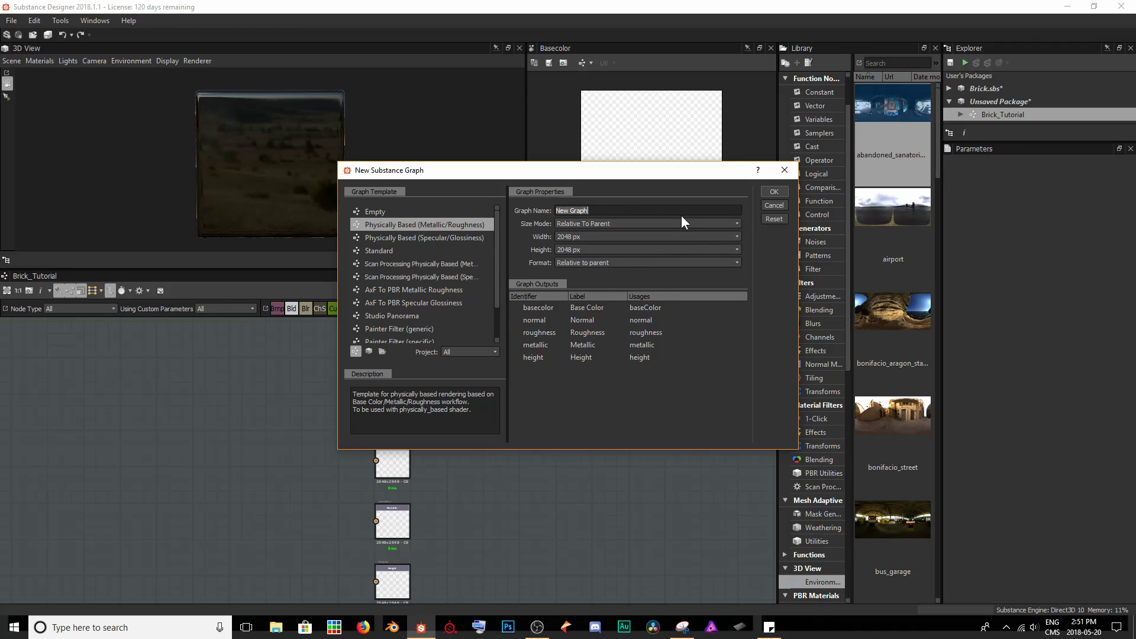
Step: Dismiss the new graph dialog and add a Base Material node beside the output nodes in the Brick_Tutorial graph
left_click(786, 207)
middle_click_drag(213, 477, 462, 471)
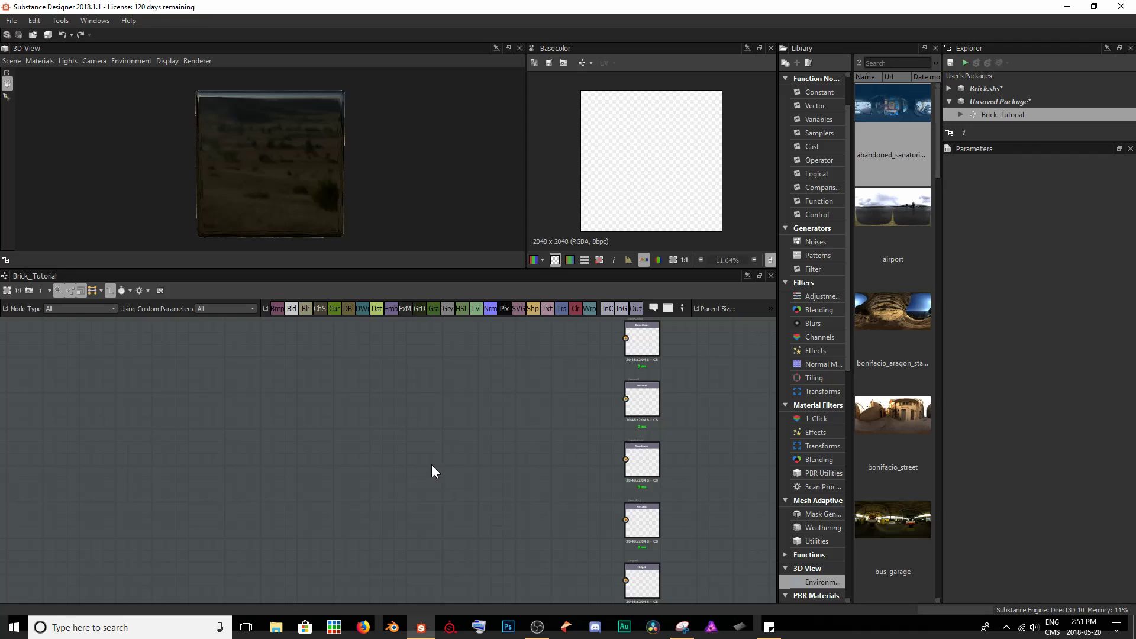
key("space")
type("base")
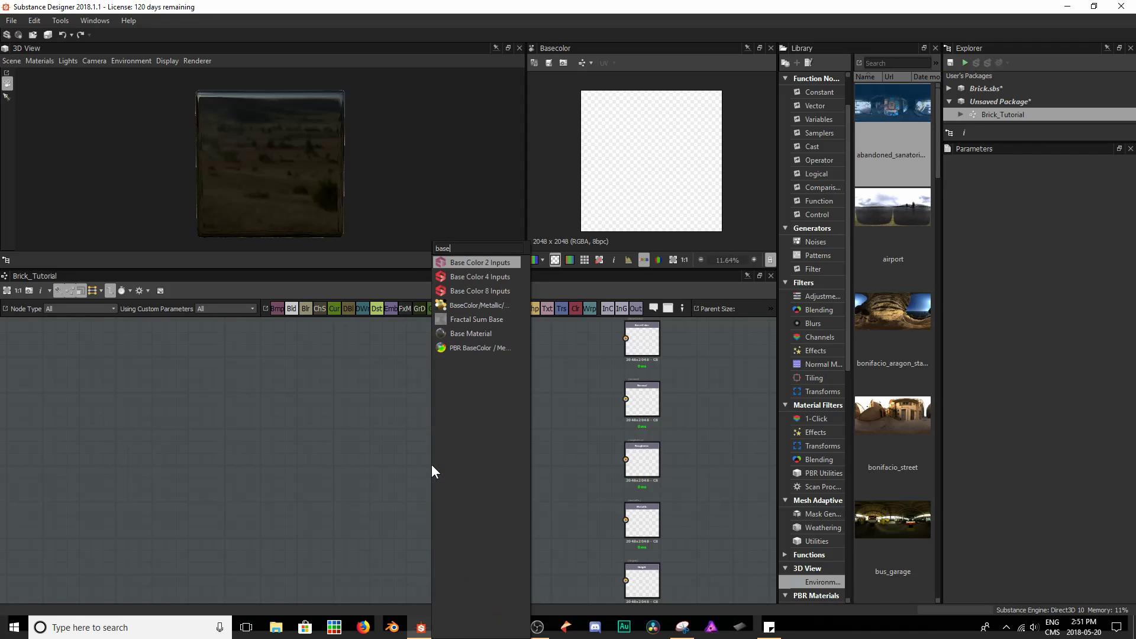
type(" mate")
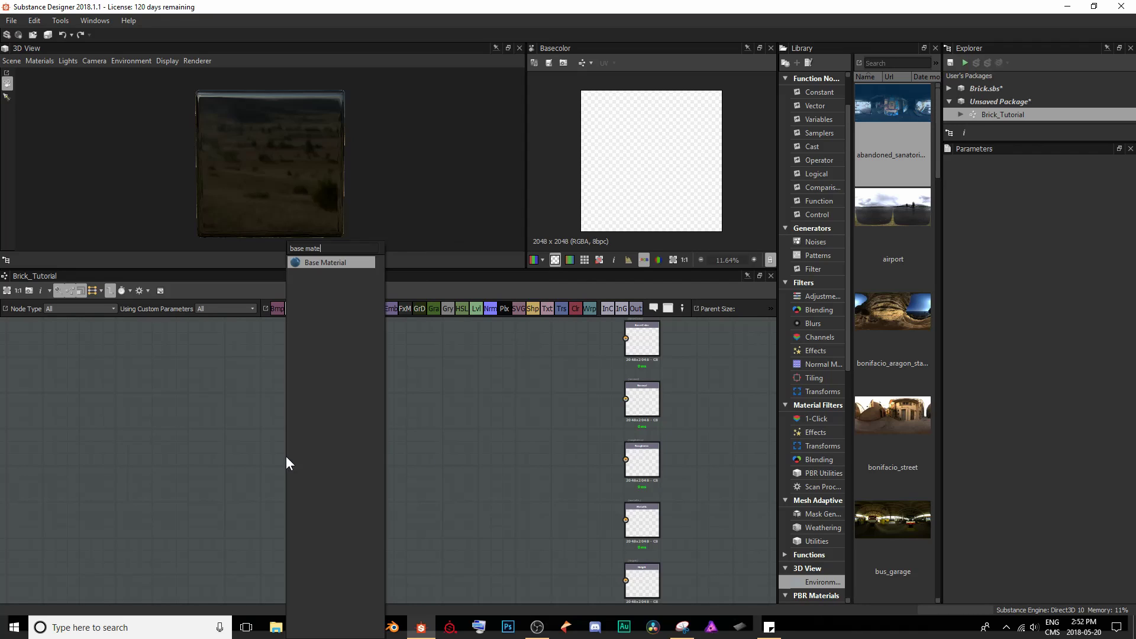
key("Return")
left_click_drag(287, 456, 508, 435)
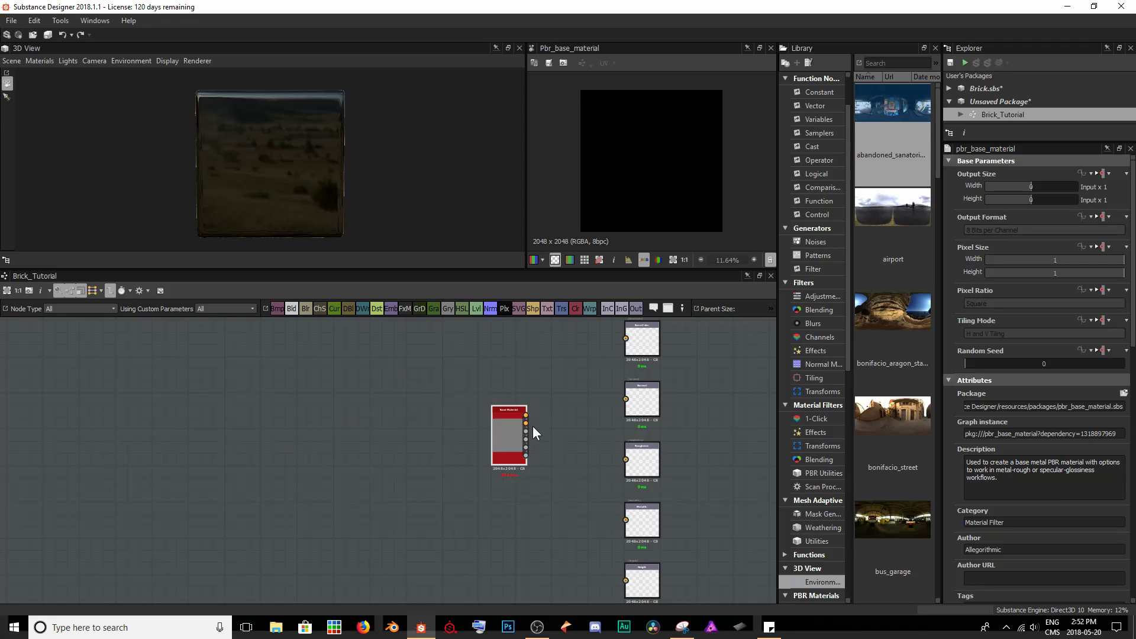
Step: Show the Base Material node's outputs on the cube in the 3D view and slightly enlarge the viewport
right_click(502, 434)
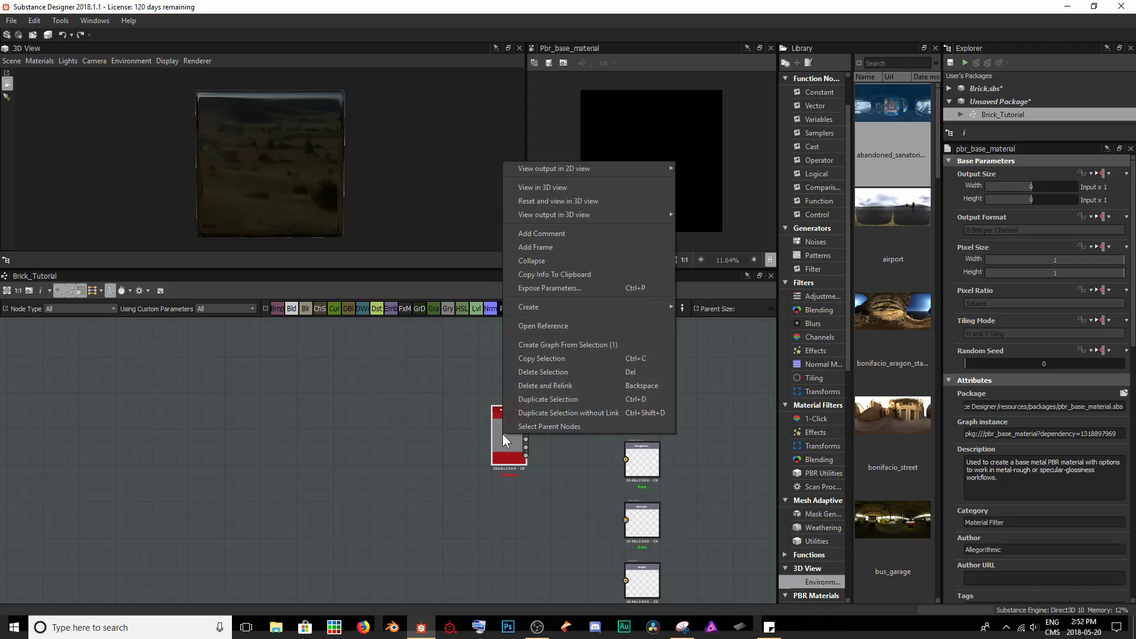
left_click(552, 193)
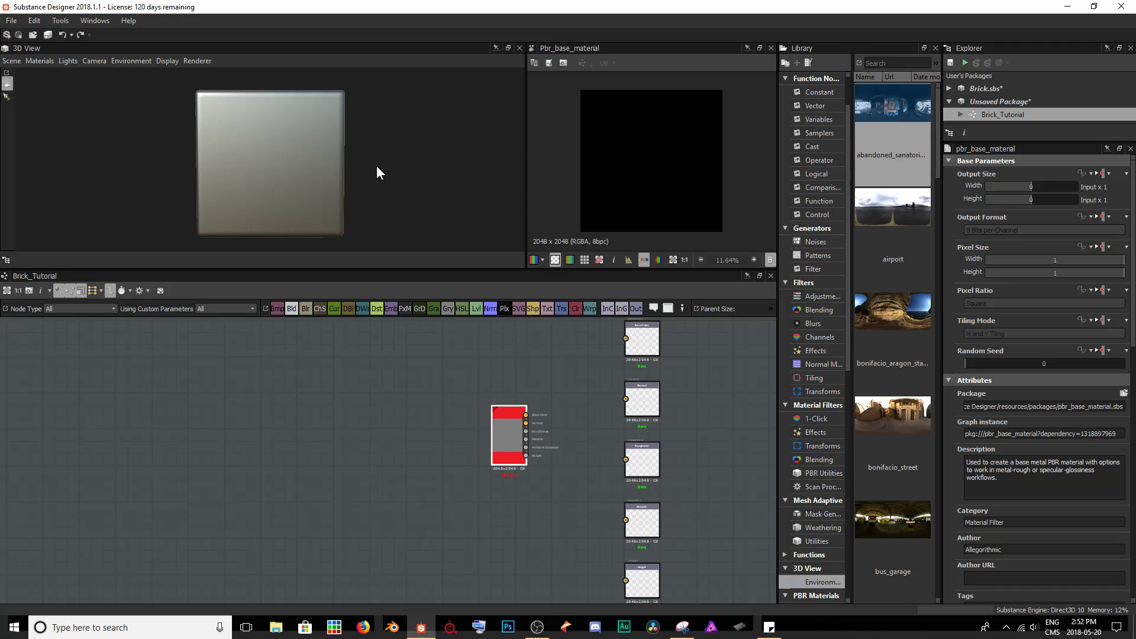
left_click_drag(376, 165, 224, 114)
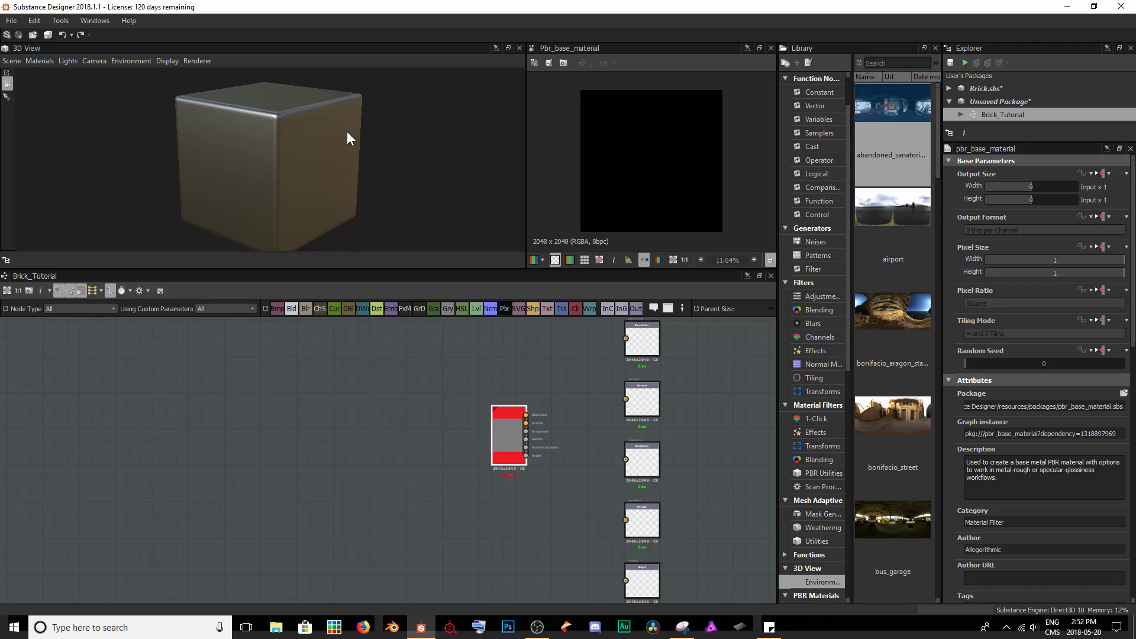
left_click_drag(406, 271, 406, 284)
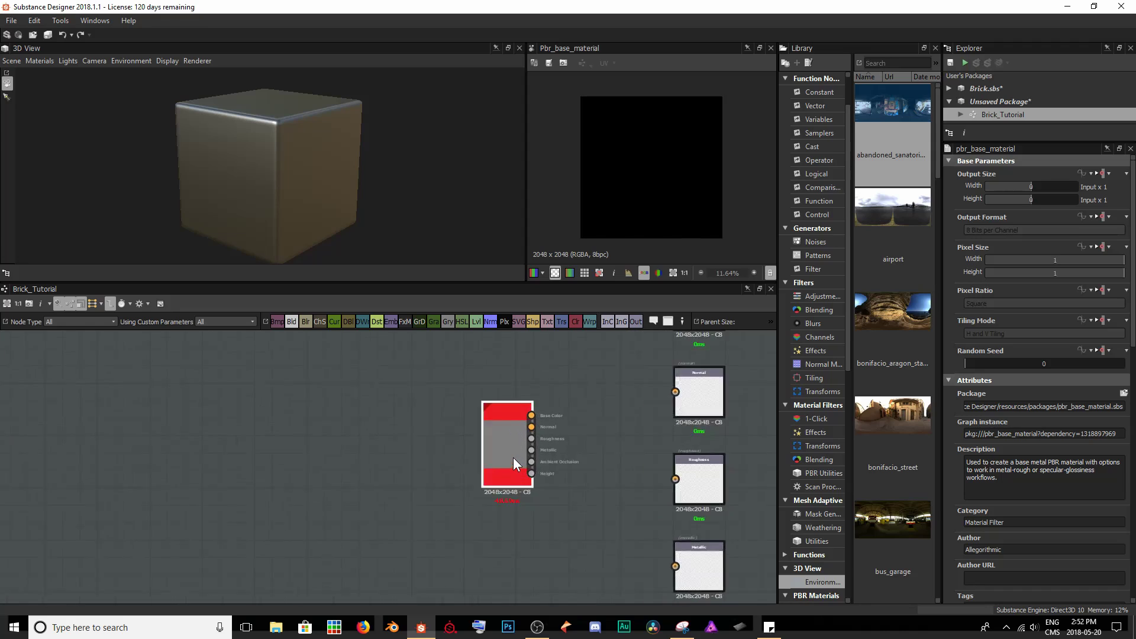
Step: Set the Base Material node's material preset to Dielectric and check the cube's surface in the 3D preview
scroll(514, 457, "up", 5)
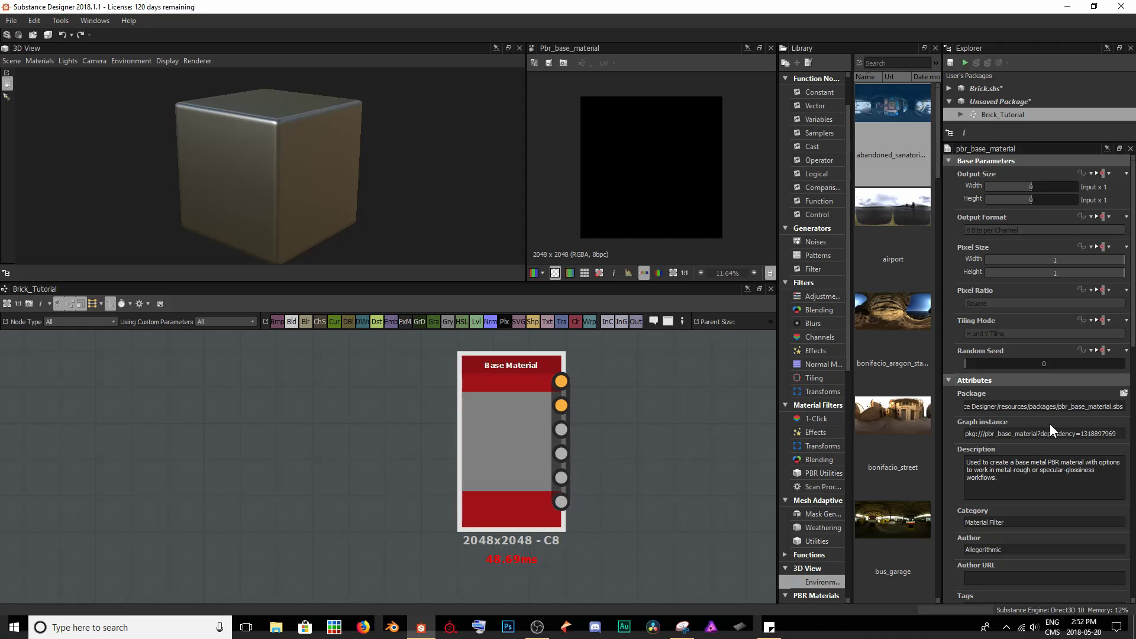
scroll(1048, 422, "down", 10)
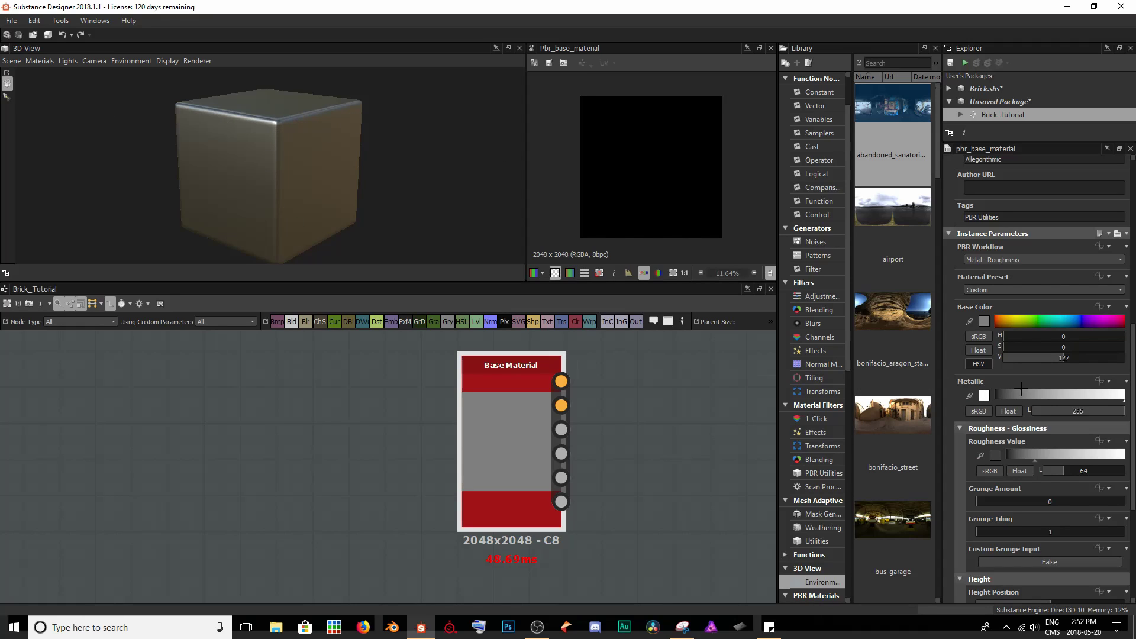
left_click(992, 287)
left_click(992, 307)
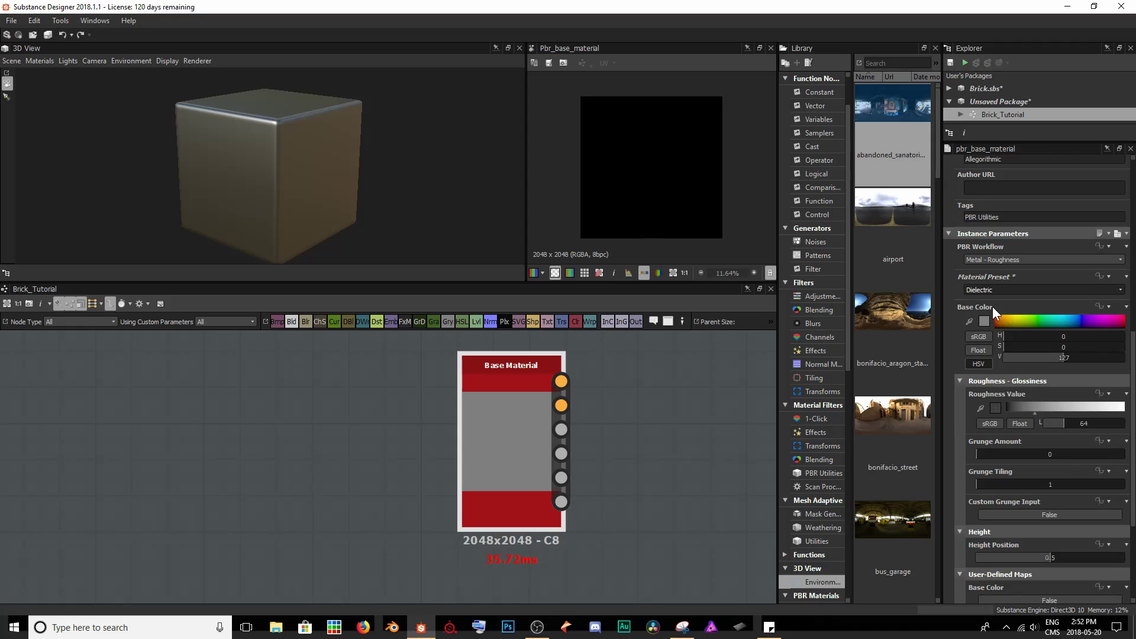
left_click_drag(289, 145, 199, 111)
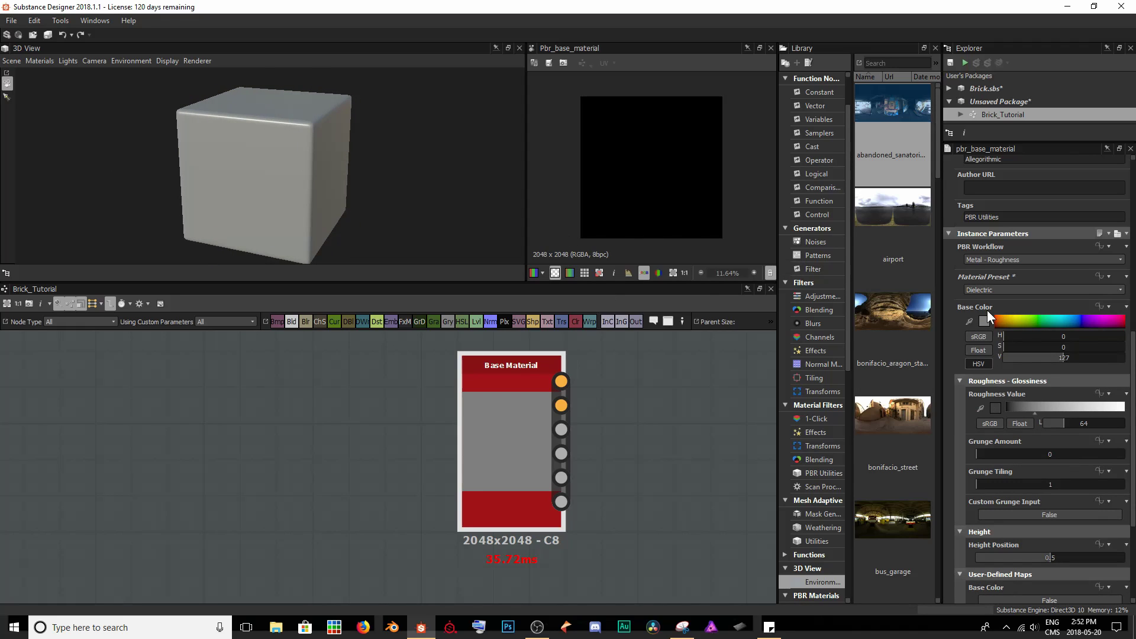
Step: Enable the user-defined Normal and Height maps on the Base Material node
scroll(1020, 461, "down", 3)
scroll(1016, 450, "down", 1)
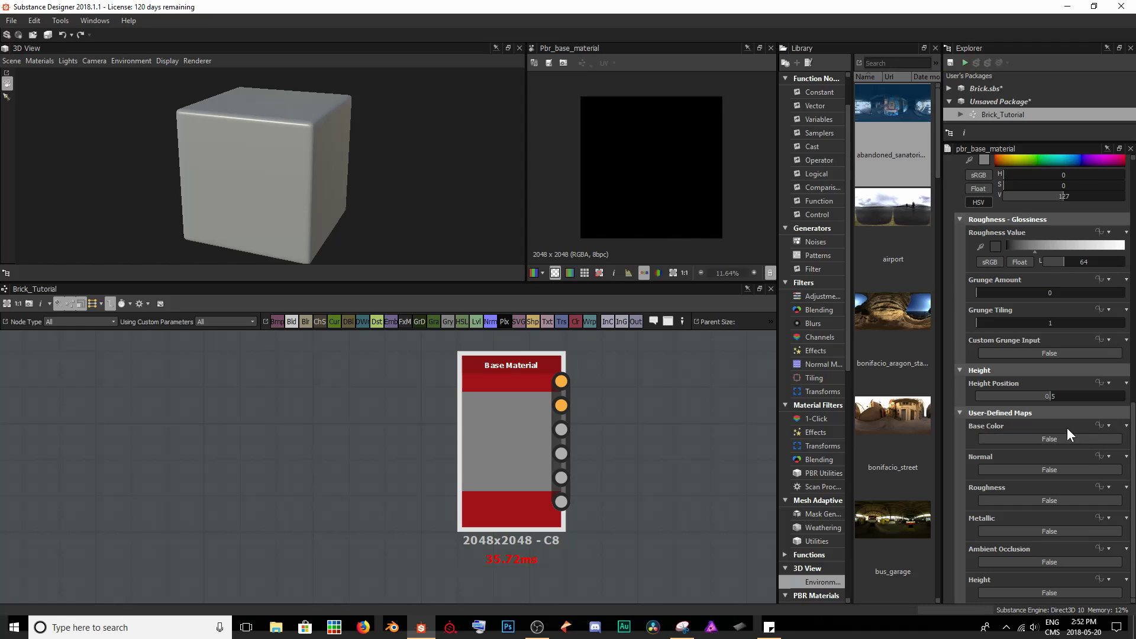
left_click(988, 467)
left_click(1005, 592)
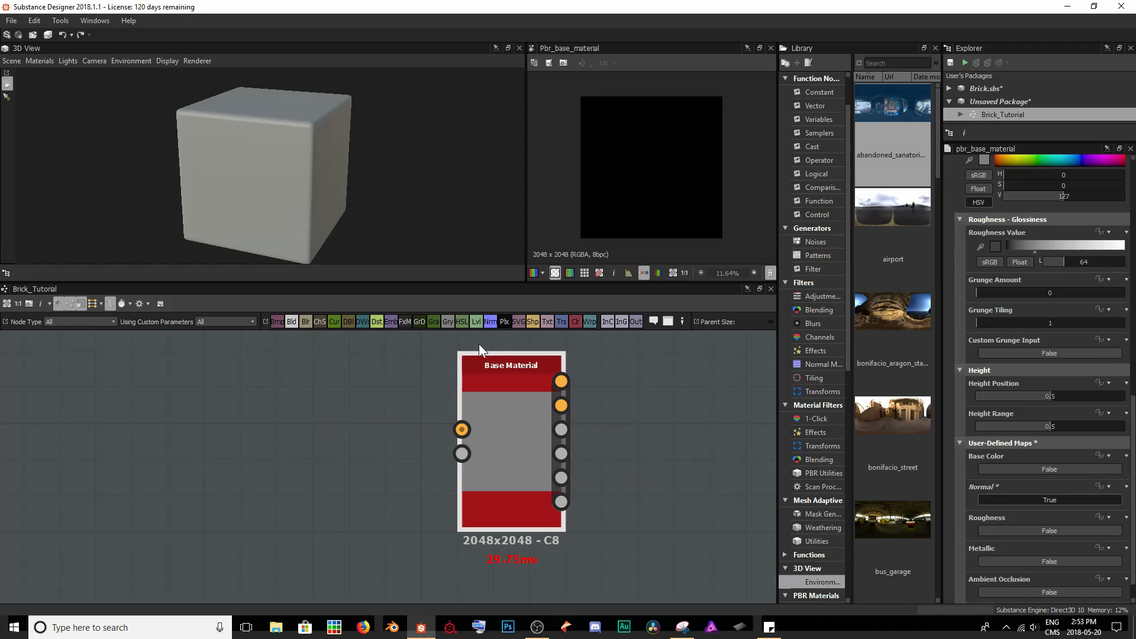
Step: Add a Normal node and connect its output to the normal input of the Base Material node
left_click(491, 323)
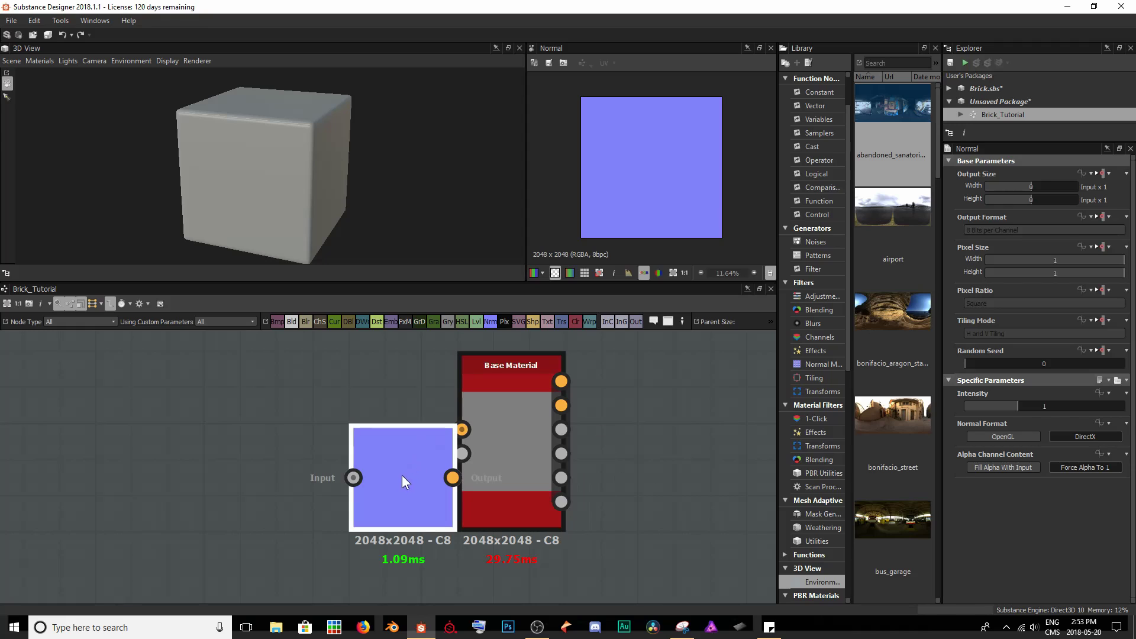
left_click_drag(402, 475, 477, 427)
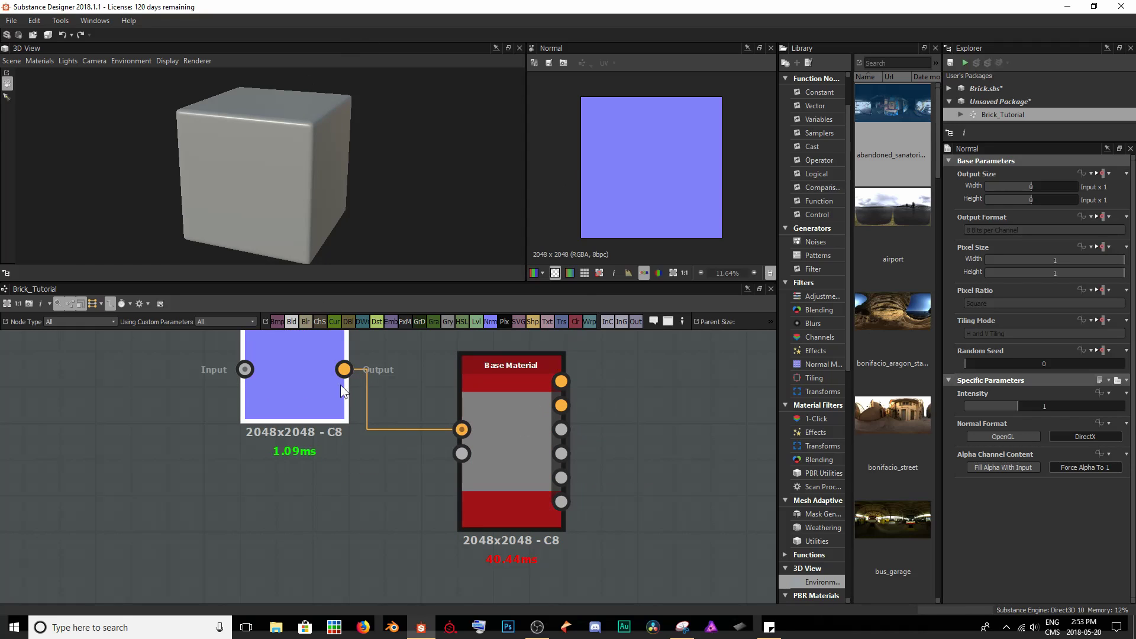
middle_click_drag(359, 394, 488, 422)
scroll(372, 398, "down", 1)
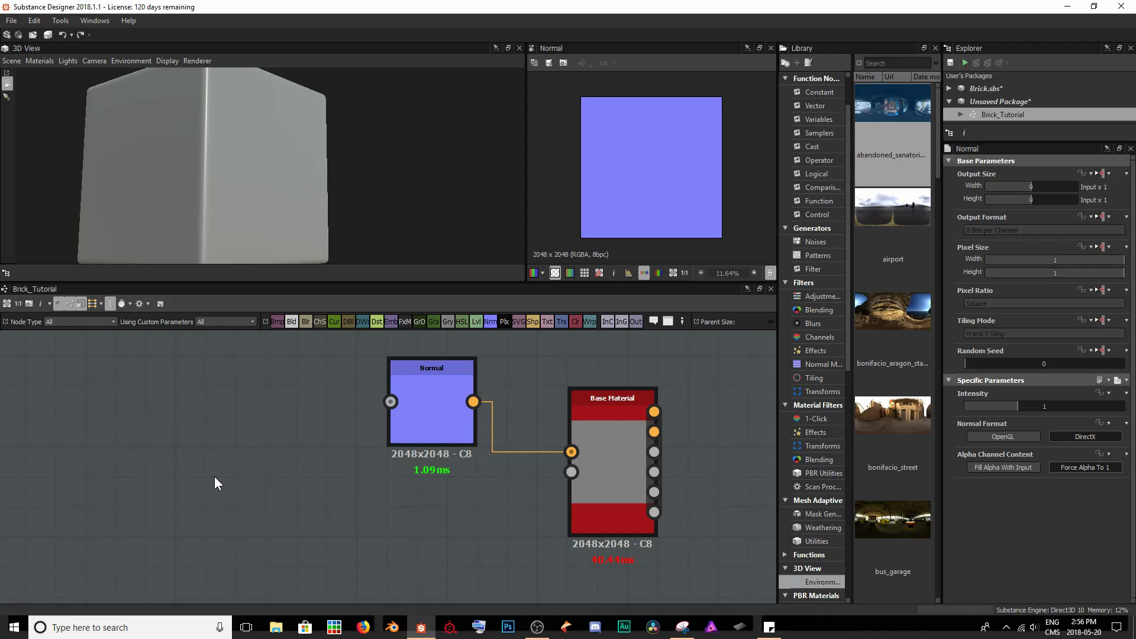
Step: Add a Brick Generator node to the graph before the Normal node and review its instance parameters
key("space")
type("brick")
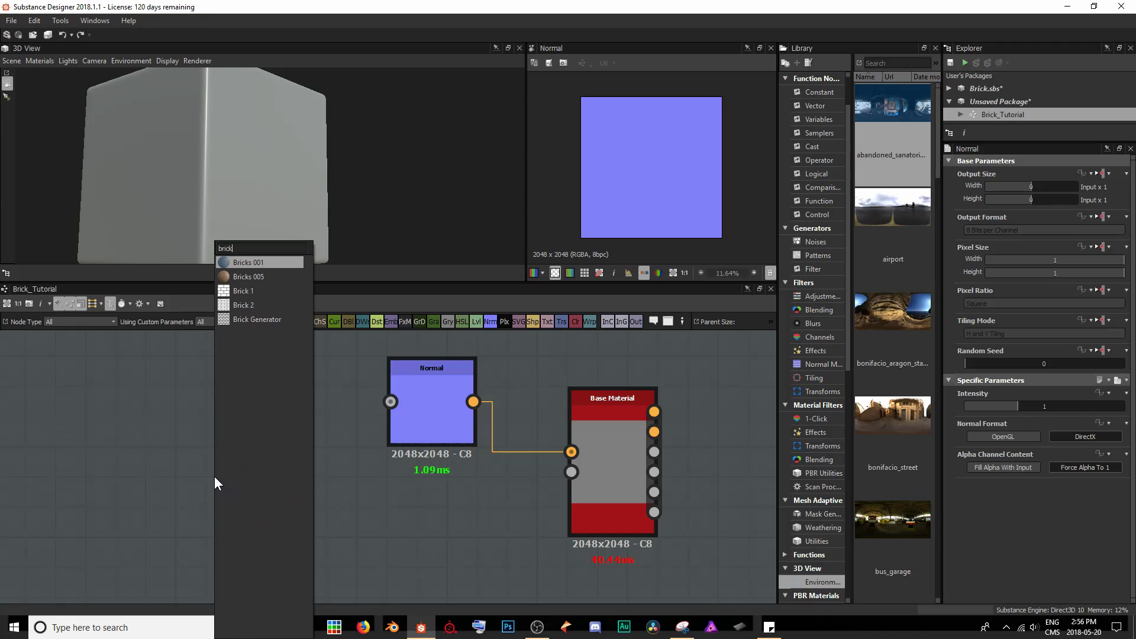
key("Down")
key("Down")
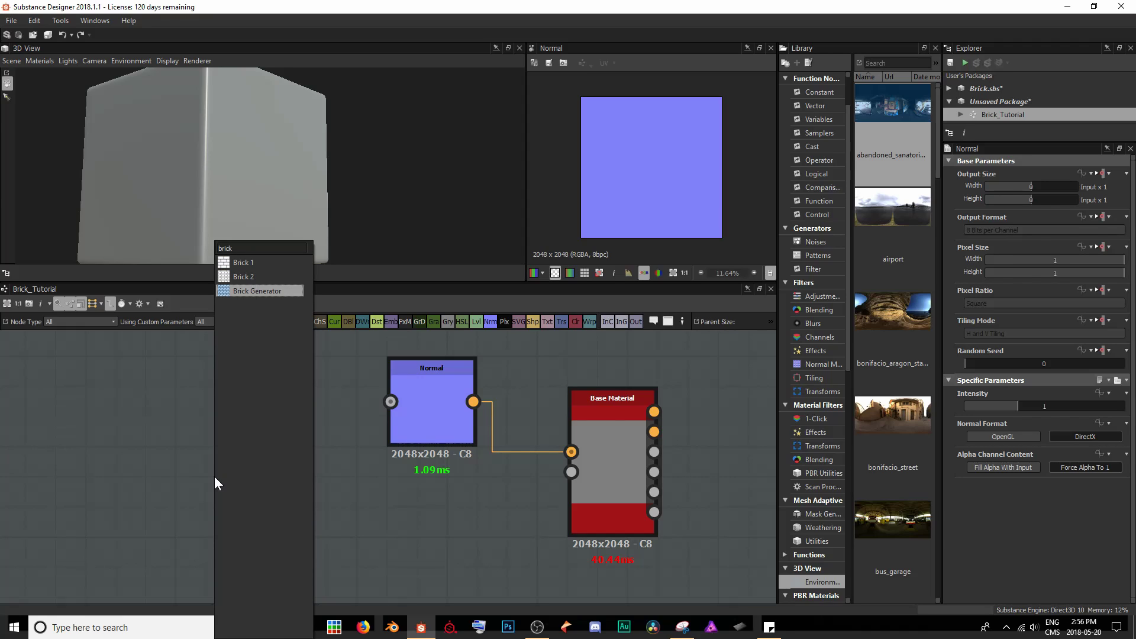
key("Return")
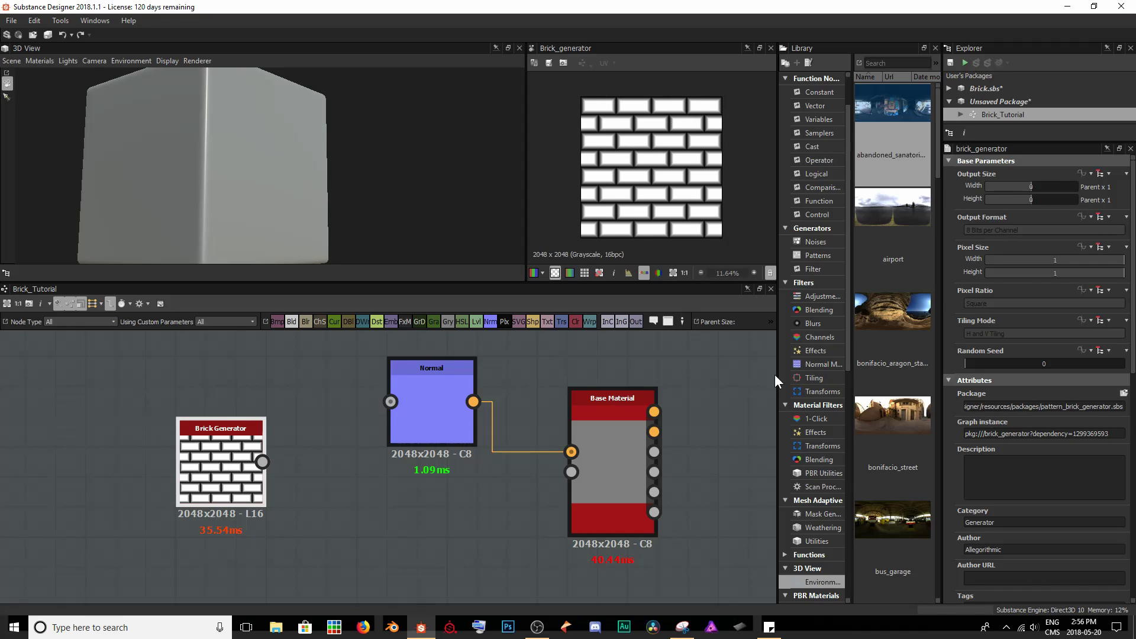
scroll(1029, 454, "down", 10)
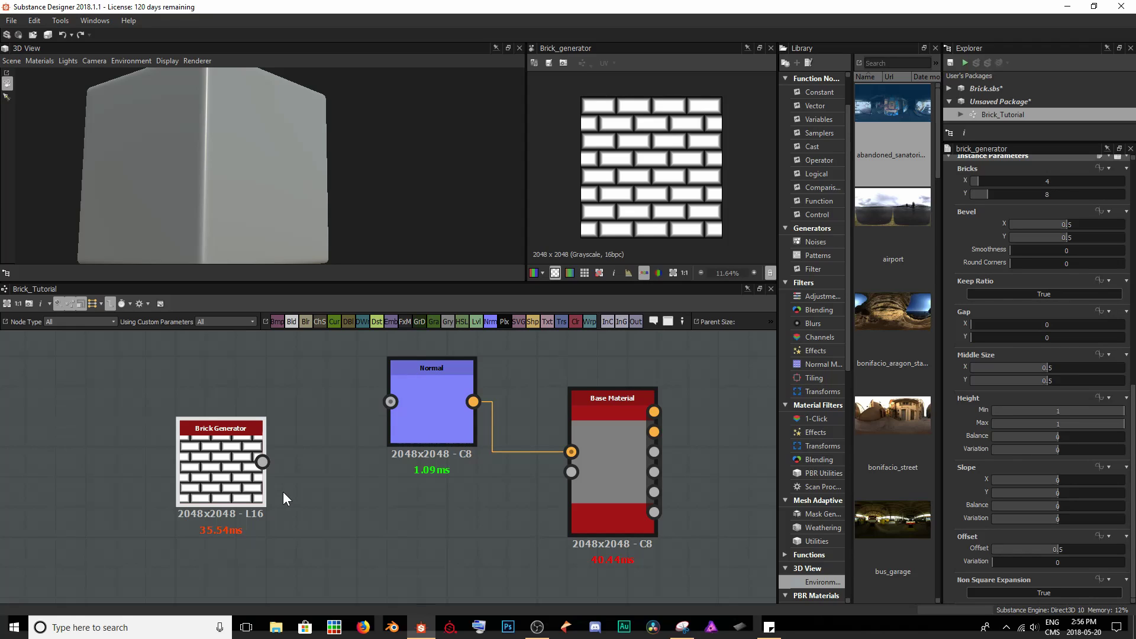
Step: Connect the Brick Generator's output to both the Normal node's input and the Base Material's height input
left_click_drag(306, 434, 399, 399)
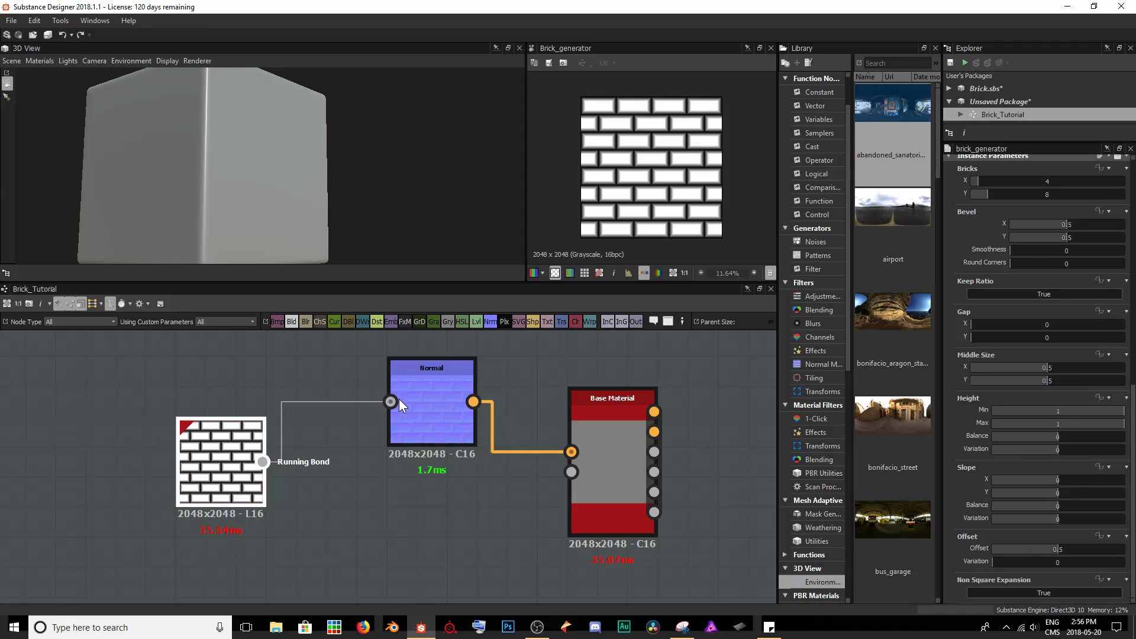
left_click_drag(265, 462, 571, 471)
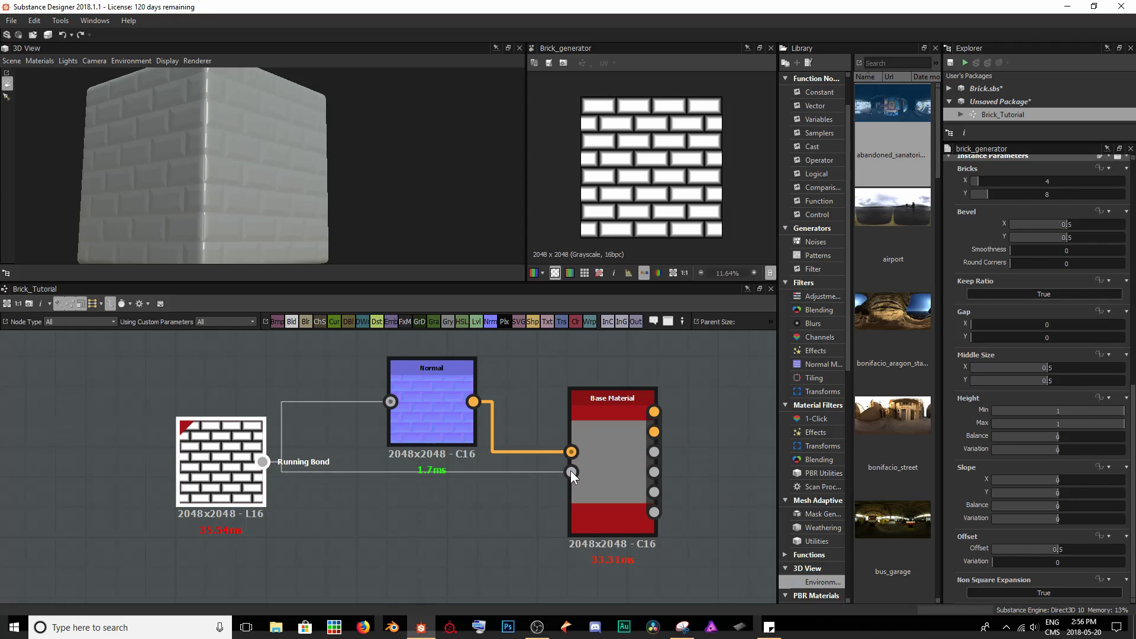
mouse_move(289, 152)
left_mouse_down()
mouse_move(172, 158)
mouse_move(168, 135)
mouse_move(278, 149)
left_mouse_up()
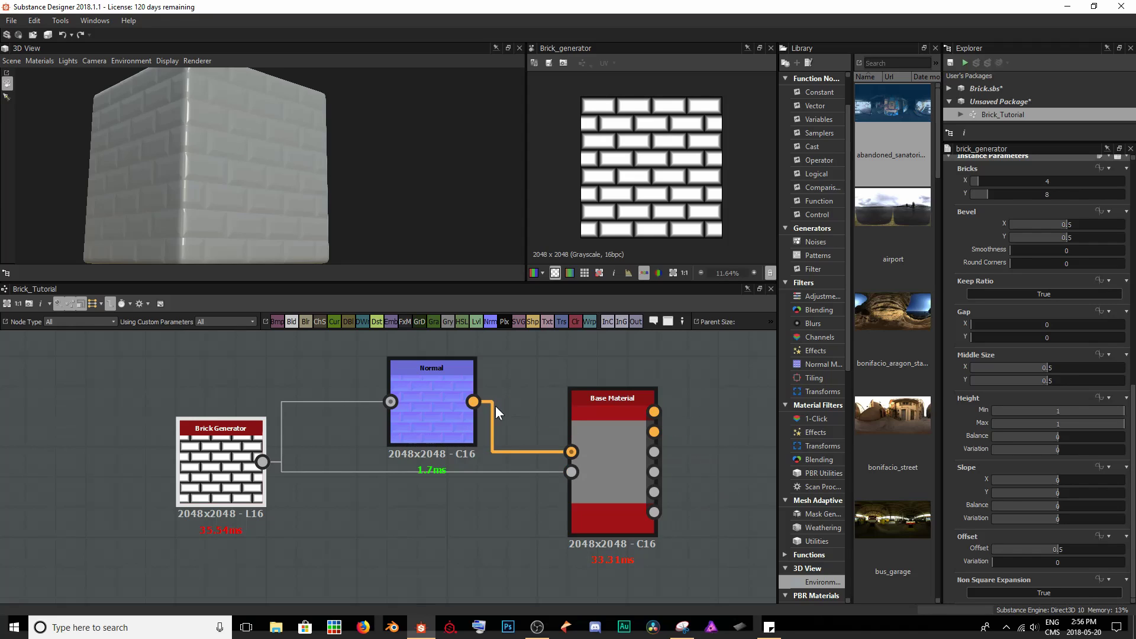
Step: Delete the link from Normal to Base Material, inspect the cube without it, and reconnect the same link
left_click_drag(536, 427, 533, 455)
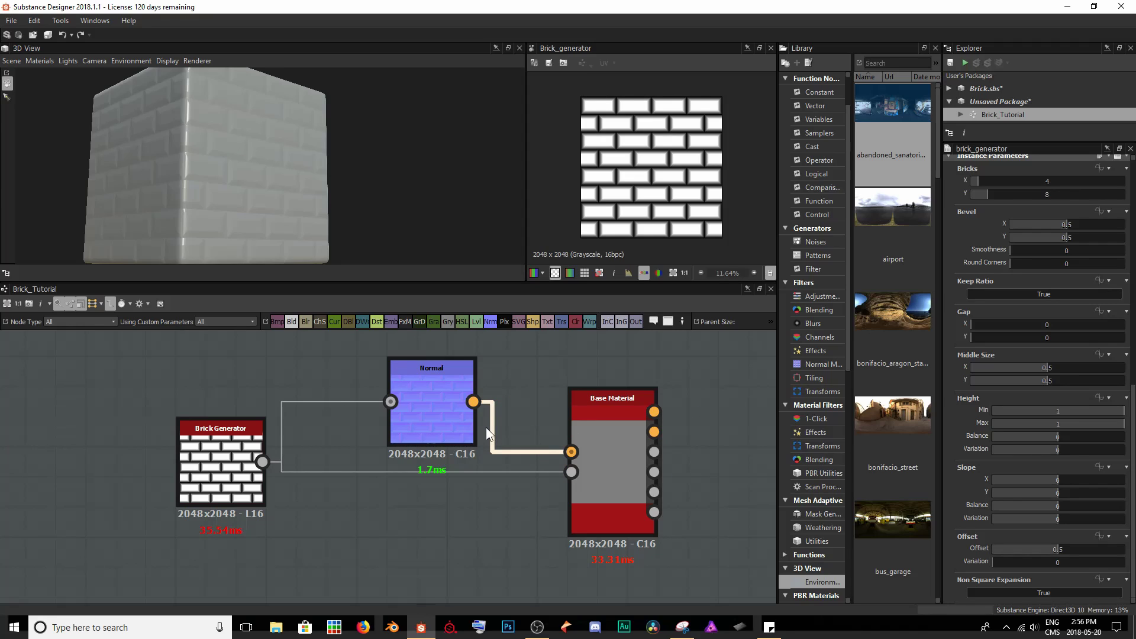
key("Delete")
left_click_drag(329, 243, 248, 203)
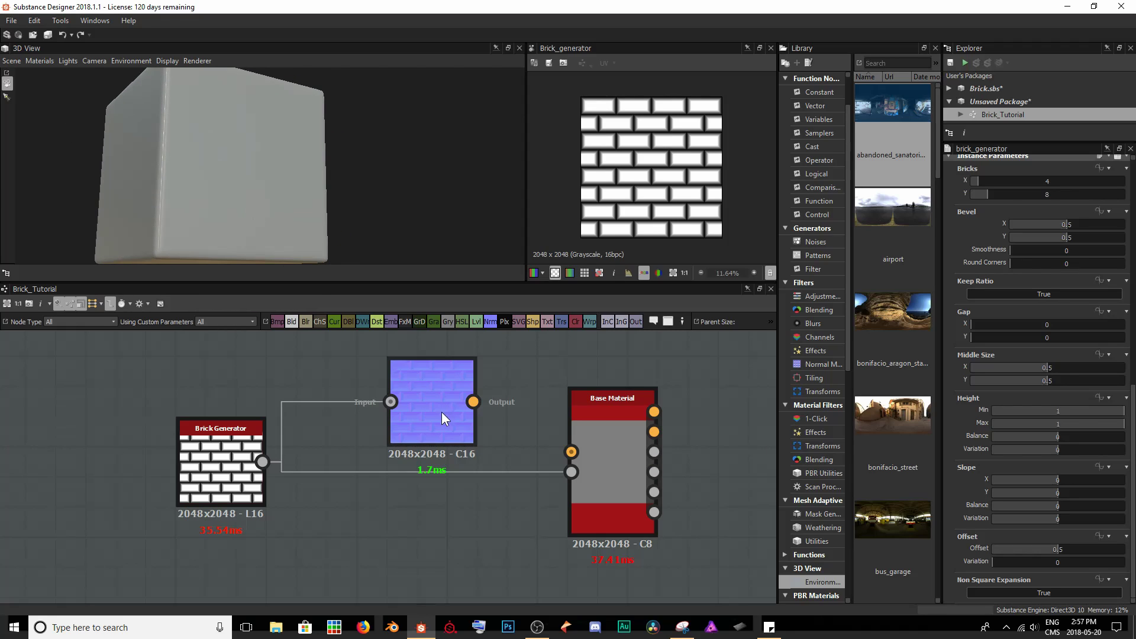
left_click_drag(474, 403, 571, 452)
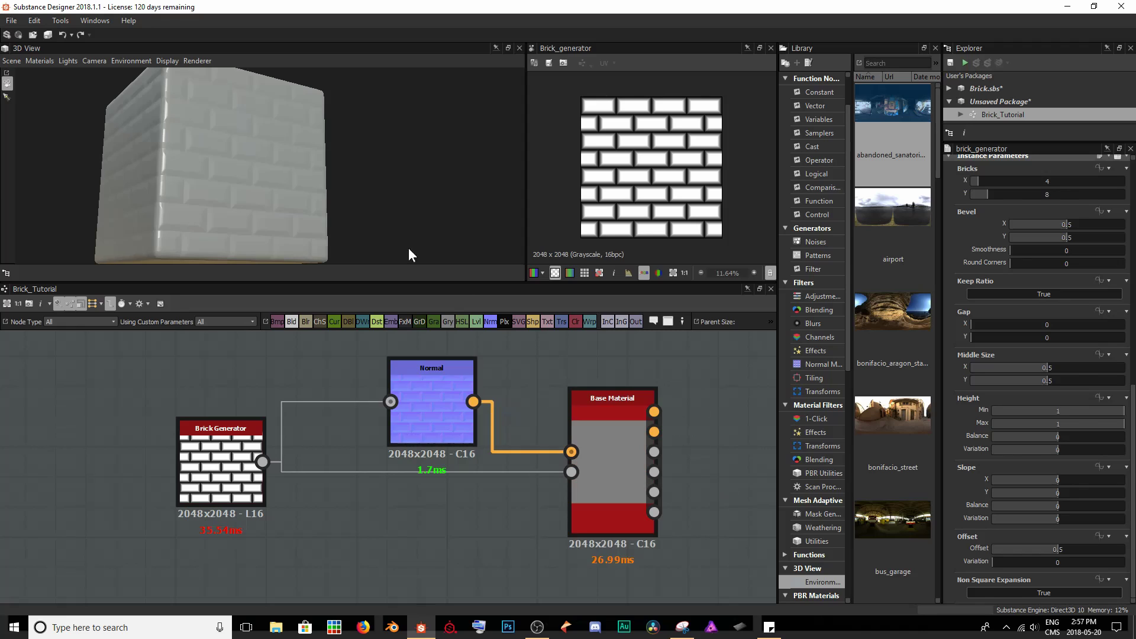
Step: Edit the default 3D view material to set its height scale to 10, and inspect the brick relief on the cube
left_click_drag(244, 117, 388, 186)
scroll(280, 151, "up", 5)
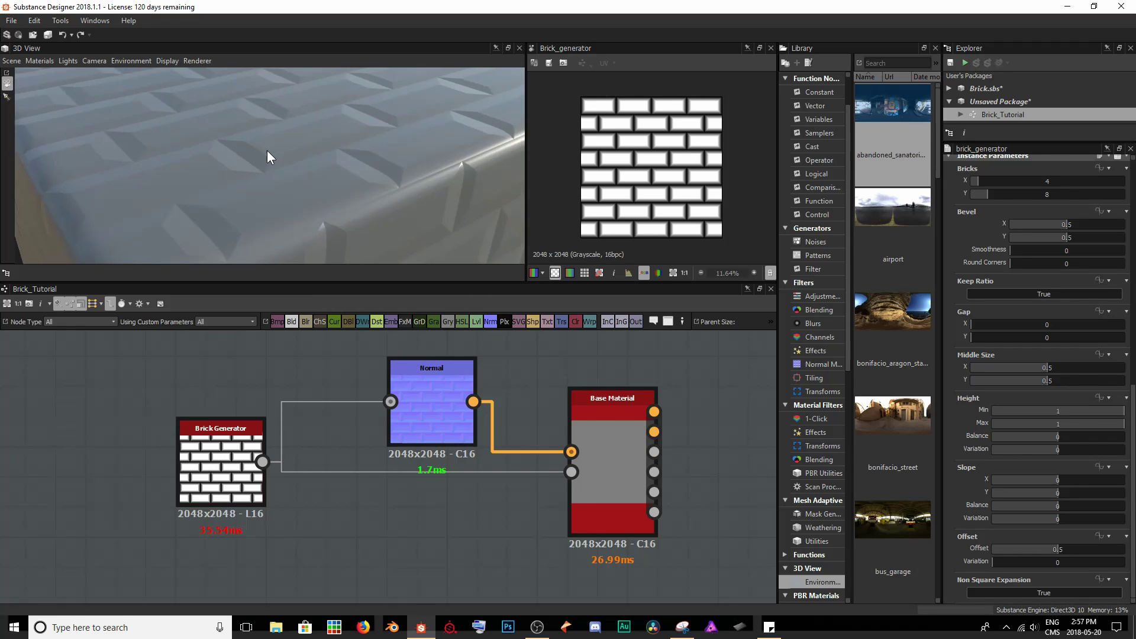
left_click_drag(267, 156, 262, 172)
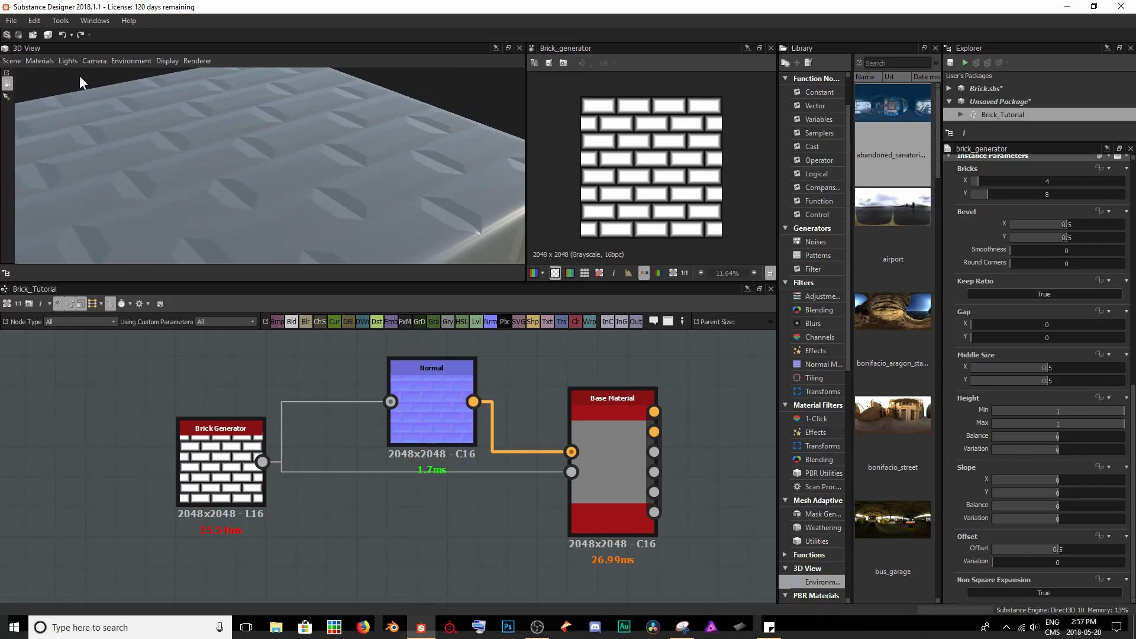
left_click(34, 62)
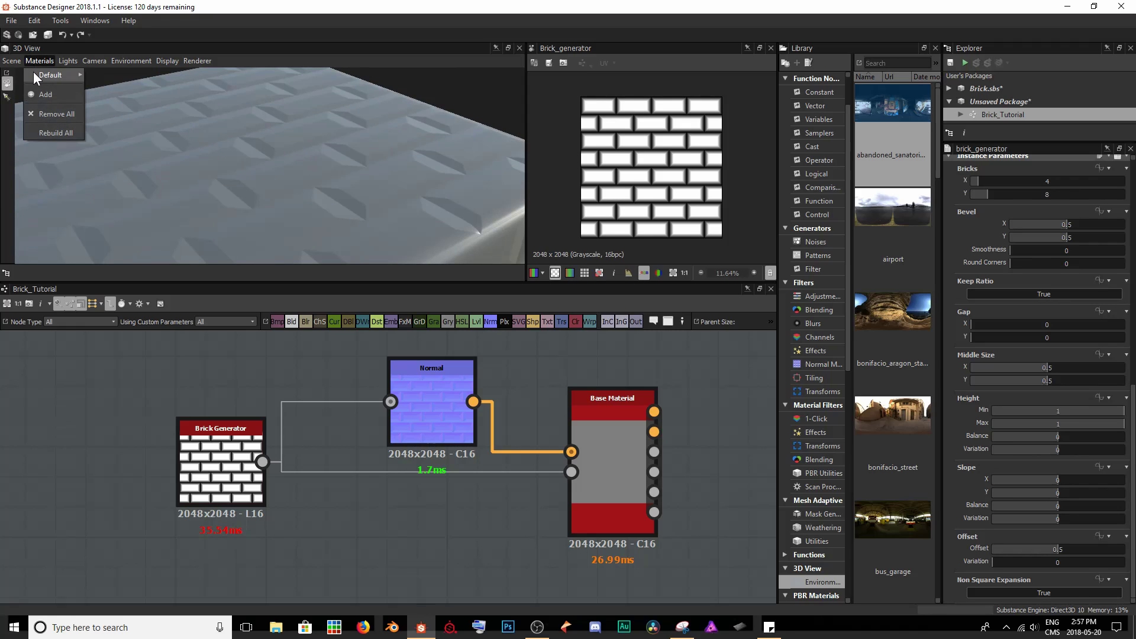
mouse_move(33, 74)
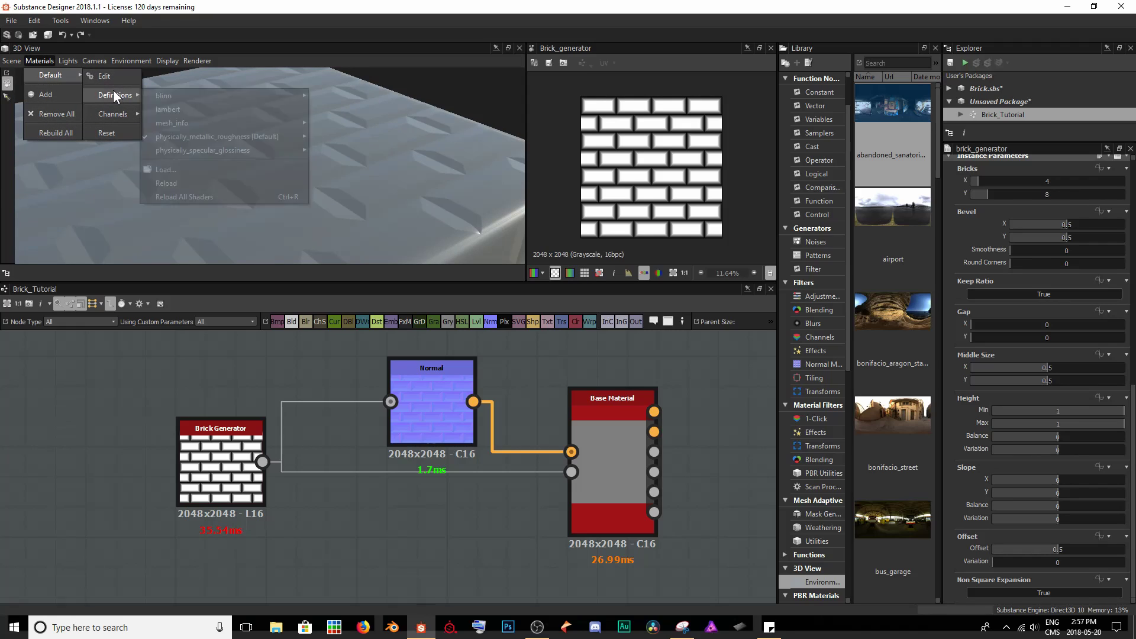
left_click(103, 77)
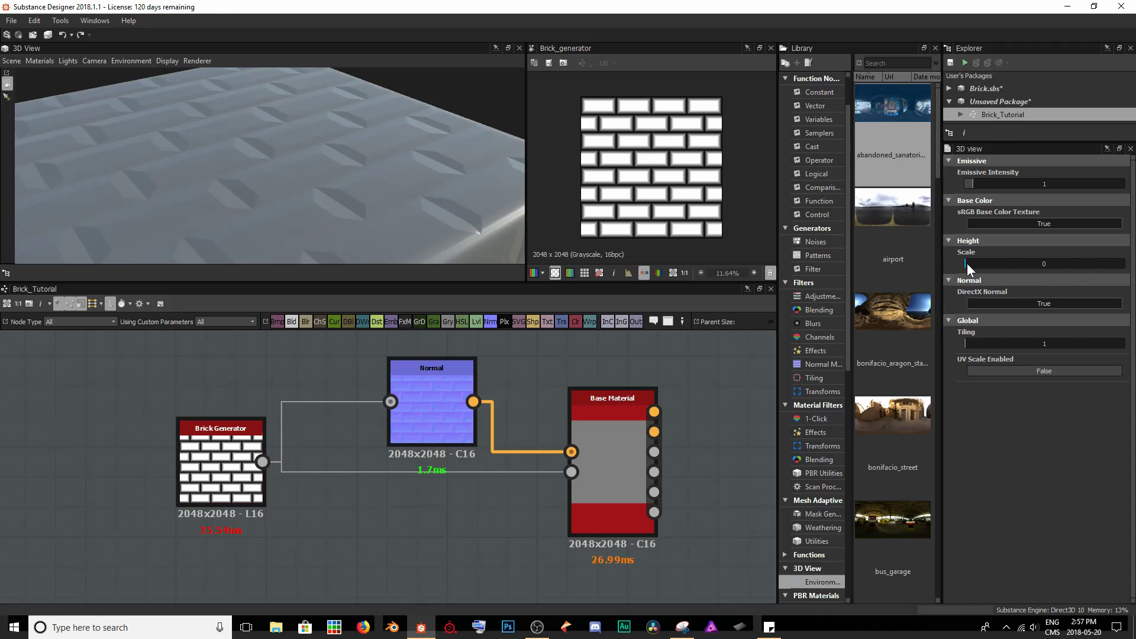
left_click_drag(966, 264, 1124, 250)
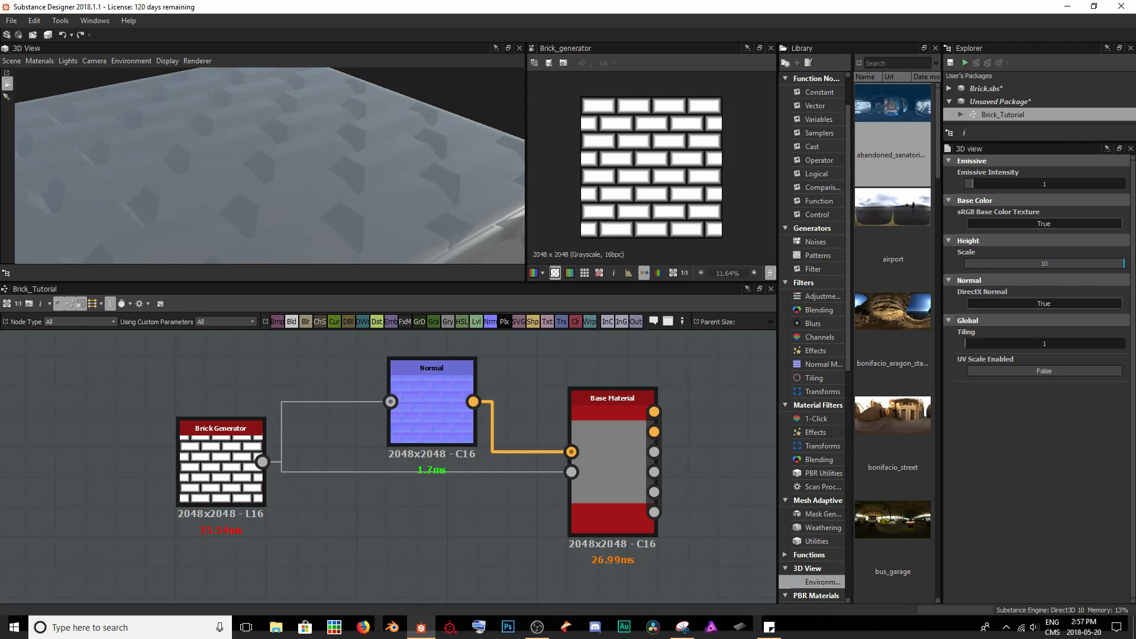
left_click_drag(475, 150, 244, 77)
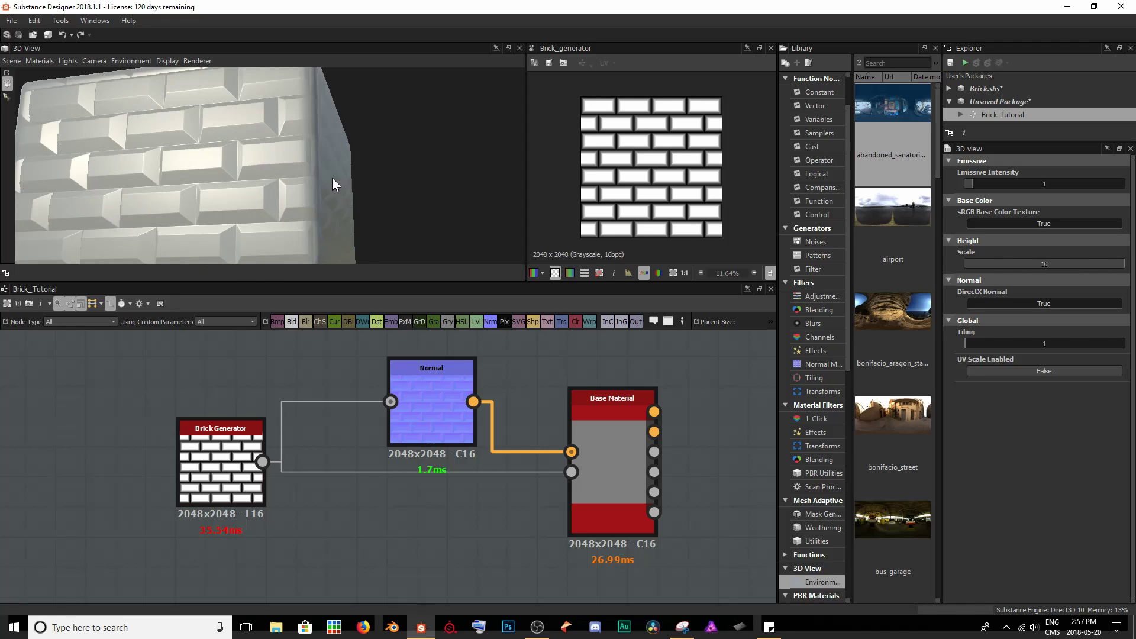
left_click_drag(247, 148, 208, 95)
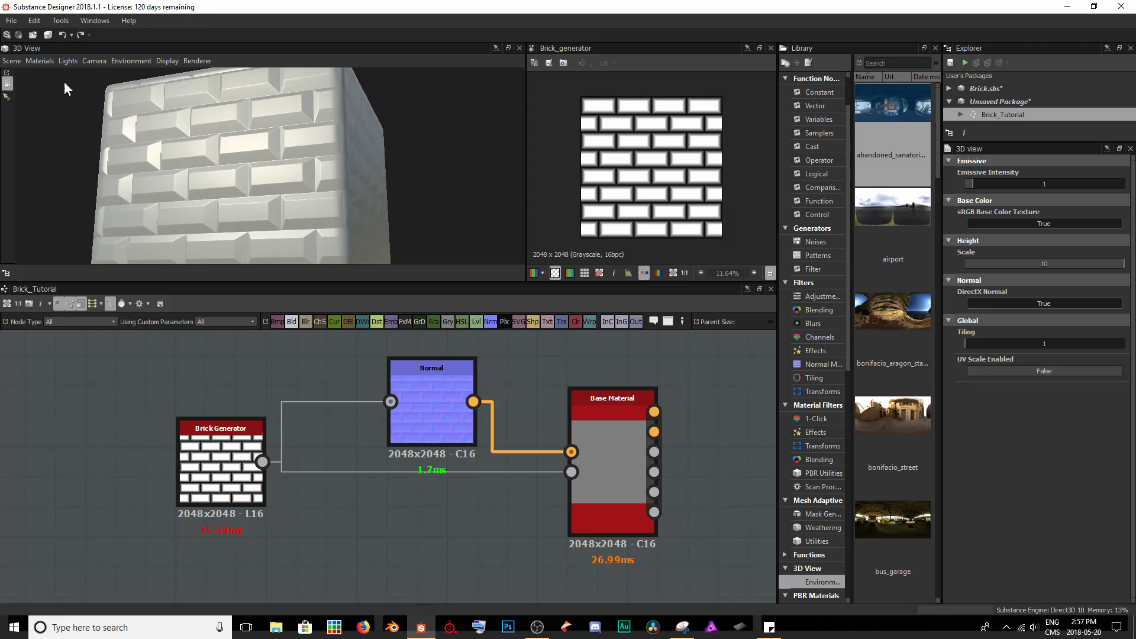
Step: Switch the default material's physically_metallic_roughness definition to Tessellation and inspect the displaced bricks around the cube
left_click(40, 60)
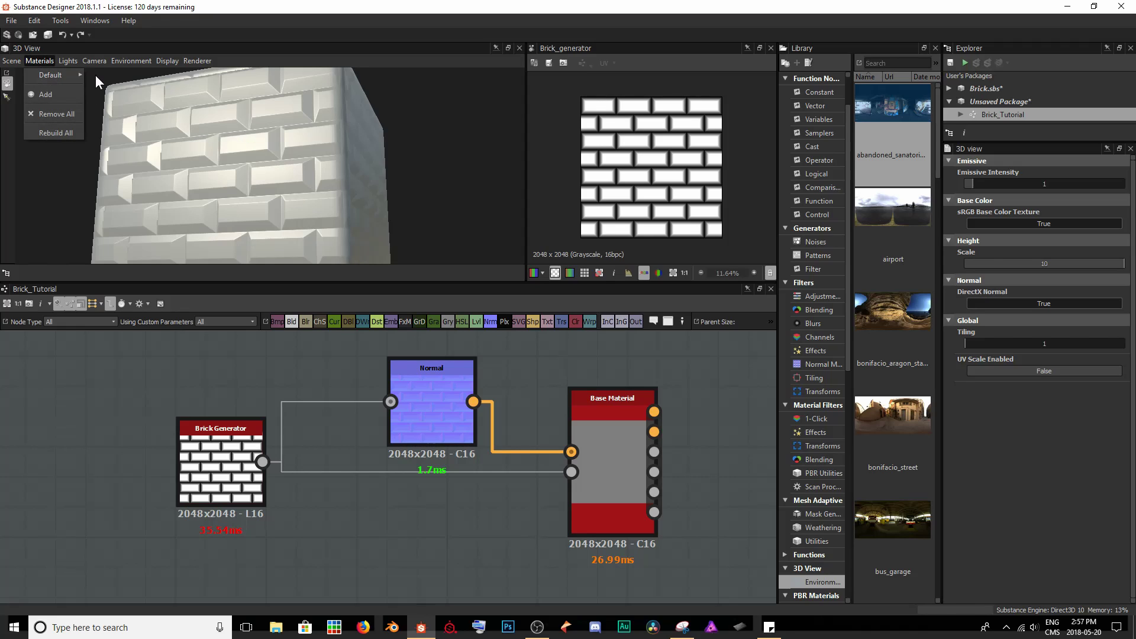
mouse_move(73, 75)
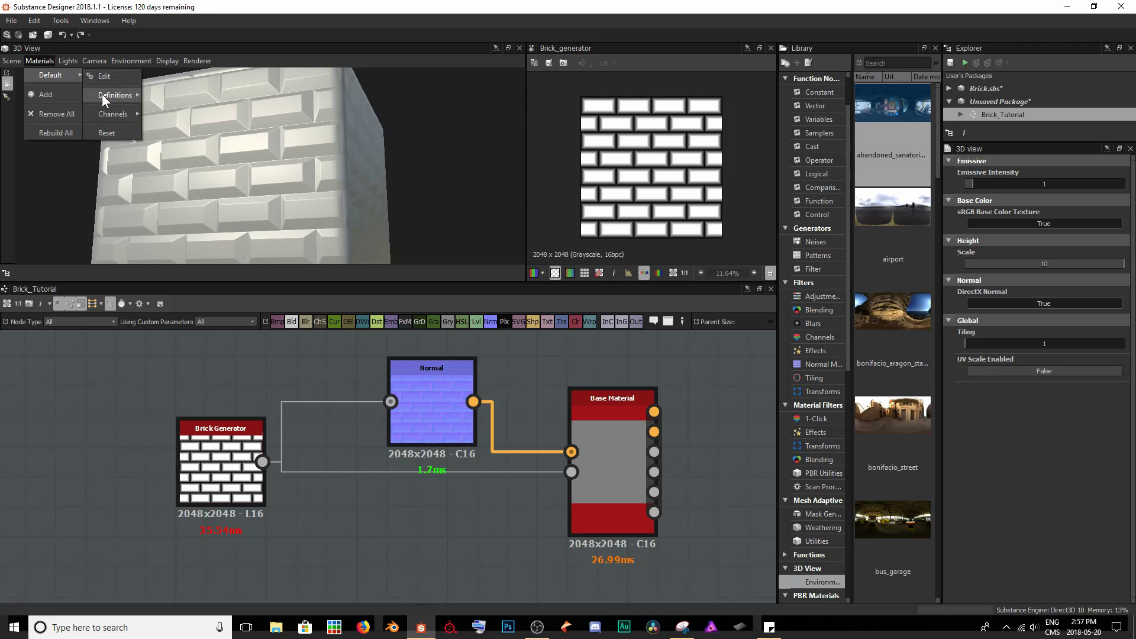
mouse_move(104, 96)
mouse_move(258, 137)
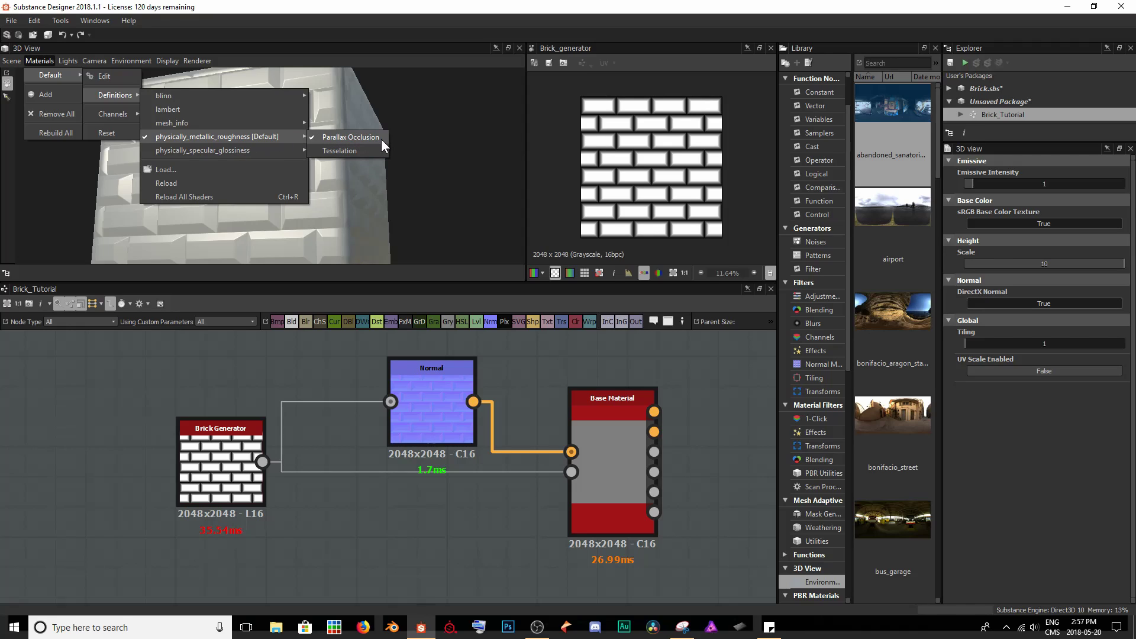
left_click(337, 151)
left_click_drag(333, 152, 250, 158)
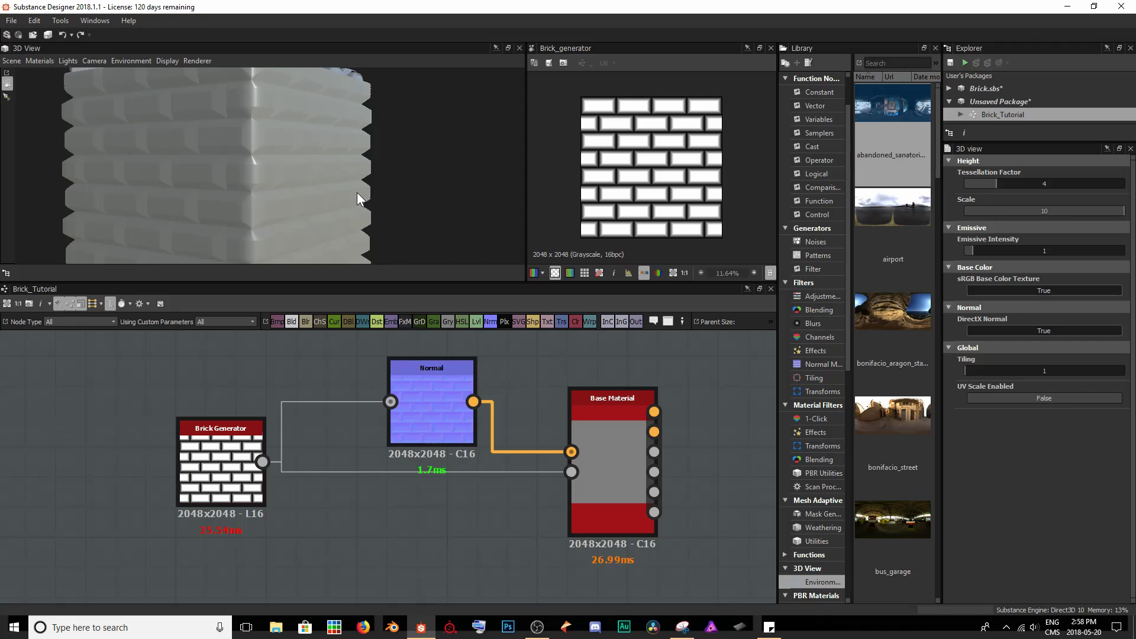
left_click_drag(357, 192, 255, 112)
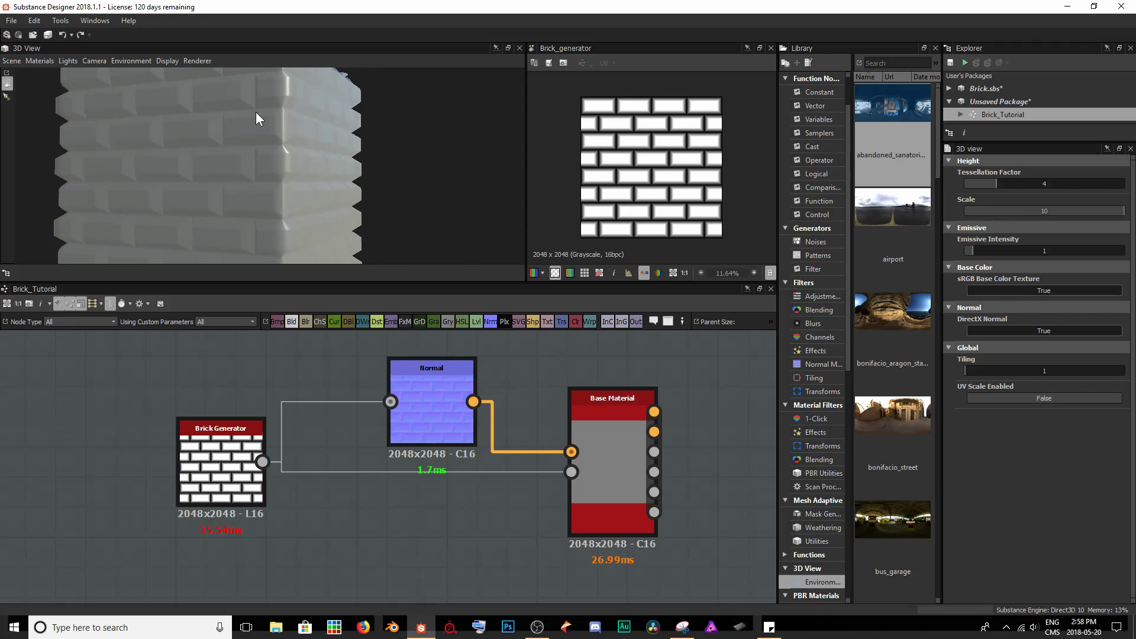
Step: Return the default material's physically_metallic_roughness definition to Parallax Occlusion and inspect the cube again
left_click(36, 59)
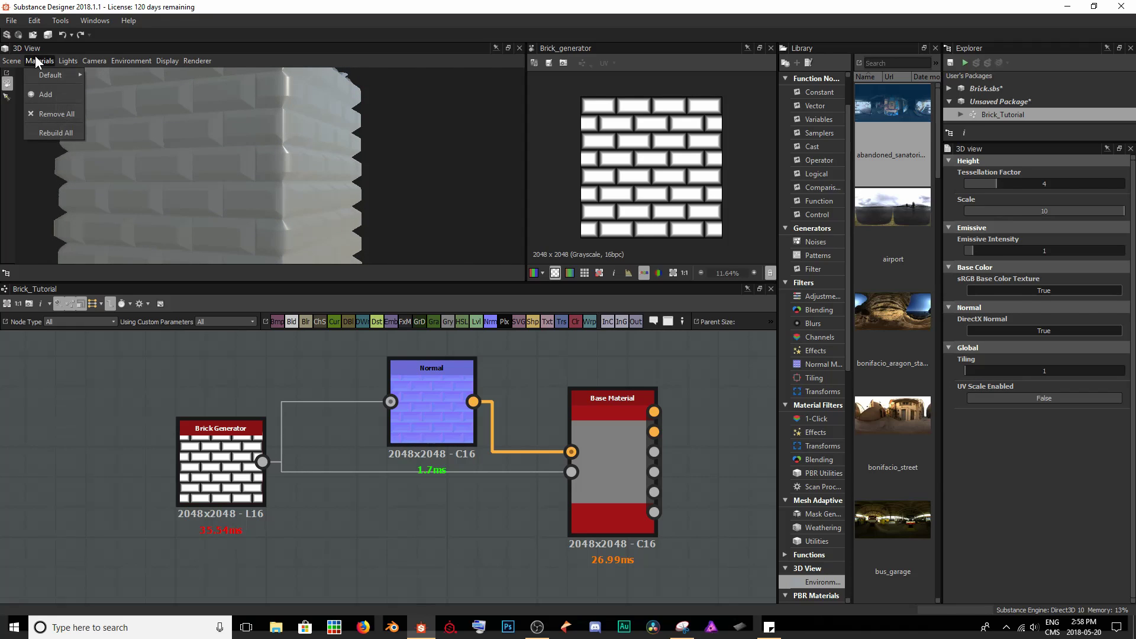
mouse_move(38, 75)
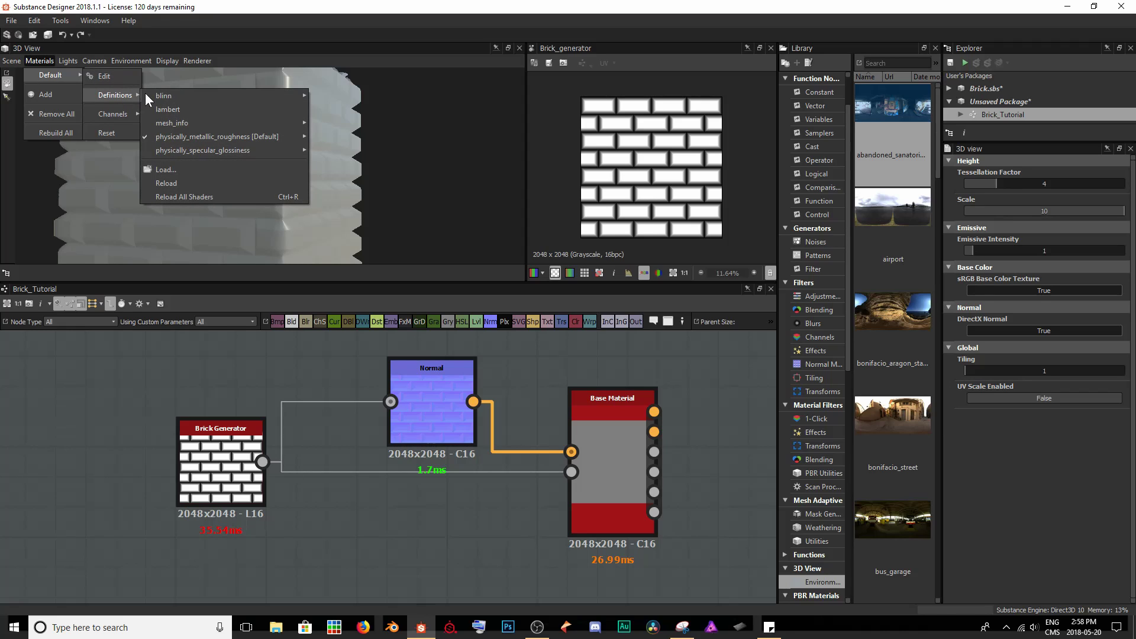
mouse_move(294, 140)
left_click(334, 138)
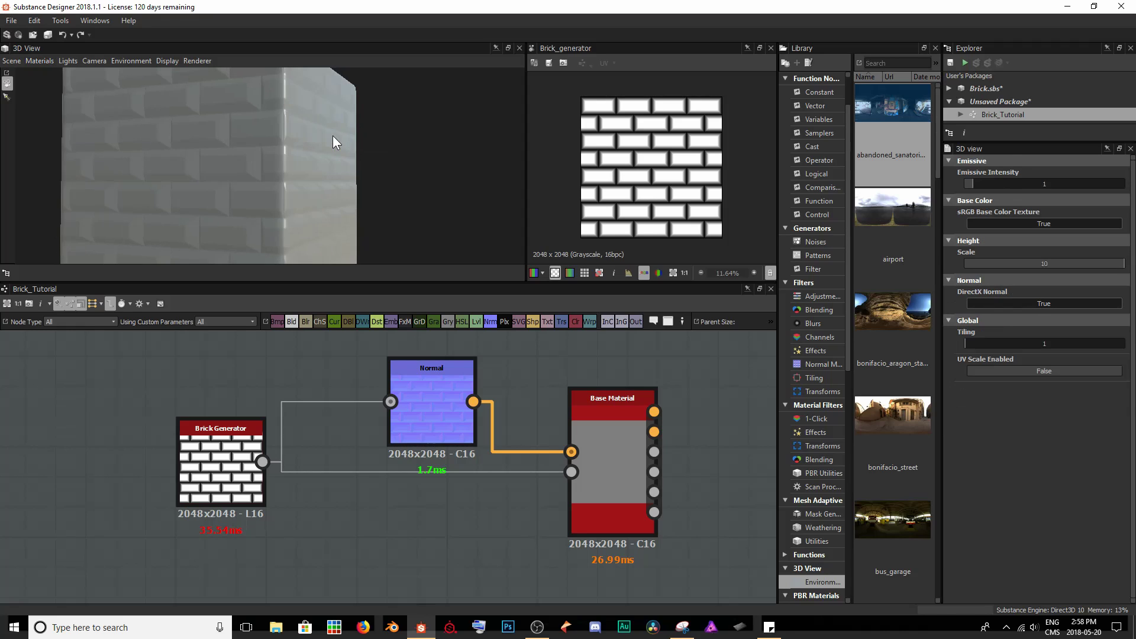
left_click_drag(287, 127, 197, 149)
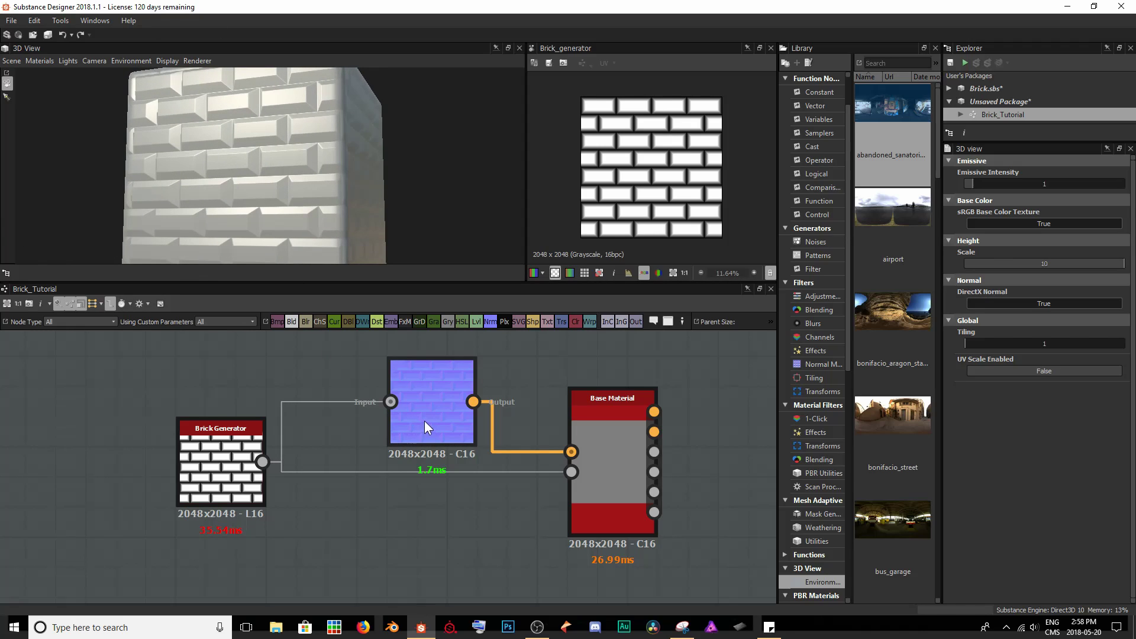
Step: Set the Normal node's intensity to 5 and inspect the stronger relief on the cube
double_click(413, 405)
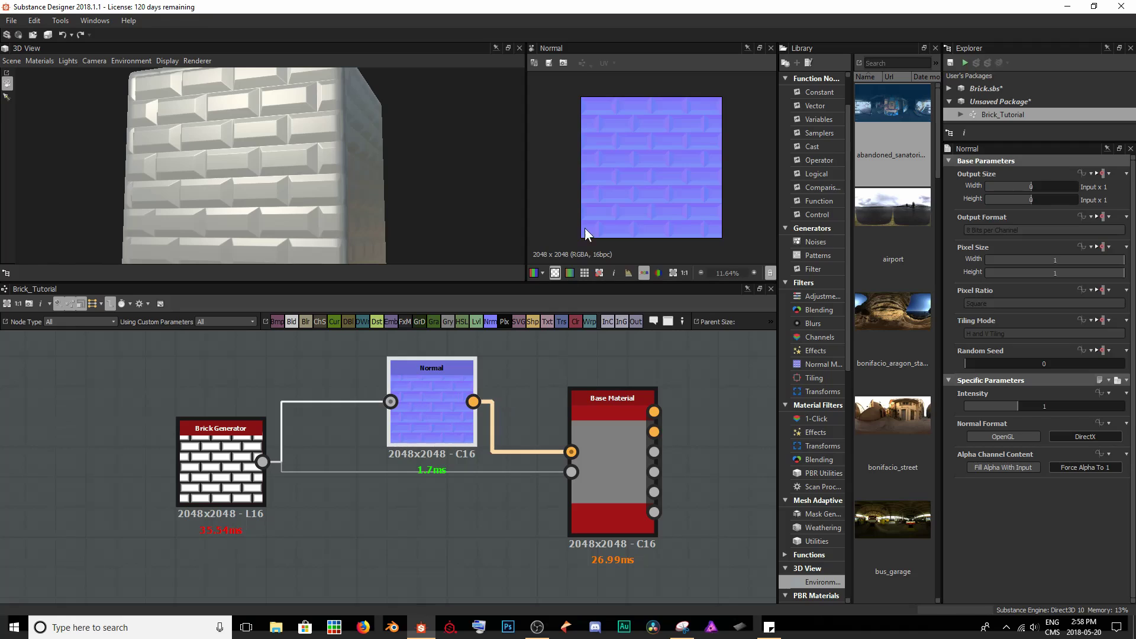
scroll(602, 181, "up", 2)
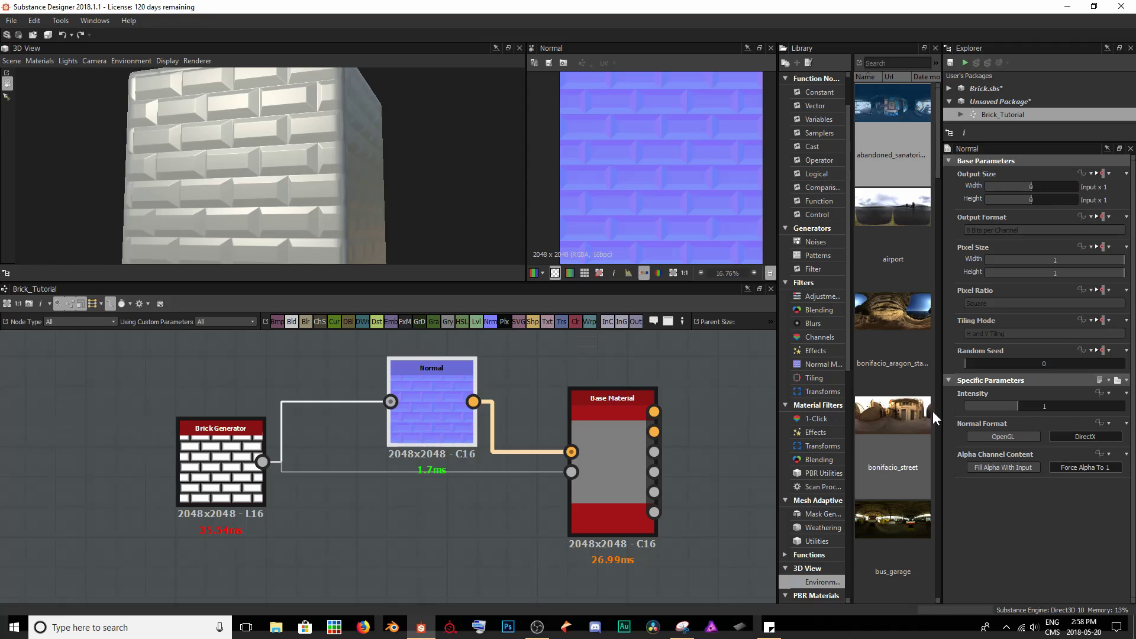
double_click(1036, 407)
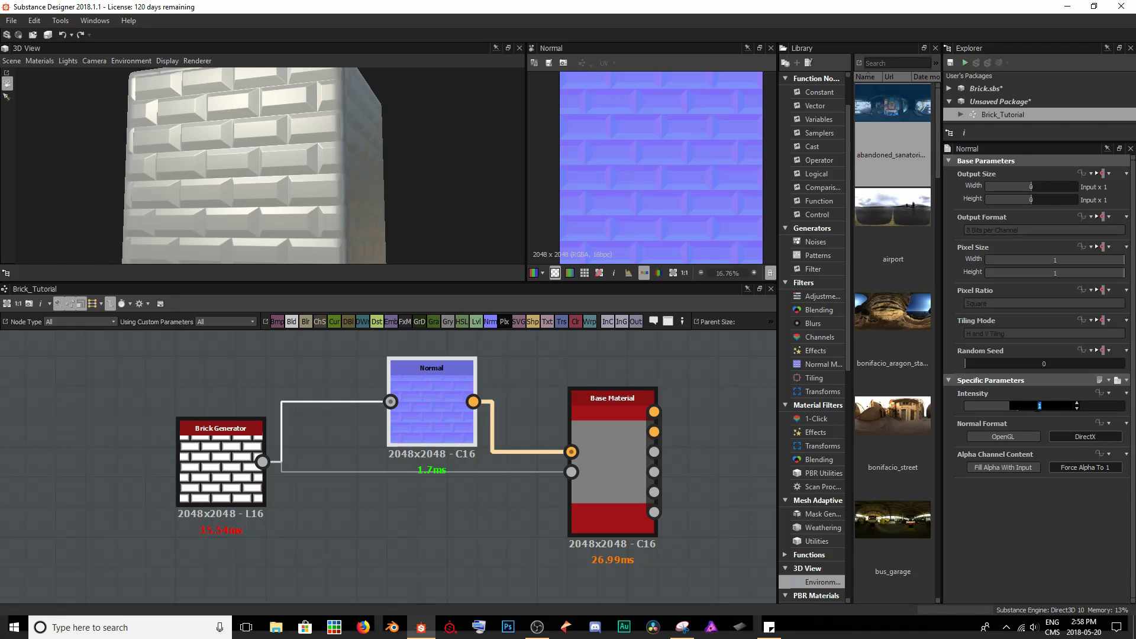
type("5")
key("Return")
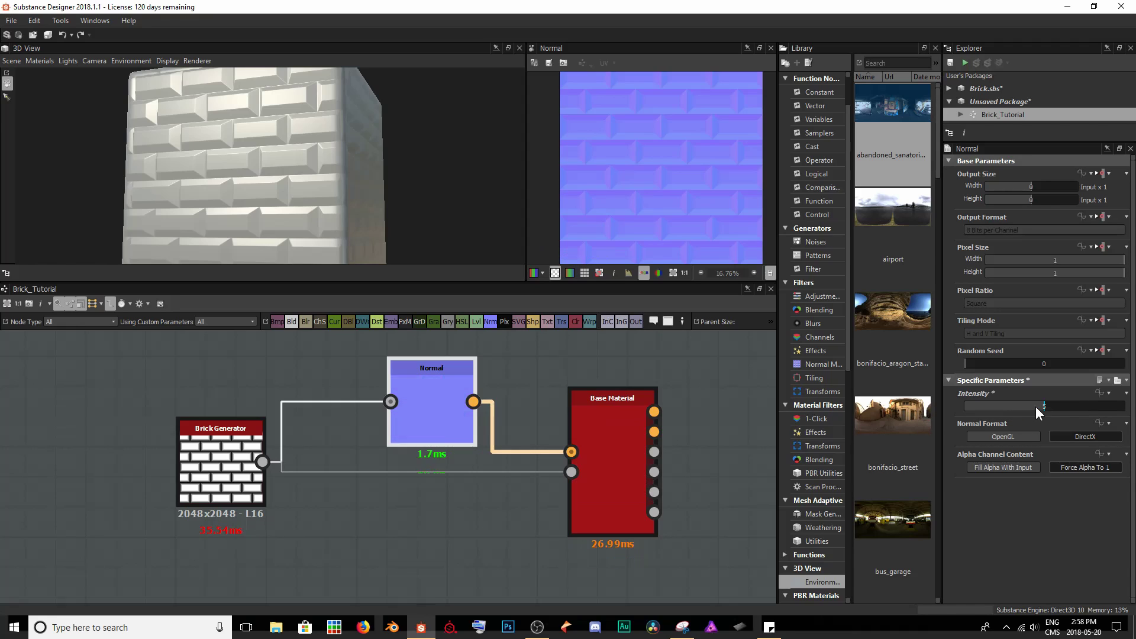
left_click_drag(352, 166, 427, 127)
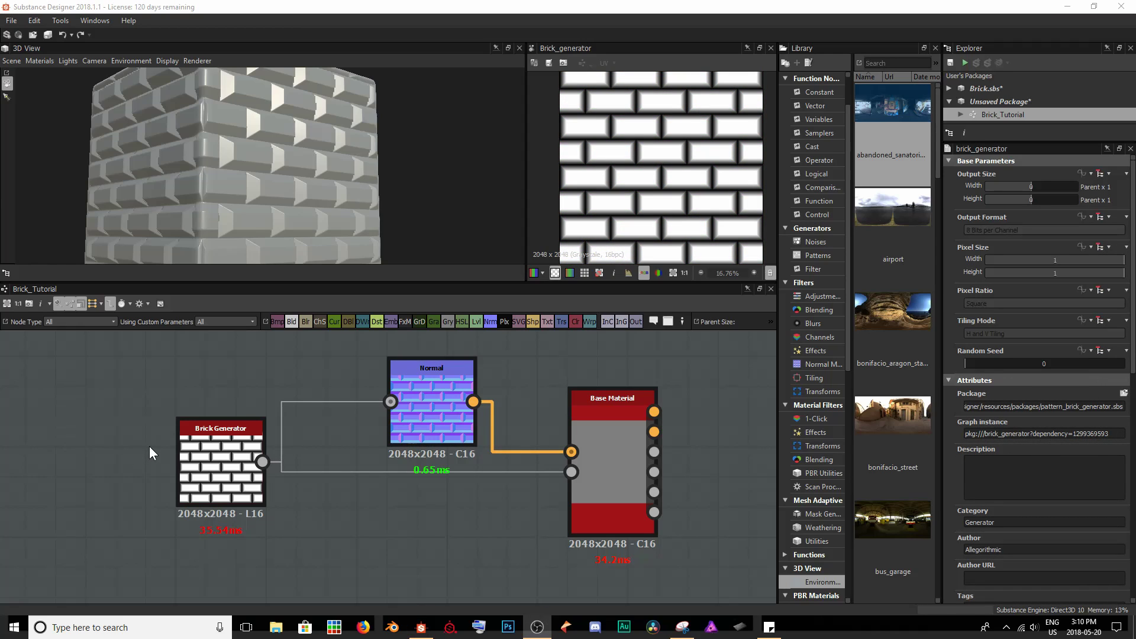
Step: Try a Bricks Y count of 20 on the Brick Generator, inspect the cube, and set the count back to 8
left_click(188, 462)
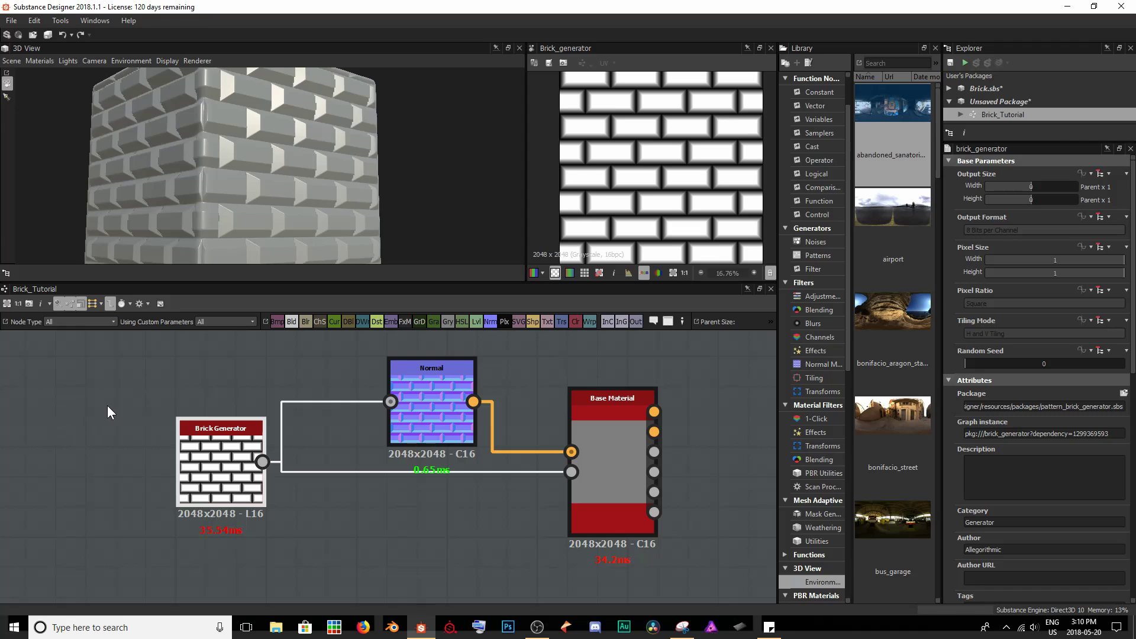
left_click_drag(273, 146, 283, 171)
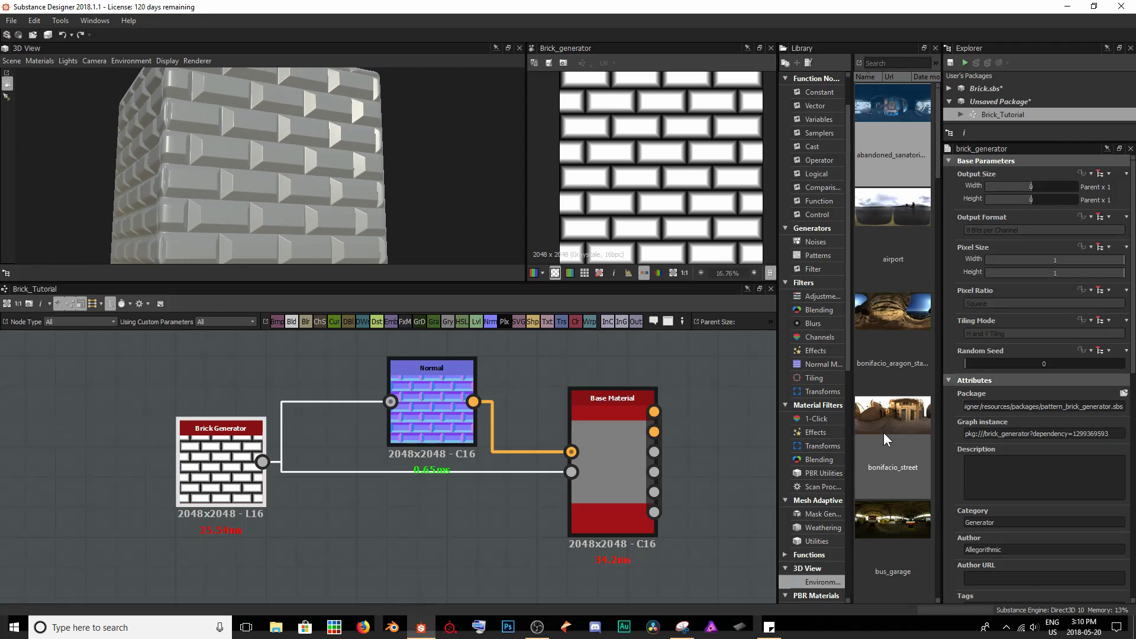
scroll(1014, 421, "down", 2)
scroll(1014, 421, "down", 8)
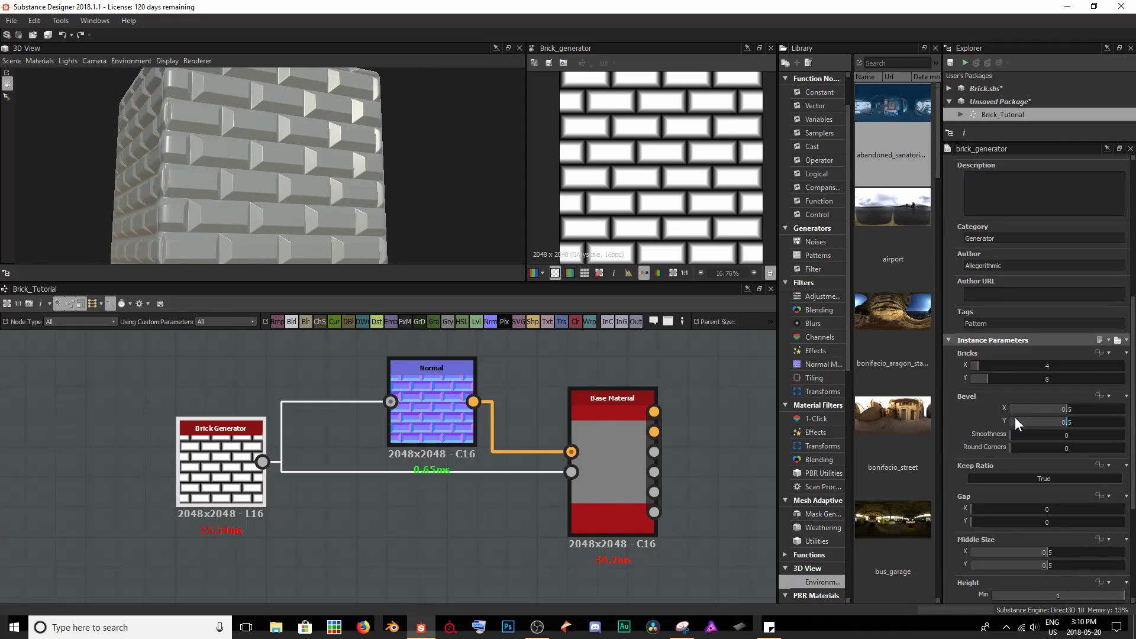
scroll(1021, 378, "down", 1)
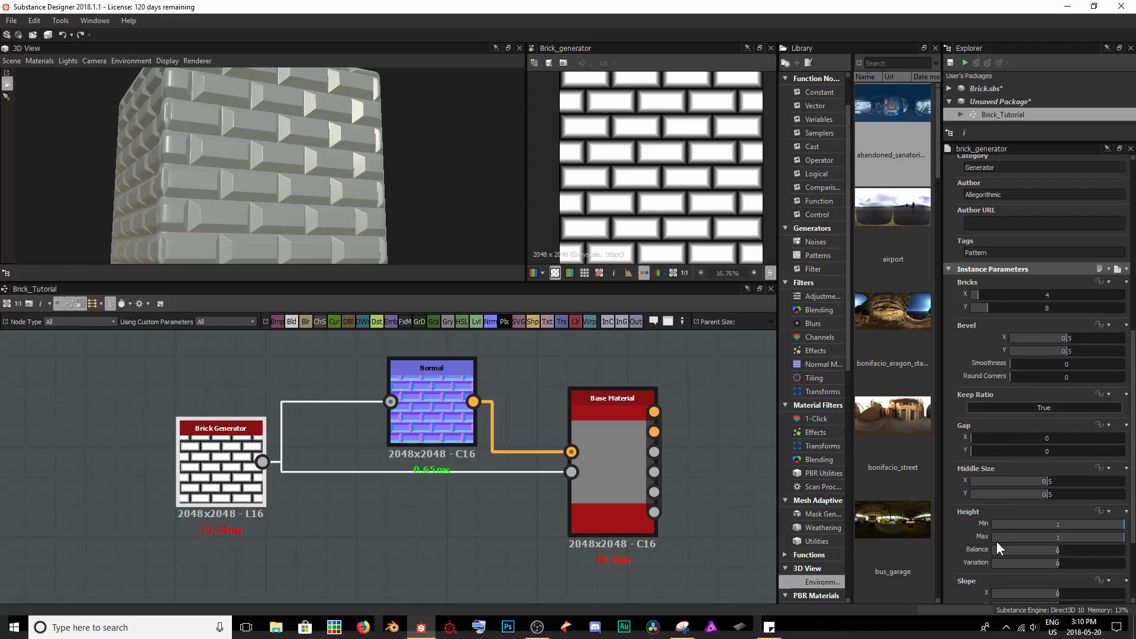
scroll(1003, 545, "down", 3)
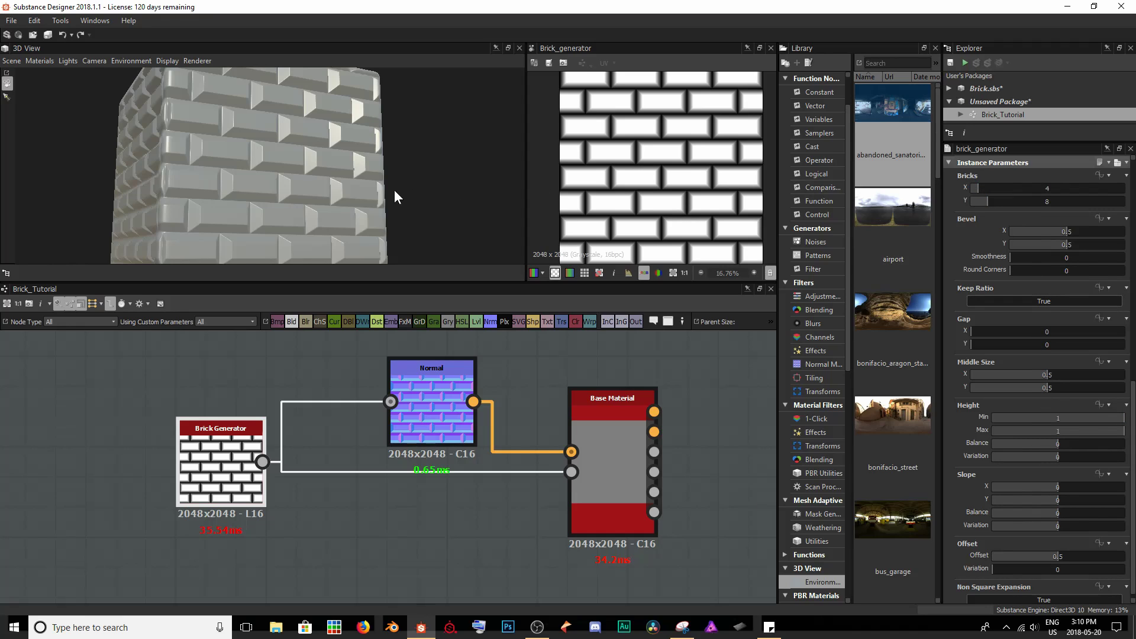
left_click_drag(396, 190, 346, 195)
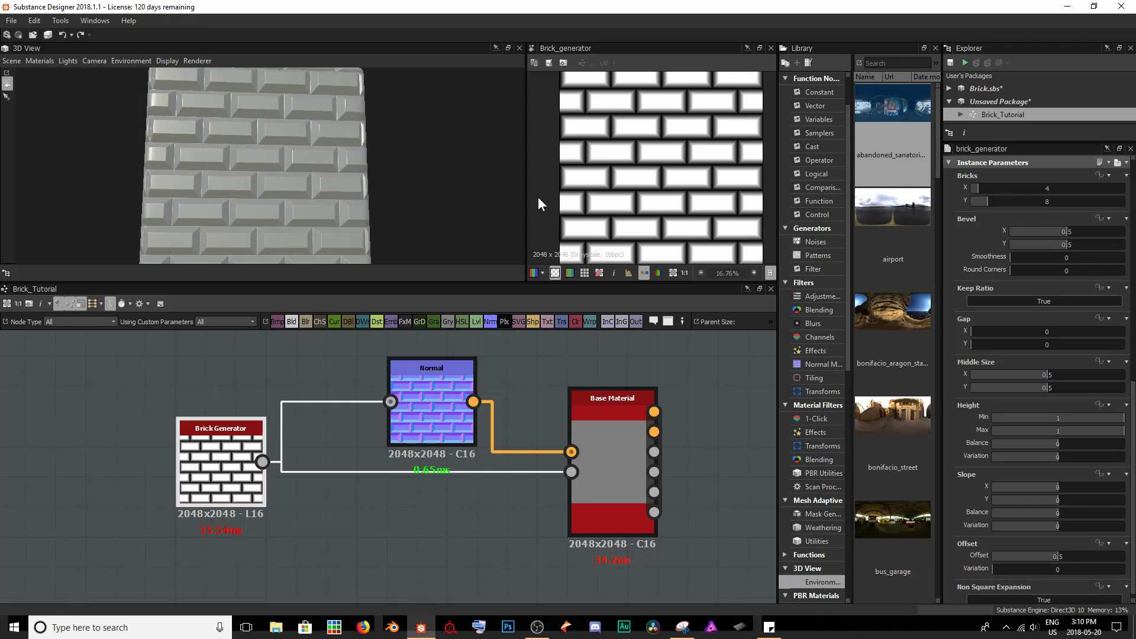
left_click_drag(977, 186, 1018, 200)
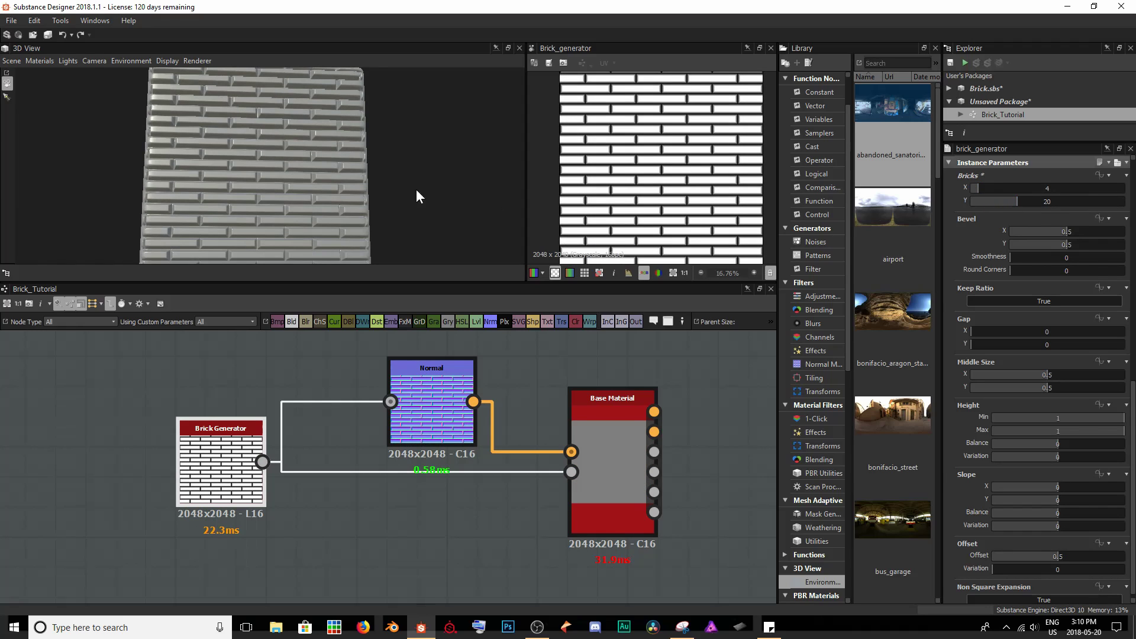
left_click_drag(416, 190, 381, 183)
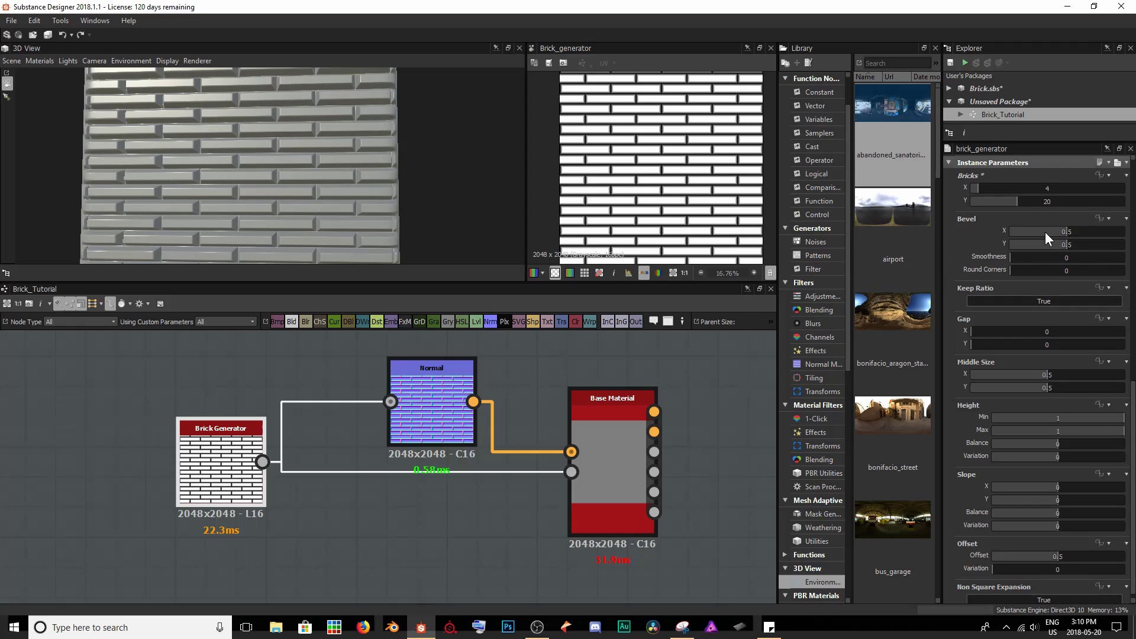
left_click_drag(1018, 200, 988, 198)
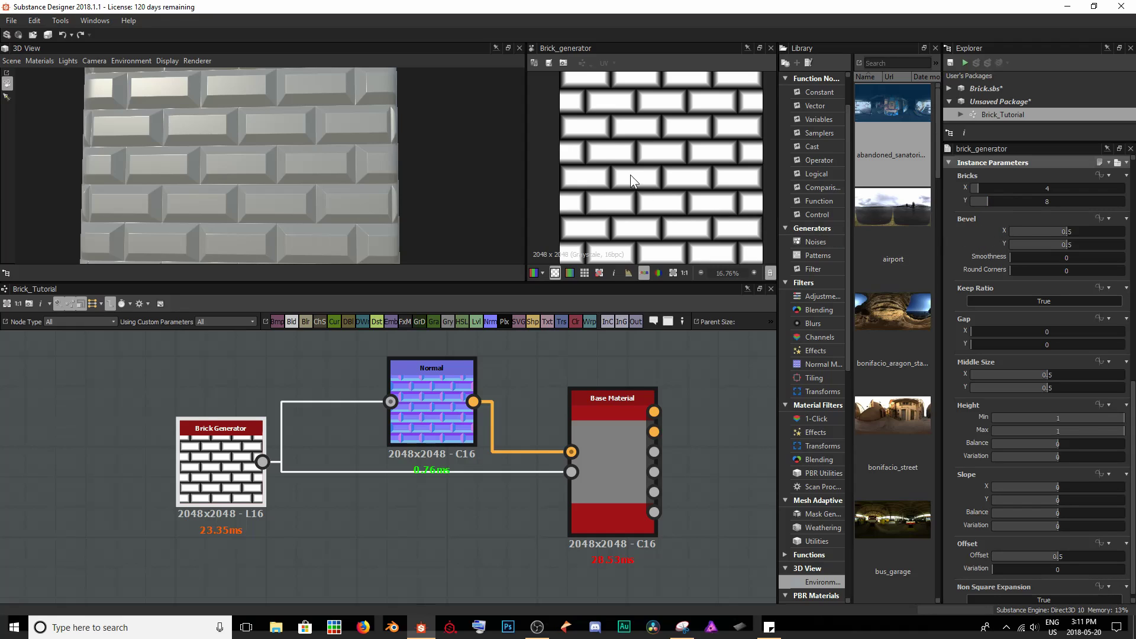
Step: Zoom in on the brick pattern and reduce the Brick Generator's bevel to X 0.19 and Y 0.15
scroll(623, 166, "up", 6)
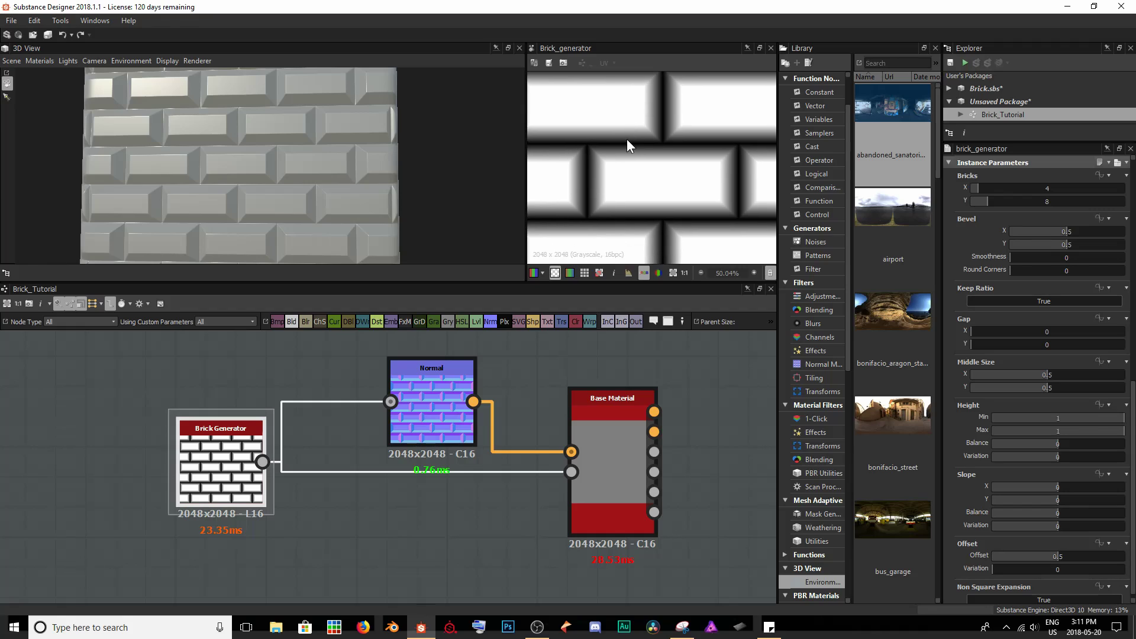
scroll(598, 166, "up", 2)
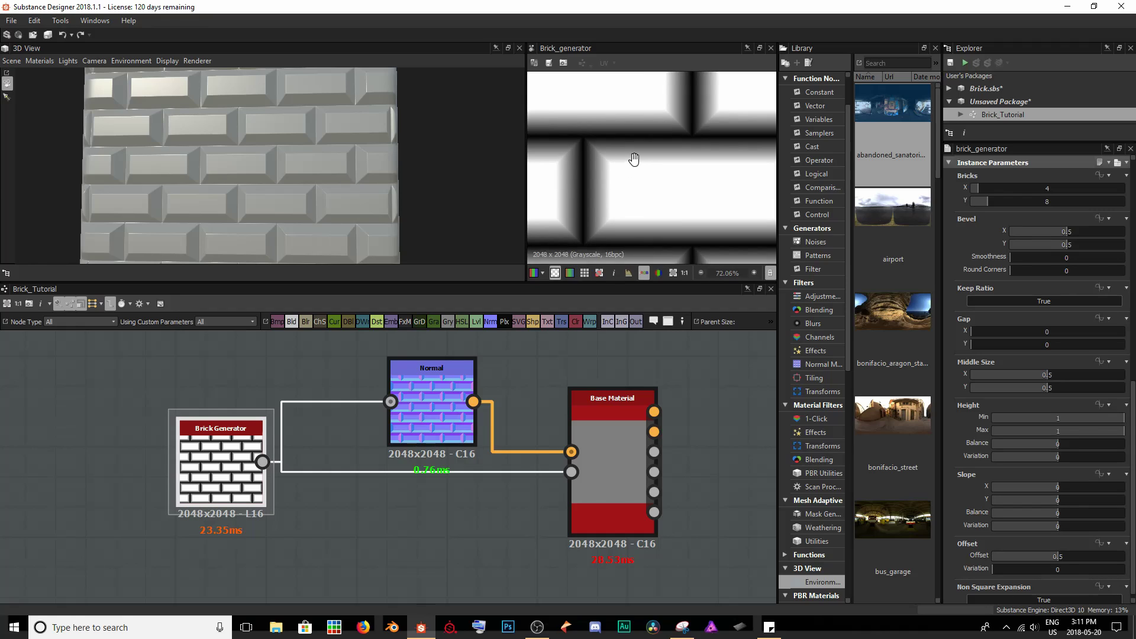
middle_click_drag(633, 159, 628, 151)
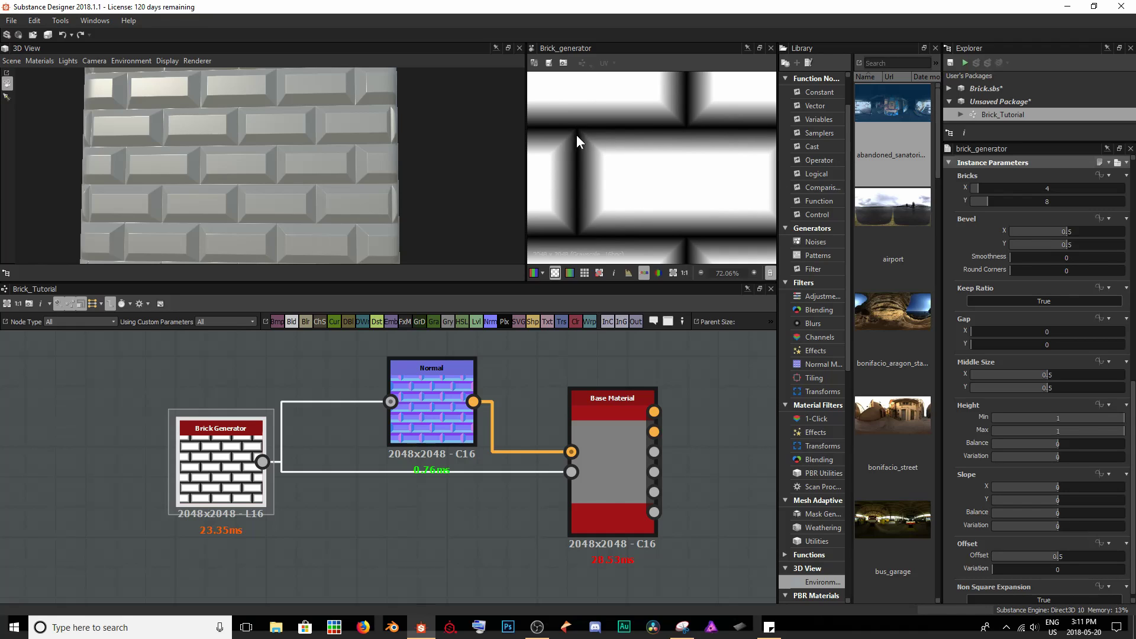
left_click_drag(1063, 231, 1030, 229)
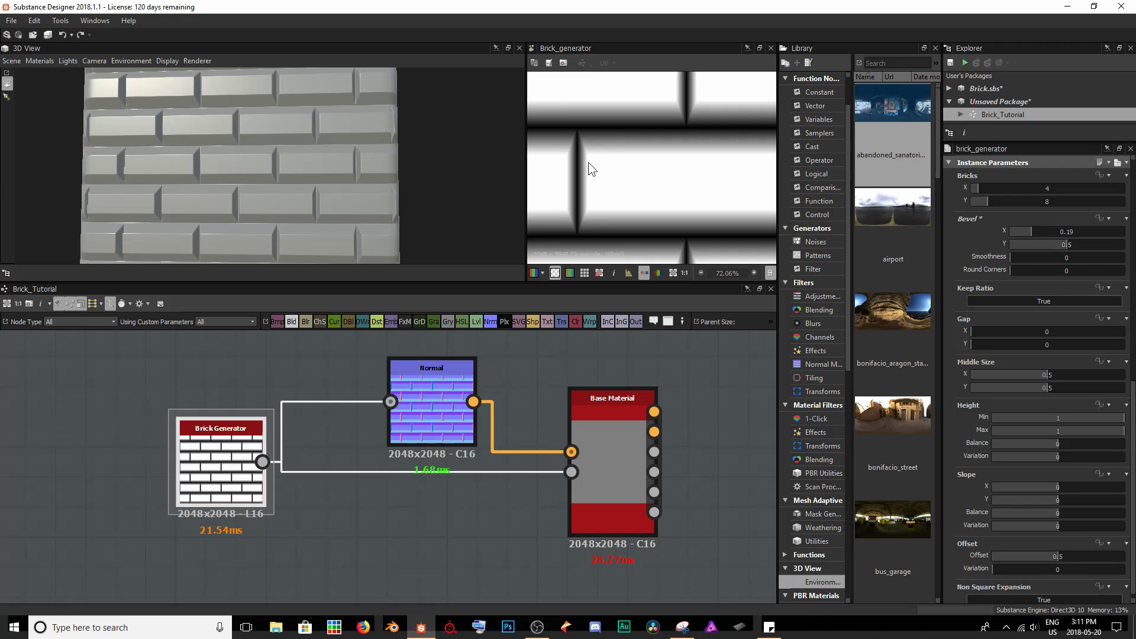
left_click_drag(1075, 243, 1026, 245)
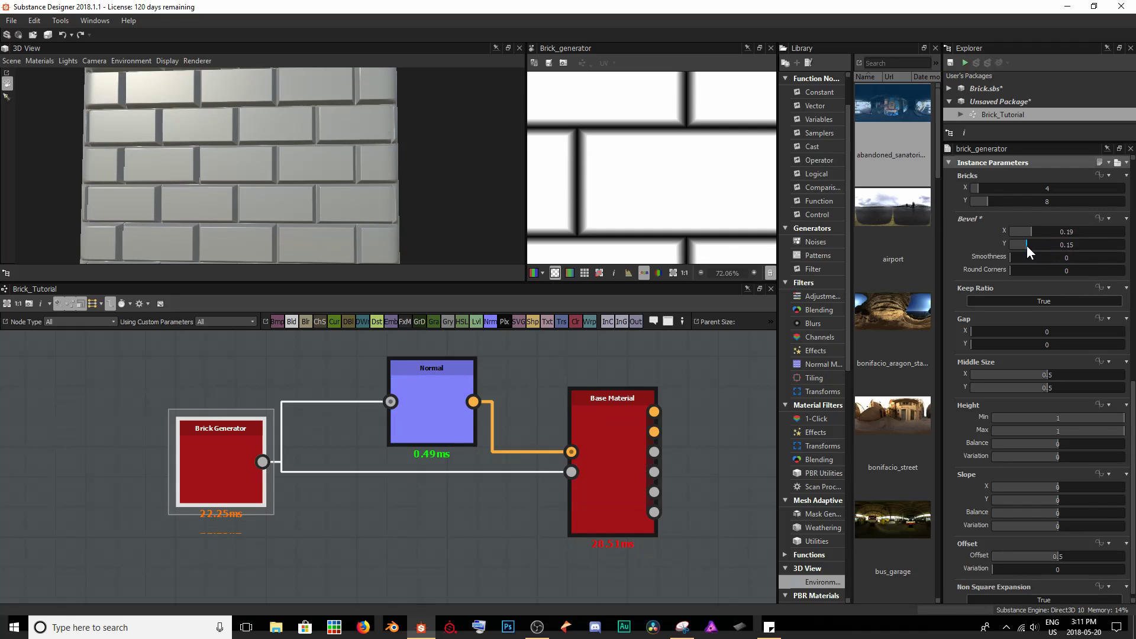
Step: Set the Brick Generator's bevel X and Y both to 0.1, and inspect the joints in the pattern and on the cube
scroll(337, 126, "up", 6)
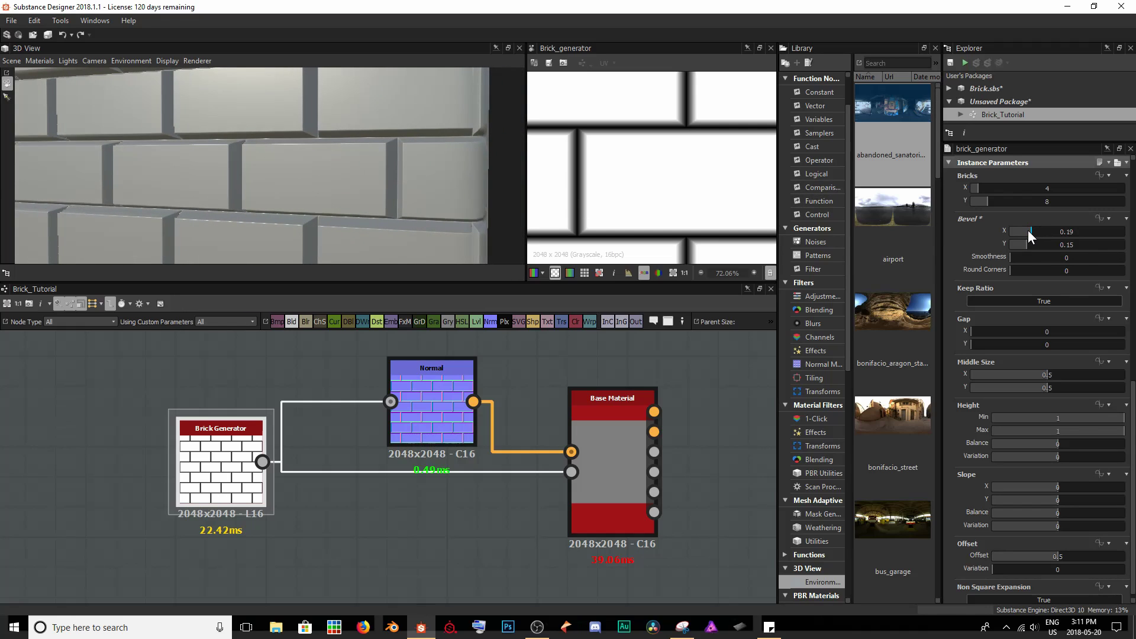
left_click_drag(1027, 230, 1024, 230)
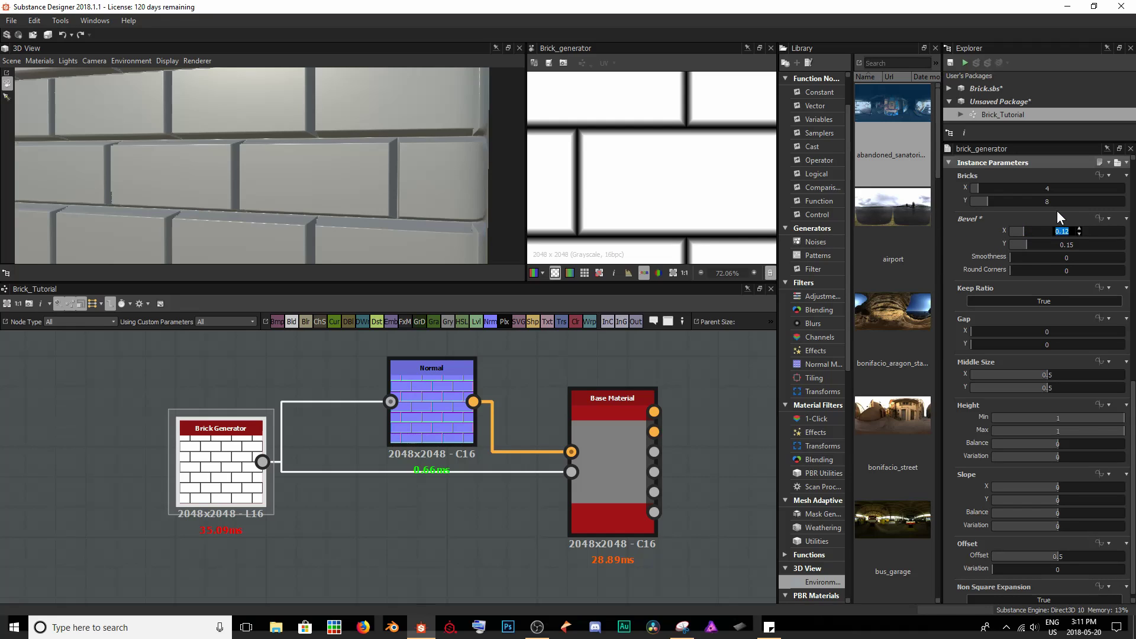
key("Return")
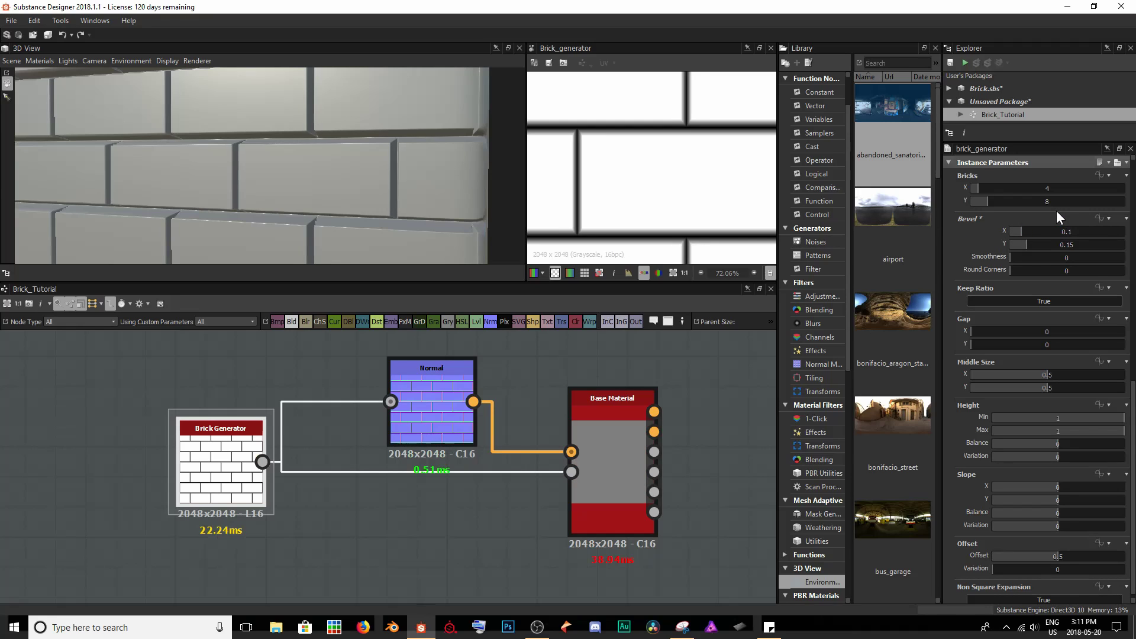
left_click(1051, 244)
type(".1")
key("Return")
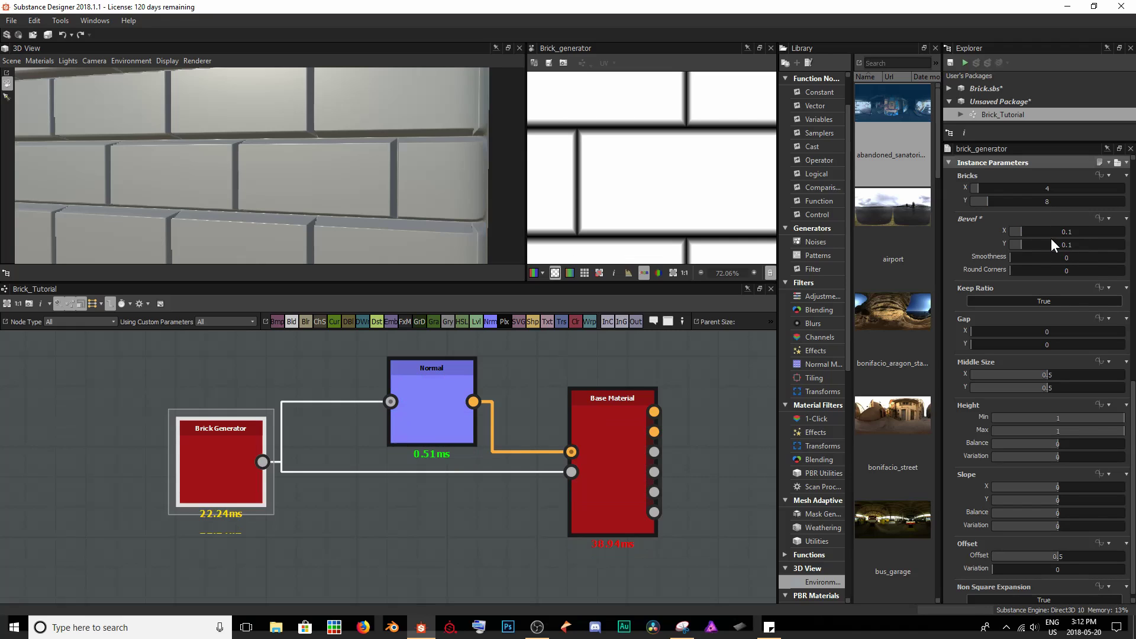
scroll(591, 151, "up", 8)
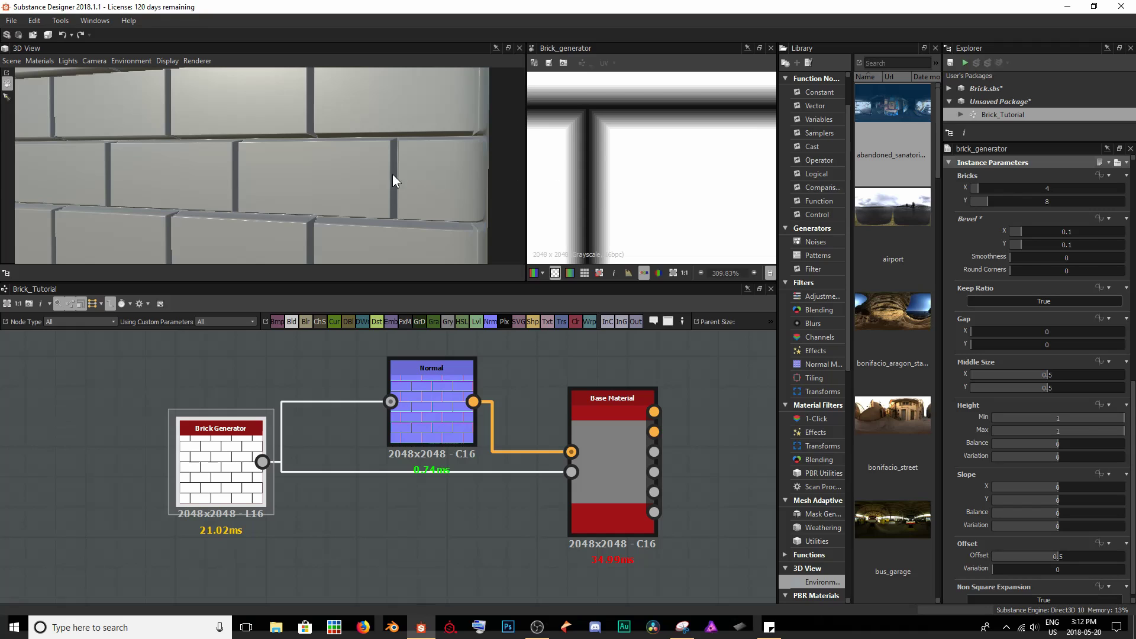
scroll(336, 175, "down", 5)
left_click_drag(336, 176, 156, 139)
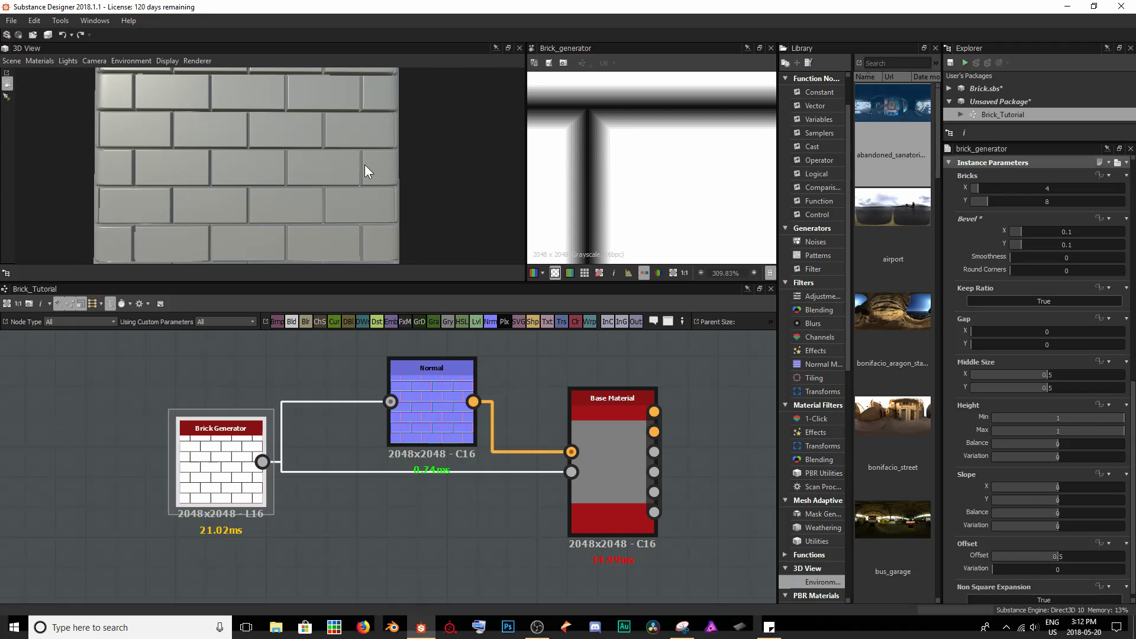
left_click_drag(365, 164, 295, 152)
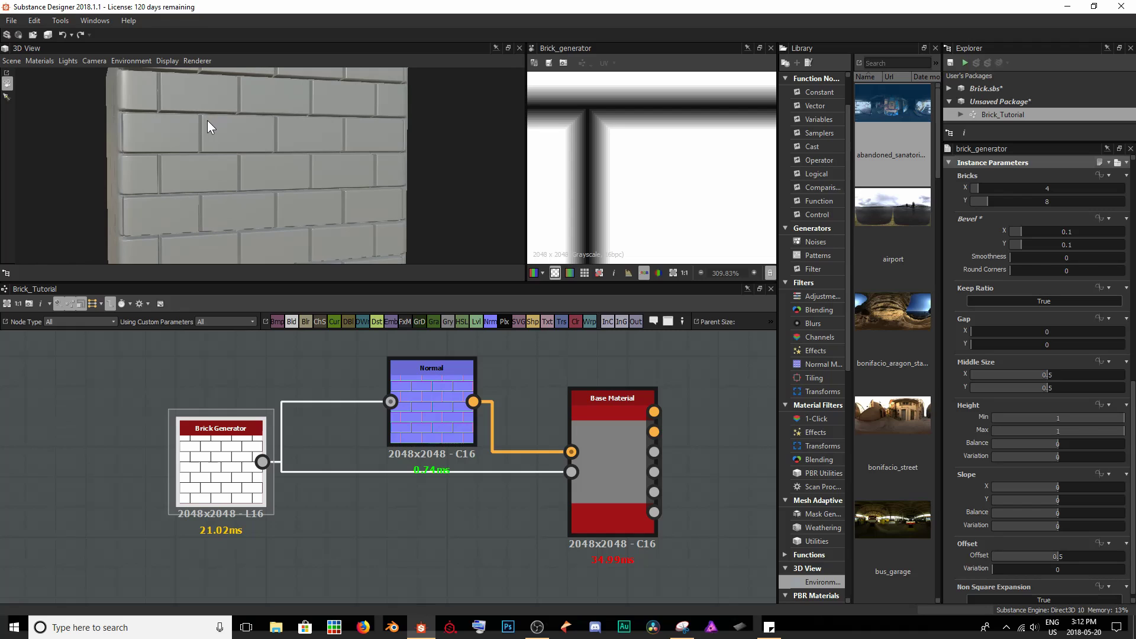
Step: Inspect the beveled joints on the cube, then try a Brick Generator Gap X of 0.25 and set it back to 0
scroll(202, 113, "up", 8)
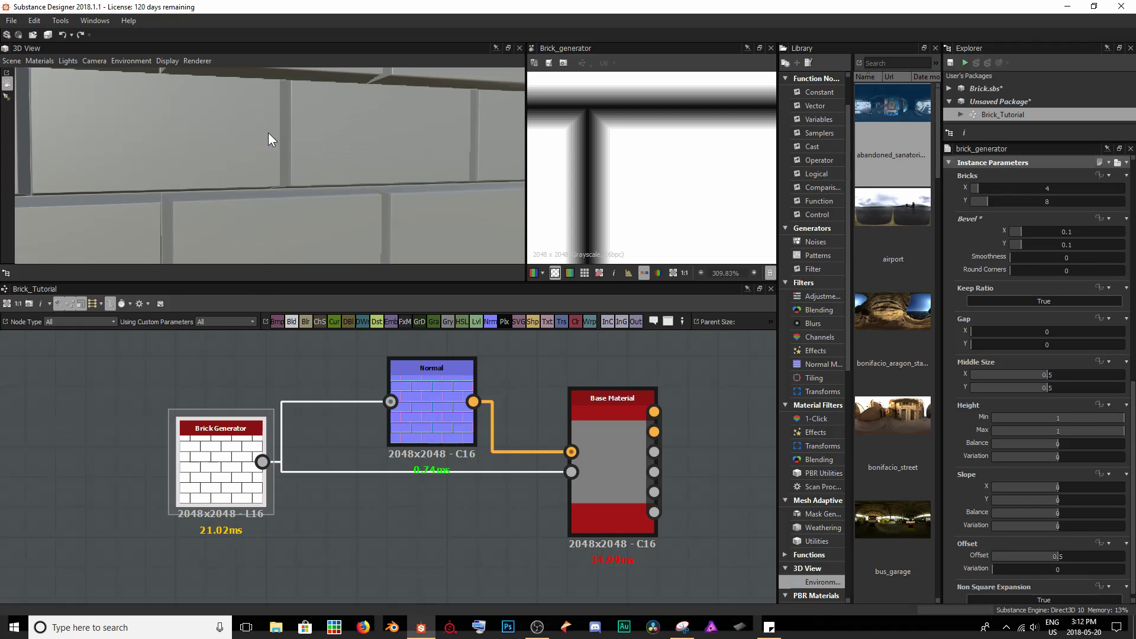
left_click_drag(269, 133, 315, 140)
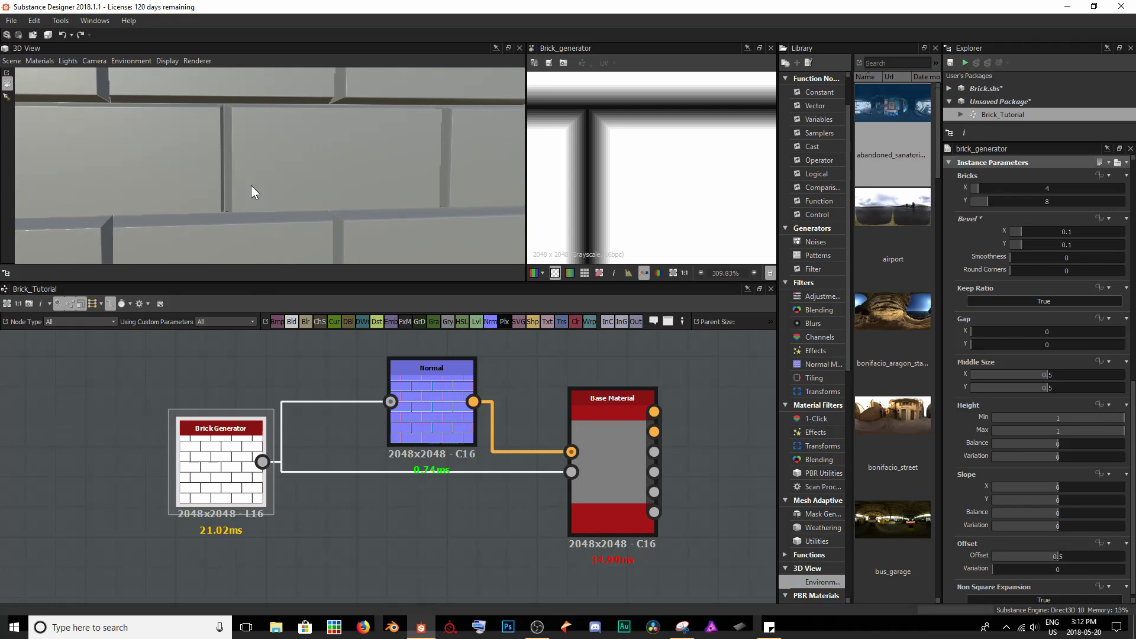
scroll(318, 189, "down", 8)
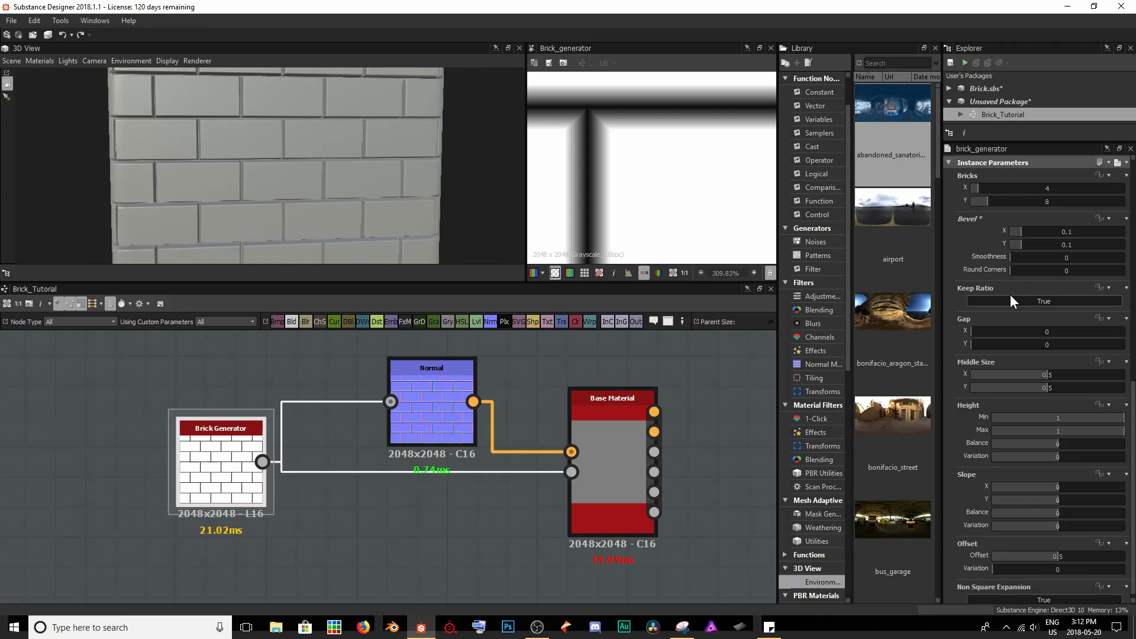
scroll(1015, 320, "down", 1)
scroll(715, 203, "down", 4)
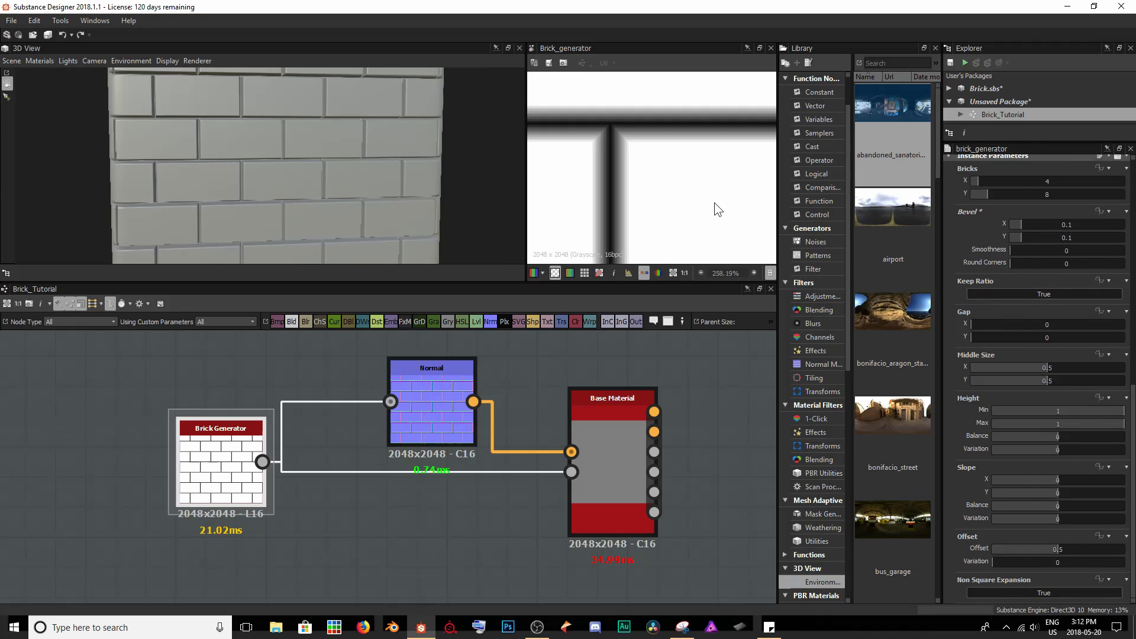
middle_click_drag(706, 197, 710, 169)
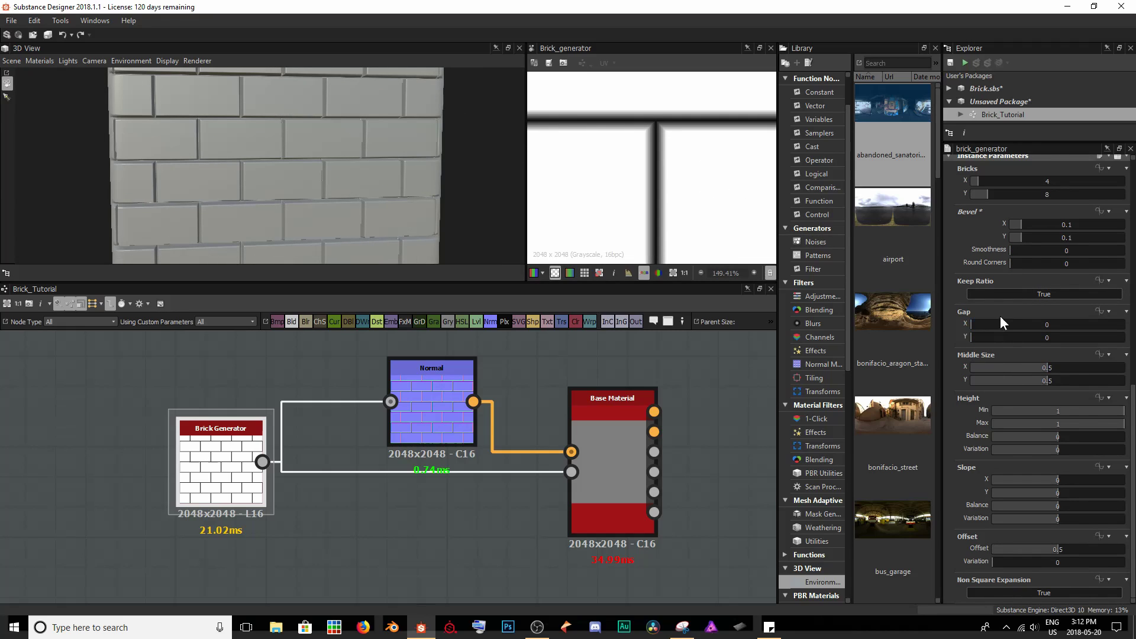
left_click_drag(981, 321, 1008, 318)
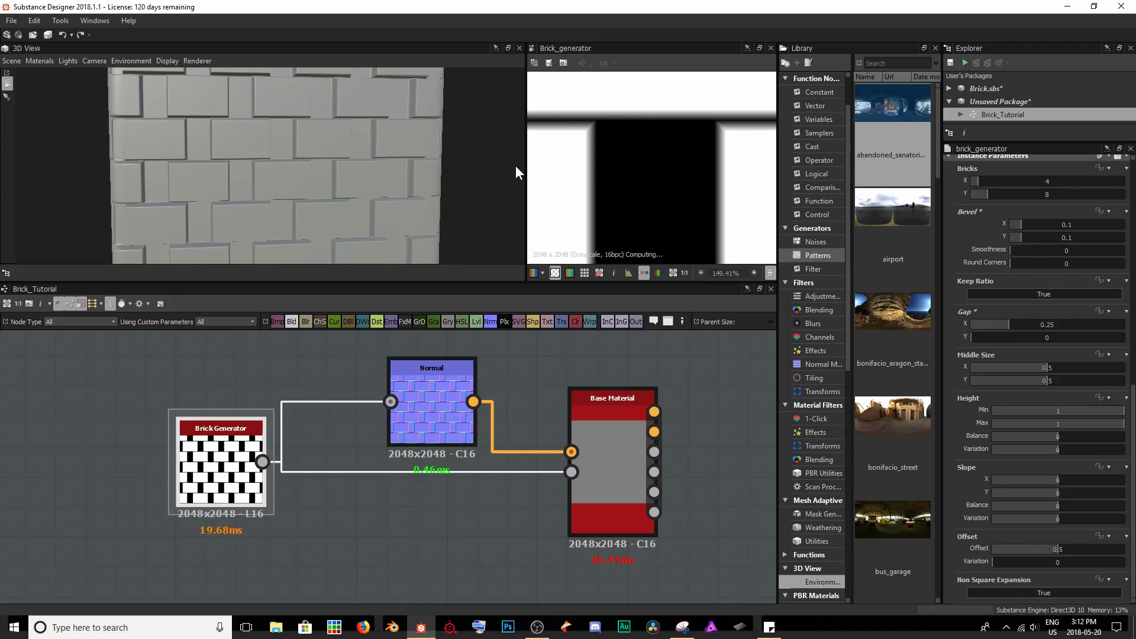
left_click_drag(516, 165, 314, 112)
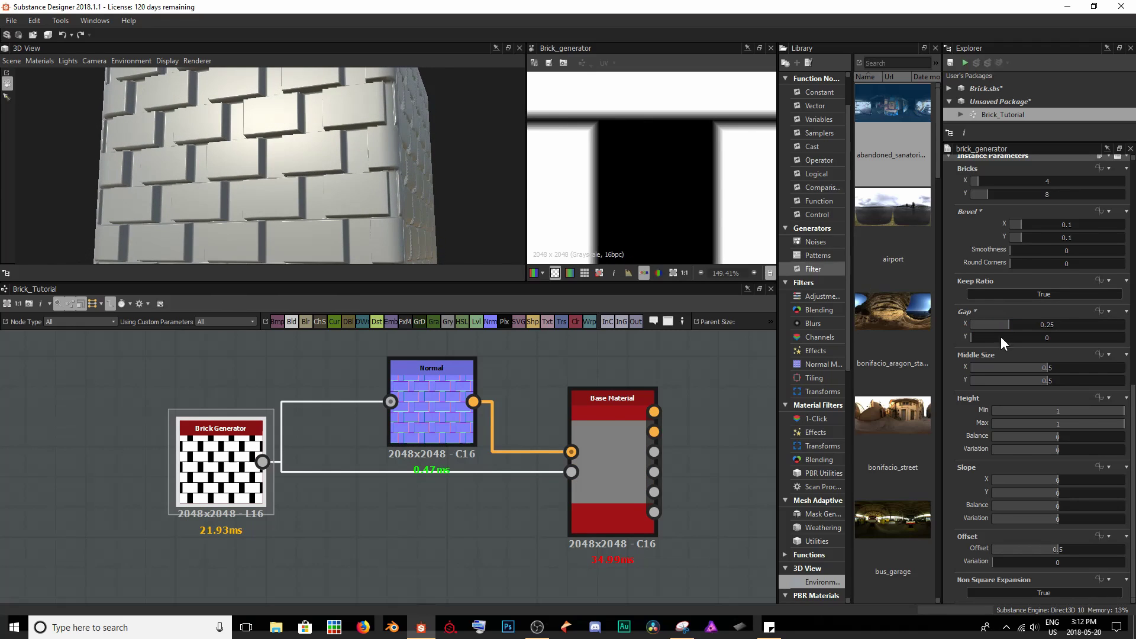
left_click_drag(1013, 325, 961, 326)
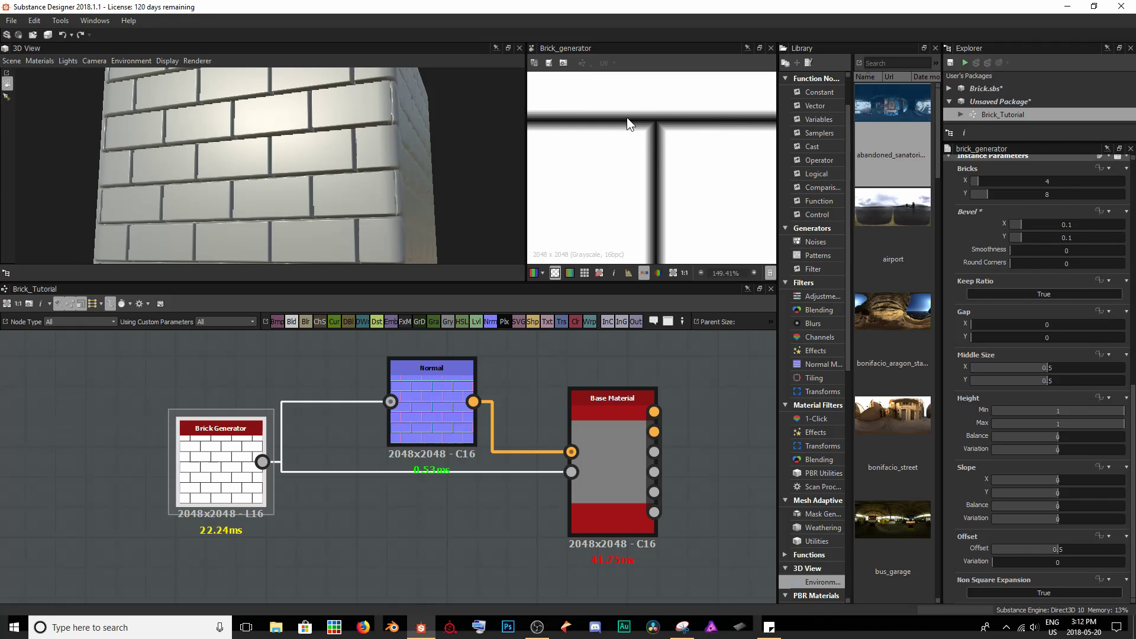
left_click_drag(222, 134, 293, 182)
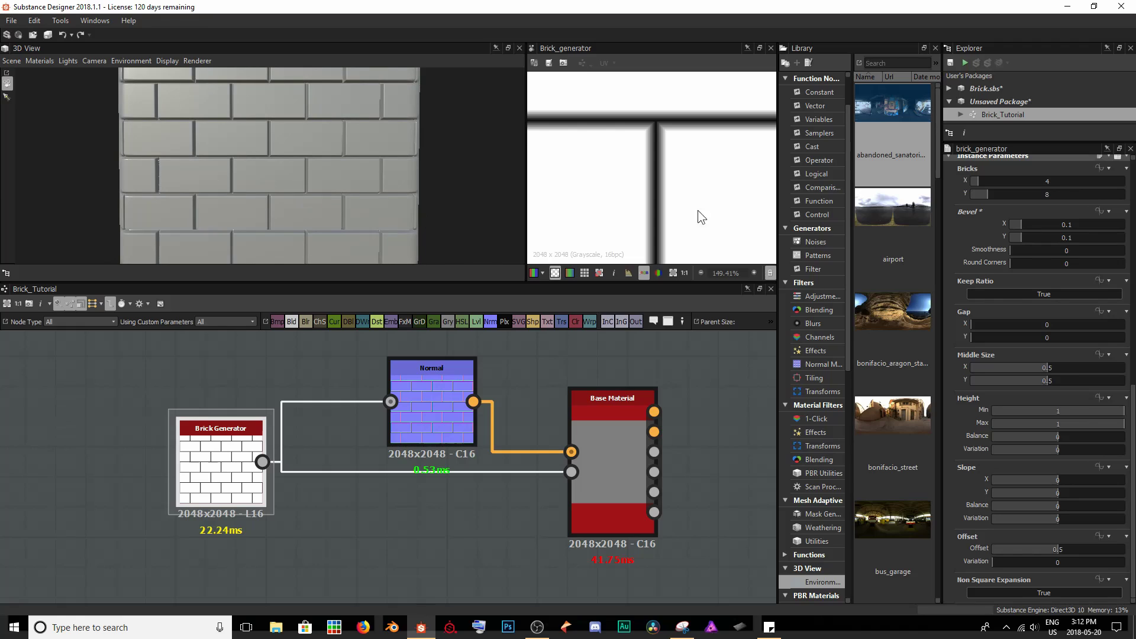
Step: Try a Brick Generator Middle Size of X 0.31 and Y 0.23, inspect the cube, and reset Middle Size to its default
scroll(704, 205, "down", 5)
middle_click_drag(691, 231, 600, 185)
scroll(622, 187, "down", 1)
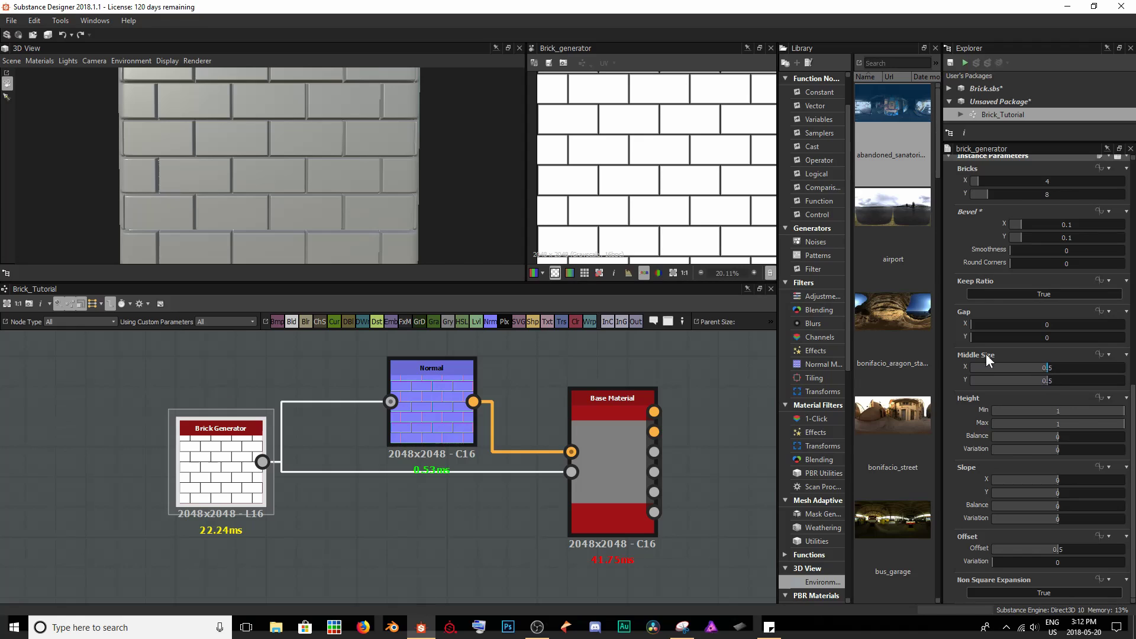
scroll(358, 184, "down", 3)
left_click_drag(361, 183, 388, 171)
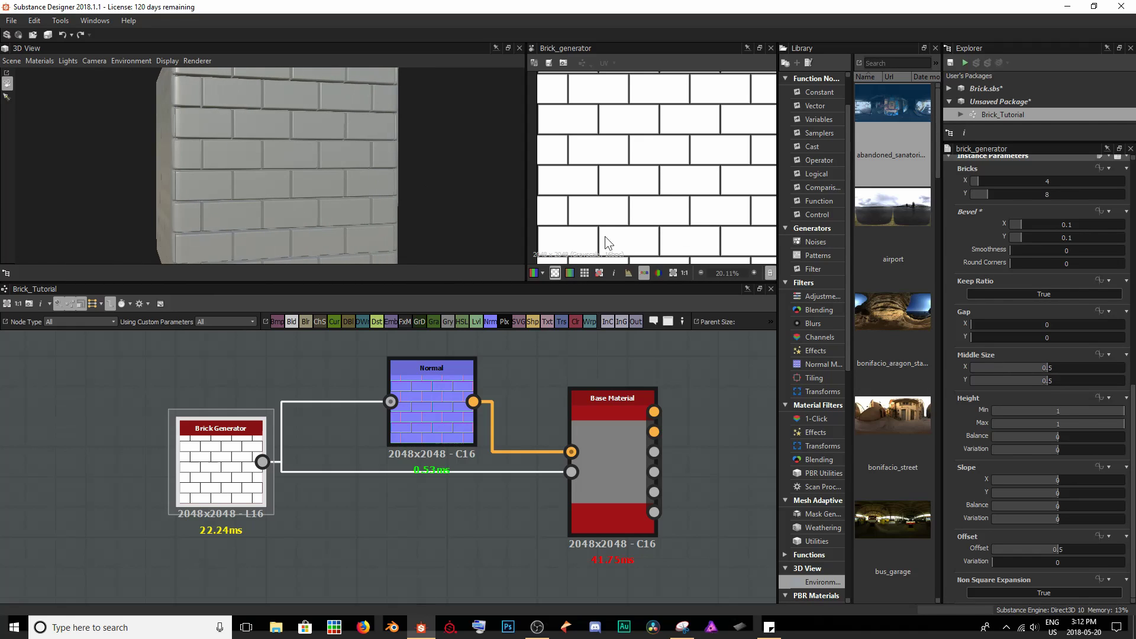
left_click_drag(1048, 370, 1017, 364)
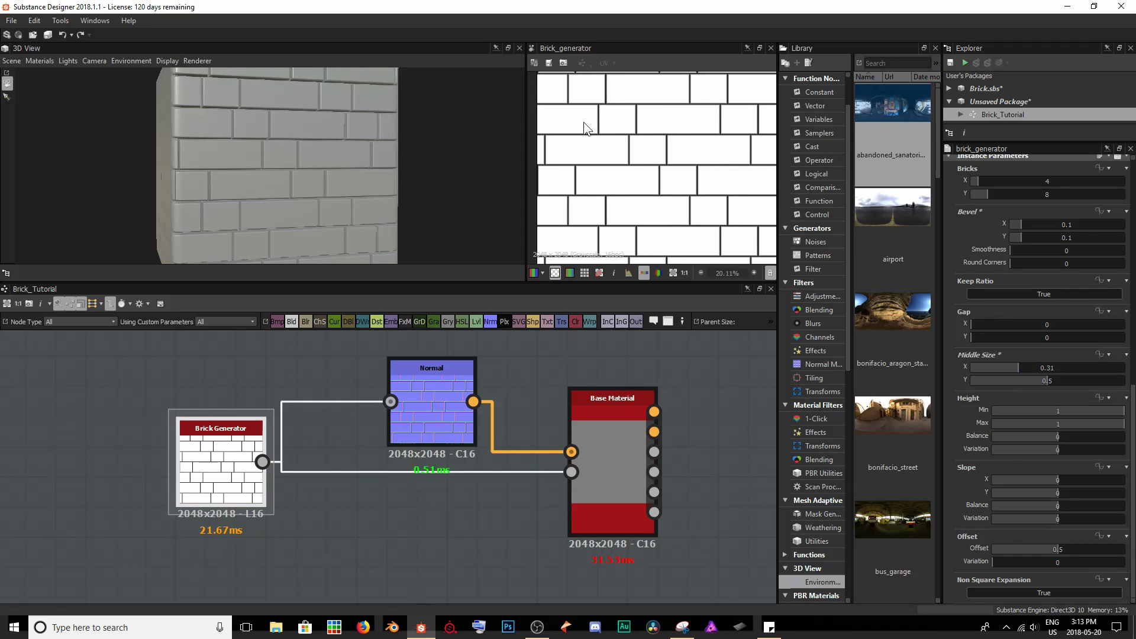
left_click_drag(409, 224, 384, 207)
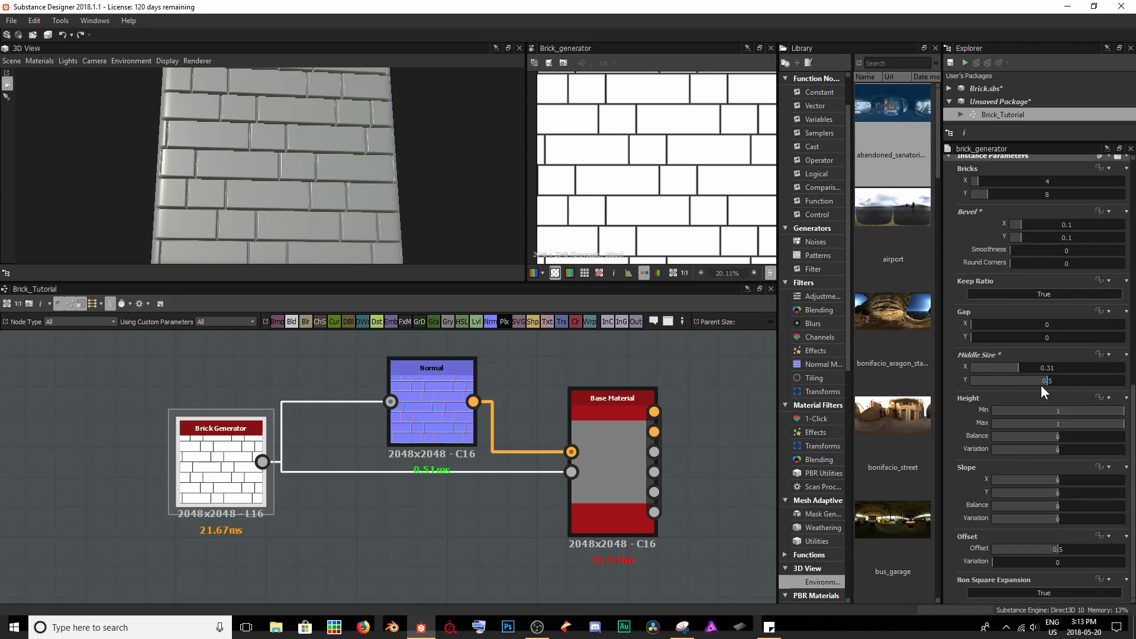
left_click_drag(1041, 381, 1006, 379)
left_click_drag(323, 141, 285, 118)
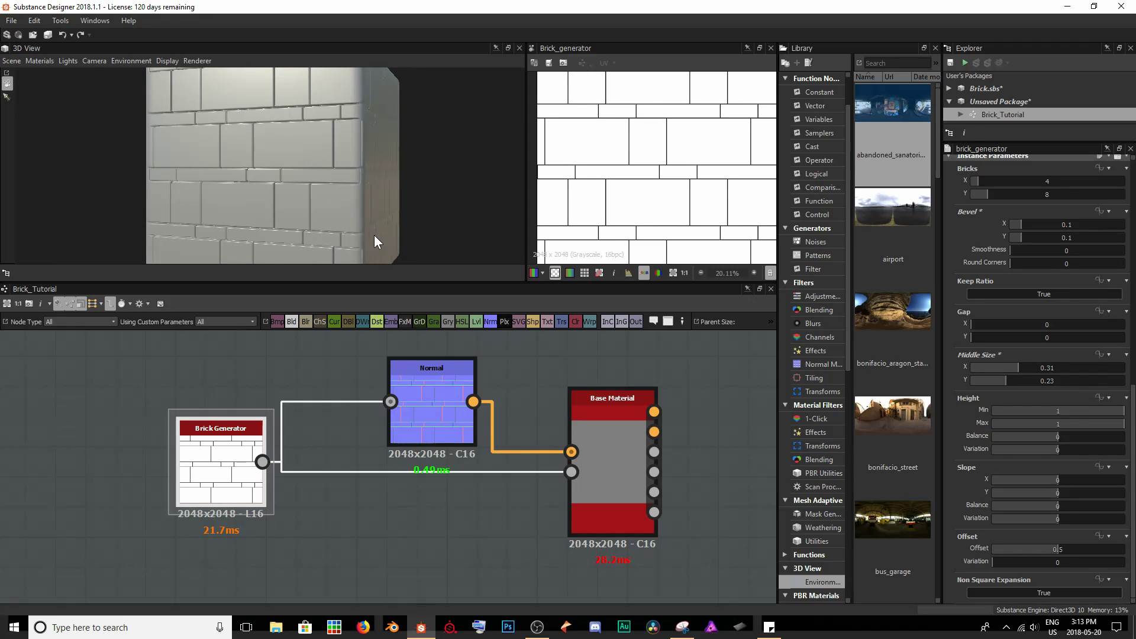
left_click_drag(373, 235, 358, 159)
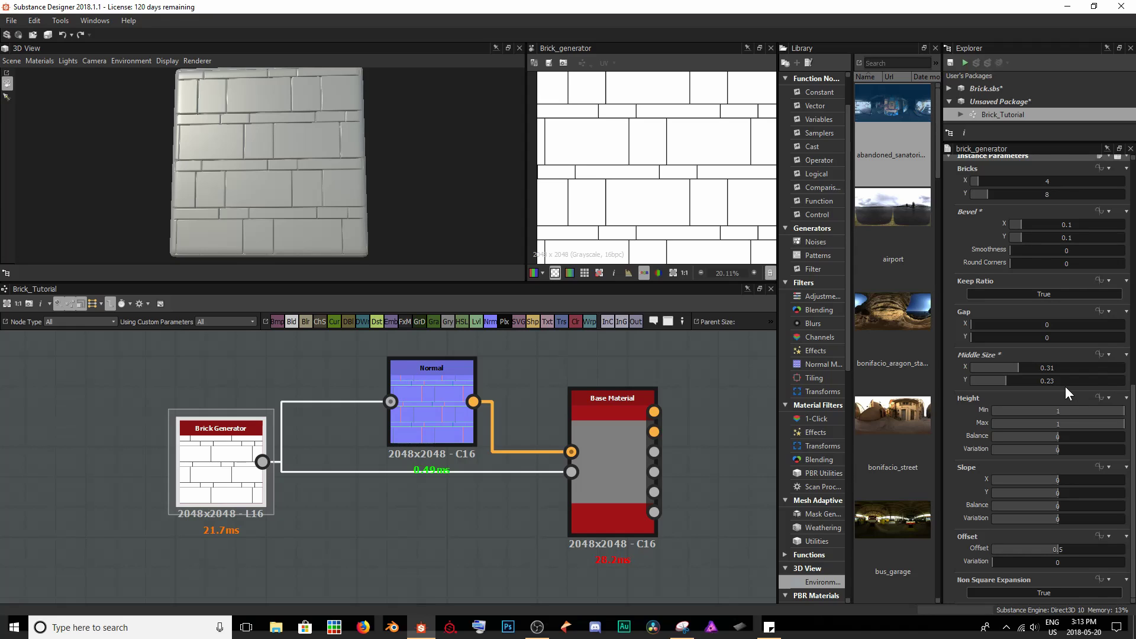
left_click(1108, 354)
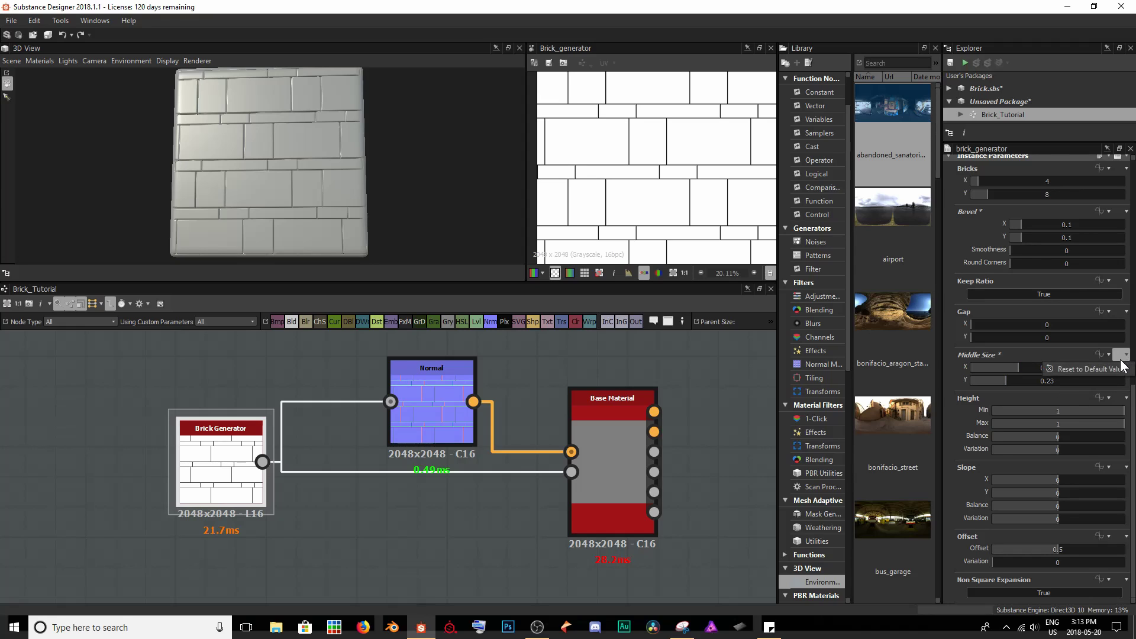
left_click(1095, 372)
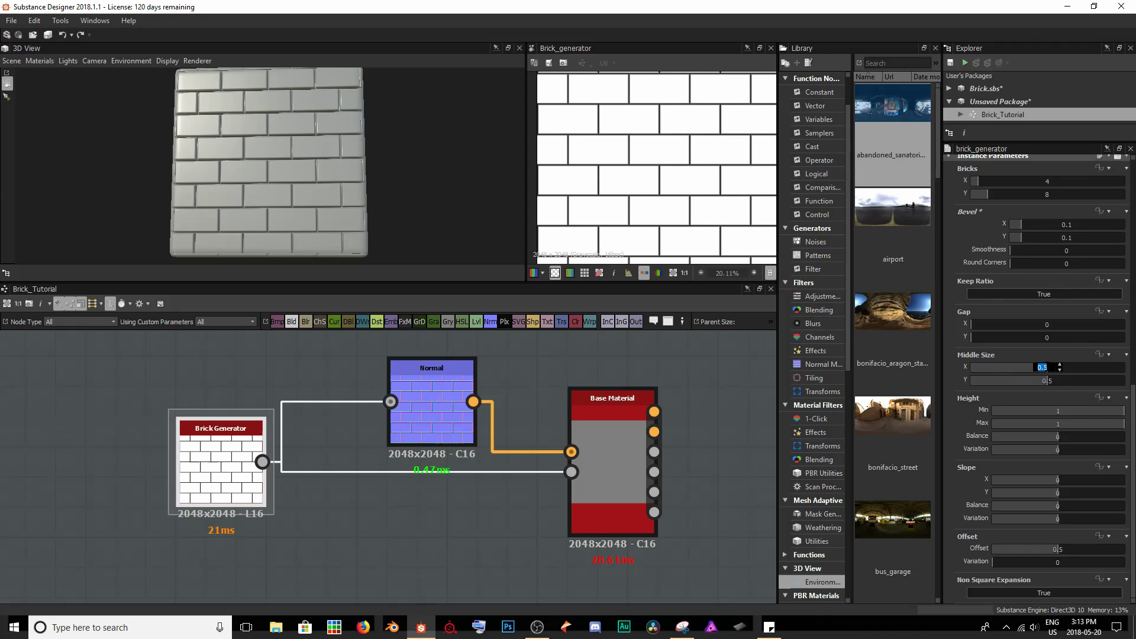
Step: Set the Brick Generator's Middle Size X to 0.35 and inspect the brick layout on the cube
type("0.35")
key("Return")
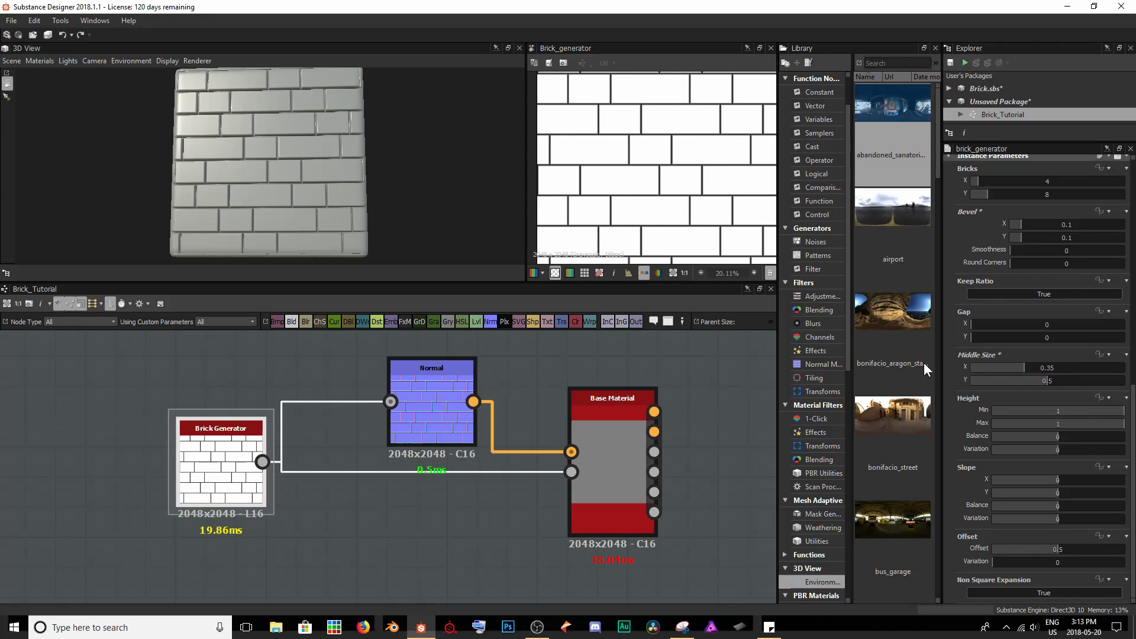
left_click_drag(358, 158, 362, 174)
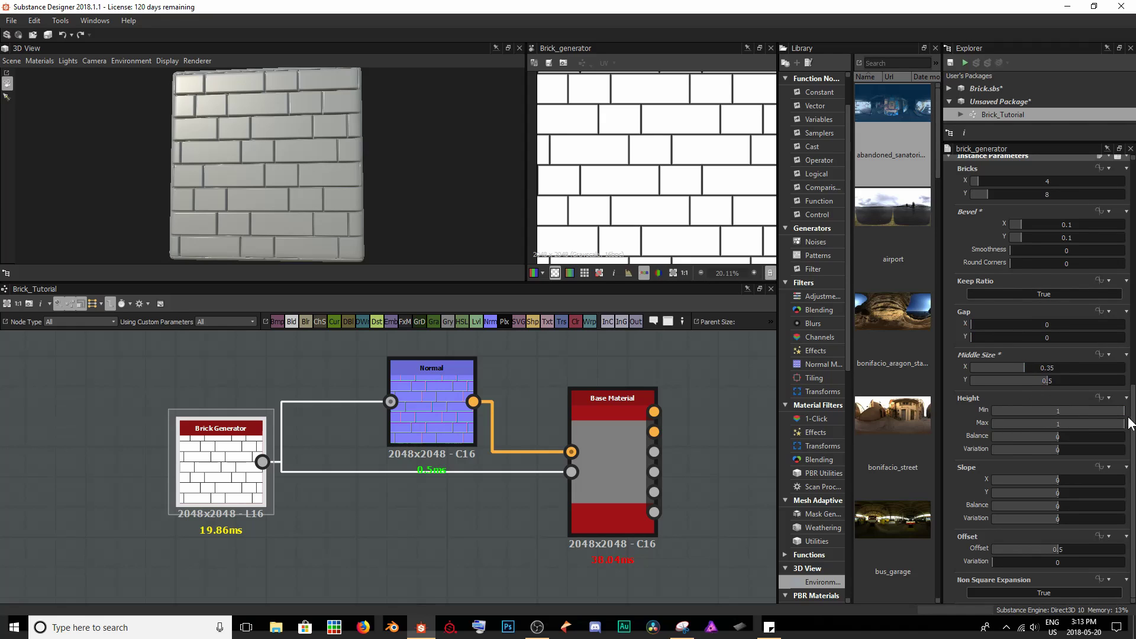
Step: Try a brick Height of Min 0.44 and Max 0.62, inspect the relief on the cube, and return both to 1
left_click_drag(1124, 415, 1086, 413)
left_click_drag(413, 122, 320, 109)
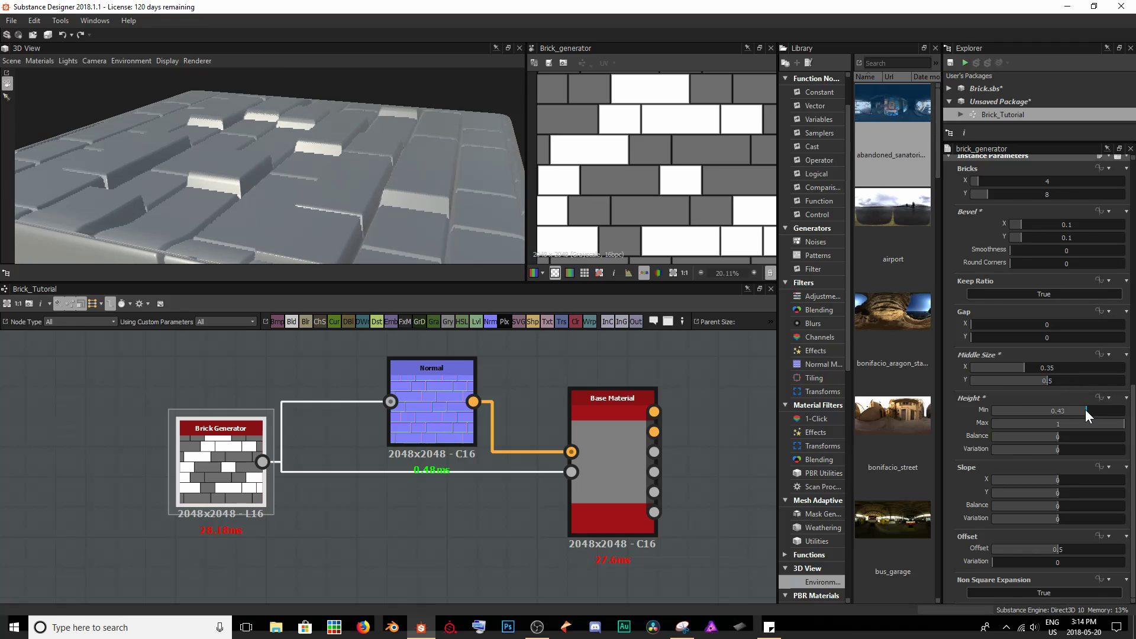
mouse_move(1085, 409)
left_mouse_down()
mouse_move(1125, 411)
mouse_move(1078, 426)
mouse_move(1098, 425)
mouse_move(1087, 409)
left_mouse_up()
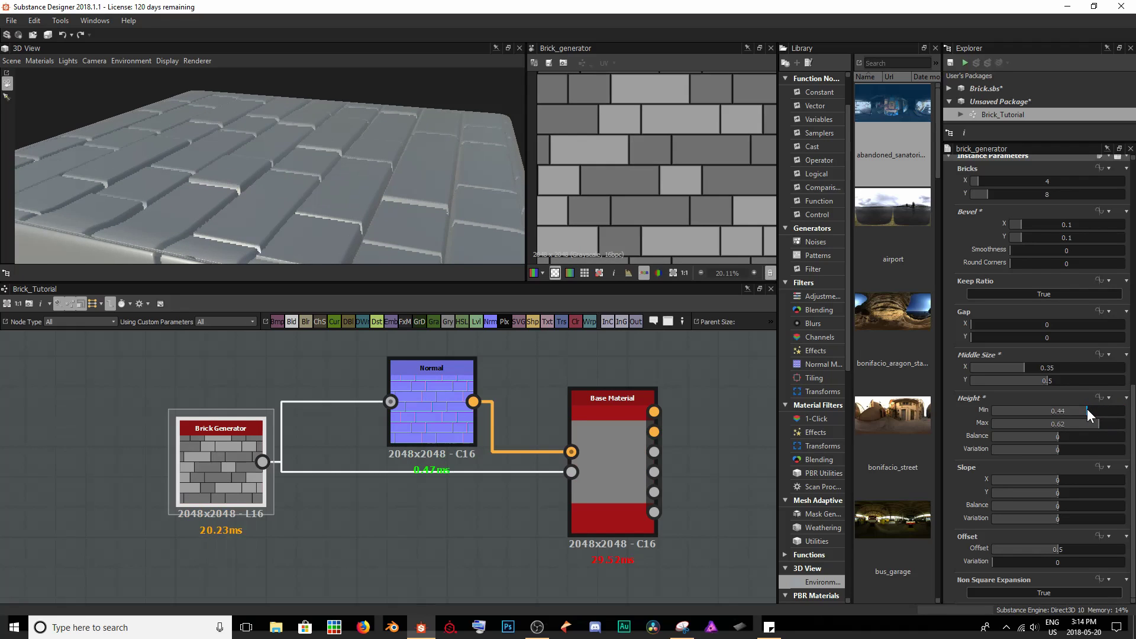
left_click_drag(397, 125, 365, 156)
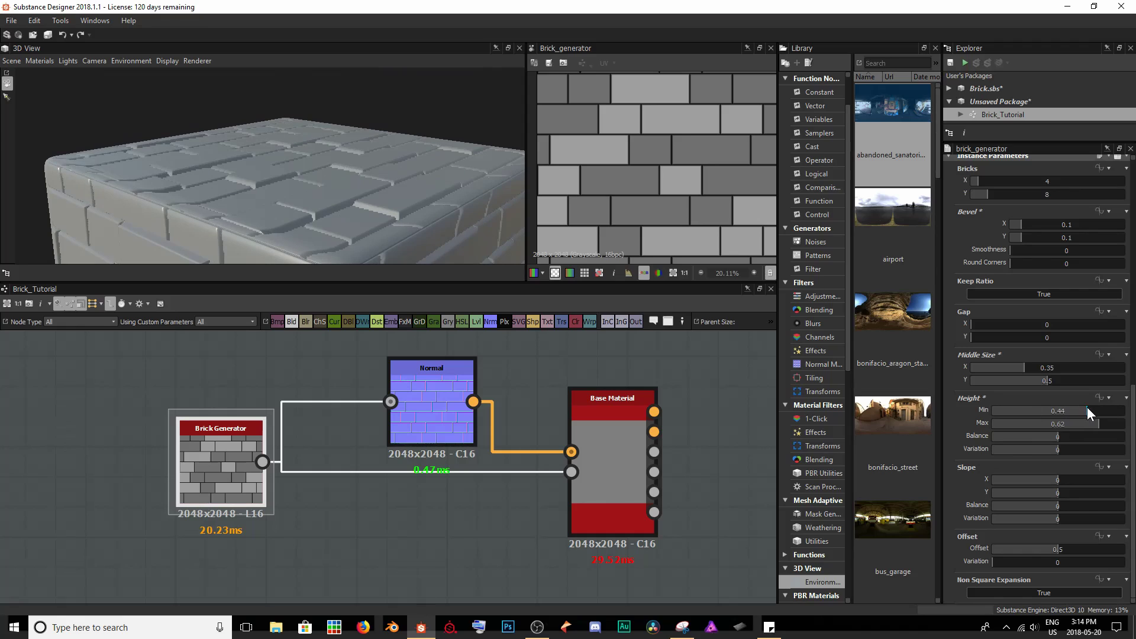
left_click_drag(1087, 411, 1124, 413)
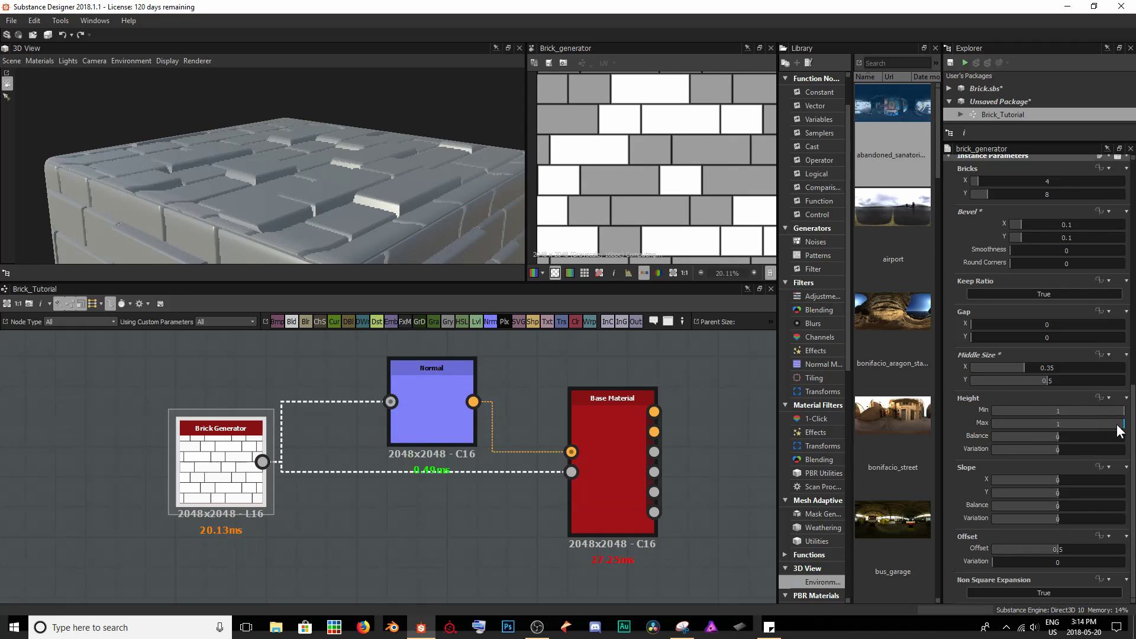
Step: Try brick Height settings of Min 0.55, Max 0.8, Balance 0.49 and Variation 0.55, and inspect the uneven bricks on the cube
left_click_drag(1058, 437, 1002, 436)
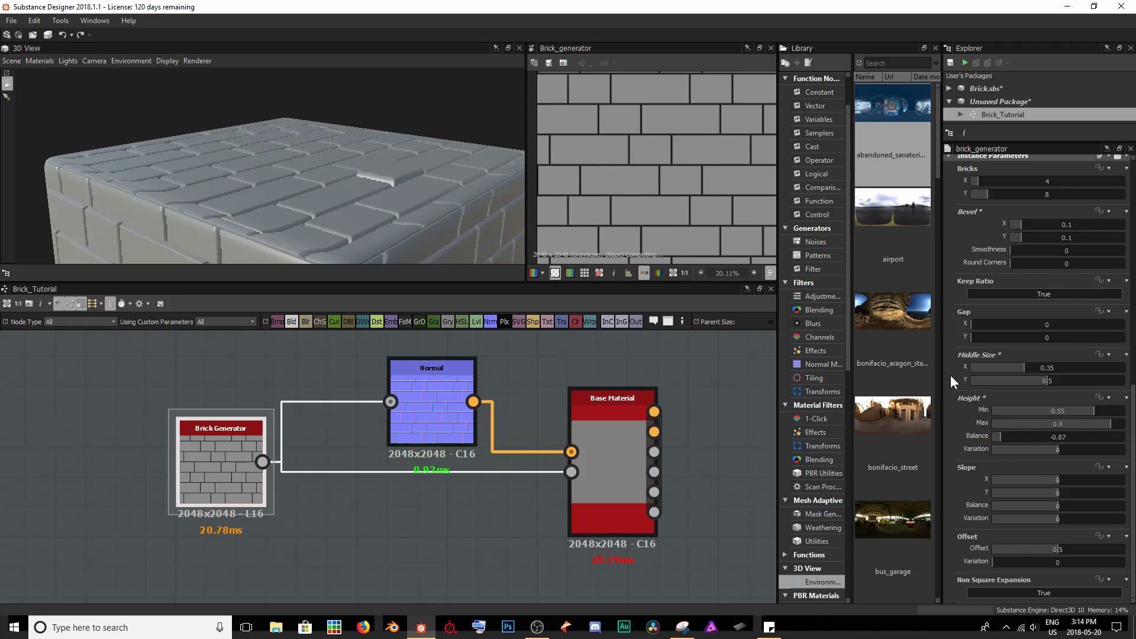
scroll(656, 156, "down", 3)
scroll(655, 155, "up", 2)
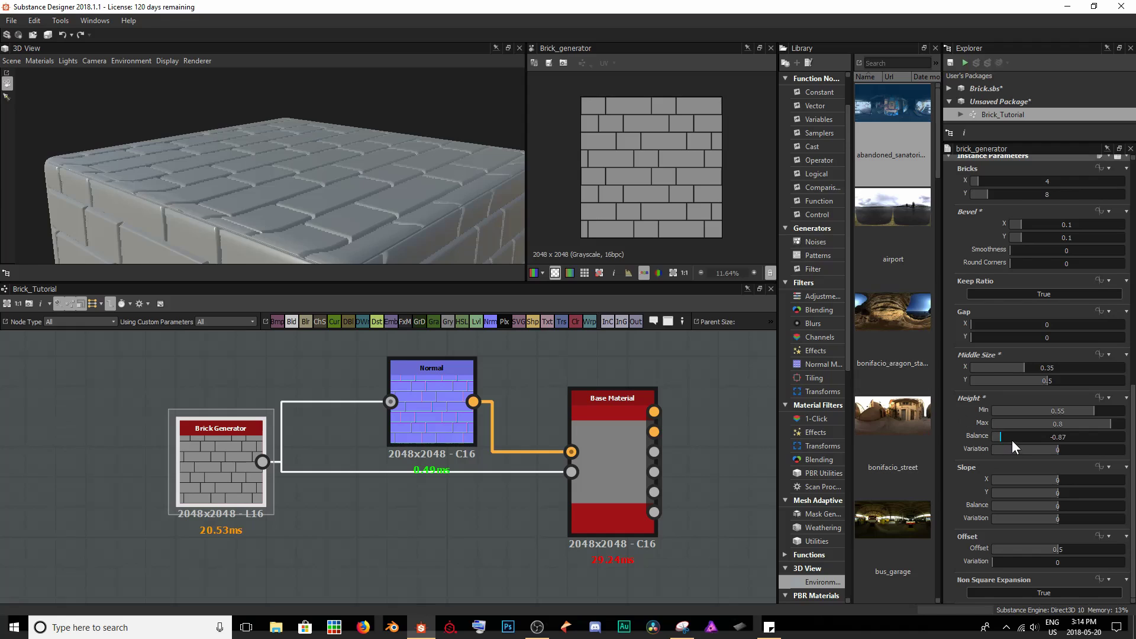
left_click_drag(1011, 440, 1094, 449)
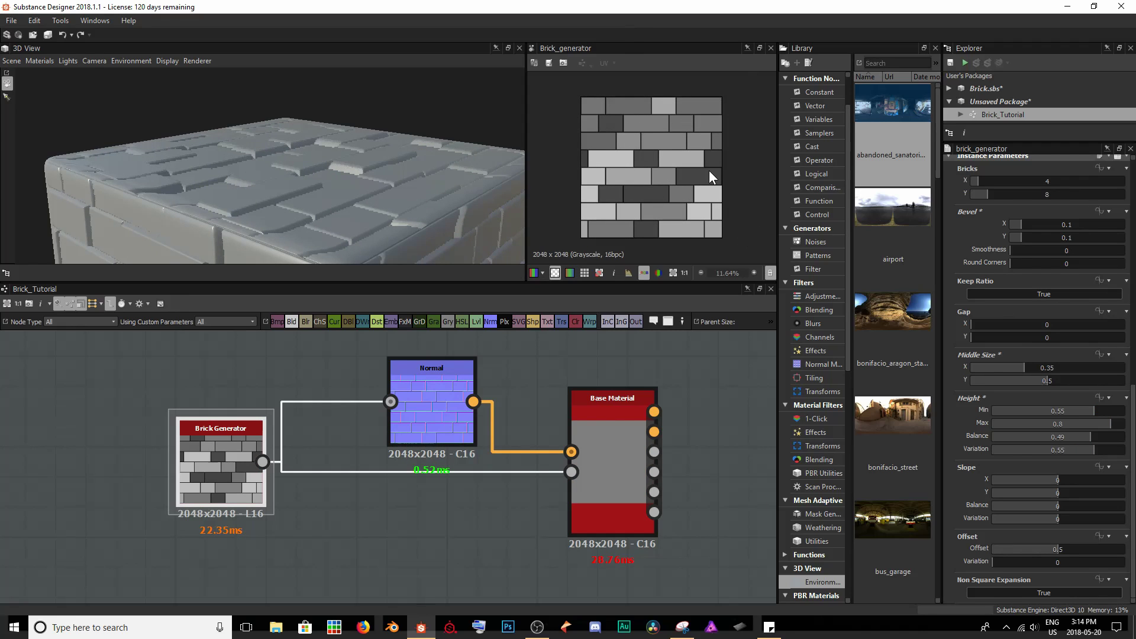
left_click_drag(450, 204, 376, 142)
scroll(370, 187, "up", 3)
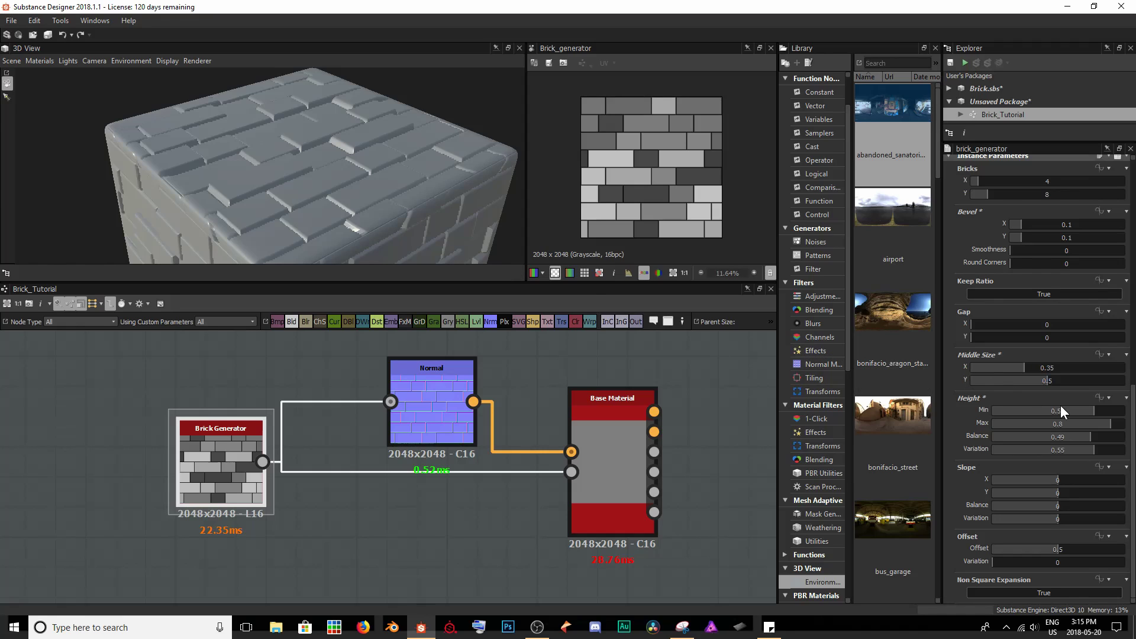
Step: Set the brick Height to Min 0.87, Max 0.95, Balance 0.1 and Variation 0.11, and inspect the cube from several sides
left_click_drag(1096, 411, 1065, 439)
left_click(1096, 450)
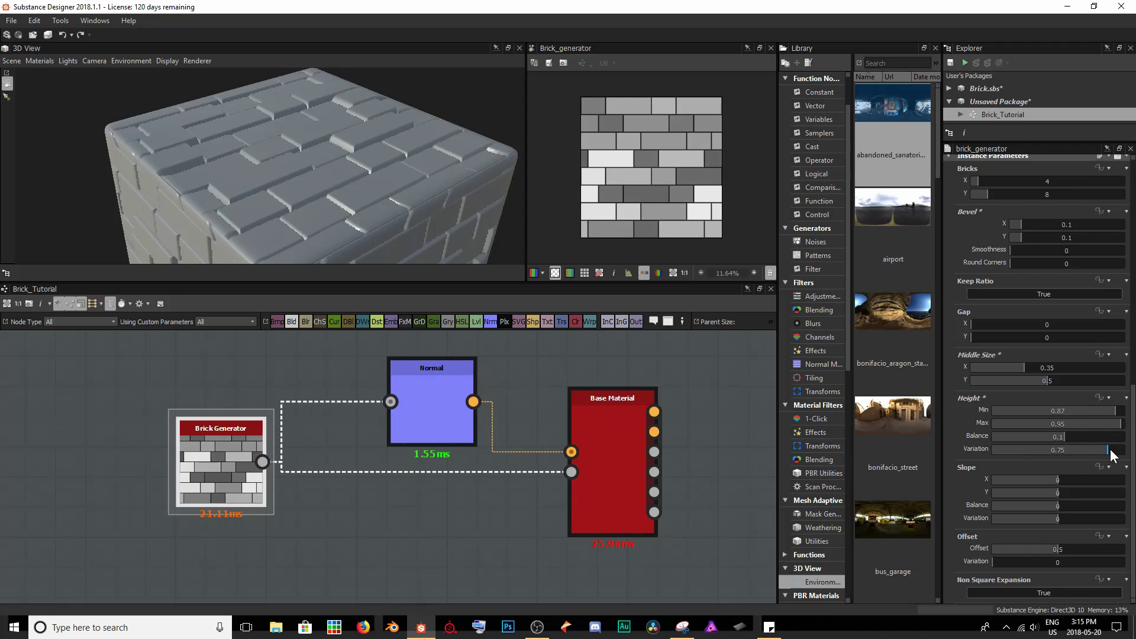
left_click(1050, 450)
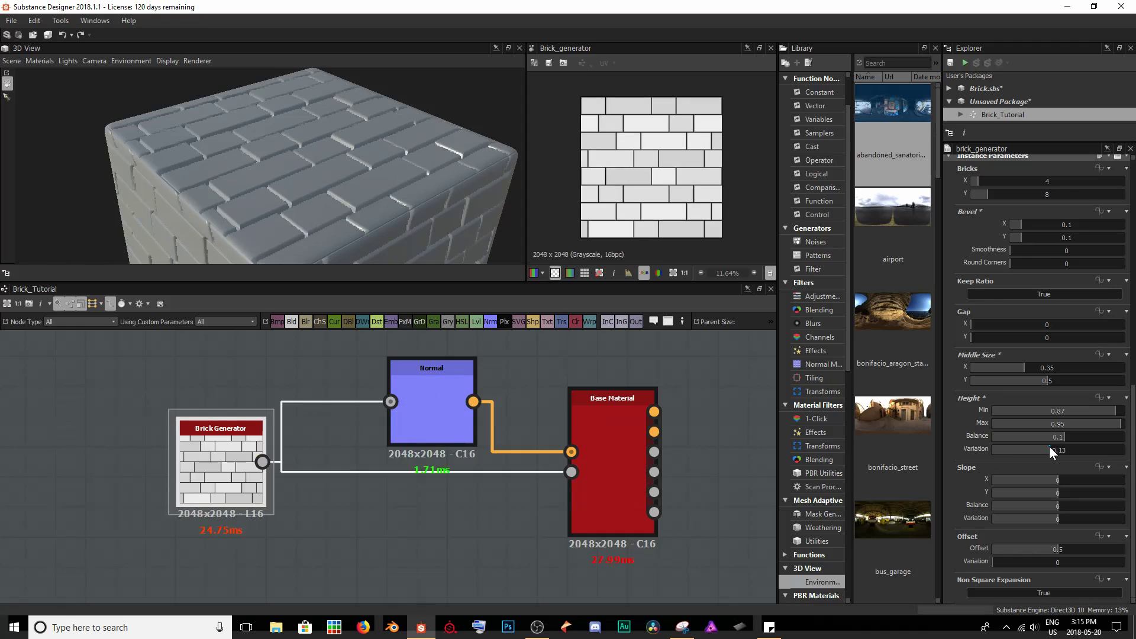
left_click(1061, 449)
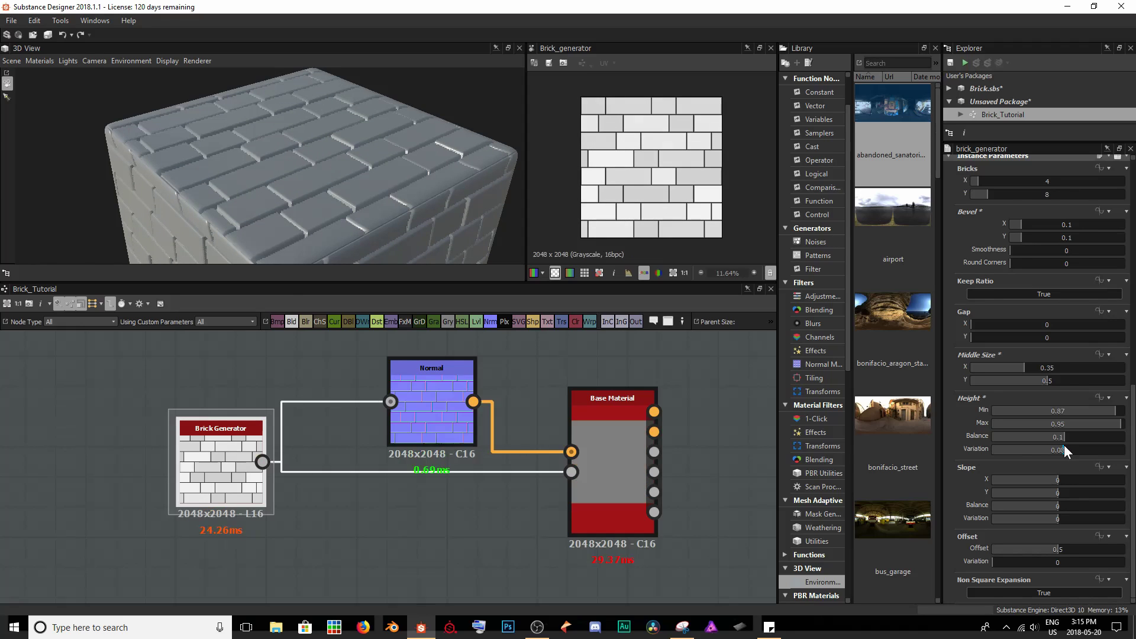
left_click(1064, 448)
left_click_drag(490, 220, 376, 178)
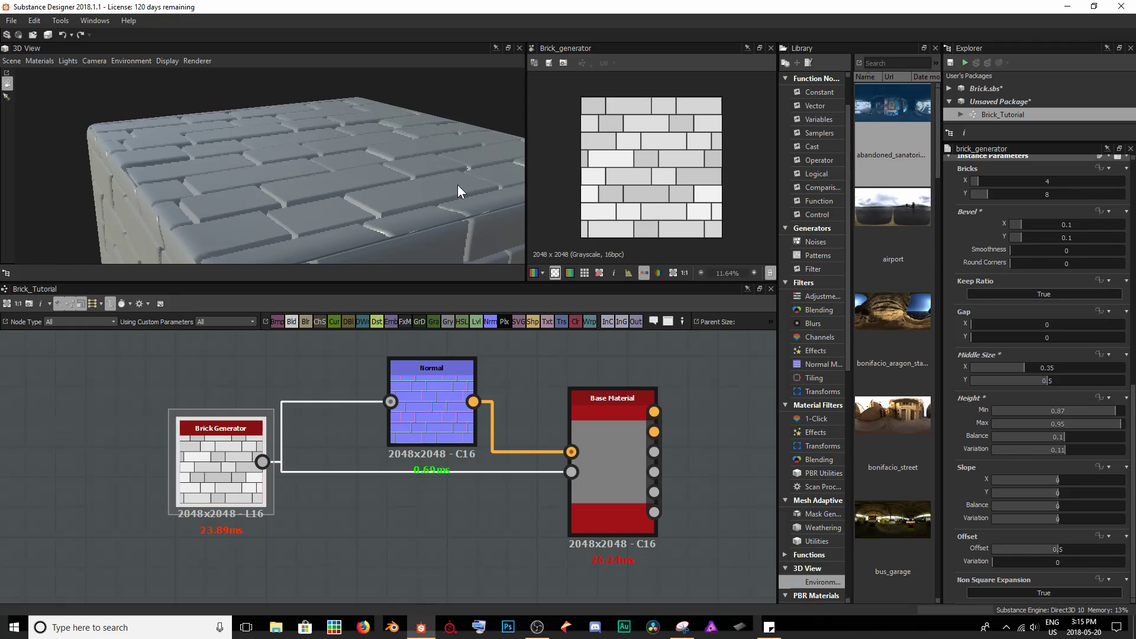
scroll(457, 185, "down", 5)
left_click_drag(428, 183, 314, 188)
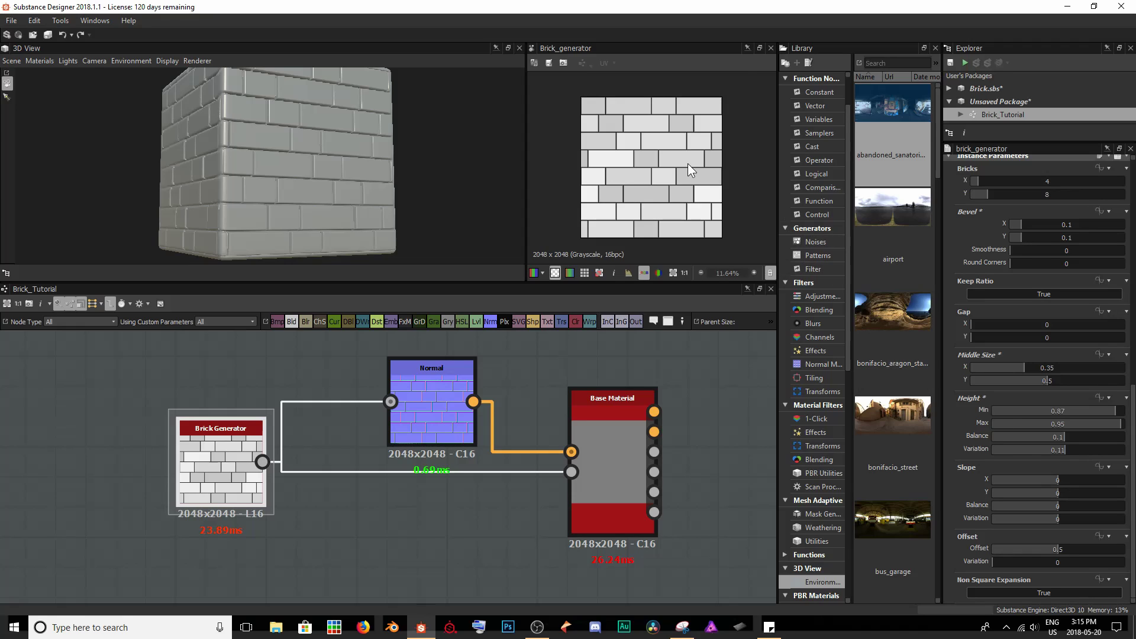
Step: Set the Brick Generator's Slope X to 0.64 and inspect the tilted bricks in the pattern and on the cube
scroll(598, 141, "up", 3)
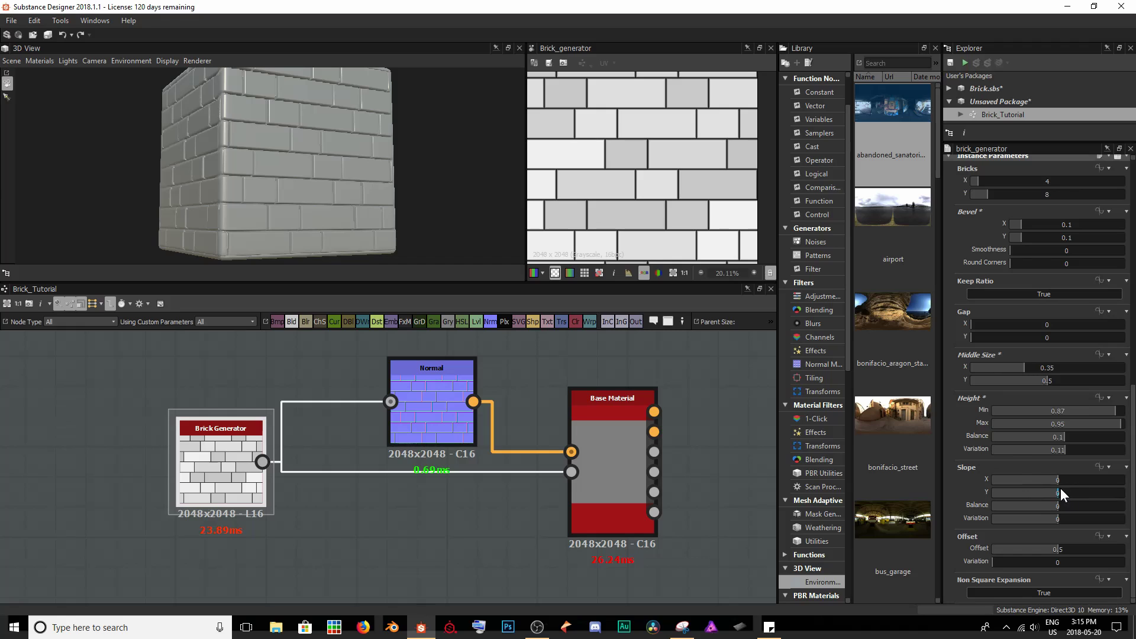
left_click_drag(1059, 484, 1100, 482)
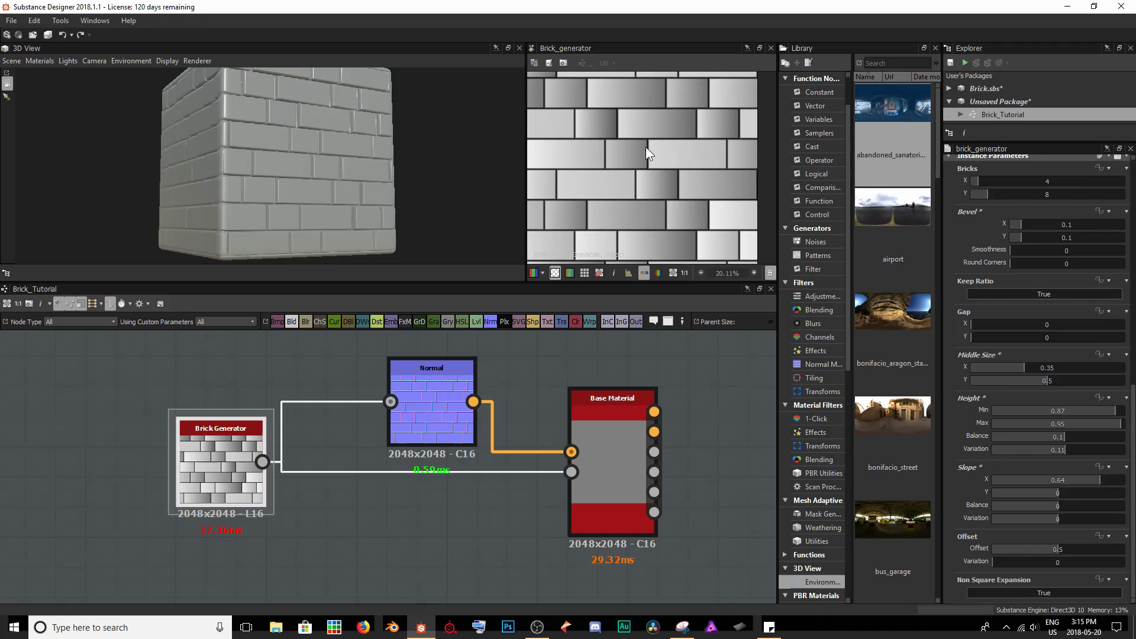
left_click_drag(413, 187, 342, 191)
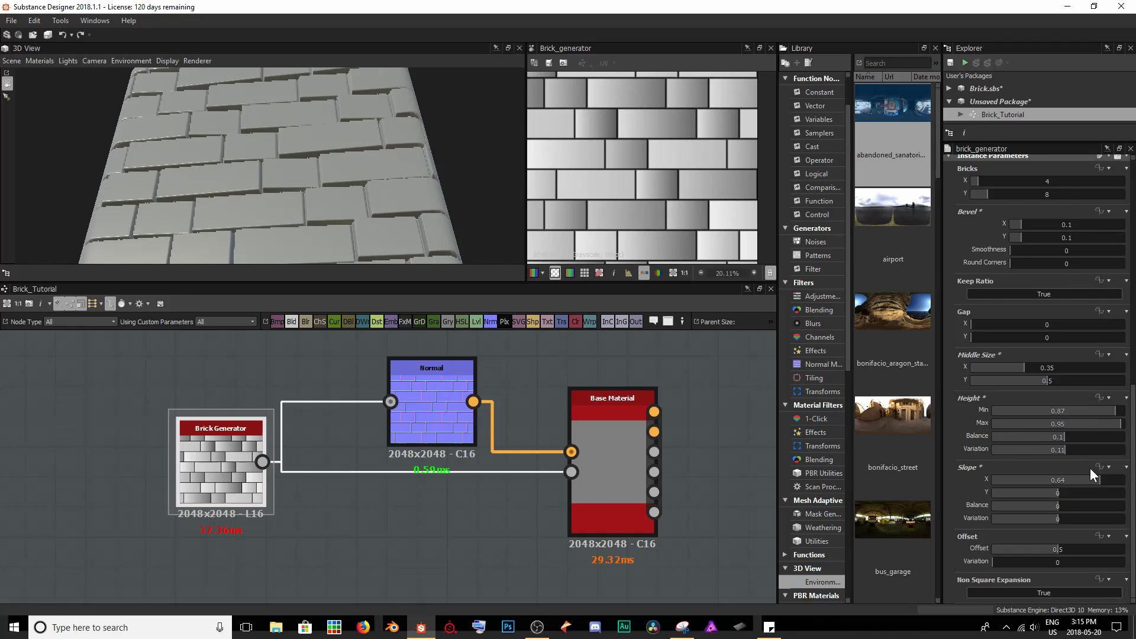
Step: Try Brick Generator Slope settings of X 0.59, Y -0.7, Balance -0.26 and Variation 0.66, and inspect the tilted bricks on the cube
left_click_drag(1088, 481, 1011, 487)
mouse_move(278, 213)
left_mouse_down()
mouse_move(221, 248)
mouse_move(184, 319)
mouse_move(265, 251)
mouse_move(269, 232)
left_mouse_up()
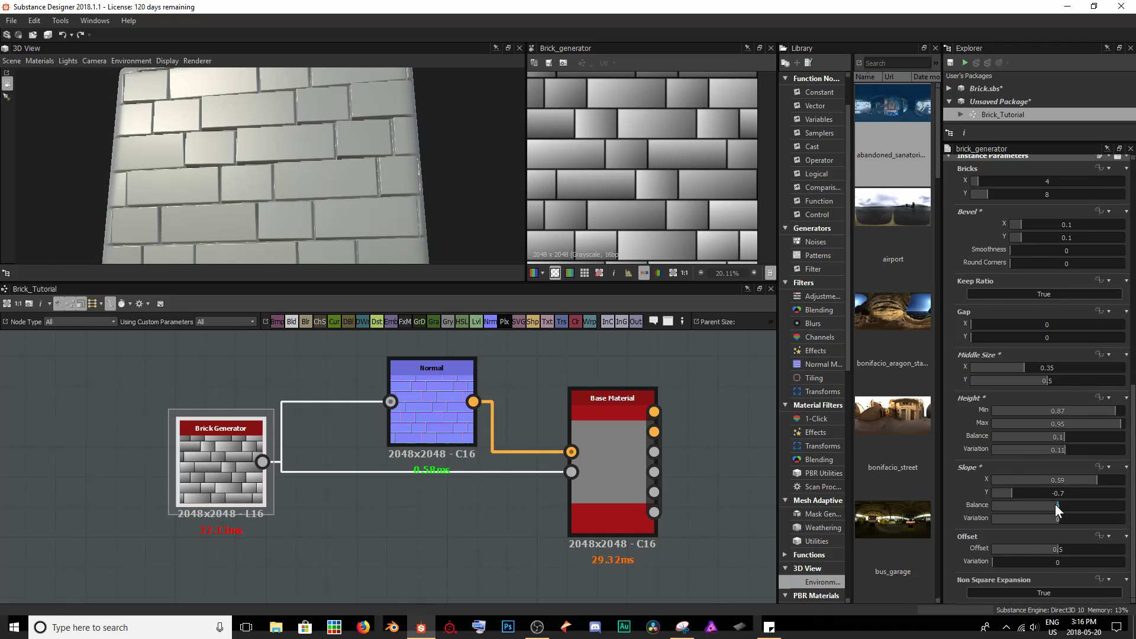
left_click_drag(1052, 504, 1030, 504)
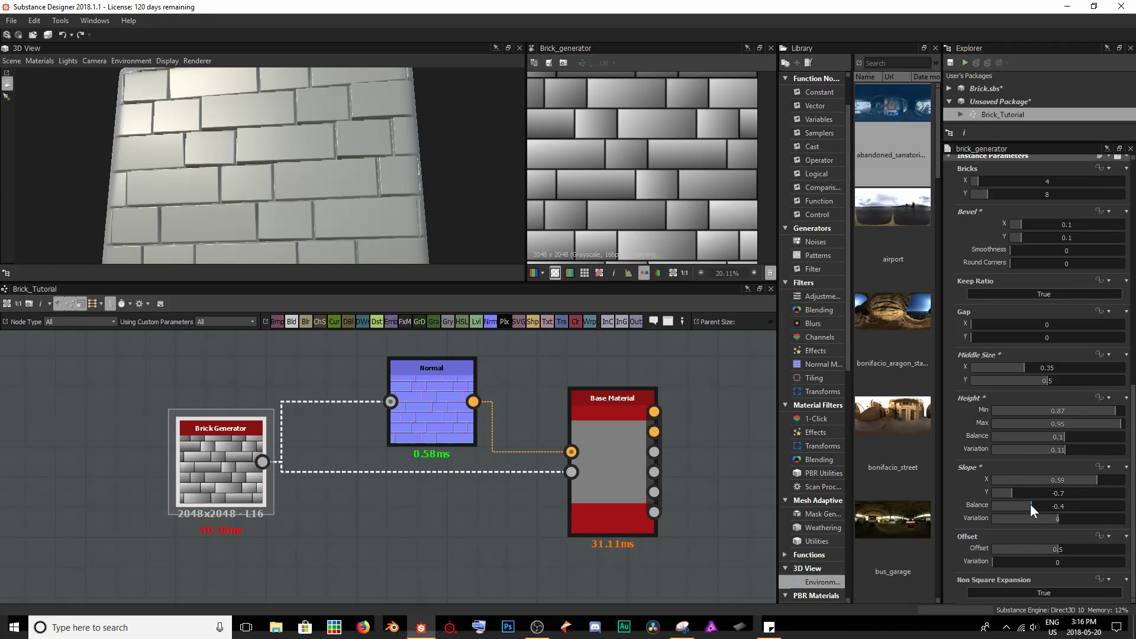
left_click_drag(1031, 503, 1102, 518)
scroll(312, 167, "down", 5)
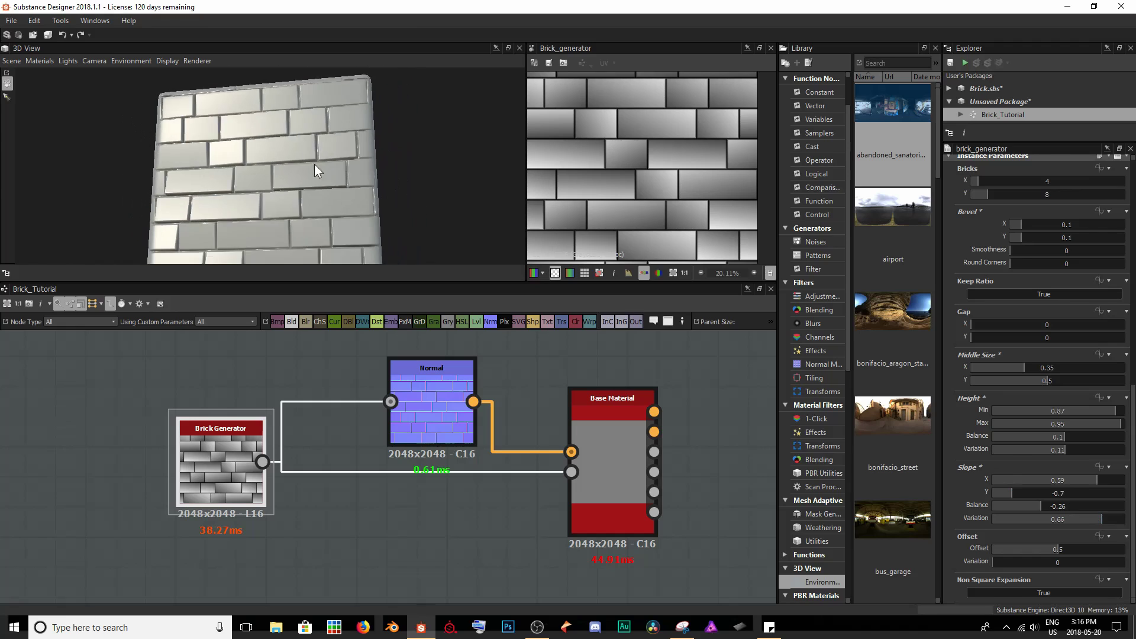
left_click_drag(310, 168, 332, 237)
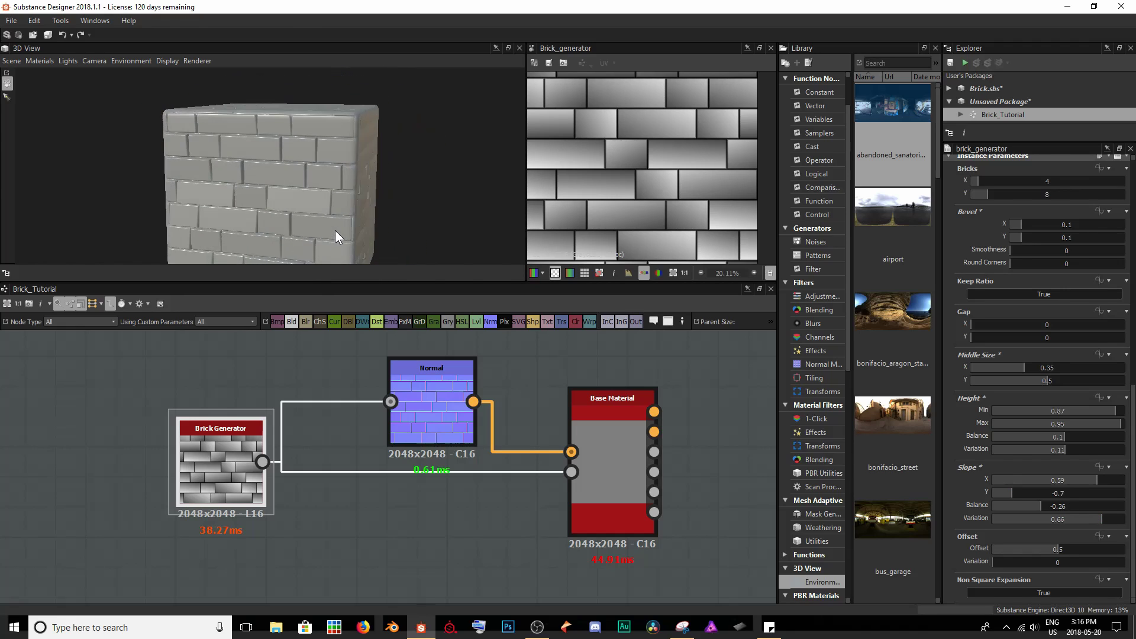
Step: Reset the brick Slope, set X to 0.41, Y to 0.18 and Variation to 0.7, and inspect the relief on the cube
left_click(1109, 468)
left_click(1101, 480)
left_click_drag(424, 251, 379, 180)
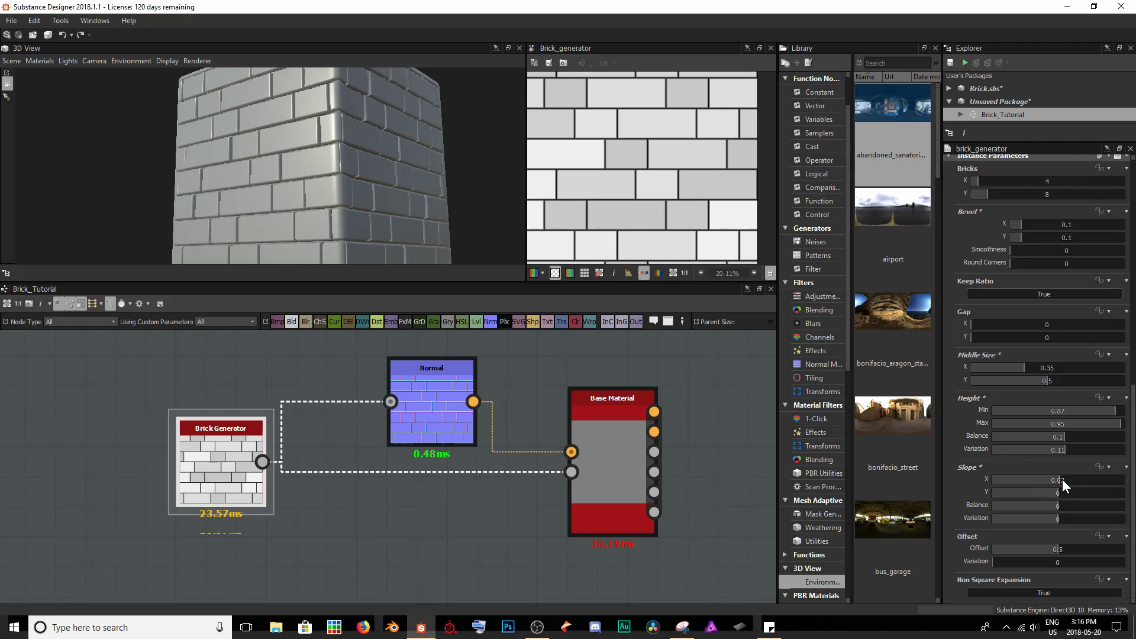
left_click_drag(1062, 479, 1104, 517)
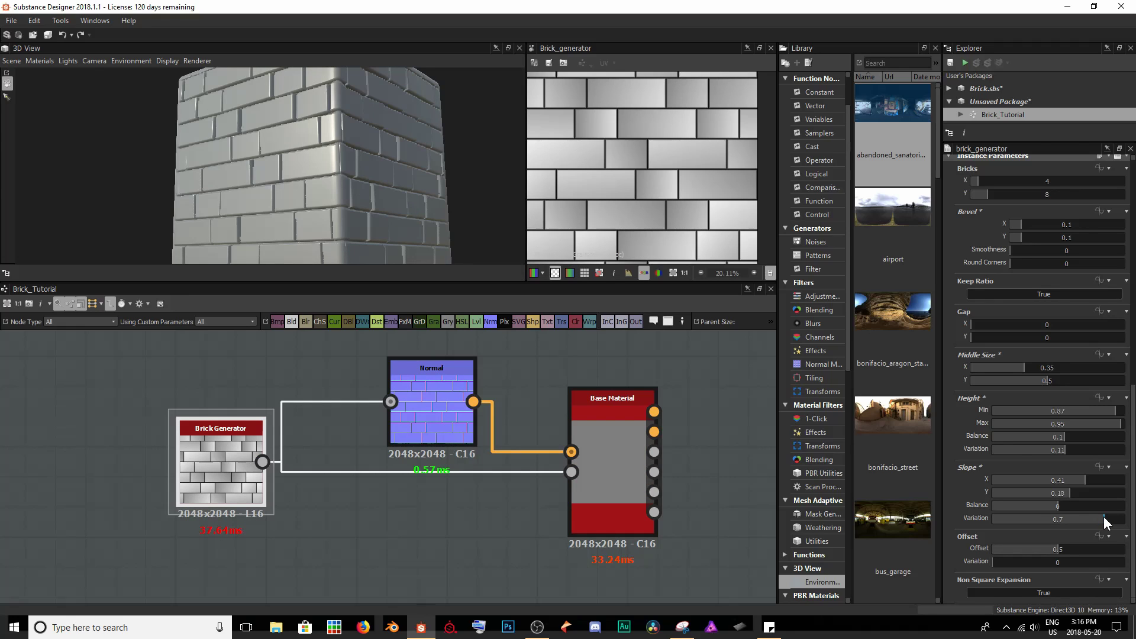
left_click_drag(395, 94, 317, 193)
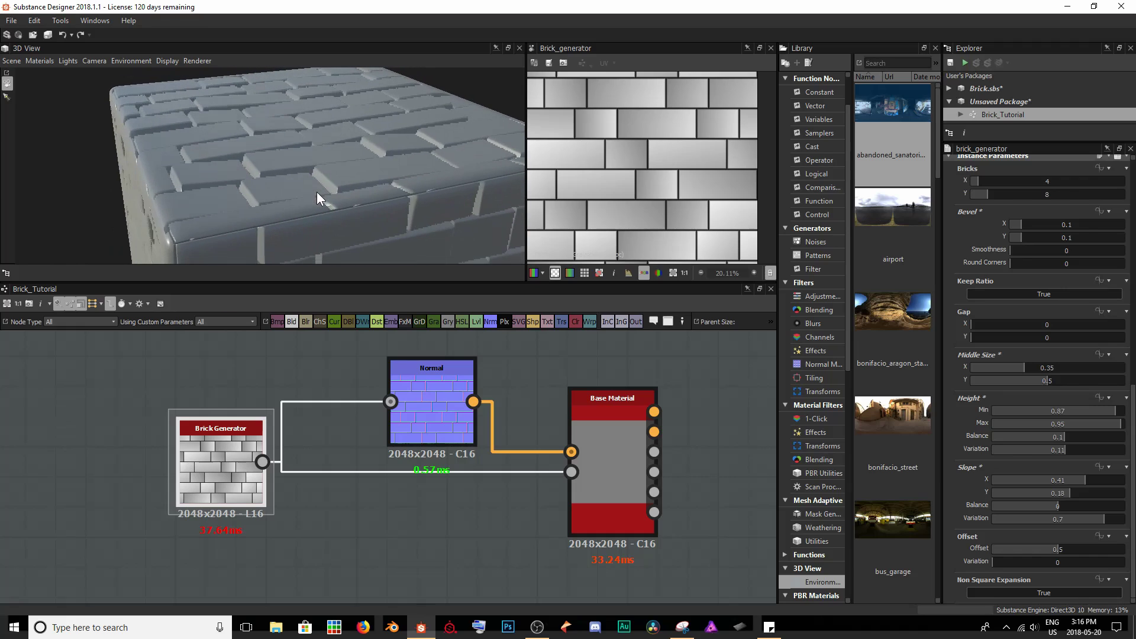
Step: Reduce the brick Slope X to 0.31 and inspect the cube's faces from several angles
left_click_drag(1080, 481, 1078, 480)
left_click_drag(321, 67, 329, 119)
left_click_drag(189, 150, 354, 177)
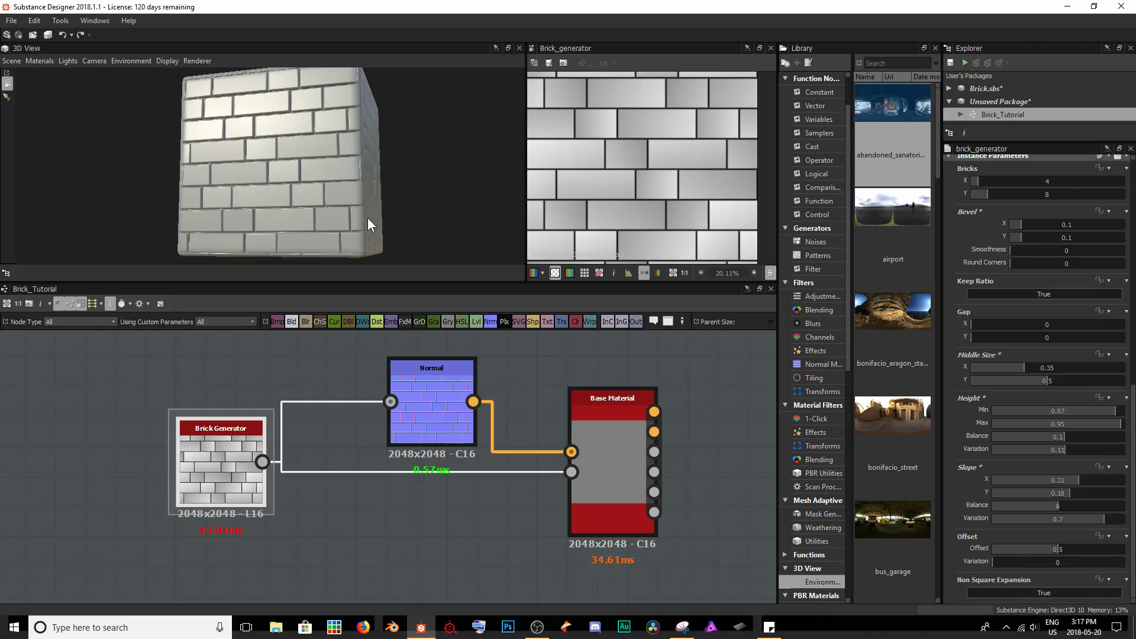
left_click_drag(368, 218, 351, 198)
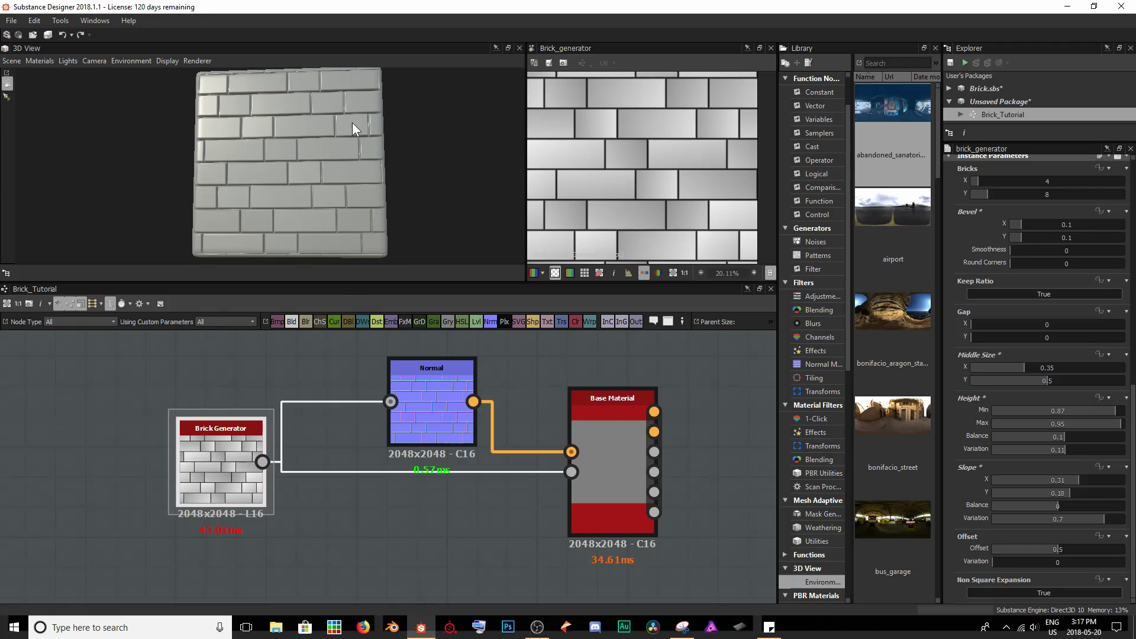
left_click_drag(339, 181, 383, 189)
scroll(384, 240, "up", 3)
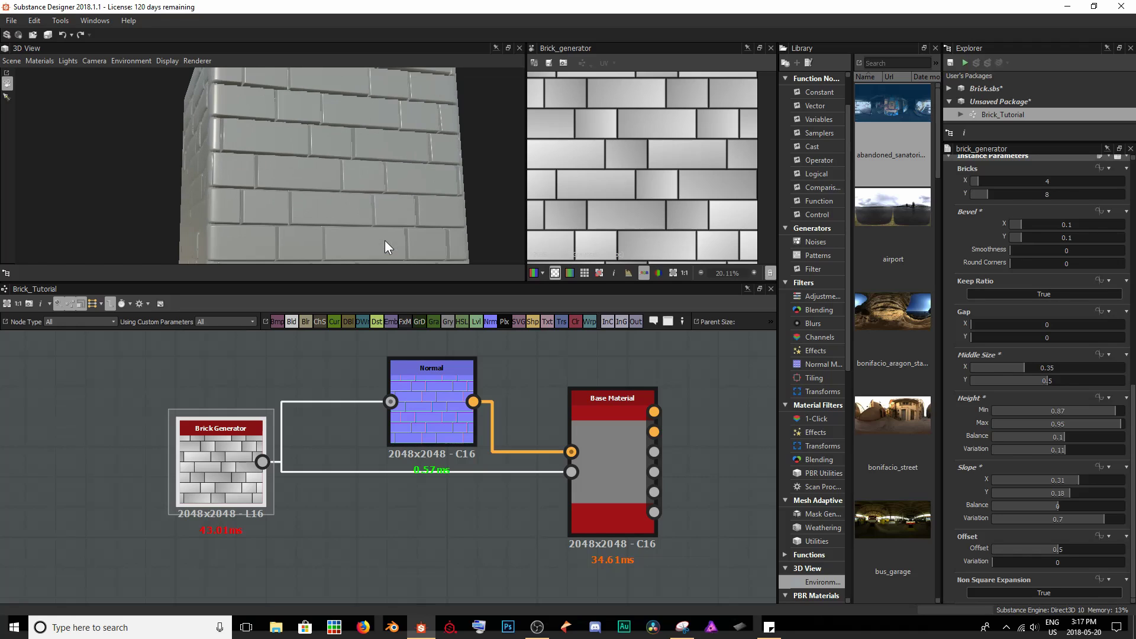
left_click_drag(385, 240, 438, 250)
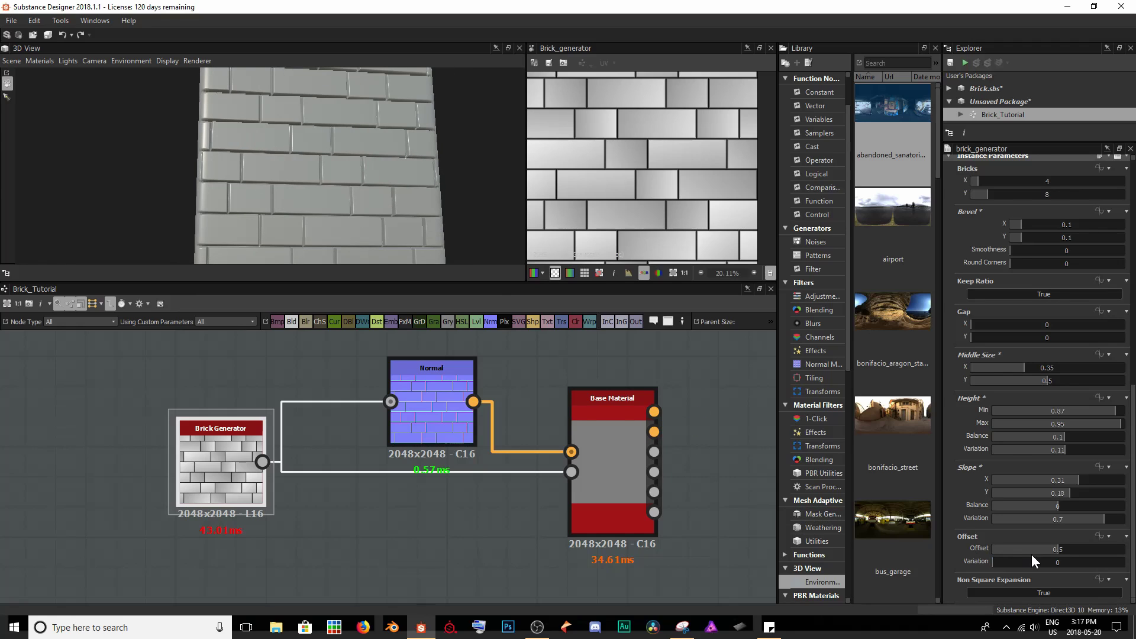
Step: Try a brick Offset of 1 with an Offset Variation of 0.54, checking the row shift on the cube
left_click_drag(1059, 547, 1123, 548)
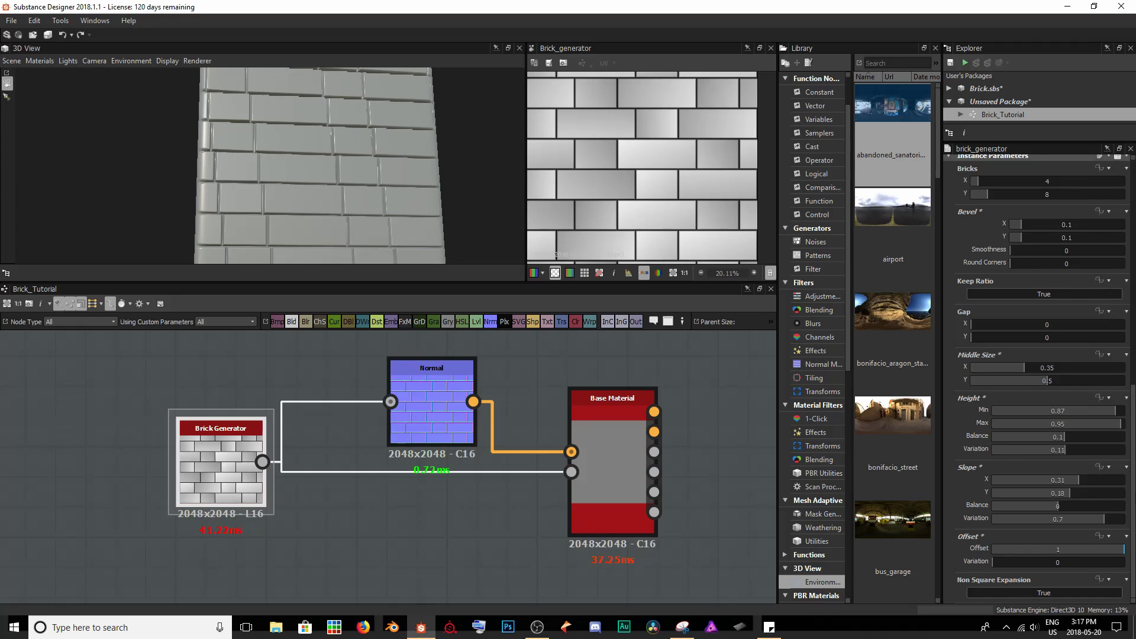
scroll(377, 202, "down", 3)
mouse_move(339, 185)
left_mouse_down()
mouse_move(309, 189)
mouse_move(331, 198)
left_mouse_up()
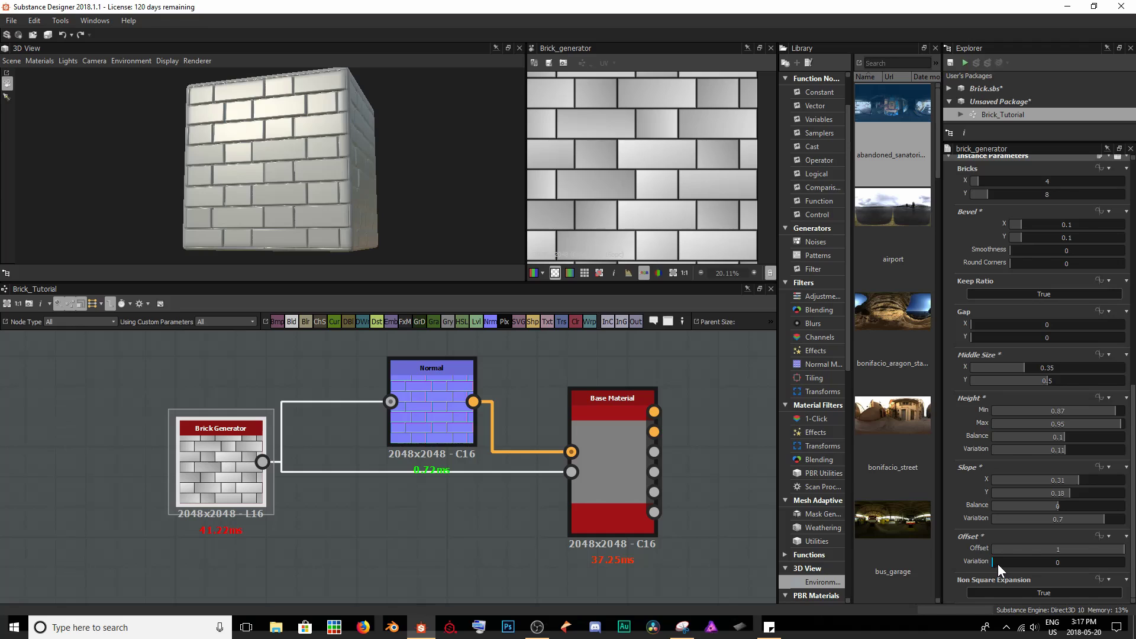
left_click_drag(998, 563, 1064, 560)
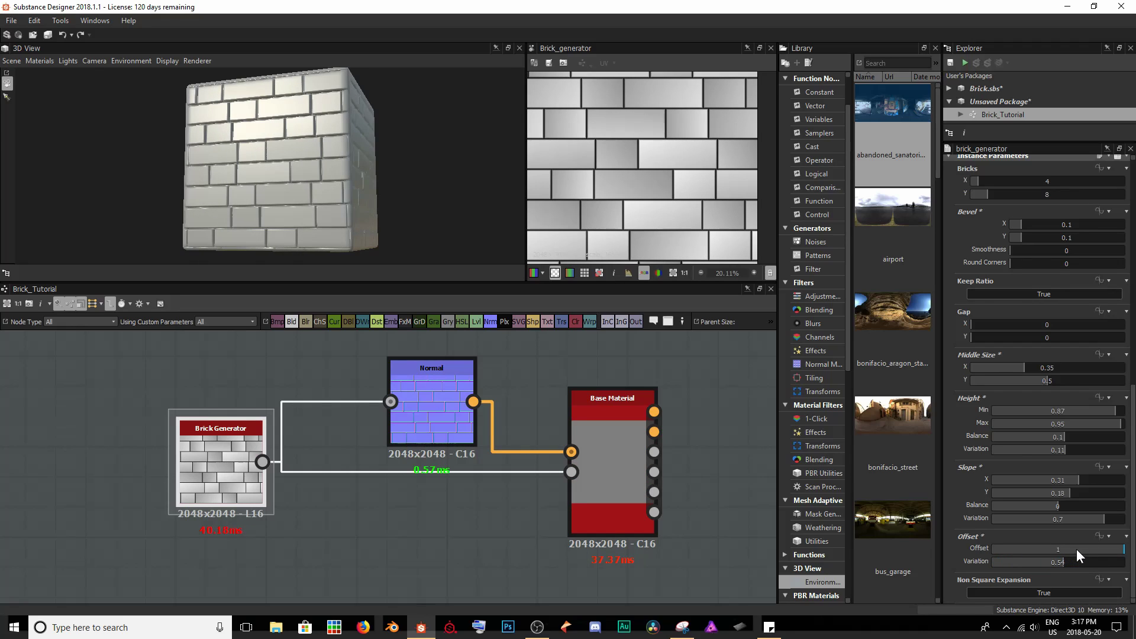
Step: Set the brick Offset to 0.65 and its Variation to 0.33, and inspect the bricks on the cube up close
left_click(1077, 550)
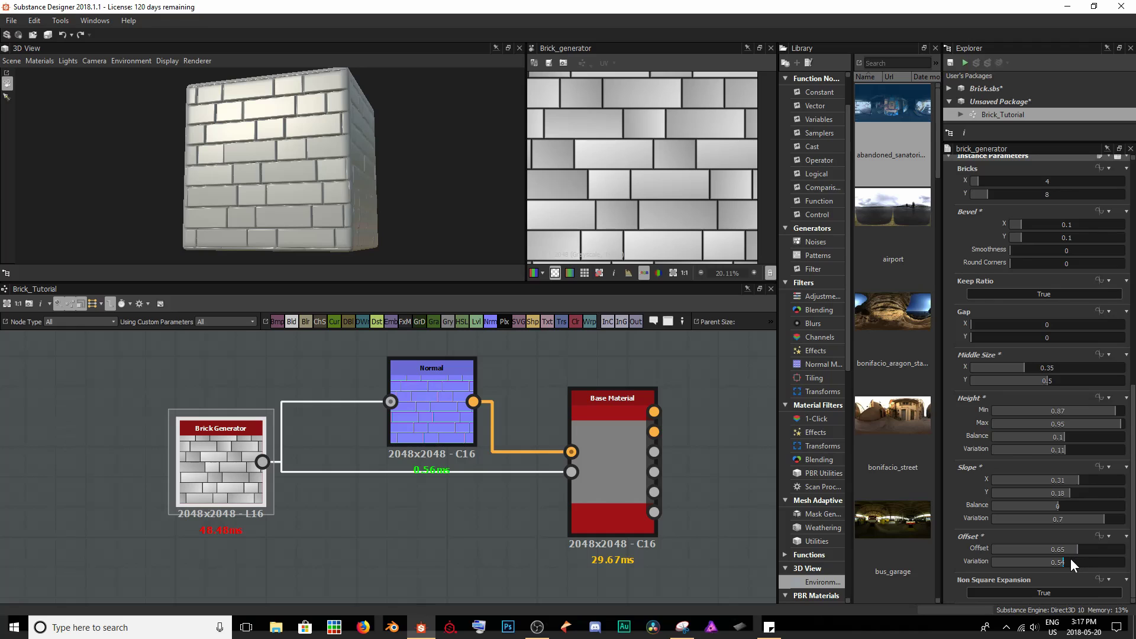
left_click_drag(1071, 557, 1034, 563)
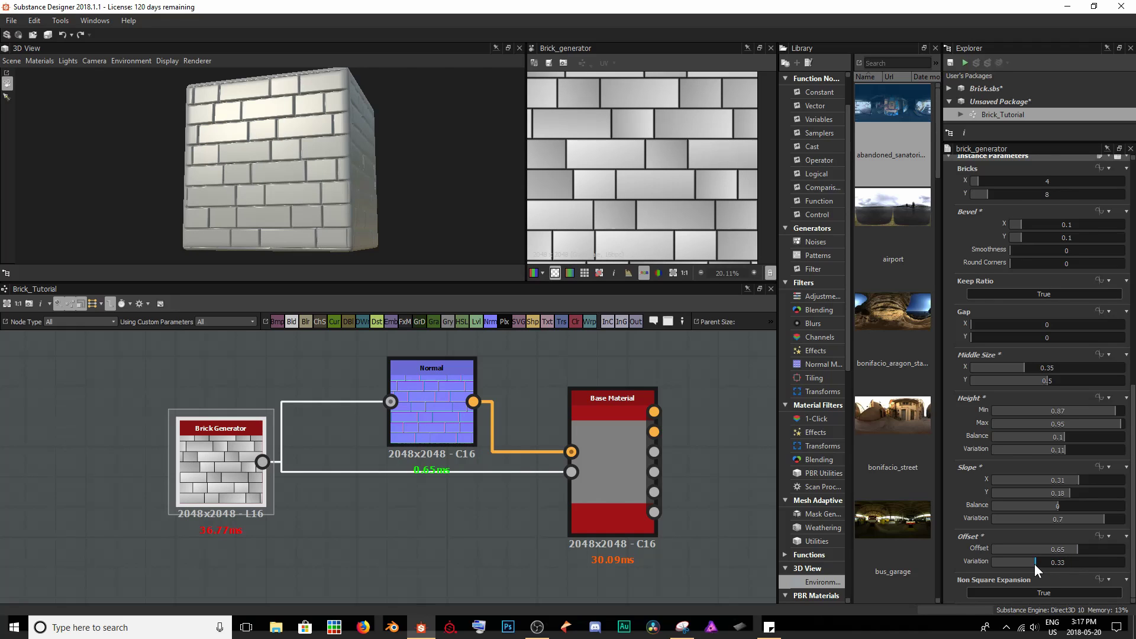
left_click_drag(220, 177, 193, 173)
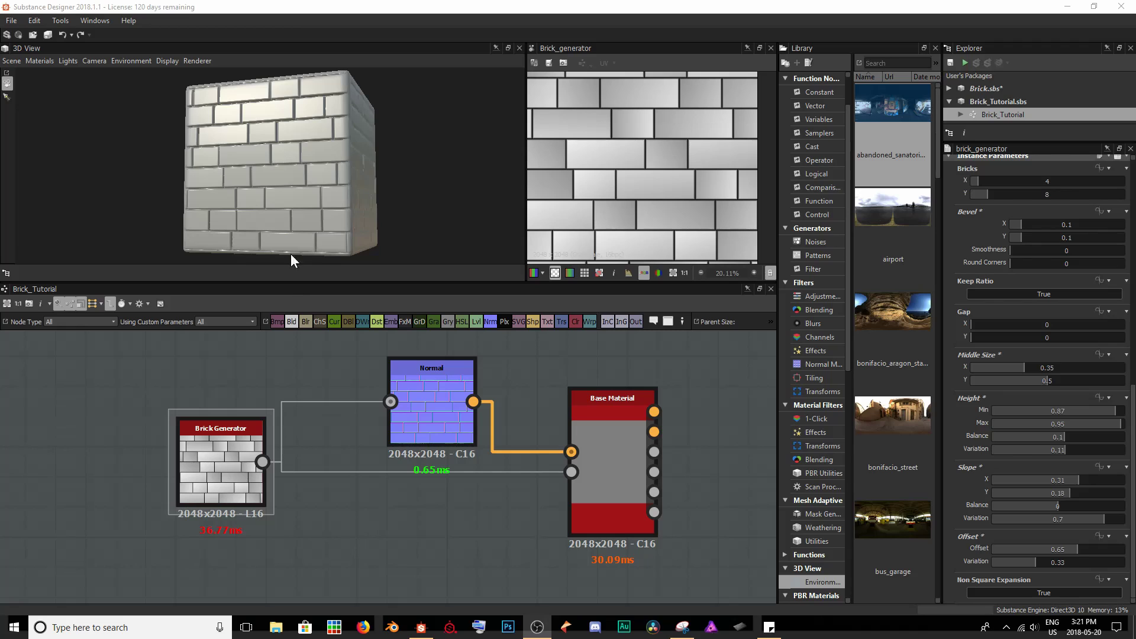
scroll(291, 255, "up", 10)
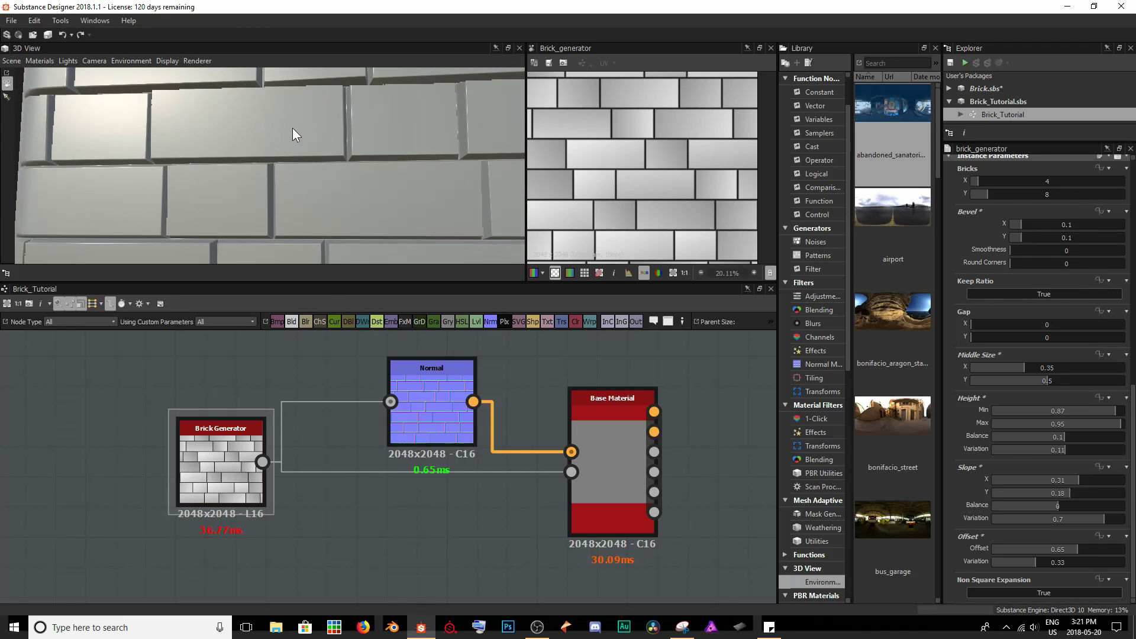
left_click_drag(338, 199, 343, 203)
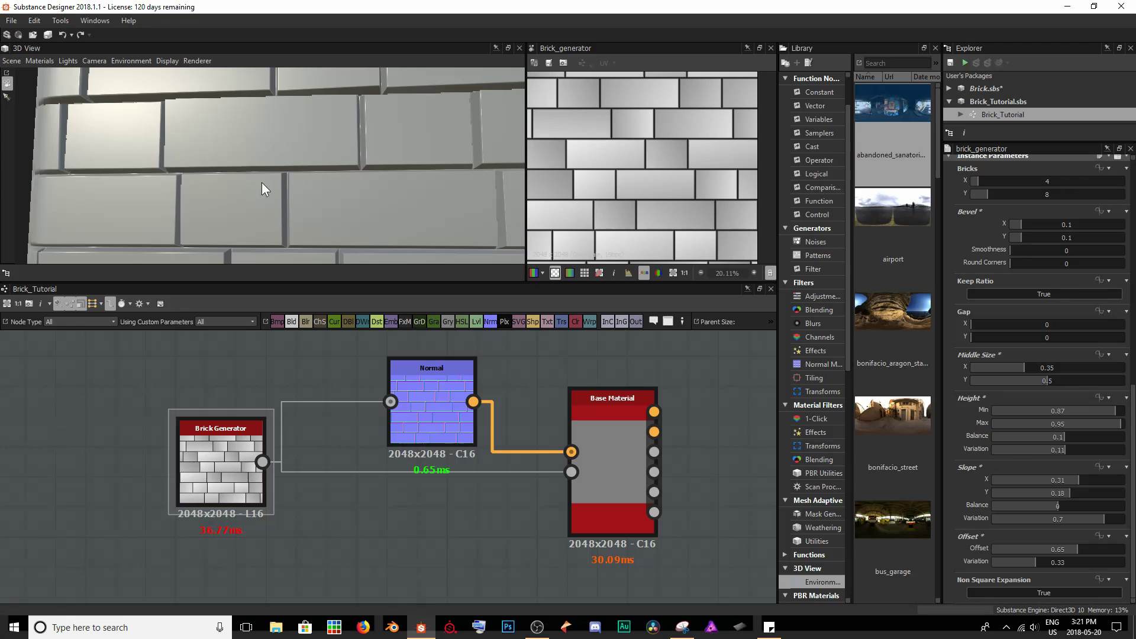
Step: Move the Brick Generator farther from the Normal node and insert a Slope Blur Grayscale node directly after it
left_click_drag(232, 460, 51, 460)
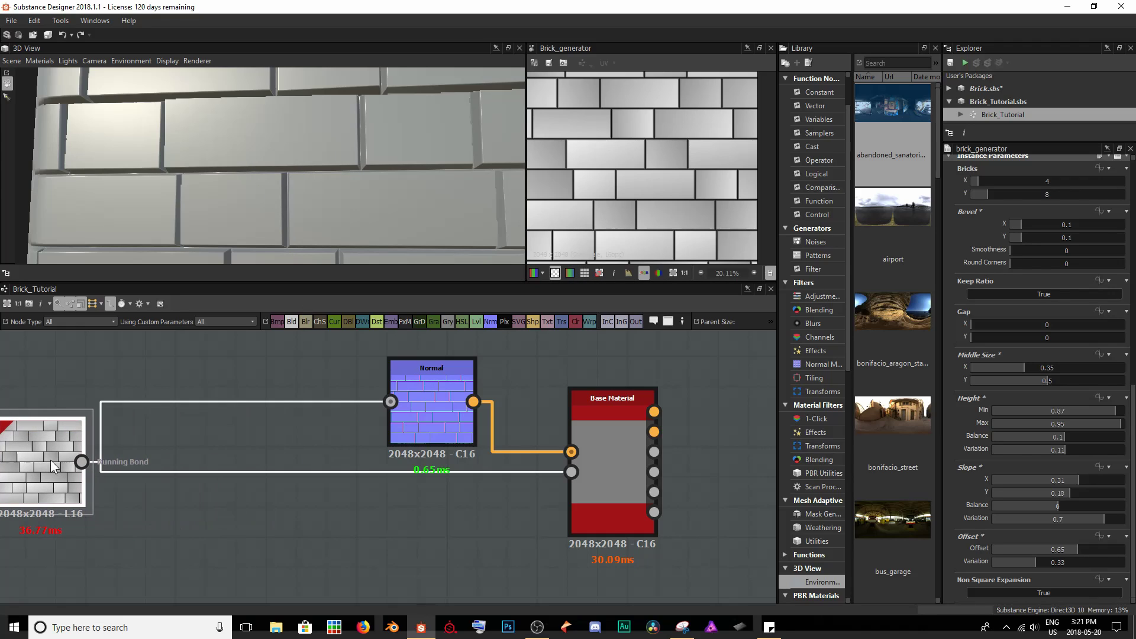
middle_click_drag(51, 460, 187, 437)
left_click_drag(160, 437, 57, 433)
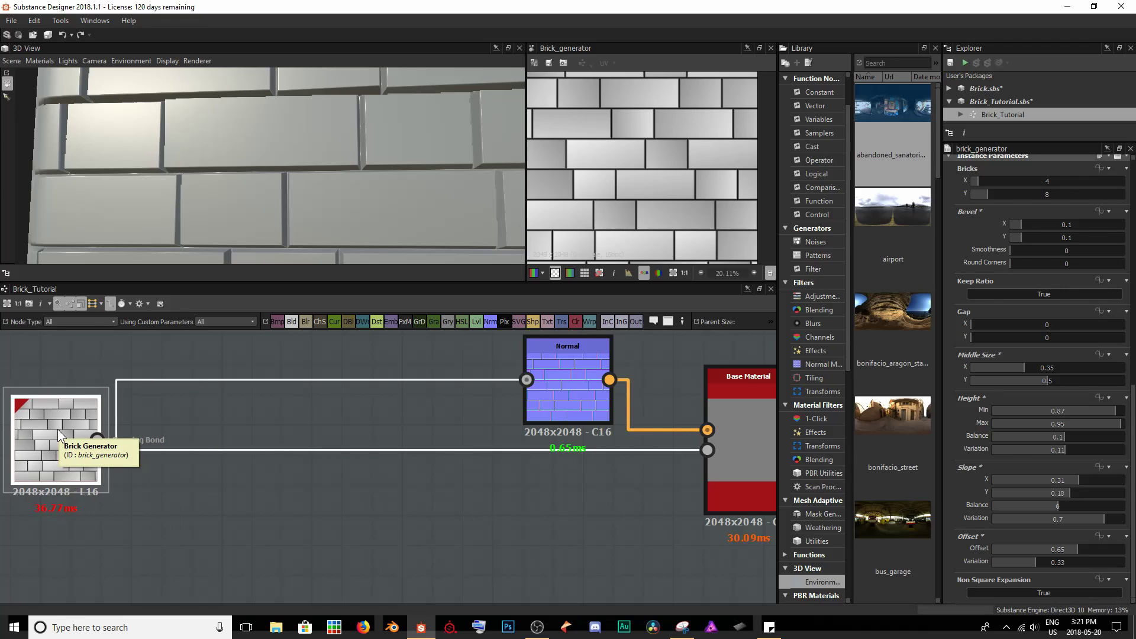
key("space")
type("slop")
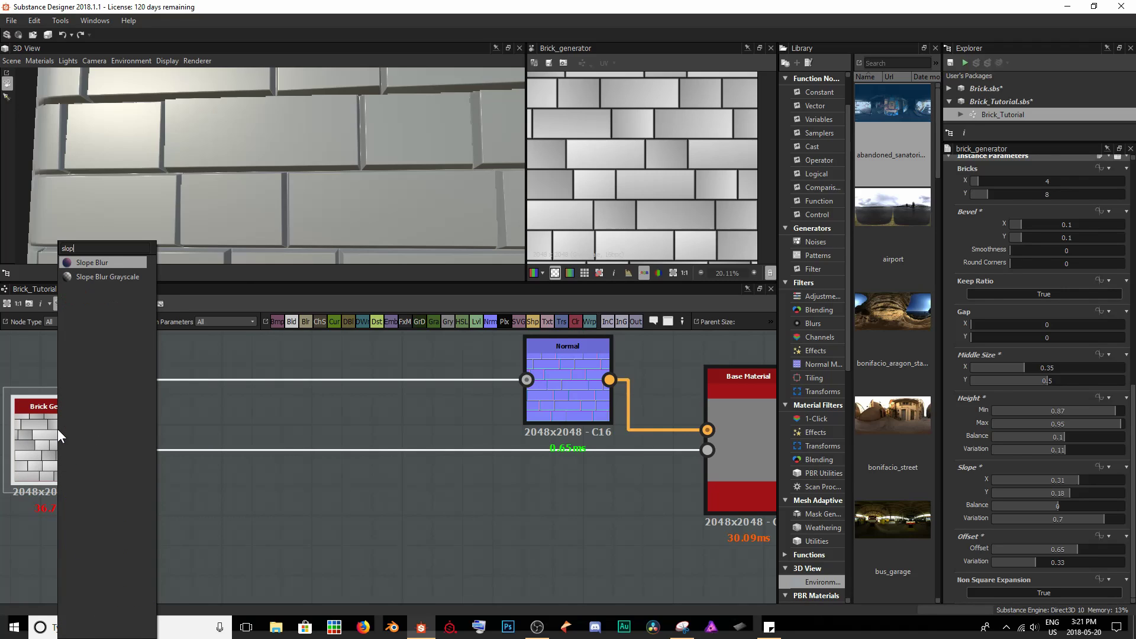
key("Down")
key("Return")
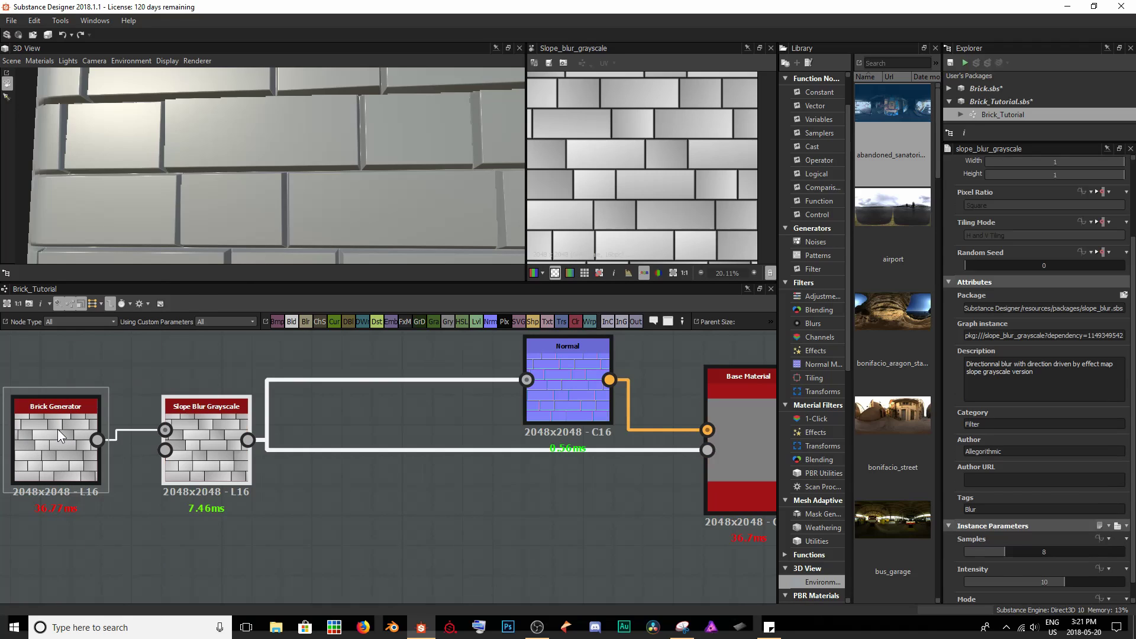
middle_click_drag(215, 479, 402, 493)
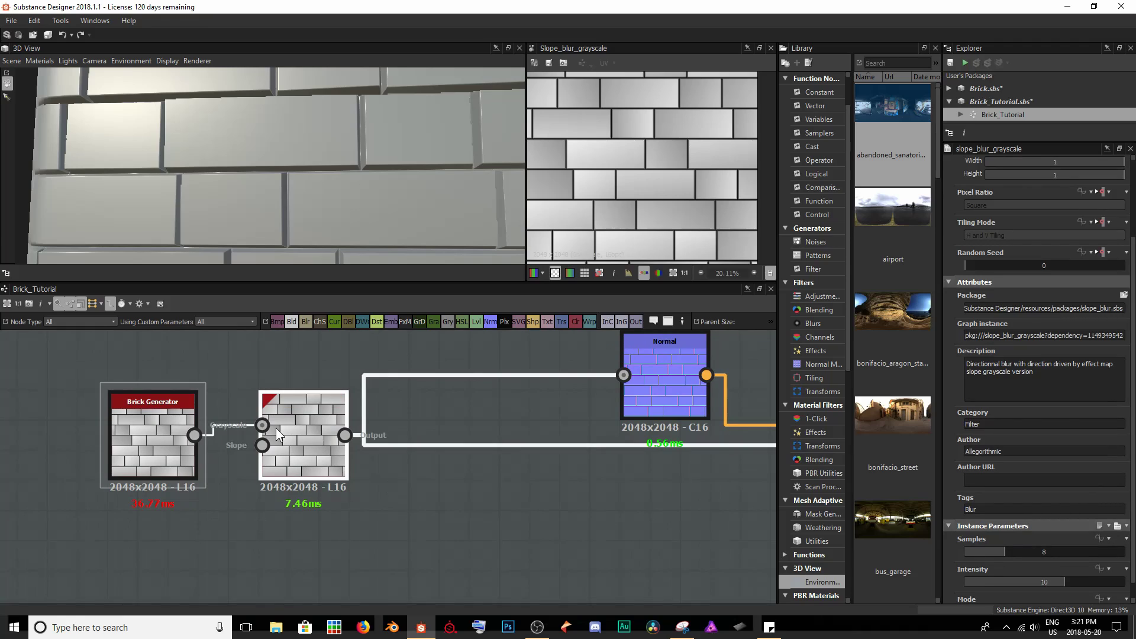
Step: Examine the brick edges, add a Gaussian Noise node below the Brick Generator, and connect it to the Slope Blur Grayscale's Slope input
scroll(620, 168, "up", 6)
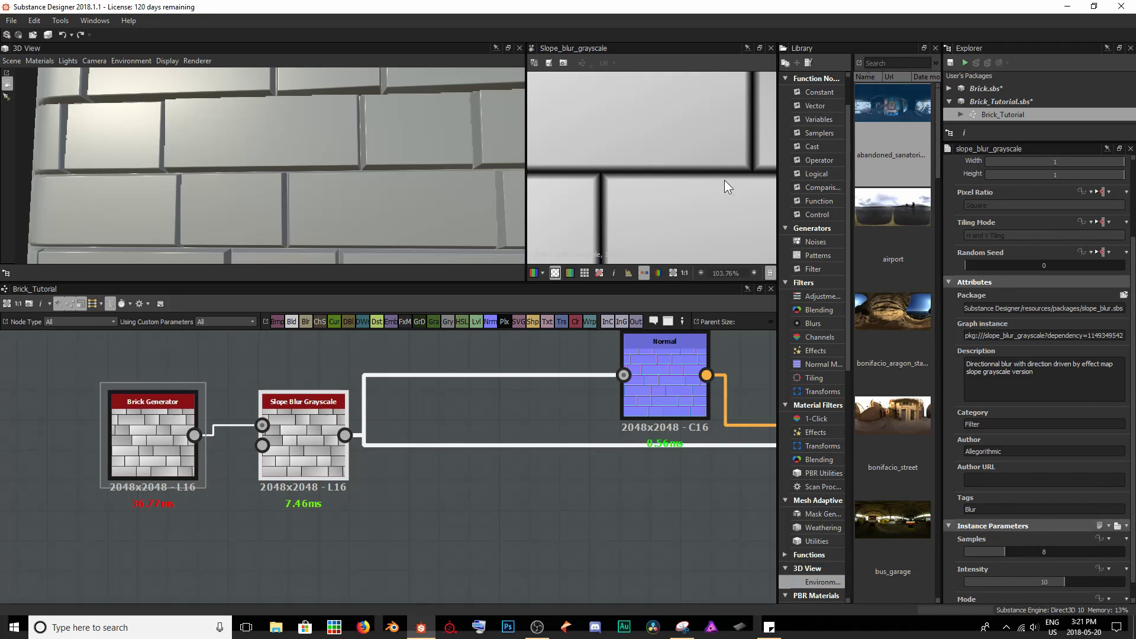
middle_click_drag(608, 203, 641, 133)
left_click_drag(282, 175, 306, 170)
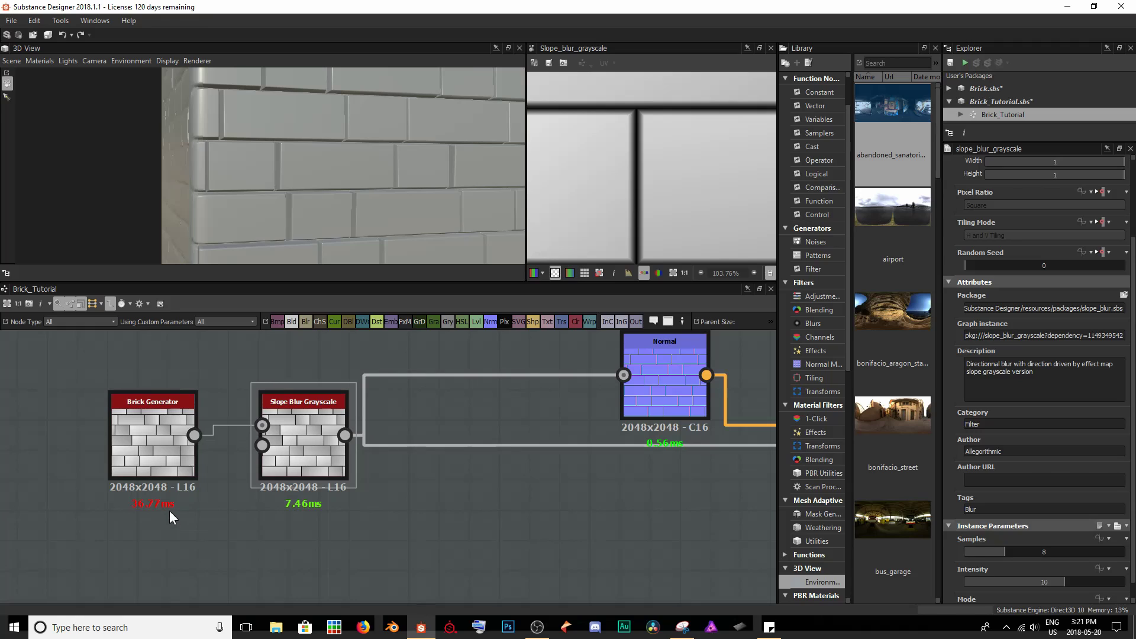
key("space")
type("gauss")
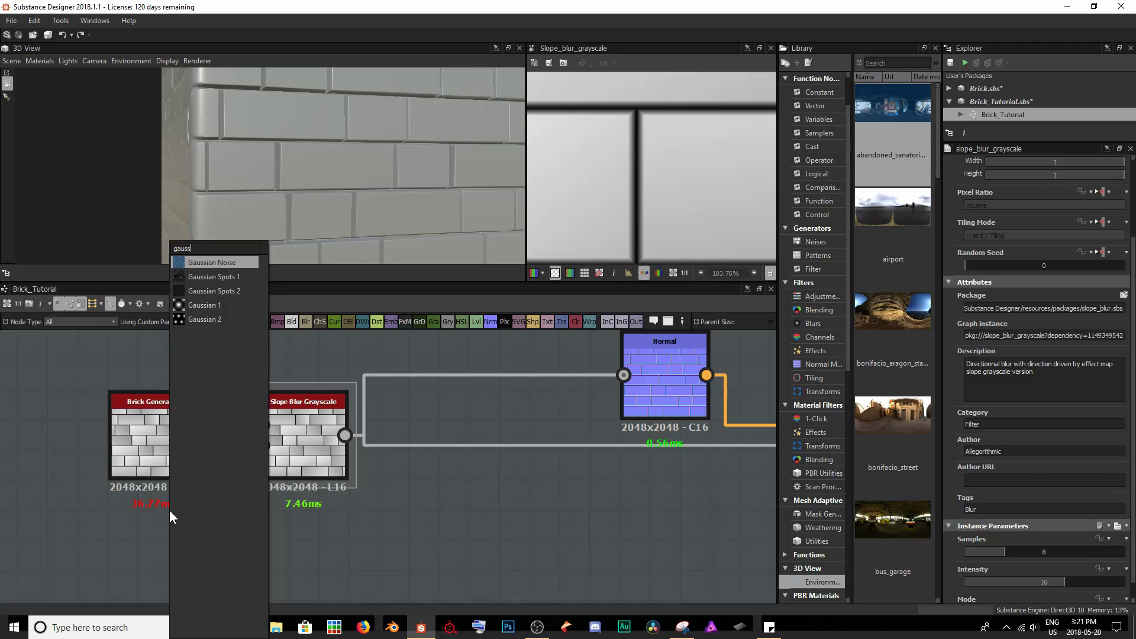
key("Return")
left_click_drag(169, 510, 262, 445)
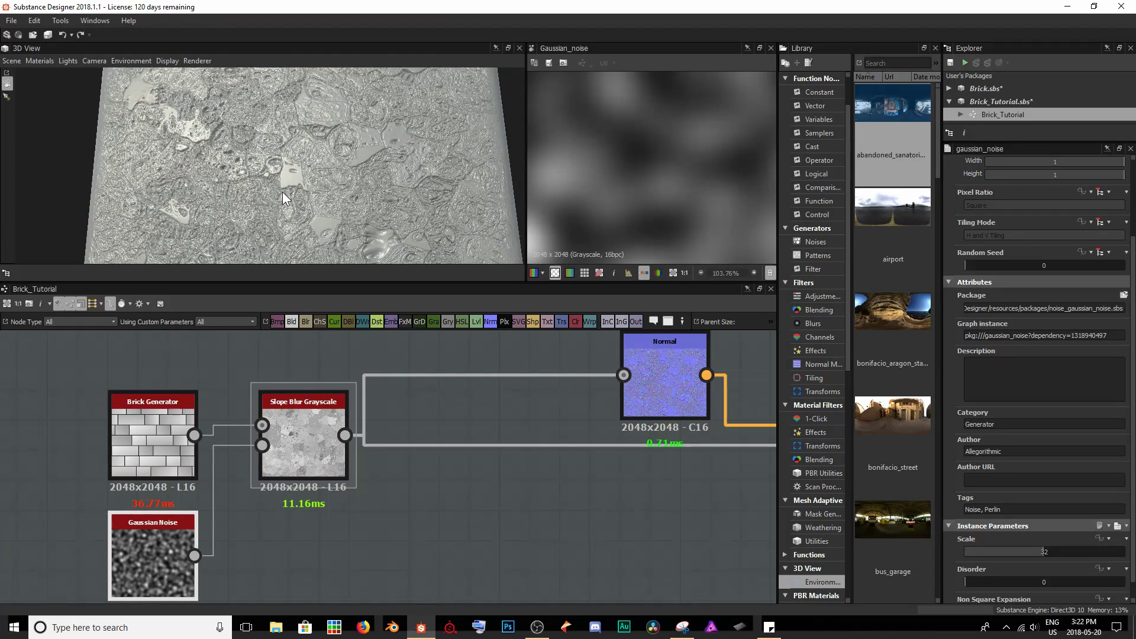
Step: Examine the Slope Blur Grayscale result on the cube and in the 2D view, and bring up the node's instance parameters
middle_click_drag(282, 192, 362, 204)
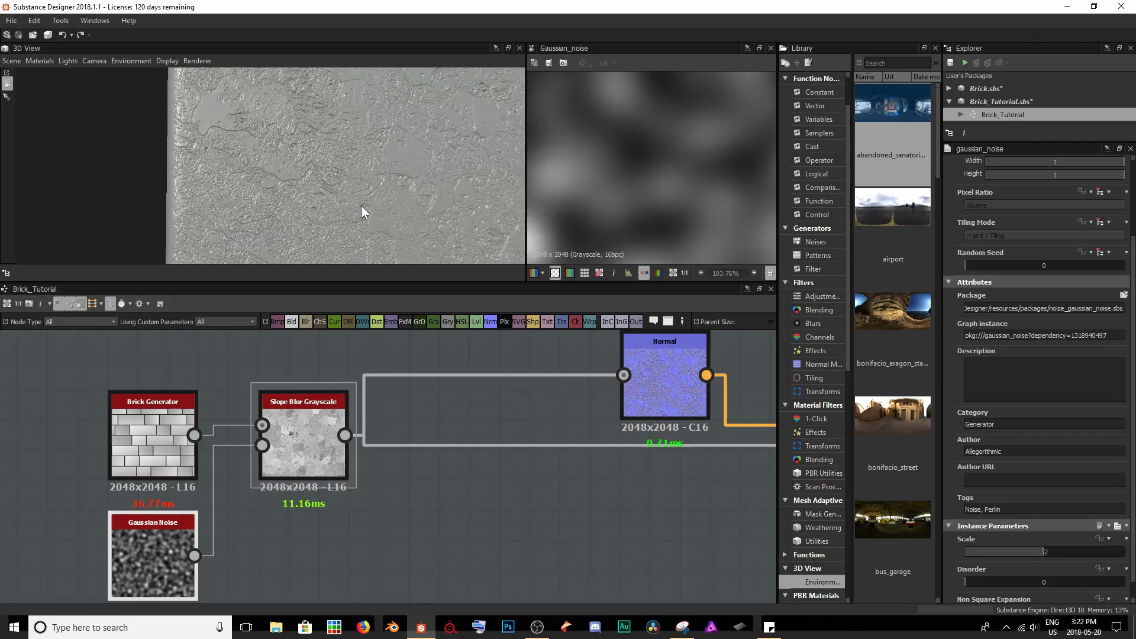
left_click(306, 429)
scroll(633, 182, "down", 5)
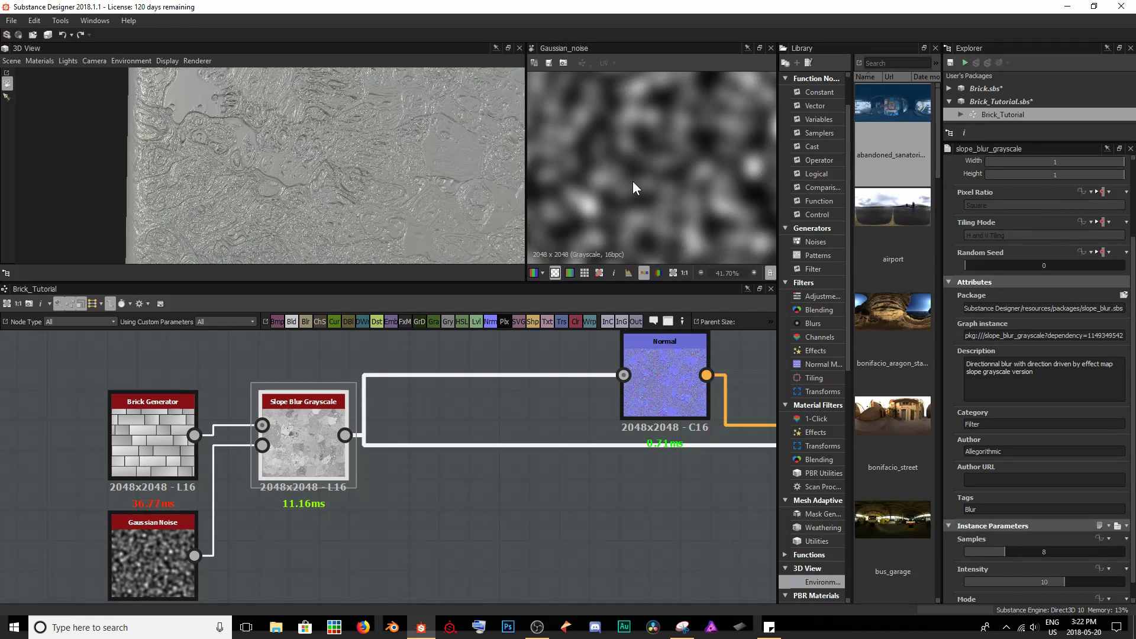
double_click(317, 454)
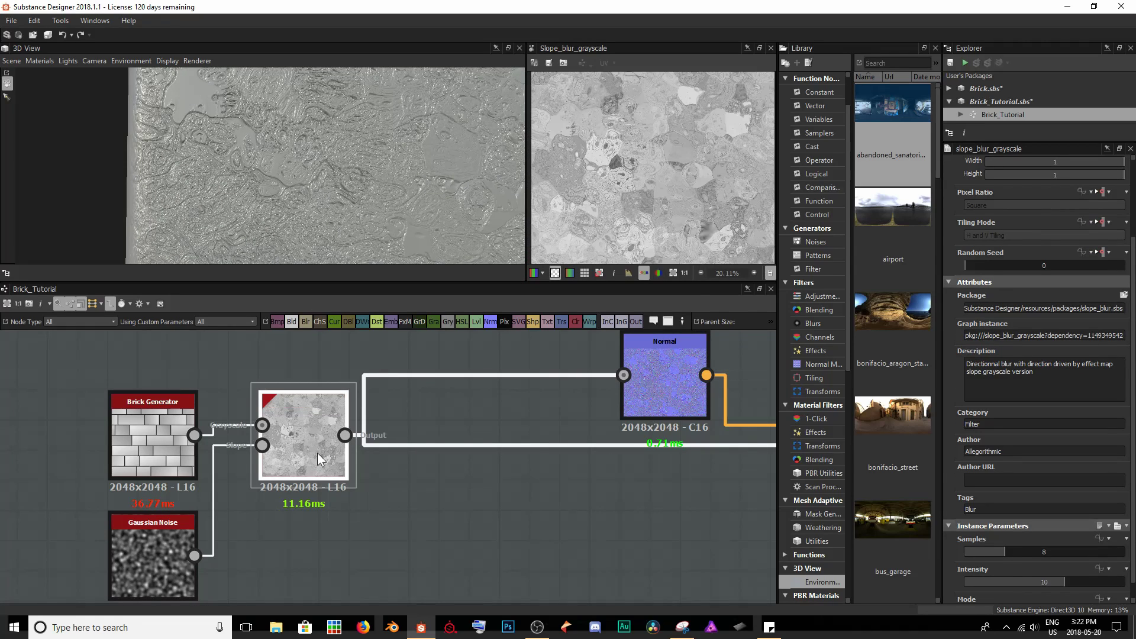
scroll(643, 181, "up", 3)
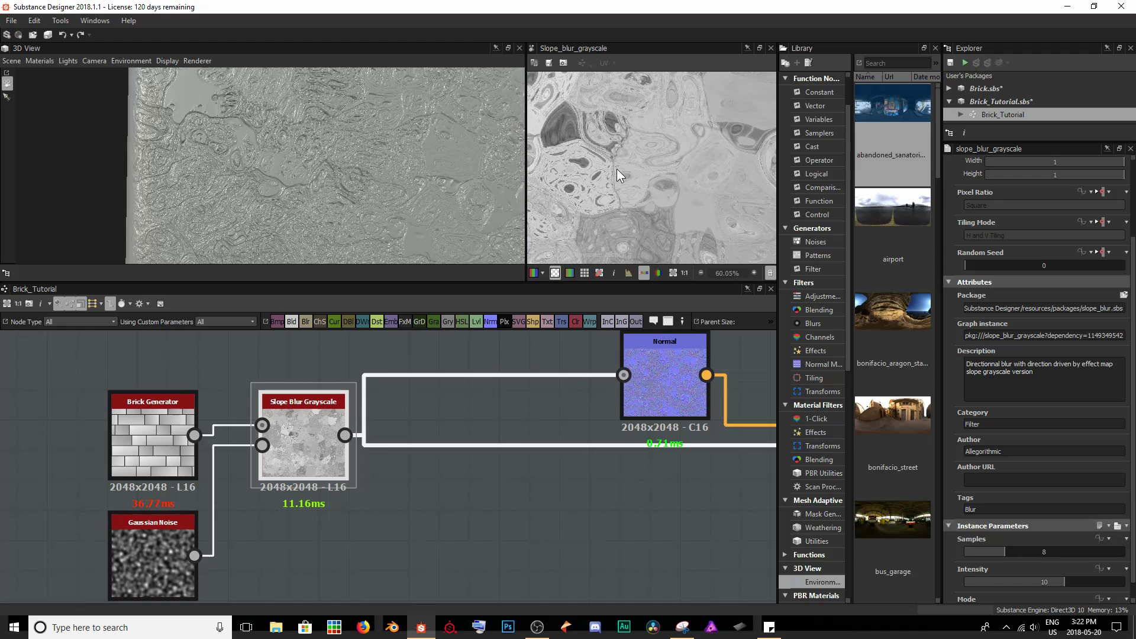
scroll(617, 169, "down", 2)
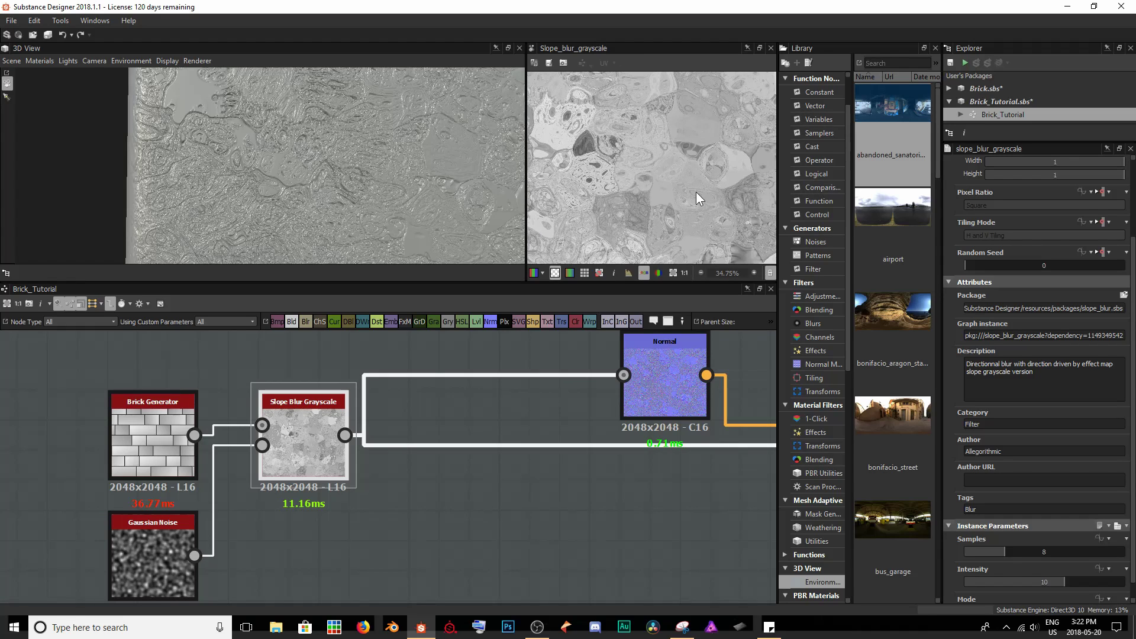
scroll(686, 207, "down", 3)
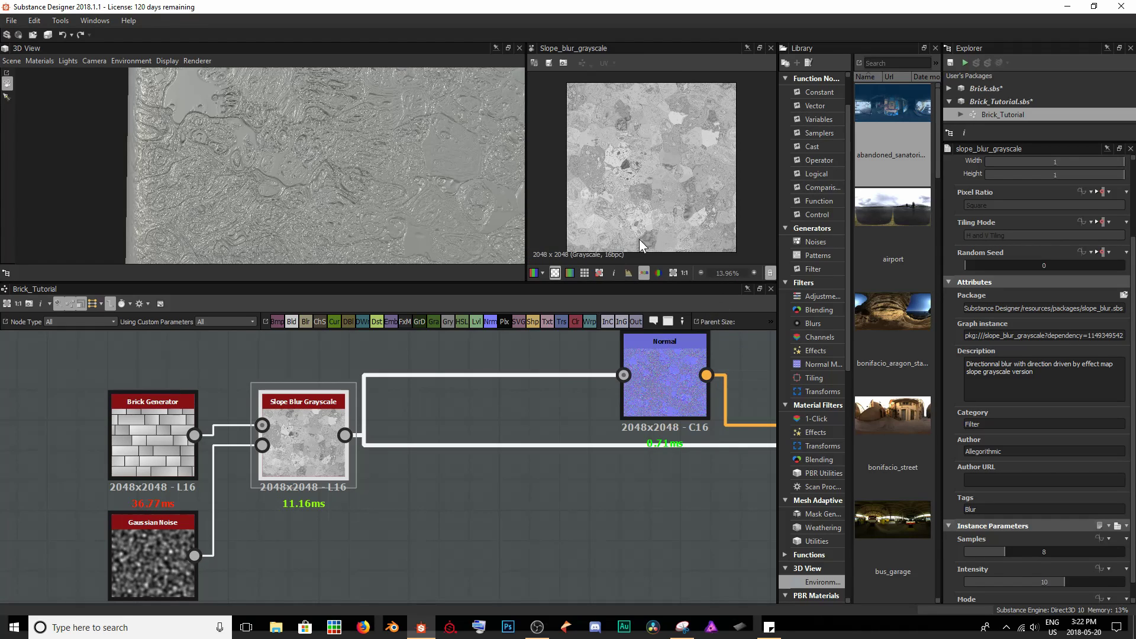
scroll(1010, 529, "down", 1)
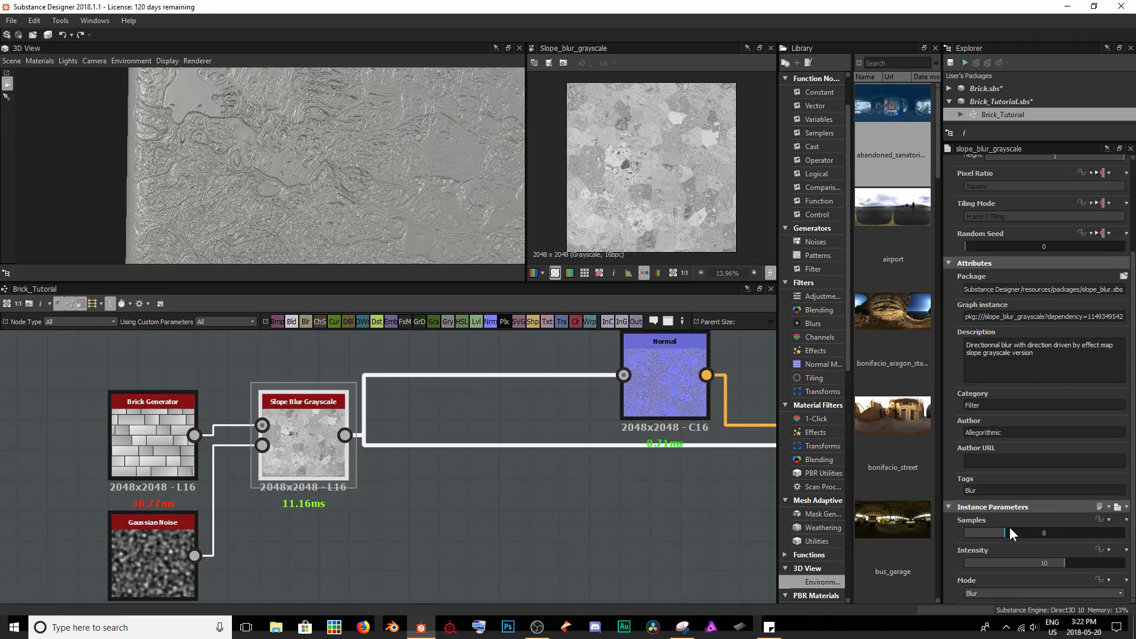
Step: Set the Slope Blur Grayscale's Samples to 26 and Intensity to 0.14, and inspect the brick edges in the 2D and 3D views
left_click_drag(1001, 531, 1093, 528)
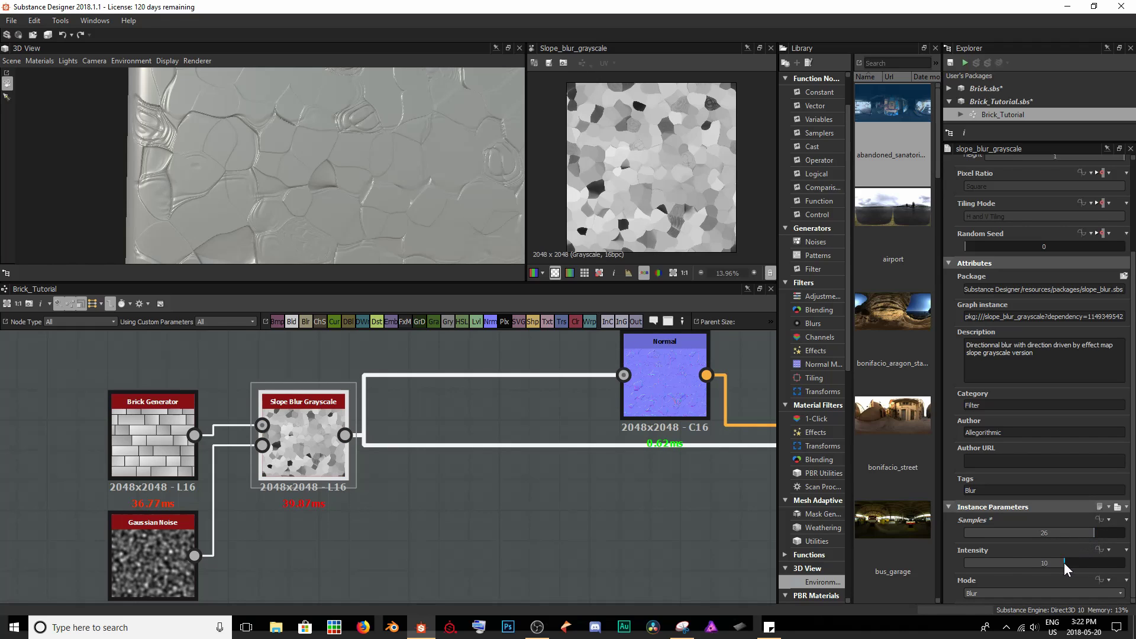
left_click_drag(1064, 563, 966, 565)
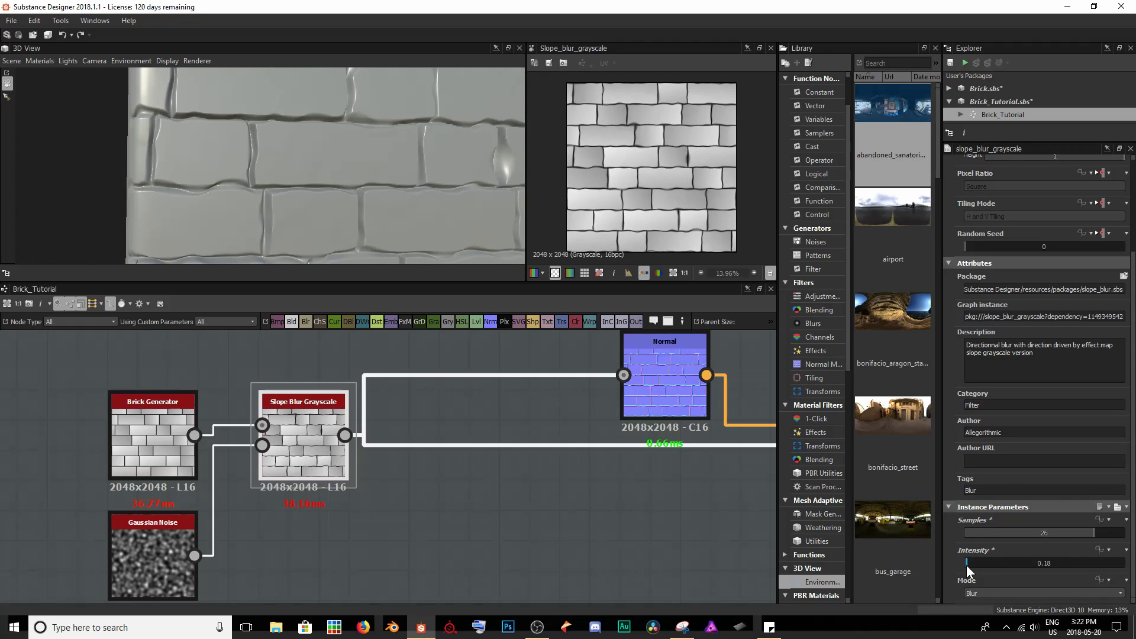
double_click(1005, 562)
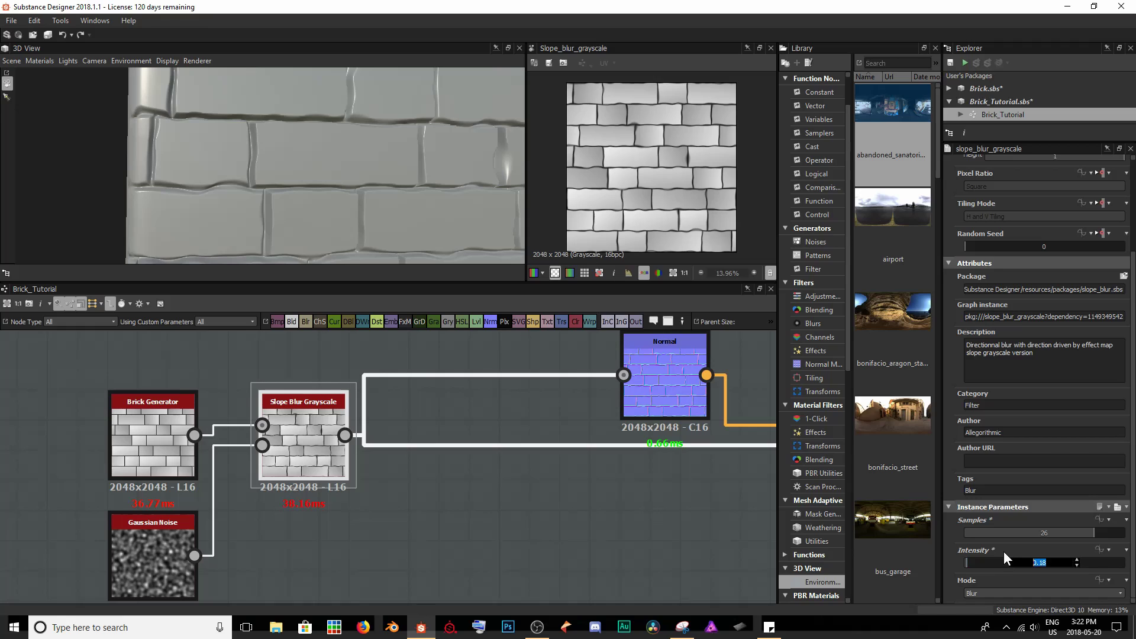
type("0.14")
key("Return")
scroll(659, 200, "up", 3)
scroll(659, 201, "up", 2)
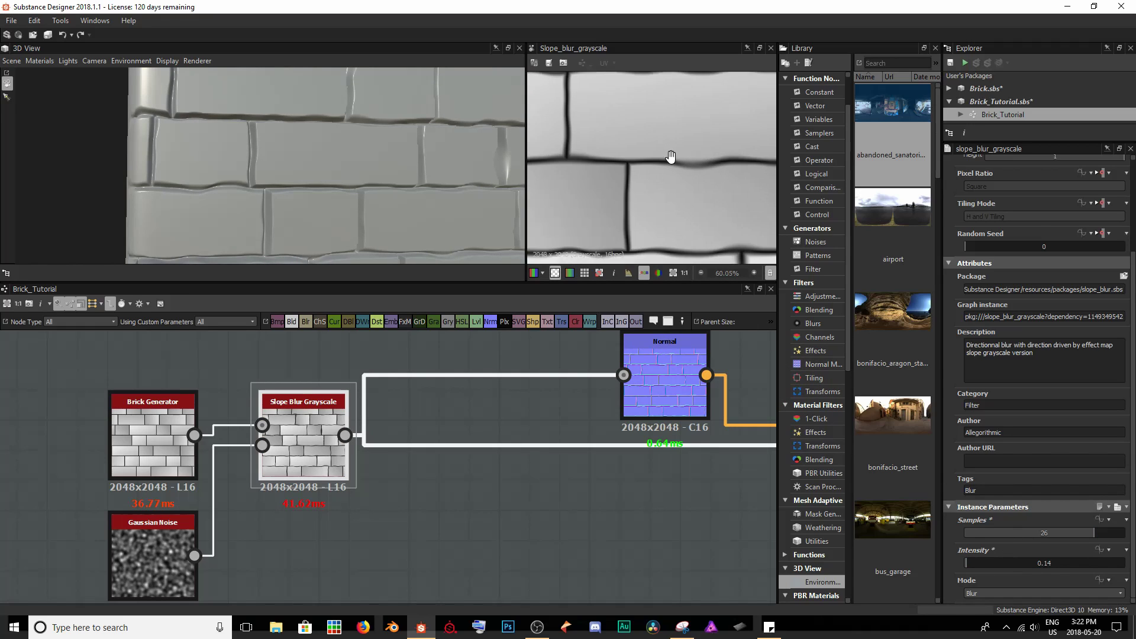
mouse_move(693, 119)
middle_mouse_down()
mouse_move(687, 147)
mouse_move(642, 119)
mouse_move(691, 114)
middle_mouse_up()
scroll(618, 117, "up", 6)
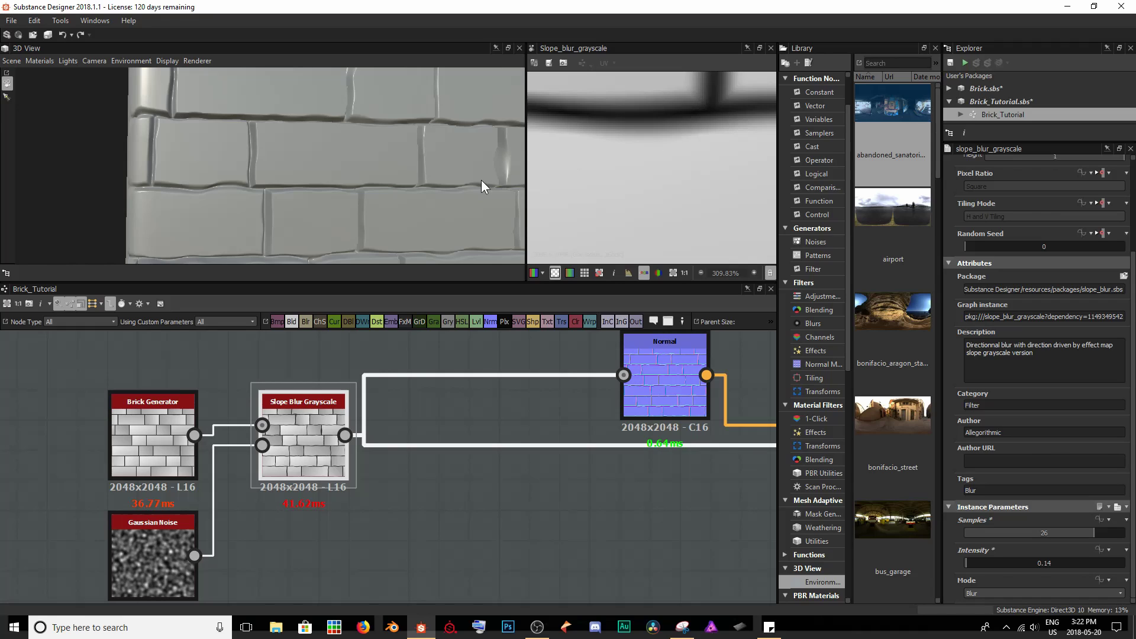
scroll(400, 195, "down", 5)
left_click_drag(377, 187, 350, 179)
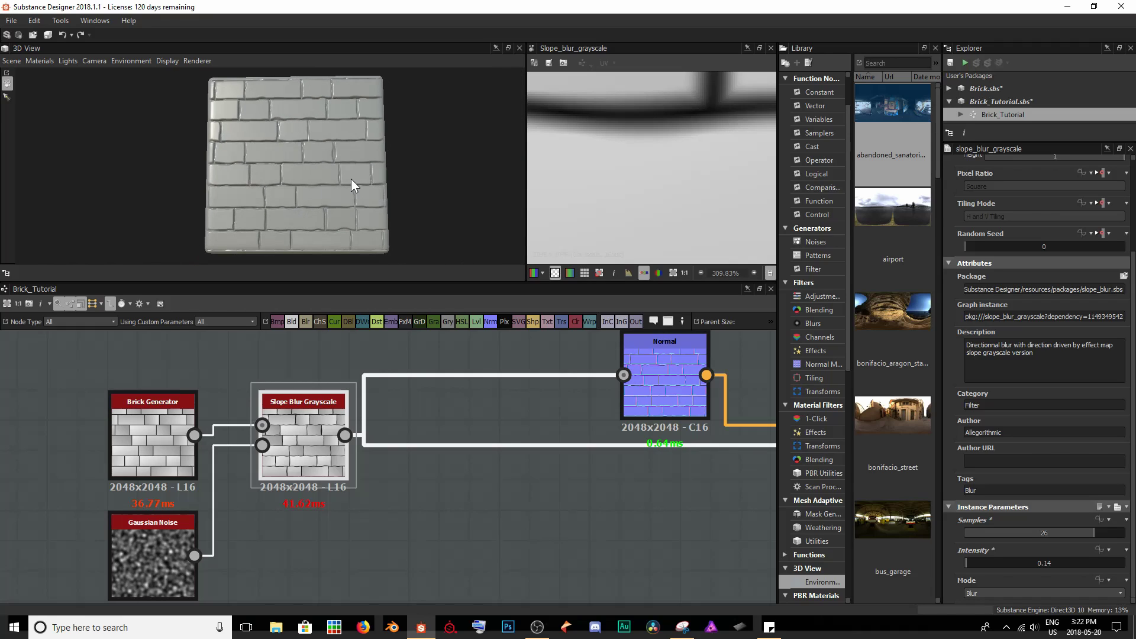
Step: Show the Gaussian Noise node in the 2D view and bring up its instance parameters
double_click(172, 556)
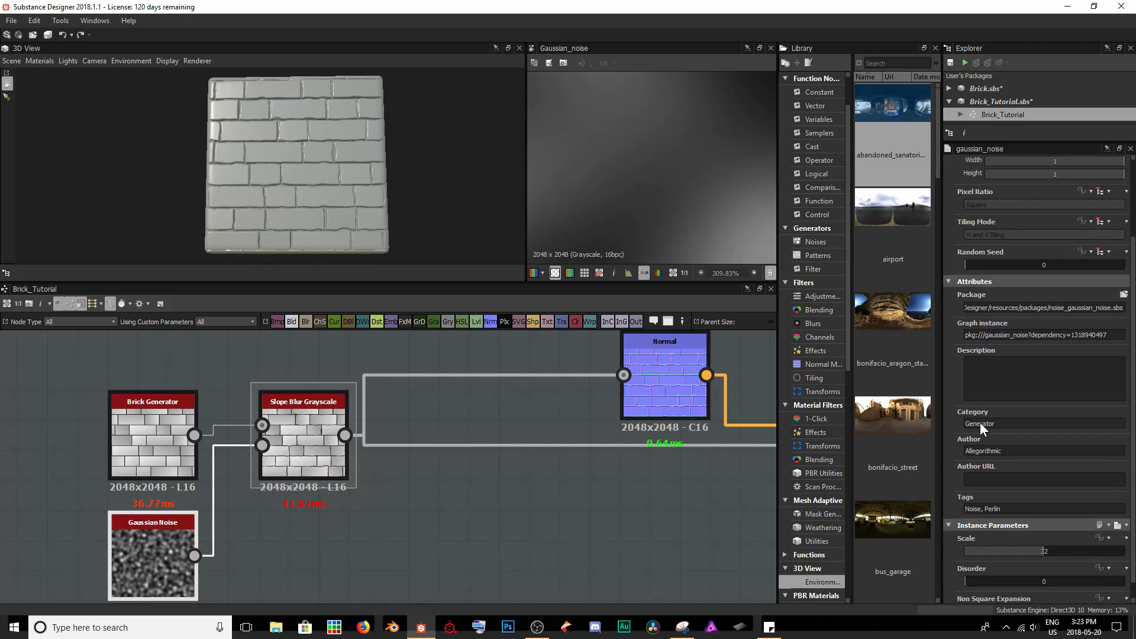
scroll(982, 428, "down", 1)
scroll(678, 184, "down", 10)
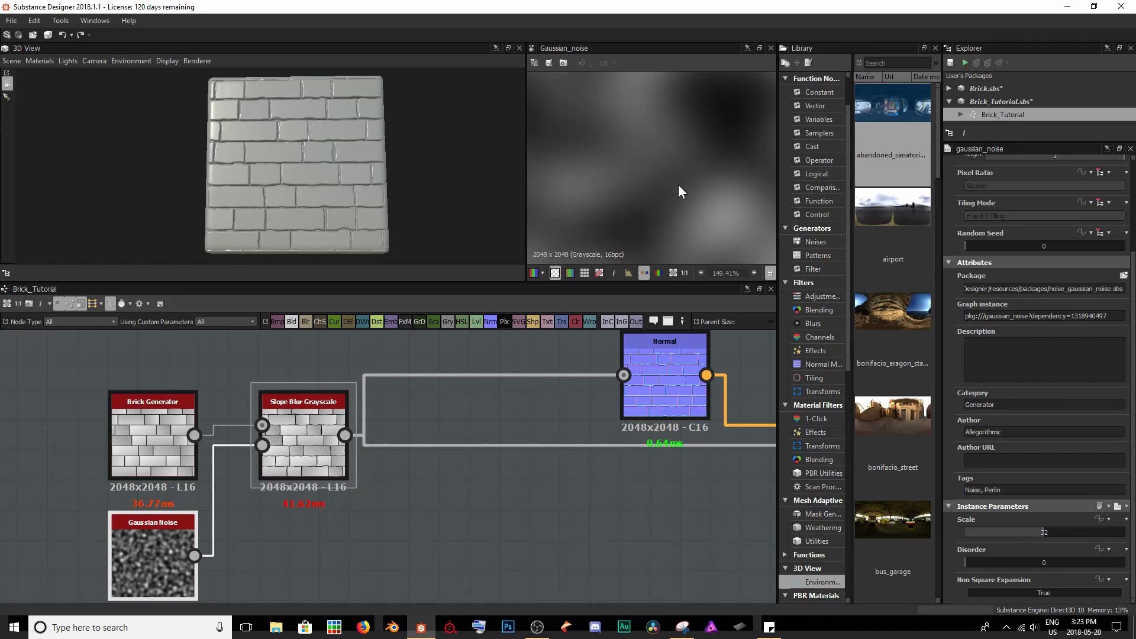
Step: Try Gaussian Noise Scale values of 18 and 51, checking the brick edges on the cube for each
left_click_drag(1041, 532, 1022, 535)
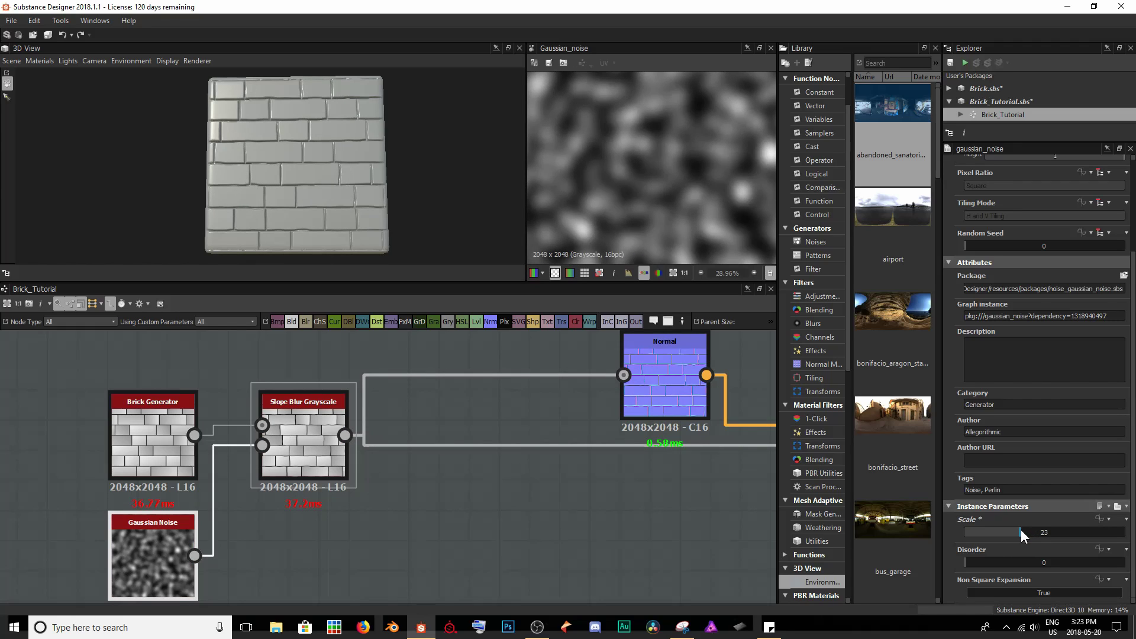
left_click_drag(1021, 530, 1007, 531)
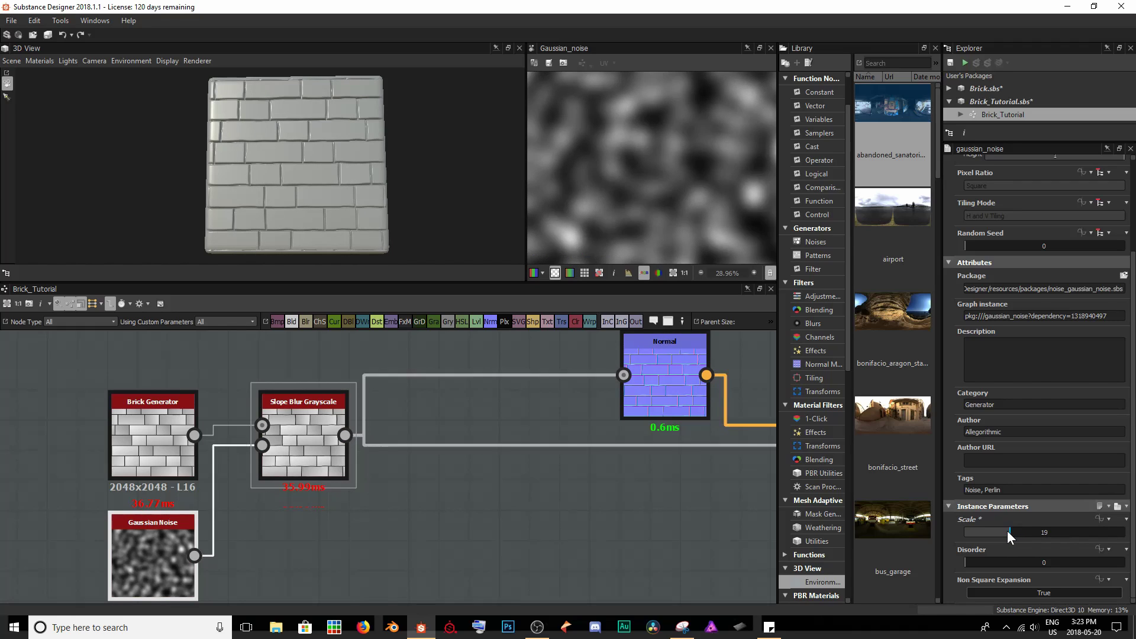
scroll(294, 170, "up", 3)
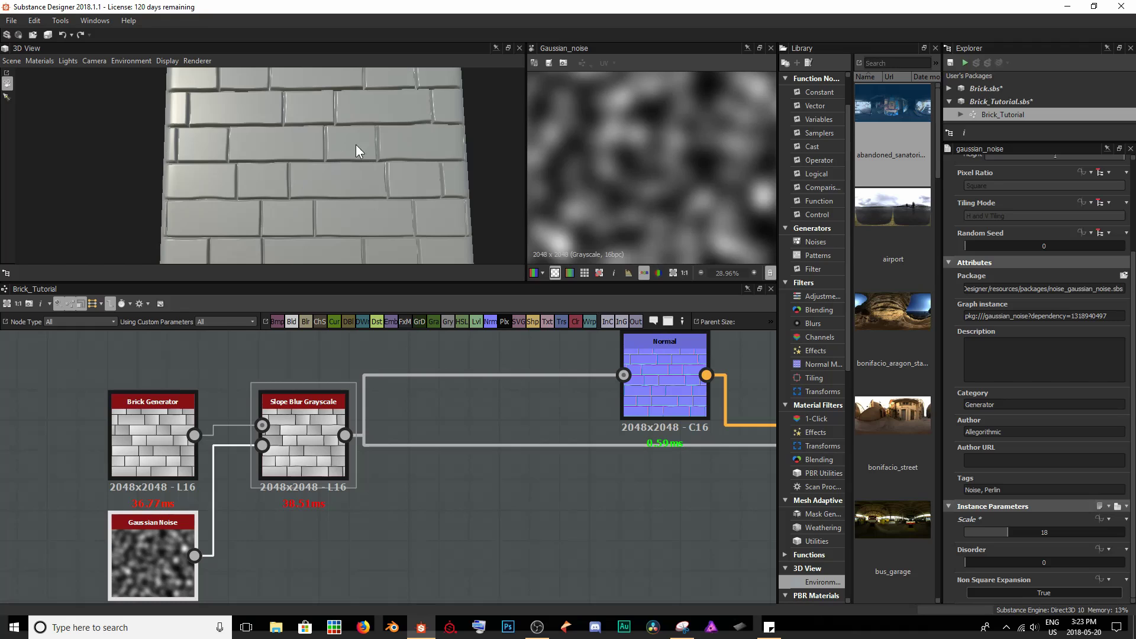
left_click_drag(1011, 530, 1090, 530)
scroll(253, 163, "up", 6)
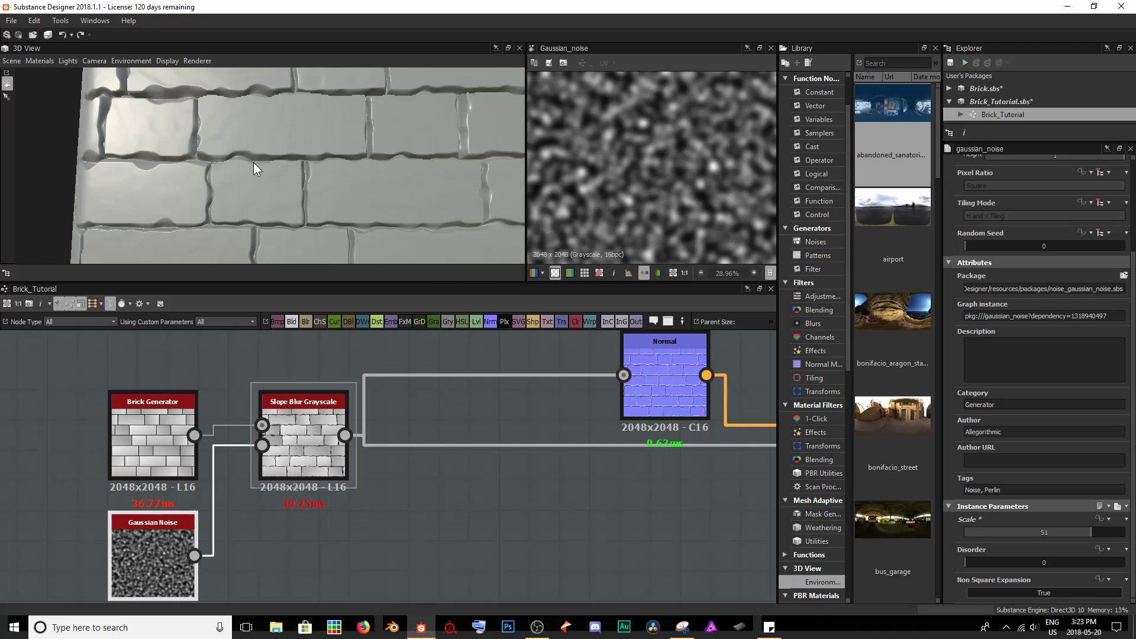
left_click_drag(248, 217, 354, 184)
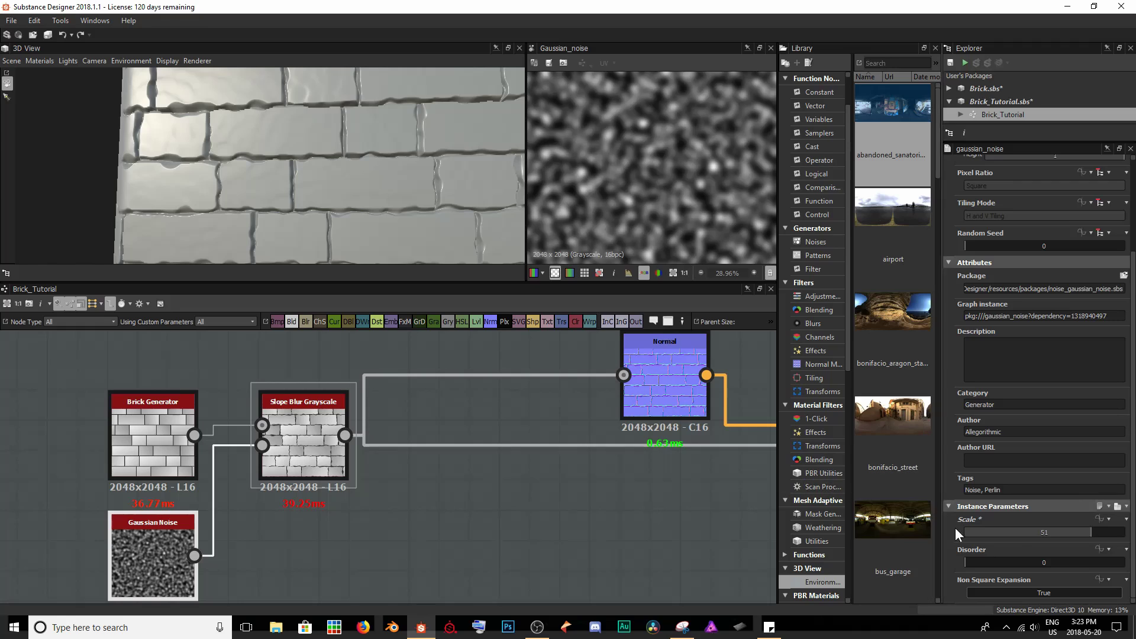
Step: Set the Gaussian Noise Scale to 24 and inspect the bricks on the cube from another angle and up close
mouse_move(1024, 526)
left_mouse_down()
mouse_move(1007, 529)
mouse_move(1023, 529)
left_mouse_up()
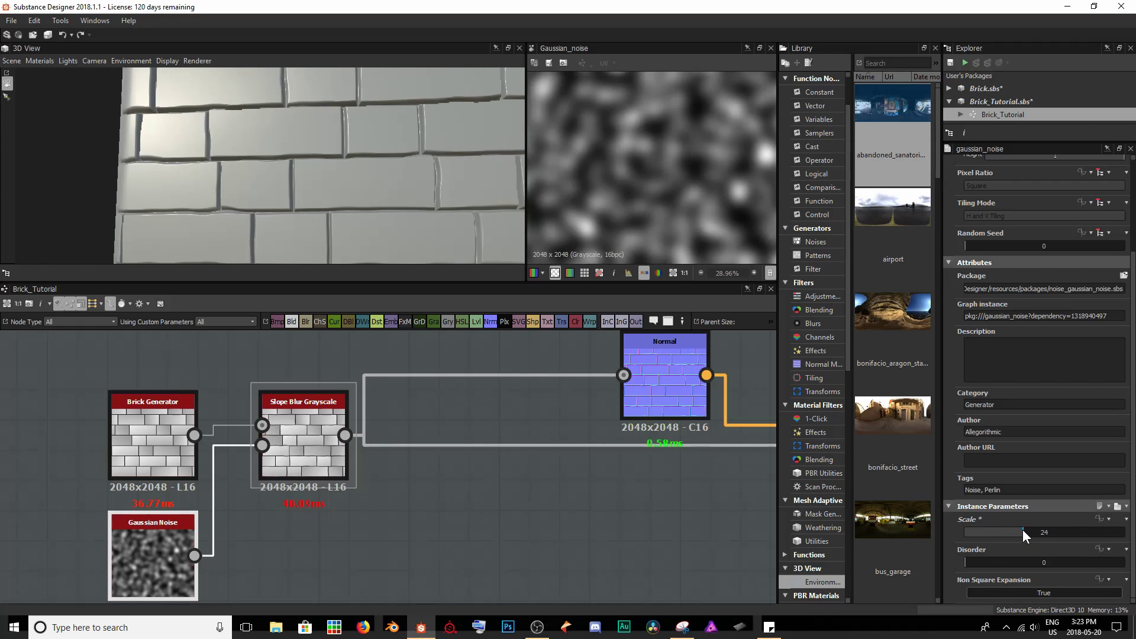
mouse_move(394, 132)
left_mouse_down()
mouse_move(234, 223)
mouse_move(258, 258)
mouse_move(289, 160)
mouse_move(379, 124)
mouse_move(390, 134)
mouse_move(378, 143)
left_mouse_up()
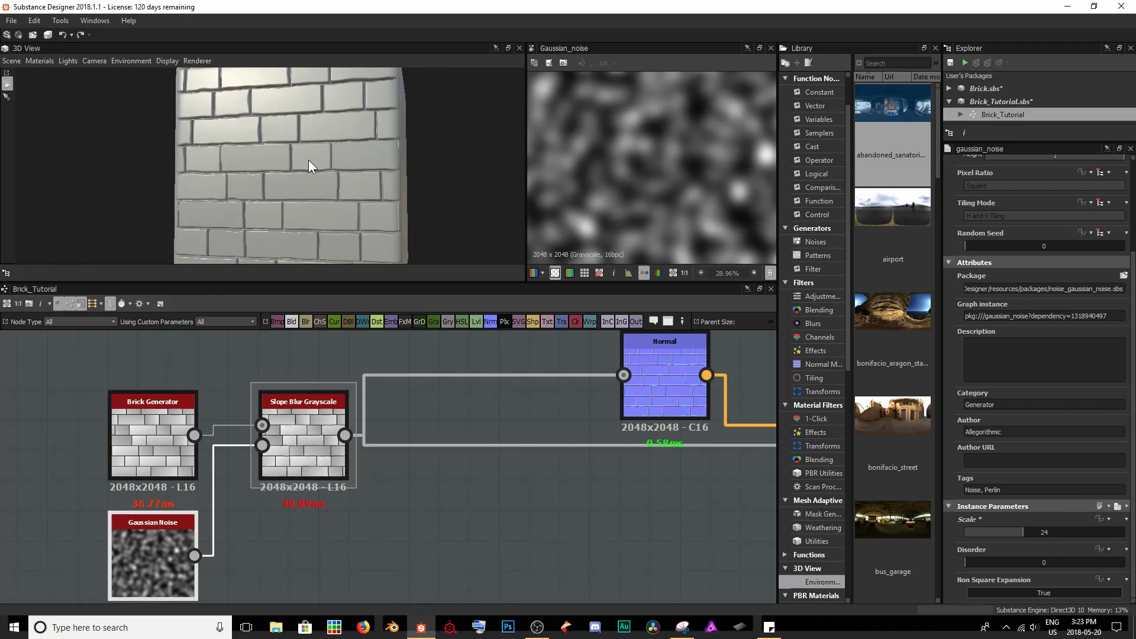
scroll(308, 160, "up", 3)
scroll(302, 159, "up", 5)
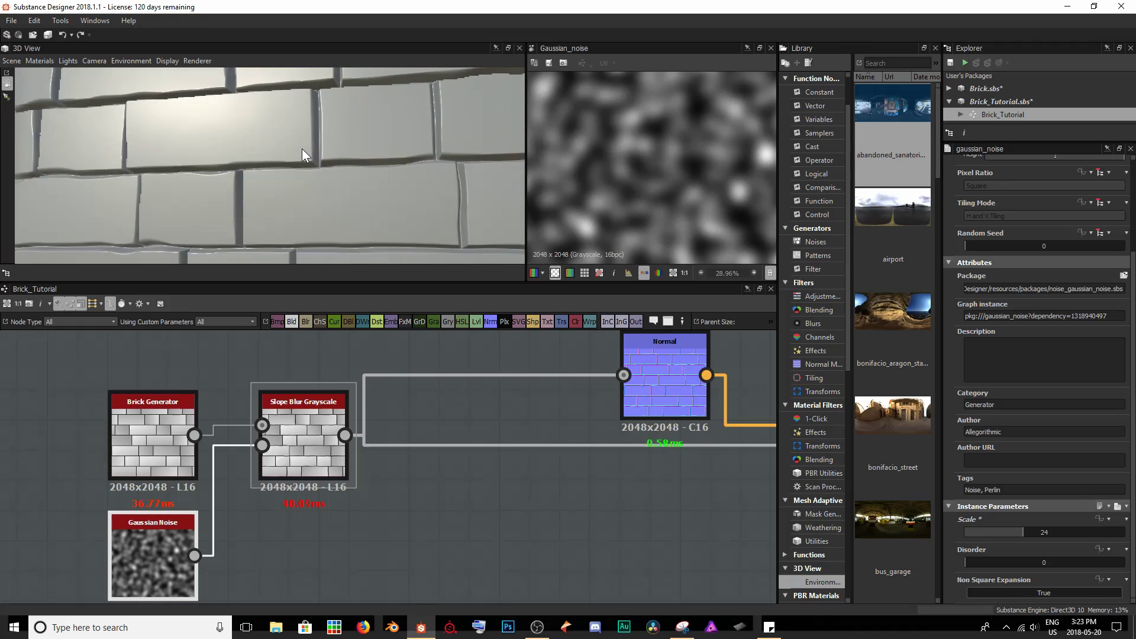
Step: Set the Slope Blur Grayscale's Mode to Min and examine a brick edge in the 2D view
double_click(300, 438)
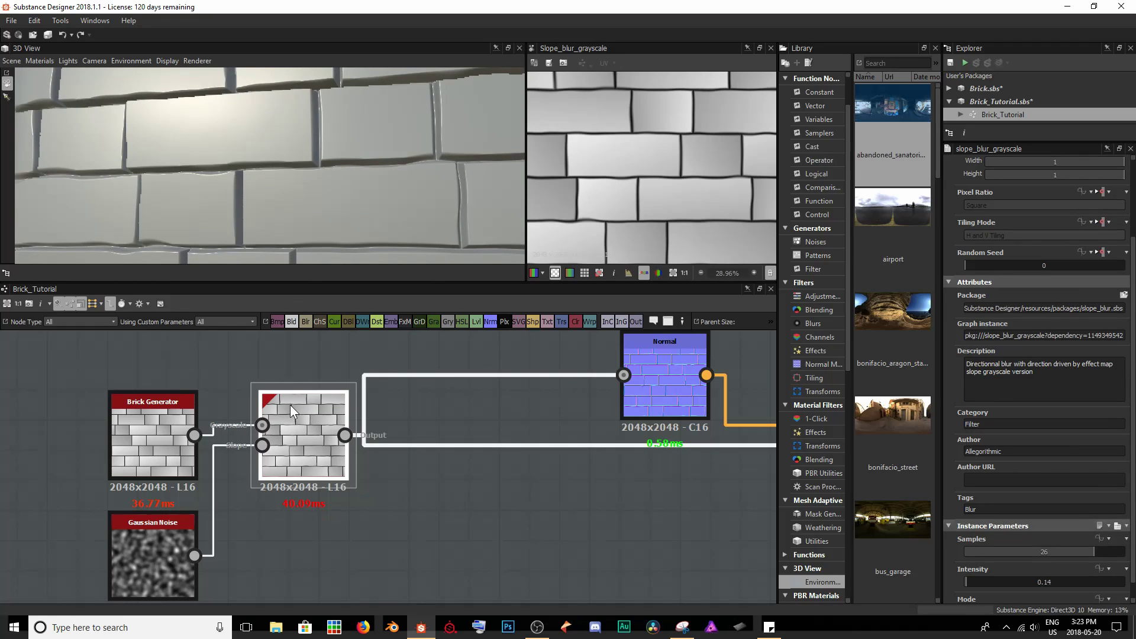
scroll(1024, 515, "down", 1)
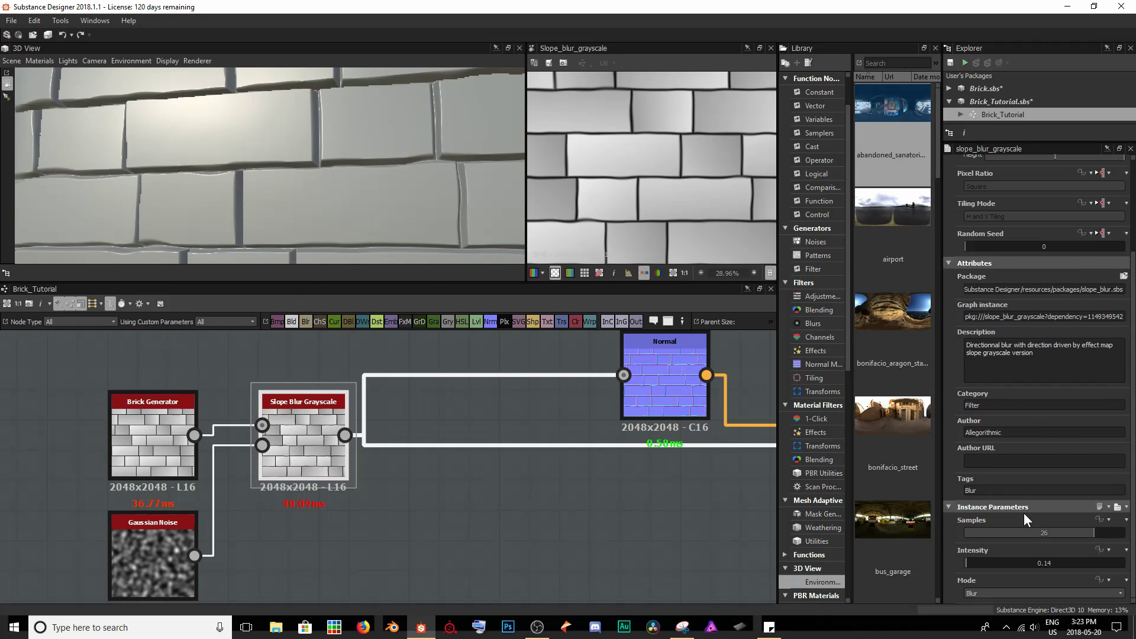
left_click(981, 593)
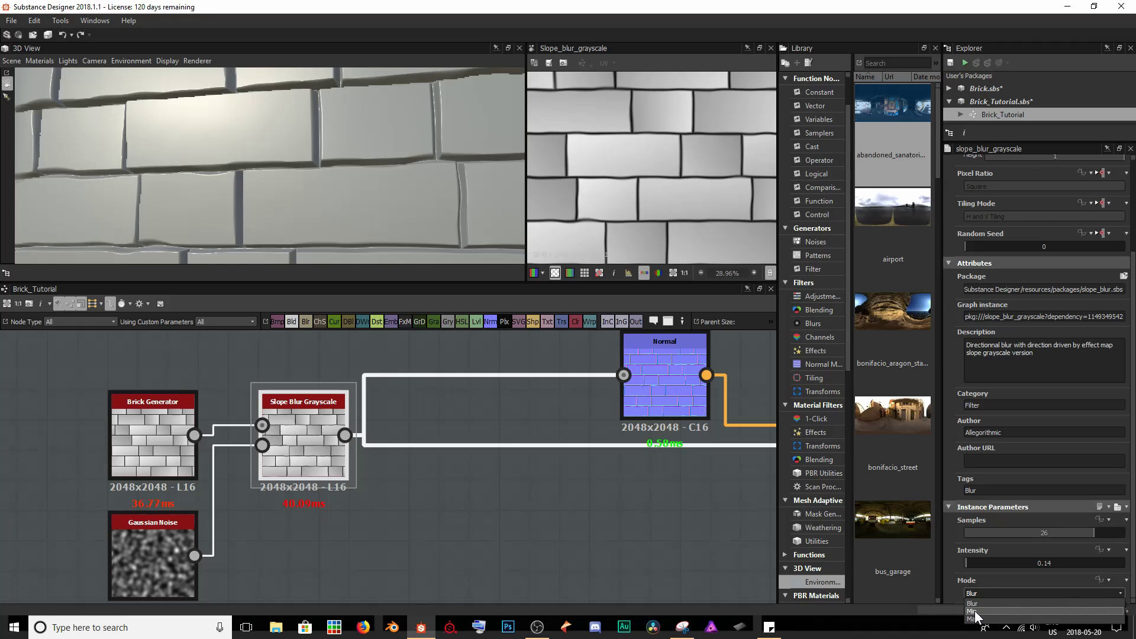
left_click(975, 611)
scroll(592, 203, "up", 5)
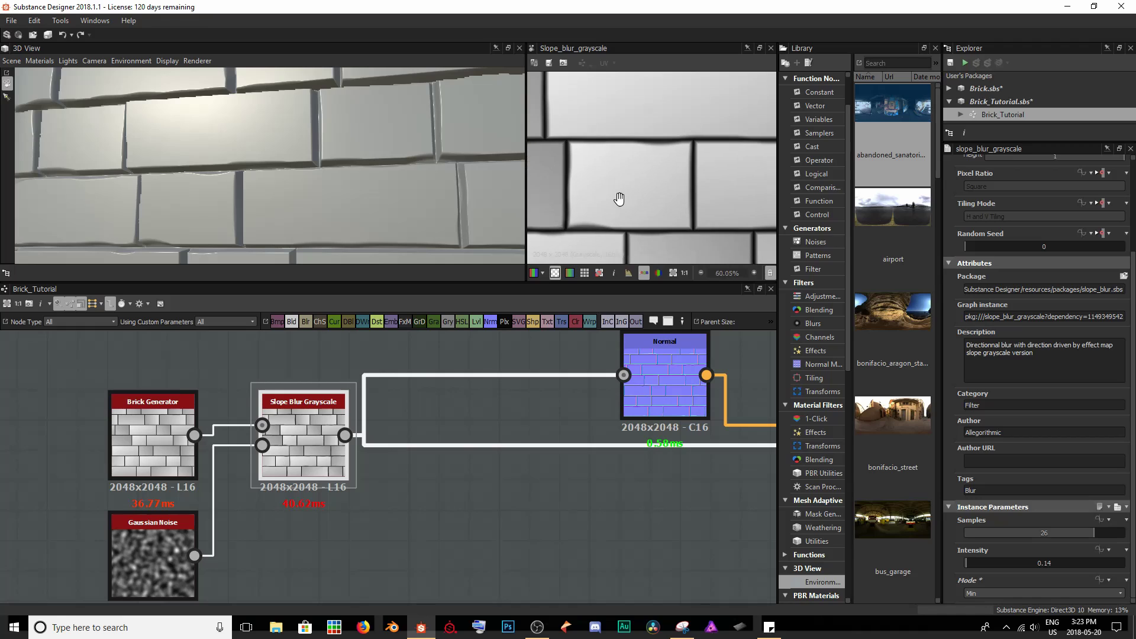
scroll(606, 188, "up", 3)
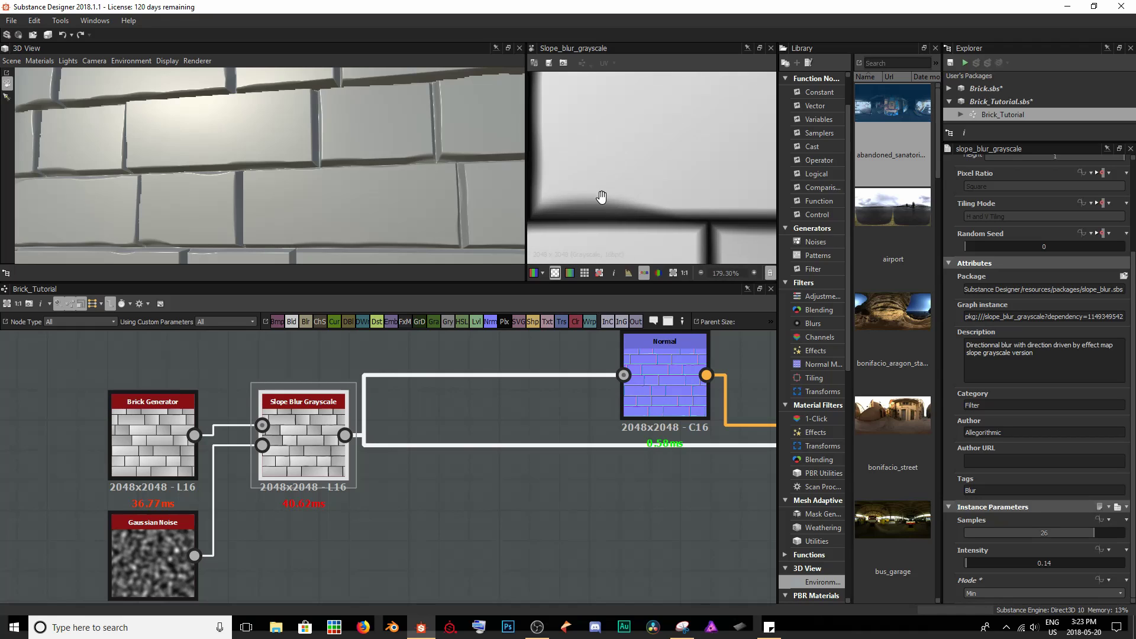
Step: Switch the Slope Blur Grayscale's Mode to Blur and back to Min to compare the brick edges
left_click(1008, 593)
left_click(995, 601)
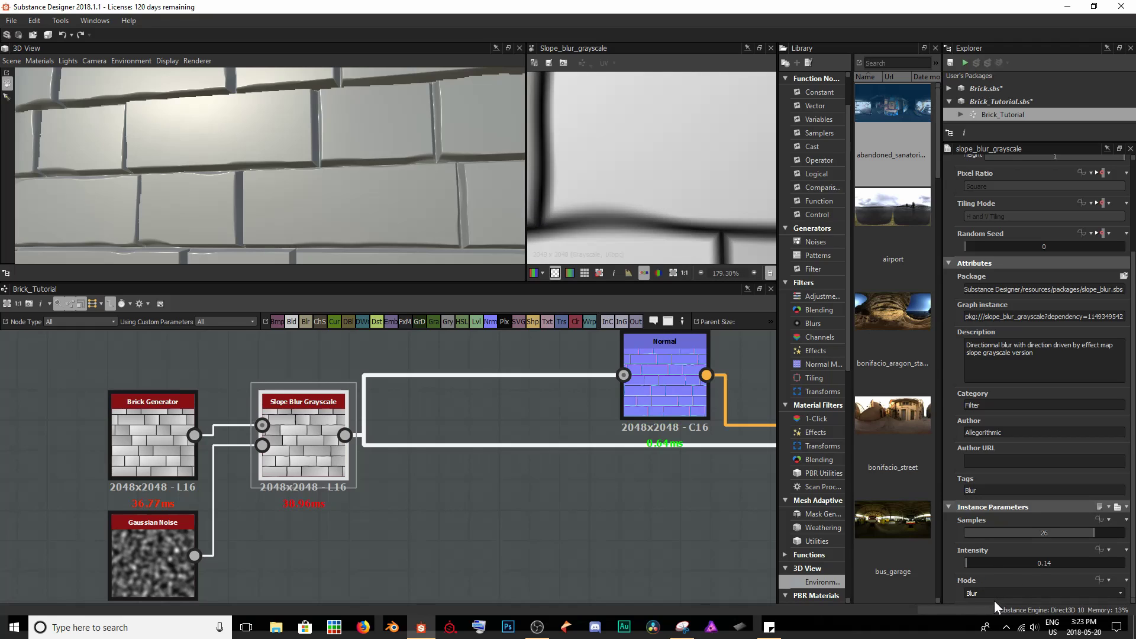
left_click(986, 593)
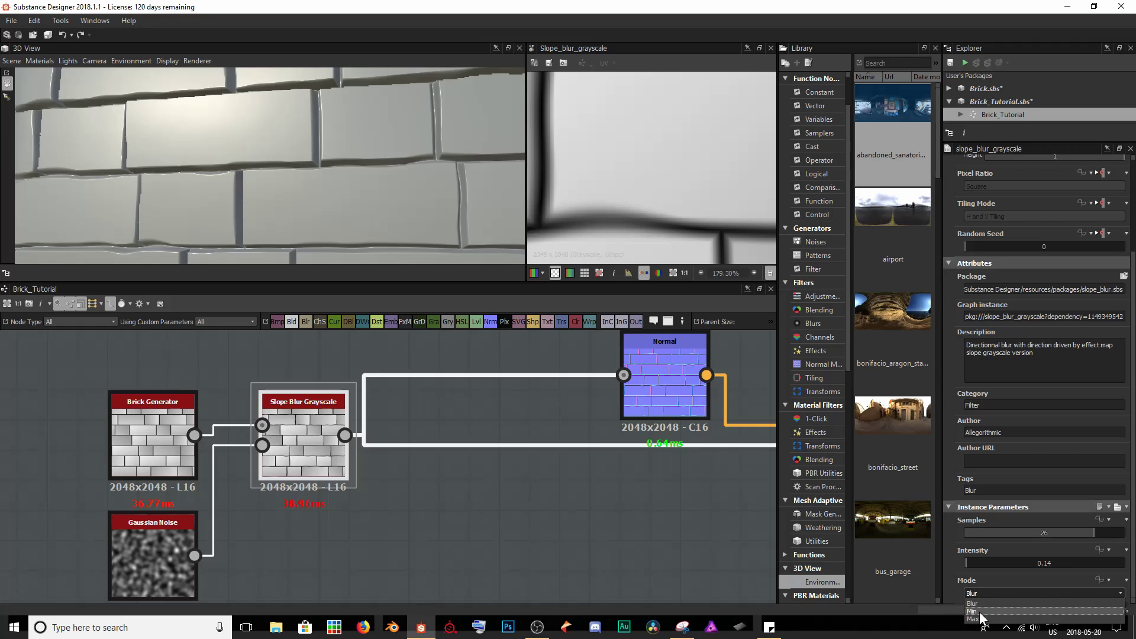
left_click(984, 611)
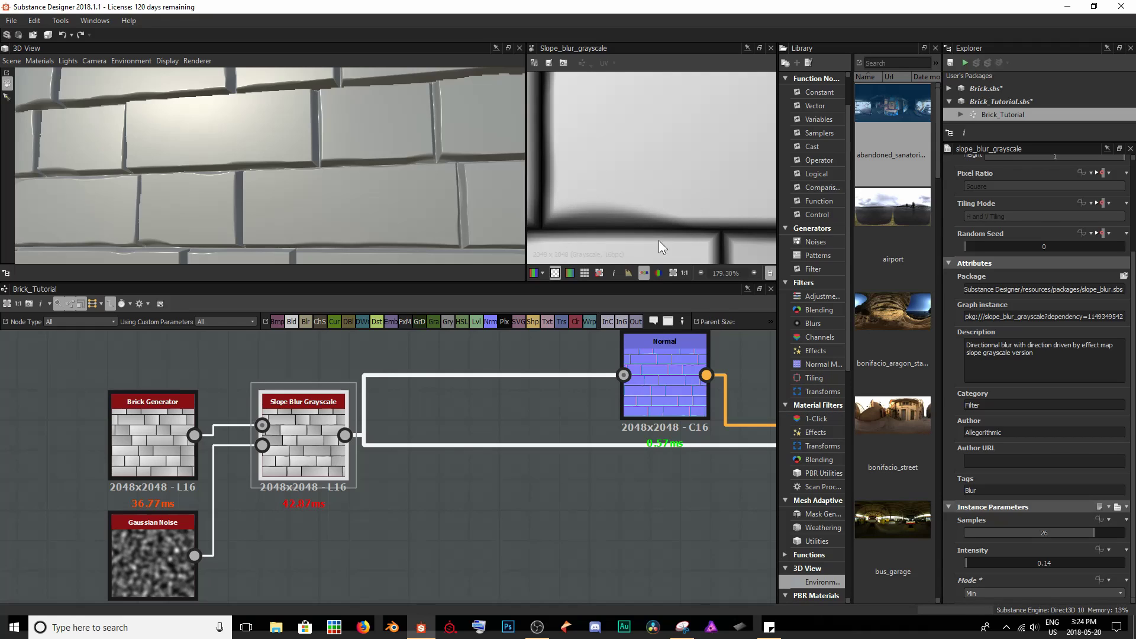
Step: Try the Max mode on the Slope Blur Grayscale and examine the brick edges in the 2D view
left_click(982, 594)
left_click(985, 624)
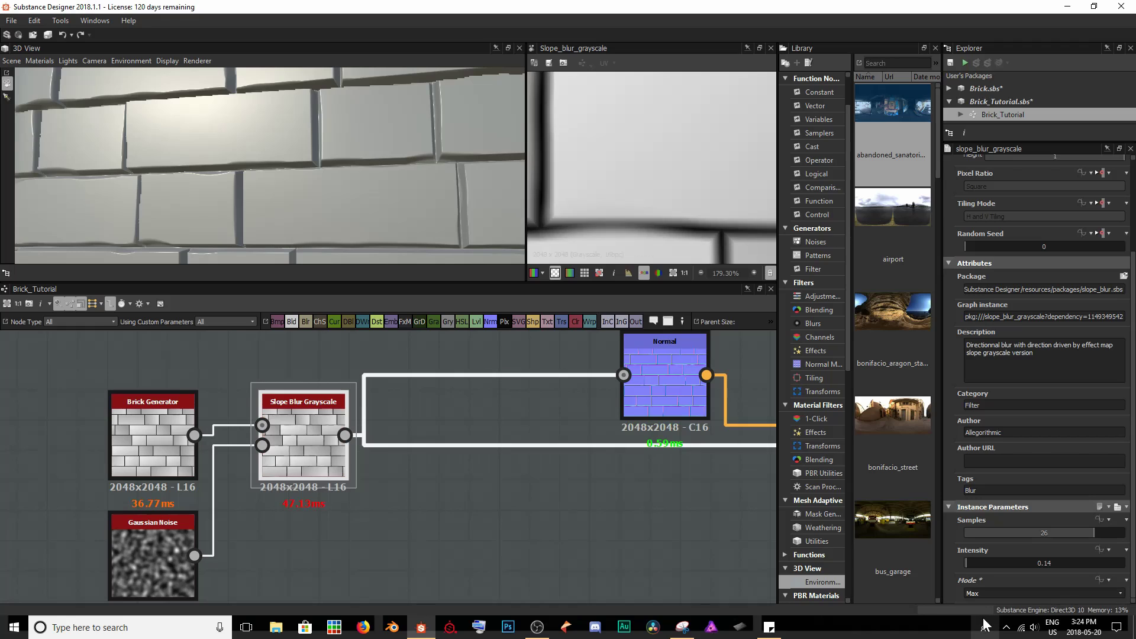
scroll(641, 209, "down", 4)
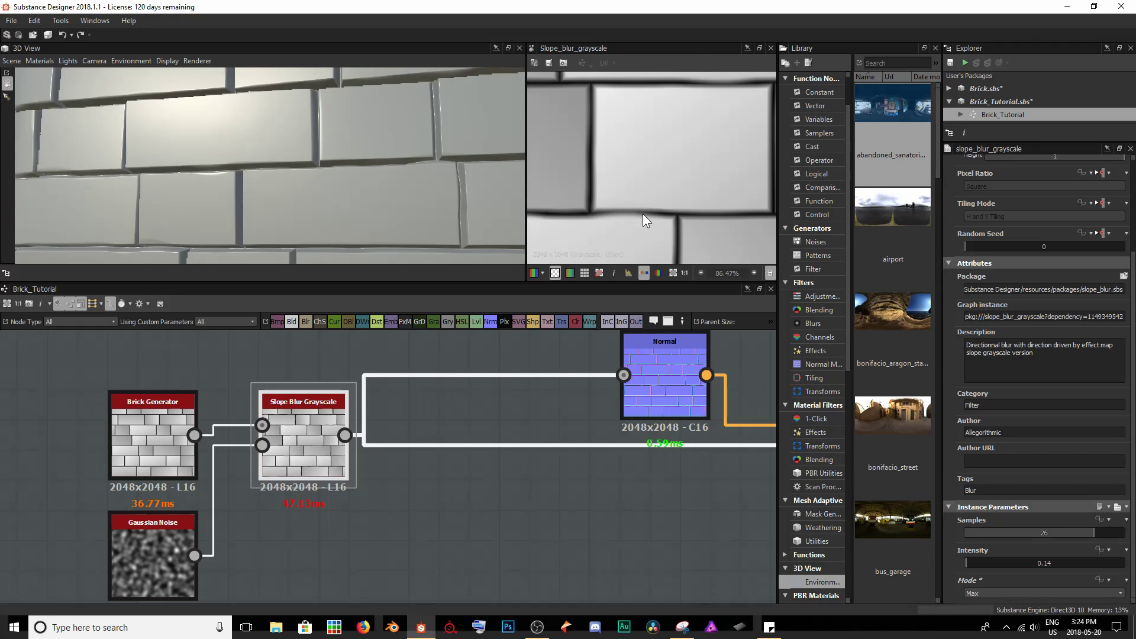
middle_click_drag(643, 214, 609, 192)
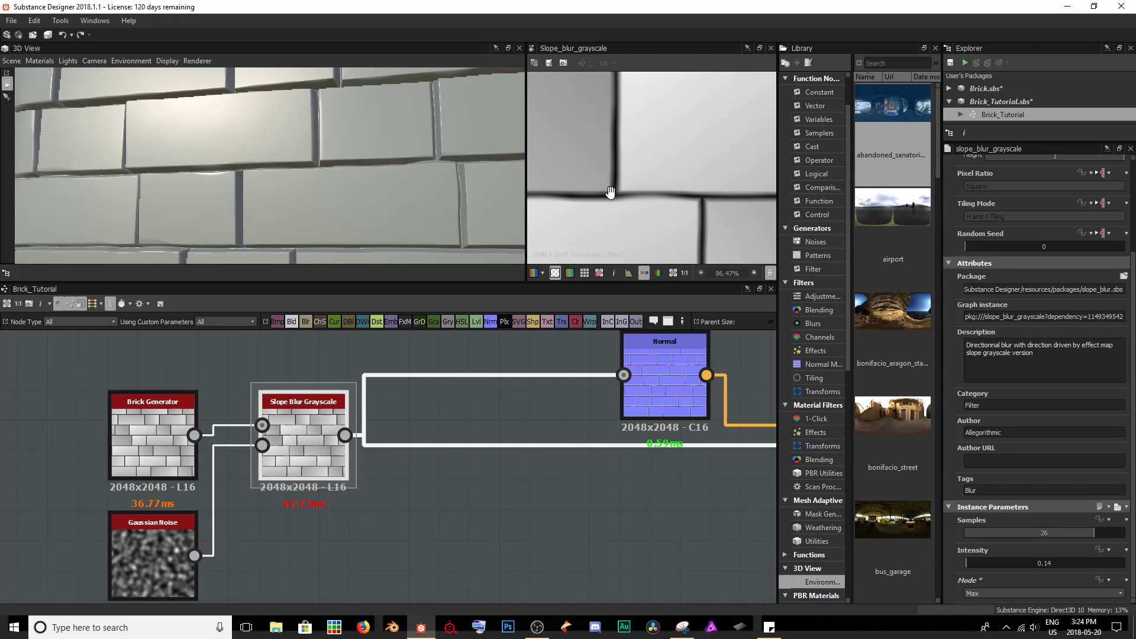
scroll(592, 204, "up", 3)
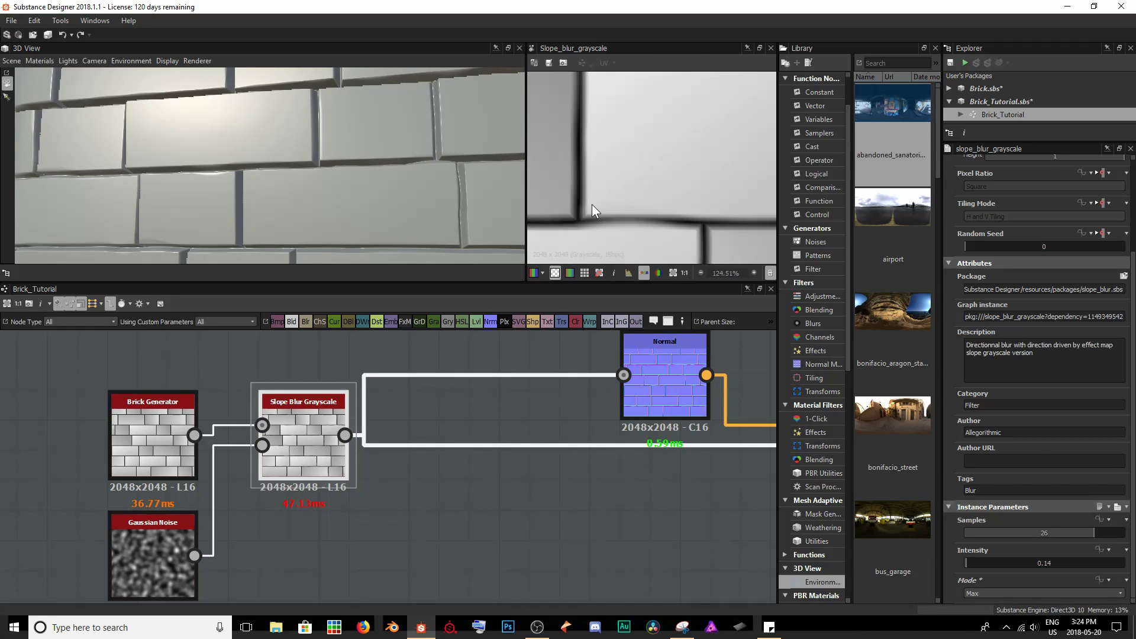
Step: Return the Slope Blur Grayscale's Mode to Min and inspect the worn edges on the cube up close and as a whole
left_click(990, 592)
left_click(983, 609)
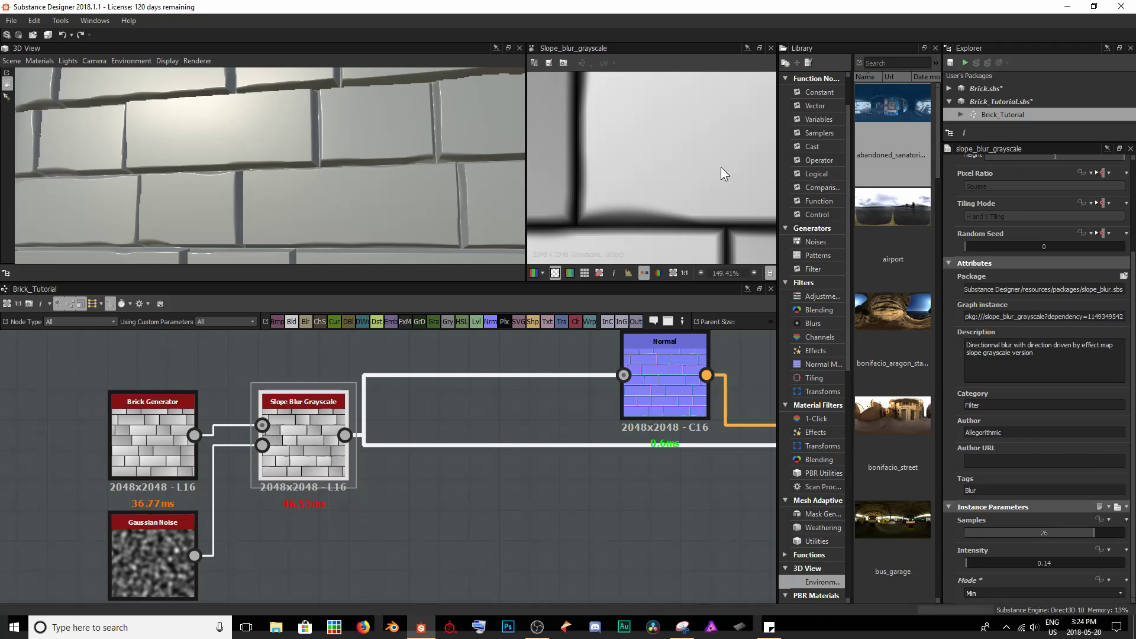
left_click_drag(465, 158, 241, 186)
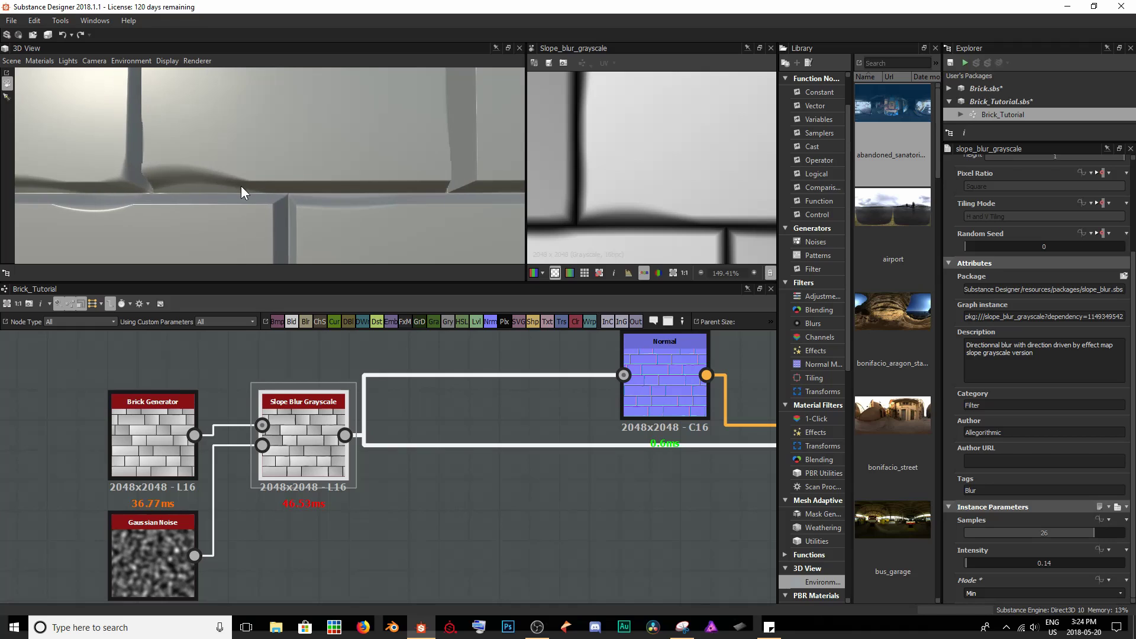
scroll(261, 180, "down", 8)
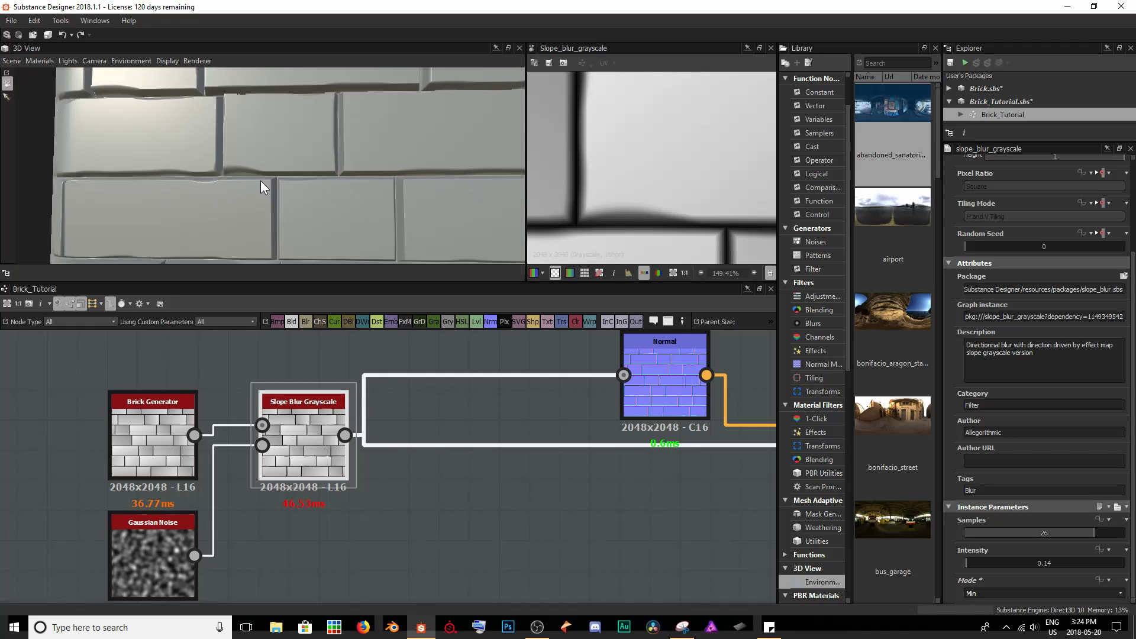
left_click_drag(371, 191, 290, 197)
scroll(436, 515, "down", 2)
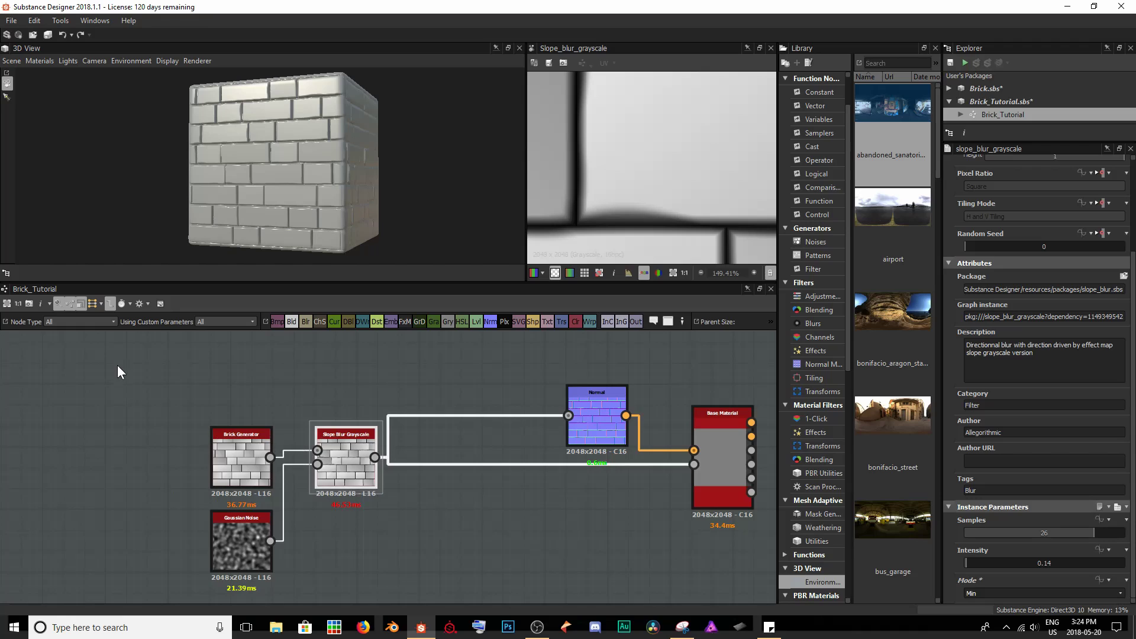
Step: Group the Brick Generator, Gaussian Noise and Slope Blur Grayscale nodes in a frame
left_click_drag(118, 363, 404, 600)
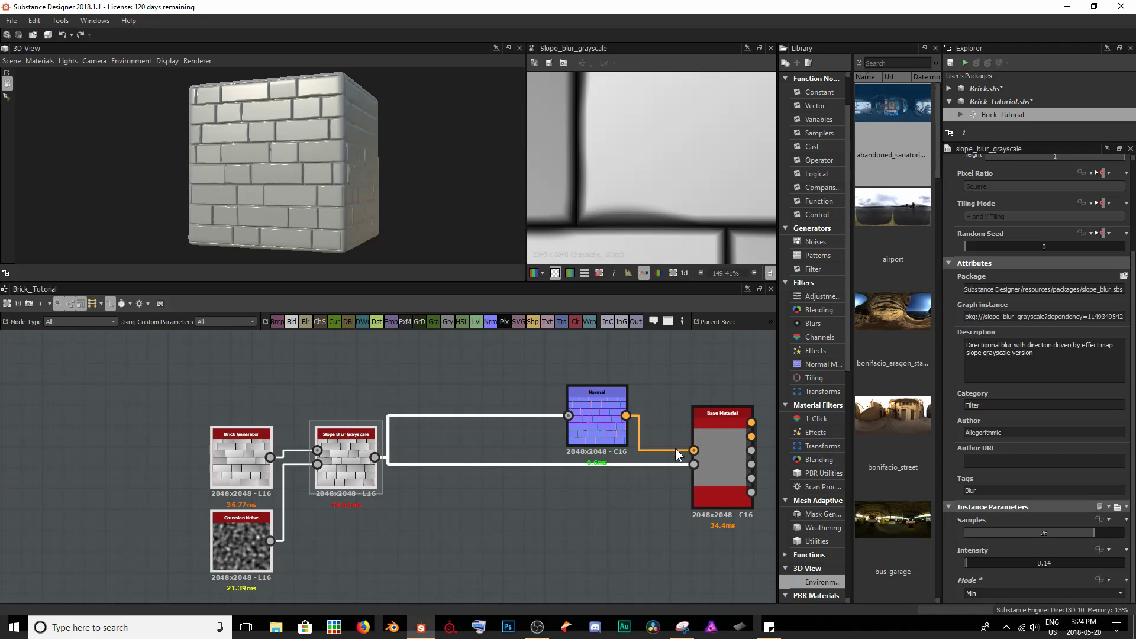
left_click(667, 323)
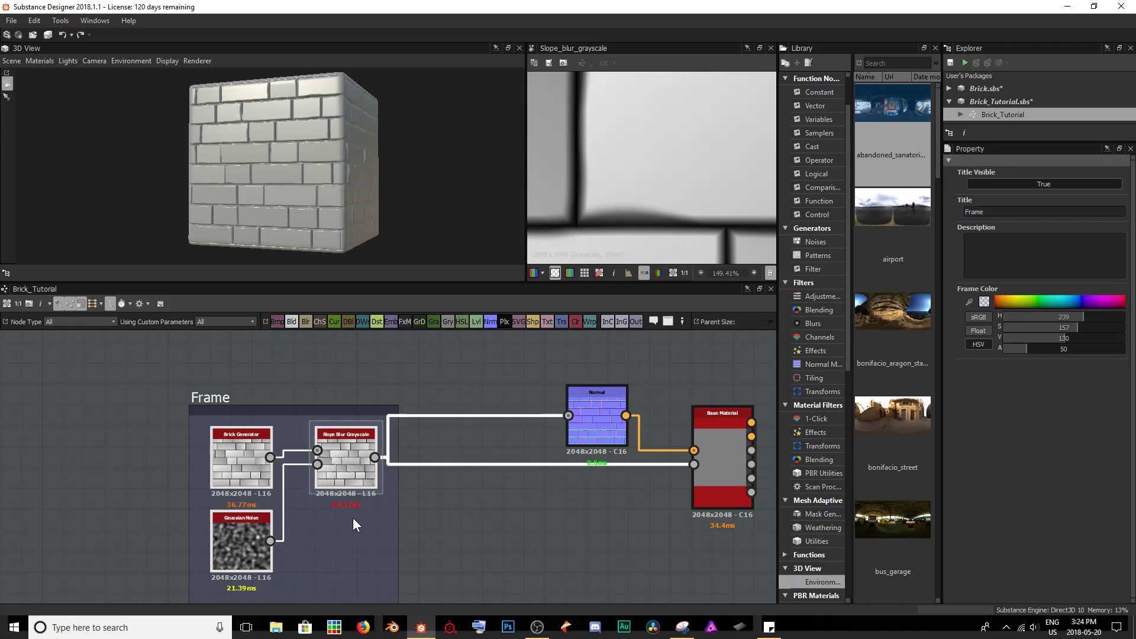
middle_click_drag(353, 517, 358, 471)
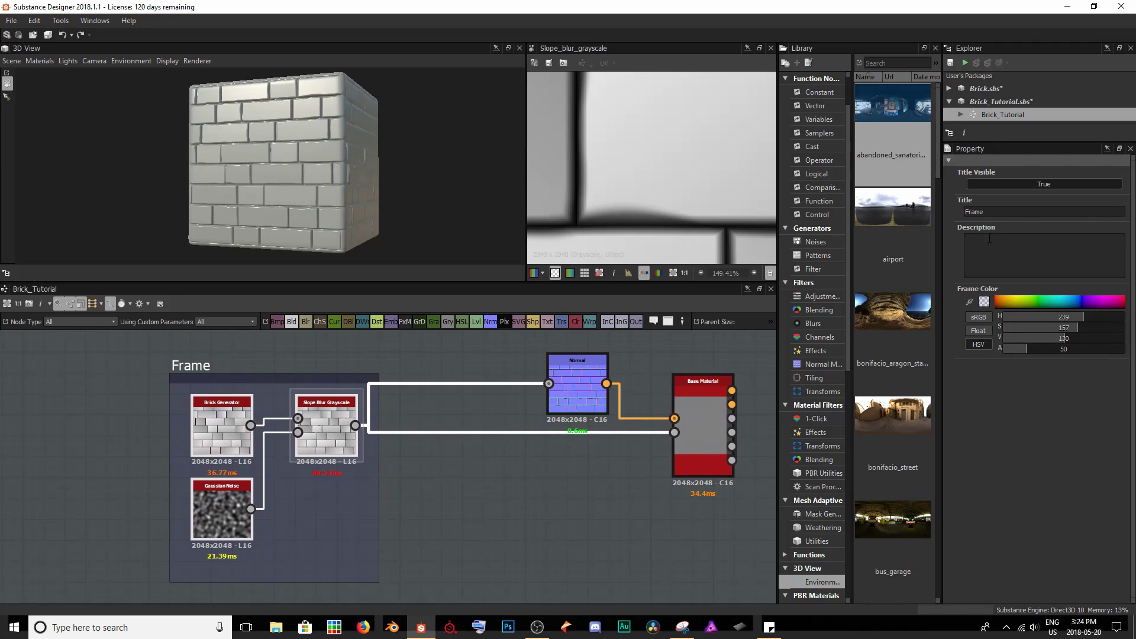
Step: Title the frame around the brick nodes "Brick Pattern"
double_click(989, 211)
type("Brick Pattern")
key("Return")
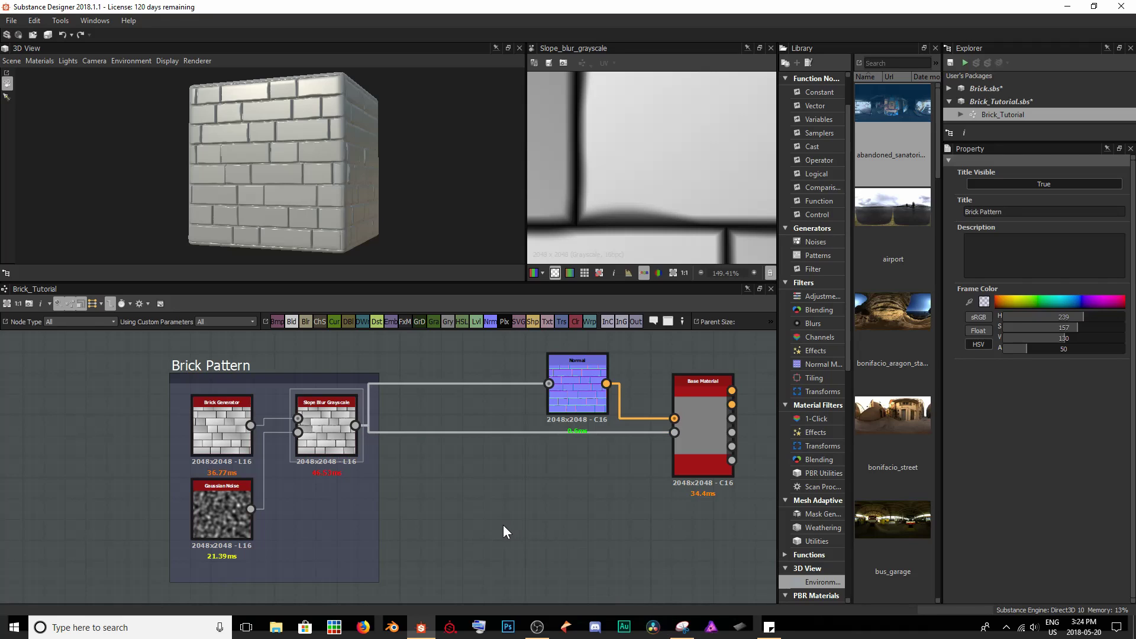
Step: Move the Brick Pattern frame with its nodes farther left, well away from the Normal and Base Material nodes
scroll(467, 508, "down", 3)
left_click_drag(349, 430, 116, 418)
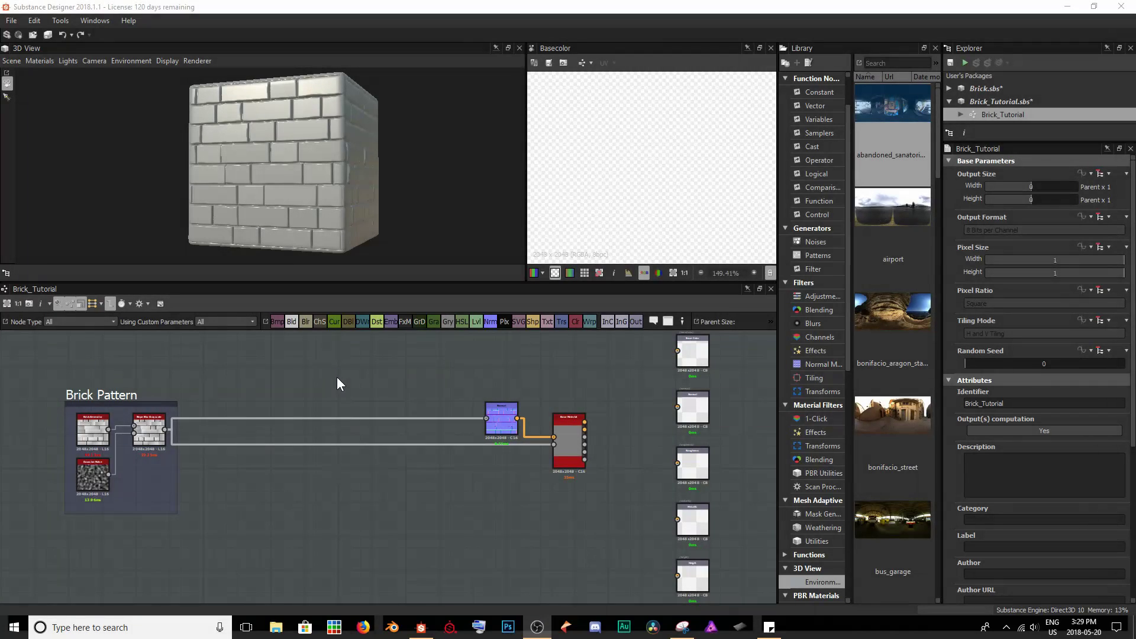
double_click(152, 433)
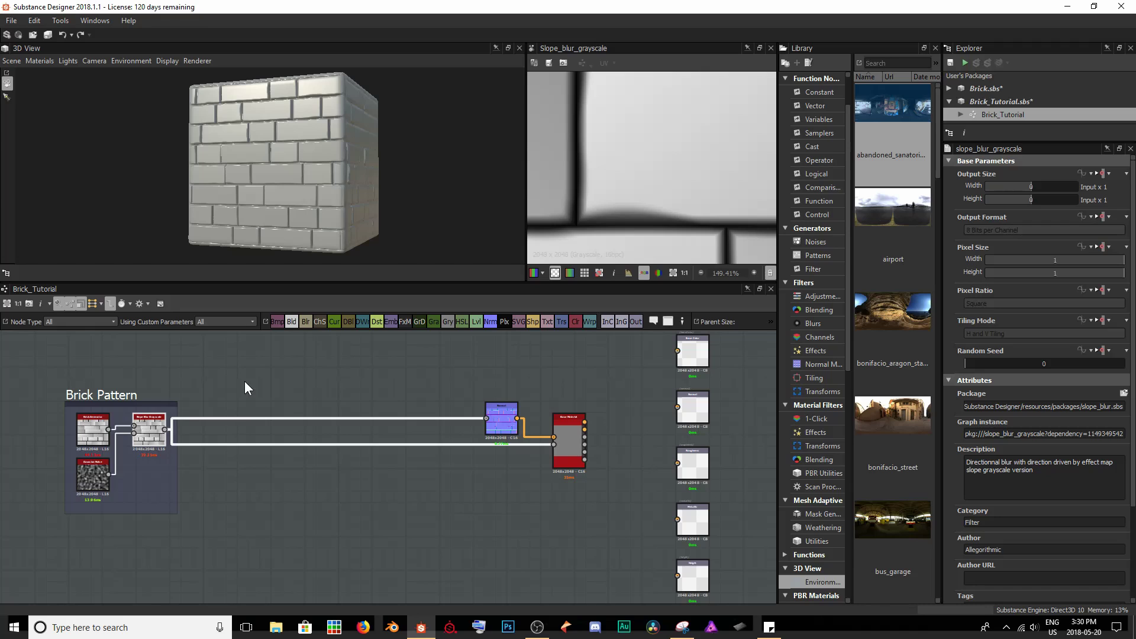
left_click_drag(107, 394, 17, 398)
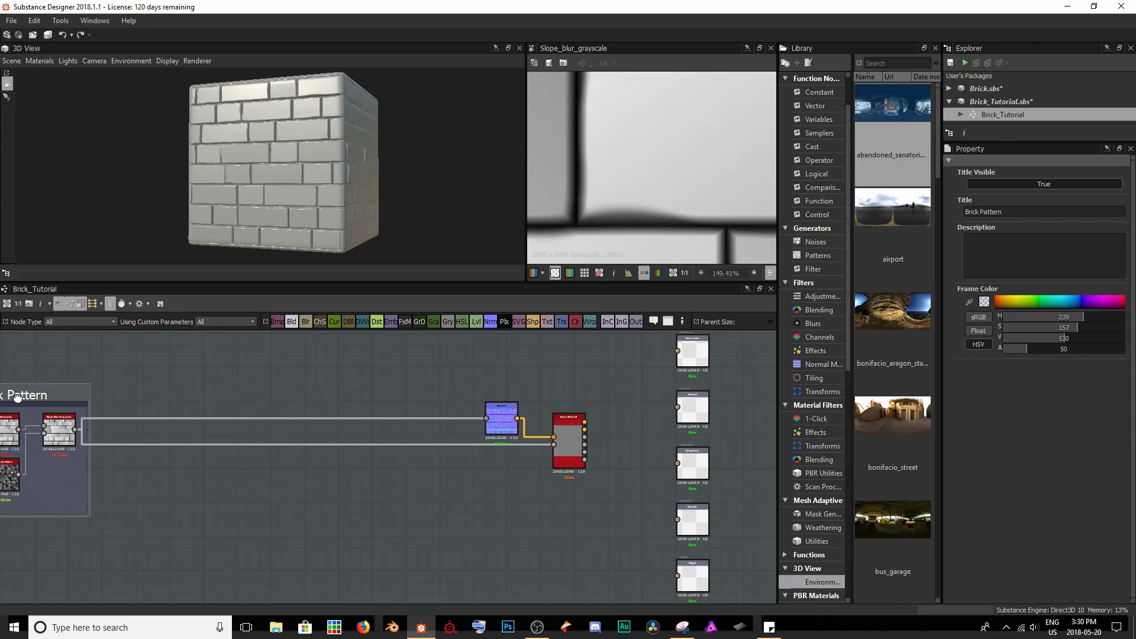
Step: Add a Cells 1 noise node in the empty graph area above the Brick Pattern frame and view its whole texture
middle_click_drag(191, 404, 207, 479)
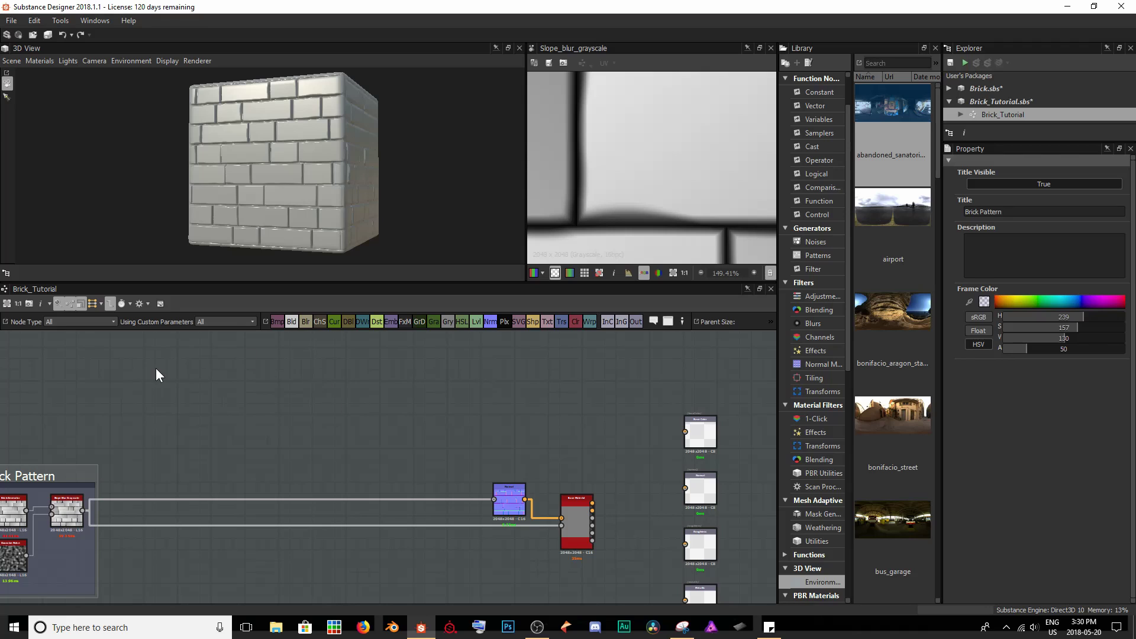
scroll(142, 395, "up", 3)
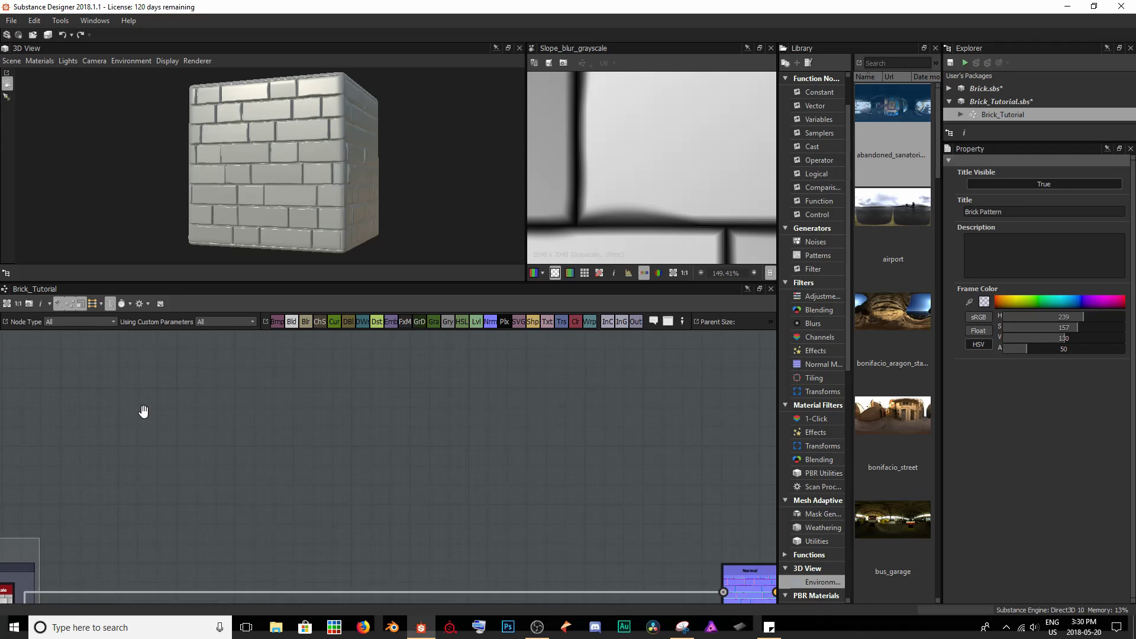
key("space")
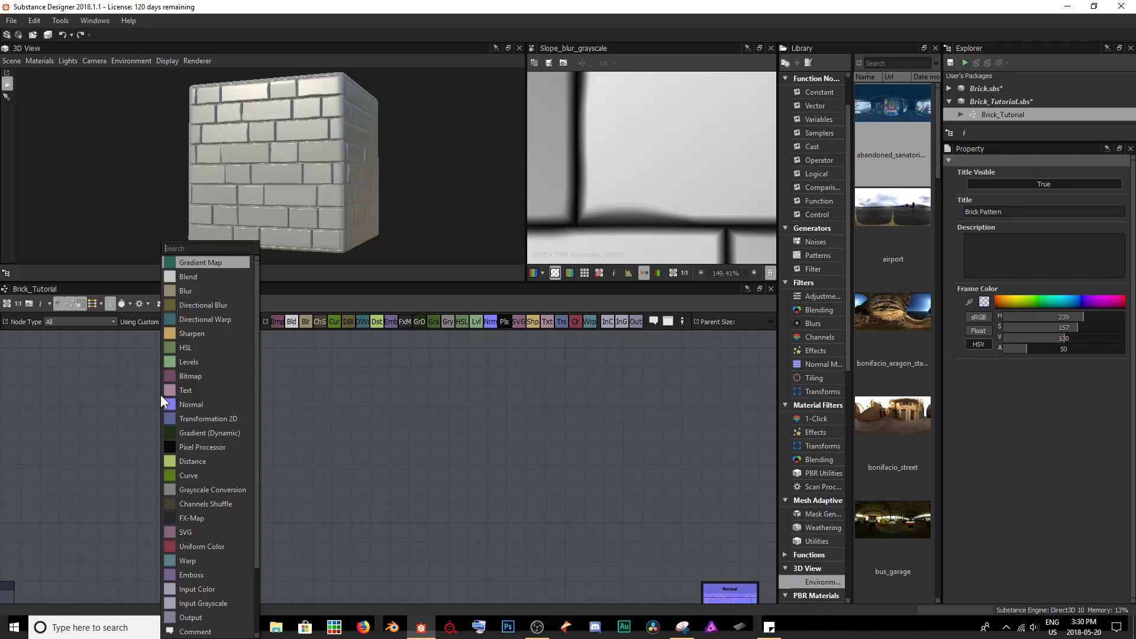
key("Escape")
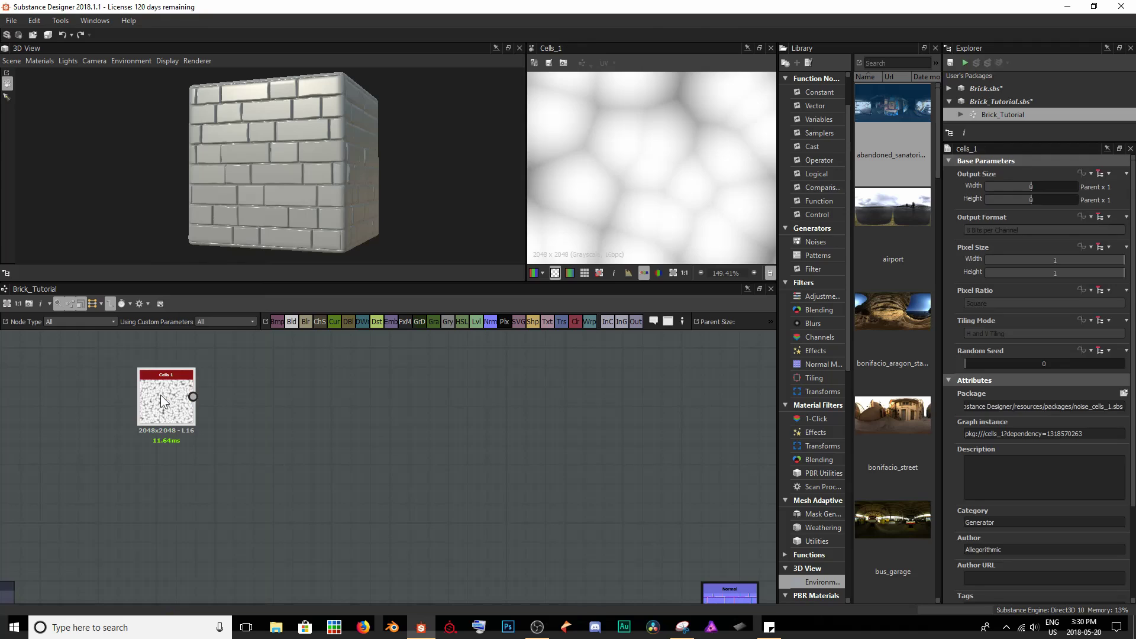
scroll(609, 187, "down", 3)
scroll(610, 188, "down", 6)
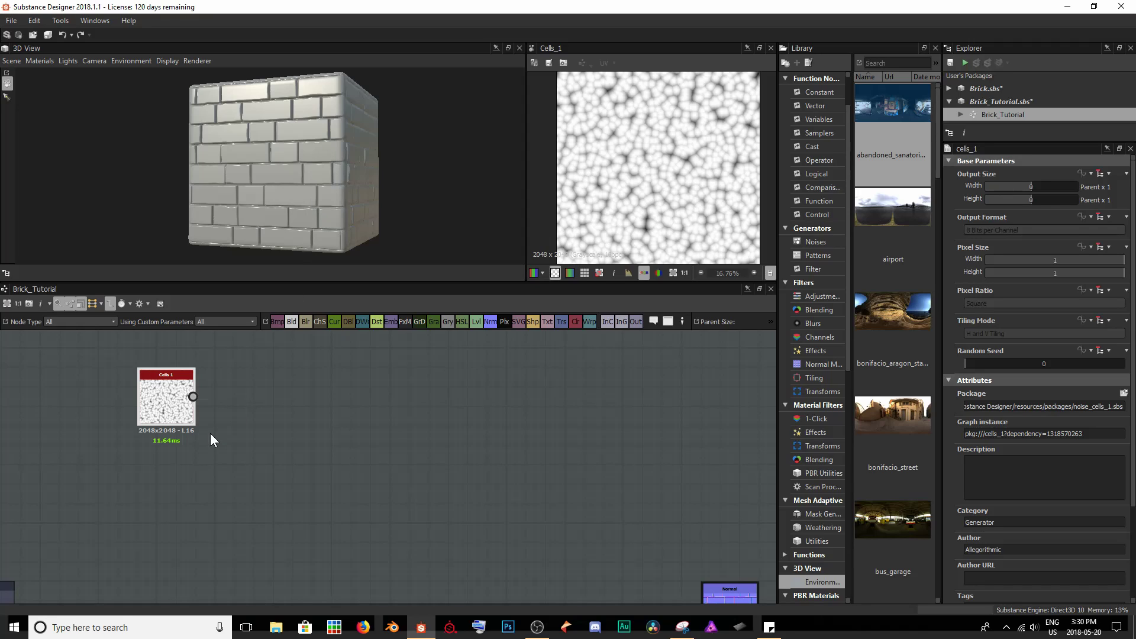
Step: Add a Directional Warp node fed by the Cells 1 node
key("space")
type("dir")
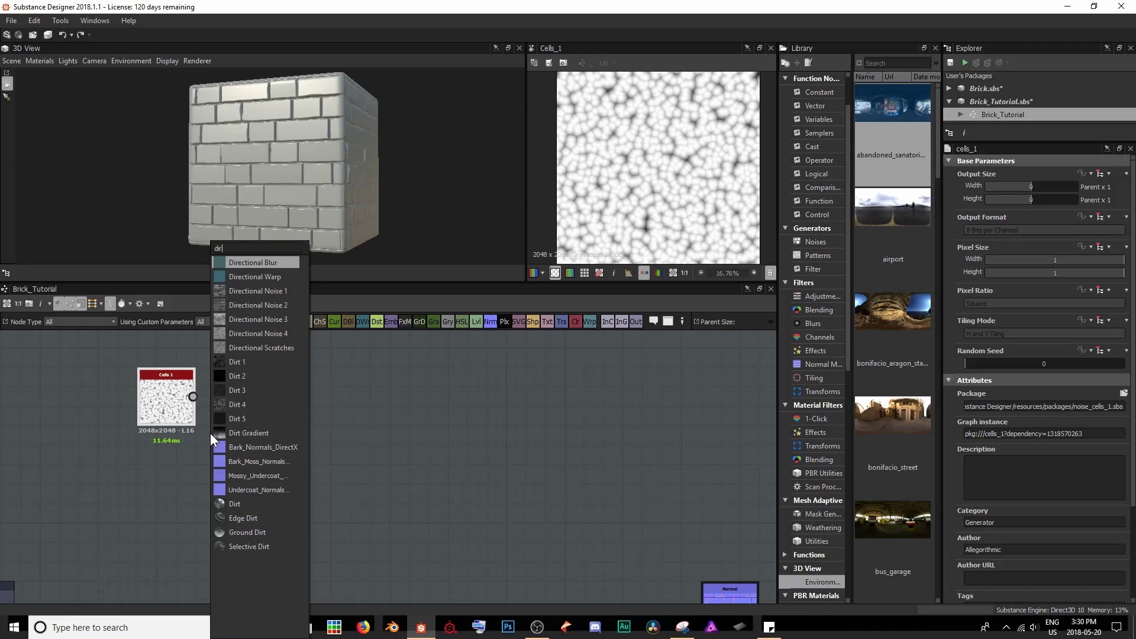
key("Down")
key("Return")
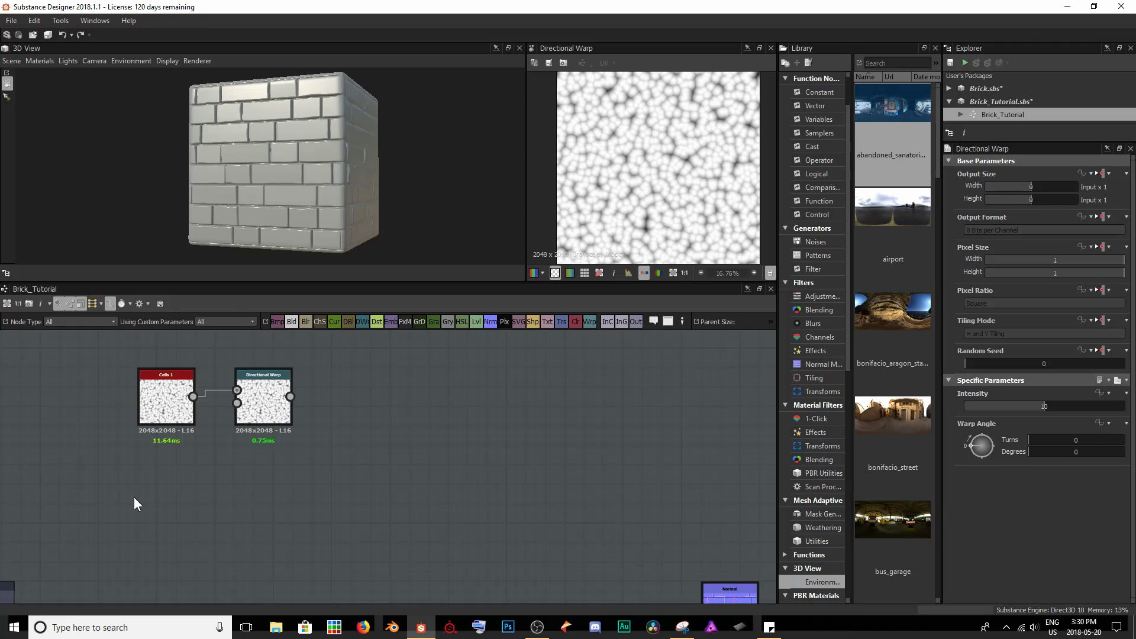
Step: Add a Clouds 2 node below Cells 1, connect it to the Directional Warp's second input and inspect the warped cells
key("space")
type("clouds")
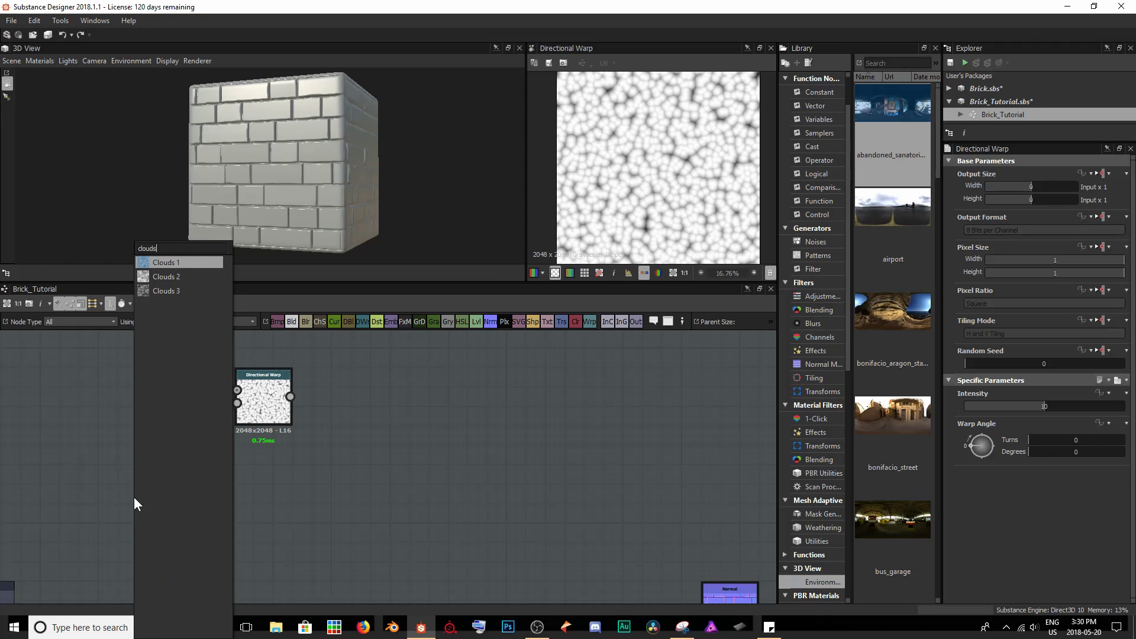
key("Down")
key("Return")
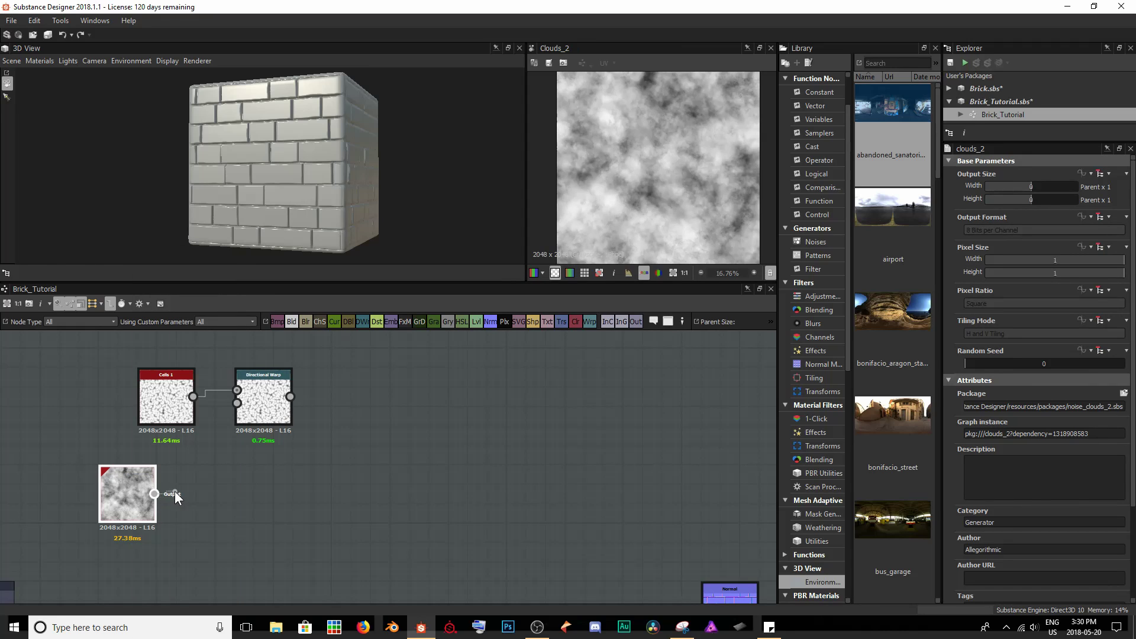
left_click_drag(138, 501, 237, 404)
double_click(258, 397)
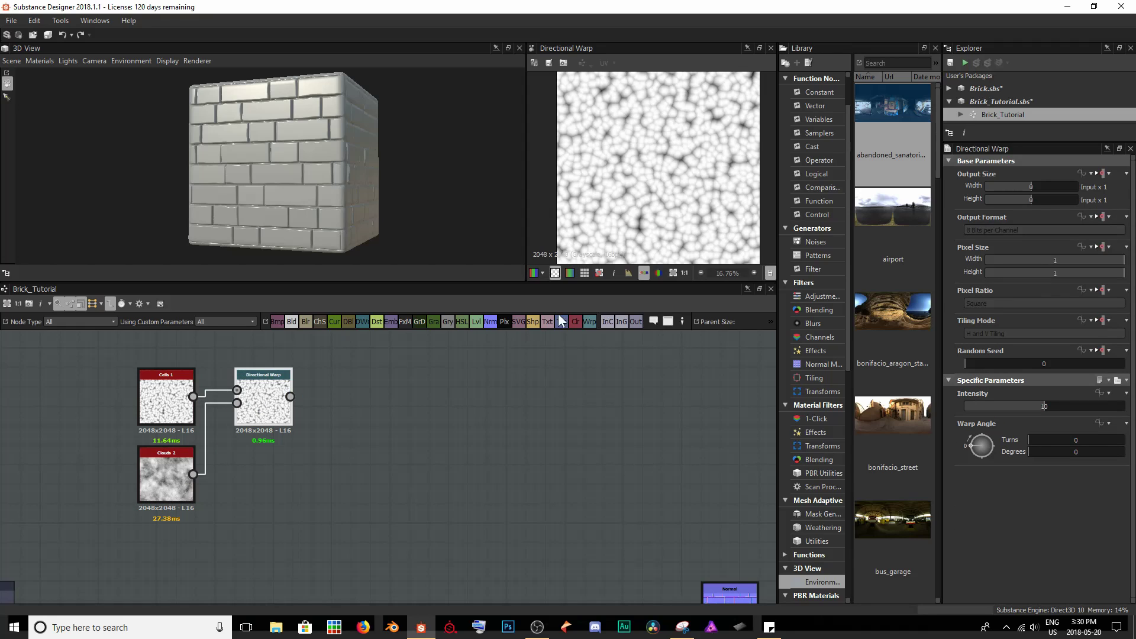
scroll(650, 191, "up", 5)
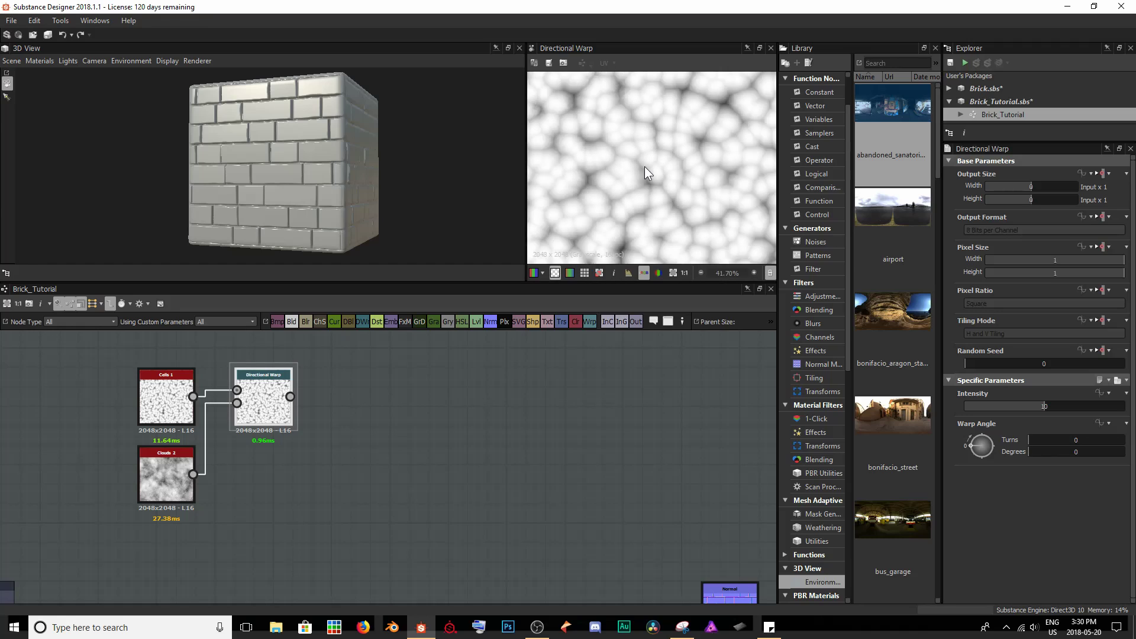
scroll(649, 173, "down", 1)
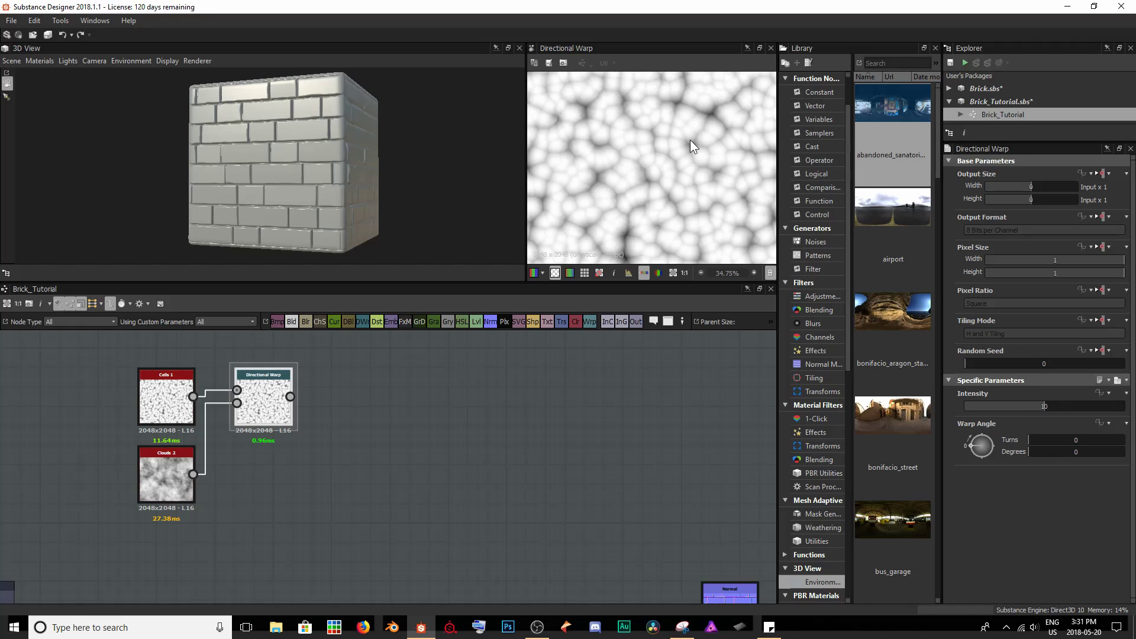
Step: Set the Cells 1 node's Scale to 10 and check the full texture
double_click(147, 397)
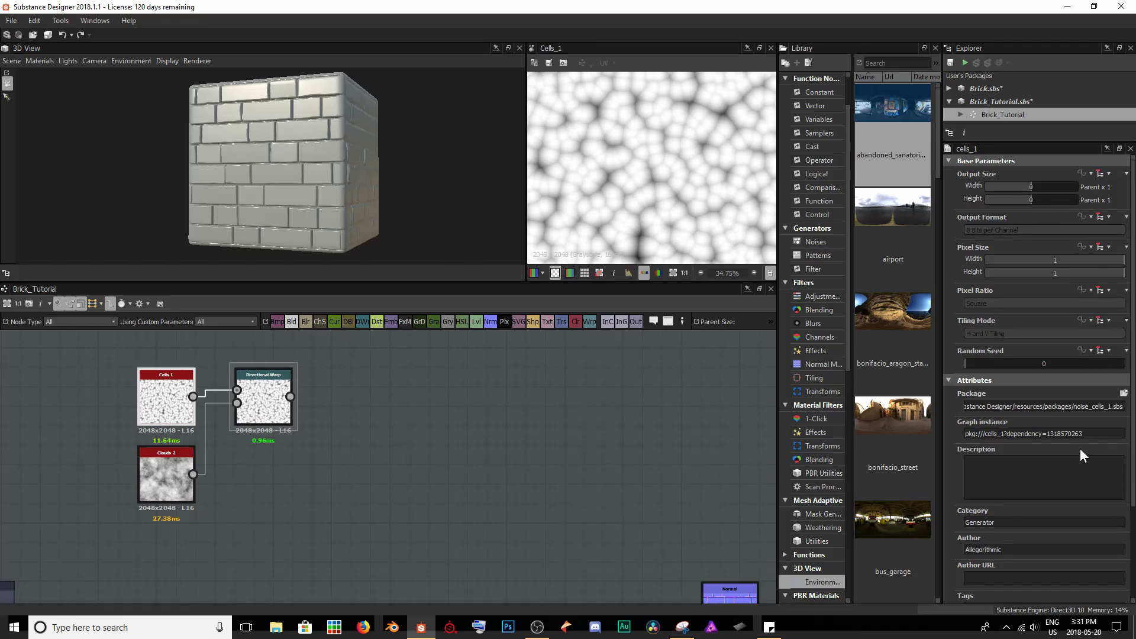
scroll(1067, 441, "down", 3)
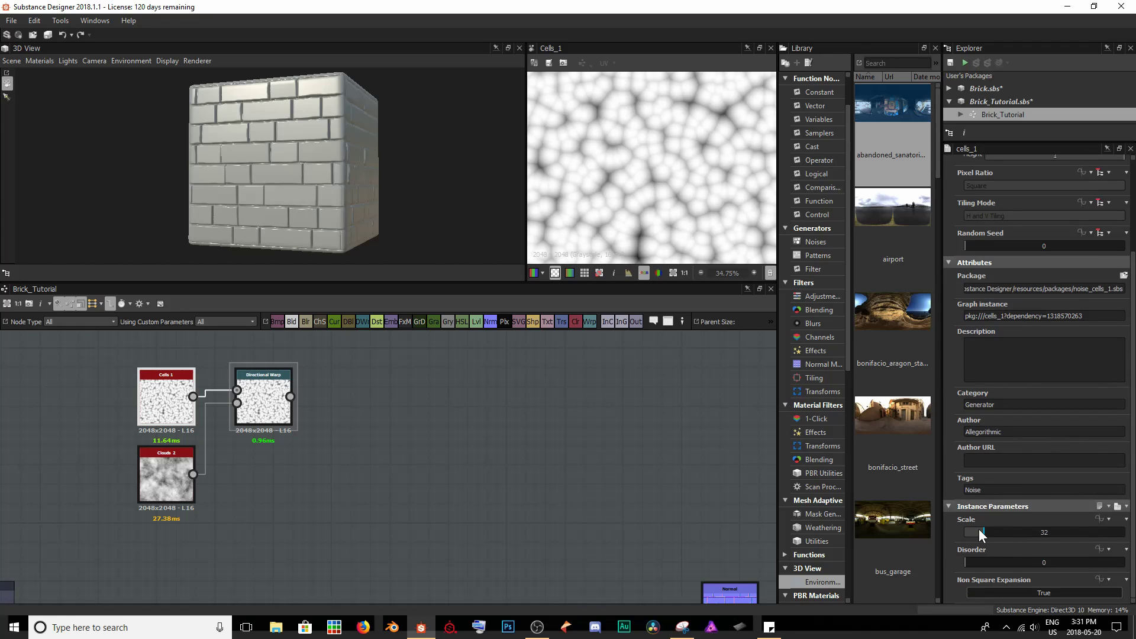
left_click_drag(980, 529, 970, 530)
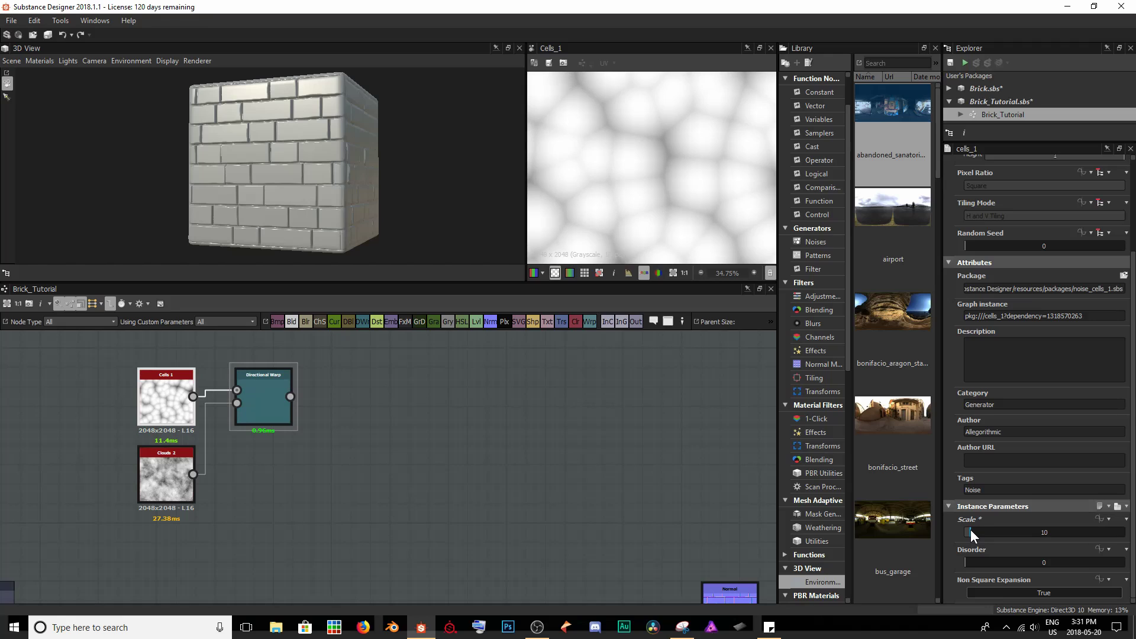
scroll(683, 177, "down", 5)
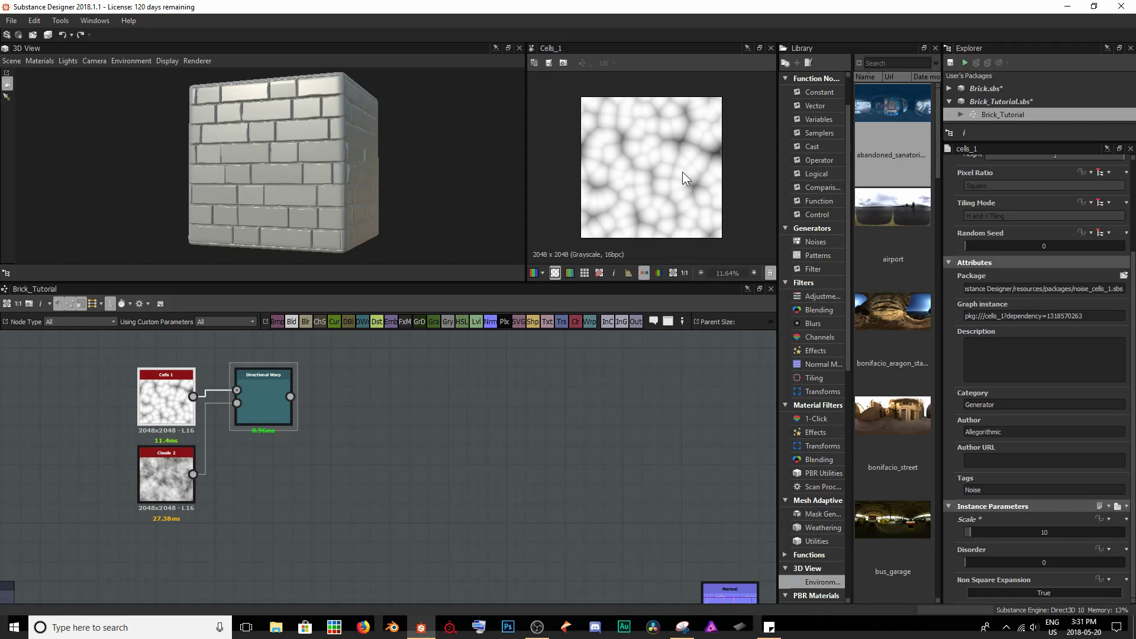
Step: Try an Intensity of 500 on the Directional Warp and experiment with its Warp Angle
double_click(278, 396)
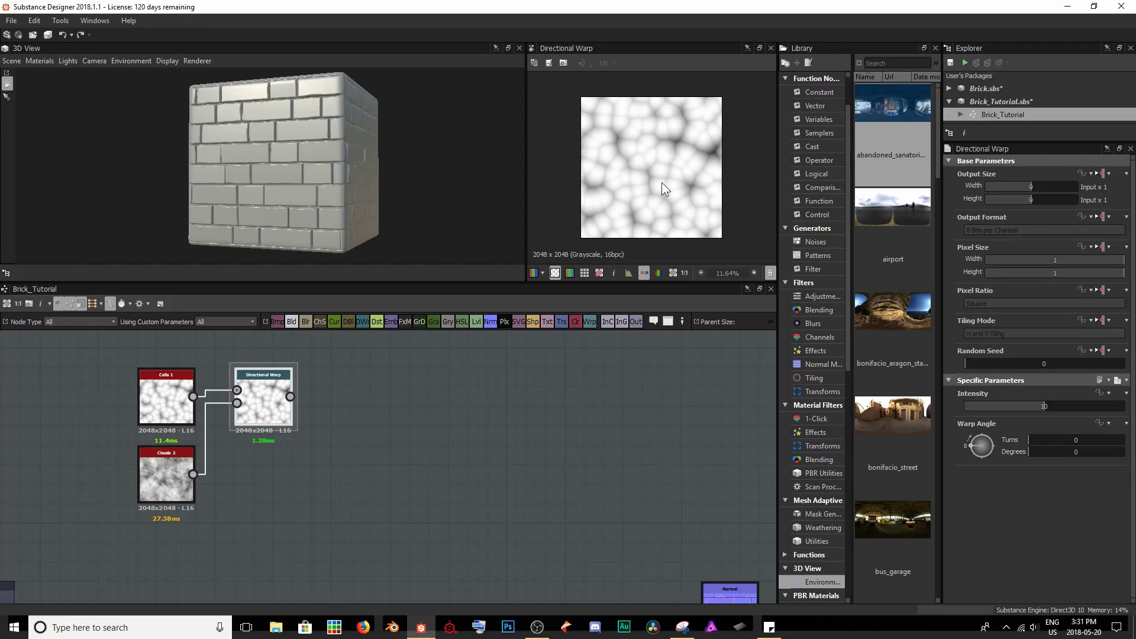
scroll(662, 177, "up", 2)
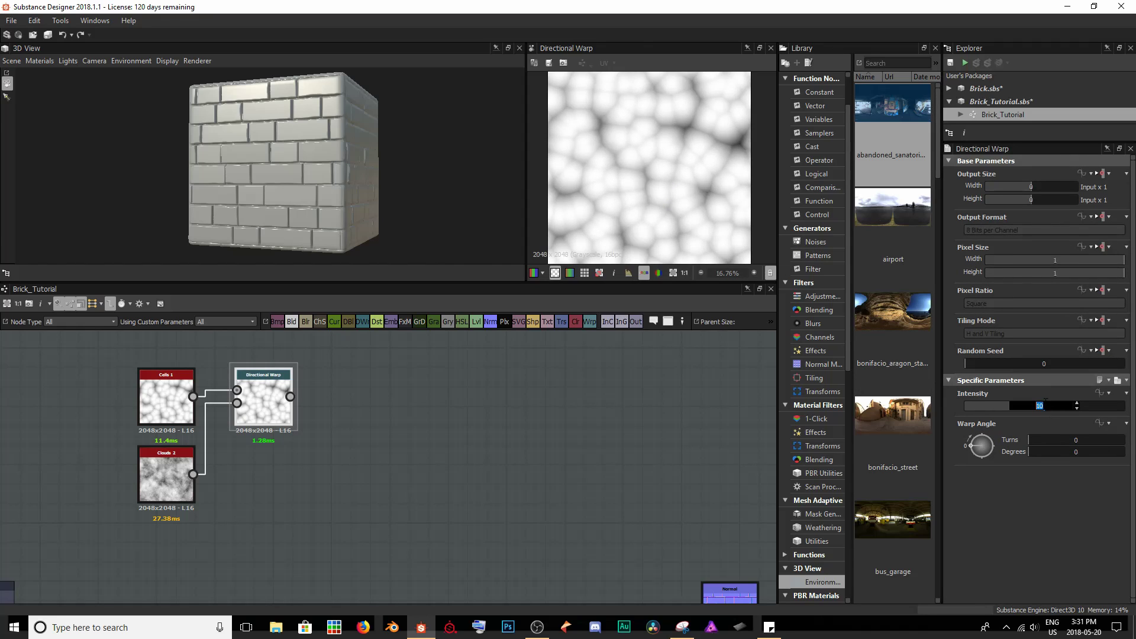
type("500")
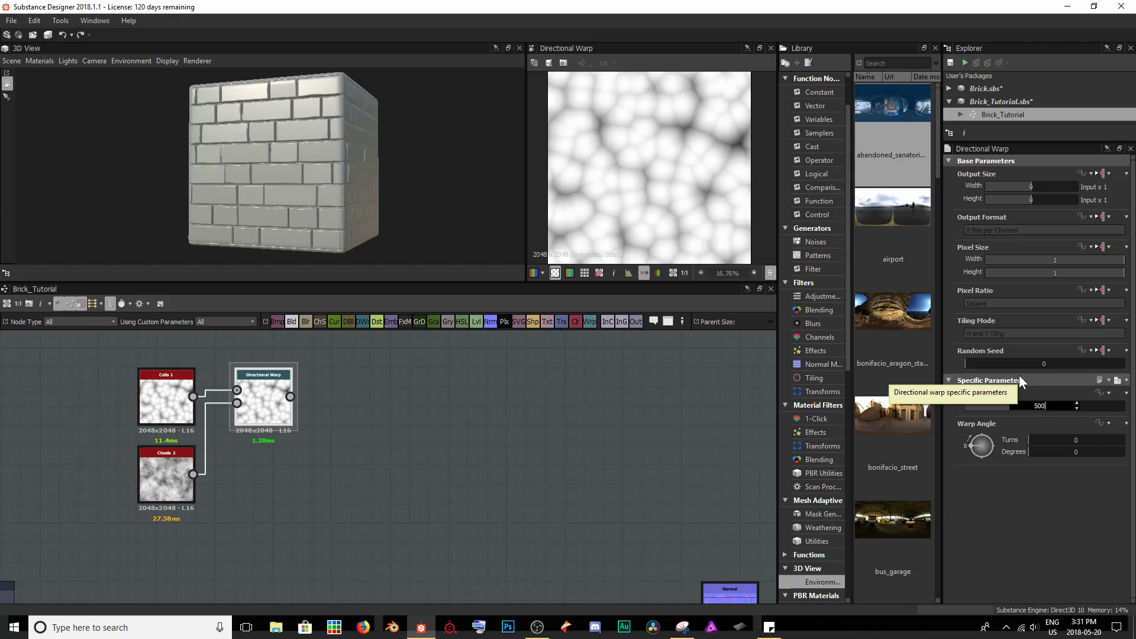
key("Return")
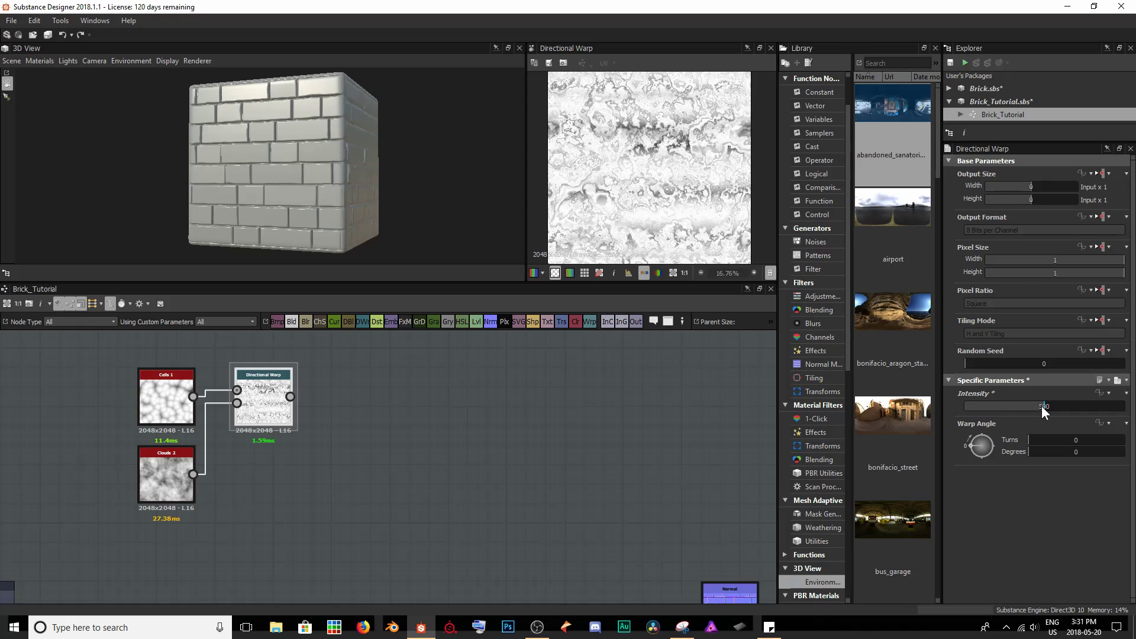
left_click_drag(1035, 453, 972, 439)
Step: Try a Scale of 2 on the Clouds 2 node that drives the warp
left_click(178, 482)
double_click(177, 478)
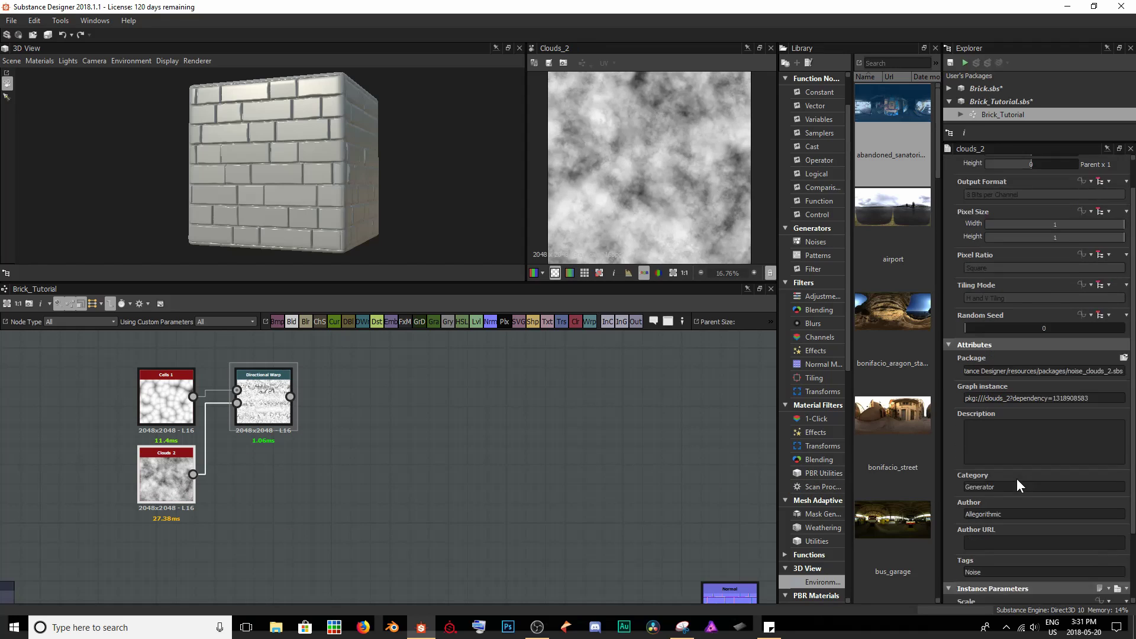
scroll(1017, 479, "down", 2)
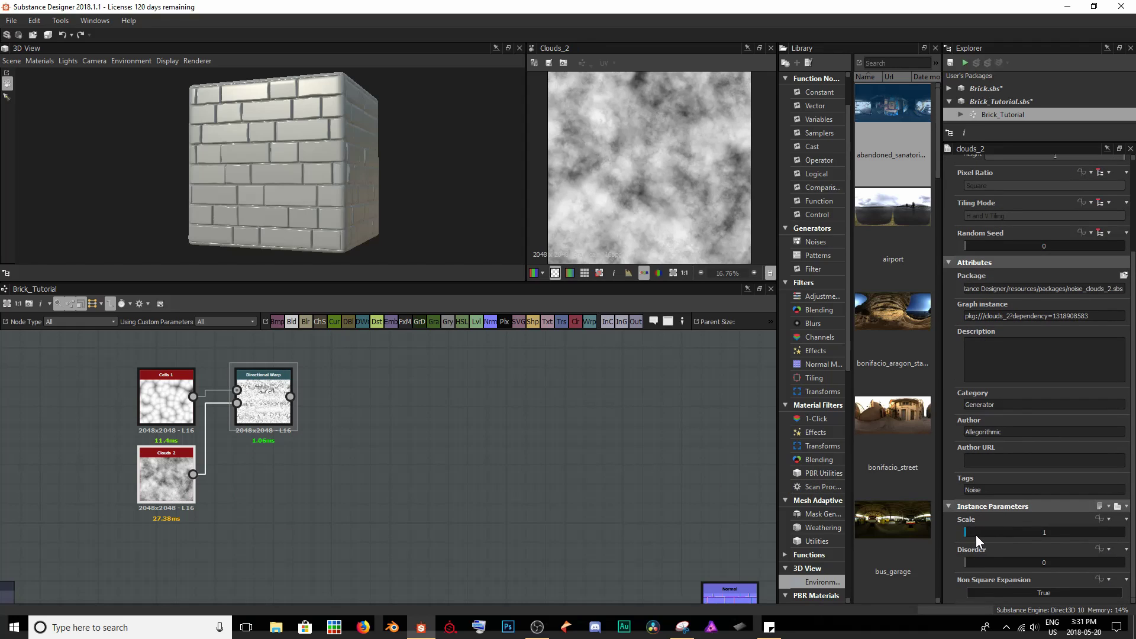
mouse_move(976, 535)
left_mouse_down()
mouse_move(1036, 527)
mouse_move(982, 530)
left_mouse_up()
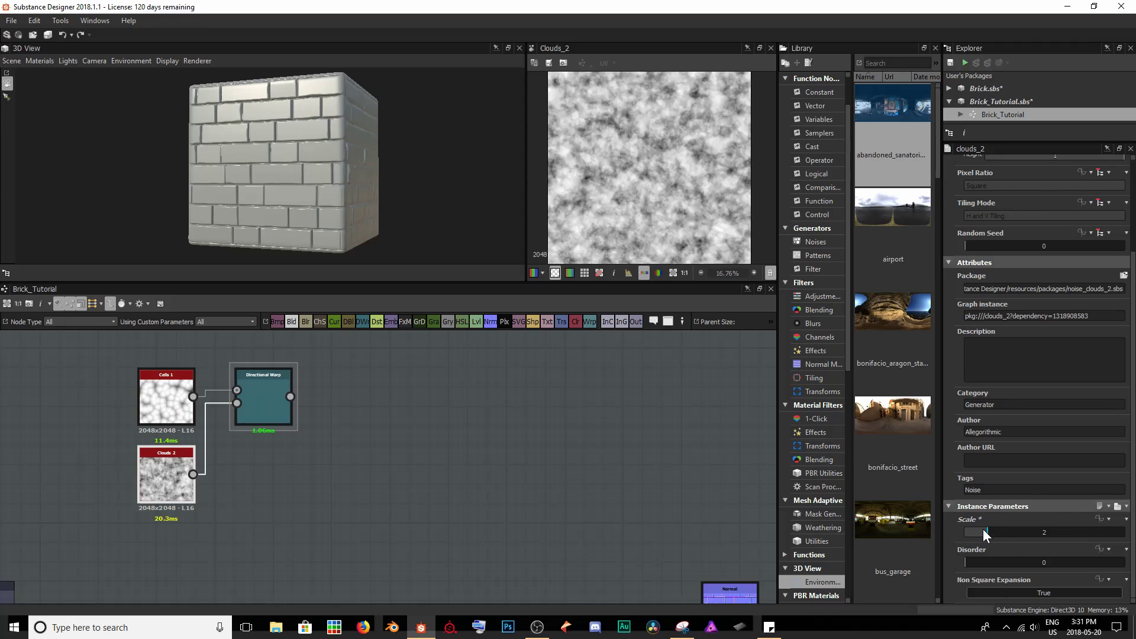
Step: Set the Directional Warp's Intensity to 65 and inspect the distorted cells up close and as a whole
double_click(265, 400)
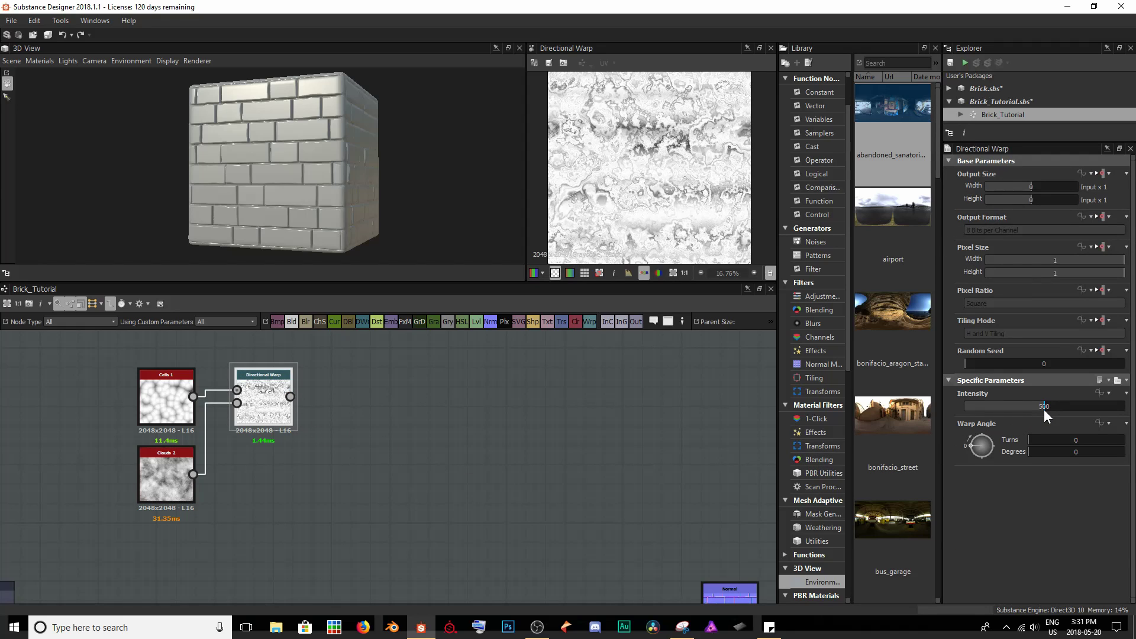
left_click_drag(1044, 409, 975, 418)
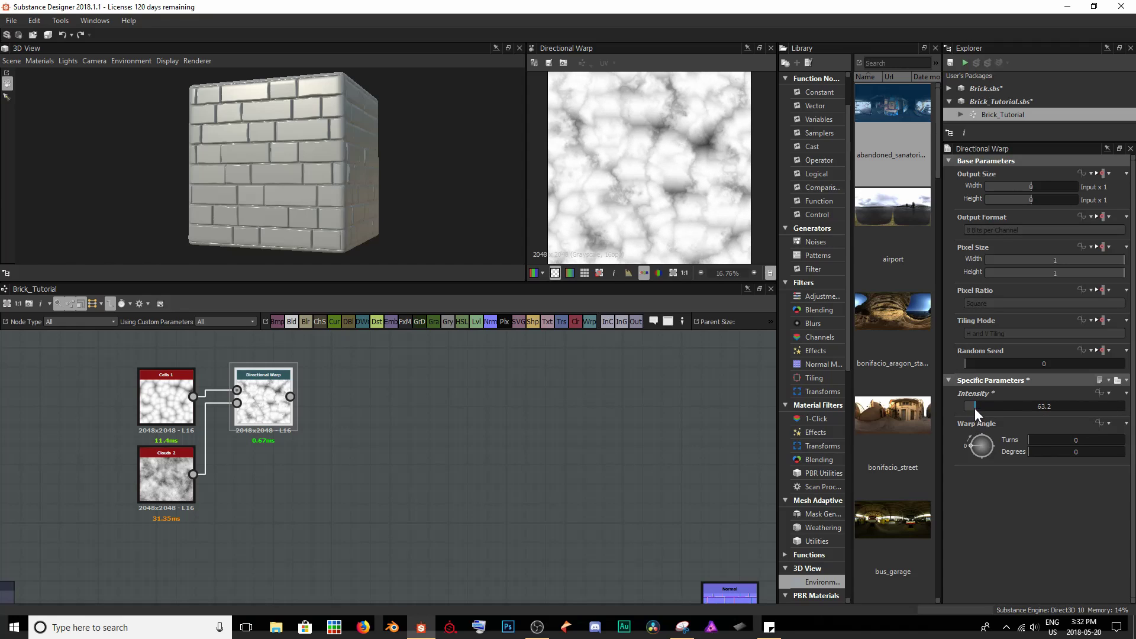
double_click(1000, 403)
type("65")
key("Return")
scroll(644, 170, "up", 5)
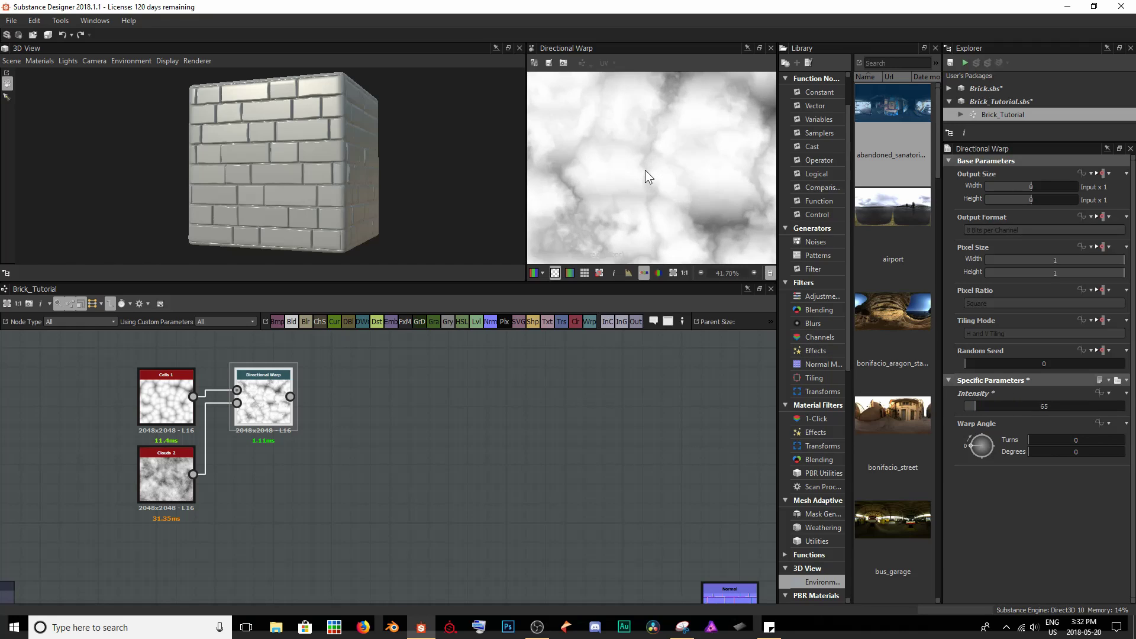
scroll(711, 210, "down", 2)
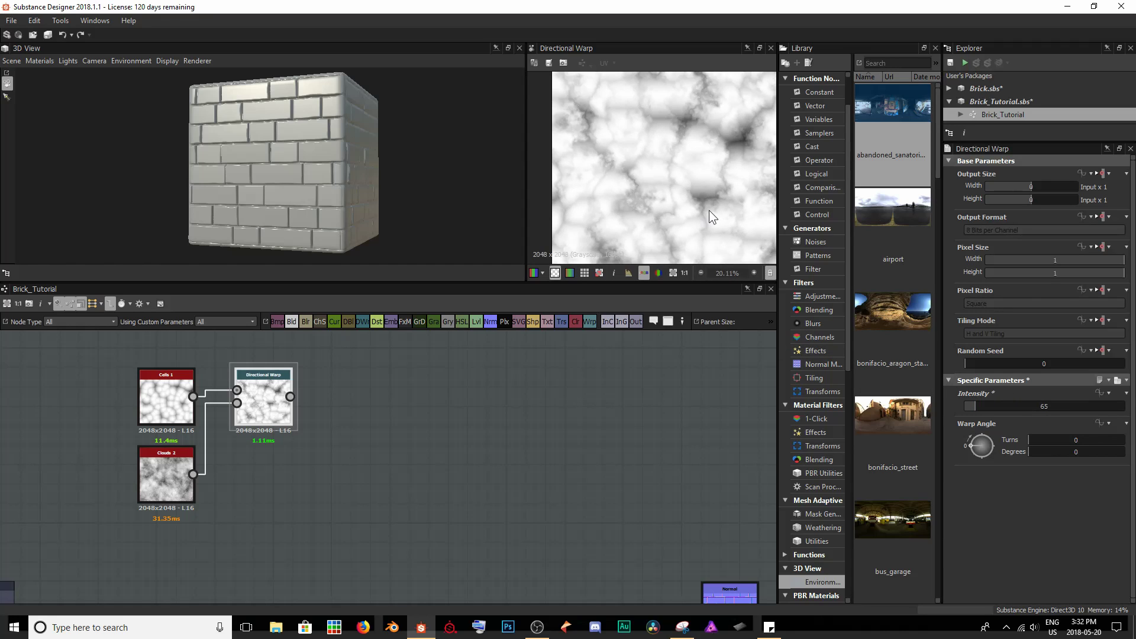
scroll(710, 211, "down", 4)
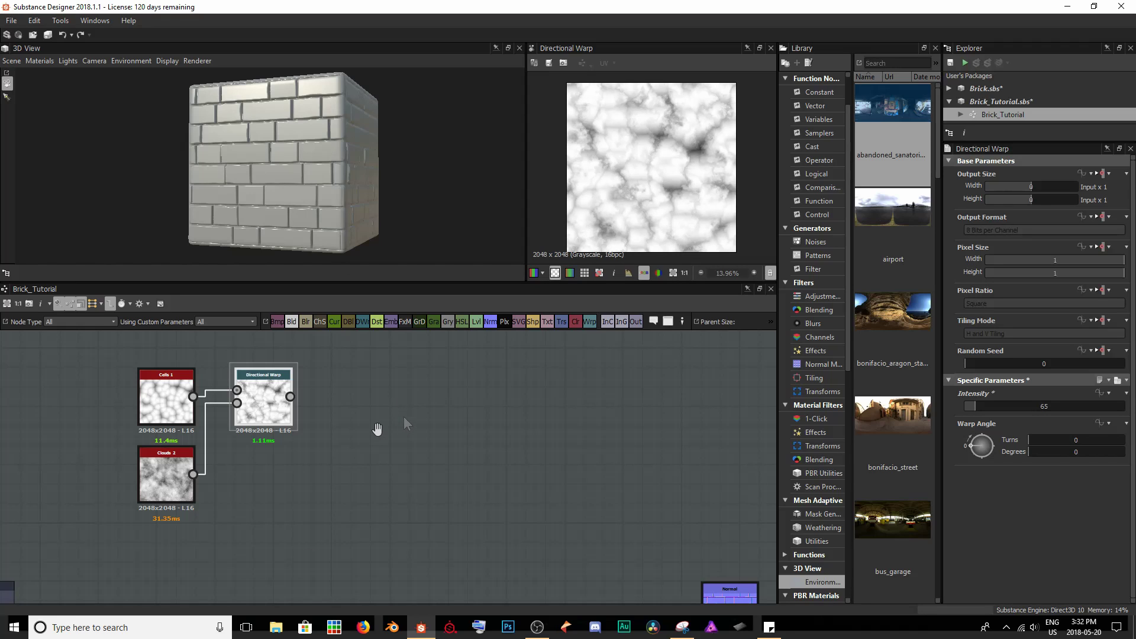
Step: Insert a Blend node after the Slope Blur Grayscale, feeding the Normal and Base Material nodes
middle_click_drag(374, 427, 293, 391)
scroll(278, 406, "down", 3)
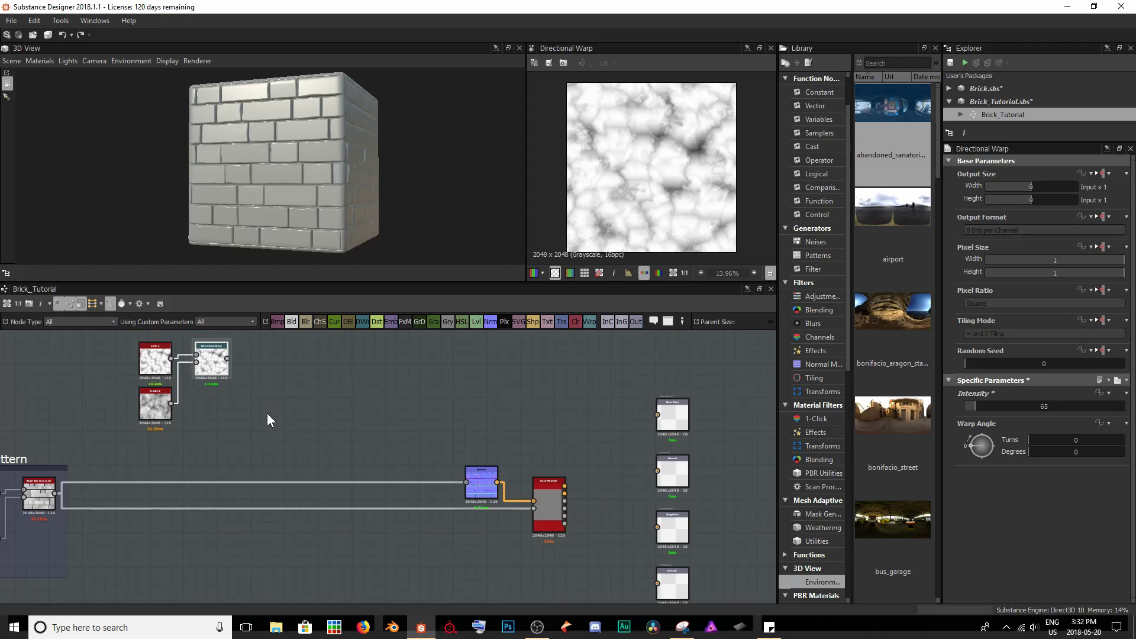
left_click(50, 499)
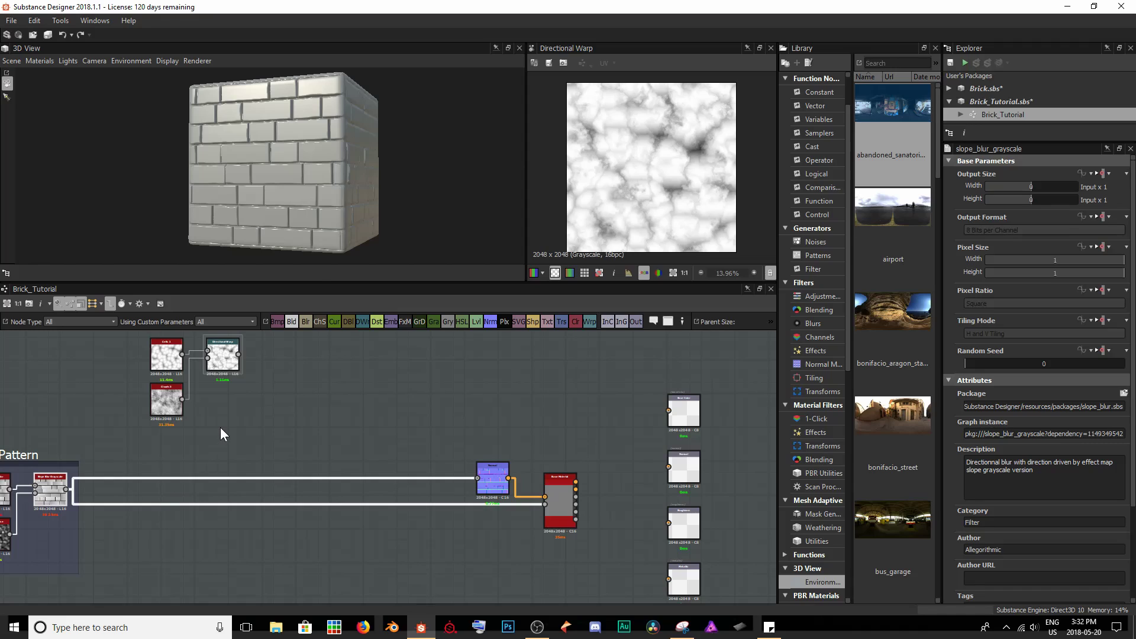
key("space")
type("bl")
key("Return")
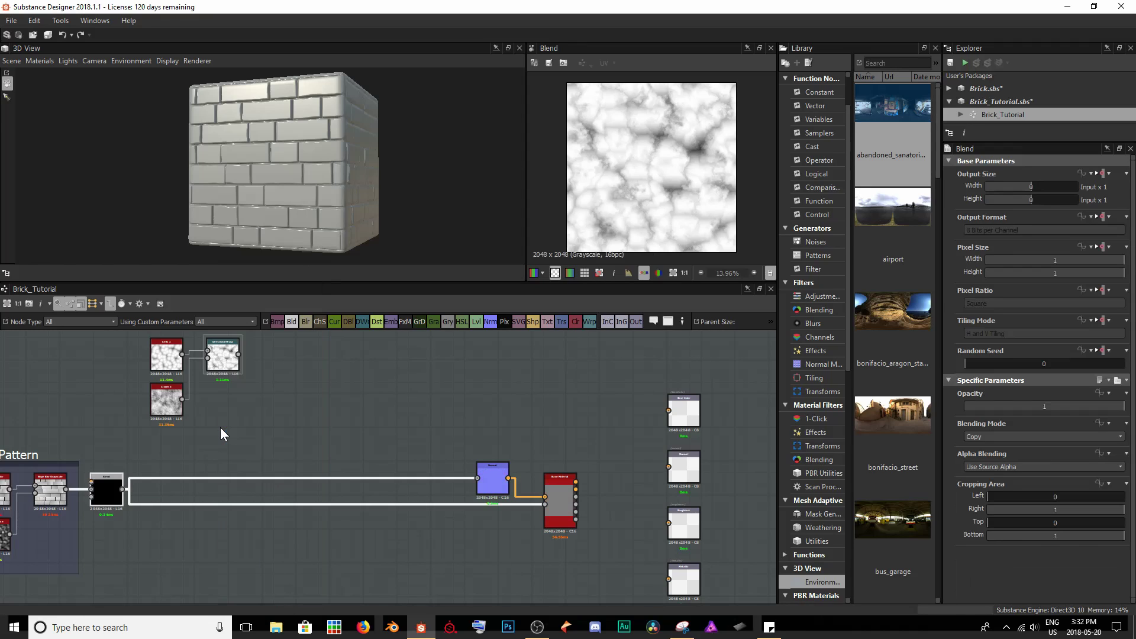
Step: Space the Blend node out from the brick pattern group, feed the Directional Warp into its foreground, and inspect the cube's surface
left_click_drag(123, 488, 313, 476)
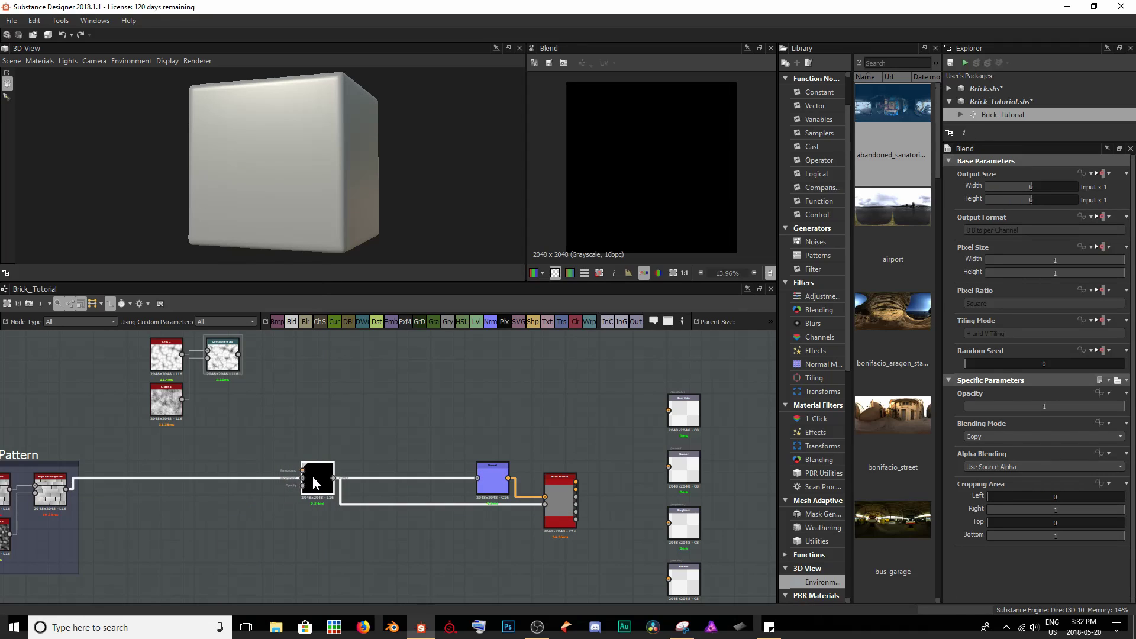
left_click_drag(239, 354, 309, 471)
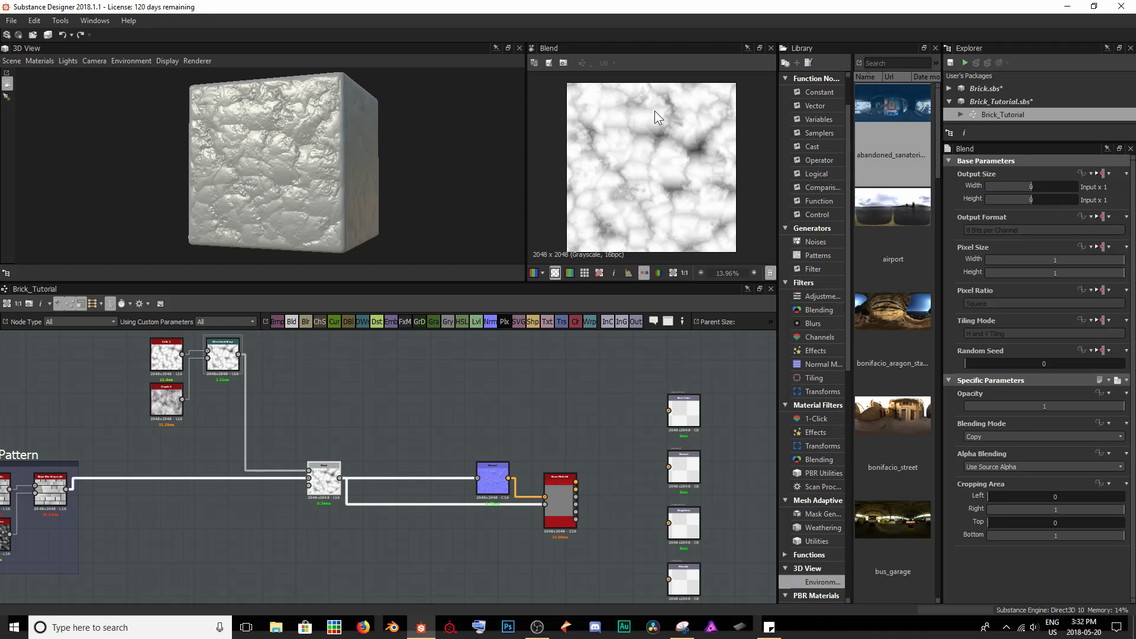
left_click_drag(252, 176, 275, 168)
scroll(297, 167, "up", 5)
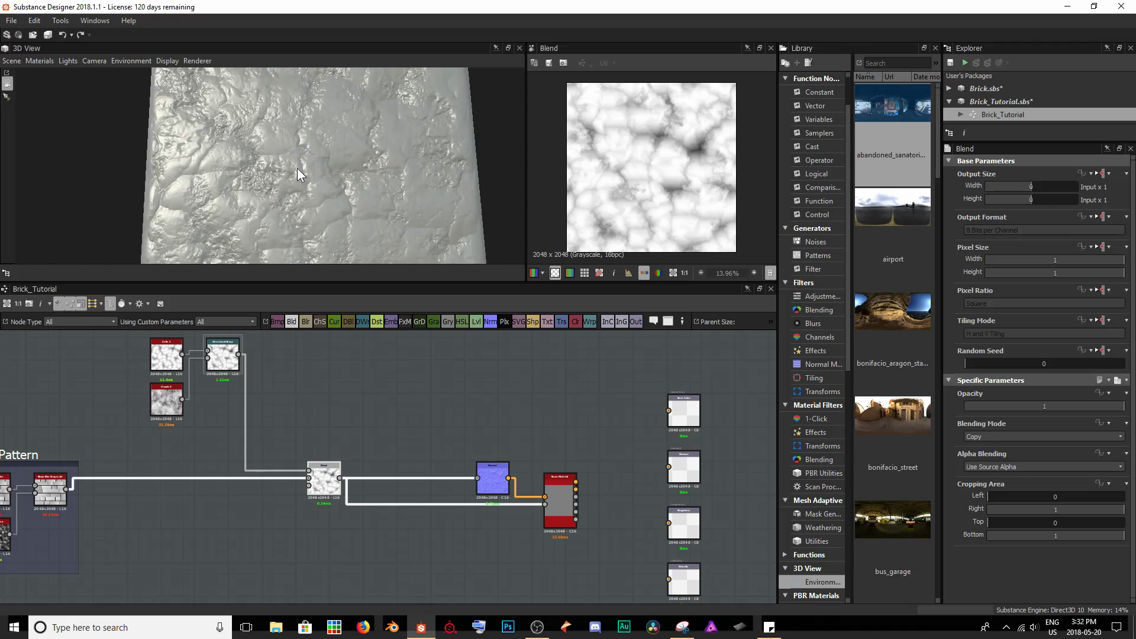
scroll(228, 373, "up", 3)
middle_click_drag(228, 373, 180, 418)
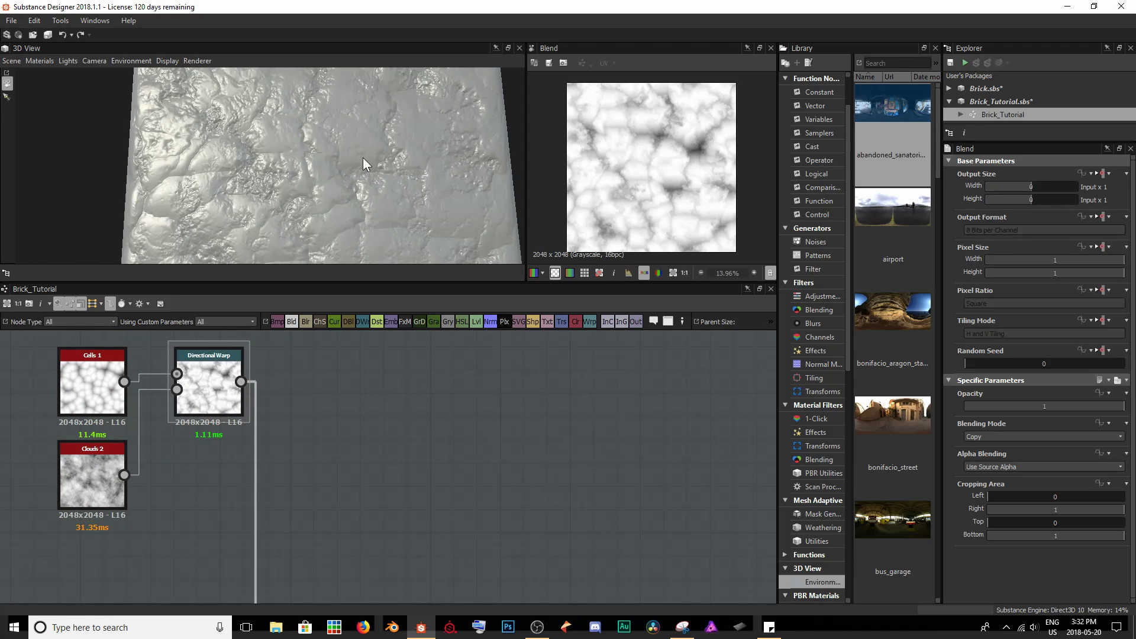
scroll(363, 158, "down", 3)
mouse_move(385, 146)
left_mouse_down()
mouse_move(363, 140)
mouse_move(369, 123)
mouse_move(402, 169)
mouse_move(249, 231)
mouse_move(373, 142)
left_mouse_up()
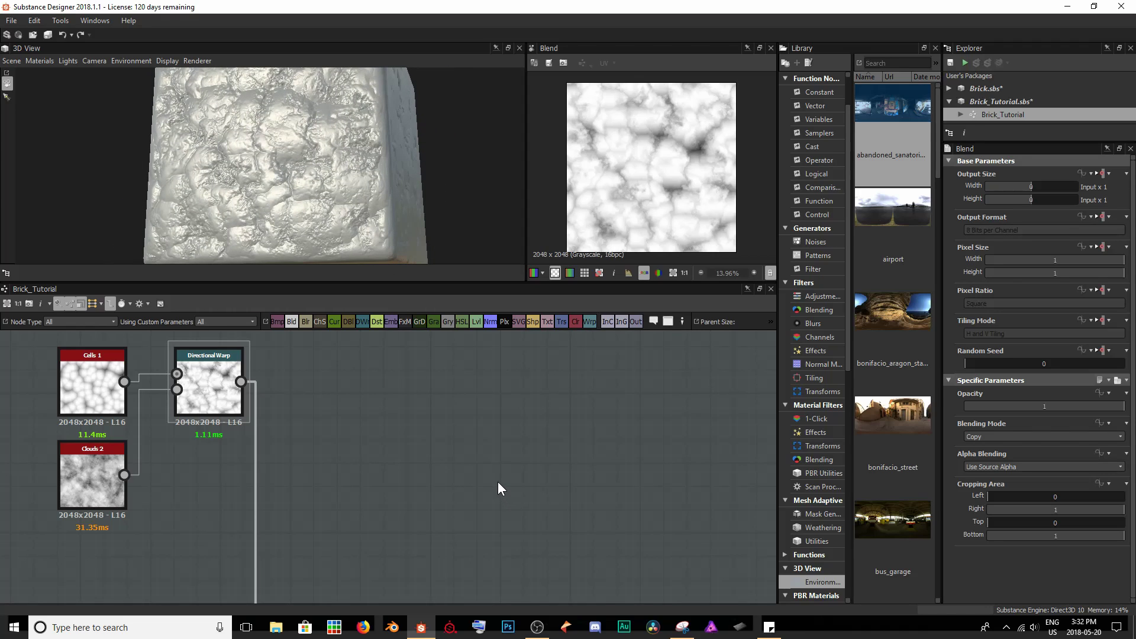
Step: Set the Blend node's Blending Mode to Divide and inspect the bricks on the cube
left_click(998, 438)
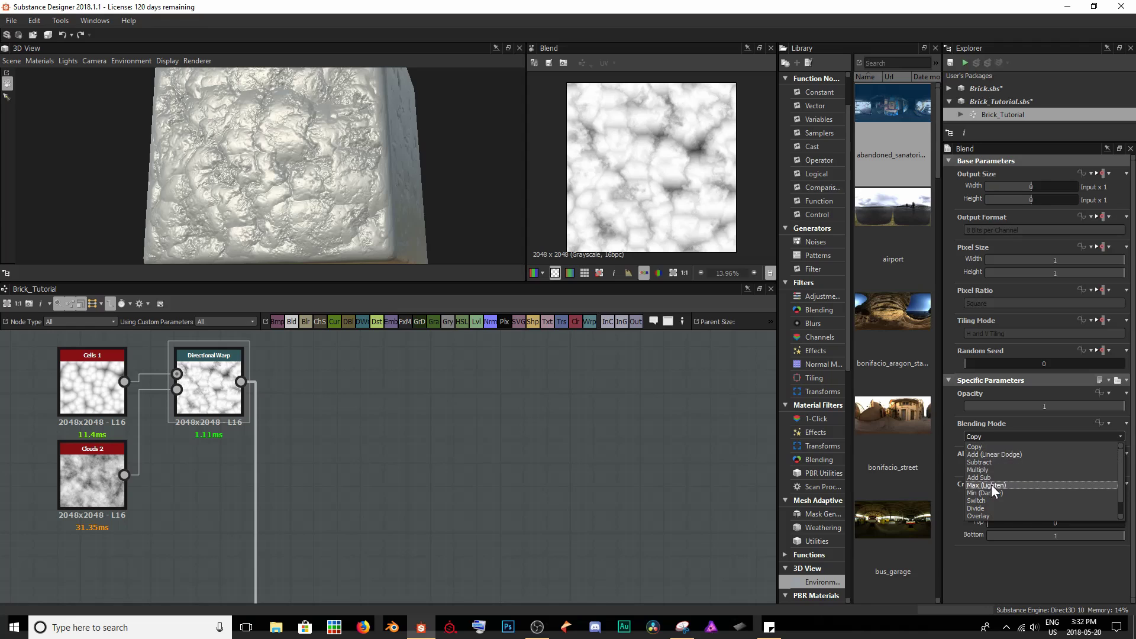
left_click(988, 508)
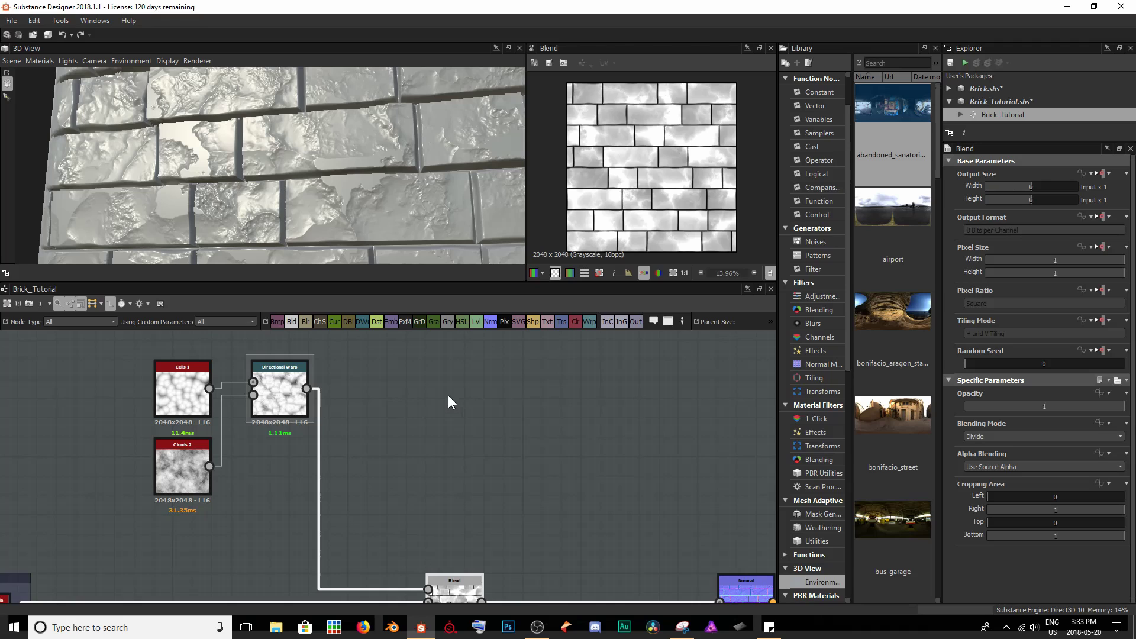
left_click_drag(411, 135, 273, 145)
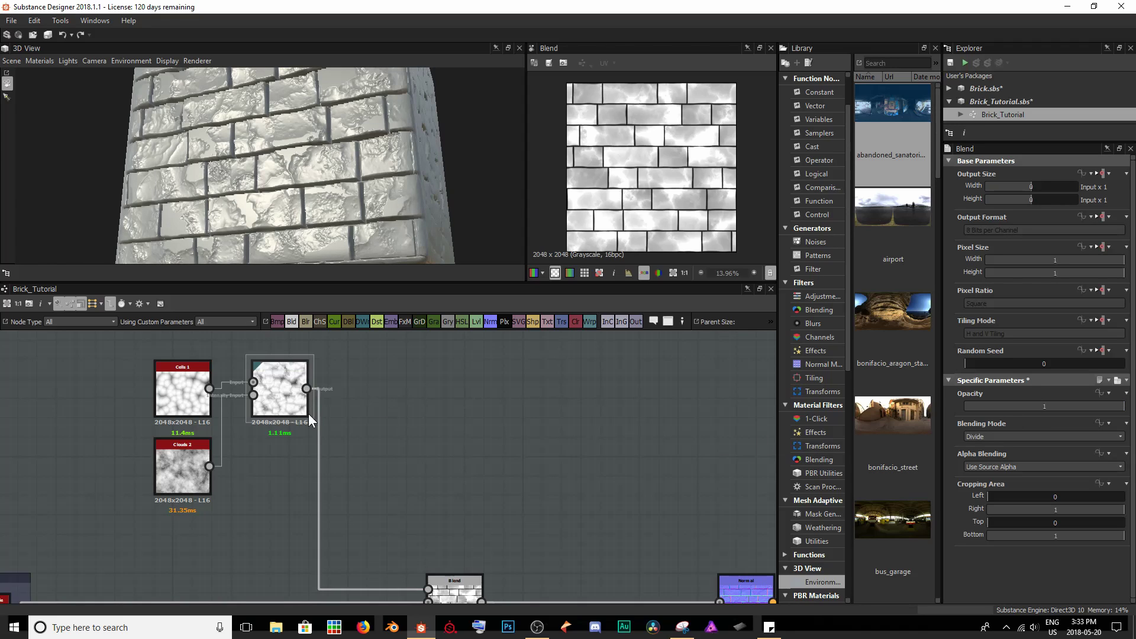
left_click_drag(300, 121, 278, 175)
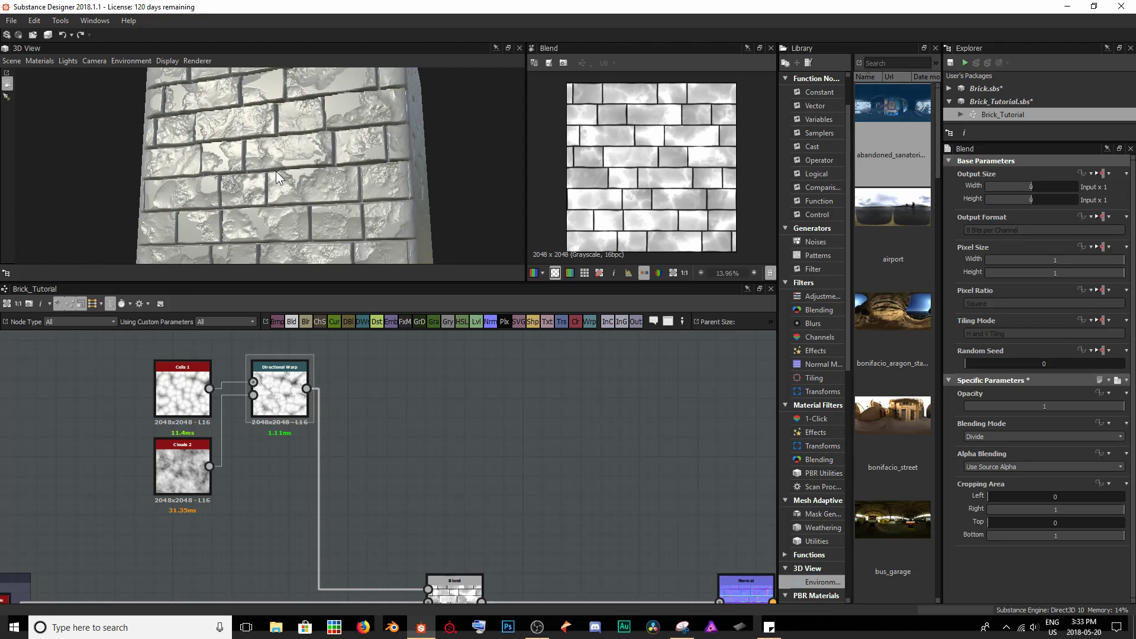
Step: Insert a Levels node between the Directional Warp and the Blend node
left_click(286, 408)
key("space")
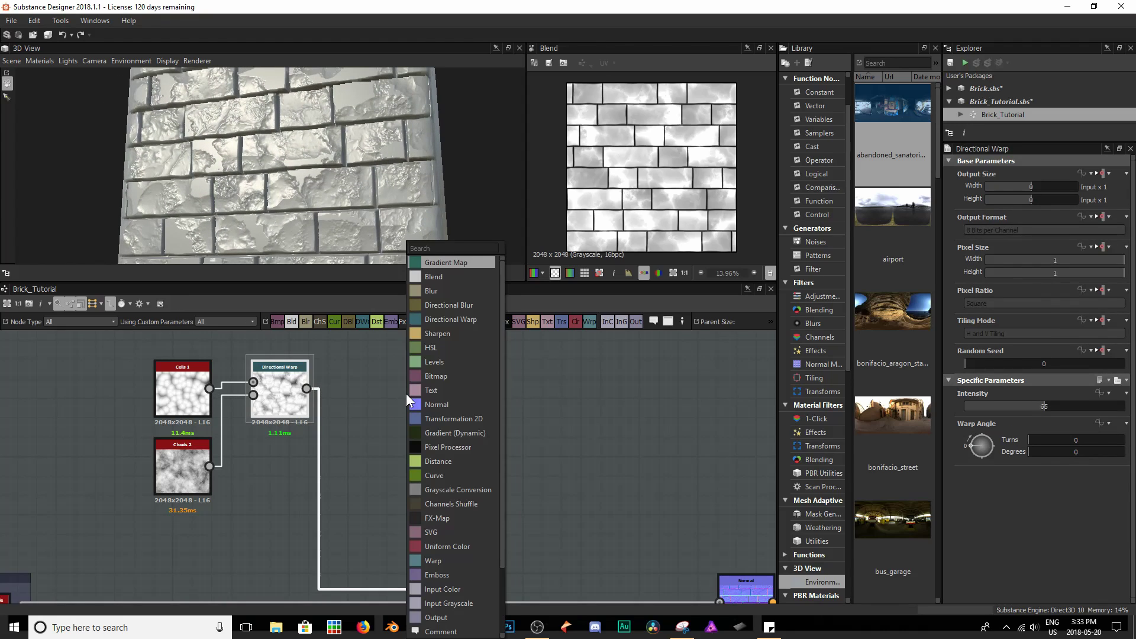
scroll(406, 393, "down", 3)
key("Escape")
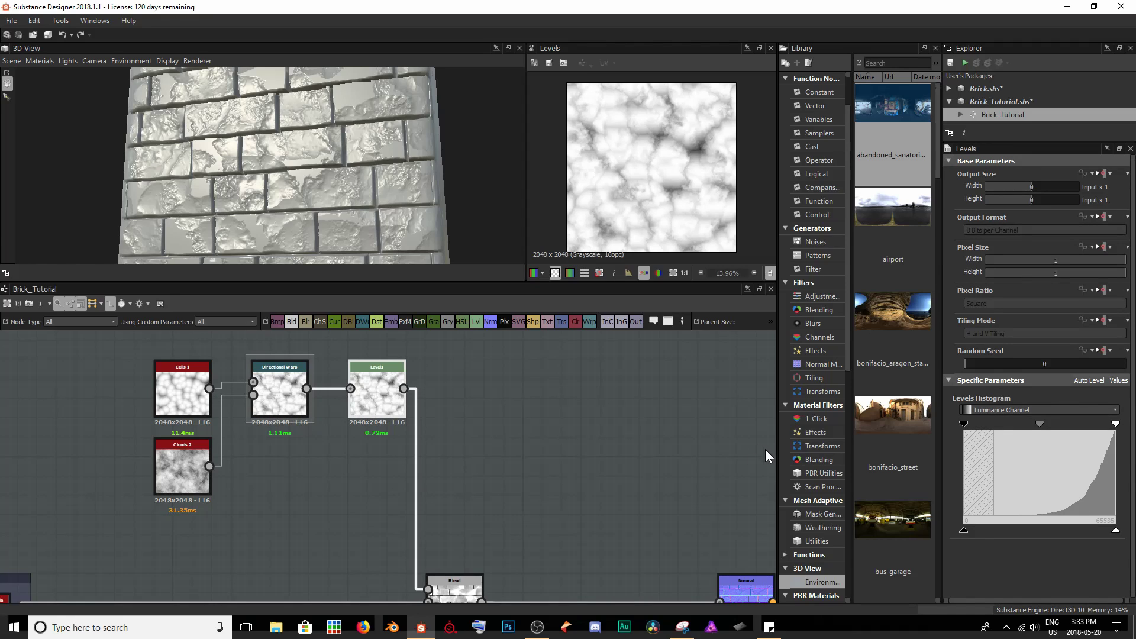
Step: Raise the Levels node's input black point and lower its output white point to limit the damage to scattered patches
left_click_drag(961, 423, 1008, 422)
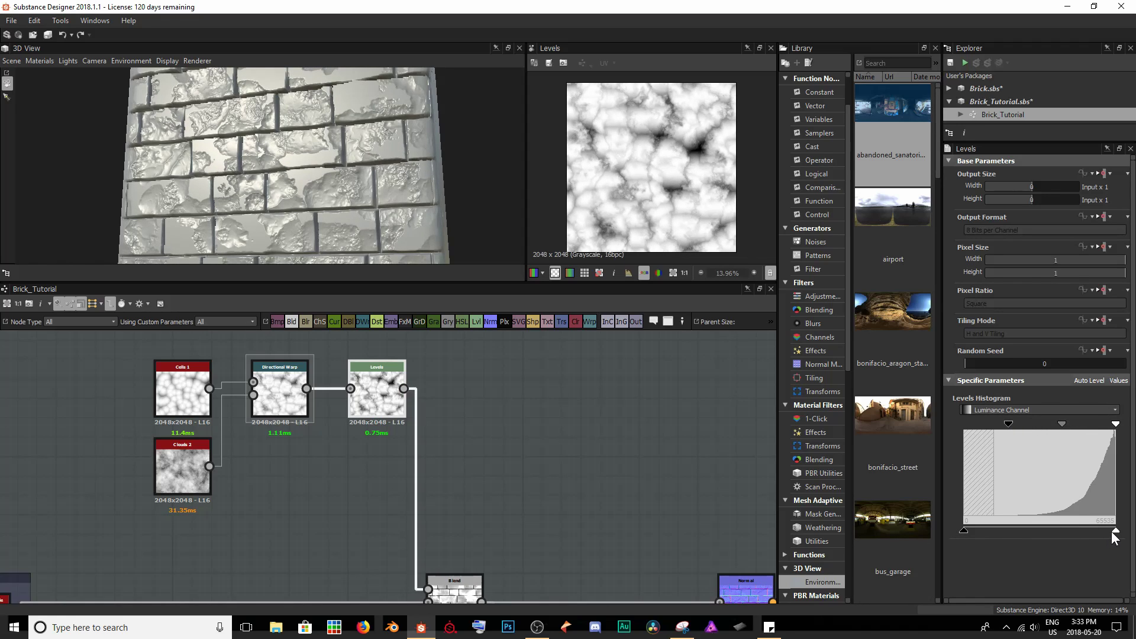
left_click_drag(1114, 532, 1073, 533)
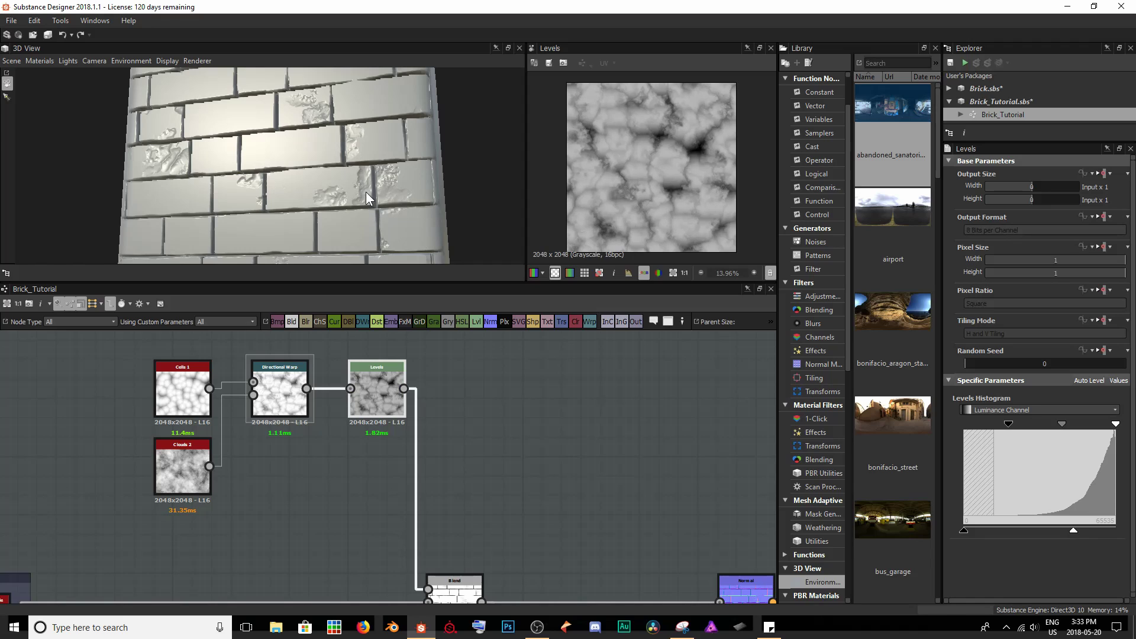
left_click_drag(366, 191, 340, 113)
scroll(302, 187, "up", 5)
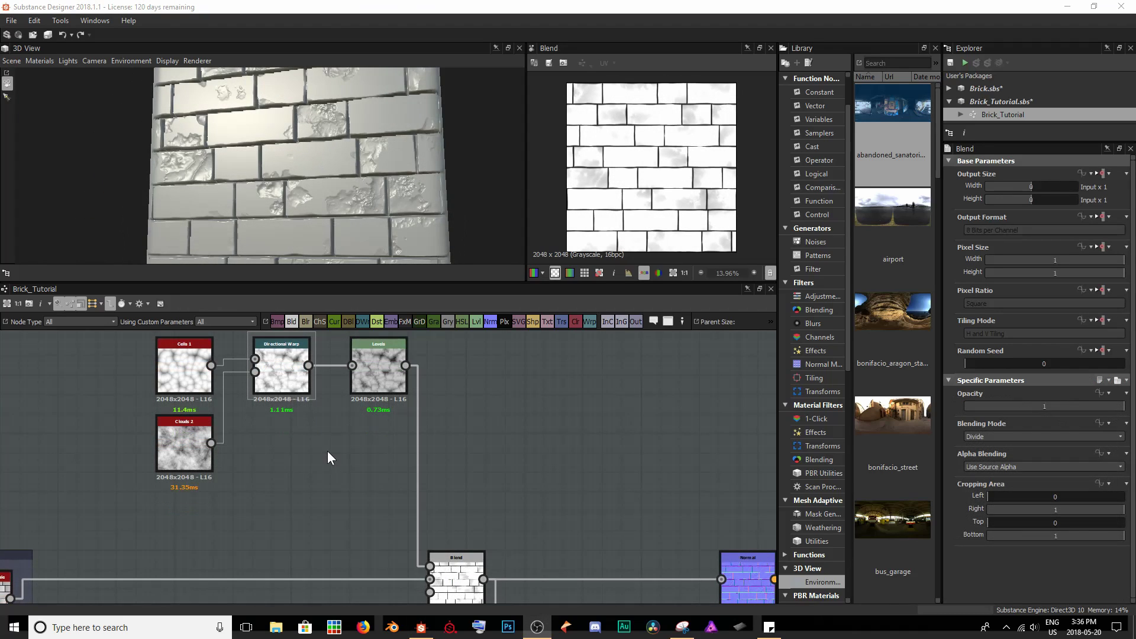
Step: Frame the Cells 1, Clouds 2, Directional Warp and Levels nodes and title the frame Brick Deterioration
middle_click_drag(328, 450, 335, 494)
left_click_drag(169, 387, 477, 525)
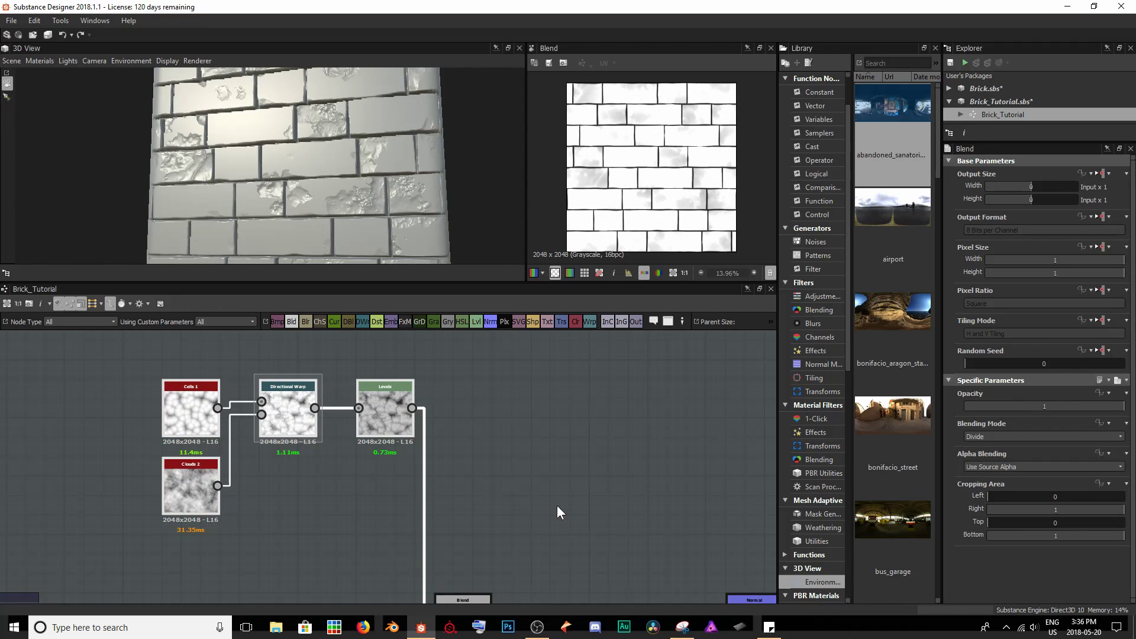
left_click(668, 321)
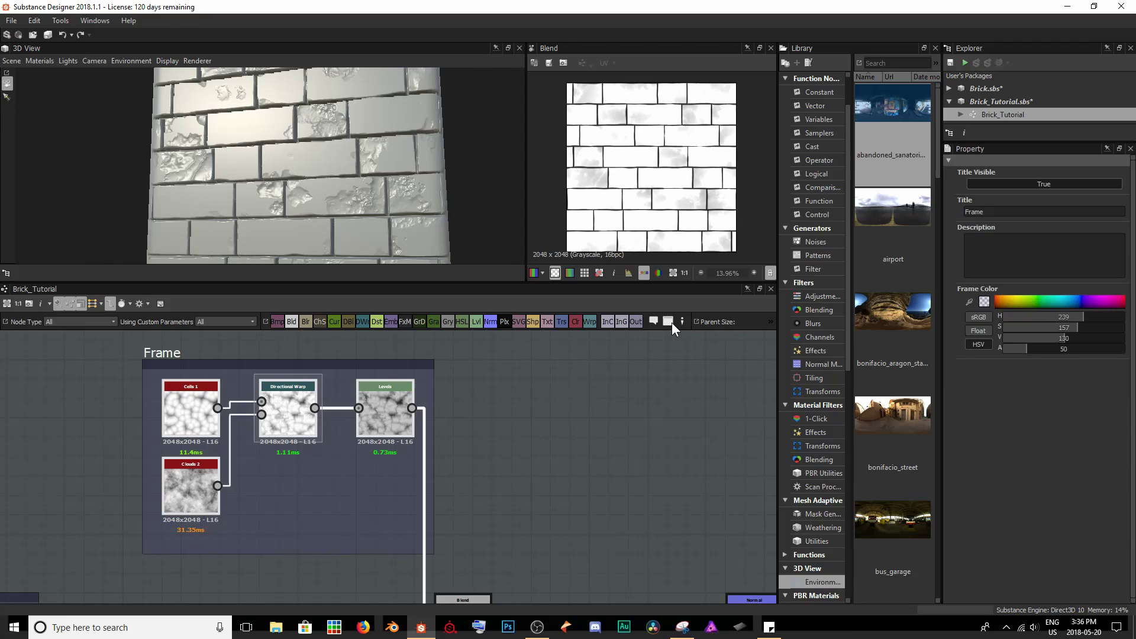
double_click(990, 212)
type("Brick Deterioration")
key("Return")
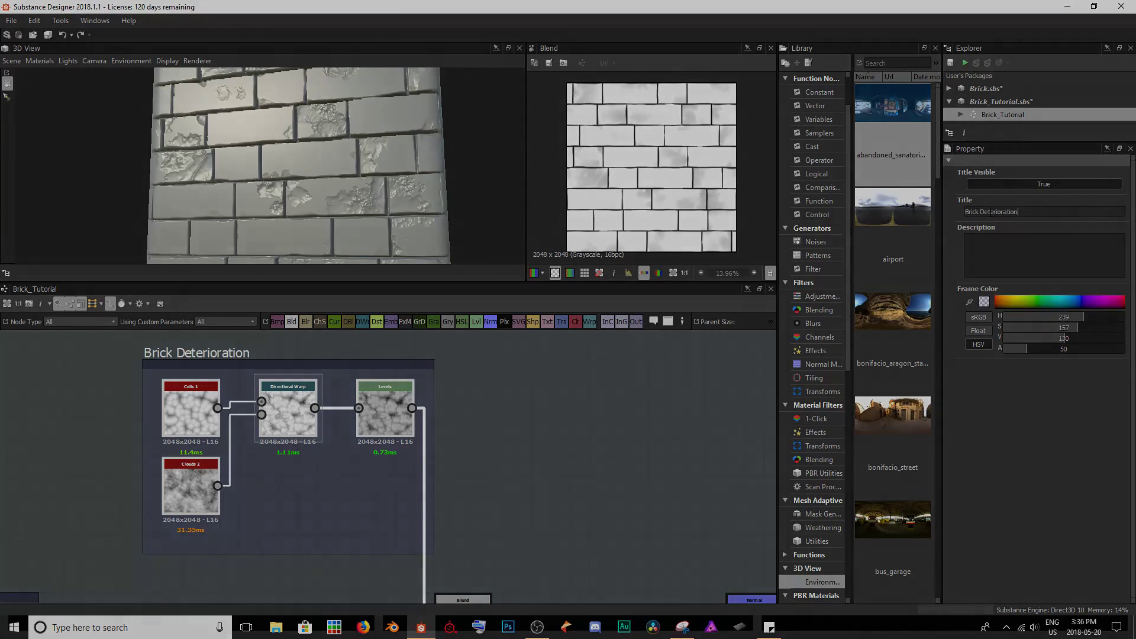
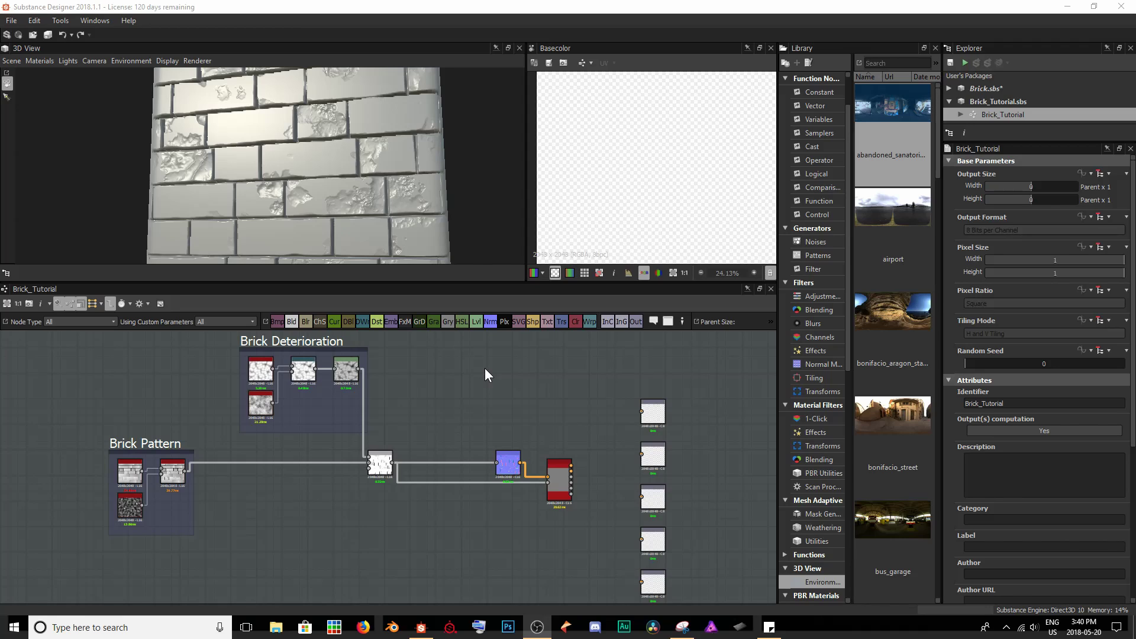
Step: Move the Brick Pattern and Brick Deterioration frames with the Blend node away from the Normal node to free up space
scroll(485, 368, "up", 2)
scroll(449, 409, "down", 2)
middle_click_drag(4, 363, 35, 380)
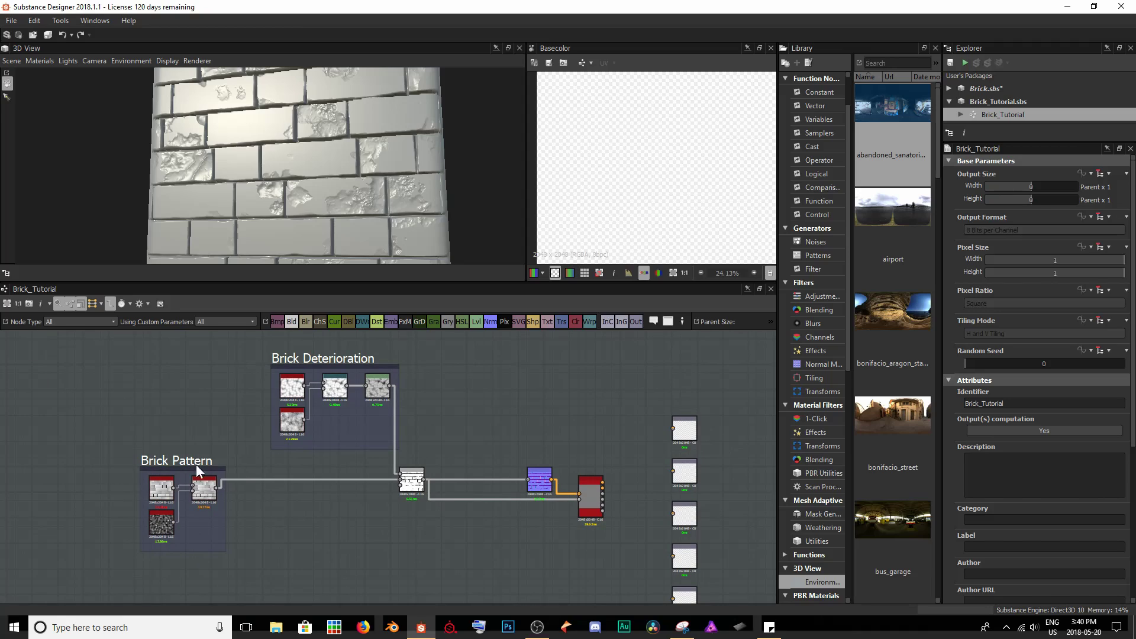
left_click_drag(65, 340, 435, 569)
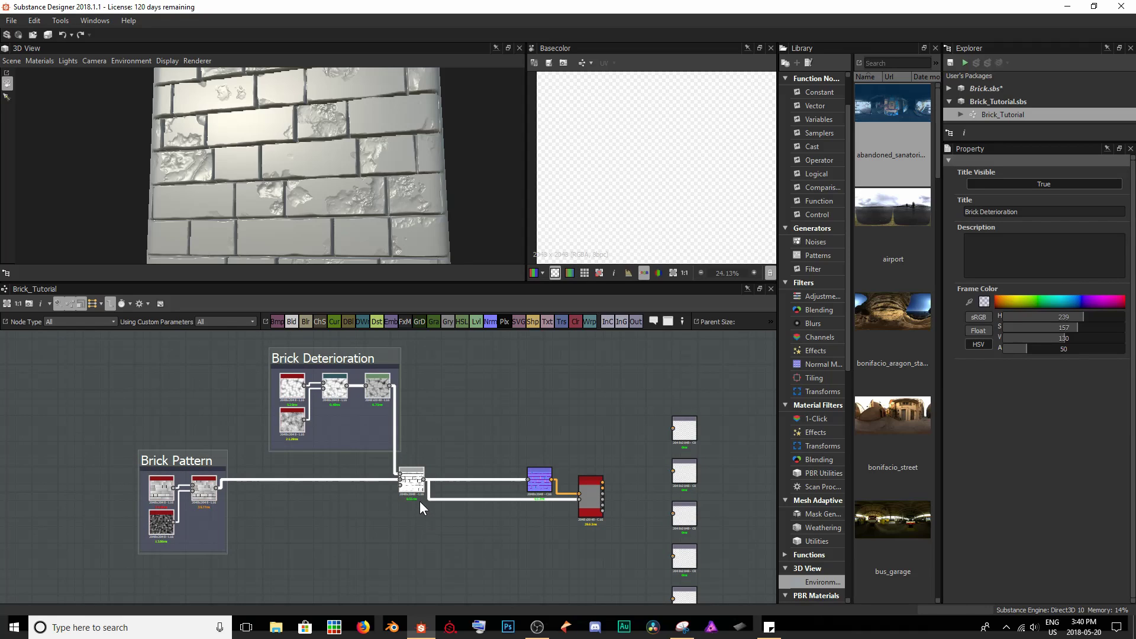
left_click_drag(413, 487, 191, 482)
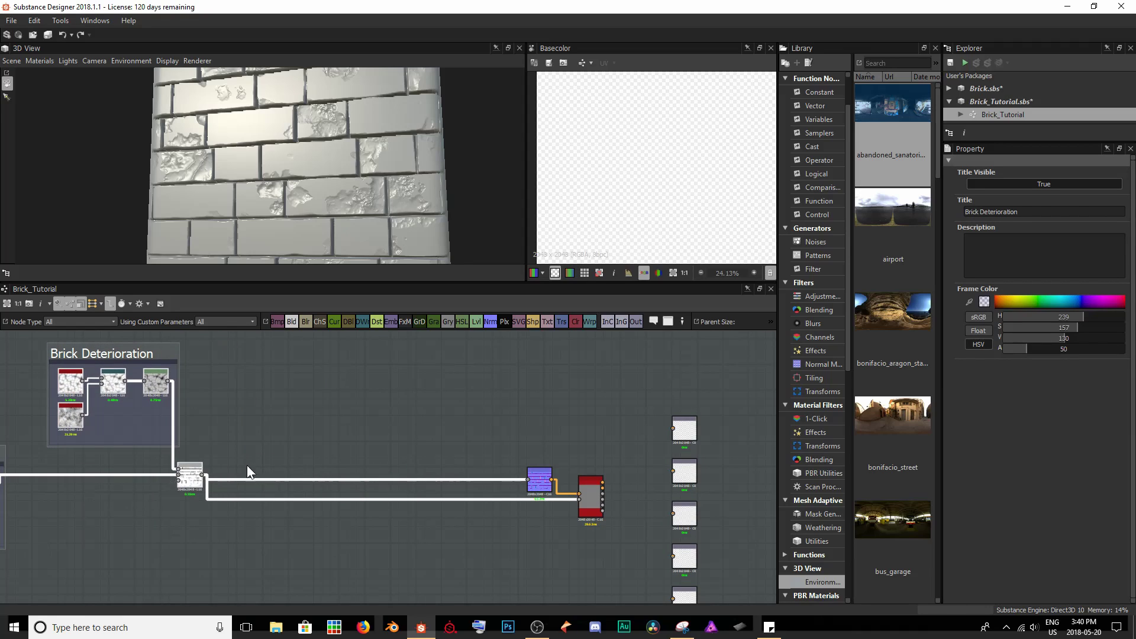
left_click(293, 443)
Step: Add a Creased noise node in the empty area above the Blend-to-Normal connection
scroll(293, 443, "up", 5)
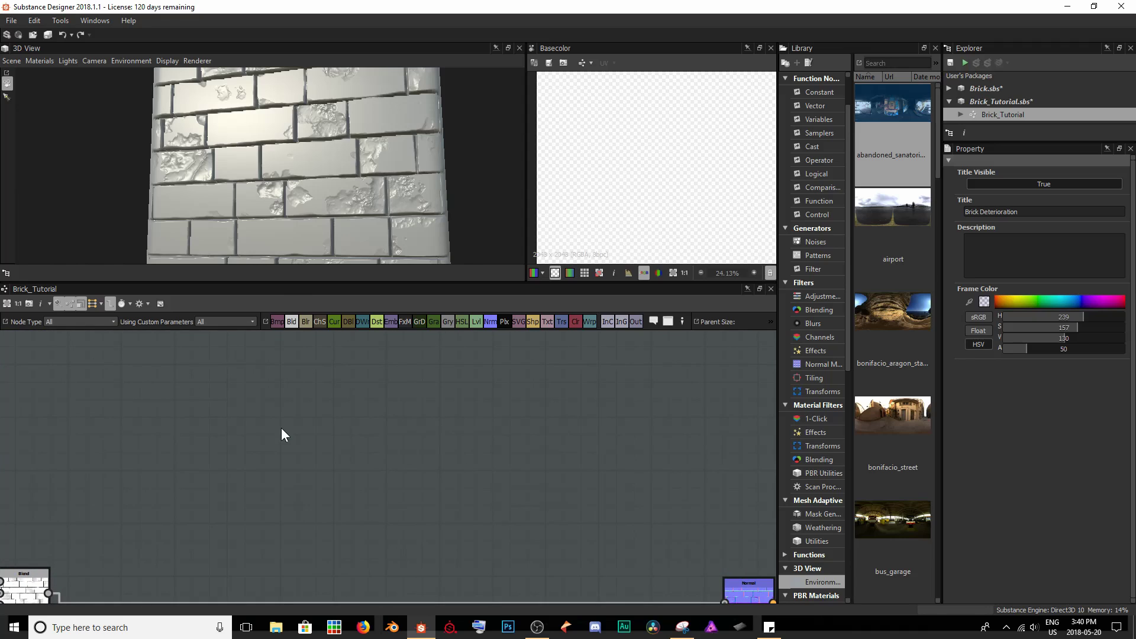
key("space")
type("creas")
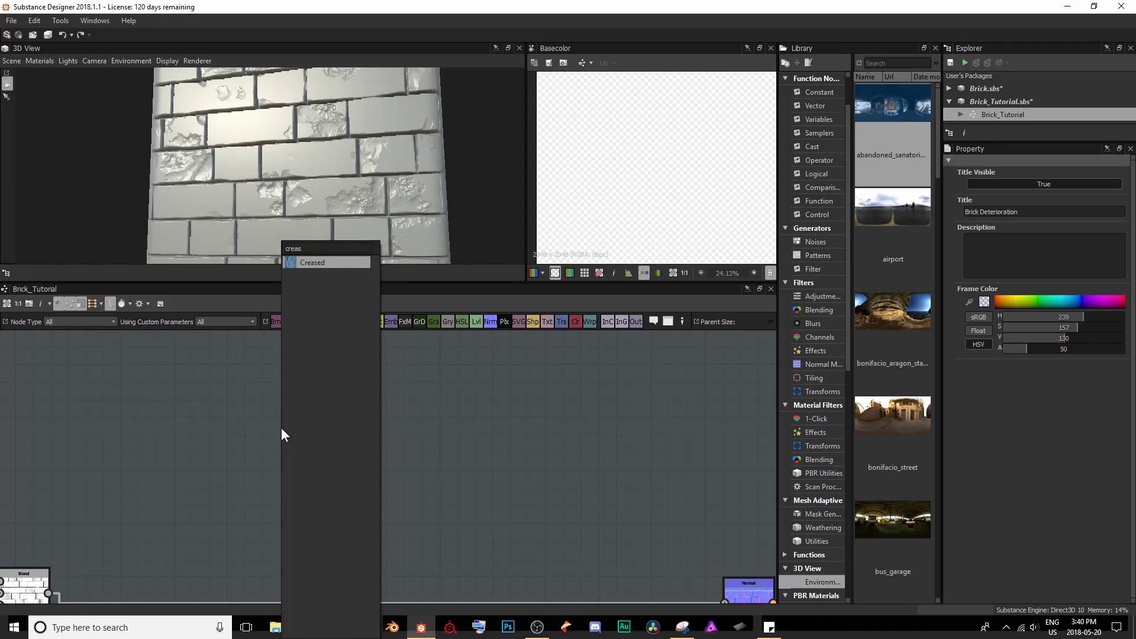
key("Return")
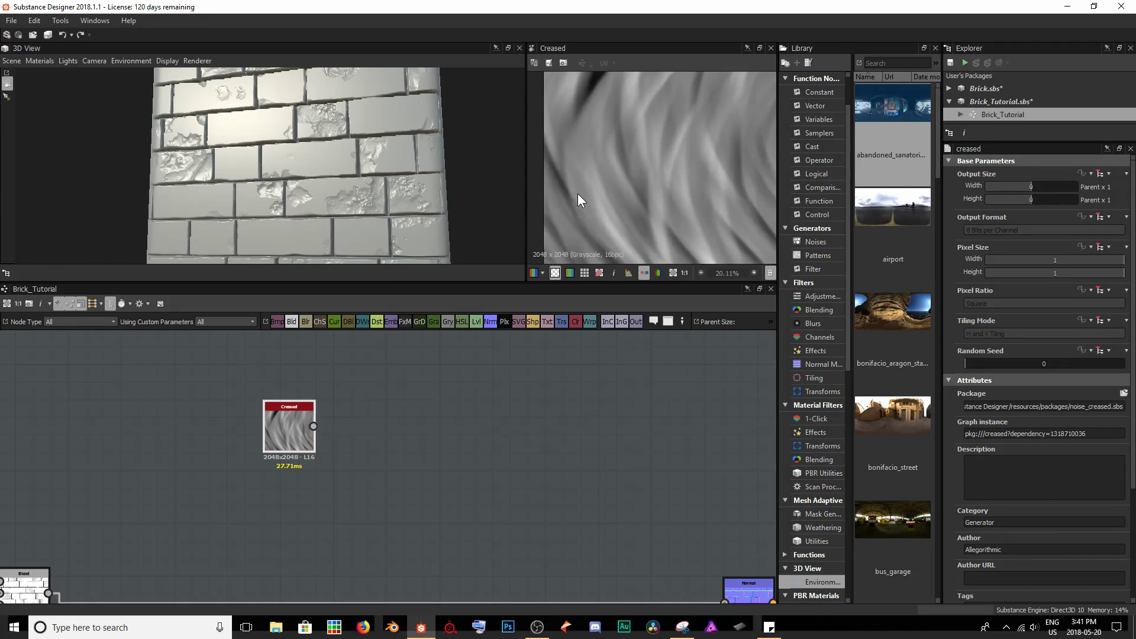
scroll(635, 182, "down", 3)
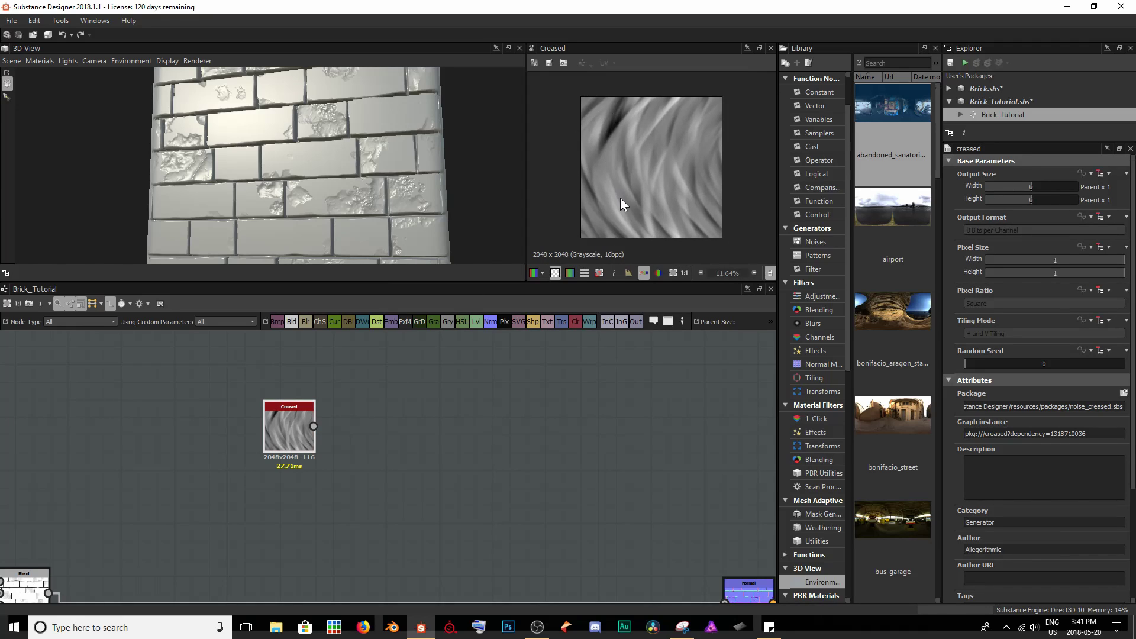
left_click_drag(291, 444, 223, 426)
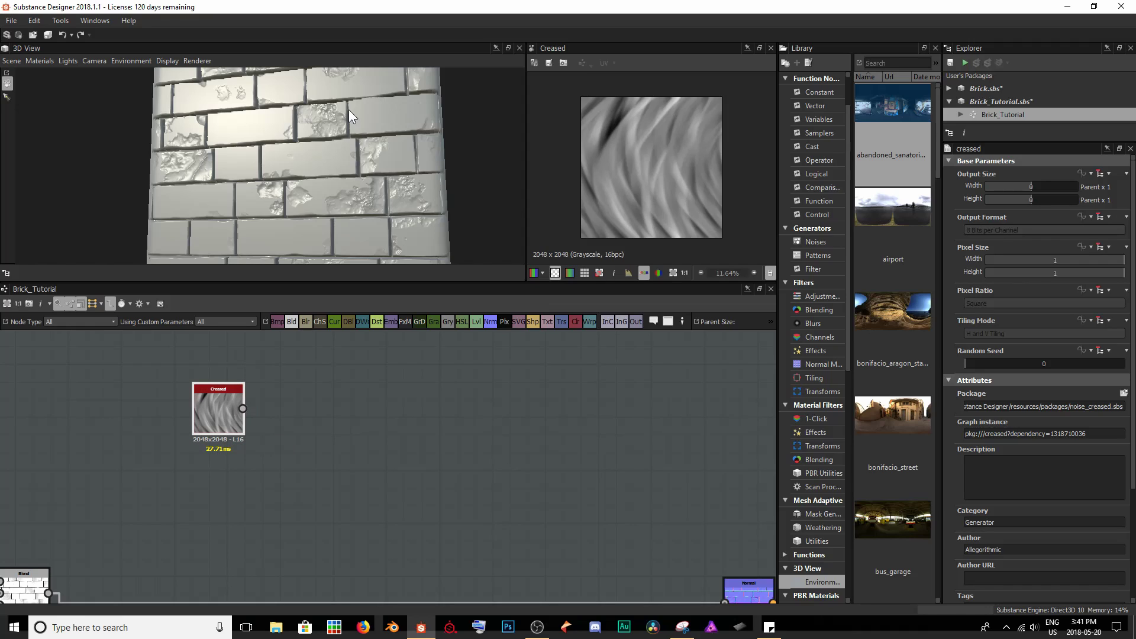
Step: Add a Directional Warp node fed by the Creased noise
key("space")
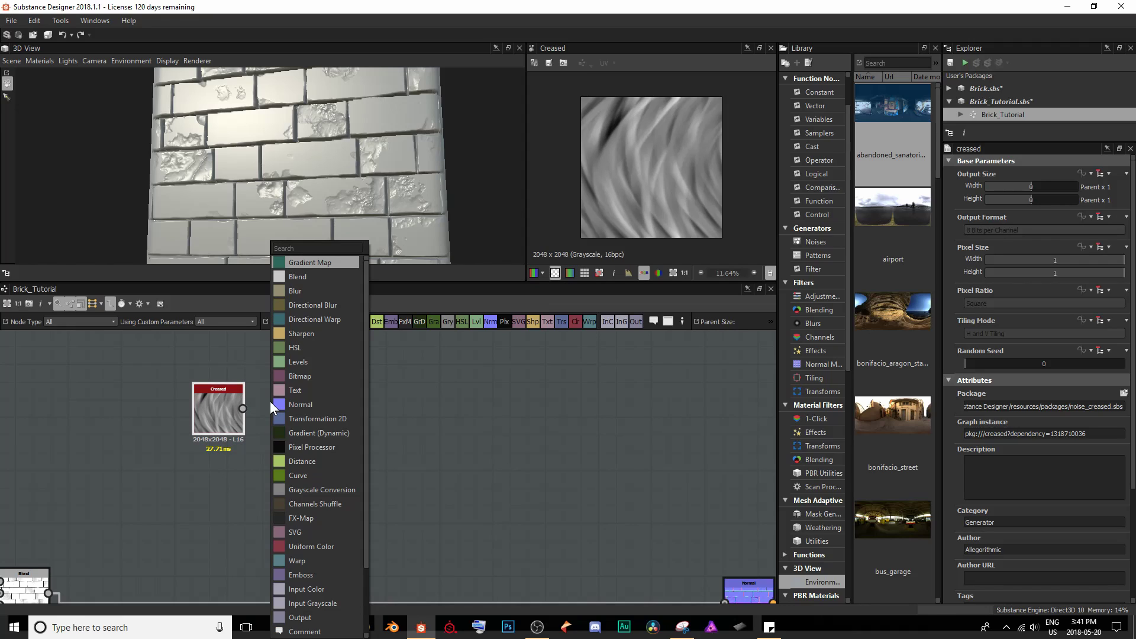
type("dir")
key("Down")
key("Return")
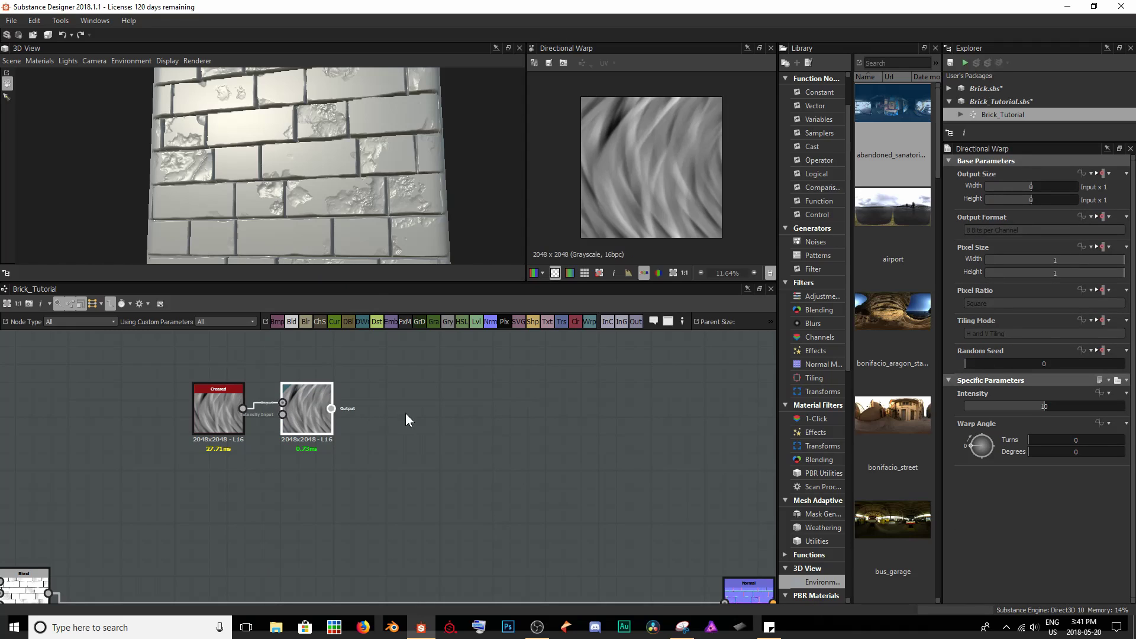
Step: Feed the Slope Blur Grayscale output into the new Directional Warp's intensity input and inspect the warped creases
scroll(244, 408, "down", 2)
scroll(244, 408, "down", 1)
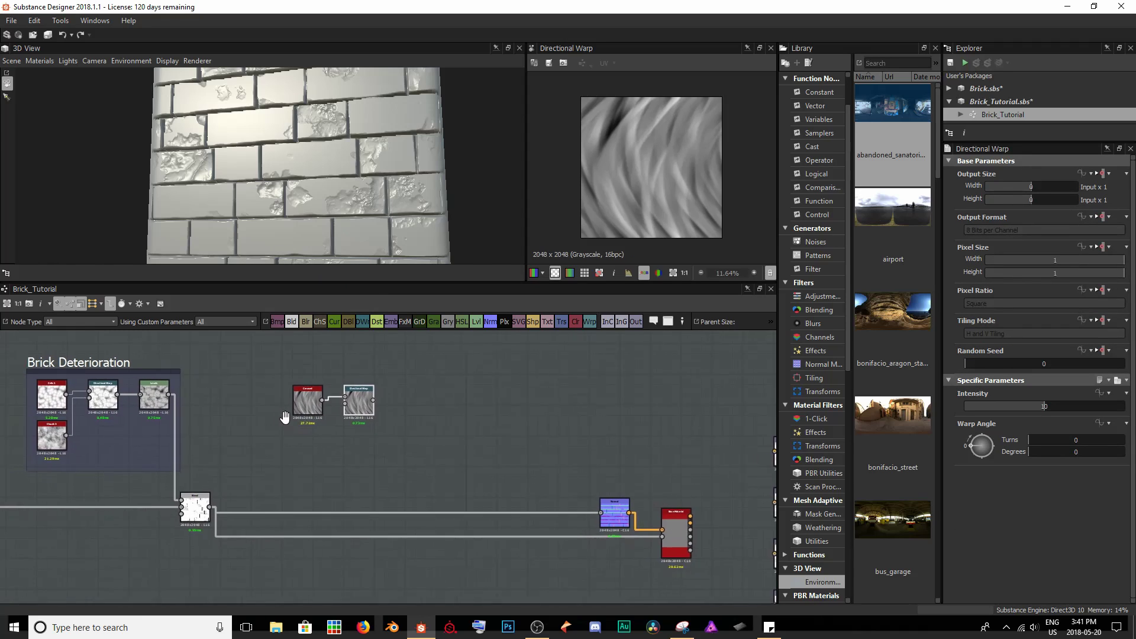
middle_click_drag(270, 415, 362, 415)
double_click(40, 517)
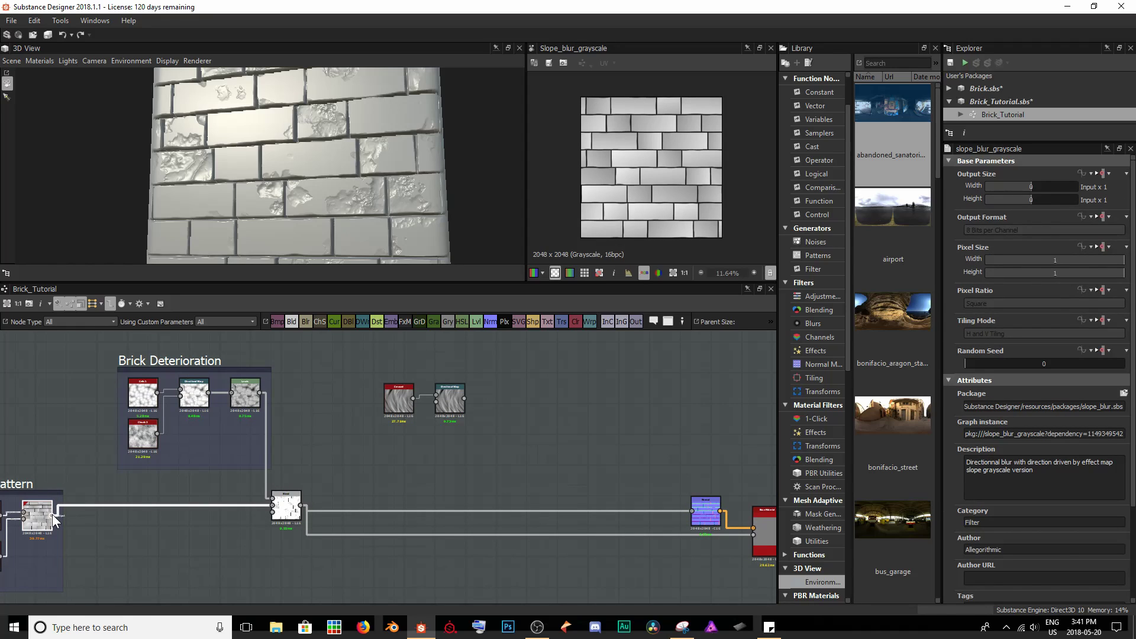
left_click_drag(54, 513, 439, 406)
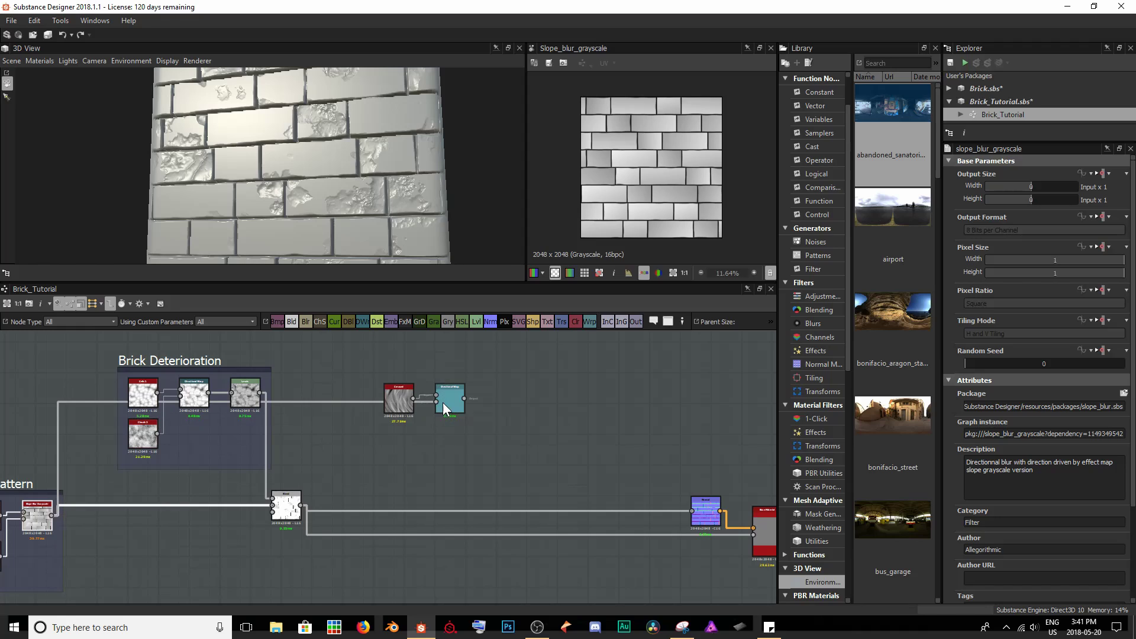
double_click(446, 396)
scroll(461, 395, "up", 5)
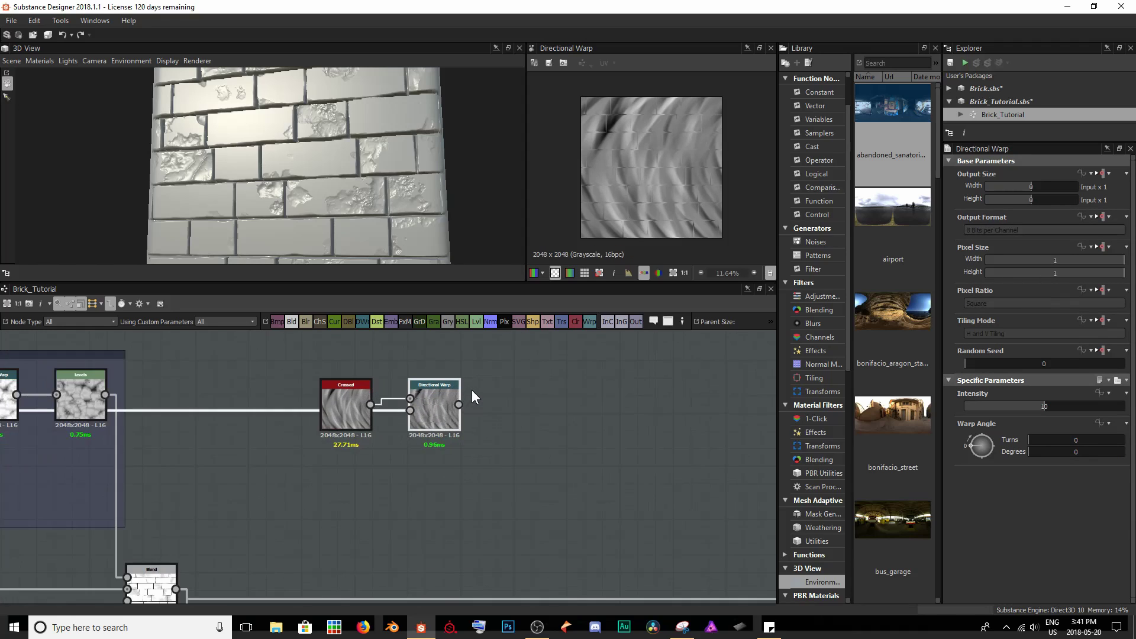
scroll(655, 162, "up", 2)
scroll(664, 165, "up", 7)
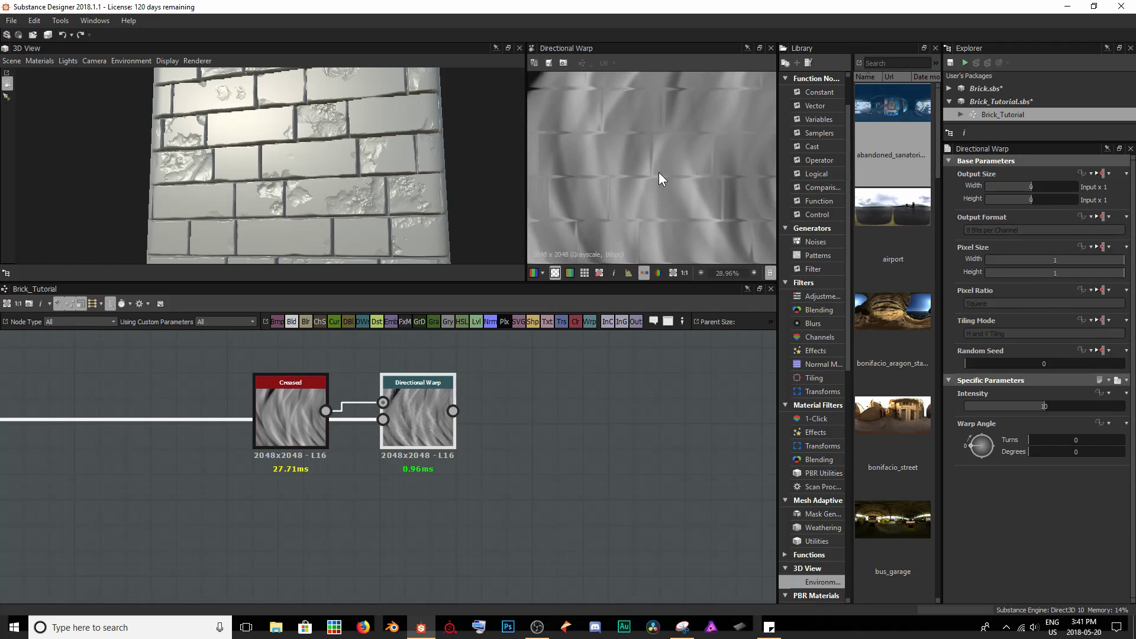
middle_click_drag(623, 154, 678, 144)
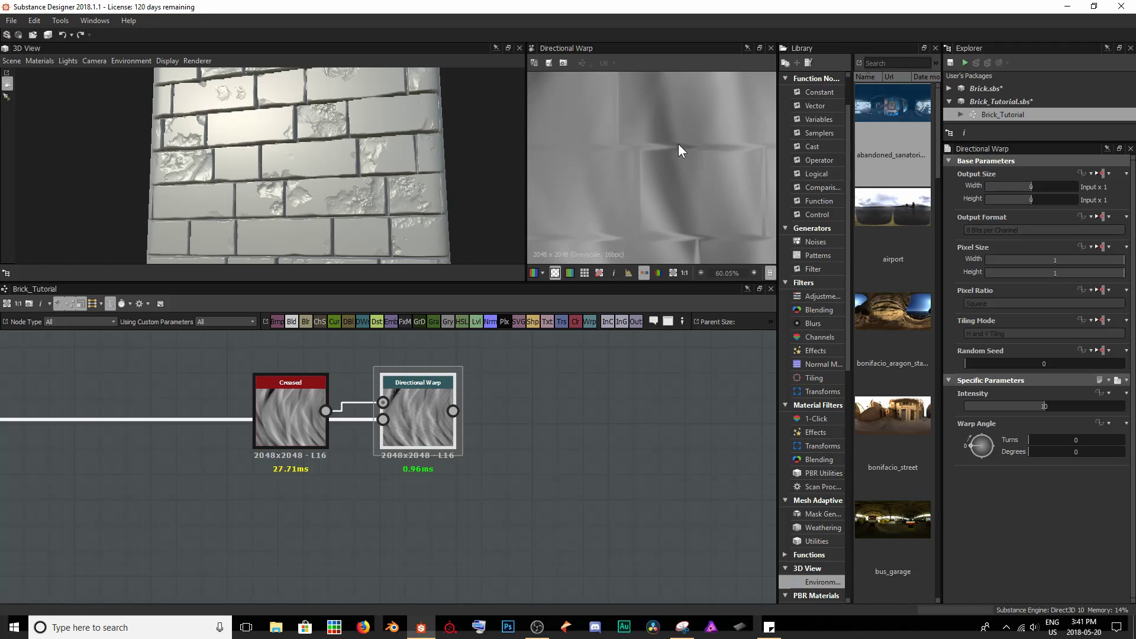
scroll(689, 239, "down", 6)
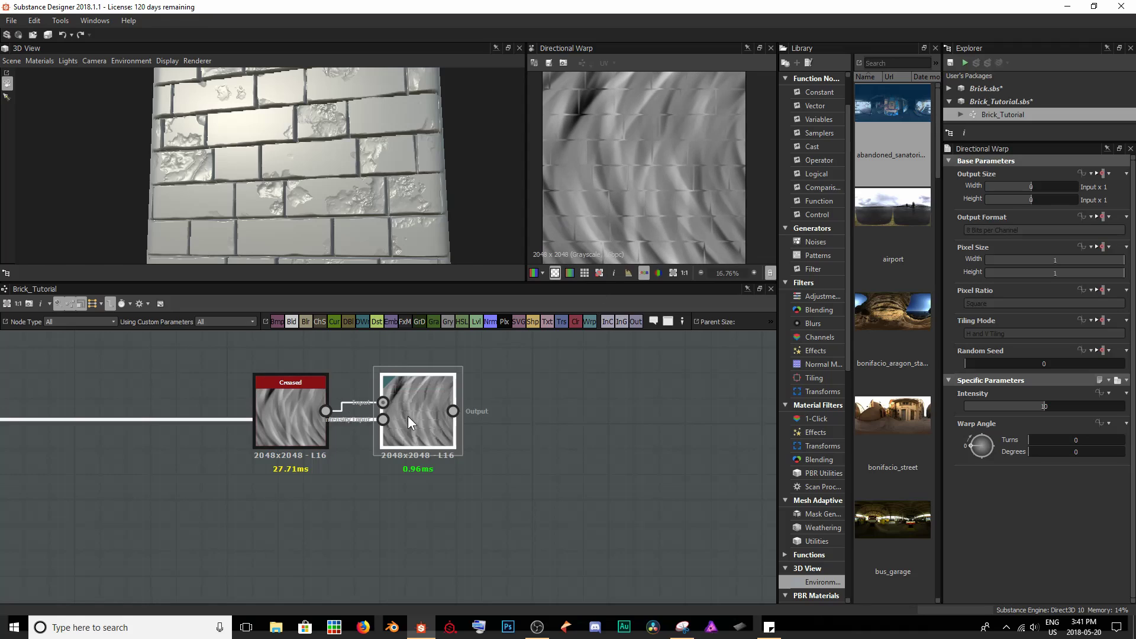
Step: Set the Directional Warp's intensity to 500 and its warp angle to 40 degrees
double_click(389, 420)
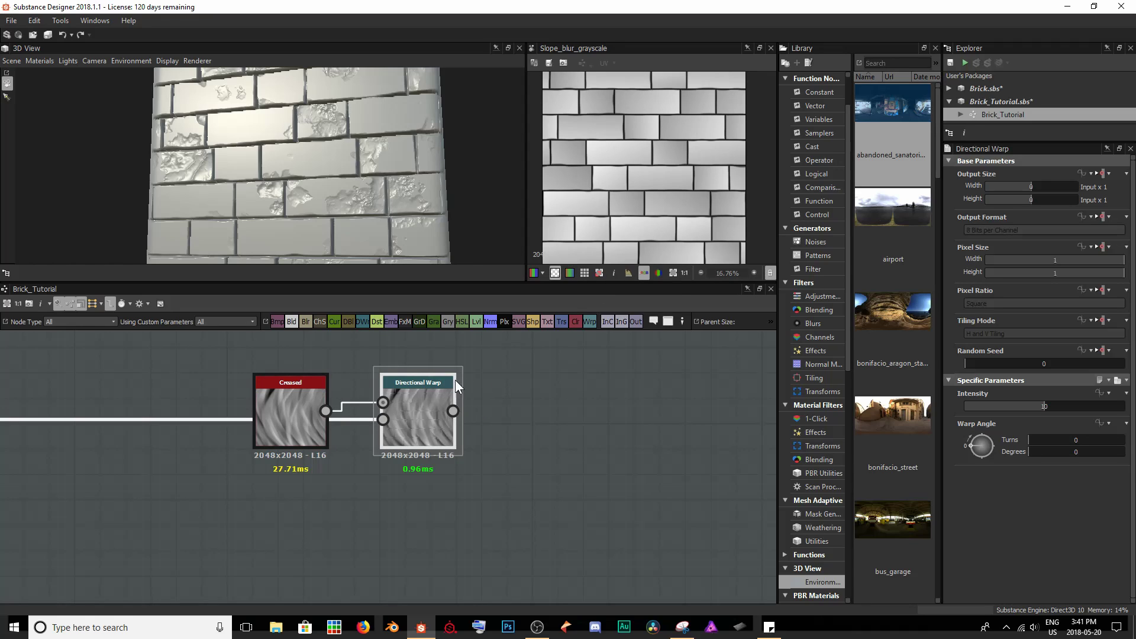
double_click(424, 396)
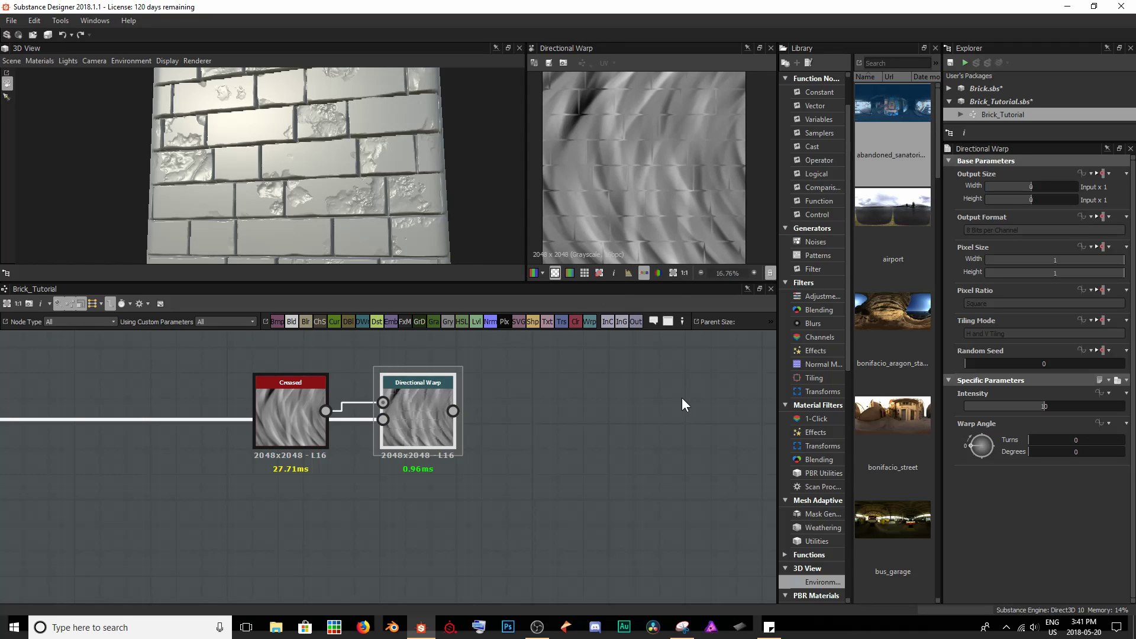
double_click(1049, 407)
type("500")
key("Return")
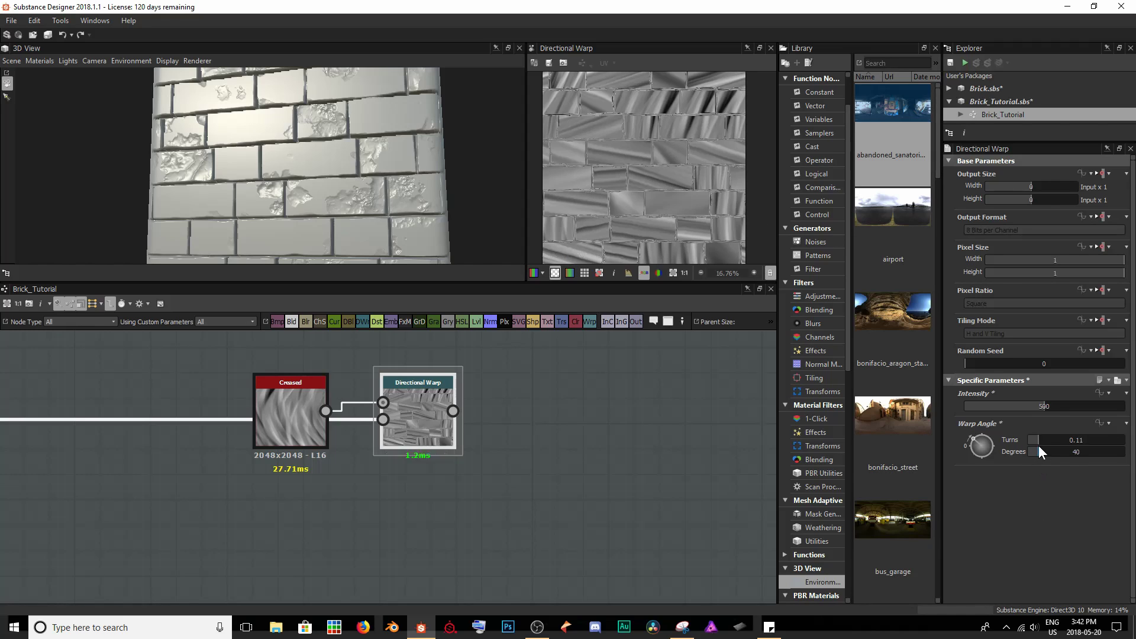
mouse_move(1038, 446)
left_mouse_down()
mouse_move(1085, 450)
mouse_move(1038, 453)
left_mouse_up()
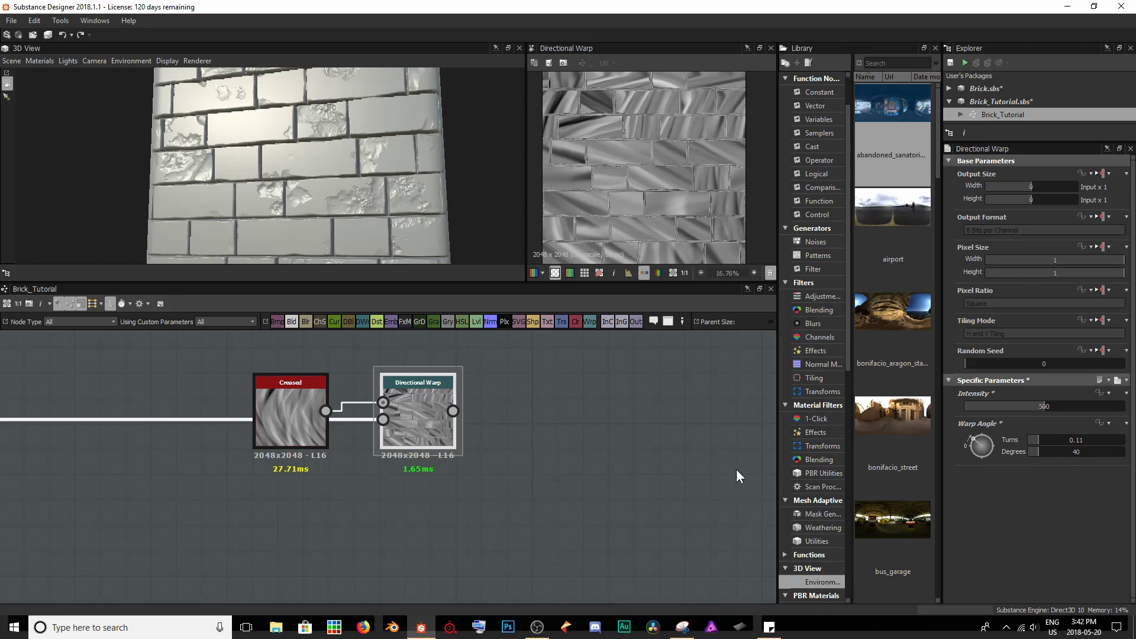
Step: Insert a Blend node between the existing Blend and the Normal node, and feed the Directional Warp output into its foreground
middle_click_drag(579, 480, 426, 418)
scroll(444, 485, "down", 2)
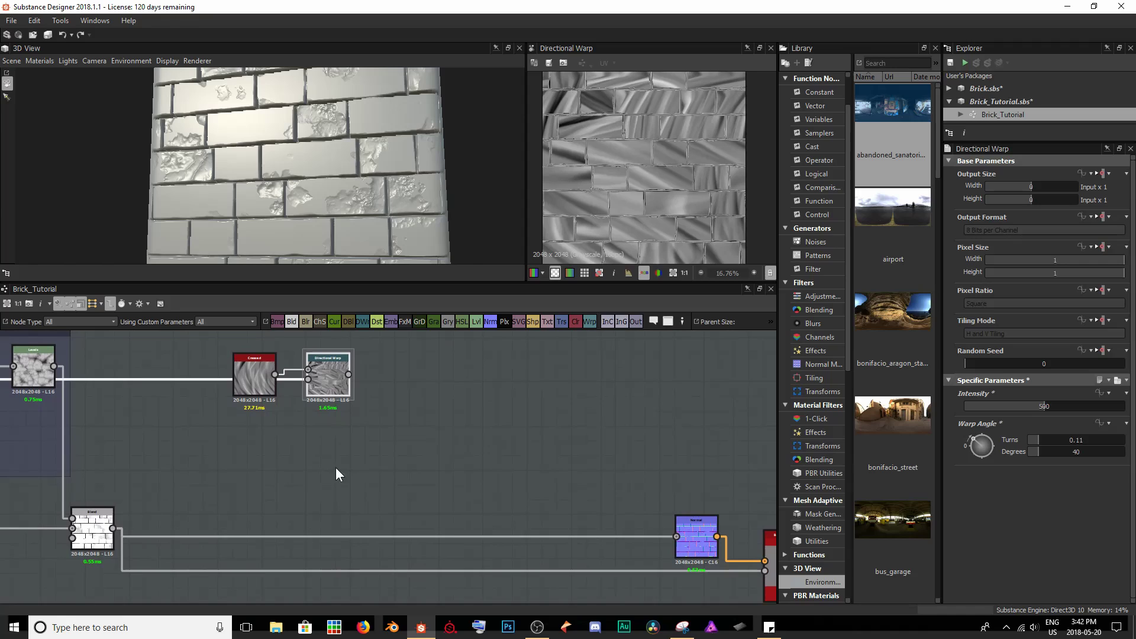
left_click(97, 535)
key("space")
type("blend")
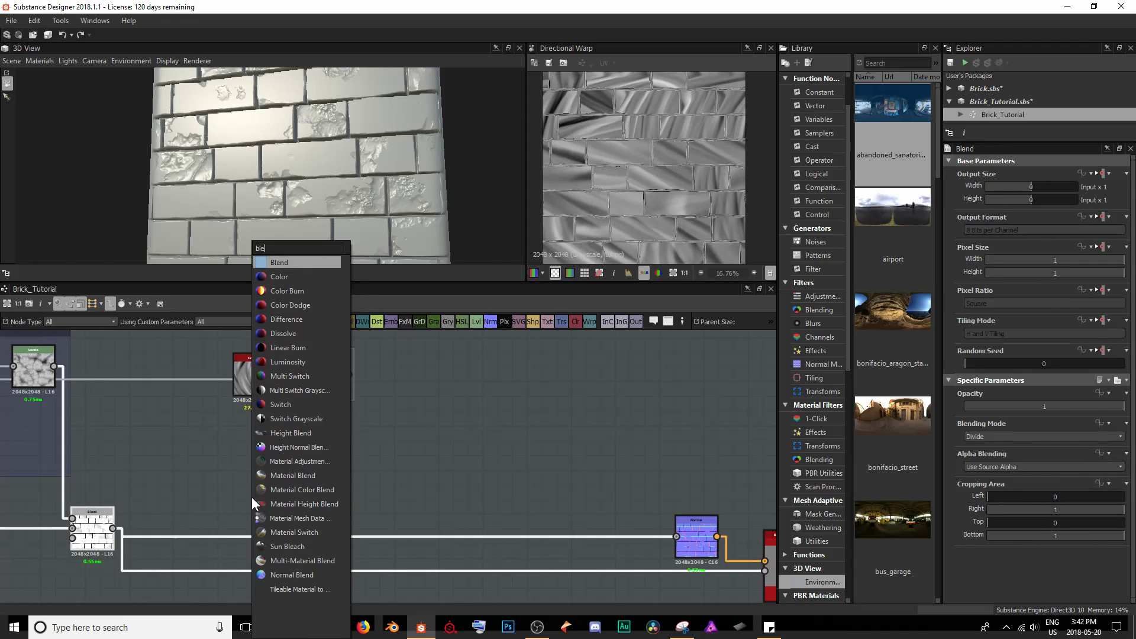
key("Return")
left_click_drag(157, 523, 417, 524)
left_click_drag(348, 375, 406, 513)
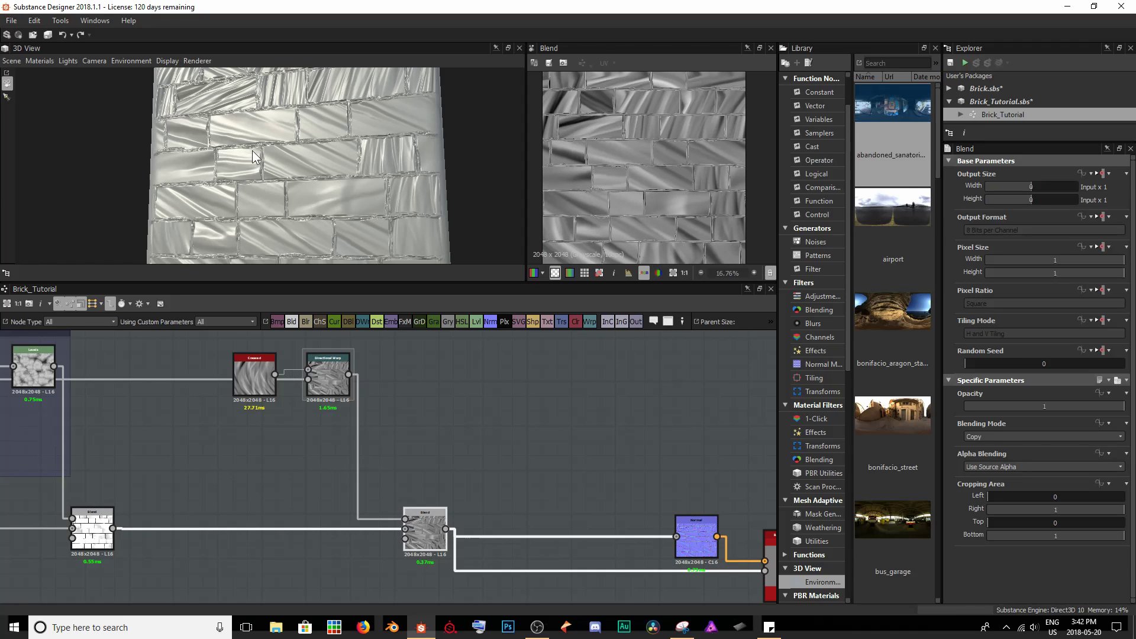
Step: Inspect the brushed creases on the 3D bricks and set the new Blend's blending mode to Add Sub
left_click_drag(257, 156, 239, 195)
left_click_drag(335, 105, 325, 132)
left_click_drag(285, 178, 414, 167)
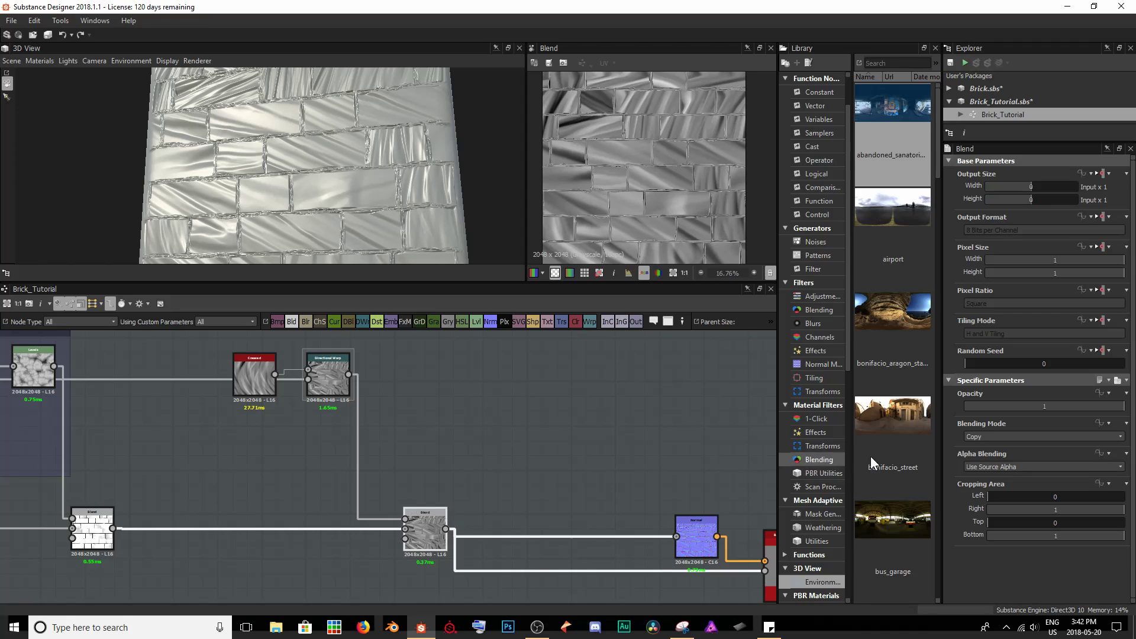
left_click(983, 437)
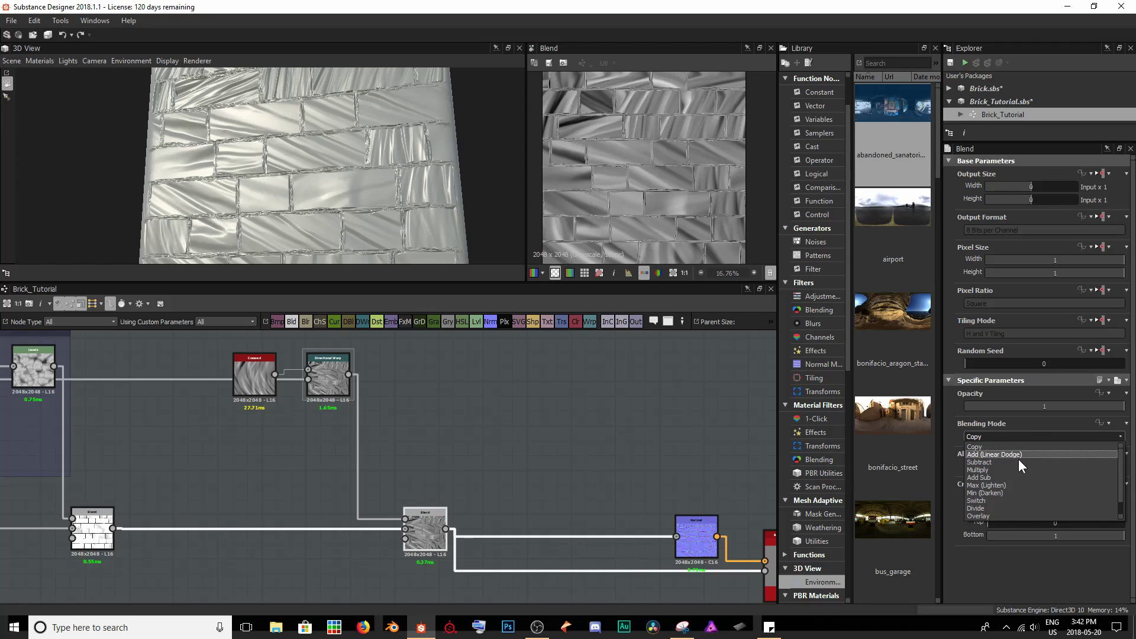
left_click(1004, 476)
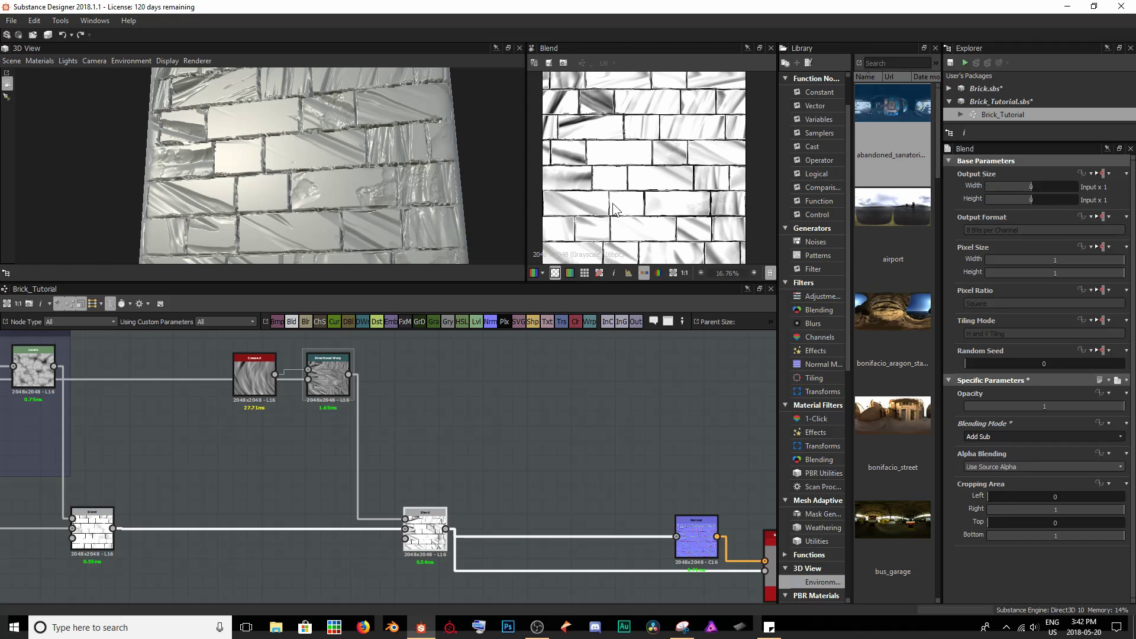
Step: Inspect the blended creases up close and lower the new Blend's opacity to 0.03
scroll(577, 180, "up", 5)
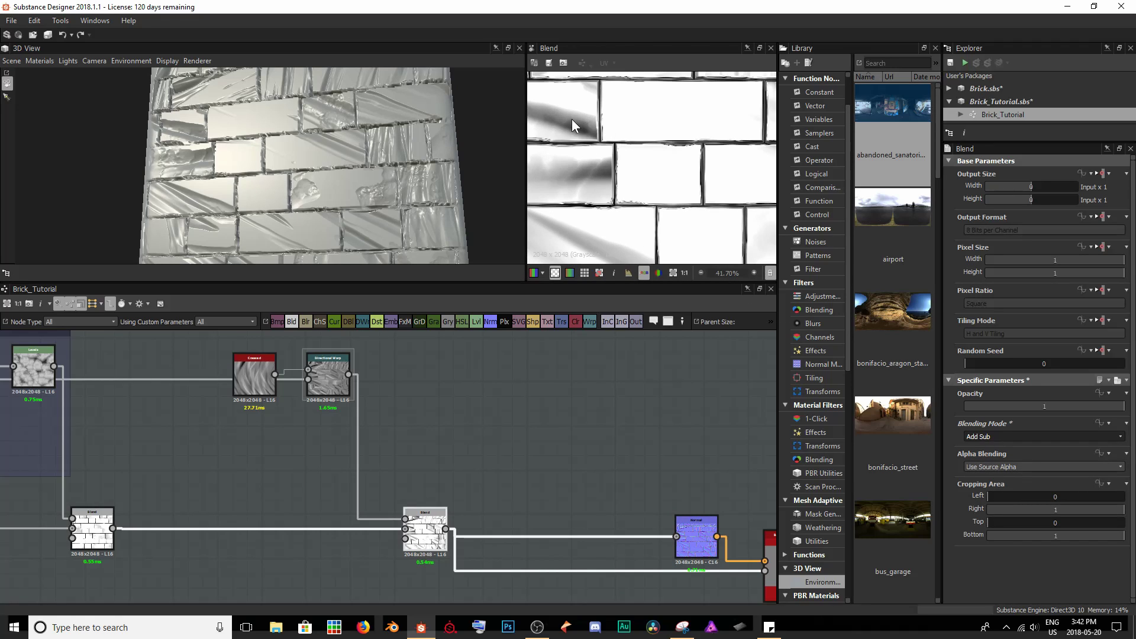
scroll(229, 200, "up", 3)
left_click_drag(229, 200, 388, 189)
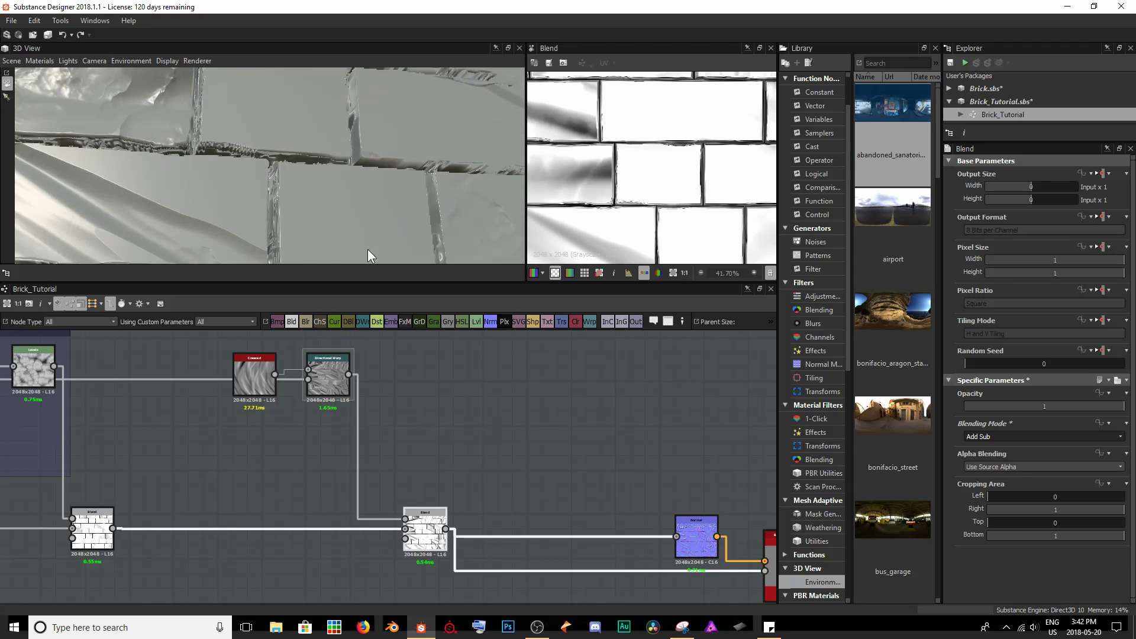
scroll(325, 218, "down", 2)
scroll(325, 216, "up", 2)
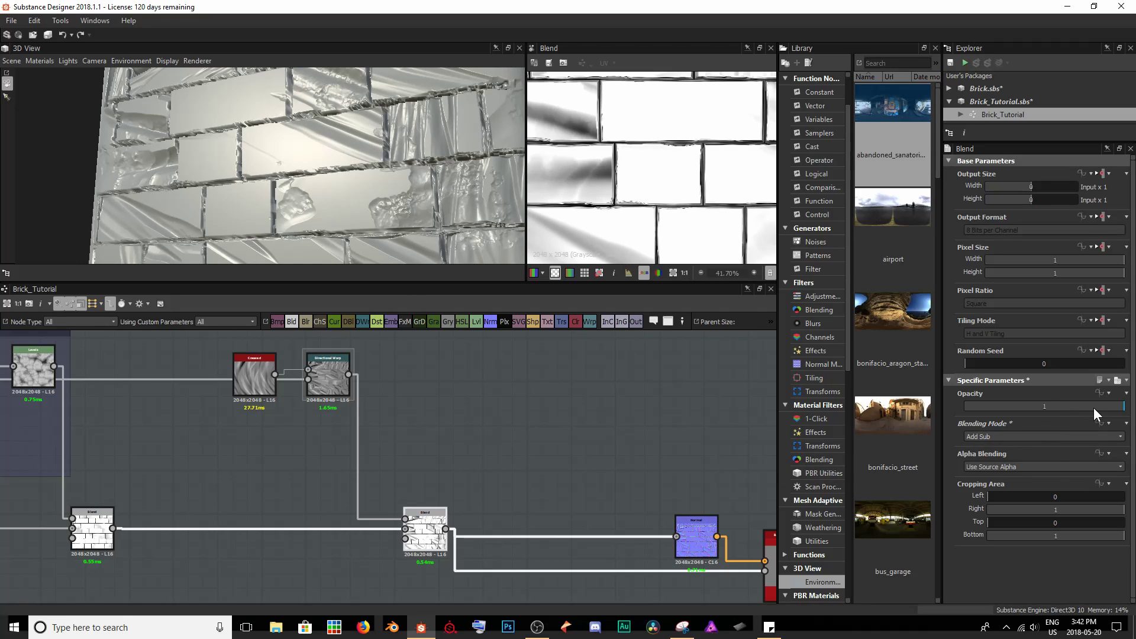
left_click_drag(1094, 407, 969, 410)
mouse_move(367, 195)
left_mouse_down()
mouse_move(293, 165)
mouse_move(322, 161)
mouse_move(304, 183)
mouse_move(360, 87)
mouse_move(254, 164)
mouse_move(193, 188)
mouse_move(182, 171)
mouse_move(297, 161)
mouse_move(307, 141)
mouse_move(260, 150)
mouse_move(258, 182)
mouse_move(261, 129)
mouse_move(253, 147)
mouse_move(268, 168)
mouse_move(234, 165)
mouse_move(252, 177)
left_mouse_up()
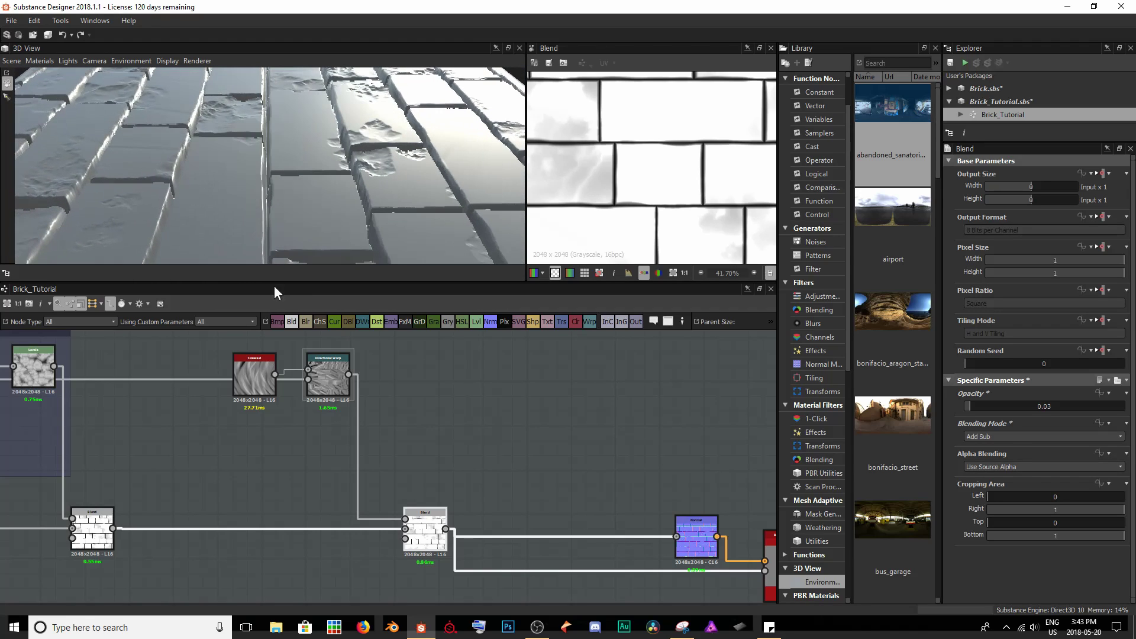
Step: Set the Directional Warp's angle to 162 degrees and adjust its intensity while checking the 3D bricks
double_click(325, 384)
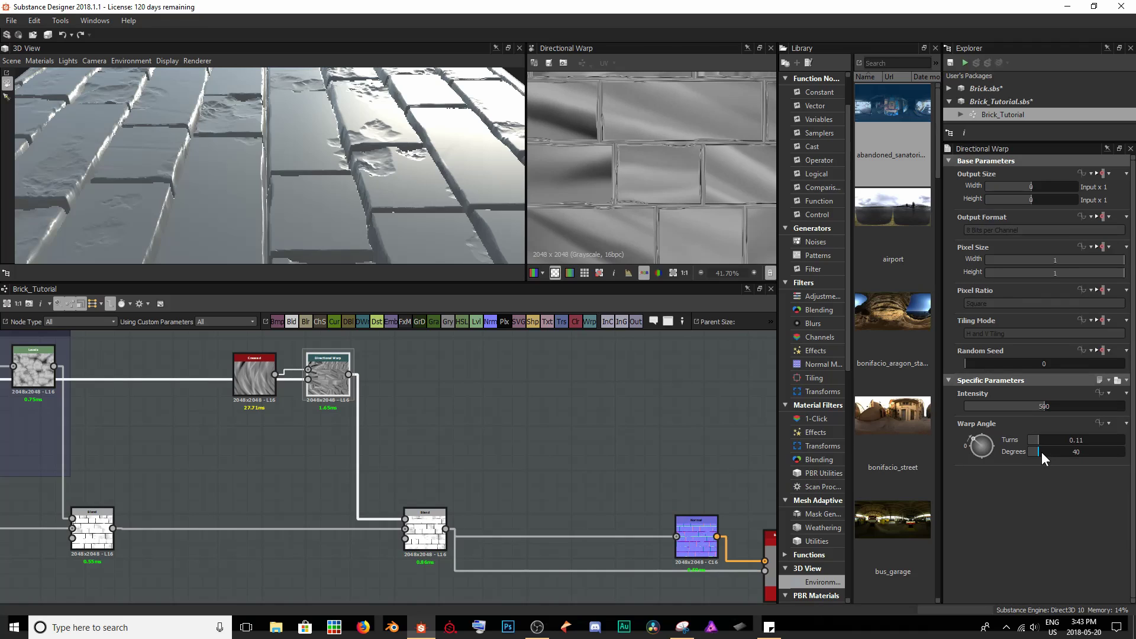
left_click_drag(1041, 452, 1071, 452)
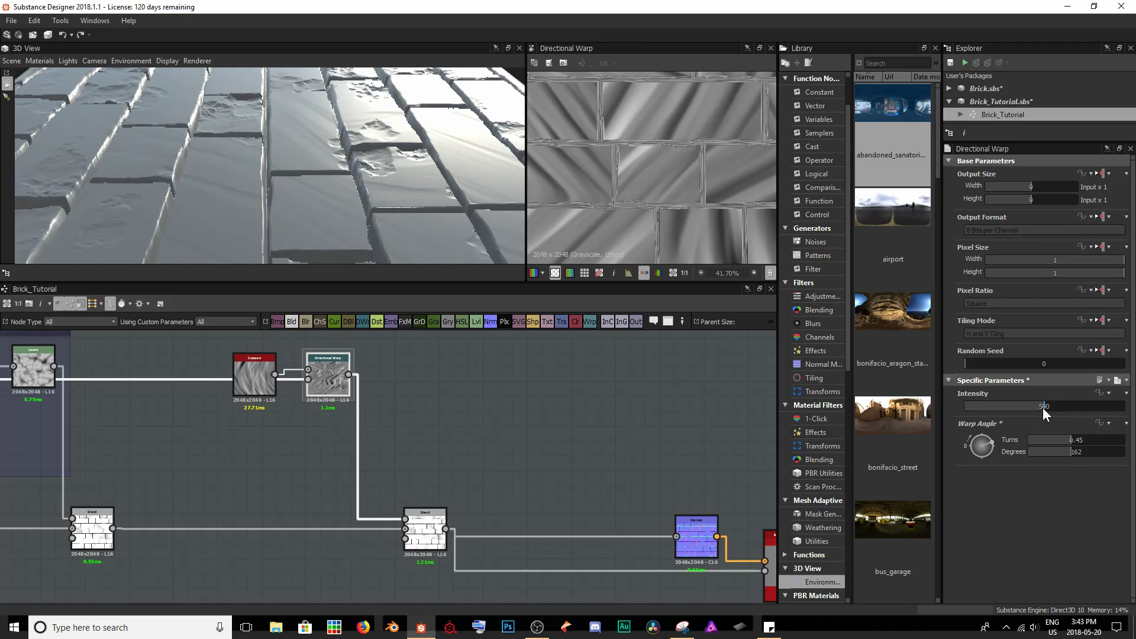
mouse_move(1042, 409)
left_mouse_down()
mouse_move(1083, 407)
mouse_move(1048, 405)
left_mouse_up()
left_click_drag(392, 189, 318, 183)
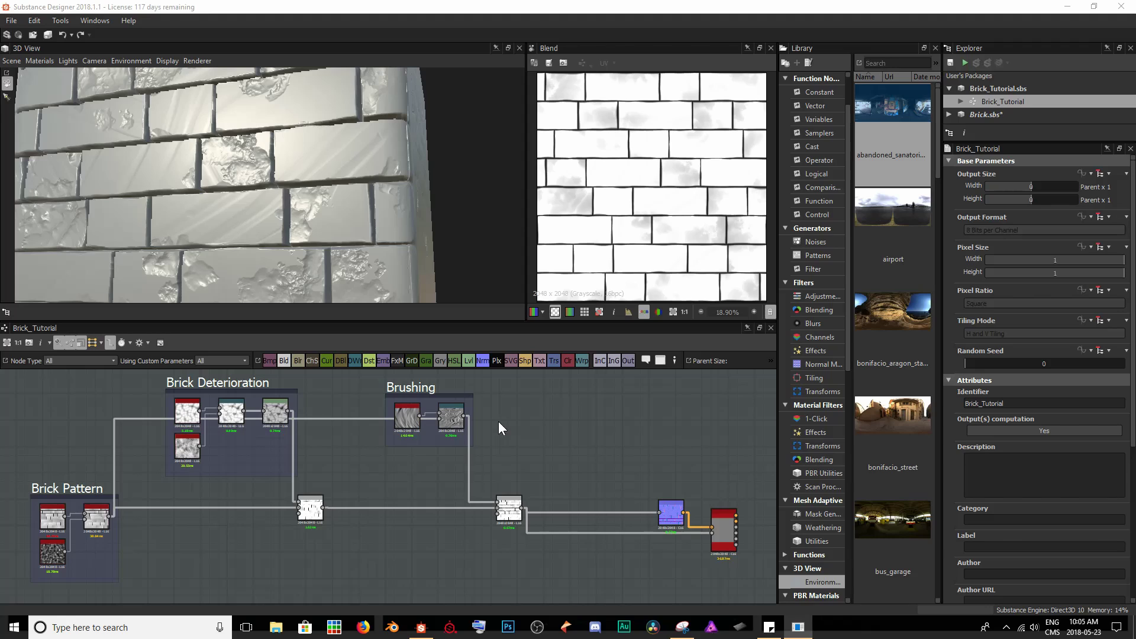
Step: Move the Brick Pattern, Brick Deterioration and Brushing frames with both Blend nodes away from the Normal node to free up space
left_click_drag(180, 122, 144, 221)
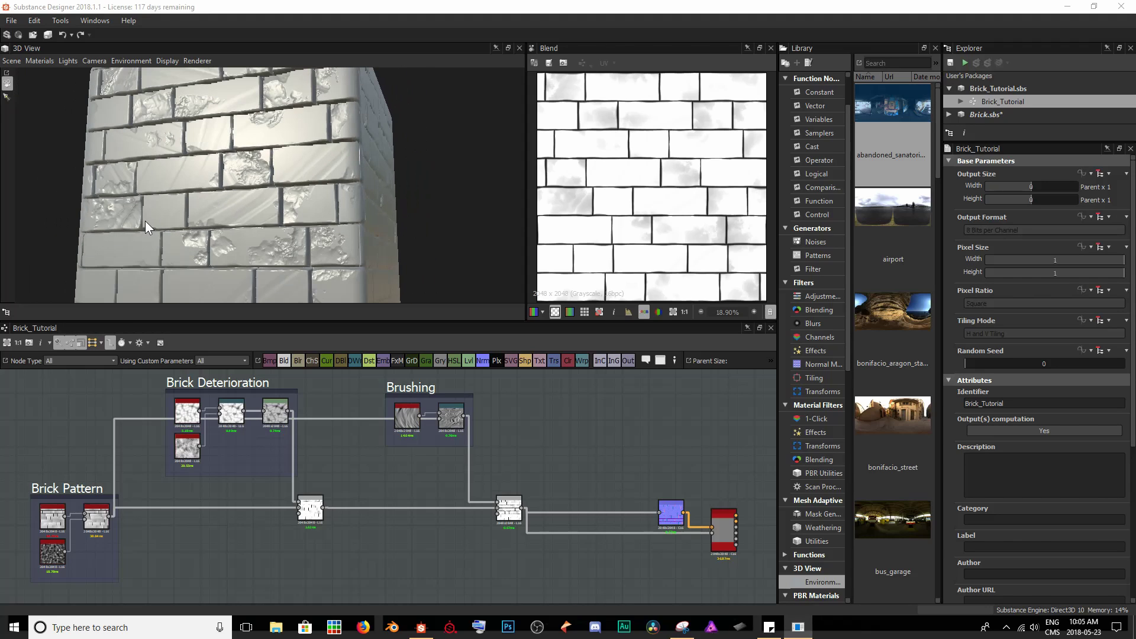
scroll(311, 512, "down", 3)
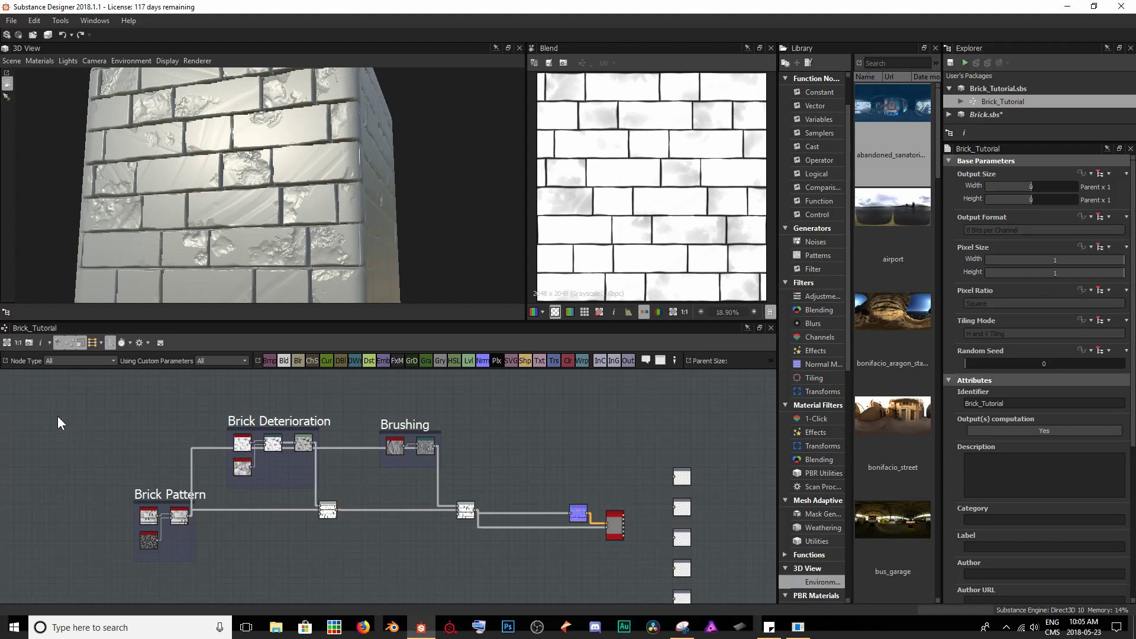
left_click_drag(58, 416, 491, 552)
left_click_drag(459, 509, 284, 512)
Step: Add a Tile Generator node in the freed space above the Blend-to-Normal connection
left_click(365, 472)
key("space")
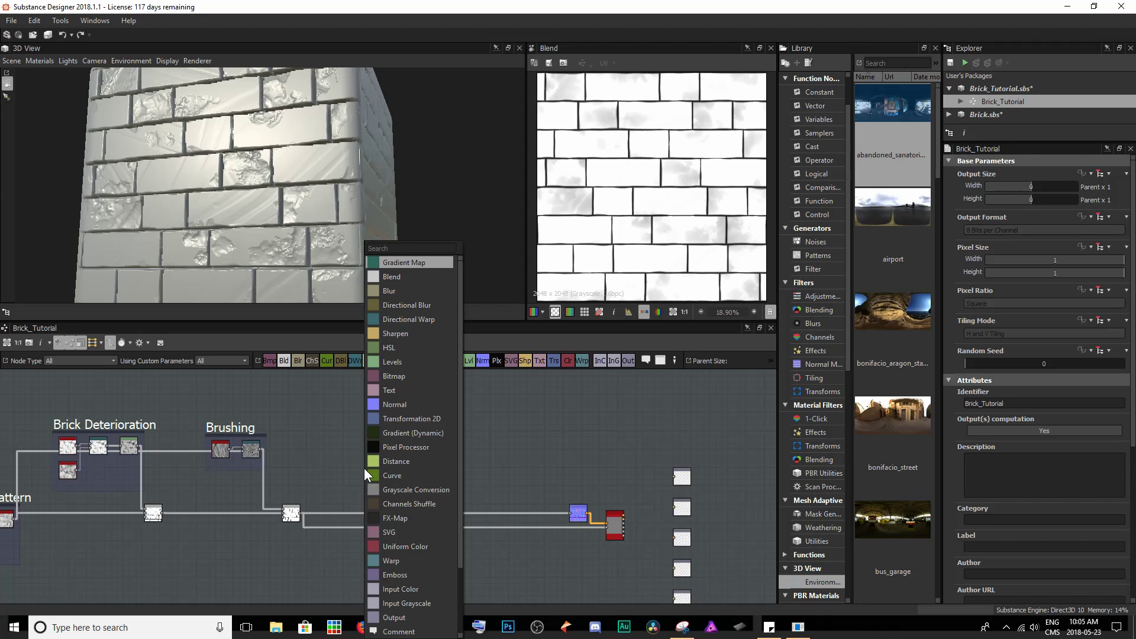
type("tile g")
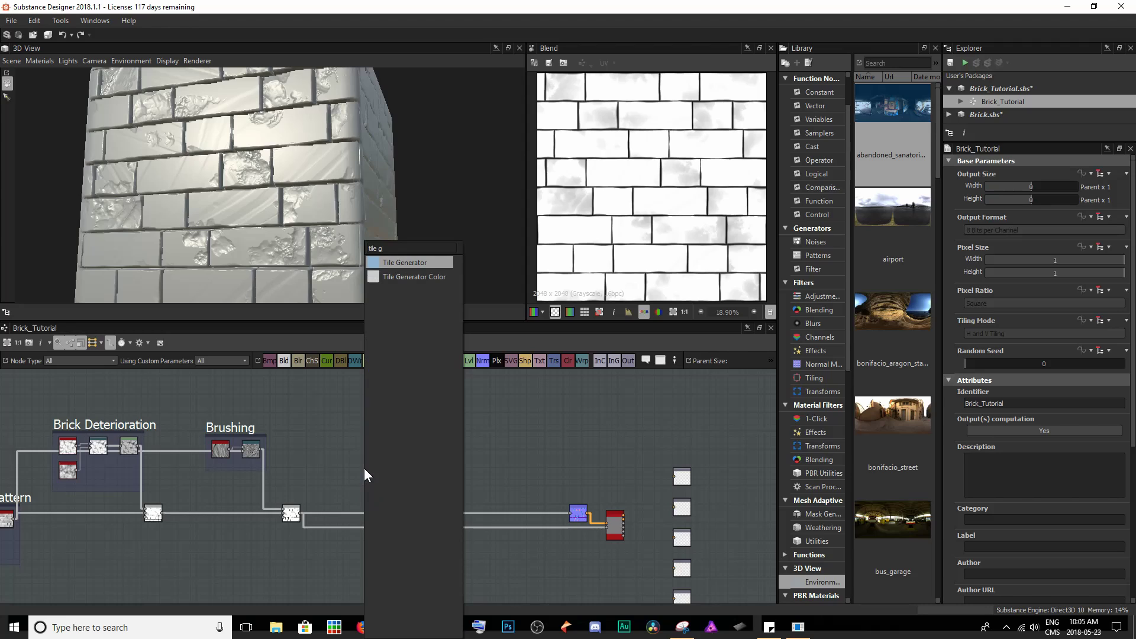
key("Return")
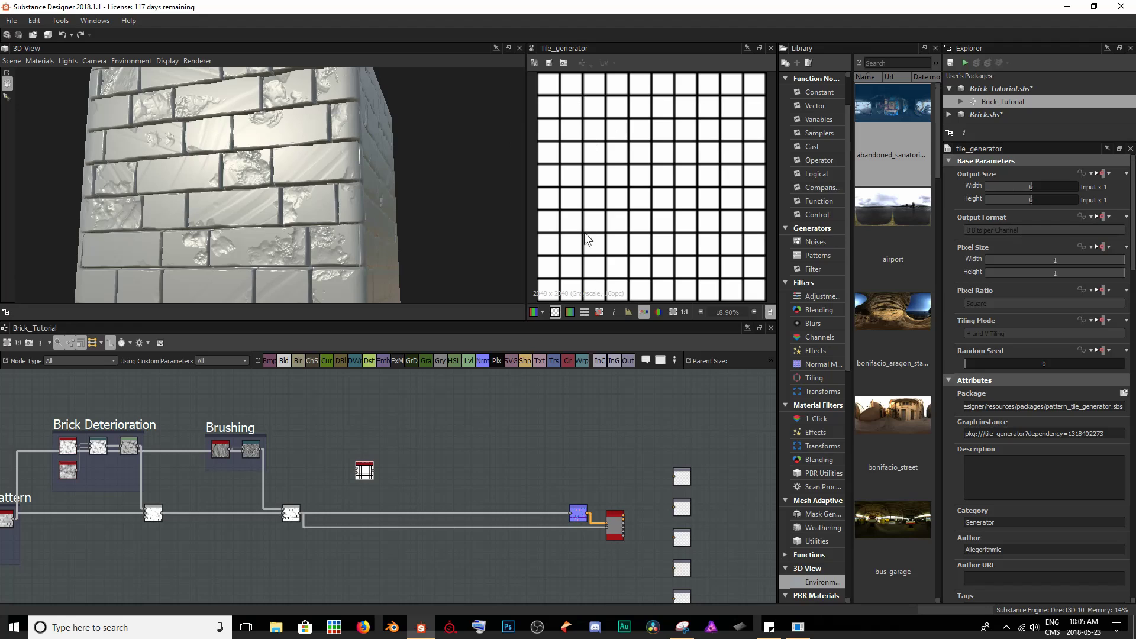
Step: Set the Tile Generator's pattern to Paraboloid and inspect the resulting shapes
scroll(375, 492, "up", 5)
scroll(375, 491, "up", 1)
scroll(379, 485, "down", 2)
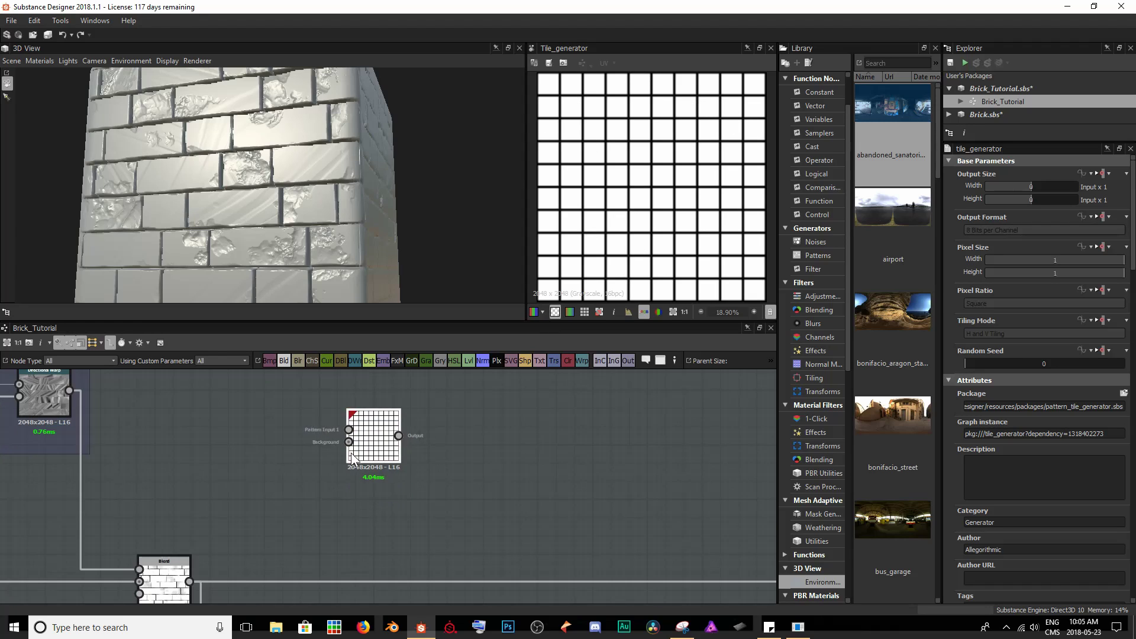
scroll(367, 473, "up", 1)
scroll(1080, 473, "down", 6)
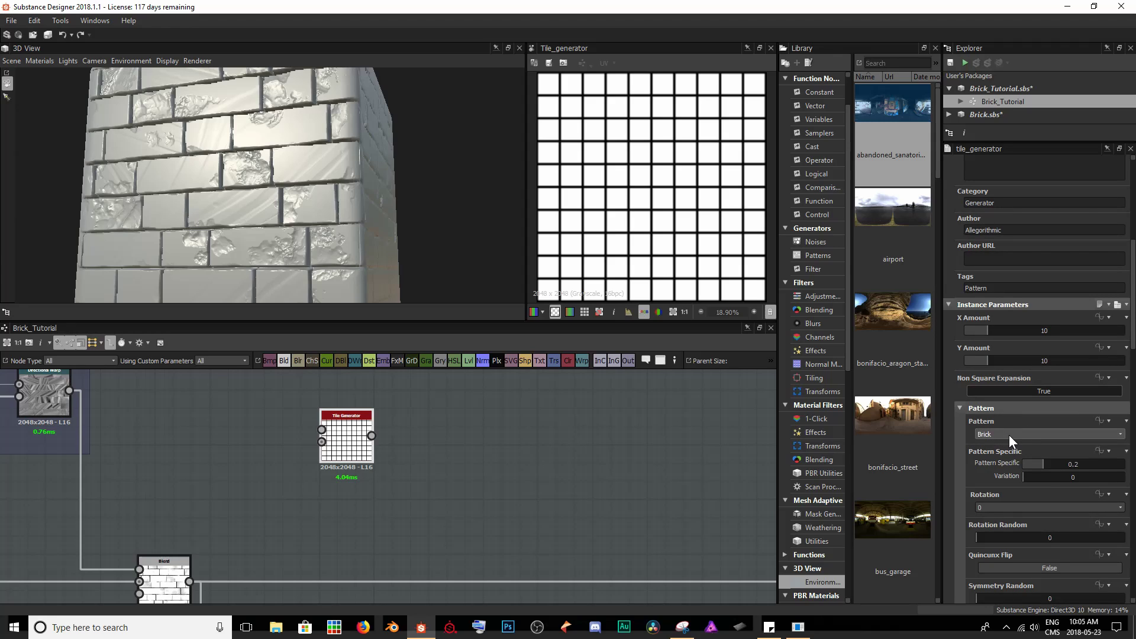
left_click(1010, 434)
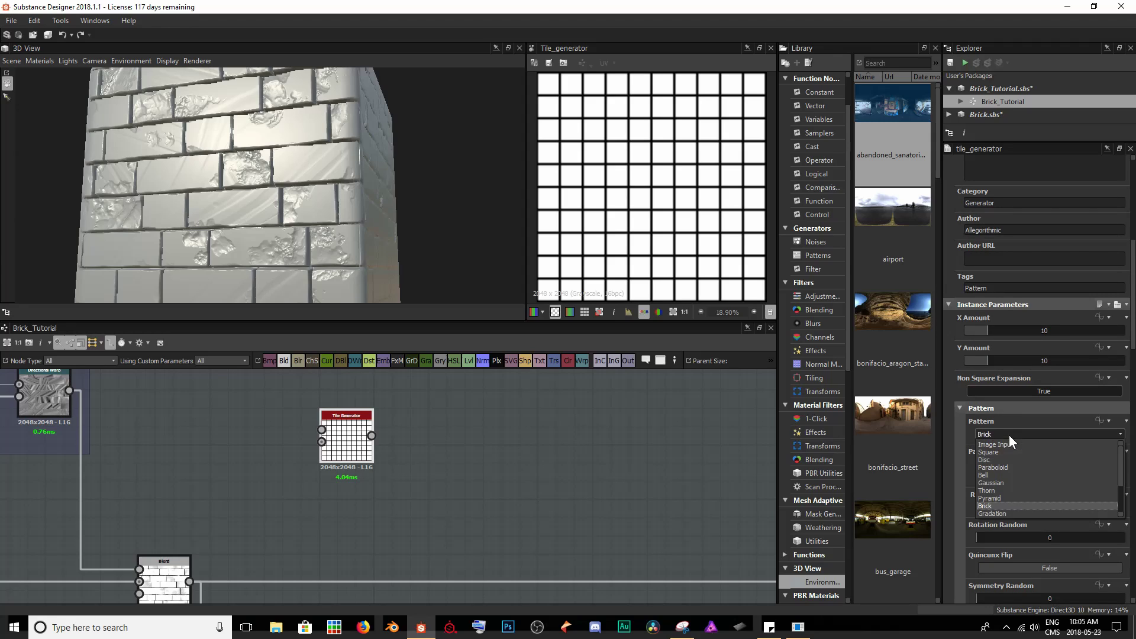
left_click(1042, 468)
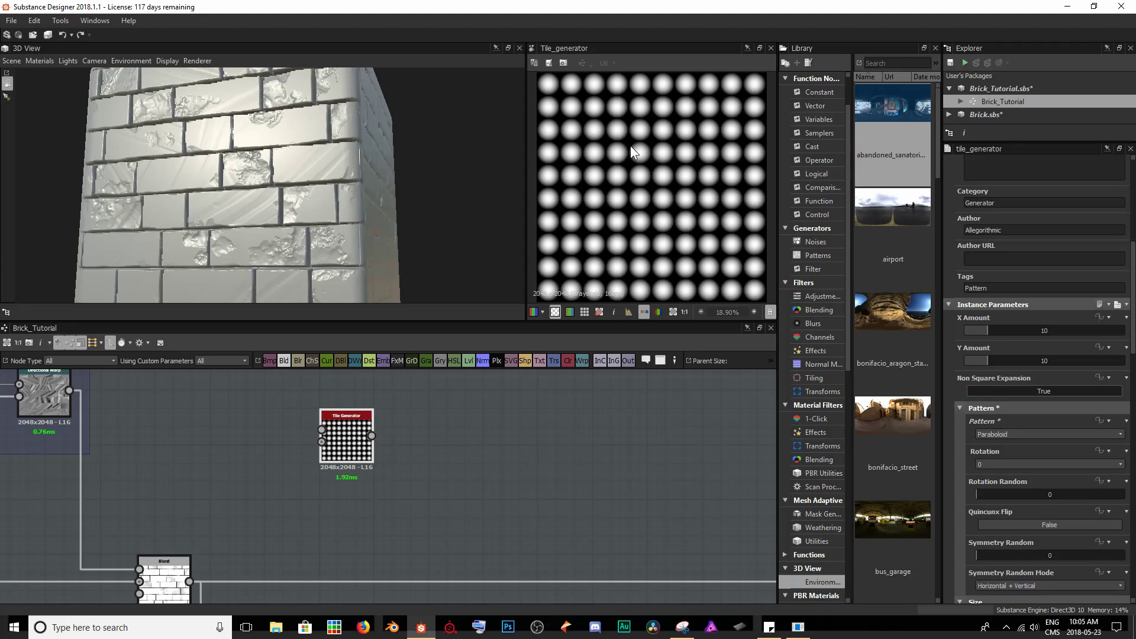
scroll(608, 146, "up", 4)
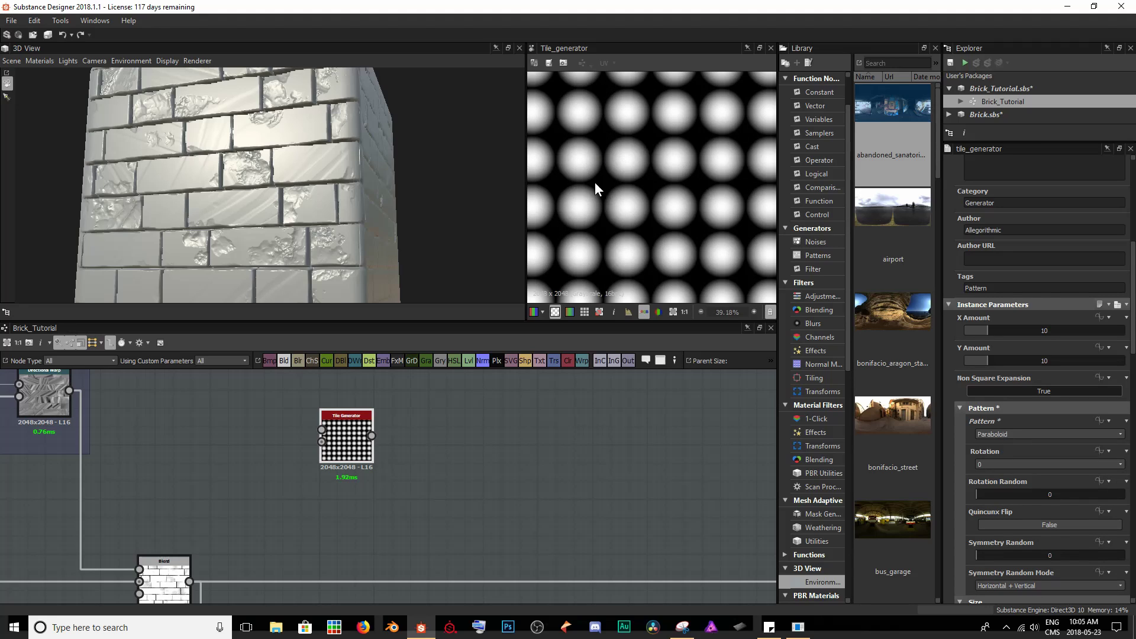
scroll(634, 212, "down", 5)
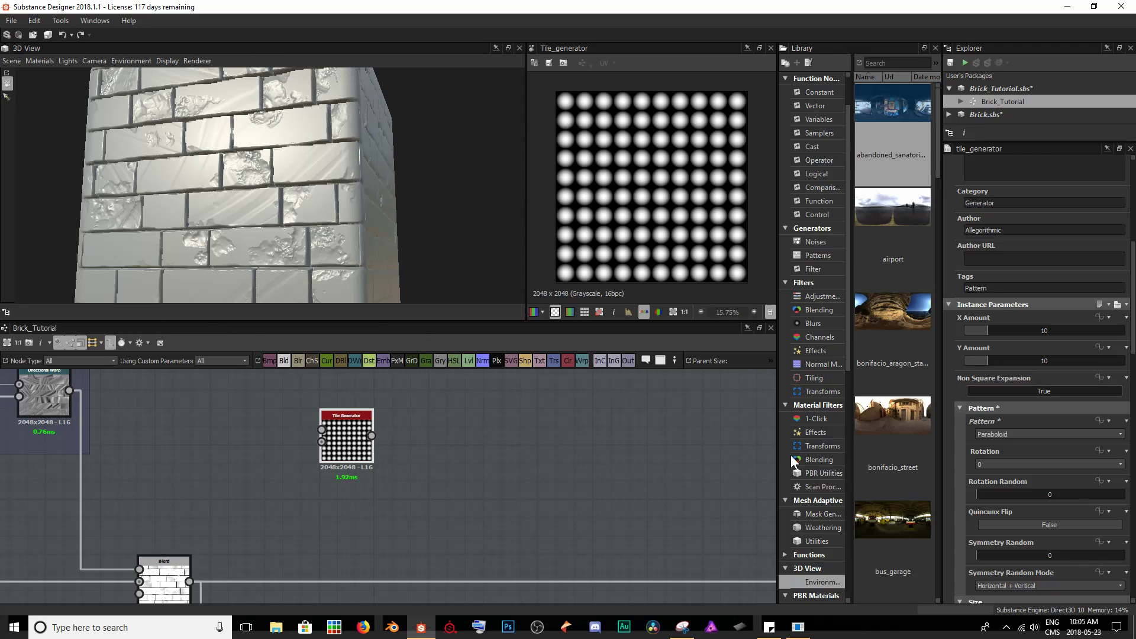
Step: Set the Tile Generator's scale to 0.88 and scale random to 0.56, and inspect the varied dots
scroll(1085, 392, "down", 1)
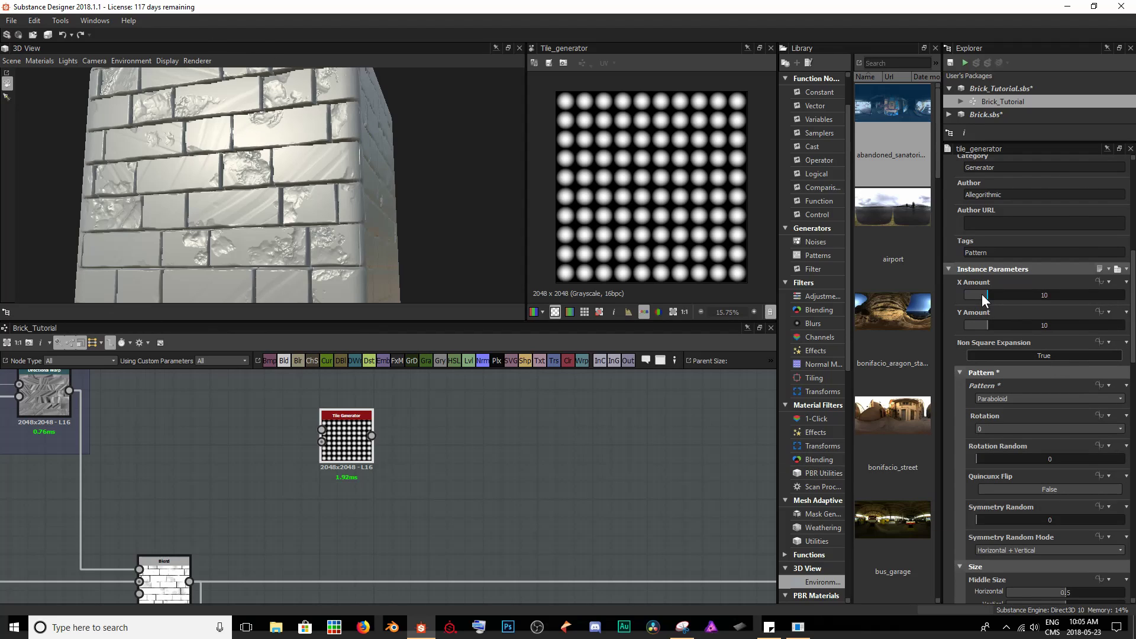
mouse_move(981, 293)
left_mouse_down()
mouse_move(968, 293)
mouse_move(988, 294)
left_mouse_up()
scroll(1026, 468, "down", 5)
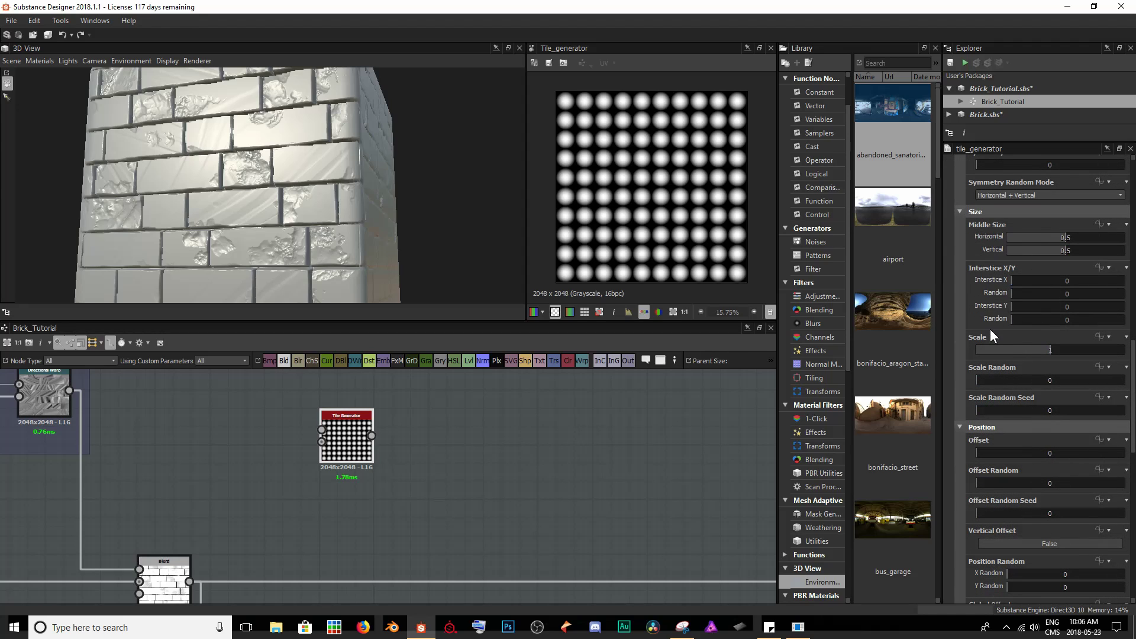
mouse_move(1052, 349)
left_mouse_down()
mouse_move(1003, 342)
mouse_move(1059, 344)
mouse_move(1041, 342)
left_mouse_up()
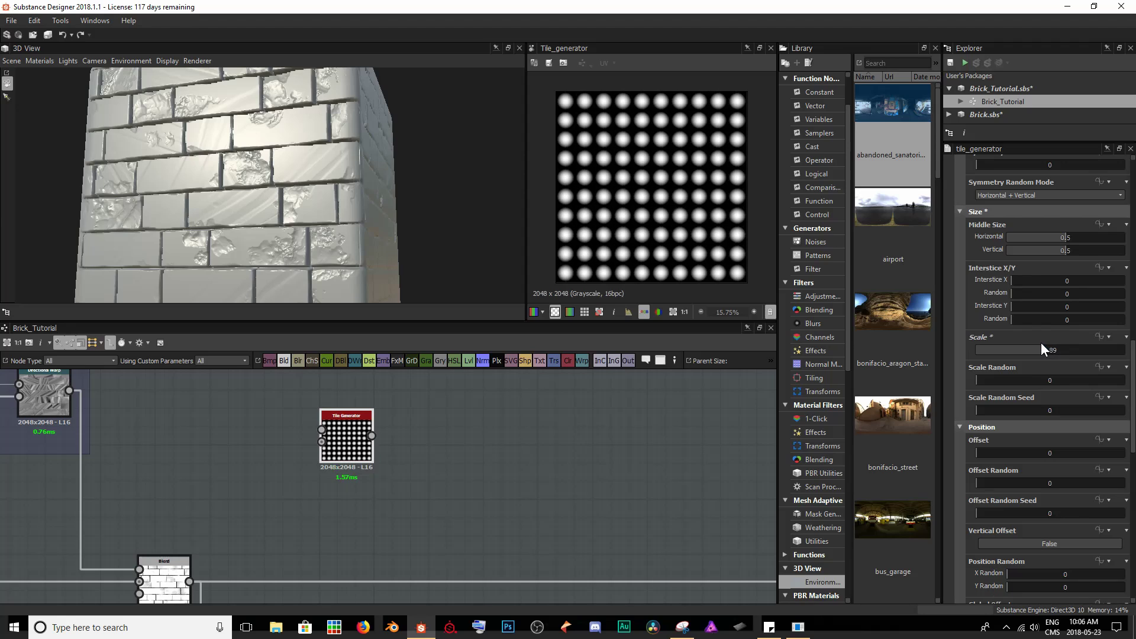
left_click_drag(983, 375, 1058, 384)
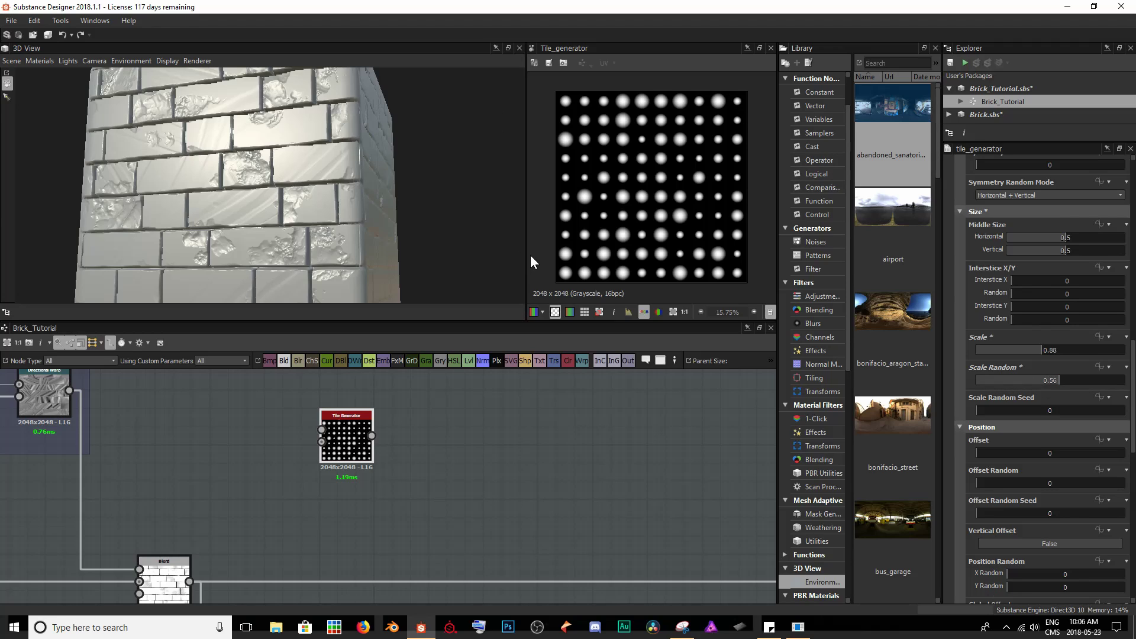
scroll(622, 204, "up", 8)
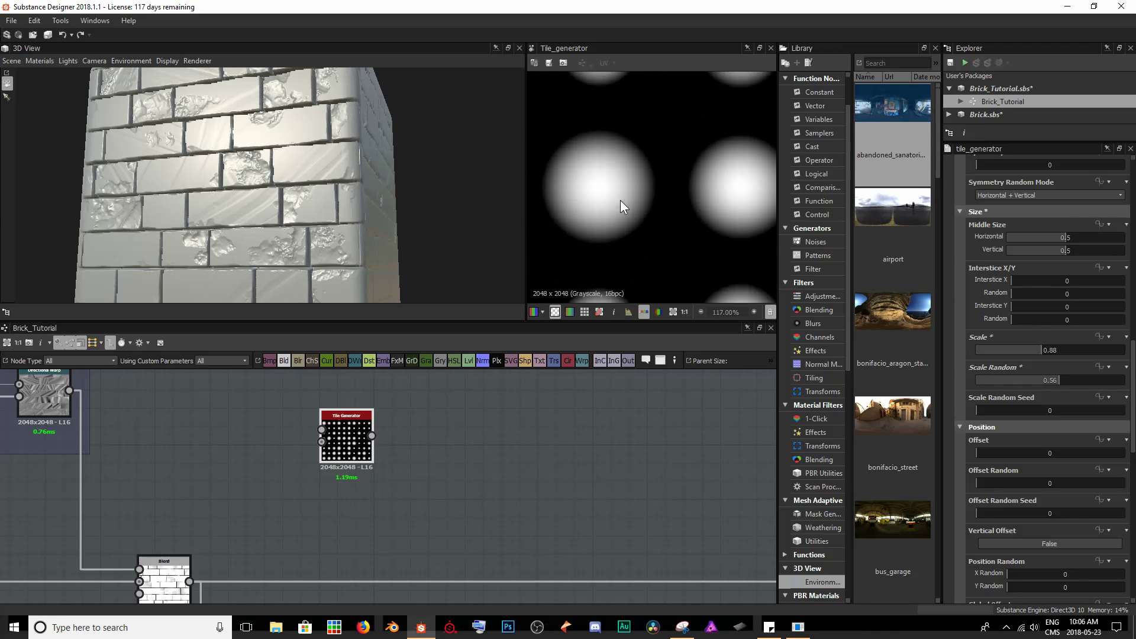
scroll(659, 229, "down", 1)
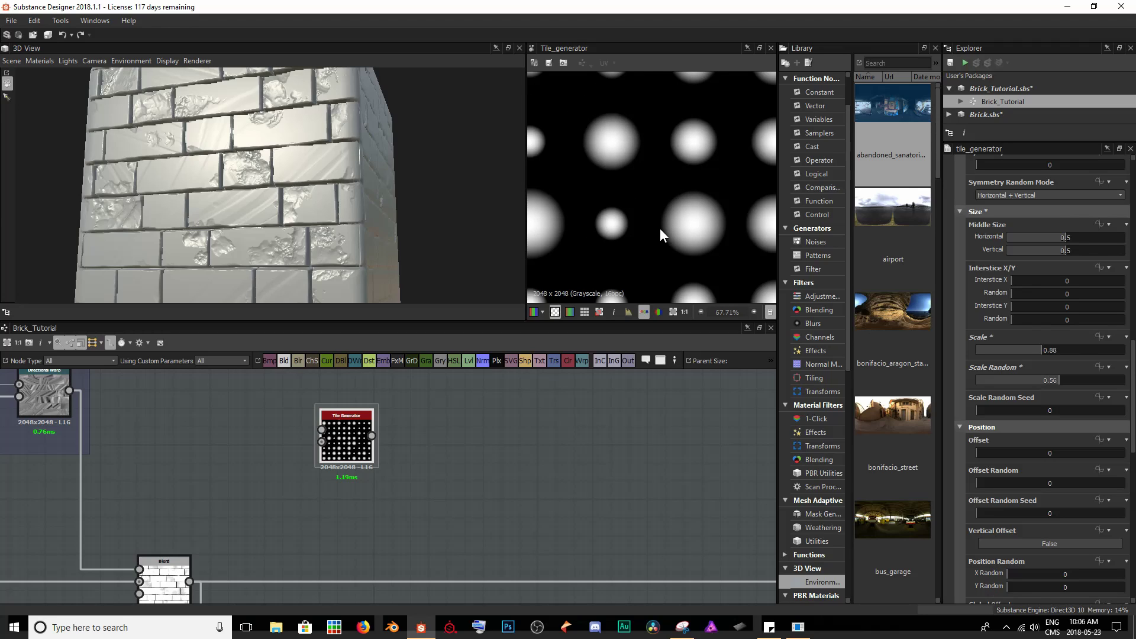
scroll(659, 229, "down", 9)
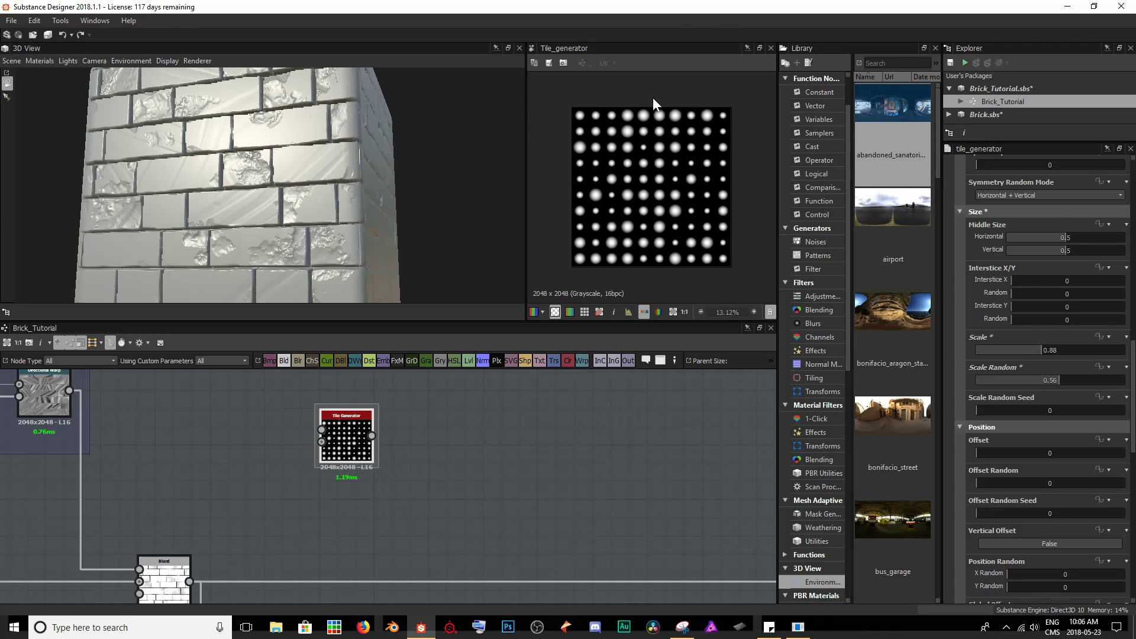
Step: Experiment with the Tile Generator's dot size, settling on a scale of 0.15 and a scale random of 0.54
left_click_drag(1068, 382, 1091, 381)
left_click_drag(1036, 350, 1087, 364)
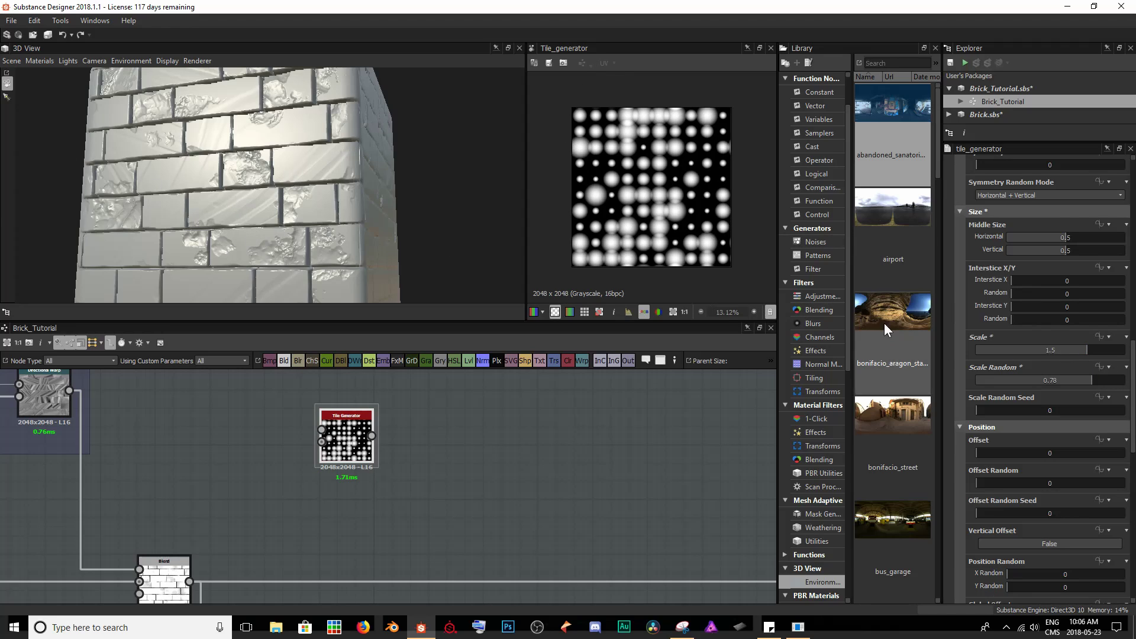
left_click_drag(1032, 346, 993, 347)
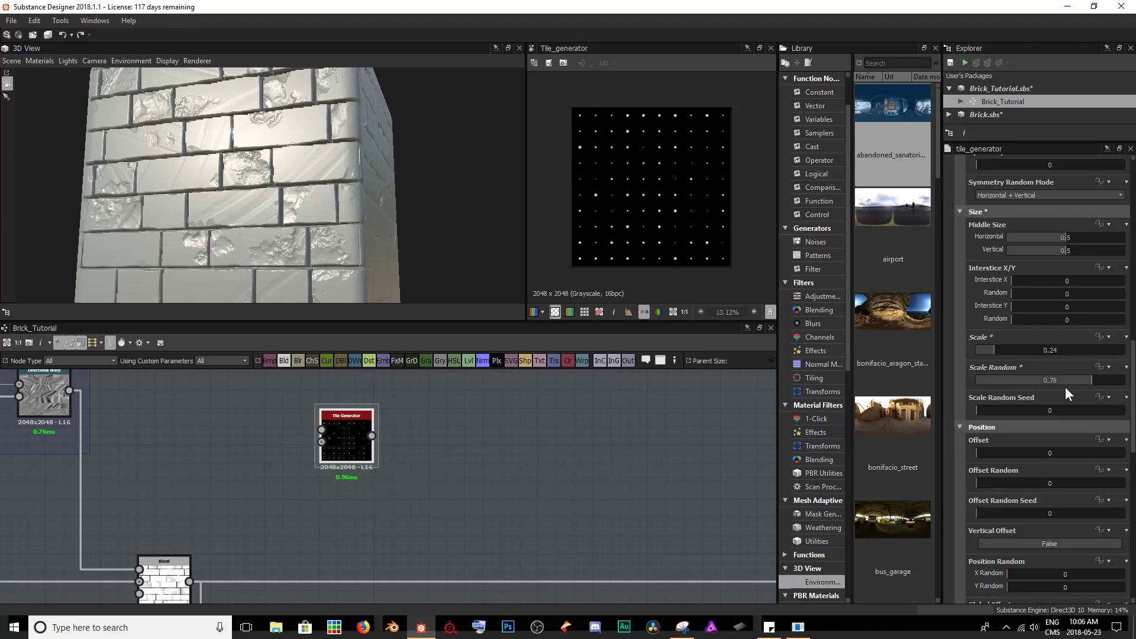
left_click_drag(1081, 377, 1056, 384)
left_click_drag(991, 350, 987, 350)
Step: Try an offset of 0.3 on the Tile Generator's pattern and return it to 0
scroll(1024, 439, "down", 3)
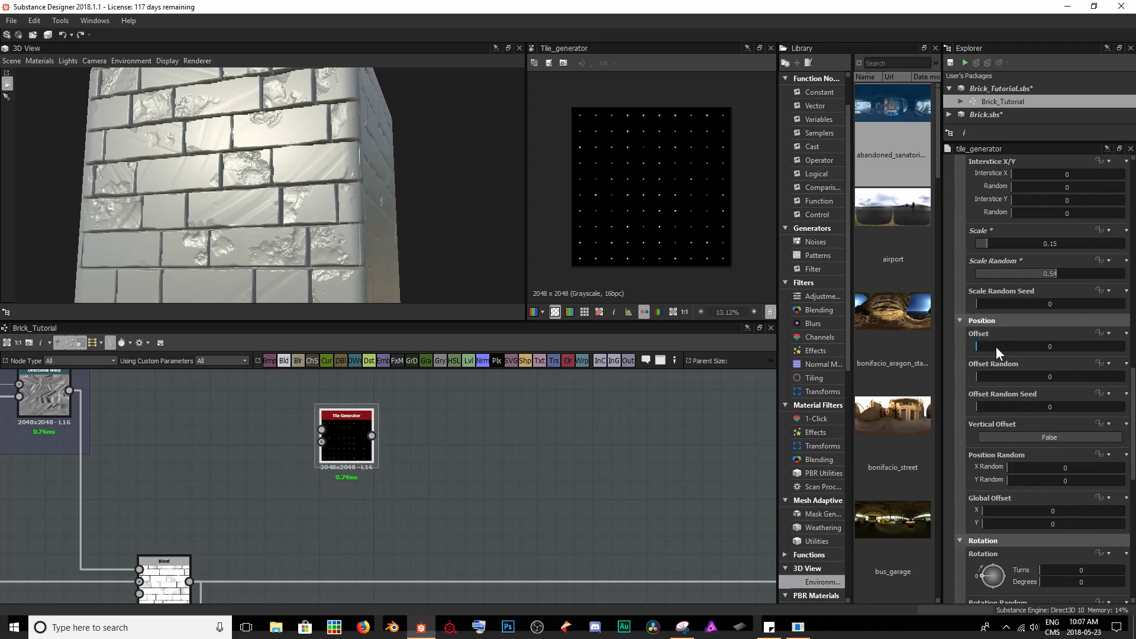
left_click_drag(982, 347, 1020, 346)
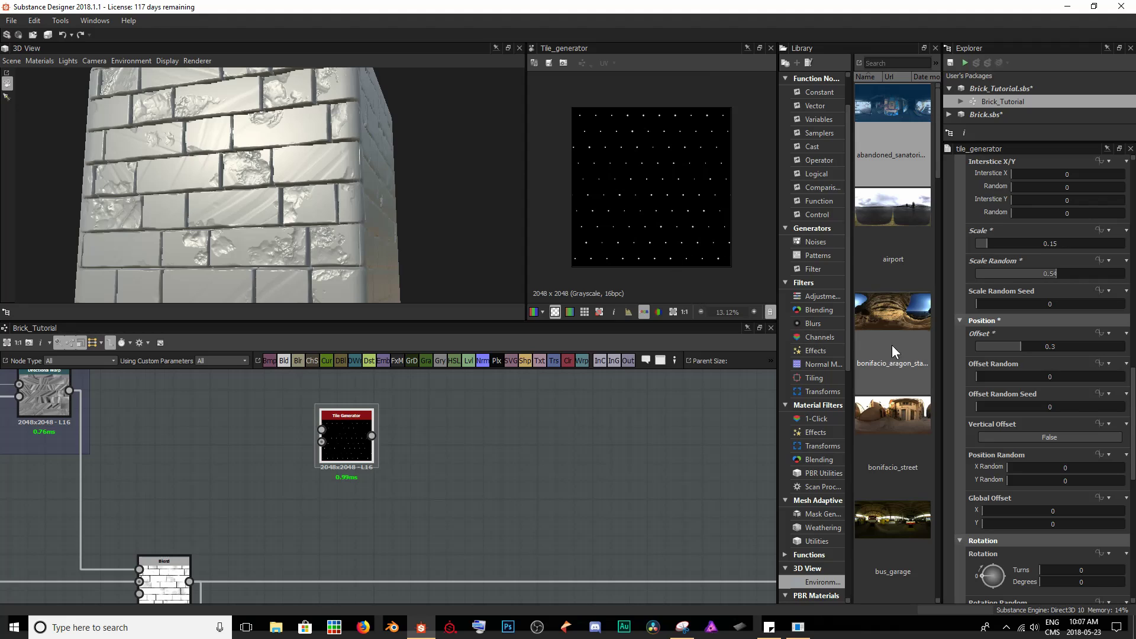
left_click_drag(1014, 348, 964, 355)
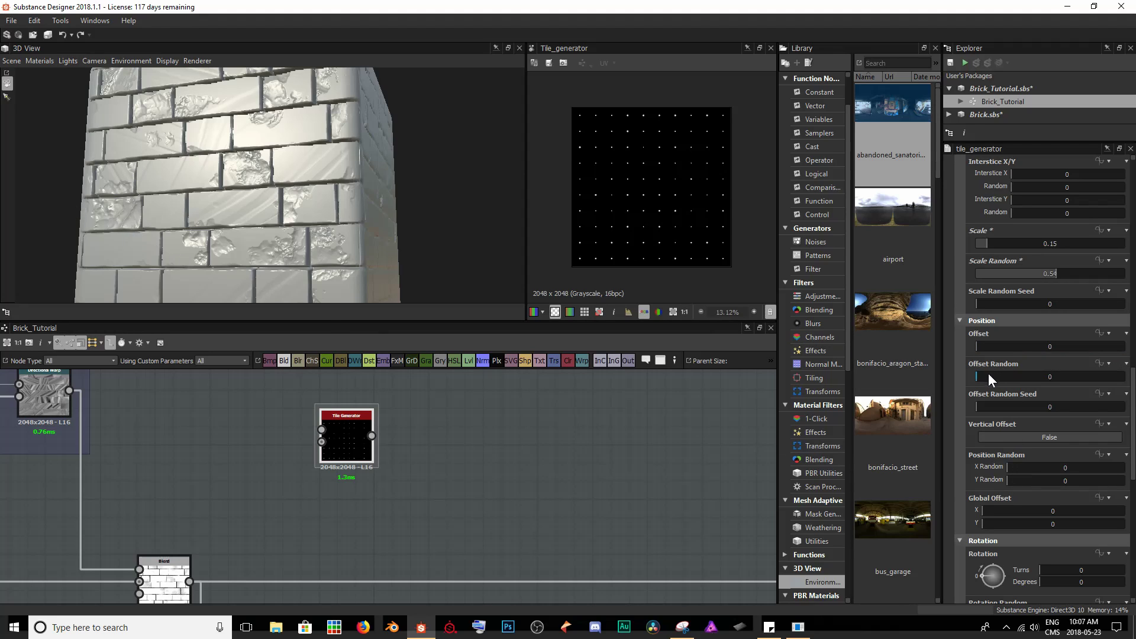
Step: Set the Tile Generator's offset random to 0.61 and offset random seed to 568, and inspect the shifted dots
left_click_drag(988, 373, 1066, 379)
left_click_drag(986, 406, 1059, 402)
scroll(1060, 403, "down", 2)
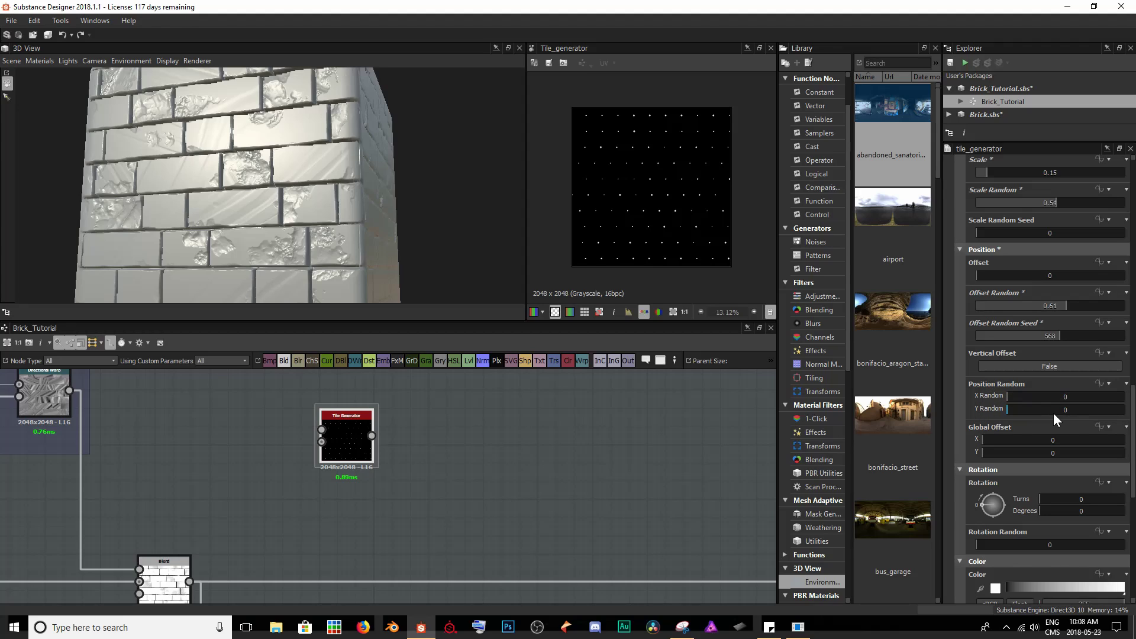
scroll(664, 134, "up", 2)
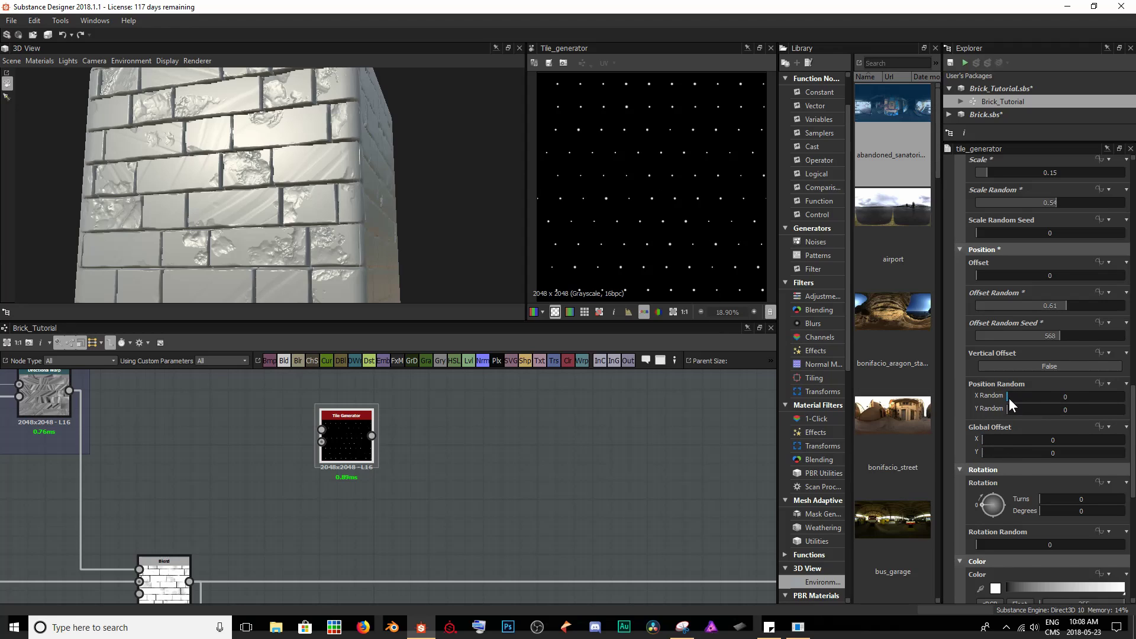
Step: Scatter the dots with position random X 0.03 and Y 0.5, and global offset X 0.37 and Y 0.7
left_click_drag(1009, 399, 1052, 414)
left_click_drag(1008, 437, 1080, 452)
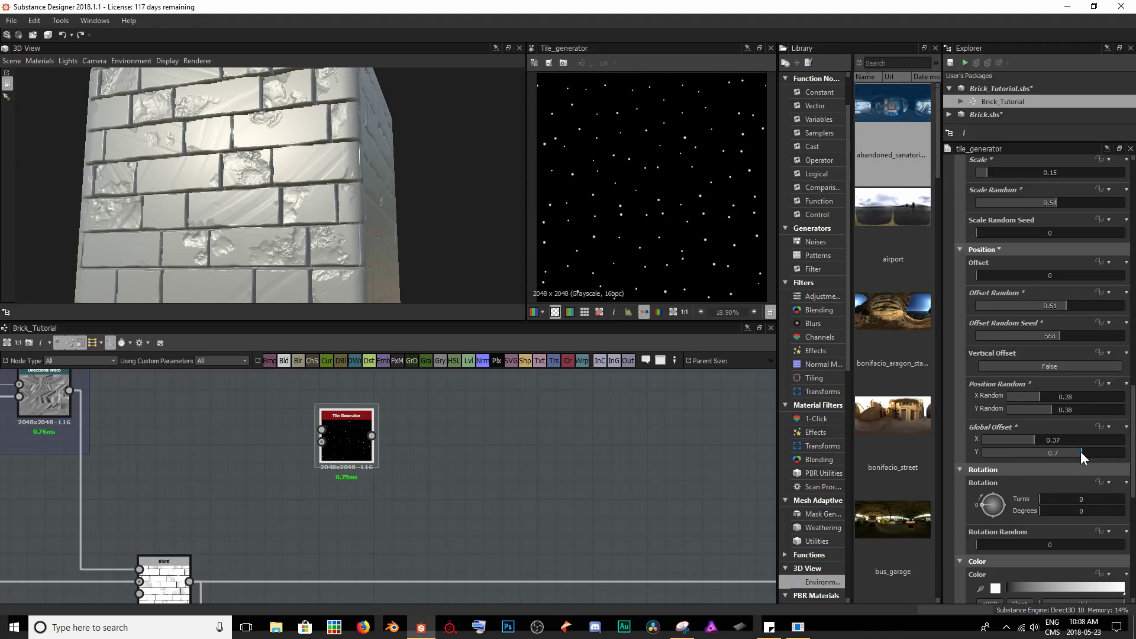
left_click_drag(1056, 414, 1010, 397)
Step: Try the checker, horizontal and vertical masks on the Tile Generator, and switch them all off again
scroll(1009, 393, "down", 6)
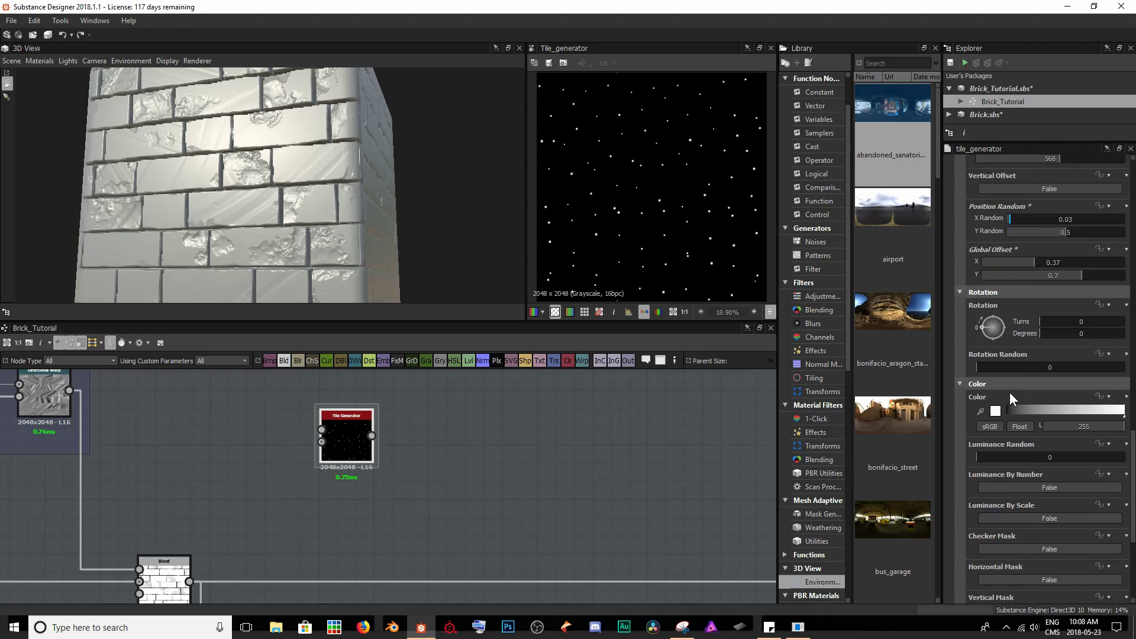
scroll(1010, 392, "down", 5)
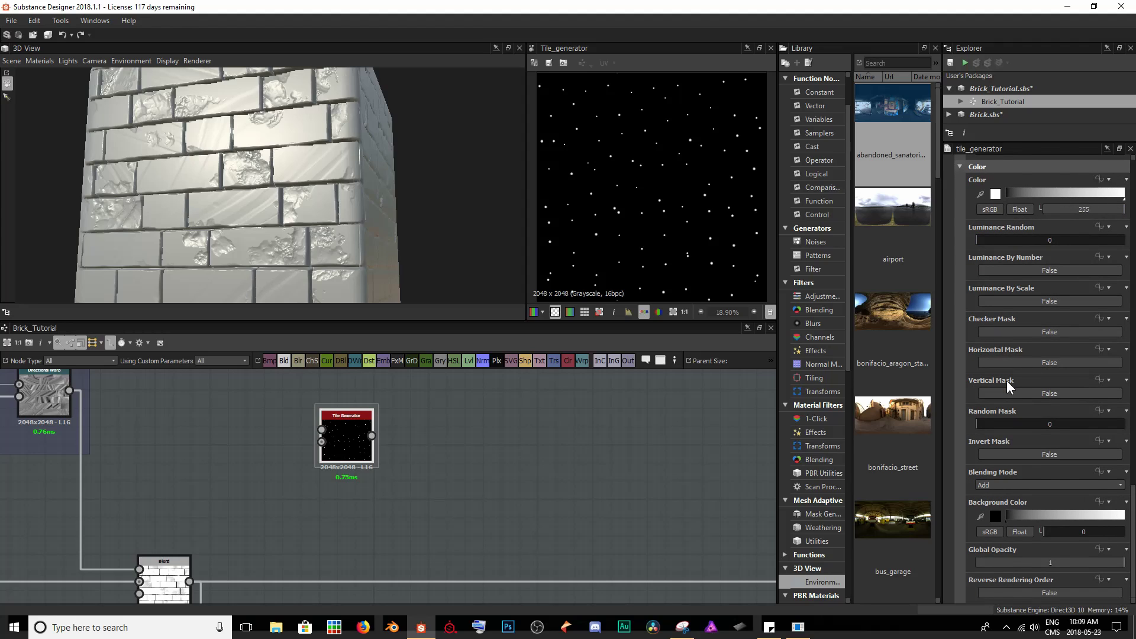
left_click(1034, 333)
left_click(1024, 363)
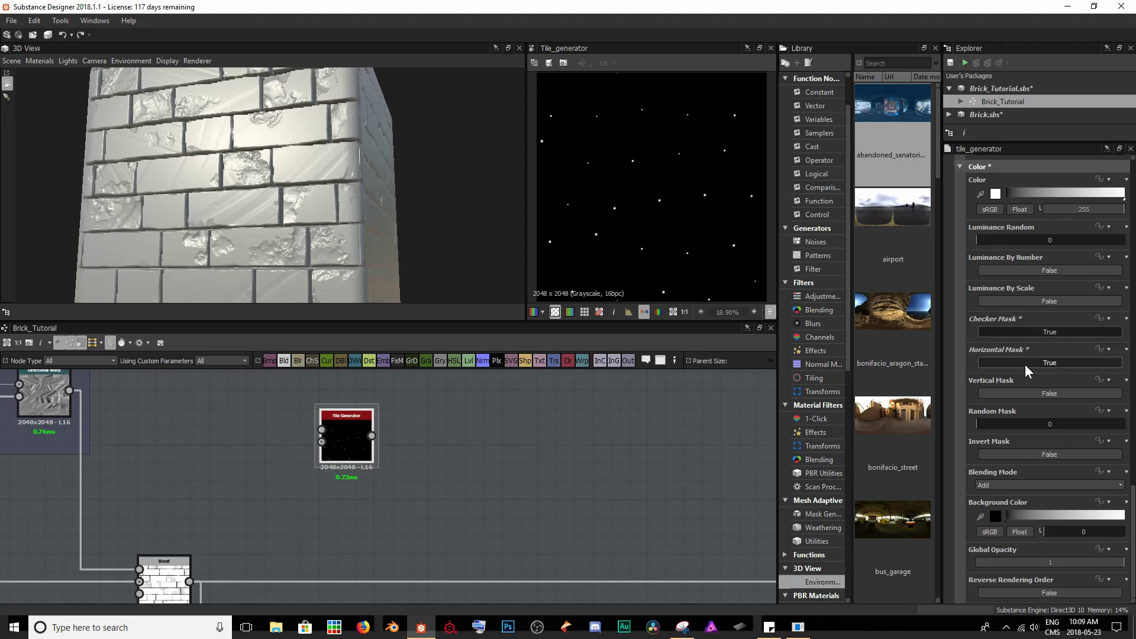
left_click(1025, 394)
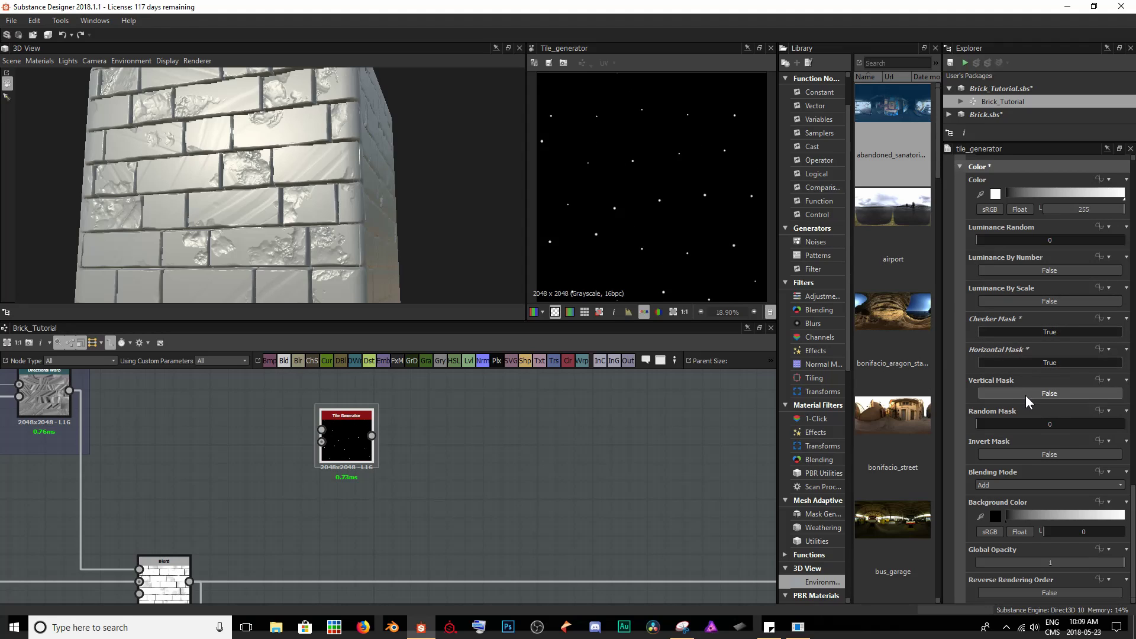
left_click(1026, 396)
left_click(1024, 362)
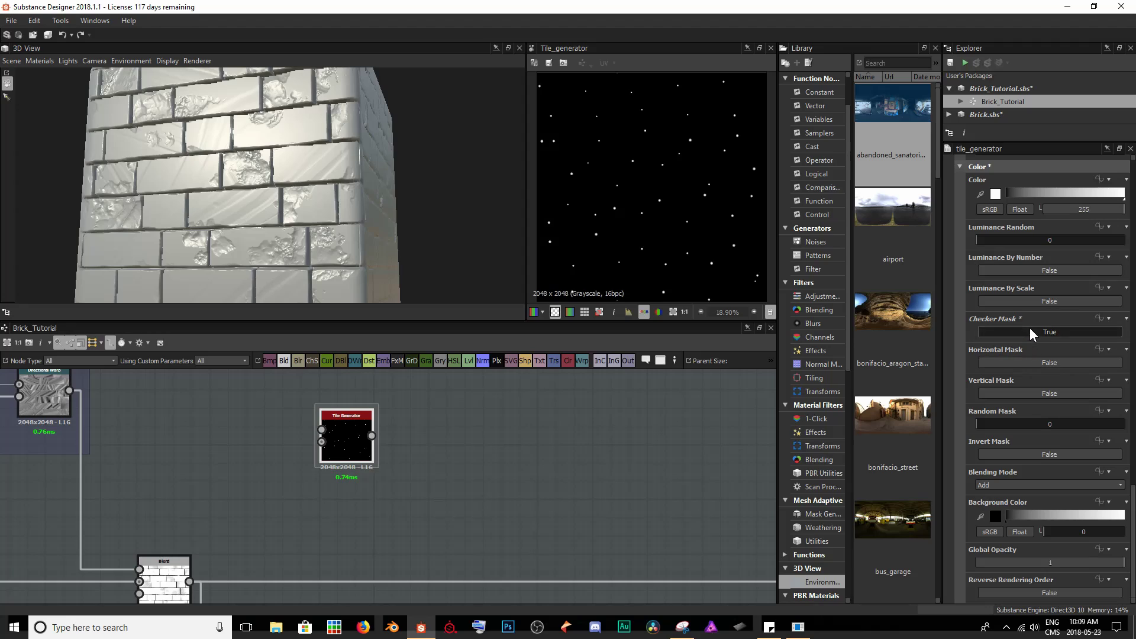
left_click(1029, 329)
left_click(1031, 362)
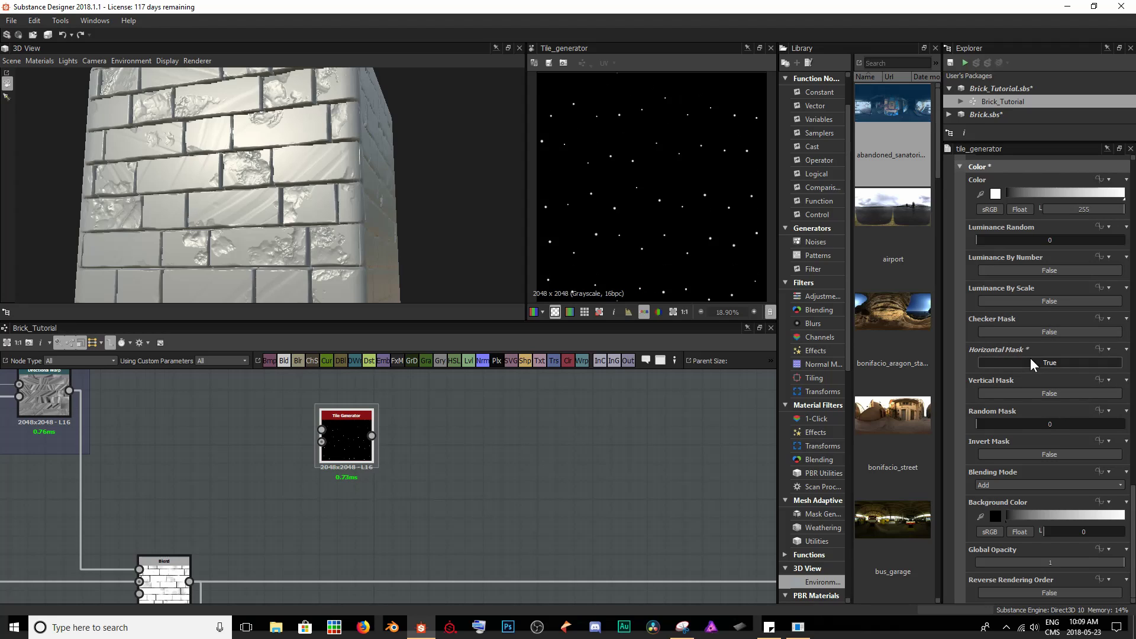
scroll(677, 177, "down", 2)
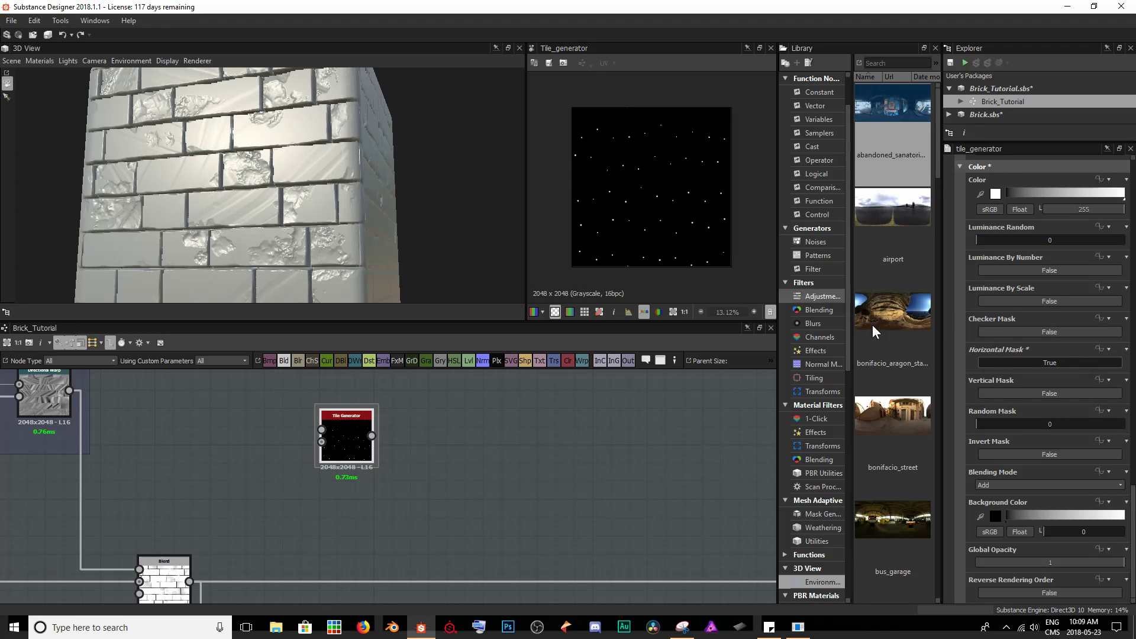
left_click(1018, 359)
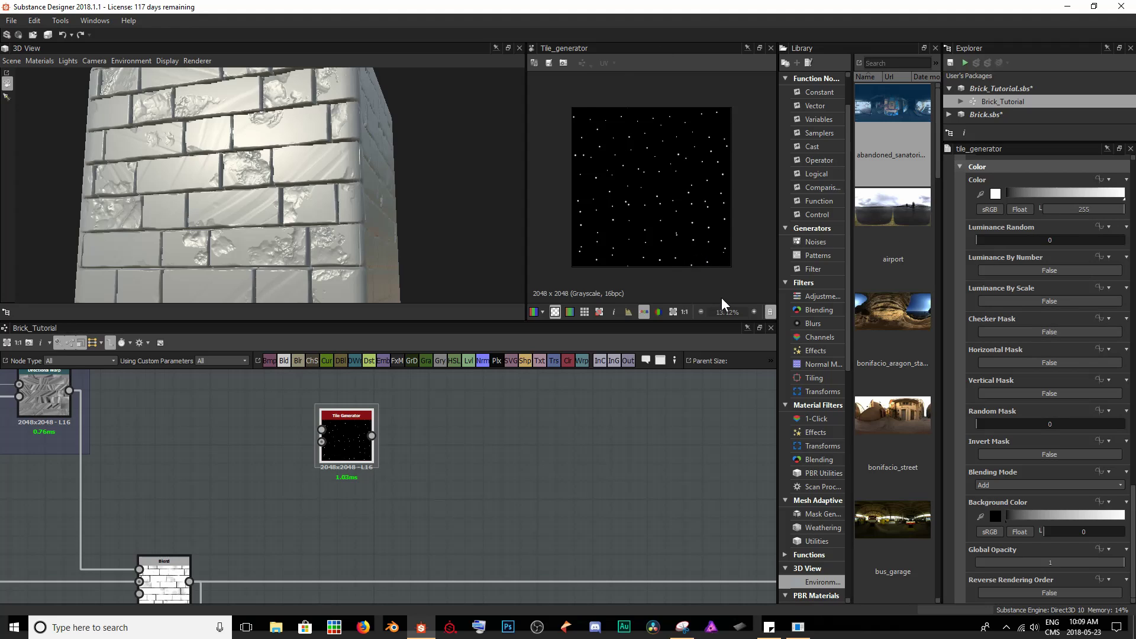
Step: Set the Tile Generator's random mask to 0.1 and its blending mode to Max
mouse_move(983, 424)
left_mouse_down()
mouse_move(1073, 424)
mouse_move(967, 419)
left_mouse_up()
double_click(1025, 428)
type("0.1")
key("Return")
scroll(653, 181, "up", 3)
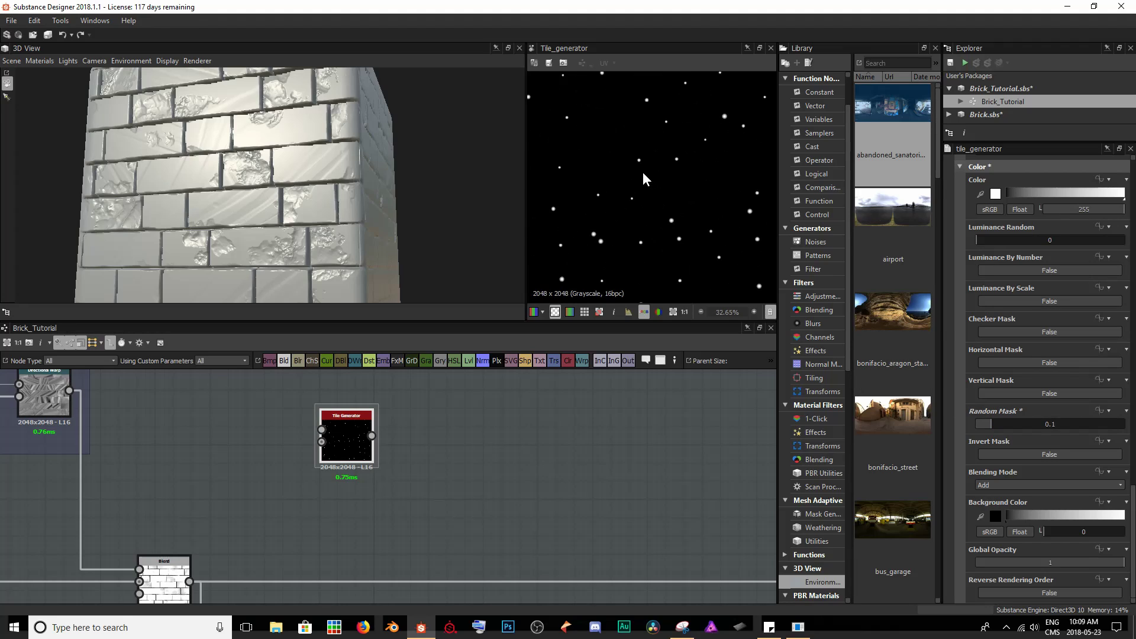
middle_click_drag(609, 223, 581, 221)
key("f")
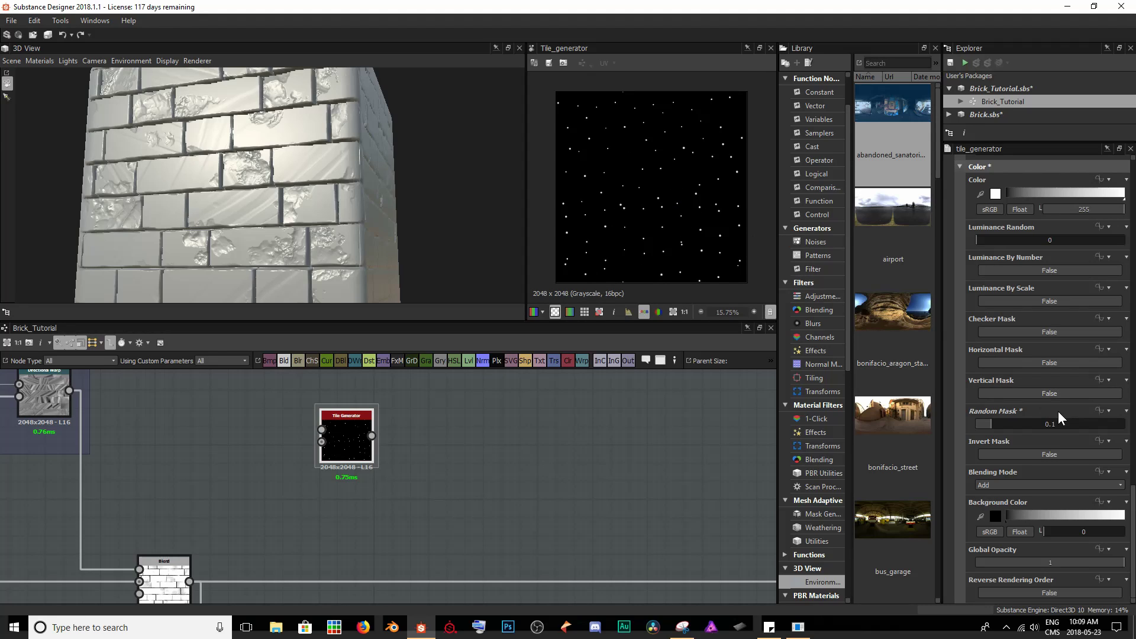
left_click(1039, 484)
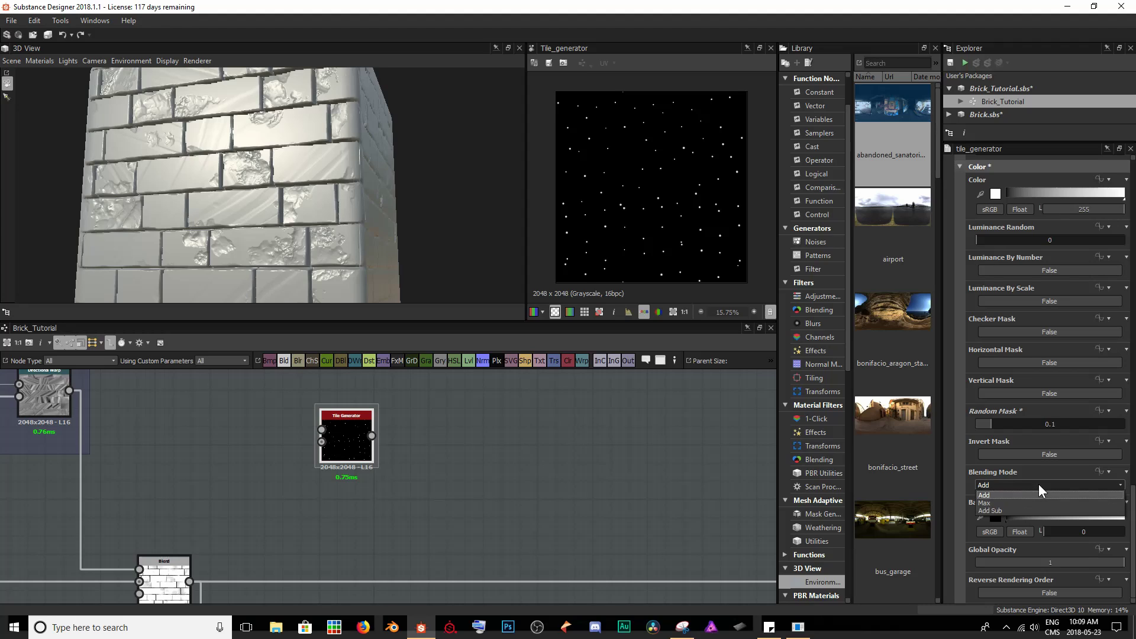
left_click(996, 504)
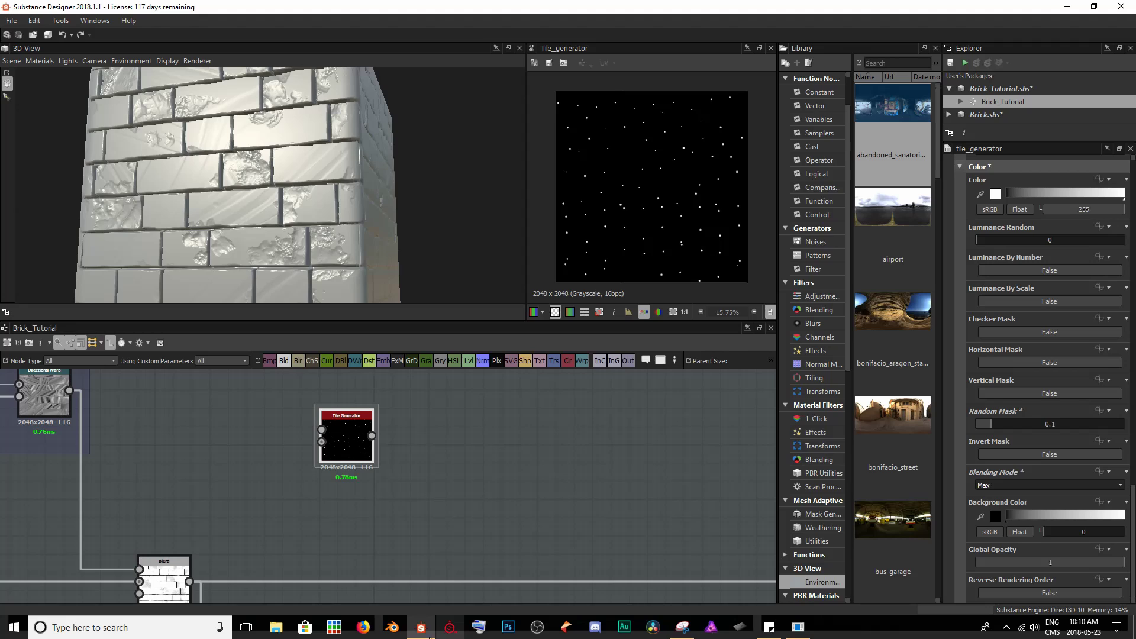
Step: Add a Directional Warp node fed by the Tile Generator and space it away from that node
middle_click_drag(381, 534, 353, 564)
left_click_drag(330, 476, 336, 436)
key("space")
type("war")
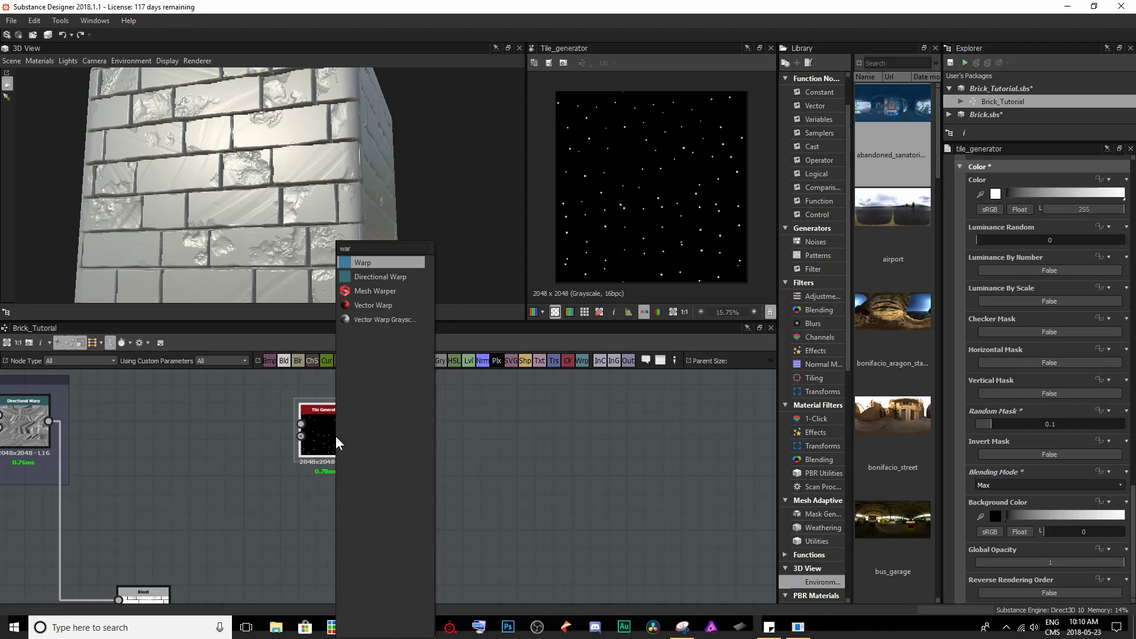
key("Down")
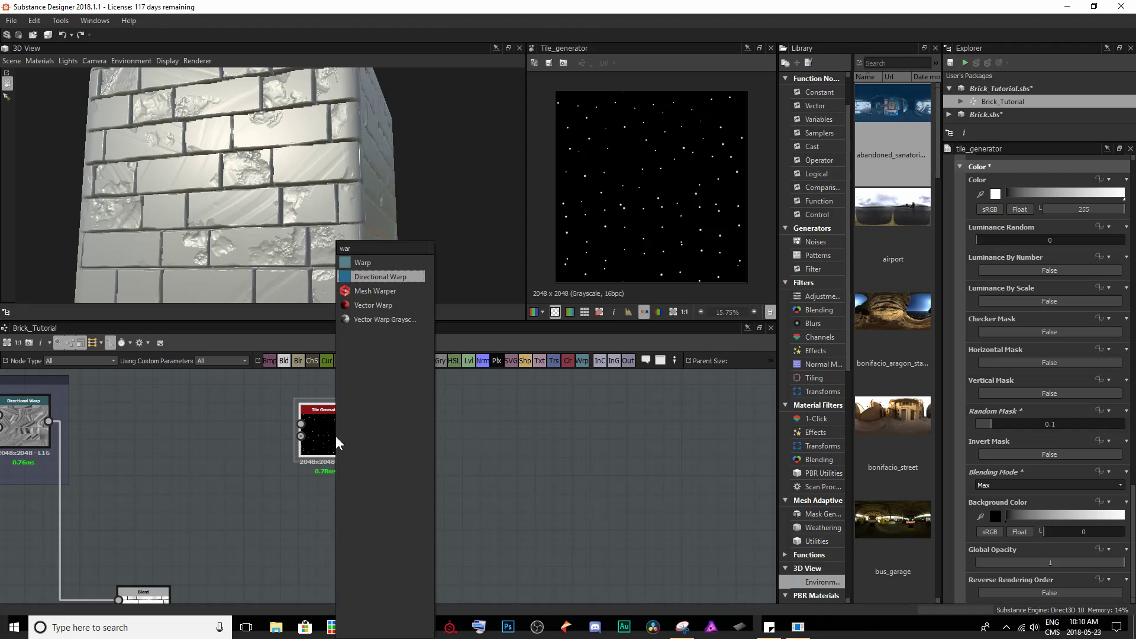
key("Return")
left_click_drag(420, 433, 513, 432)
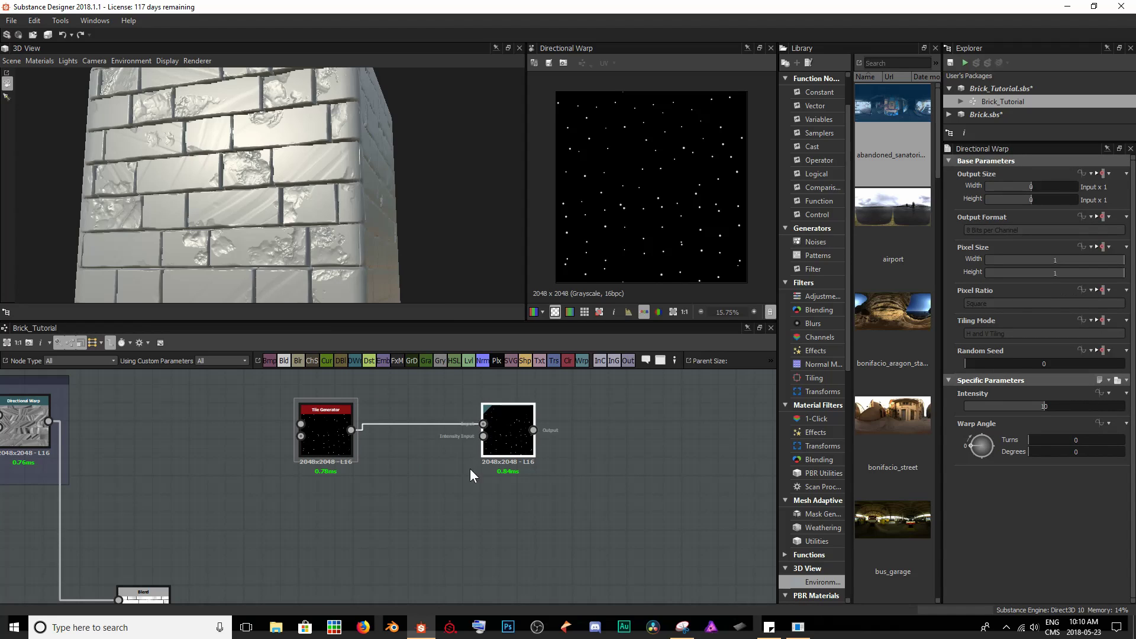
Step: Add a Gaussian Noise node below the Tile Generator and connect it to the Directional Warp's intensity input
left_click(357, 520)
key("space")
type("gauss")
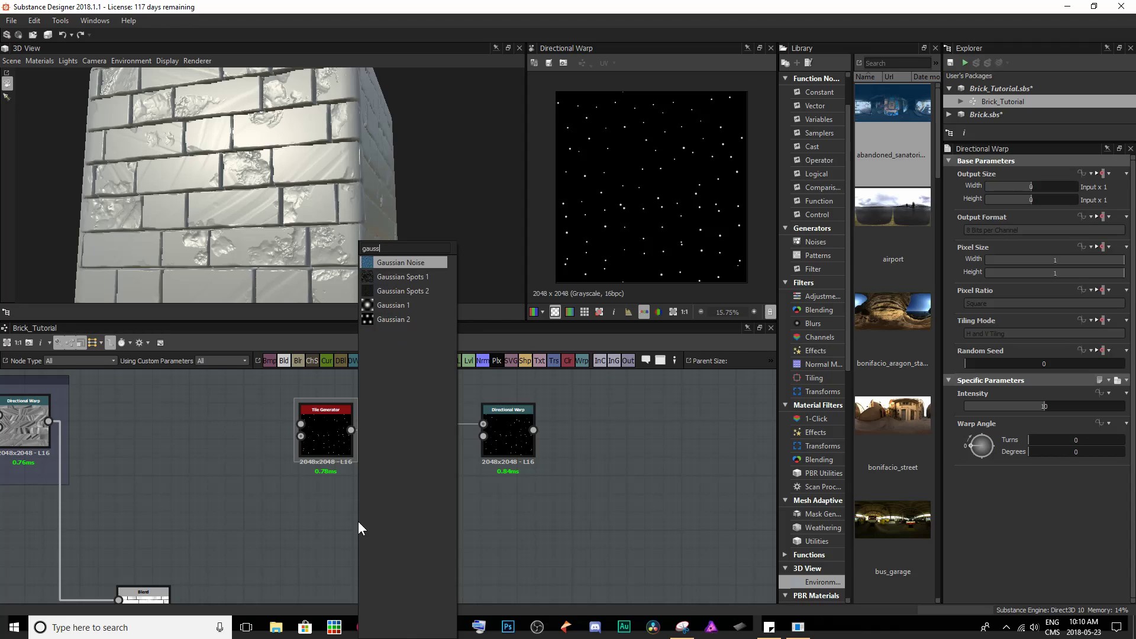
key("Return")
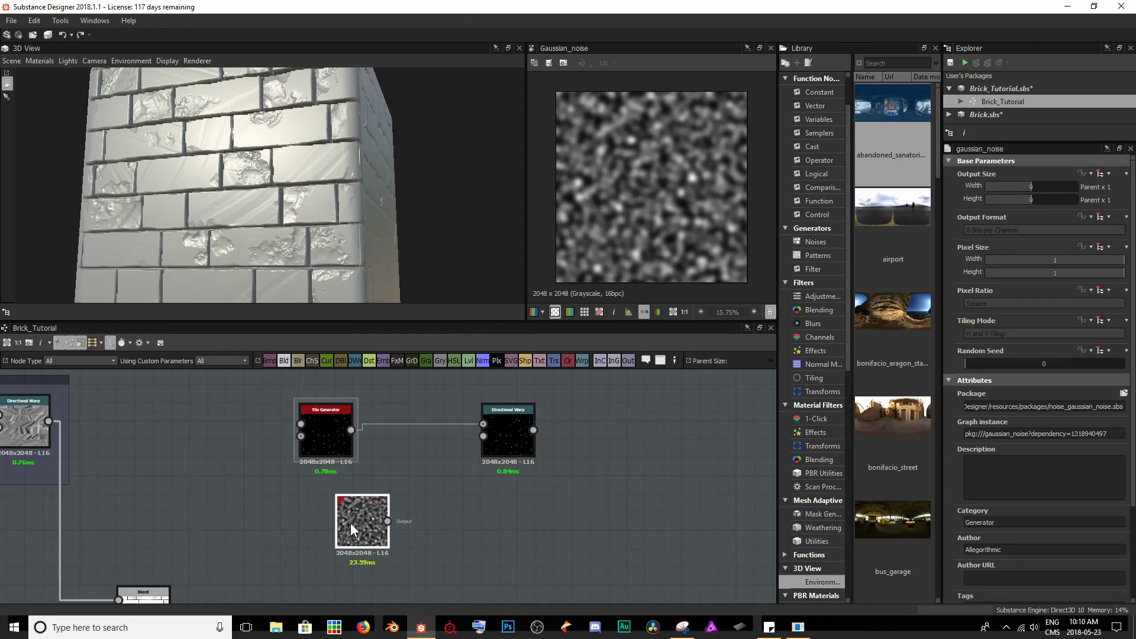
left_click_drag(351, 523, 484, 438)
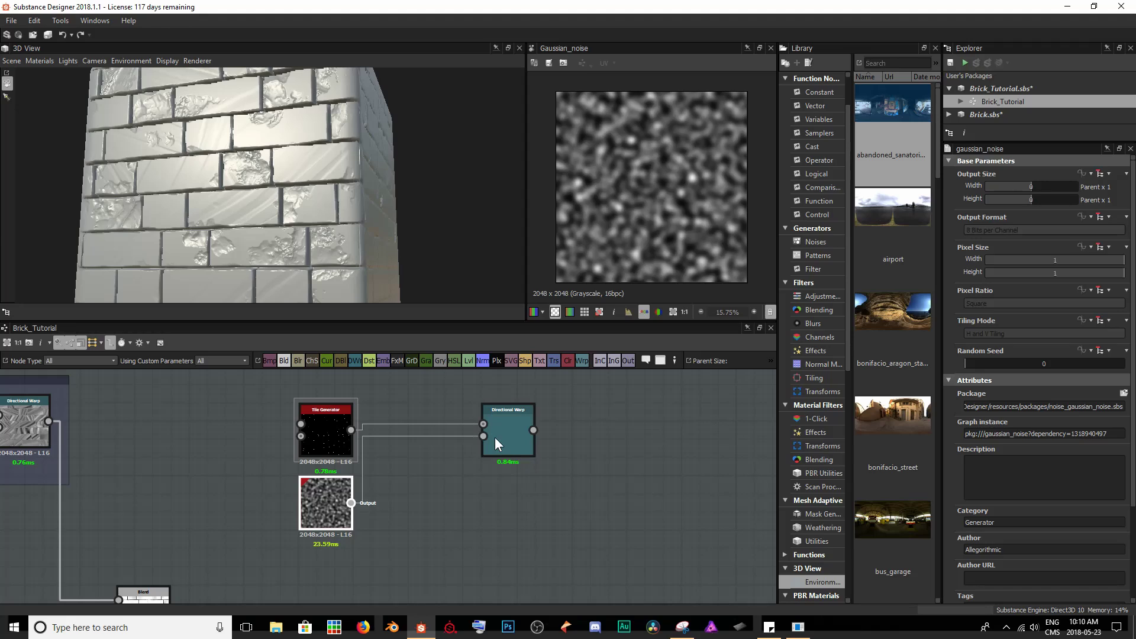
Step: Inspect the warped dots and set the Directional Warp's angle to 20 degrees and intensity to 13.61
double_click(516, 425)
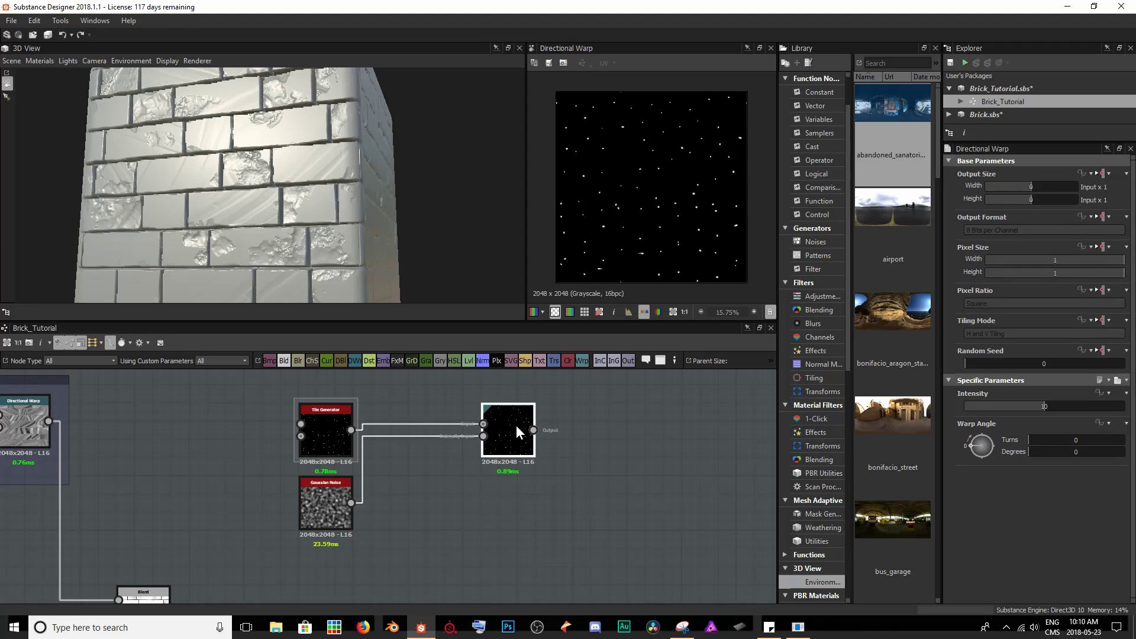
scroll(640, 260, "up", 6)
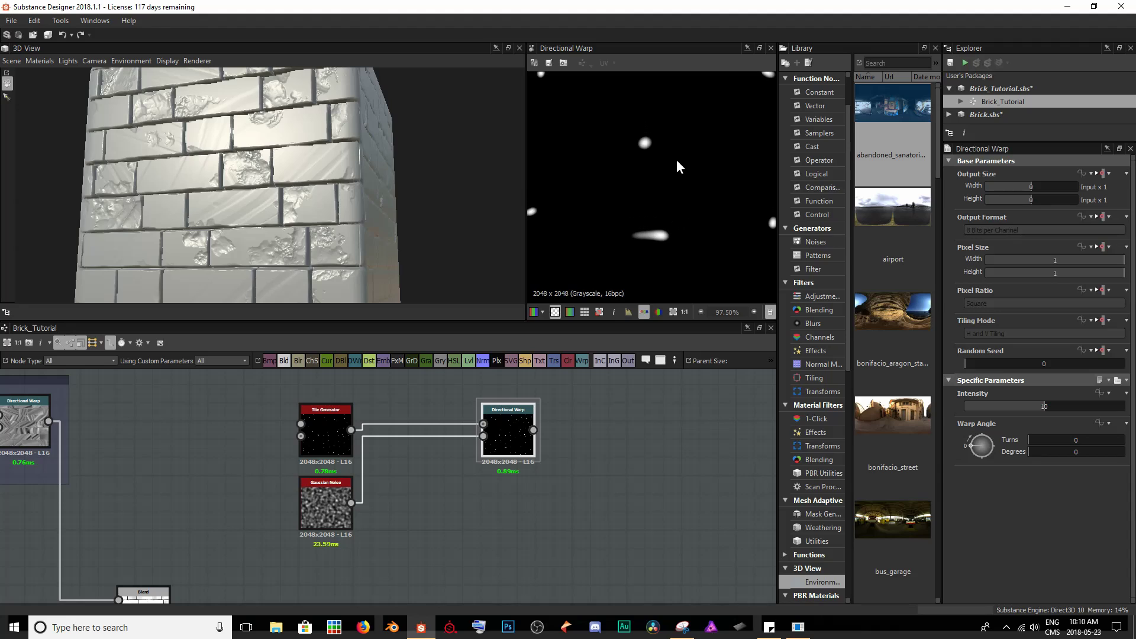
scroll(676, 158, "down", 3)
middle_click_drag(679, 155, 693, 195)
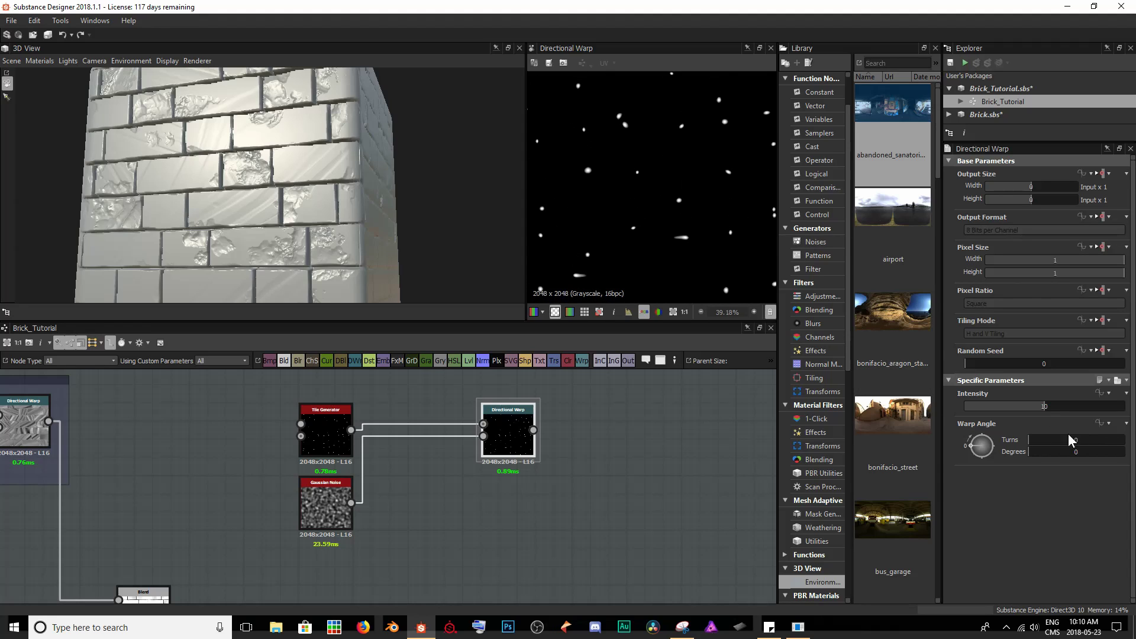
left_click_drag(1055, 452, 1031, 454)
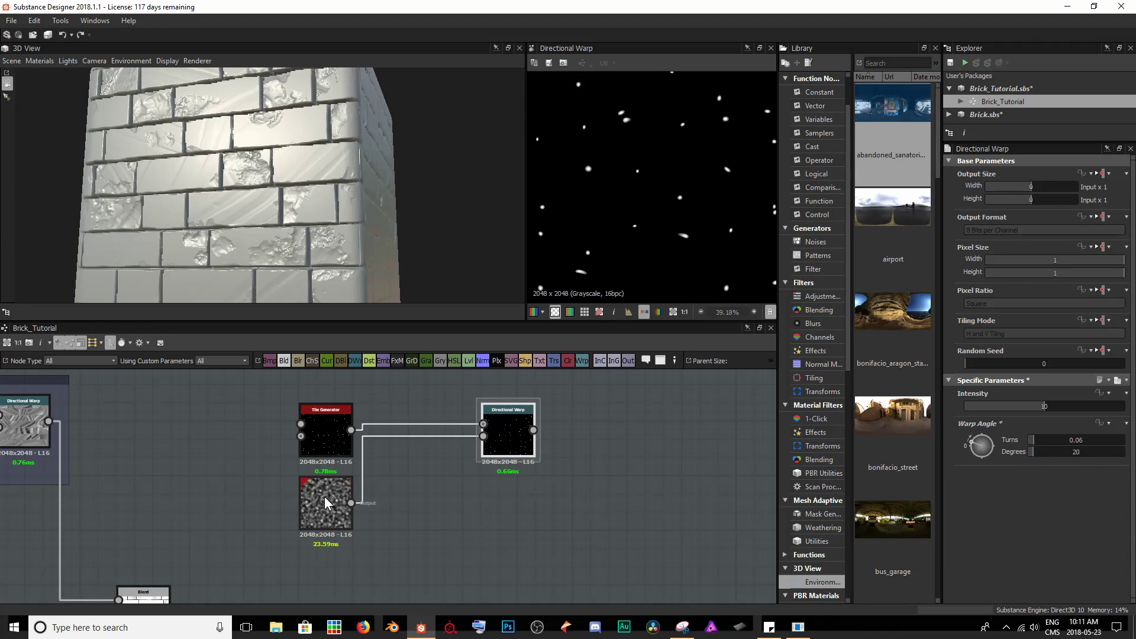
mouse_move(1045, 405)
left_mouse_down()
mouse_move(1104, 406)
mouse_move(1044, 407)
left_mouse_up()
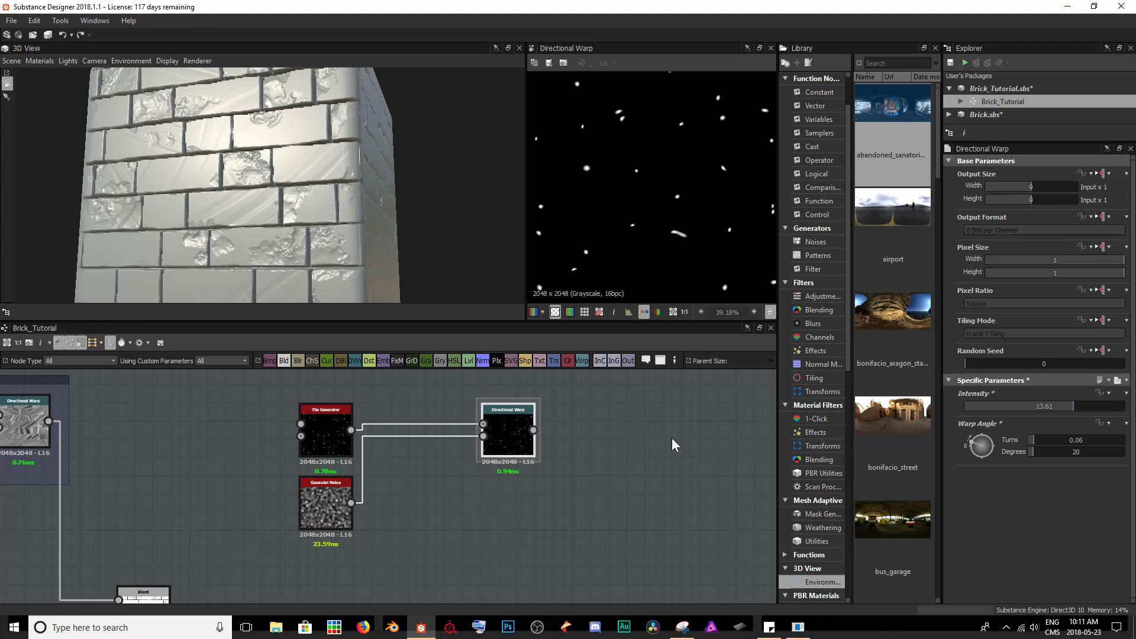
Step: Set the Gaussian Noise scale to 49 and inspect its effect on the warped dots
left_click(327, 500)
scroll(1028, 422, "down", 3)
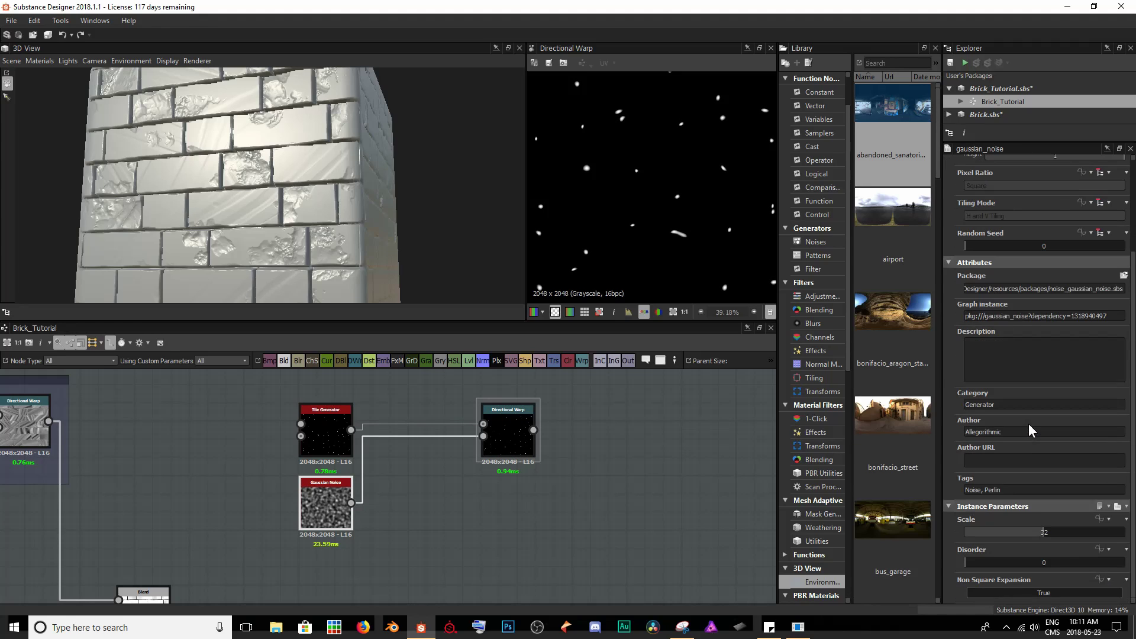
left_click(1041, 532)
left_click_drag(1028, 532, 1087, 525)
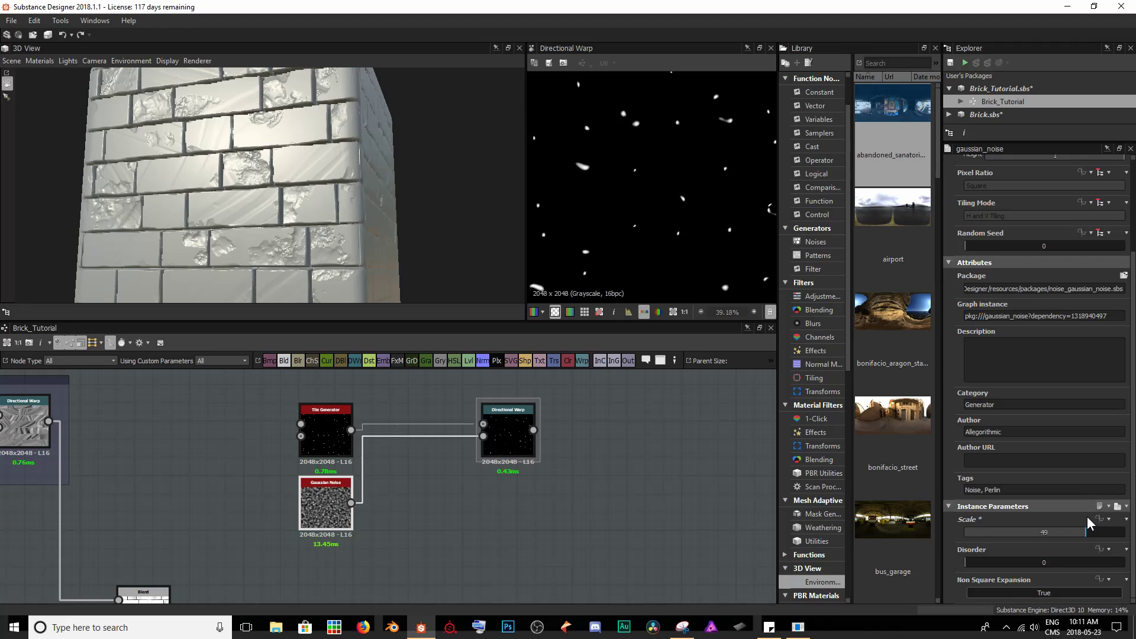
scroll(686, 199, "down", 3)
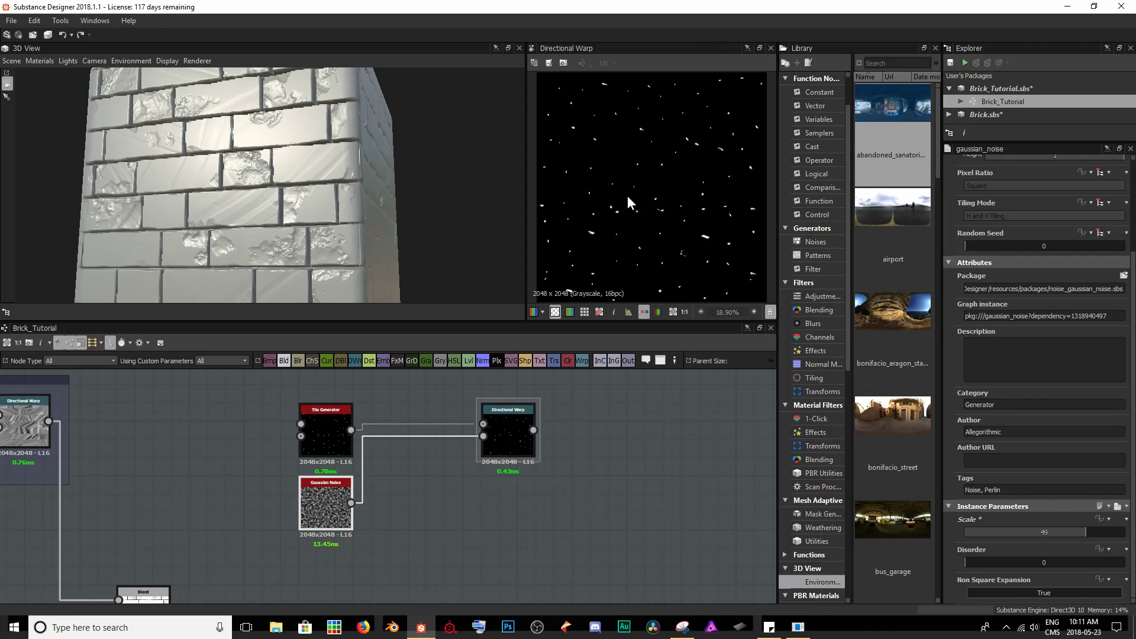
middle_click_drag(648, 524, 568, 489)
scroll(502, 471, "down", 2)
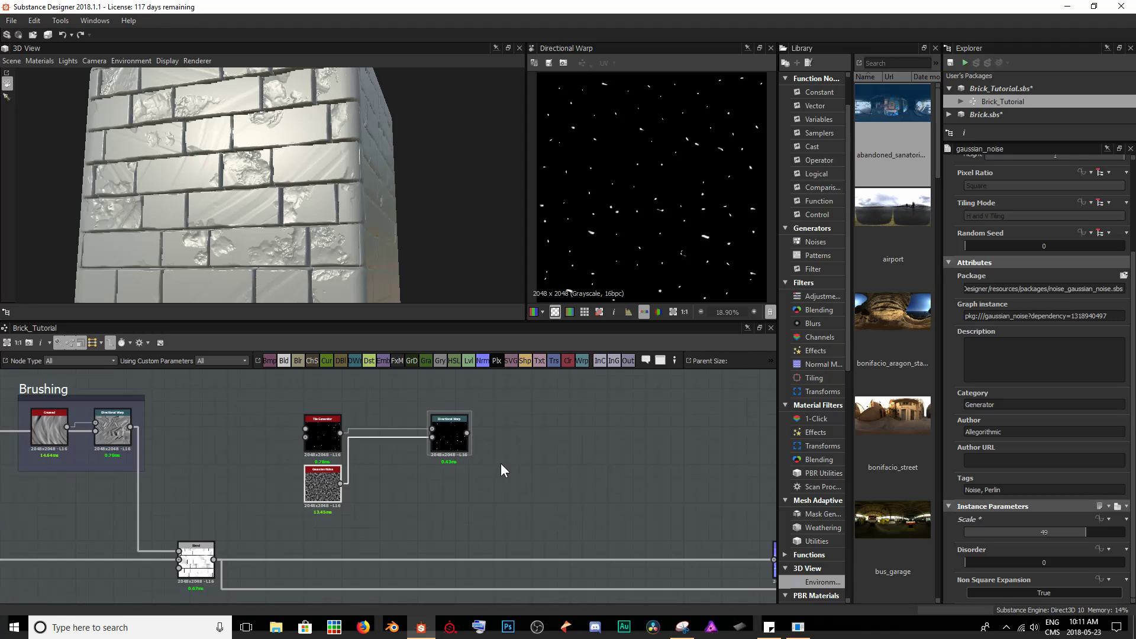
Step: Move the Tile Generator, Gaussian Noise and Directional Warp nodes together up beside the Brushing frame
middle_click_drag(502, 472, 427, 448)
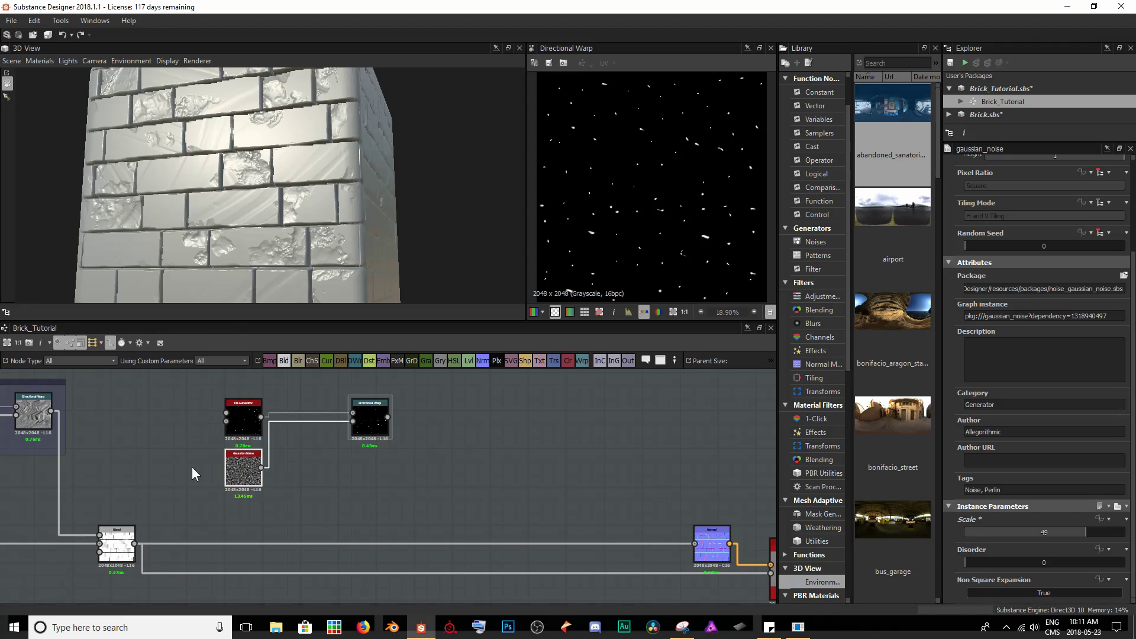
left_click_drag(198, 392, 386, 485)
left_click_drag(374, 426, 349, 414)
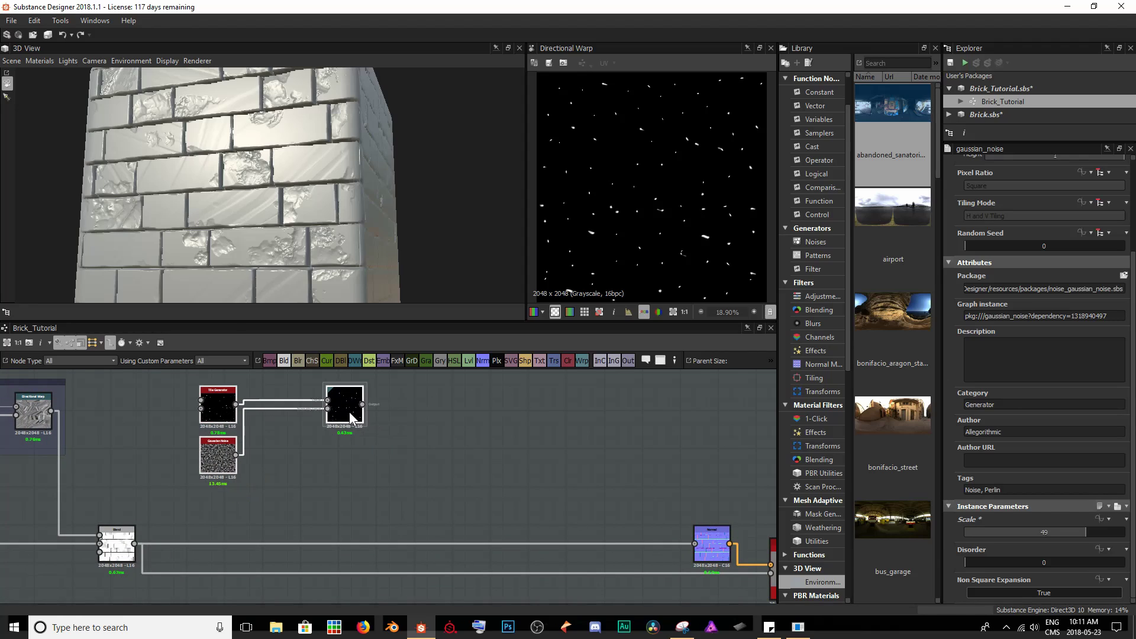
Step: Insert a Blend node between the last Blend and the Normal node, and feed the Directional Warp into its foreground
left_click(122, 539)
key("space")
type("blend")
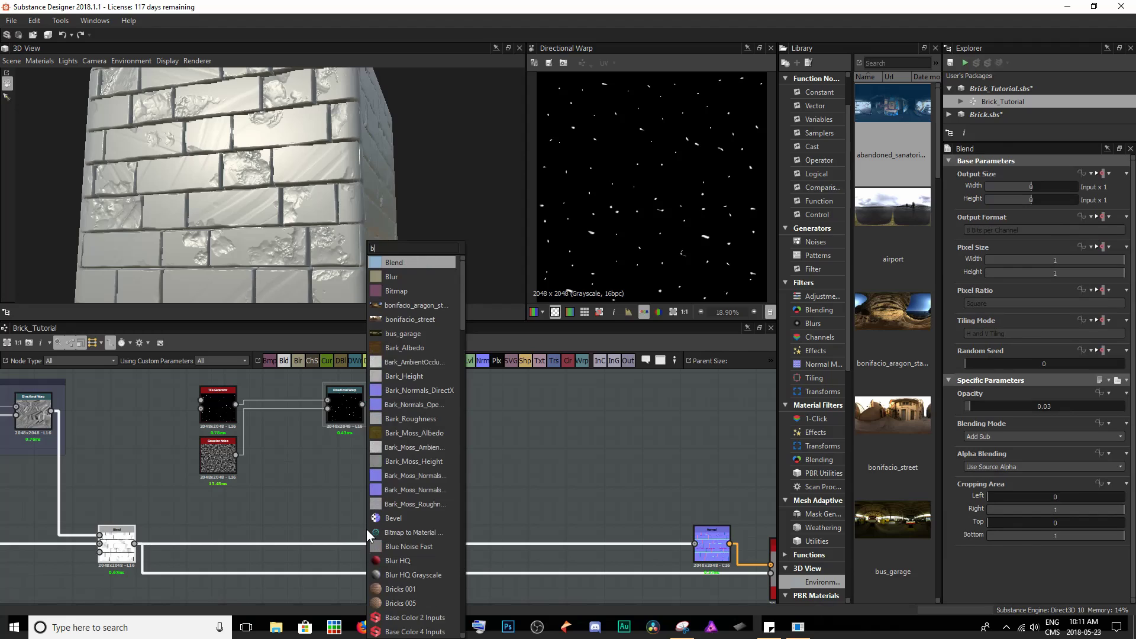
key("Return")
left_click_drag(183, 542, 470, 538)
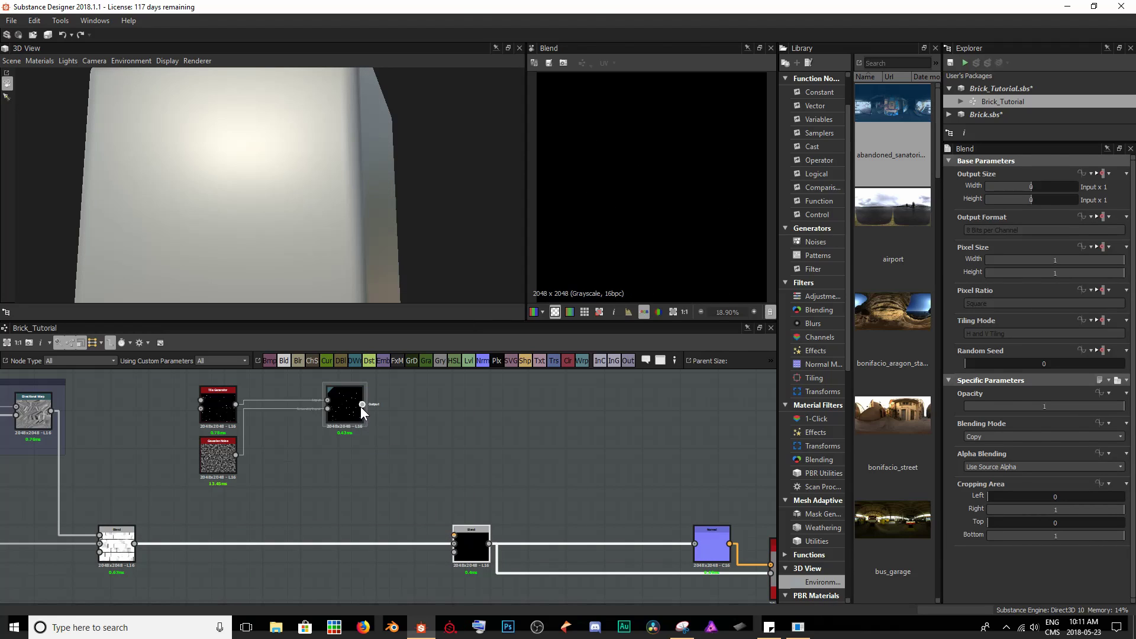
left_click_drag(362, 404, 463, 527)
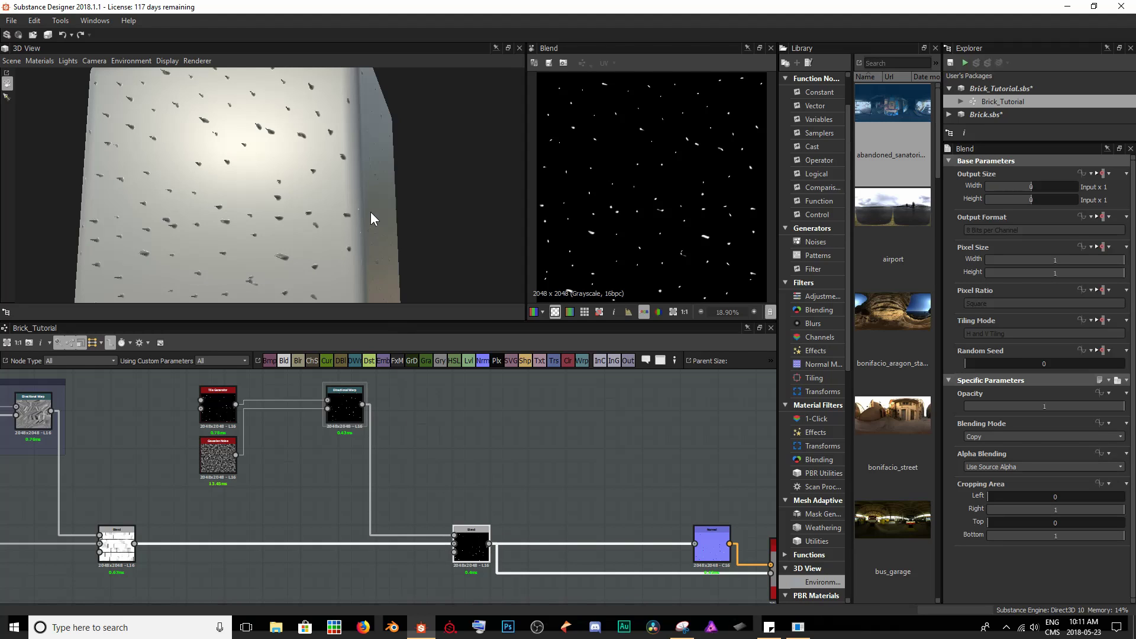
Step: Inspect the dots on the 3D cube and compare the outputs of the Directional Warp and the two Blend nodes
left_click_drag(371, 212, 239, 269)
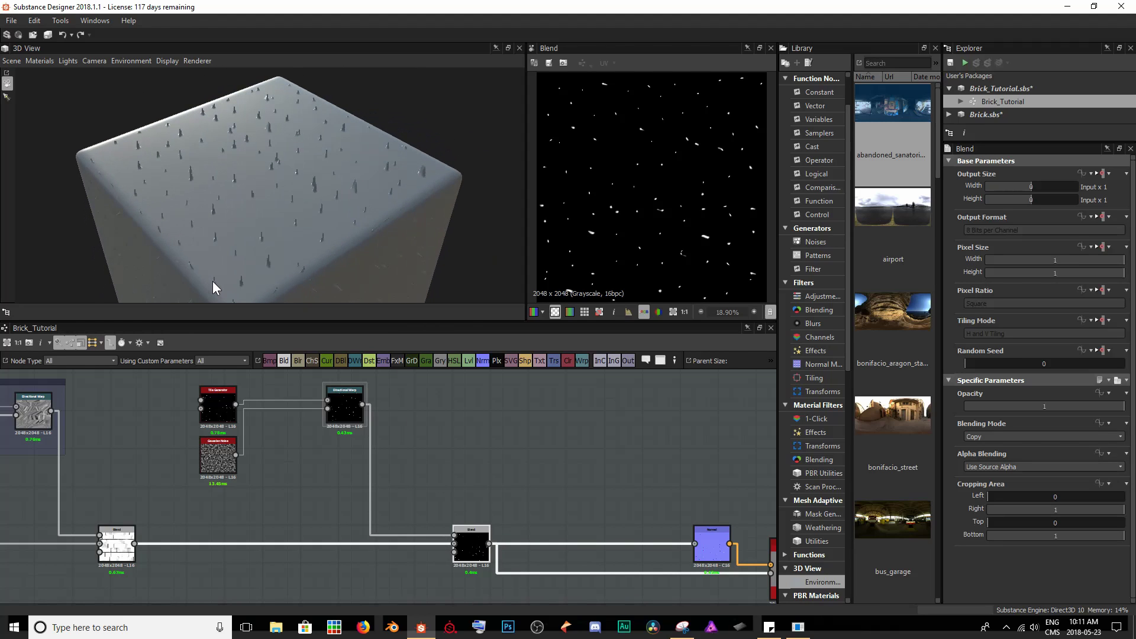
scroll(212, 282, "up", 5)
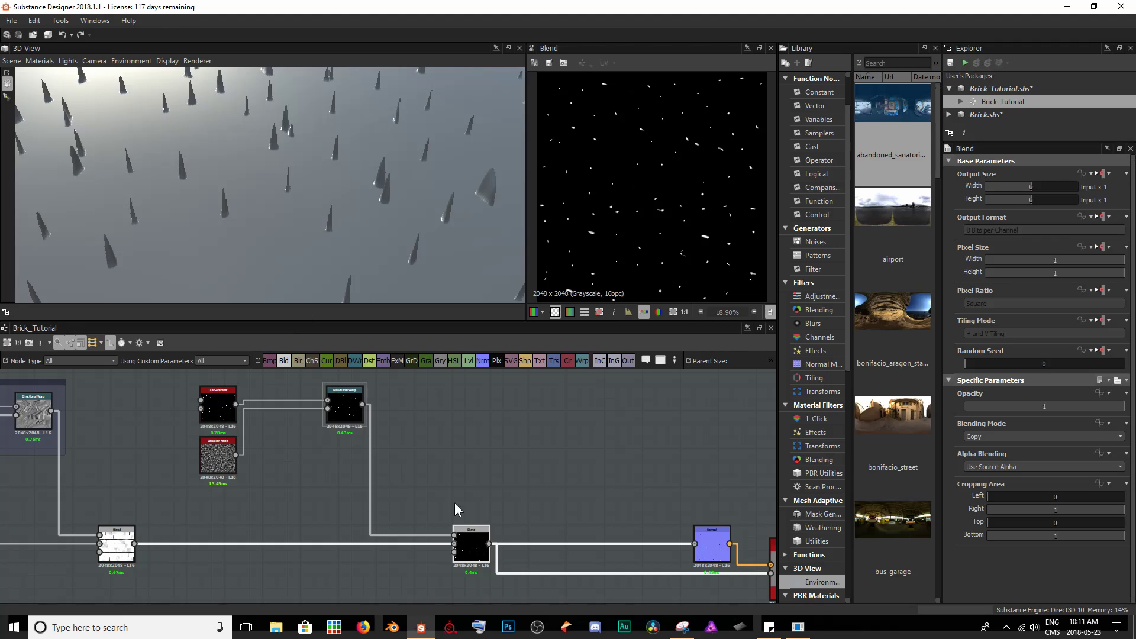
left_click_drag(320, 186, 296, 142)
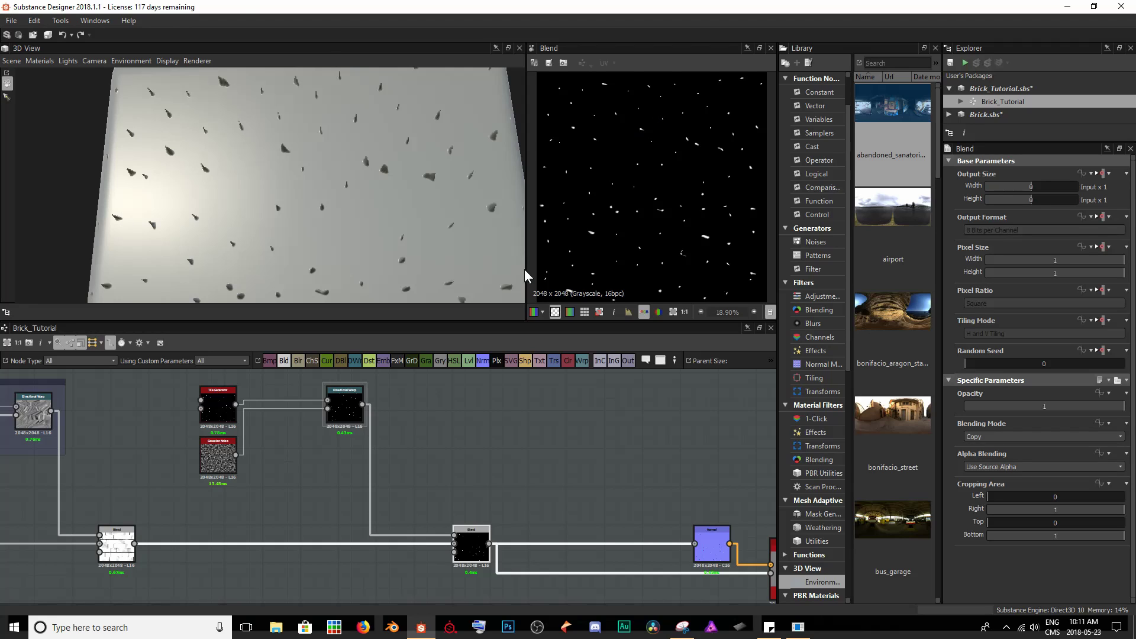
left_click(349, 407)
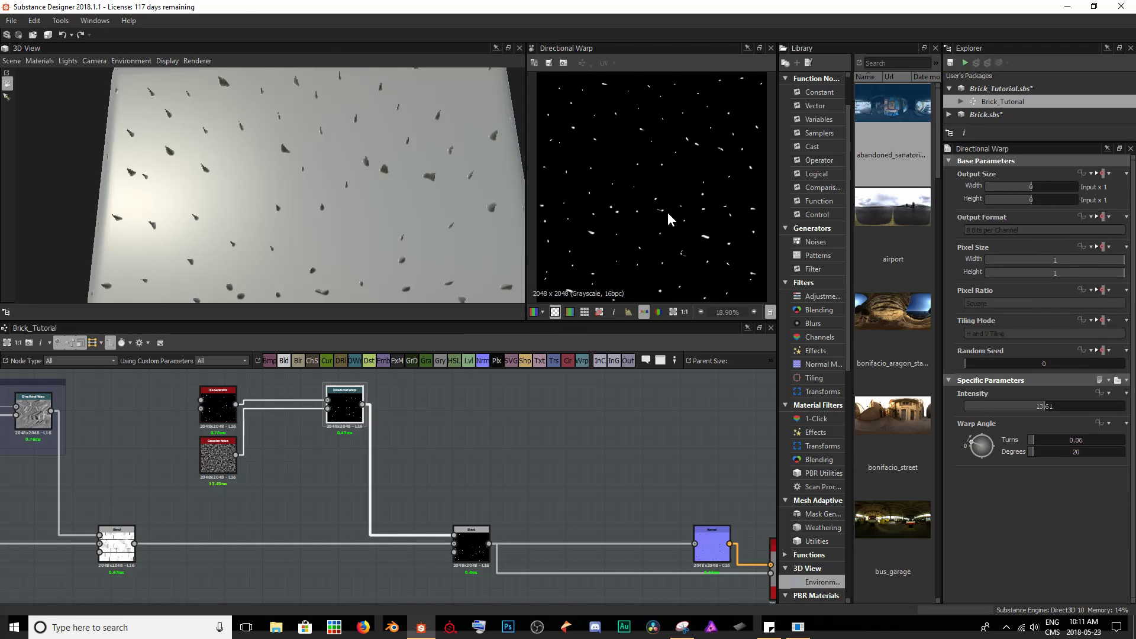
double_click(109, 543)
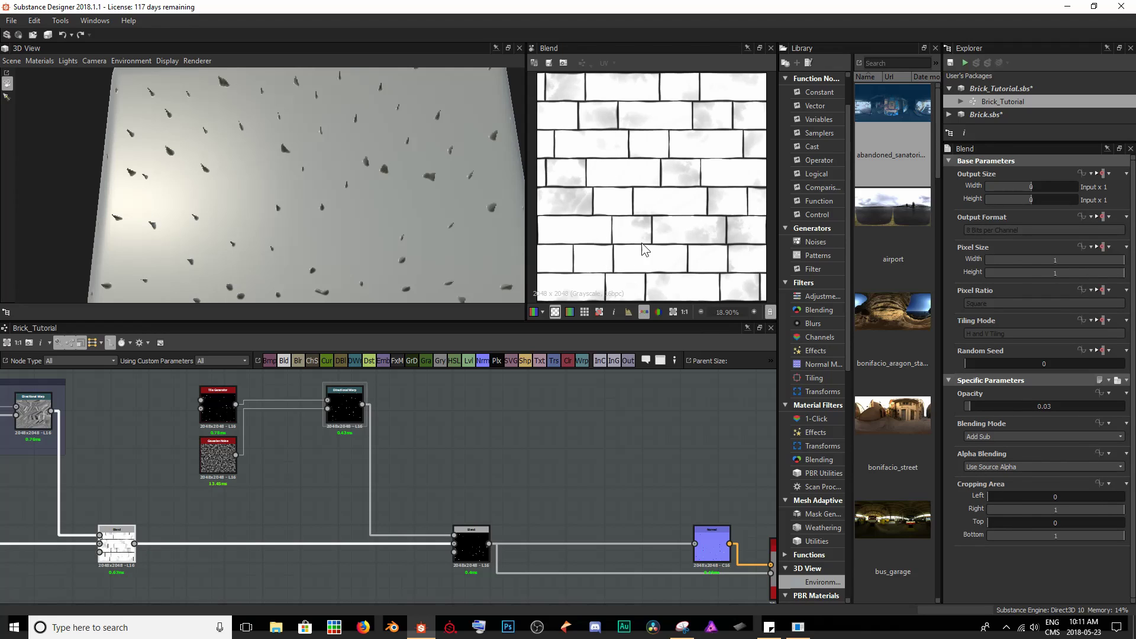
double_click(478, 557)
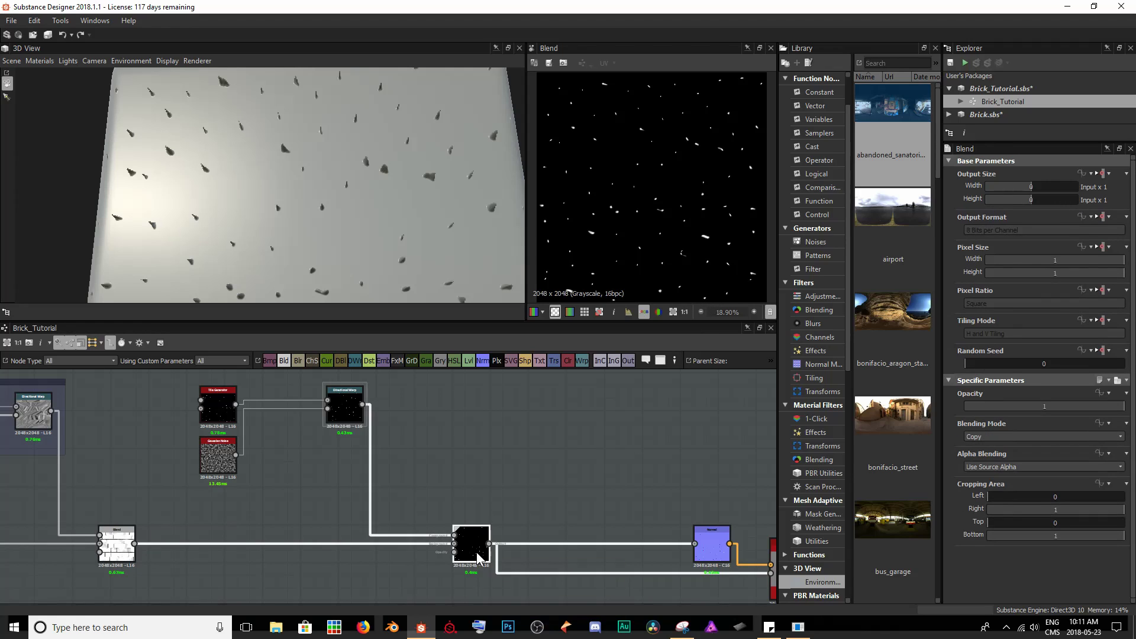
Step: Set the new Blend node's blending mode to Subtract and inspect the dots on the bricks close up
left_click(986, 438)
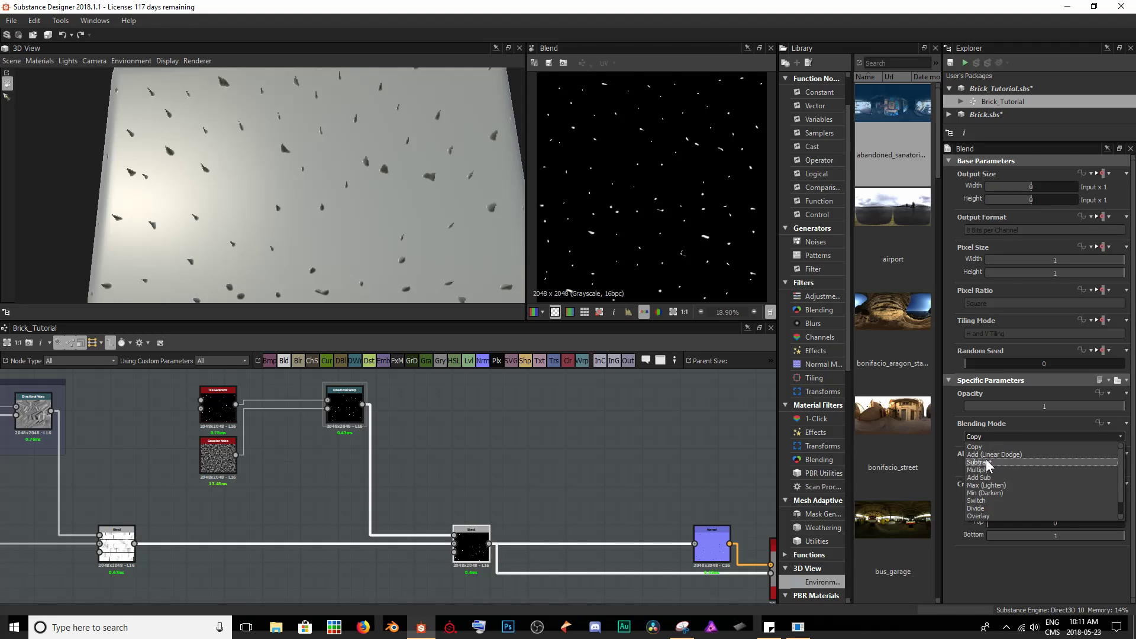
left_click(986, 462)
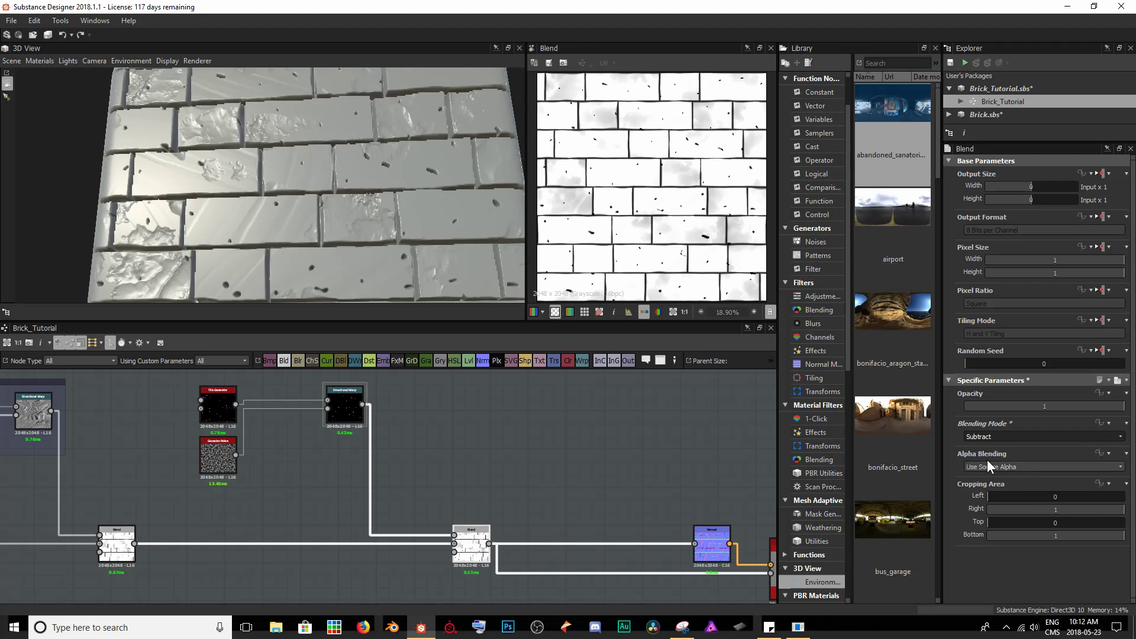
scroll(644, 276, "up", 10)
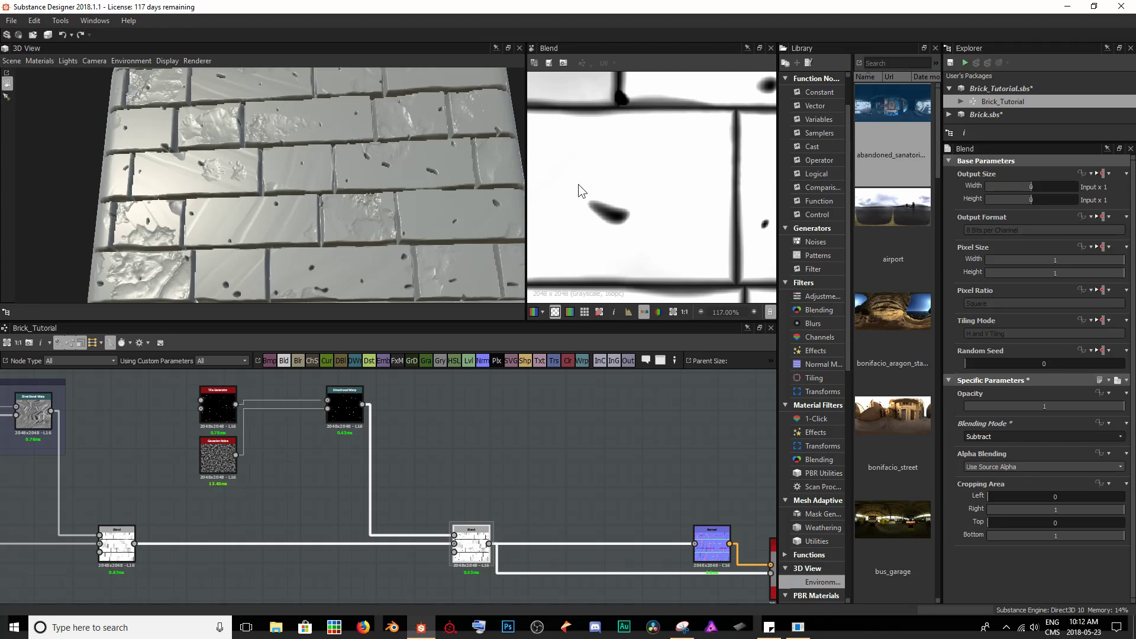
double_click(351, 397)
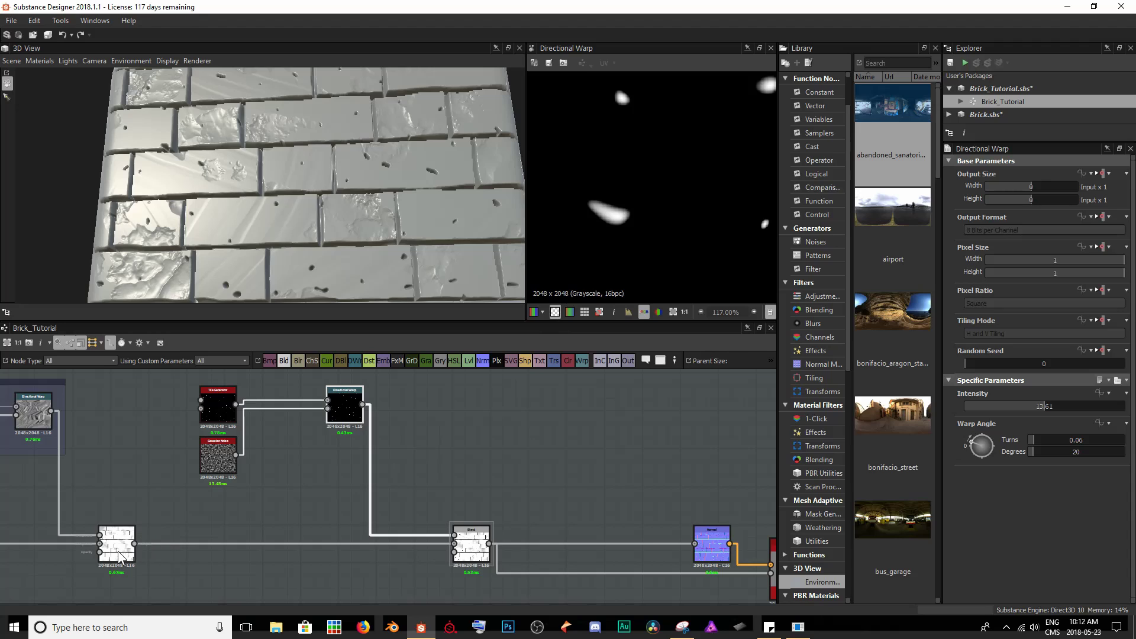
double_click(462, 556)
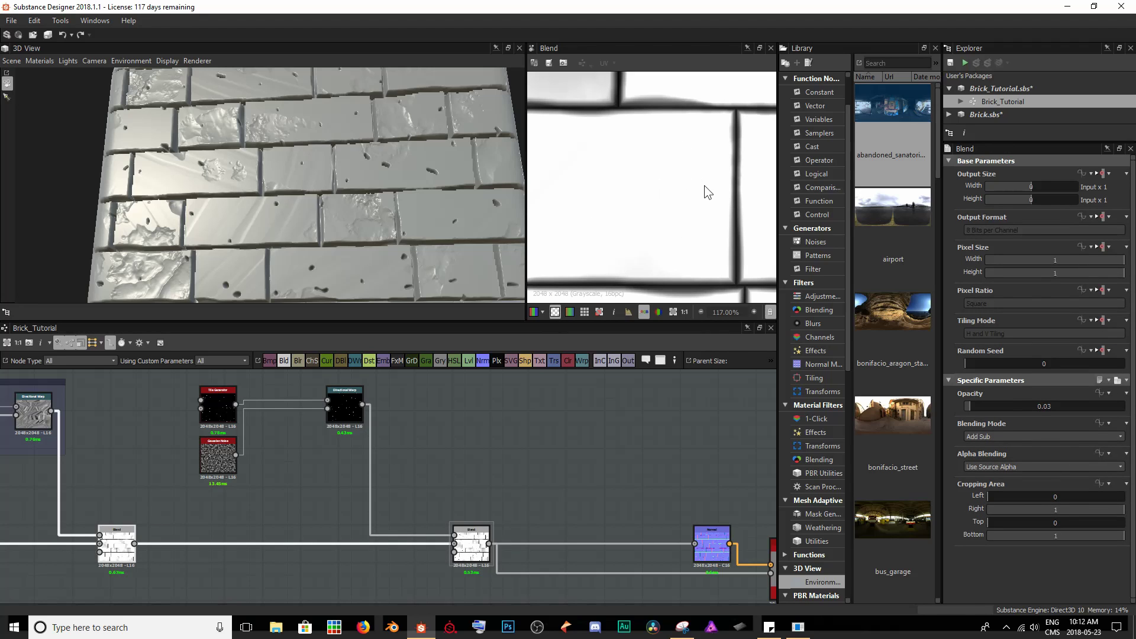
left_click_drag(407, 170, 324, 203)
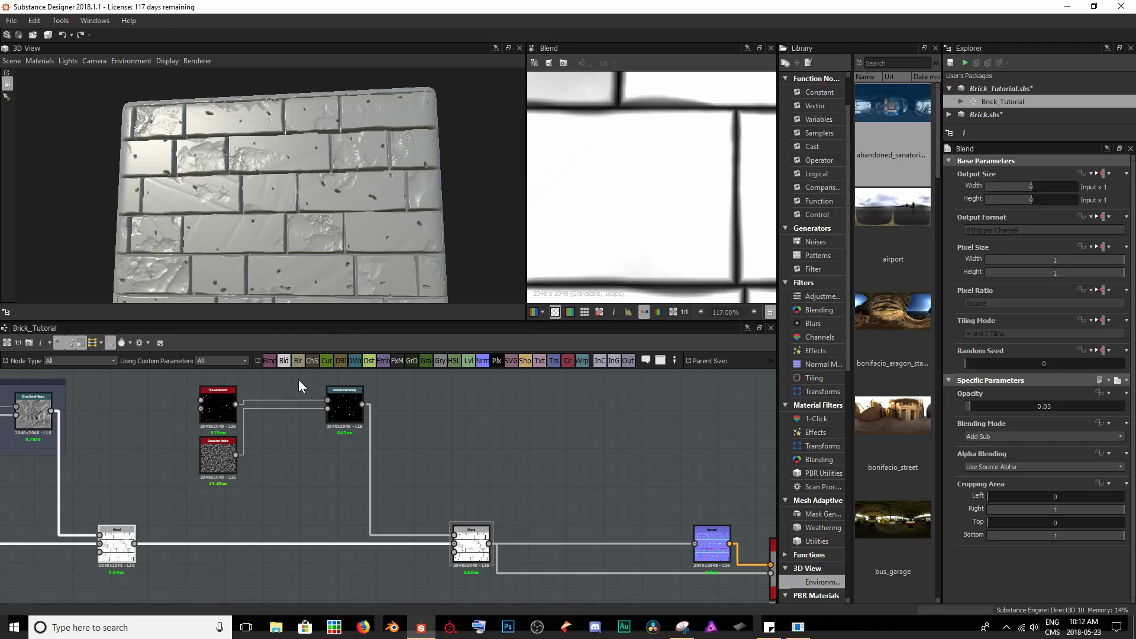
Step: Try a global opacity of 0.18 on the Tile Generator, and restore it to 1
left_click(214, 411)
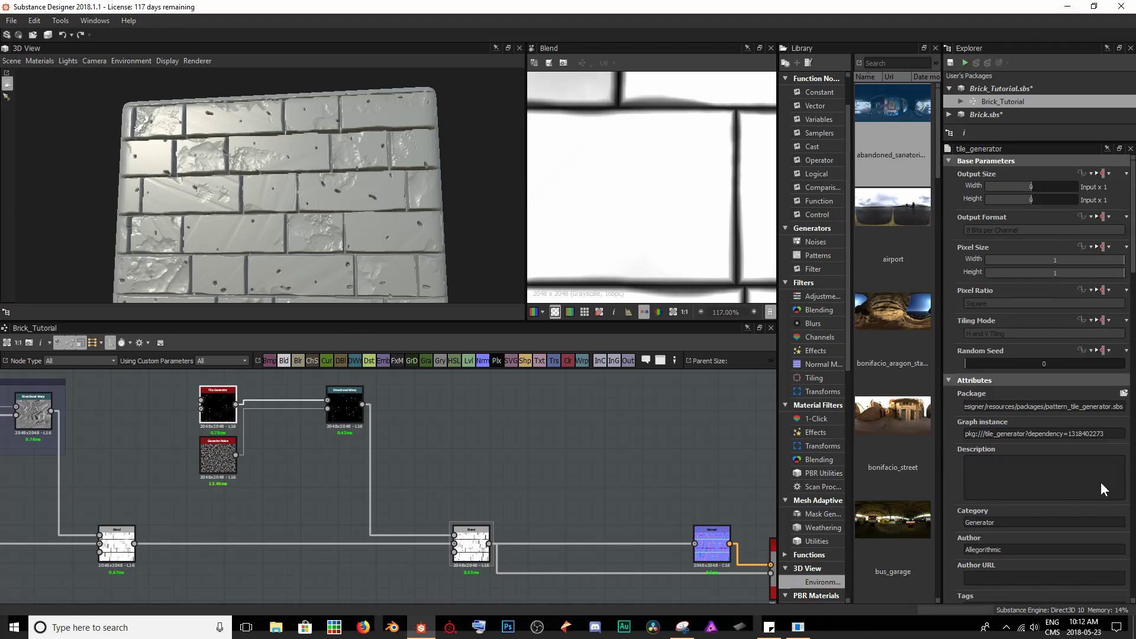
scroll(1065, 497, "down", 10)
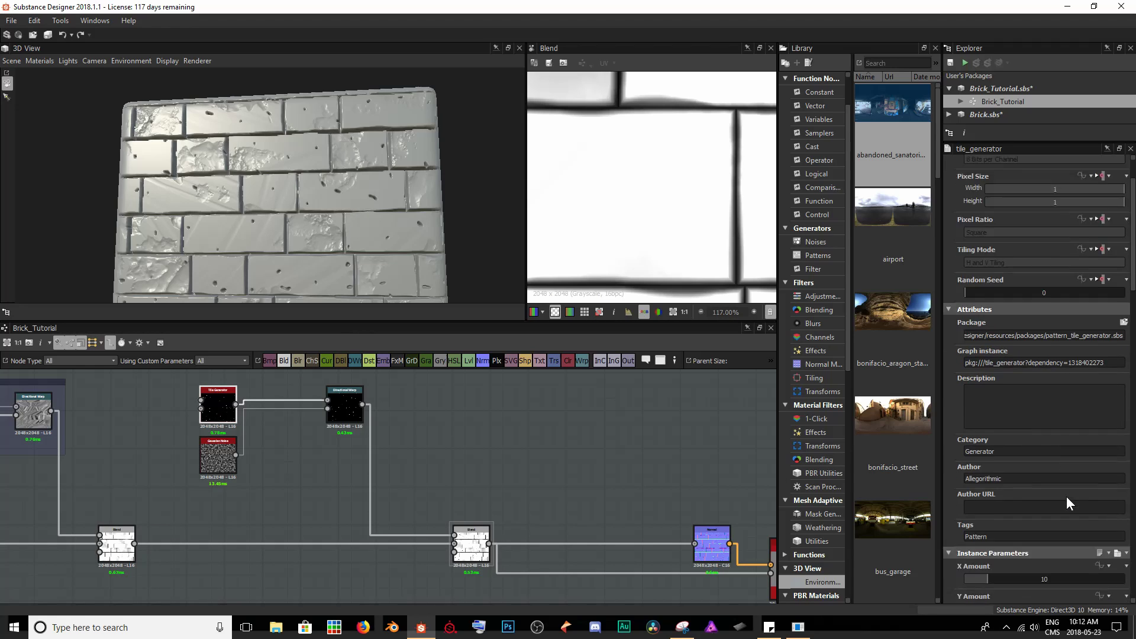
double_click(218, 411)
scroll(1032, 471, "down", 8)
scroll(1032, 470, "down", 6)
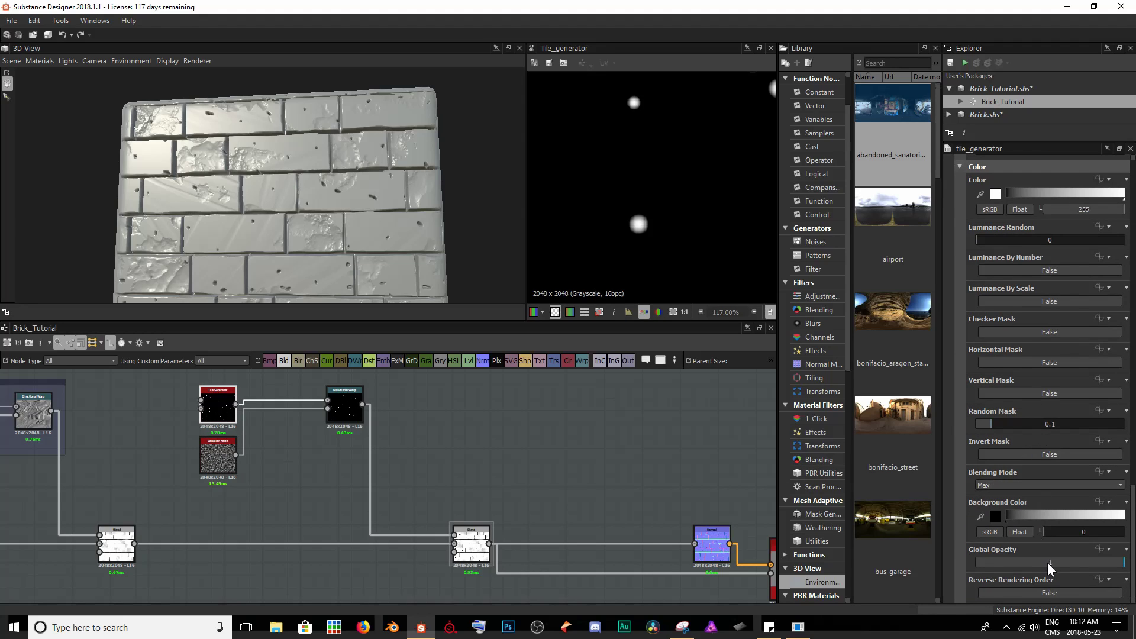
left_click_drag(1073, 563, 1002, 557)
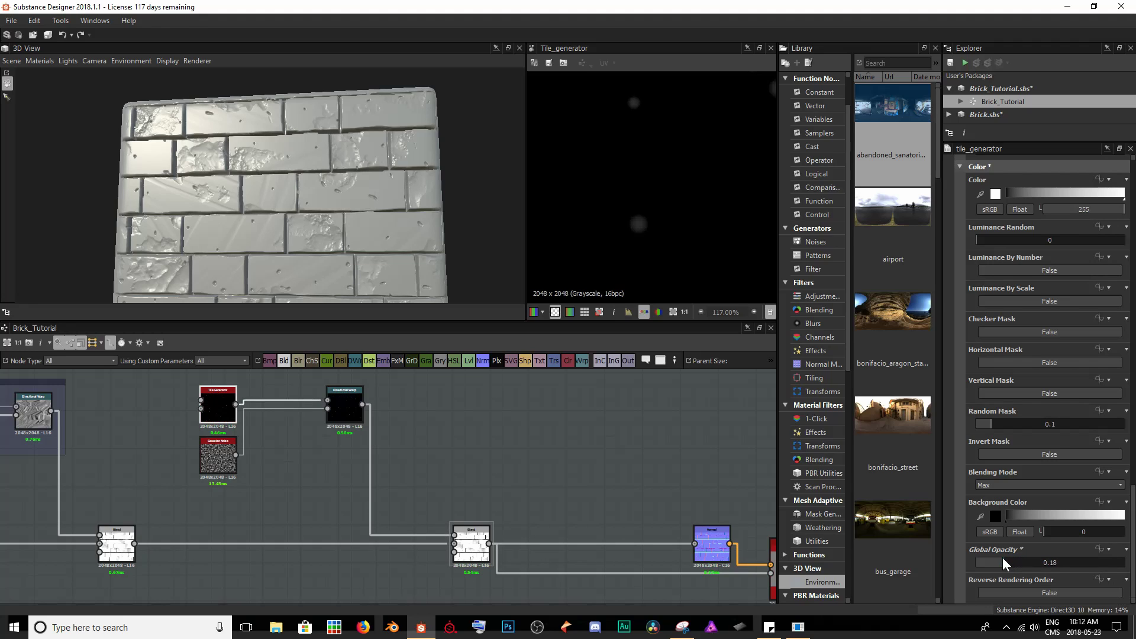
scroll(665, 214, "down", 5)
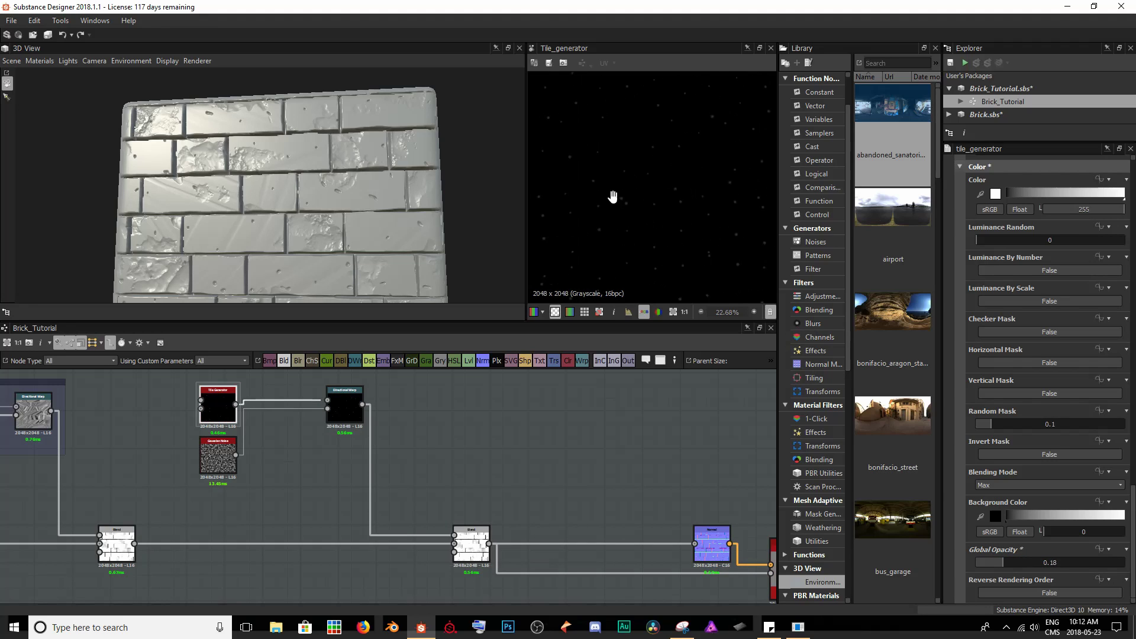
scroll(355, 211, "up", 5)
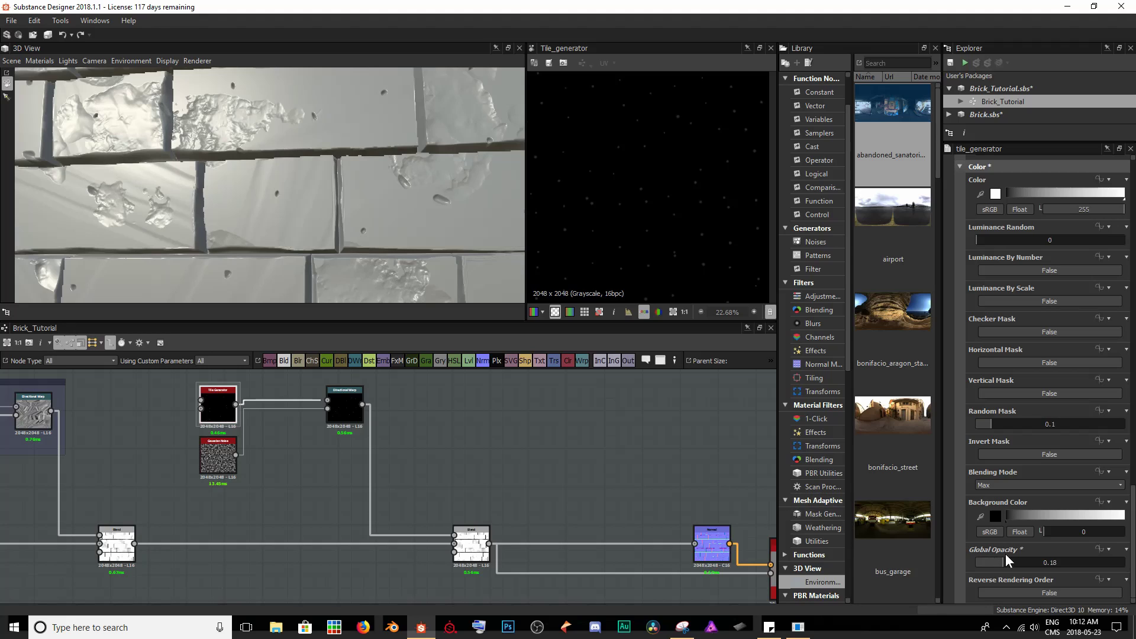
left_click_drag(1006, 562, 1085, 562)
Step: Set the new Blend node's opacity to 0.2 and inspect the pits on the bricks
left_click(471, 543)
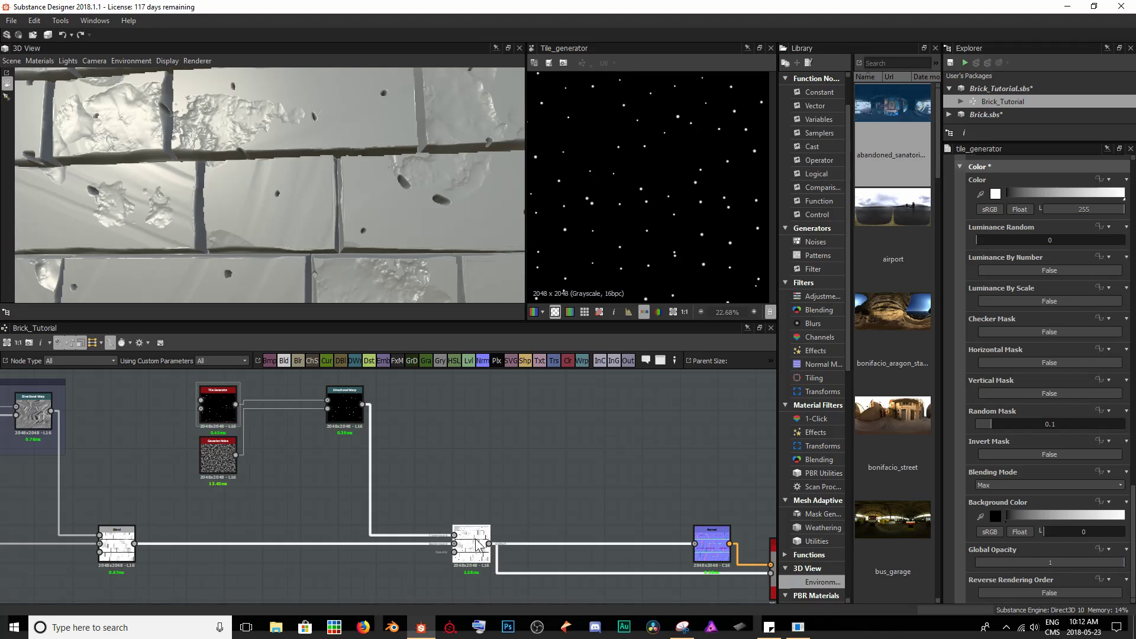
left_click_drag(1122, 407, 994, 407)
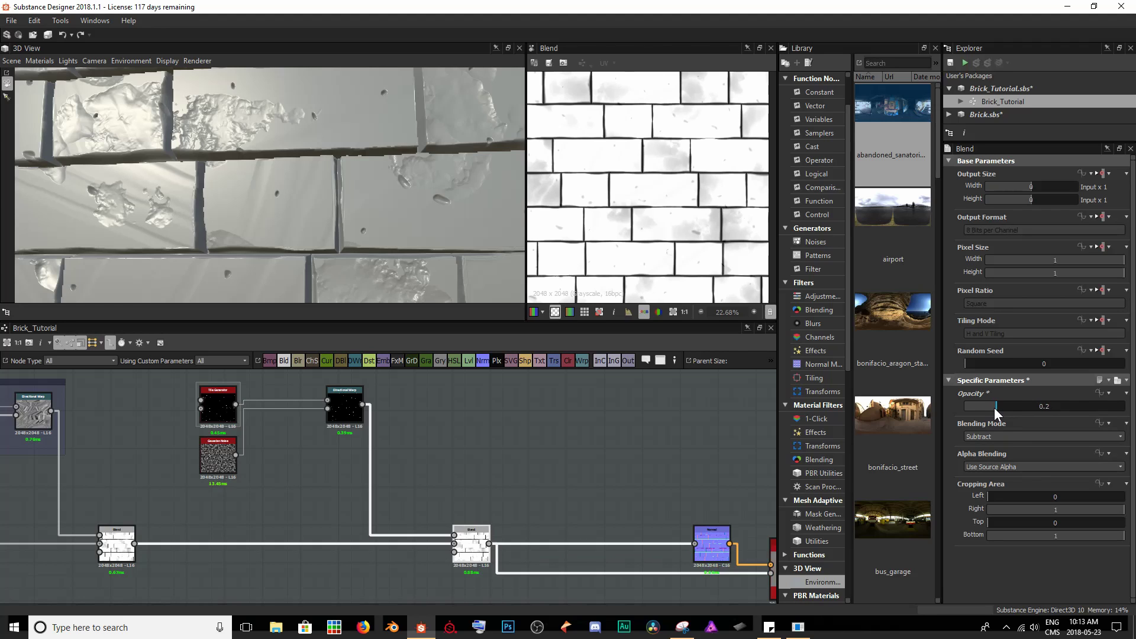
left_click_drag(367, 138, 385, 235)
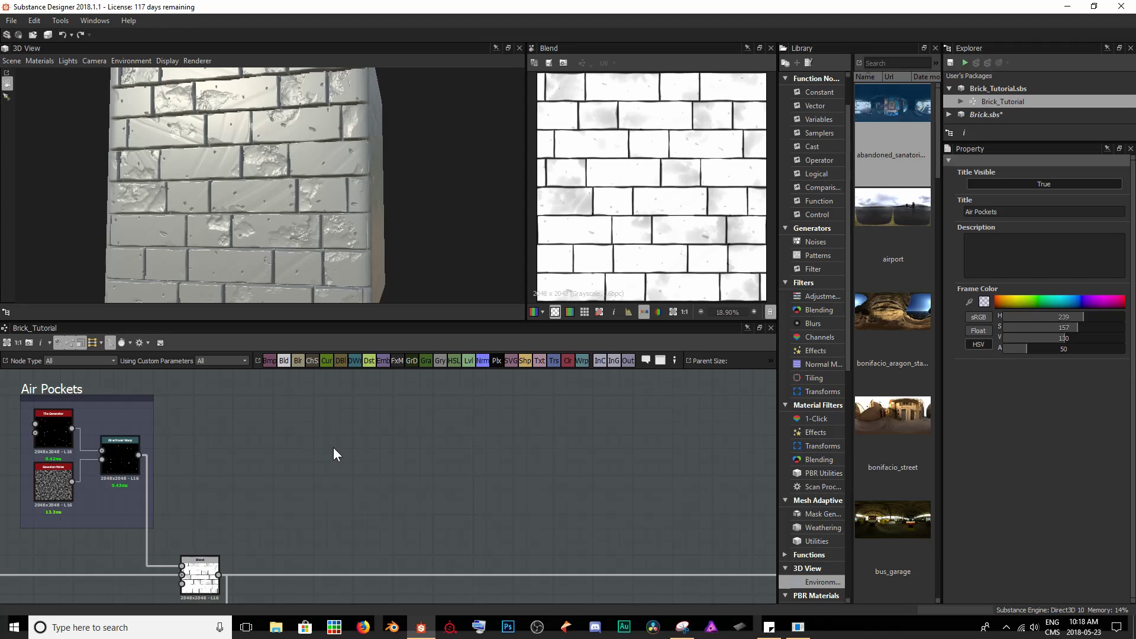
Step: Add a Cells 2 noise node in the empty area beside the Air Pockets frame
key("space")
type("cells")
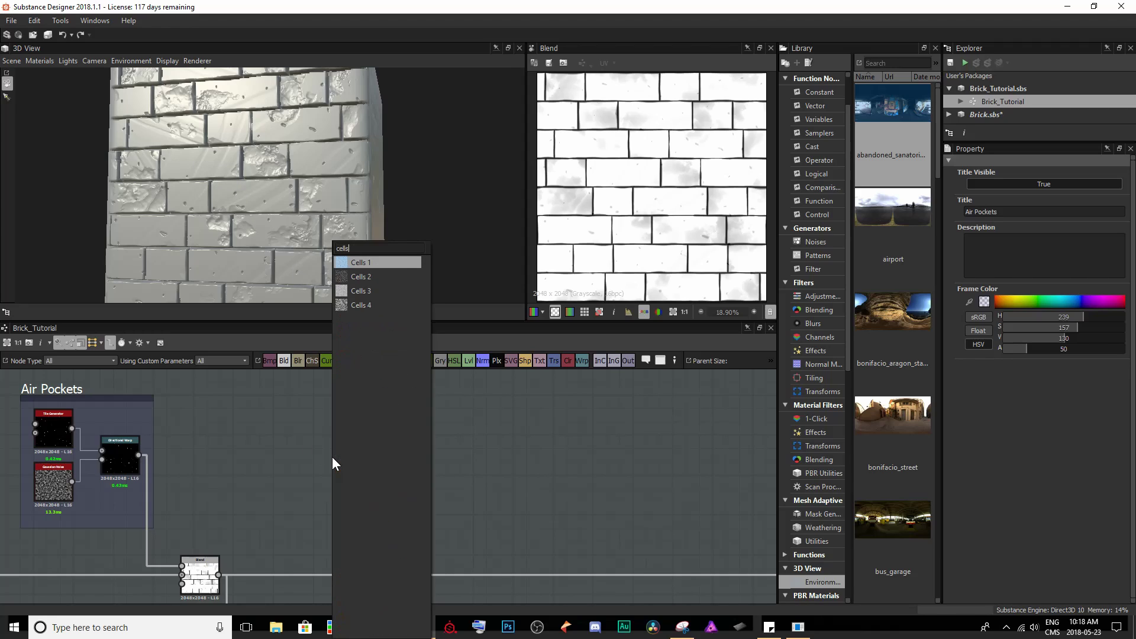
key("Down")
key("Return")
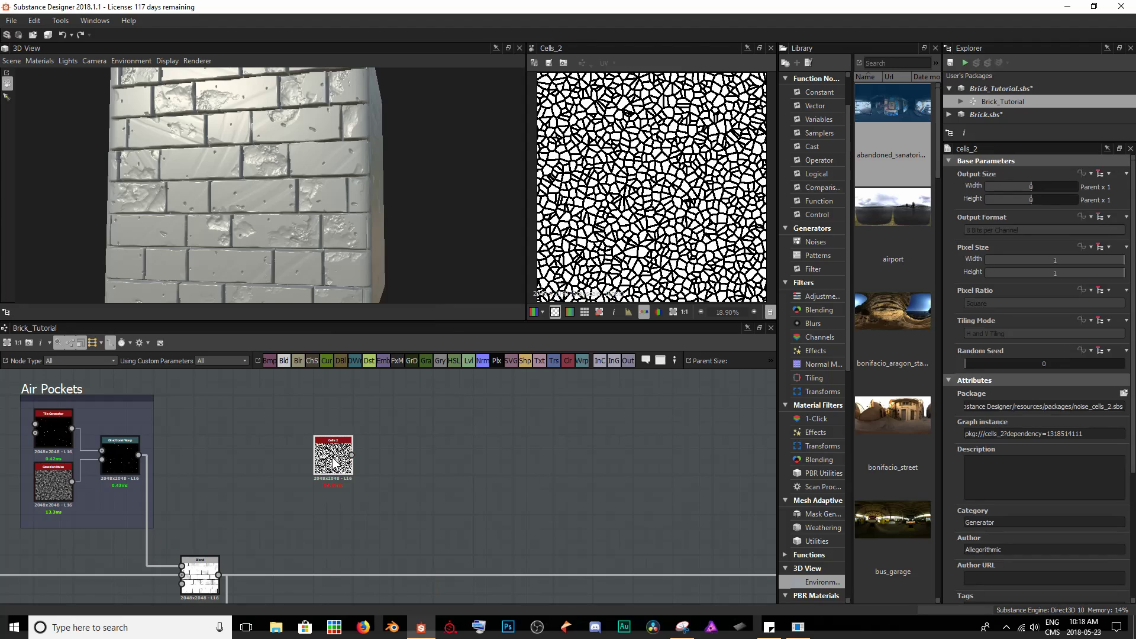
left_click_drag(332, 457, 302, 451)
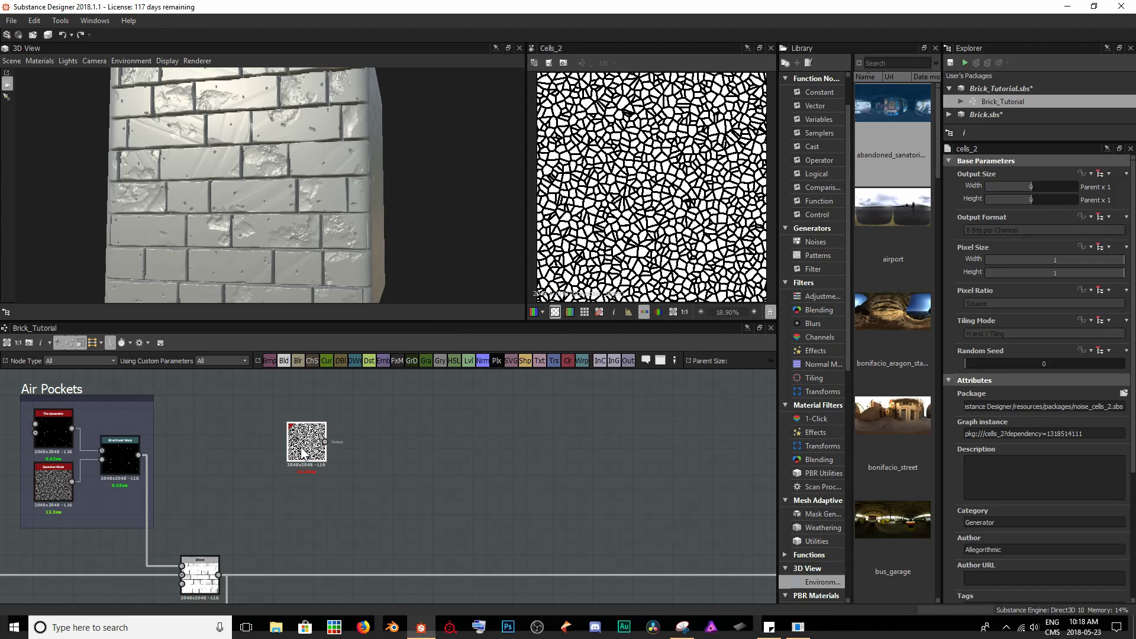
Step: Set the Cells 2 node's edge width to 0.58 and its scale to 10
scroll(1026, 491, "down", 5)
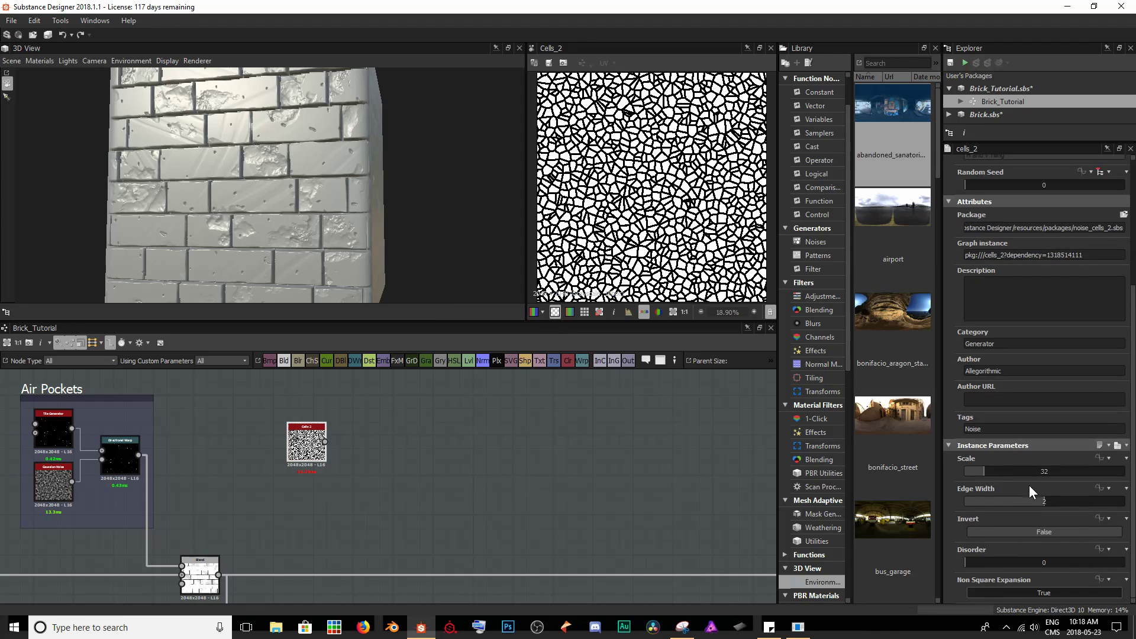
left_click_drag(1036, 501, 987, 504)
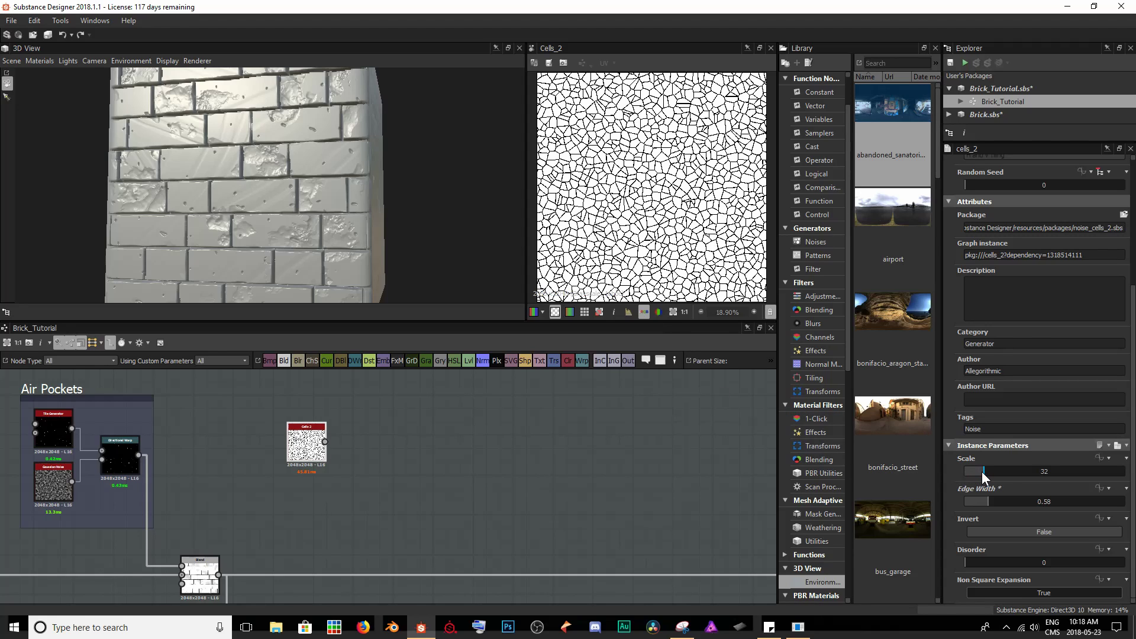
left_click_drag(981, 471, 970, 471)
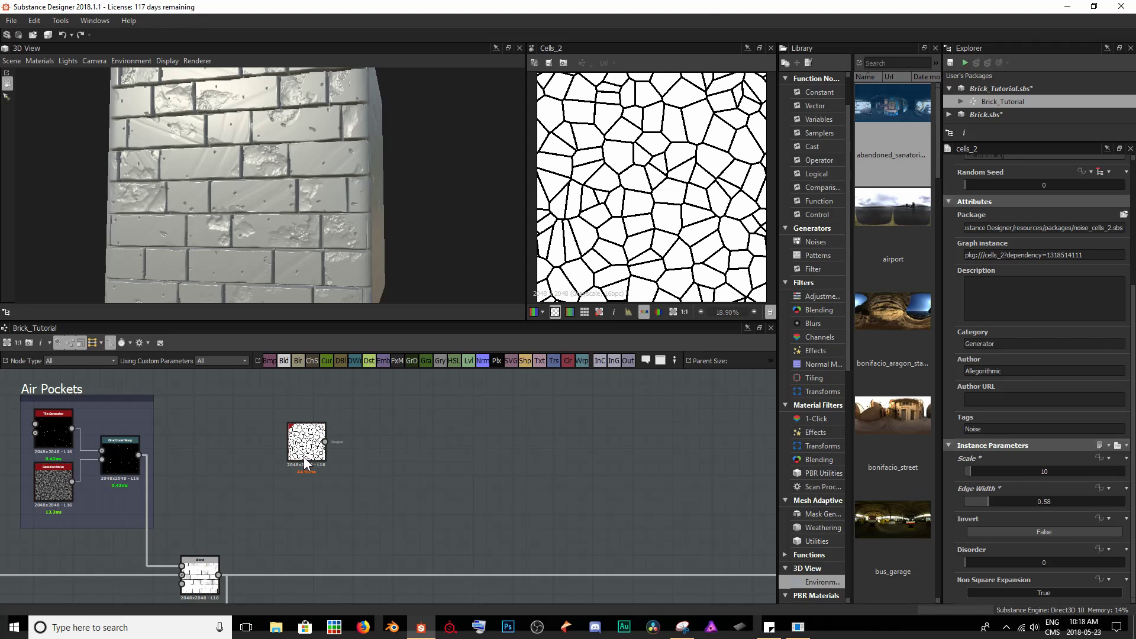
Step: Nudge the Cells 2 node upward and add a Slope Blur Grayscale node fed by it
left_click_drag(304, 457, 305, 444)
key("space")
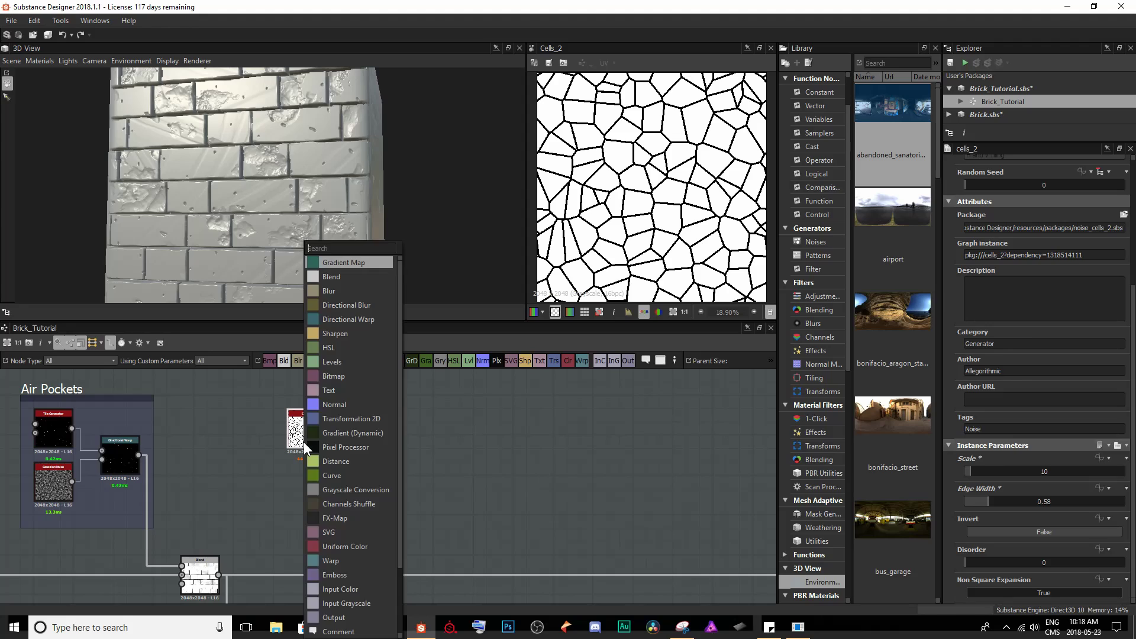
type("sle")
key("BackSpace")
type("ope")
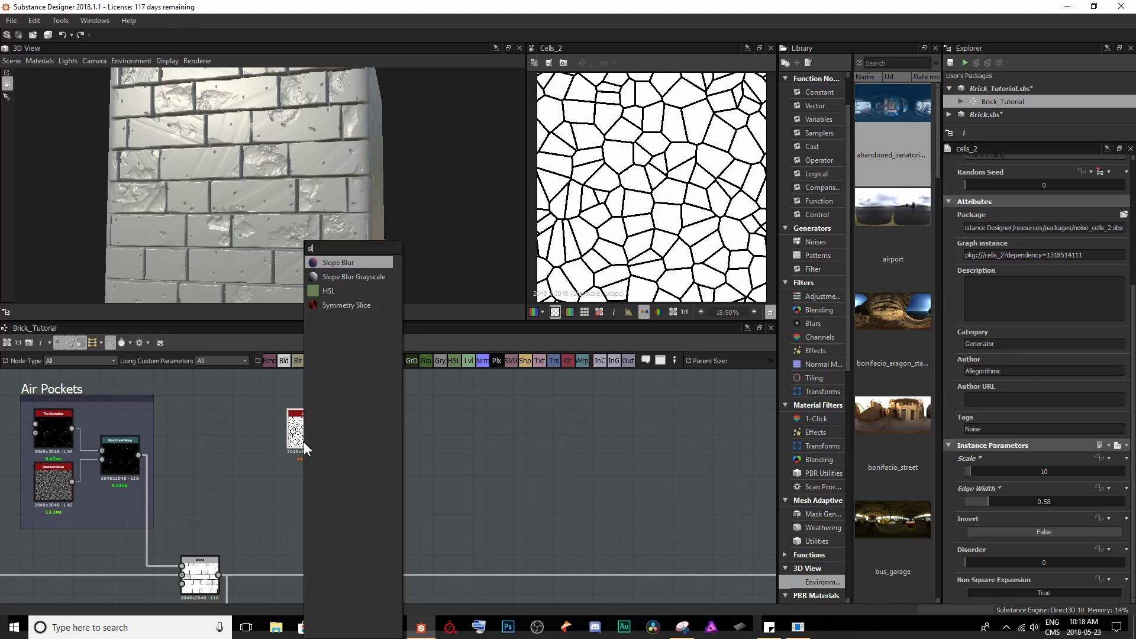
key("Down")
key("Return")
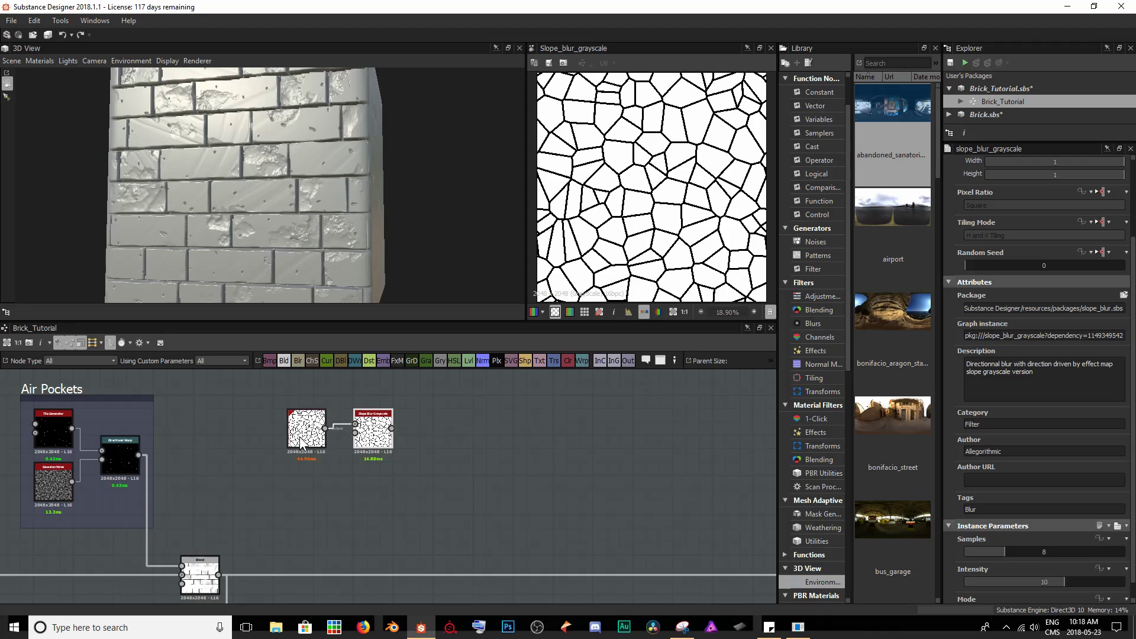
Step: Set the Slope Blur Grayscale node's samples to 26
scroll(307, 437, "up", 2)
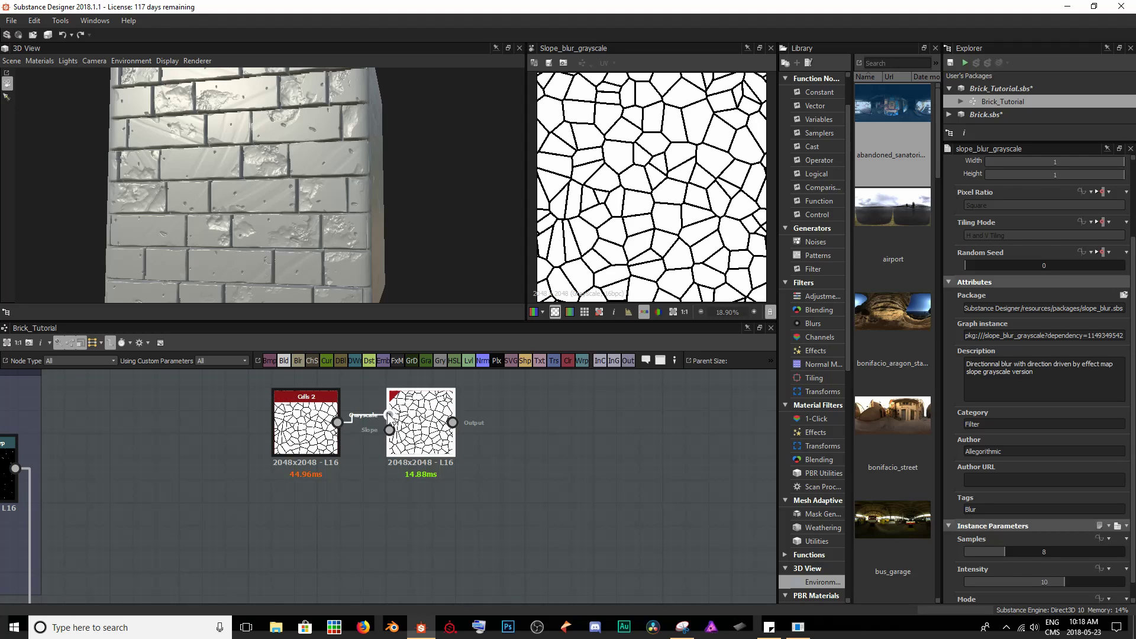
middle_click_drag(370, 455, 280, 507)
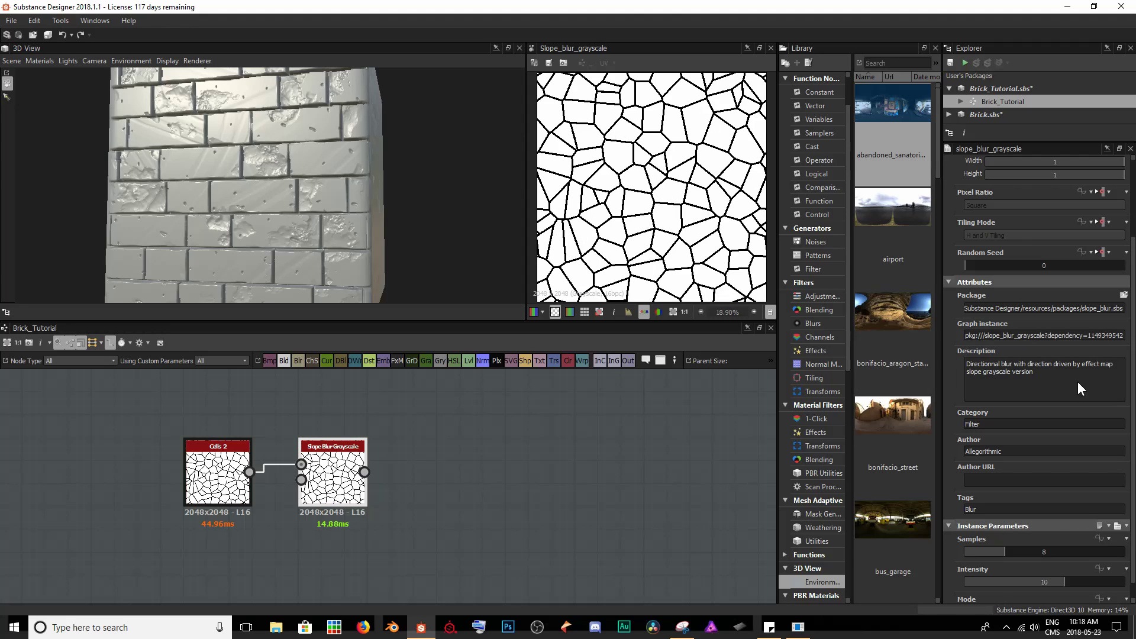
scroll(1058, 461, "down", 1)
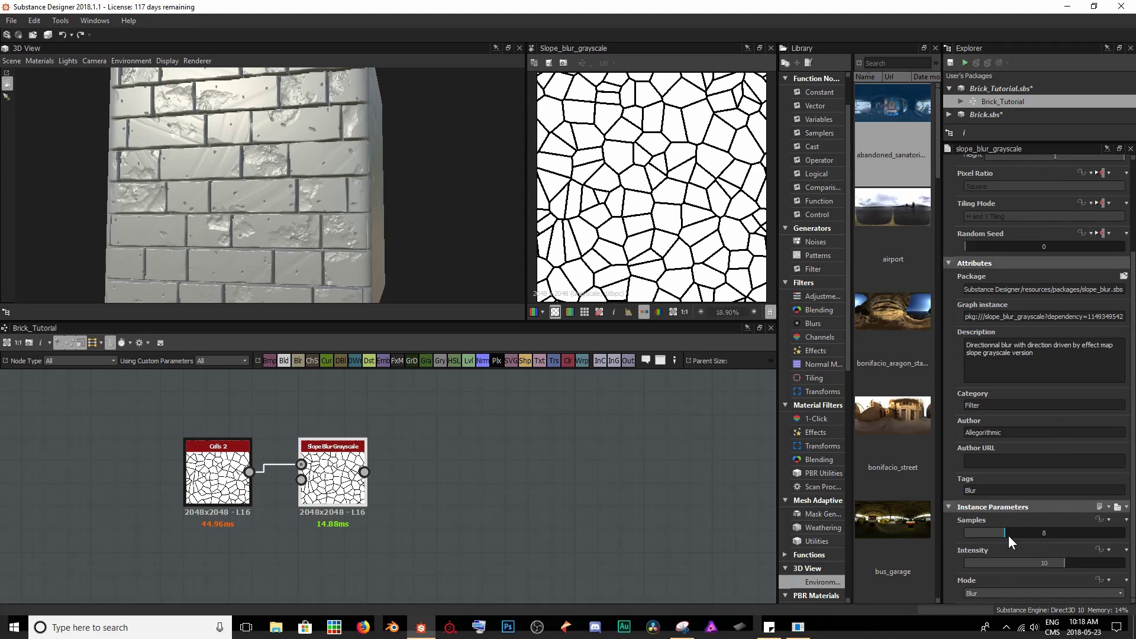
left_click_drag(1008, 535, 1095, 540)
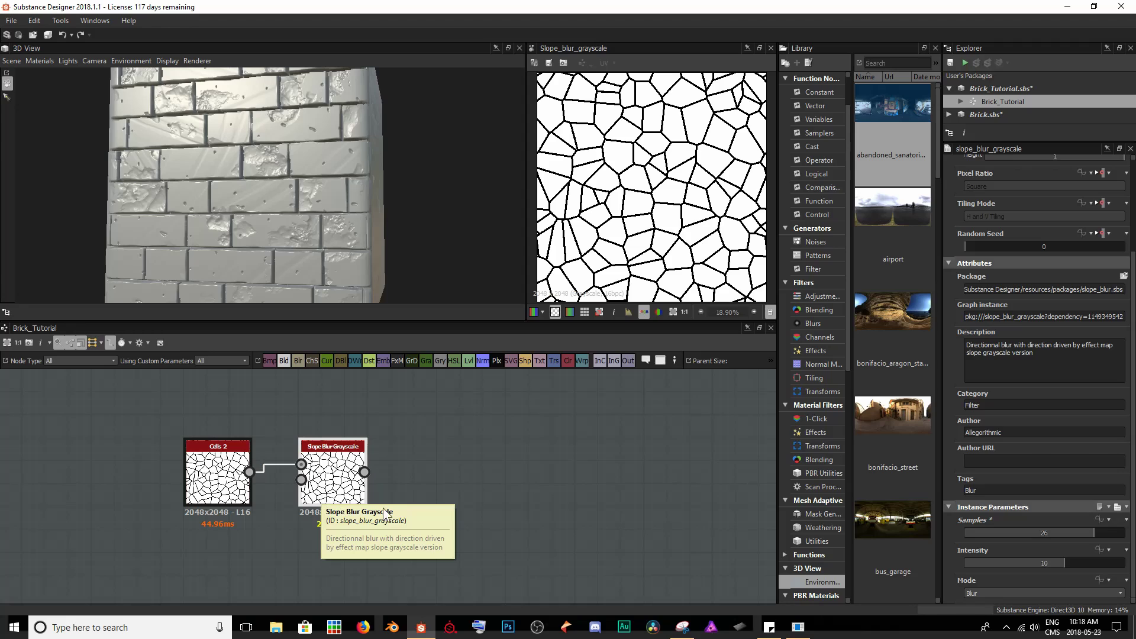
Step: Search the available nodes for "frac" to add a fractal noise in the empty graph area below the Cells 2 node
middle_click_drag(434, 496, 452, 465)
left_click(274, 536)
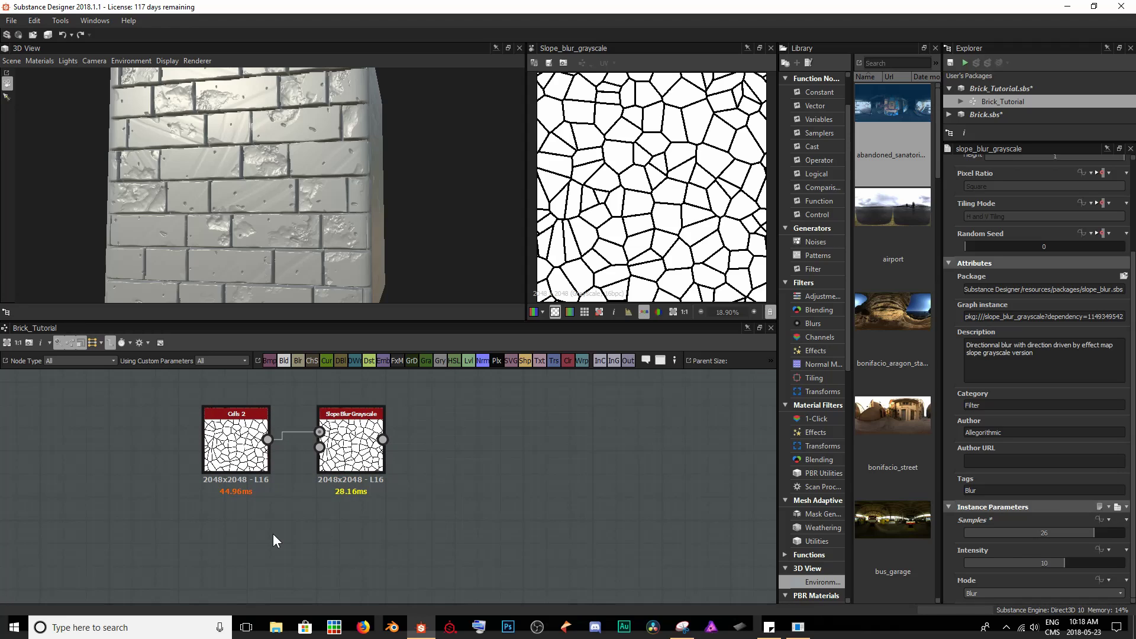
key("space")
type("frac")
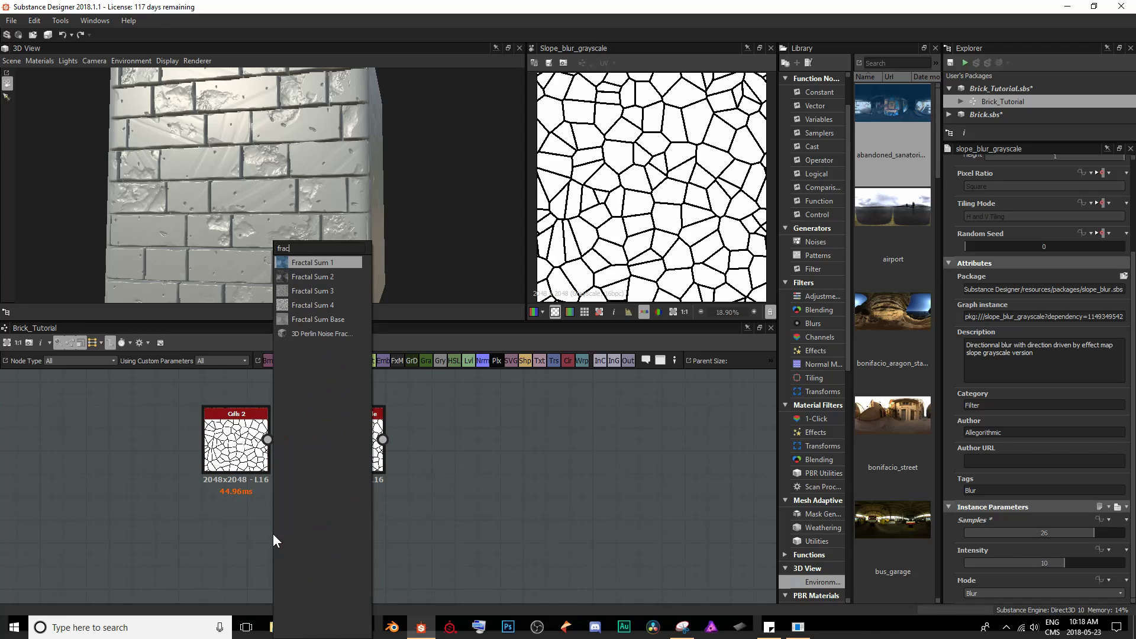
Step: Add a Fractal Sum Base node and connect its output to the Slope input of the Slope Blur Grayscale node
key("Down")
key("Down")
key("Down")
key("Down")
key("Return")
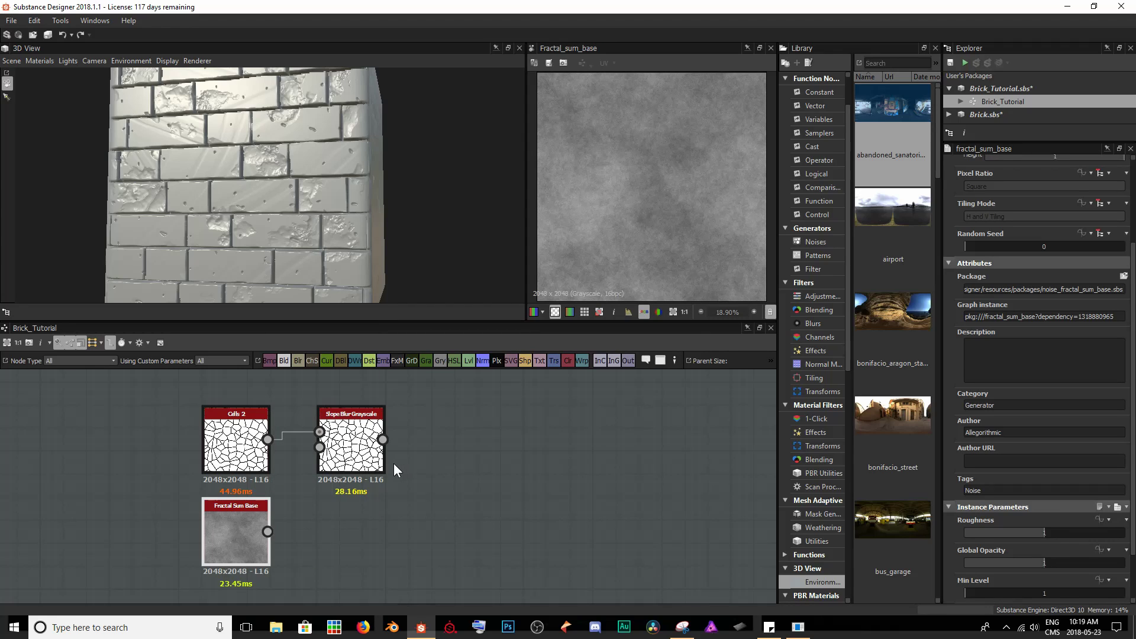
left_click(376, 464)
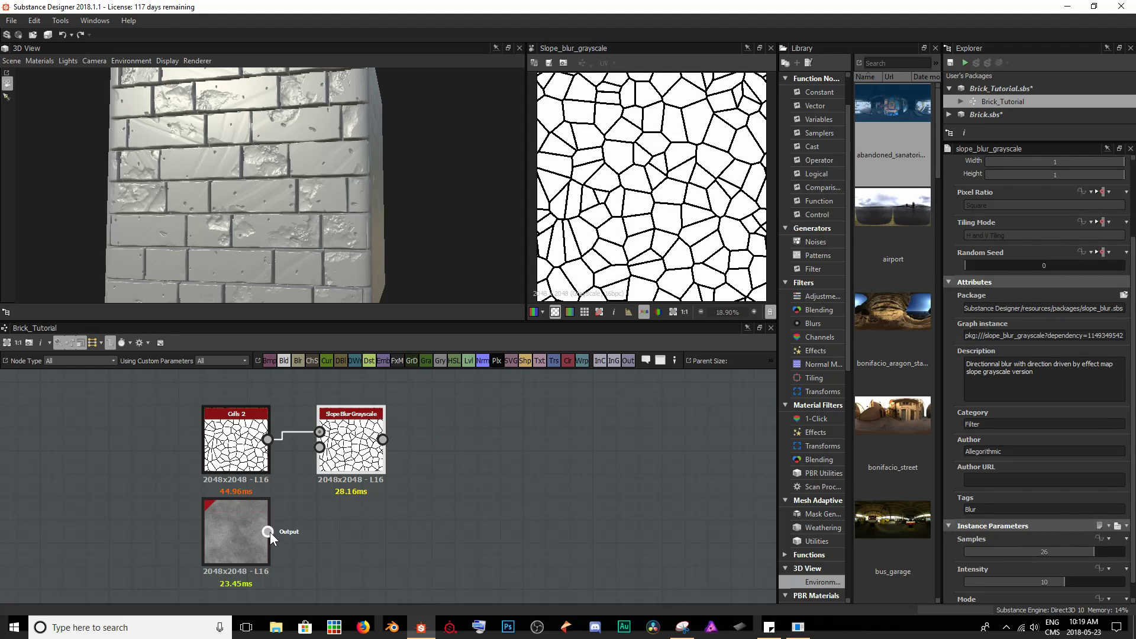
left_click_drag(267, 531, 320, 447)
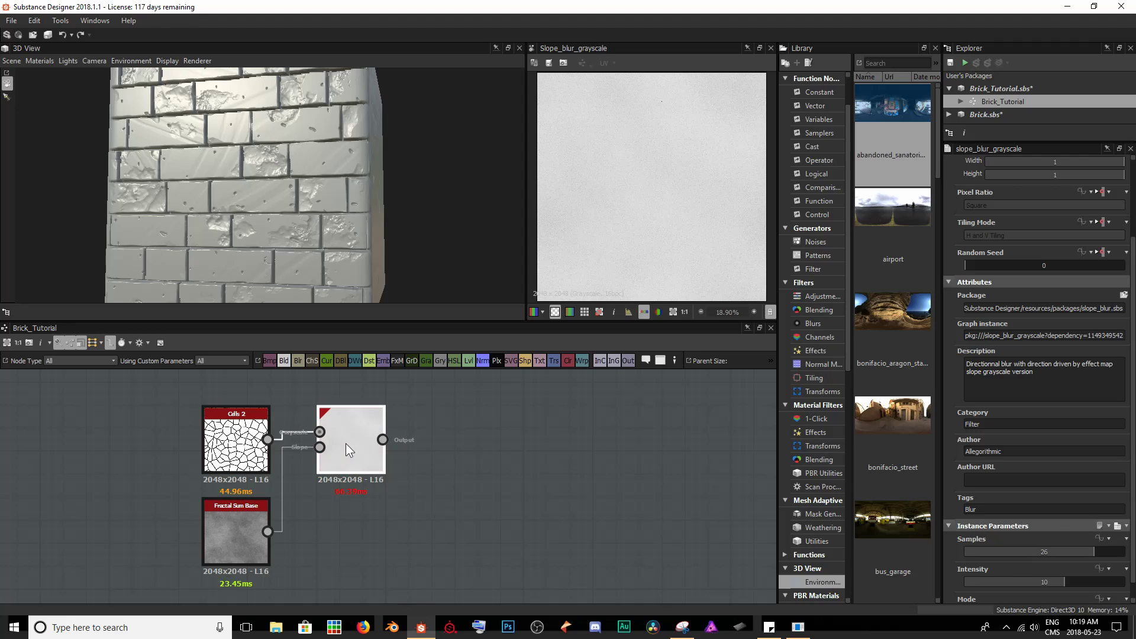
Step: Set the Slope Blur Grayscale node's Intensity to 0.4 and inspect the roughened cell edges up close
scroll(615, 219, "up", 10)
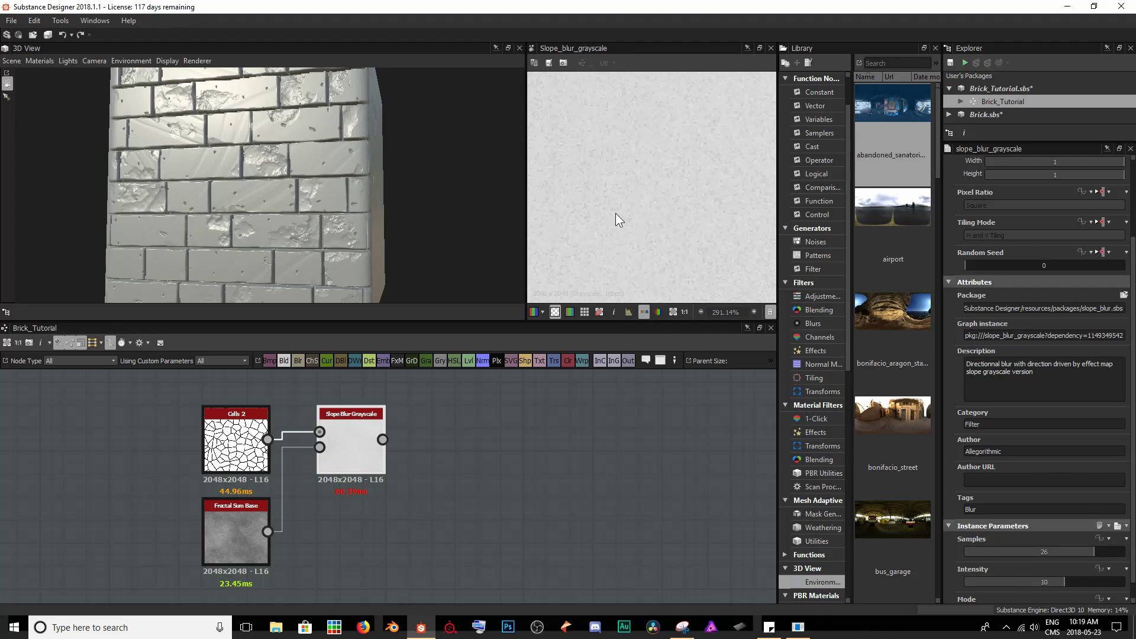
scroll(615, 216, "down", 9)
scroll(616, 221, "up", 2)
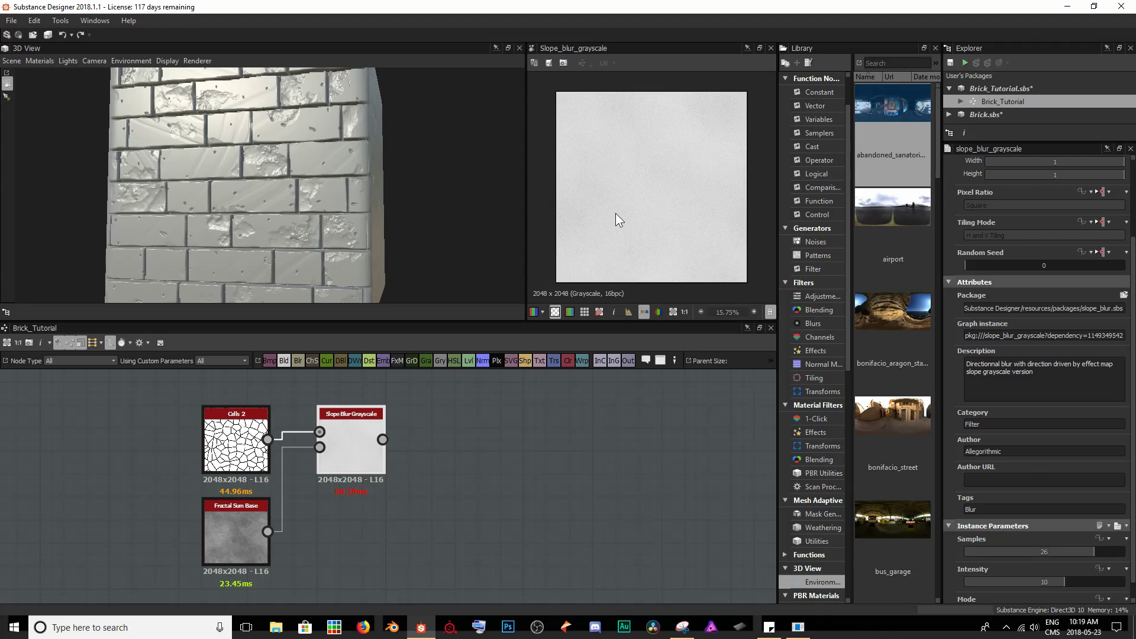
scroll(1035, 533, "down", 1)
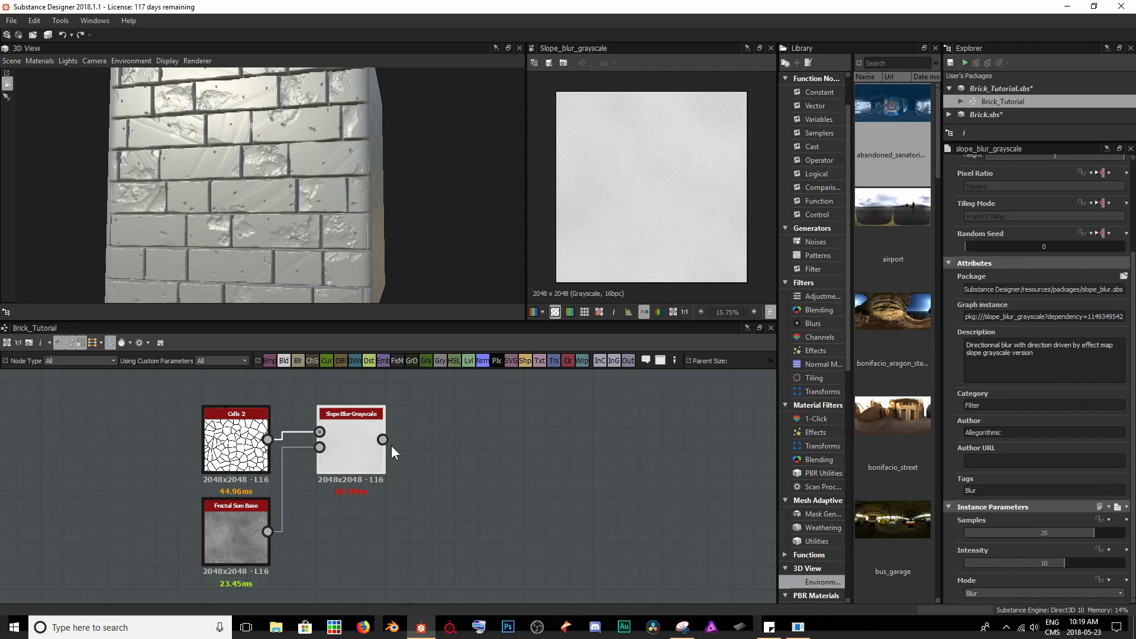
left_click_drag(1063, 563, 968, 565)
double_click(973, 562)
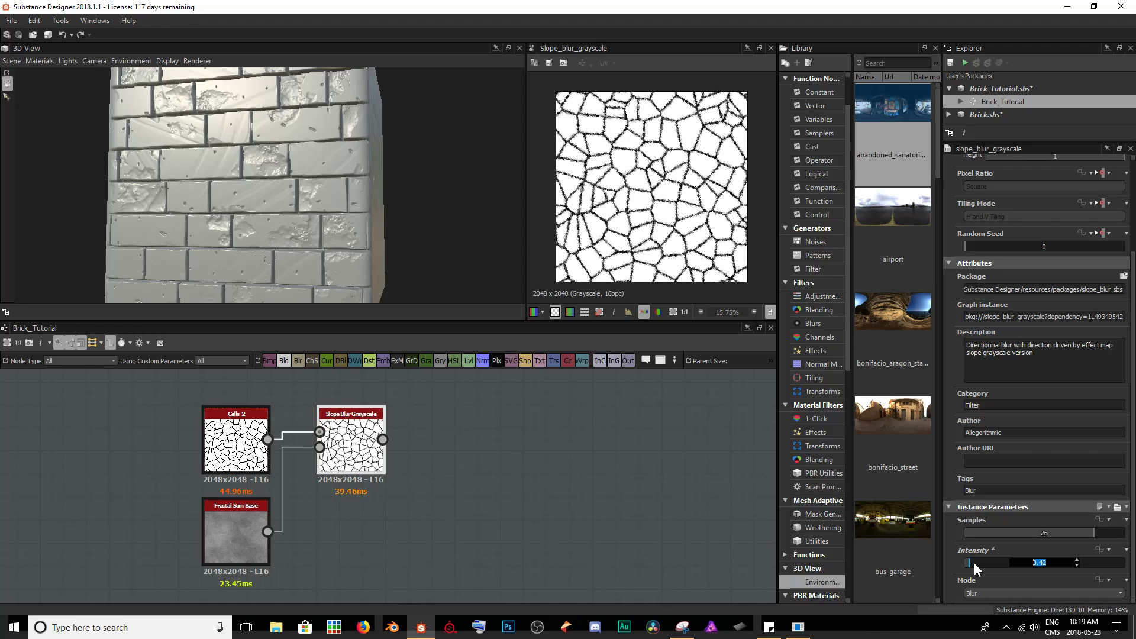
type(".4")
key("Return")
scroll(660, 185, "up", 6)
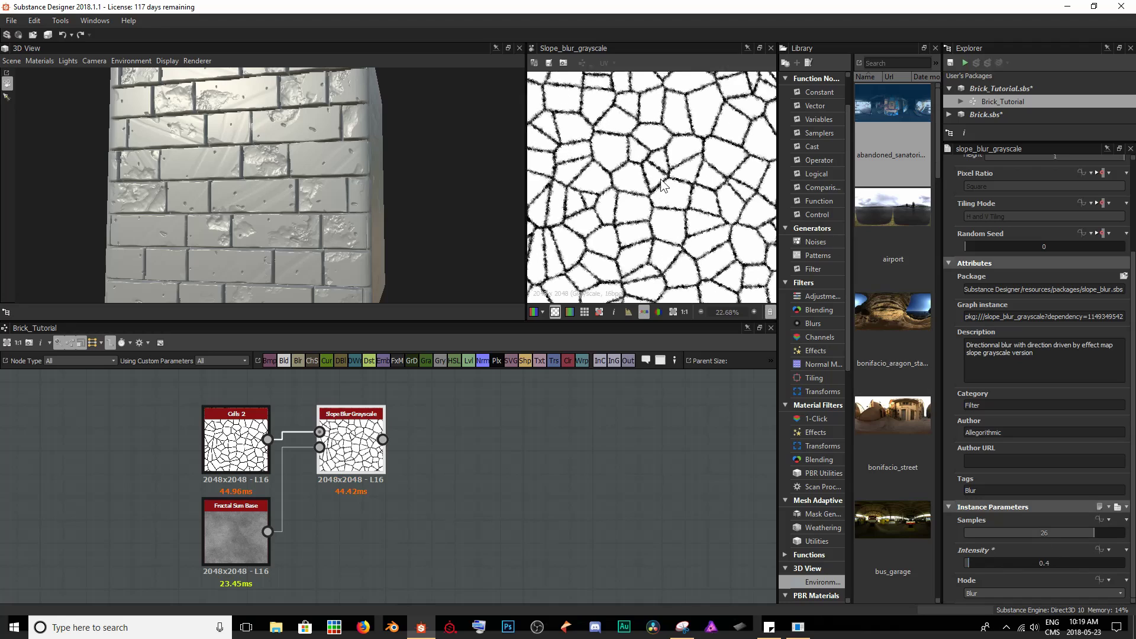
middle_click_drag(655, 168, 691, 191)
middle_click_drag(621, 208, 684, 215)
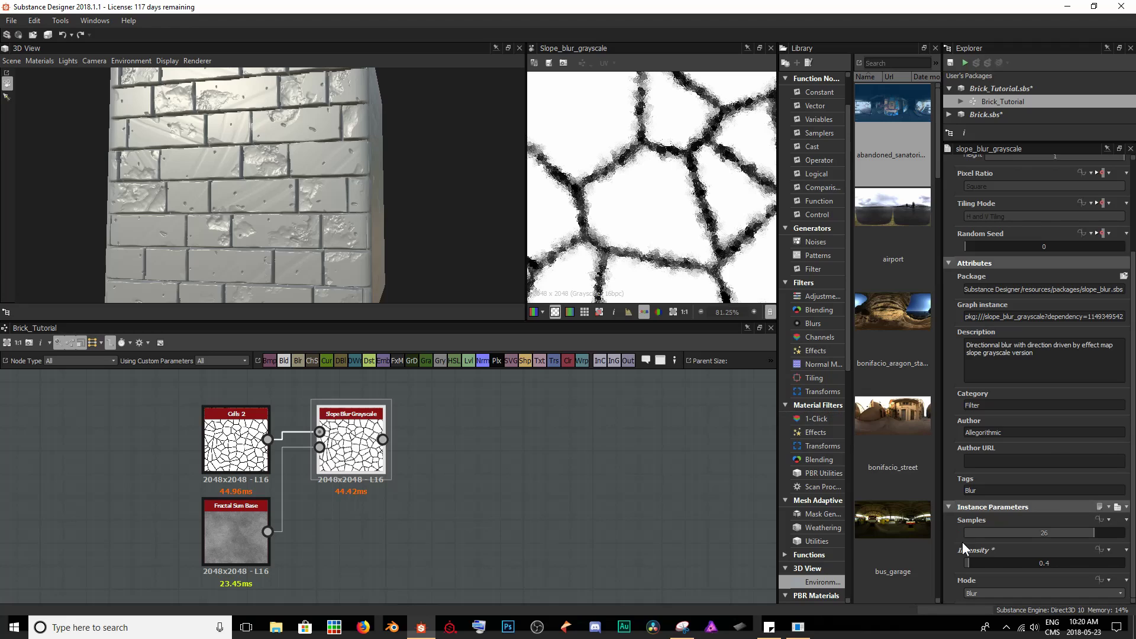
Step: Lower the Fractal Sum Base node's Roughness to 0.81 while previewing the Slope Blur Grayscale output
double_click(224, 534)
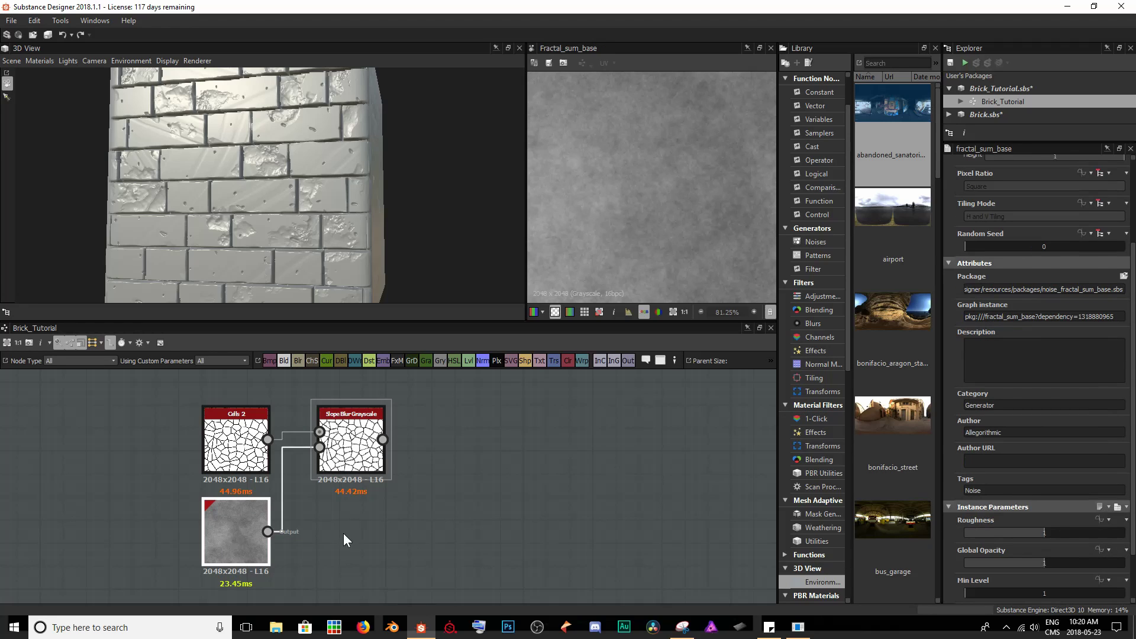
scroll(677, 253, "down", 3)
scroll(1048, 534, "down", 2)
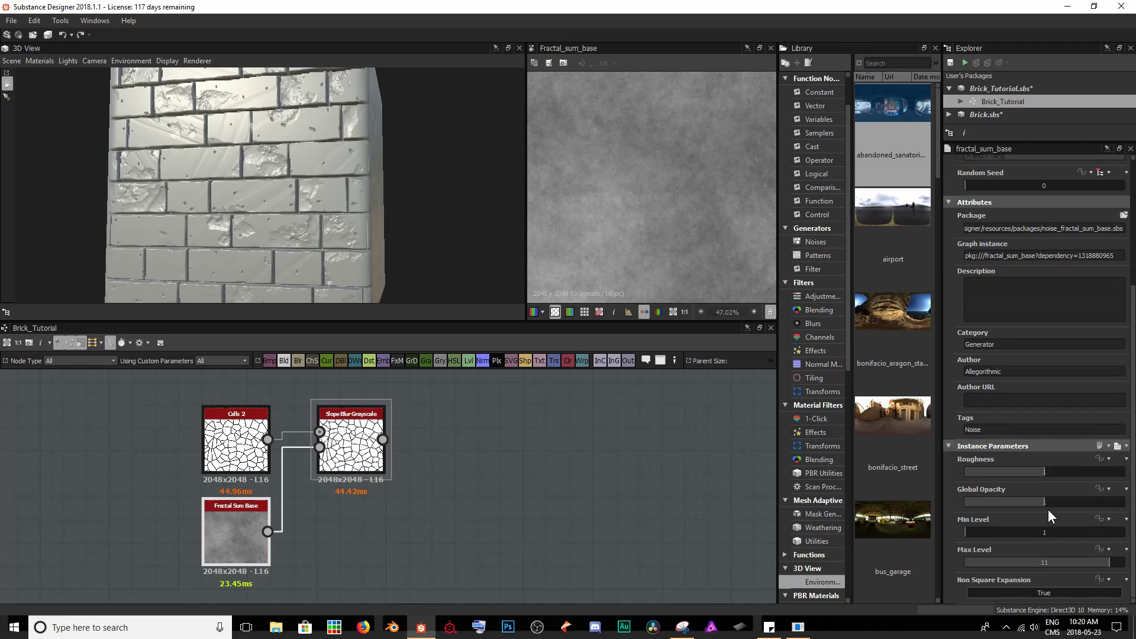
double_click(364, 445)
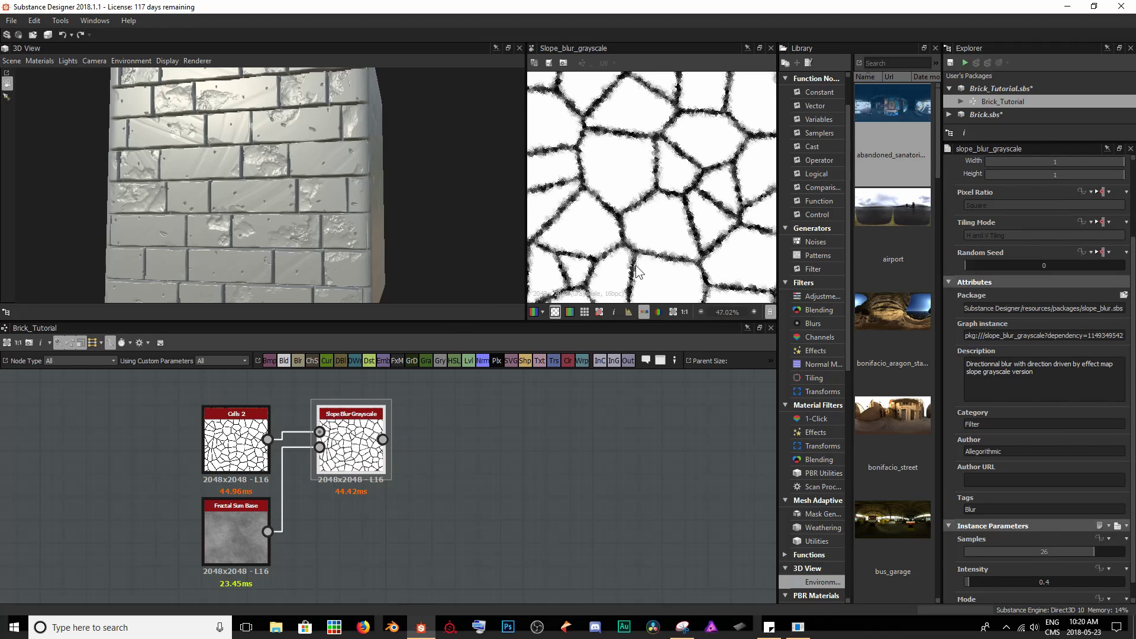
left_click(231, 534)
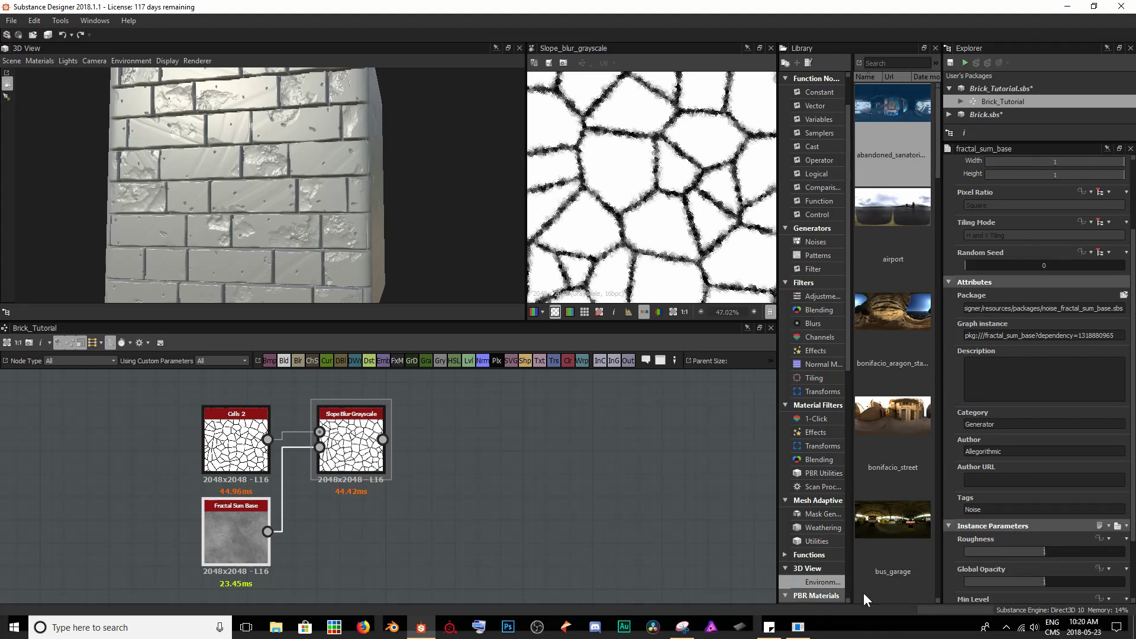
scroll(1038, 514, "down", 3)
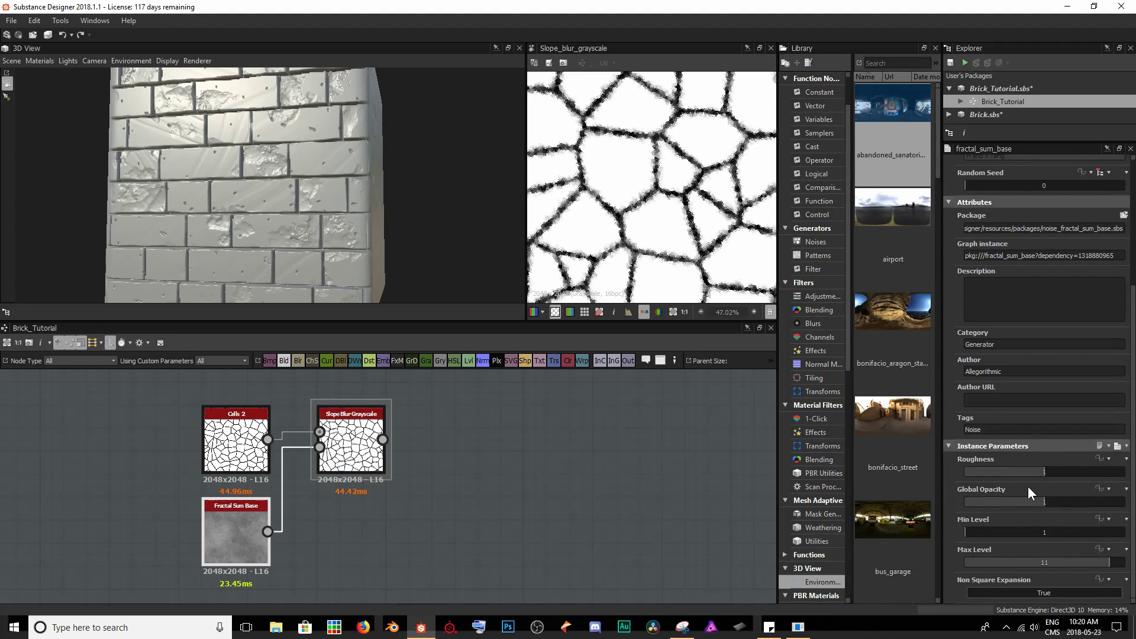
mouse_move(1044, 473)
left_mouse_down()
mouse_move(1070, 472)
mouse_move(1028, 475)
left_mouse_up()
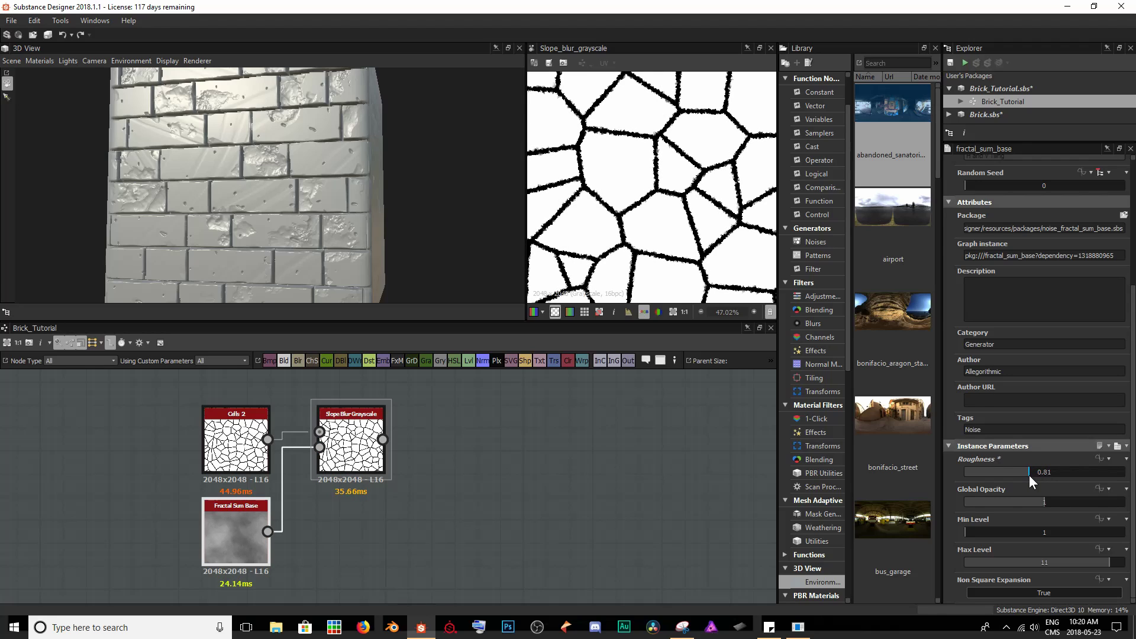
Step: Set the Fractal Sum Base node's Min Level to 1 and Max Level to 9
scroll(618, 223, "up", 5)
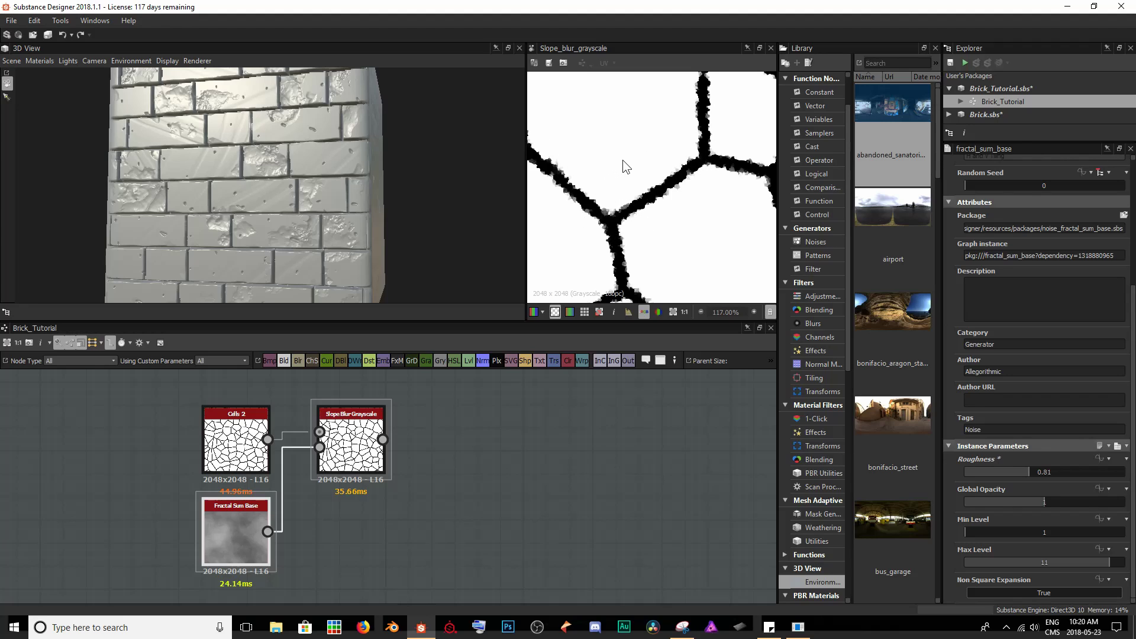
middle_click_drag(625, 167, 642, 151)
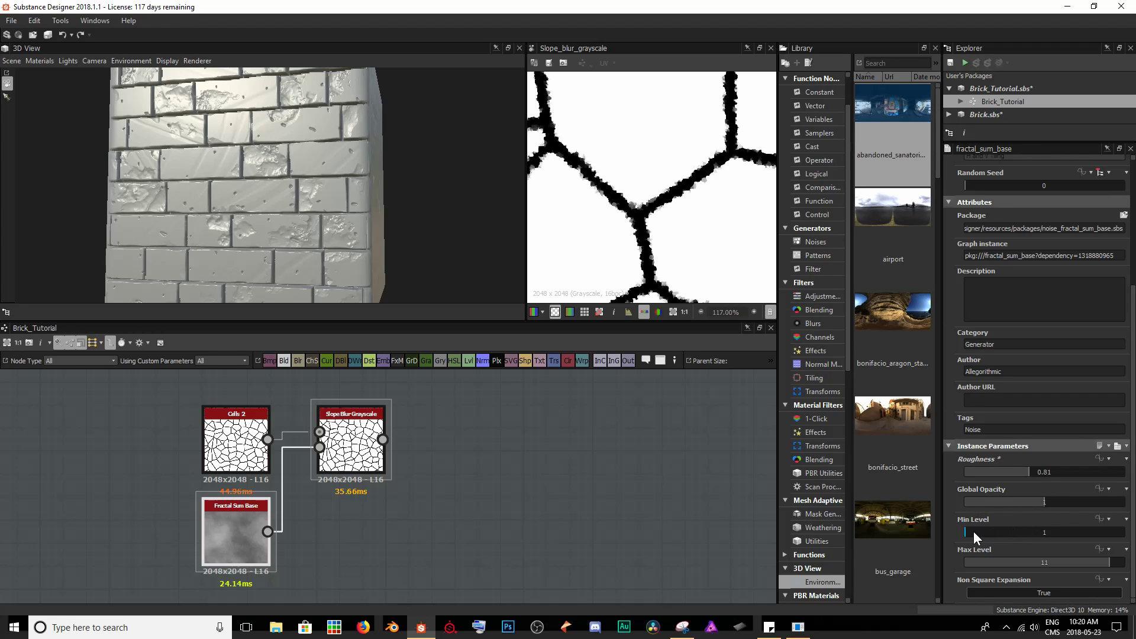
mouse_move(971, 531)
left_mouse_down()
mouse_move(1004, 527)
mouse_move(974, 526)
left_mouse_up()
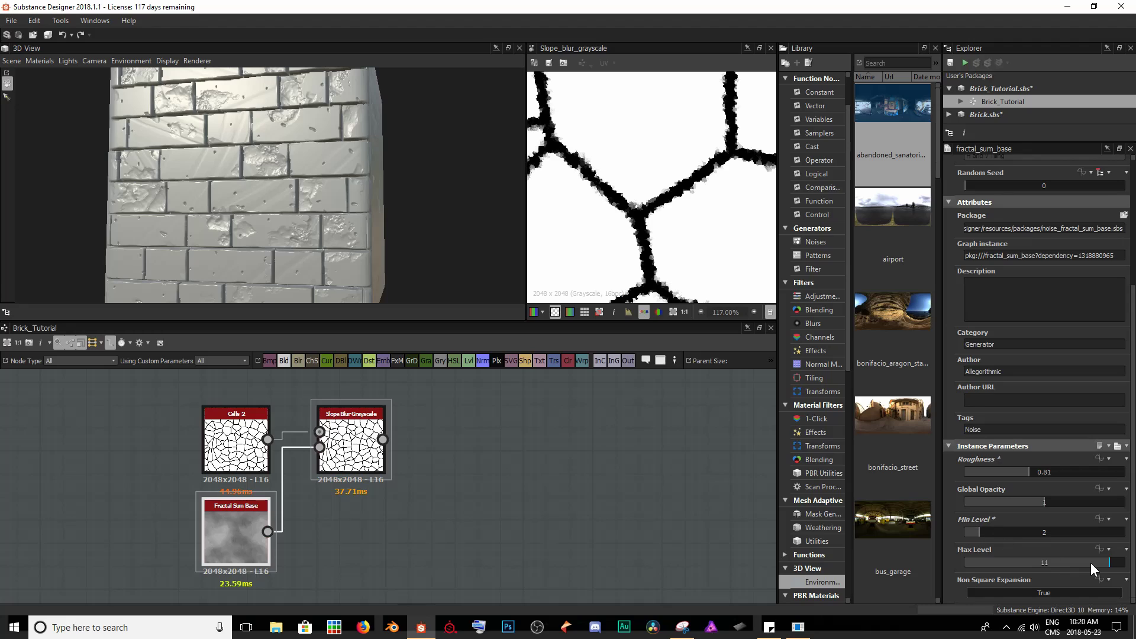
left_click_drag(1091, 563, 1077, 562)
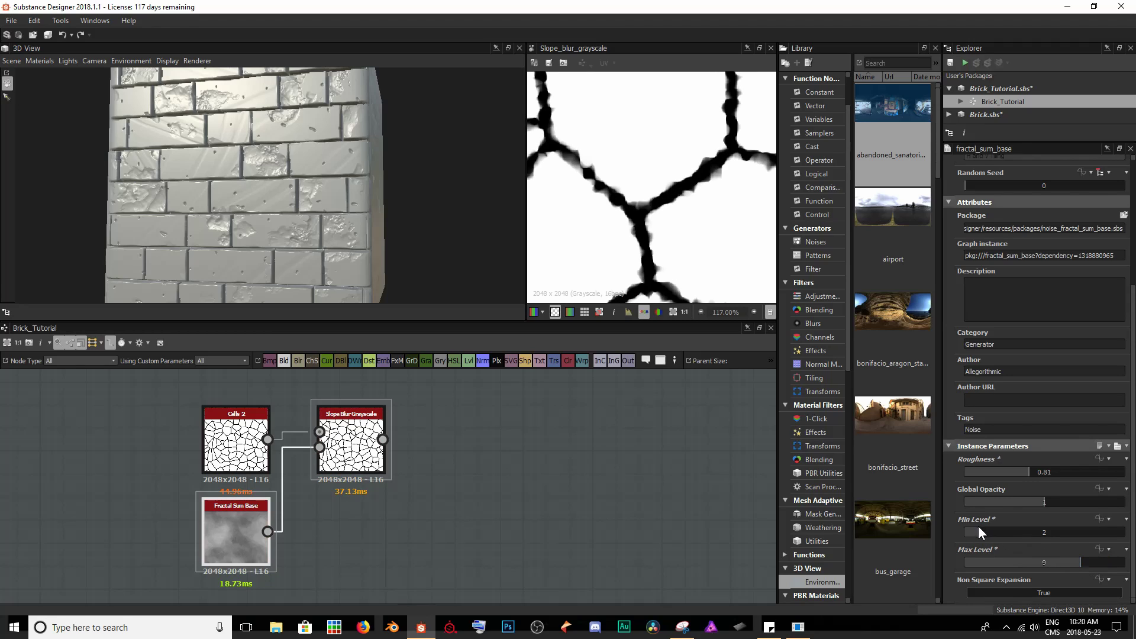
mouse_move(978, 526)
left_mouse_down()
mouse_move(968, 530)
mouse_move(1010, 536)
mouse_move(969, 536)
left_mouse_up()
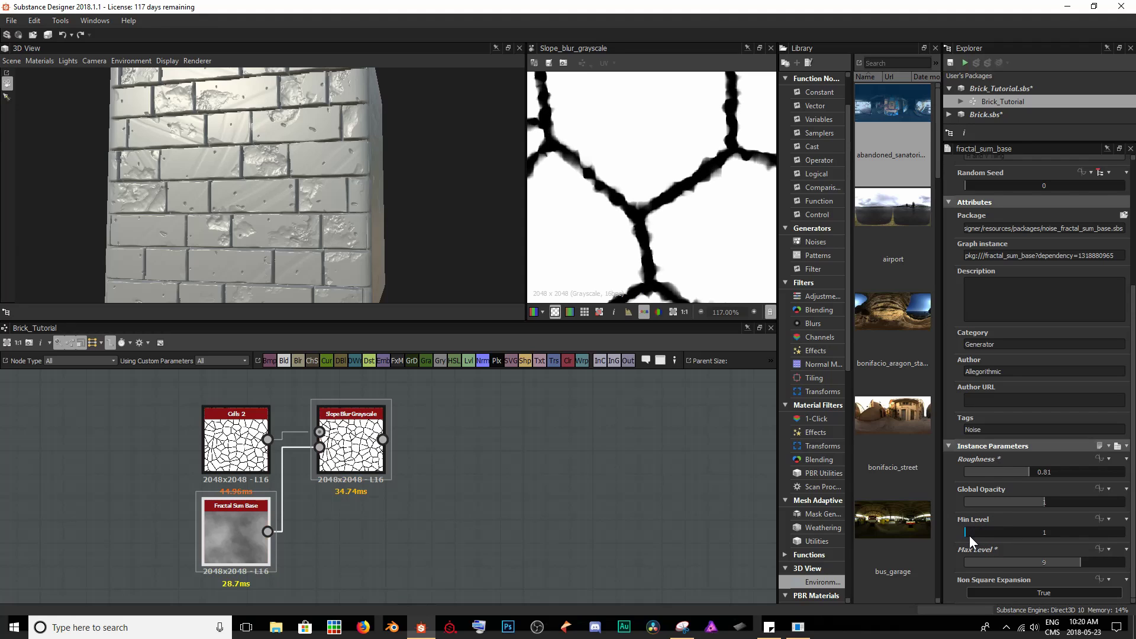
Step: Examine the cell edges of the Slope Blur Grayscale output both close up and across the whole pattern
scroll(743, 263, "down", 3)
scroll(658, 137, "down", 1)
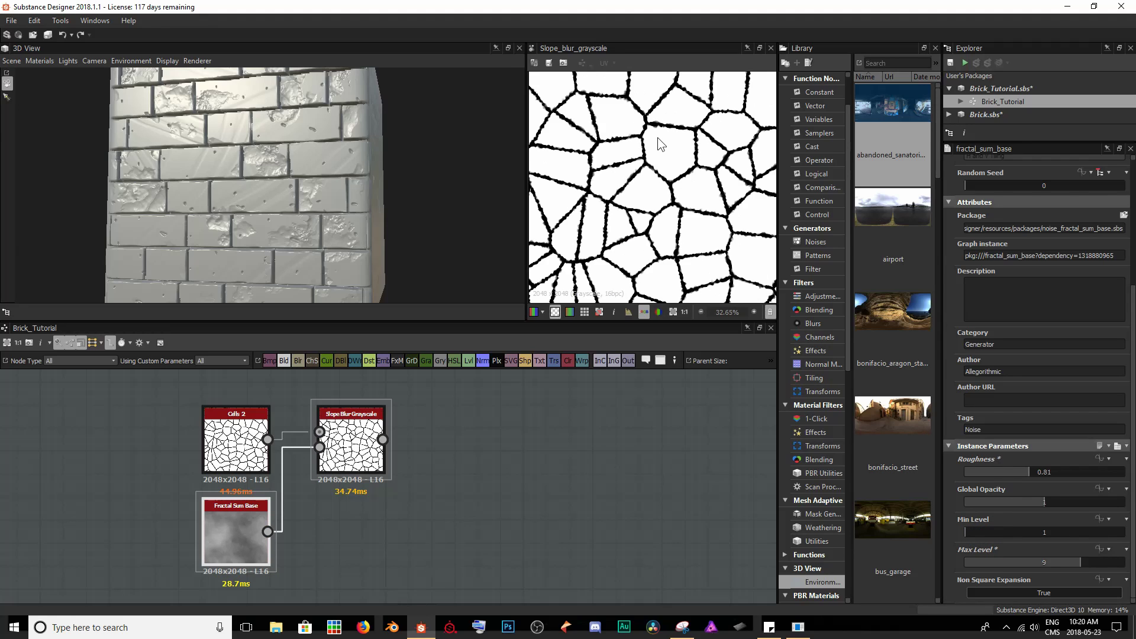
scroll(645, 219, "up", 4)
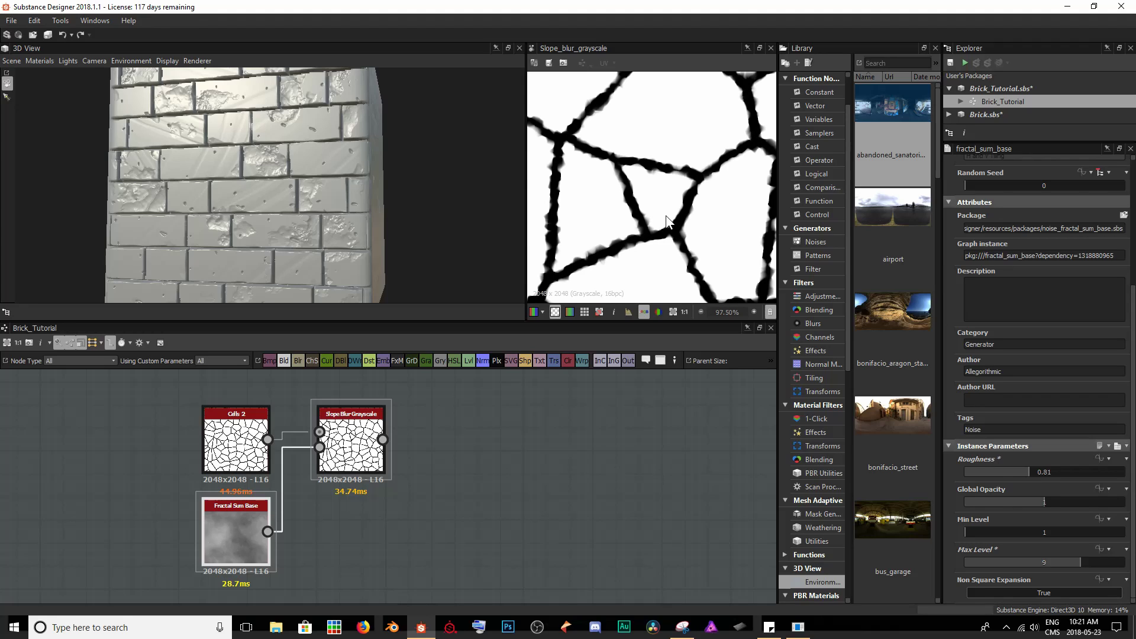
scroll(648, 244, "up", 6)
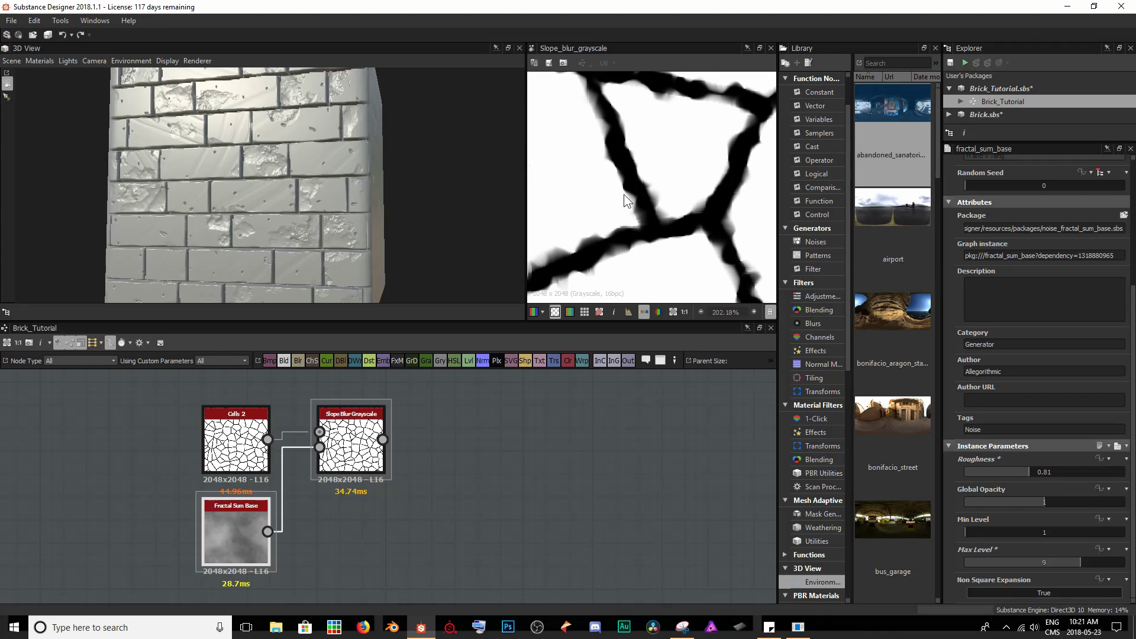
scroll(655, 203, "down", 8)
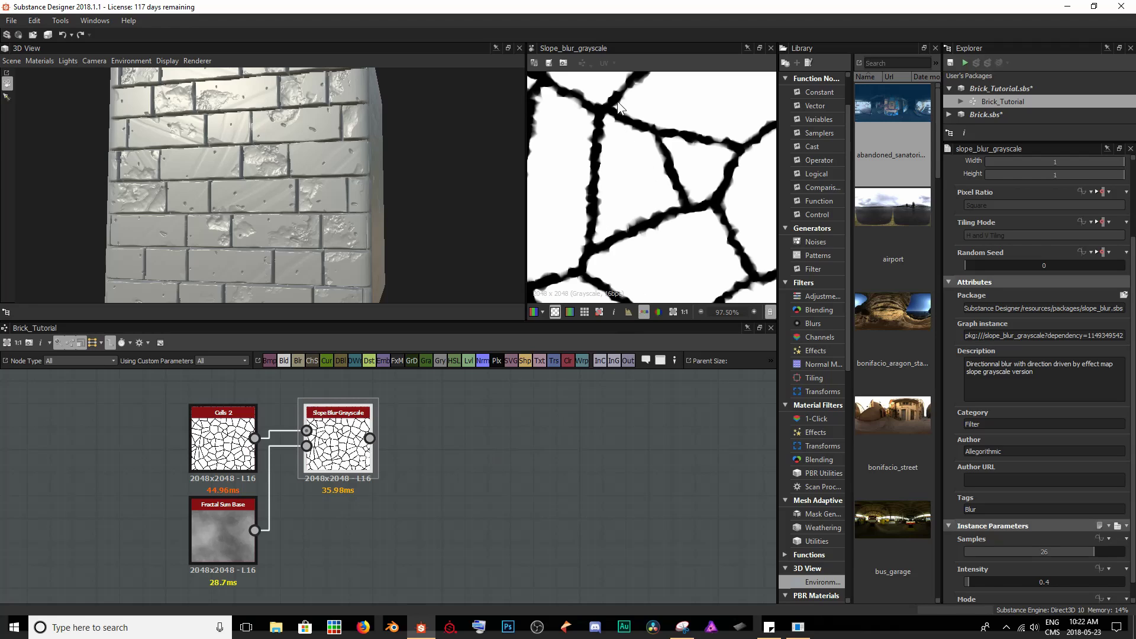
scroll(648, 212, "down", 5)
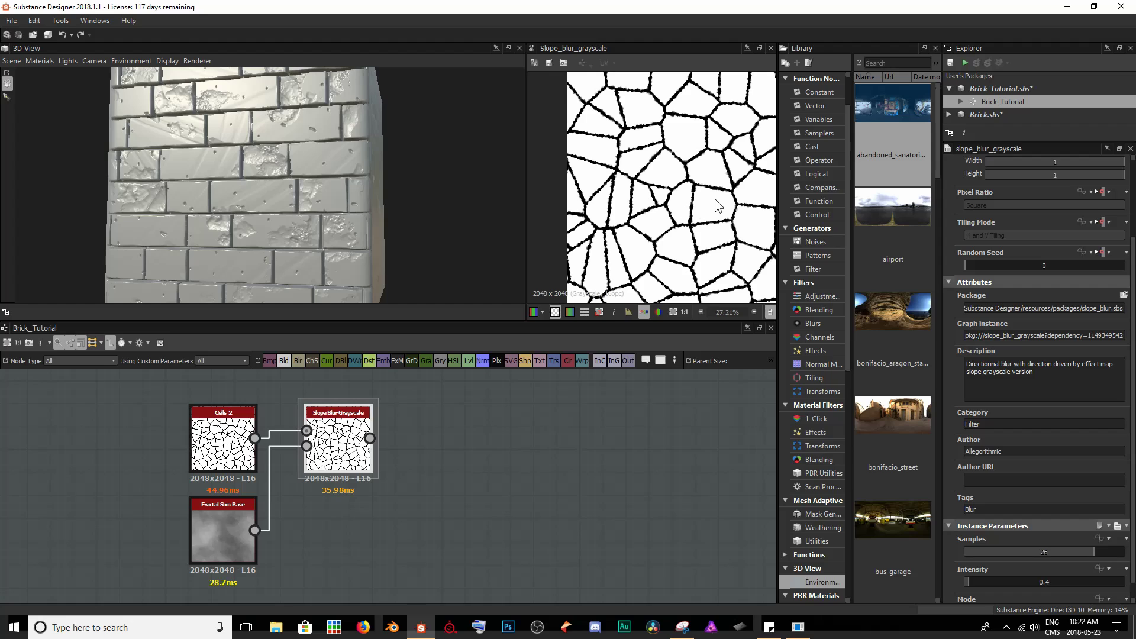
middle_click_drag(717, 208, 645, 200)
scroll(645, 204, "up", 2)
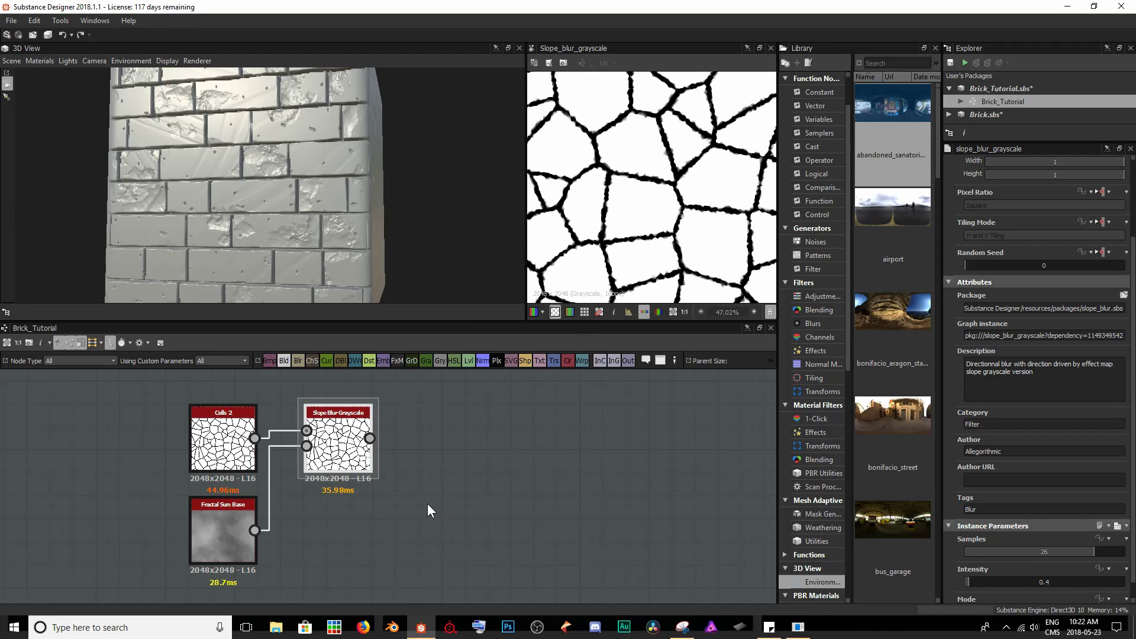
Step: Add a Warp node fed by the Slope Blur Grayscale output and space it further away from that node
key("space")
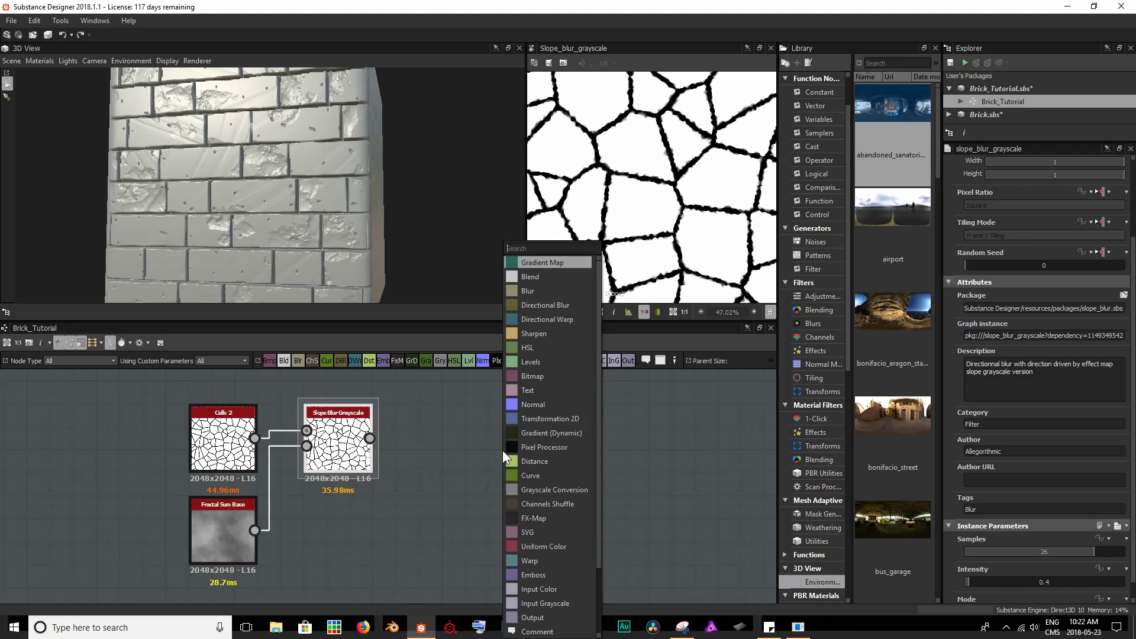
type("war")
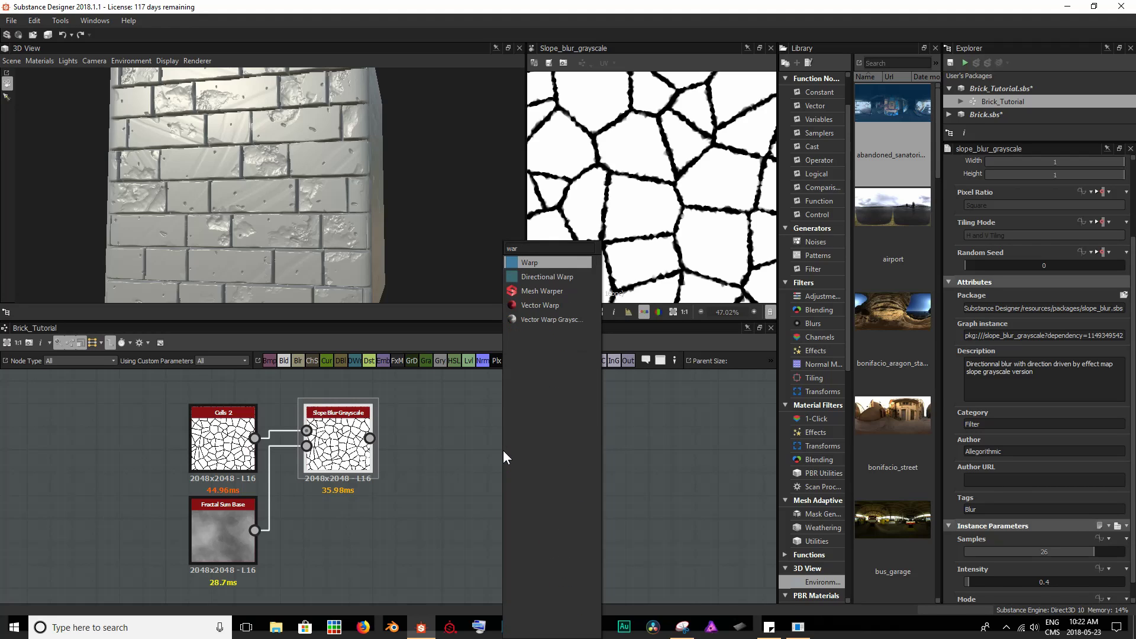
key("Return")
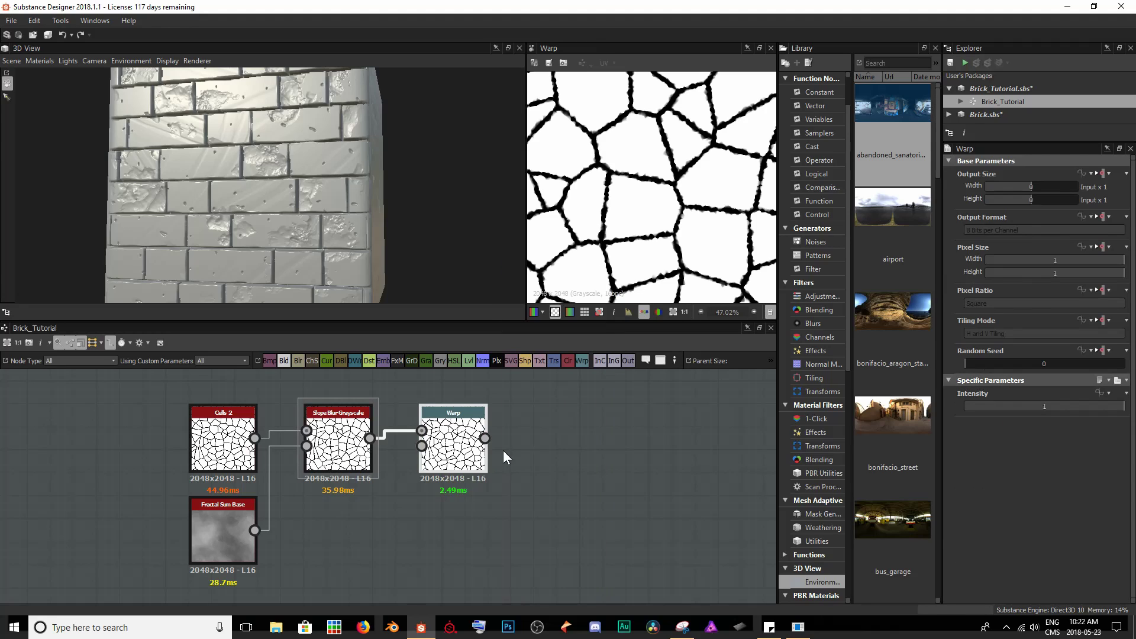
left_click_drag(450, 456, 496, 455)
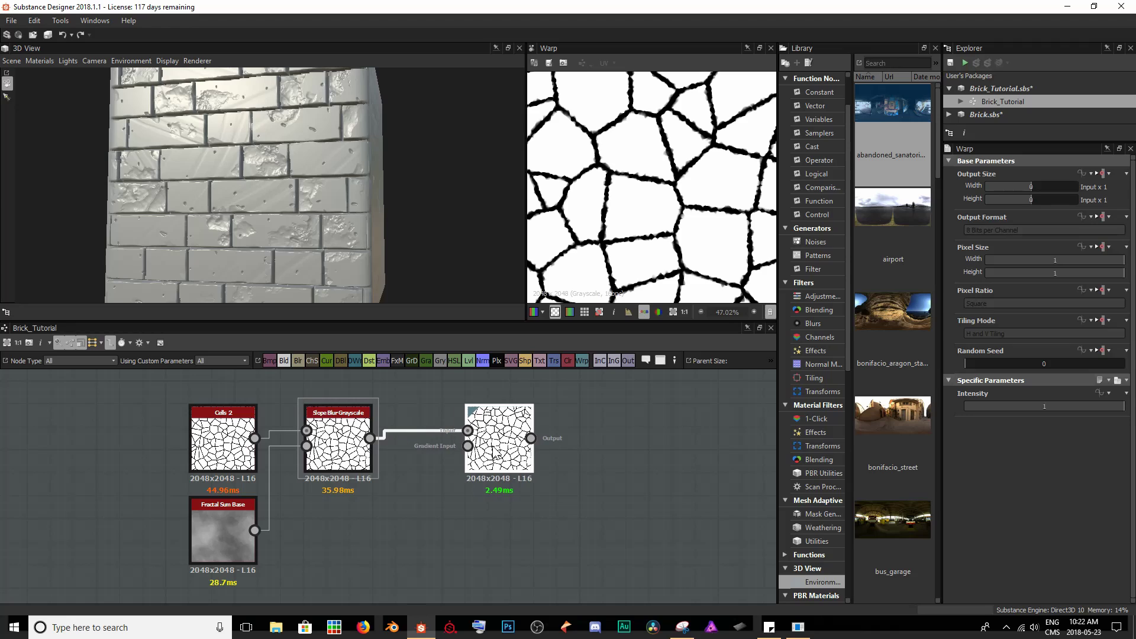
Step: Add a Gaussian Noise node below the Slope Blur Grayscale and connect it to the Warp node's Gradient Input
key("space")
type("gauss")
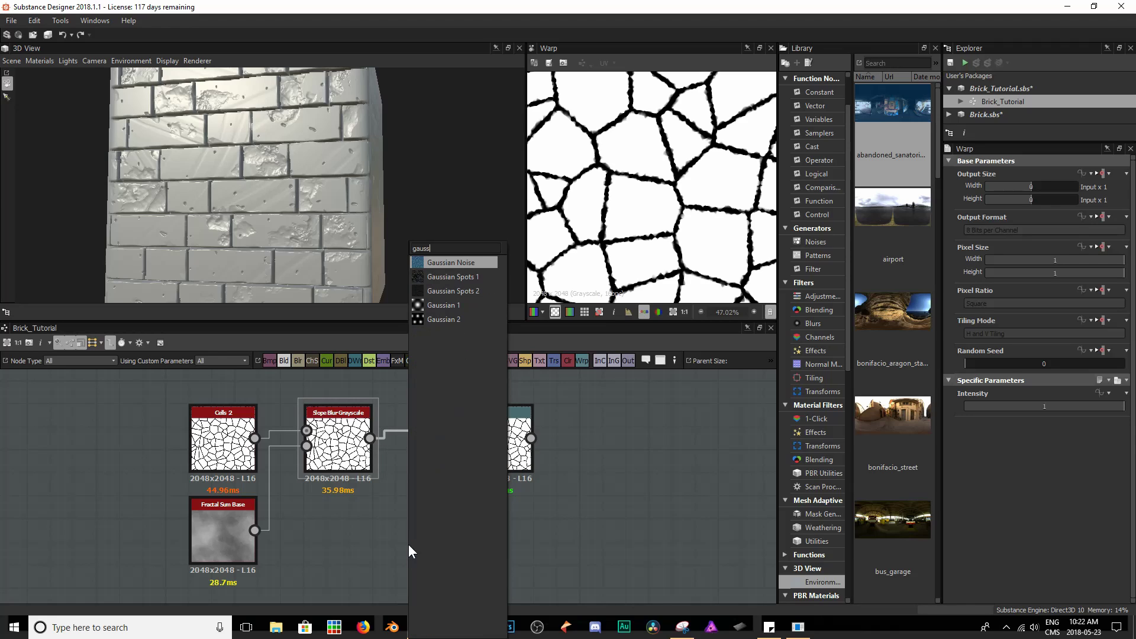
key("Return")
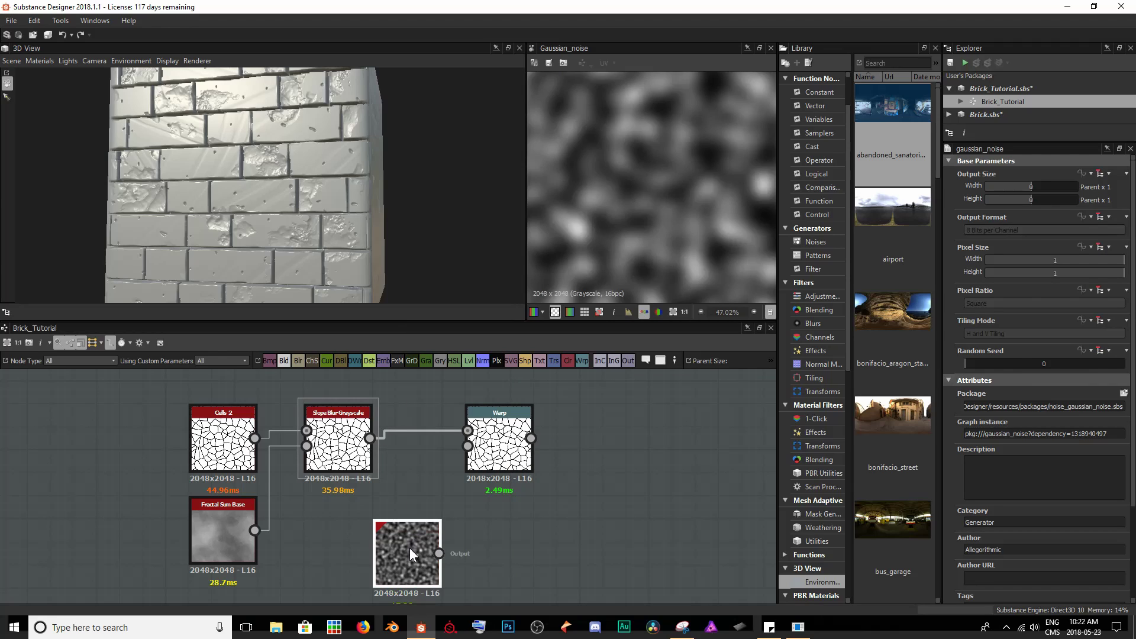
left_click_drag(409, 548, 468, 446)
Step: Preview the Warp node's output and reduce its Intensity to 0.11
left_click(506, 441)
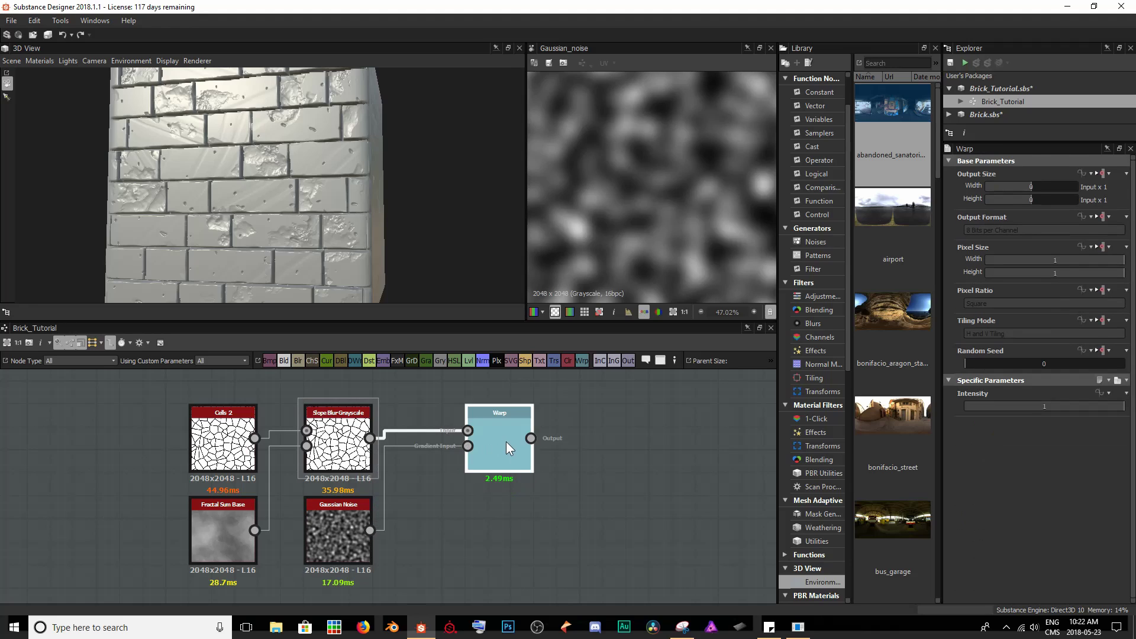
double_click(506, 441)
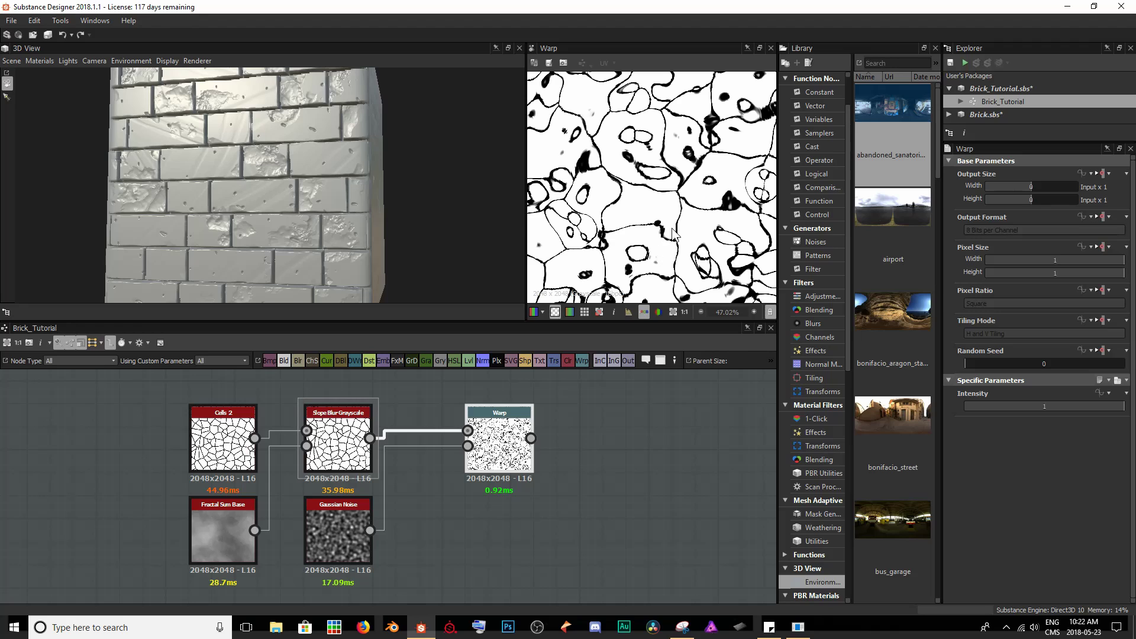
left_click_drag(1122, 407, 984, 410)
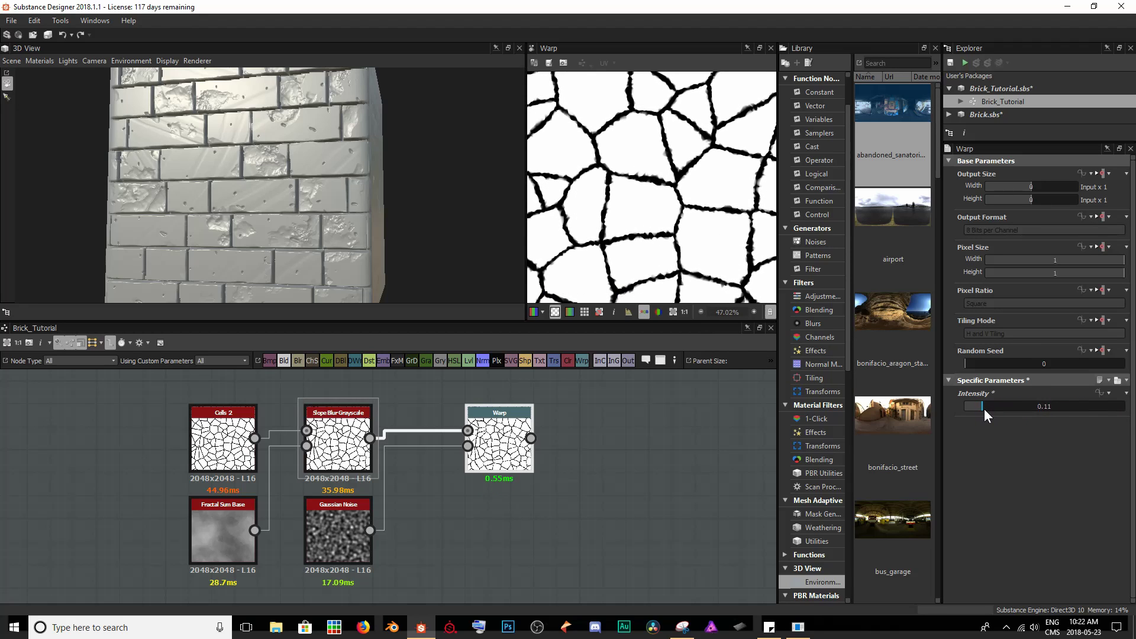
Step: Reduce the Scale of the Gaussian Noise node feeding the Warp to 16
left_click(342, 533)
scroll(1010, 541, "down", 3)
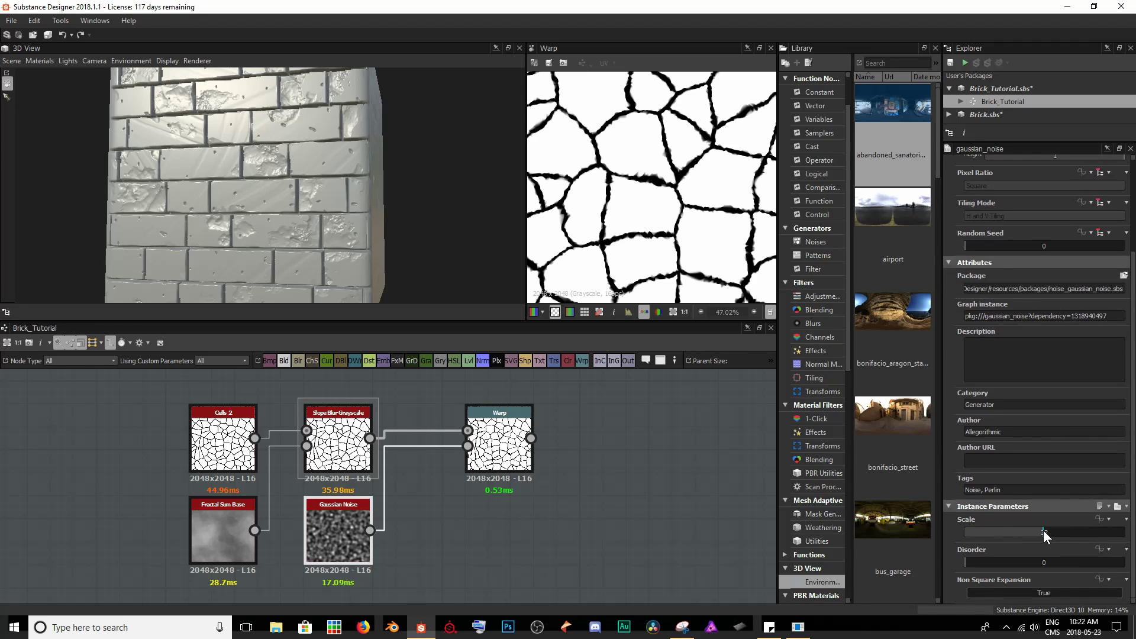
left_click_drag(1044, 533, 1015, 530)
scroll(699, 228, "down", 5)
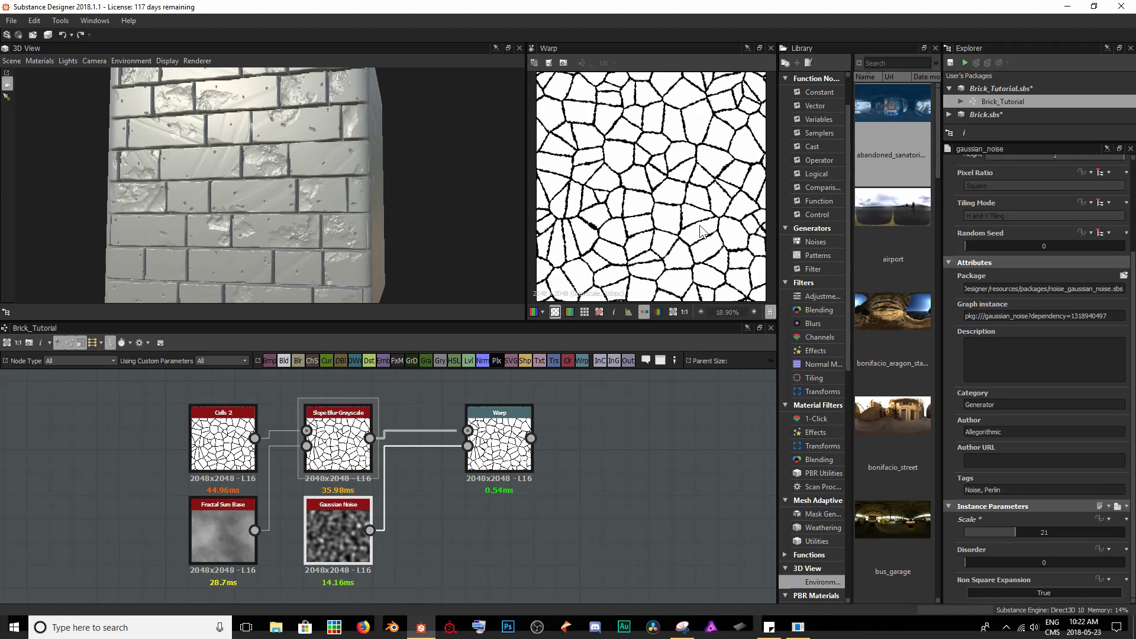
left_click_drag(1009, 531, 1003, 531)
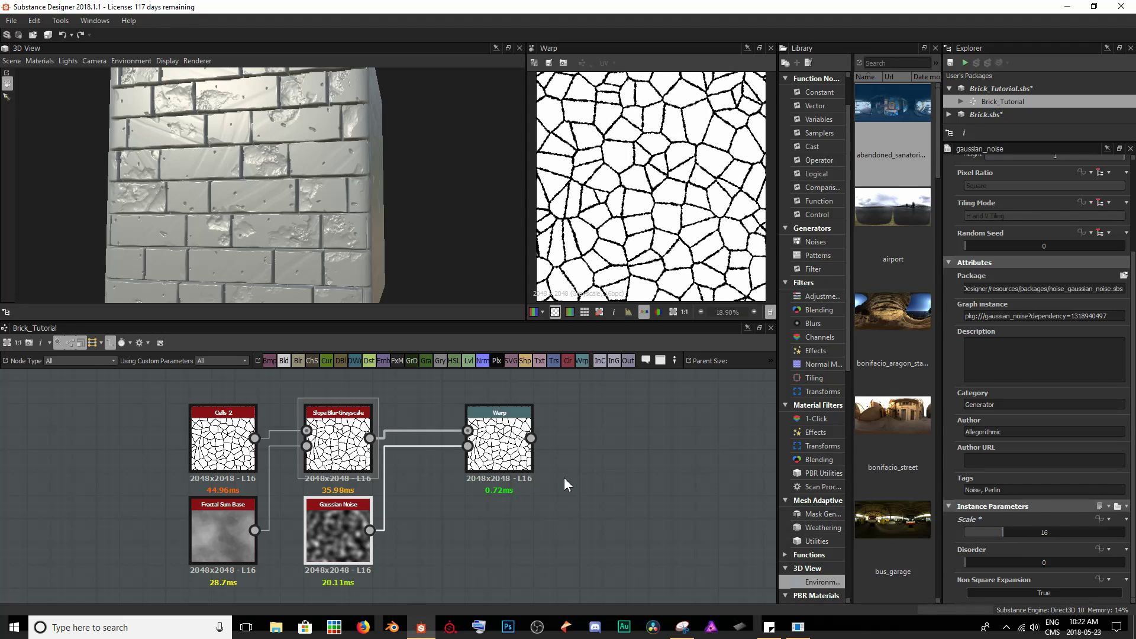
Step: Compare the Slope Blur Grayscale with the Warp node and raise the Warp's Intensity to 0.65
double_click(338, 450)
double_click(500, 441)
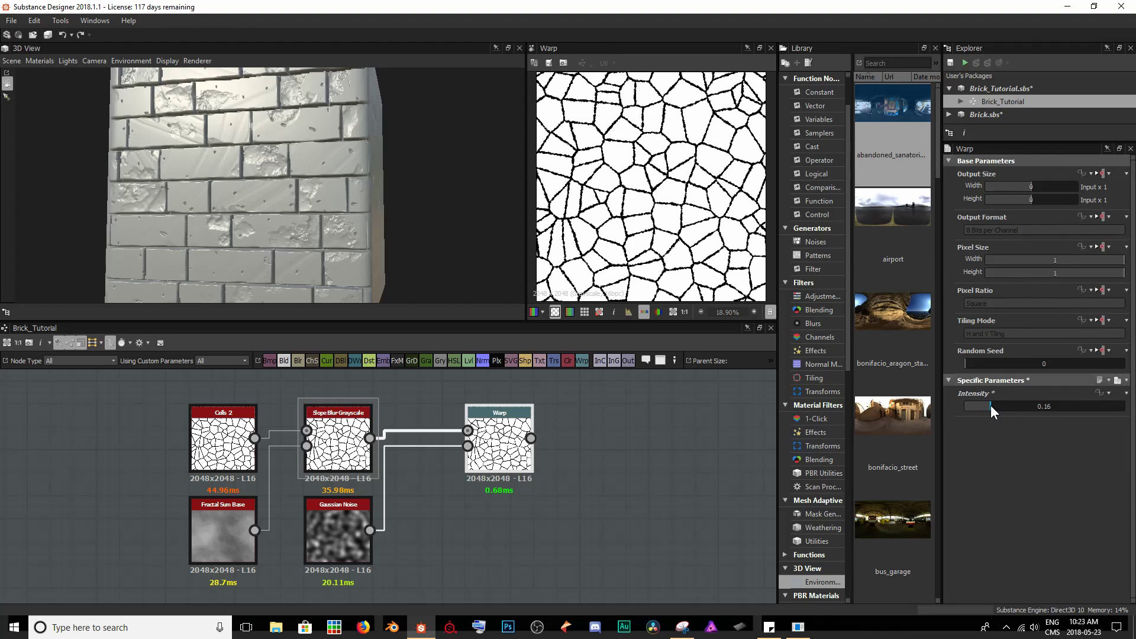
left_click_drag(990, 406, 1055, 407)
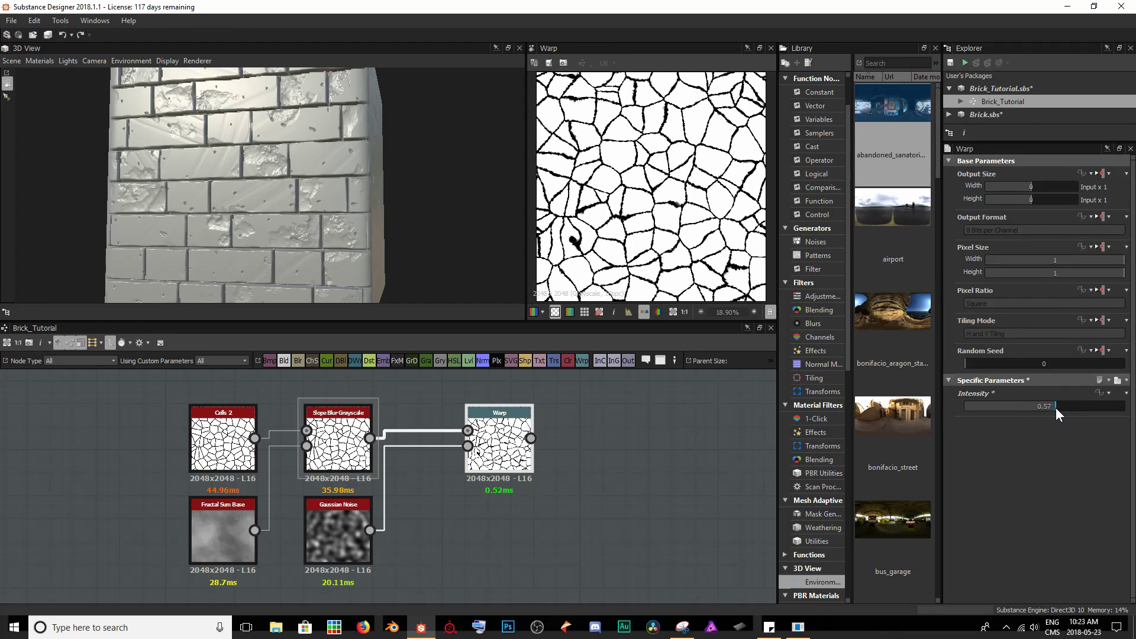
Step: Reduce the Gaussian Noise Scale to 11 and compare the Slope Blur Grayscale with the Warp output
left_click(346, 533)
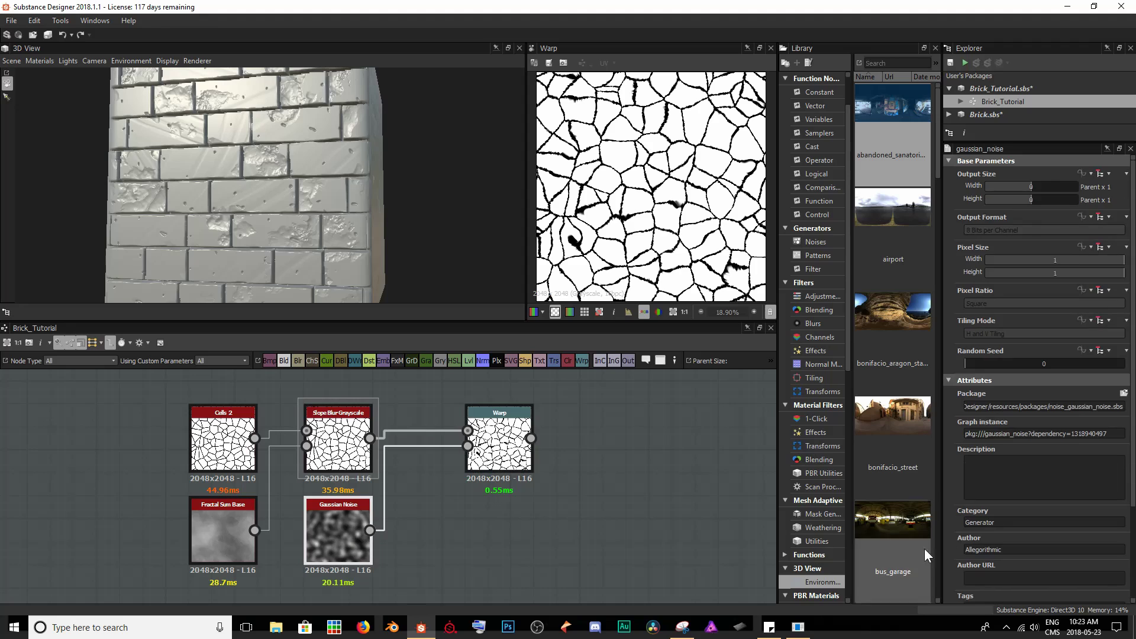
scroll(1031, 517, "down", 3)
left_click_drag(1003, 530, 990, 536)
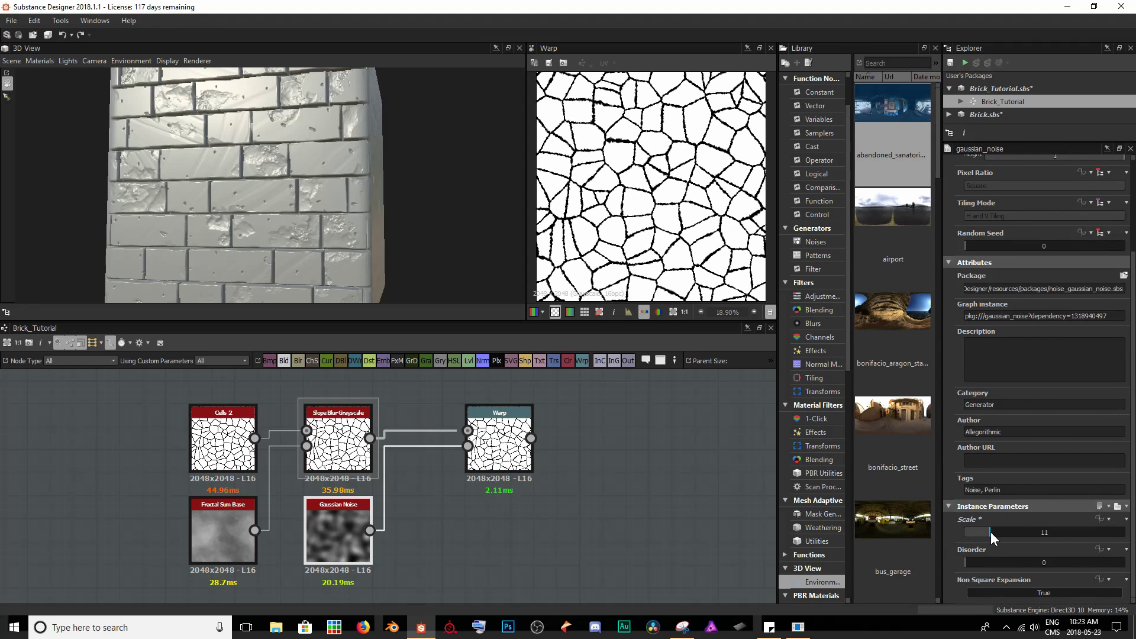
double_click(337, 447)
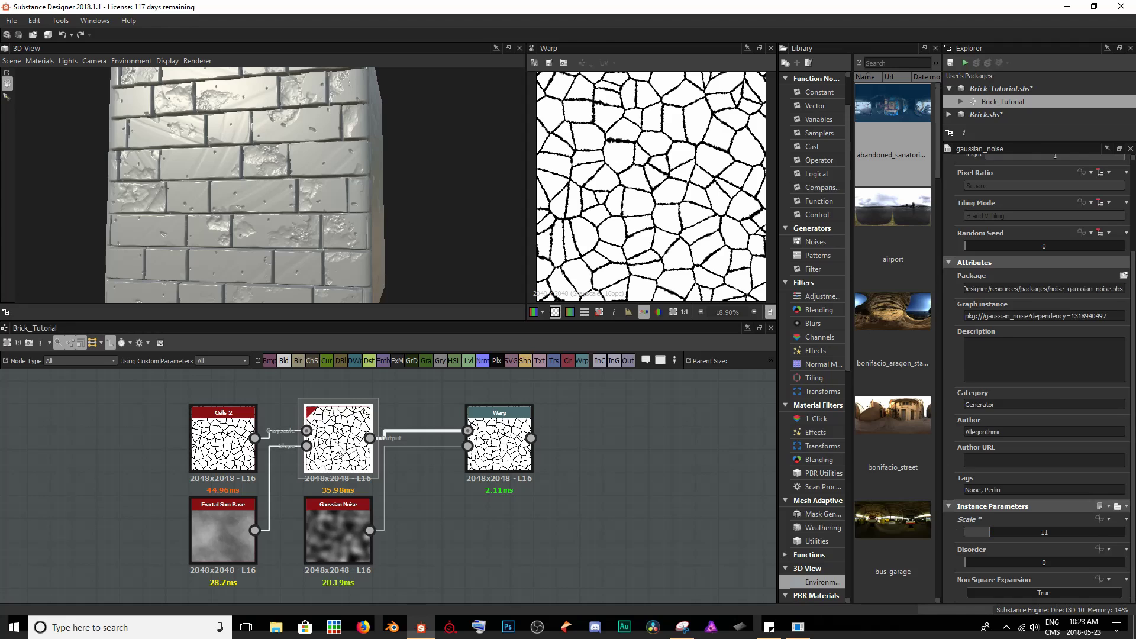
double_click(495, 467)
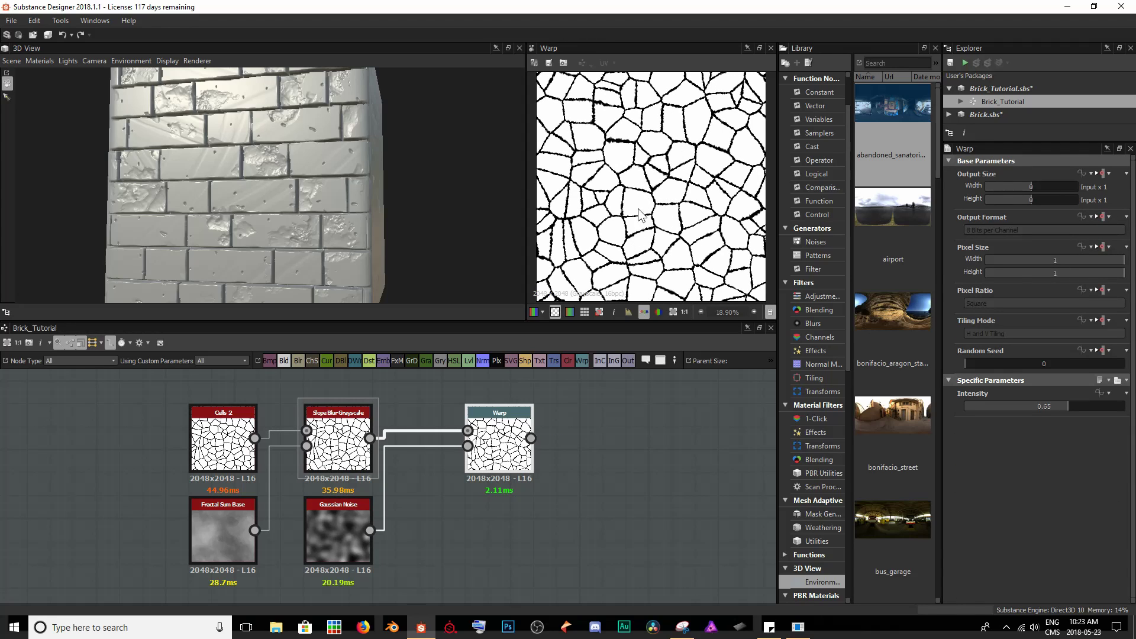
Step: Insert a Blend node after the Air Pockets blend in the main chain and space it well away from that node
left_click(591, 459)
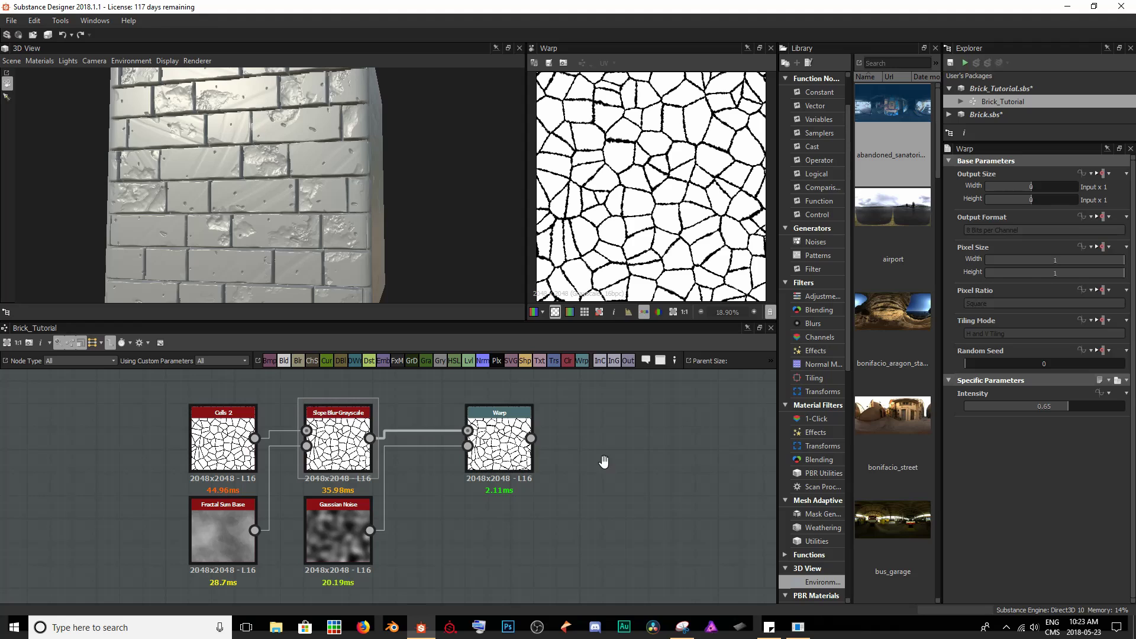
scroll(473, 473, "down", 2)
scroll(467, 479, "down", 2)
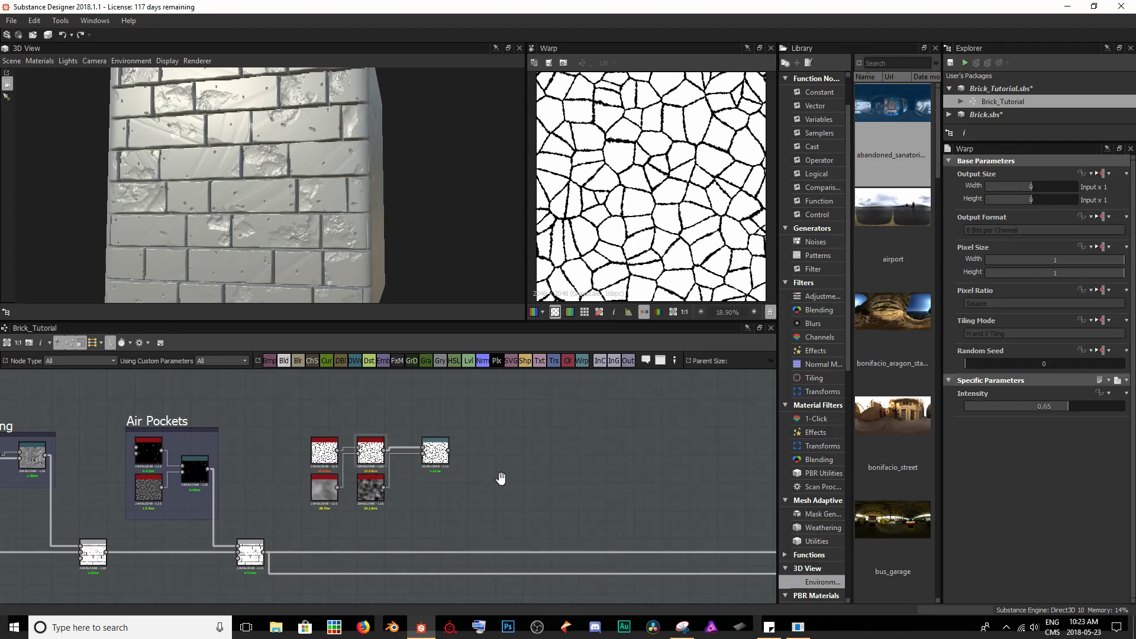
left_click(252, 541)
key("space")
type("ble")
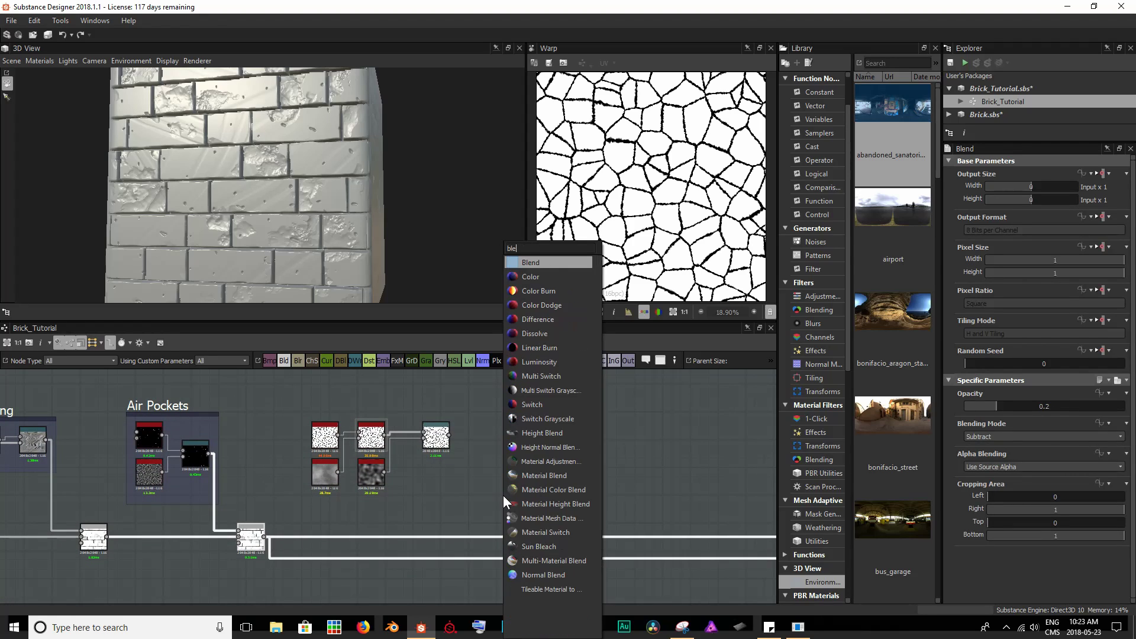
key("Return")
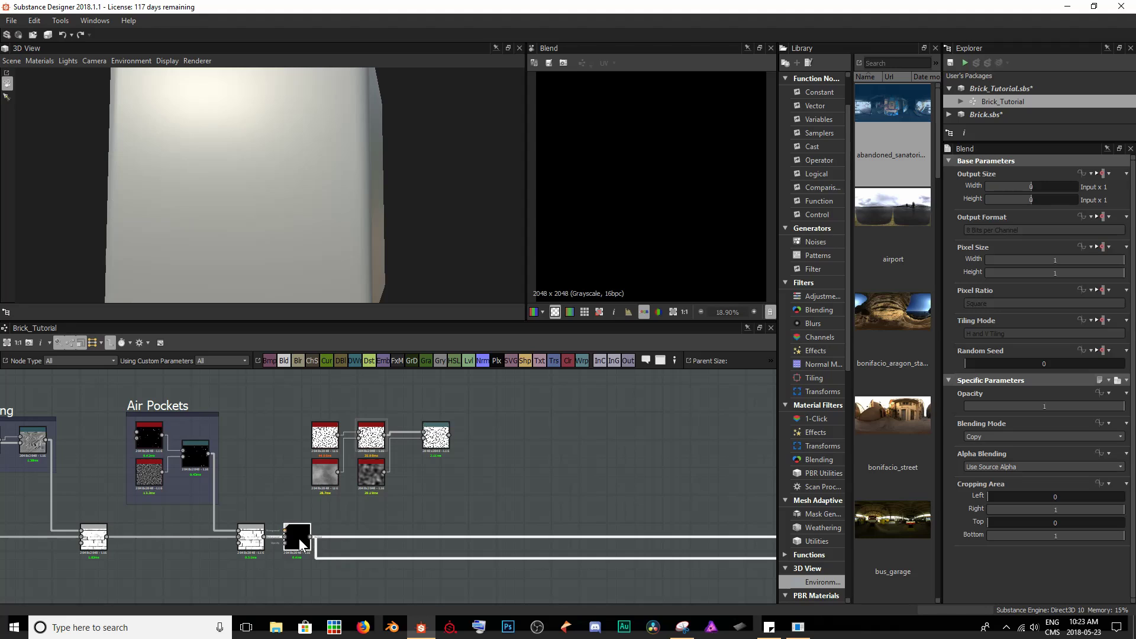
left_click_drag(299, 538, 590, 539)
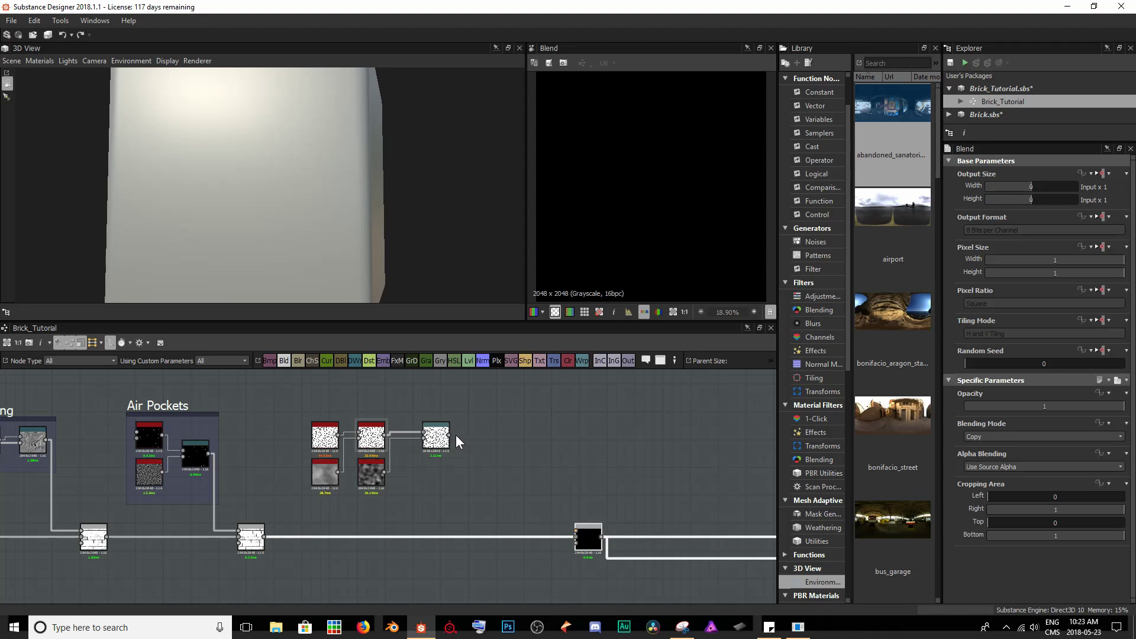
Step: Connect the Warp output to the new Blend node's foreground and set its Blending Mode to Multiply
left_click_drag(450, 435, 578, 537)
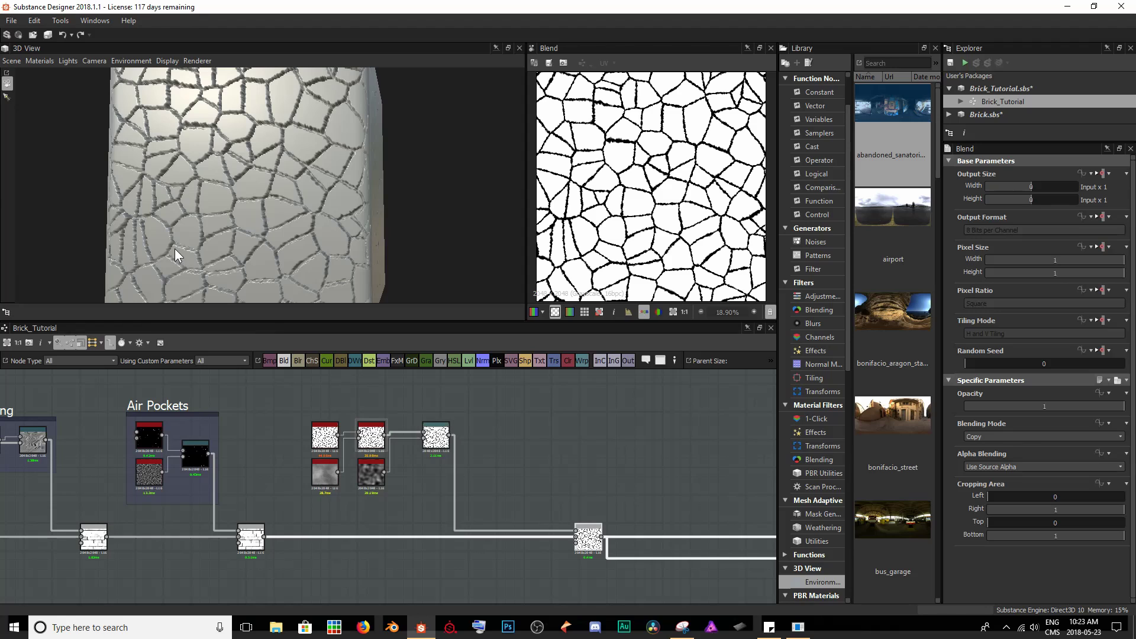
mouse_move(175, 249)
left_mouse_down()
mouse_move(215, 222)
mouse_move(186, 207)
mouse_move(116, 271)
mouse_move(71, 278)
mouse_move(141, 272)
mouse_move(190, 243)
mouse_move(172, 244)
left_mouse_up()
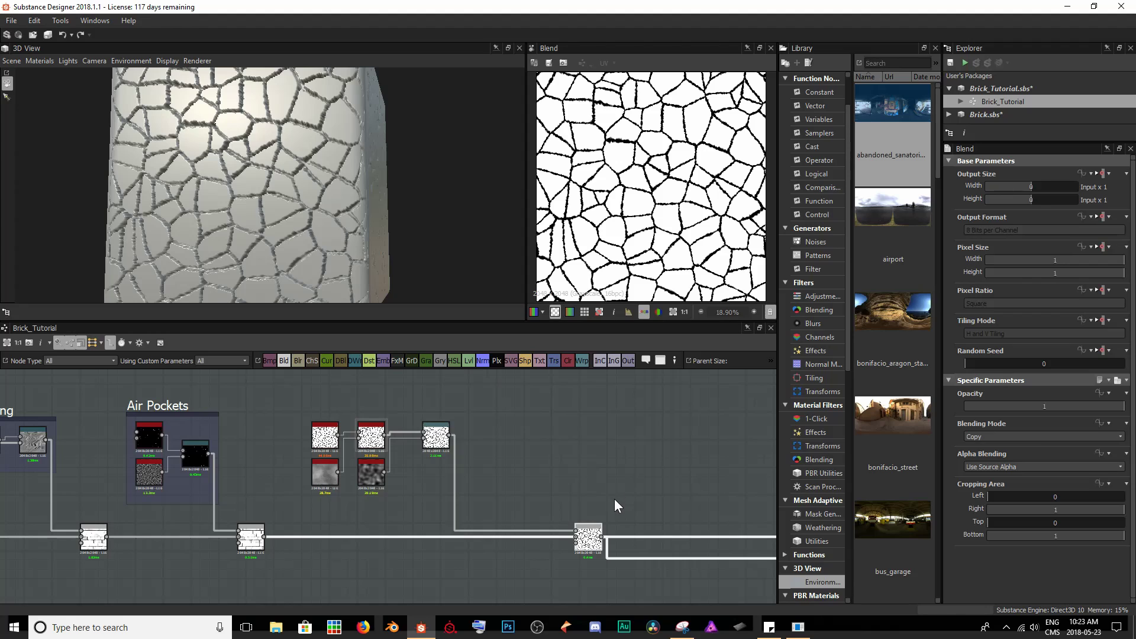
left_click(988, 439)
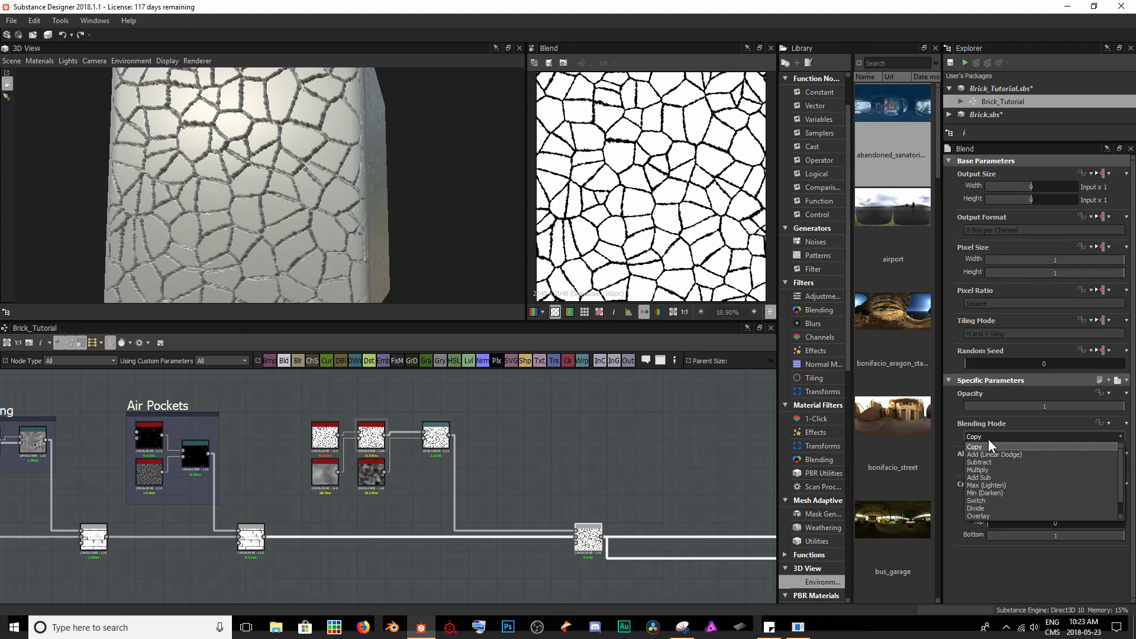
left_click(988, 468)
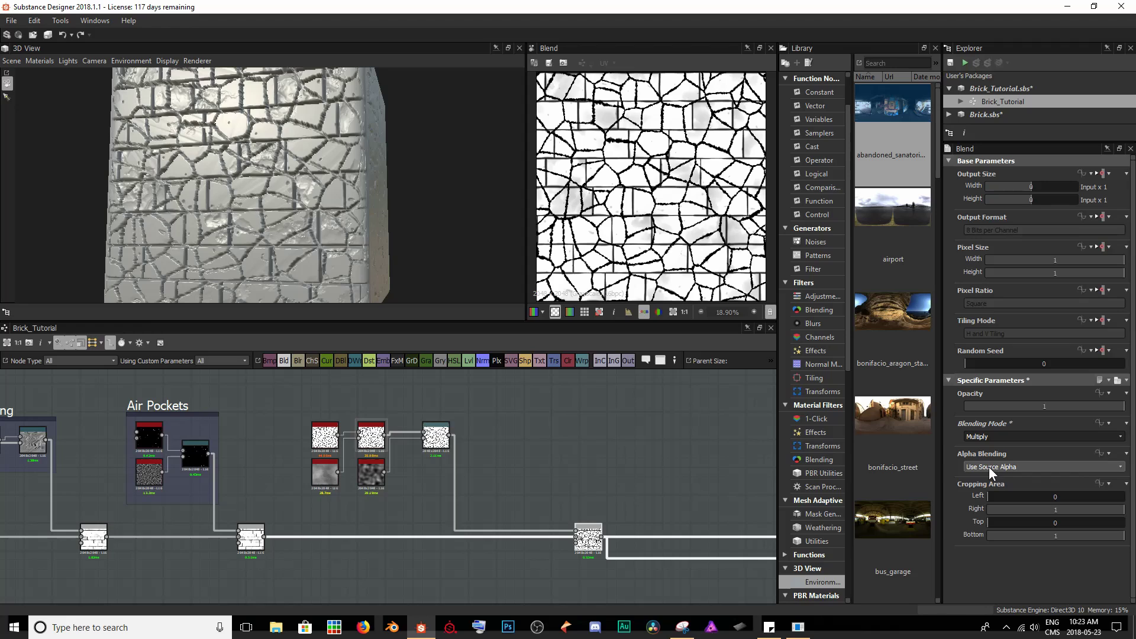
Step: Examine the multiplied cracks against the separate crack and brick inputs, in the 2D output and close up on the 3D model
scroll(634, 207, "up", 5)
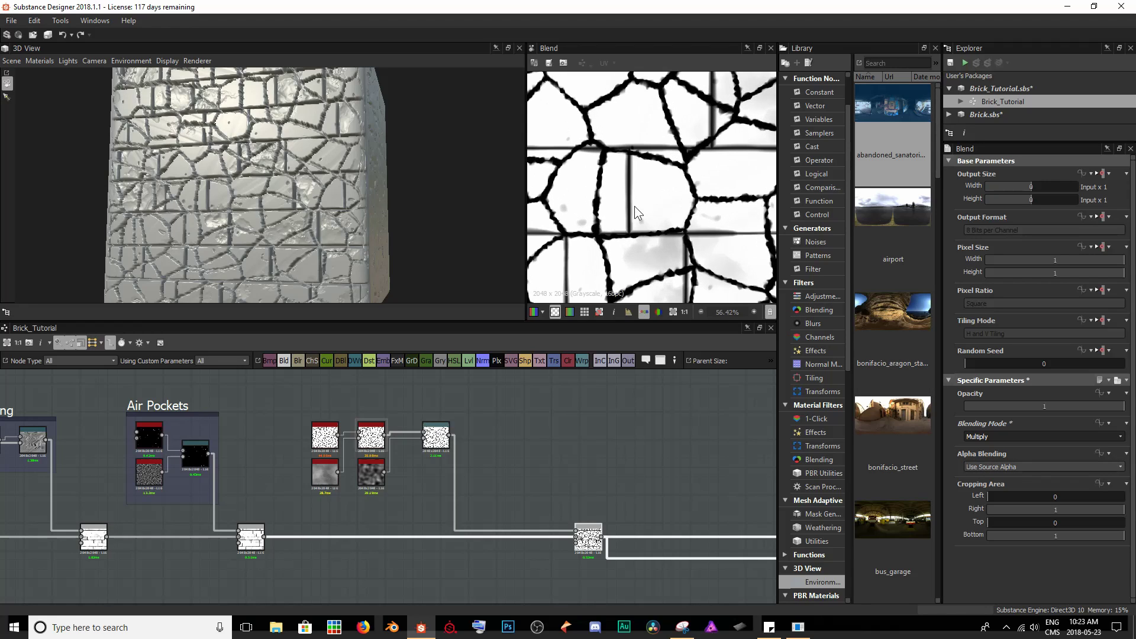
double_click(436, 437)
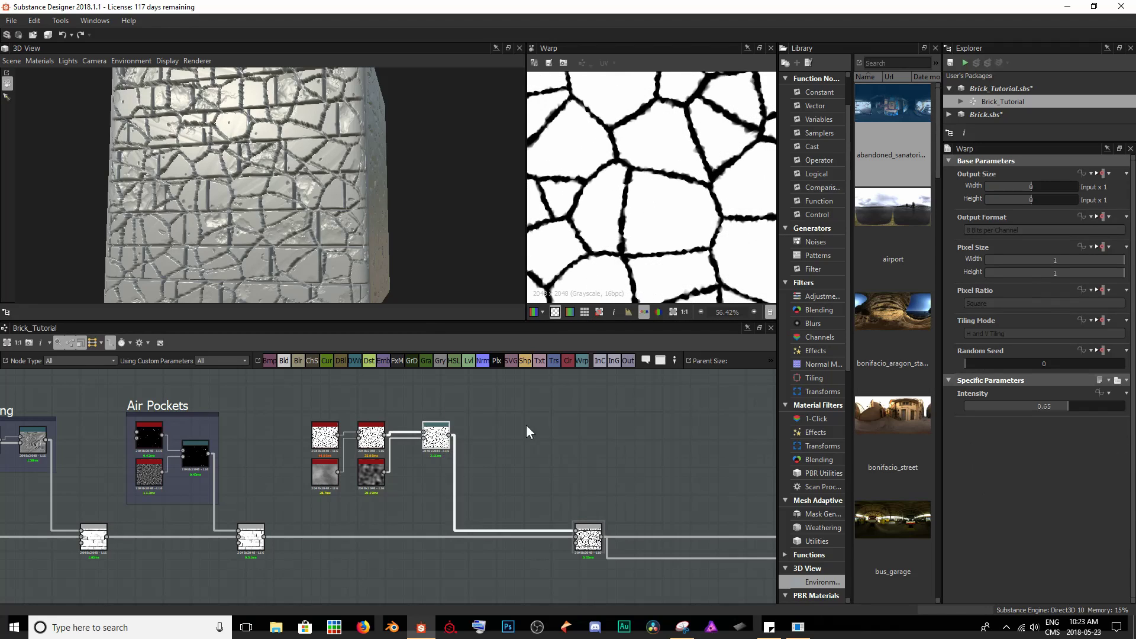
double_click(250, 538)
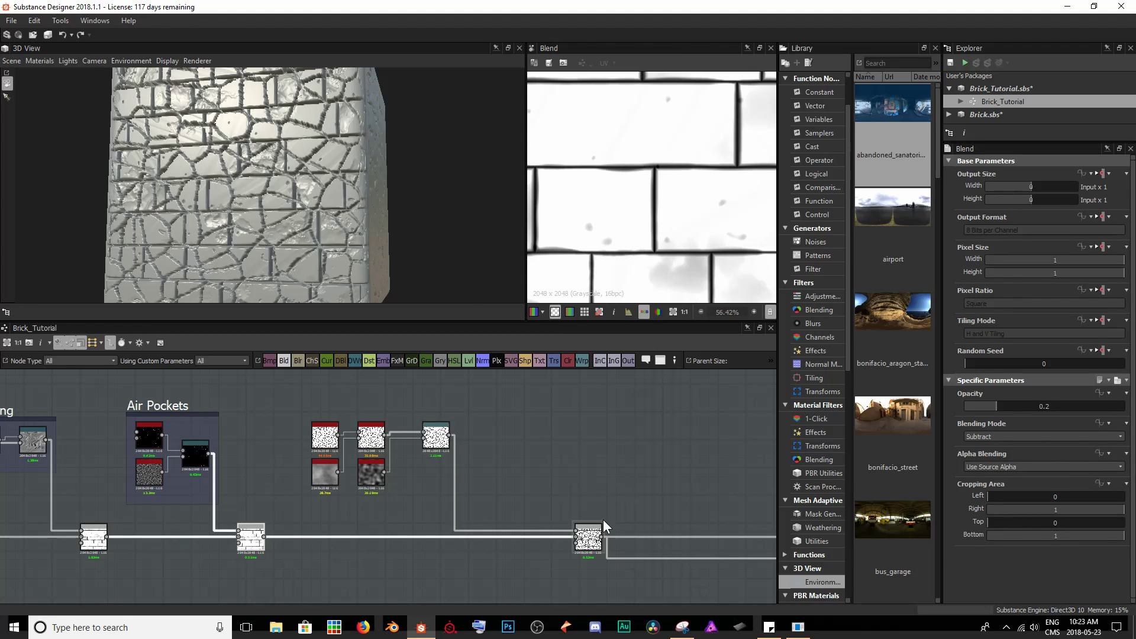
double_click(588, 536)
scroll(665, 216, "down", 2)
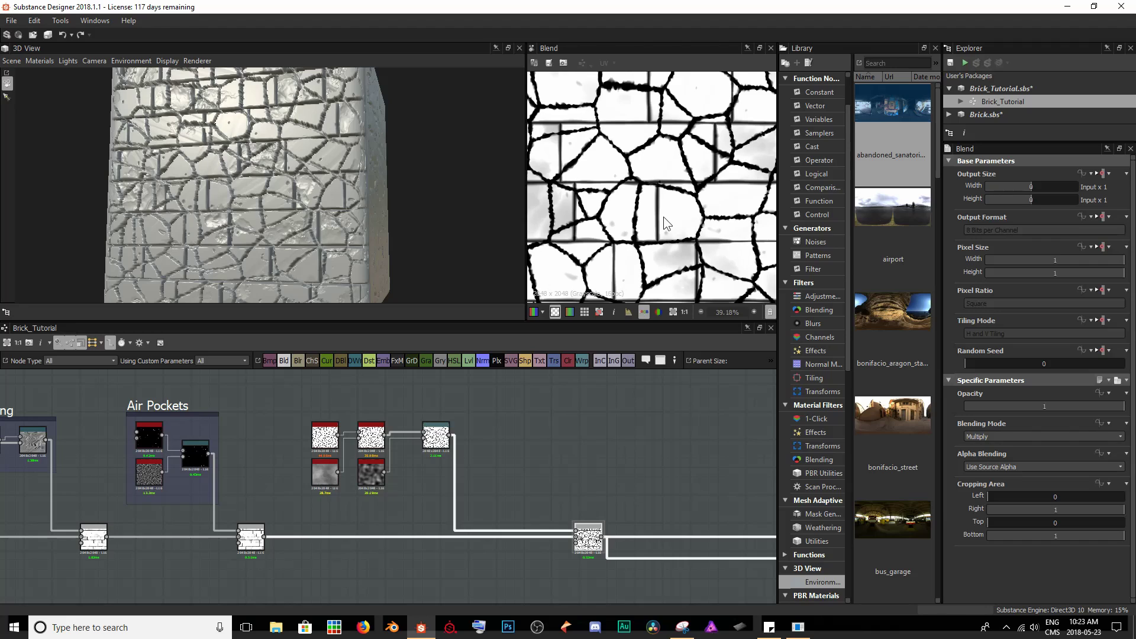
scroll(662, 216, "up", 2)
scroll(631, 211, "up", 1)
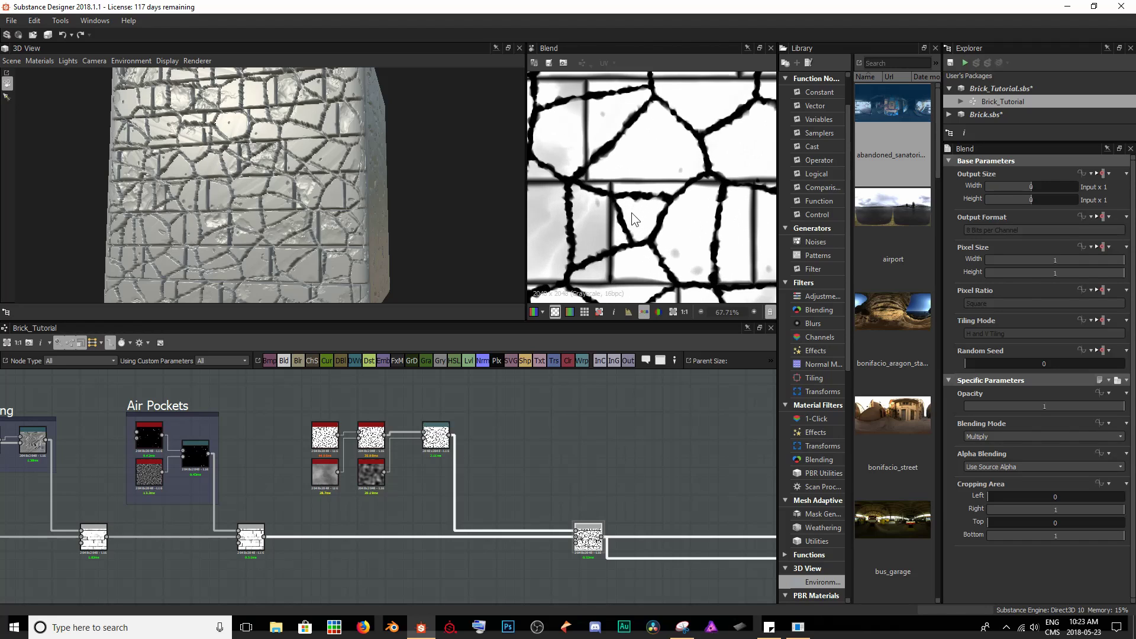
middle_click_drag(630, 212, 671, 167)
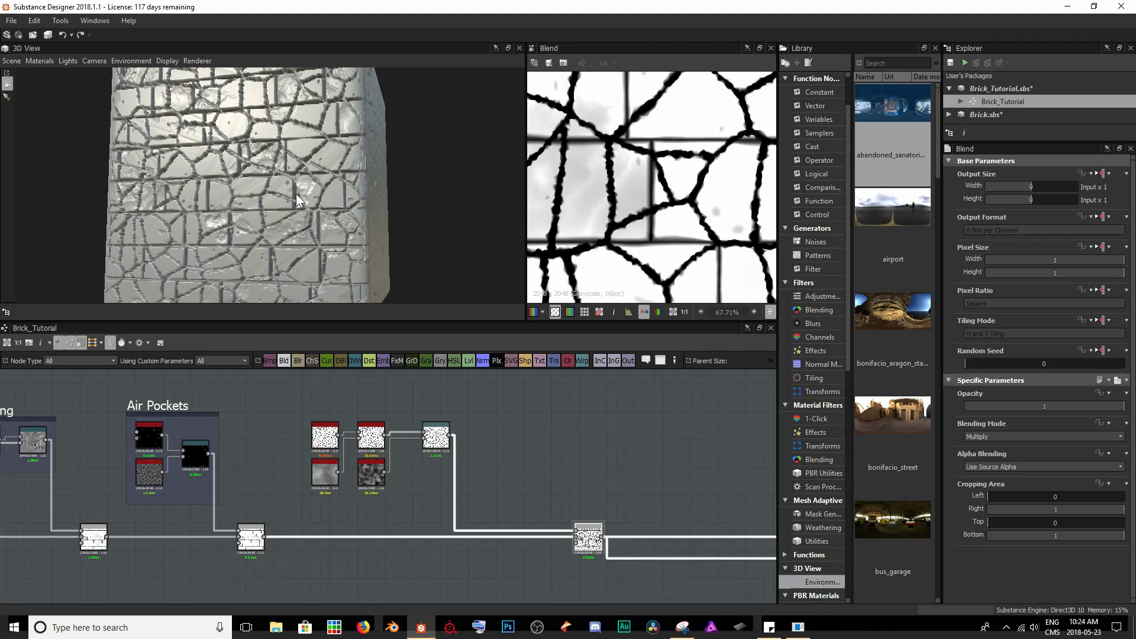
scroll(287, 197, "up", 4)
left_click_drag(317, 222, 271, 212)
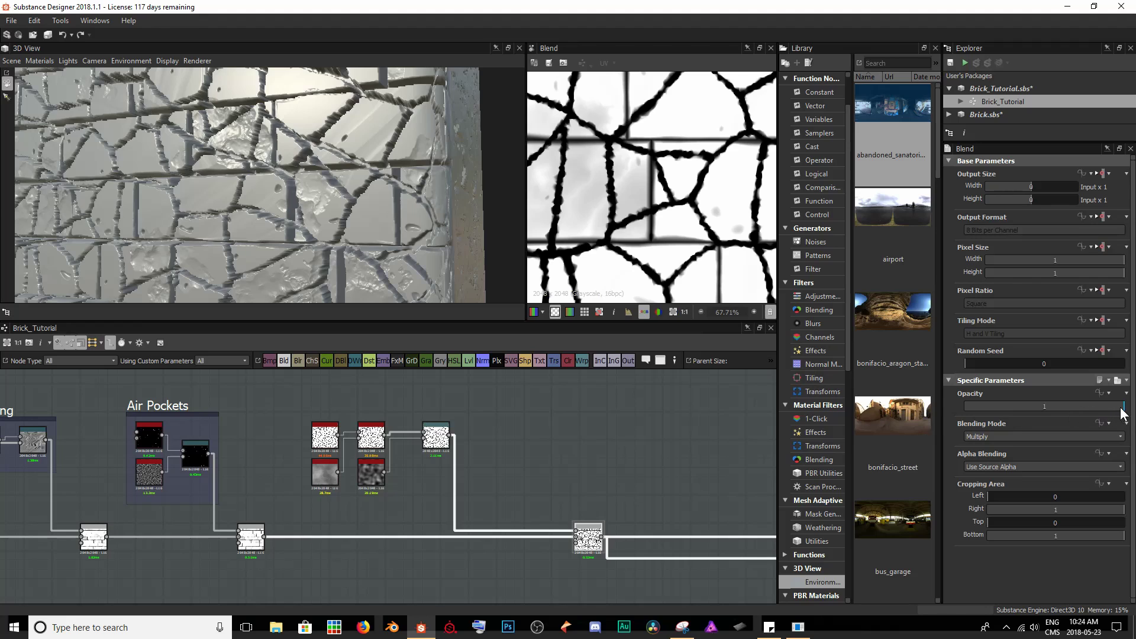
Step: Lower the crack Blend's Opacity to 0.2, checking the crack depth on the 3D model
left_click_drag(1121, 408, 1017, 406)
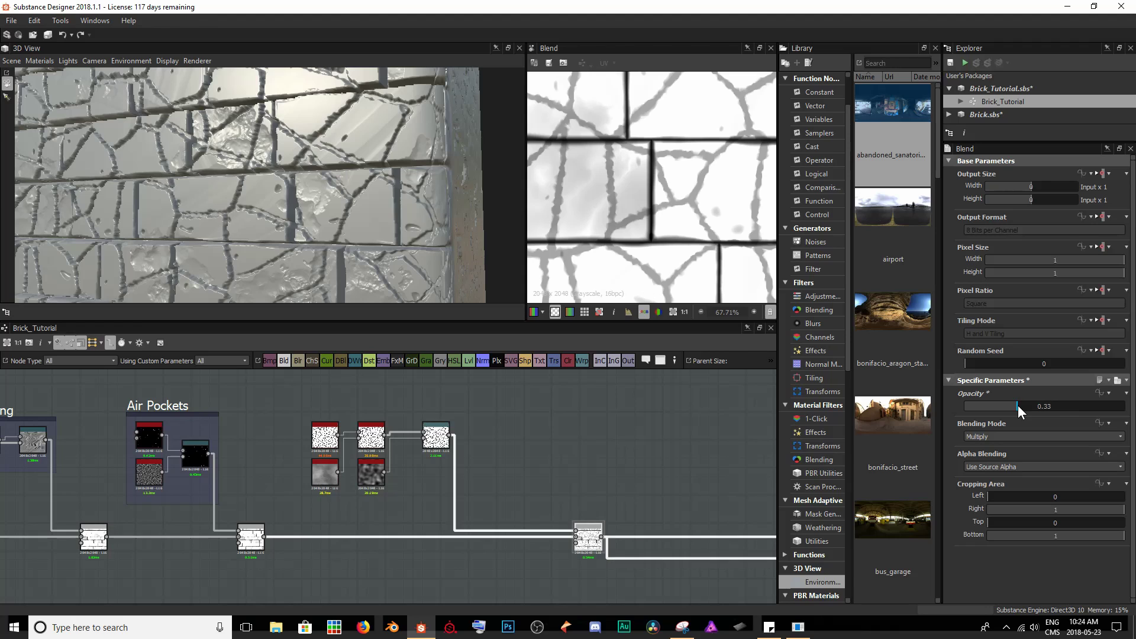
mouse_move(226, 204)
left_mouse_down()
mouse_move(274, 148)
mouse_move(226, 227)
left_mouse_up()
right_click_drag(225, 227, 305, 226)
left_click_drag(305, 225, 321, 243)
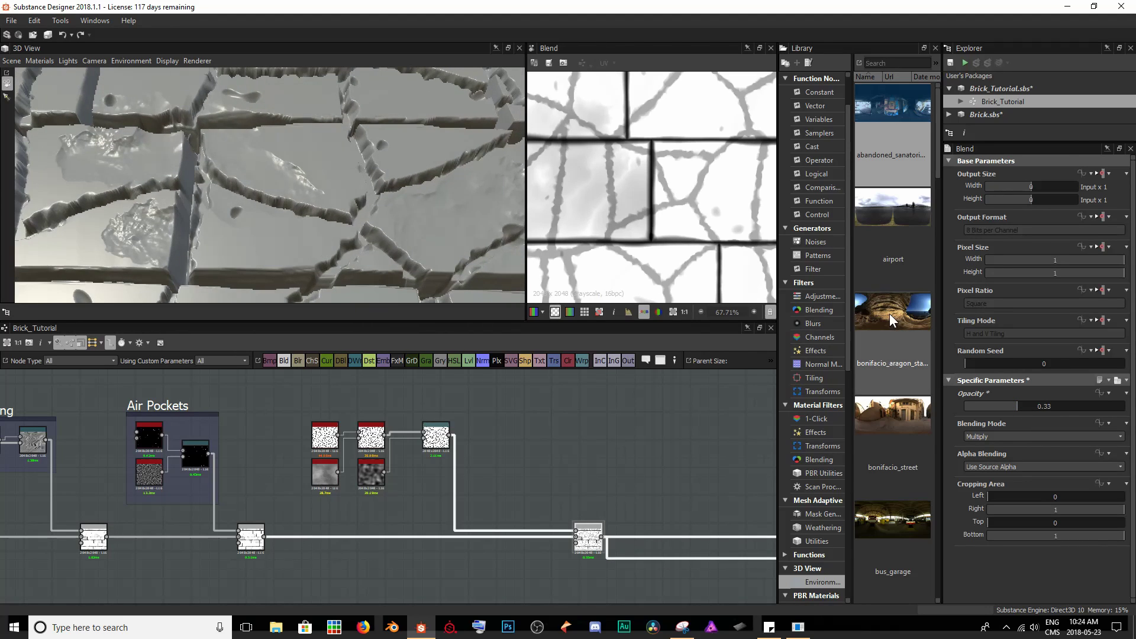
left_click_drag(1016, 403, 996, 400)
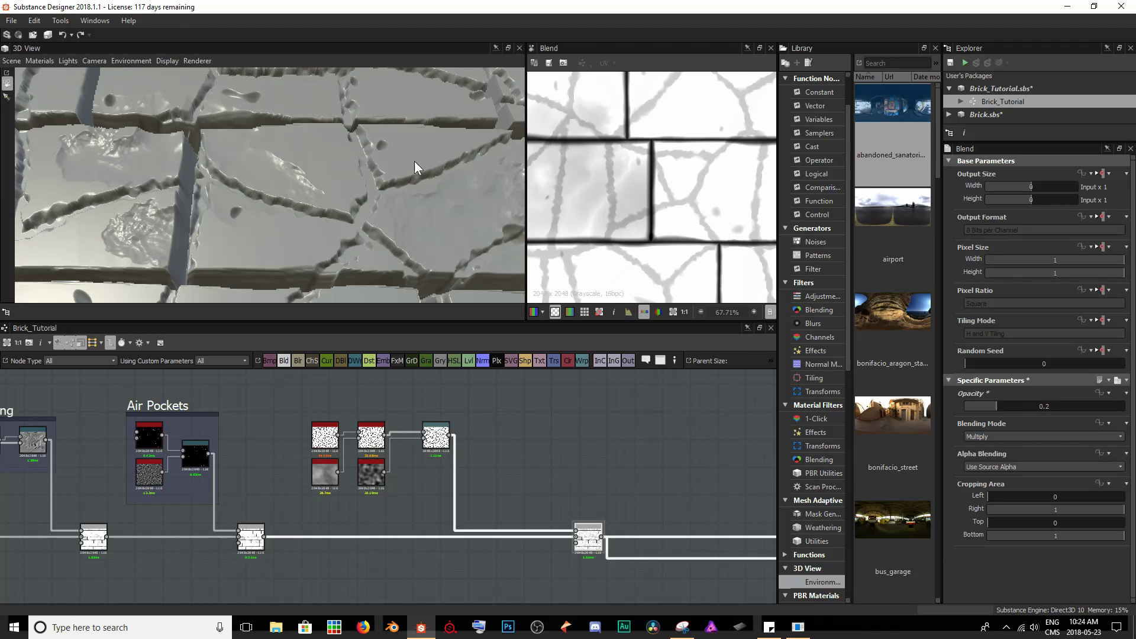
scroll(321, 155, "down", 5)
mouse_move(322, 155)
left_mouse_down()
mouse_move(327, 144)
mouse_move(268, 204)
mouse_move(129, 256)
mouse_move(332, 155)
left_mouse_up()
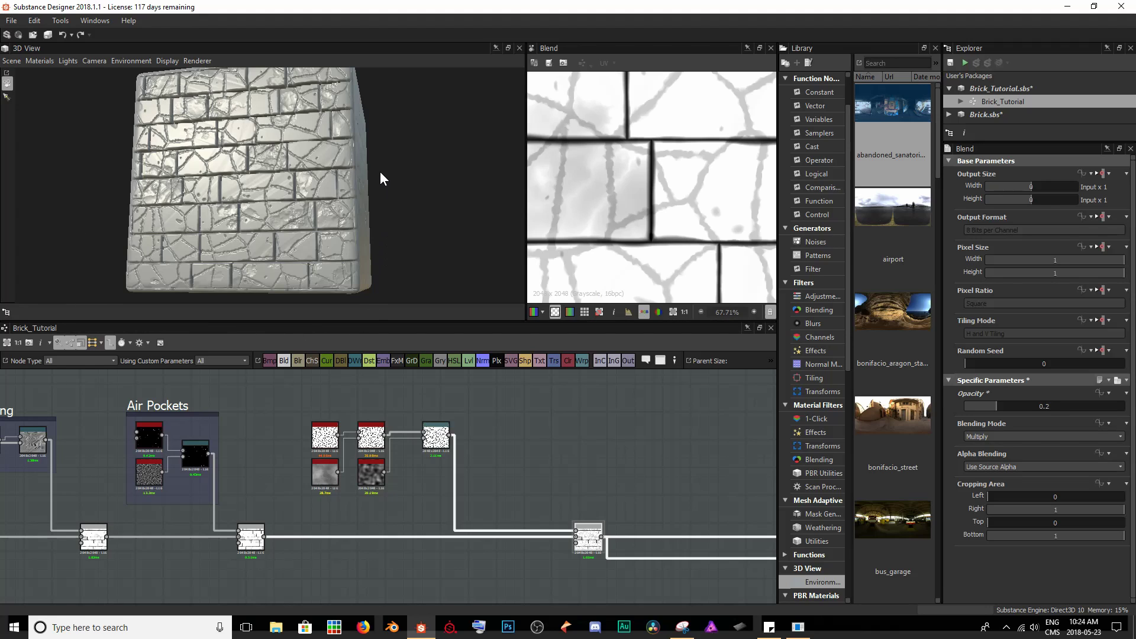
mouse_move(279, 186)
left_mouse_down()
mouse_move(300, 185)
mouse_move(280, 201)
left_mouse_up()
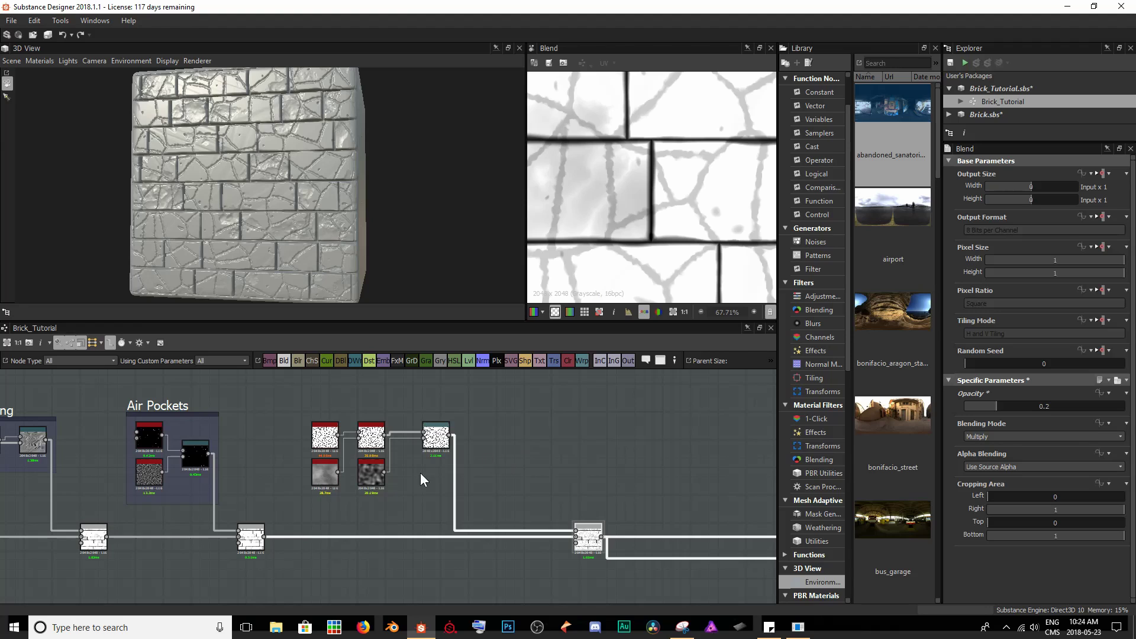
Step: Preview the Slope Blur Grayscale output in the Brick Pattern frame to examine the shading of the individual bricks
scroll(355, 503, "down", 3)
mouse_move(249, 532)
middle_mouse_down()
mouse_move(366, 501)
mouse_move(553, 482)
mouse_move(579, 456)
middle_mouse_up()
scroll(243, 470, "up", 2)
scroll(243, 471, "up", 2)
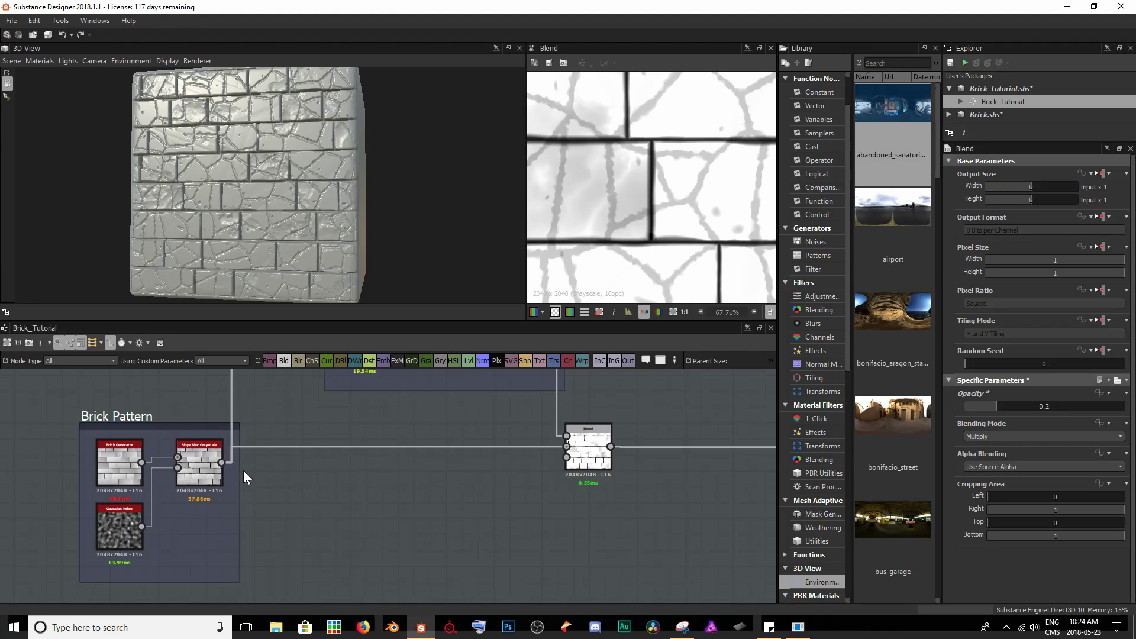
double_click(218, 476)
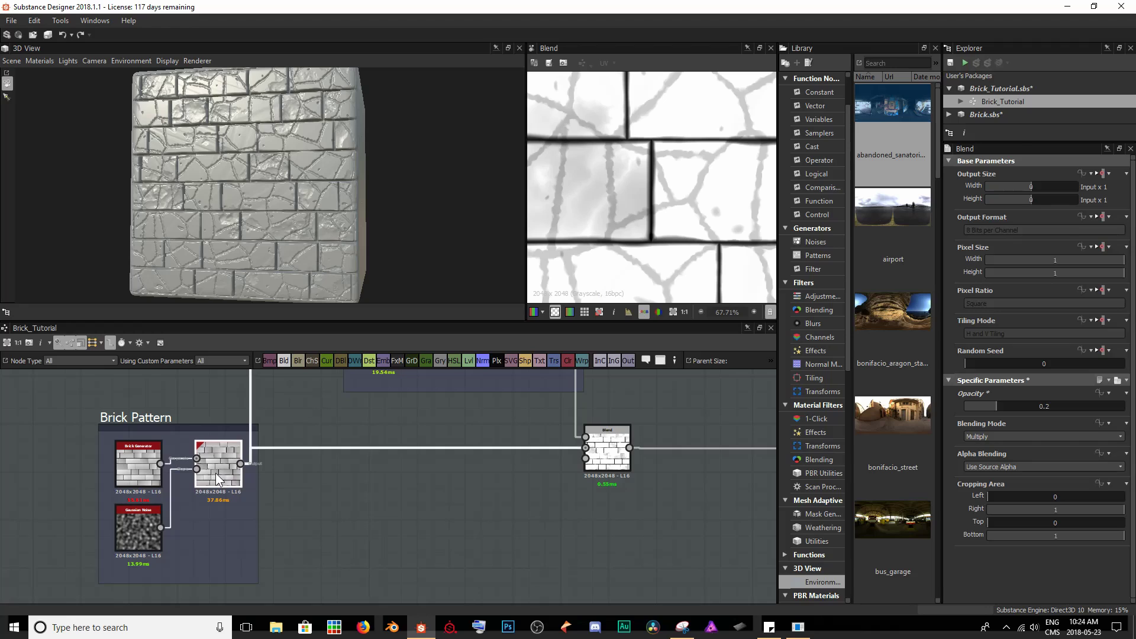
scroll(719, 226, "down", 5)
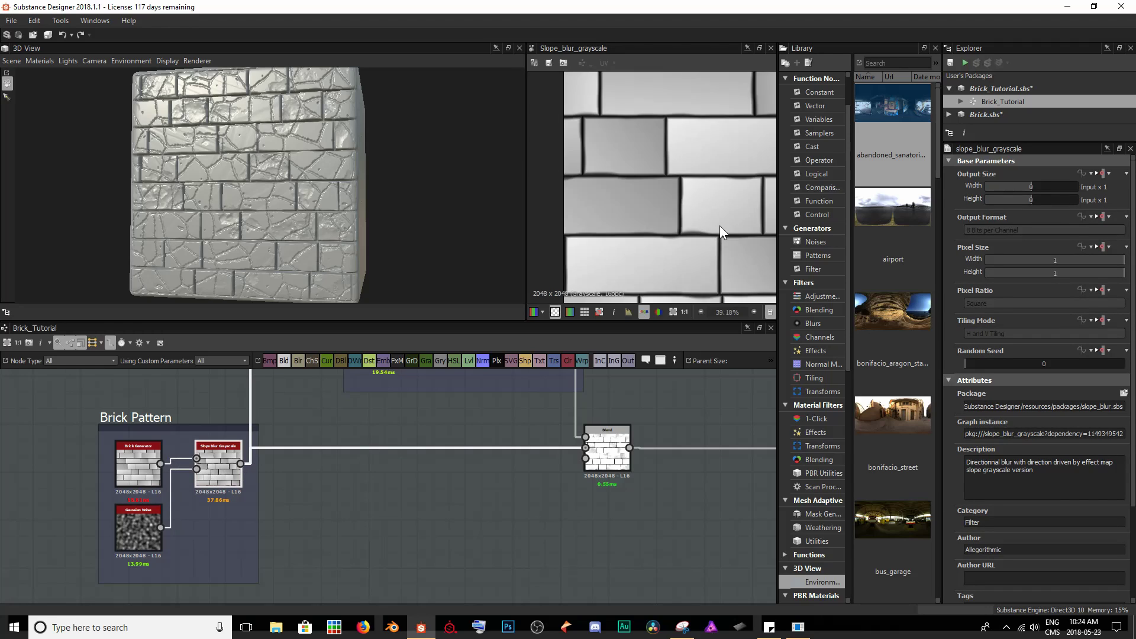
Step: Add a Levels node beside the Brick Pattern frame, below the main chain
left_click(360, 516)
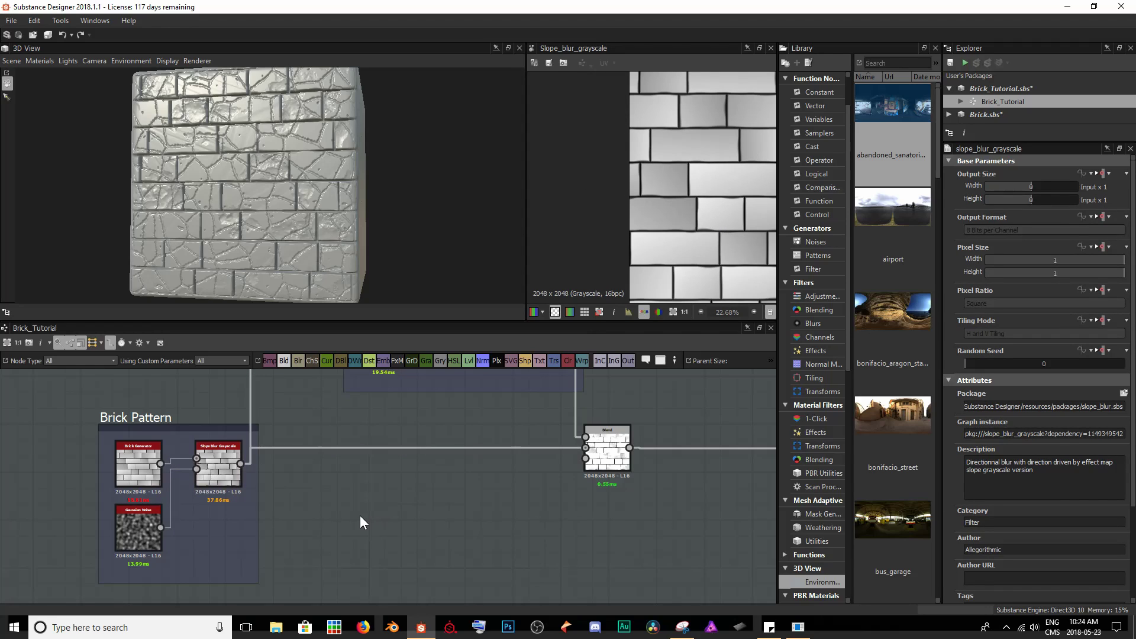
right_click(360, 516)
key("Escape")
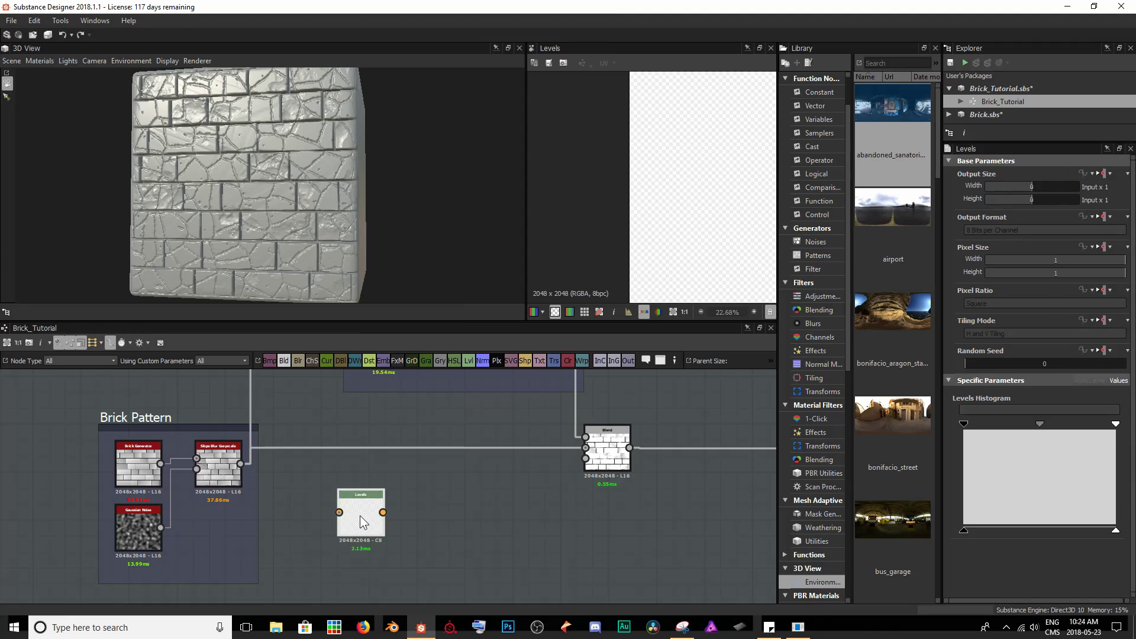
Step: Feed the Brick Pattern's Slope Blur Grayscale output into the Levels node and view the full brick tiling
left_click_drag(240, 465, 339, 512)
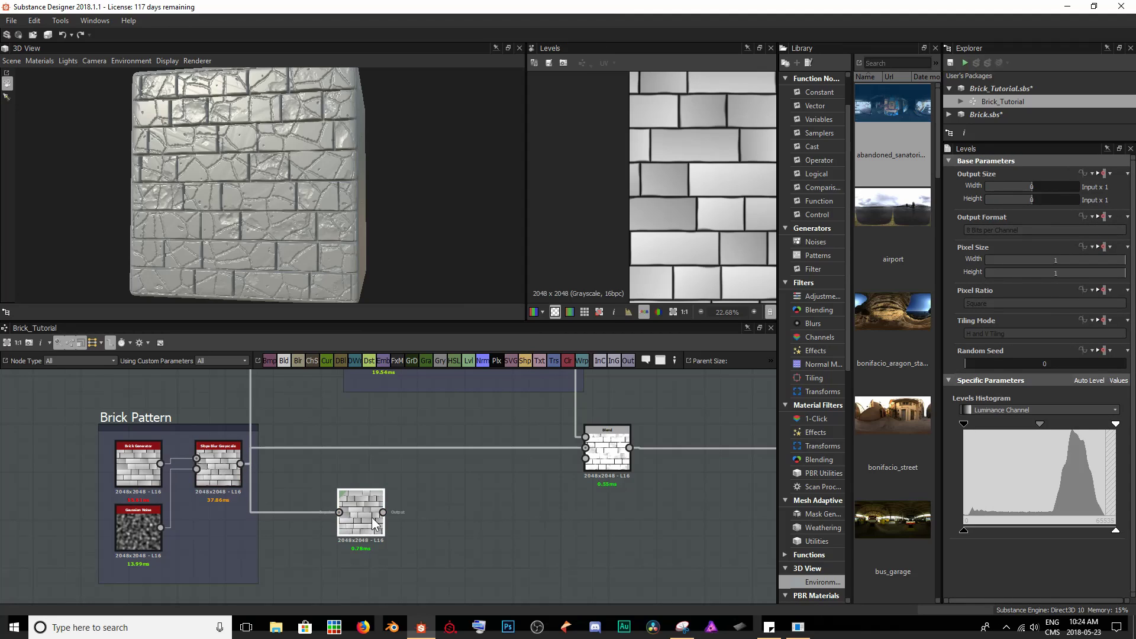
scroll(738, 254, "down", 4)
scroll(716, 241, "up", 2)
scroll(698, 248, "up", 1)
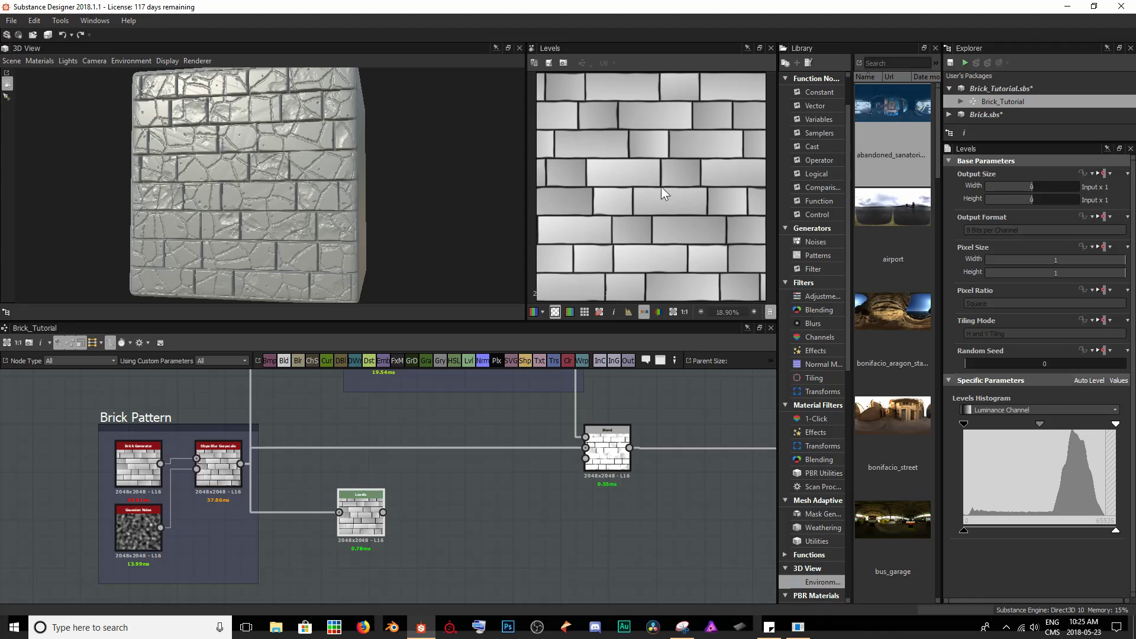
Step: Adjust the Levels black and white input points to get pure white bricks separated by thin black mortar lines
scroll(661, 188, "up", 11)
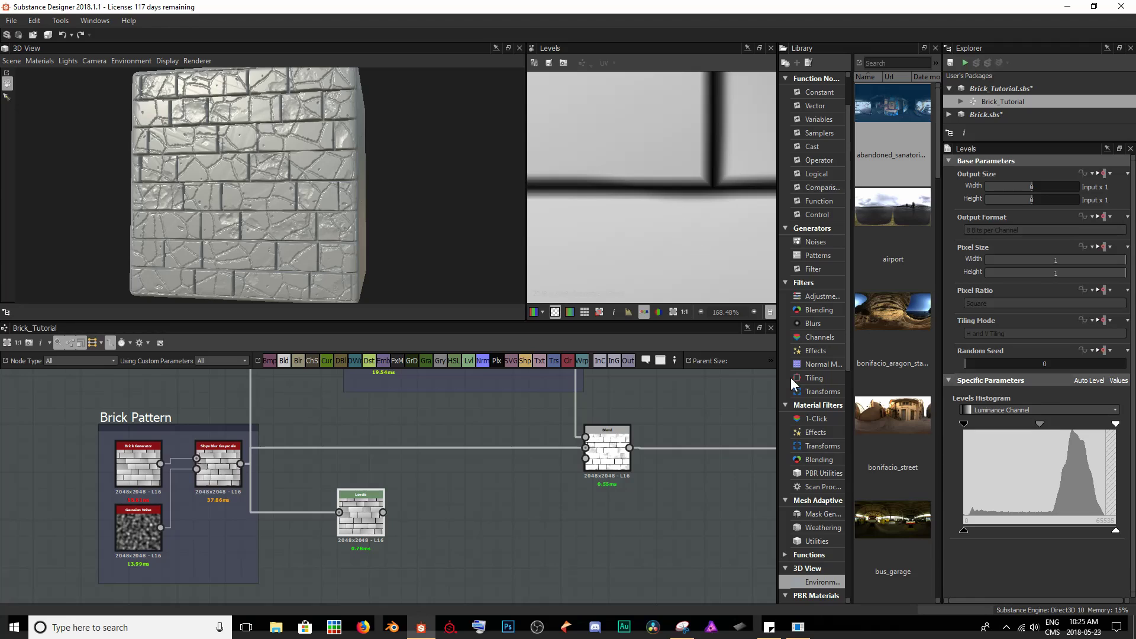
left_click_drag(964, 424, 1013, 425)
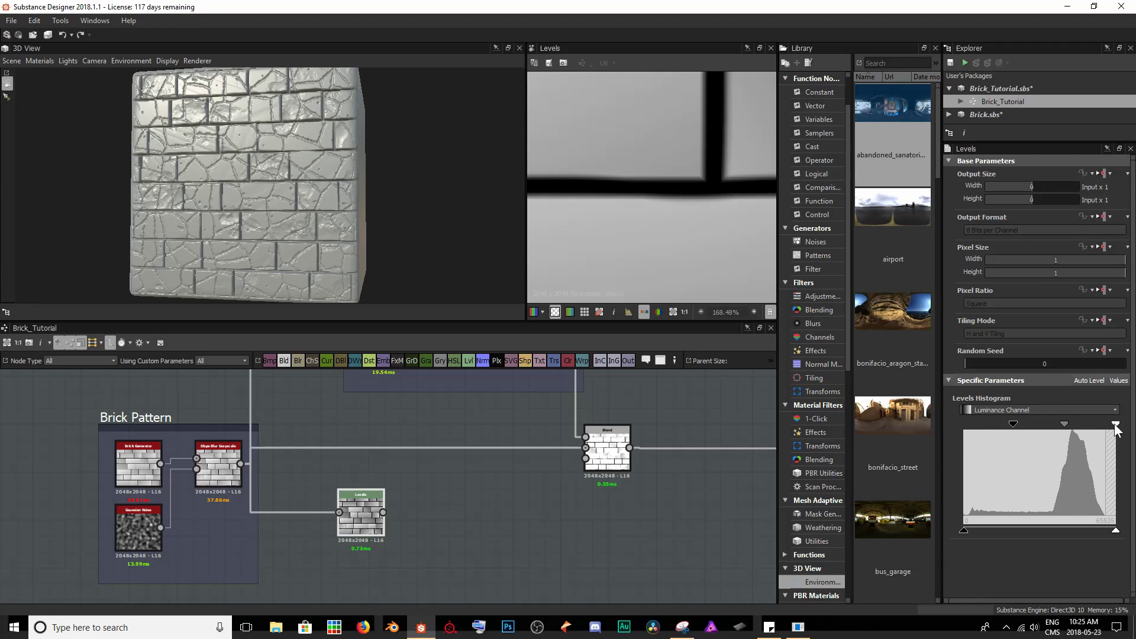
left_click_drag(1115, 424, 981, 422)
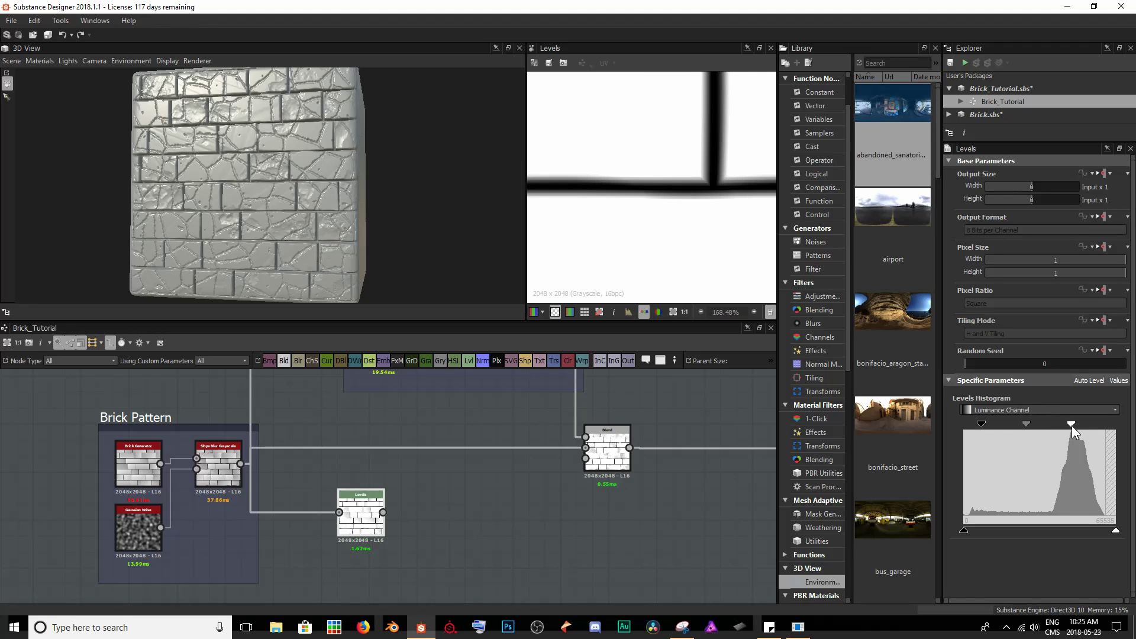
left_click_drag(1071, 425, 985, 428)
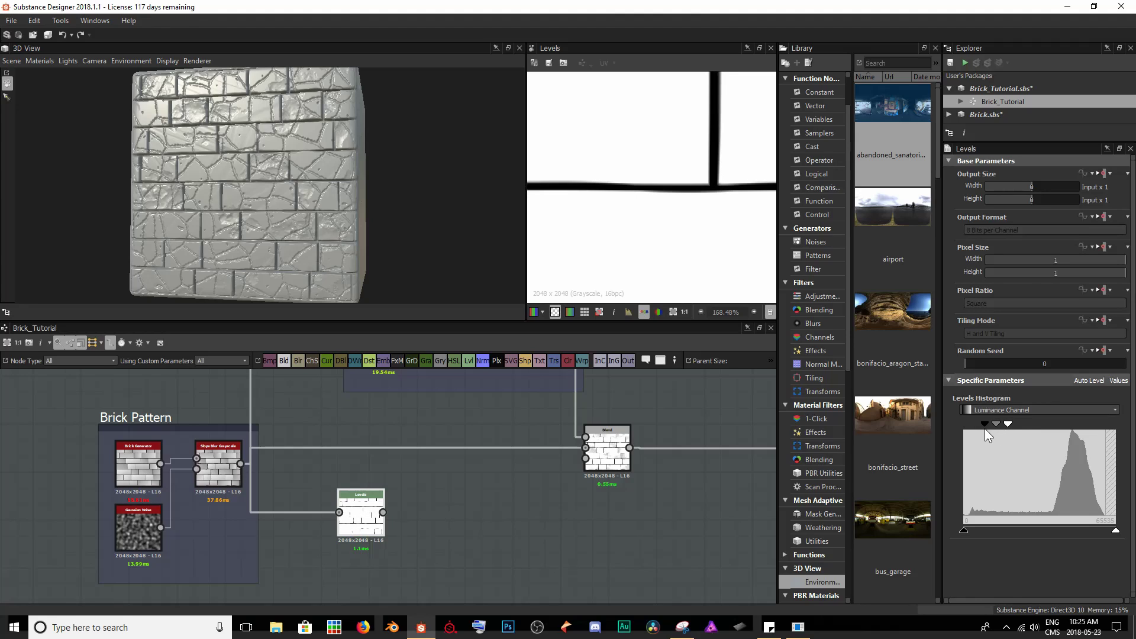
scroll(703, 232, "down", 8)
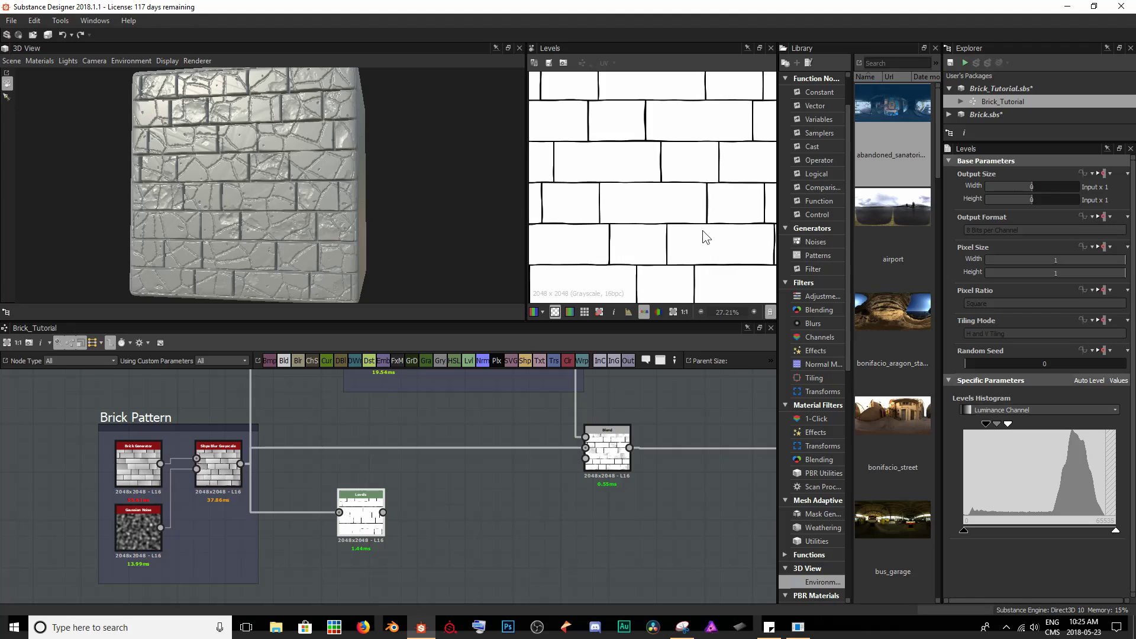
middle_click_drag(700, 274, 655, 231)
scroll(655, 234, "down", 1)
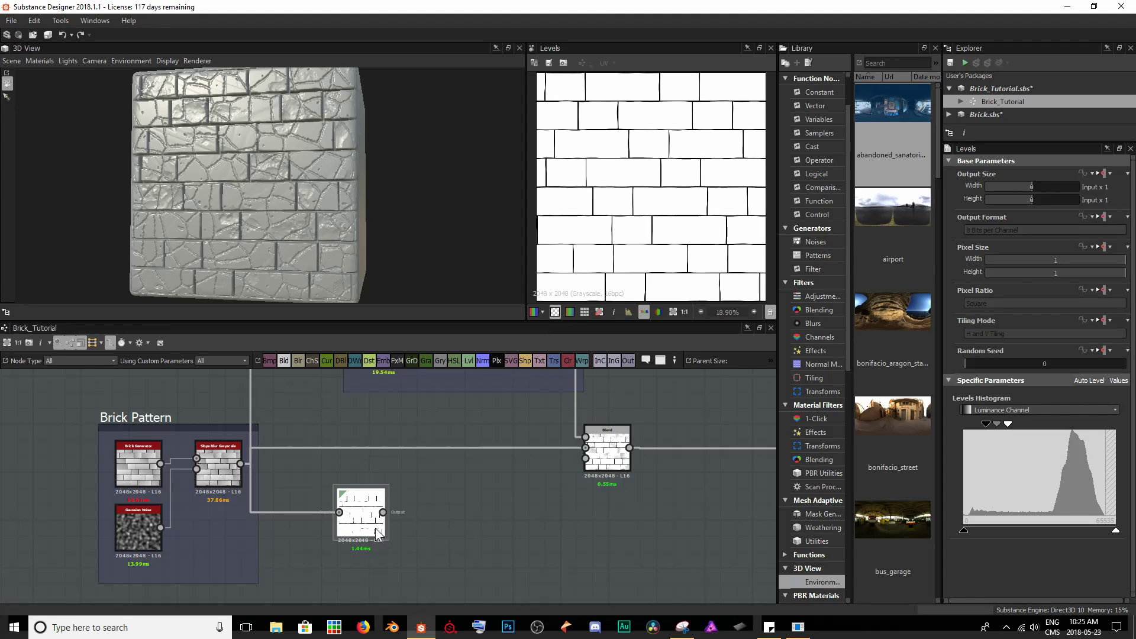
Step: Add a Flood Fill node fed by the Levels mask, and preview the Levels output again for comparison
left_click(370, 507)
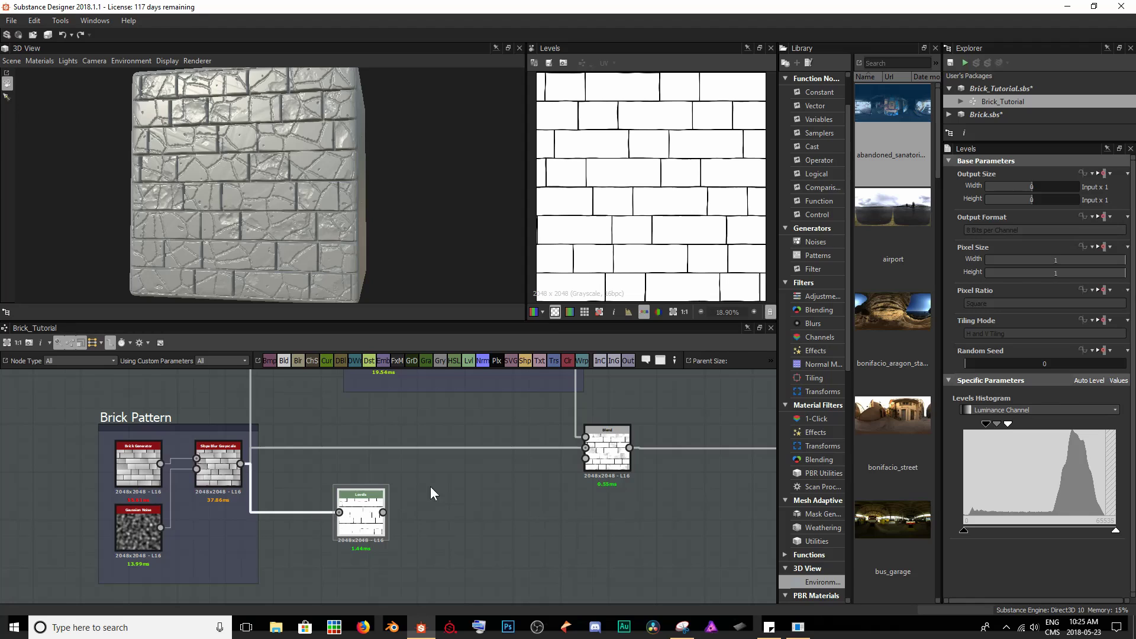
key("space")
type("flood")
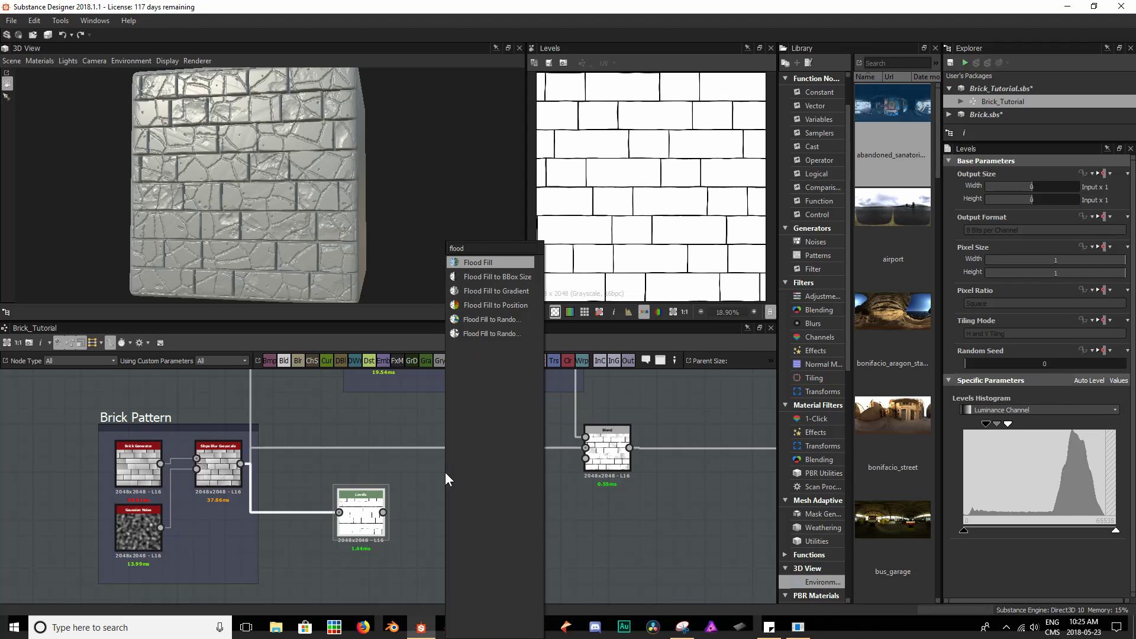
key("Return")
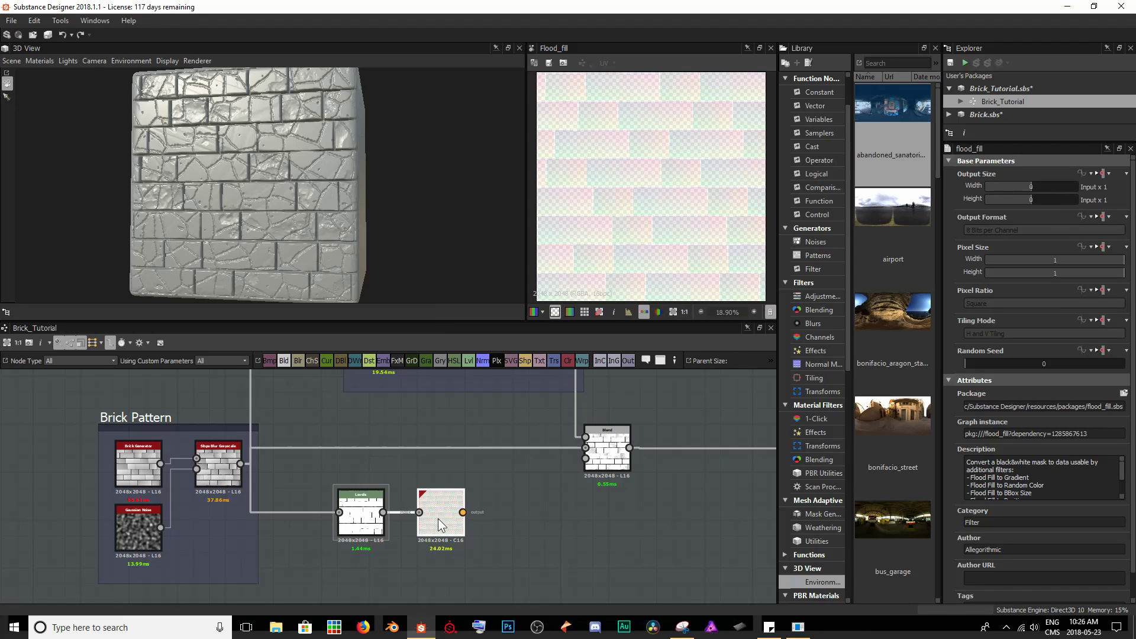
scroll(438, 518, "up", 3)
scroll(445, 503, "down", 1)
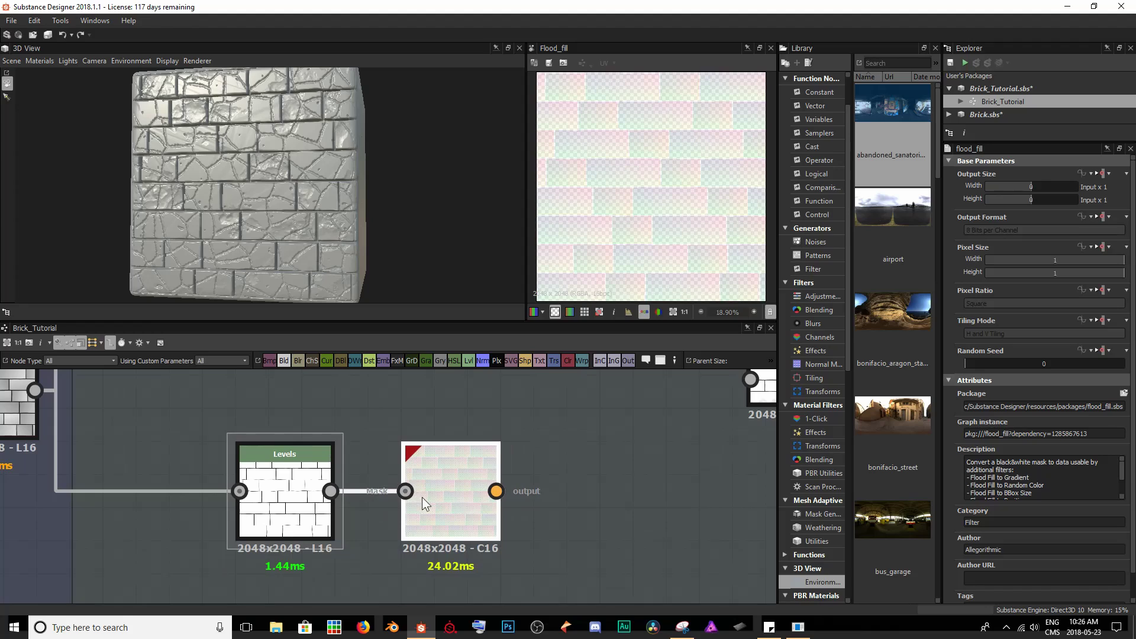
double_click(278, 496)
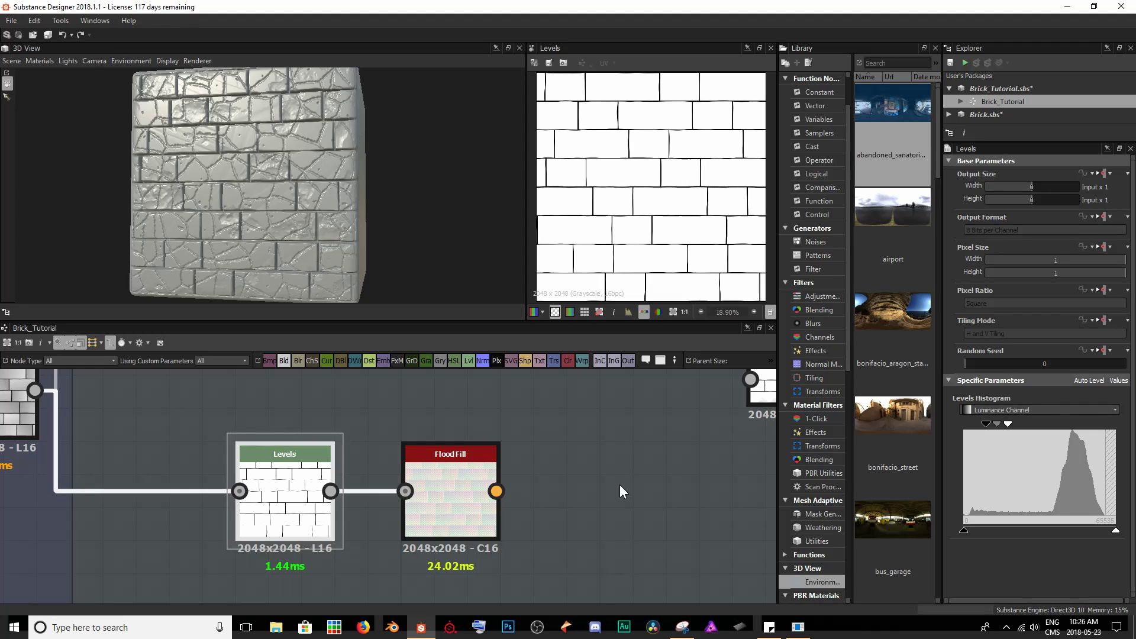
Step: Add a Flood Fill to Random Grayscale node, connect it to the Flood Fill output, and preview the per-brick grey values
left_click(463, 506)
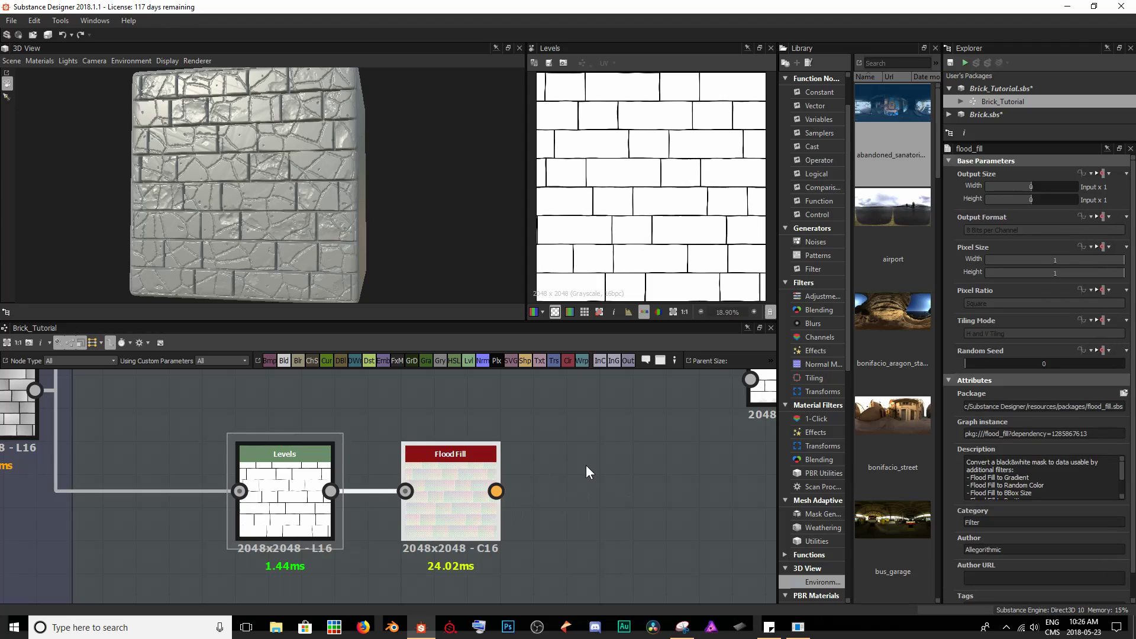
key("space")
type("flood")
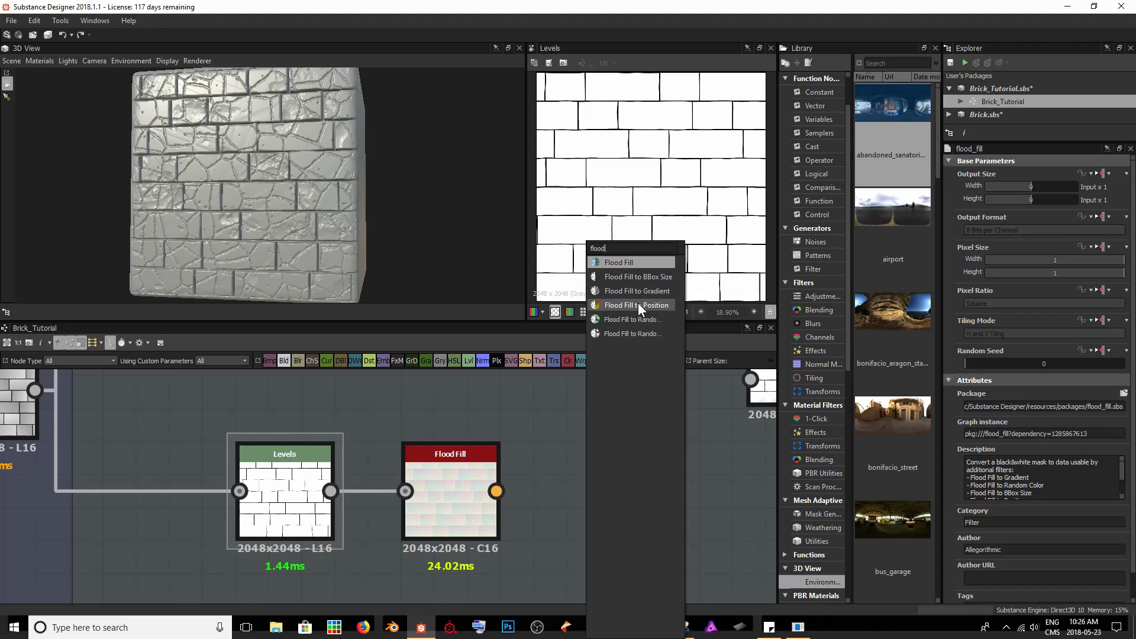
mouse_move(638, 302)
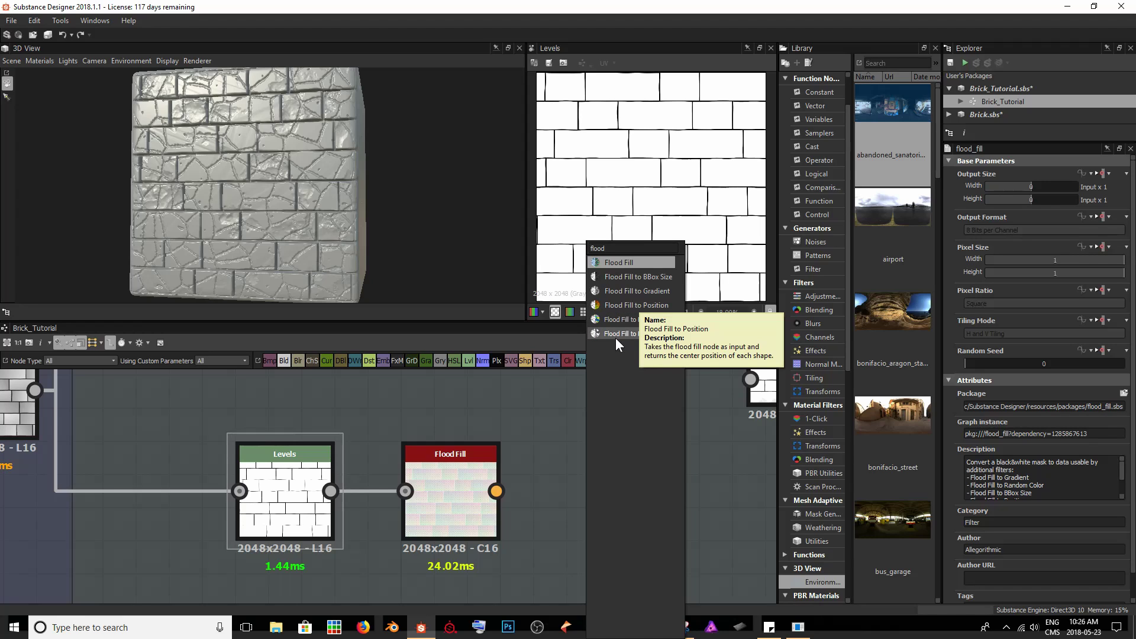
left_click(630, 333)
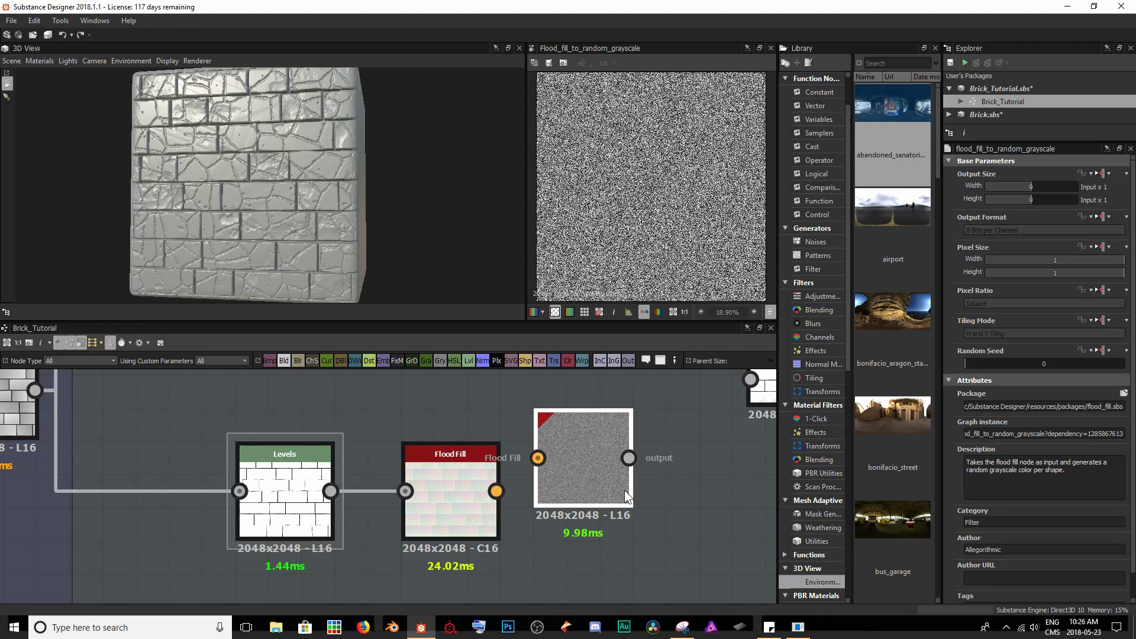
left_click_drag(623, 490, 652, 497)
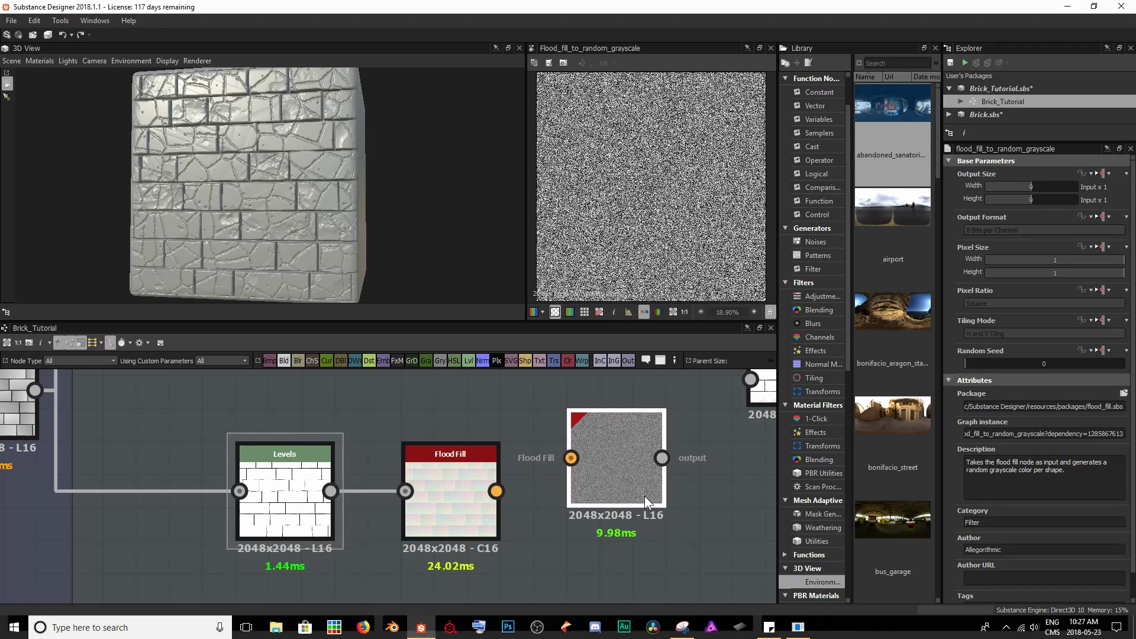
left_click_drag(496, 491, 580, 462)
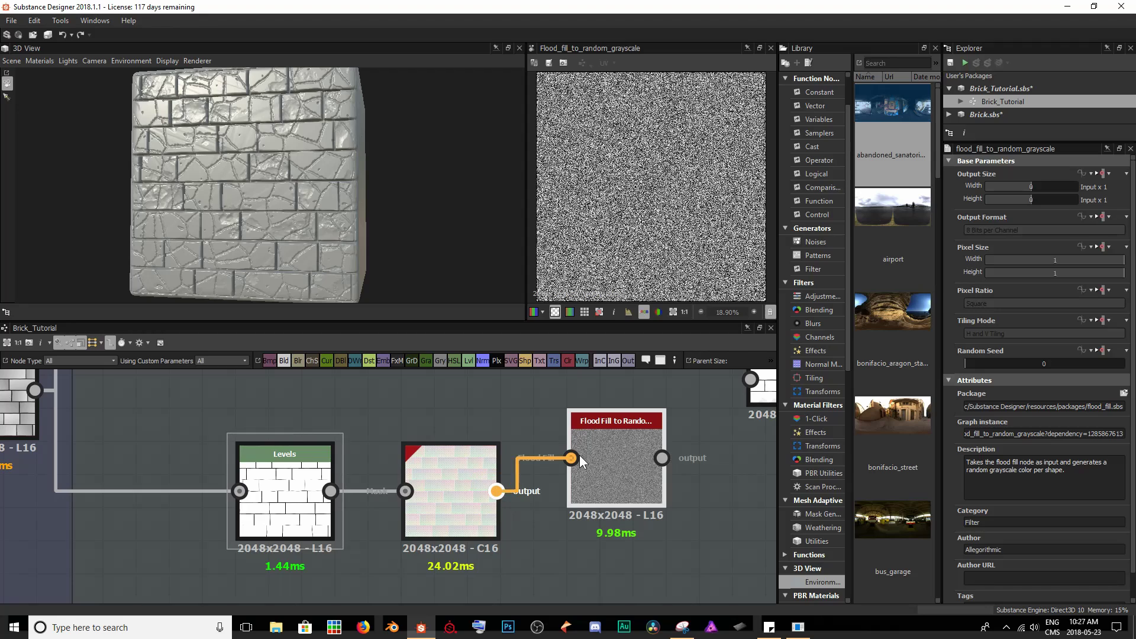
double_click(633, 469)
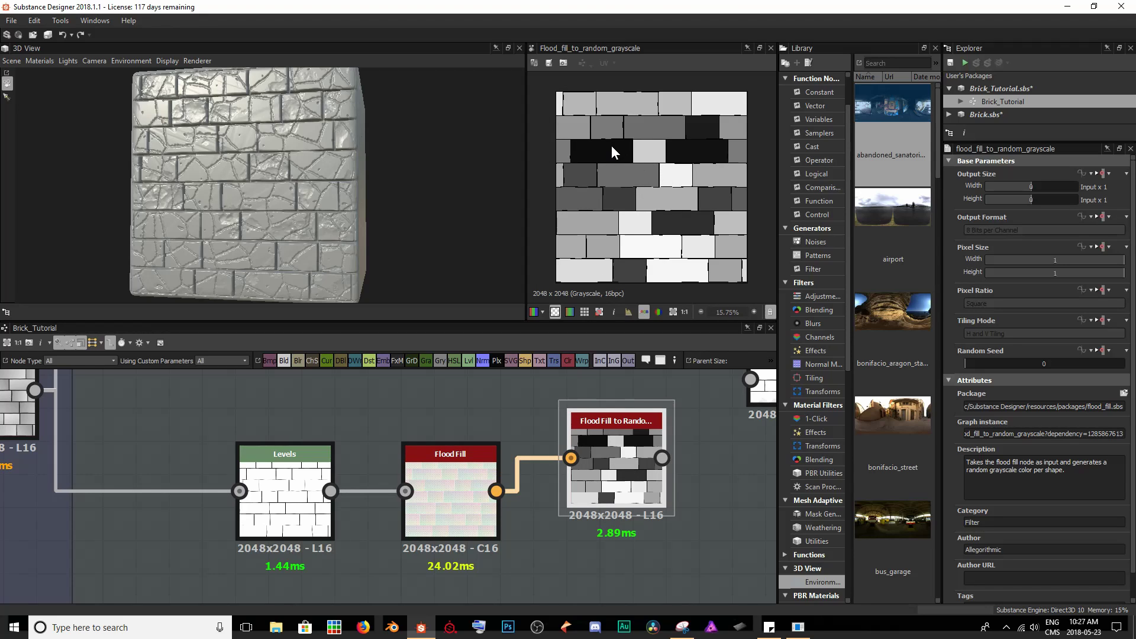
scroll(611, 146, "up", 2)
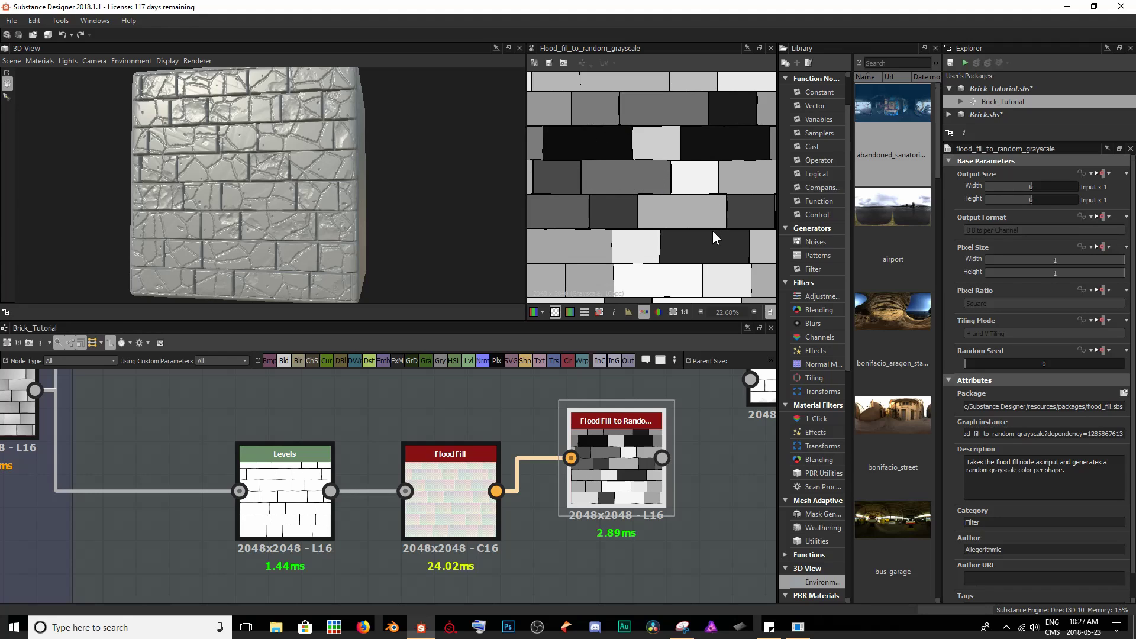
scroll(1010, 431, "down", 1)
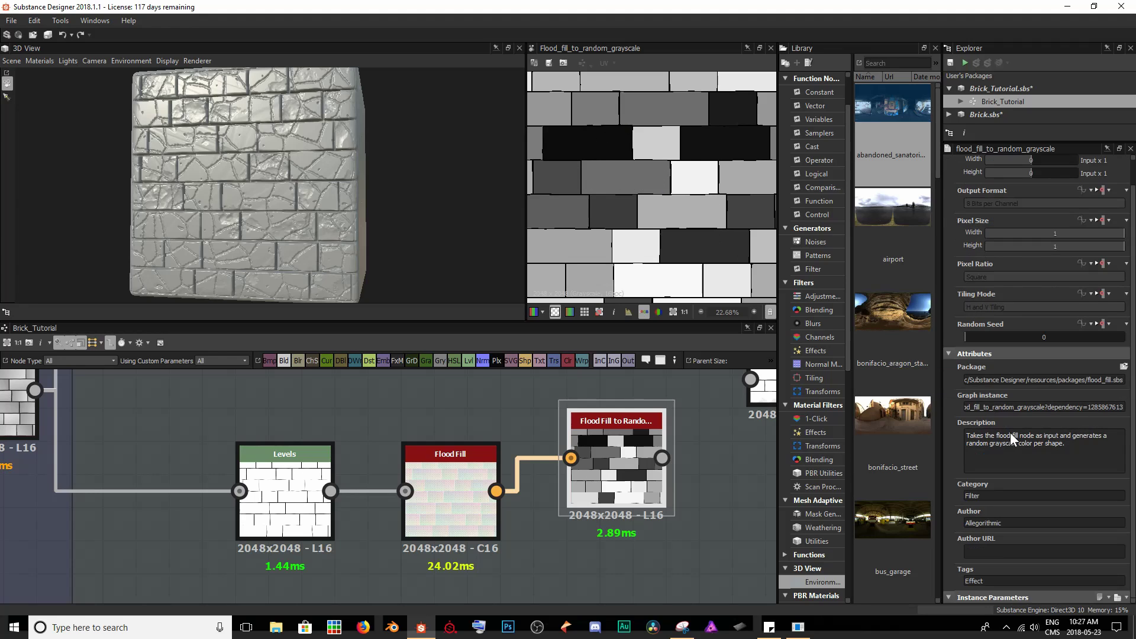
Step: Align the random grayscale node with Levels and Flood Fill, and move the three nodes beneath the crack pattern nodes
middle_click_drag(701, 439, 468, 441)
scroll(376, 476, "down", 4)
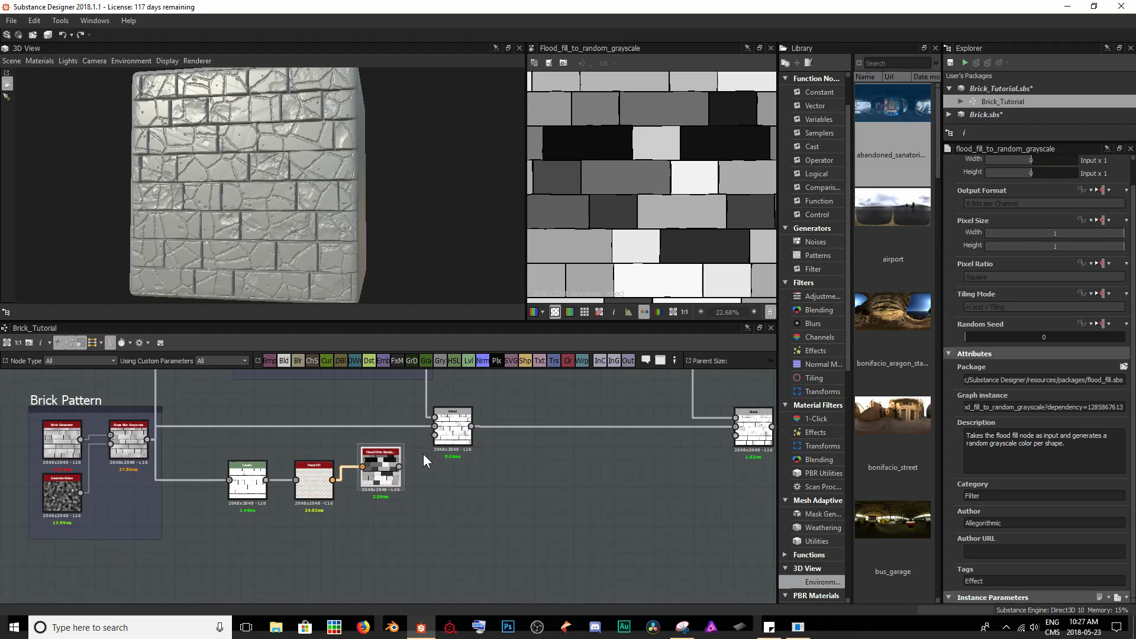
left_click_drag(372, 473, 373, 487)
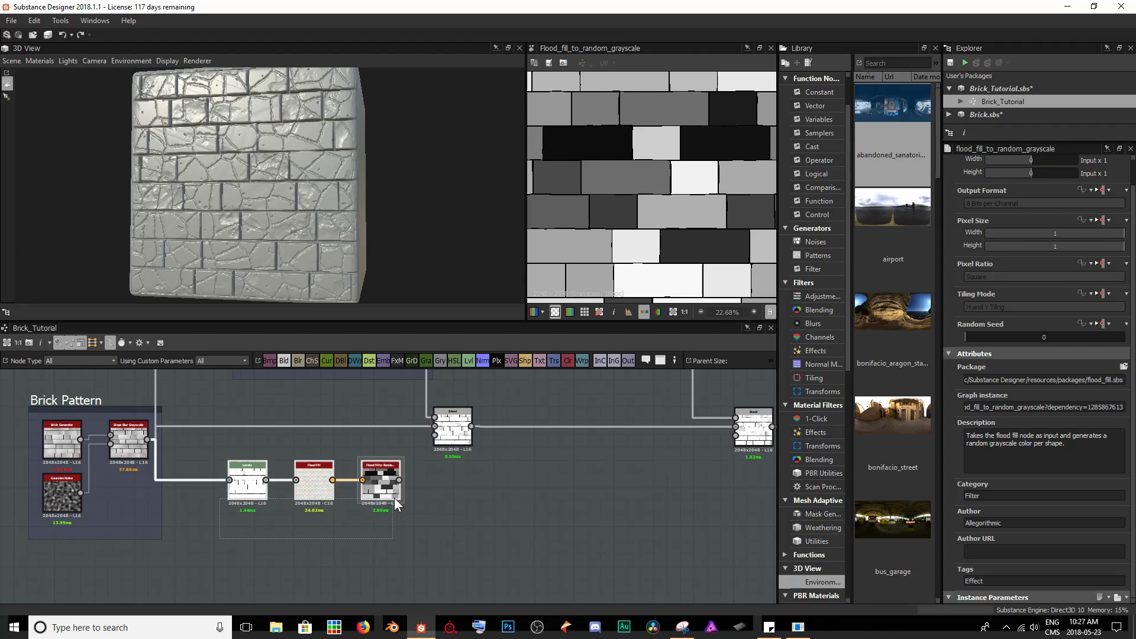
scroll(549, 490, "down", 3)
left_click_drag(145, 520, 629, 525)
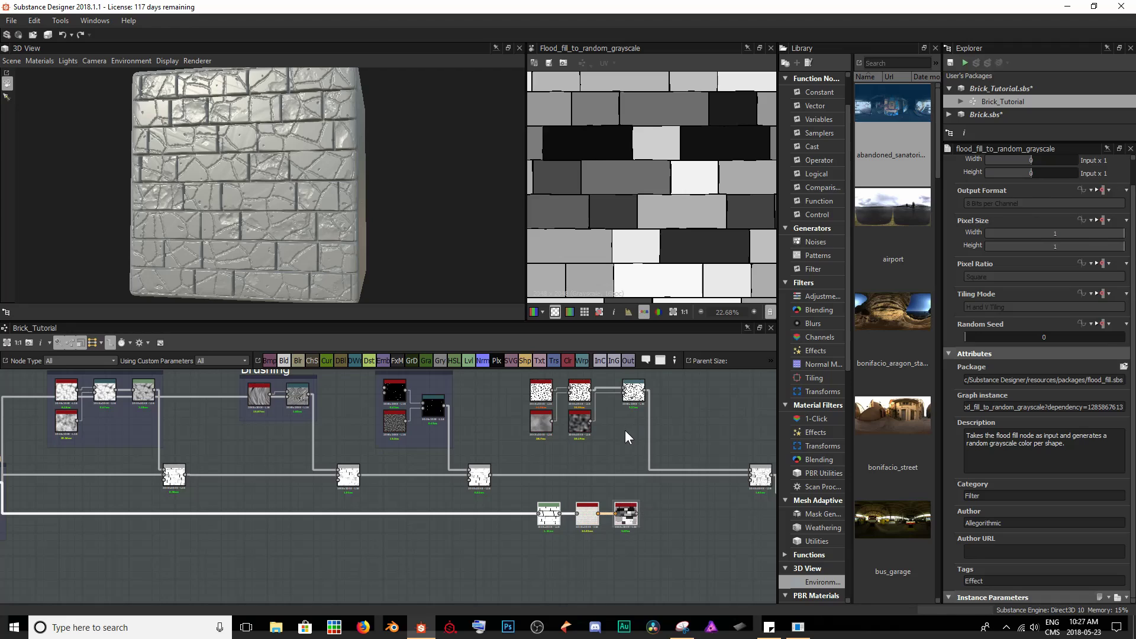
Step: Insert a Directional Warp node between the crack pattern's Warp node and the crack Blend
middle_click_drag(624, 430, 573, 442)
scroll(574, 441, "up", 2)
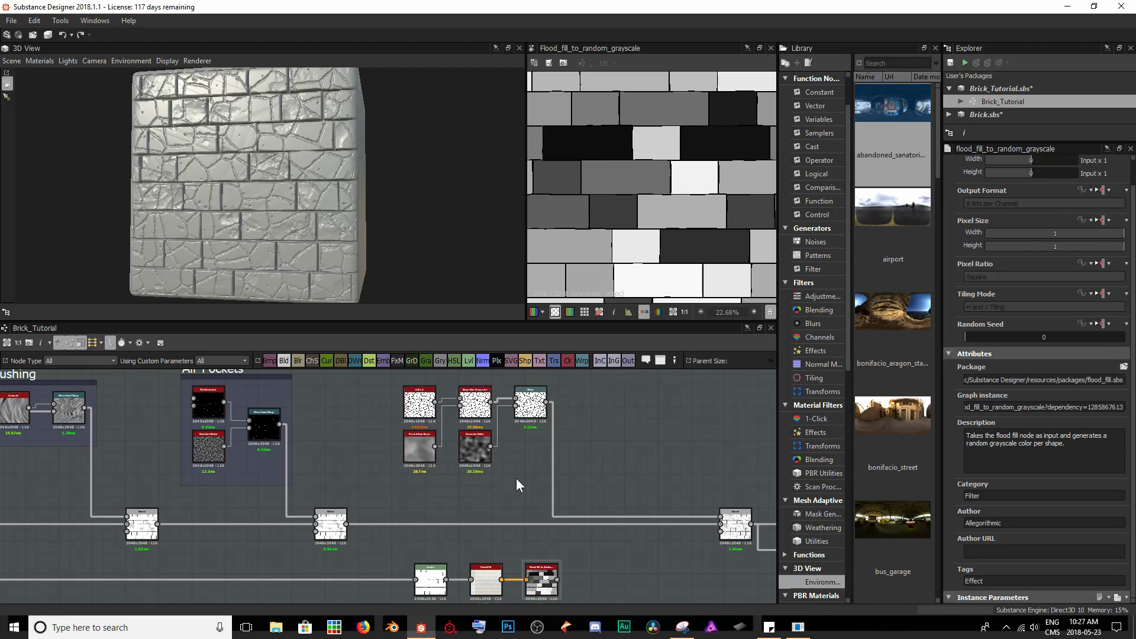
left_click(533, 420)
key("space")
type("dire")
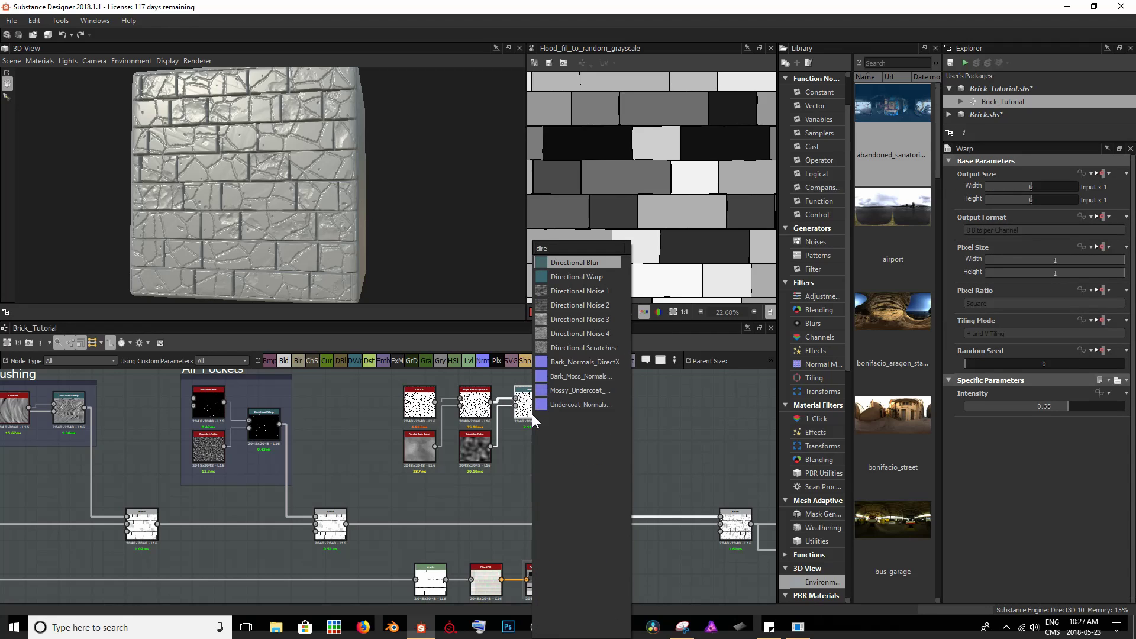
key("Down")
key("Return")
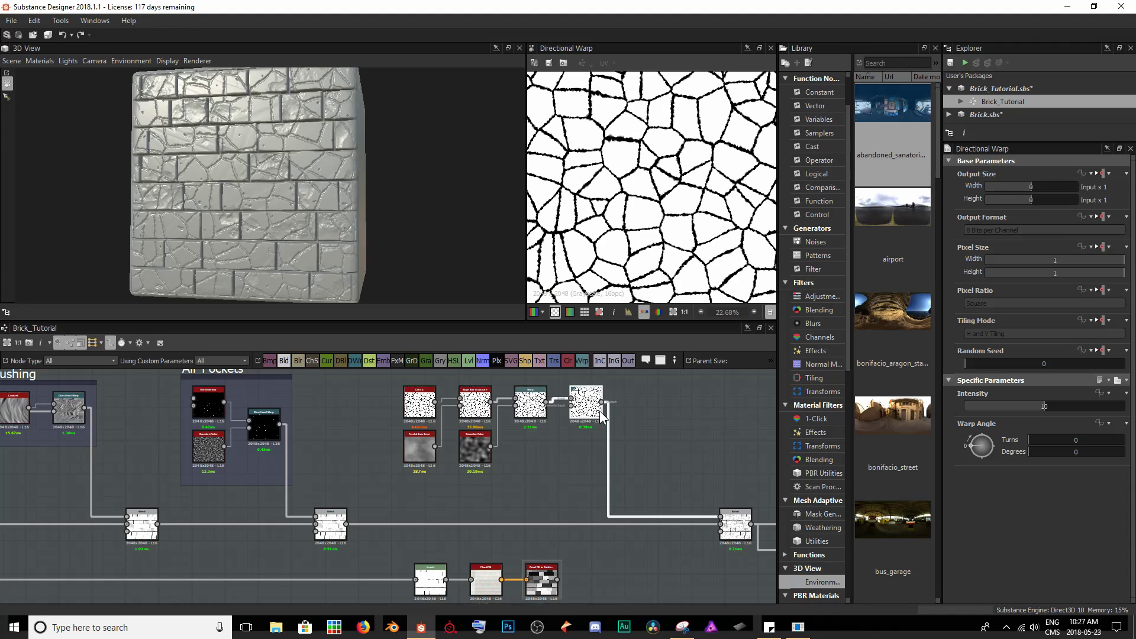
Step: Connect the Flood Fill to Random Grayscale output to the Directional Warp's intensity input and inspect the cracks close up
double_click(551, 577)
scroll(667, 200, "down", 2)
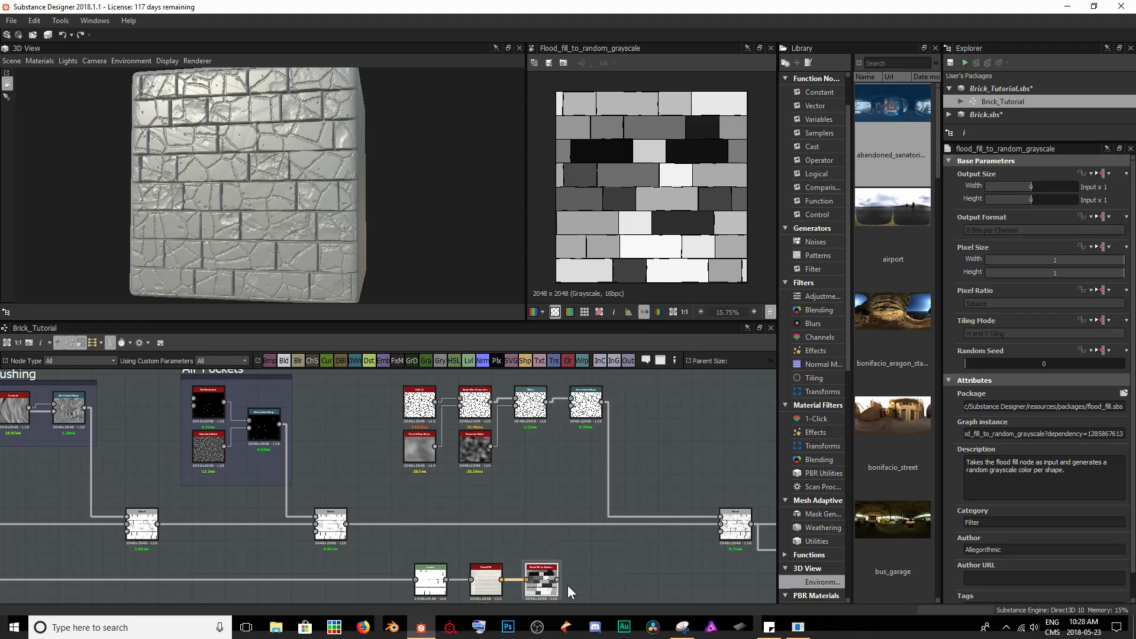
left_click_drag(557, 581, 577, 486)
left_click_drag(573, 413, 571, 408)
left_click(585, 408)
scroll(649, 256, "up", 5)
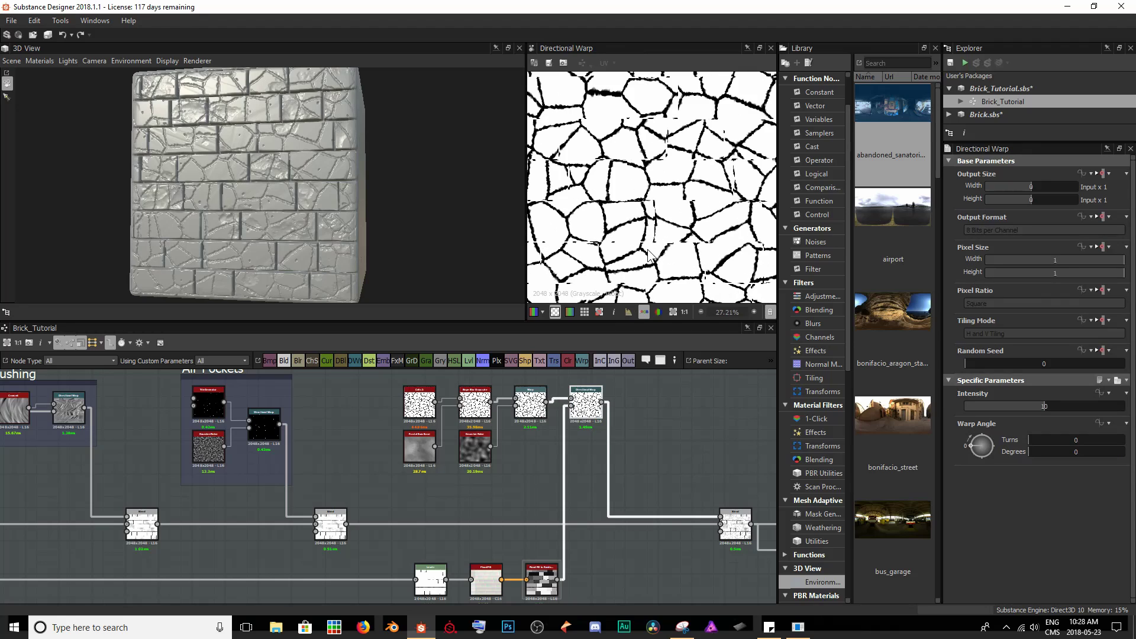
scroll(669, 198, "up", 6)
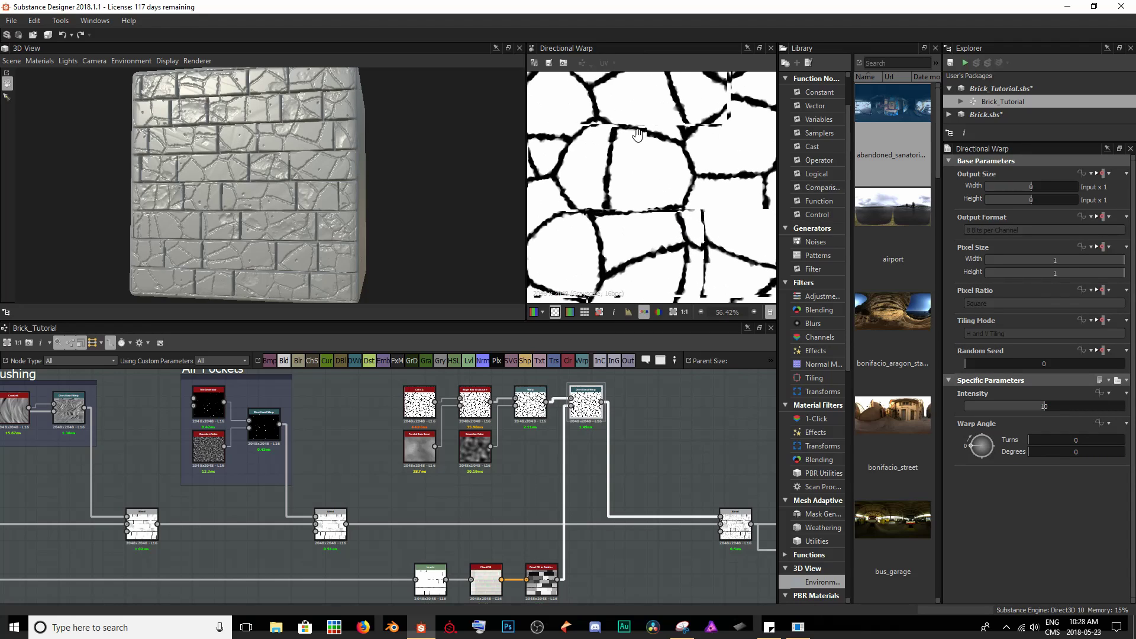
middle_click_drag(651, 154, 653, 155)
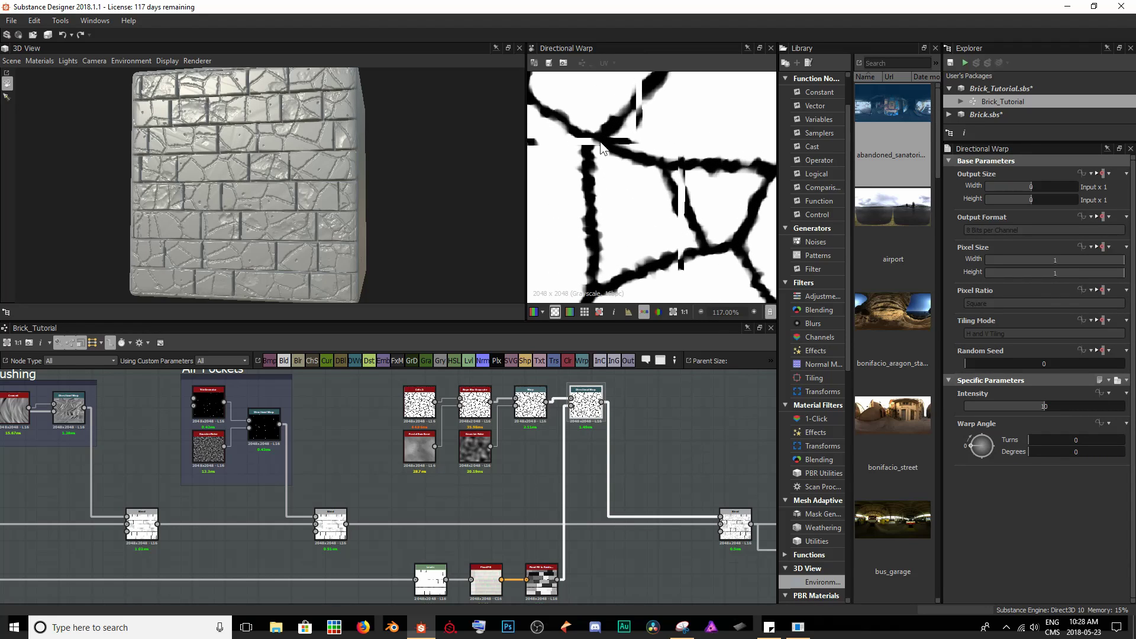
scroll(645, 95, "down", 5)
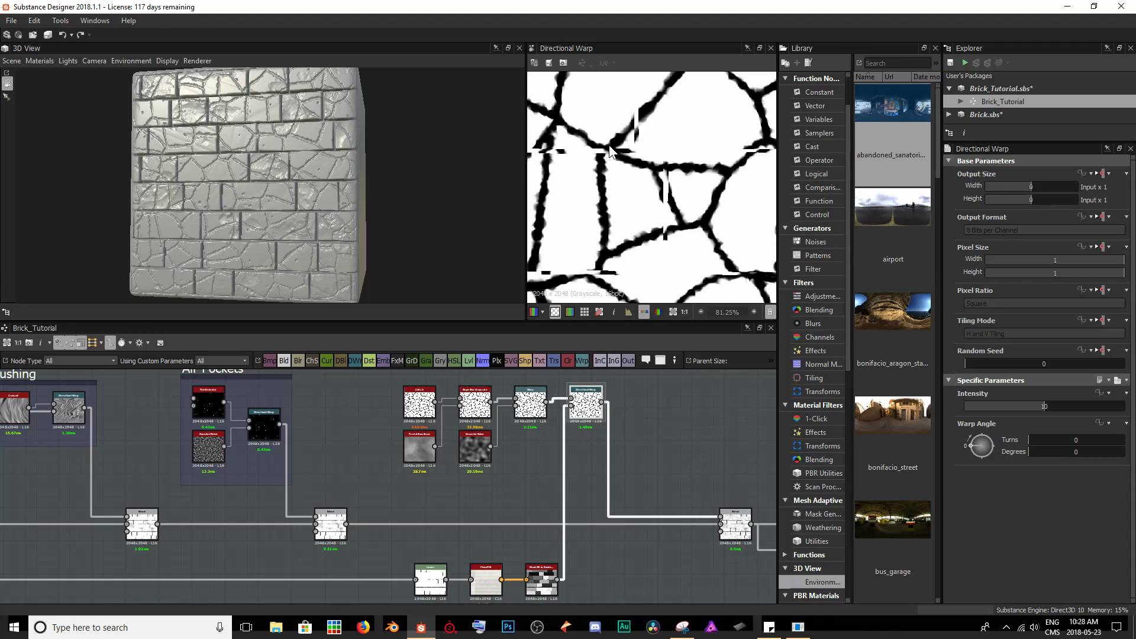
scroll(674, 239, "down", 3)
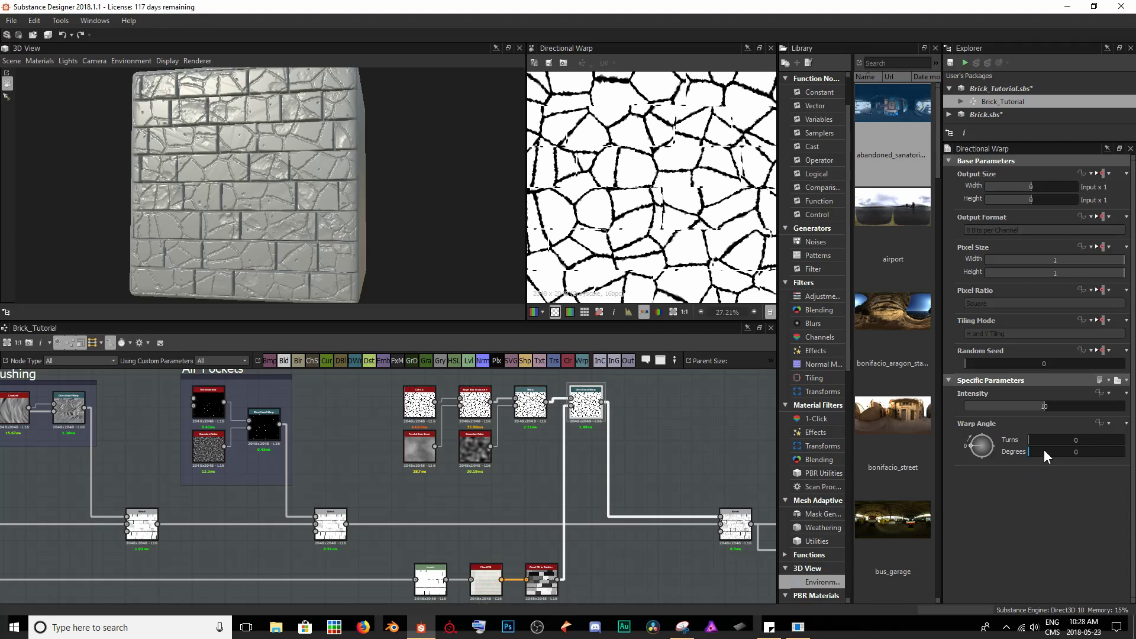
Step: Set the Directional Warp's intensity to 100 and its warp angle to 133 degrees, and inspect the brick cracks close up
mouse_move(1043, 450)
left_mouse_down()
mouse_move(1095, 449)
mouse_move(1032, 450)
left_mouse_up()
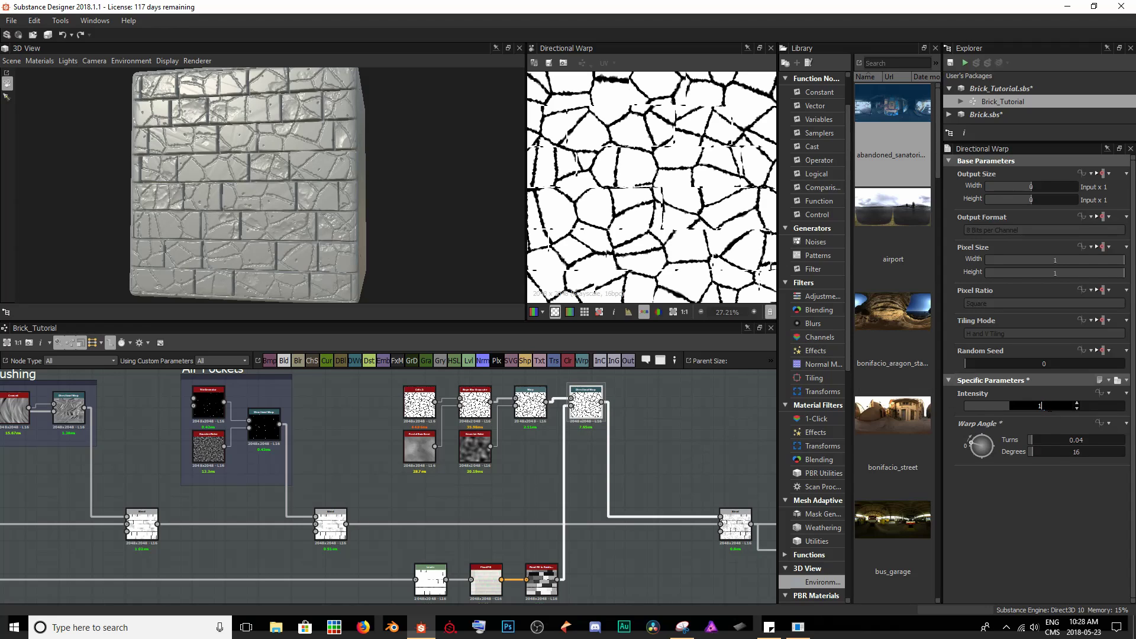
type("00")
key("Return")
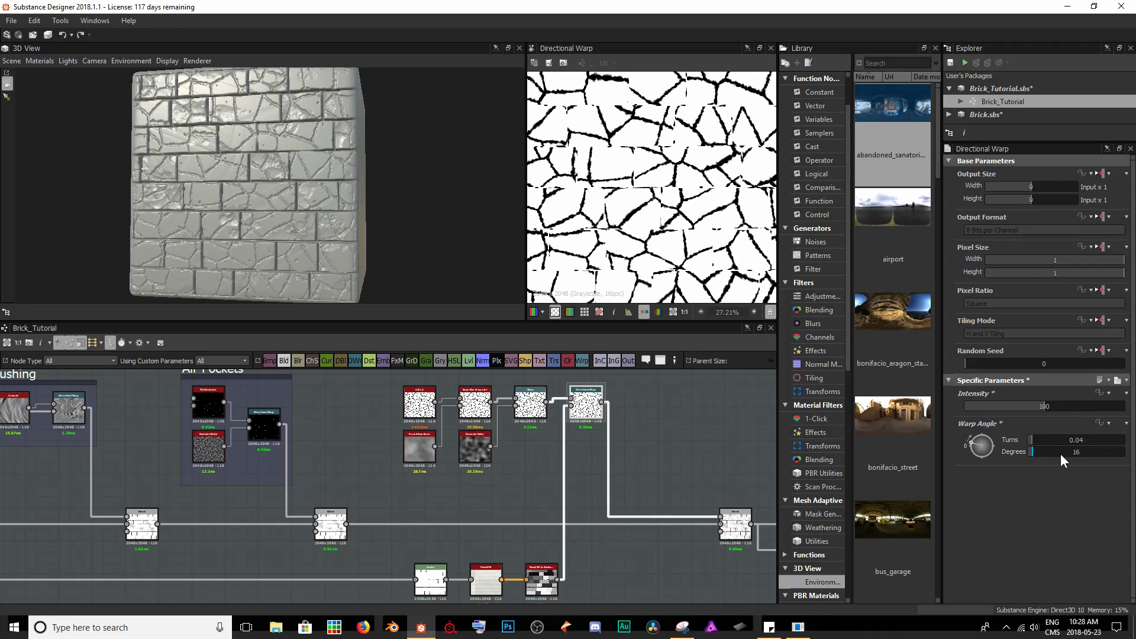
mouse_move(1060, 453)
left_mouse_down()
mouse_move(1080, 450)
mouse_move(1059, 452)
left_mouse_up()
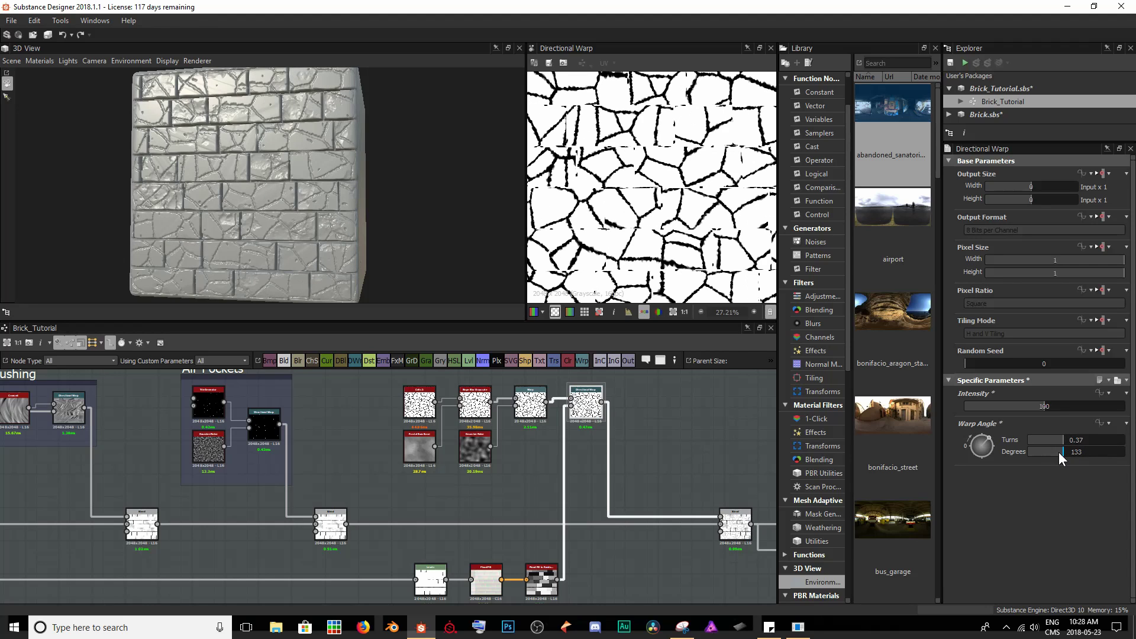
scroll(286, 197, "up", 4)
scroll(286, 197, "up", 2)
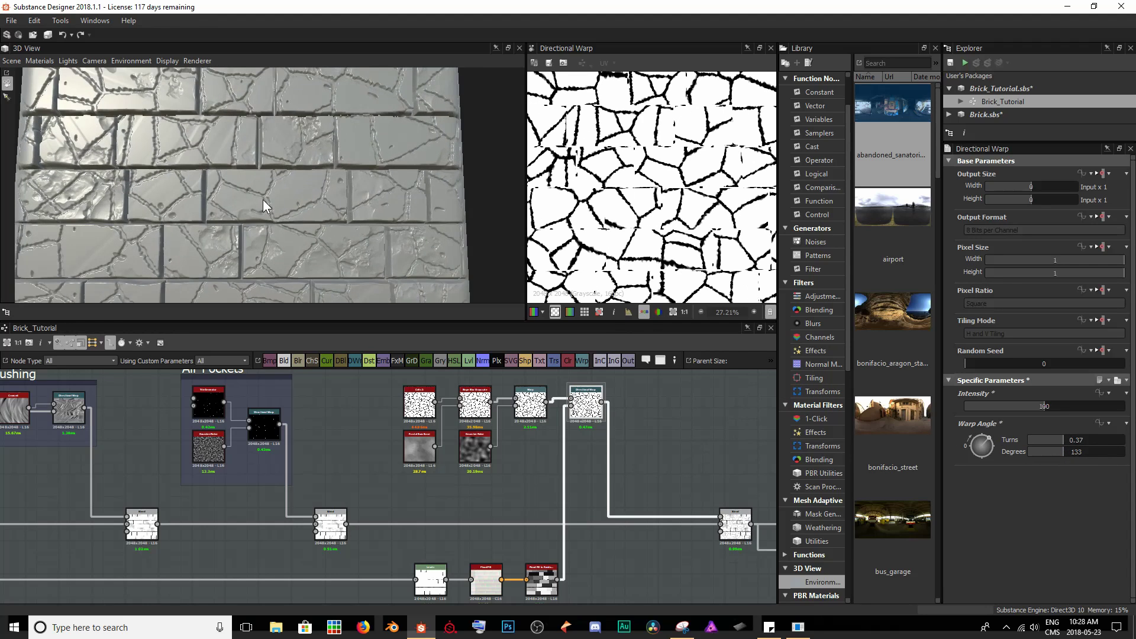
left_click_drag(263, 200, 178, 122)
left_click_drag(254, 175, 286, 84)
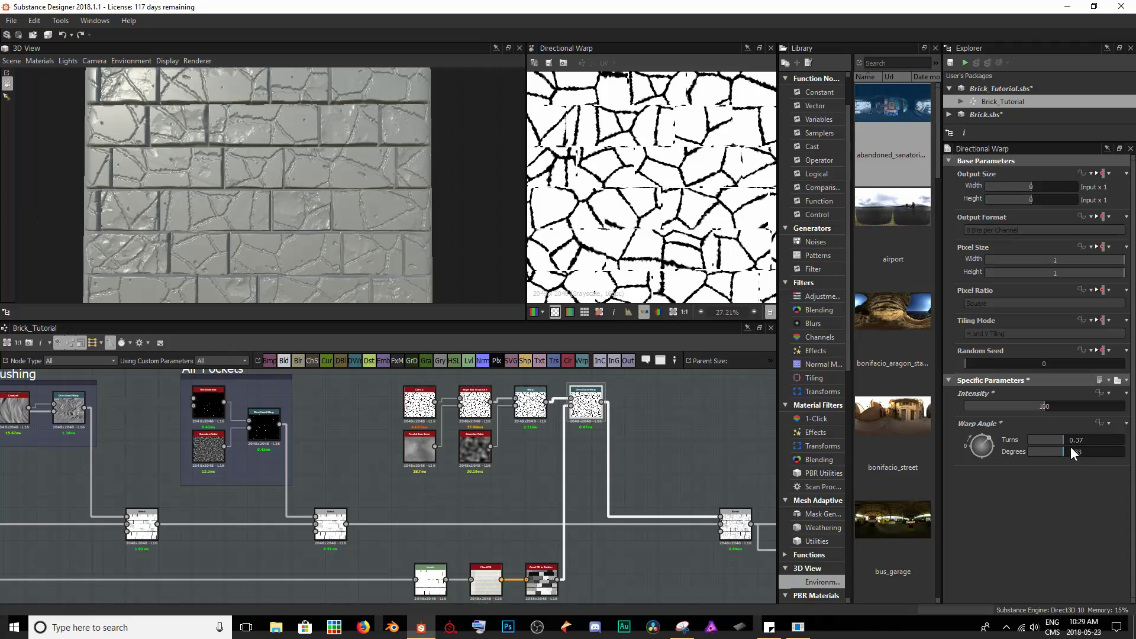
Step: Change the Directional Warp's angle to 173 degrees and check the cracks across the whole brick surface
left_click_drag(1071, 446, 1074, 449)
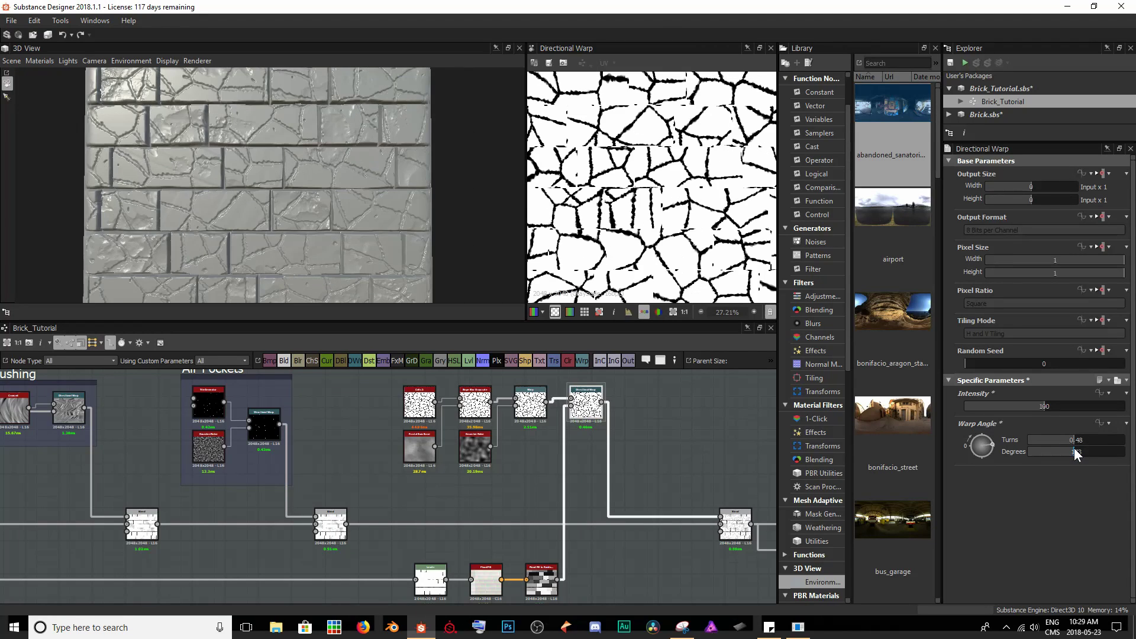
scroll(385, 264, "down", 3)
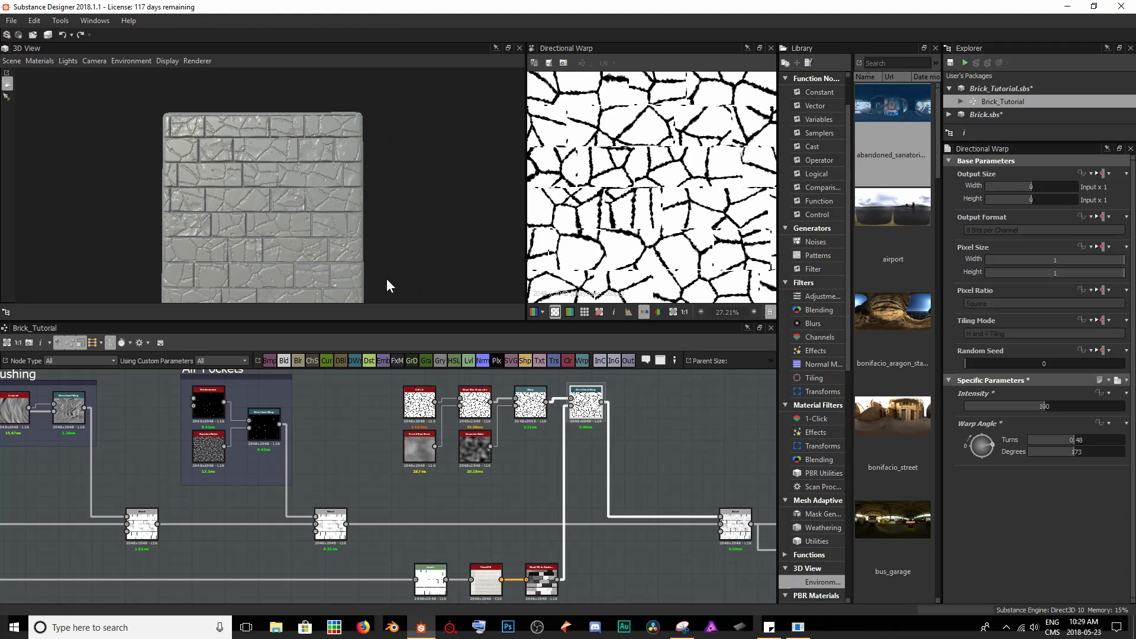
left_click_drag(385, 279, 361, 246)
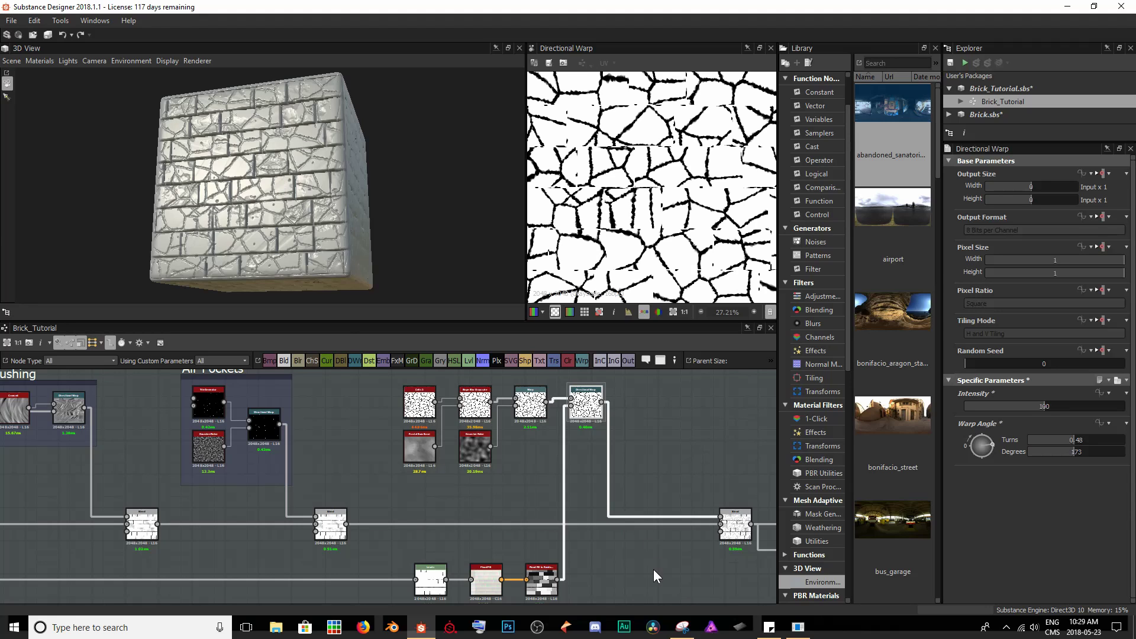
Step: Add a Histogram Scan node and connect the Flood Fill to Random Grayscale output to its input
scroll(540, 514, "up", 5)
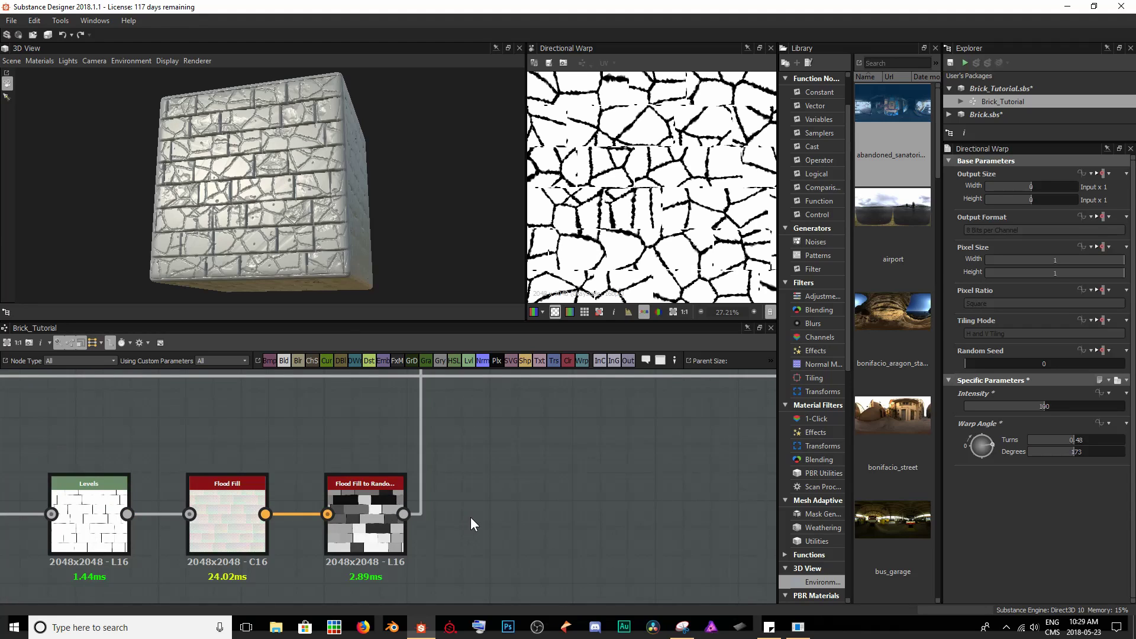
key("space")
type("his")
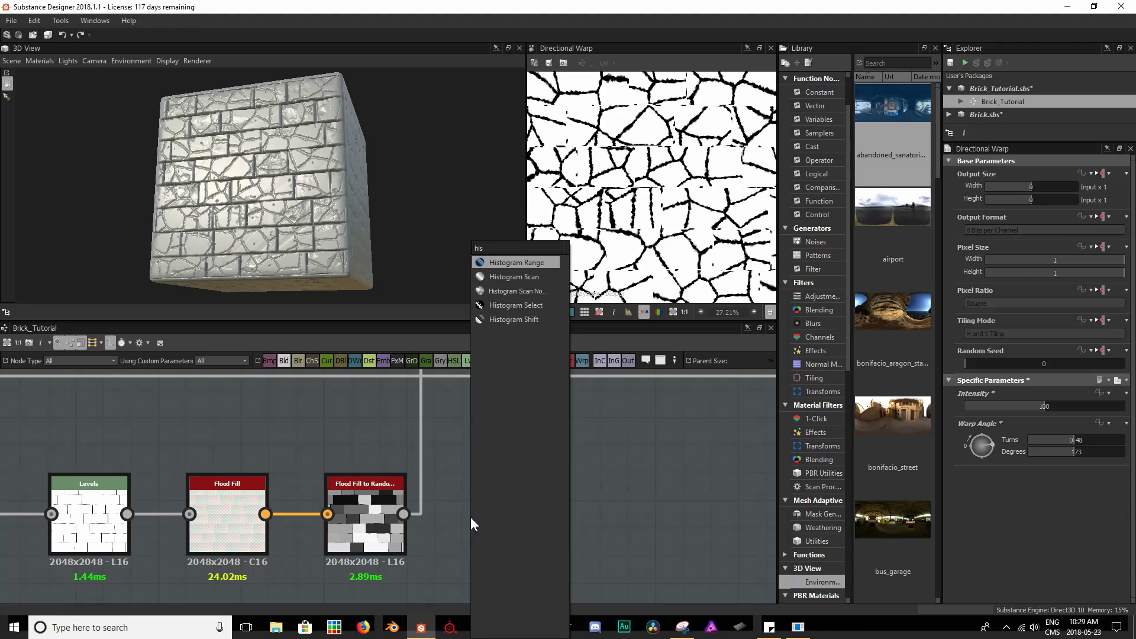
key("Down")
key("Return")
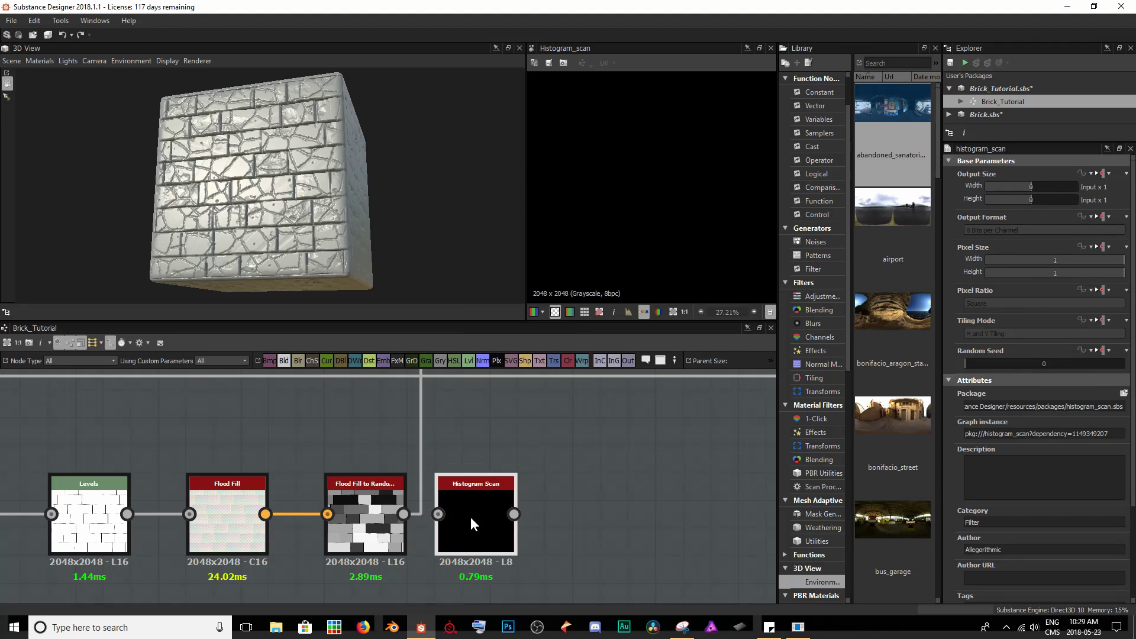
left_click_drag(403, 513, 508, 520)
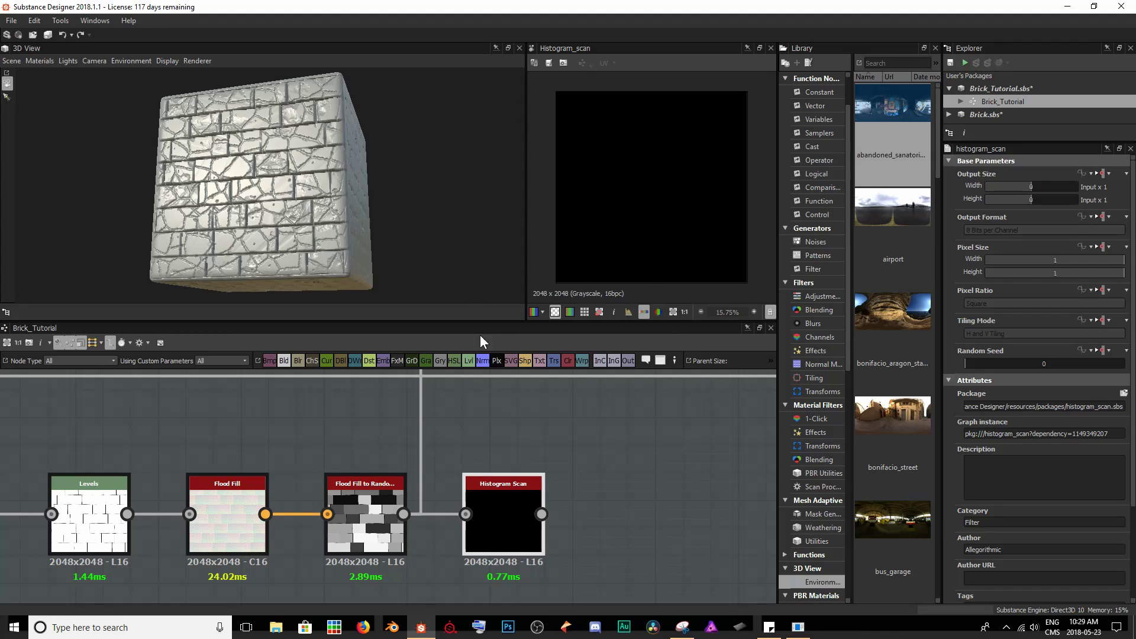
Step: Set the Histogram Scan's position to 0.49 and contrast to 1 to get a black-and-white brick mask
scroll(1082, 482, "down", 3)
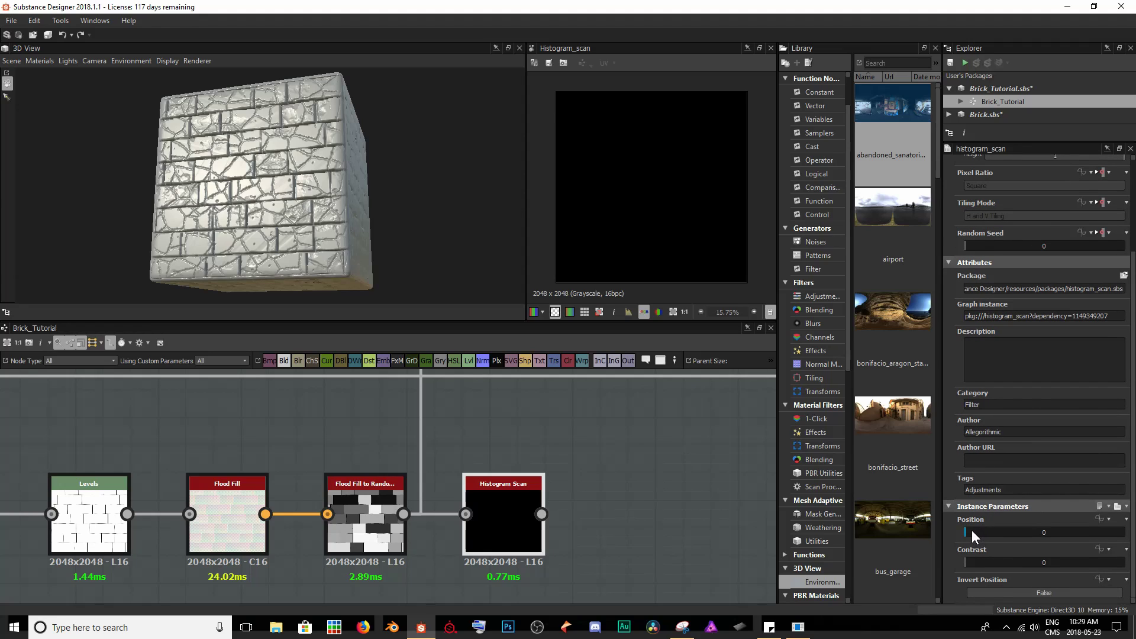
left_click_drag(972, 530, 1043, 533)
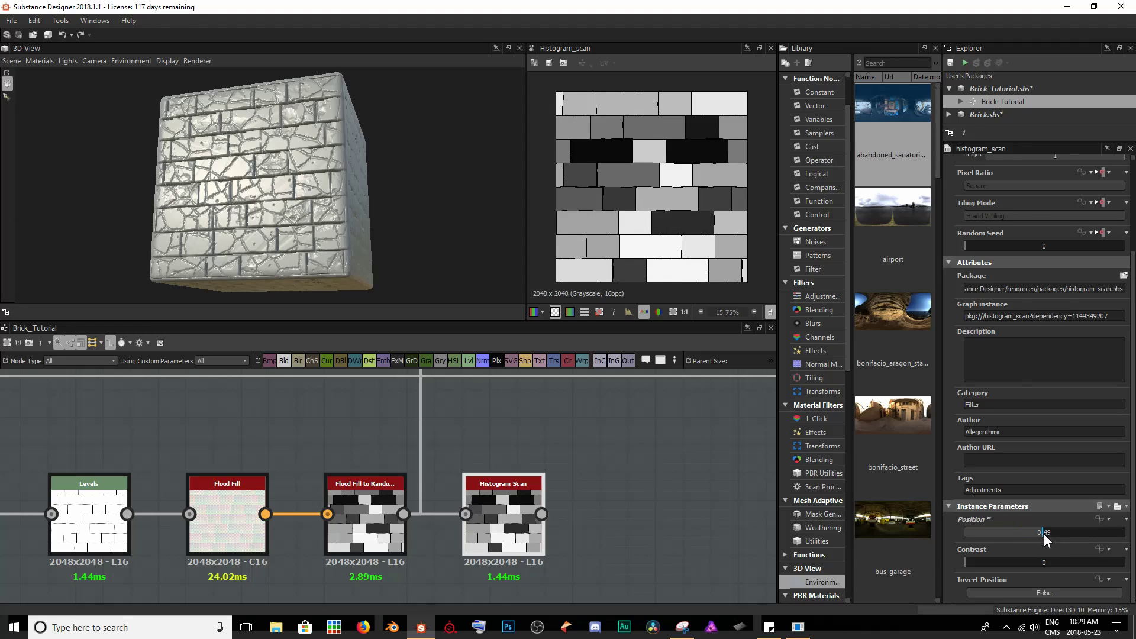
left_click_drag(969, 560, 1130, 569)
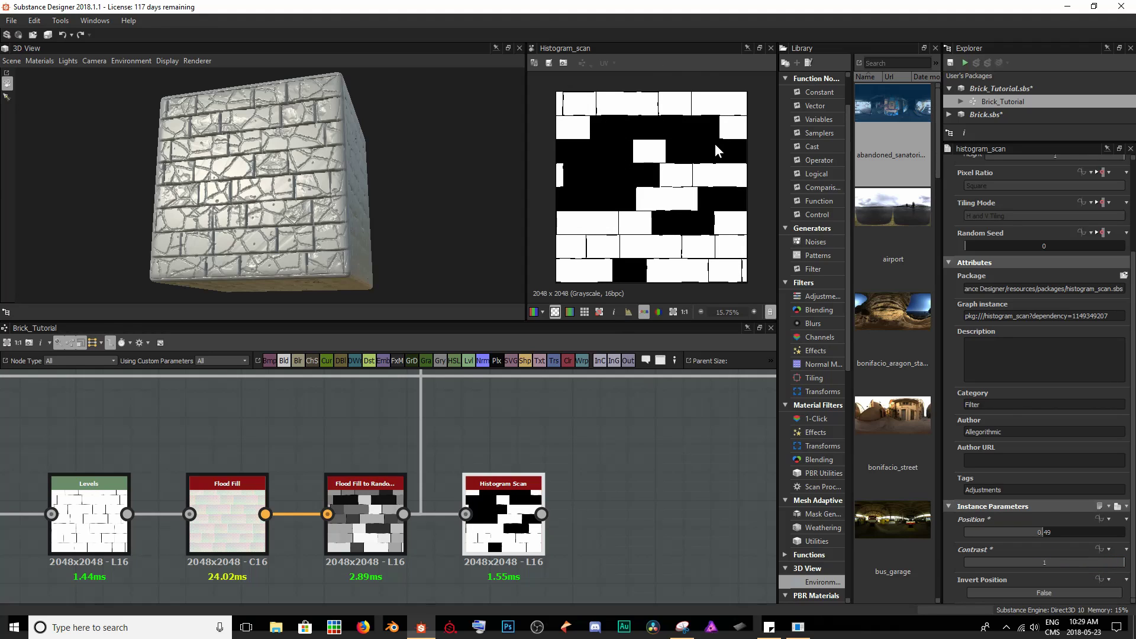
Step: Connect the Histogram Scan output to the crack Blend's mask input and inspect which bricks are cracked
middle_click_drag(559, 481, 313, 501)
scroll(373, 506, "down", 2)
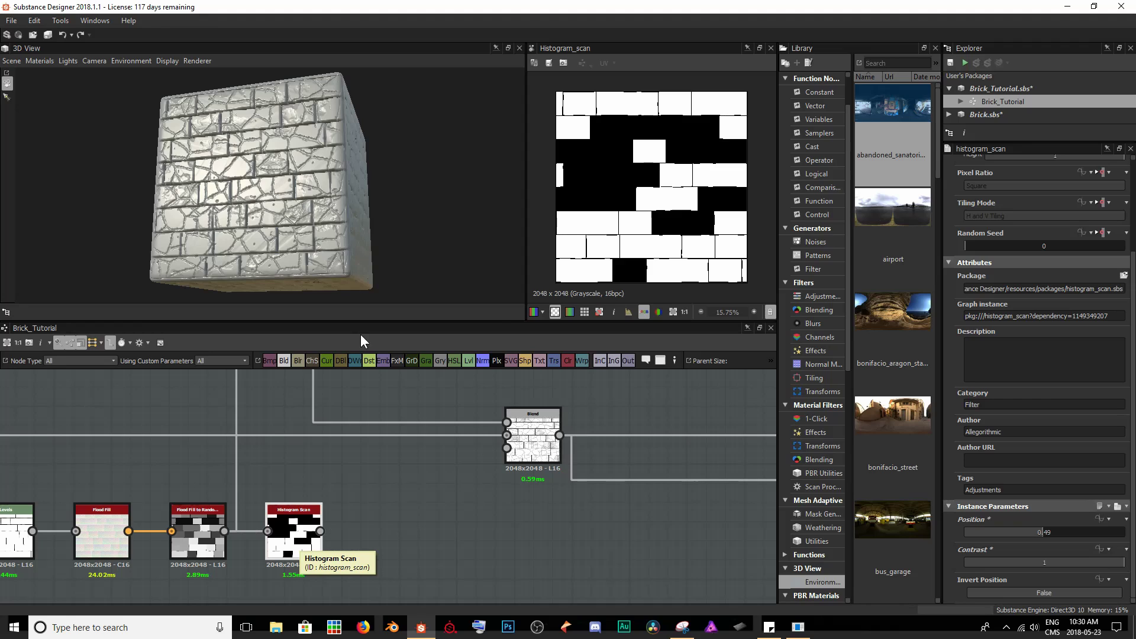
middle_click_drag(355, 431, 343, 492)
scroll(343, 492, "down", 2)
double_click(309, 383)
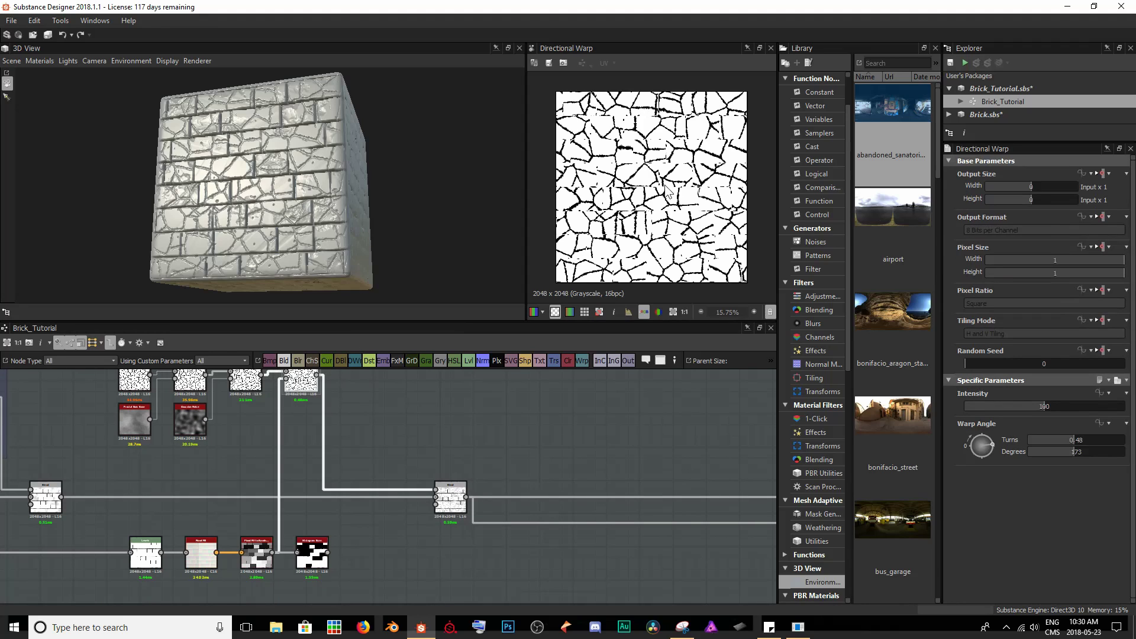
double_click(46, 496)
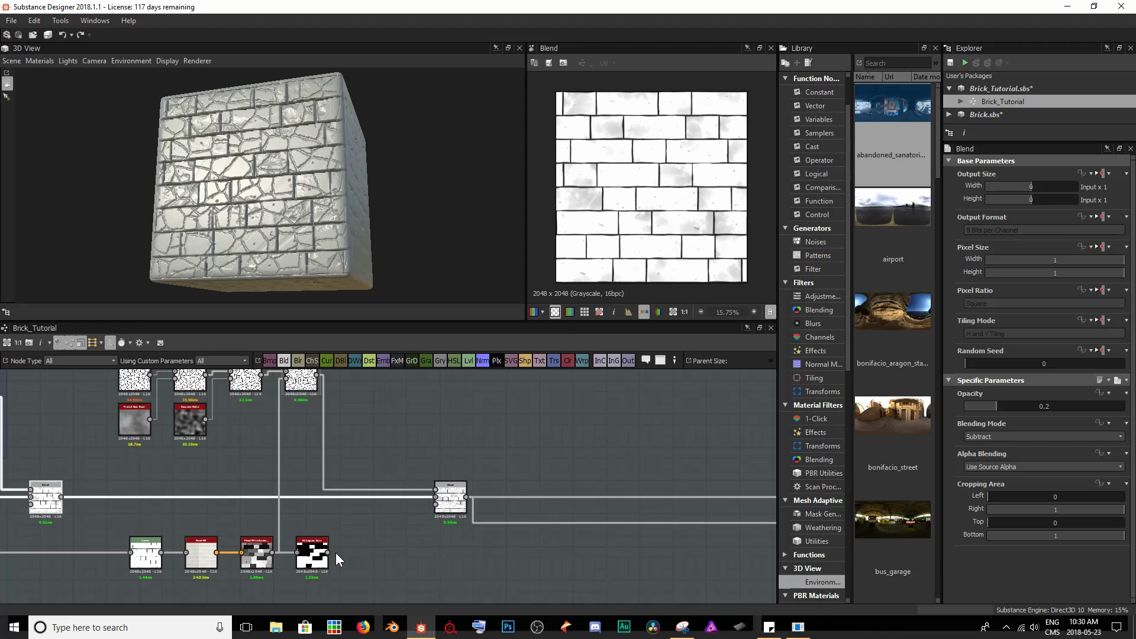
left_click_drag(330, 552, 438, 505)
left_click_drag(260, 218, 268, 219)
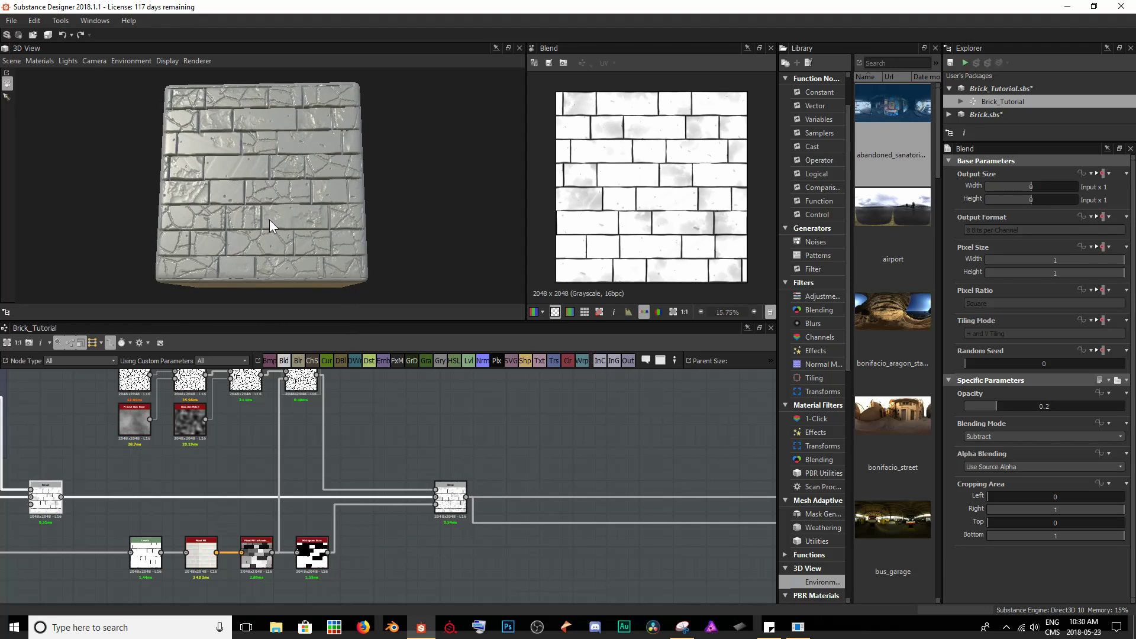
scroll(264, 160, "up", 5)
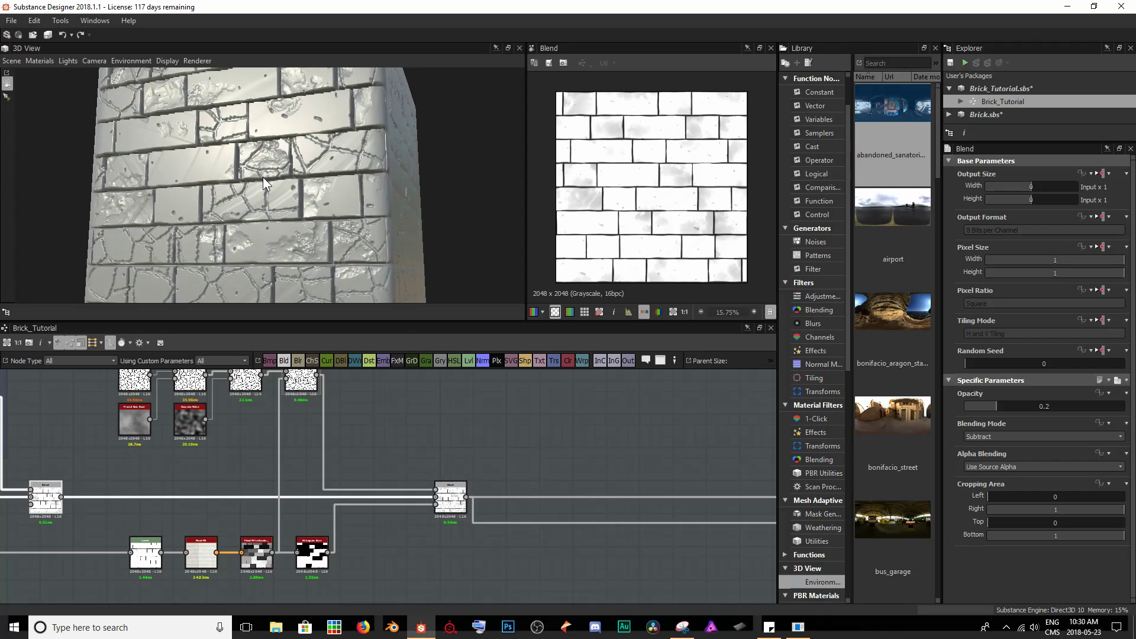
left_click_drag(249, 211, 243, 164)
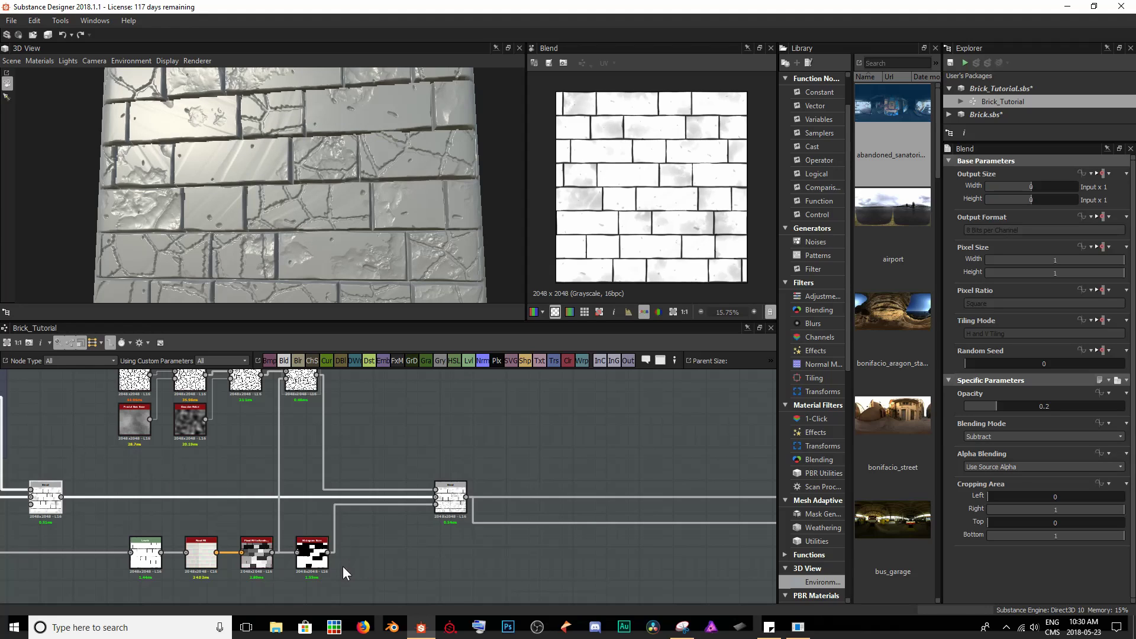
Step: Raise the Histogram Scan's position to 1 and preview its mask in the 2D view
left_click(318, 559)
scroll(1053, 467, "down", 2)
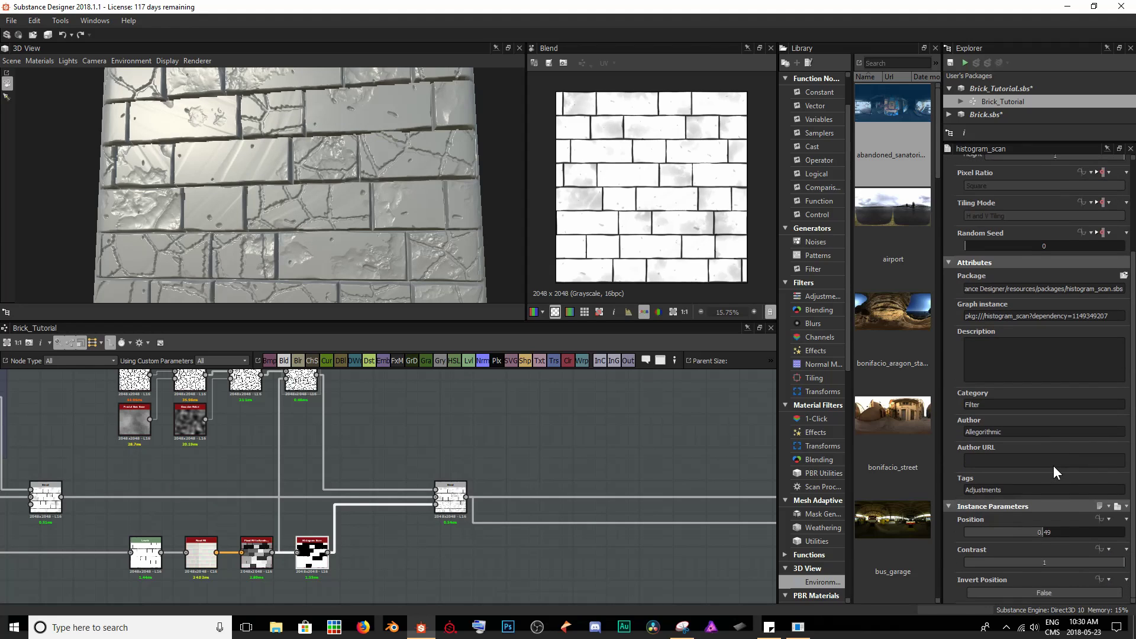
left_click_drag(1046, 530, 1126, 532)
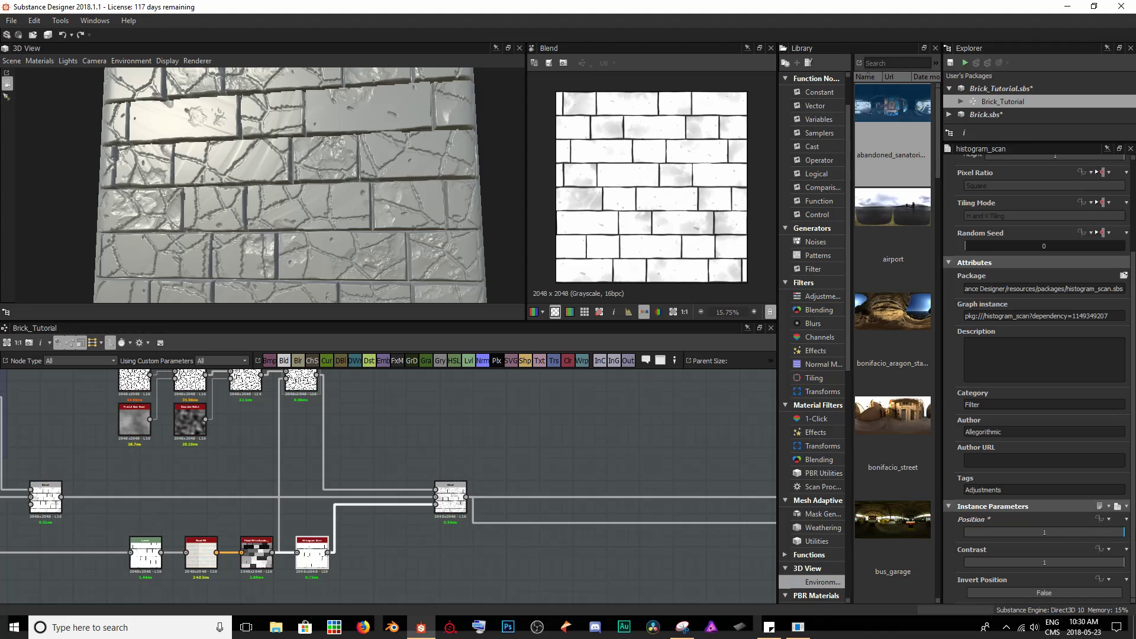
double_click(313, 555)
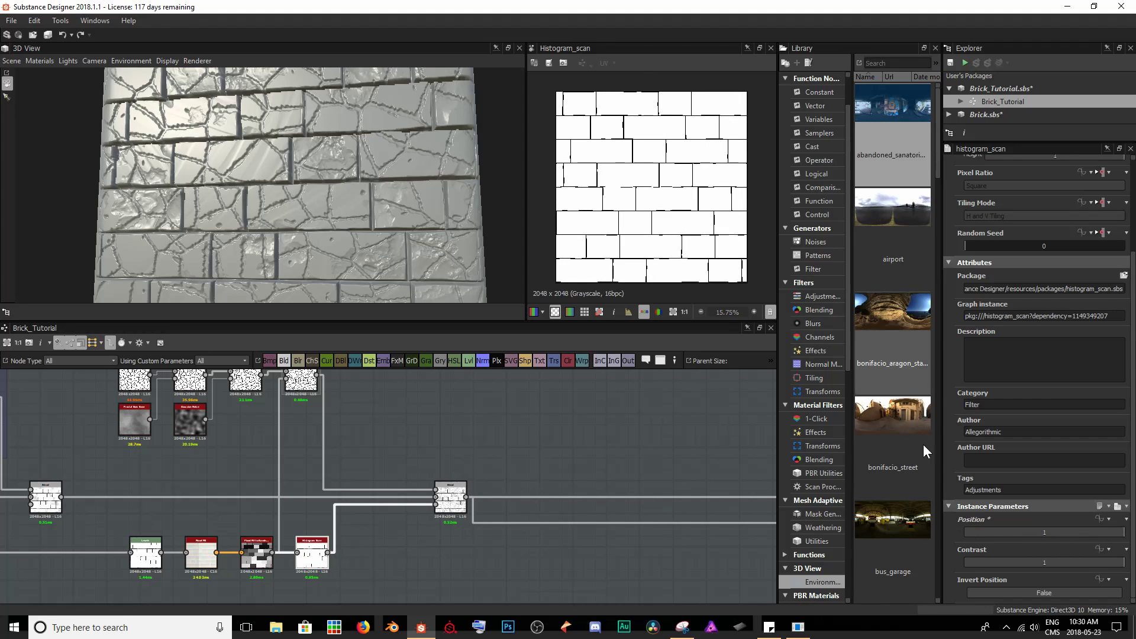
Step: Try a Histogram Scan position of 0.05, settle on 0.08, and check the cracked bricks on the model
left_click_drag(1049, 534, 977, 532)
type("0.05")
key("Return")
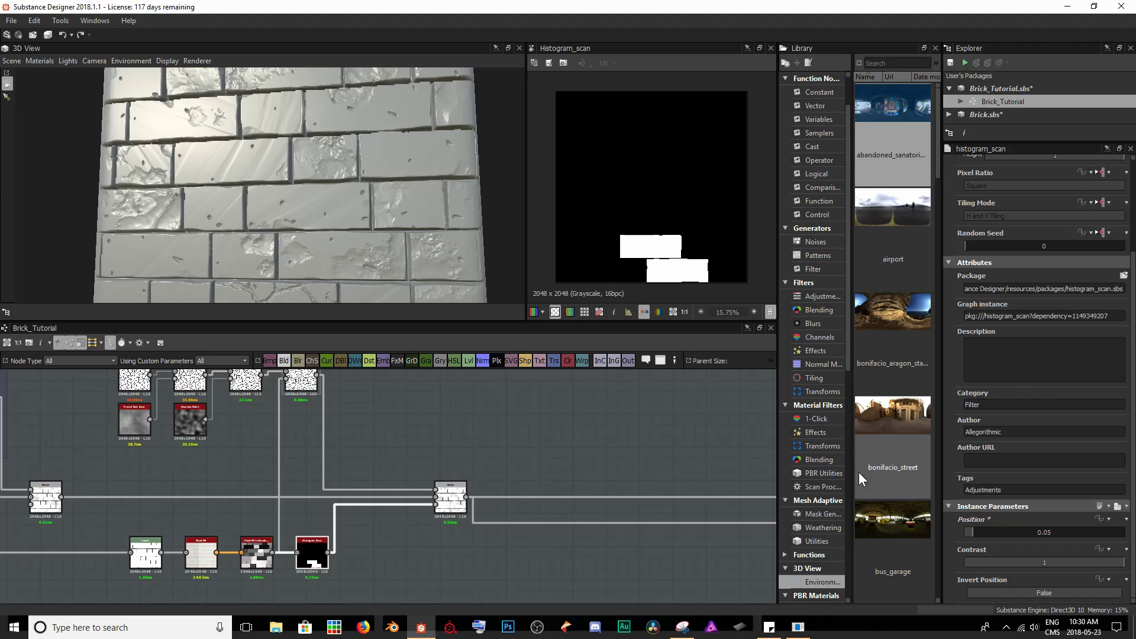
left_click(980, 535)
type("0.08")
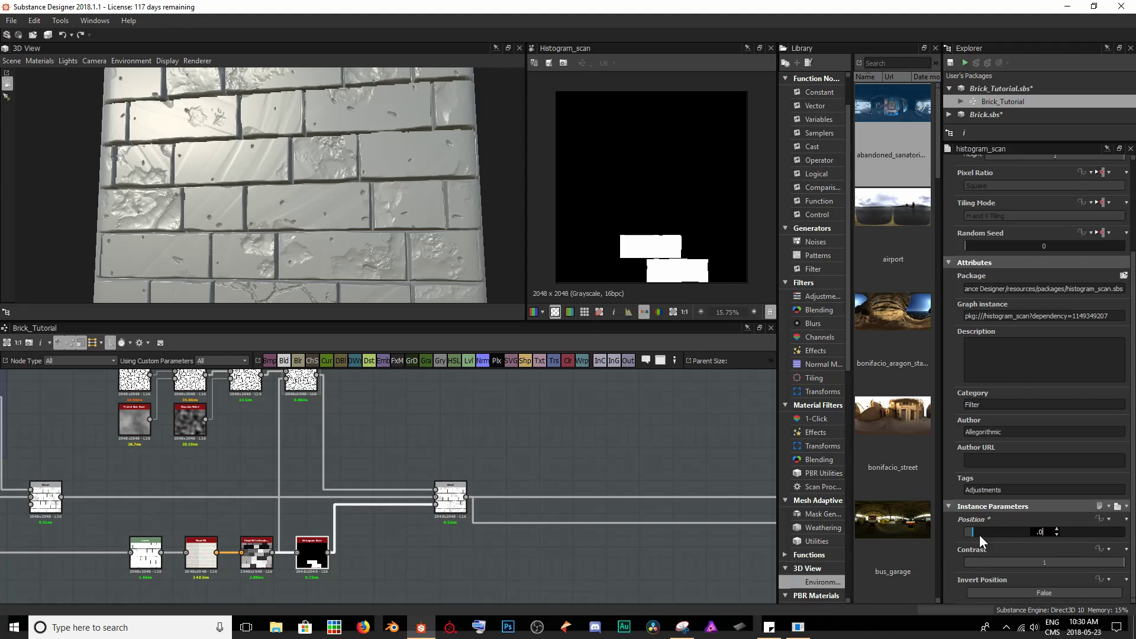
key("Return")
left_click_drag(331, 196, 355, 245)
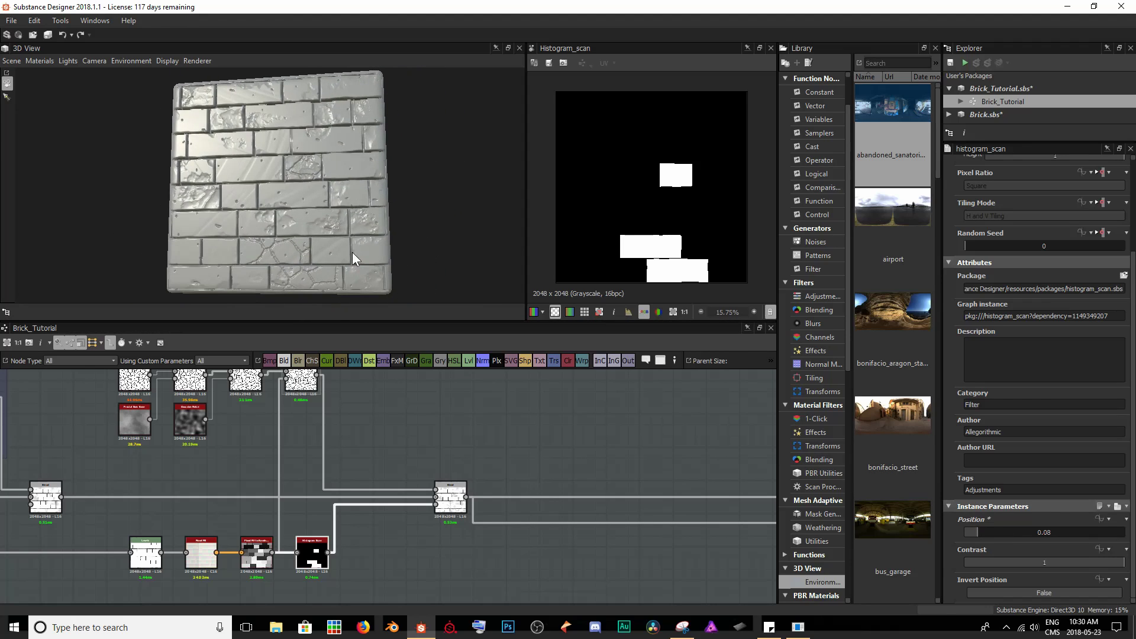
Step: Preview the Cells 2 node, reduce its edge width to 0.21, and inspect the thinner cracks on the bricks
middle_click_drag(357, 438, 446, 525)
scroll(258, 492, "up", 5)
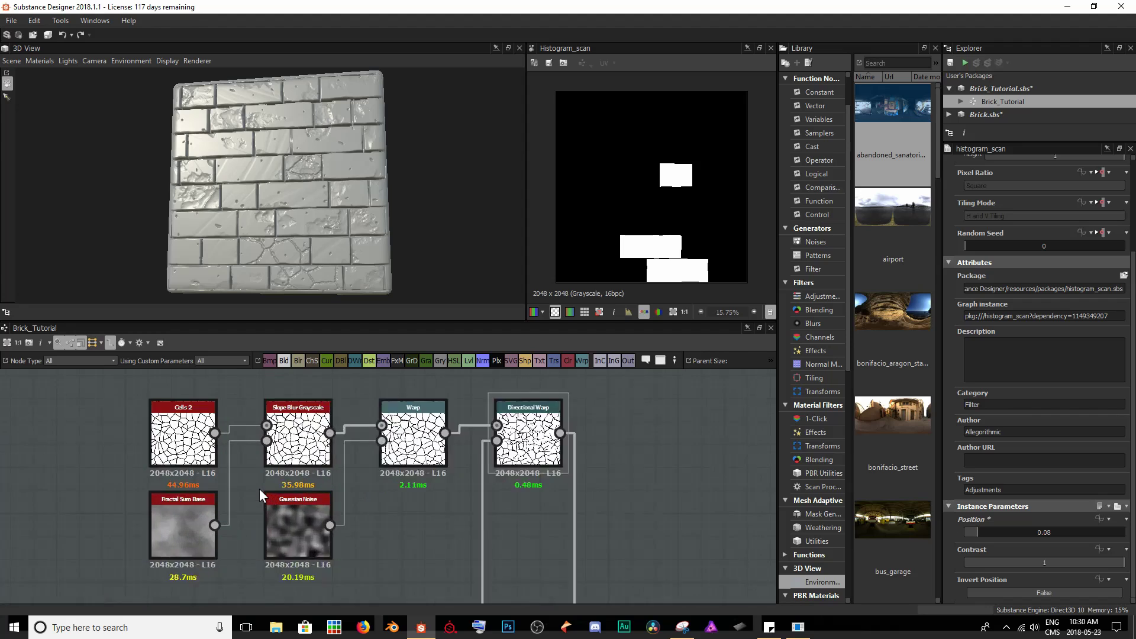
middle_click_drag(257, 479, 265, 497)
double_click(169, 429)
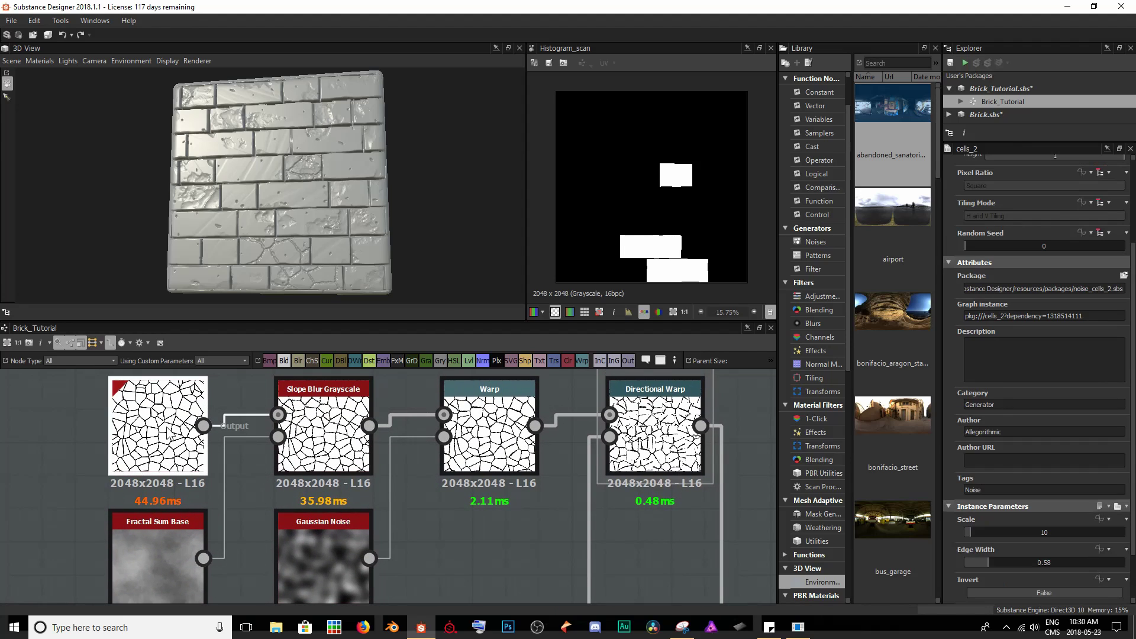
scroll(367, 197, "up", 8)
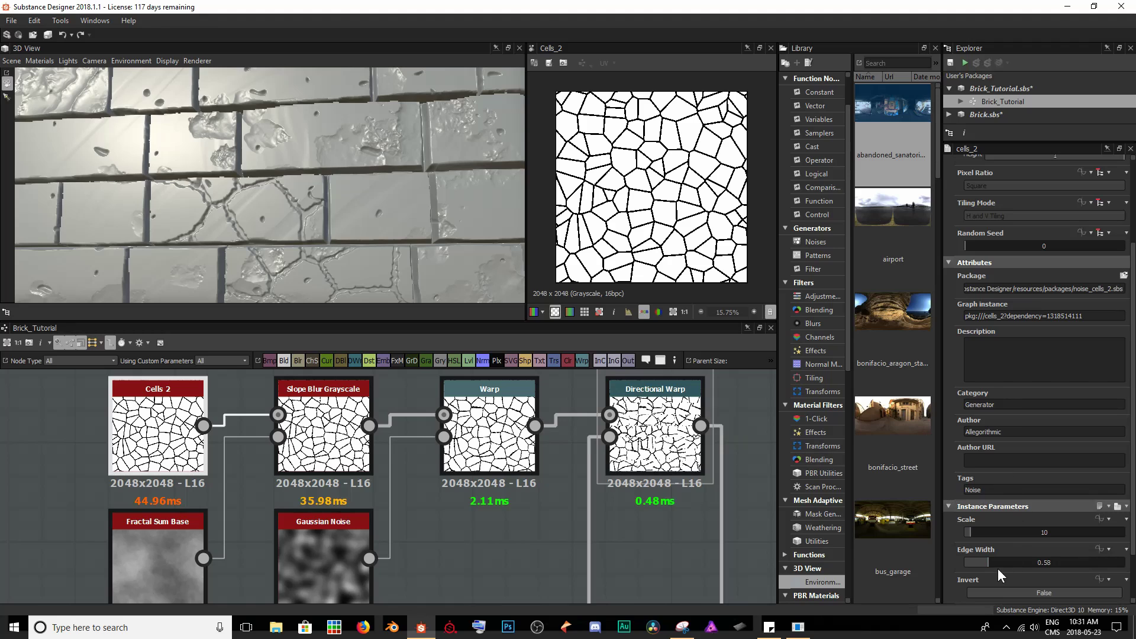
left_click_drag(987, 558, 972, 559)
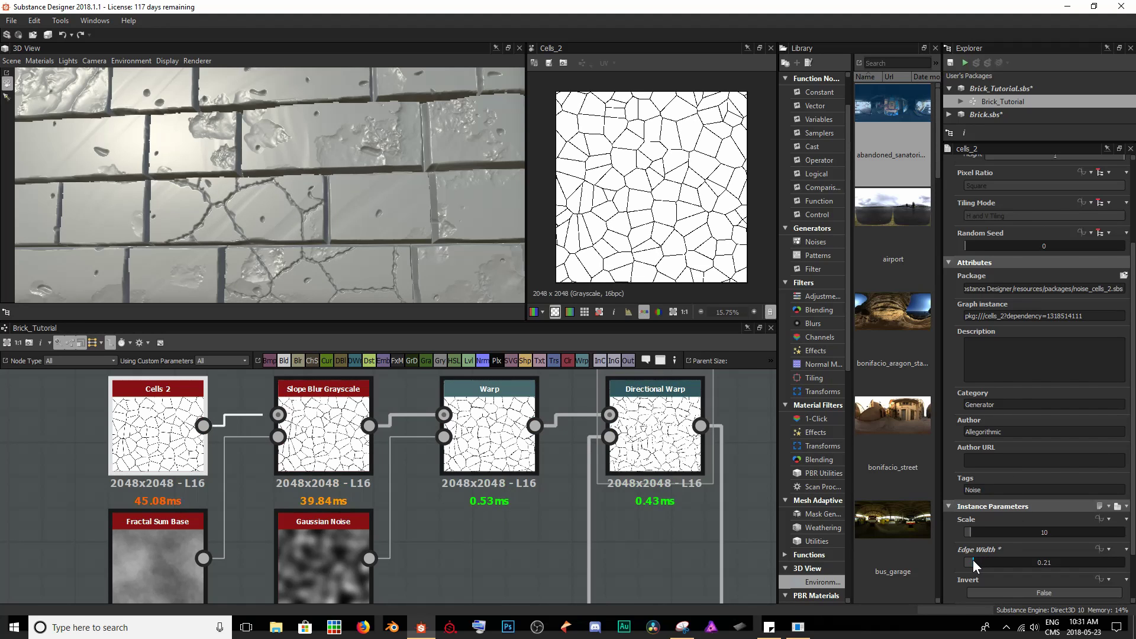
scroll(388, 219, "down", 3)
left_click_drag(388, 219, 310, 211)
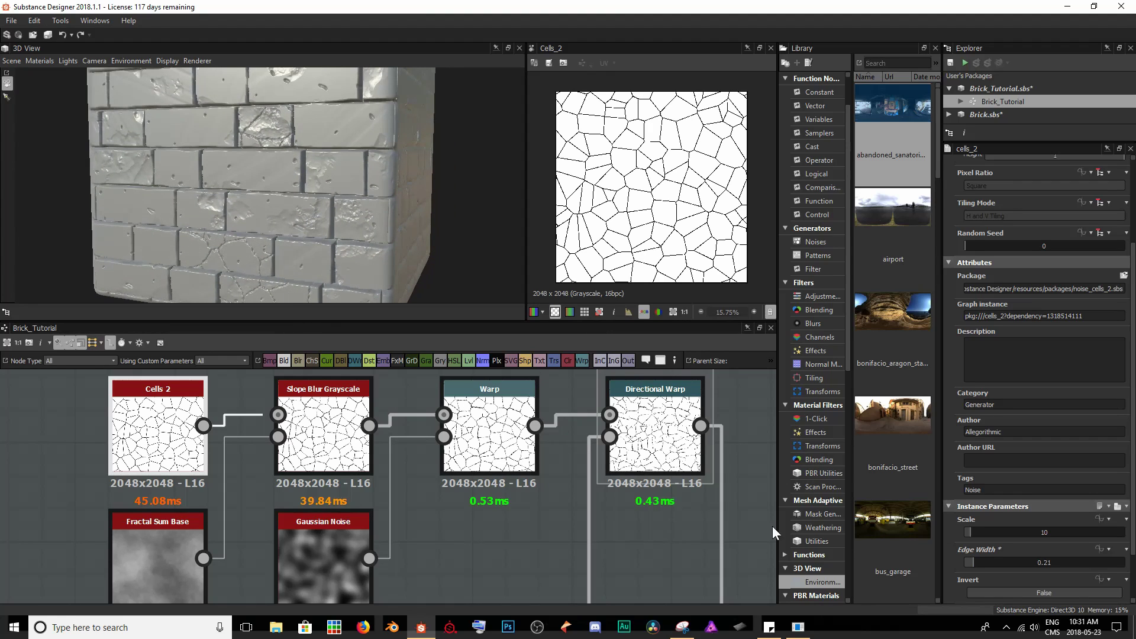
Step: Try a Cells 2 scale of 26 and inspect the denser cracks on the model
left_click(980, 532)
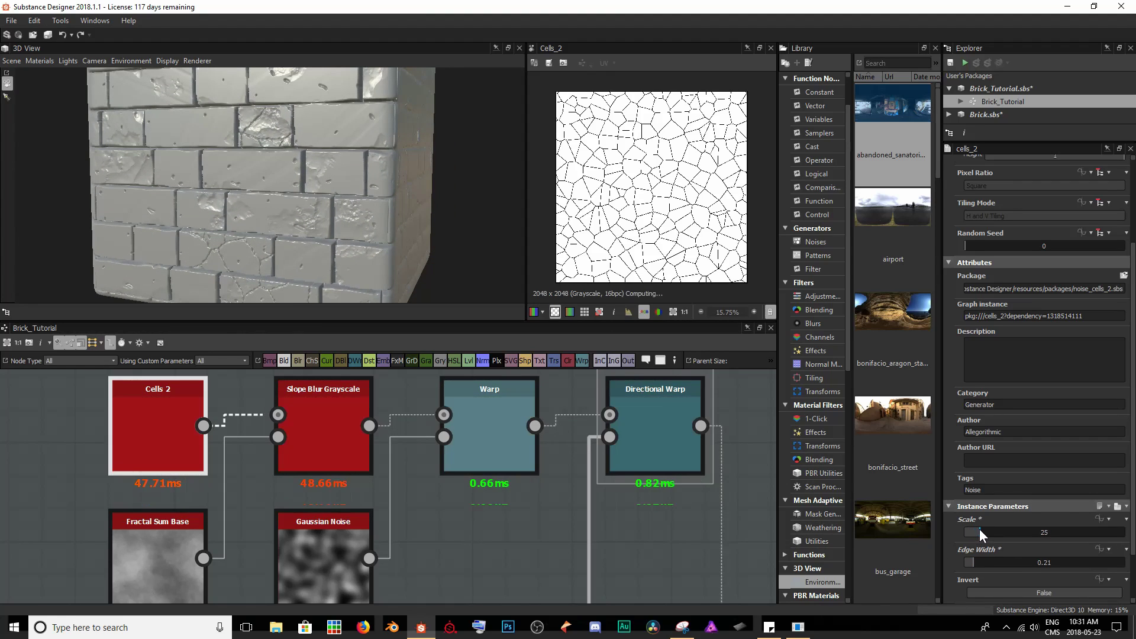
left_click_drag(980, 533, 983, 532)
left_click_drag(379, 248, 209, 191)
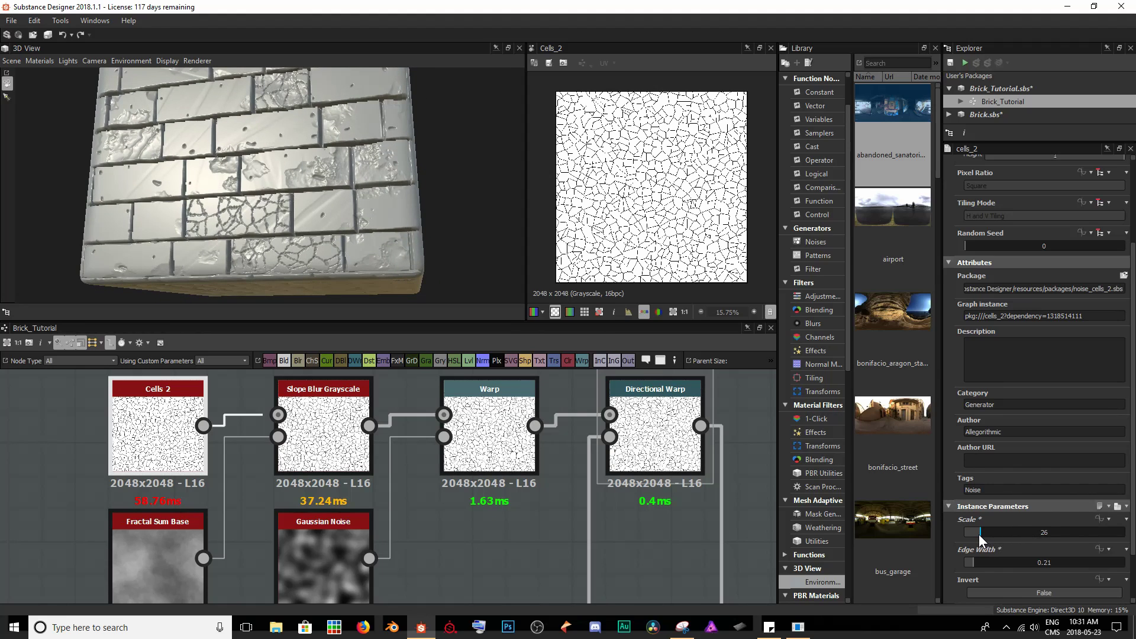
Step: Set the Cells 2 scale to 4 for larger crack cells
double_click(979, 533)
type("4")
key("Return")
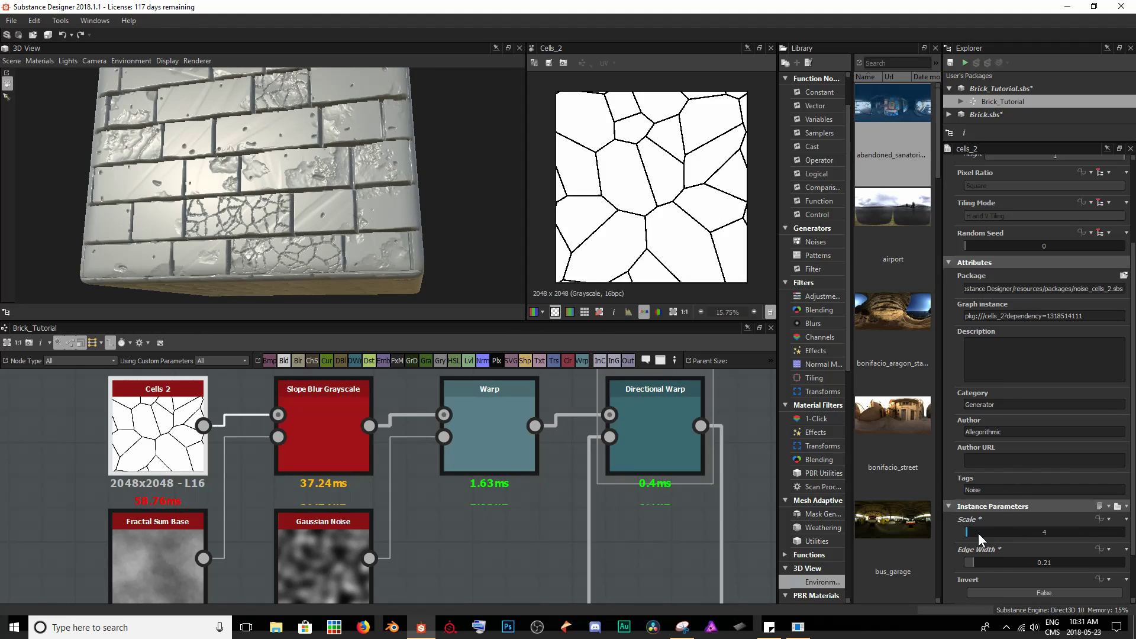
Step: Inspect the enlarged cracks and surface damage on the brick model up close
left_click_drag(383, 218, 262, 254)
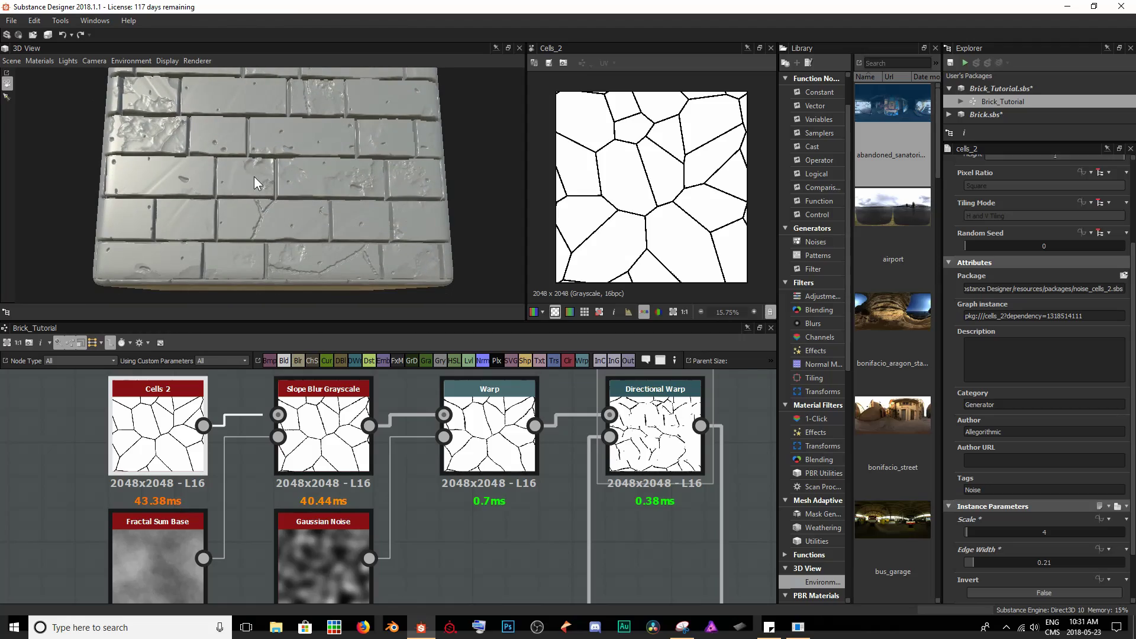
left_click(971, 563)
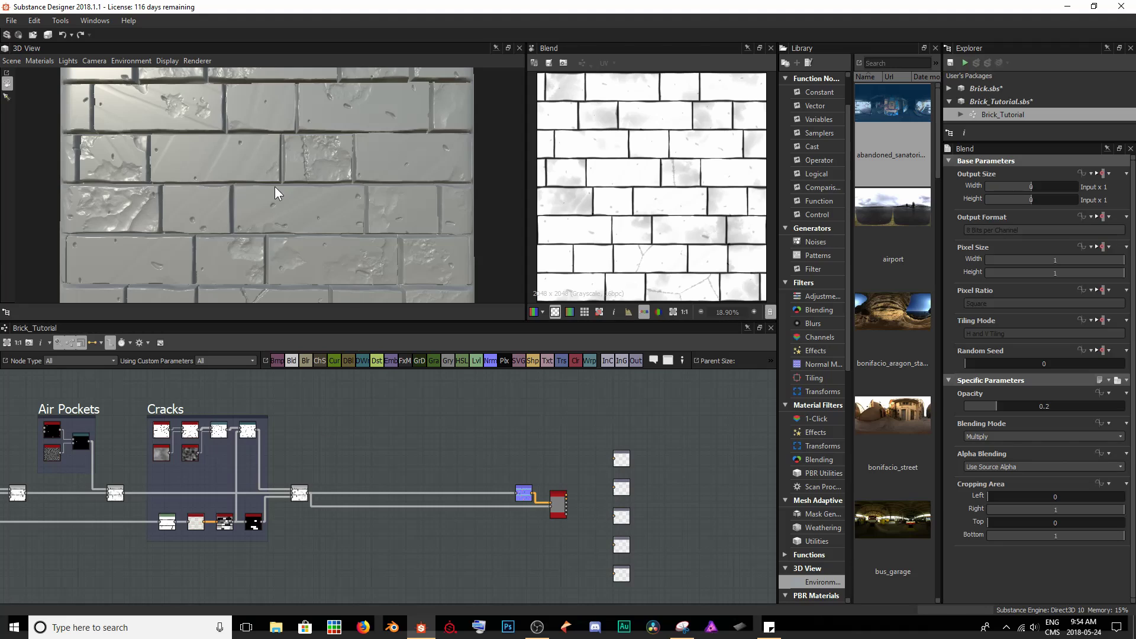
scroll(156, 137, "up", 5)
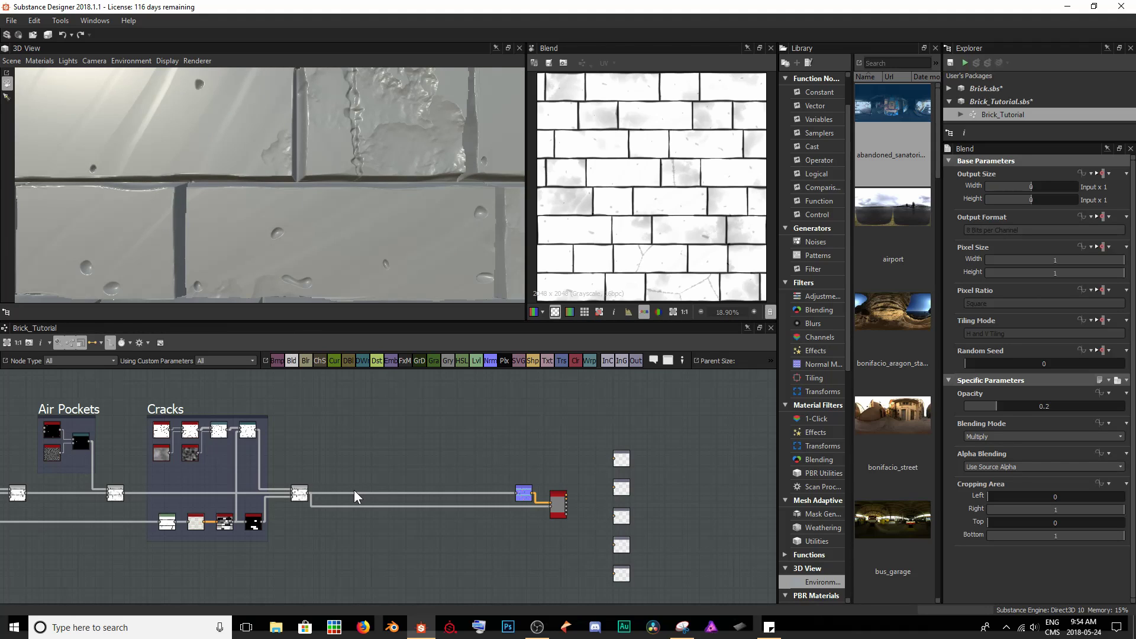
Step: Add a Fluid noise node, preview its pattern, and place it below the final Blend node after the Cracks group
scroll(353, 490, "up", 6)
middle_click_drag(255, 503, 176, 494)
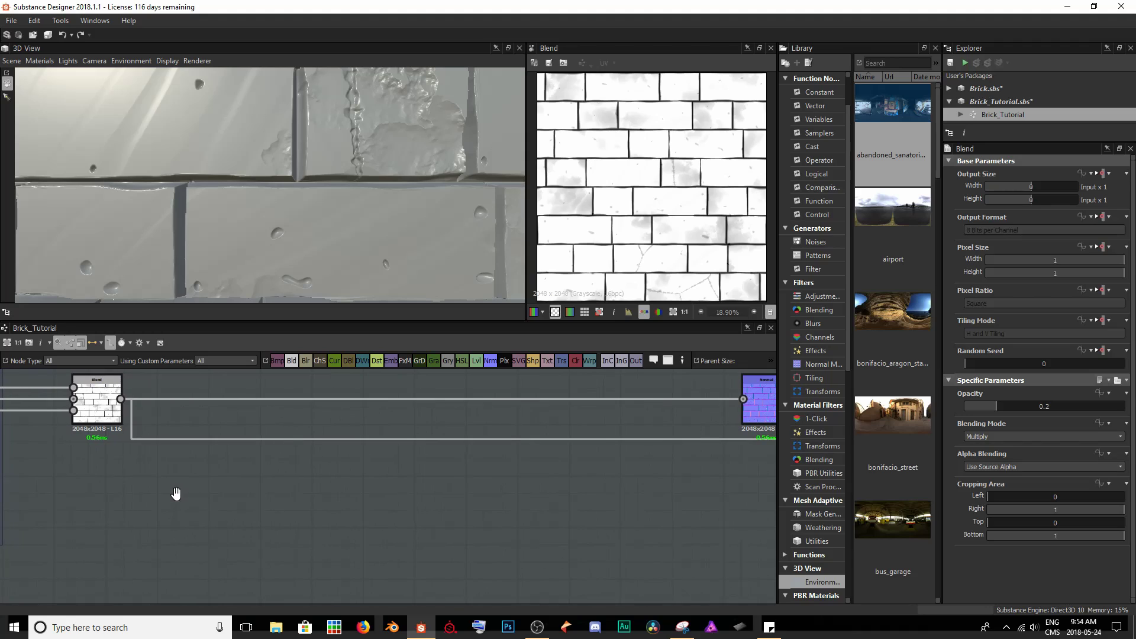
key("space")
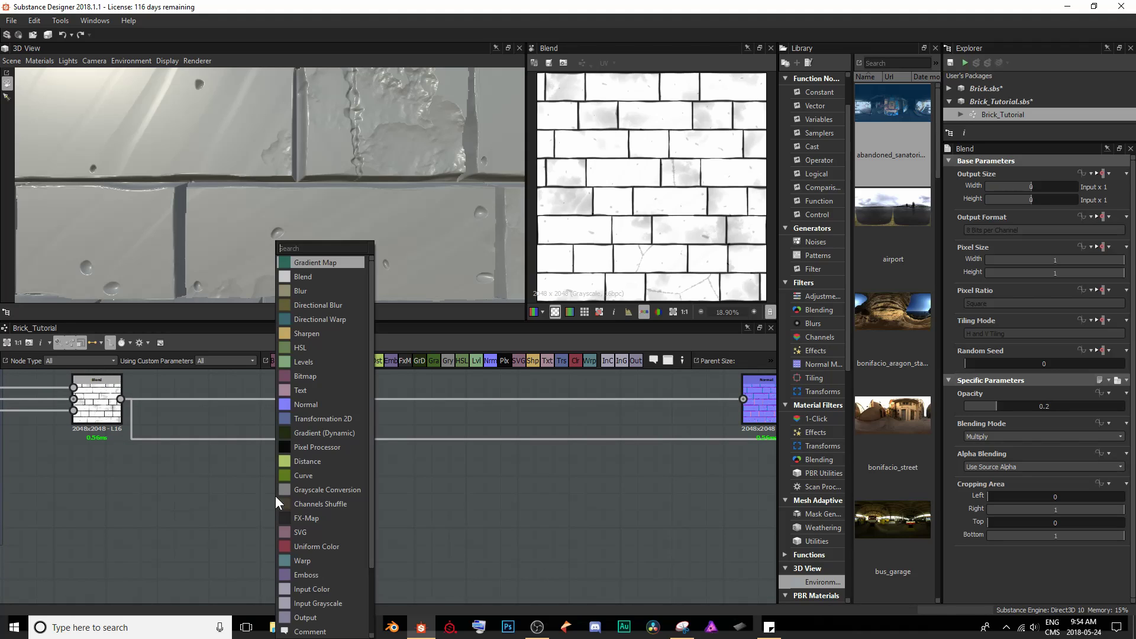
type("fluid")
key("Return")
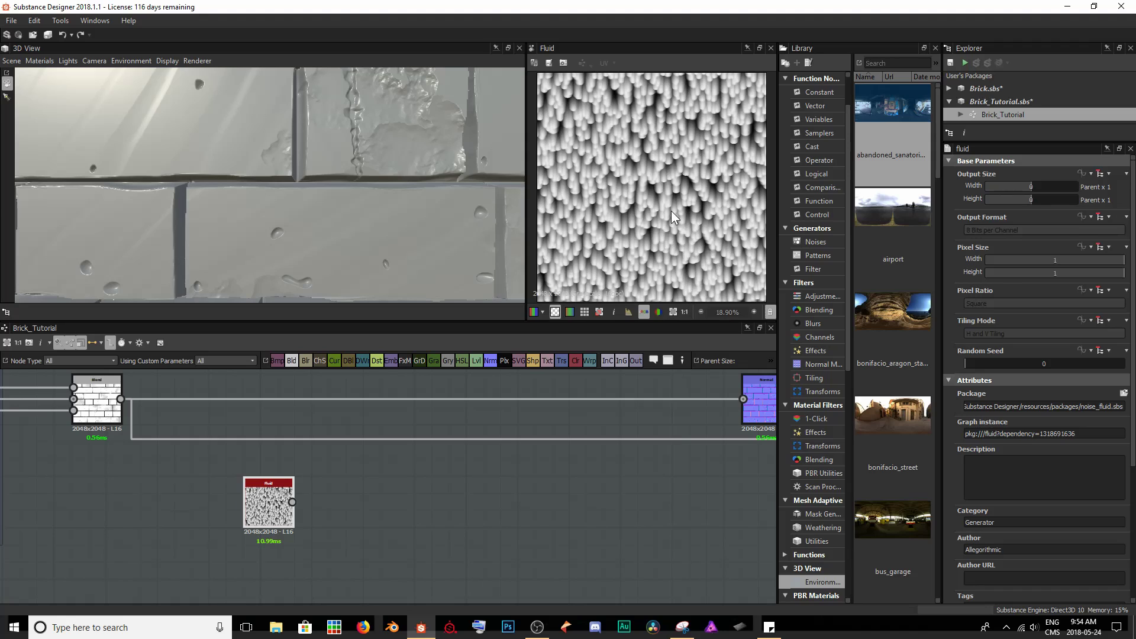
scroll(669, 189, "up", 4)
scroll(582, 195, "down", 3)
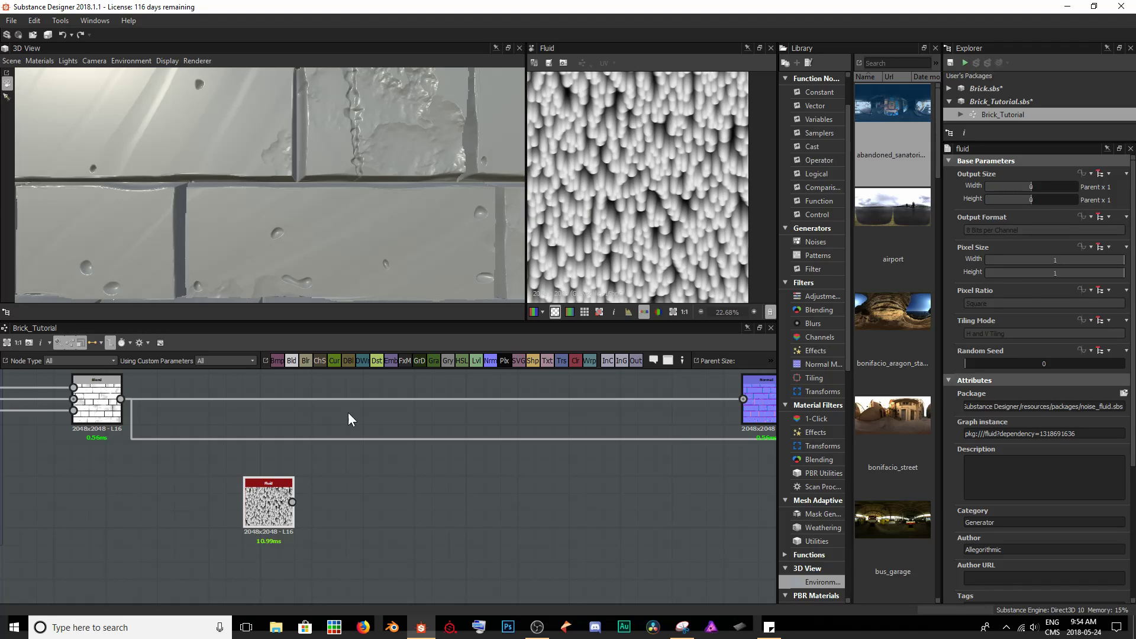
scroll(367, 503, "down", 2)
left_click_drag(301, 535, 164, 559)
Step: Add a Height Blend node and place it after the final brick Blend node
key("space")
type("heigh")
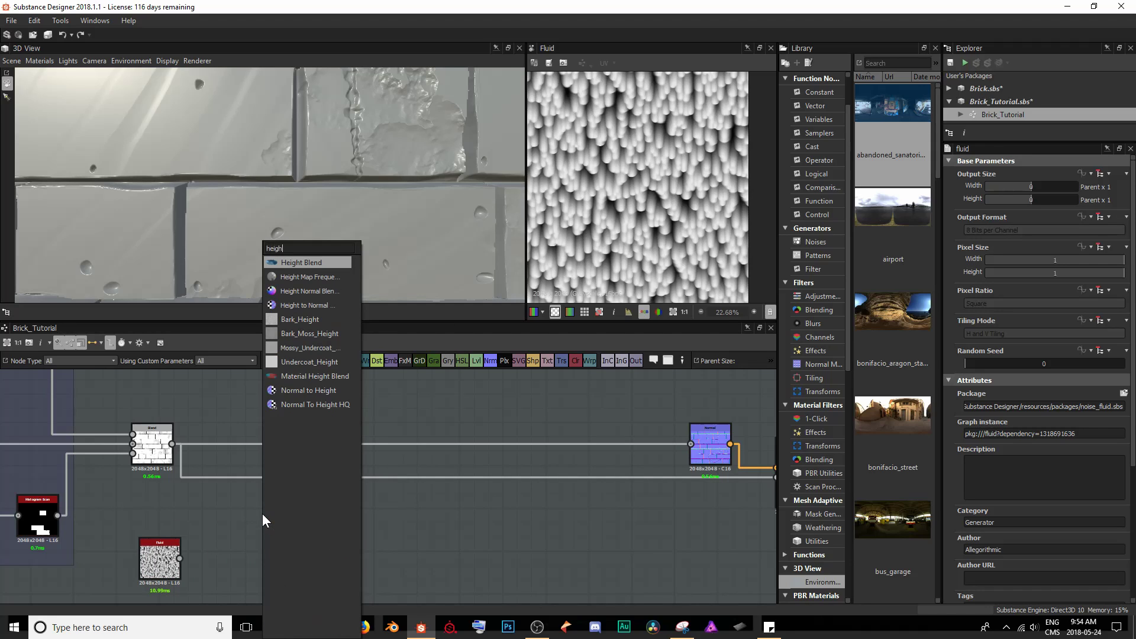
key("Return")
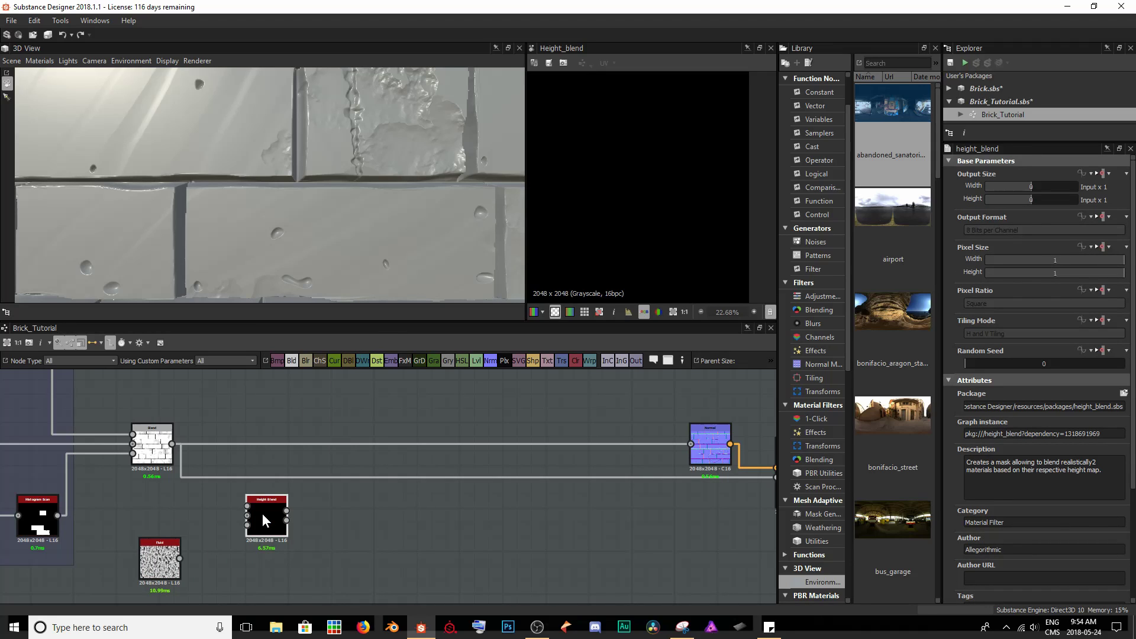
left_click_drag(262, 513, 274, 459)
scroll(161, 451, "up", 3)
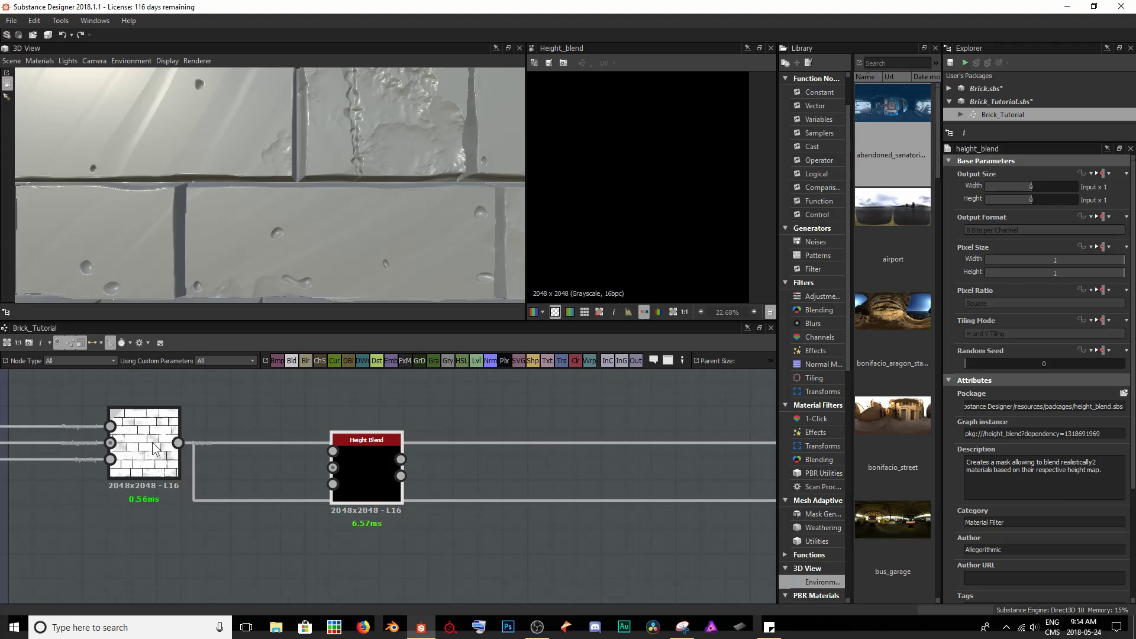
Step: Connect Blend to Height Top and Fluid to Height Bottom of the Height Blend node, and compare its preview with both sources
left_click(155, 449)
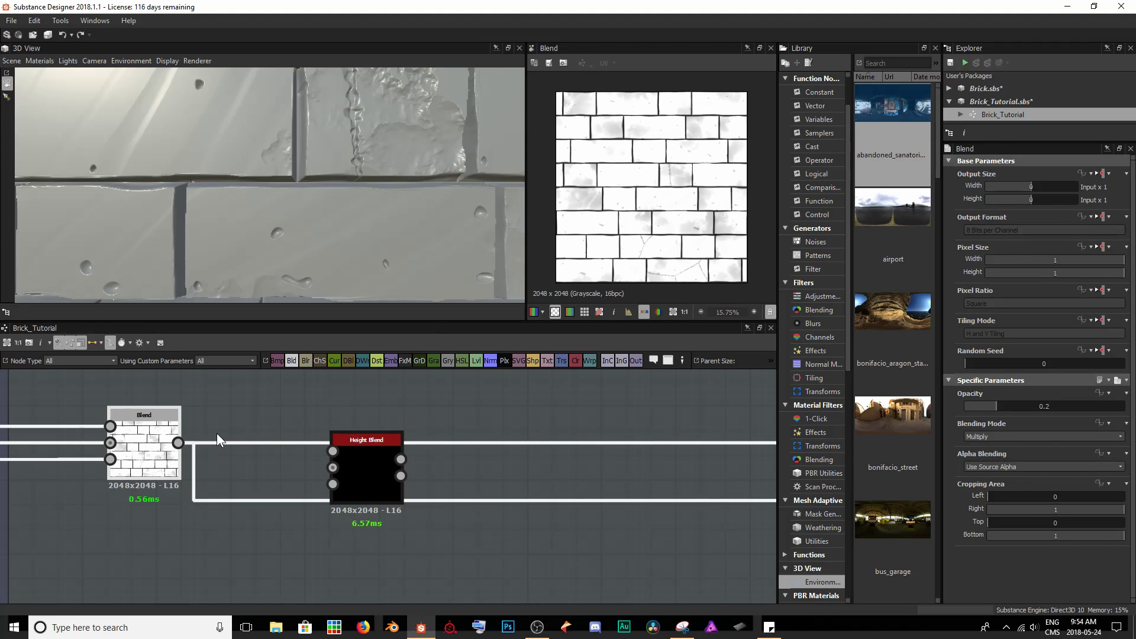
left_click_drag(330, 450, 332, 451)
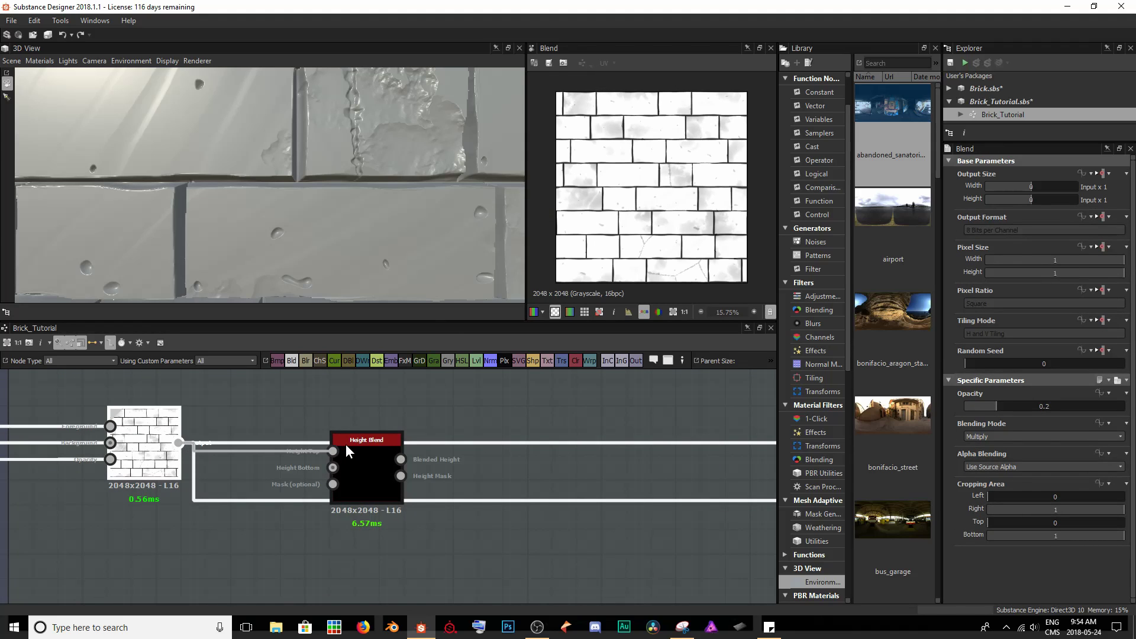
middle_click_drag(243, 544, 287, 503)
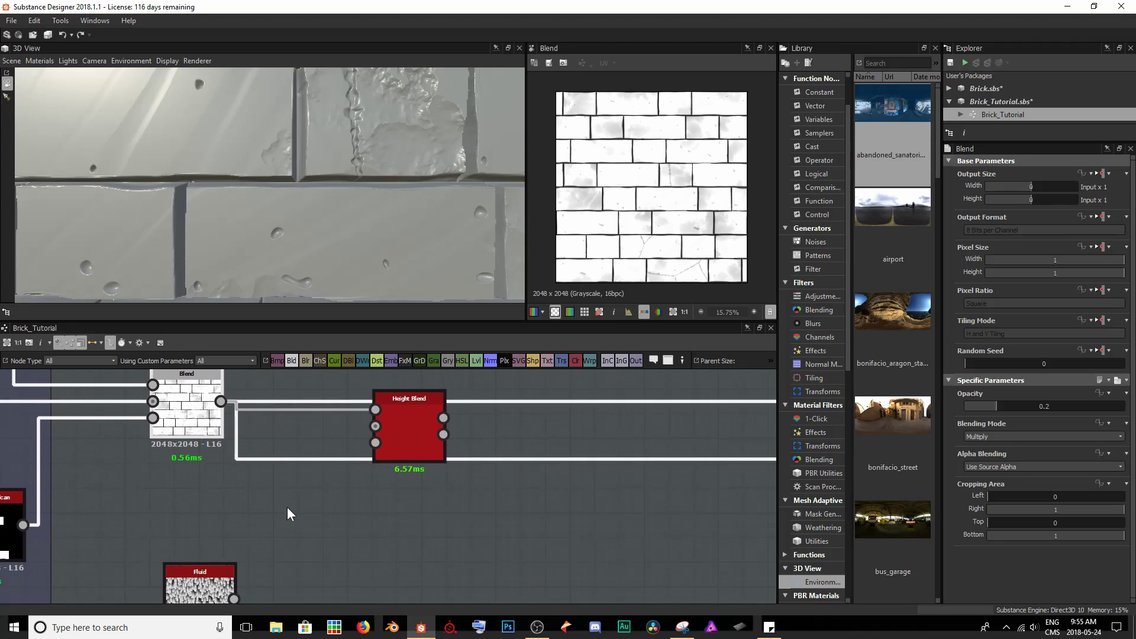
left_click_drag(221, 571, 375, 427)
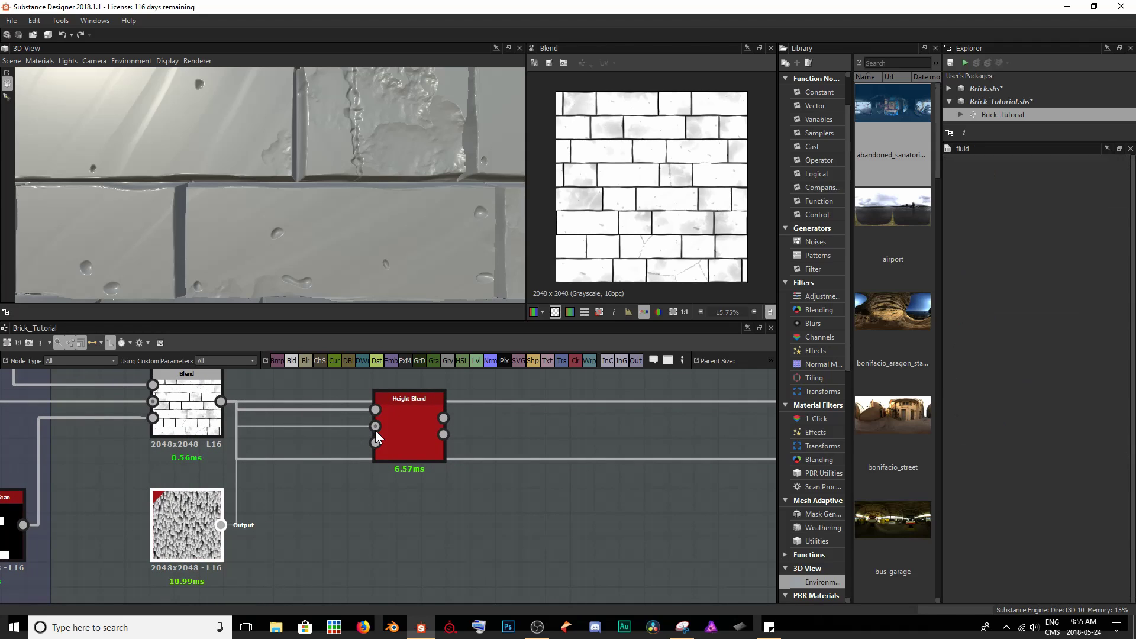
left_click(378, 428)
double_click(399, 425)
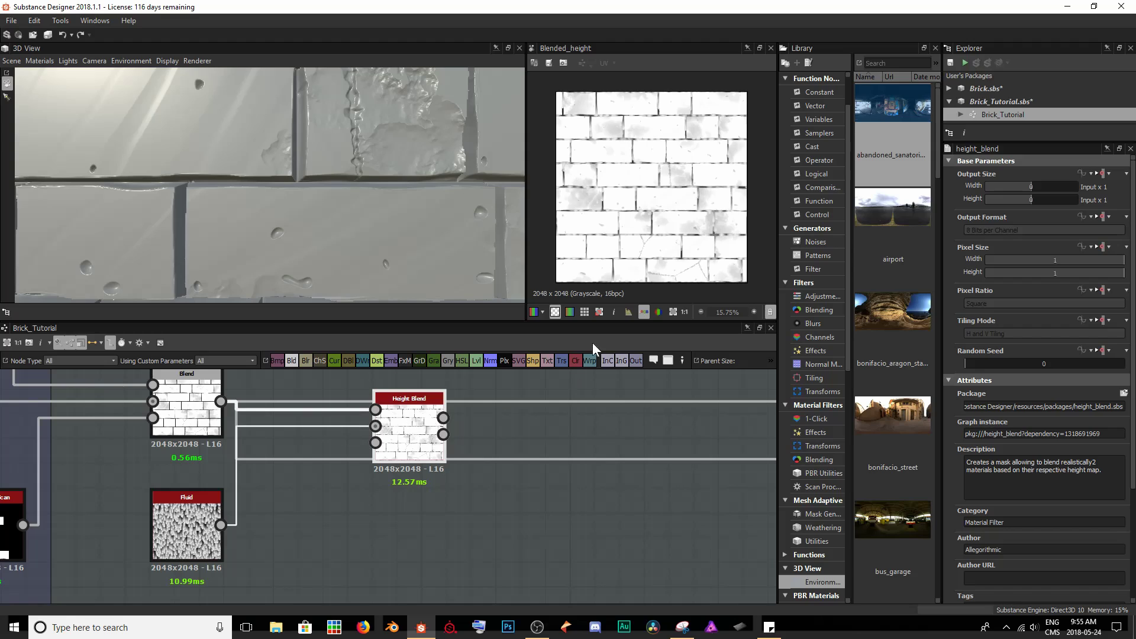
scroll(659, 208, "up", 5)
middle_click_drag(620, 175, 642, 172)
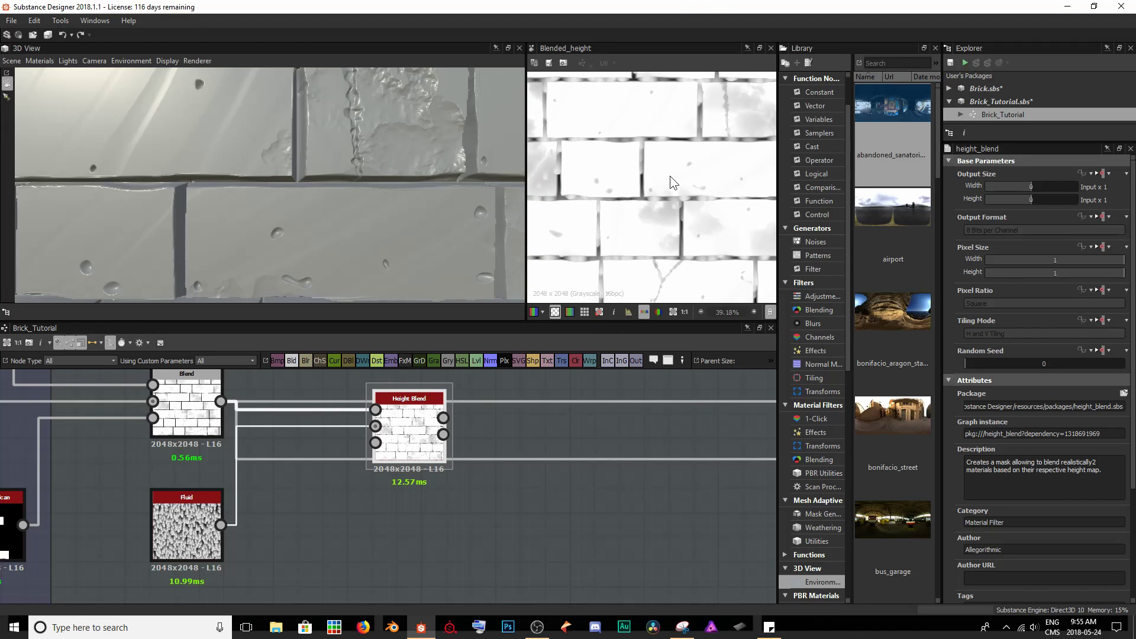
double_click(208, 411)
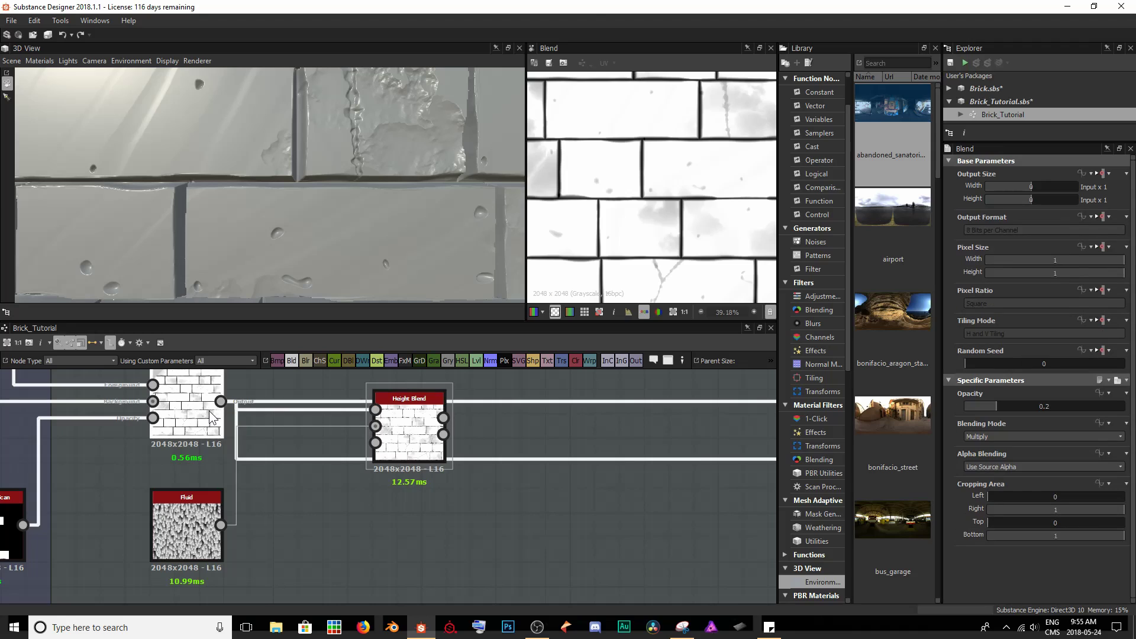
double_click(190, 517)
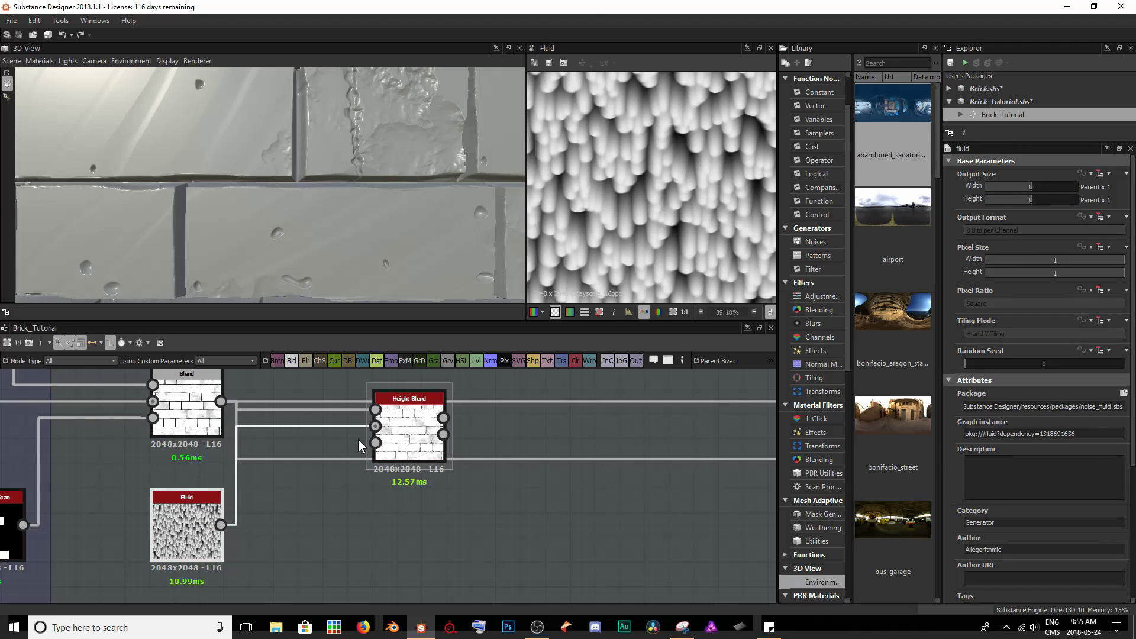
Step: Try swapping the Height Blend inputs, with Fluid as Height Top and Blend as Height Bottom, and inspect the brick joints
scroll(378, 426, "up", 3)
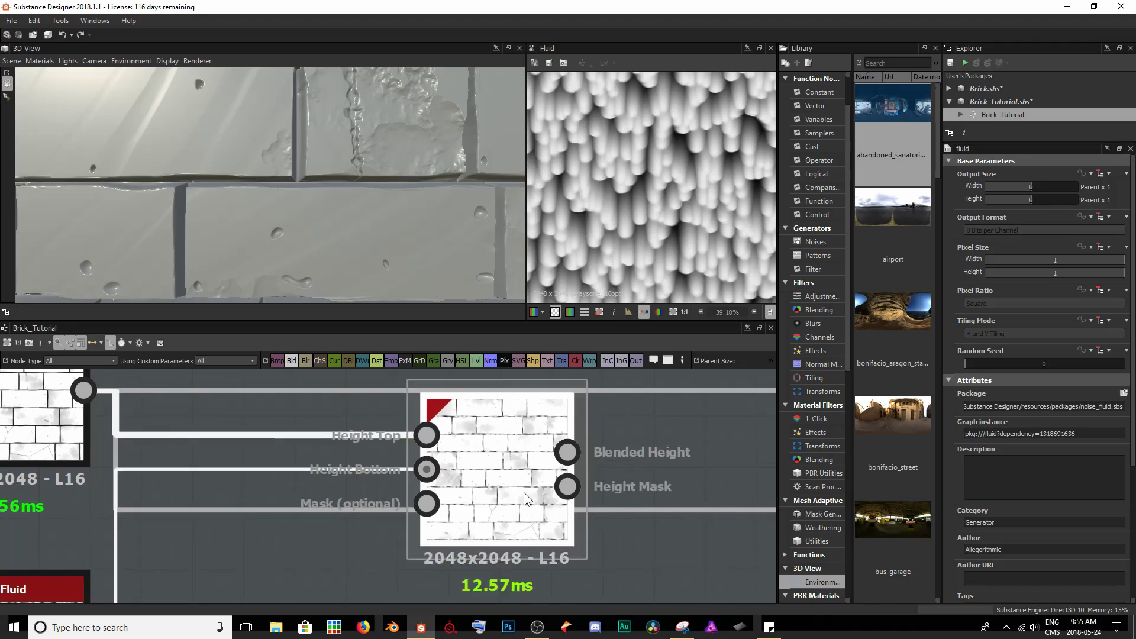
scroll(528, 499, "down", 3)
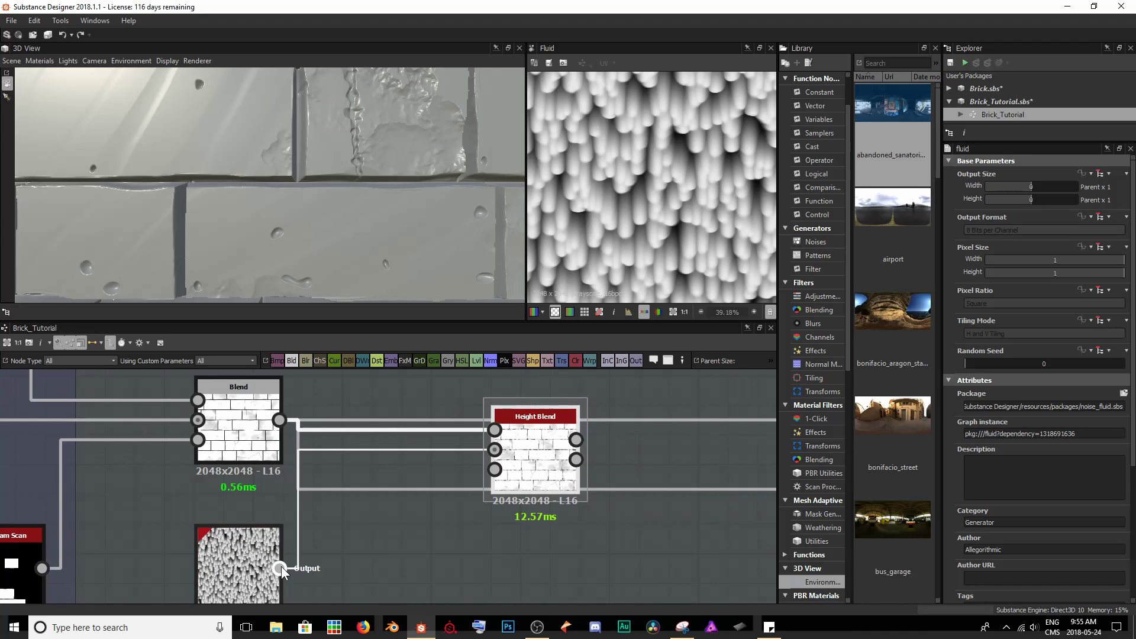
left_click_drag(279, 568, 494, 469)
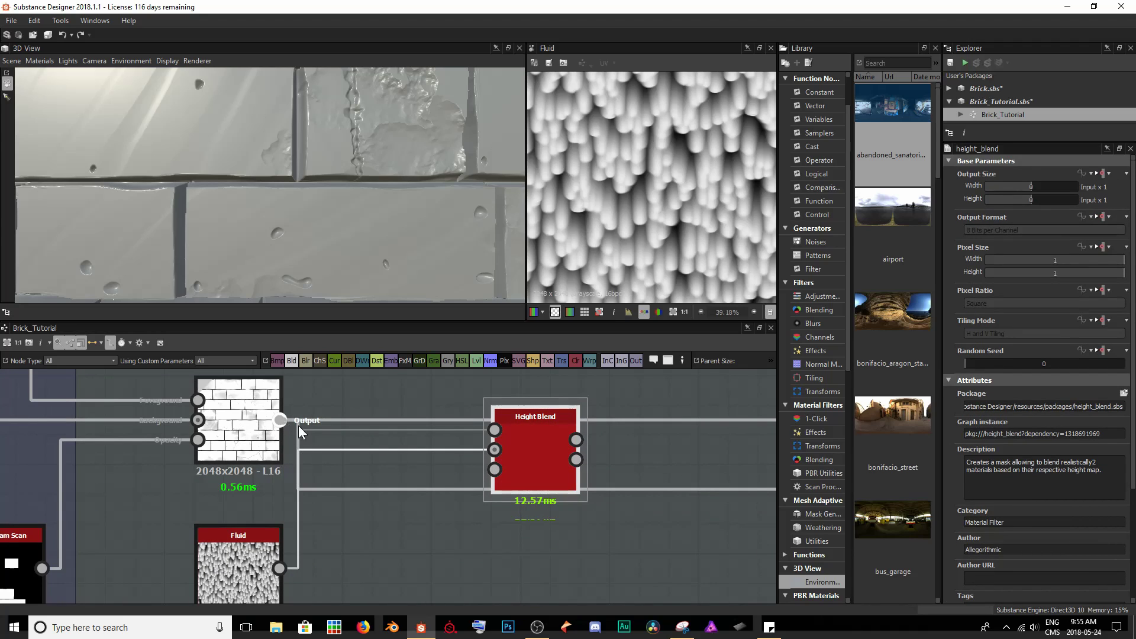
double_click(537, 450)
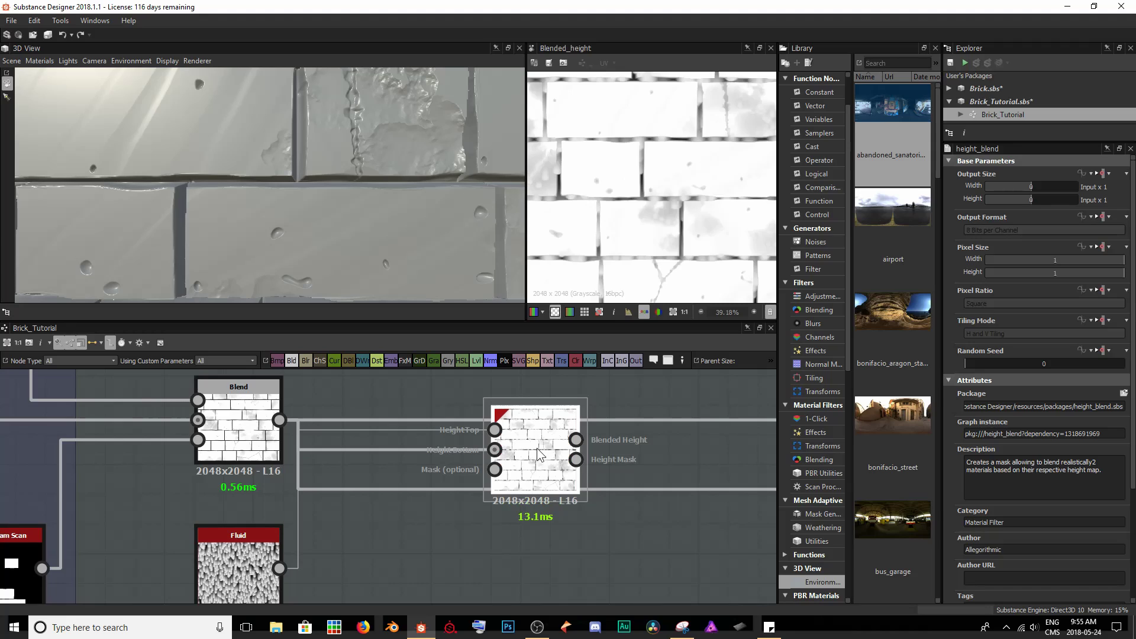
scroll(603, 220, "up", 3)
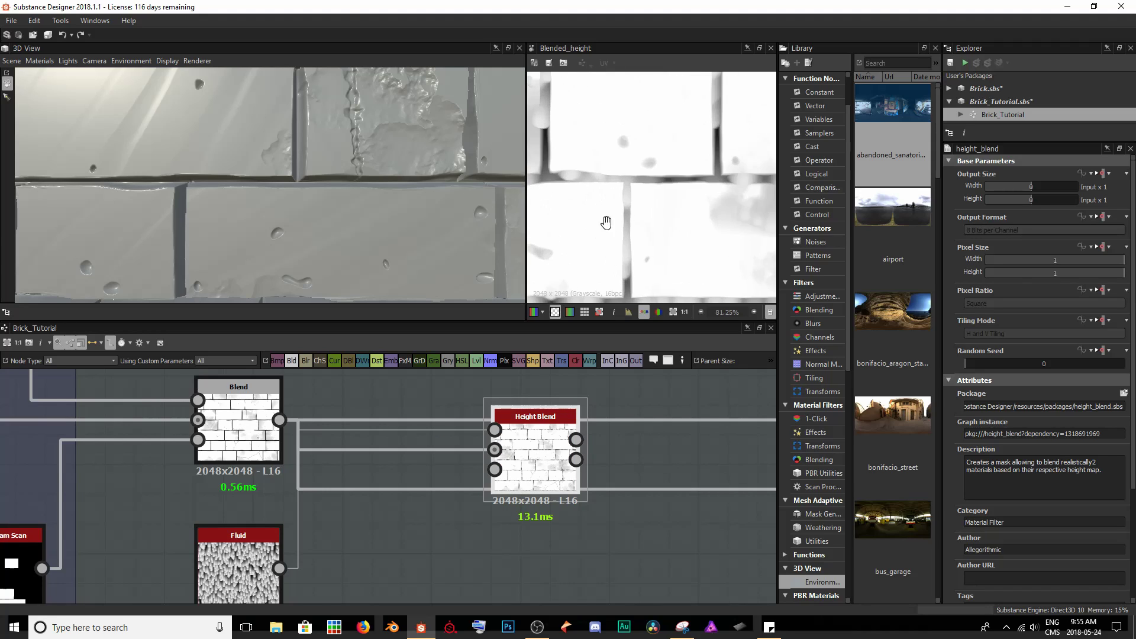
scroll(684, 253, "down", 2)
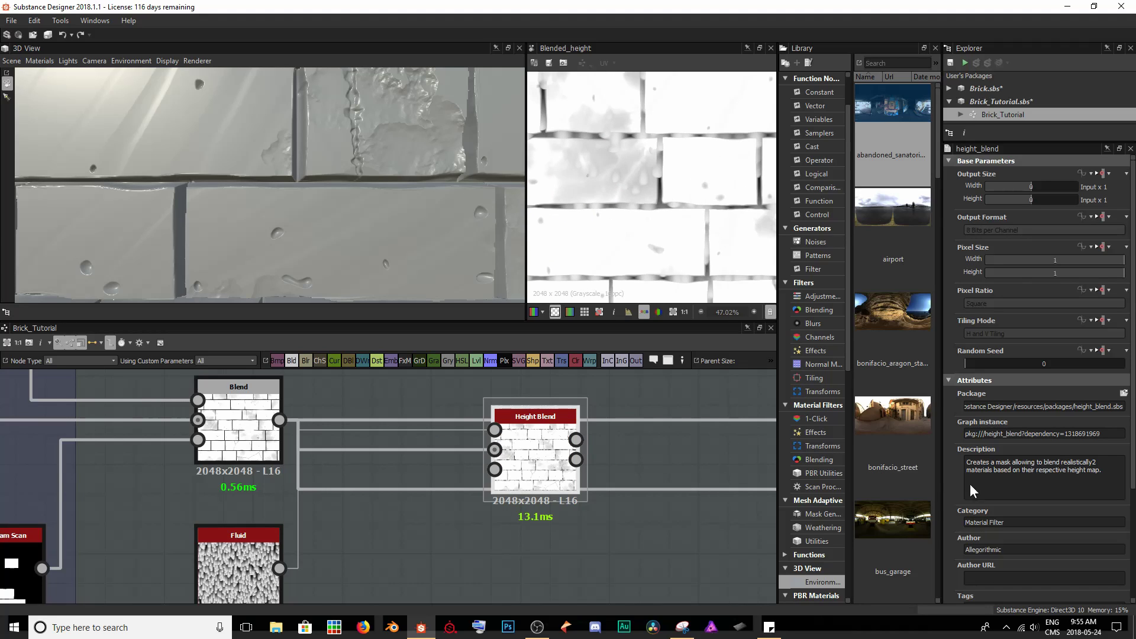
Step: Try a Height Offset of 0.37 on the Height Blend node and check the whole brick preview
scroll(1000, 477, "down", 4)
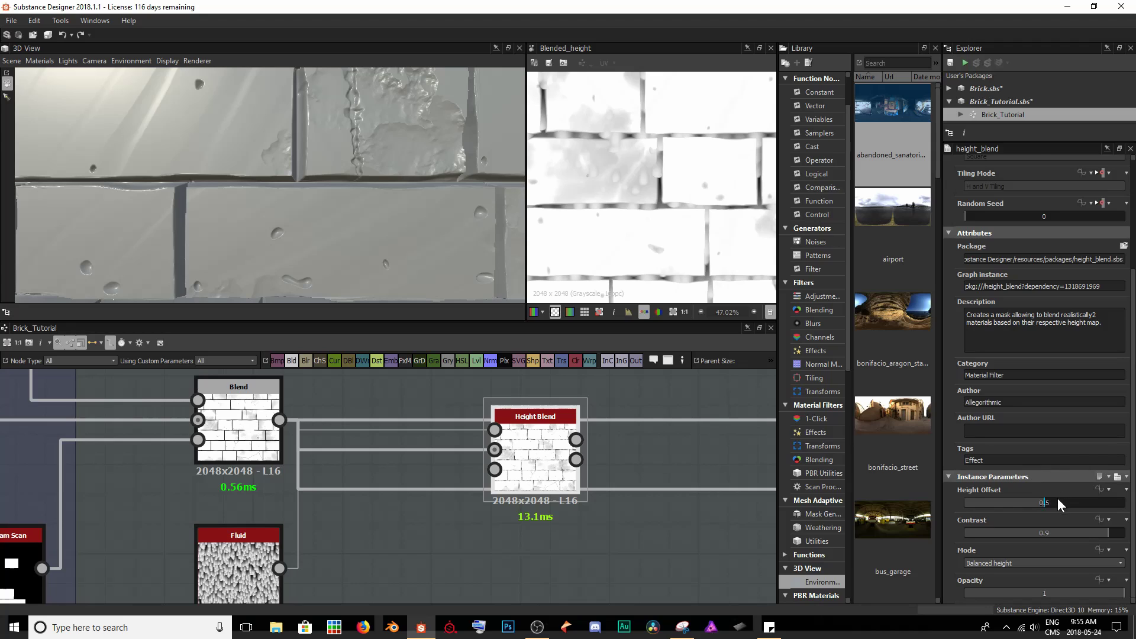
left_click_drag(1057, 501, 1023, 503)
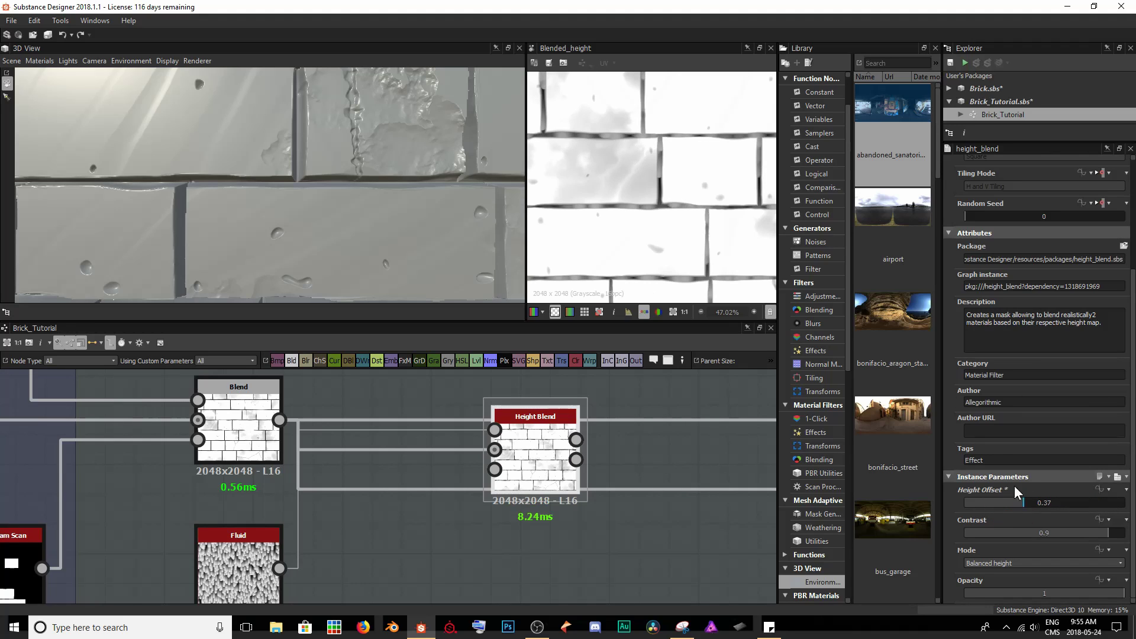
scroll(671, 186, "down", 3)
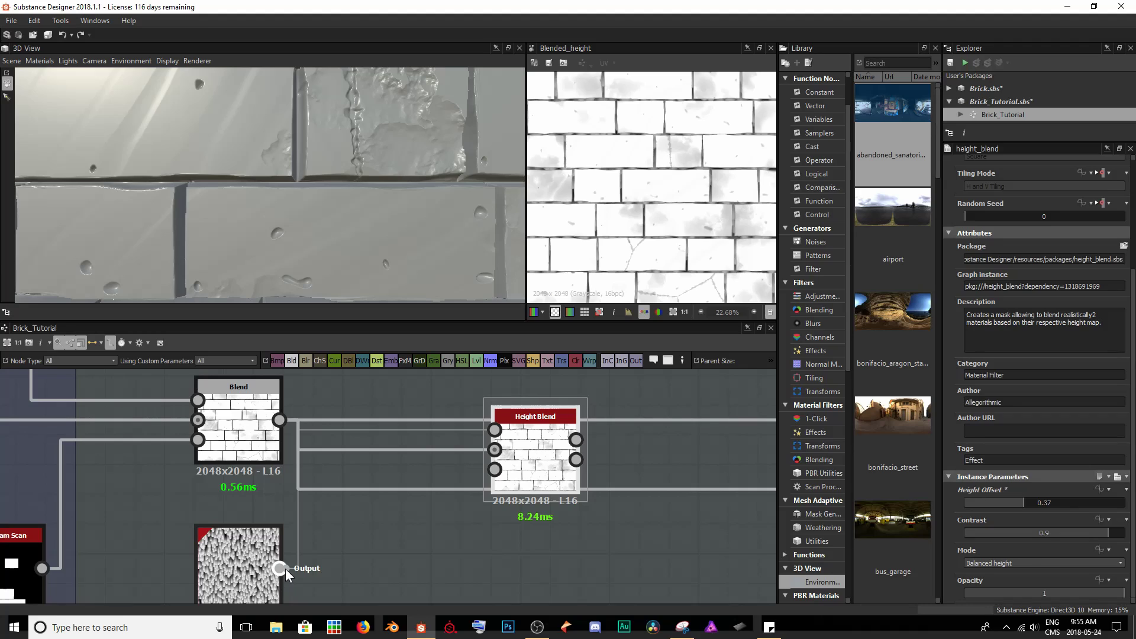
Step: Rewire the Height Blend node with Fluid as Height Bottom and Blend as Height Top
left_click_drag(286, 569, 356, 569)
left_click_drag(355, 569, 494, 451)
left_click_drag(278, 420, 494, 426)
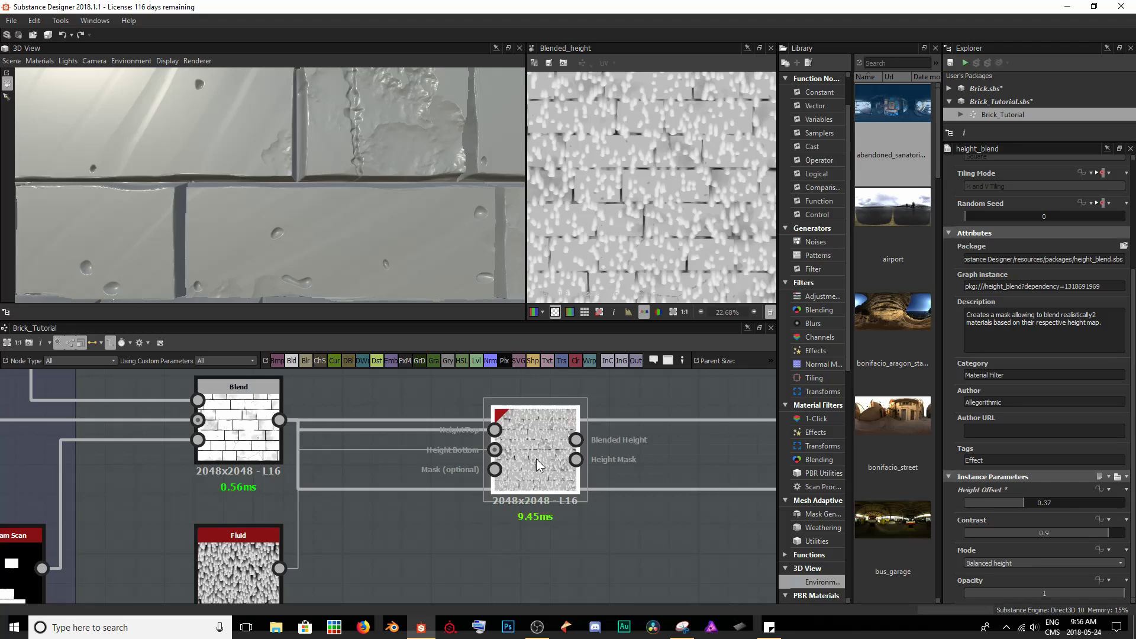
Step: Set the Height Blend's Height Offset to 0.35 and inspect the drip shapes over the bricks
mouse_move(1023, 502)
left_mouse_down()
mouse_move(1067, 501)
mouse_move(1020, 506)
left_mouse_up()
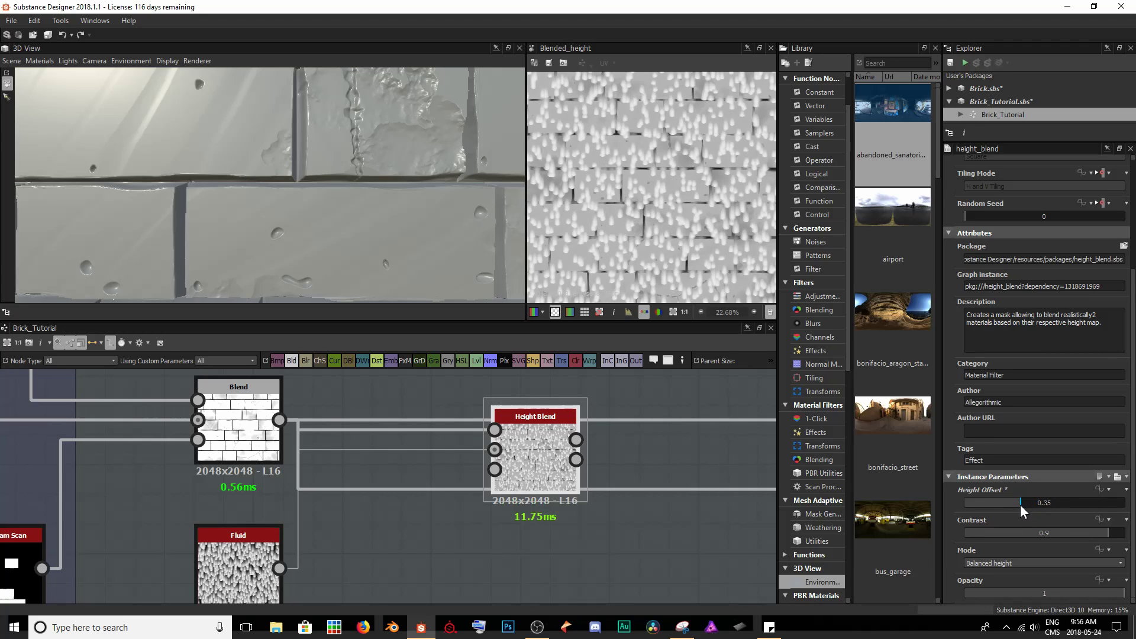
scroll(689, 222, "up", 5)
middle_click_drag(660, 272, 666, 275)
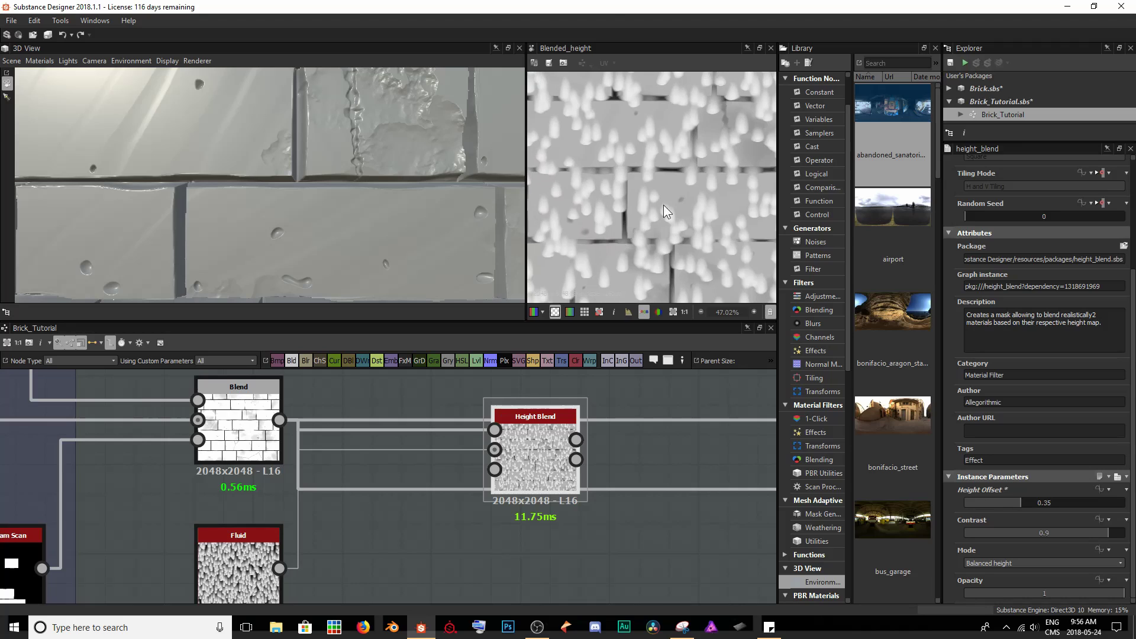
scroll(626, 201, "up", 2)
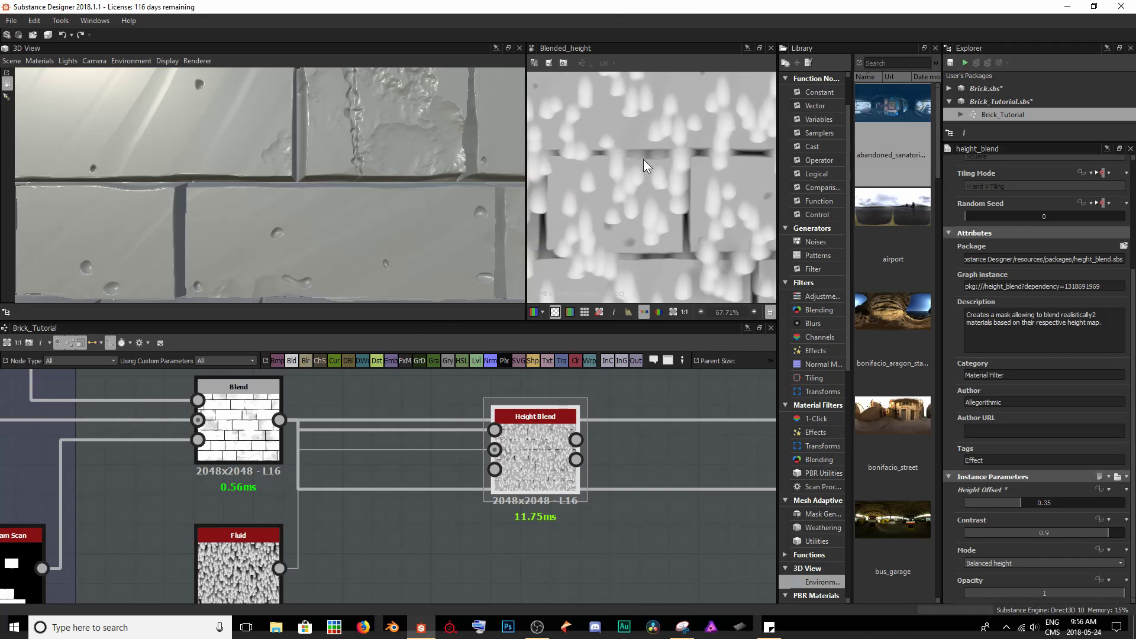
Step: Connect the Height Blend's Blended Height output to the Normal node and to the base material node's grayscale input
scroll(301, 480, "down", 5)
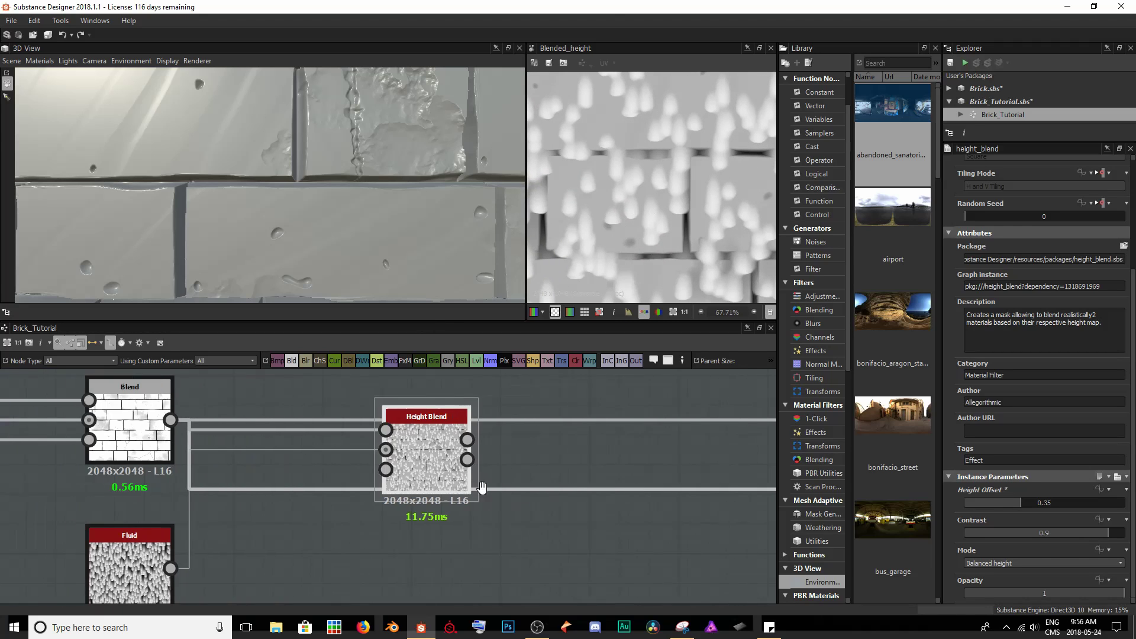
middle_click_drag(478, 481, 301, 480)
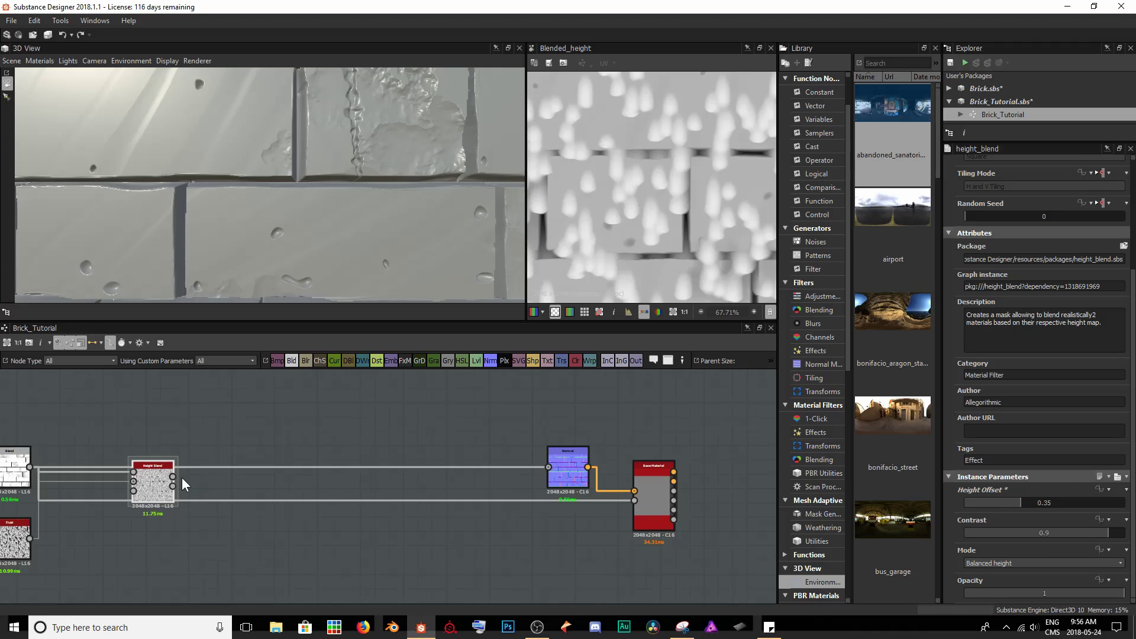
left_click_drag(172, 476, 549, 467)
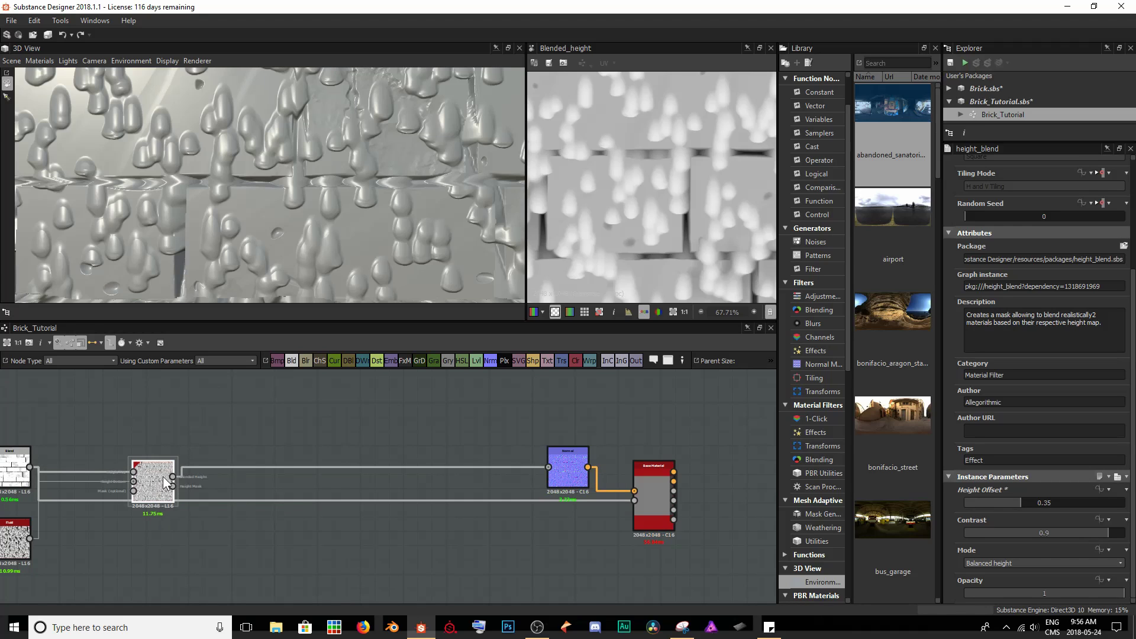
left_click_drag(173, 475, 635, 501)
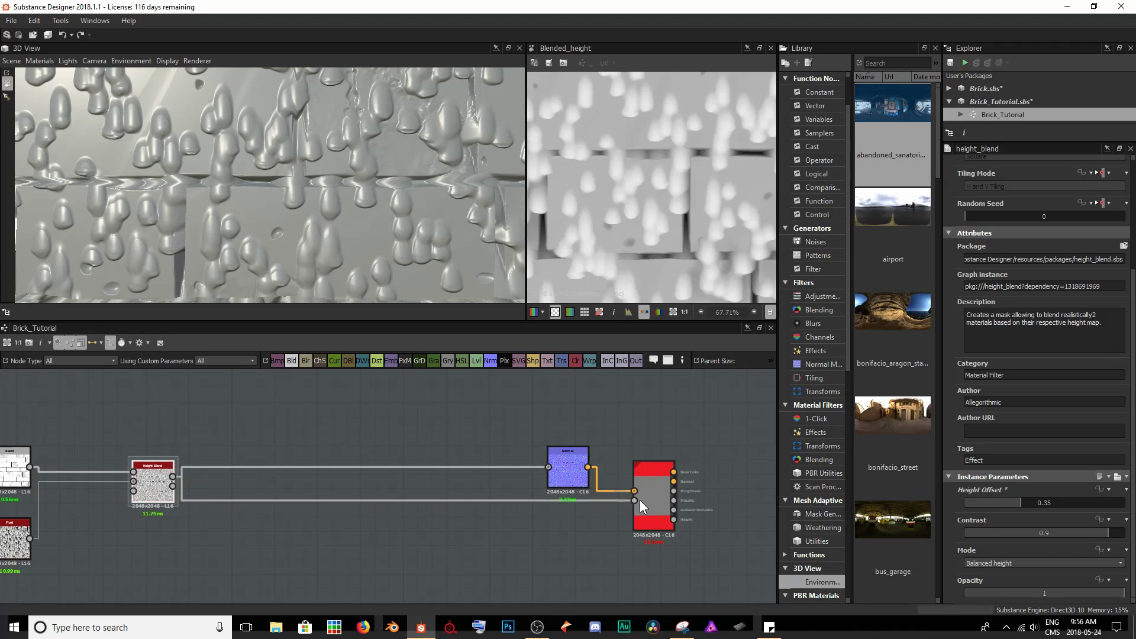
Step: Try a higher Height Offset on the Height Blend node, then reduce it to 0.59 so the fluid stays in the brick gaps
left_click_drag(342, 217, 303, 188)
scroll(266, 205, "up", 2)
middle_click_drag(205, 468, 300, 460)
scroll(297, 554, "up", 5)
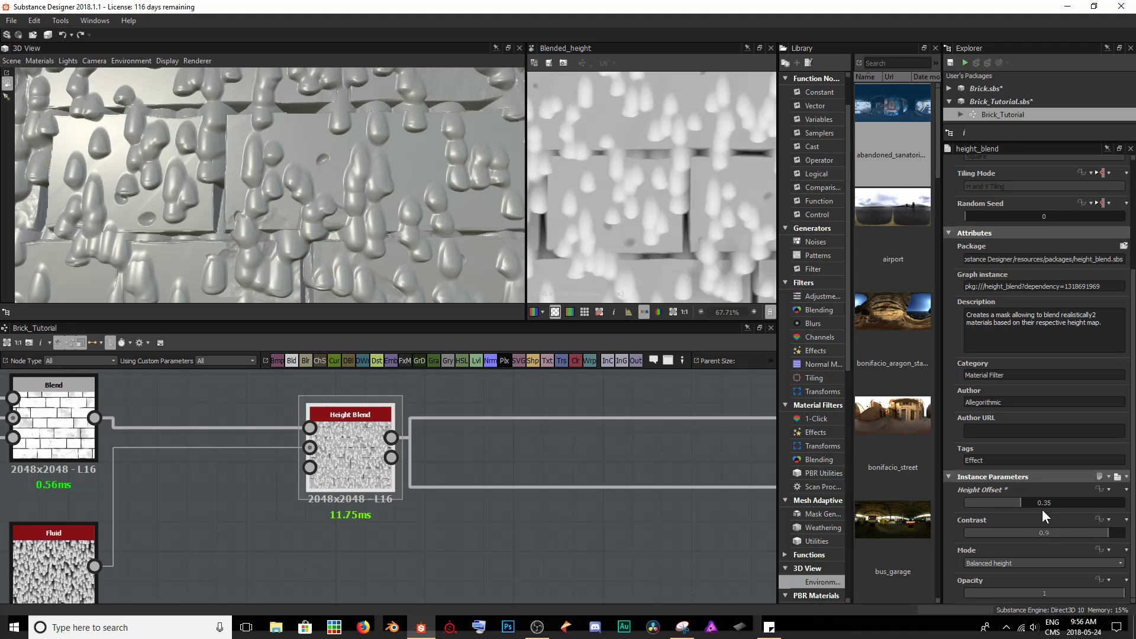
left_click_drag(1044, 503, 1111, 508)
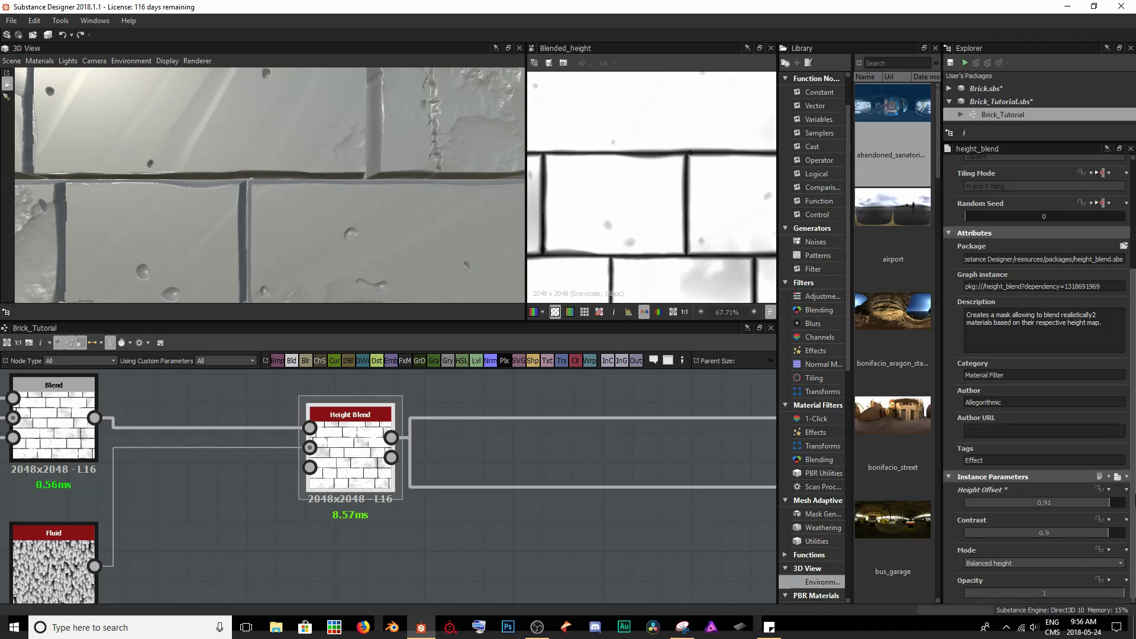
left_click_drag(1106, 503, 1059, 496)
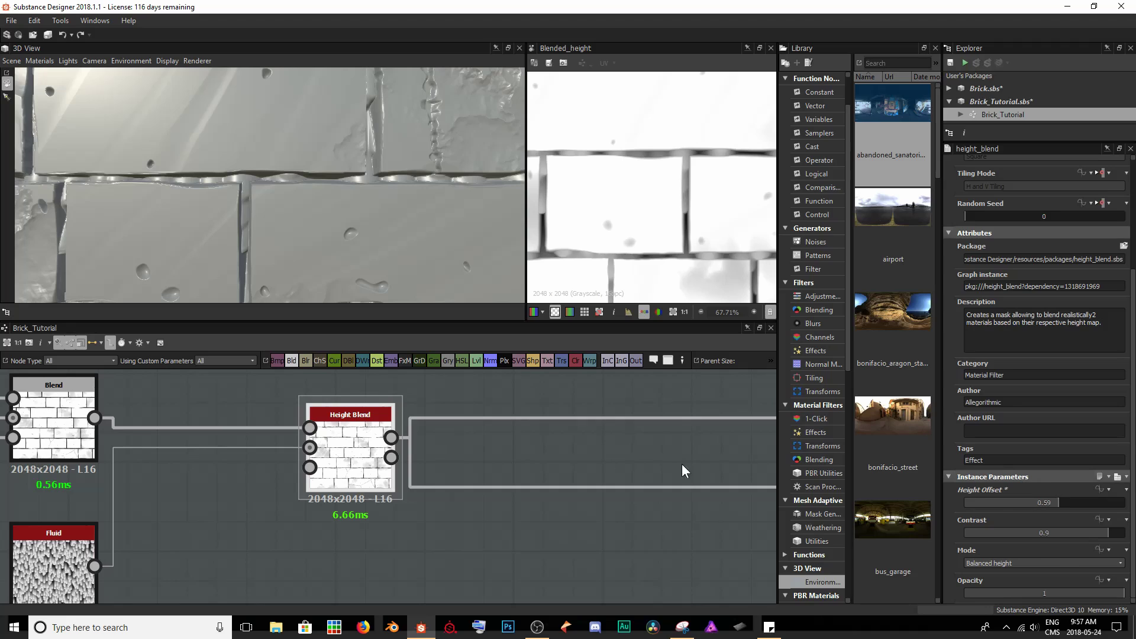
Step: Inspect the fluid edges along the mortar gap and set the Height Blend's Contrast to 1
scroll(259, 143, "up", 5)
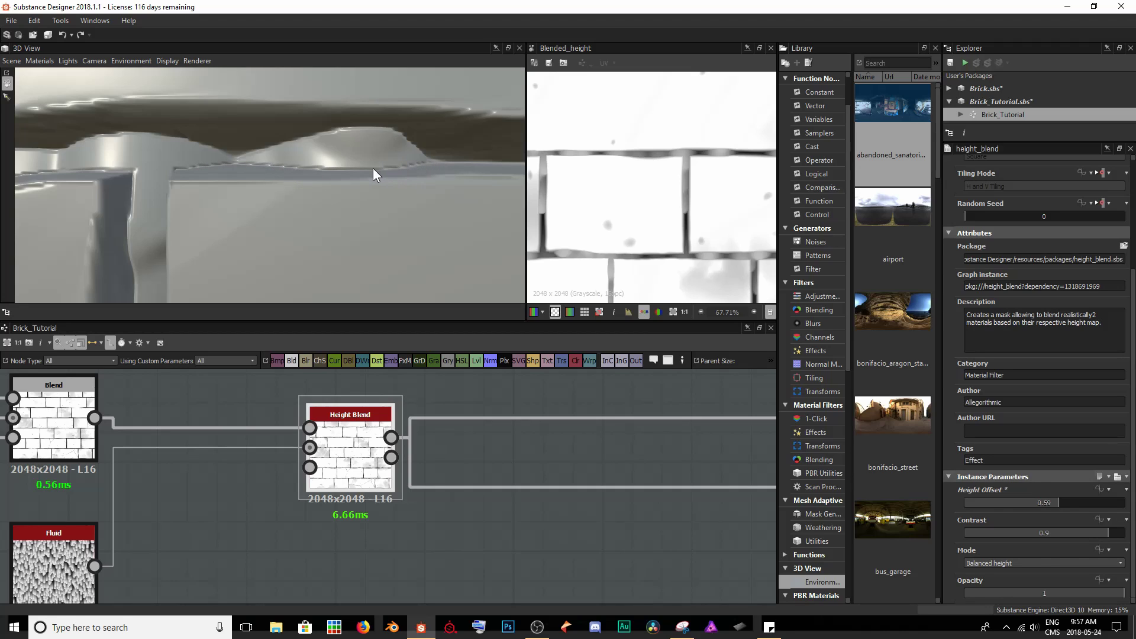
scroll(609, 152, "up", 8)
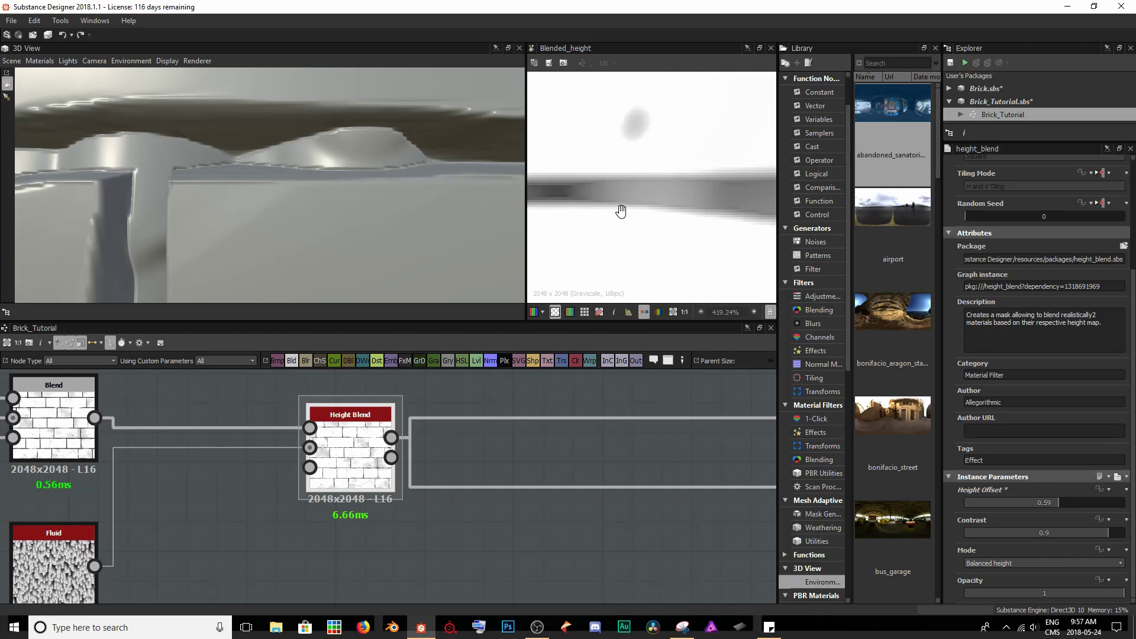
middle_click_drag(629, 172, 697, 144)
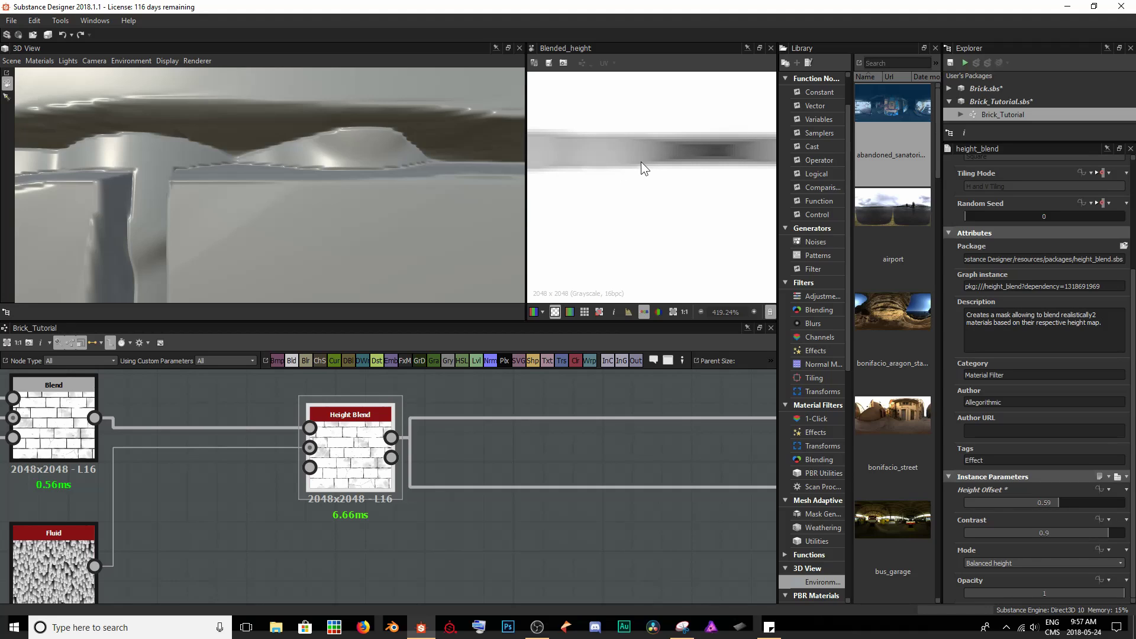
mouse_move(641, 163)
middle_mouse_down()
mouse_move(700, 165)
mouse_move(660, 170)
middle_mouse_up()
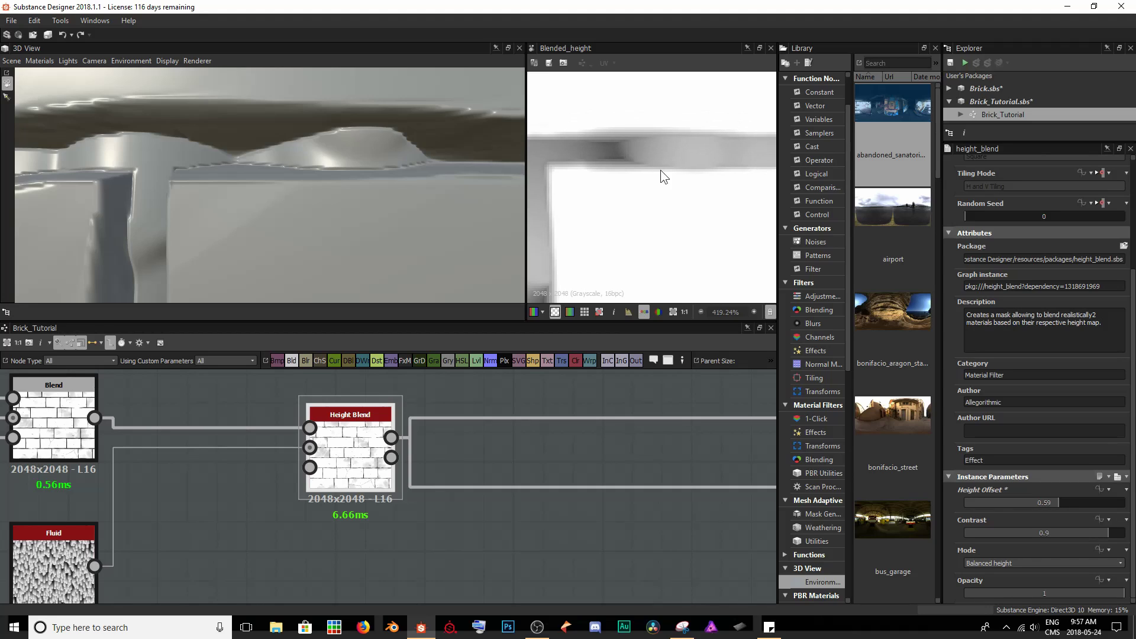
left_click_drag(1105, 536, 1127, 536)
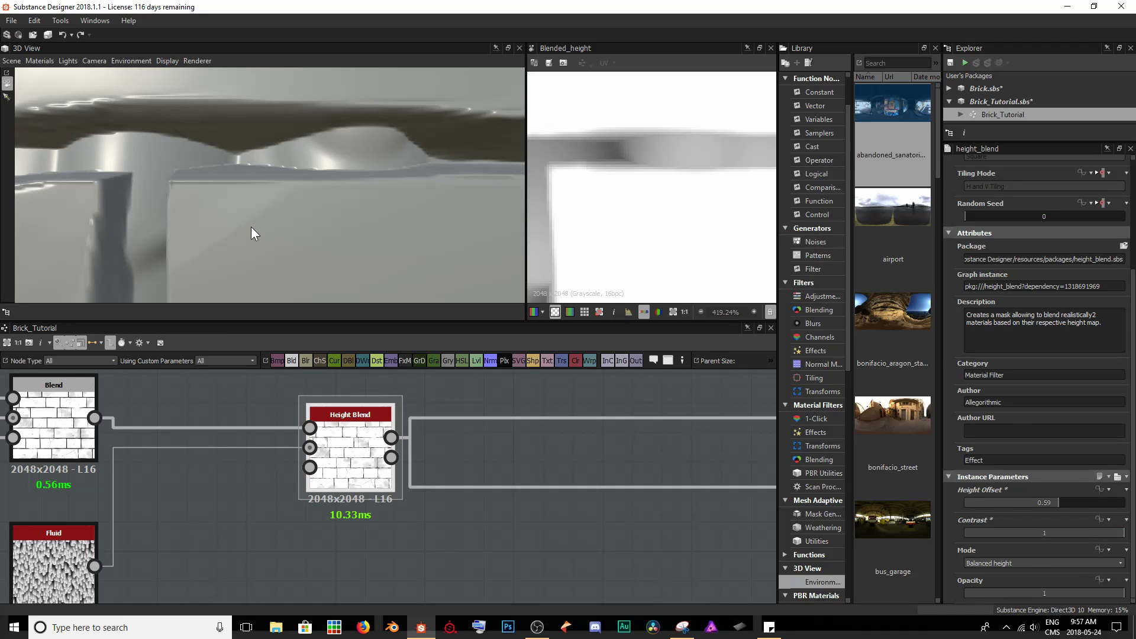
scroll(251, 228, "down", 3)
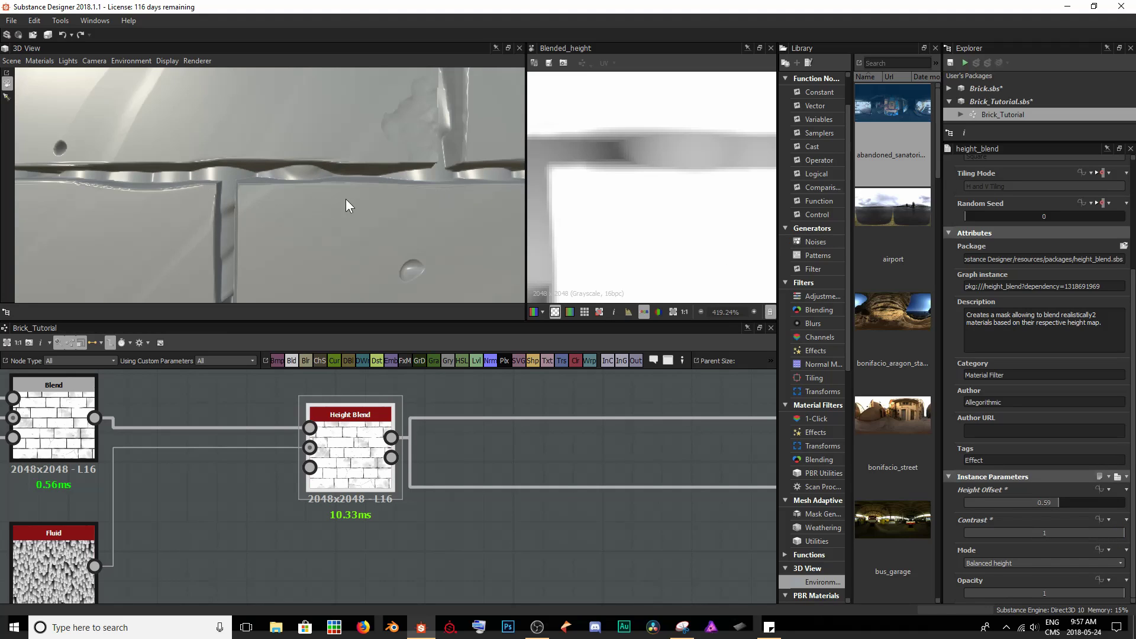
scroll(288, 201, "down", 3)
scroll(333, 255, "down", 2)
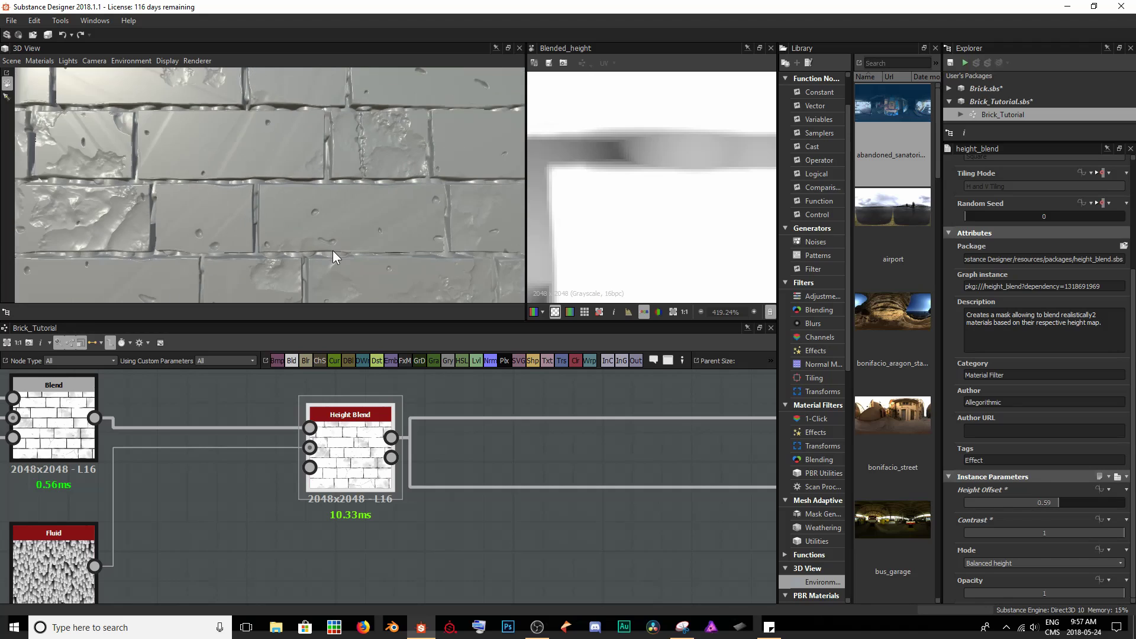
scroll(332, 250, "down", 4)
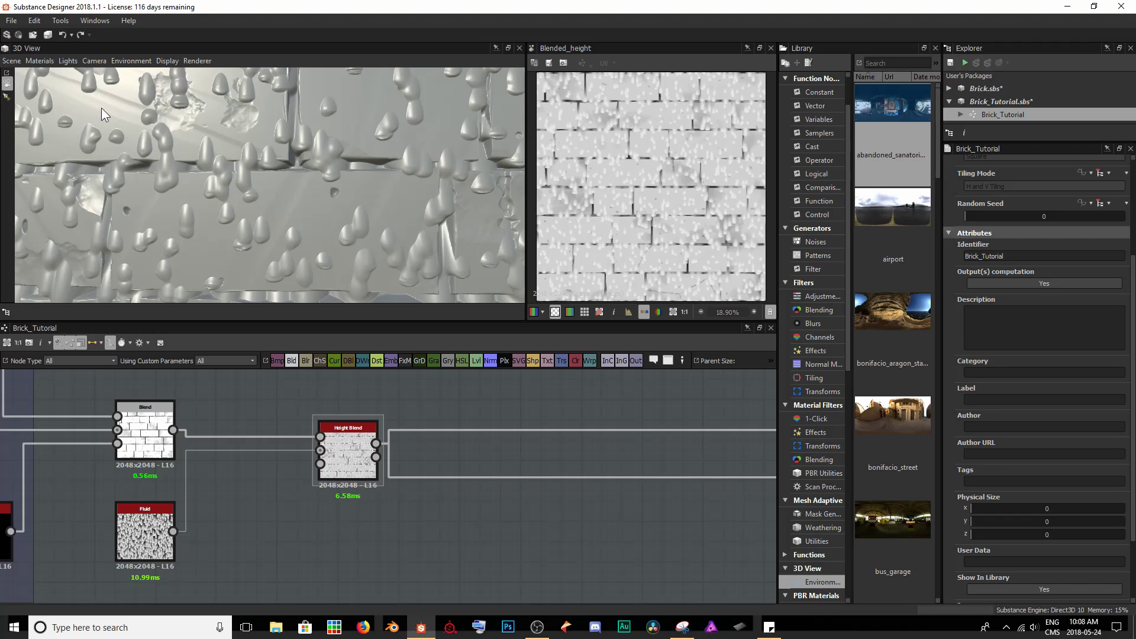
Step: Inspect the drips over the bricks and connect the Slope Blur Grayscale output to the Height Blend's optional Mask input
left_click_drag(101, 108, 219, 158)
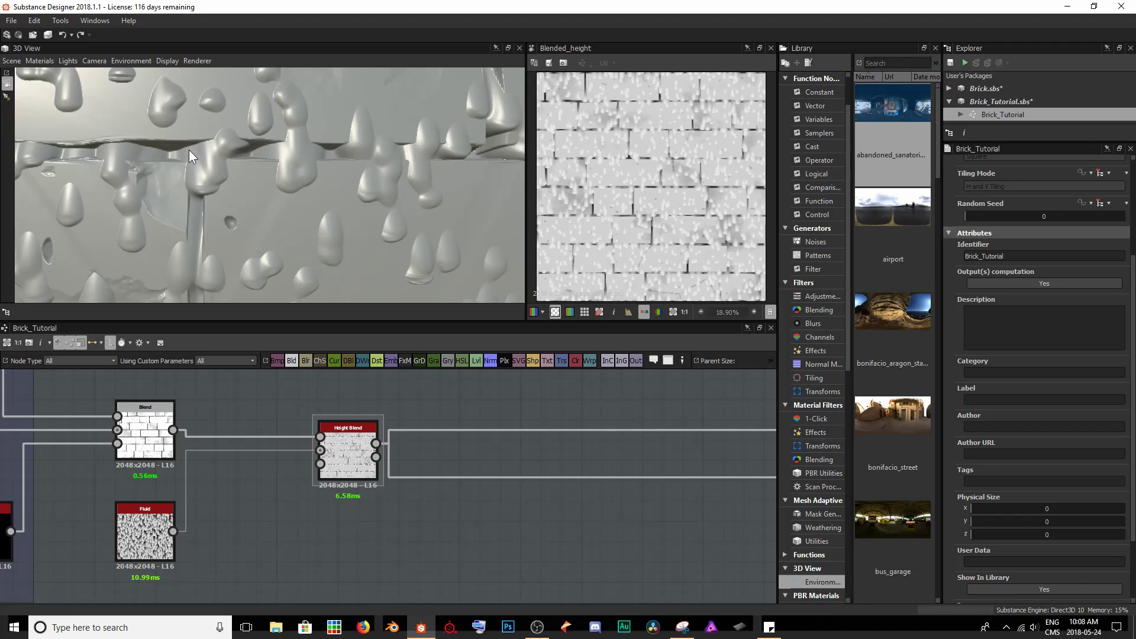
left_click_drag(190, 151, 190, 182)
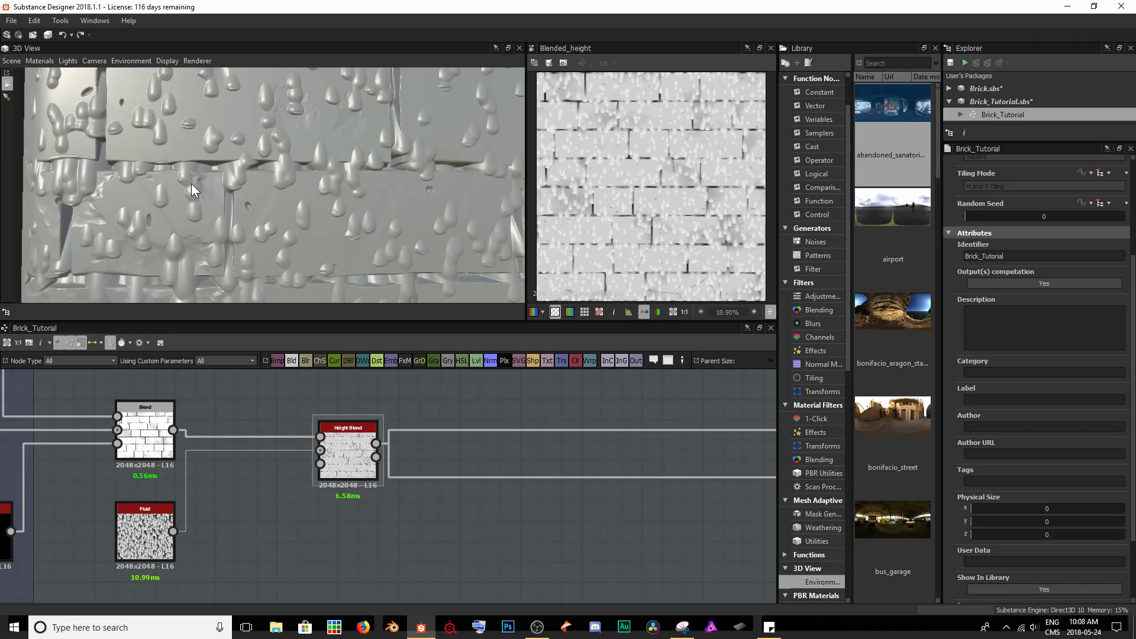
scroll(183, 187, "up", 2)
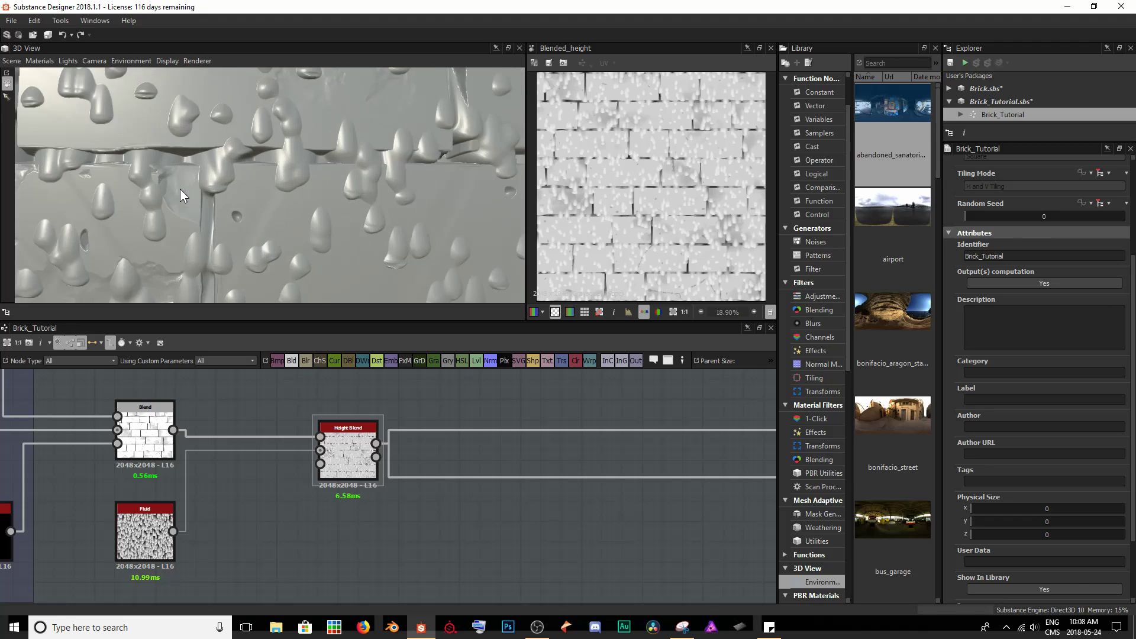
left_click_drag(405, 242, 394, 238)
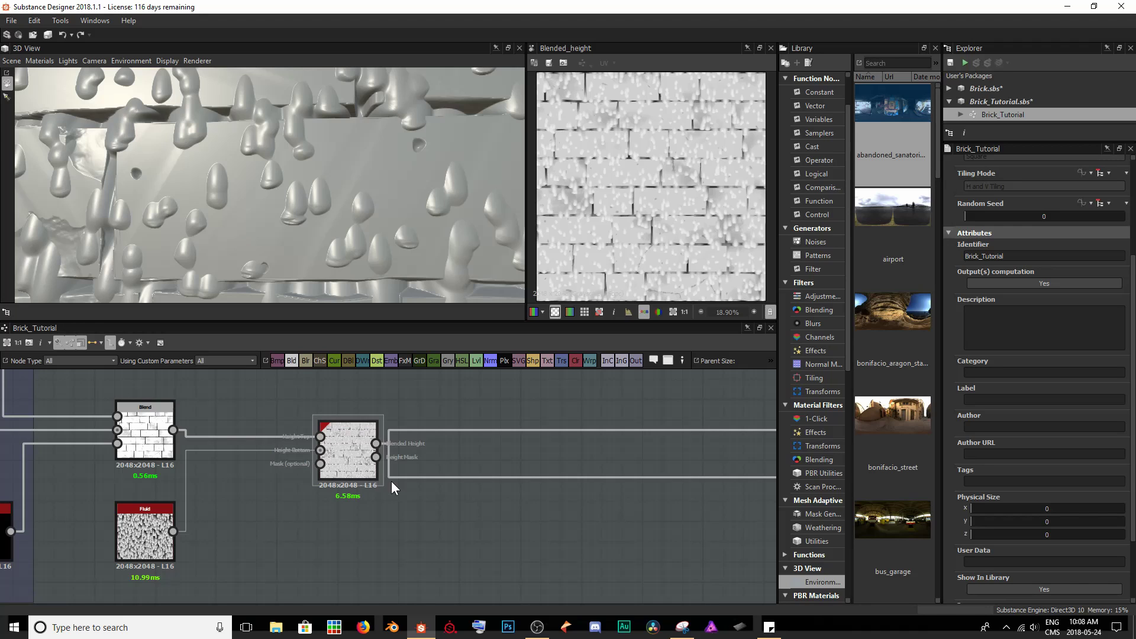
scroll(257, 494, "down", 4)
middle_click_drag(144, 488, 407, 495)
scroll(407, 495, "up", 2)
scroll(407, 495, "up", 3)
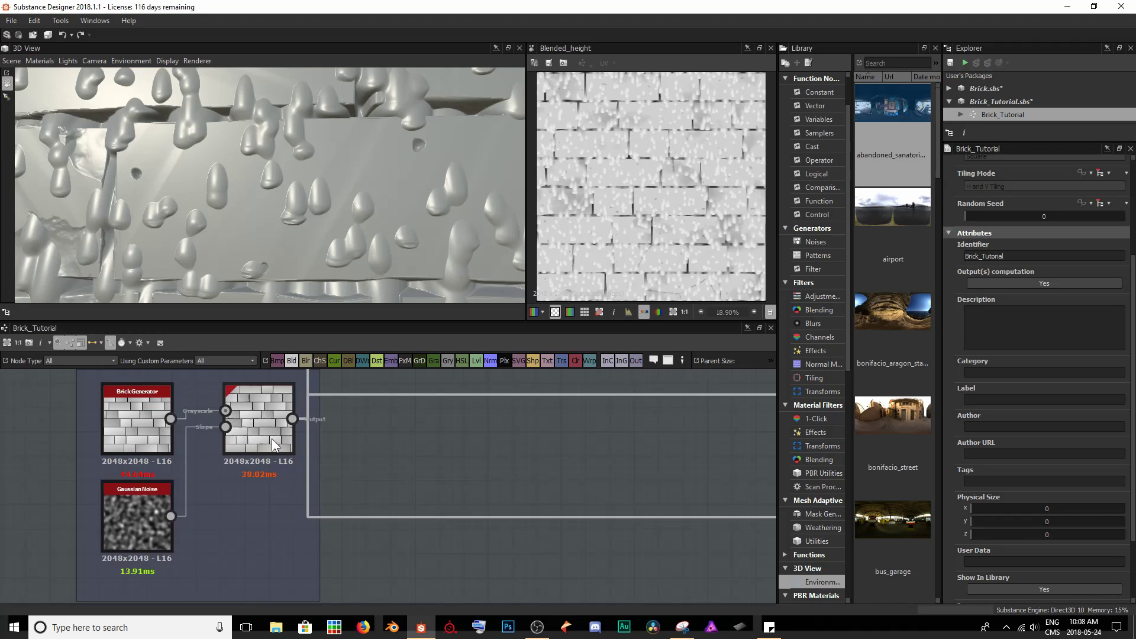
scroll(264, 425, "down", 1)
double_click(264, 426)
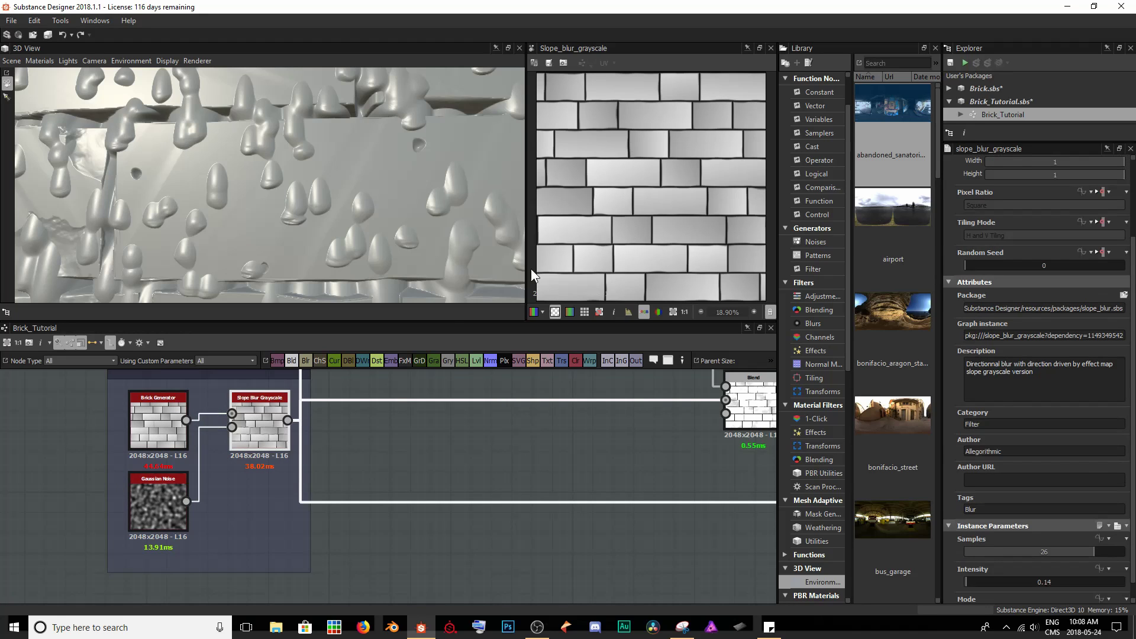
left_click_drag(288, 420, 552, 464)
scroll(414, 444, "down", 4)
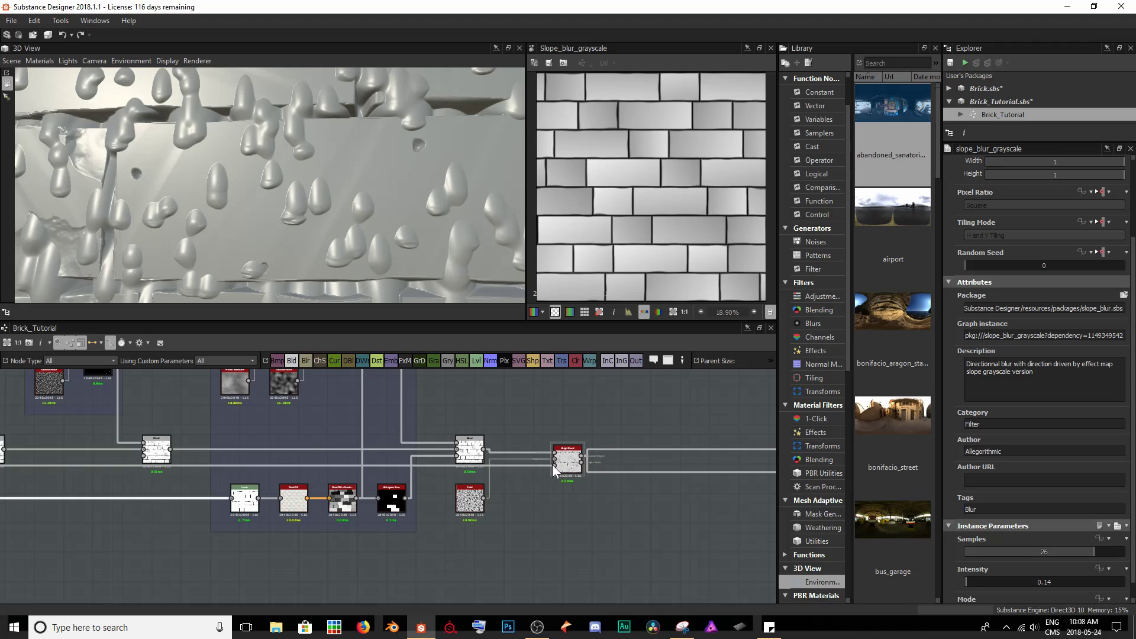
scroll(539, 502, "up", 4)
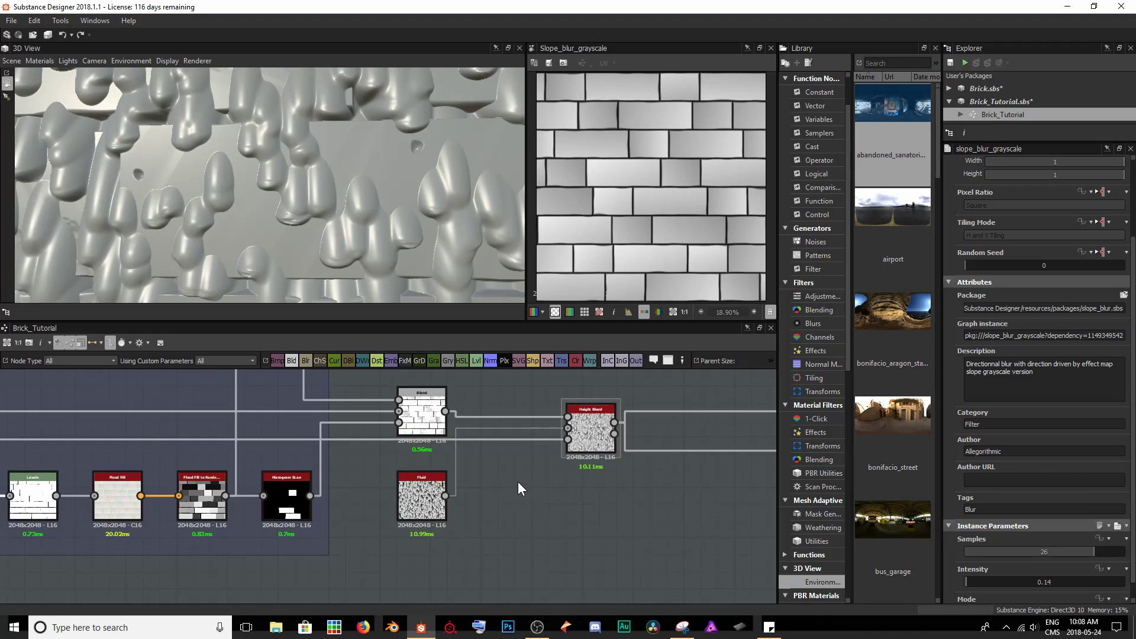
middle_click_drag(517, 481, 432, 509)
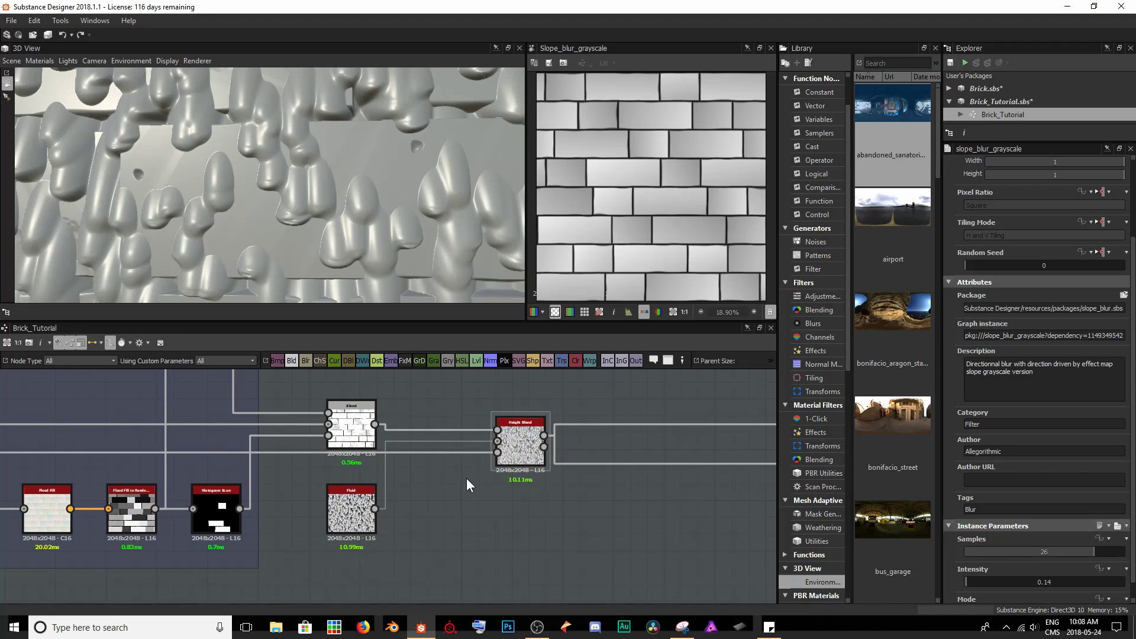
Step: Insert a Levels node on the connection between Slope Blur Grayscale and the Height Blend's Mask input
left_click(503, 457)
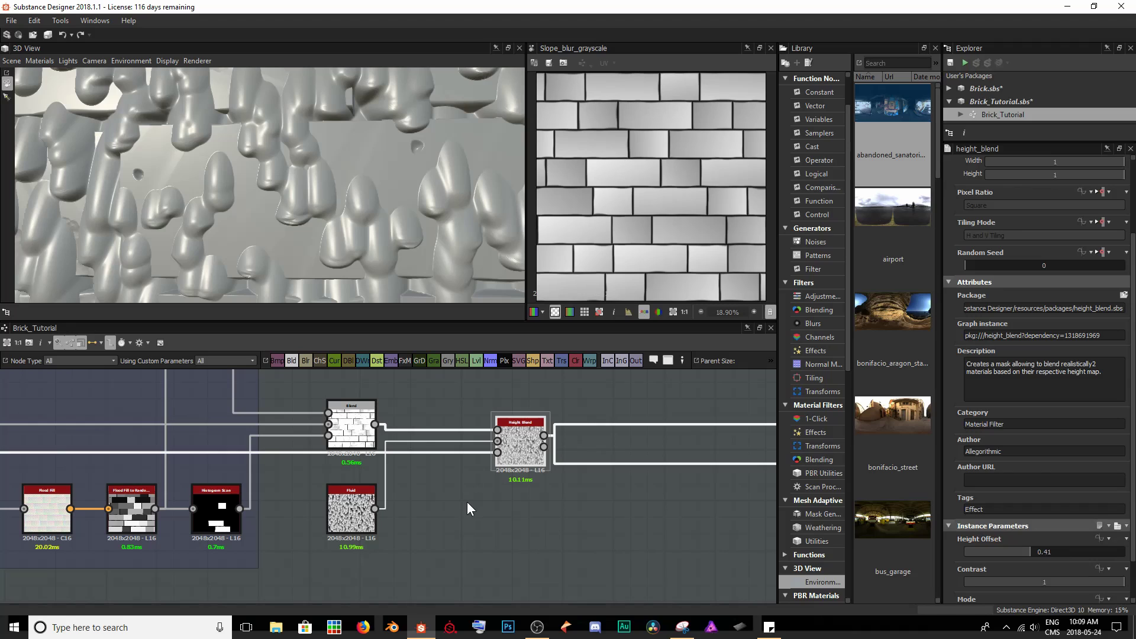
left_click_drag(453, 502, 423, 448)
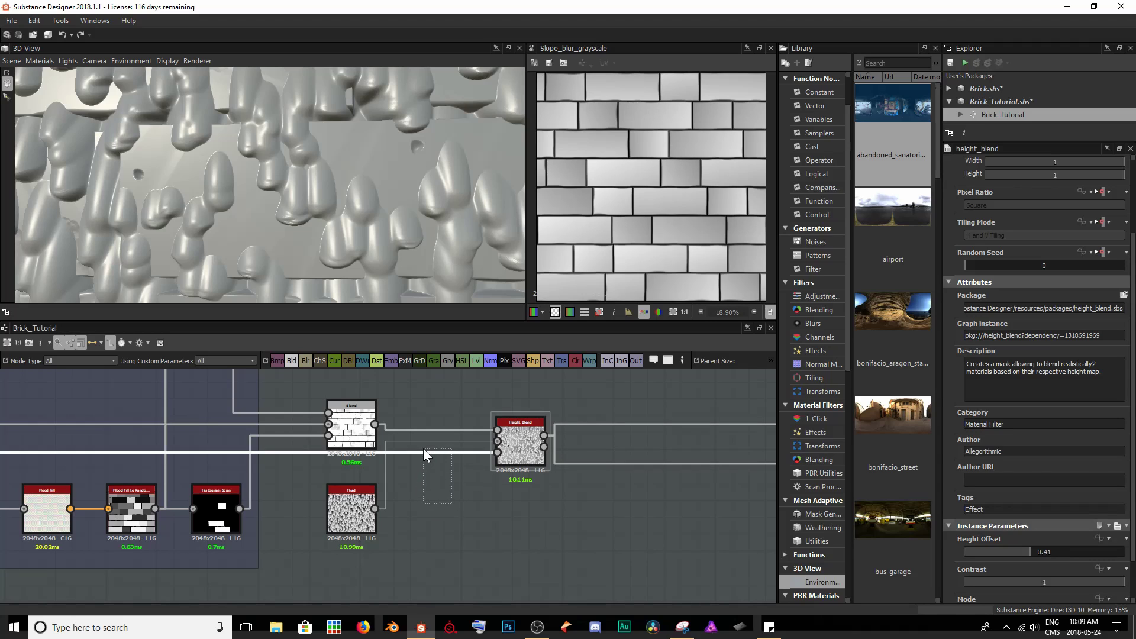
key("space")
type("level")
key("Return")
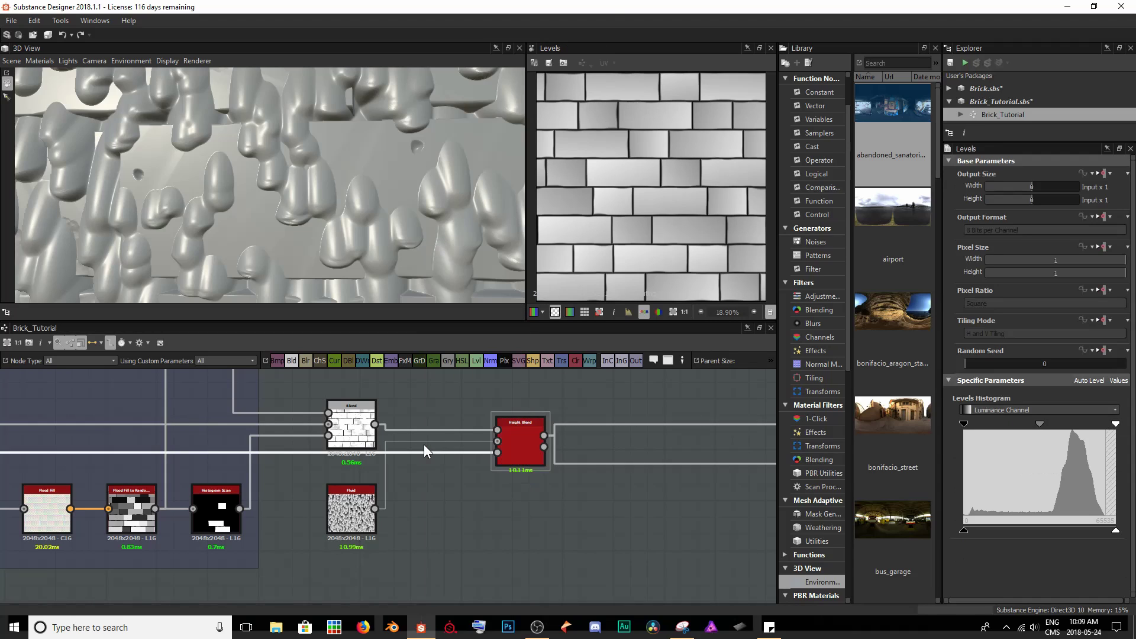
key("f")
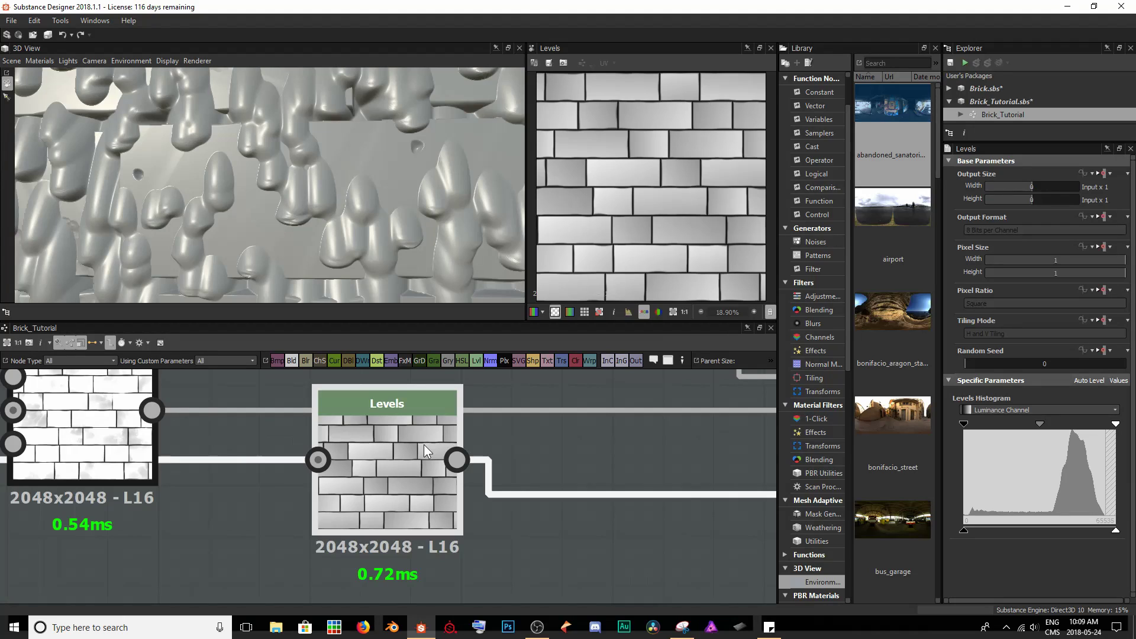
Step: Move the new Levels node beside the Fluid node, just before the Height Blend node
scroll(457, 456, "down", 5)
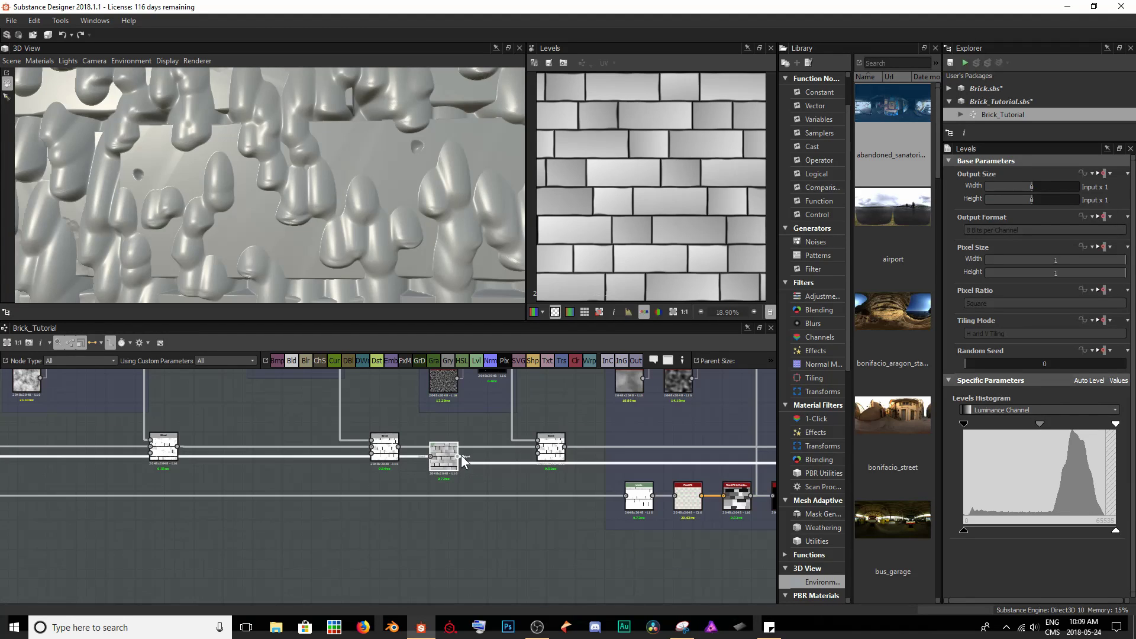
scroll(545, 500, "down", 2)
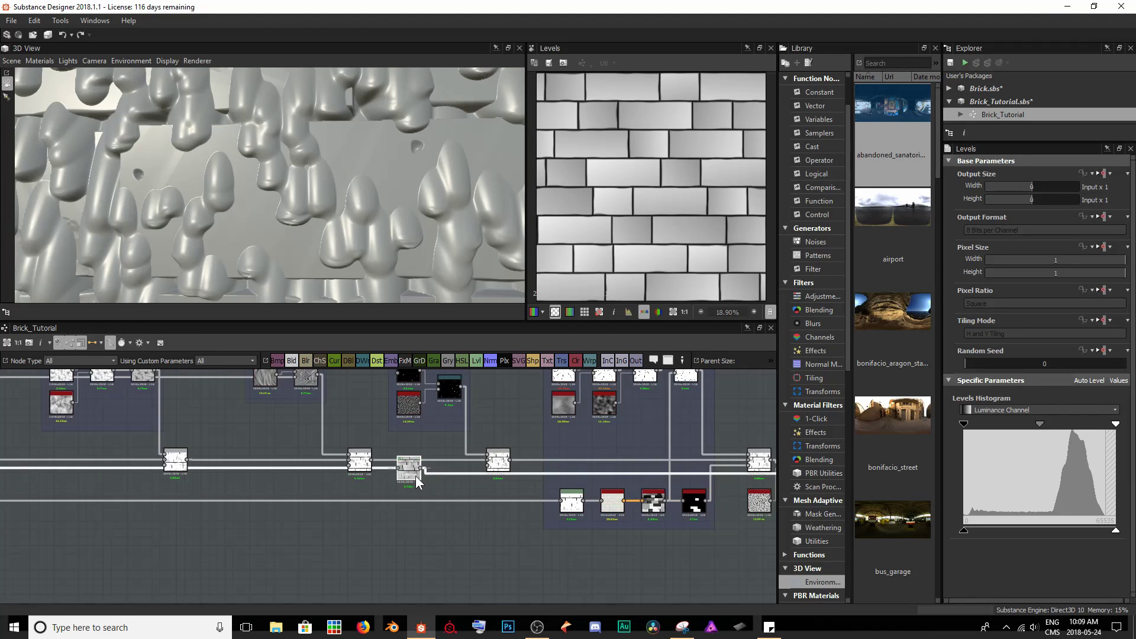
left_click_drag(416, 475, 740, 556)
middle_click_drag(697, 543, 344, 508)
left_click_drag(388, 513, 458, 469)
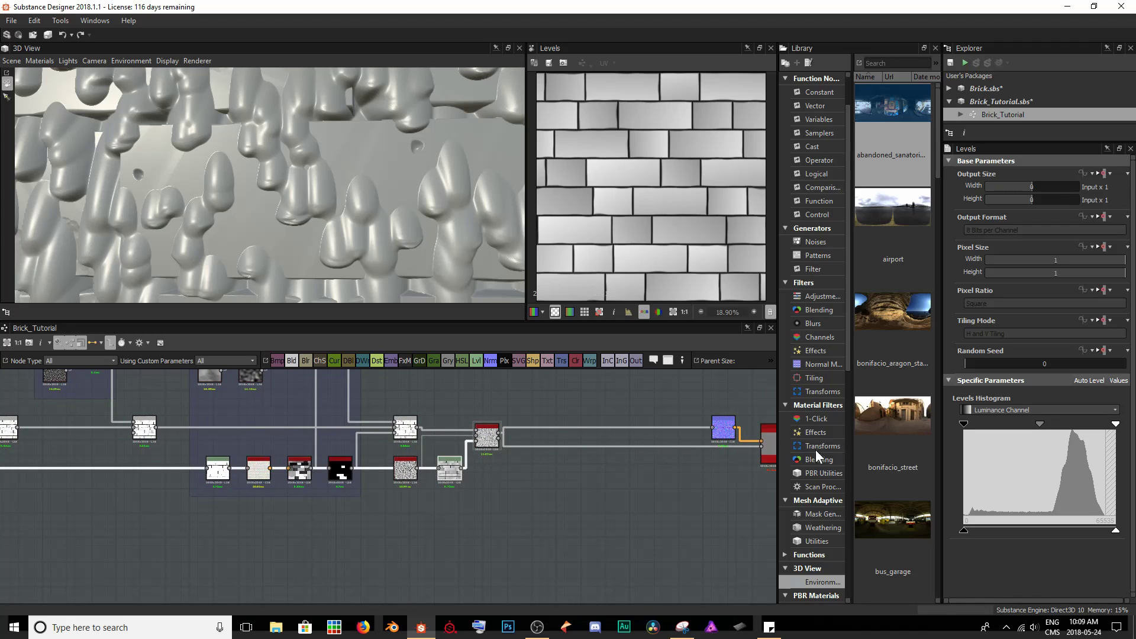
Step: Preview the Height Blend, then lower the Levels node's input white point and raise its input black point
double_click(486, 437)
scroll(509, 464, "up", 4)
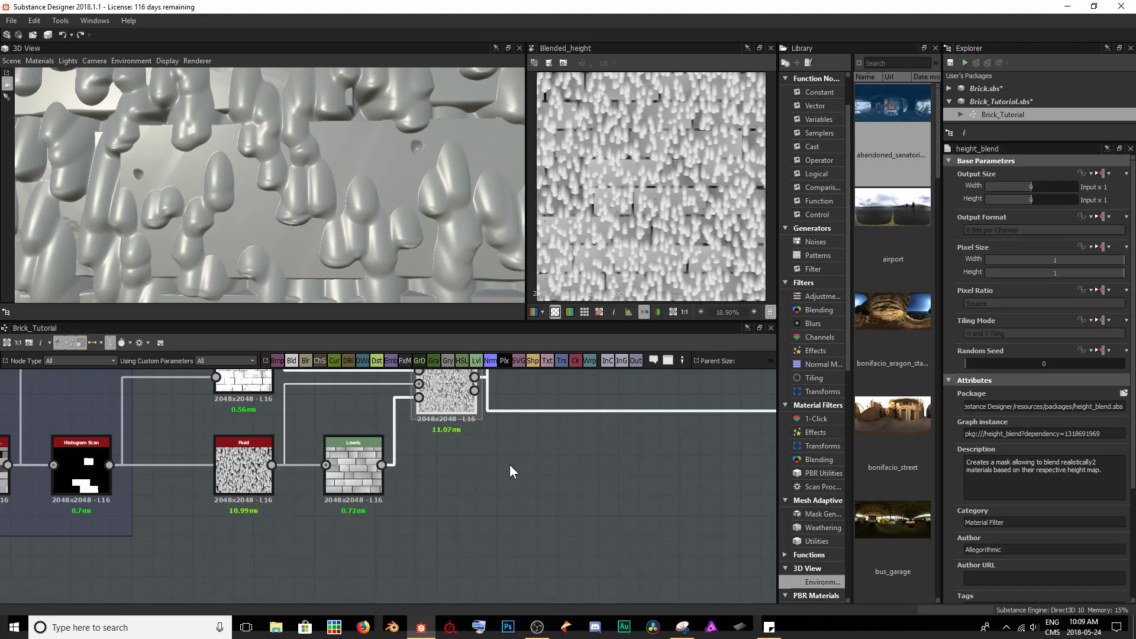
middle_click_drag(480, 437, 510, 503)
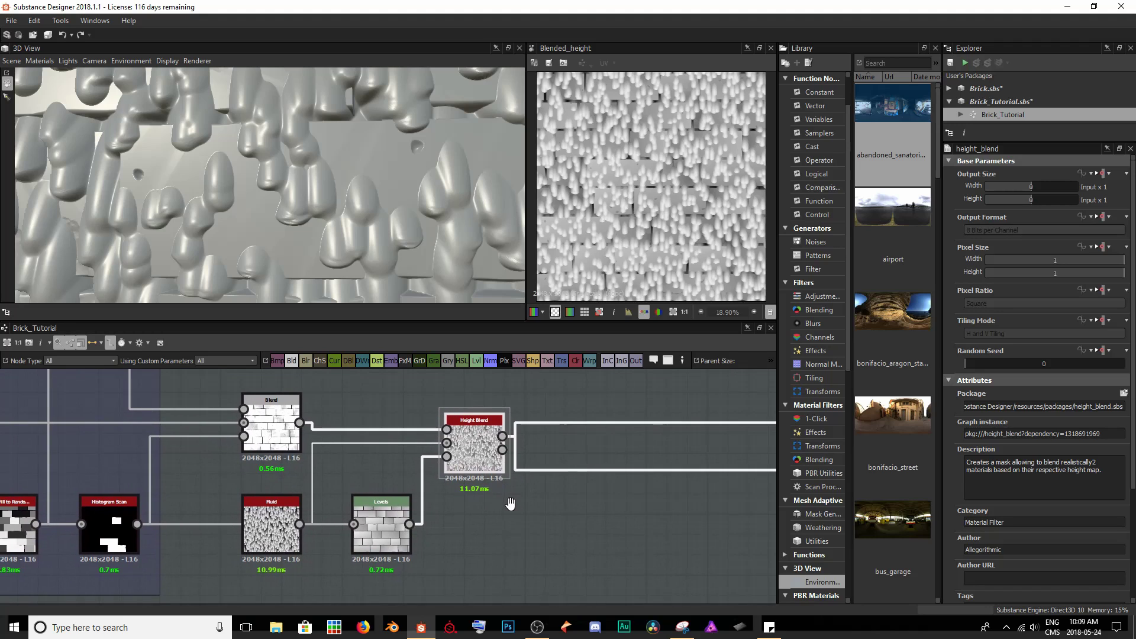
left_click(399, 516)
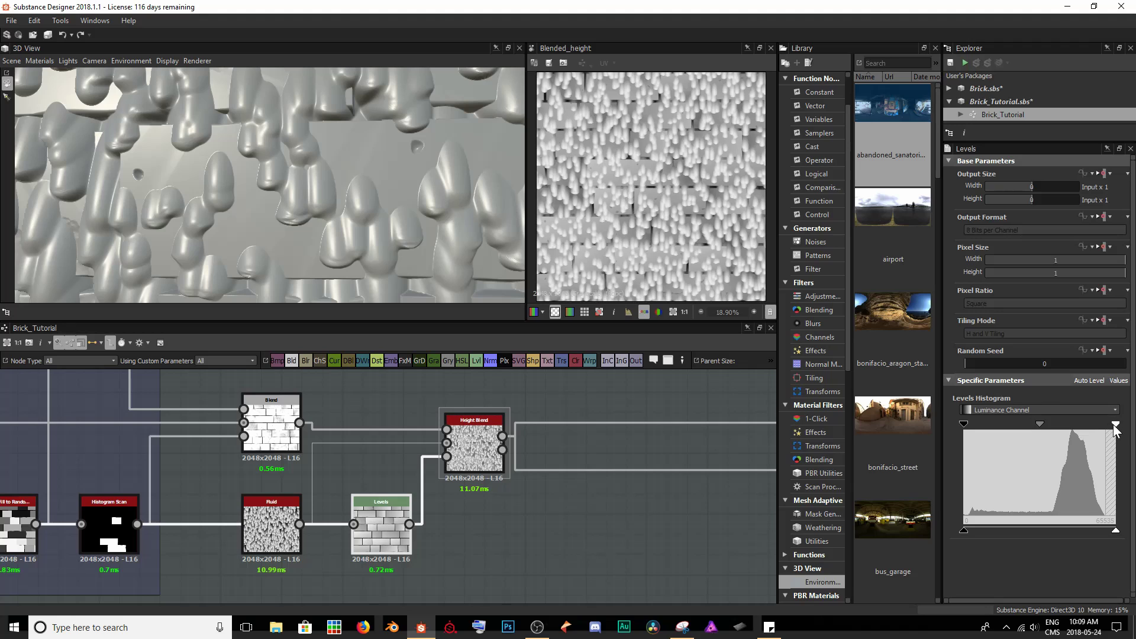
left_click_drag(1115, 425, 1073, 421)
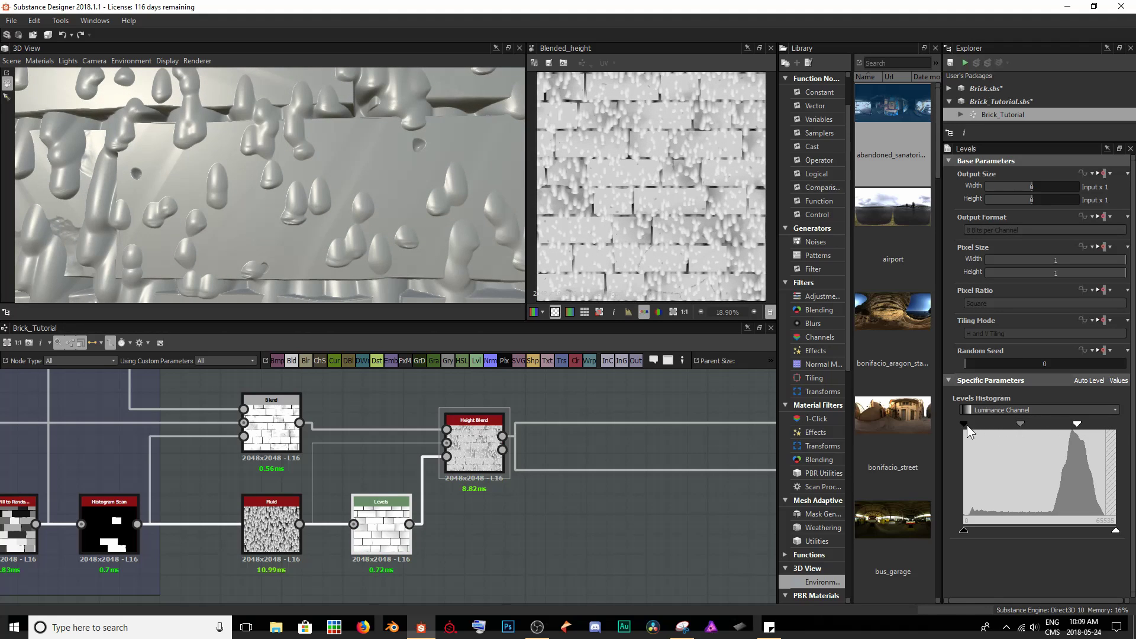
left_click_drag(965, 423, 1005, 426)
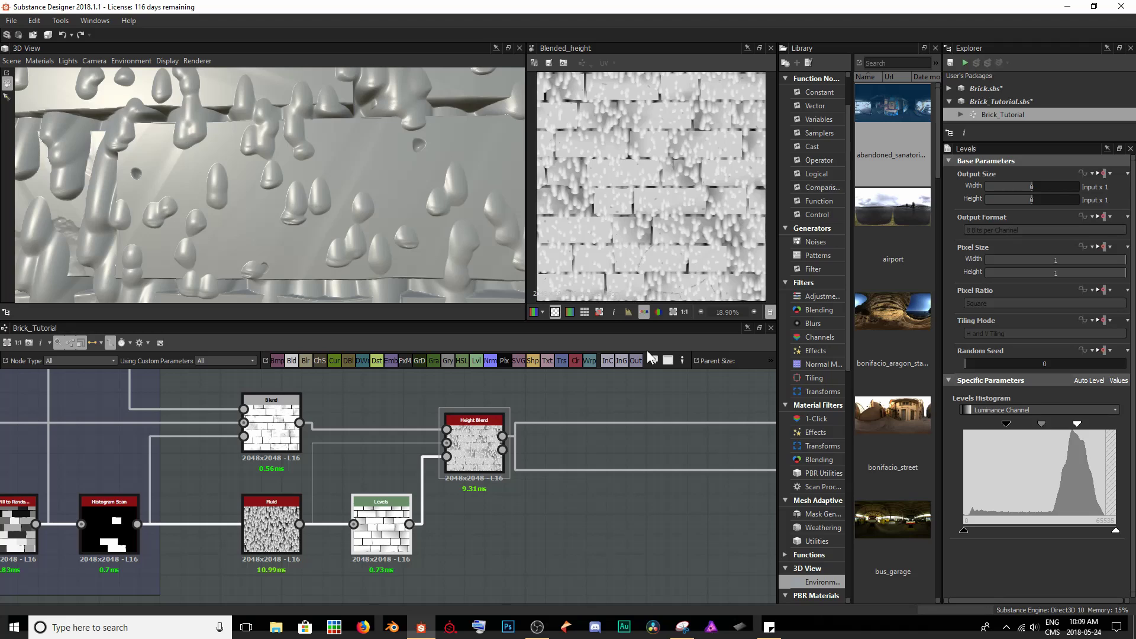
Step: Compare the Levels mask with the Height Blend's blended height in close-up 2D previews
double_click(405, 526)
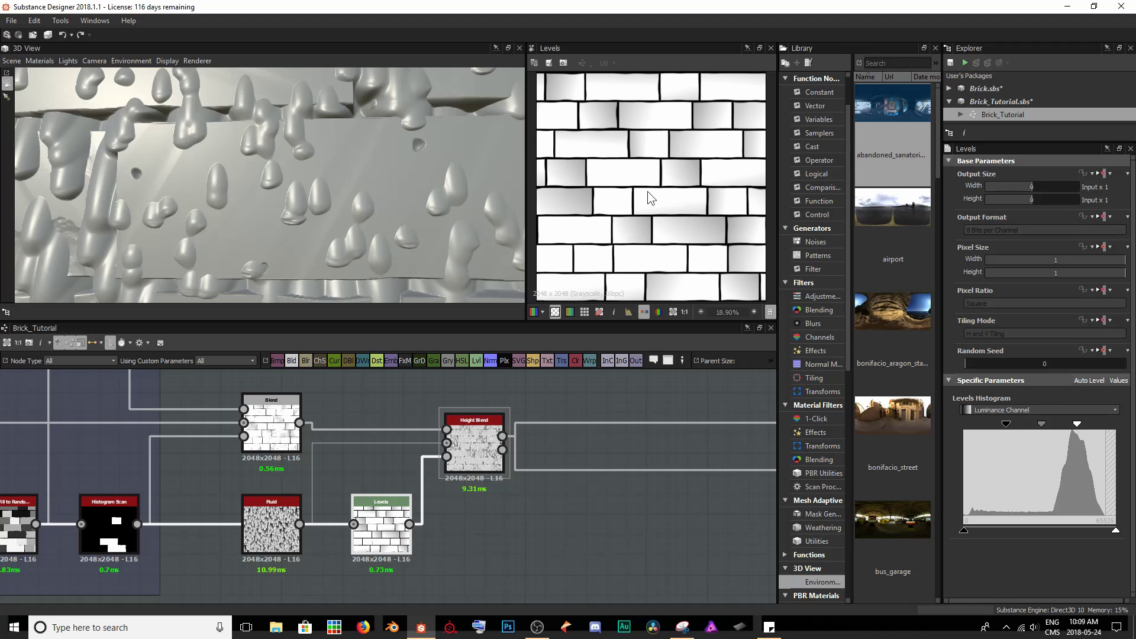
scroll(647, 191, "up", 1)
scroll(595, 214, "up", 3)
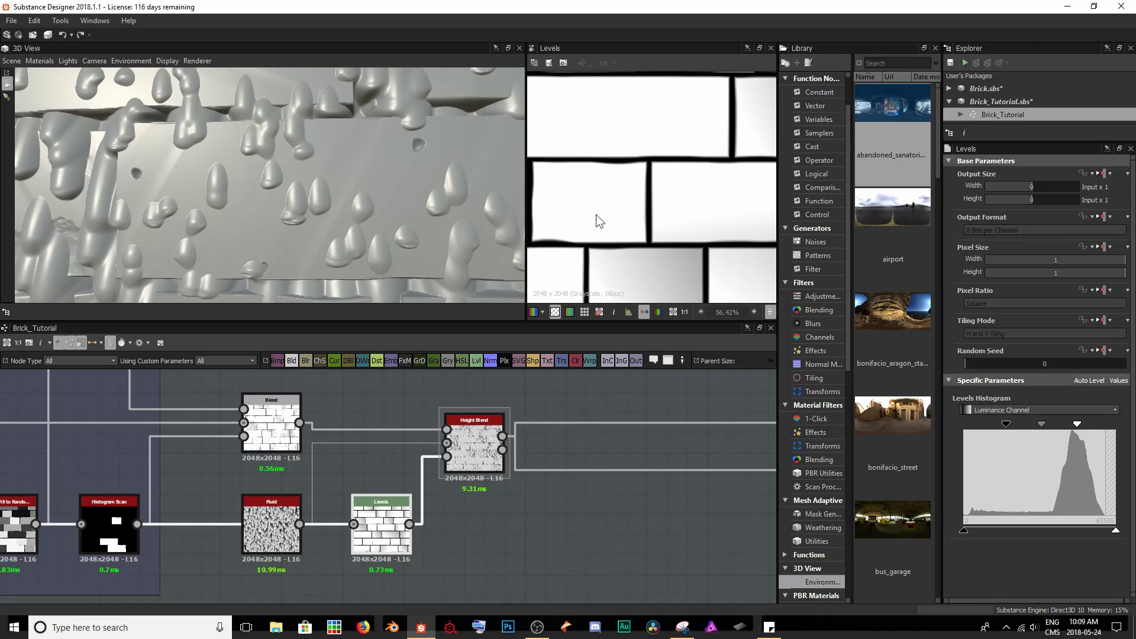
double_click(474, 447)
scroll(669, 262, "up", 1)
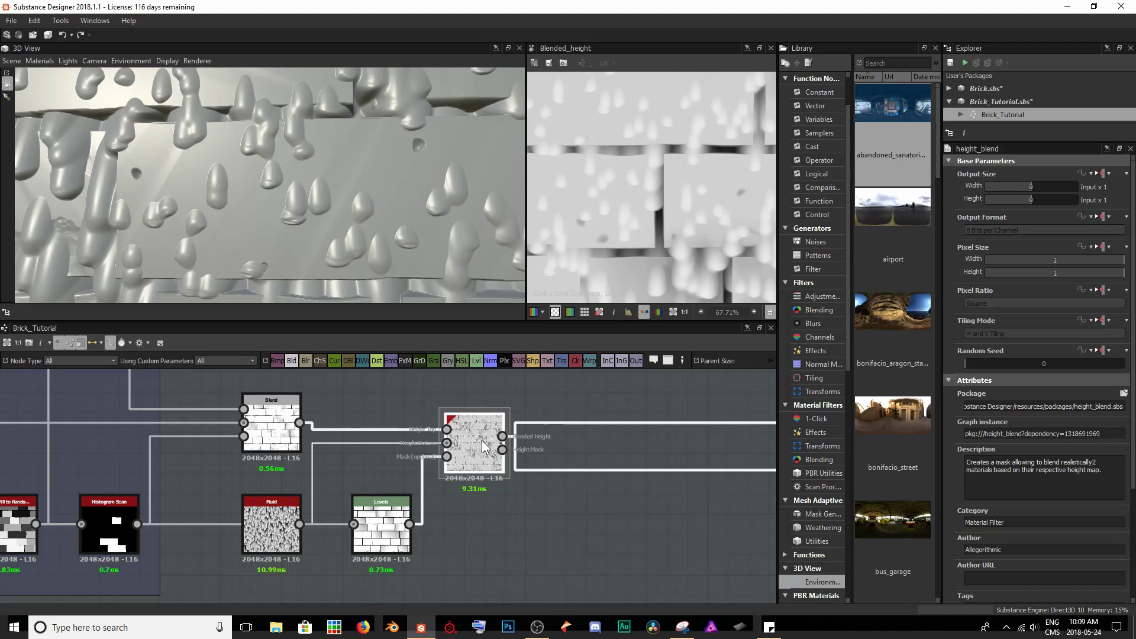
Step: Compare the Levels mask with the blended height, then lower the Levels node's input white and black points to thin the mortar lines
double_click(381, 524)
scroll(691, 184, "down", 3)
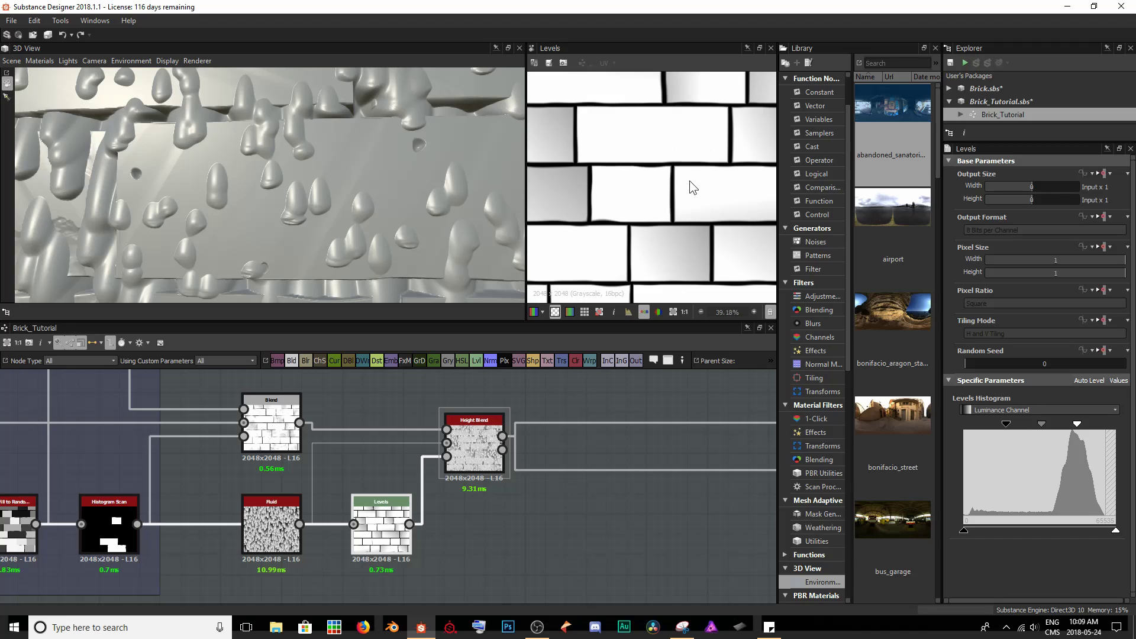
middle_click_drag(681, 182, 712, 185)
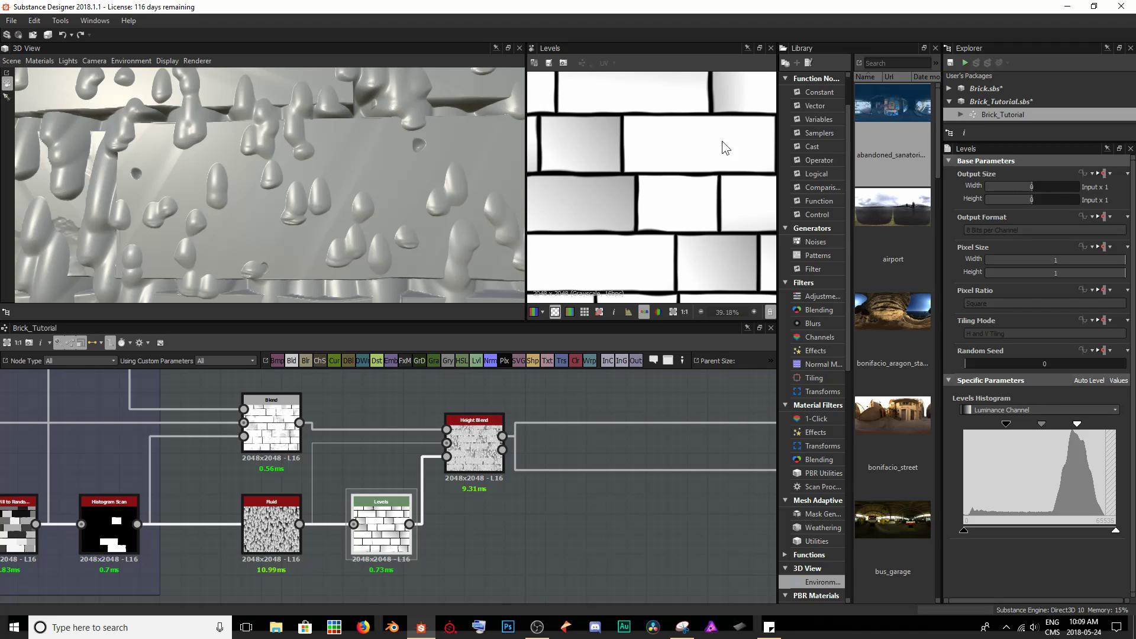
scroll(592, 219, "up", 4)
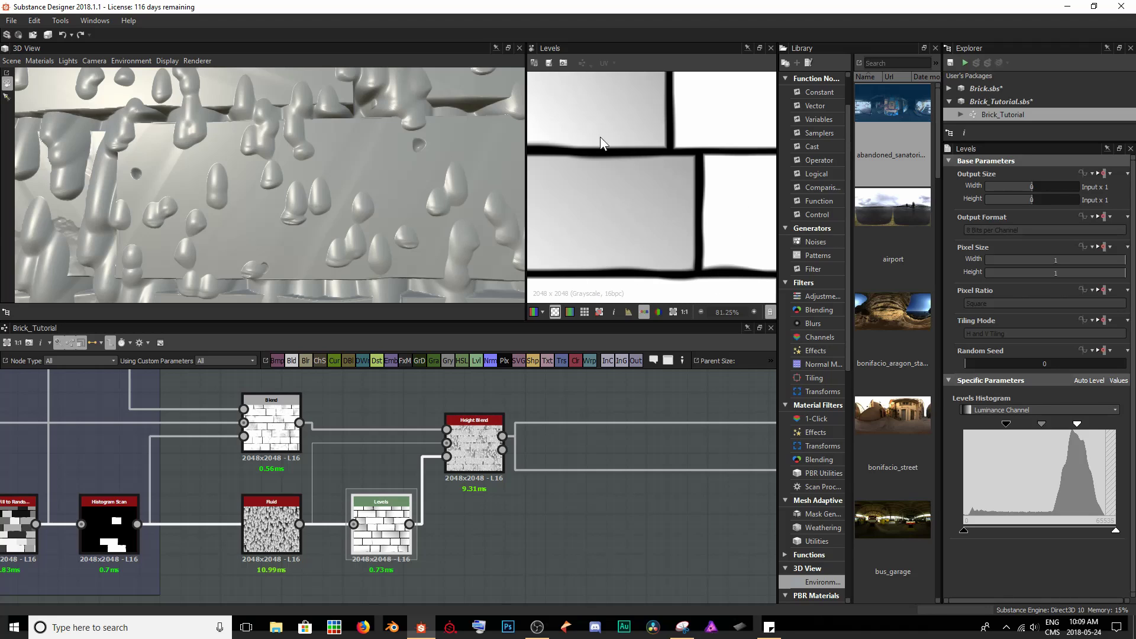
double_click(470, 442)
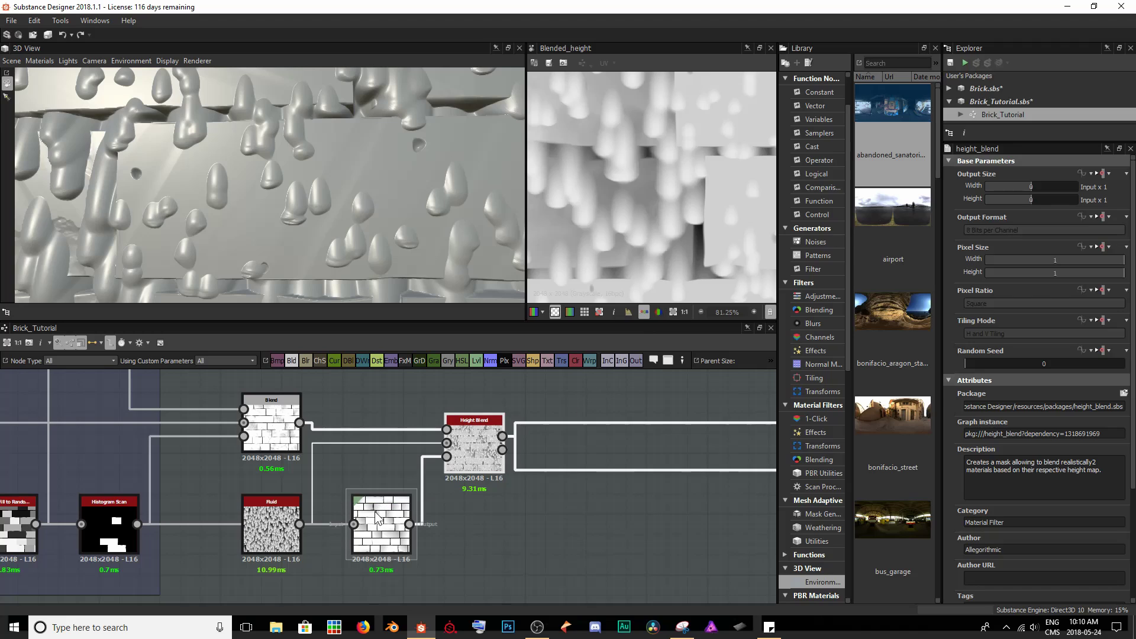
left_click(381, 529)
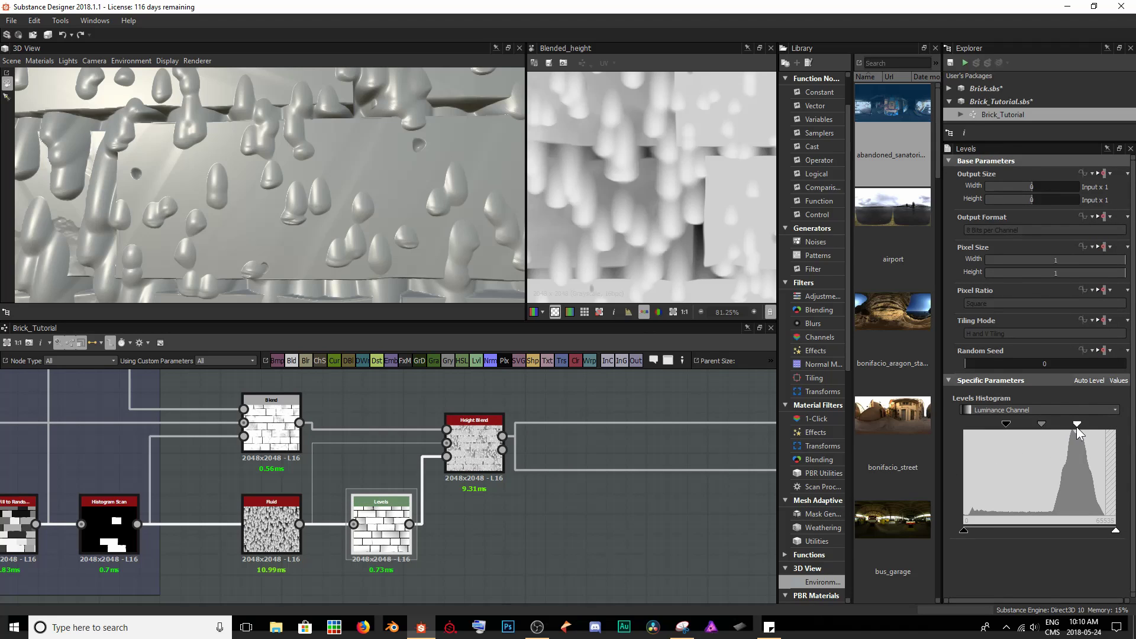
left_click_drag(1077, 425, 975, 428)
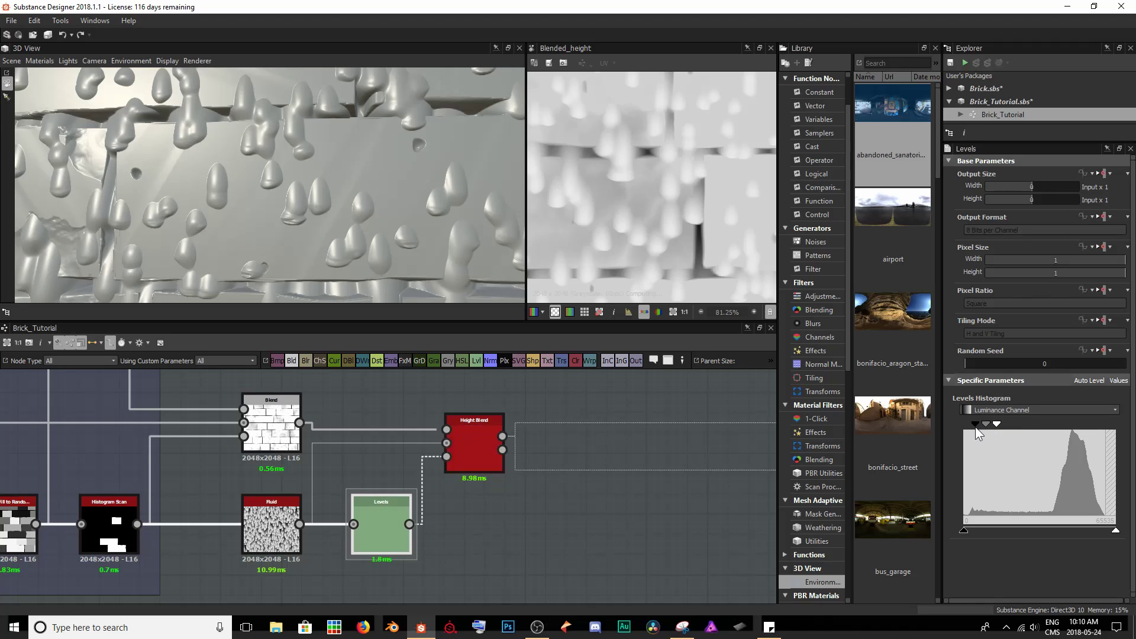
double_click(395, 528)
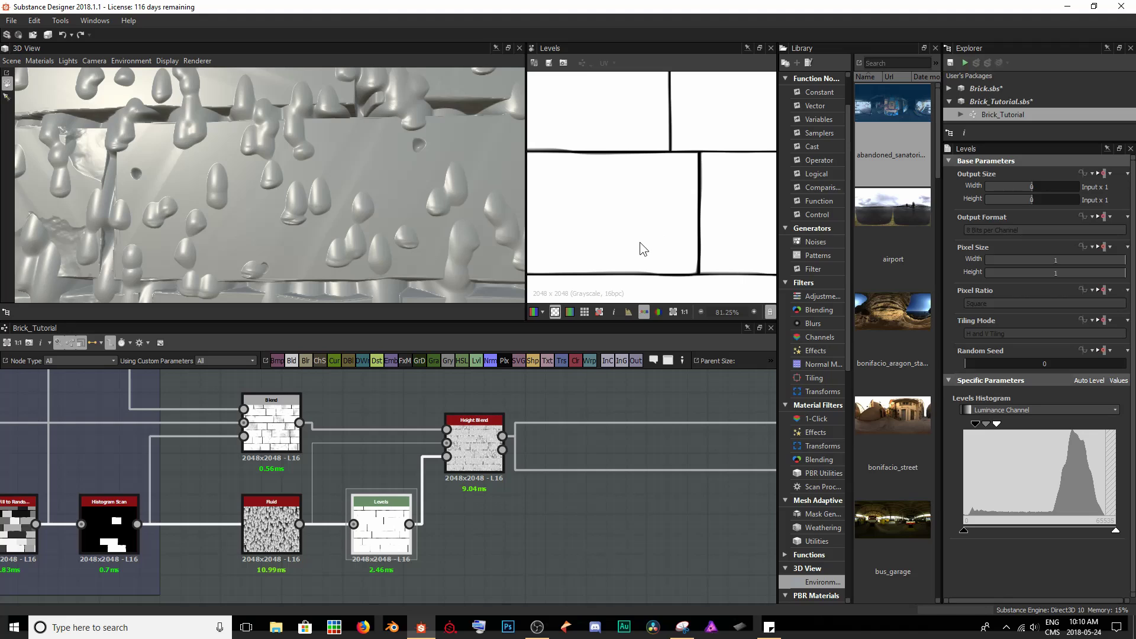
Step: Raise the Height Blend node's Height Offset to 0.53, checking the fluid drips on the bricks in 3D
left_click(468, 449)
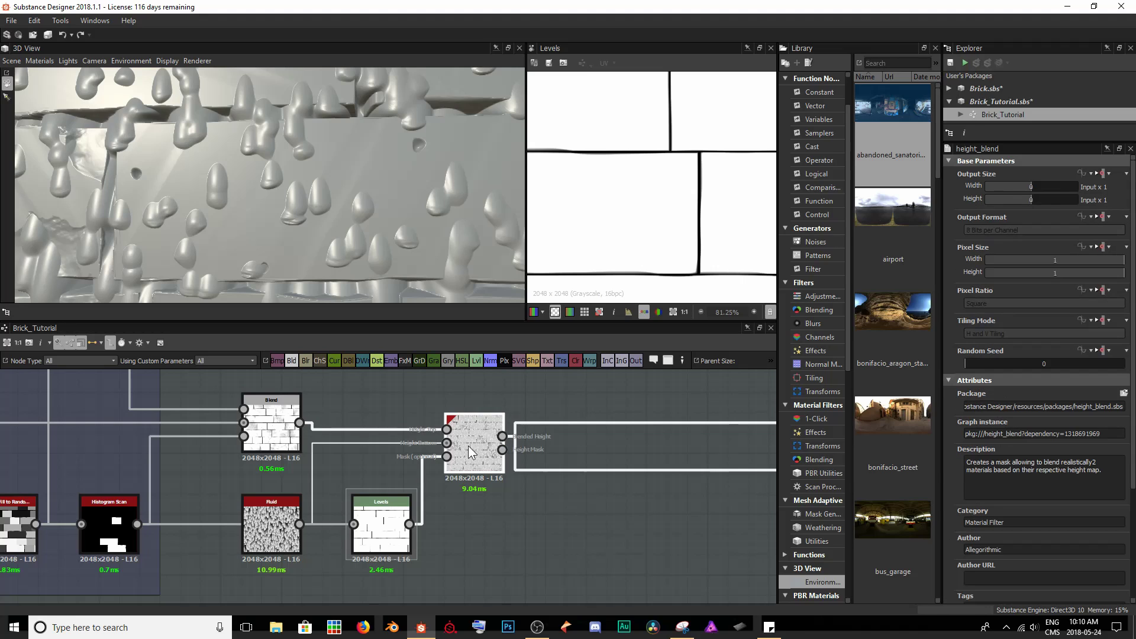
scroll(1036, 429, "down", 3)
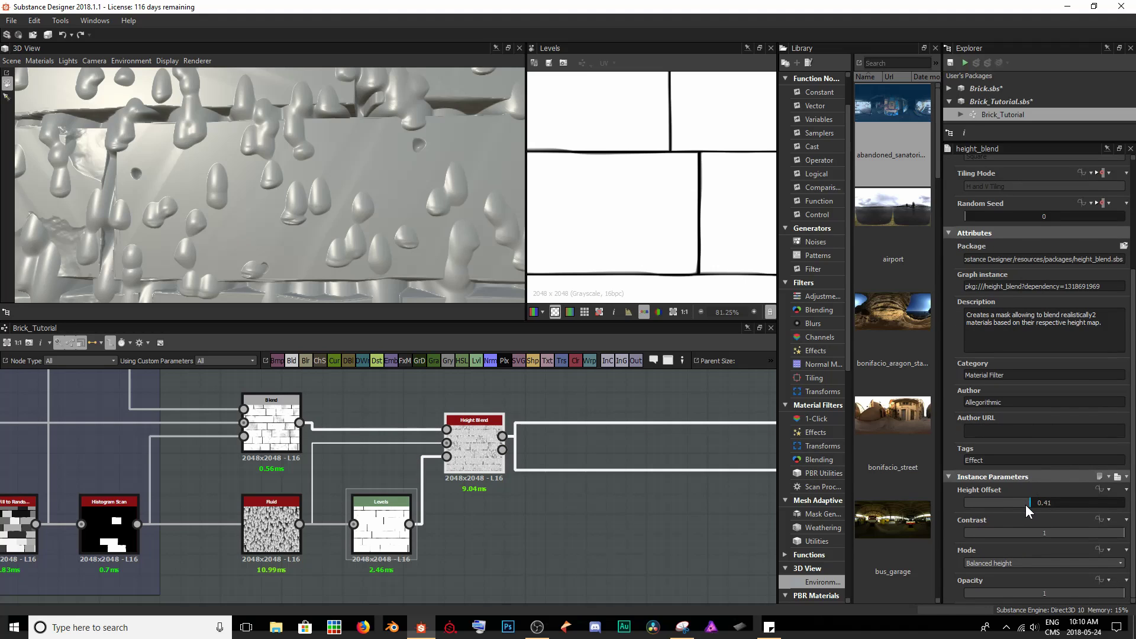
left_click_drag(1029, 504, 1040, 504)
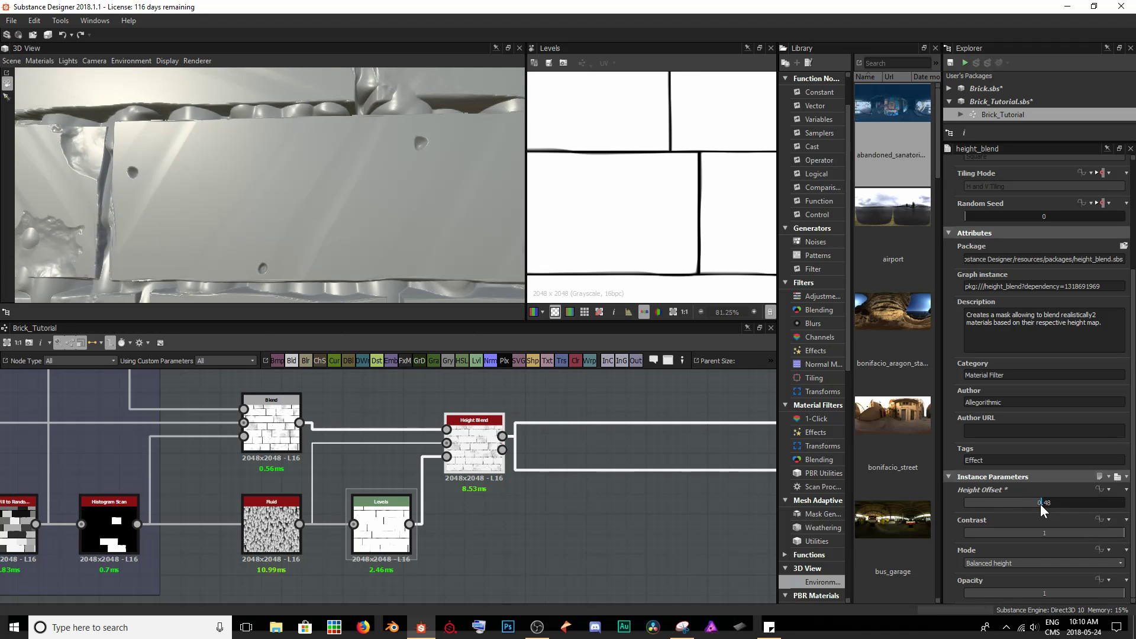
scroll(268, 176, "down", 3)
left_click_drag(266, 168, 240, 177)
scroll(332, 242, "down", 3)
scroll(325, 229, "up", 5)
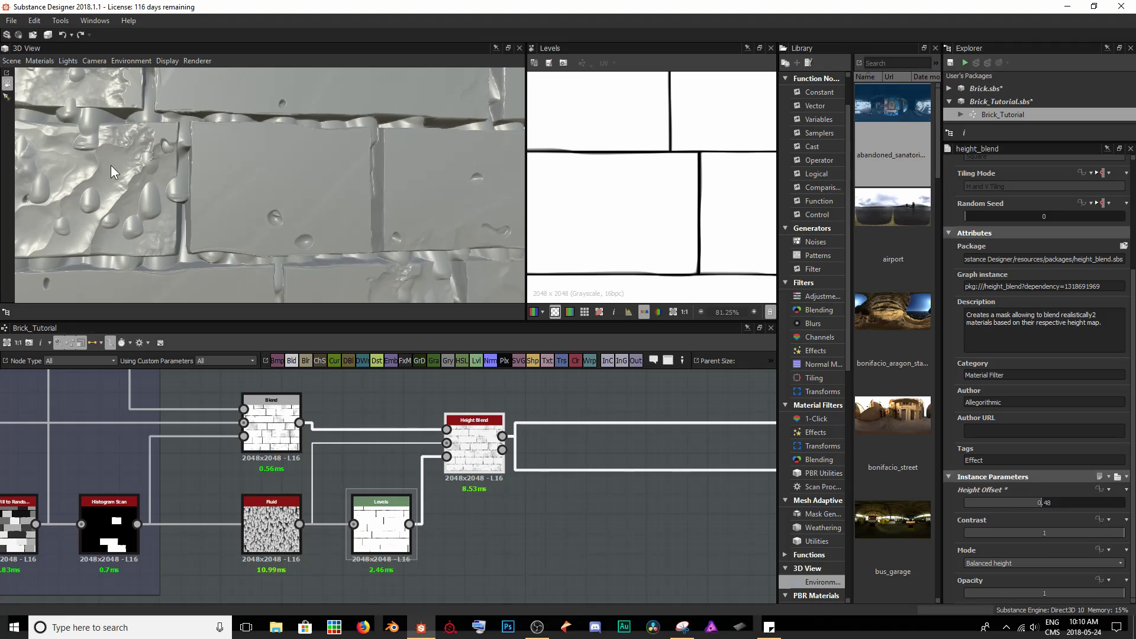
left_click_drag(111, 166, 142, 167)
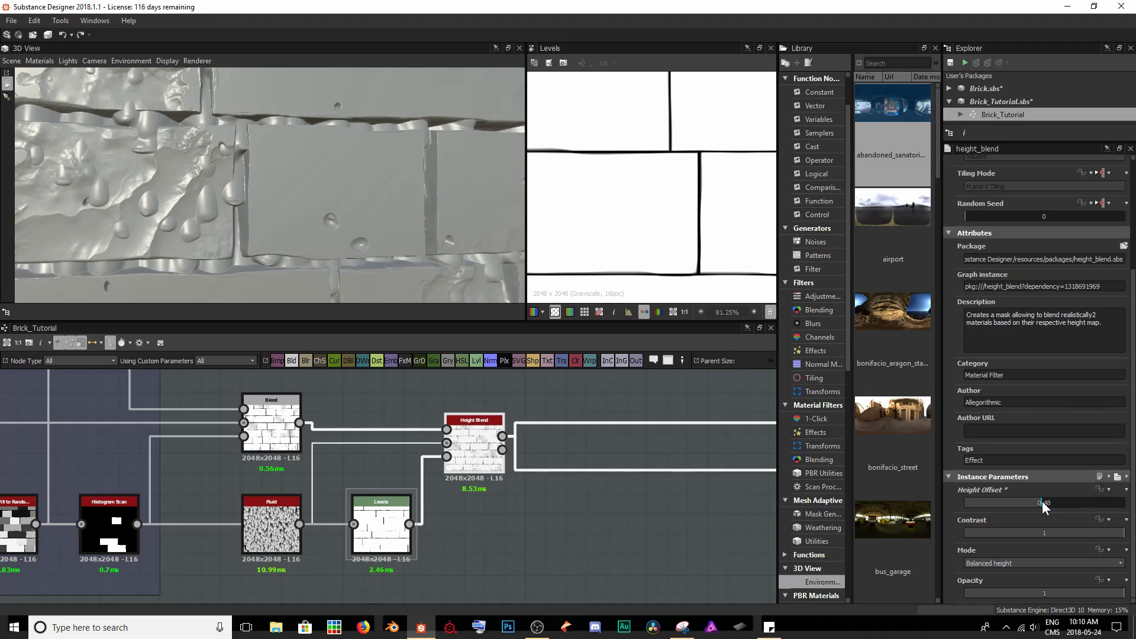
left_click_drag(1041, 501, 1048, 503)
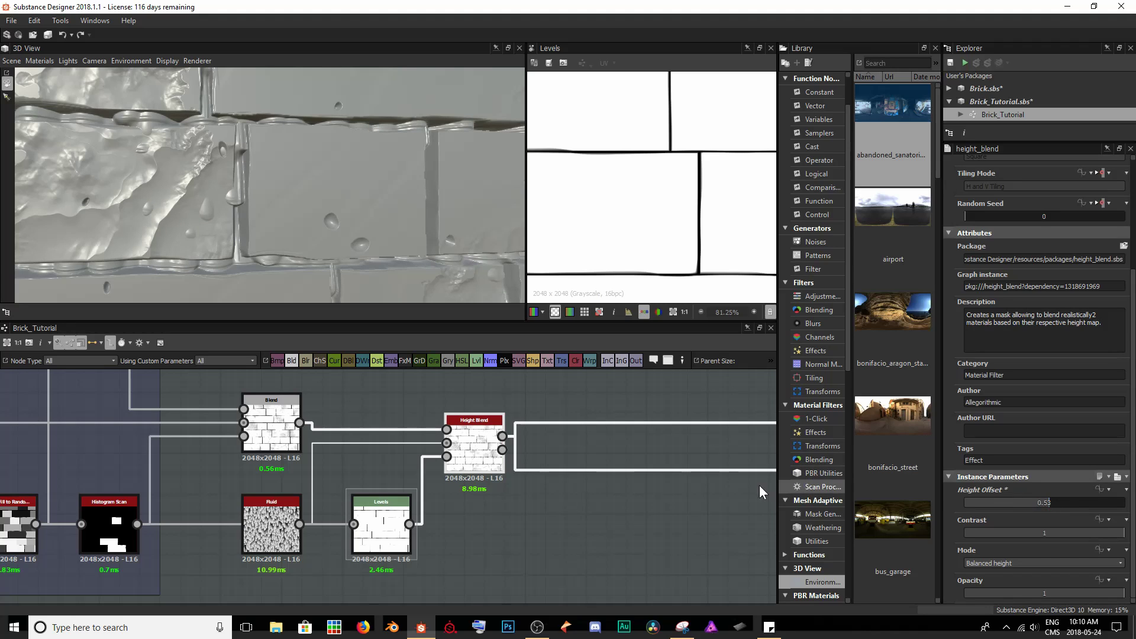
Step: Inspect the mortar gap up close and raise the Levels node's input white and black points to widen the mask's dark lines
mouse_move(349, 232)
left_mouse_down()
mouse_move(308, 168)
mouse_move(317, 160)
mouse_move(296, 246)
mouse_move(253, 225)
left_mouse_up()
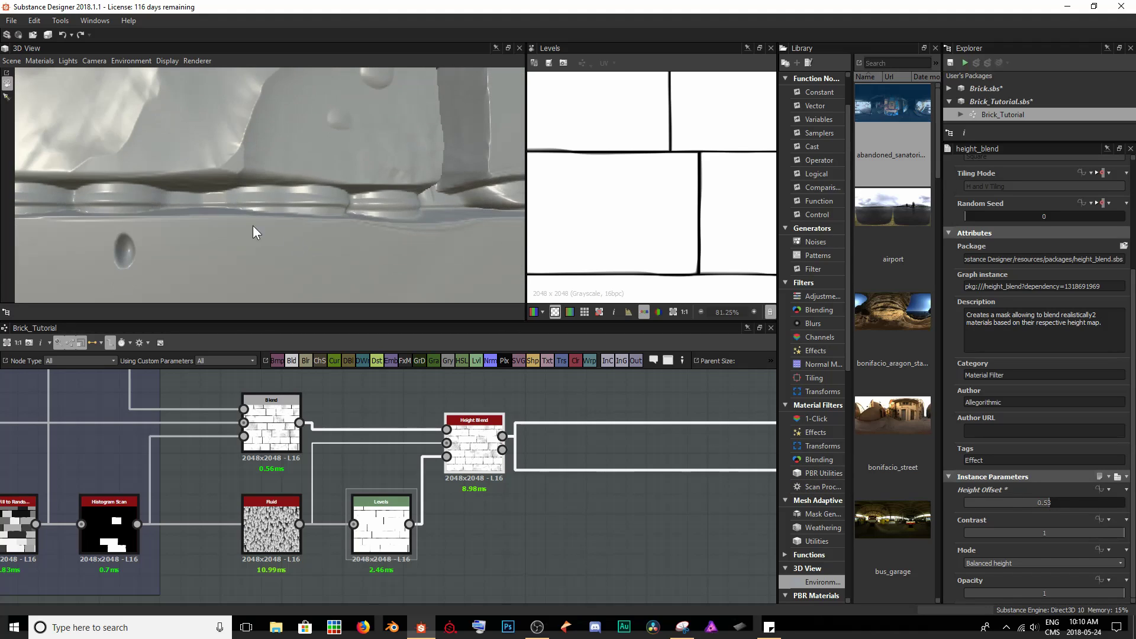
left_click(394, 533)
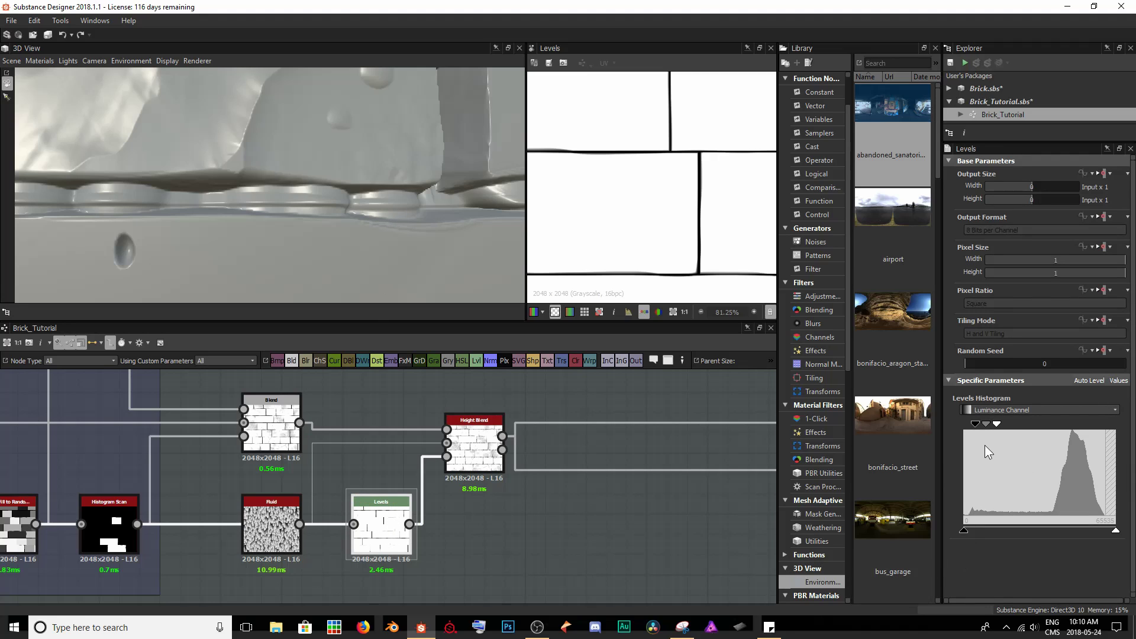
left_click_drag(996, 424, 1060, 441)
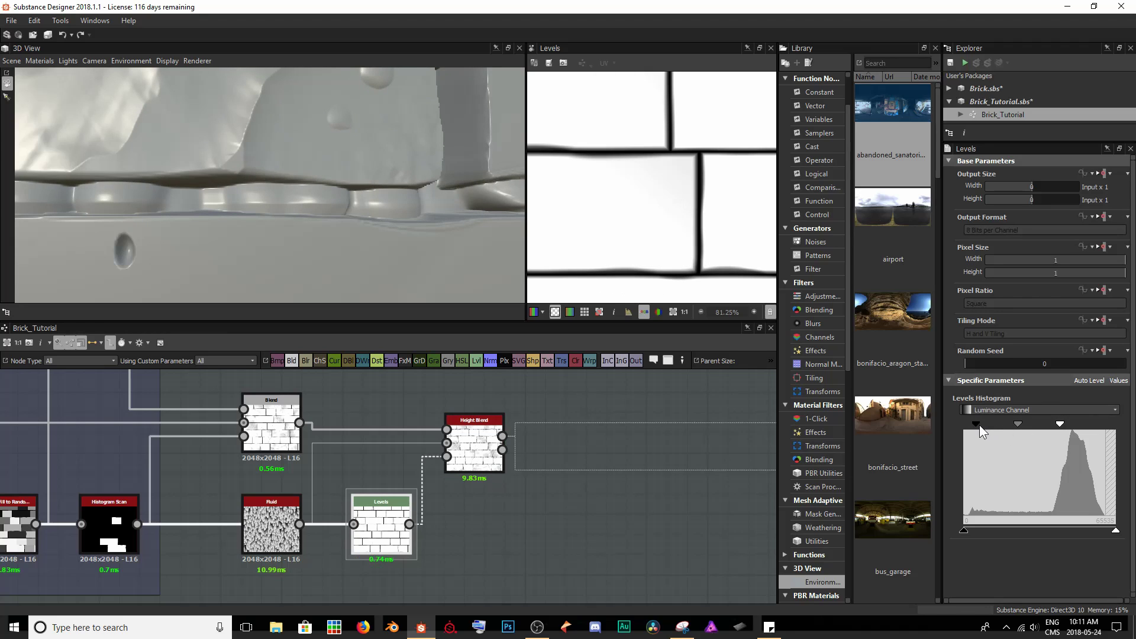
left_click_drag(985, 425, 1035, 437)
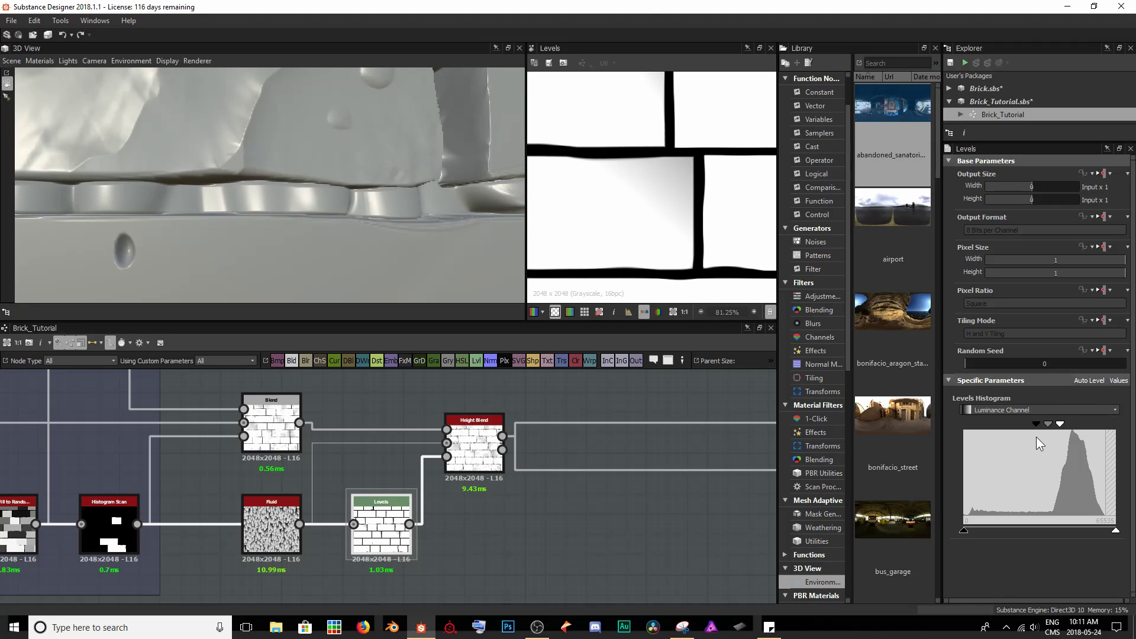
Step: Make room before the Height Blend node and insert a Blur node between Levels and its Mask input
left_click_drag(474, 444, 616, 444)
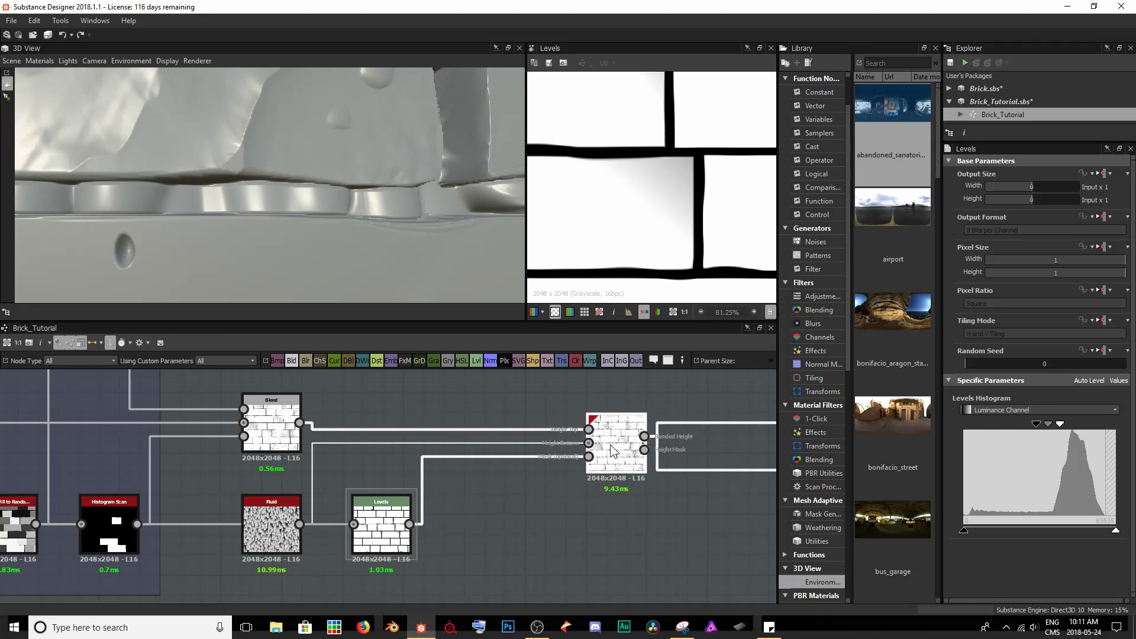
left_click_drag(435, 527, 484, 455)
key("space")
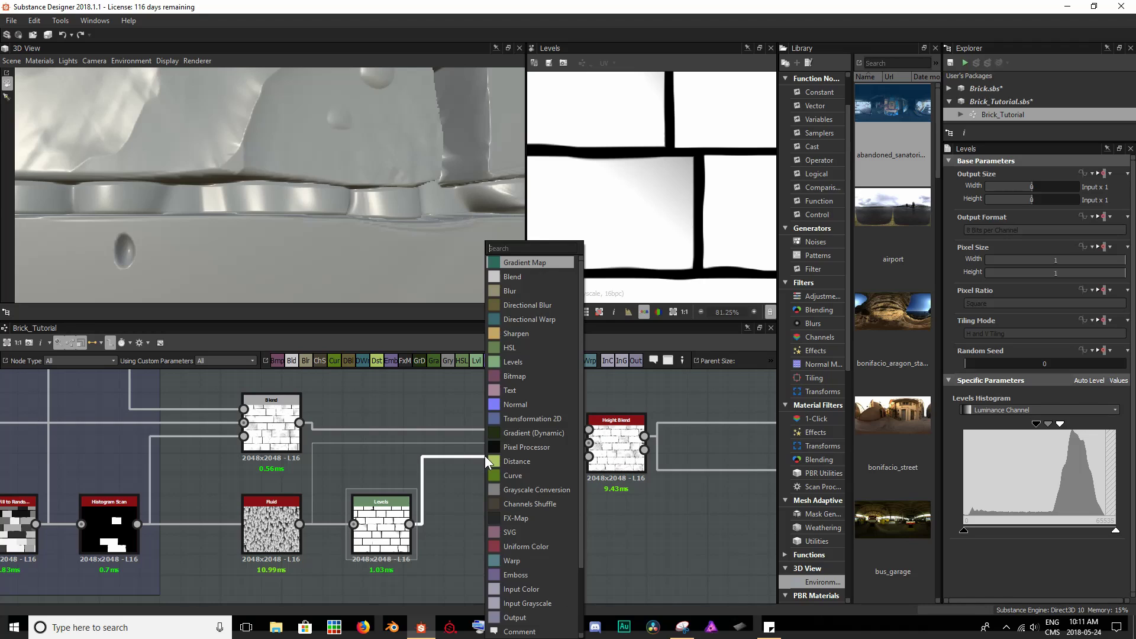
type("blur")
key("Return")
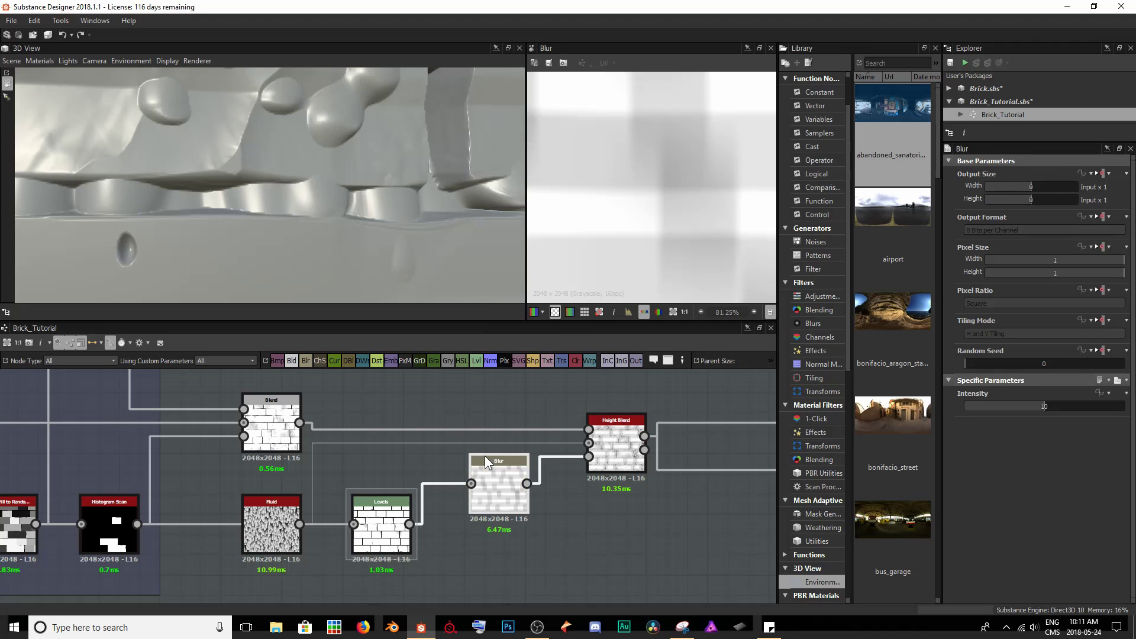
Step: Lower the Blur node's Intensity to 0.64 and inspect the mortar across the brick wall in 3D
left_click_drag(1038, 407, 975, 411)
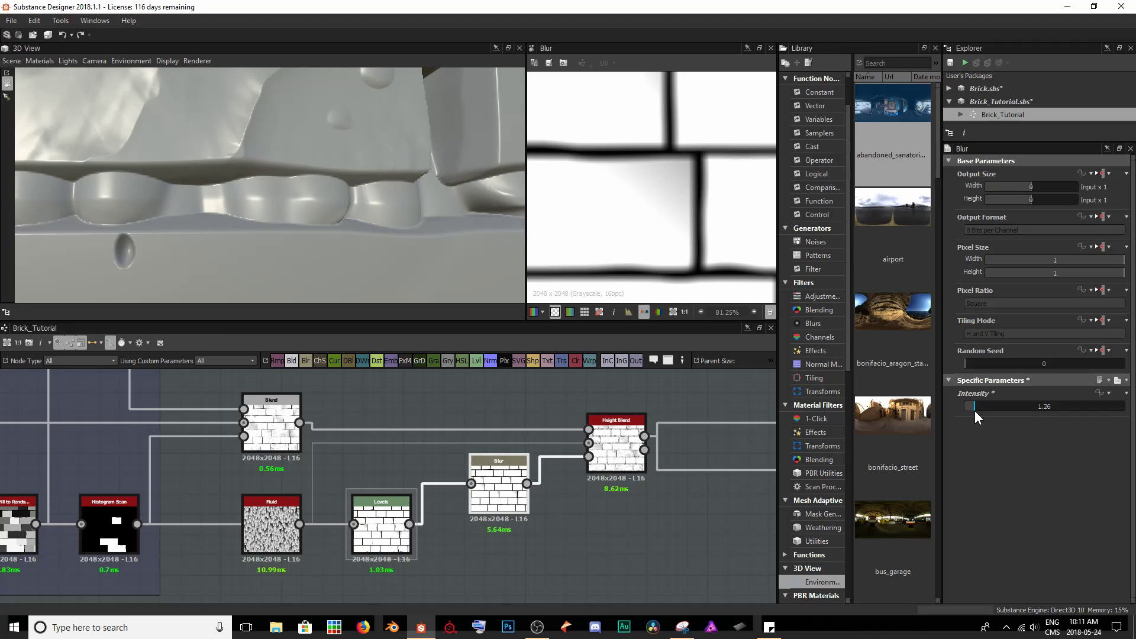
left_click_drag(159, 187, 384, 197)
key("ctrl+z")
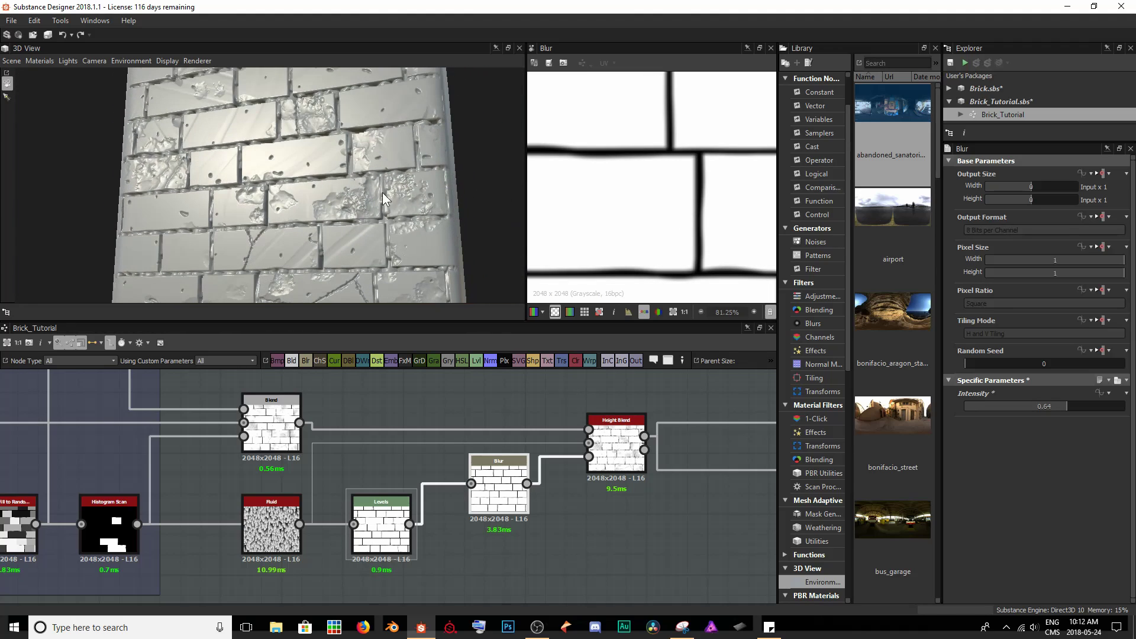
left_click_drag(297, 211, 298, 233)
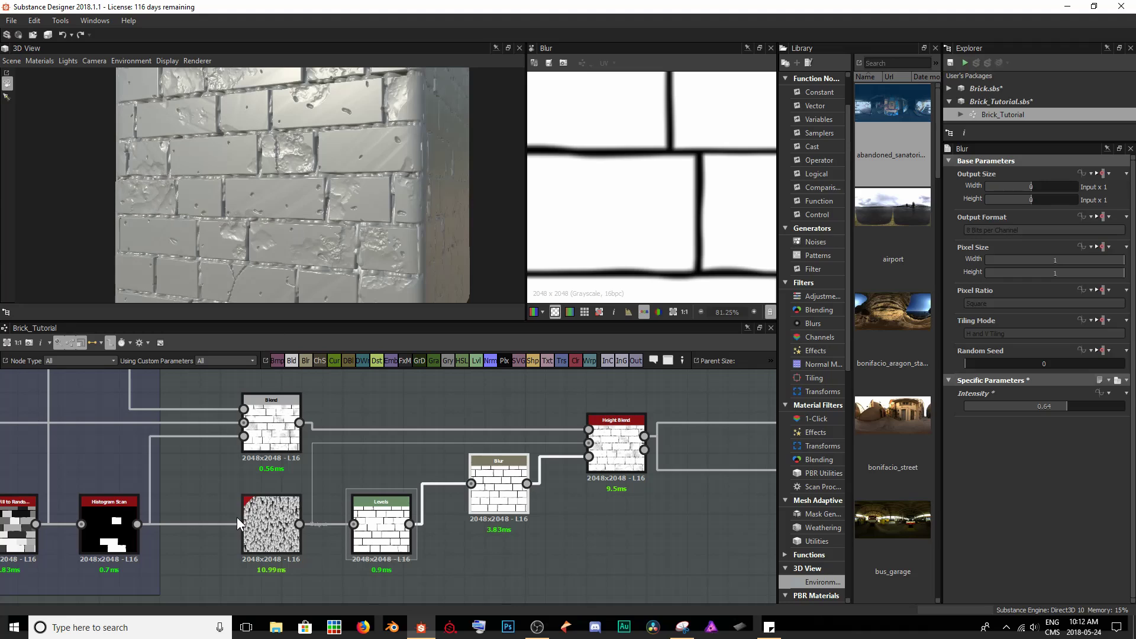
Step: Try a Scale of 2 on the Fluid node, examine the mortar in 3D, and undo the change
left_click(276, 513)
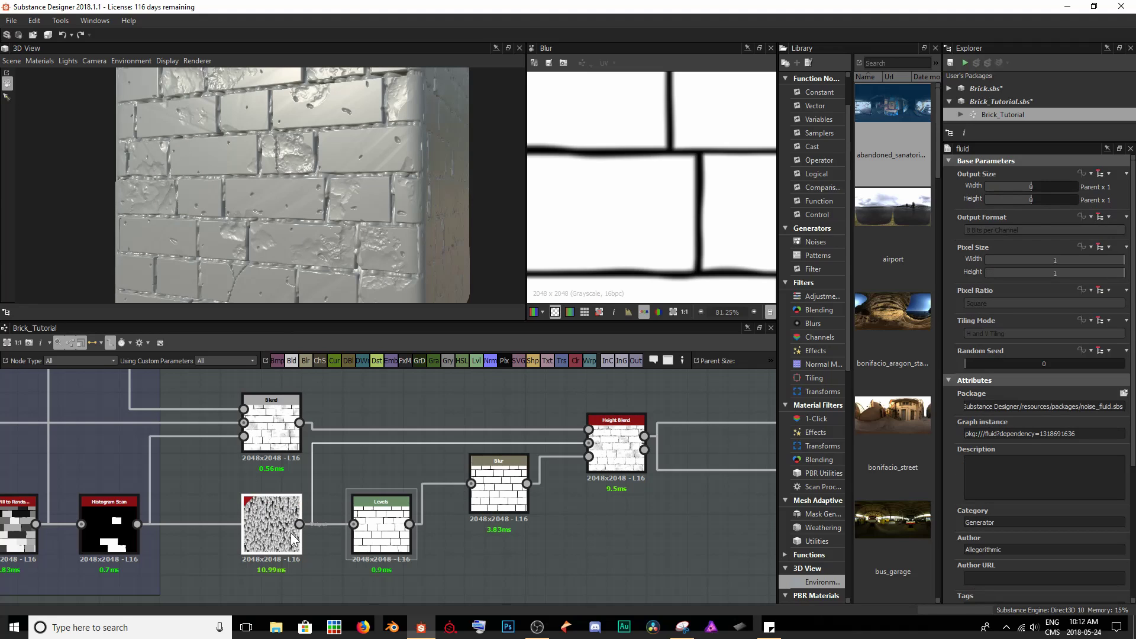
scroll(1056, 509, "down", 5)
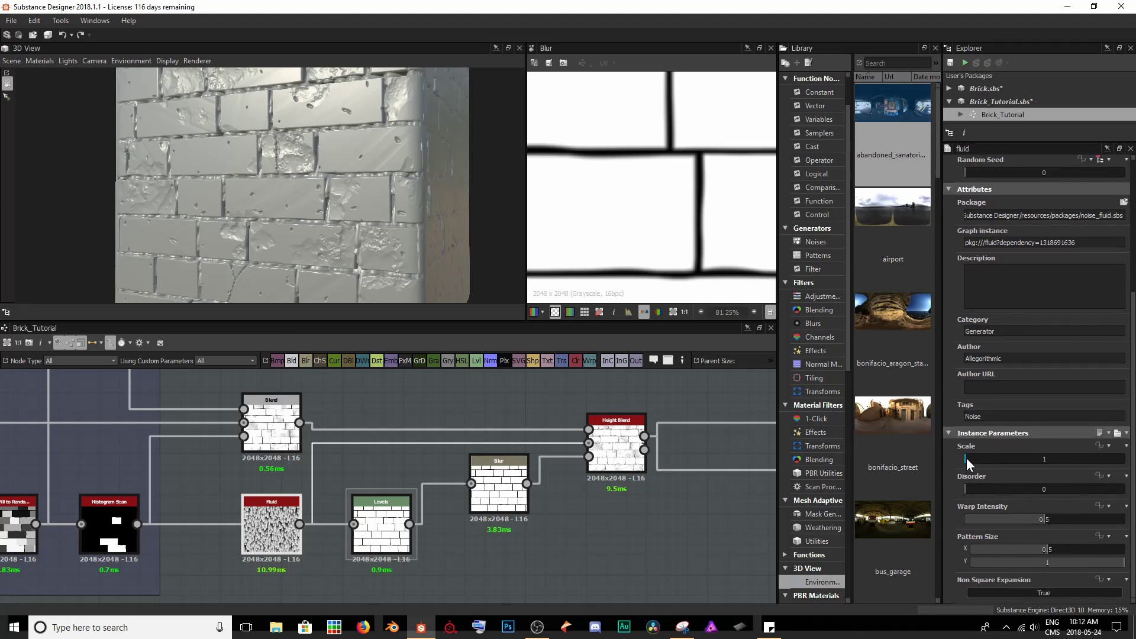
left_click_drag(966, 458, 988, 460)
scroll(285, 200, "up", 5)
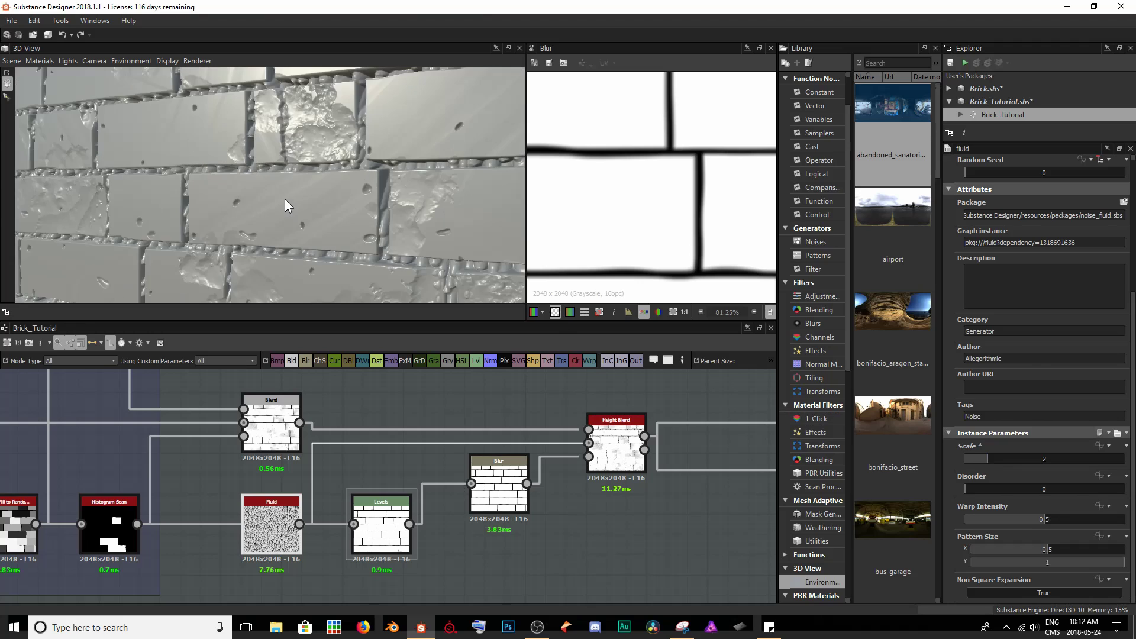
left_click_drag(285, 201, 304, 186)
scroll(304, 186, "up", 2)
scroll(304, 186, "down", 2)
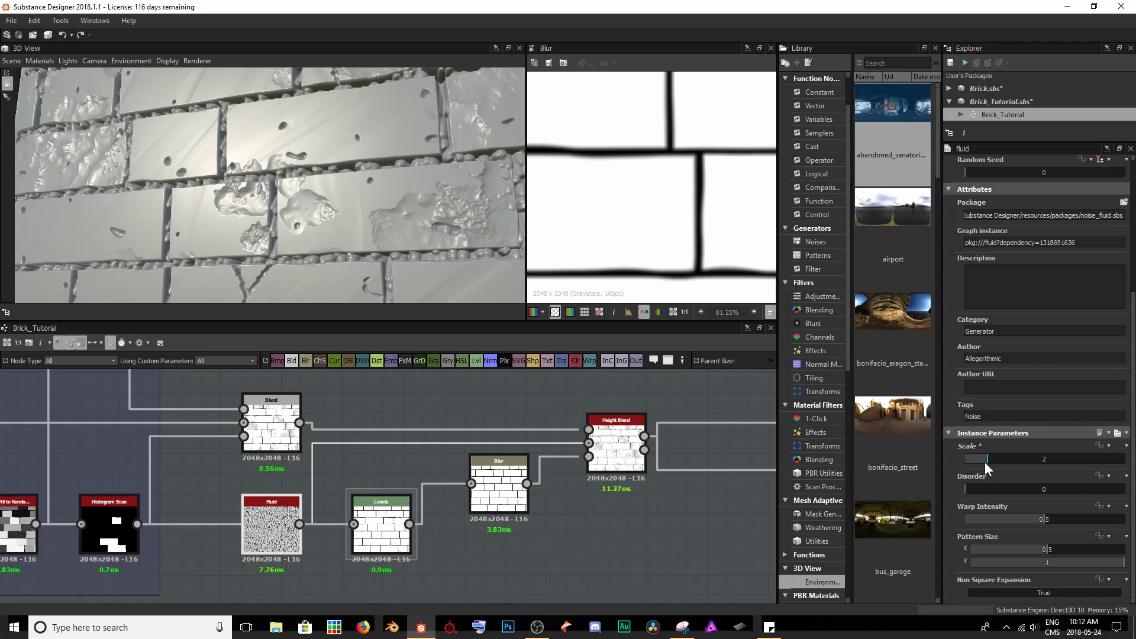
key("ctrl+z")
Step: Set the Fluid node's Disorder to 0.3 and Warp Intensity to 0.91, checking the mortar in 3D
left_click_drag(987, 489, 1105, 531)
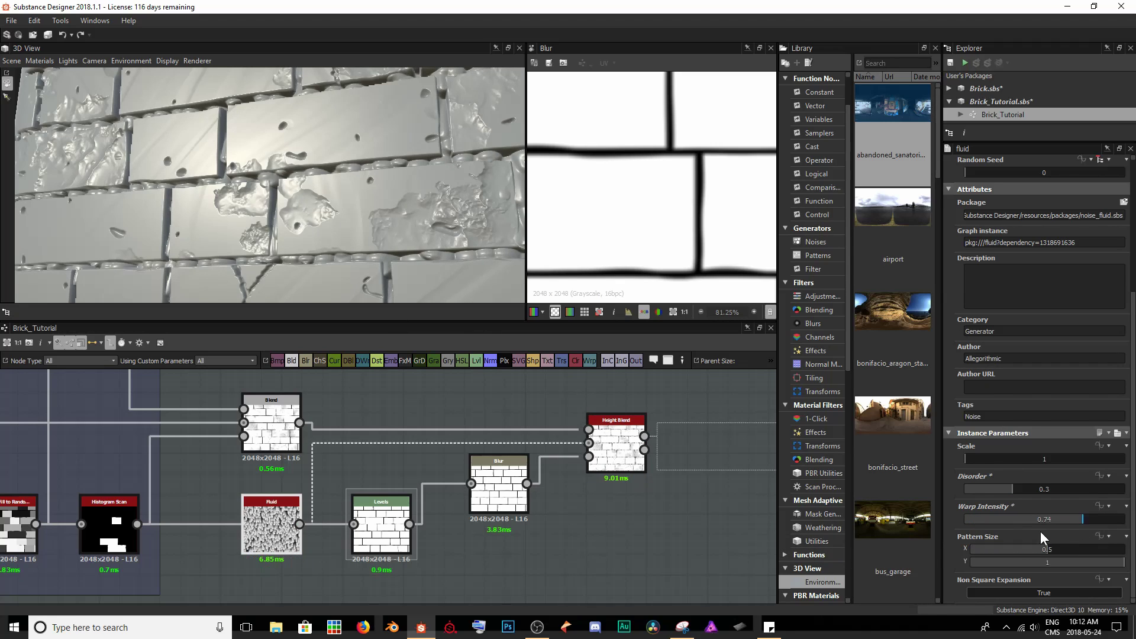
mouse_move(1104, 519)
left_mouse_down()
mouse_move(991, 522)
mouse_move(1019, 540)
mouse_move(1110, 541)
left_mouse_up()
mouse_move(357, 249)
left_mouse_down()
mouse_move(364, 226)
mouse_move(364, 246)
mouse_move(374, 240)
left_mouse_up()
scroll(323, 216, "down", 3)
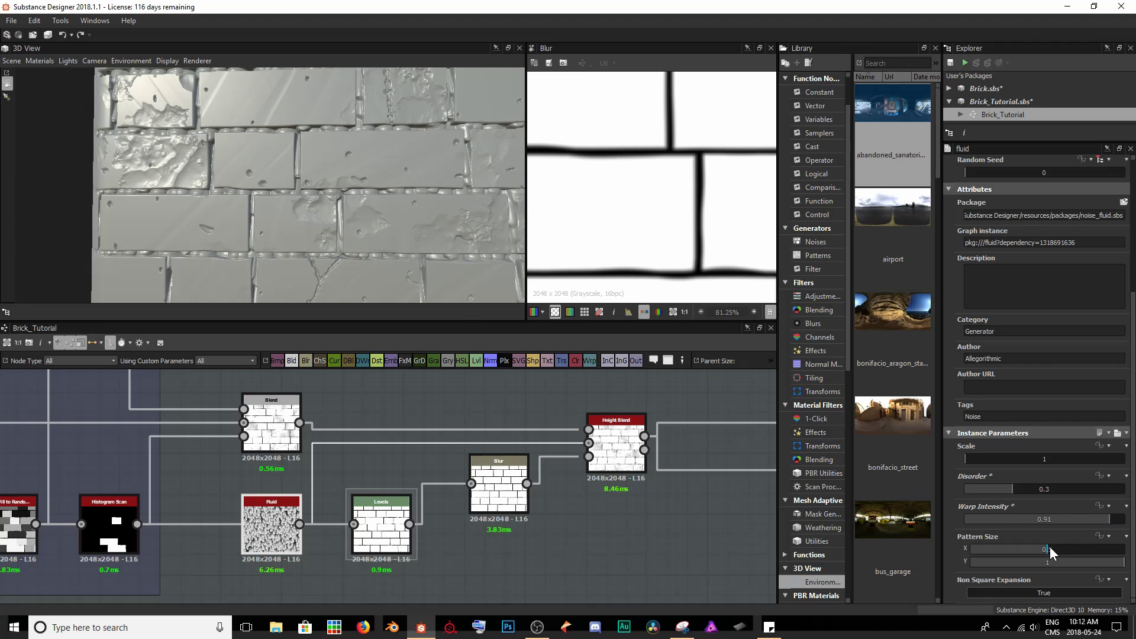
Step: Preview the Fluid noise, set its Pattern Size to X 0.68 and Y 2, and inspect the whole brick wall in 3D
left_click_drag(1050, 551, 1022, 549)
double_click(267, 524)
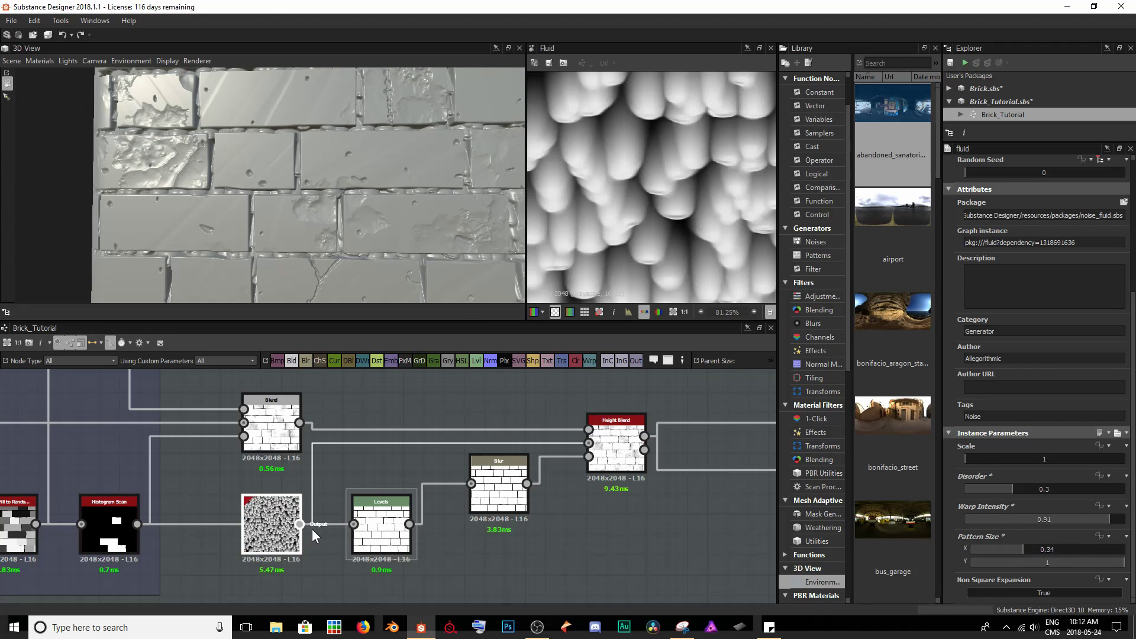
scroll(655, 194, "down", 5)
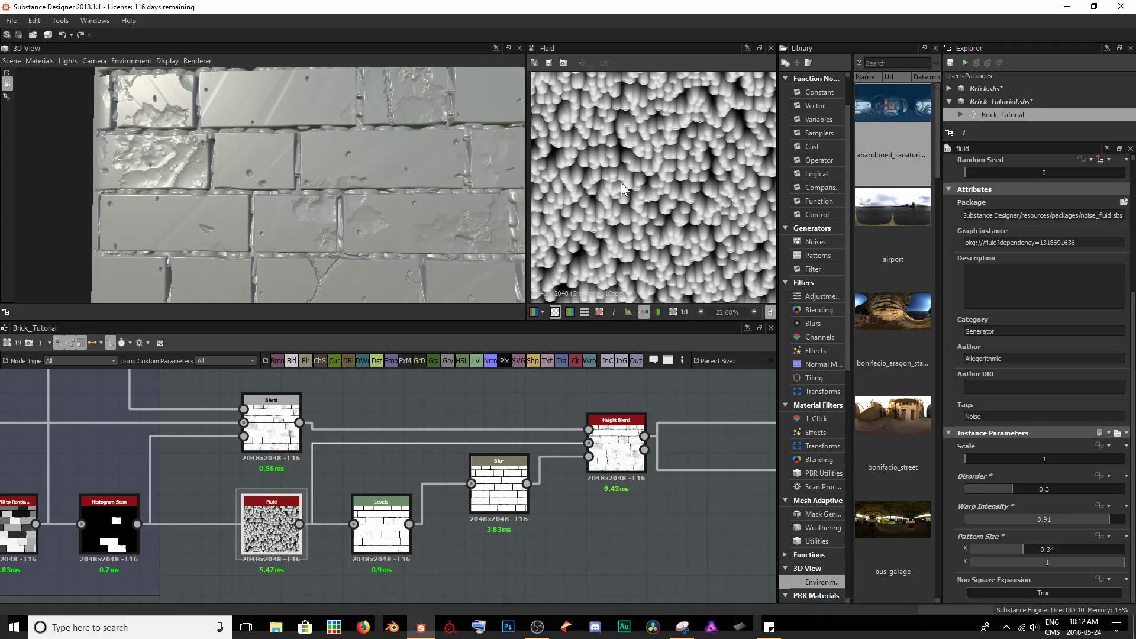
mouse_move(1020, 549)
left_mouse_down()
mouse_move(1097, 546)
mouse_move(1010, 548)
mouse_move(1103, 564)
left_mouse_up()
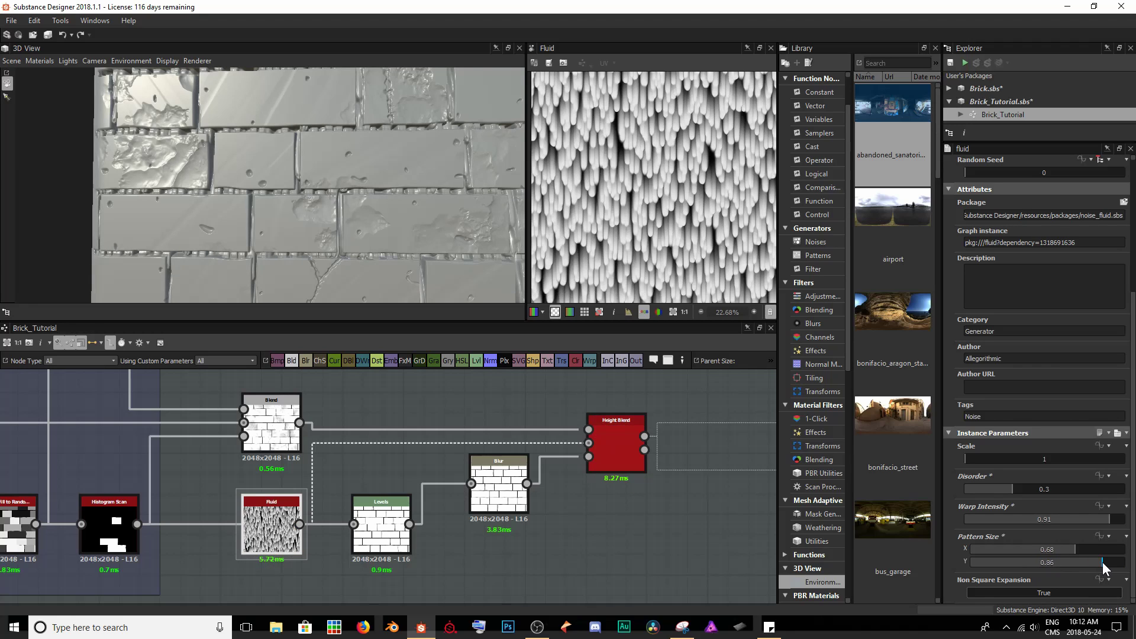
double_click(1059, 561)
type("2")
key("Return")
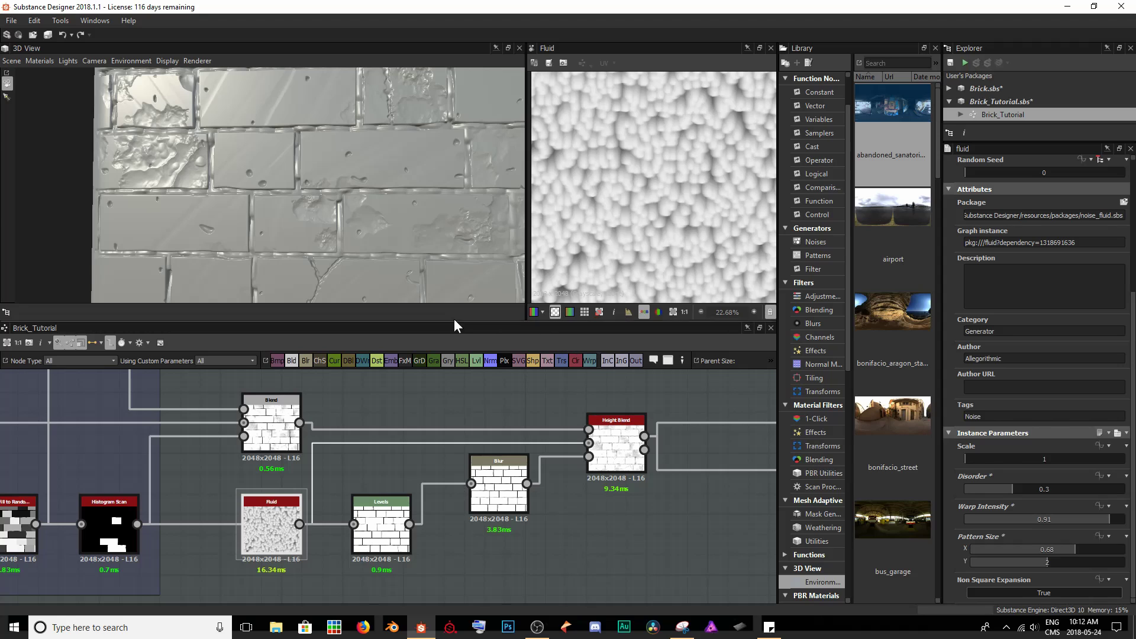
left_click_drag(347, 258, 353, 215)
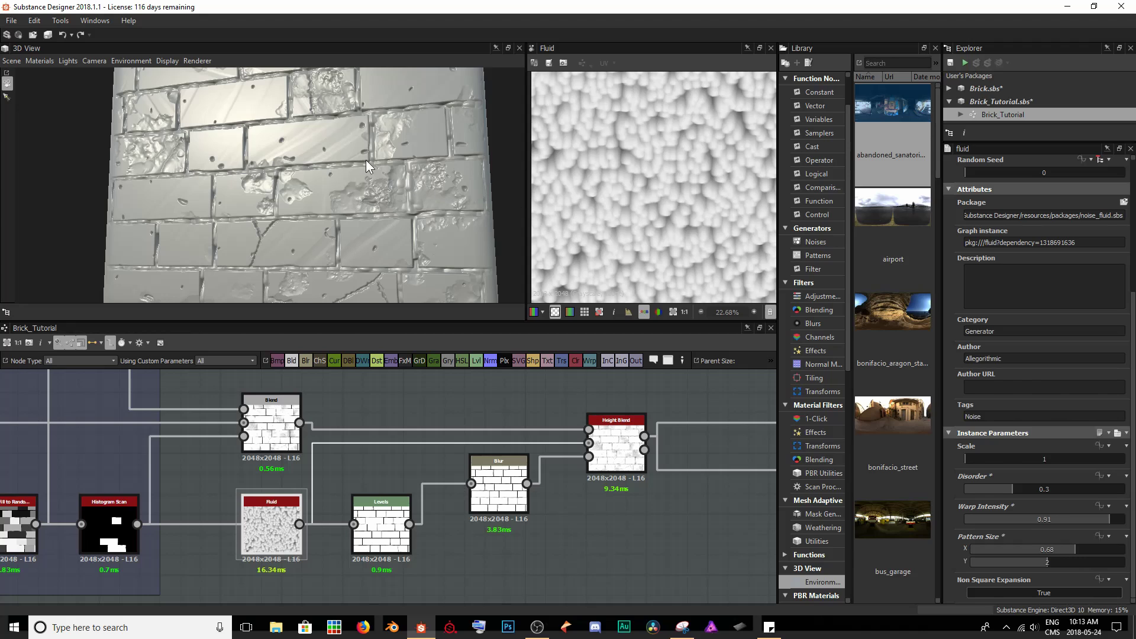
left_click_drag(366, 160, 414, 133)
scroll(408, 137, "down", 3)
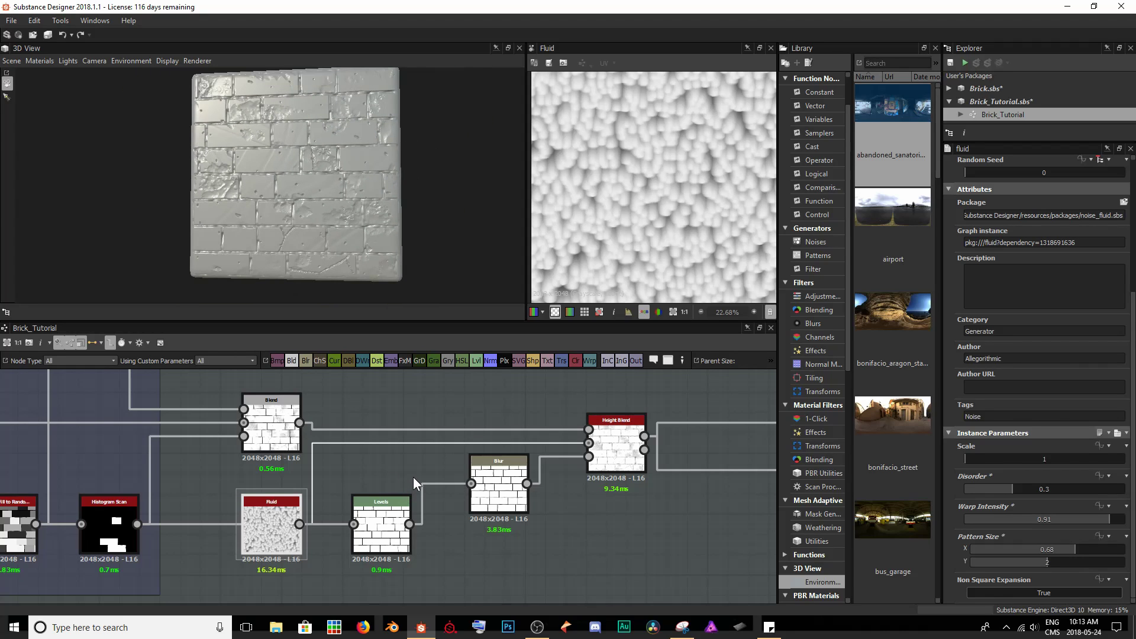
Step: Rearrange the Fluid, Levels, Blur and Height Blend nodes into a compact group and enclose them in a frame titled Grout
scroll(347, 459, "down", 3)
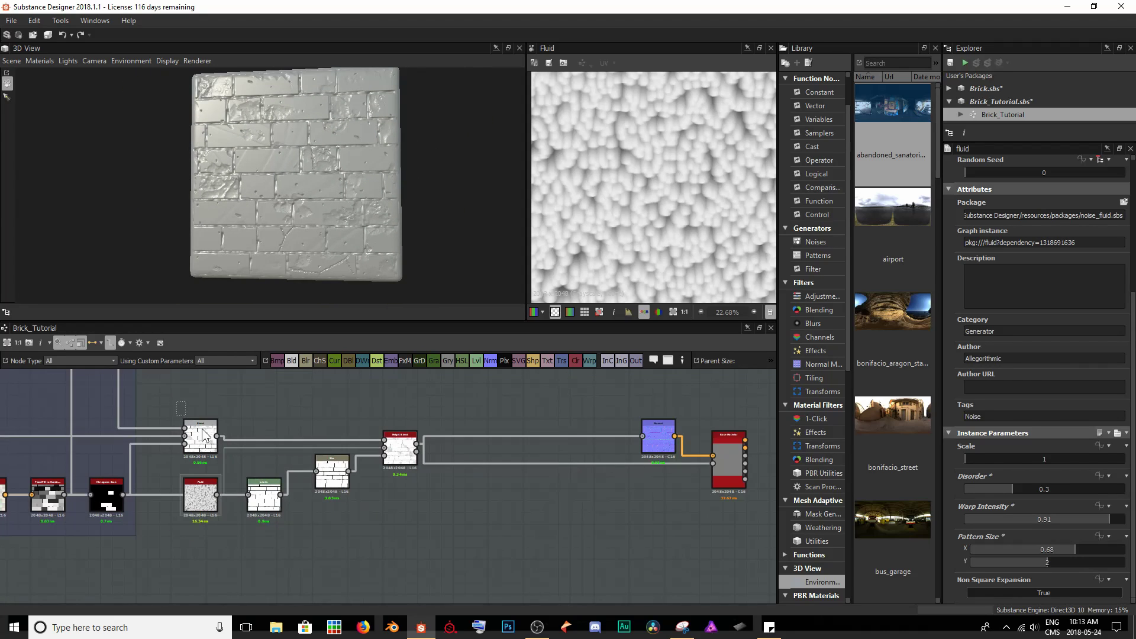
scroll(116, 455, "down", 2)
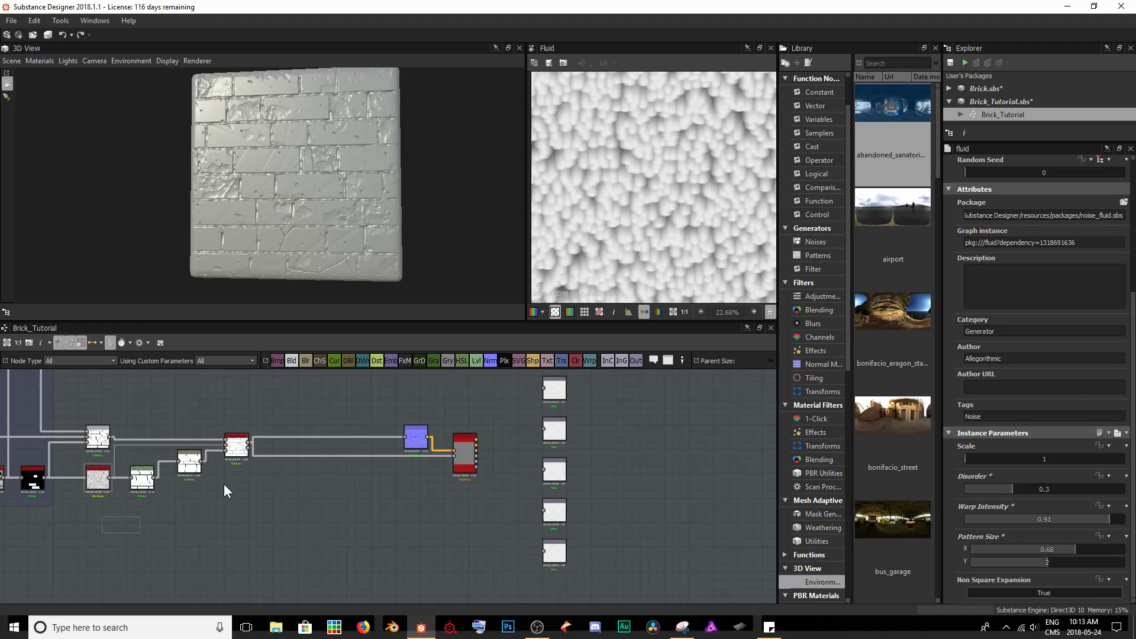
left_click_drag(189, 465, 286, 509)
left_click_drag(247, 465, 326, 492)
scroll(255, 494, "up", 1)
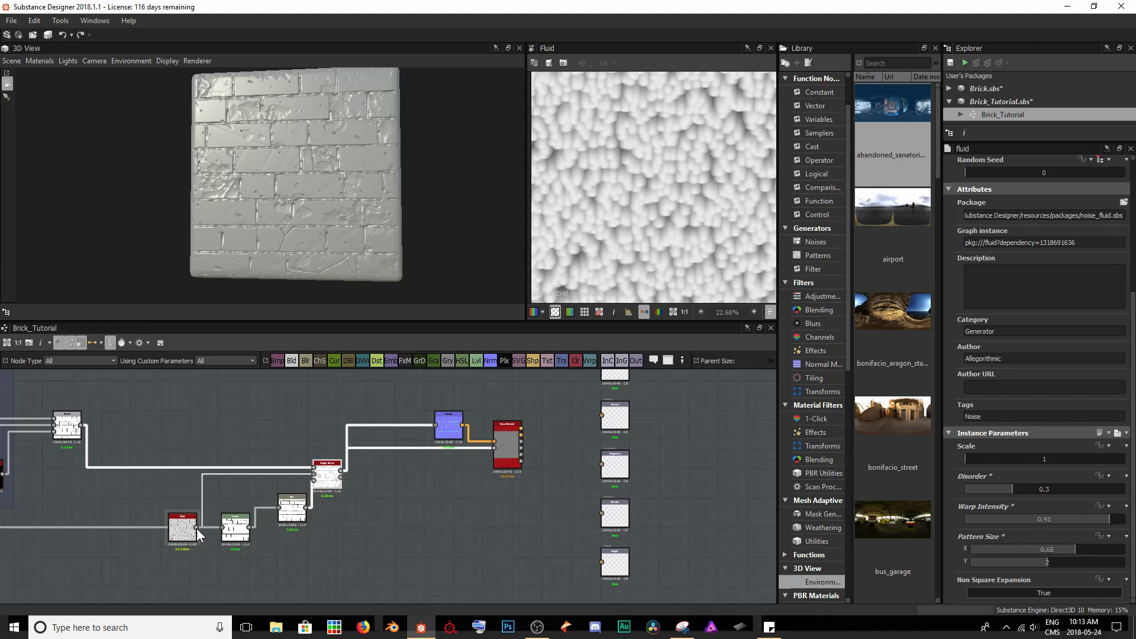
left_click_drag(176, 555, 234, 511)
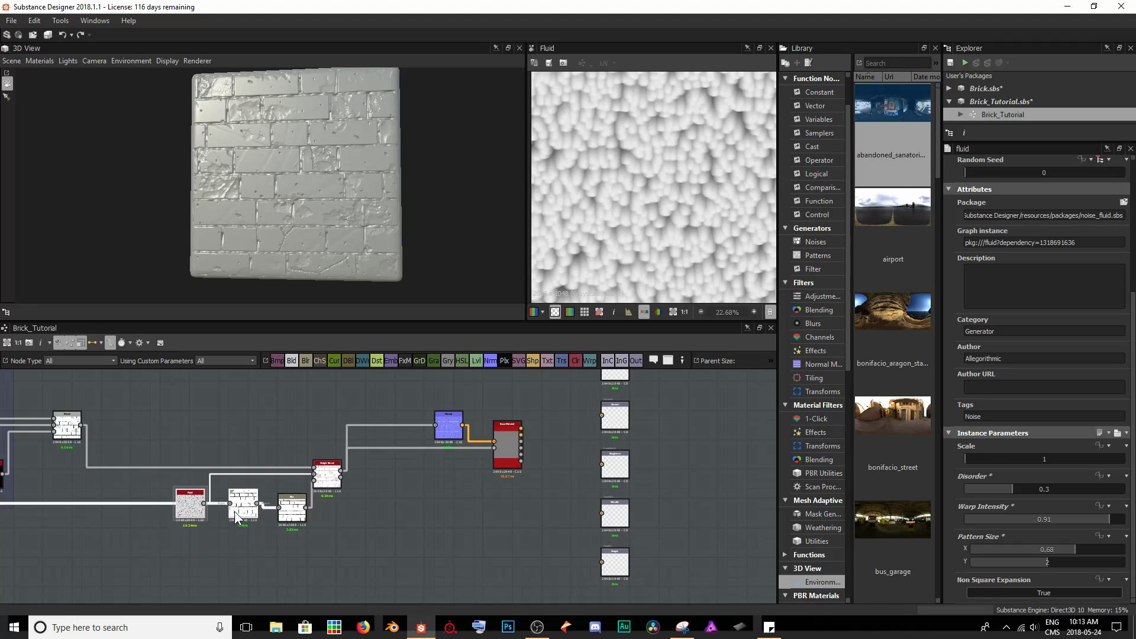
left_click(149, 457)
left_click(667, 361)
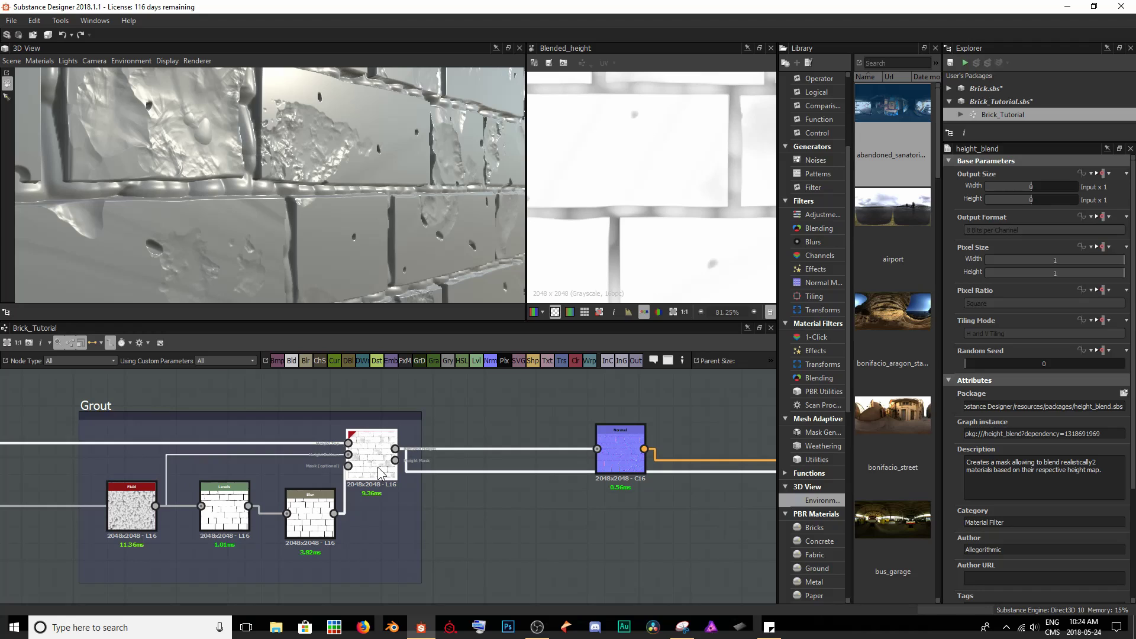
Step: Examine the blended height of the brick wall in 2D and 3D, and the Normal node's map up close along the mortar joints
scroll(680, 239, "down", 4)
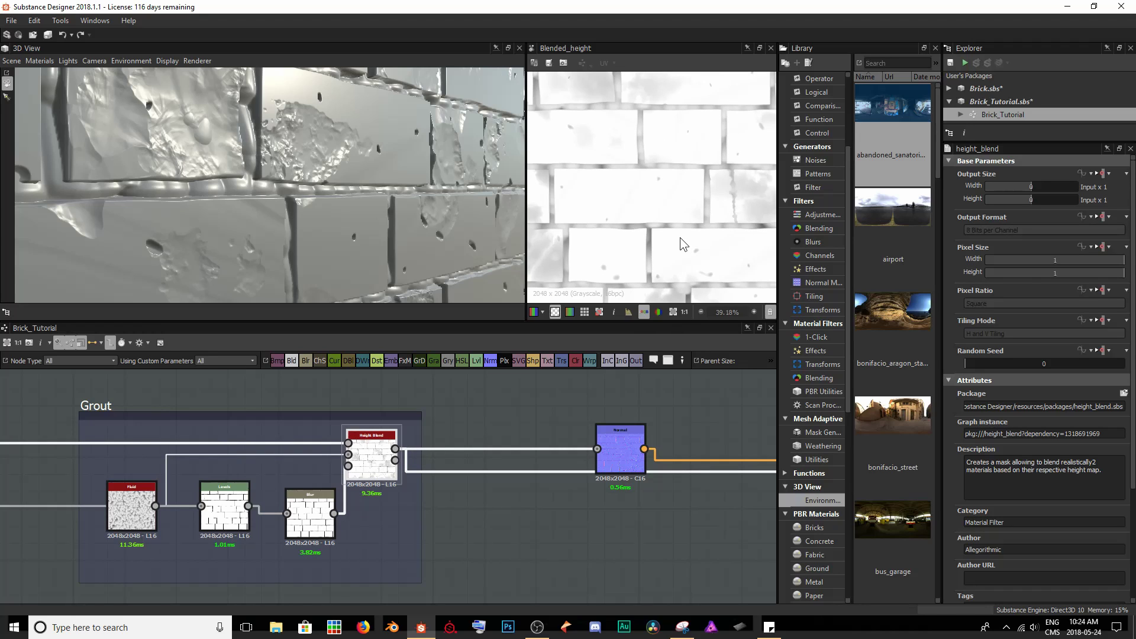
scroll(680, 237, "down", 4)
scroll(410, 184, "down", 3)
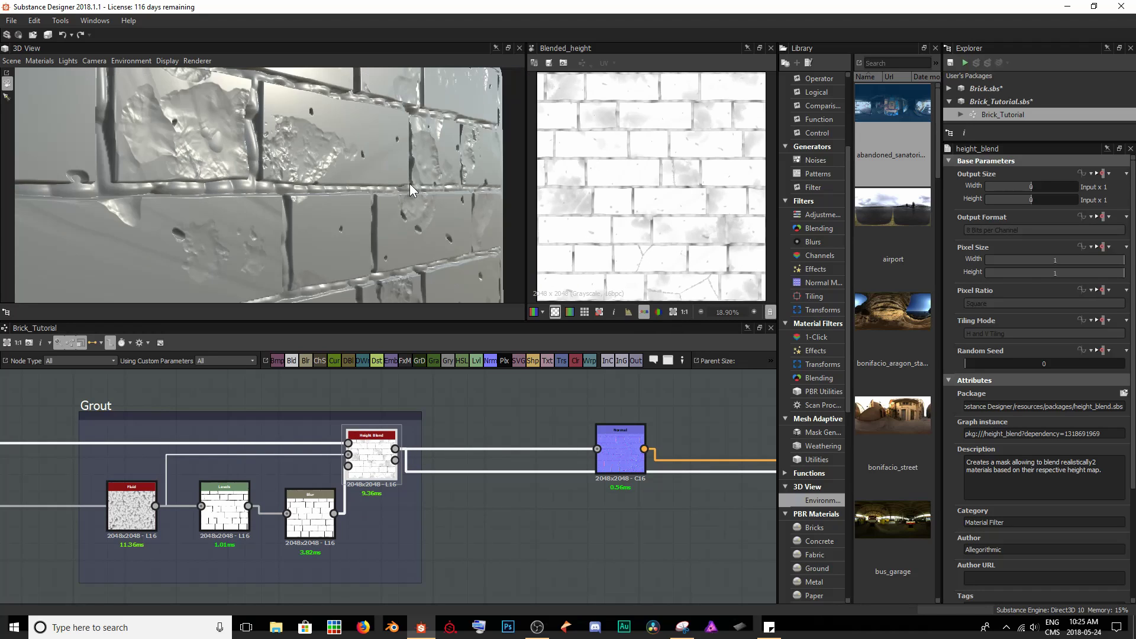
scroll(347, 150, "up", 5)
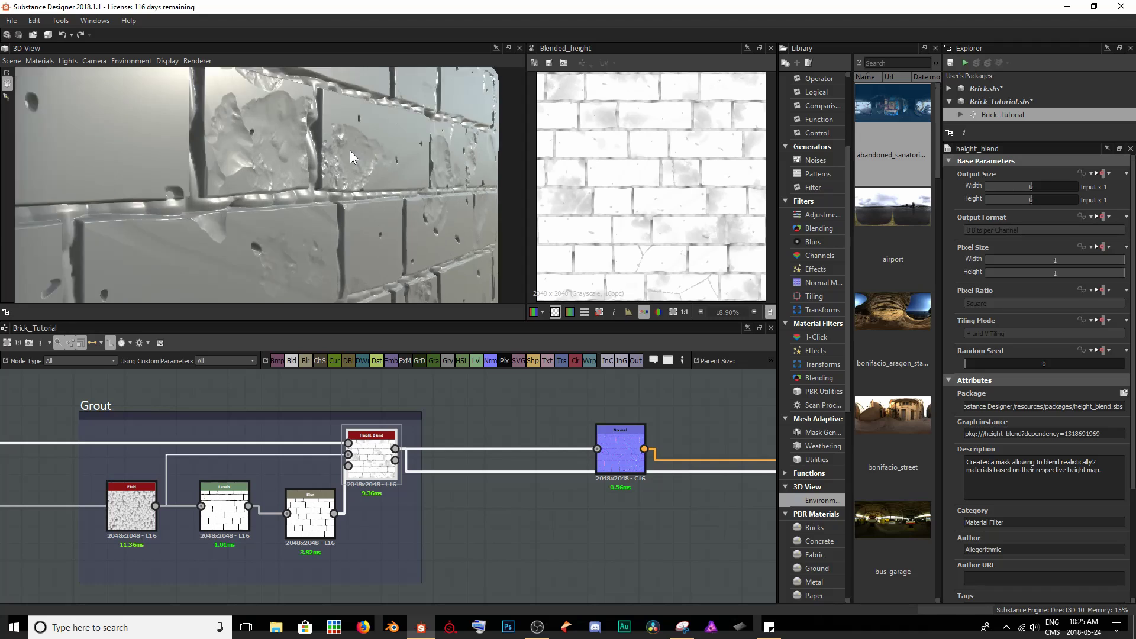
mouse_move(343, 165)
left_mouse_down()
mouse_move(343, 177)
mouse_move(360, 164)
left_mouse_up()
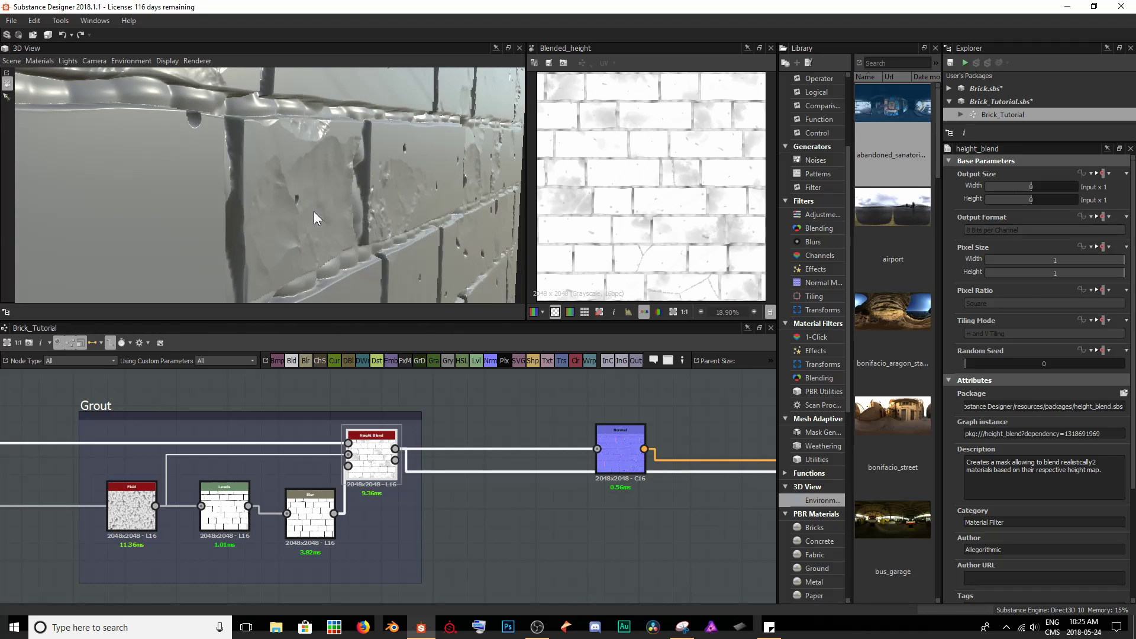
left_click_drag(314, 211, 389, 189)
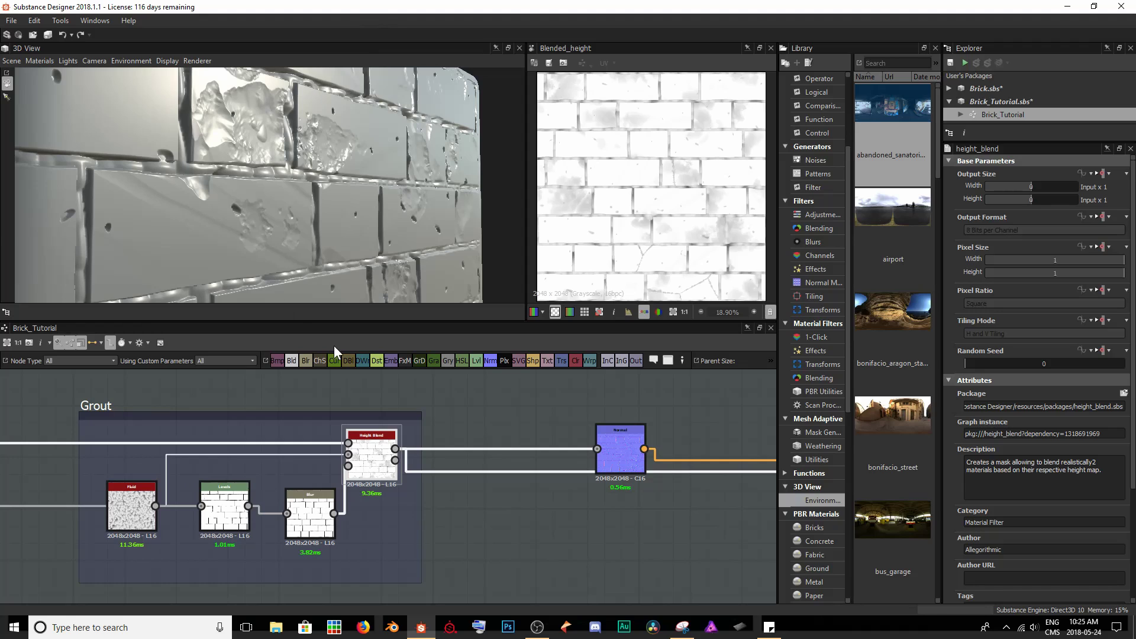
double_click(630, 460)
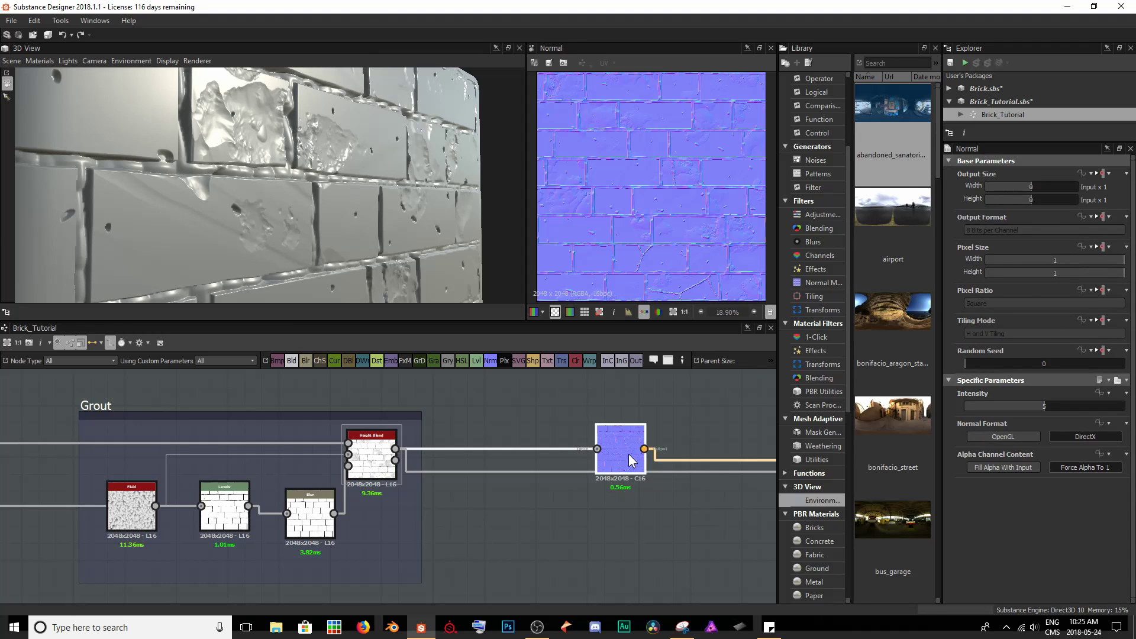
scroll(630, 239, "up", 10)
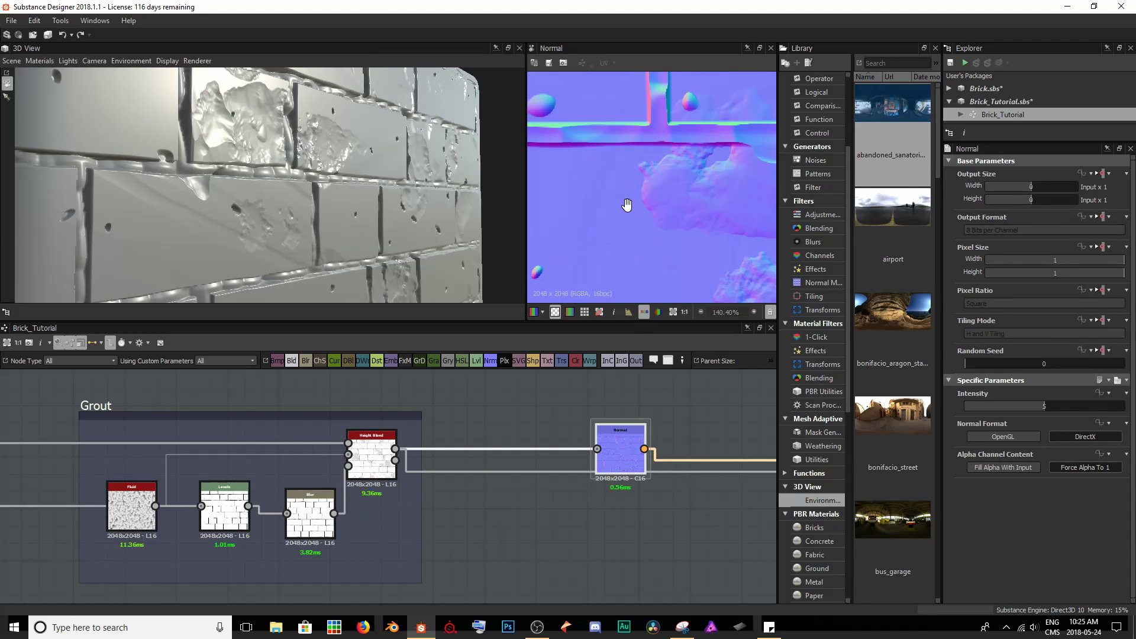
middle_click_drag(626, 205, 675, 232)
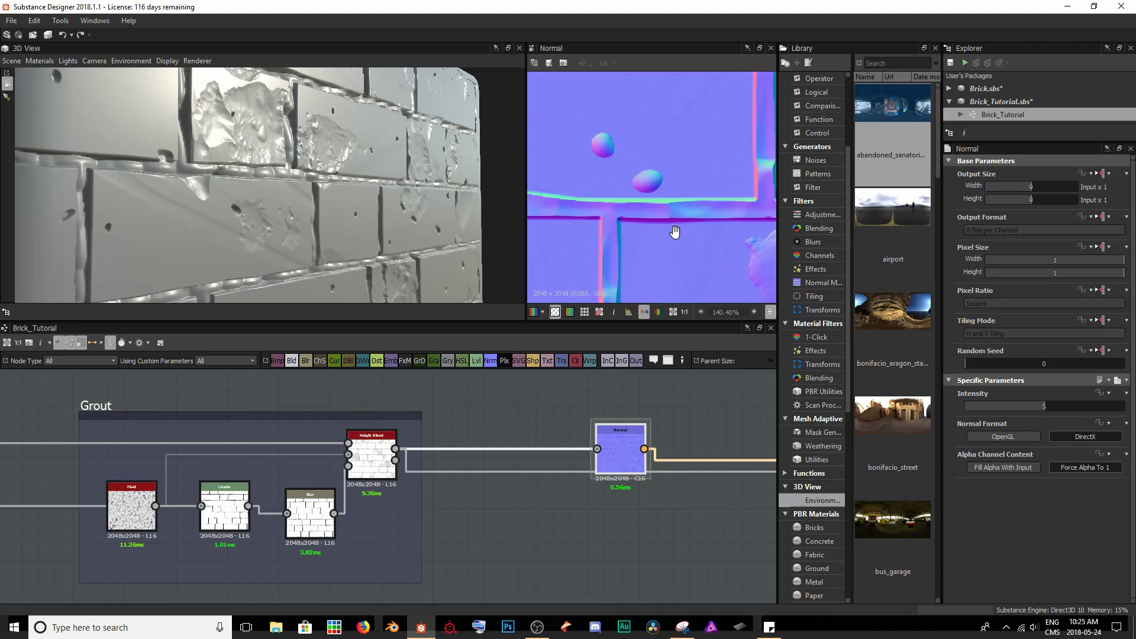
scroll(705, 234, "up", 1)
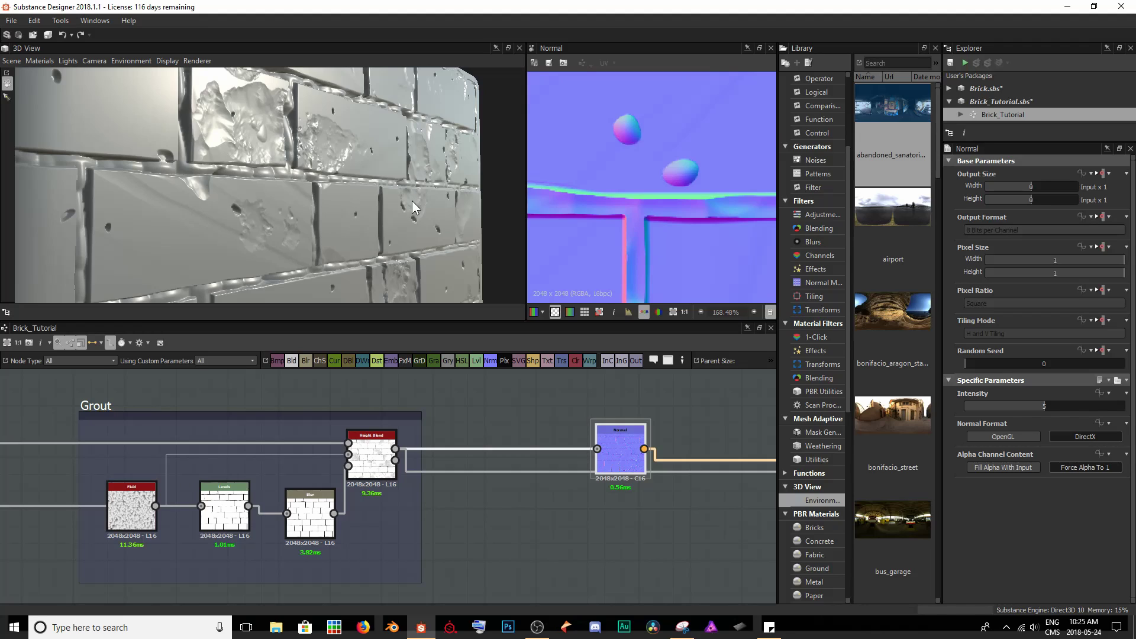
Step: Add a BnW Spots 2 noise node above the Normal node in the empty graph area and inspect its pattern
middle_click_drag(671, 505, 193, 502)
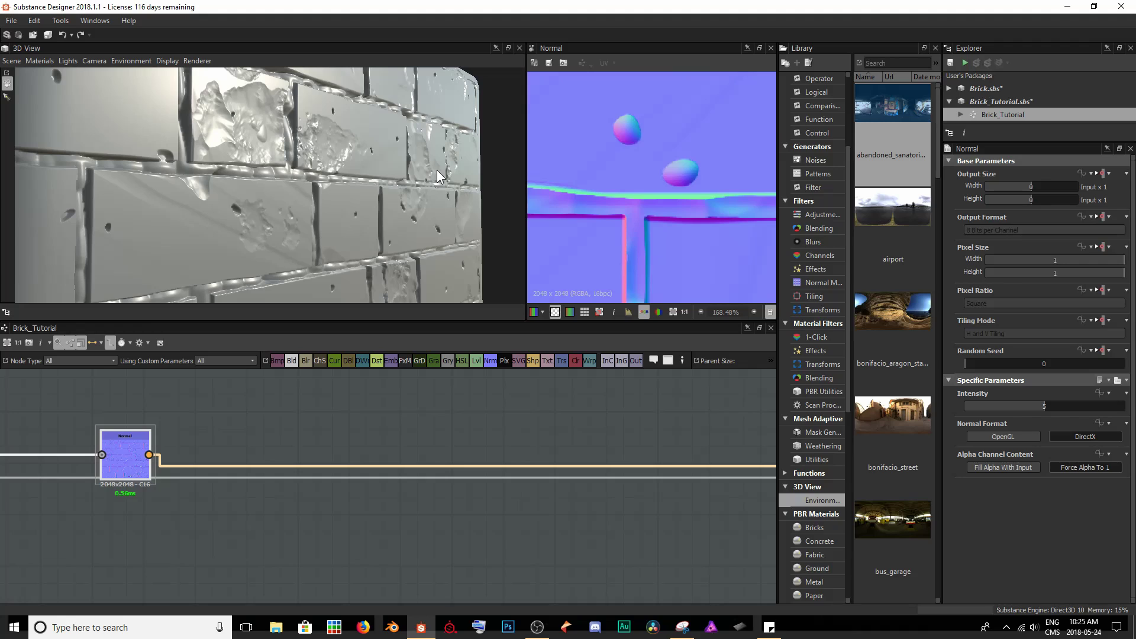
middle_click_drag(315, 442, 259, 466)
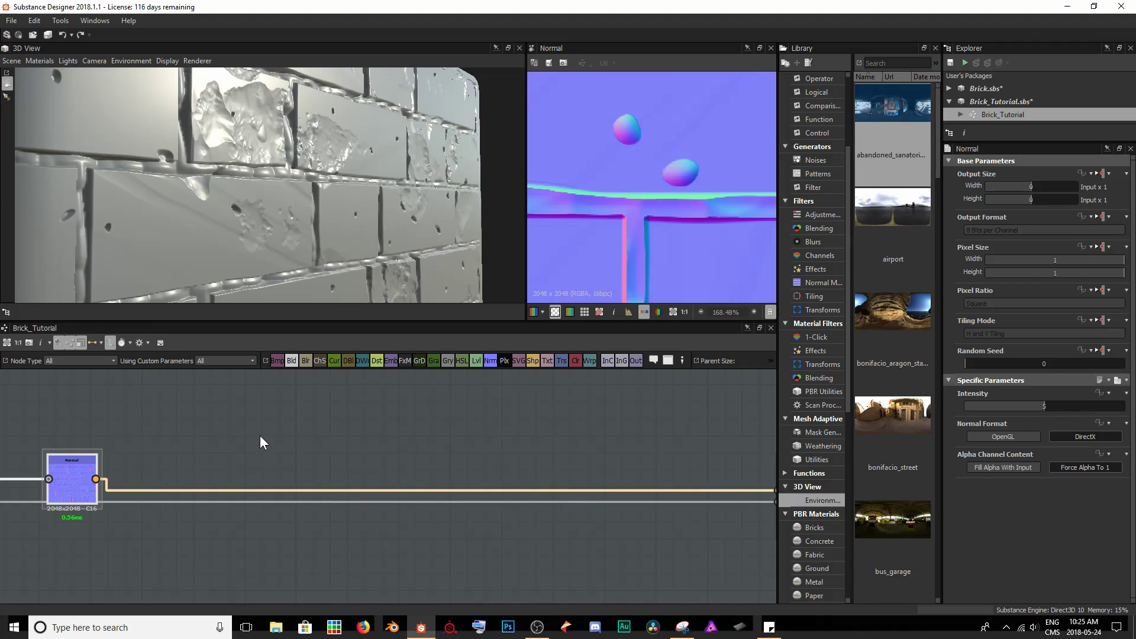
middle_click_drag(272, 428, 261, 487)
key("space")
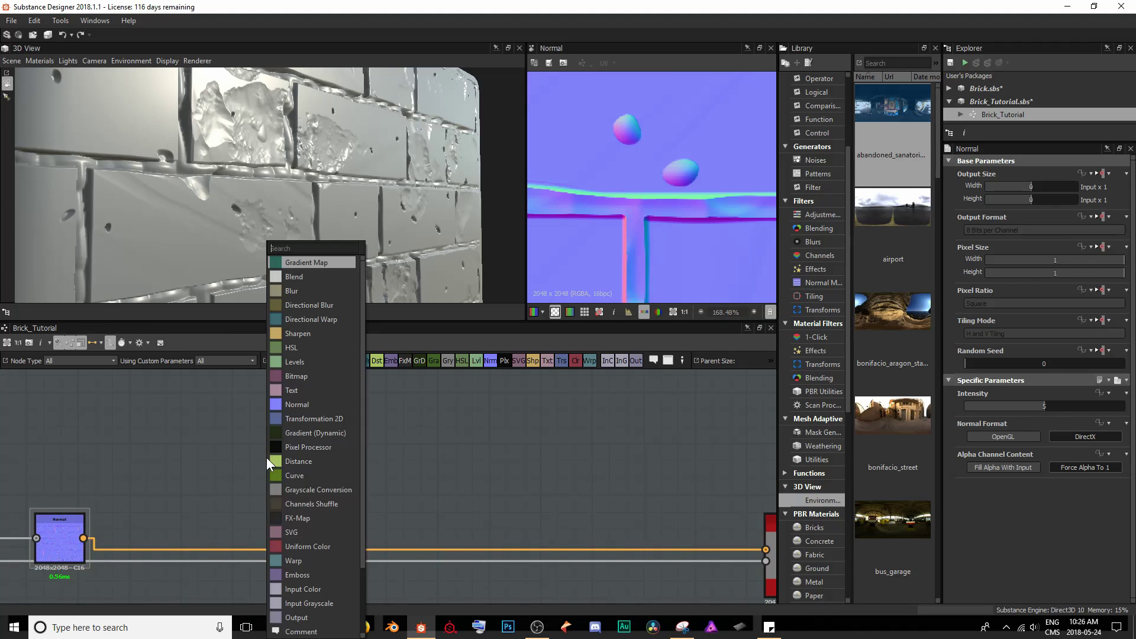
type("b")
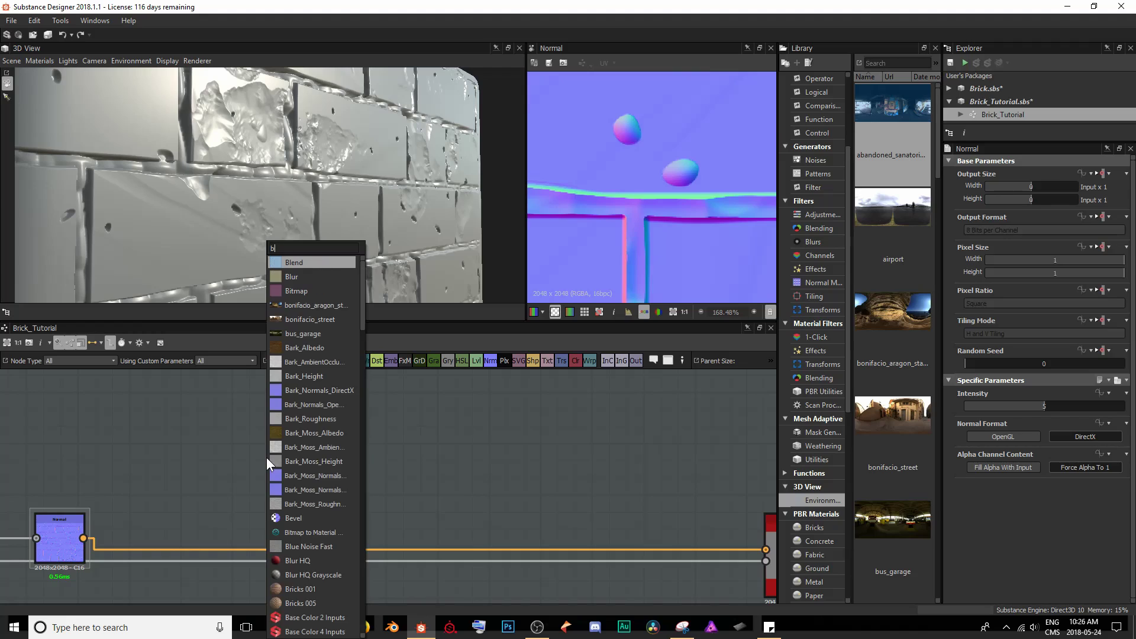
type("nw")
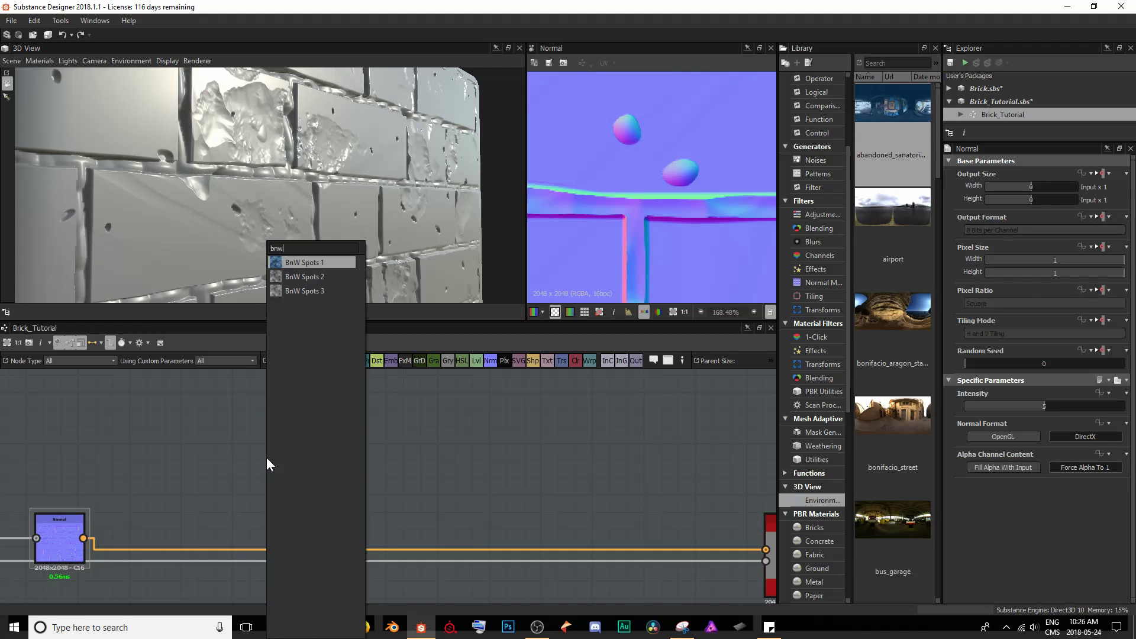
key("Down")
key("Return")
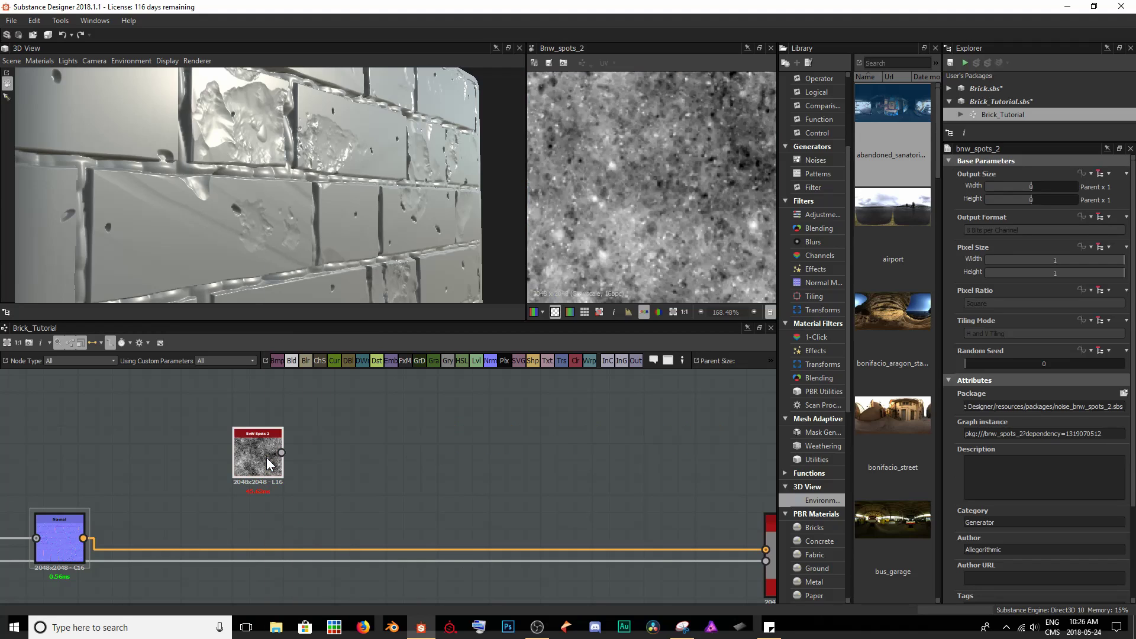
left_click_drag(267, 457, 194, 403)
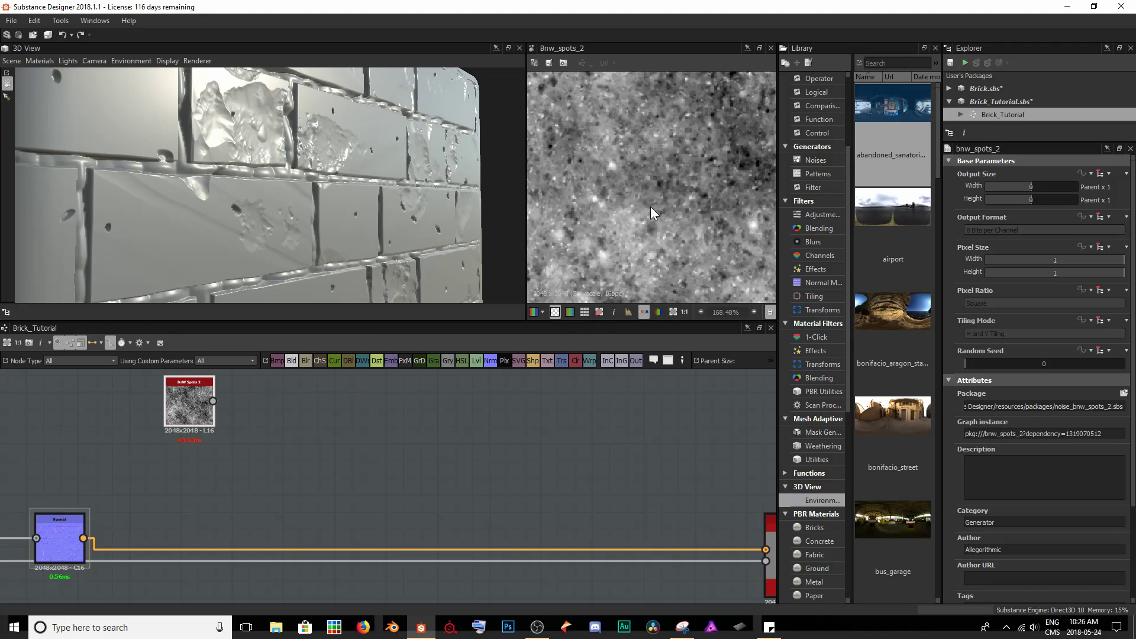
scroll(651, 207, "down", 1)
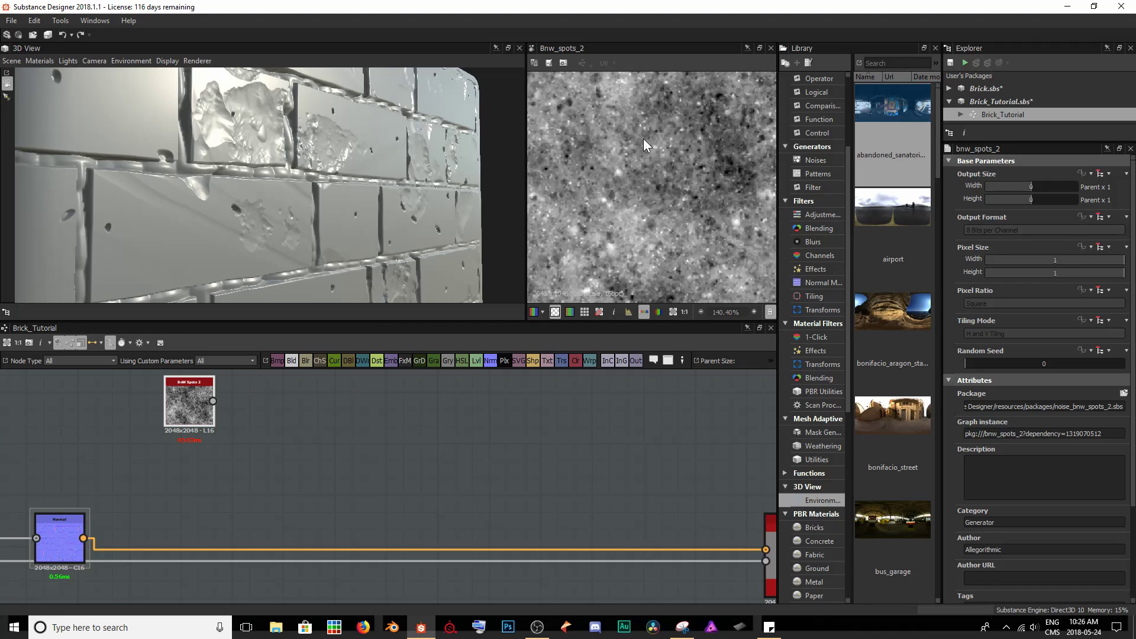
scroll(662, 211, "up", 1)
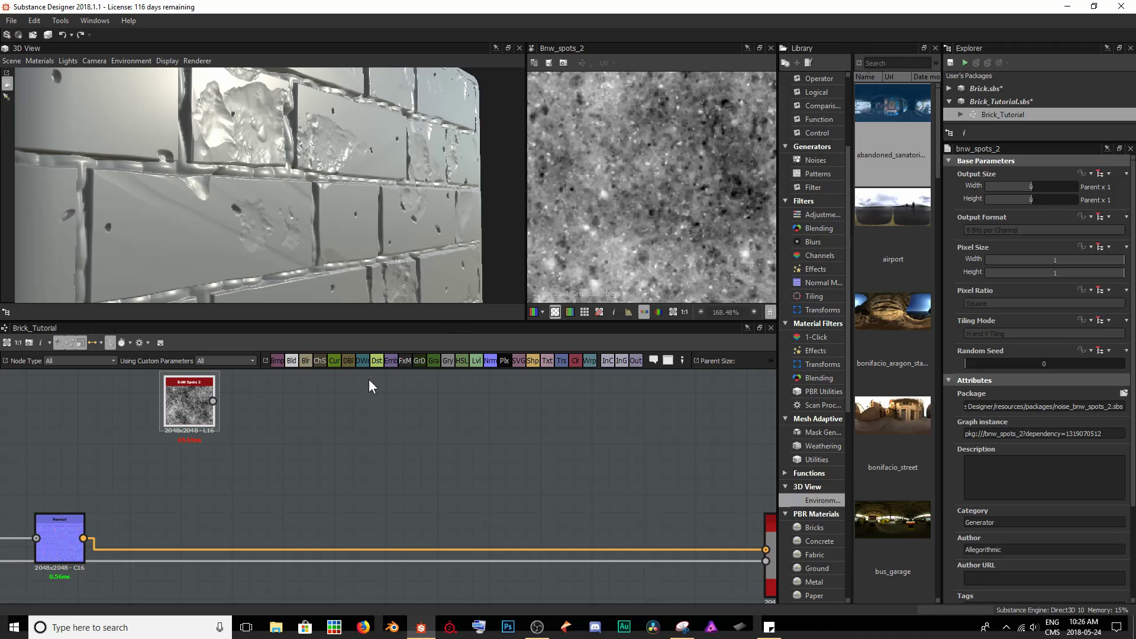
Step: Feed the BnW Spots 2 noise into a new Normal node and preview both the noise and its normal map
left_click(492, 364)
left_click_drag(284, 401, 462, 402)
double_click(189, 403)
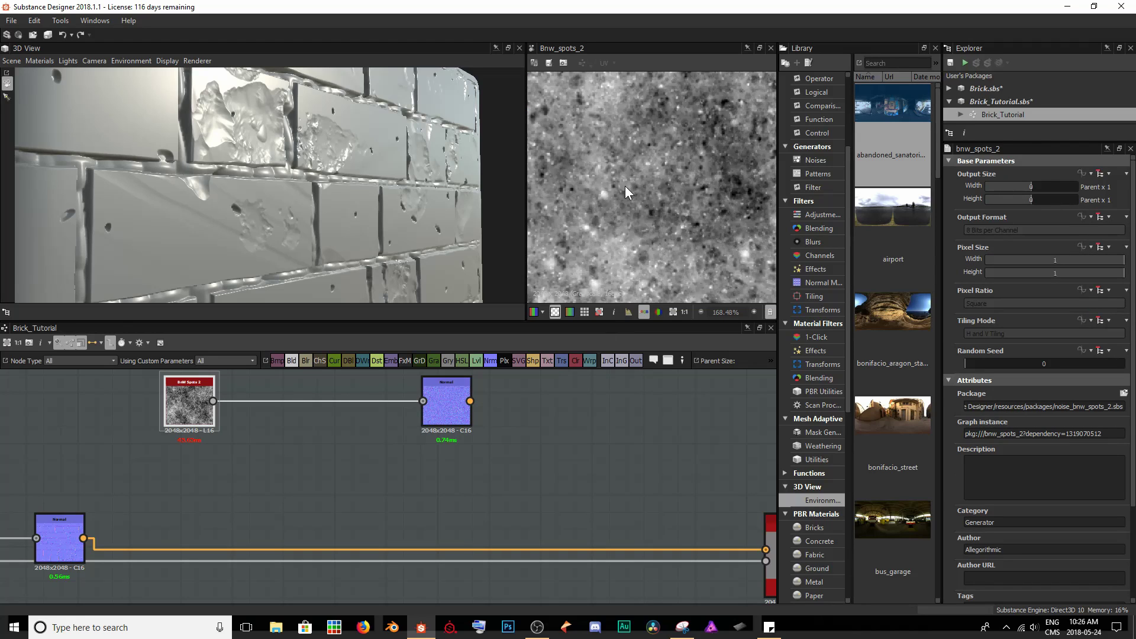
double_click(443, 407)
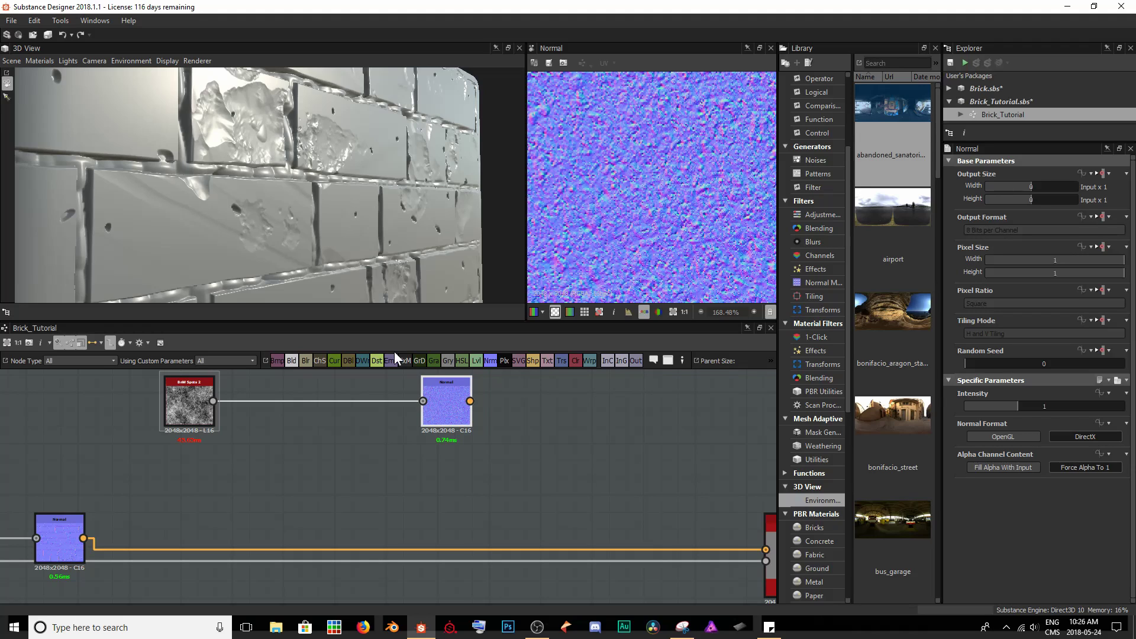
Step: Compare the BnW Spots 2 noise with its normal map at several magnifications, and move the new Normal node closer to the noise
double_click(193, 410)
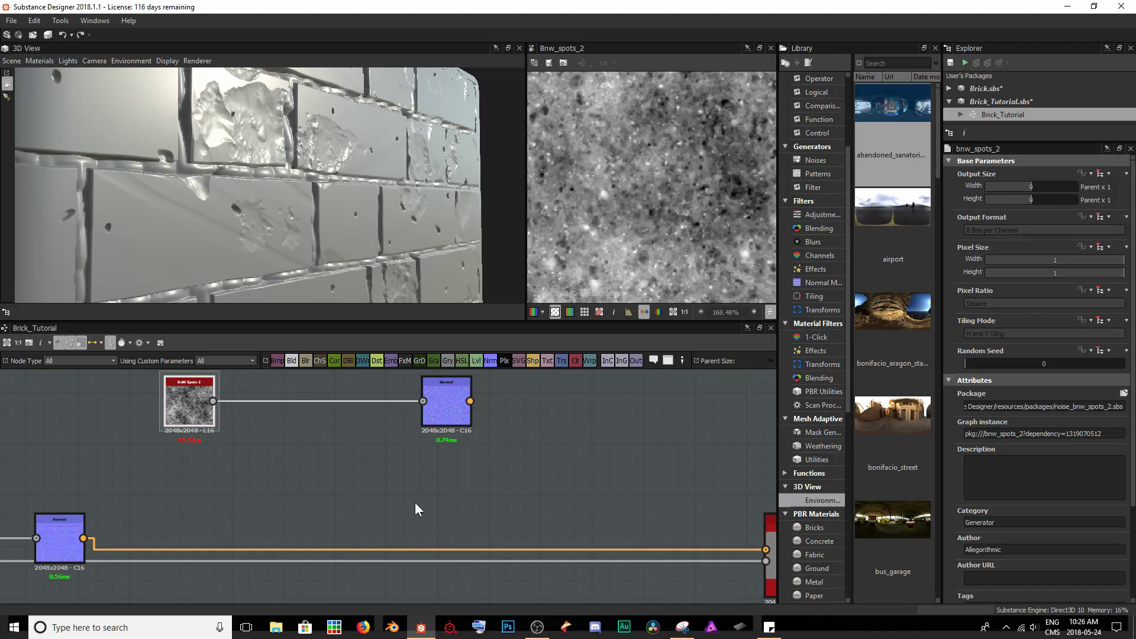
middle_click_drag(379, 476, 382, 503)
double_click(448, 423)
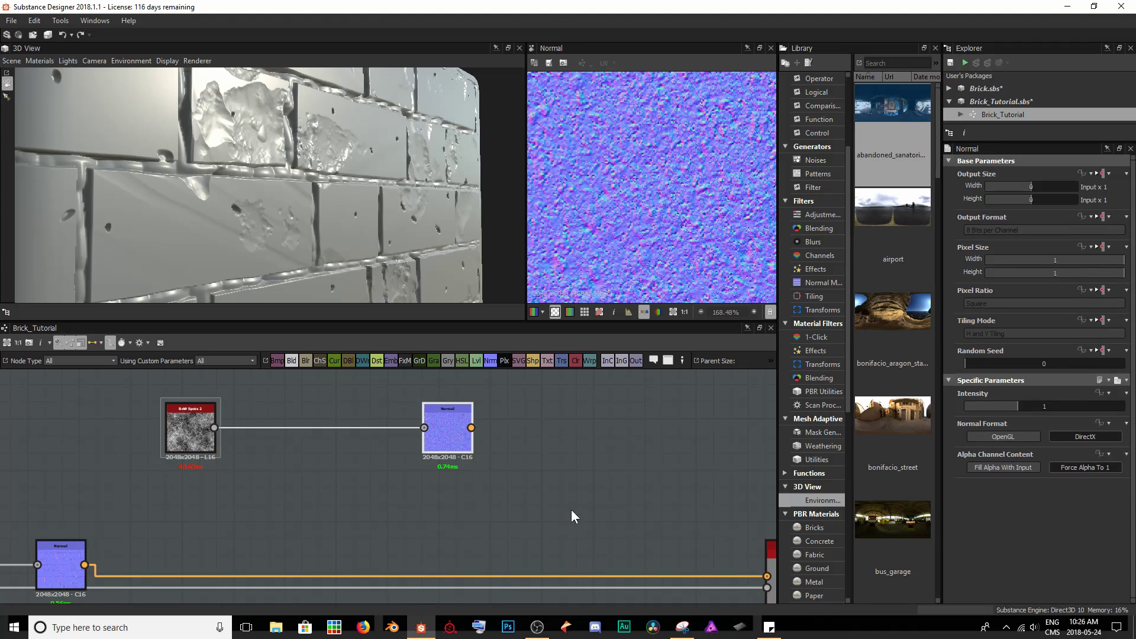
scroll(639, 233, "down", 5)
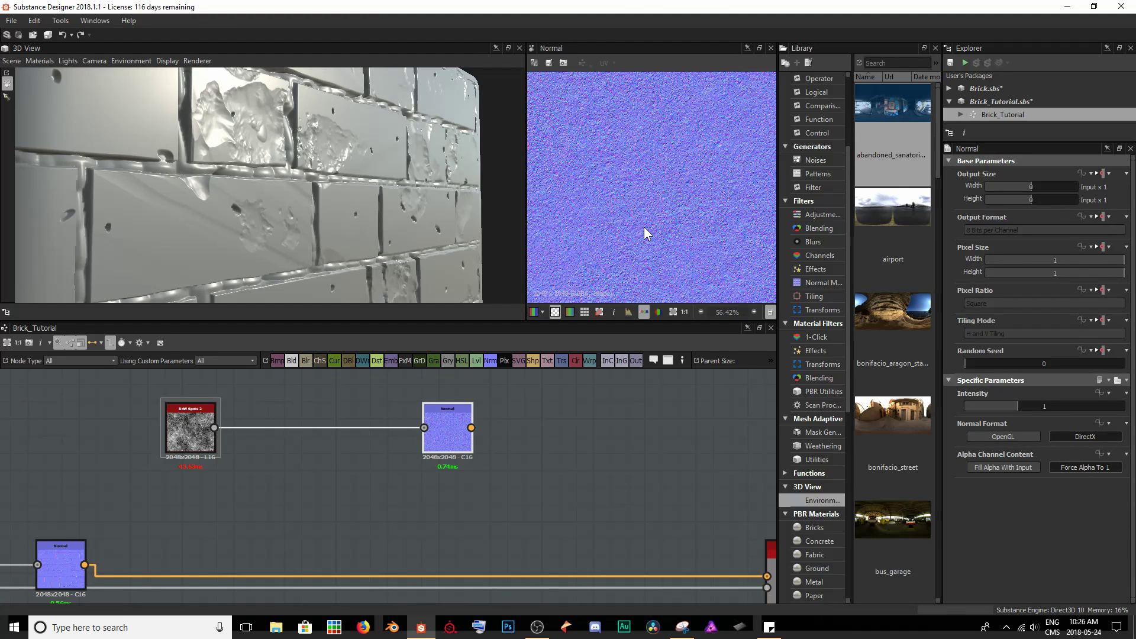
scroll(644, 226, "down", 5)
scroll(643, 226, "up", 1)
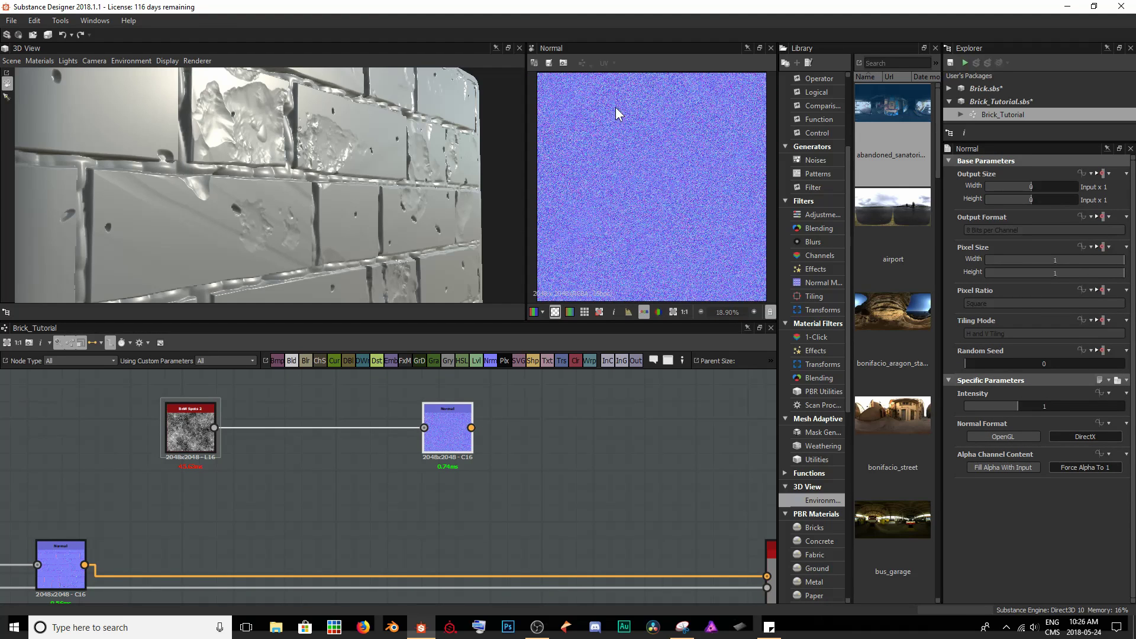
left_click_drag(452, 439, 396, 436)
scroll(642, 169, "up", 5)
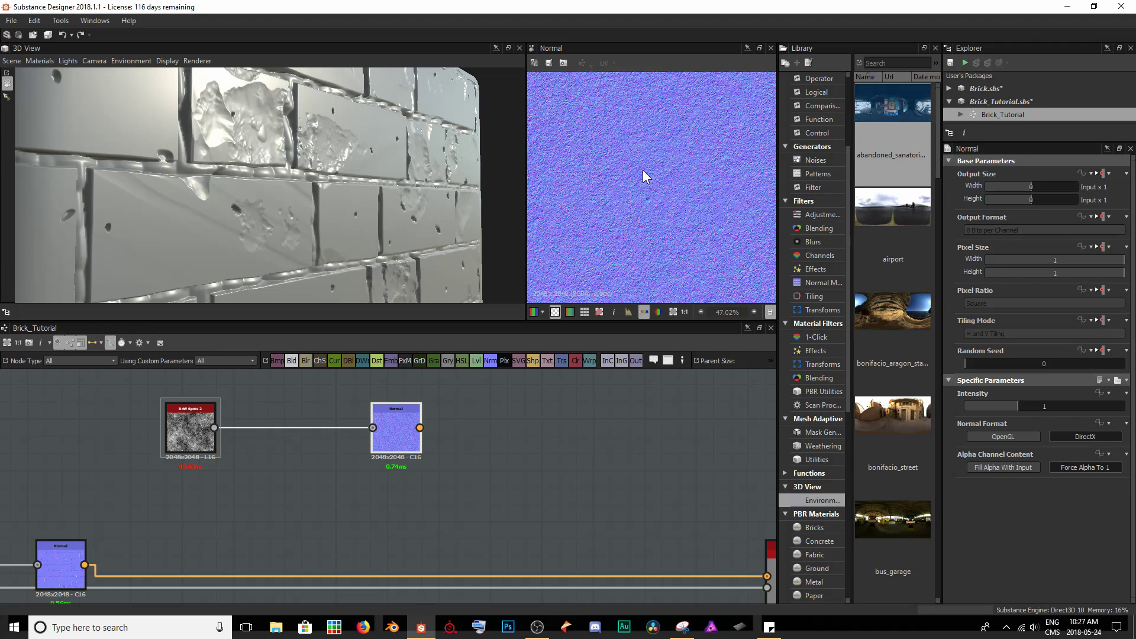
scroll(643, 169, "down", 3)
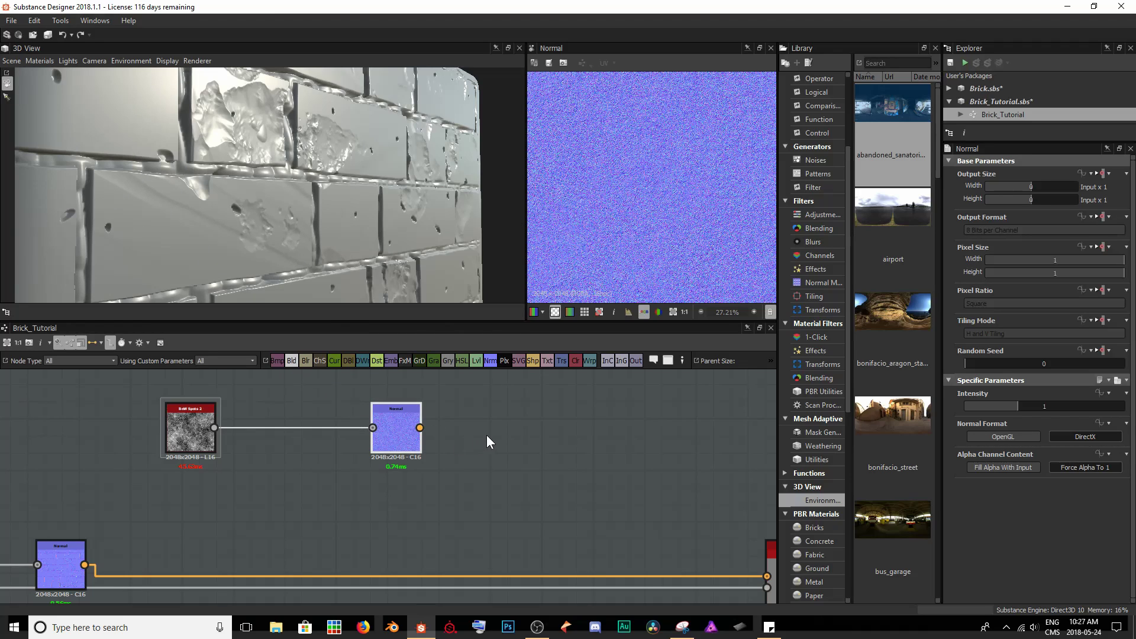
Step: Insert a Levels node between BnW Spots 2 and the new Normal node, and raise its input black point to isolate the brightest spots
left_click_drag(416, 427, 299, 446)
type("leve")
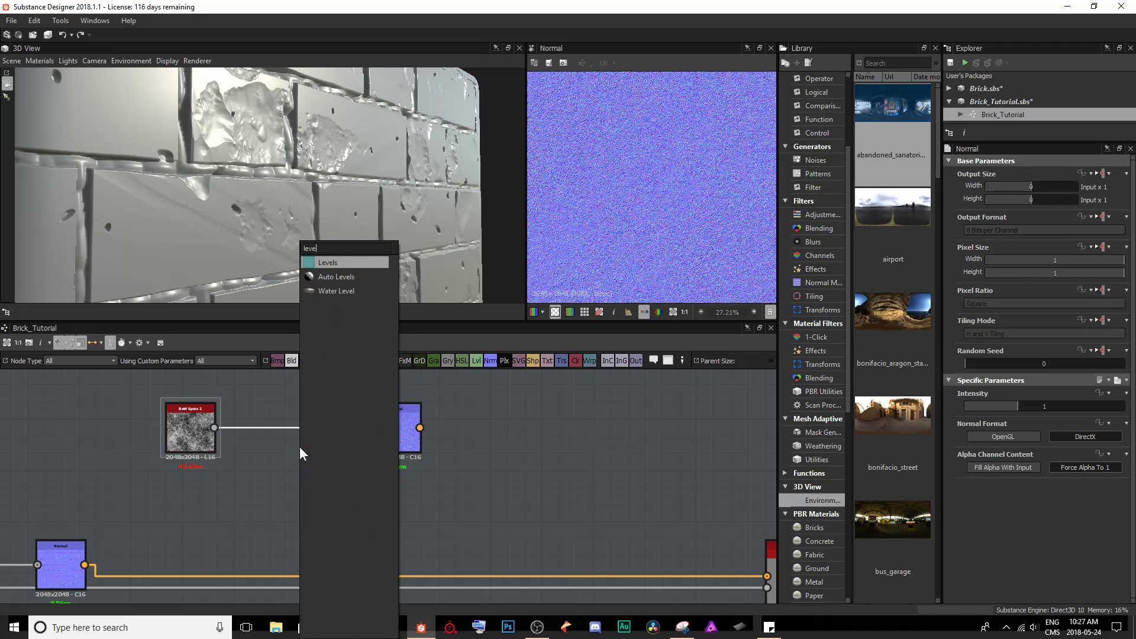
key("Return")
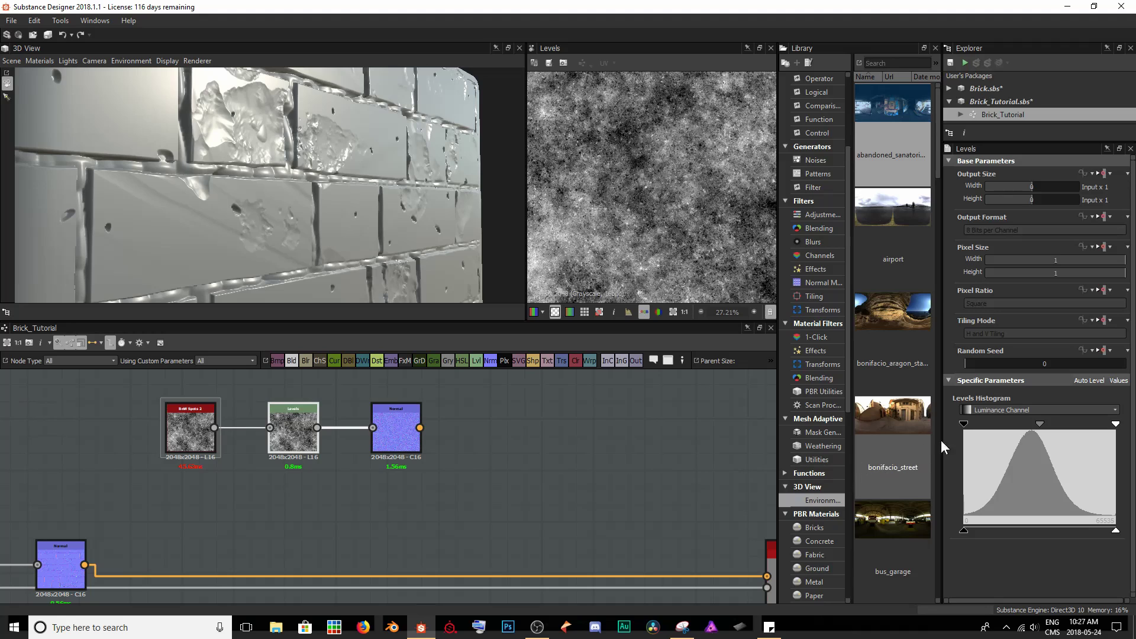
left_click_drag(963, 422, 1021, 426)
scroll(612, 147, "up", 6)
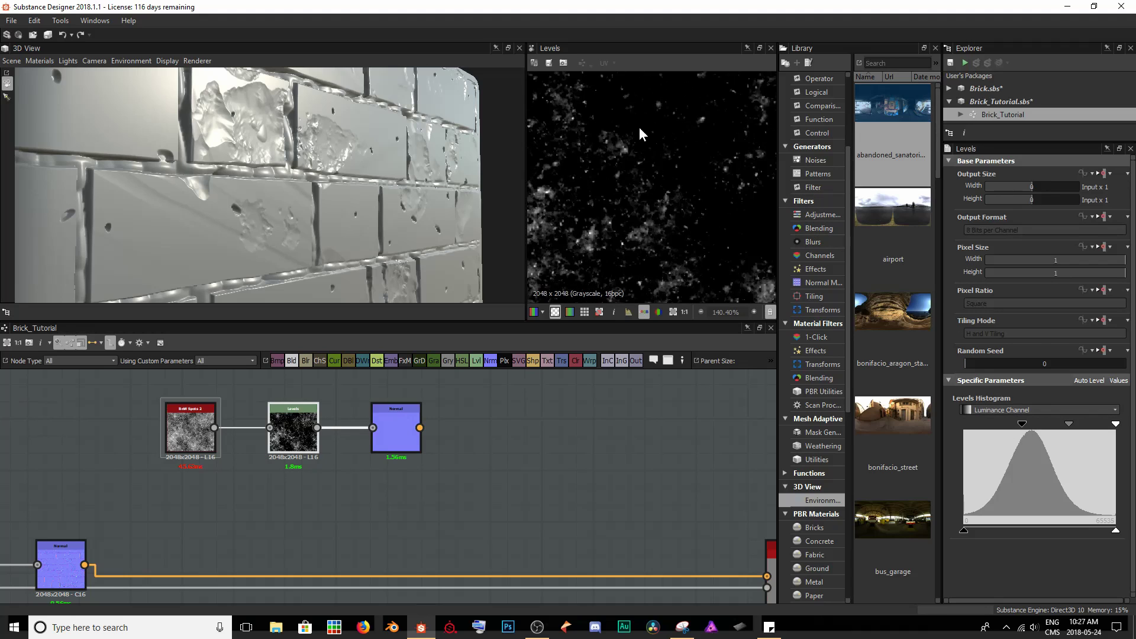
scroll(636, 148, "up", 2)
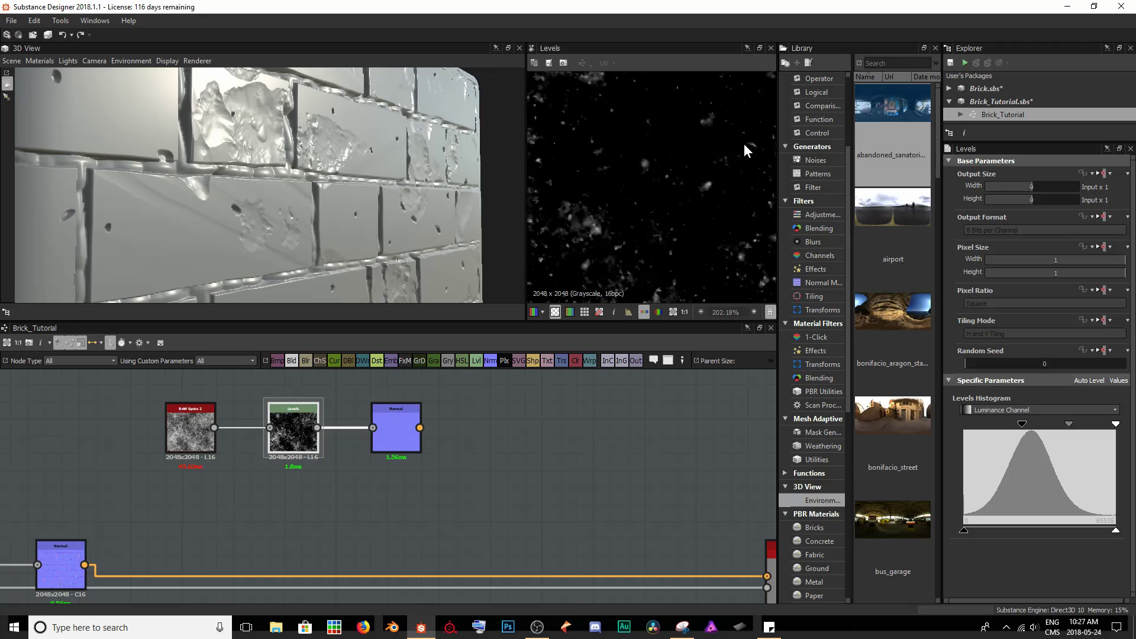
Step: Preview the spots' normal map and lower the input white point of its Levels node to brighten the spots and increase contrast
double_click(399, 428)
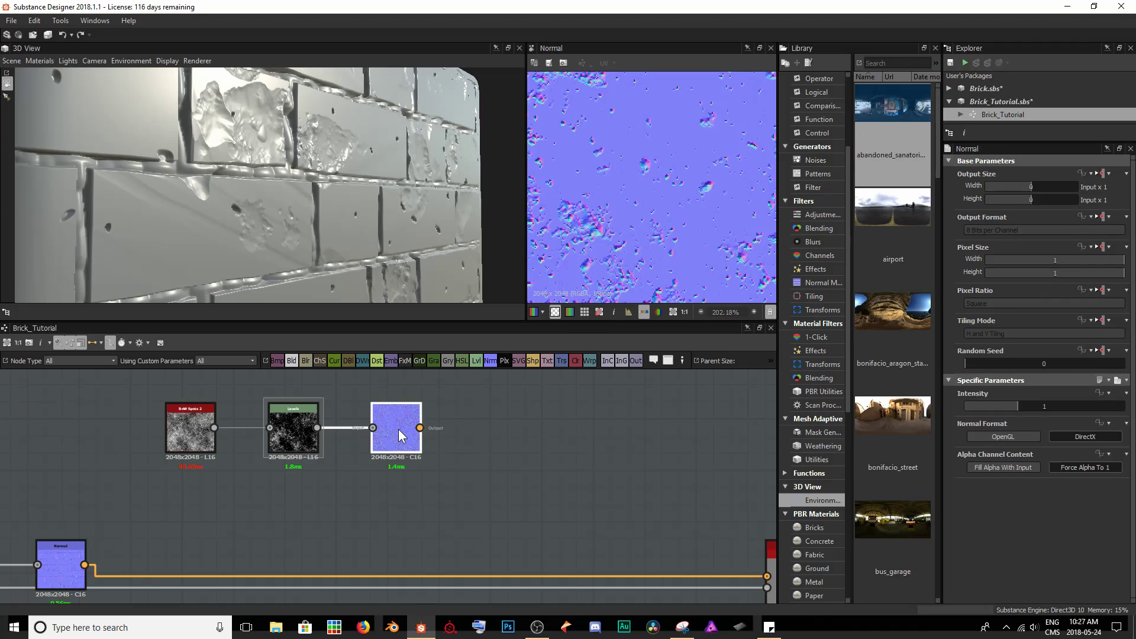
scroll(662, 204, "down", 5)
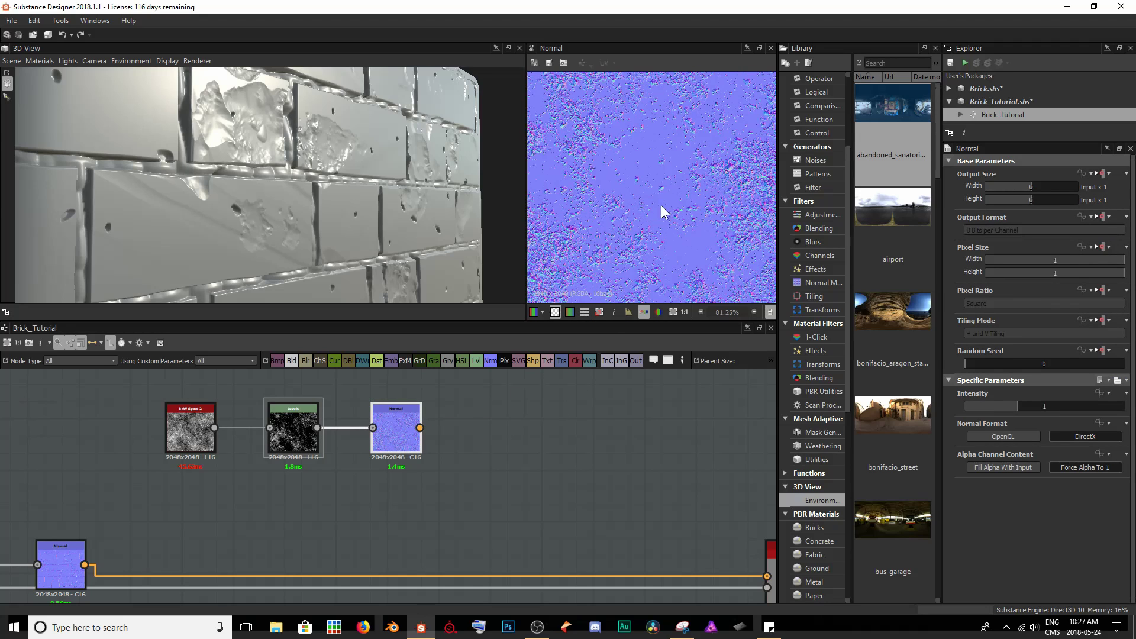
scroll(668, 190, "up", 3)
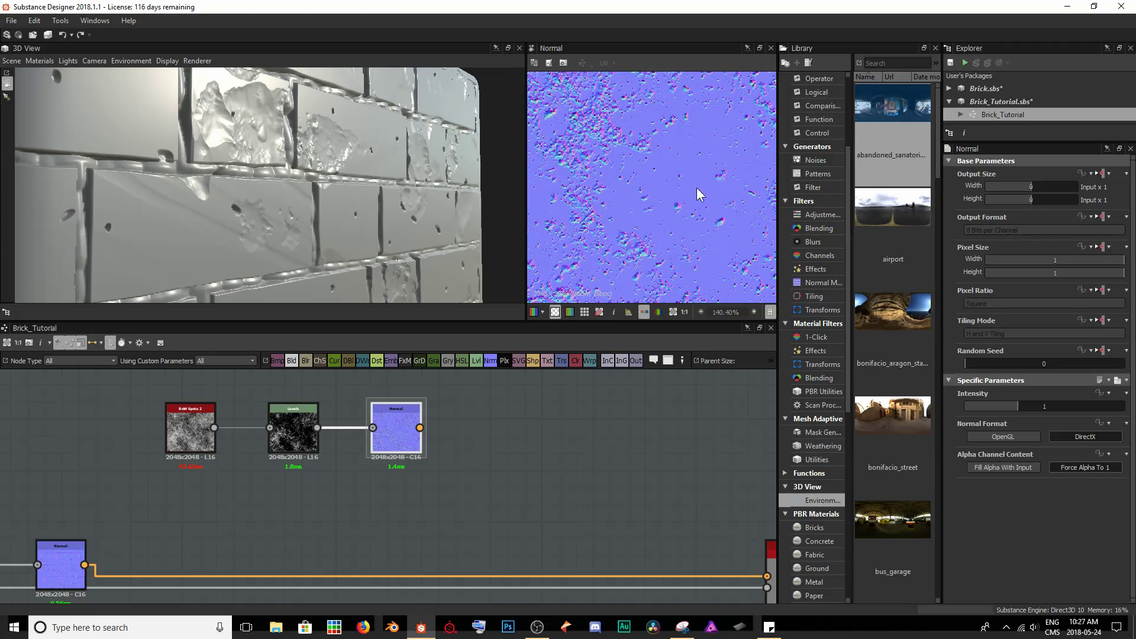
left_click(293, 427)
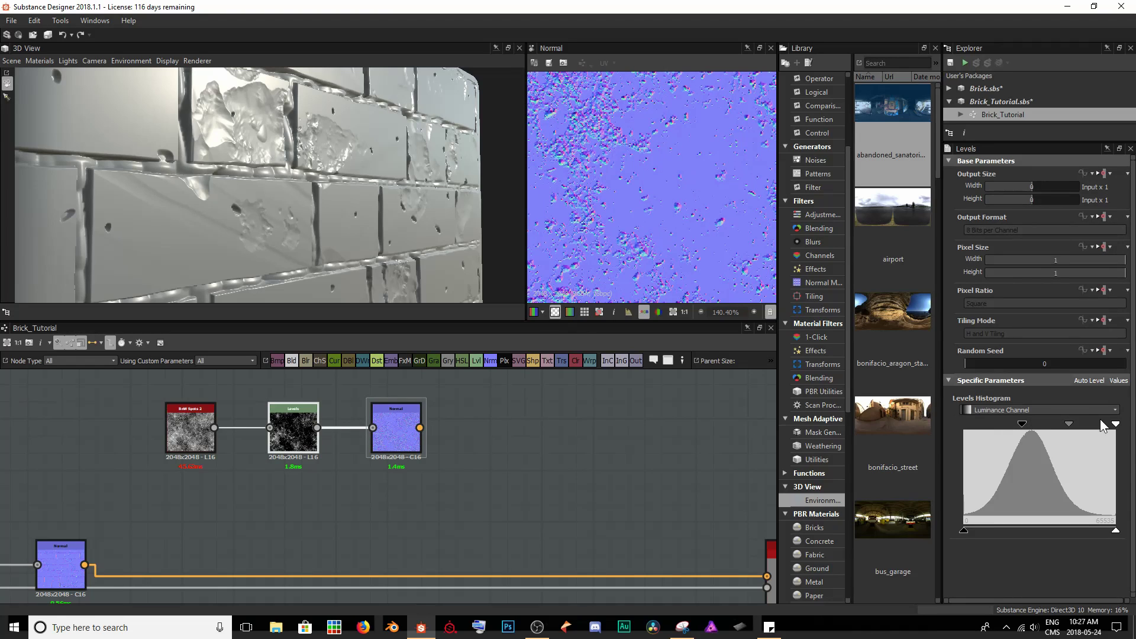
left_click_drag(1119, 431, 1060, 431)
scroll(695, 240, "down", 2)
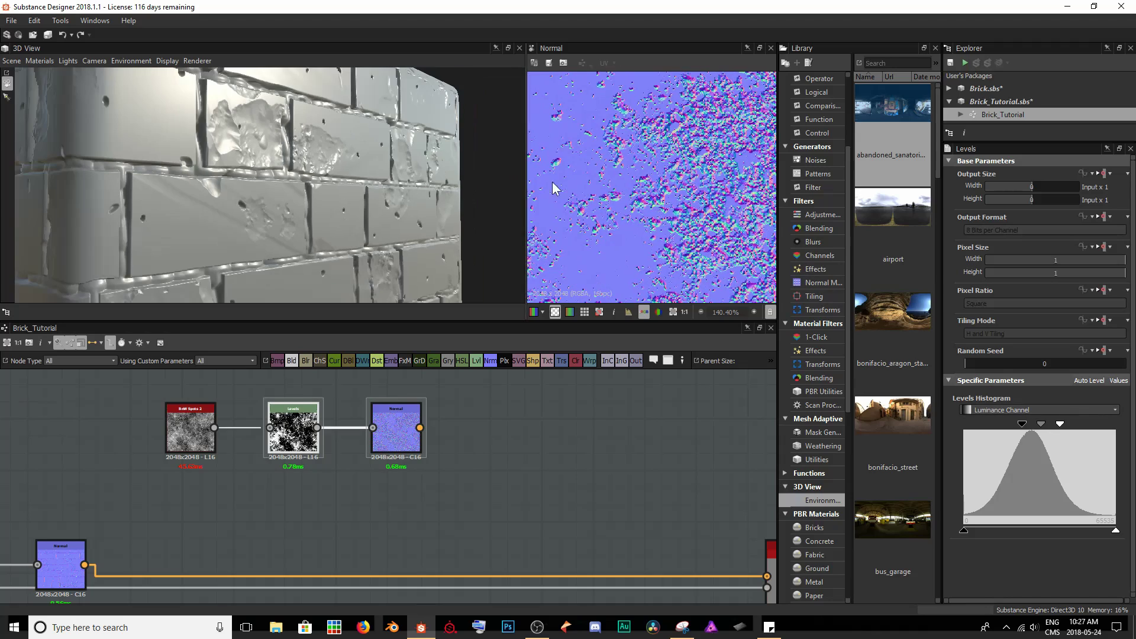
scroll(621, 236, "up", 5)
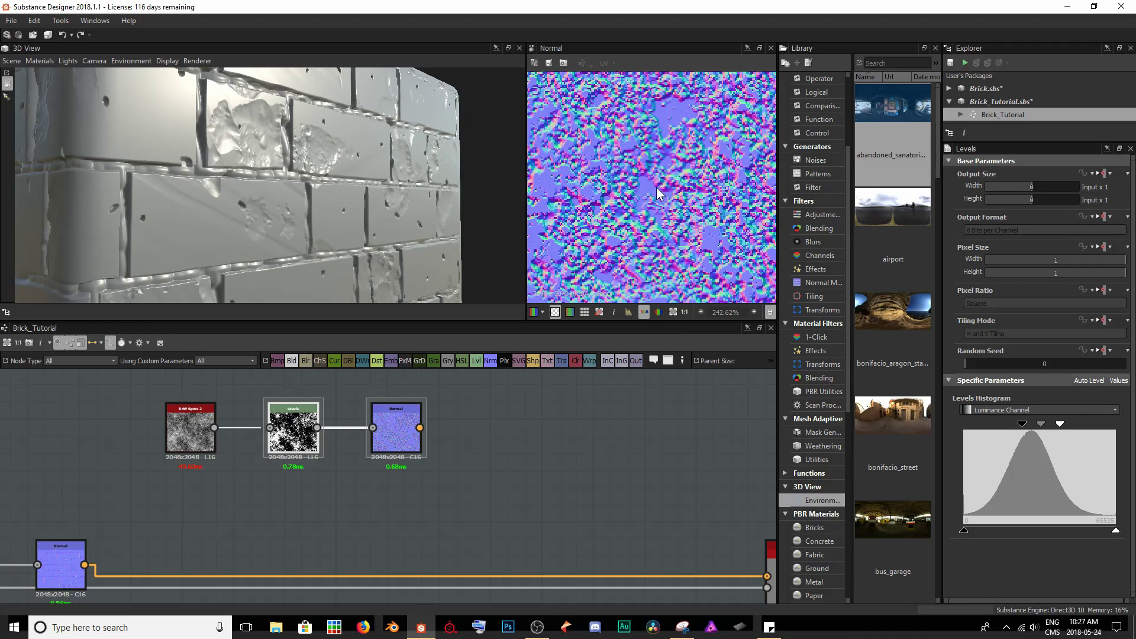
Step: Compare the Levels output with the spots' normal map, and set the new Normal node's intensity to 2
double_click(293, 427)
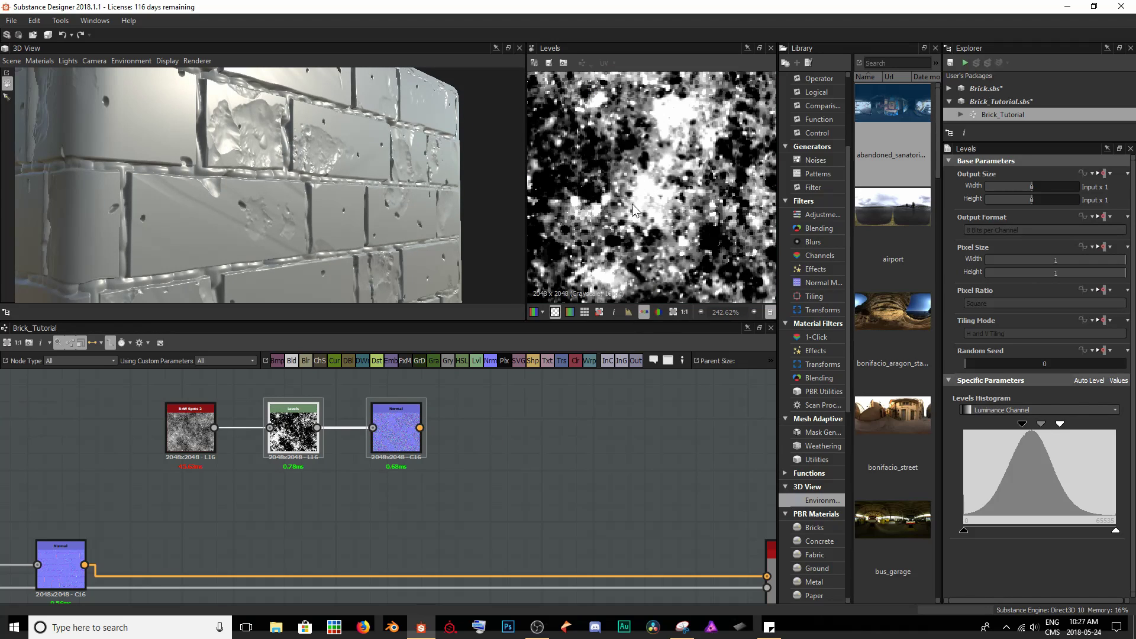
double_click(395, 435)
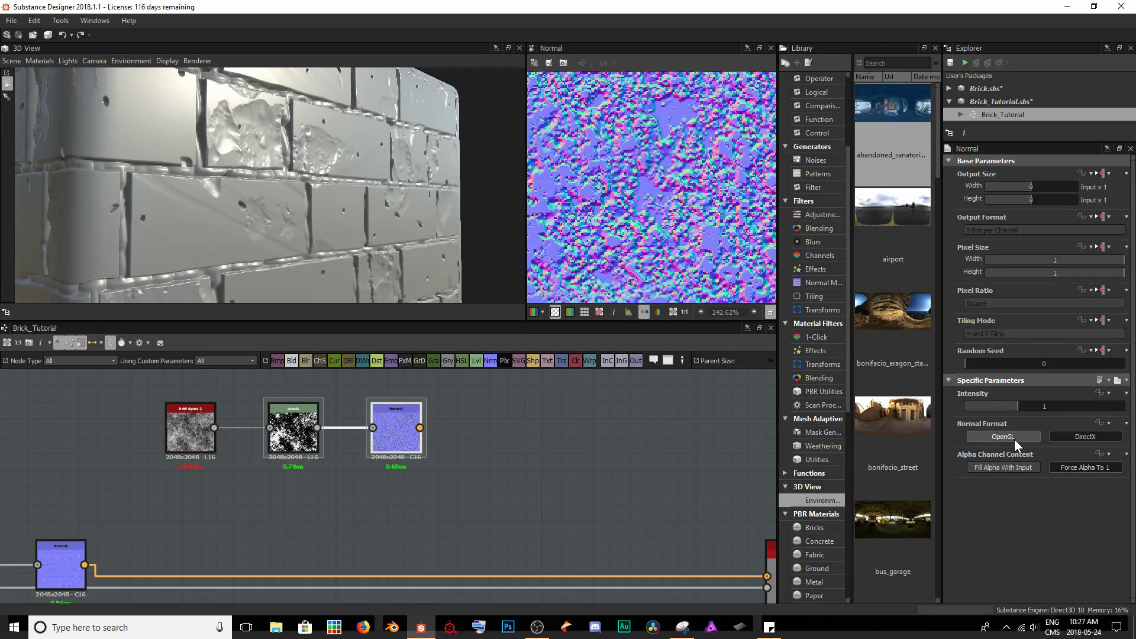
double_click(1044, 409)
type("2")
key("Return")
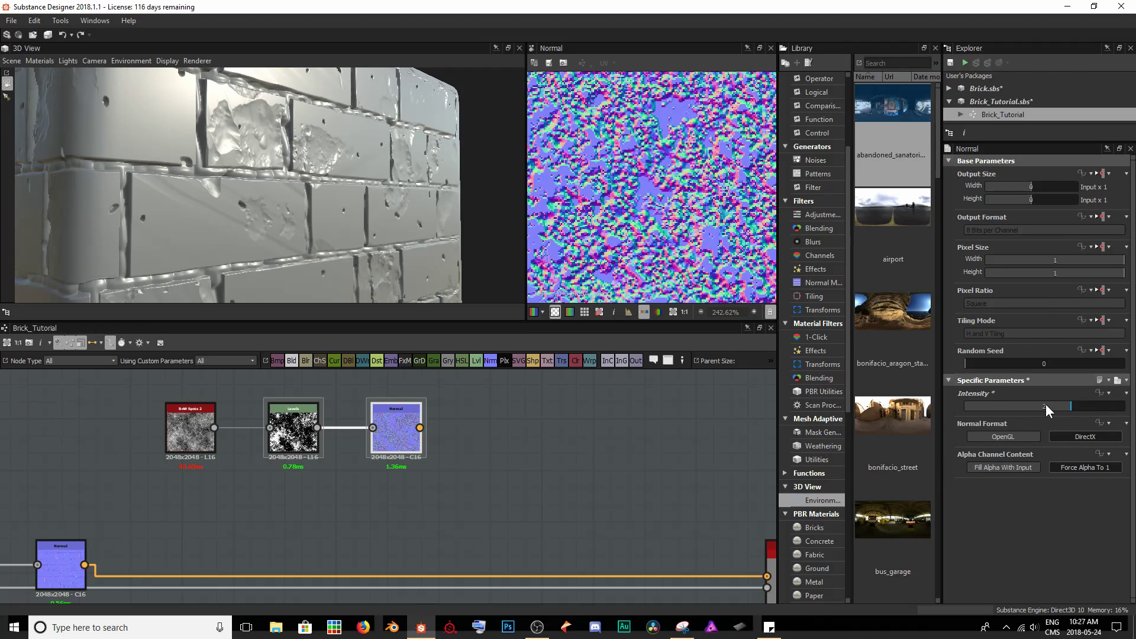
scroll(731, 249, "down", 3)
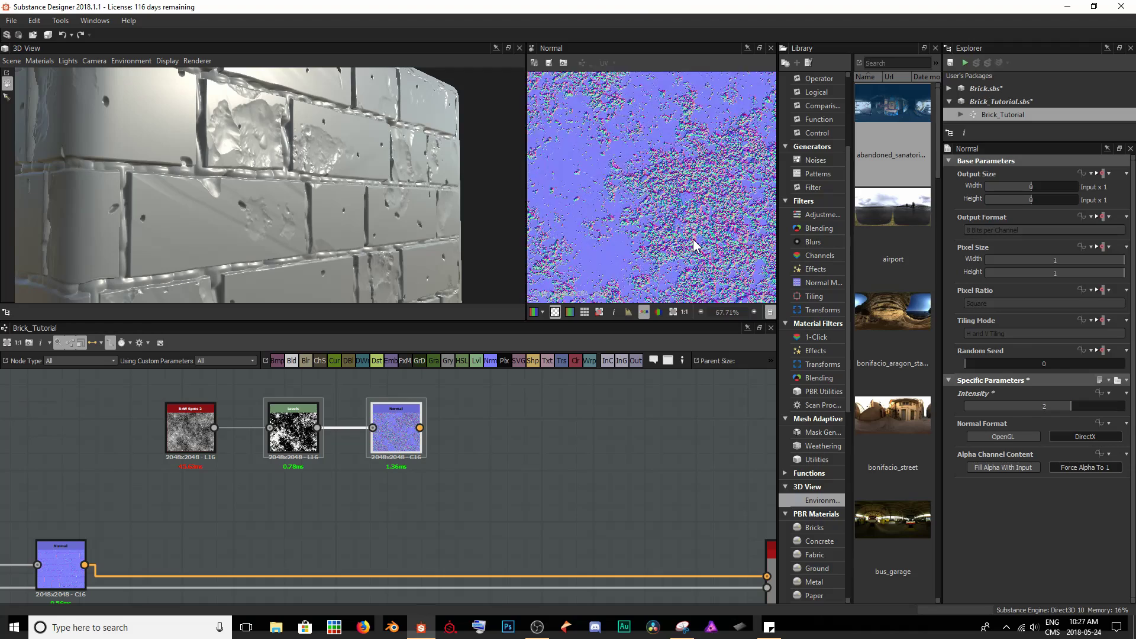
scroll(694, 245, "down", 5)
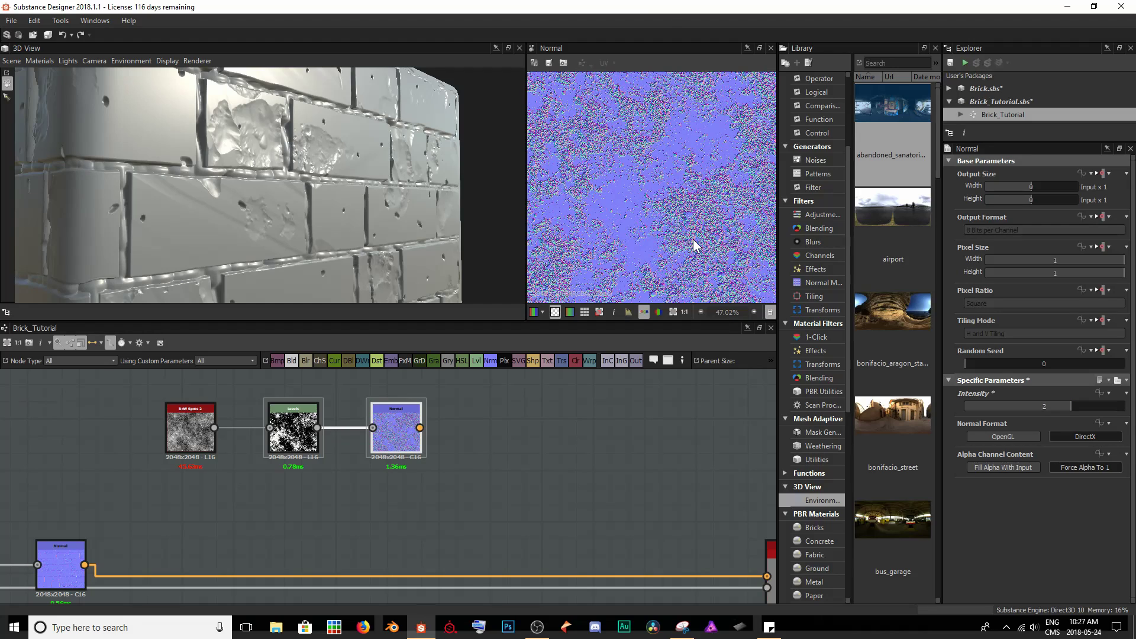
Step: Lower the input black point of the spots' Levels node slightly and check the denser pattern in the normal map
left_click(296, 447)
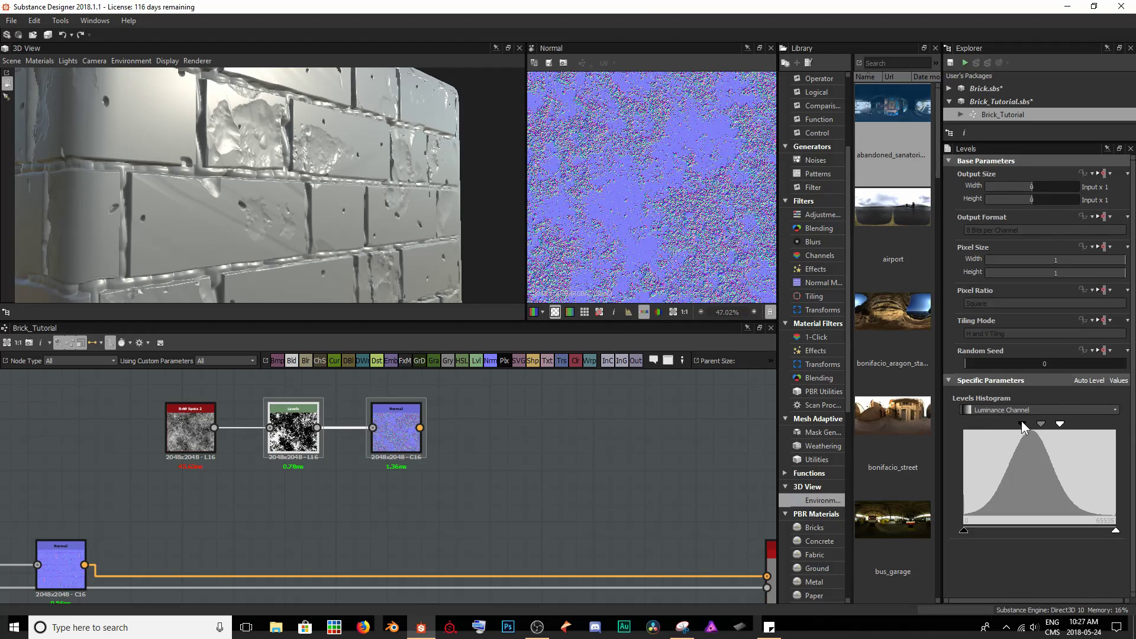
mouse_move(1016, 424)
left_mouse_down()
mouse_move(1003, 426)
mouse_move(1056, 424)
mouse_move(1010, 425)
left_mouse_up()
scroll(666, 245, "up", 3)
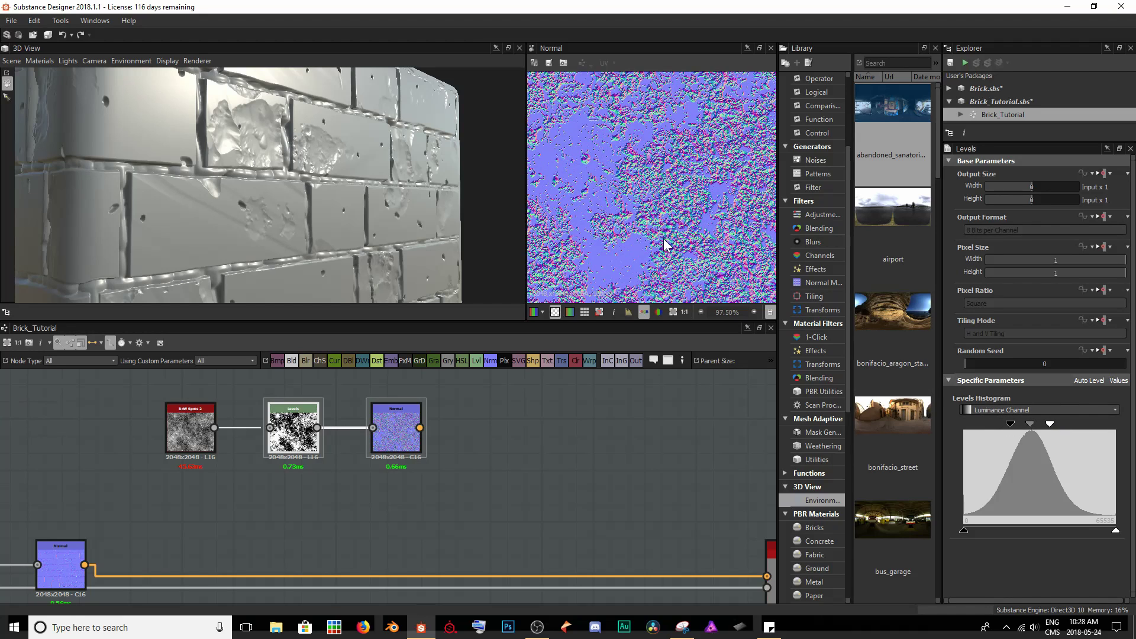
left_click(399, 437)
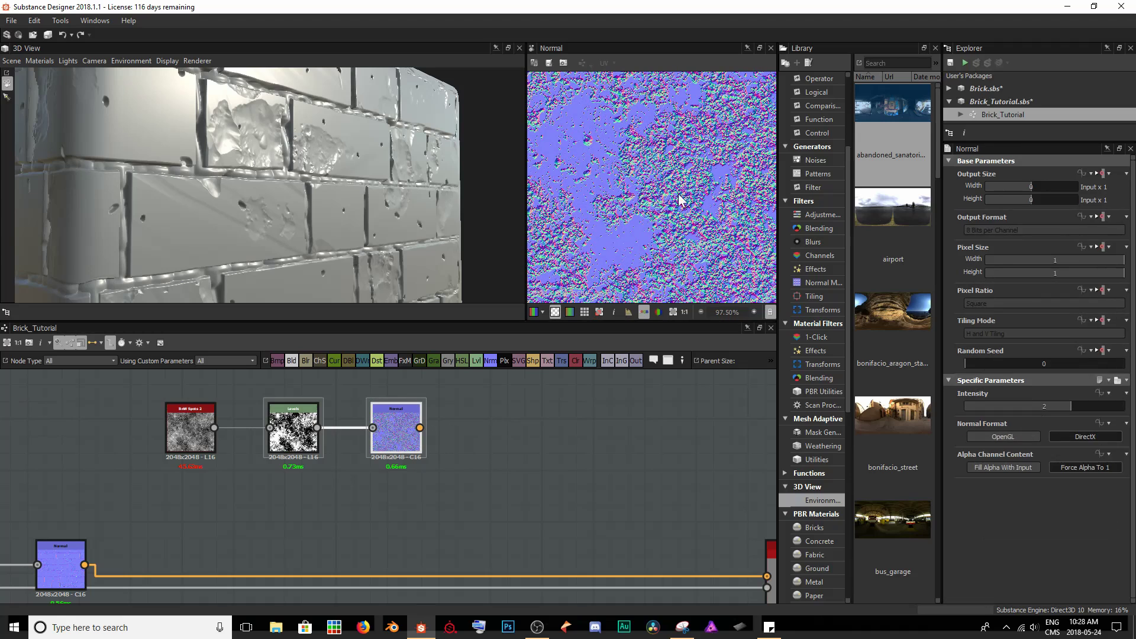
scroll(641, 210, "down", 2)
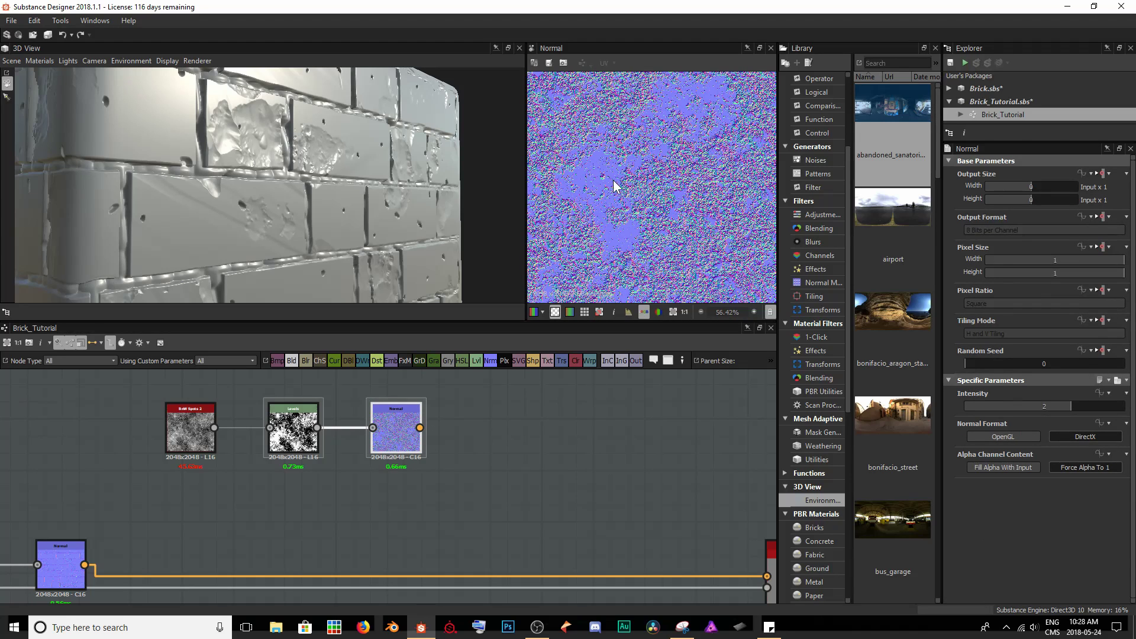
Step: Insert a Normal Blend node on the link between the brick Normal node and the output, placing it nearer the output
left_click(525, 494)
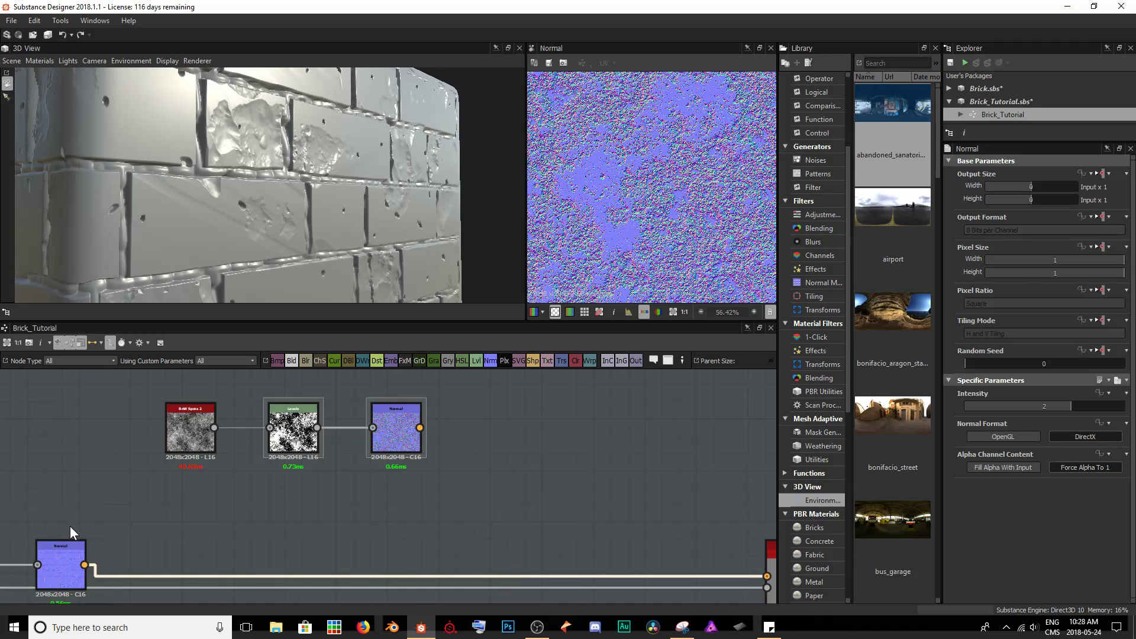
key("space")
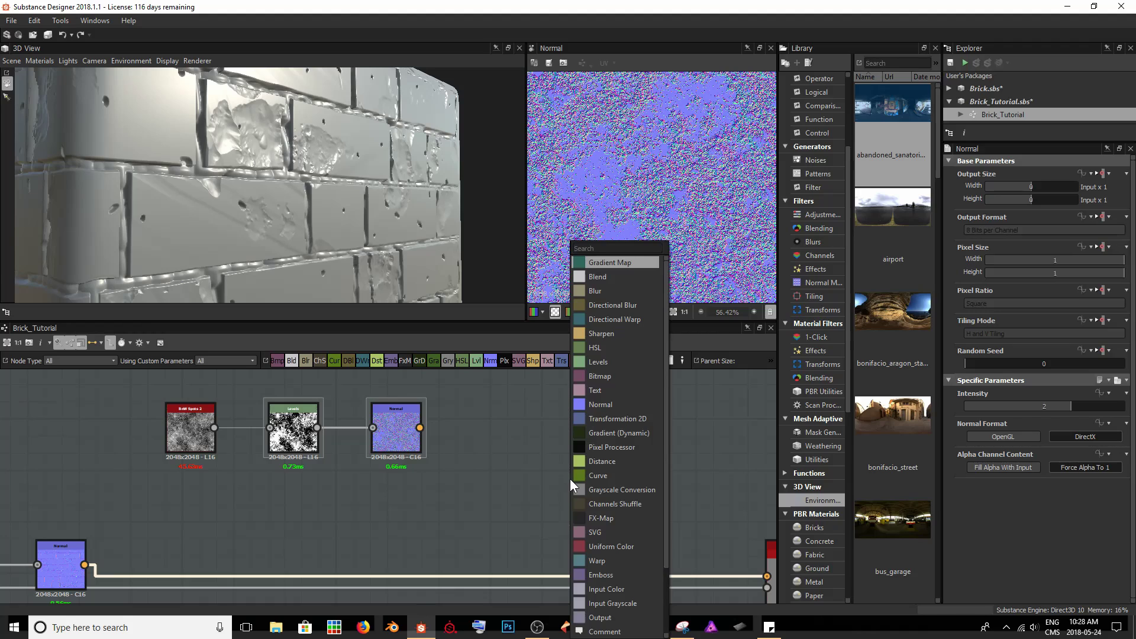
type("nor")
key("Down")
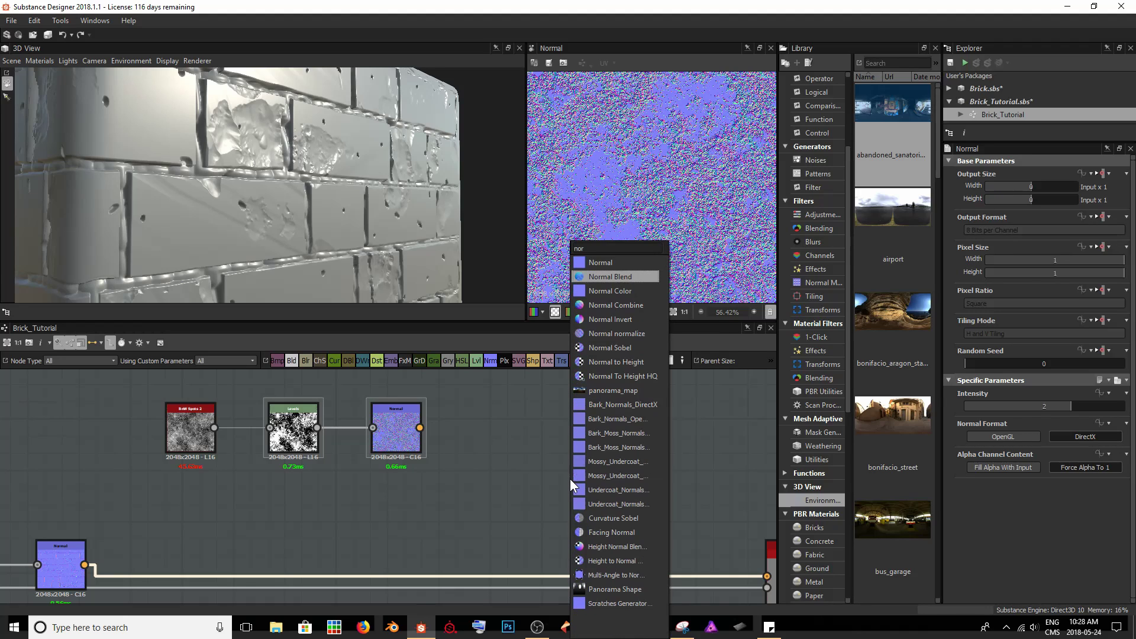
key("Return")
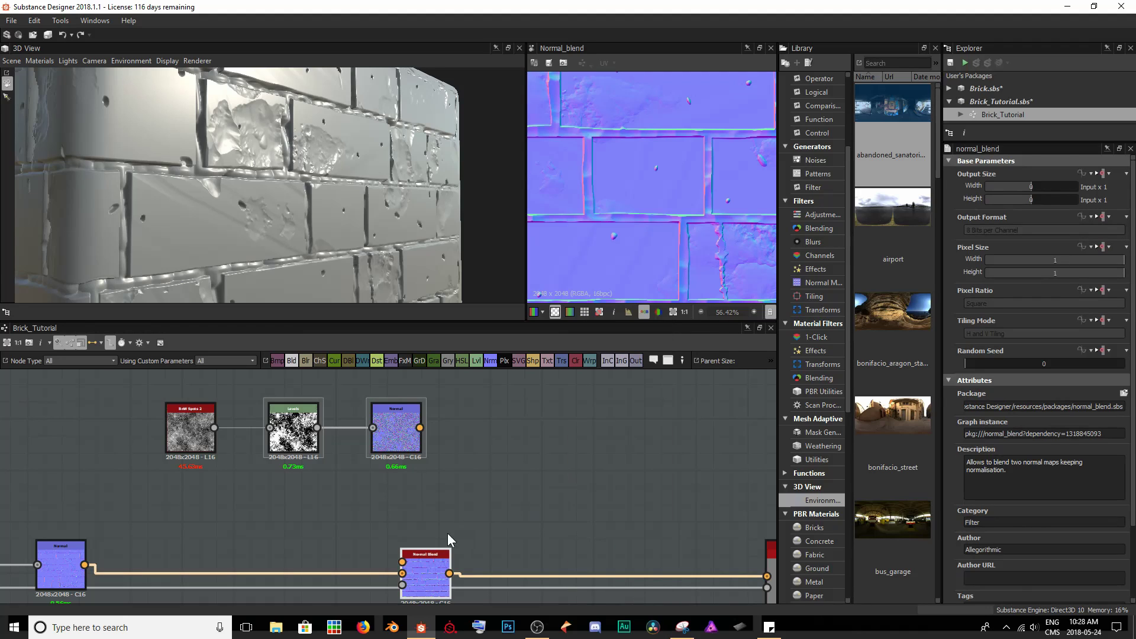
left_click_drag(441, 571, 520, 567)
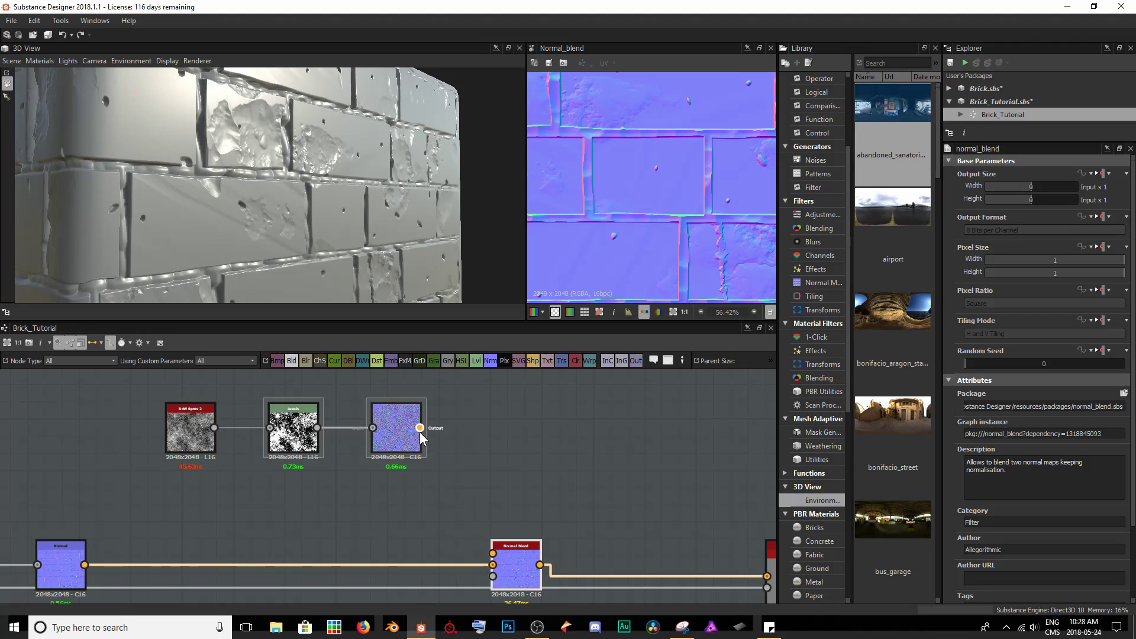
Step: Connect the spots' Normal node to the Normal Blend's foreground input, leave its opacity at 1, and inspect the bricks in the 3D view
left_click_drag(419, 427, 471, 472)
left_click_drag(461, 539, 494, 554)
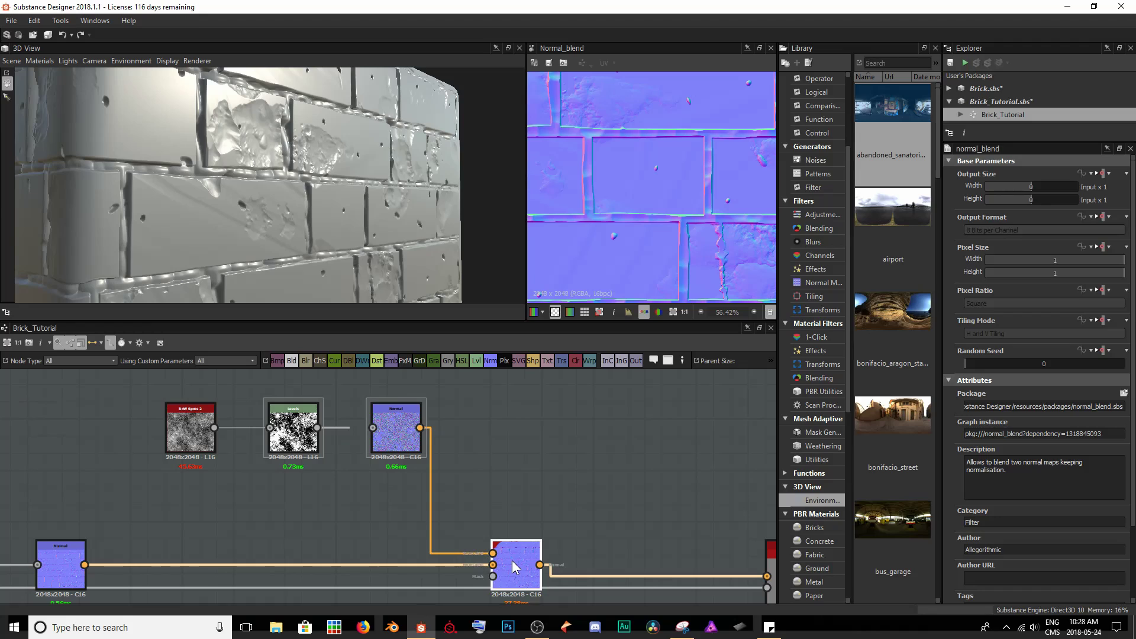
scroll(1085, 497, "down", 3)
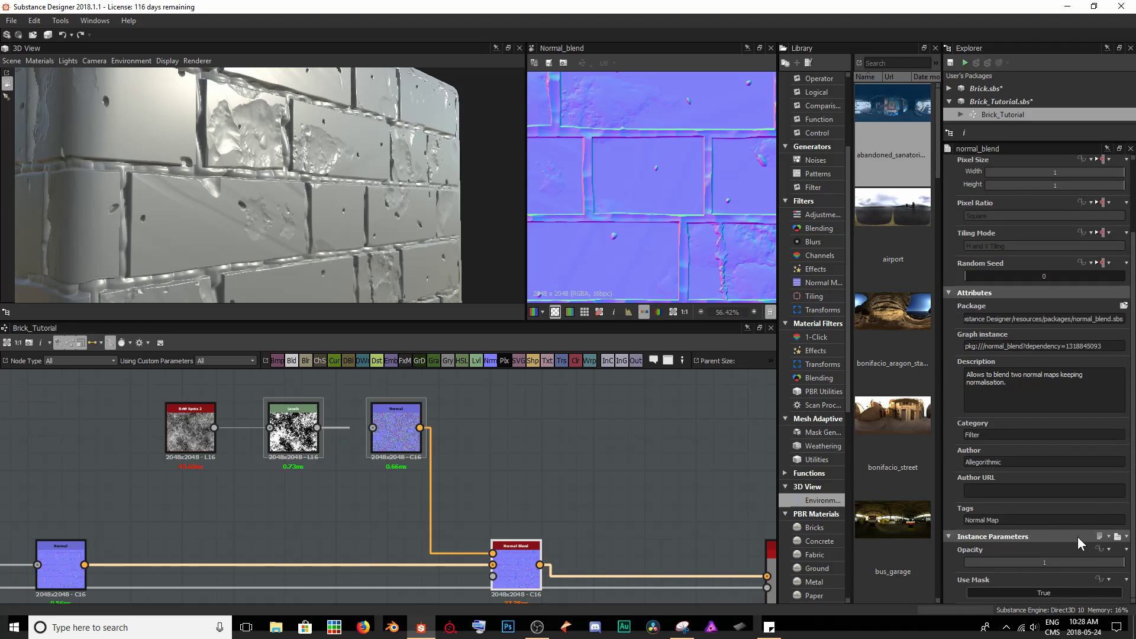
left_click_drag(1080, 562, 1124, 562)
left_click_drag(165, 189, 155, 186)
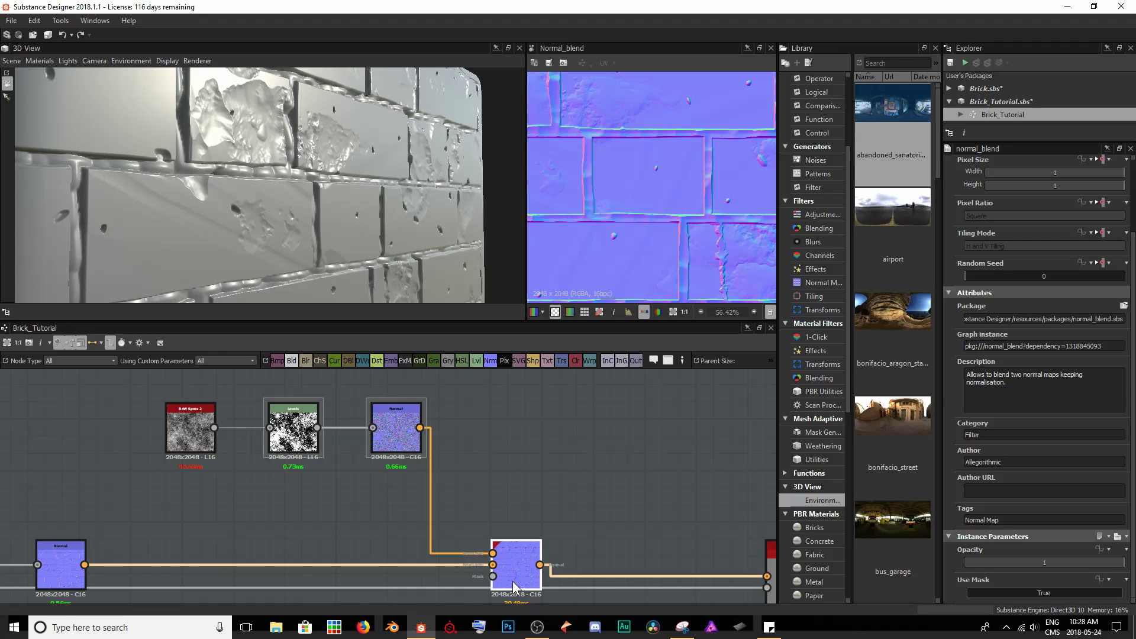
Step: Connect the output of the Grout frame's Blur node to the Normal Blend's mask input
scroll(276, 552, "down", 3)
scroll(293, 514, "up", 4)
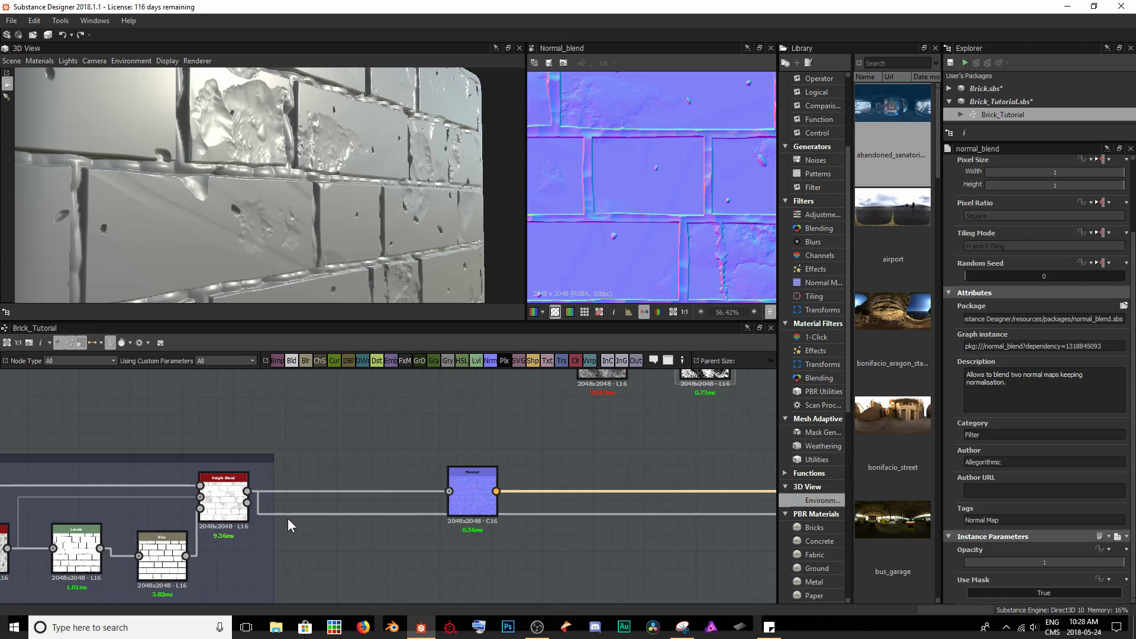
middle_click_drag(287, 519, 351, 513)
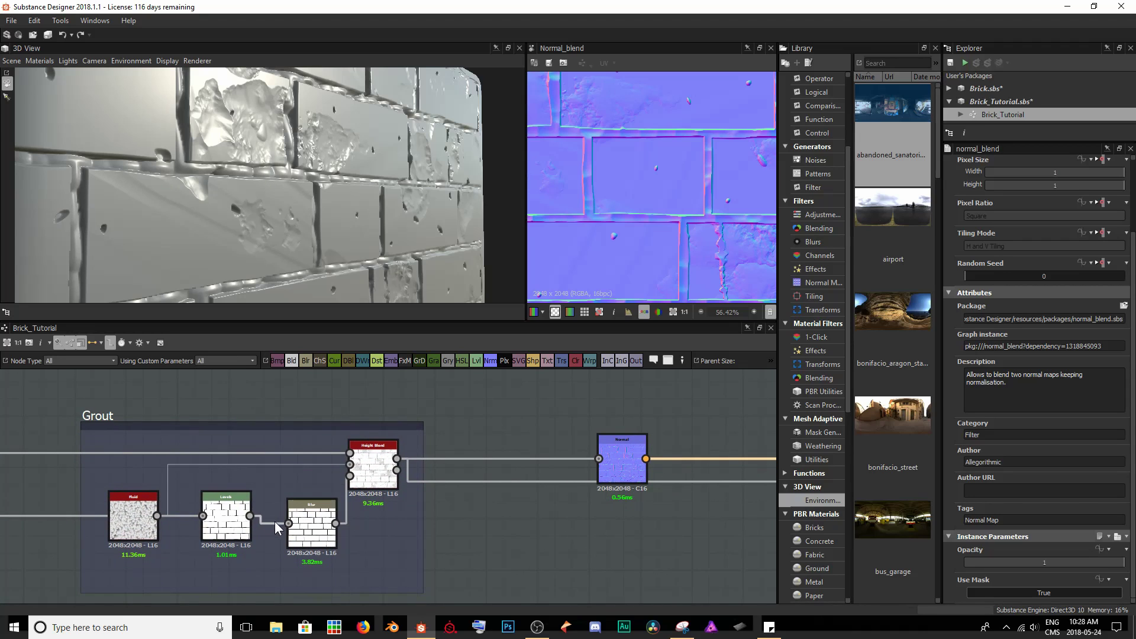
double_click(303, 533)
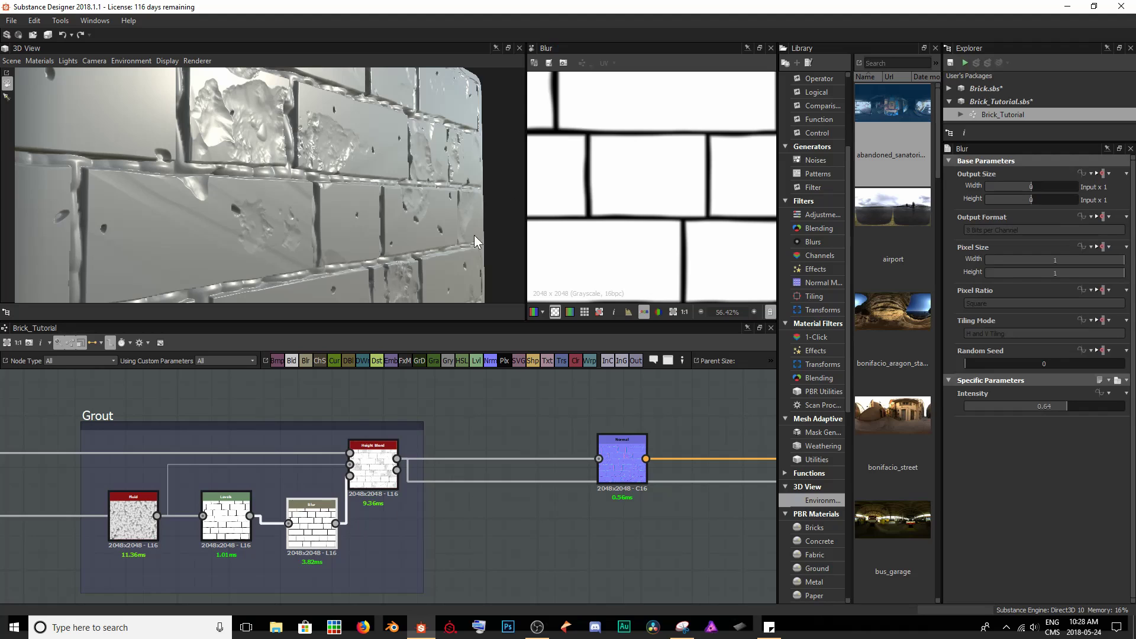
middle_click_drag(603, 486, 565, 473)
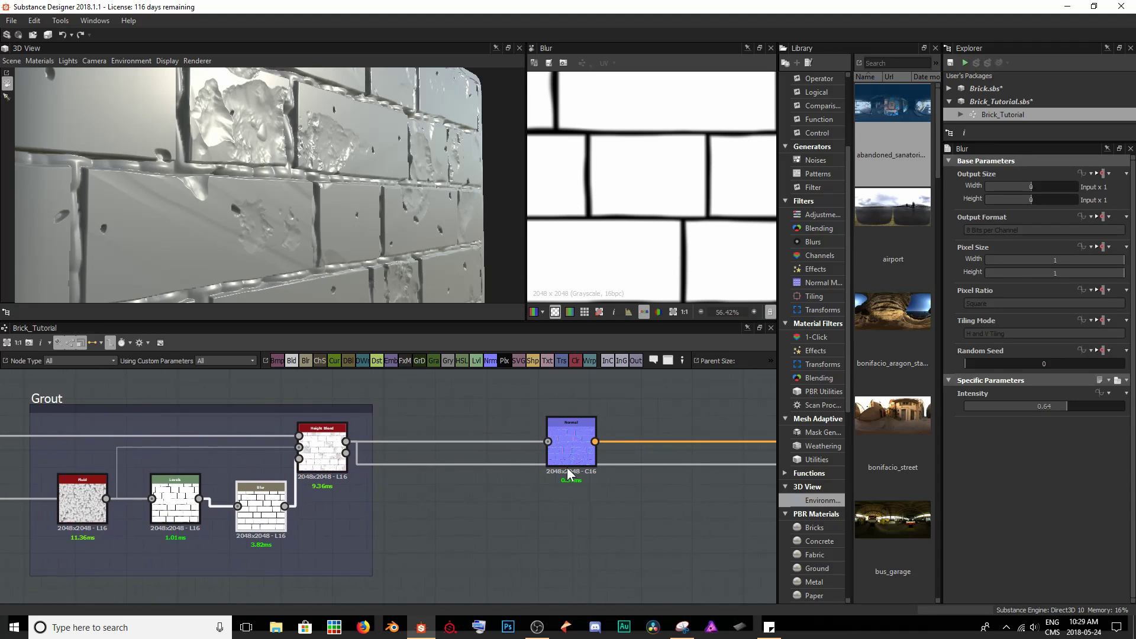
scroll(674, 450, "down", 1)
middle_click_drag(674, 449, 478, 485)
scroll(540, 476, "down", 2)
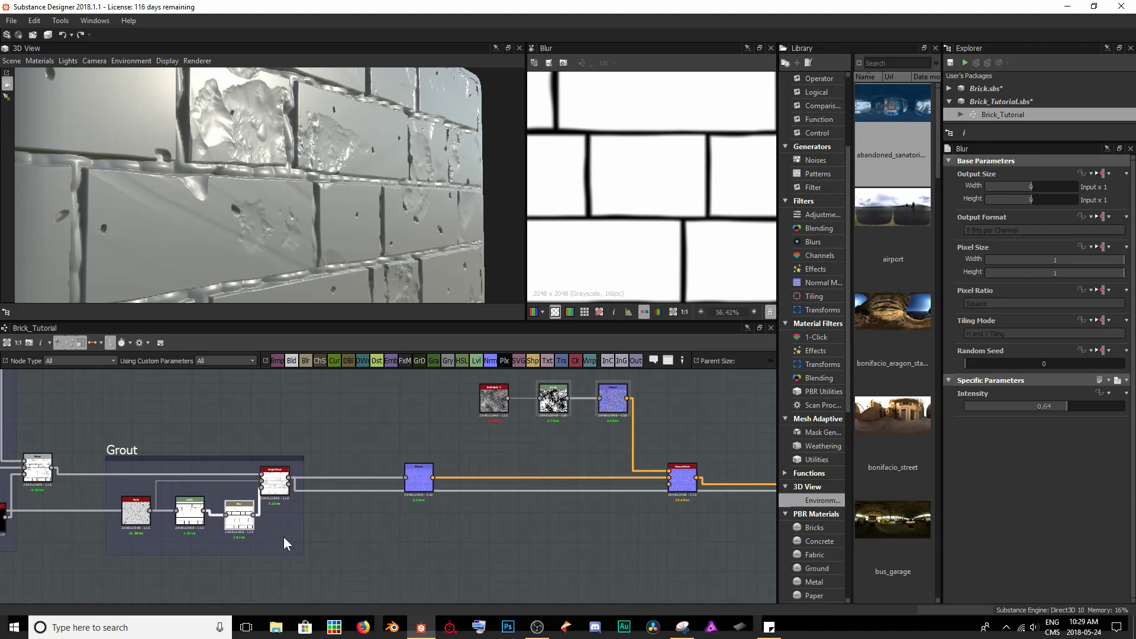
left_click_drag(254, 514, 669, 484)
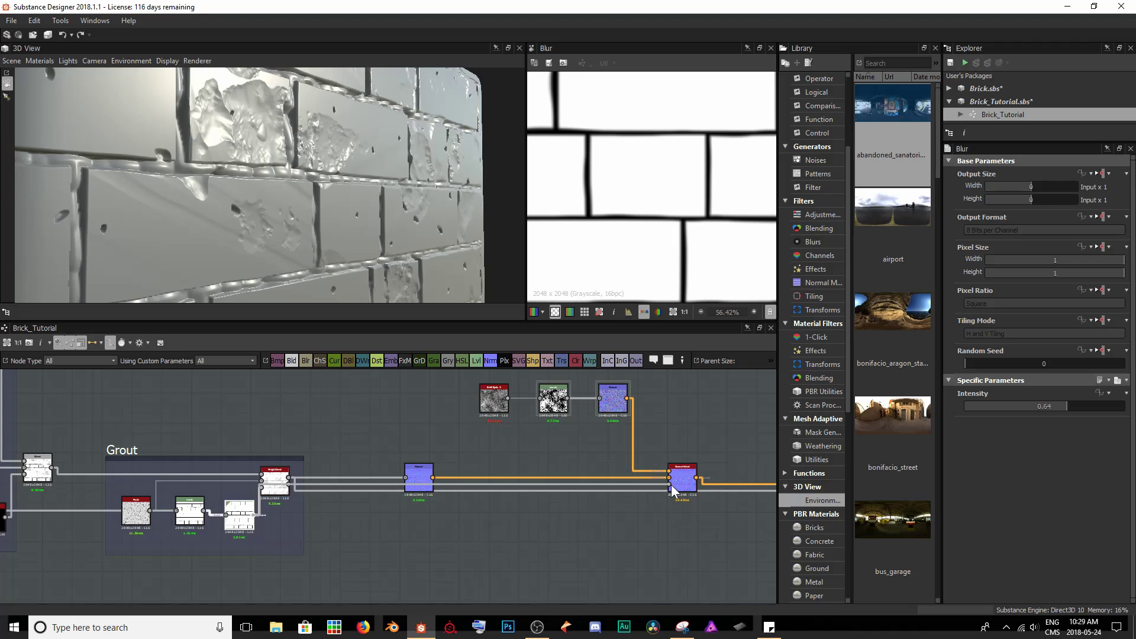
Step: Preview the Normal Blend result and examine the masked detail around the grout lines up close in the 3D view
scroll(690, 503, "up", 6)
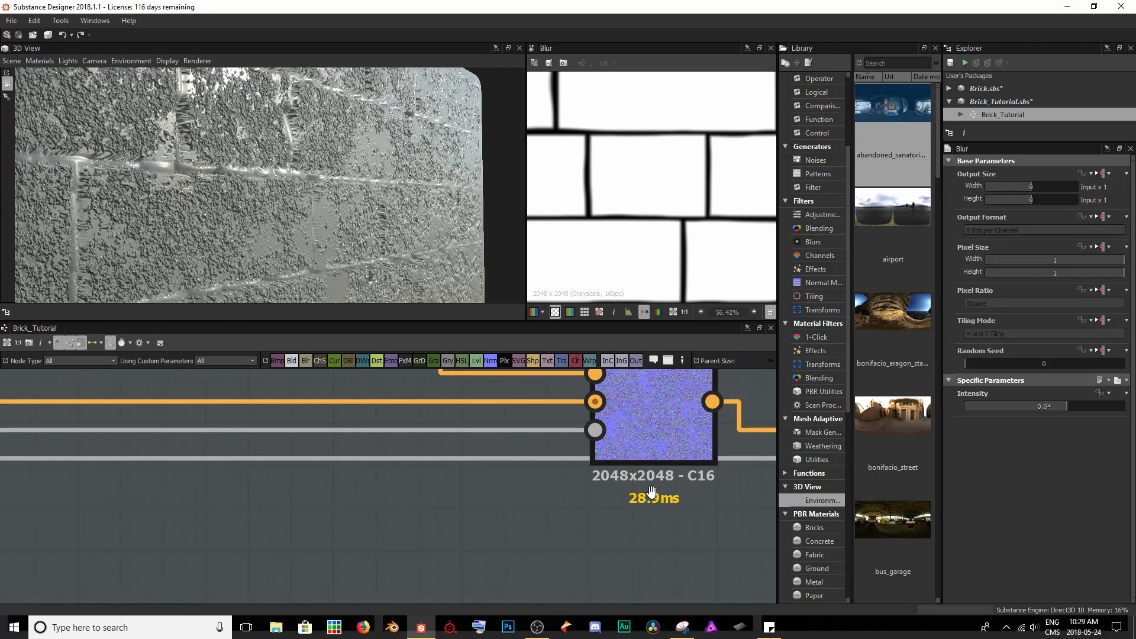
double_click(591, 488)
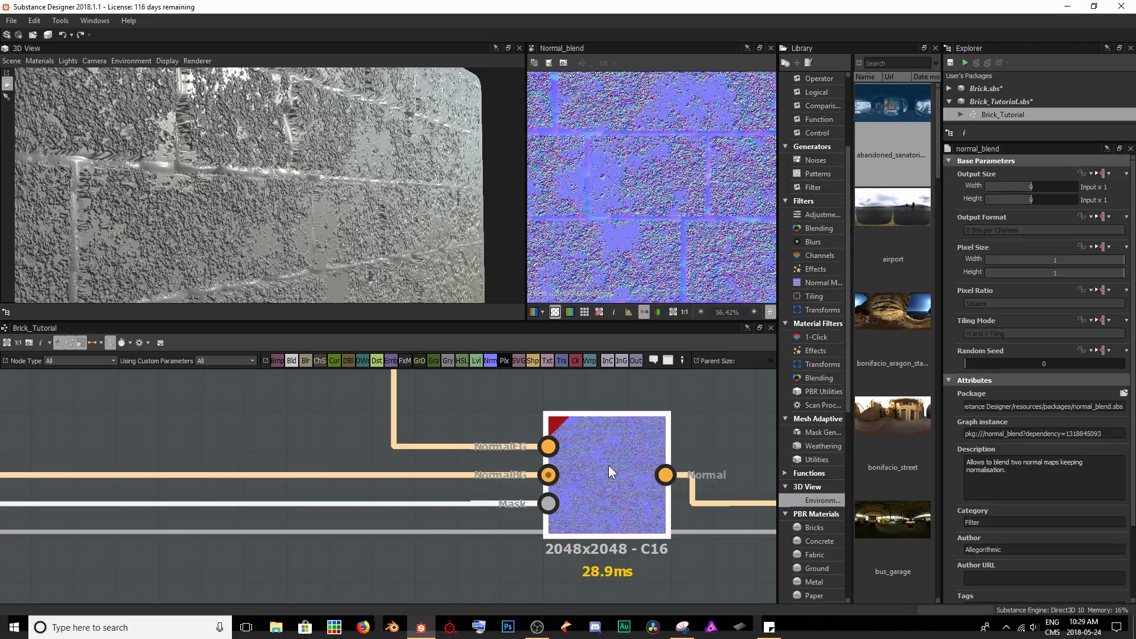
mouse_move(246, 198)
left_mouse_down()
mouse_move(307, 227)
mouse_move(210, 200)
mouse_move(243, 221)
mouse_move(253, 194)
mouse_move(256, 206)
mouse_move(467, 155)
left_mouse_up()
scroll(292, 238, "up", 3)
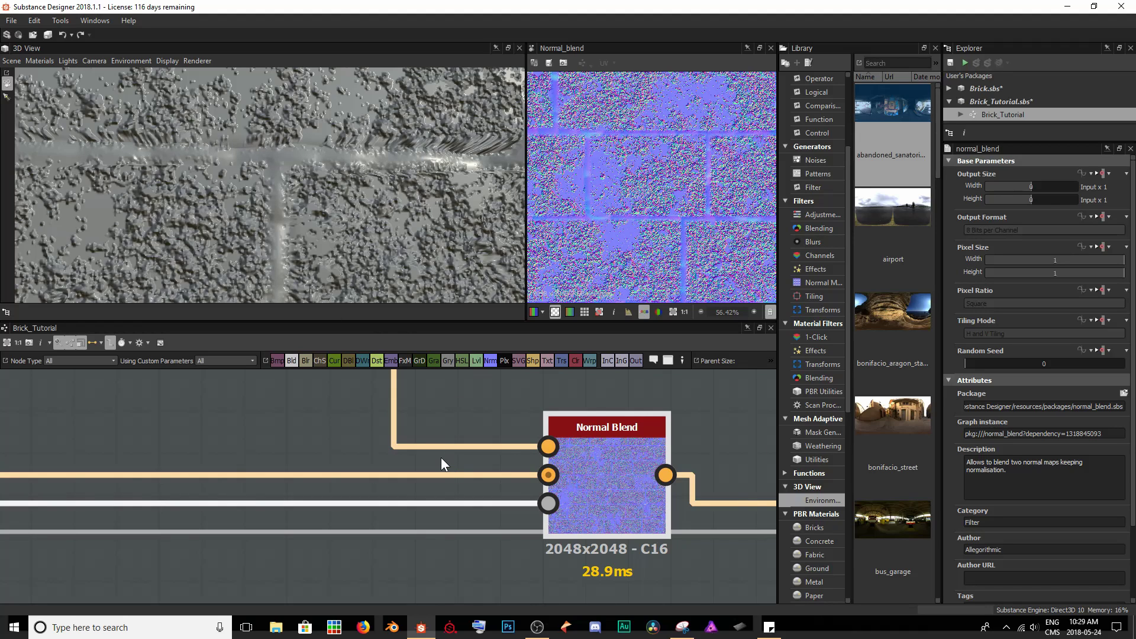
Step: Replace the Normal Blend's mask input with the output of the Grout frame's Levels node and inspect the wall in the 3D view
scroll(284, 517, "down", 5)
middle_click_drag(251, 502, 417, 493)
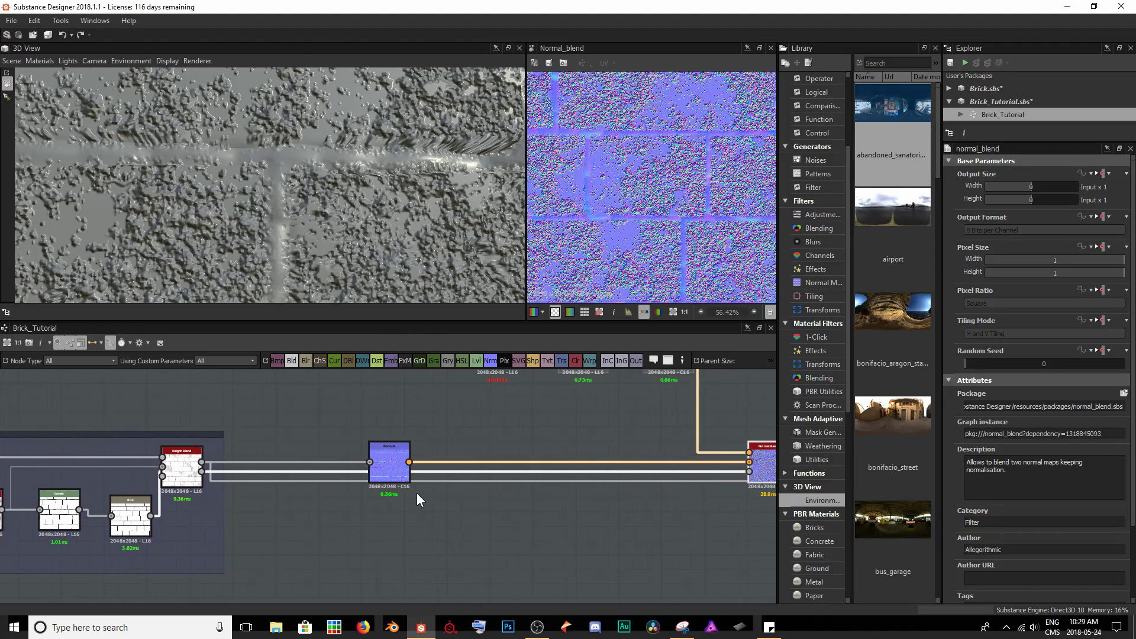
left_click_drag(80, 509, 749, 472)
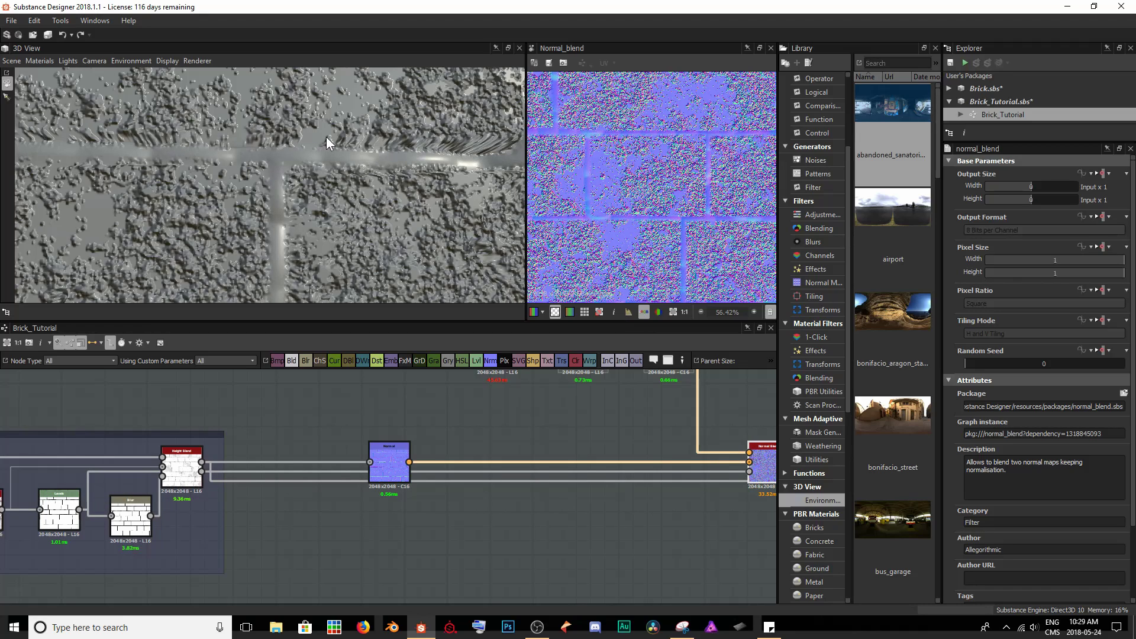
left_click_drag(382, 153, 276, 166)
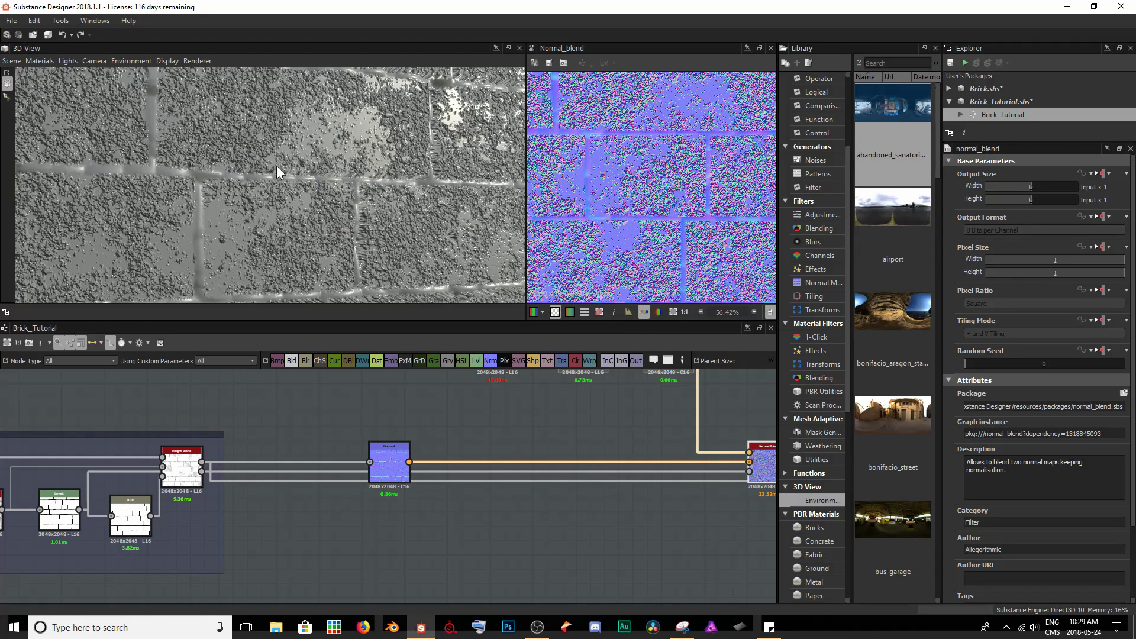
Step: Lower the Normal Blend's opacity to 0.27
left_click_drag(363, 220, 189, 112)
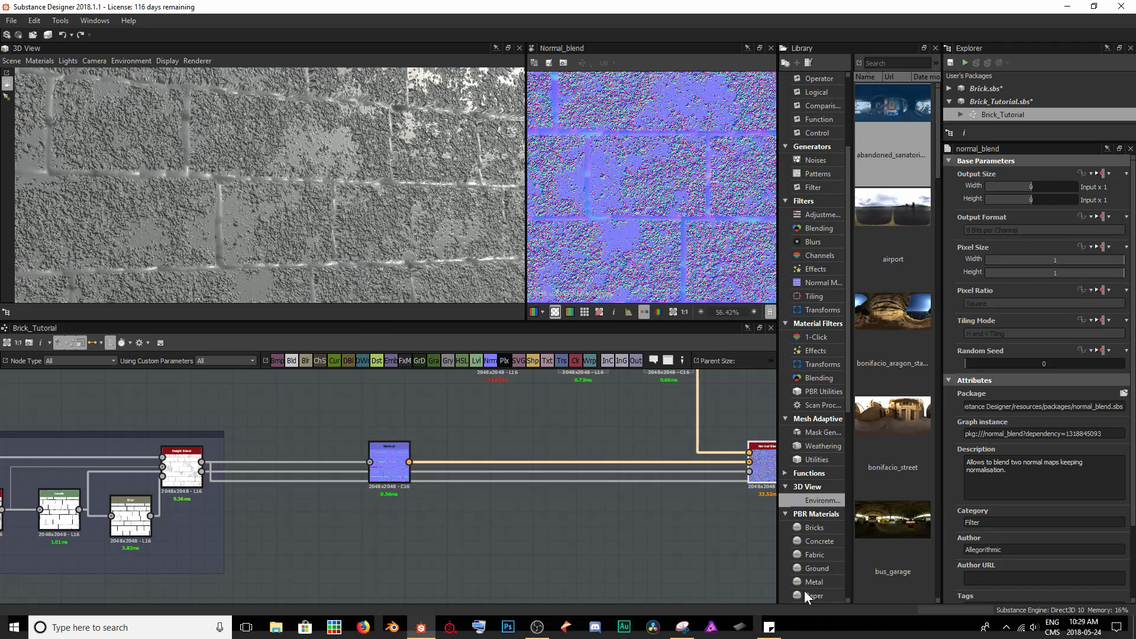
scroll(999, 460, "down", 3)
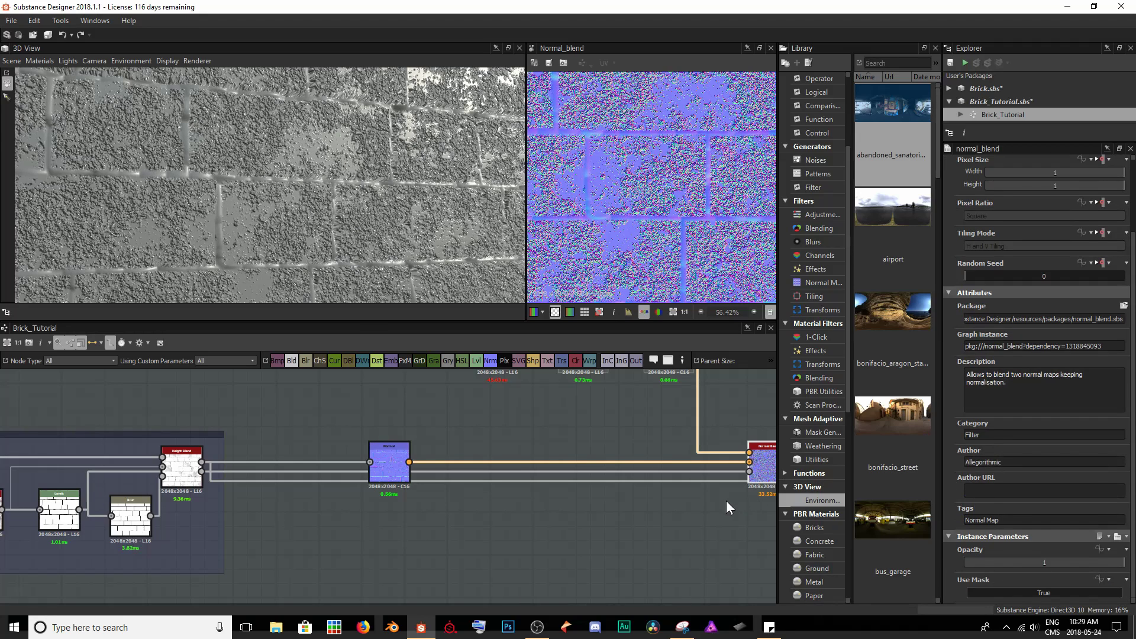
middle_click_drag(726, 501, 545, 560)
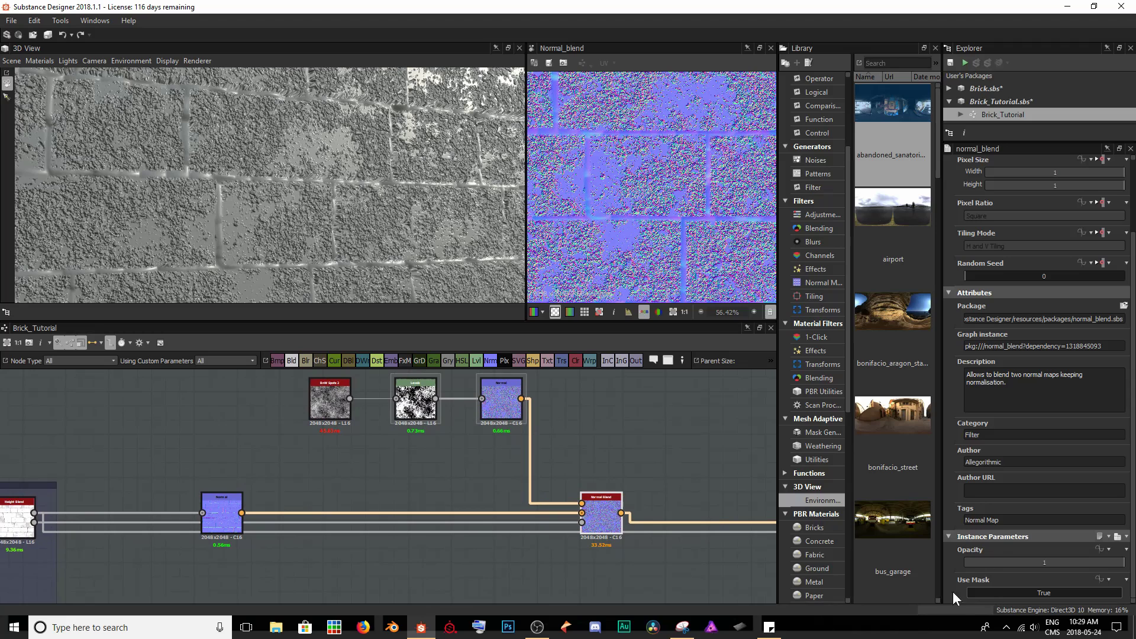
left_click_drag(1088, 562, 1007, 565)
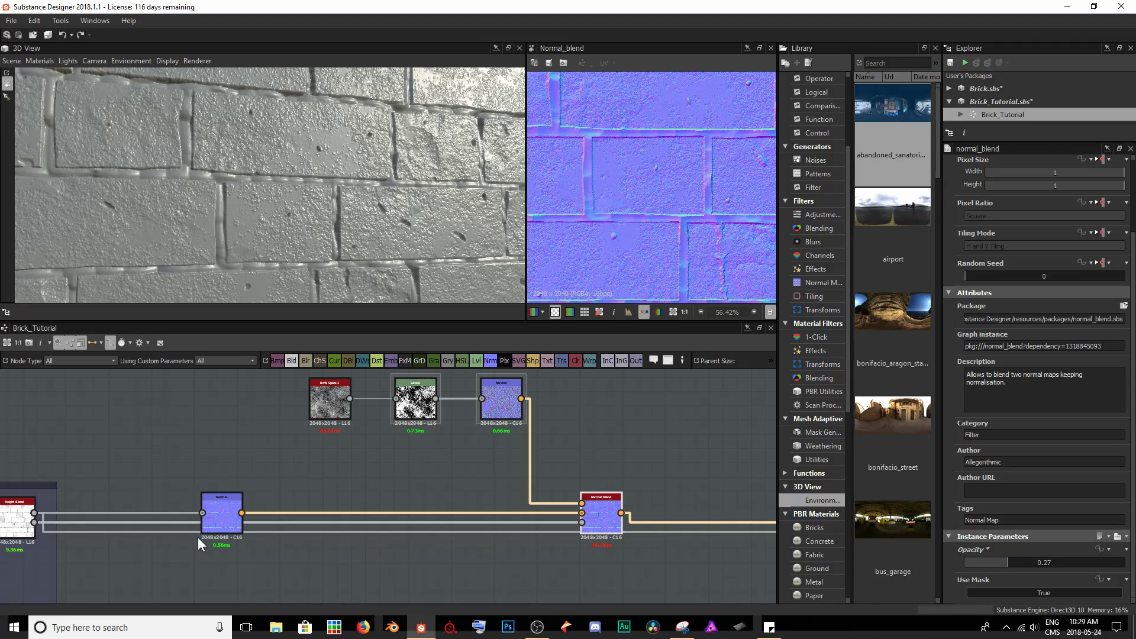
Step: Compare the two input Normal nodes with the Normal Blend, set its opacity to 0.06, and inspect the bricks in the 3D view
left_click(223, 506)
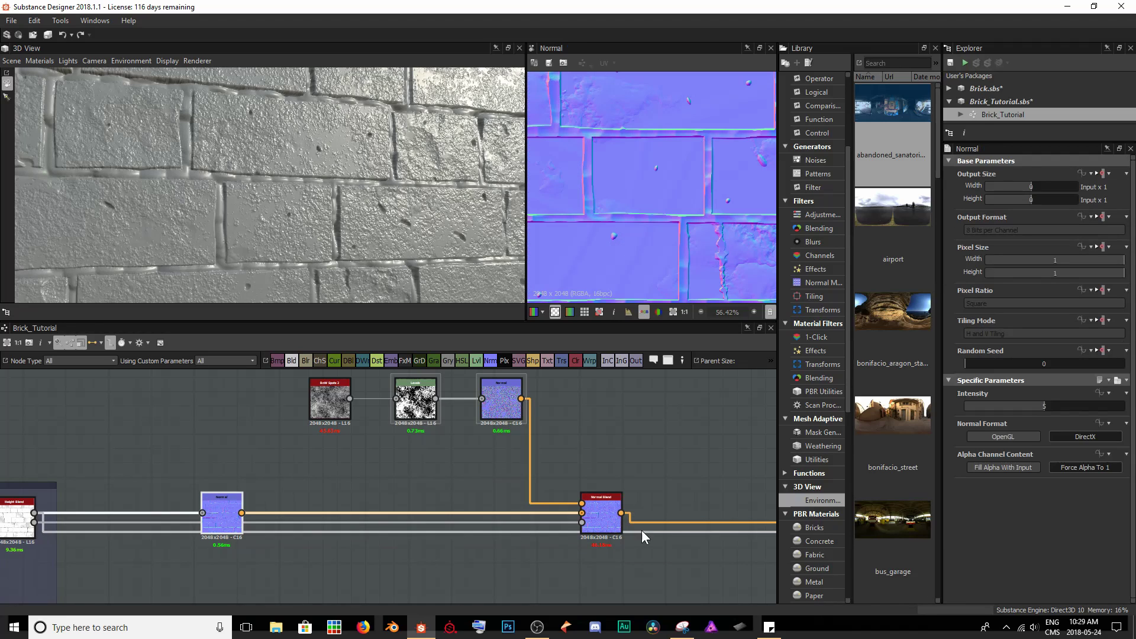
left_click(501, 399)
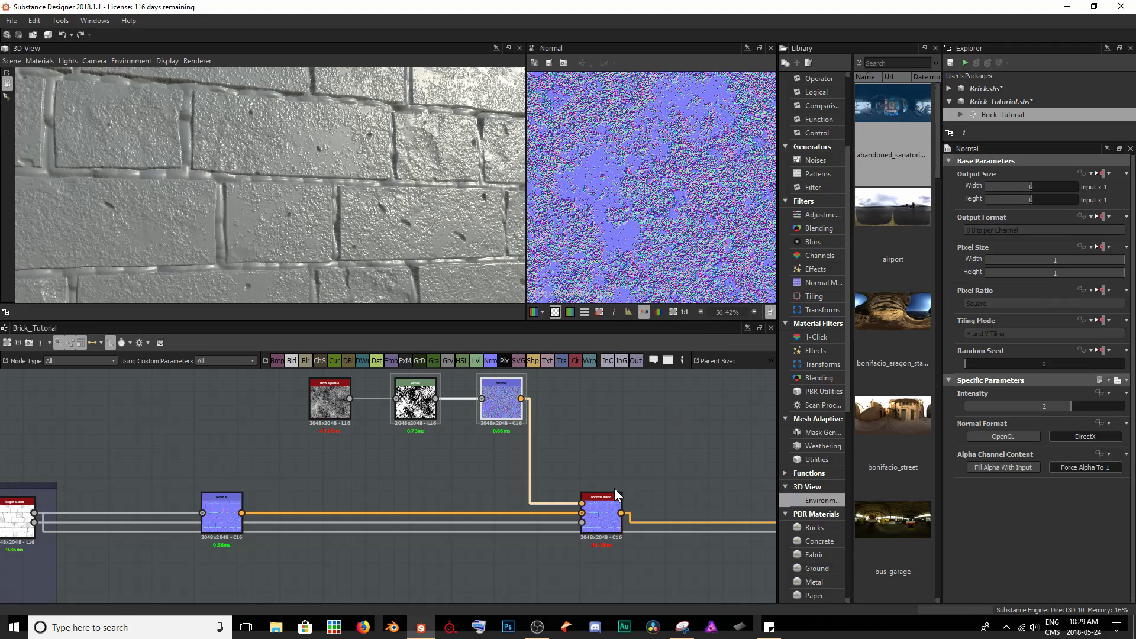
left_click(606, 503)
scroll(997, 530, "down", 3)
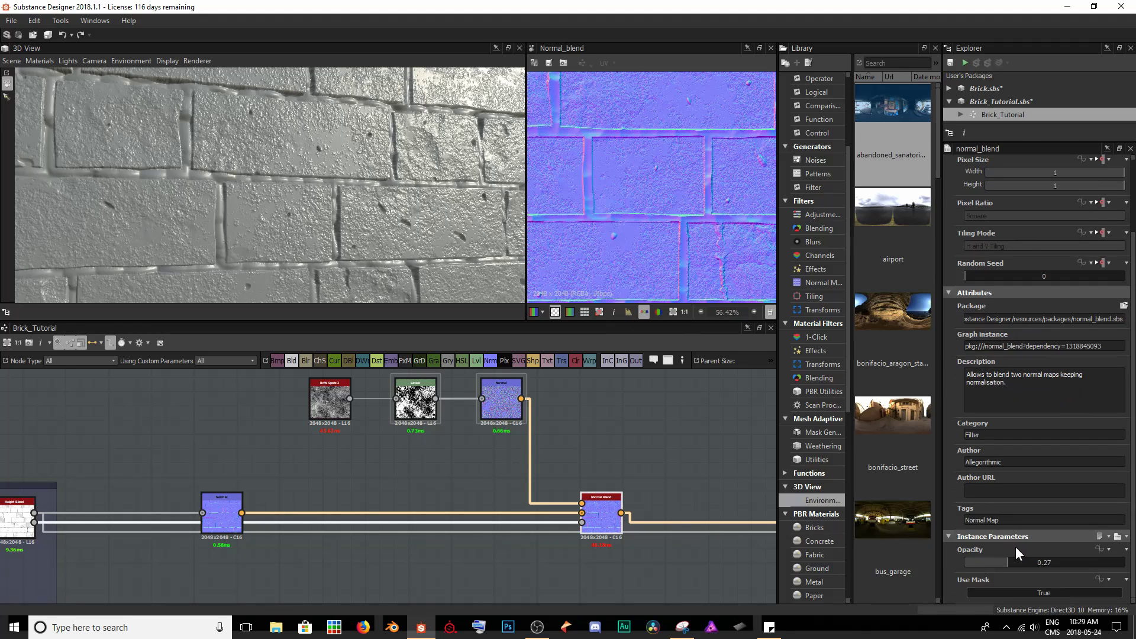
left_click_drag(1007, 561, 974, 563)
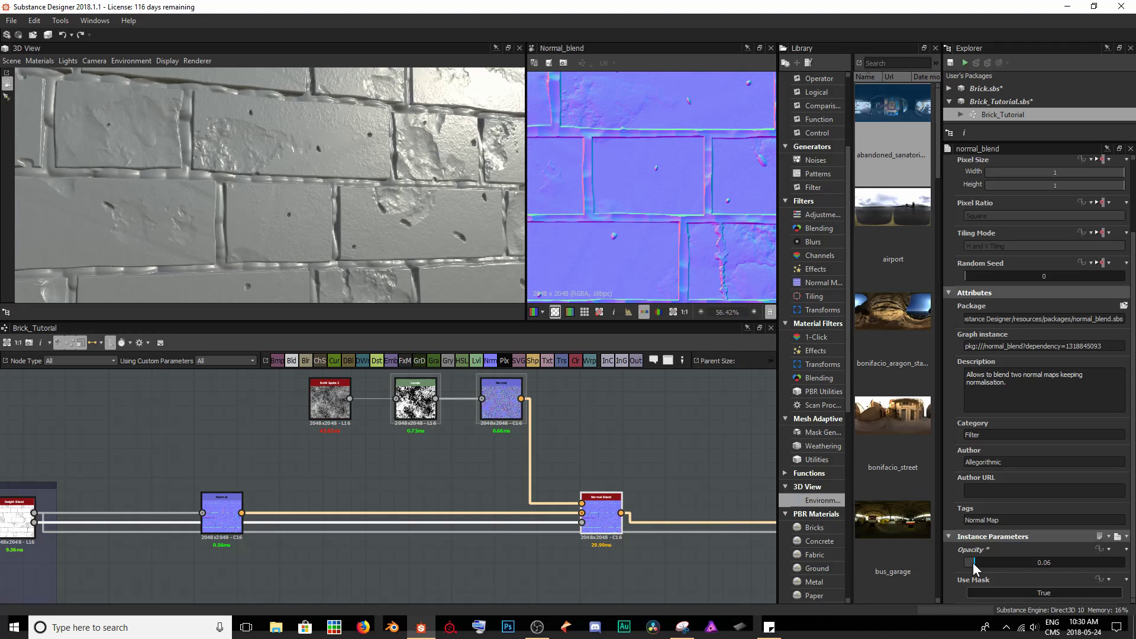
left_click_drag(324, 163, 325, 235)
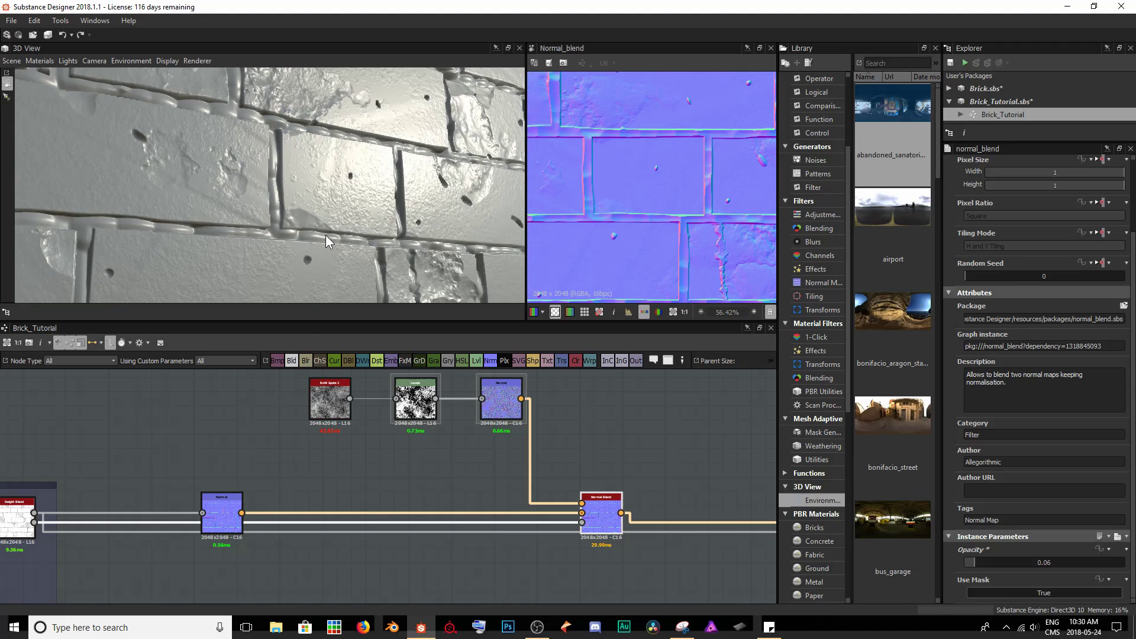
double_click(226, 514)
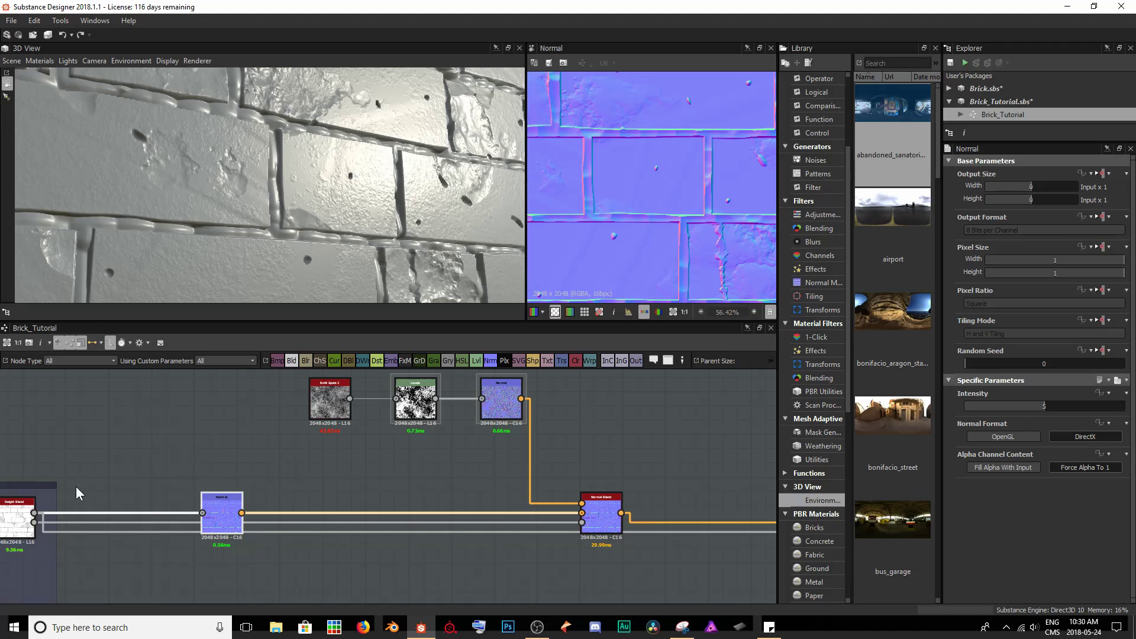
Step: Set the Normal Blend's opacity to 0.1 and examine the blended detail in the 3D view and up close in the 2D view
left_click(602, 519)
scroll(995, 513, "down", 2)
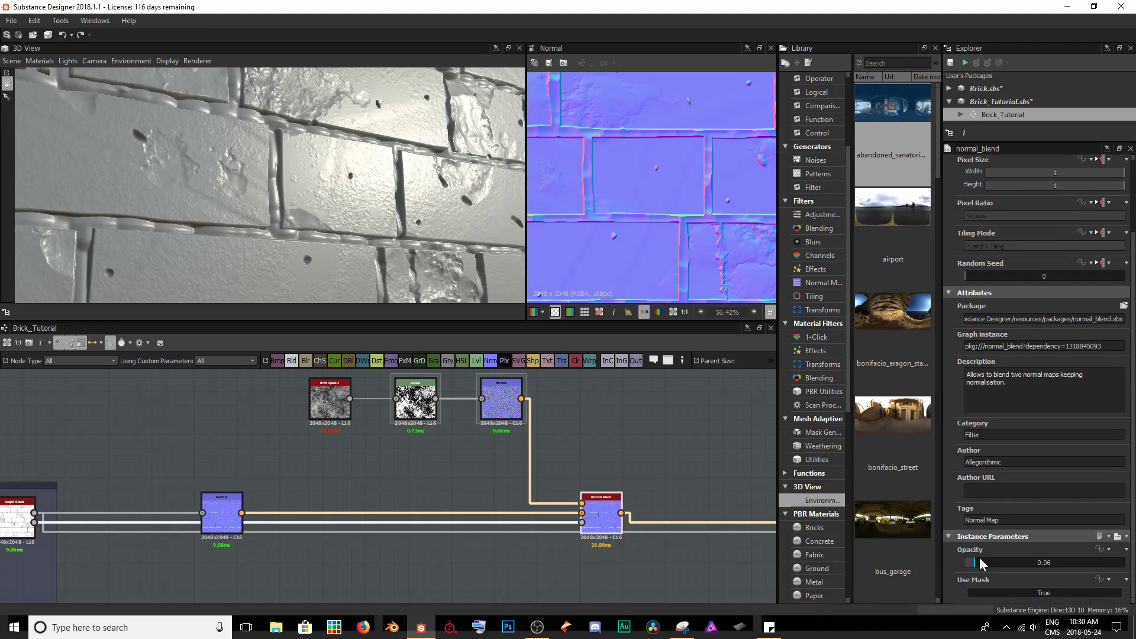
left_click_drag(974, 562, 979, 563)
mouse_move(308, 261)
left_mouse_down()
mouse_move(358, 229)
mouse_move(363, 211)
mouse_move(267, 120)
left_mouse_up()
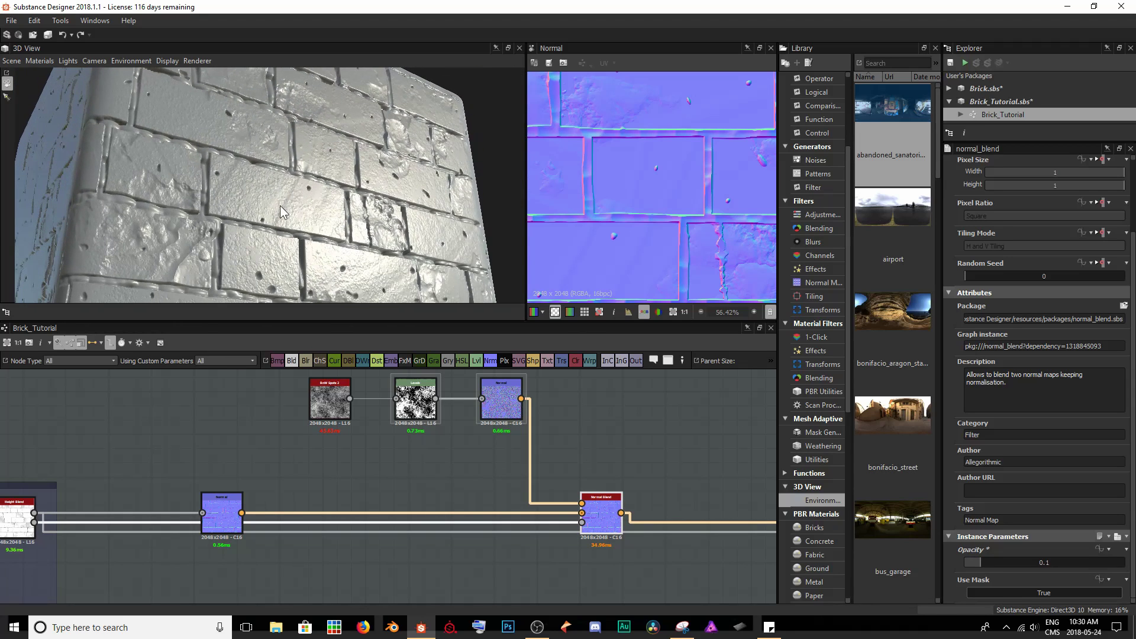
mouse_move(280, 206)
left_mouse_down()
mouse_move(290, 197)
mouse_move(284, 213)
left_mouse_up()
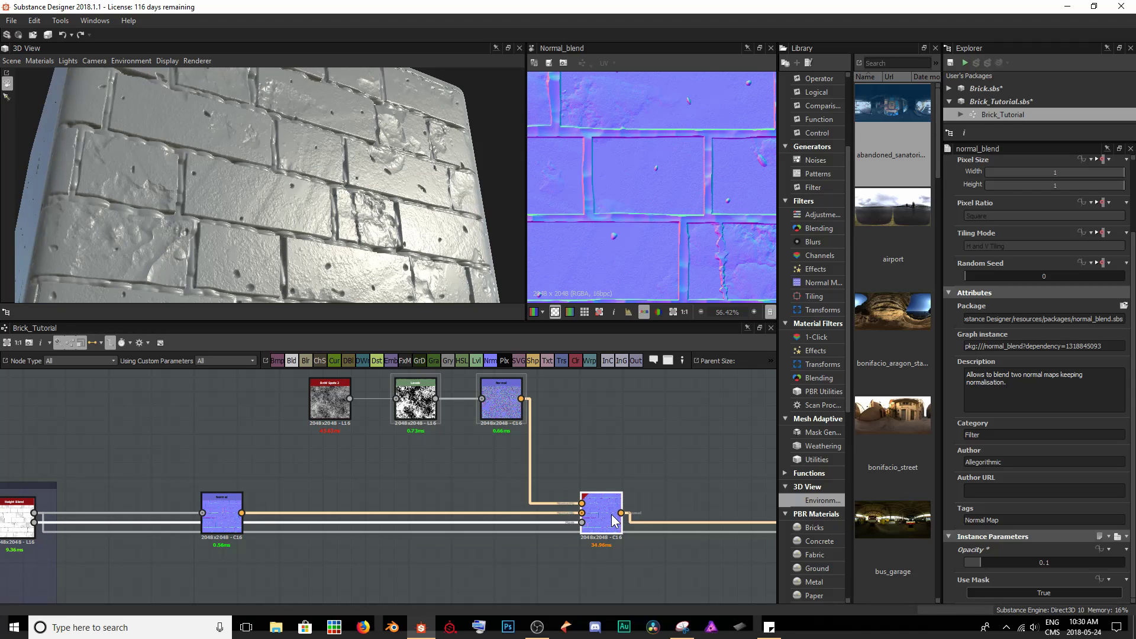
scroll(638, 232, "up", 5)
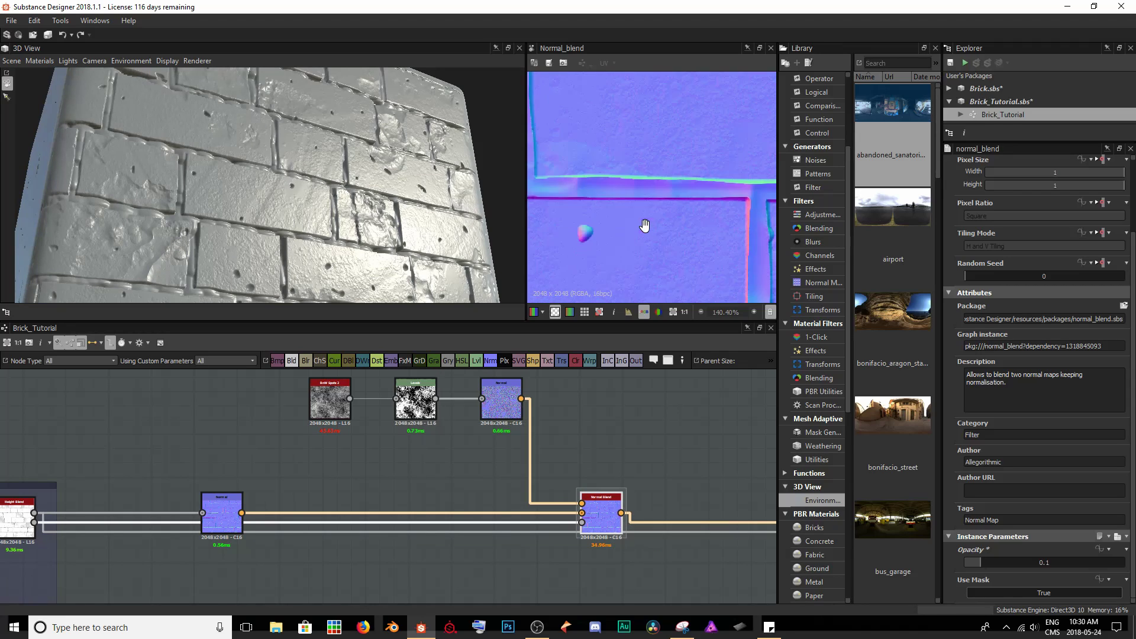
scroll(664, 131, "up", 2)
middle_click_drag(610, 200, 682, 166)
scroll(688, 201, "down", 1)
scroll(711, 208, "down", 9)
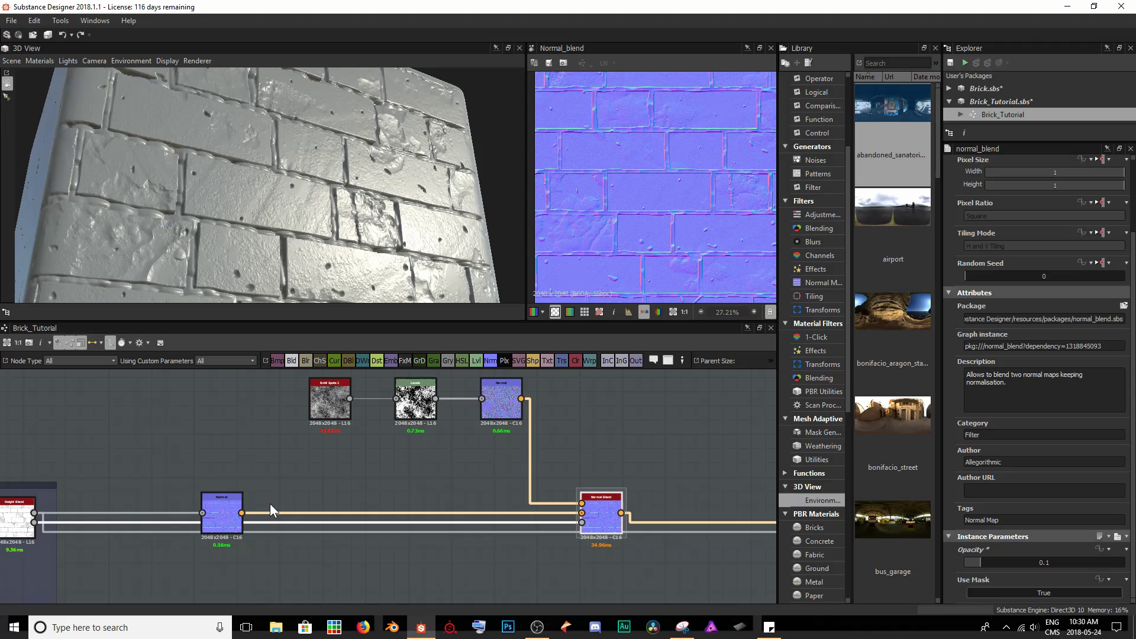
Step: Put the BnW Spots 2, Levels and Normal nodes of the detail branch in a frame titled "Brick Detail"
middle_click_drag(512, 492, 503, 562)
left_click_drag(216, 432, 540, 497)
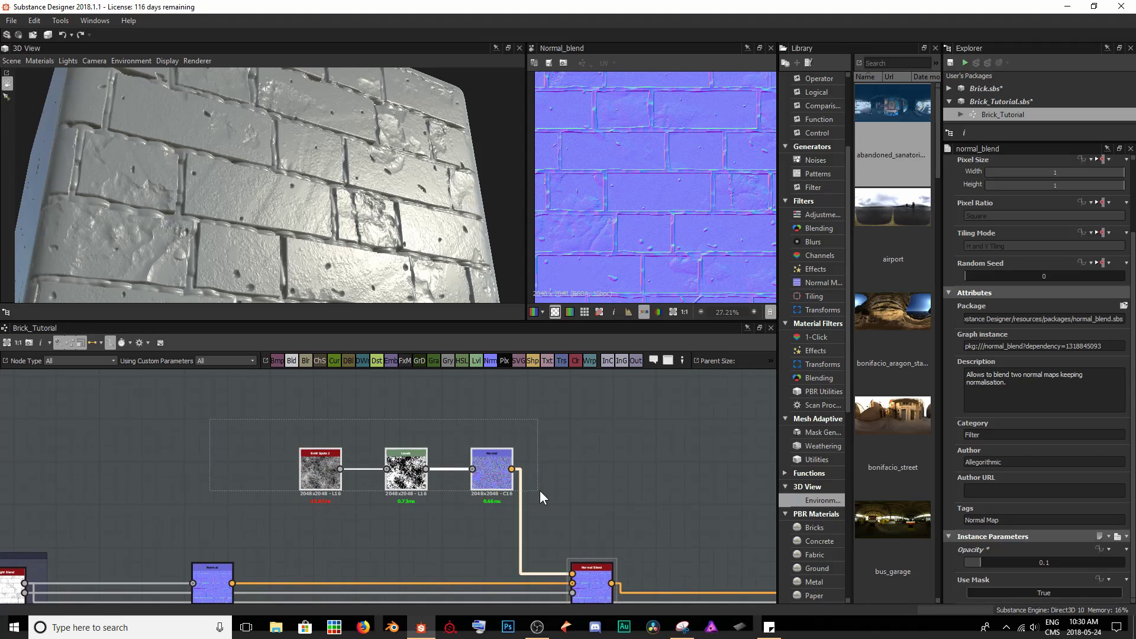
left_click(668, 360)
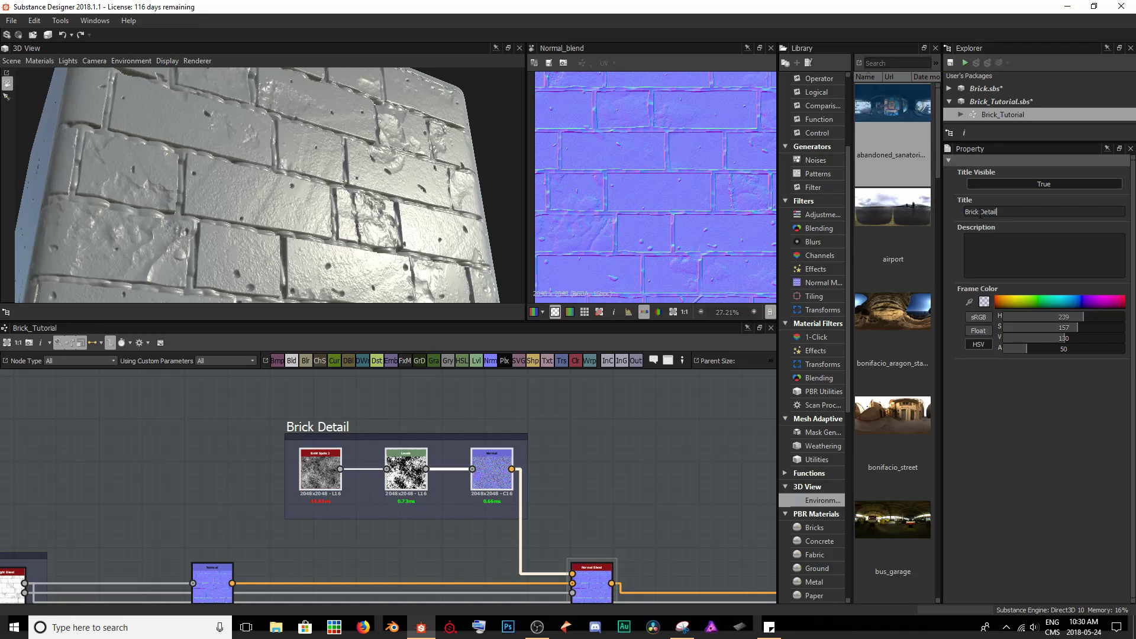
key("Return")
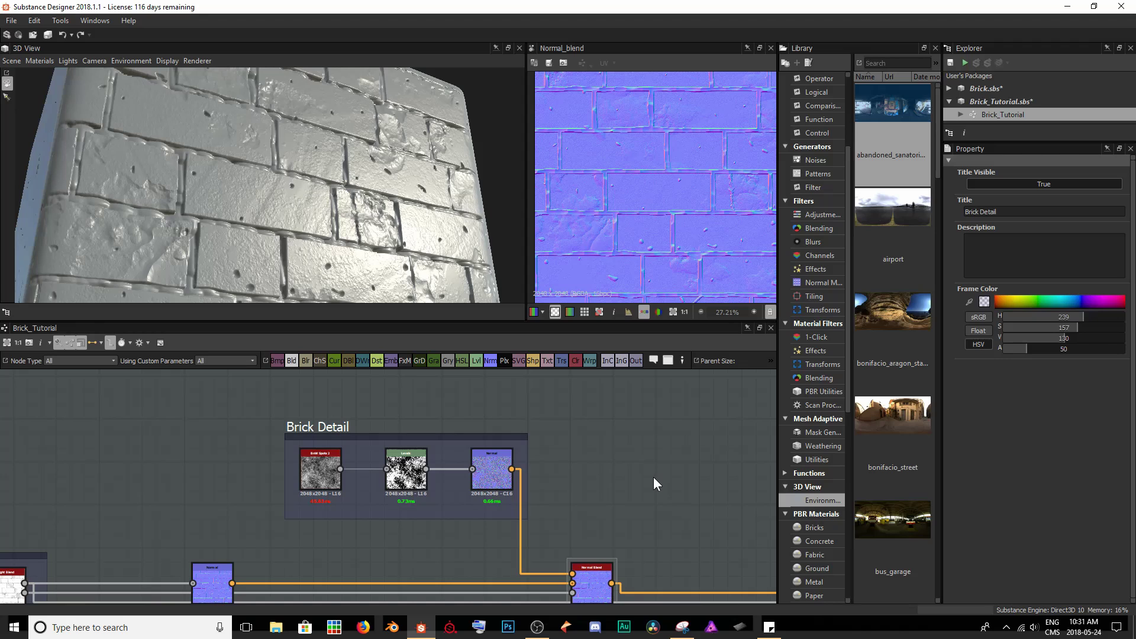
scroll(244, 233, "up", 5)
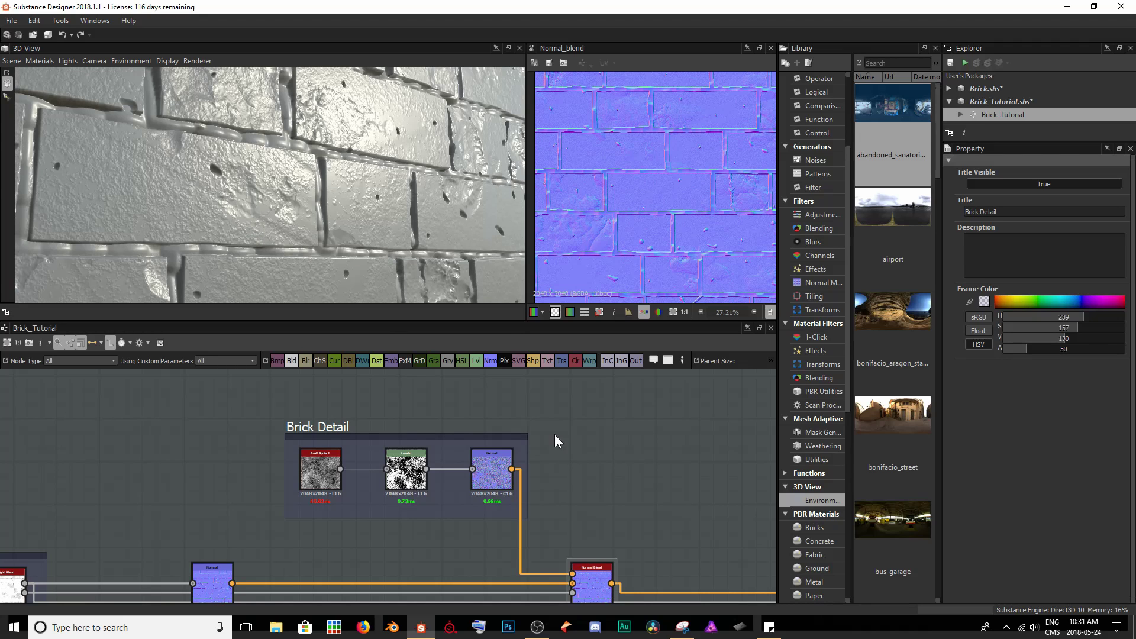
Step: Move the Base Material node and the output nodes further right in the graph to make room after the Normal Blend
middle_click_drag(555, 462, 252, 423)
scroll(284, 428, "down", 4)
left_click_drag(377, 408, 535, 598)
left_click_drag(481, 545, 668, 544)
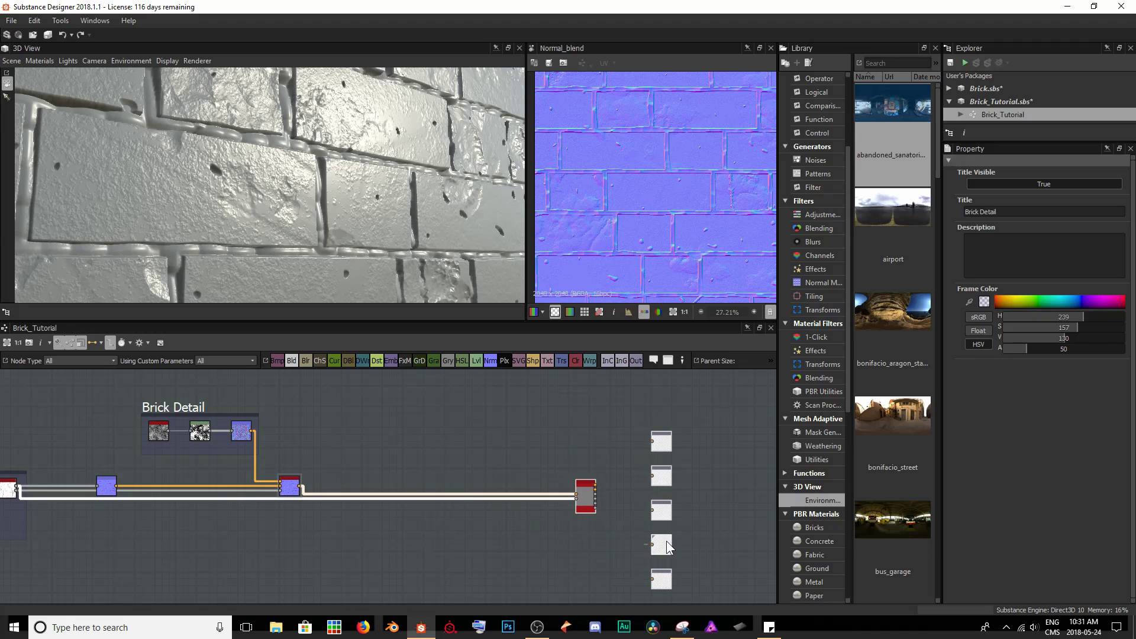
left_click(456, 459)
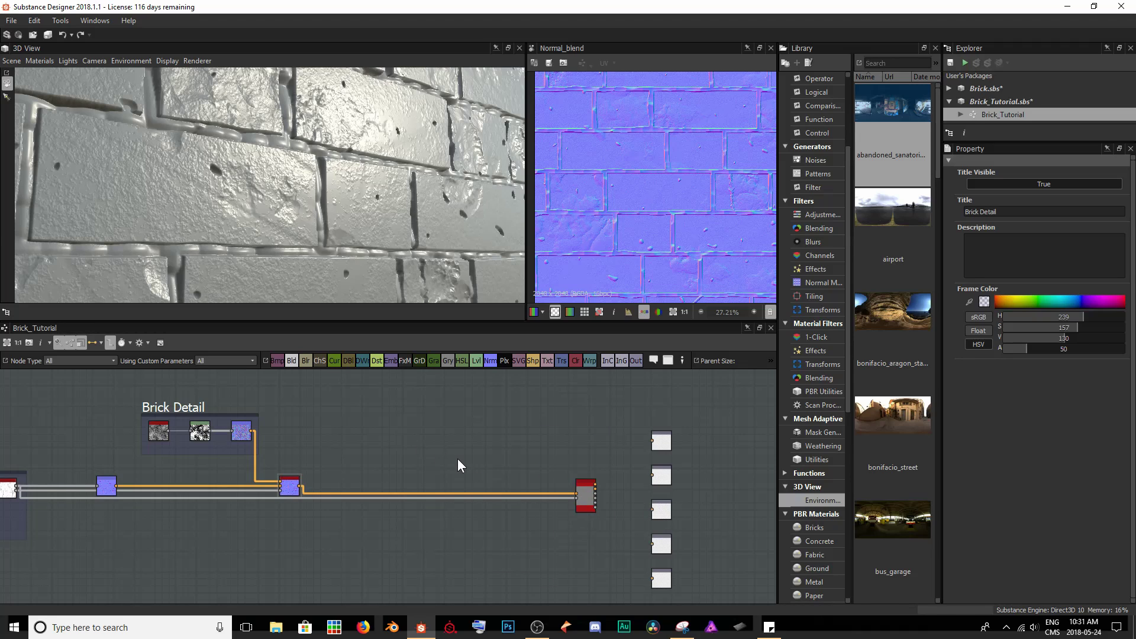
Step: Add a BnW Spots 3 node in the free space to the right of the Brick Detail frame, above the Normal Blend's output link
scroll(457, 459, "up", 3)
middle_click_drag(454, 460, 445, 496)
key("space")
type("bn")
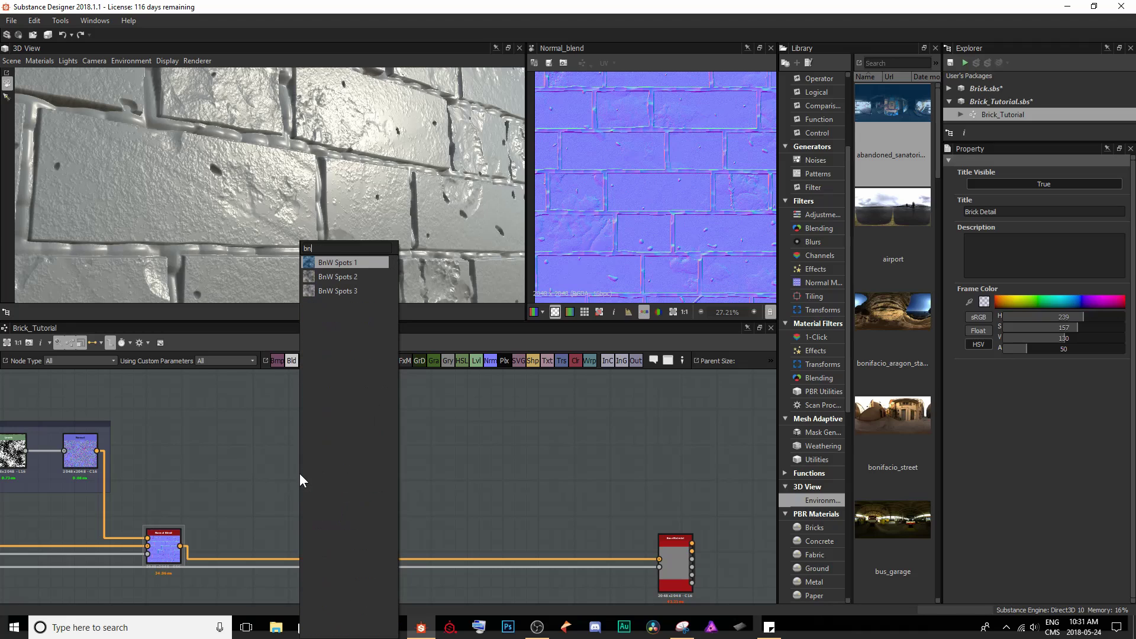
type("w")
key("Down")
key("Down")
key("Return")
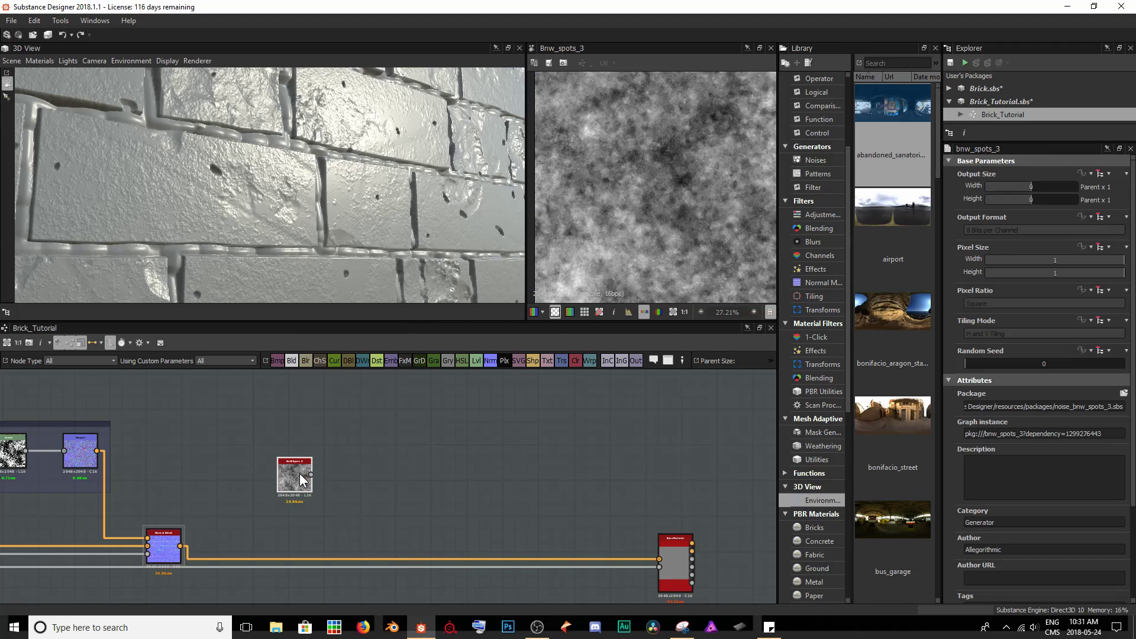
scroll(651, 193, "up", 5)
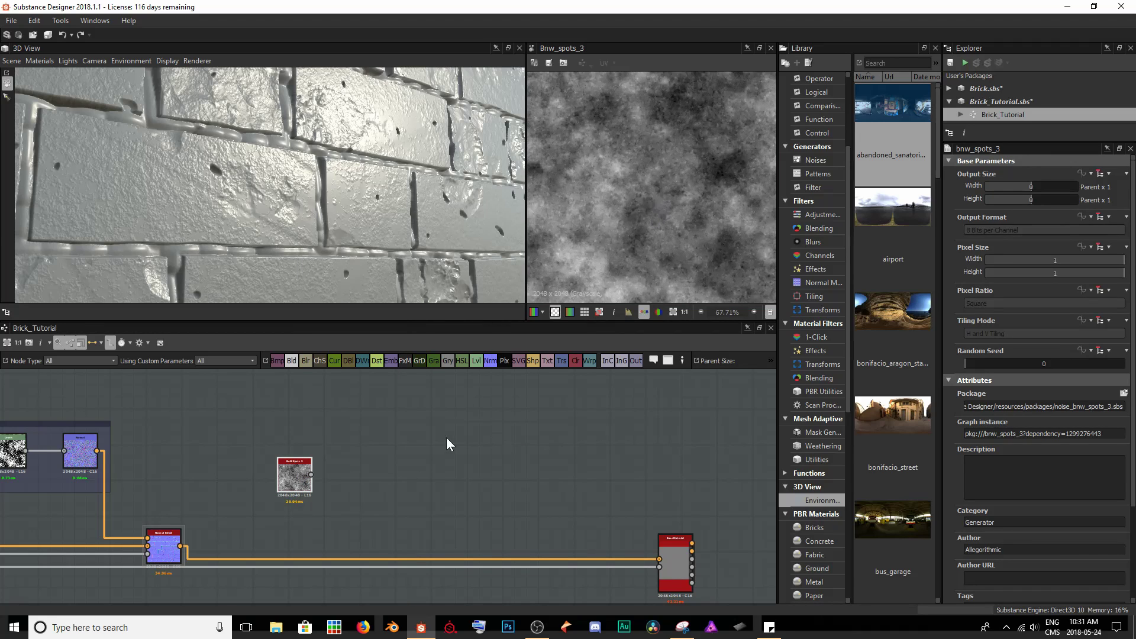
left_click_drag(293, 473, 294, 451)
Step: Add a Normal node fed by BnW Spots 3 and place it further right with space between the two nodes
middle_click_drag(150, 477, 265, 479)
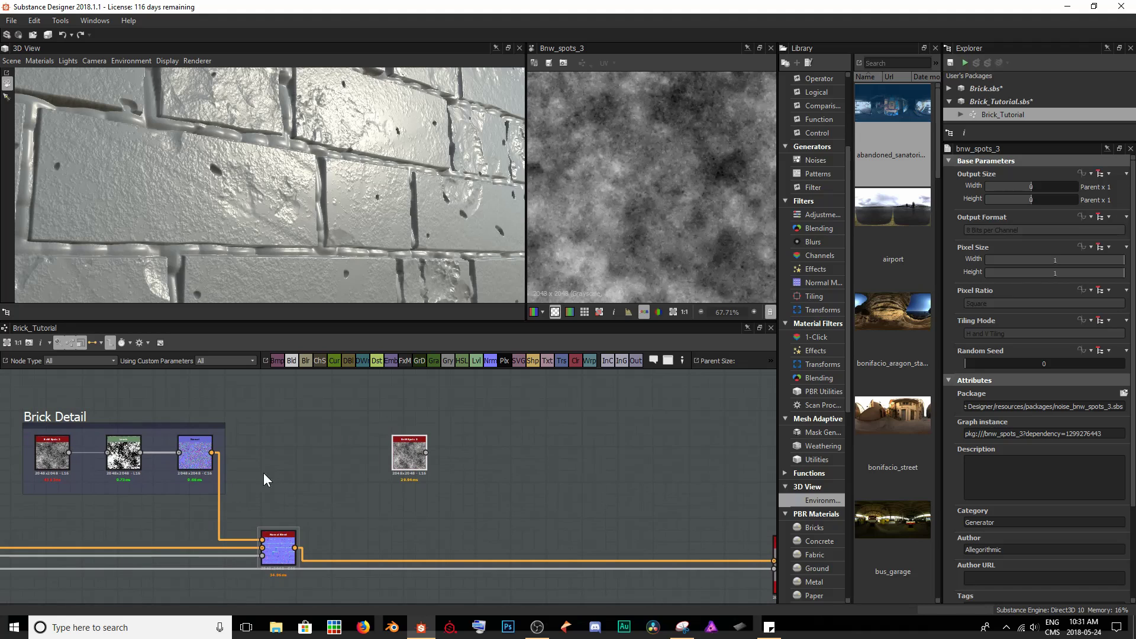
scroll(252, 172, "up", 3)
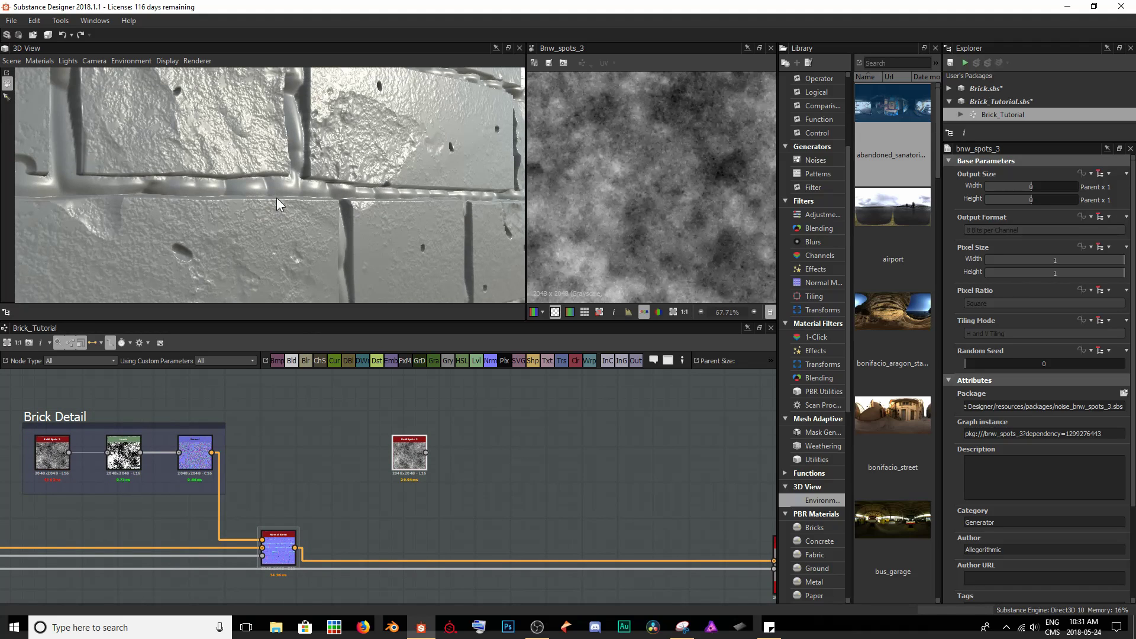
left_click_drag(236, 217, 275, 223)
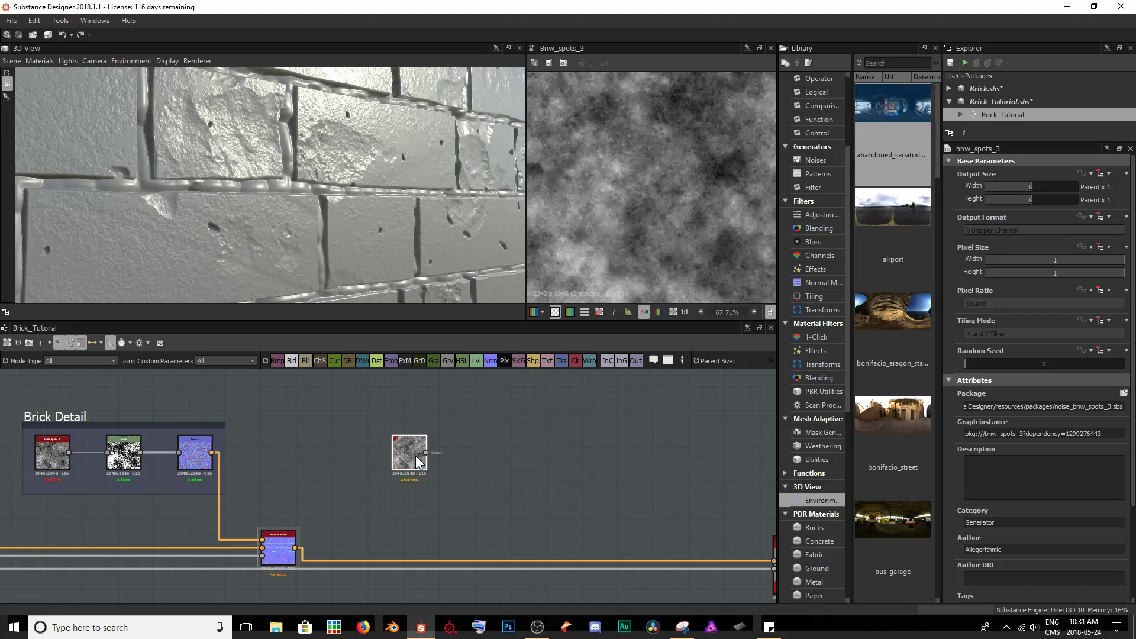
key("space")
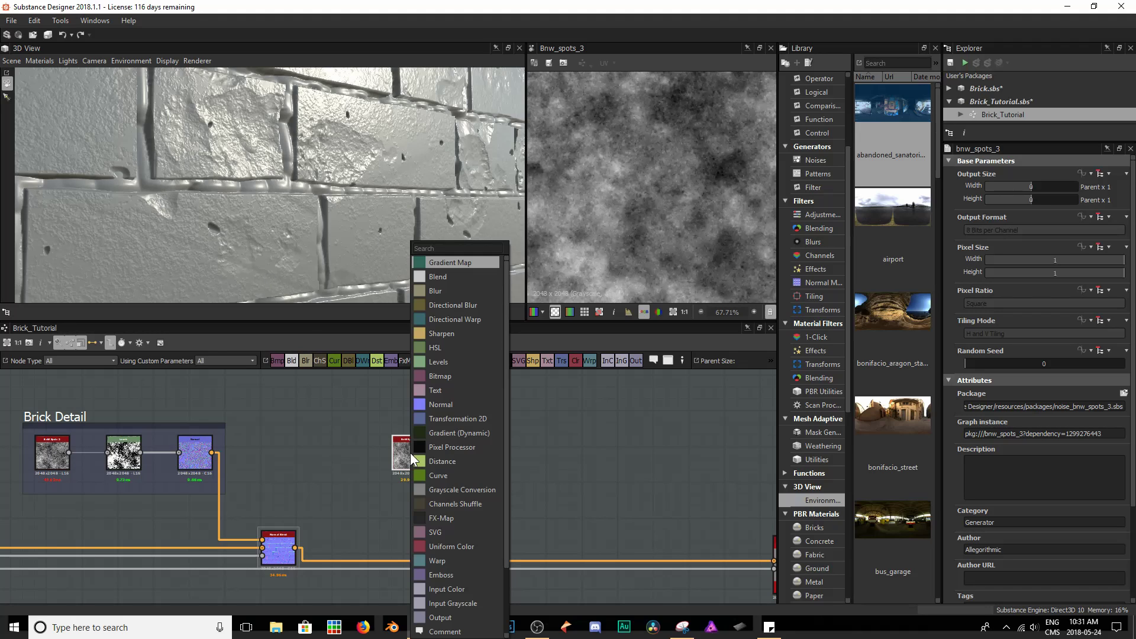
left_click(469, 404)
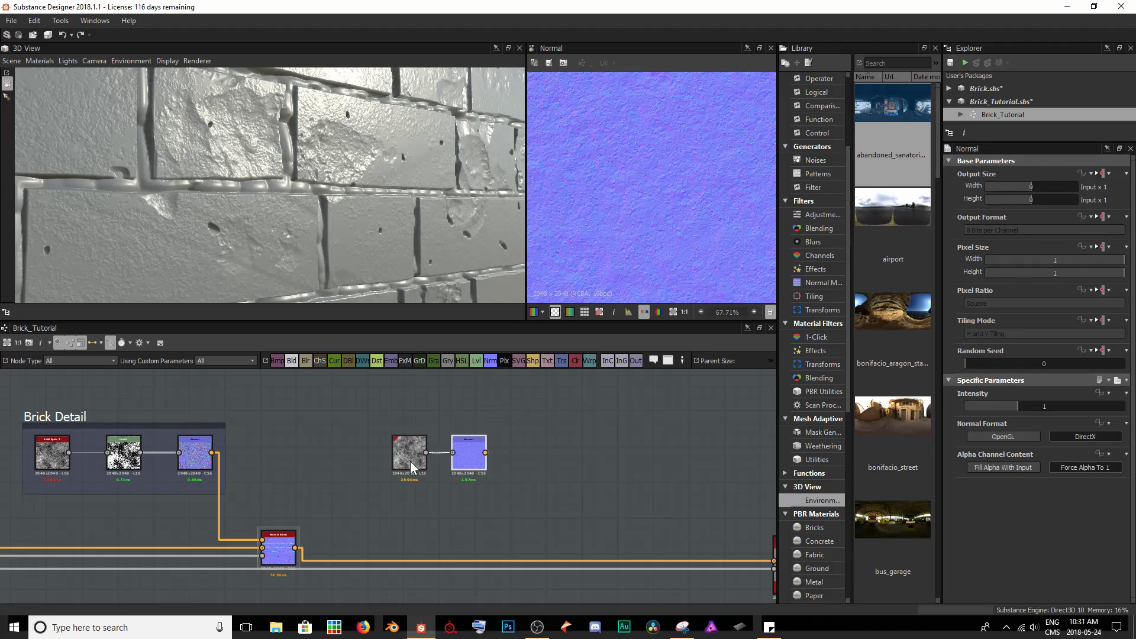
left_click_drag(466, 450, 627, 449)
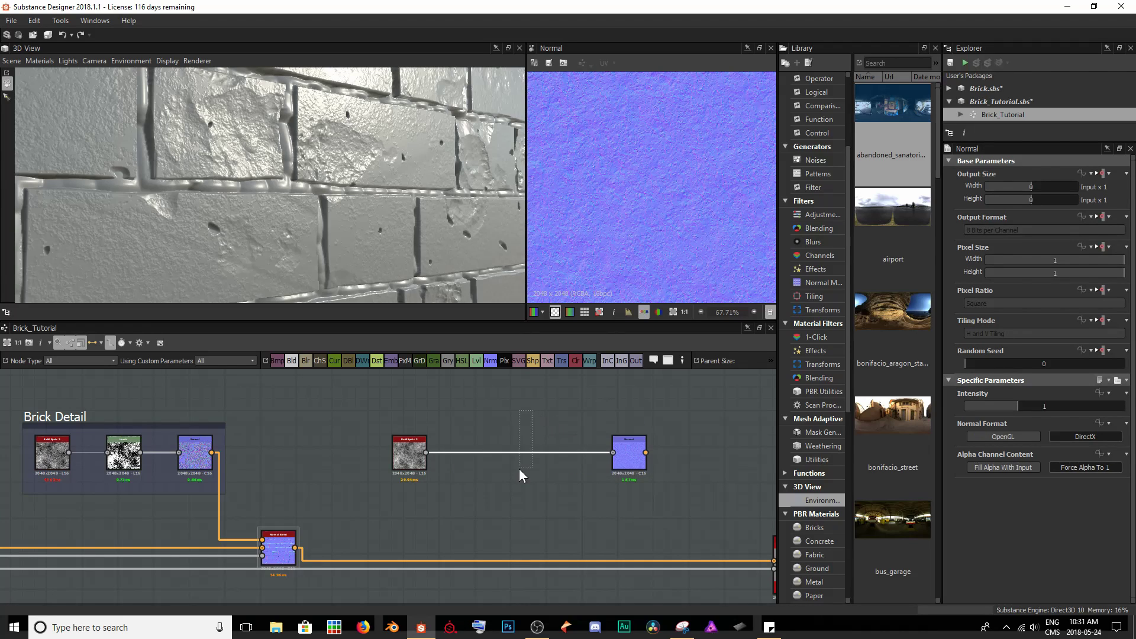
Step: Insert a Levels node between BnW Spots 3 and its Normal node, and preview the Normal's result
key("space")
type("levels")
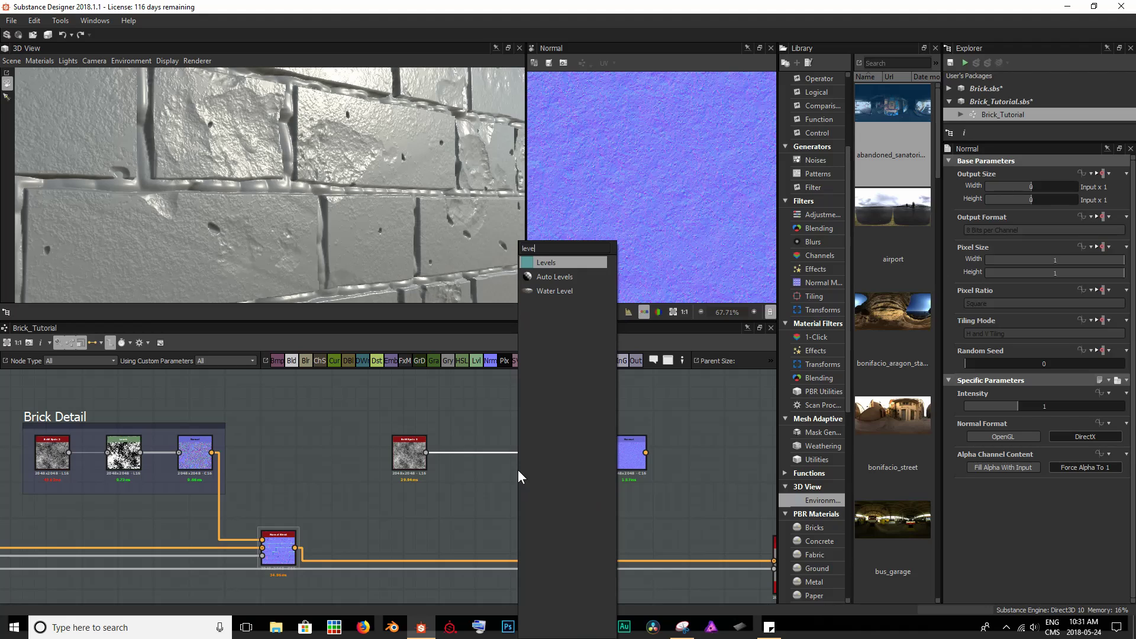
key("Return")
double_click(633, 454)
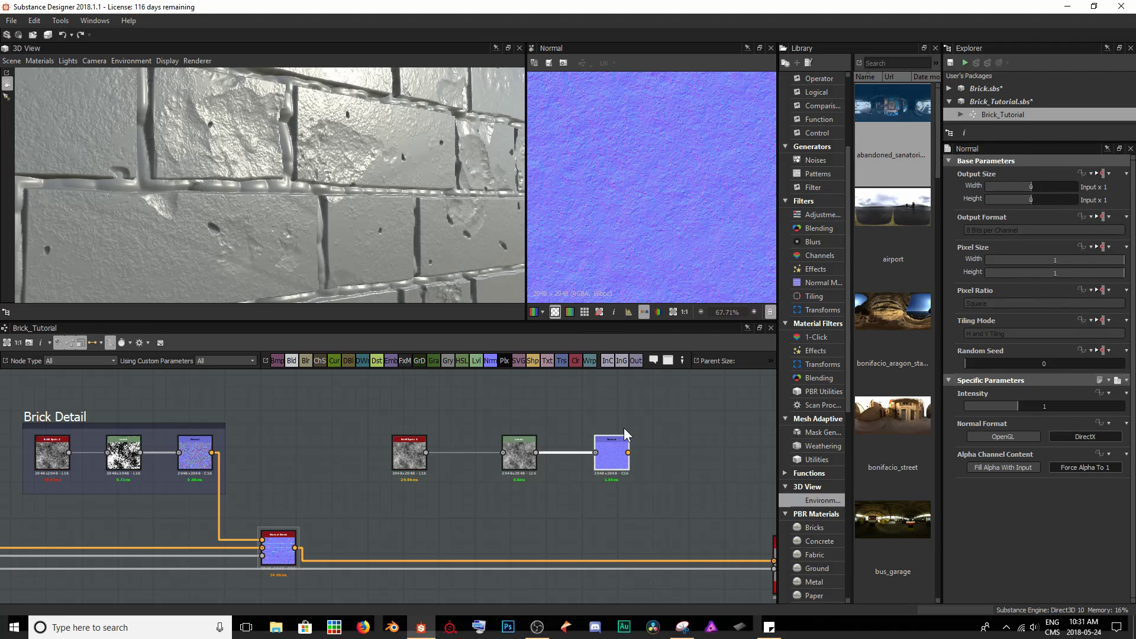
scroll(648, 187, "down", 2)
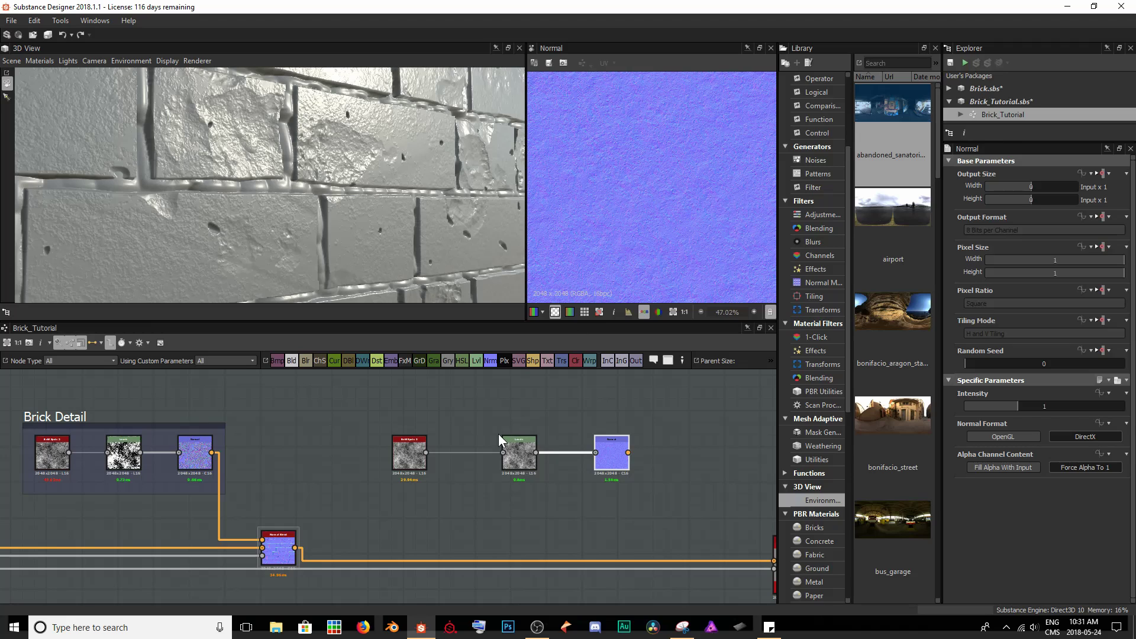
Step: Raise the contrast of the new Levels node by moving its input black point to about 18% and white point to about 76% of the histogram range
left_click(523, 452)
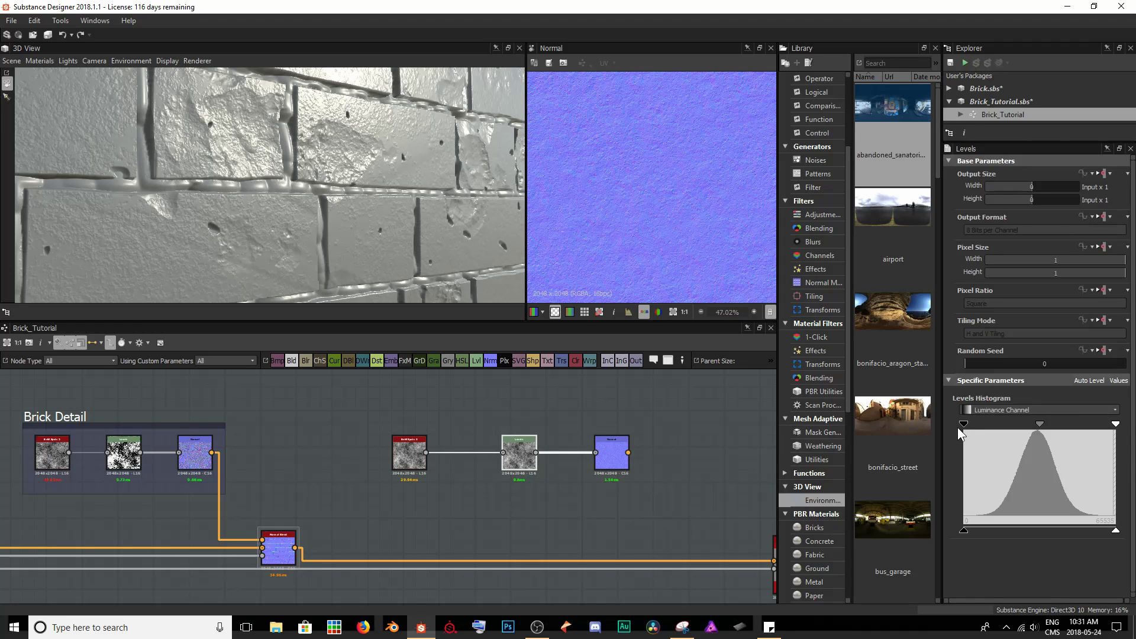
left_click_drag(965, 425, 1012, 432)
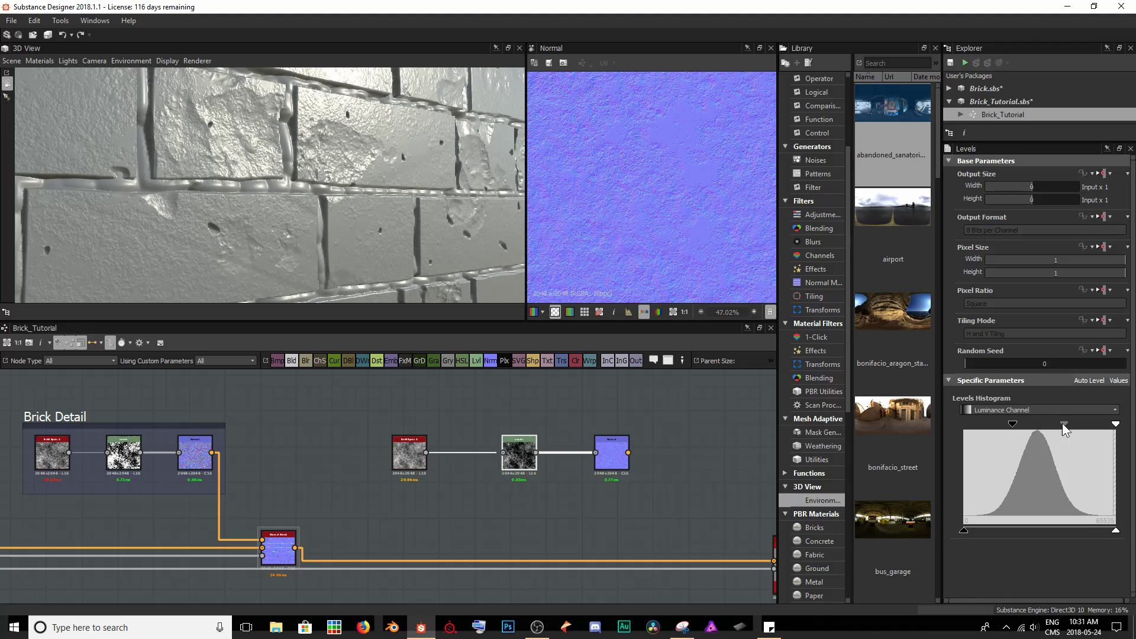
left_click_drag(1115, 423, 1078, 430)
scroll(650, 193, "up", 4)
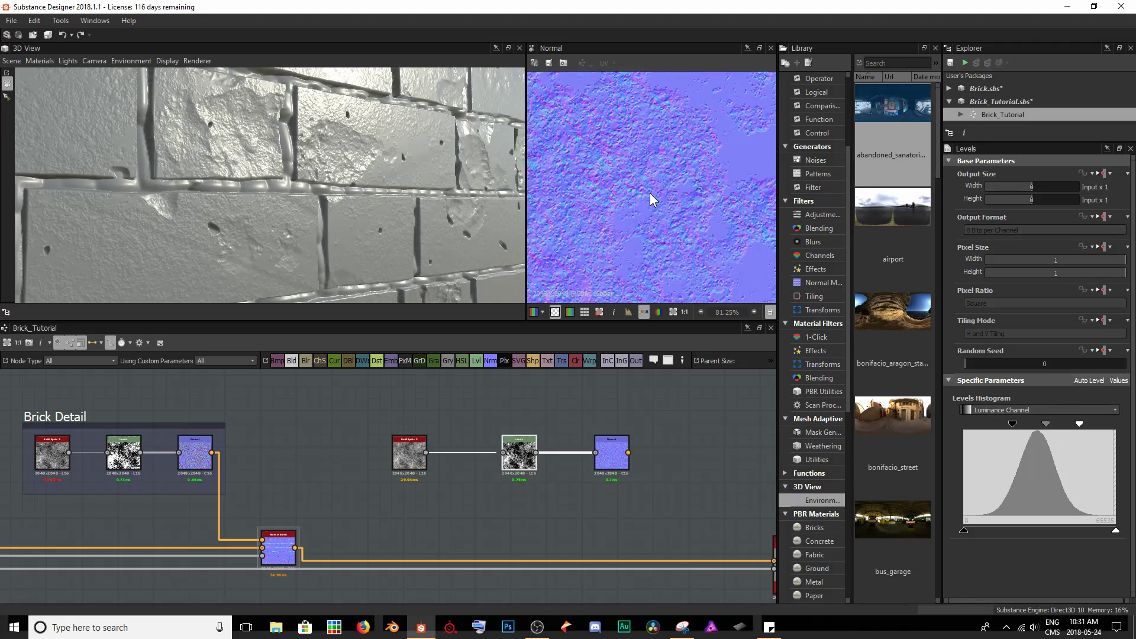
scroll(649, 193, "up", 1)
scroll(660, 250, "down", 4)
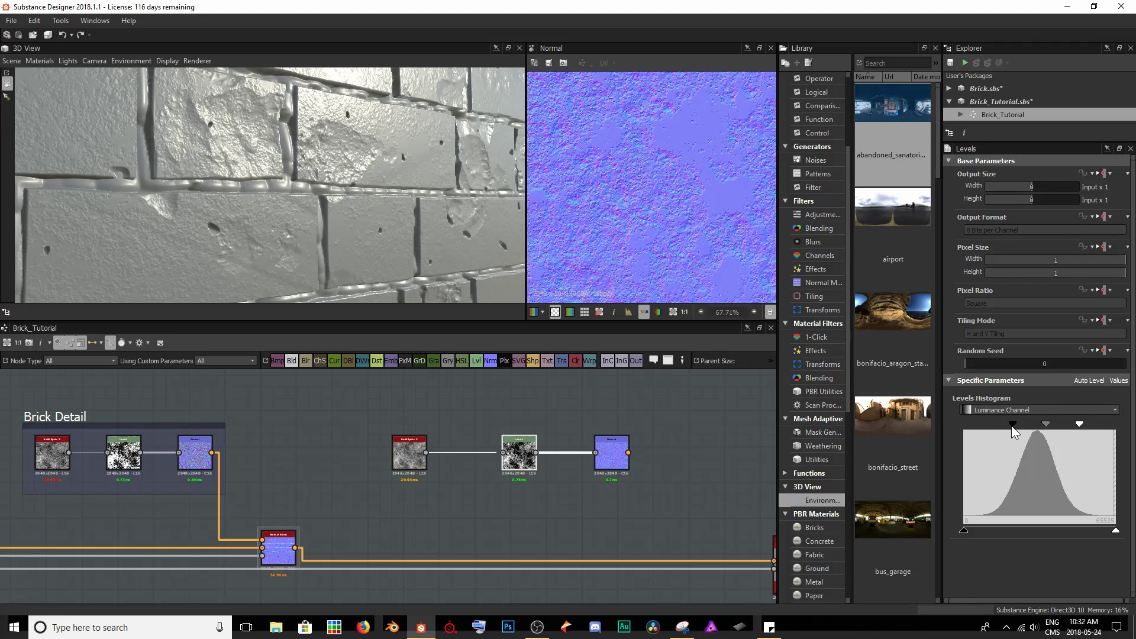
left_click_drag(1010, 425, 991, 428)
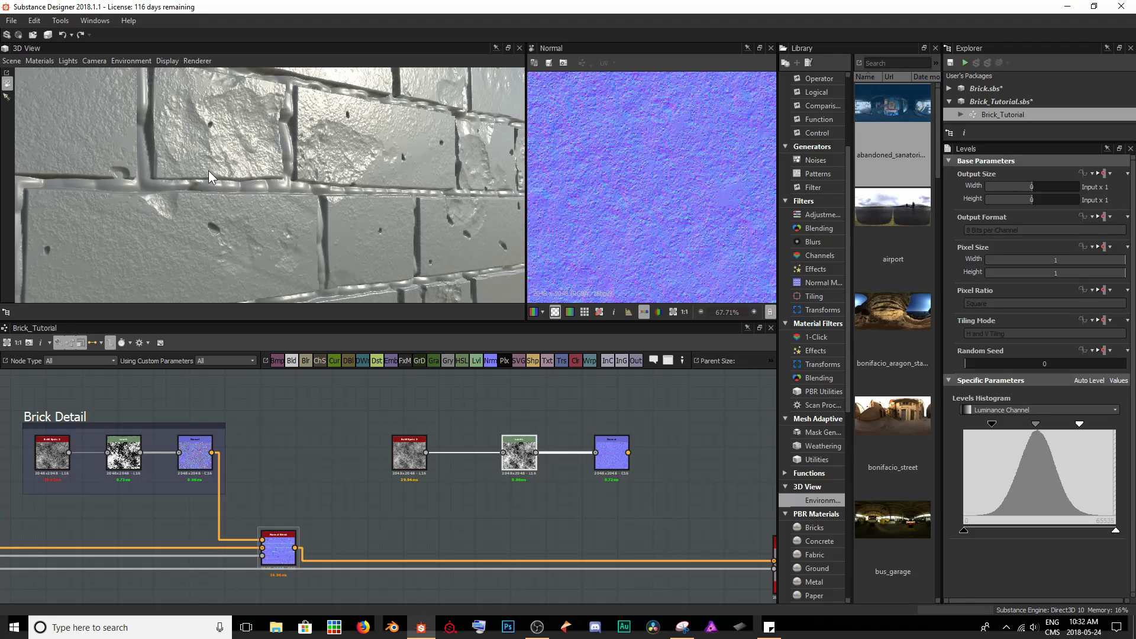
Step: Move the new Levels and Normal nodes closer to BnW Spots 3 so the three nodes form a compact, evenly spaced row
mouse_move(528, 457)
left_mouse_down()
mouse_move(654, 449)
mouse_move(536, 458)
left_mouse_up()
left_click(487, 498)
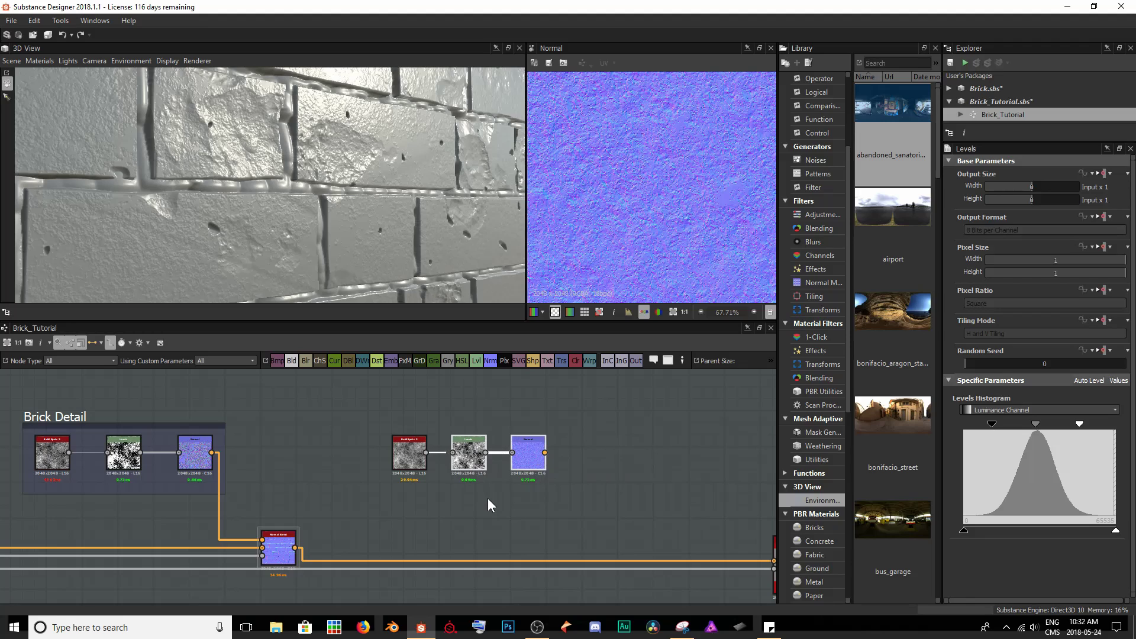
middle_click_drag(694, 543, 645, 543)
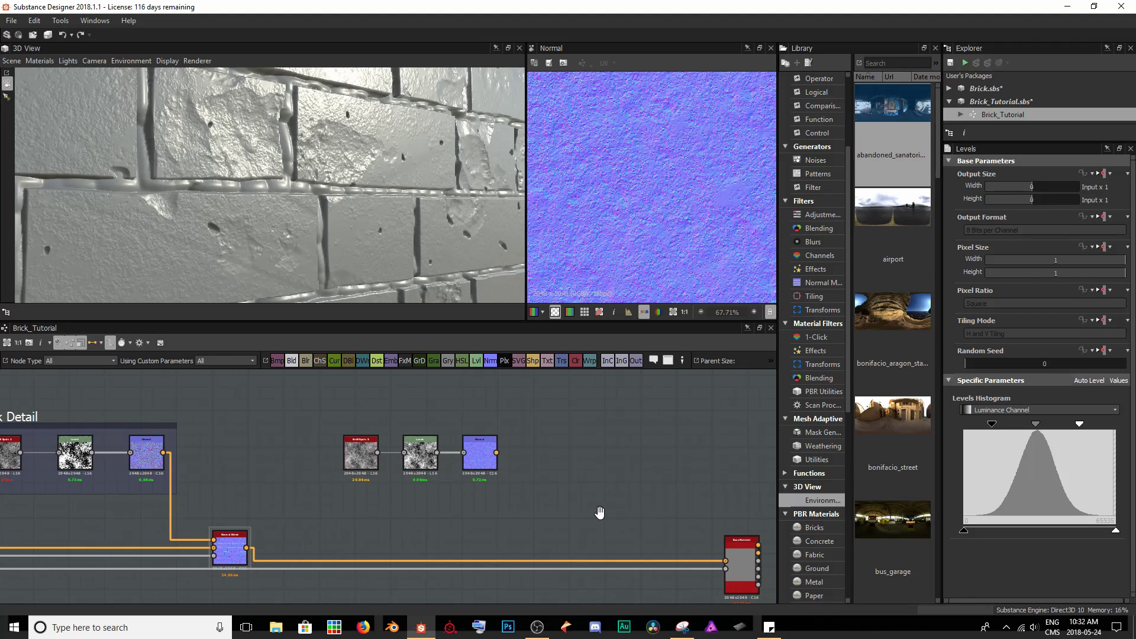
mouse_move(488, 547)
middle_mouse_down()
mouse_move(548, 517)
mouse_move(502, 537)
middle_mouse_up()
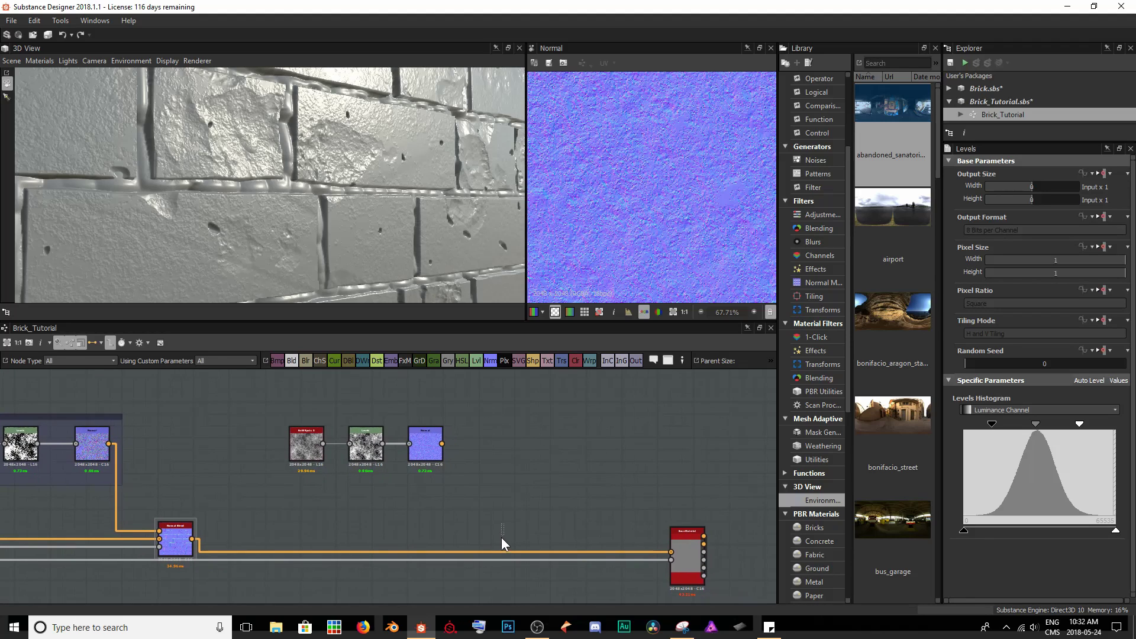
Step: Insert a Normal Blend before the base material node, feed the standalone Normal into its foreground input, and move that three-node chain closer to the Brick Detail group
key("space")
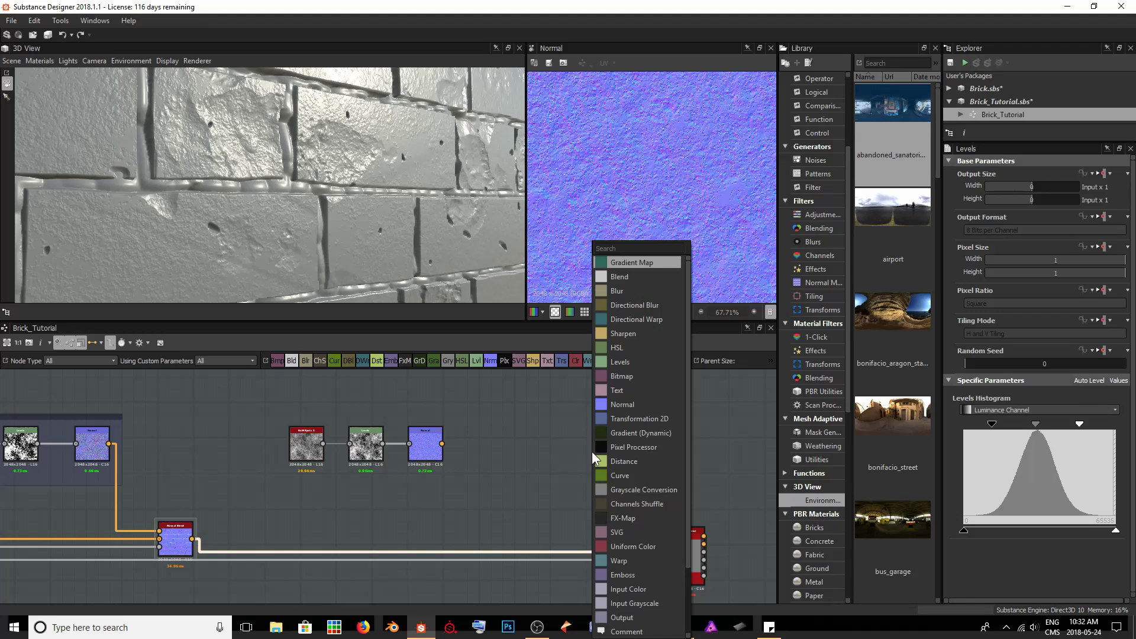
type("norm")
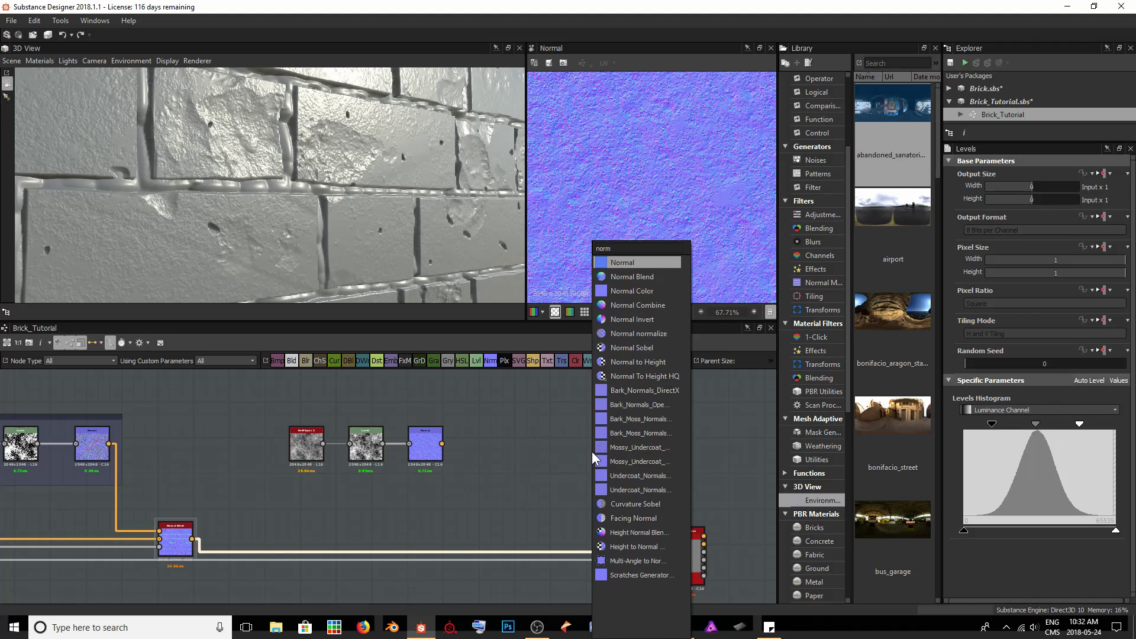
key("Down")
key("Return")
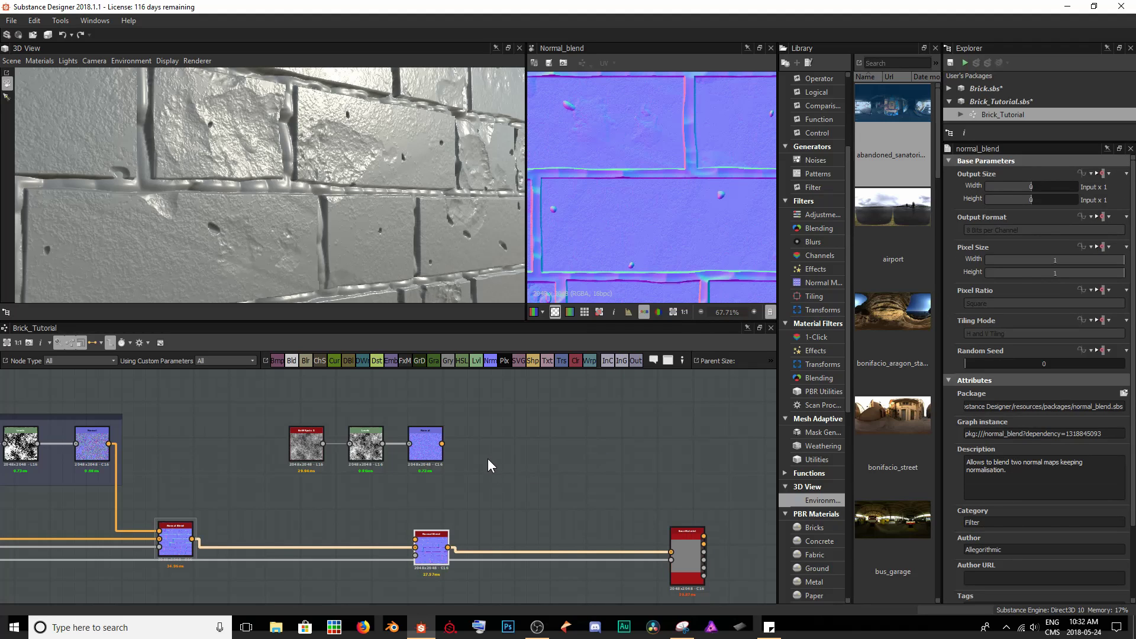
left_click_drag(443, 443, 415, 541)
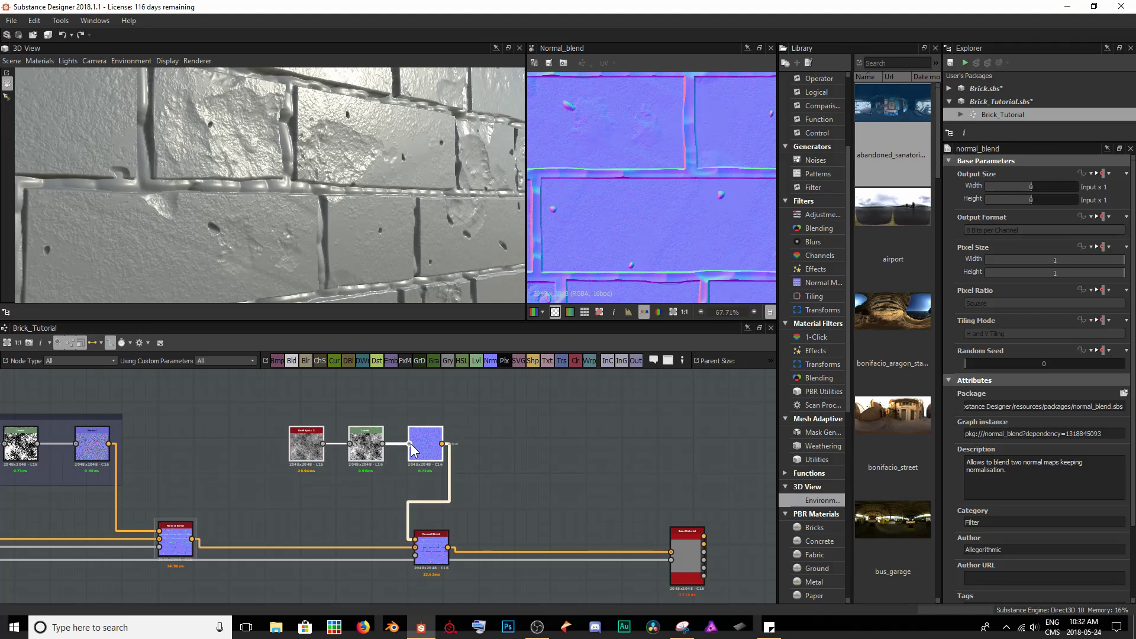
left_click_drag(354, 451, 283, 475)
left_click(456, 474)
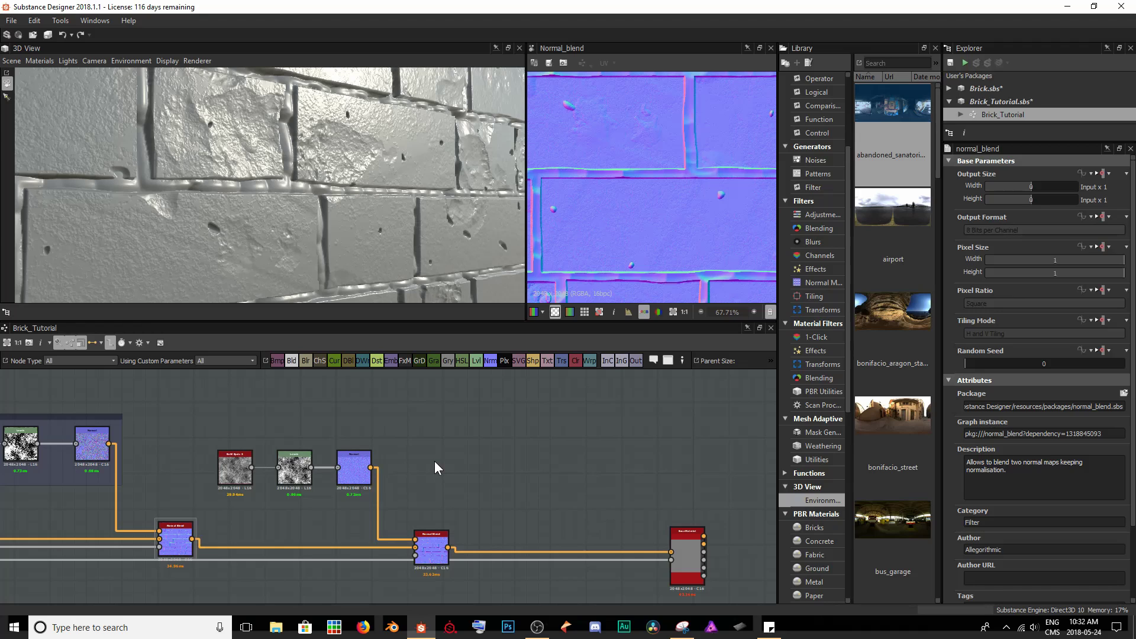
Step: Connect the mask that feeds the first Normal Blend to the mask input of the new Normal Blend
middle_click_drag(346, 546, 278, 565)
scroll(517, 508, "down", 2)
scroll(409, 534, "down", 1)
scroll(410, 535, "up", 5)
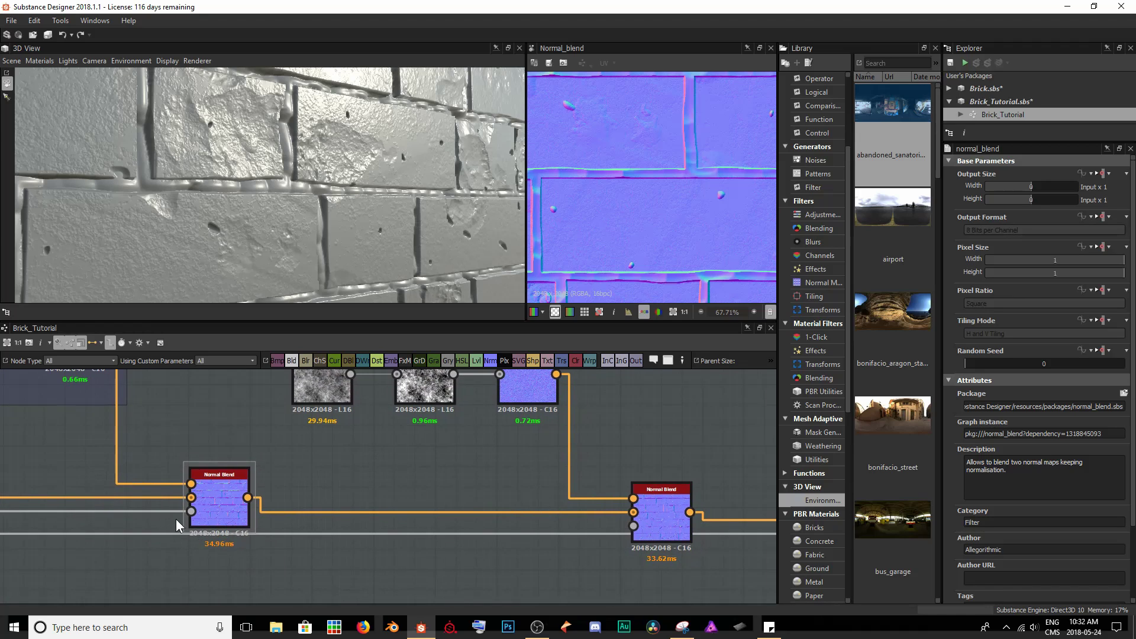
left_click_drag(189, 513, 585, 569)
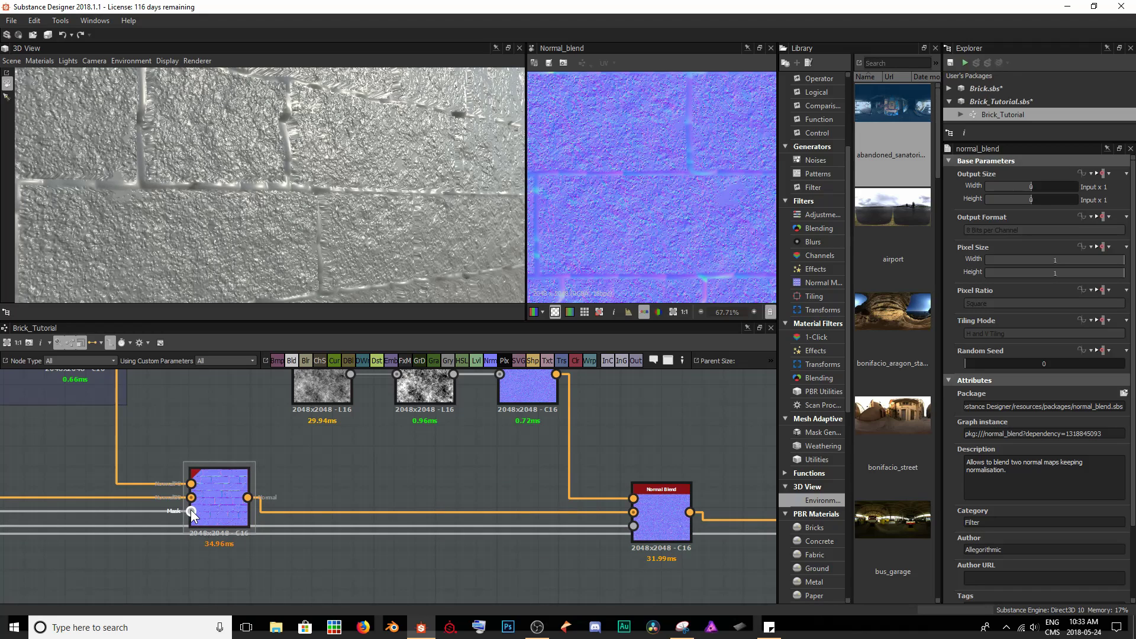
Step: Insert an Invert Grayscale node on the new Normal Blend's mask link and place it just below that blend
left_click(632, 527)
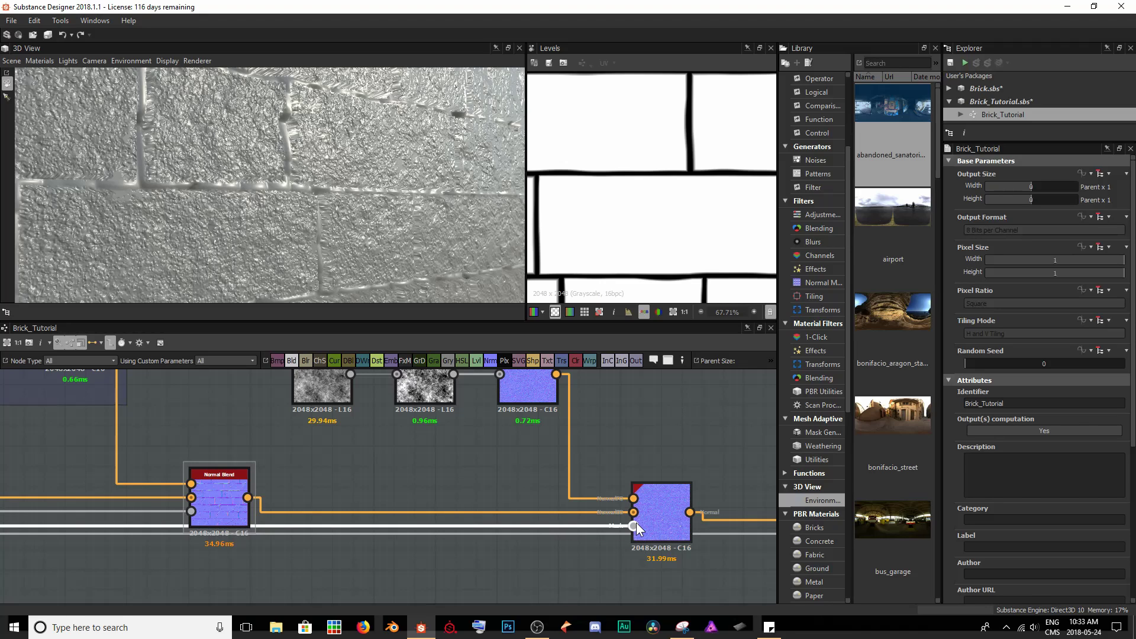
key("space")
type("inver")
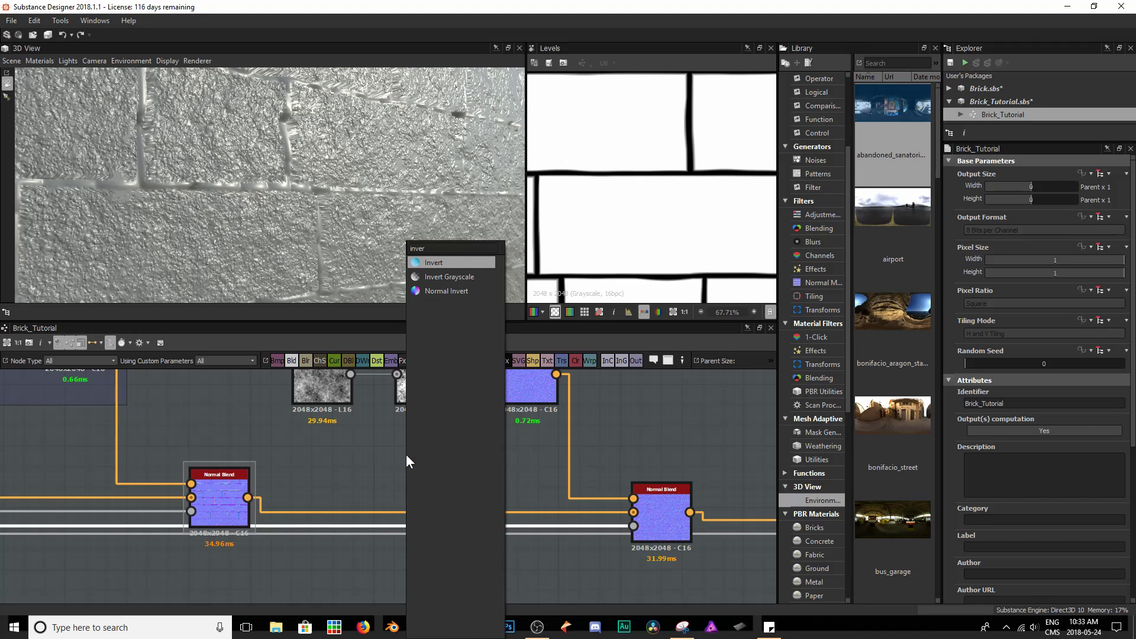
key("Down")
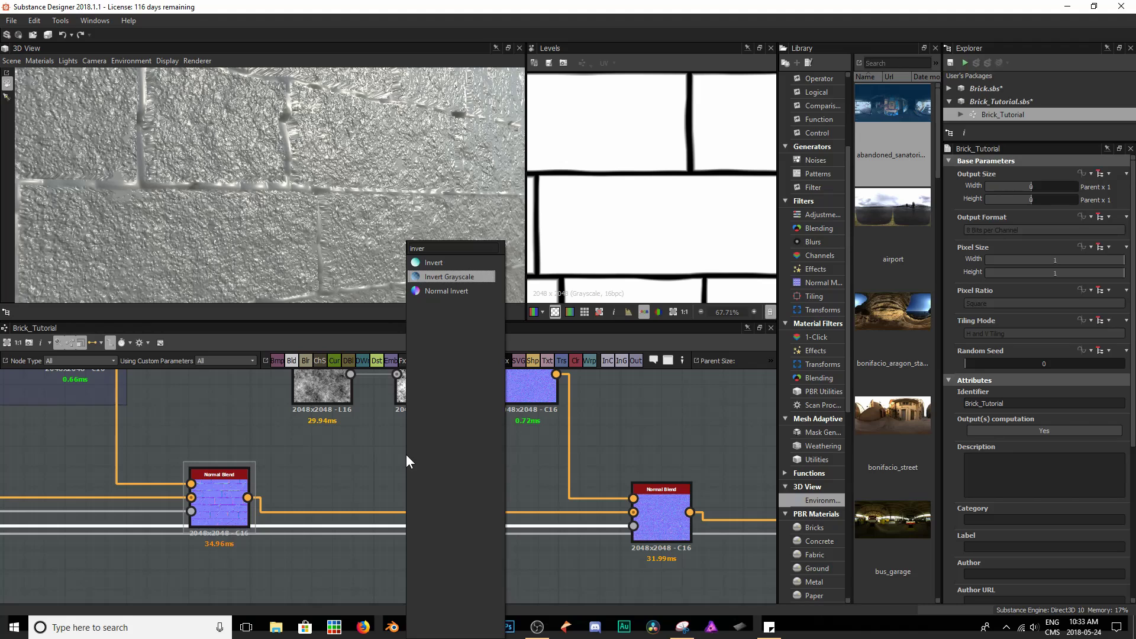
key("Return")
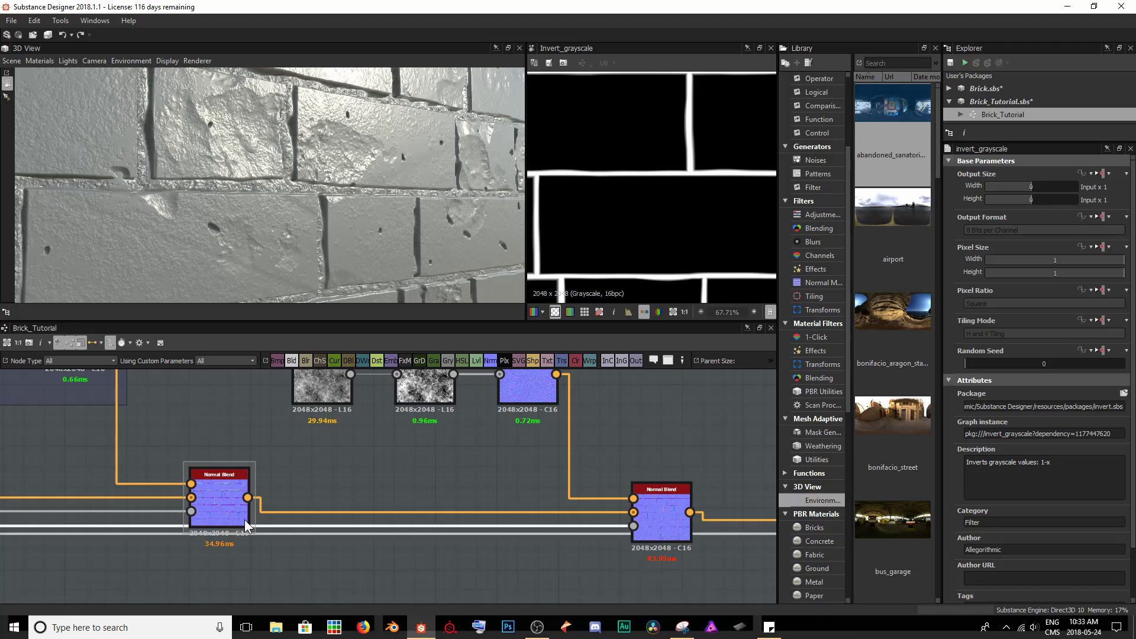
key("f")
scroll(398, 516, "down", 6)
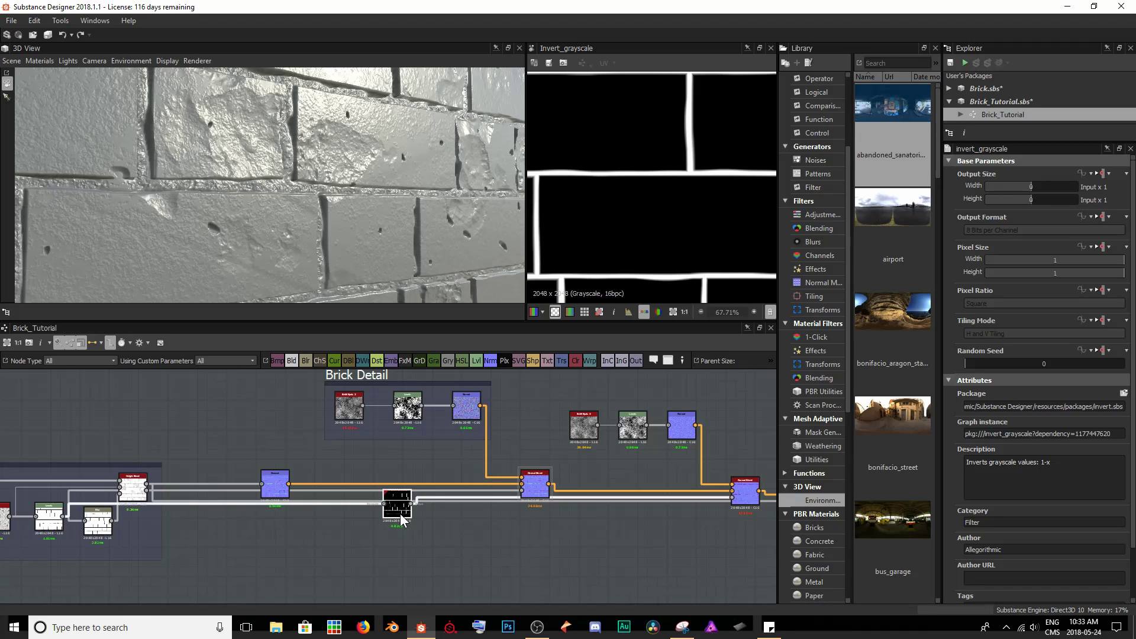
left_click_drag(399, 515, 713, 536)
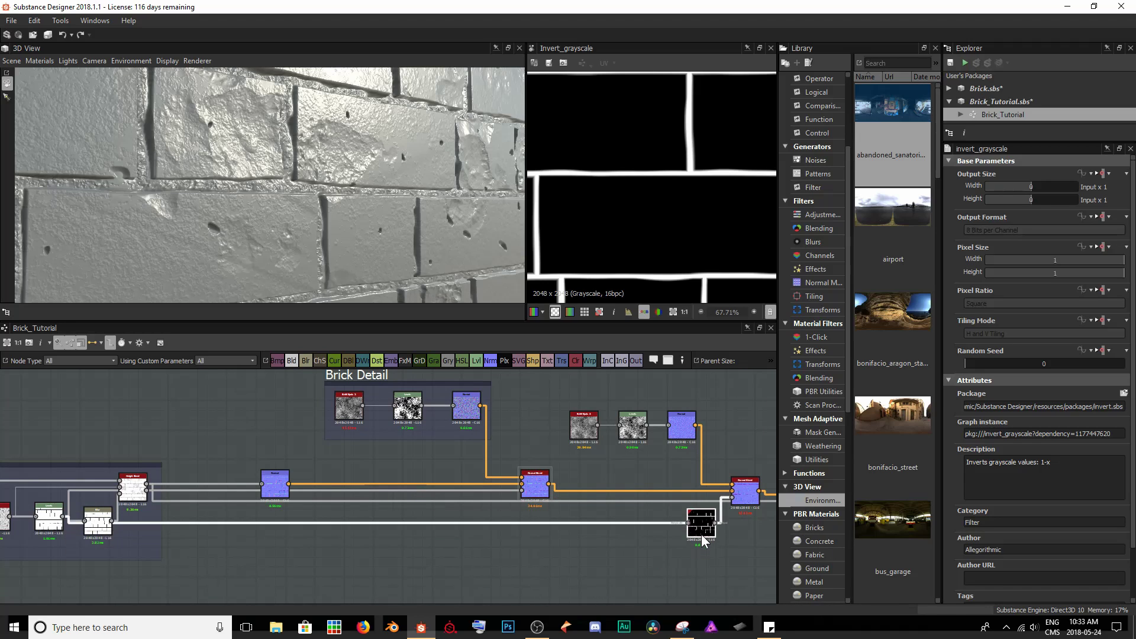
middle_click_drag(678, 494, 464, 508)
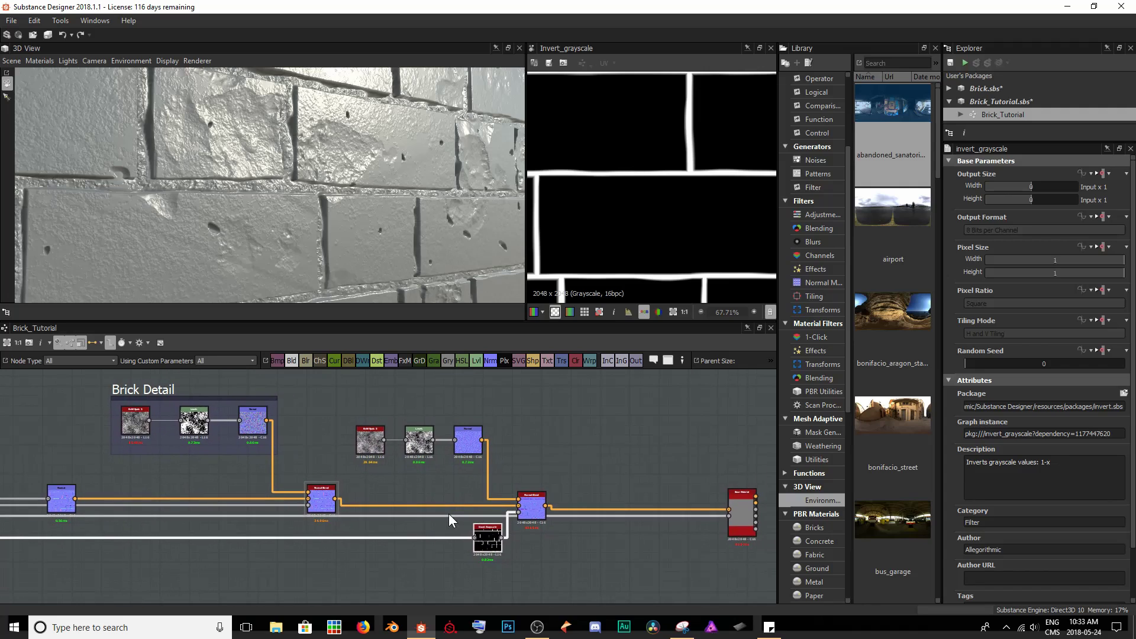
Step: Lower the opacity of the second Normal Blend to 0.22 and inspect the grout on the 3D model
double_click(531, 505)
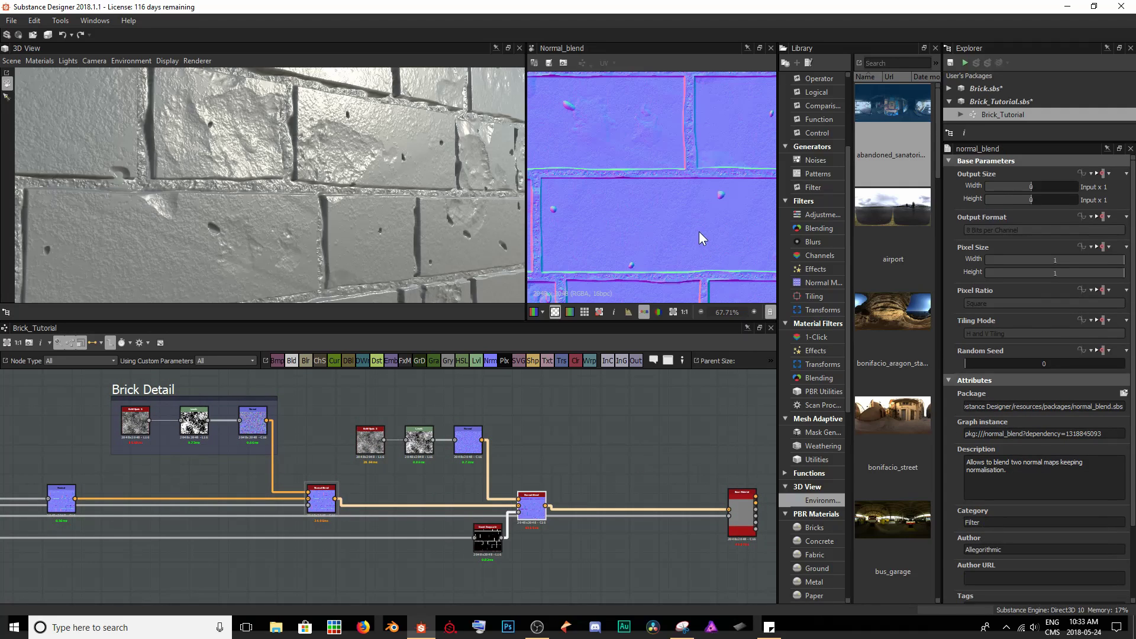
scroll(662, 206, "up", 6)
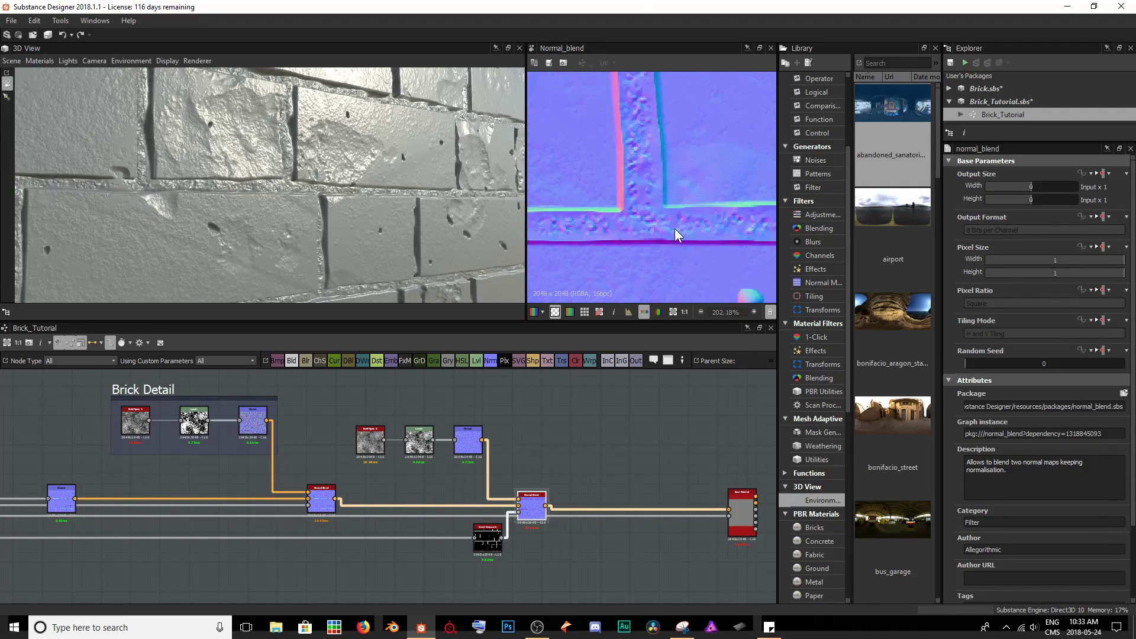
scroll(651, 213, "up", 2)
scroll(630, 198, "down", 2)
mouse_move(414, 204)
left_mouse_down()
mouse_move(377, 201)
mouse_move(374, 176)
mouse_move(404, 201)
left_mouse_up()
scroll(1068, 450, "down", 2)
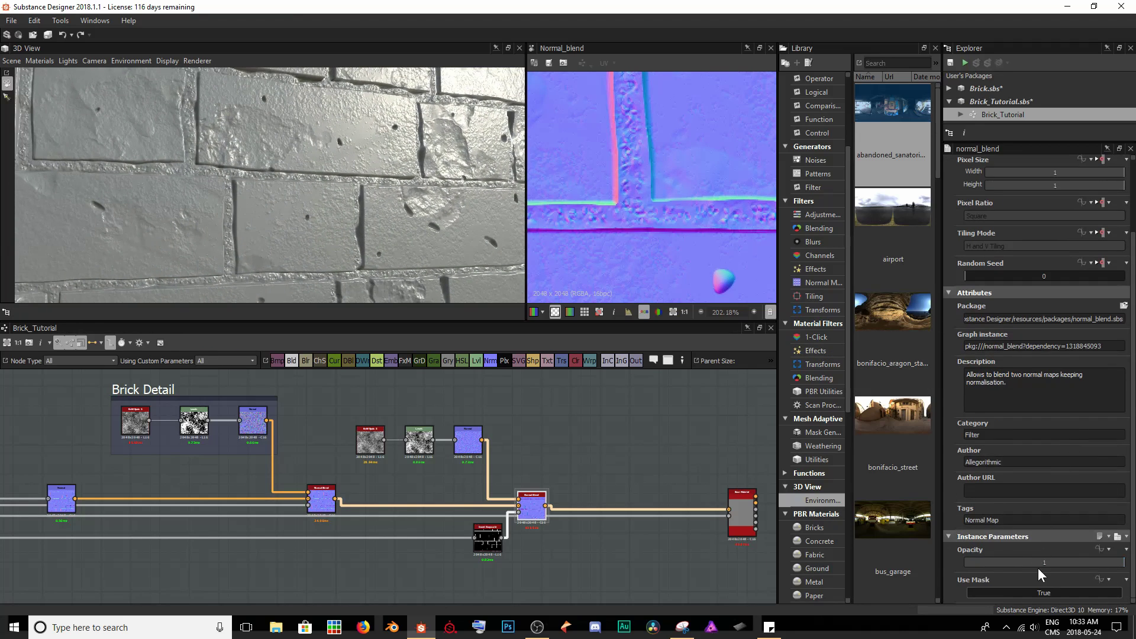
left_click_drag(1063, 564, 1000, 566)
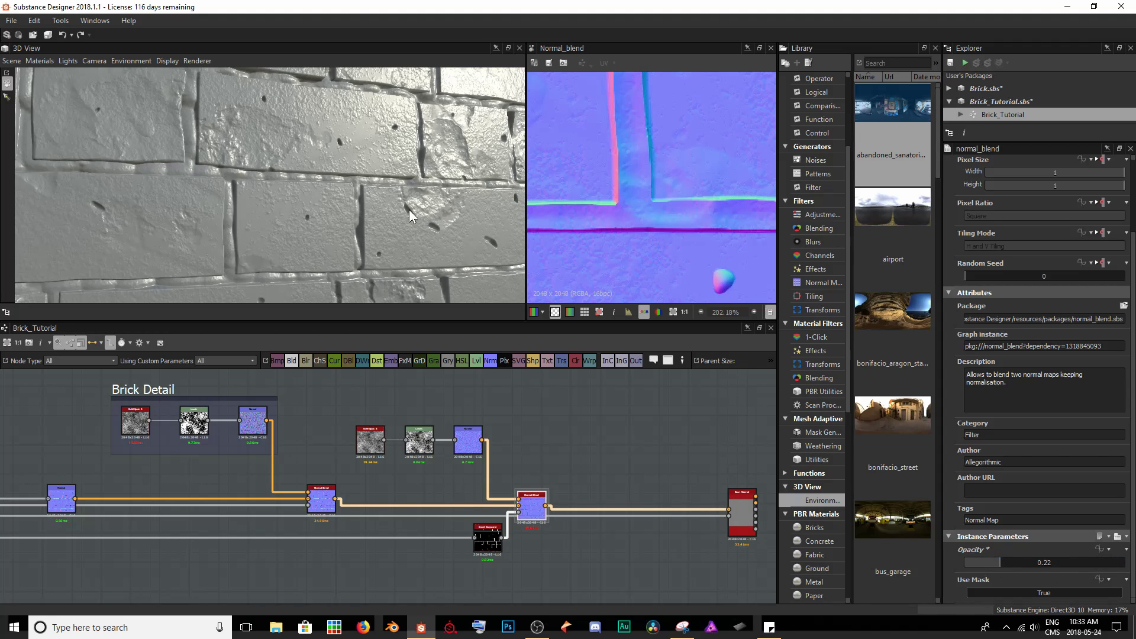
left_click_drag(410, 209, 290, 218)
scroll(290, 218, "up", 3)
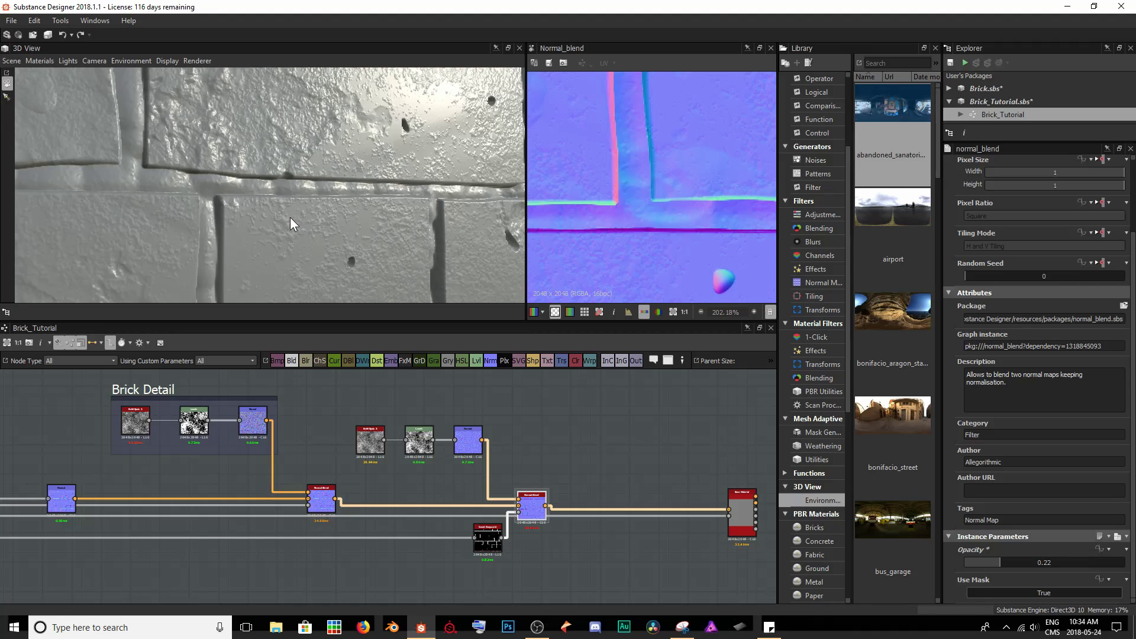
Step: Set the intensity of the Normal node feeding the second Normal Blend to 2 and check the brick wall in 3D
double_click(468, 452)
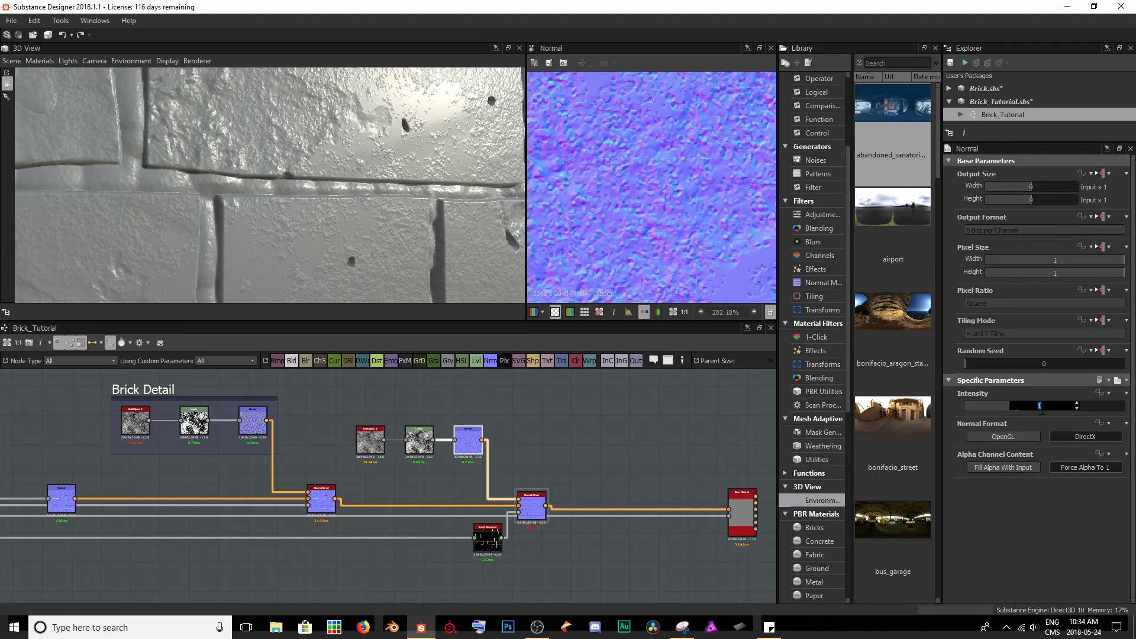
type("2")
key("Return")
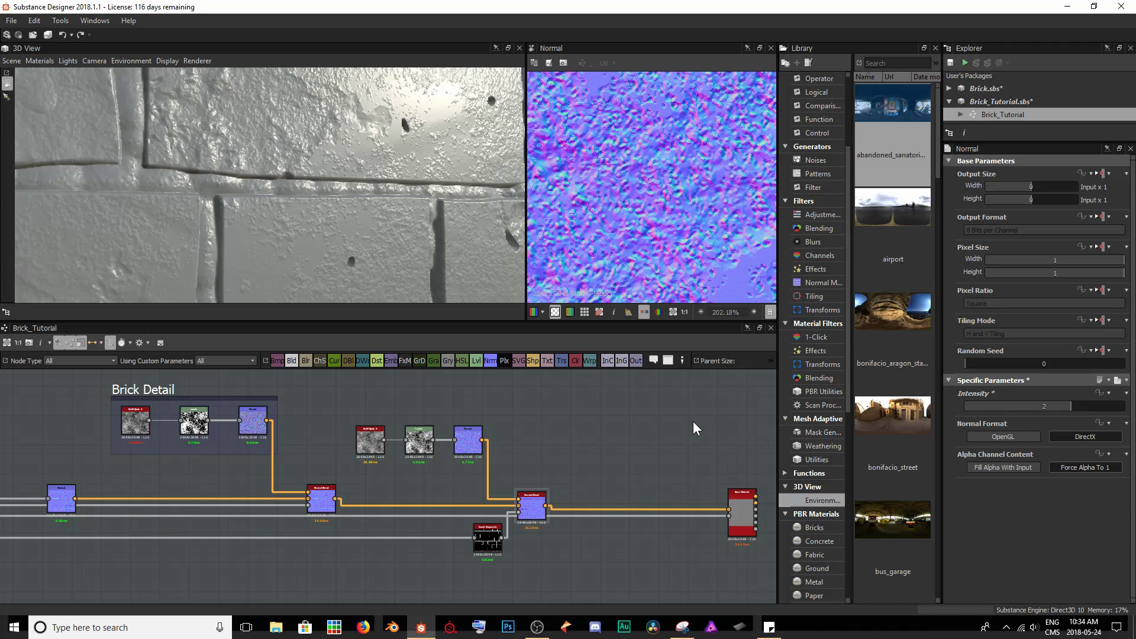
scroll(321, 168, "down", 5)
left_click_drag(321, 168, 352, 215)
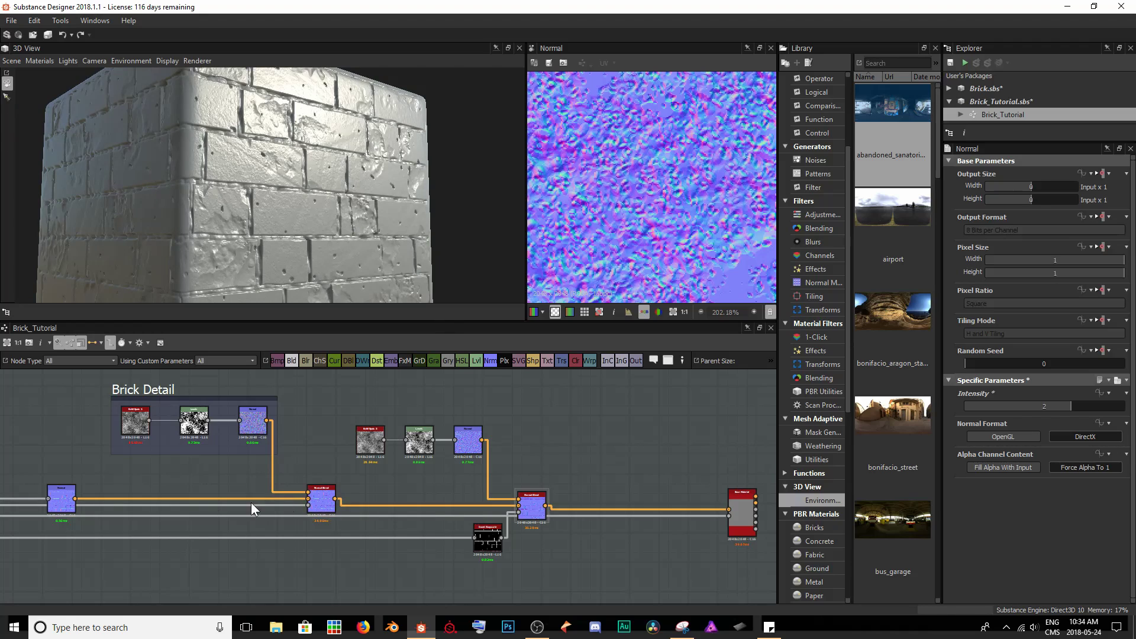
Step: Frame the three nodes feeding the second Normal Blend and title the frame "Grout Detail"
left_click_drag(342, 425, 470, 408)
left_click(668, 359)
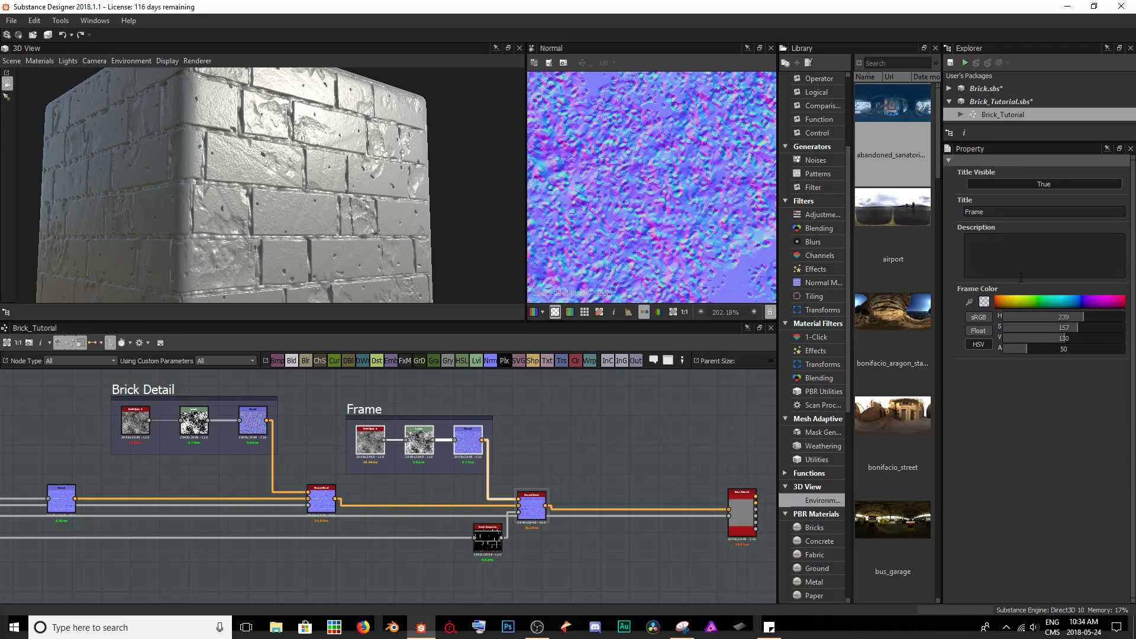
double_click(1030, 209)
type("Grout Detail")
key("Return")
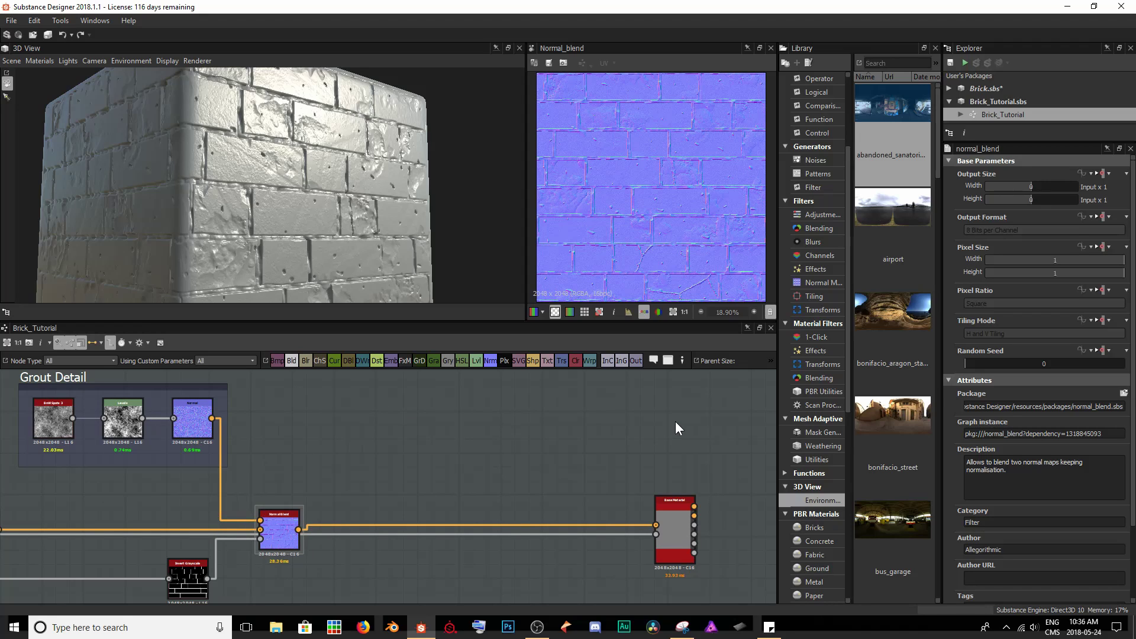
Step: Delete the base material node at the end of the graph
middle_click_drag(588, 453, 461, 442)
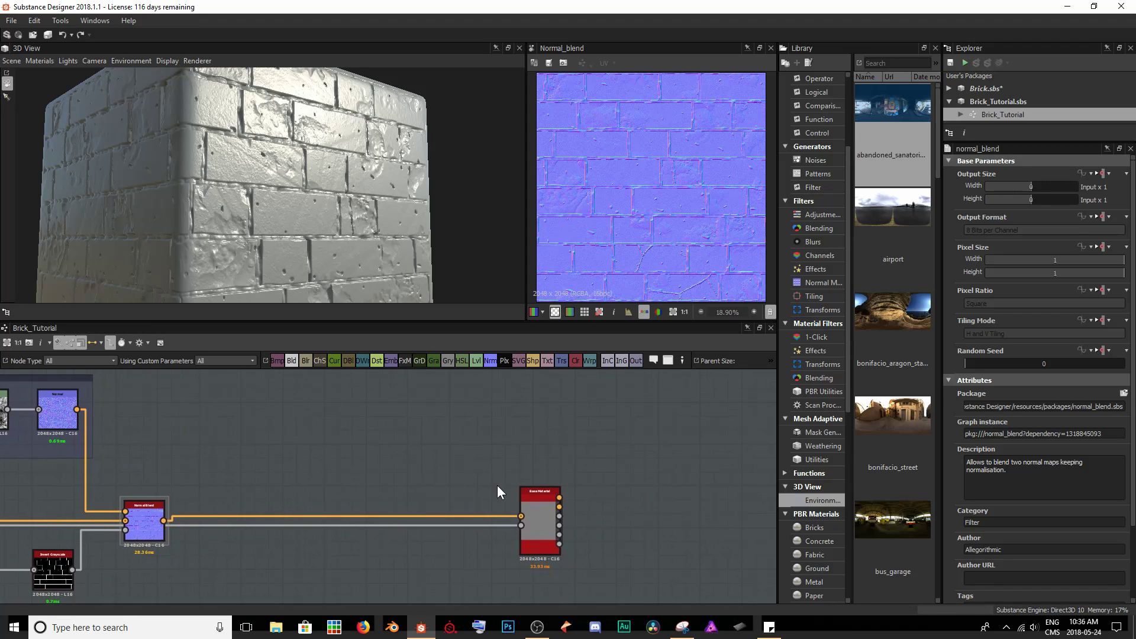
left_click(548, 516)
key("Delete")
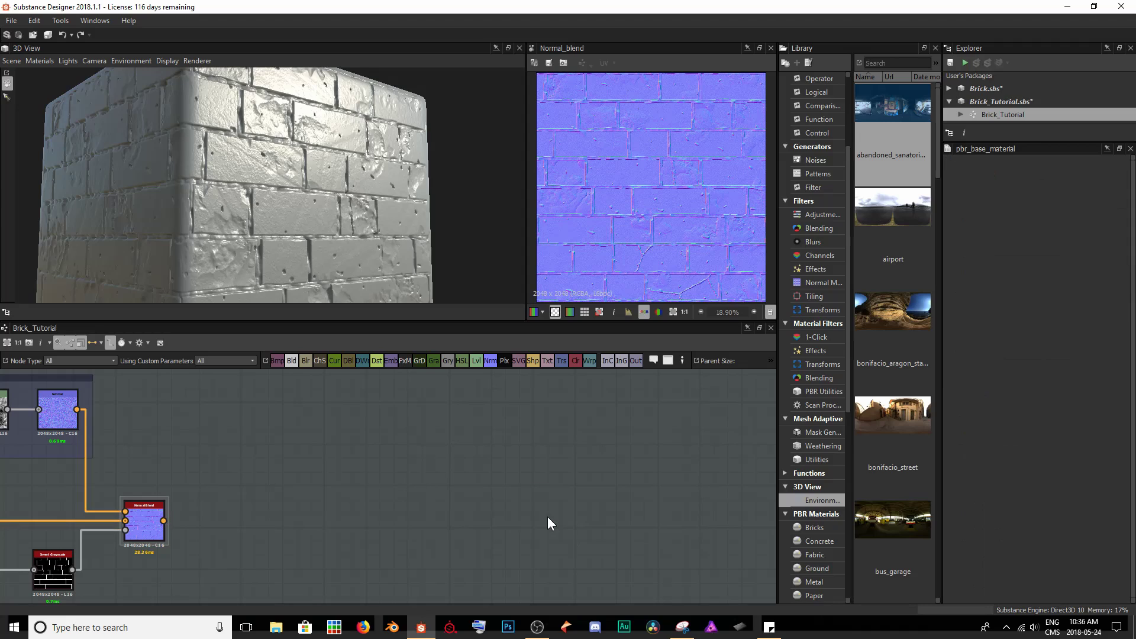
Step: Move the column of five output nodes next to the second Normal Blend
scroll(548, 516, "down", 2)
scroll(513, 521, "down", 1)
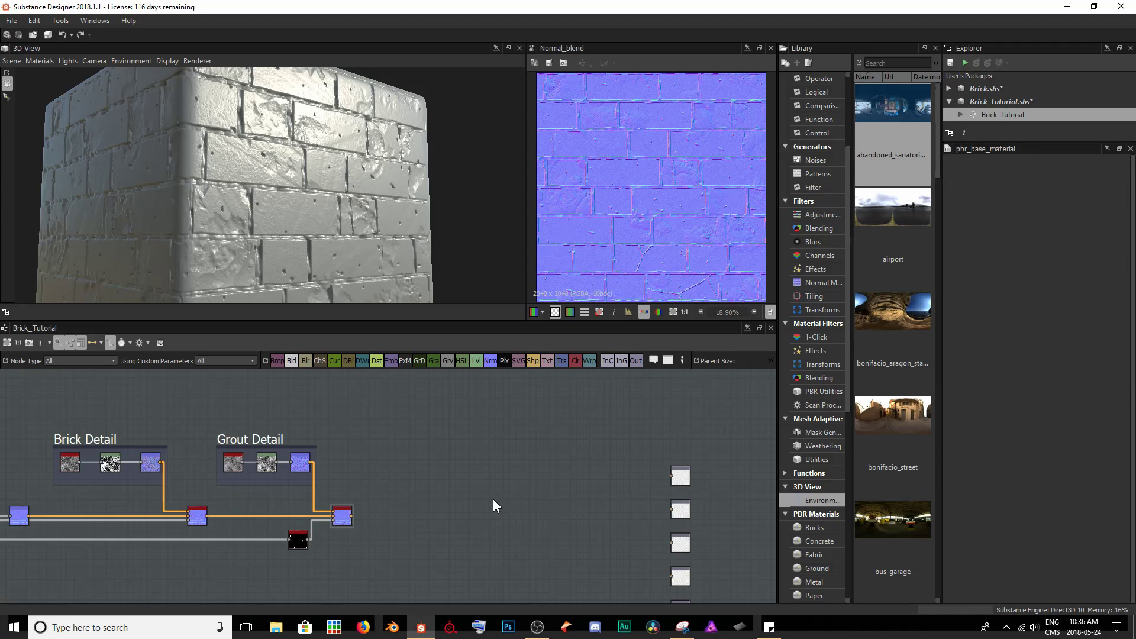
middle_click_drag(495, 505, 439, 433)
left_click_drag(453, 401, 593, 625)
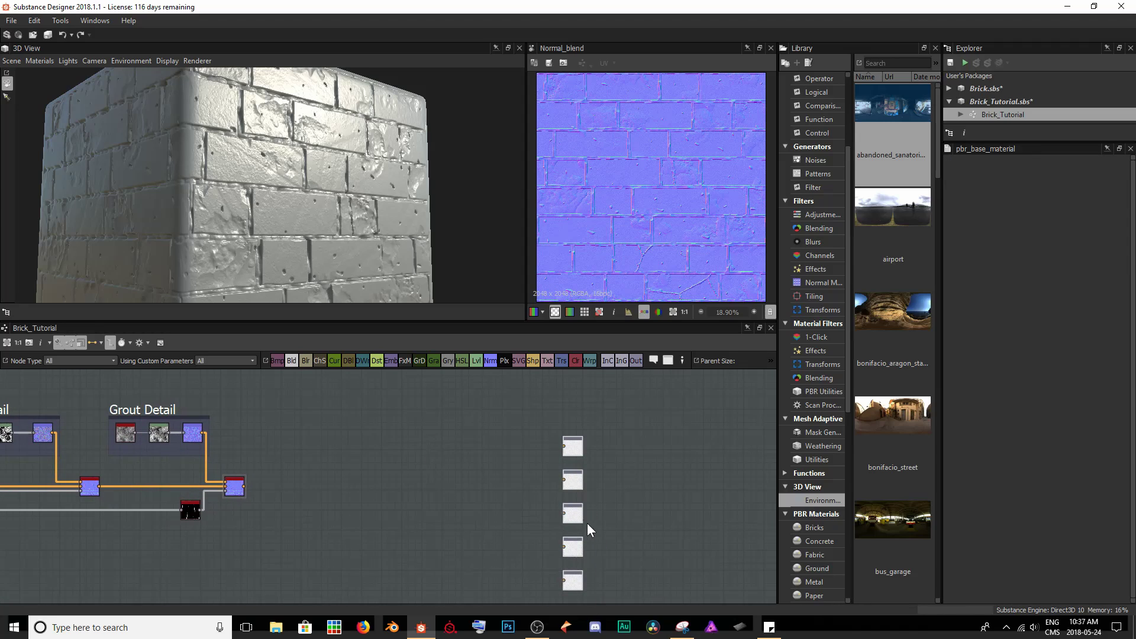
left_click_drag(574, 524, 307, 523)
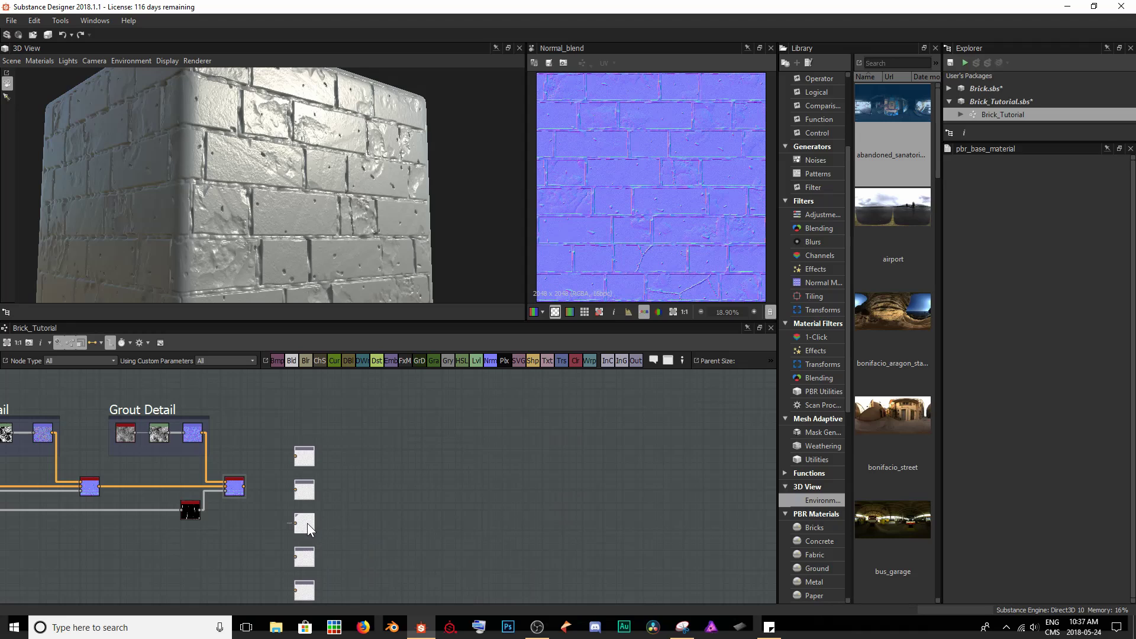
Step: Connect the second Normal Blend to the Normal output node and display that output in the 2D view
scroll(253, 499, "up", 4)
middle_click_drag(318, 482, 320, 499)
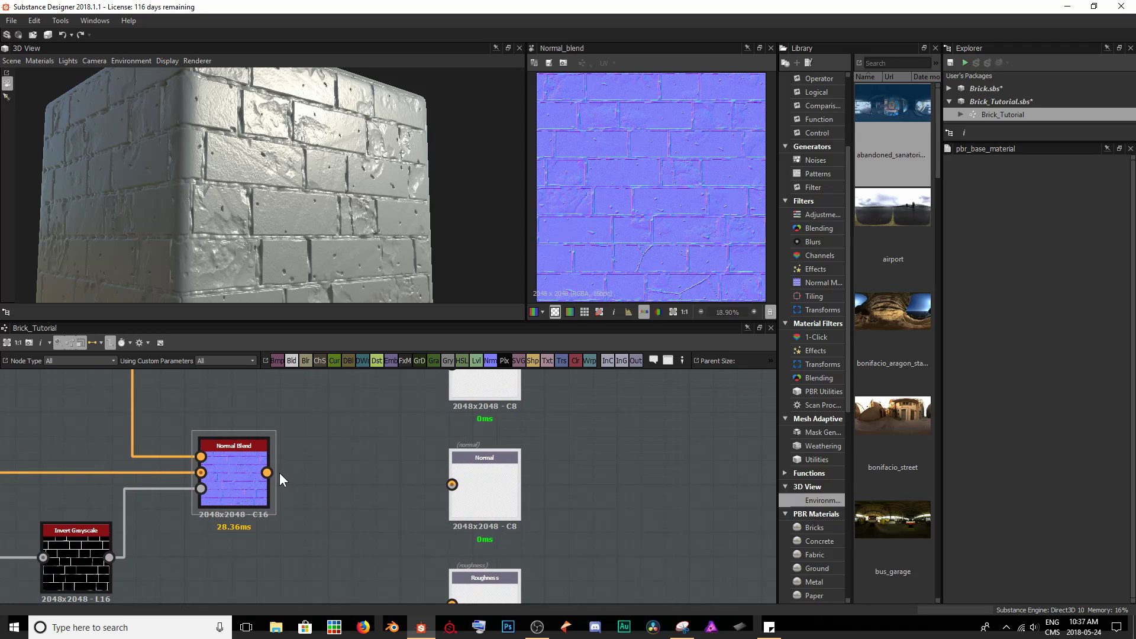
left_click_drag(266, 472, 450, 485)
double_click(505, 484)
double_click(620, 488)
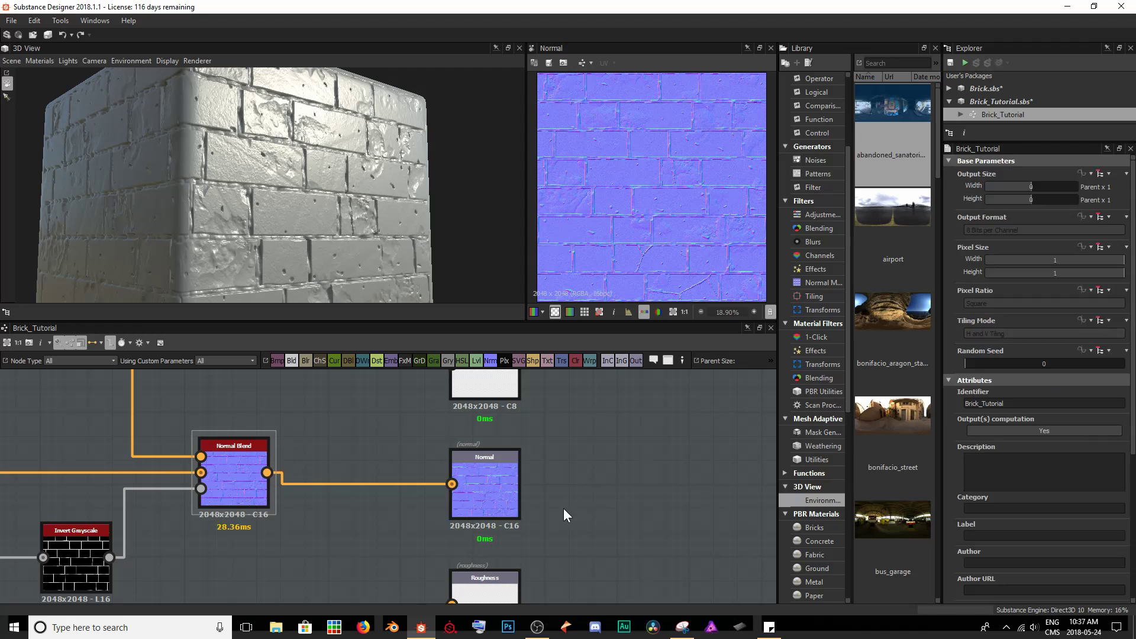
Step: Preview the Grout frame's height blend and connect its height output to the lowest output node
scroll(563, 509, "down", 5)
scroll(563, 506, "up", 1)
scroll(562, 503, "down", 2)
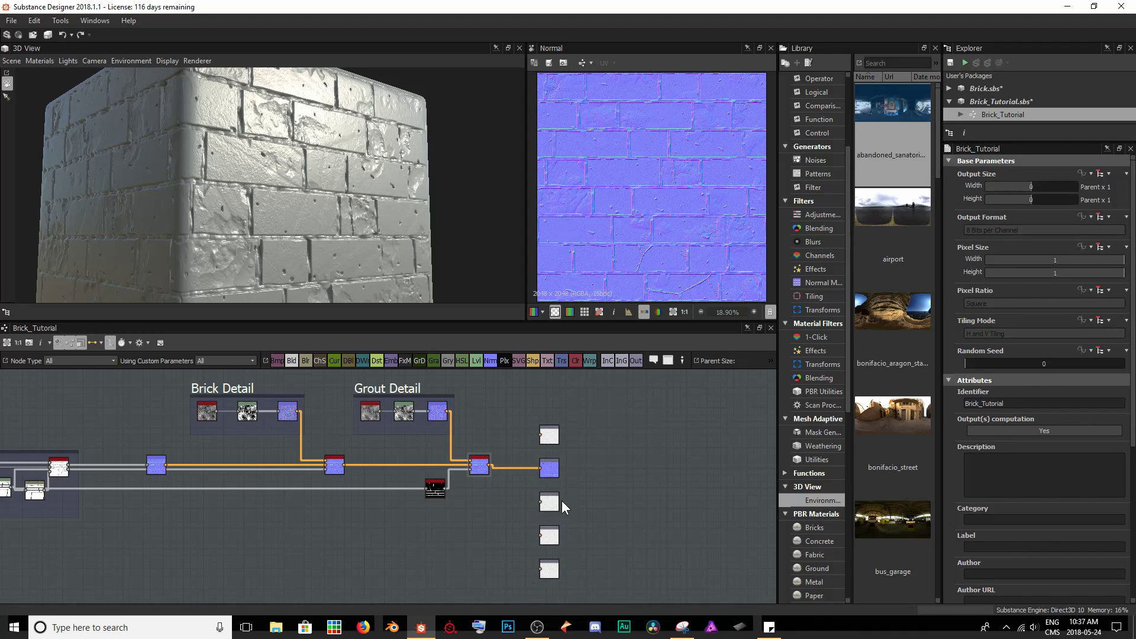
middle_click_drag(393, 509, 490, 482)
scroll(491, 482, "down", 1)
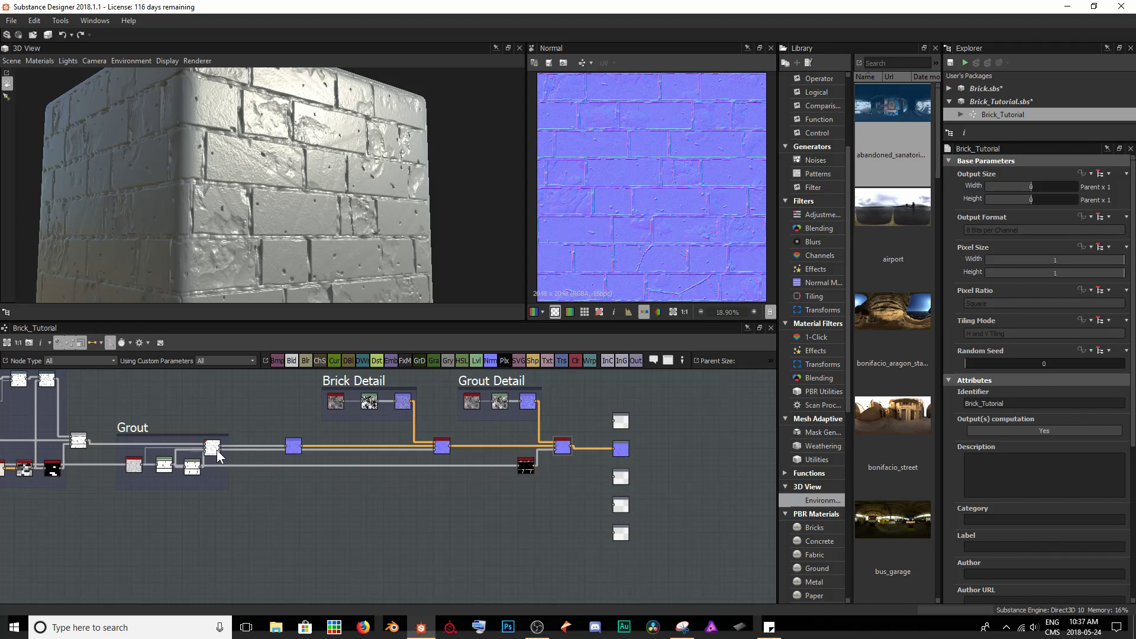
double_click(216, 450)
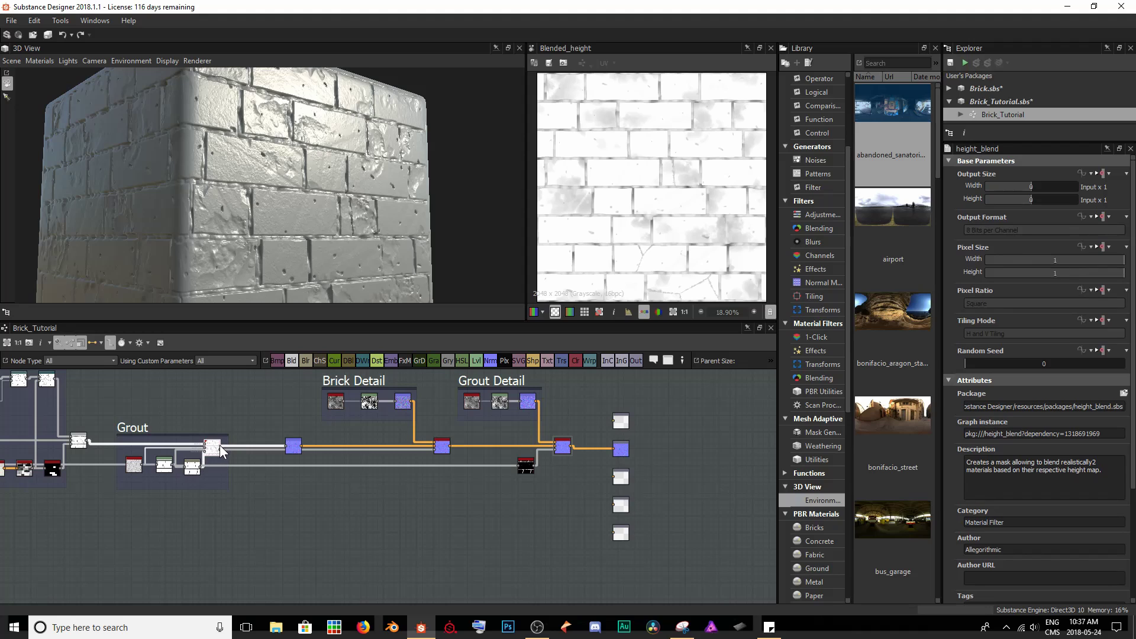
left_click_drag(220, 446, 620, 540)
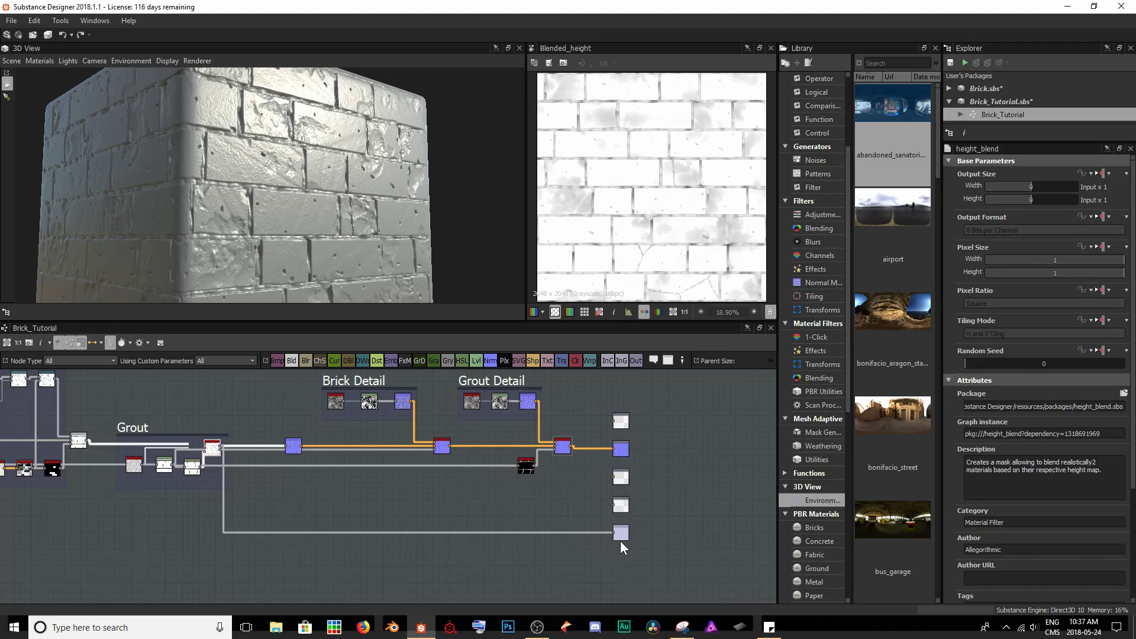
Step: Display the Height output node in the 2D view
scroll(620, 541, "up", 4)
double_click(622, 511)
scroll(435, 480, "down", 2)
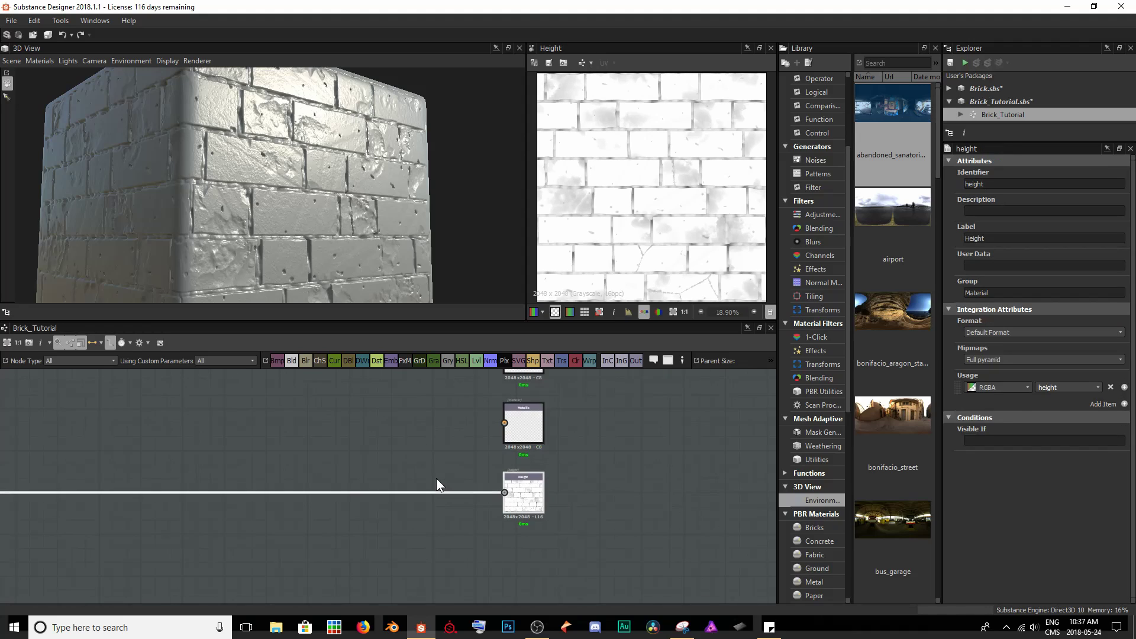
scroll(393, 535, "down", 3)
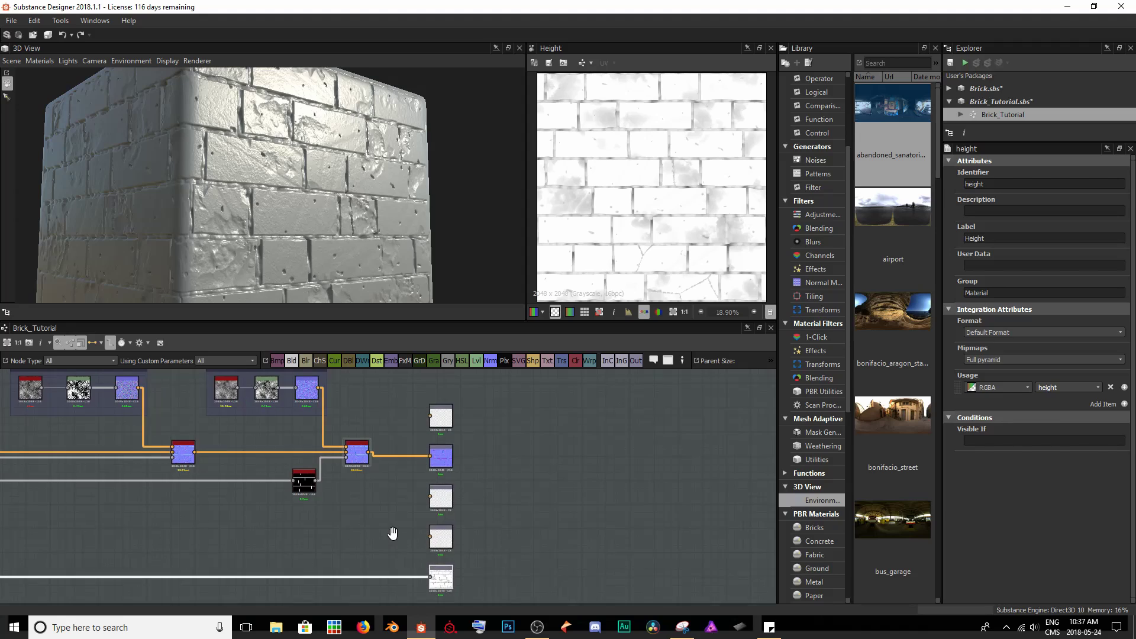
middle_click_drag(393, 534, 411, 516)
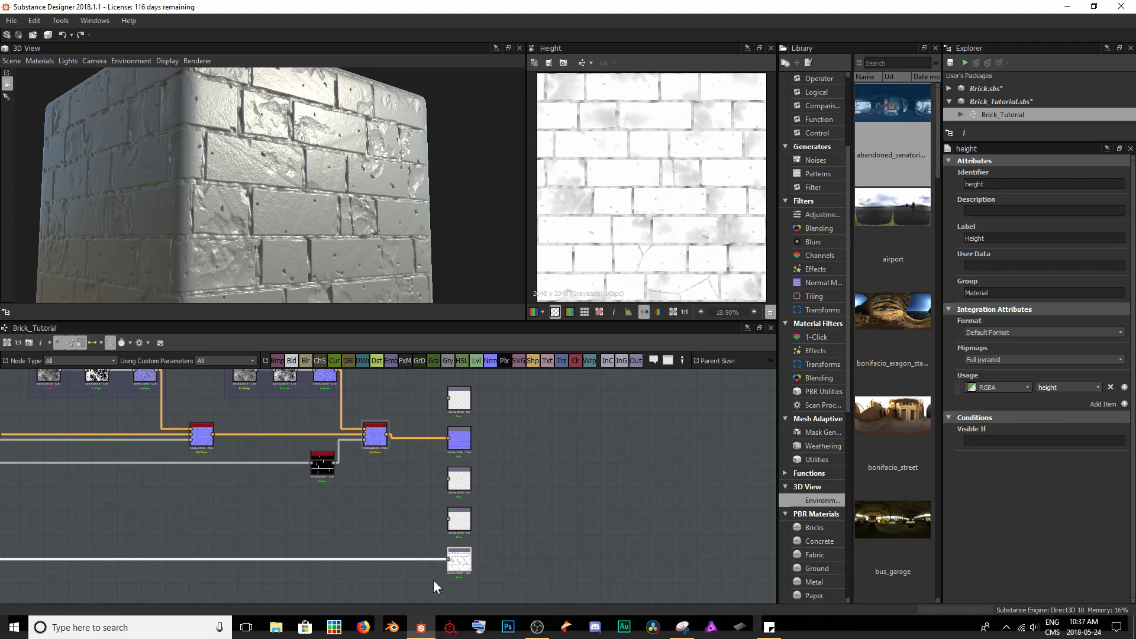
Step: View the graph's outputs on the 3D model and rotate it to inspect the material from several sides
left_click(408, 481)
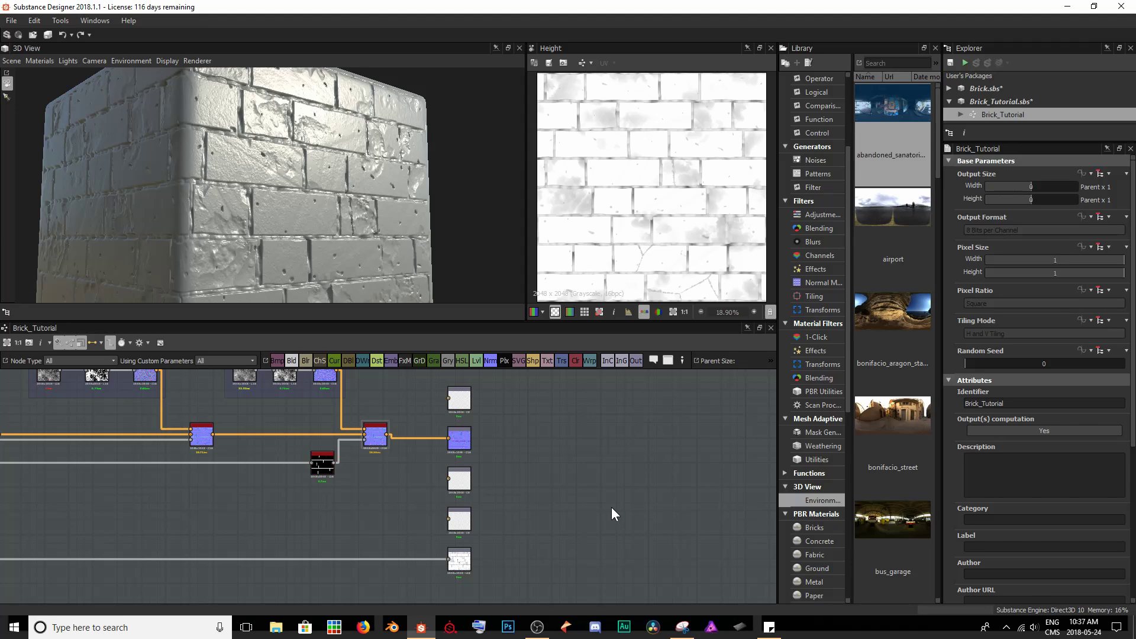
right_click(542, 466)
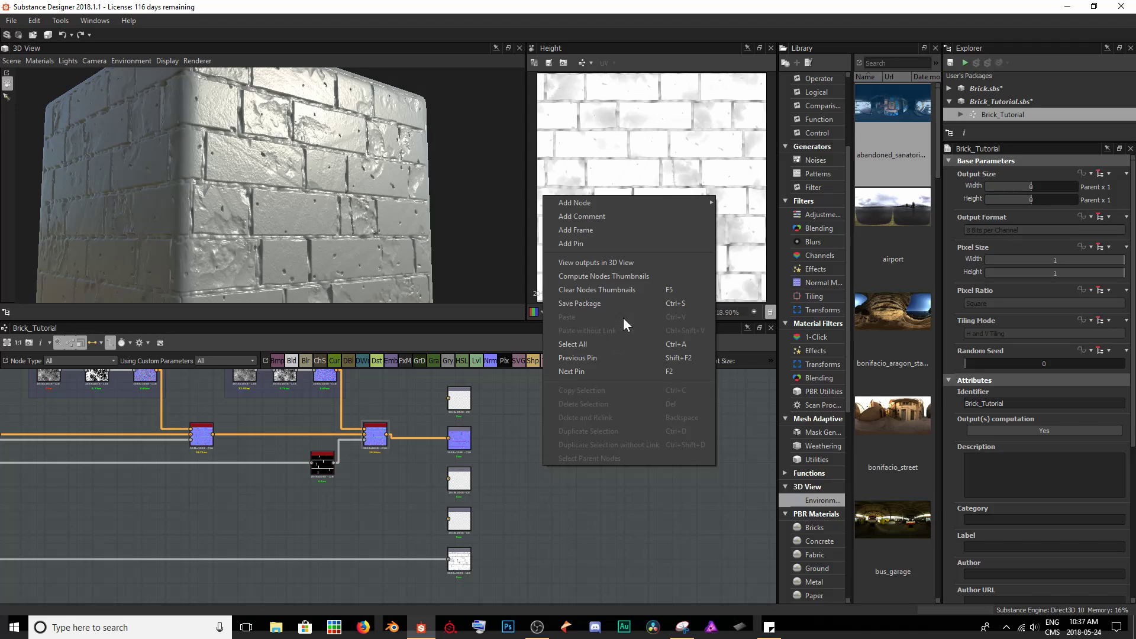
left_click(615, 264)
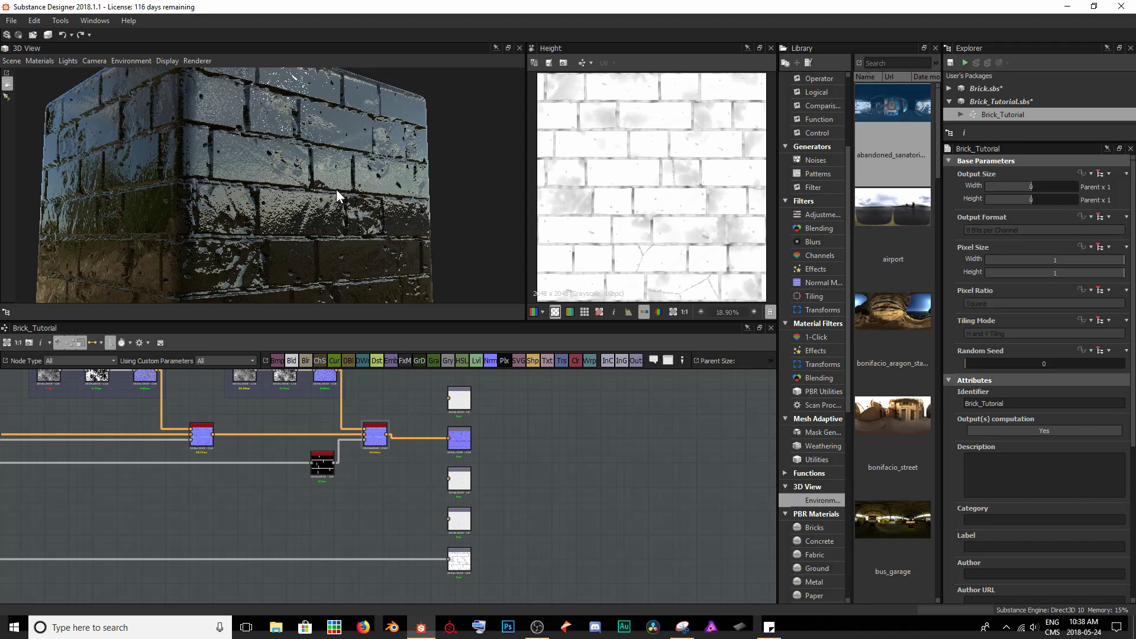
left_click_drag(336, 189, 265, 194)
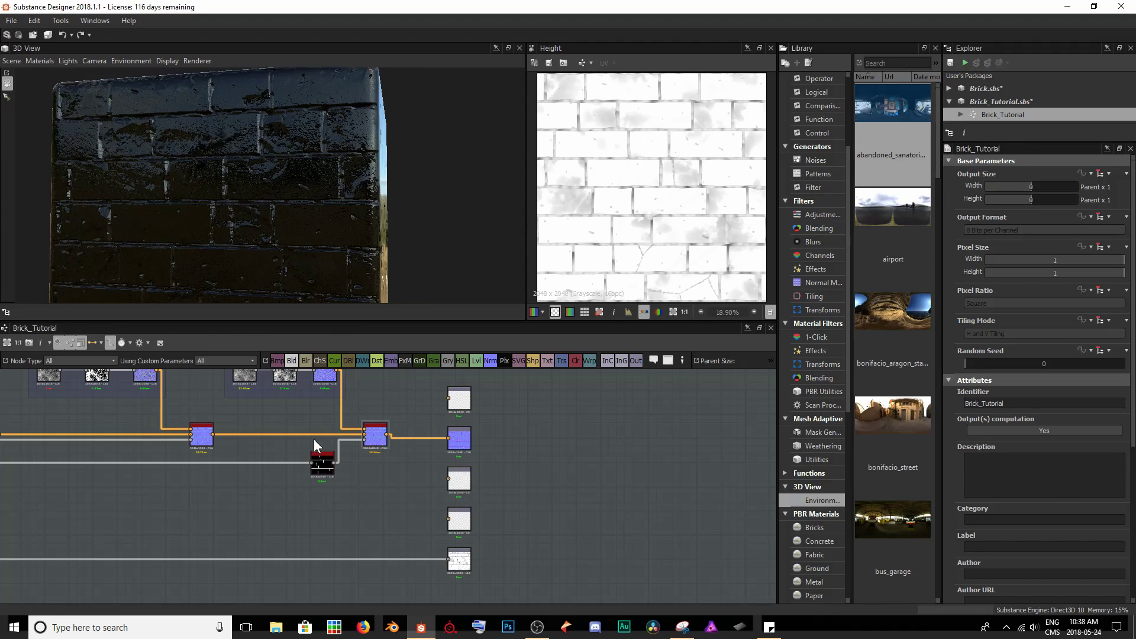
left_click_drag(343, 289, 455, 216)
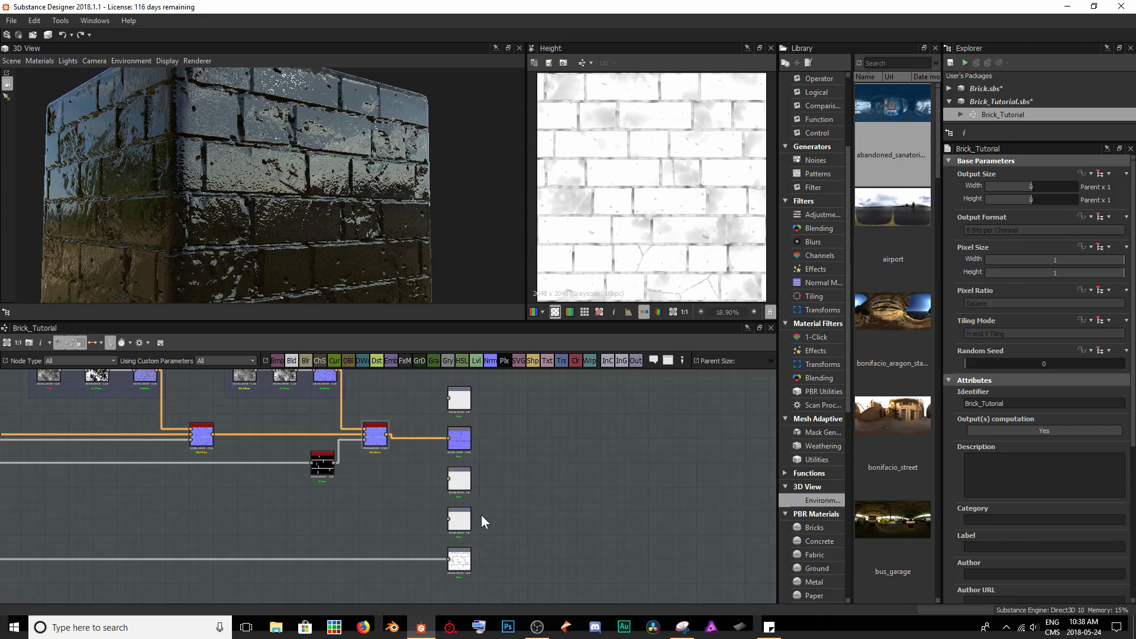
mouse_move(377, 284)
left_mouse_down()
mouse_move(367, 270)
mouse_move(391, 284)
left_mouse_up()
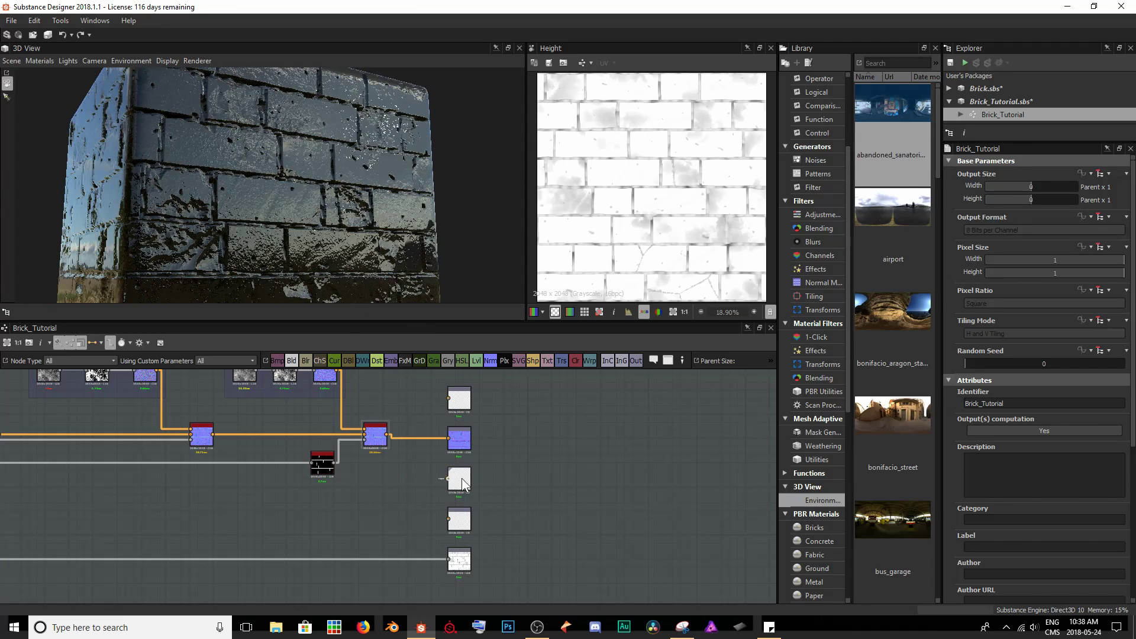
Step: Feed a new Uniform Color node set to grayscale into the Metallic output and line up the two nodes
scroll(445, 527, "up", 3)
scroll(446, 528, "up", 4)
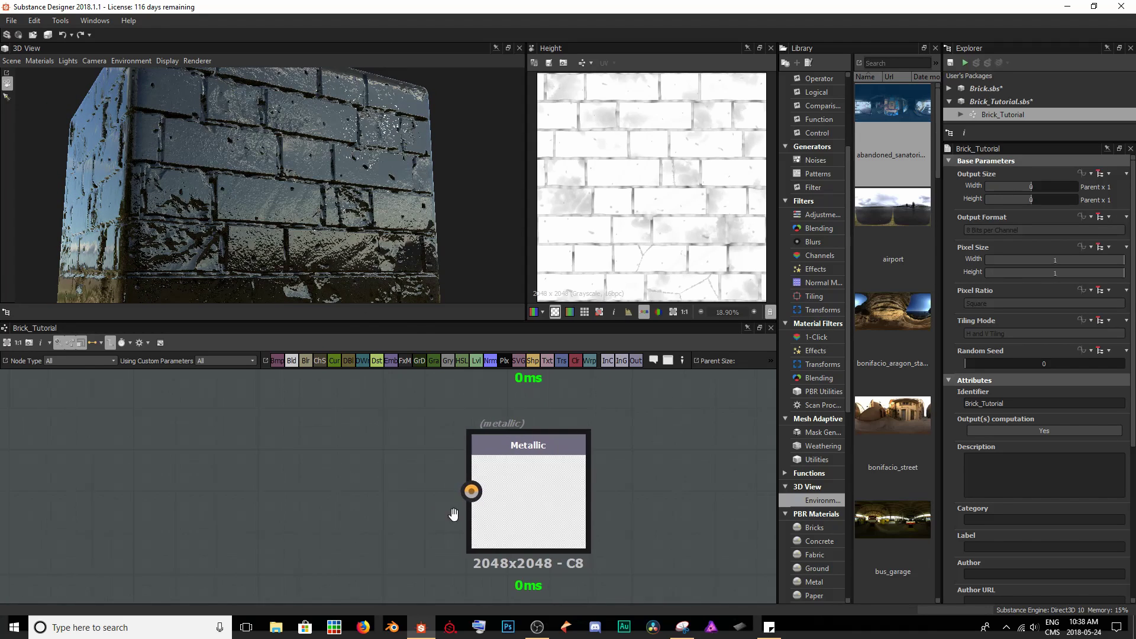
middle_click_drag(451, 516, 518, 514)
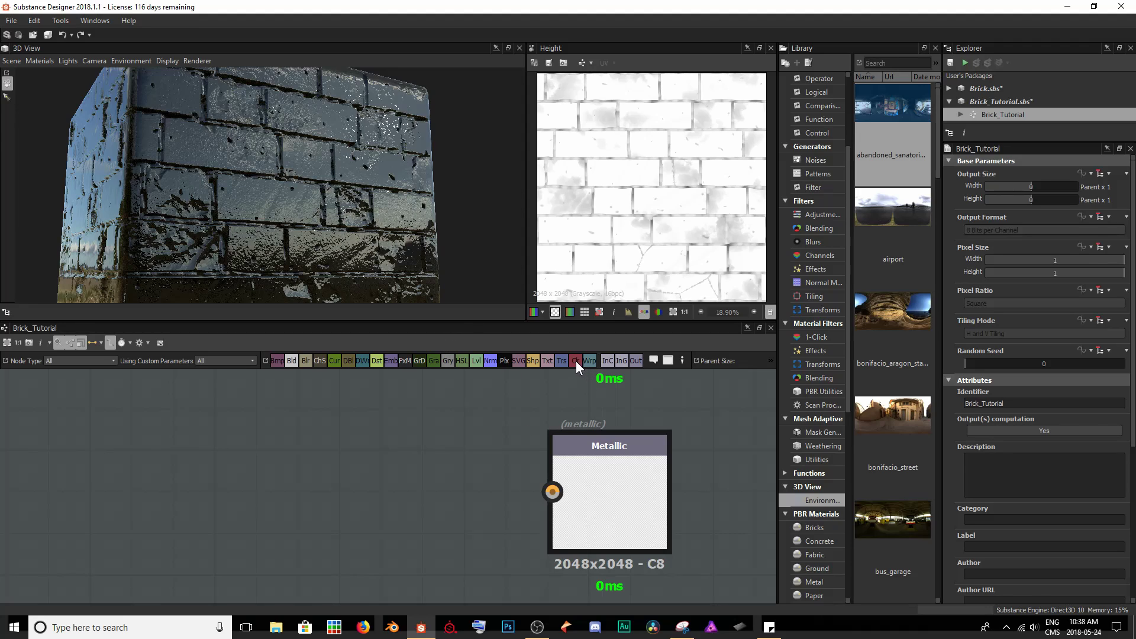
left_click_drag(576, 360, 552, 491)
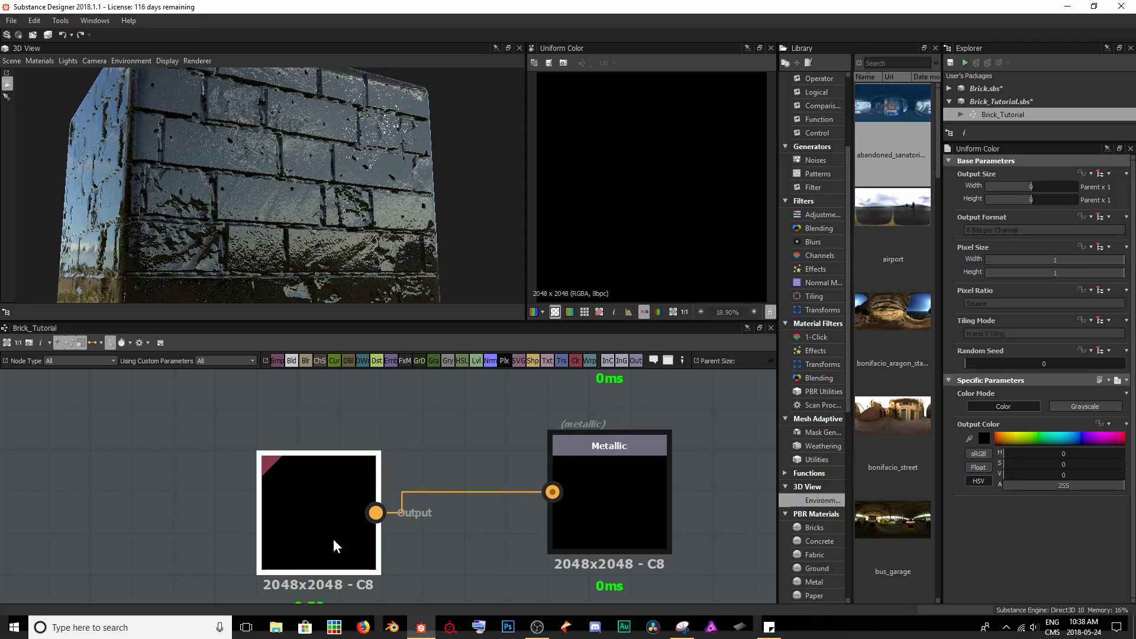
left_click(1100, 407)
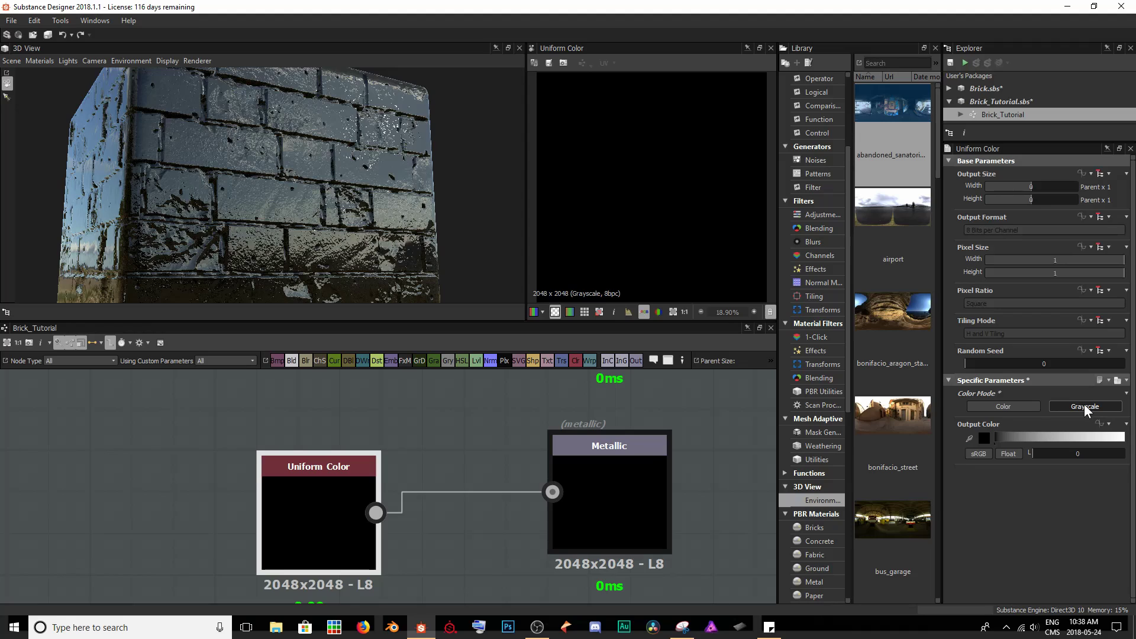
left_click_drag(318, 513, 308, 491)
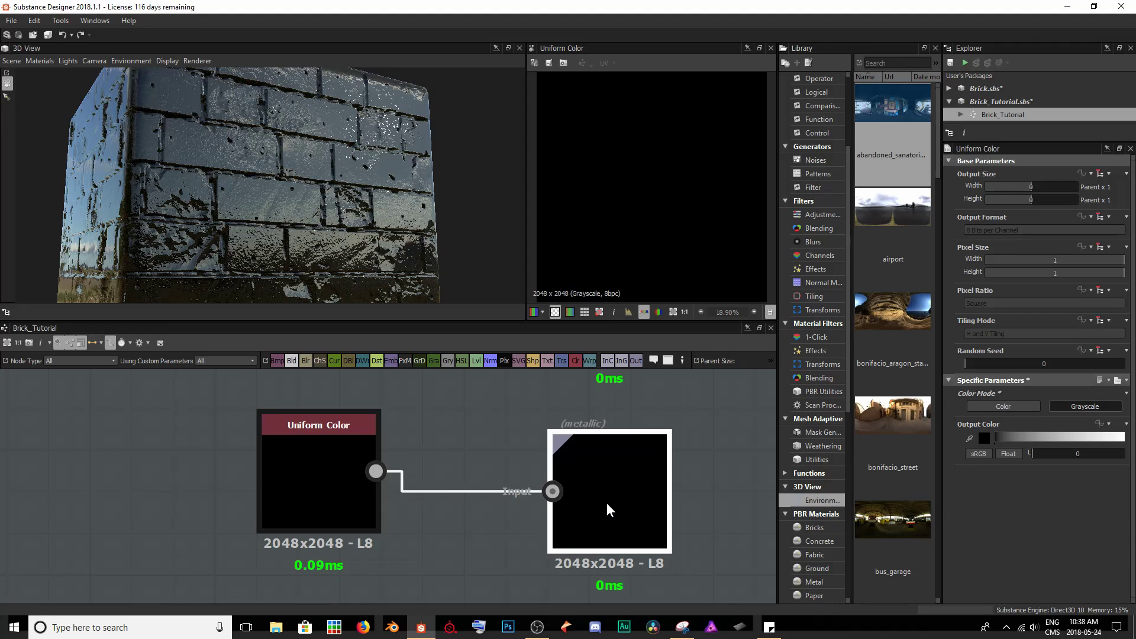
left_click_drag(606, 502, 609, 487)
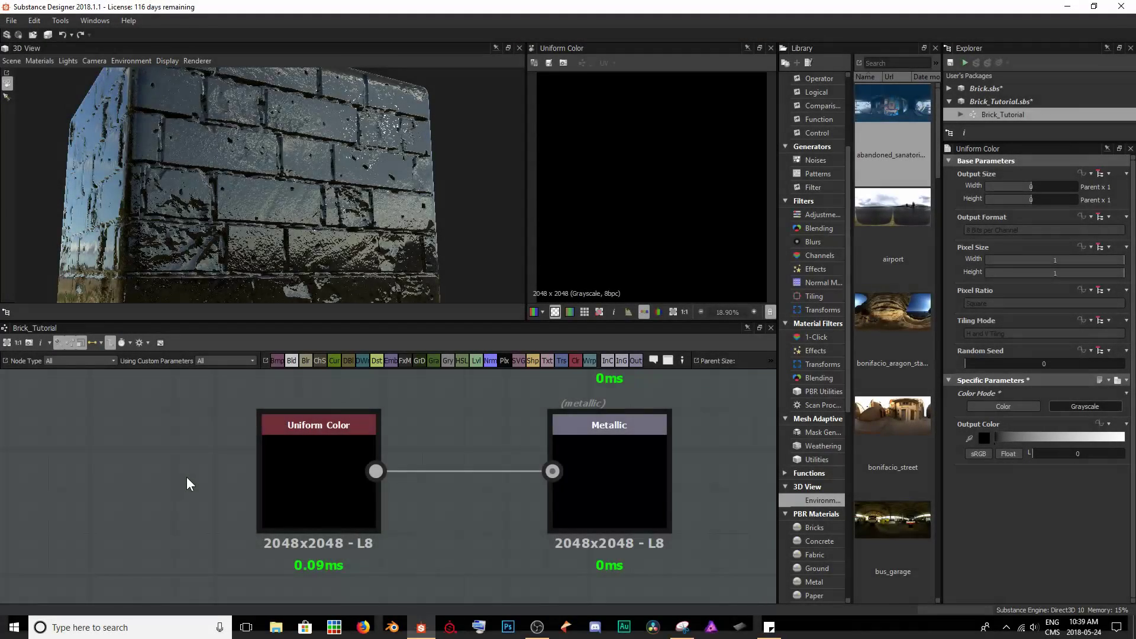
Step: Move the Base Color output node up, clear of the other outputs and above the Grout Detail frame's level
scroll(186, 477, "down", 5)
middle_click_drag(212, 452, 293, 495)
scroll(293, 494, "up", 4)
middle_click_drag(282, 441, 264, 476)
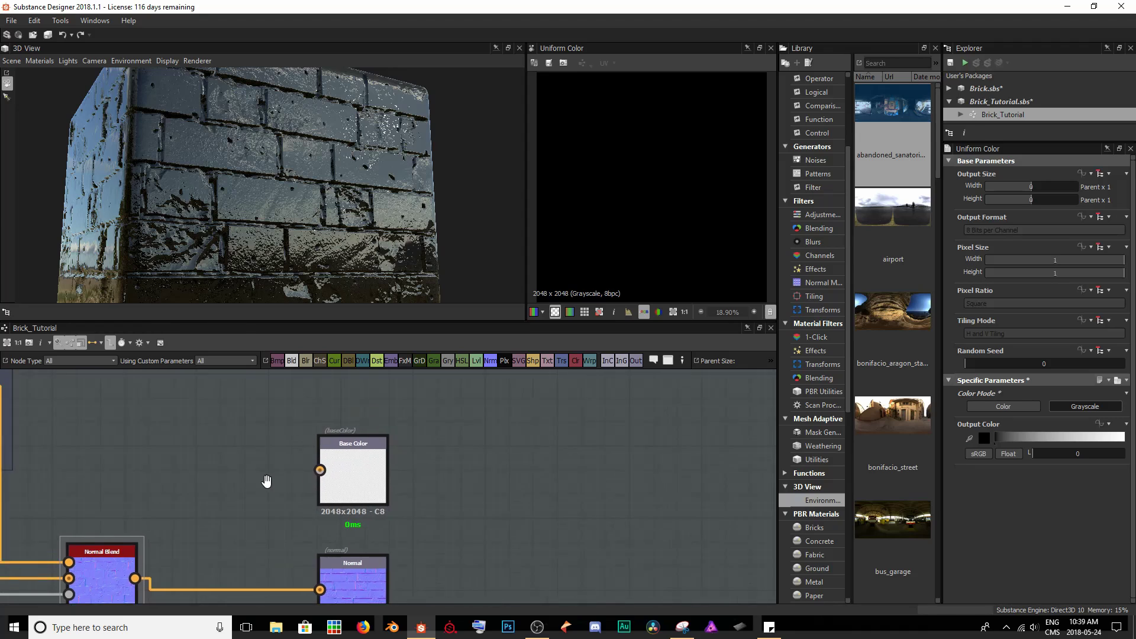
scroll(280, 516, "down", 5)
left_click_drag(319, 419, 320, 383)
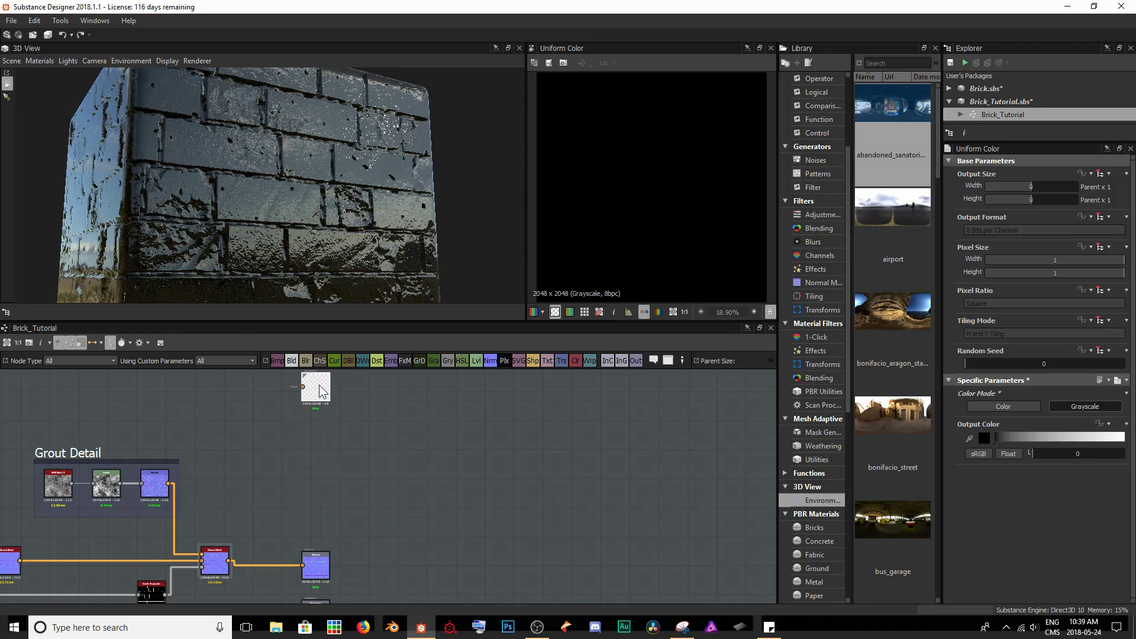
middle_click_drag(319, 384, 359, 467)
left_click_drag(355, 478, 355, 430)
key("ctrl+v")
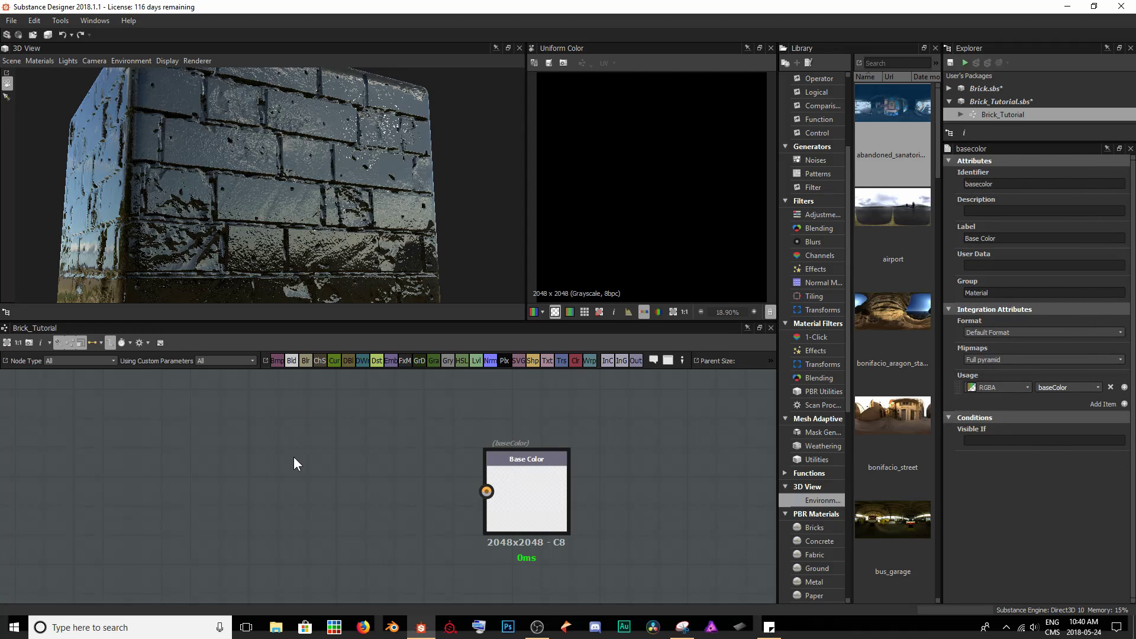
Step: Connect a new Uniform Color node to the Base Color output and set it to a grayscale value of 122
left_click(577, 362)
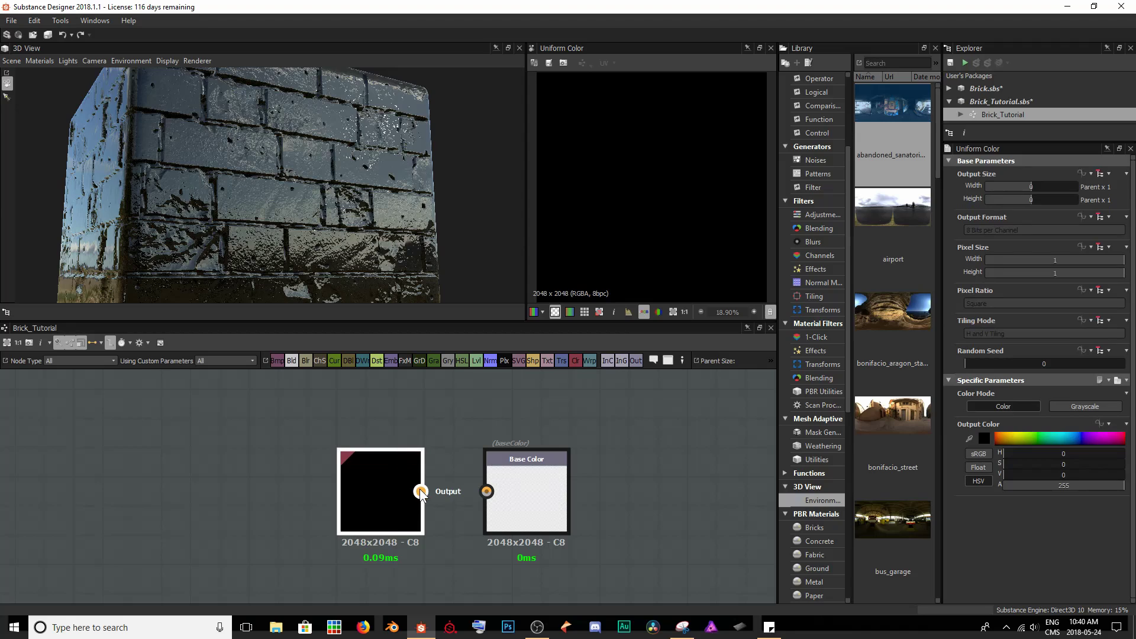
left_click_drag(501, 500, 503, 498)
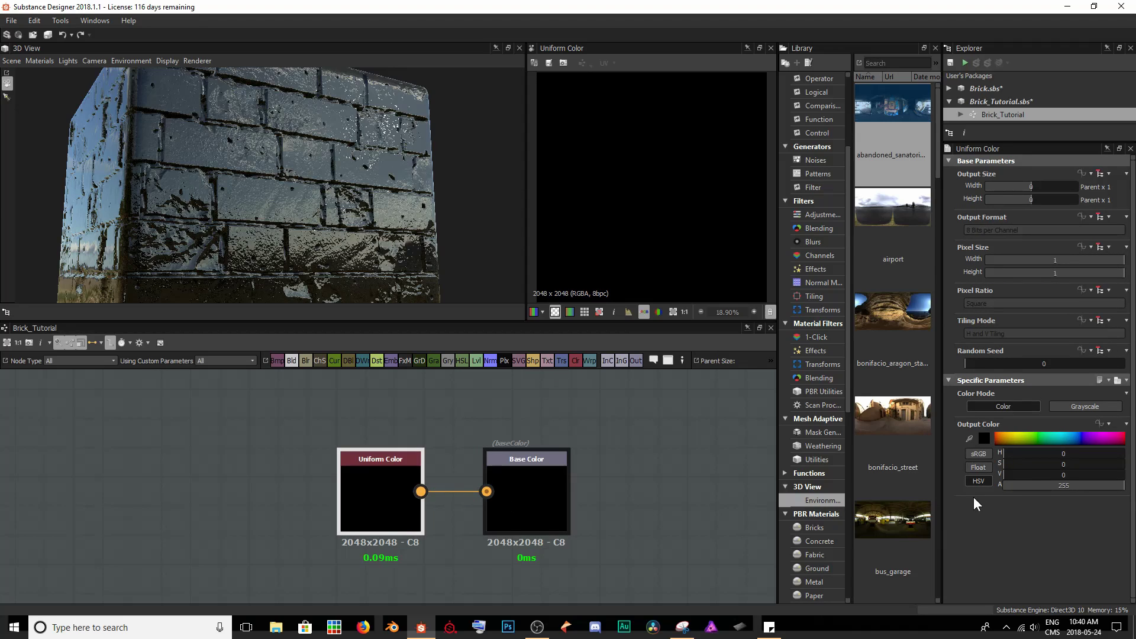
left_click(1078, 407)
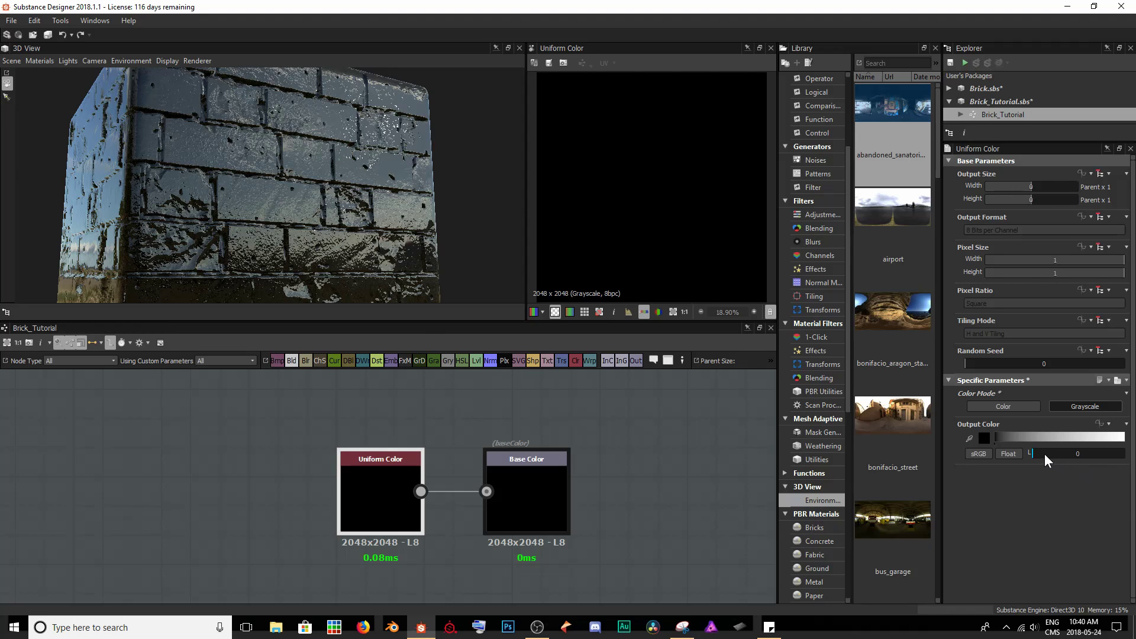
left_click_drag(1038, 454, 1077, 452)
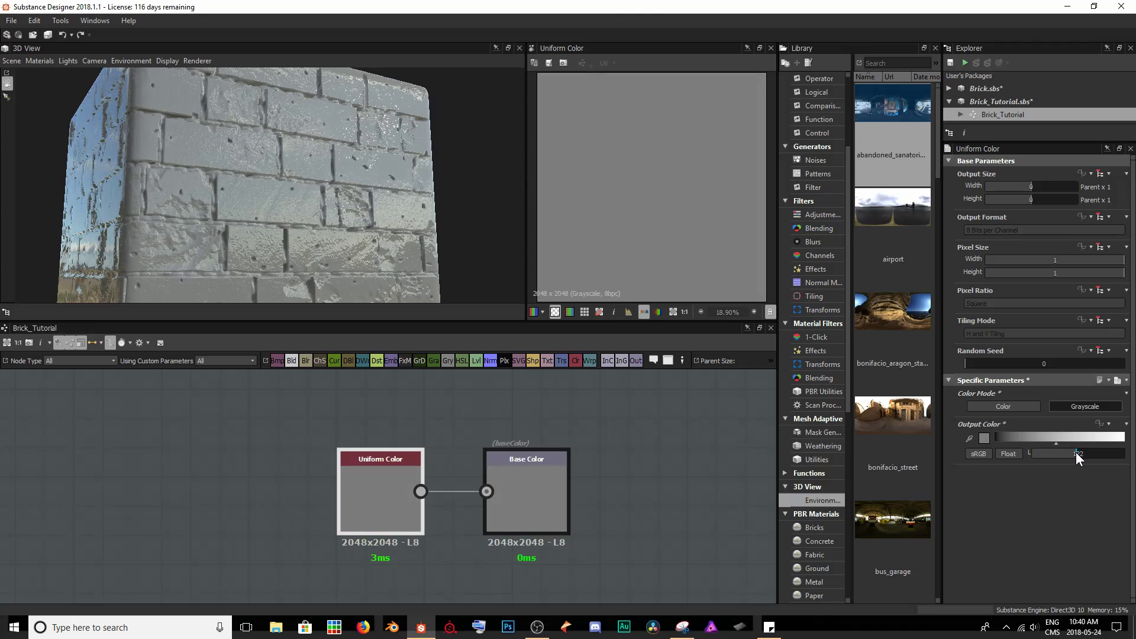
mouse_move(428, 210)
left_mouse_down()
mouse_move(379, 242)
mouse_move(332, 300)
mouse_move(413, 211)
left_mouse_up()
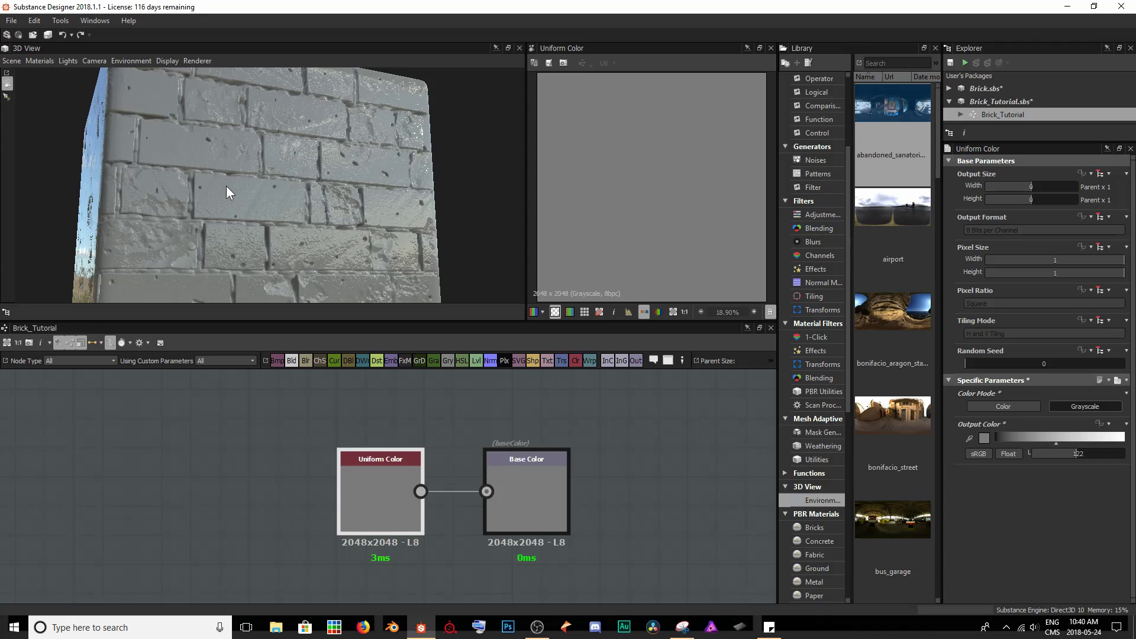
Step: Display the Roughness output node in the 2D view
middle_click_drag(453, 523, 448, 496)
scroll(606, 483, "down", 5)
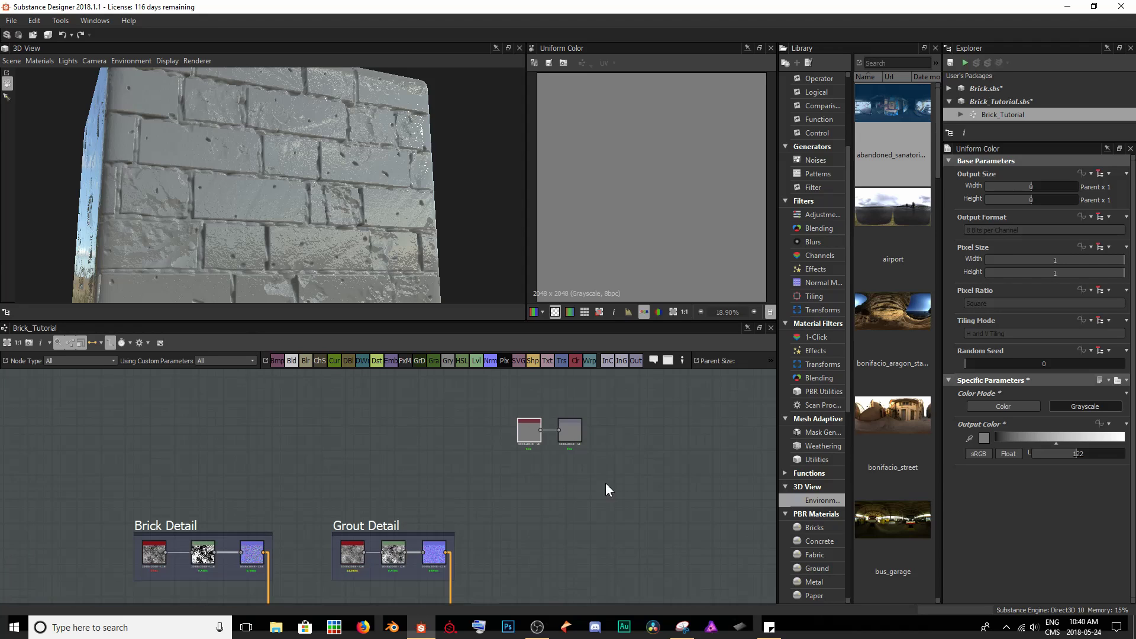
middle_click_drag(605, 483, 618, 469)
mouse_move(595, 599)
middle_mouse_down()
mouse_move(589, 398)
mouse_move(594, 540)
mouse_move(614, 484)
middle_mouse_up()
scroll(588, 513, "up", 3)
double_click(538, 467)
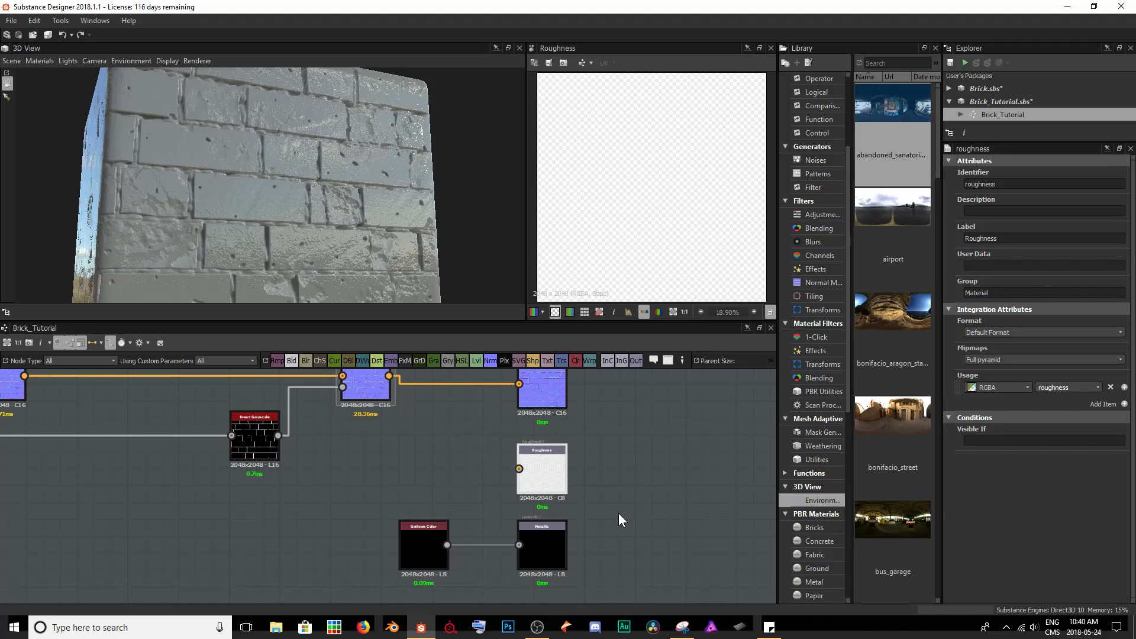
Step: Examine the reflections on the brick and grout surfaces close up in the 3D view
left_click_drag(170, 279, 198, 255)
scroll(261, 255, "up", 3)
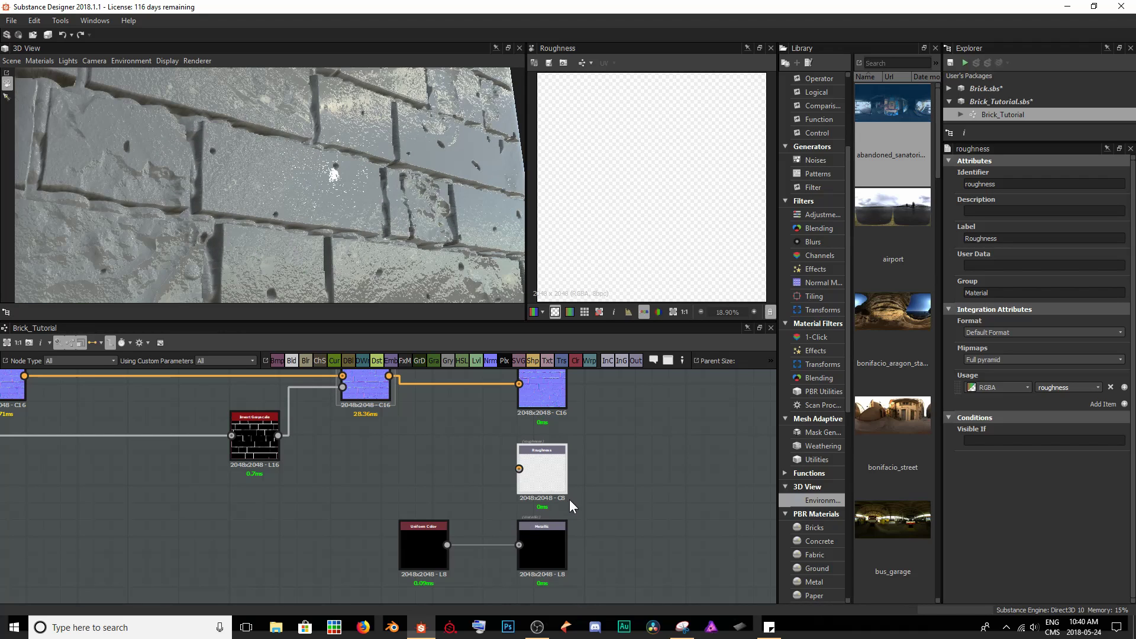
scroll(542, 488, "up", 3)
middle_click_drag(542, 487, 554, 527)
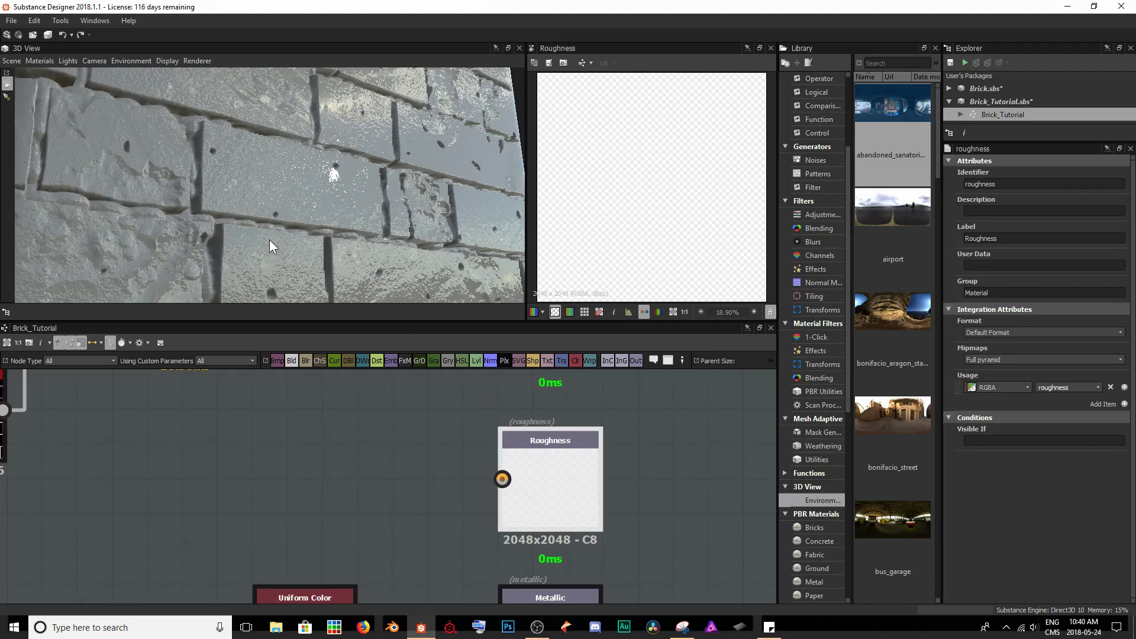
left_click_drag(269, 239, 285, 240)
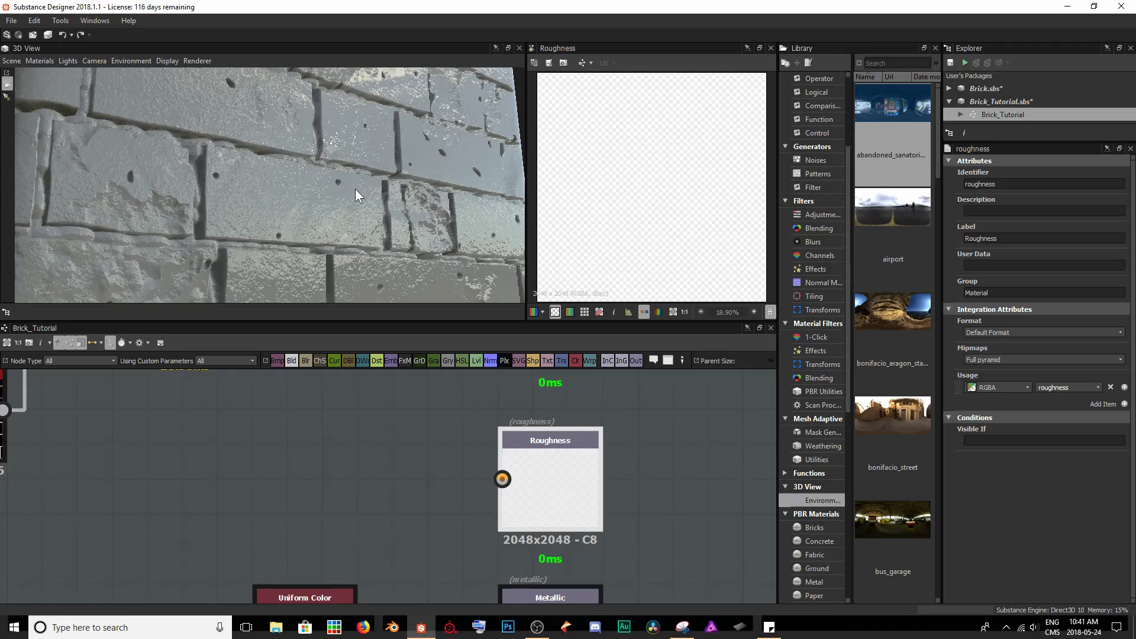
mouse_move(355, 189)
left_mouse_down()
mouse_move(307, 165)
mouse_move(349, 214)
mouse_move(356, 177)
left_mouse_up()
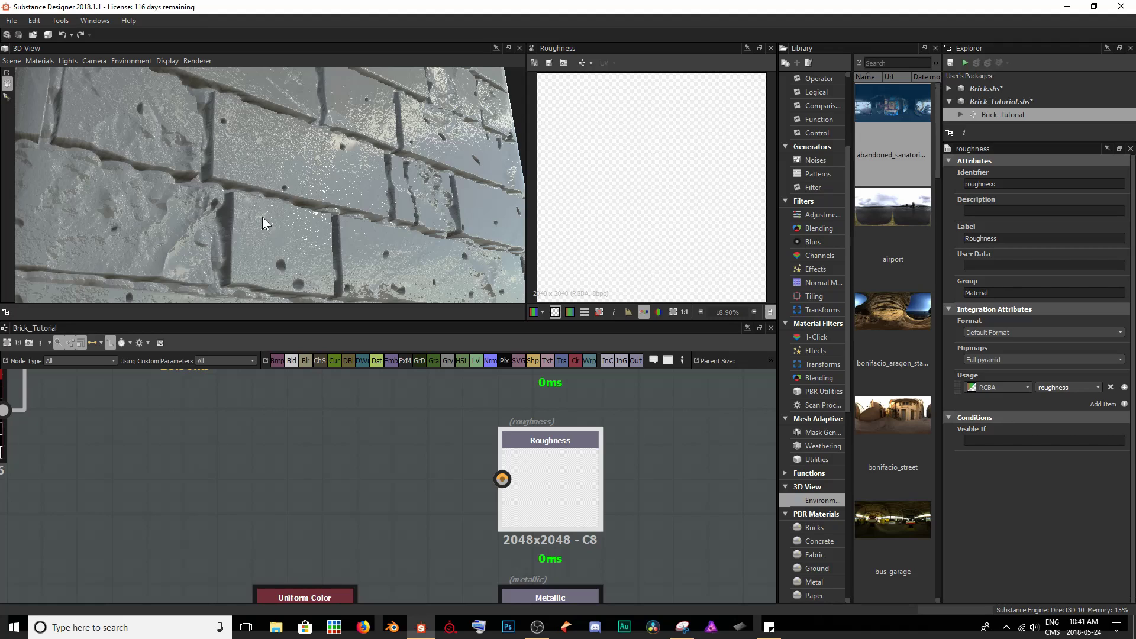
scroll(474, 526, "down", 4)
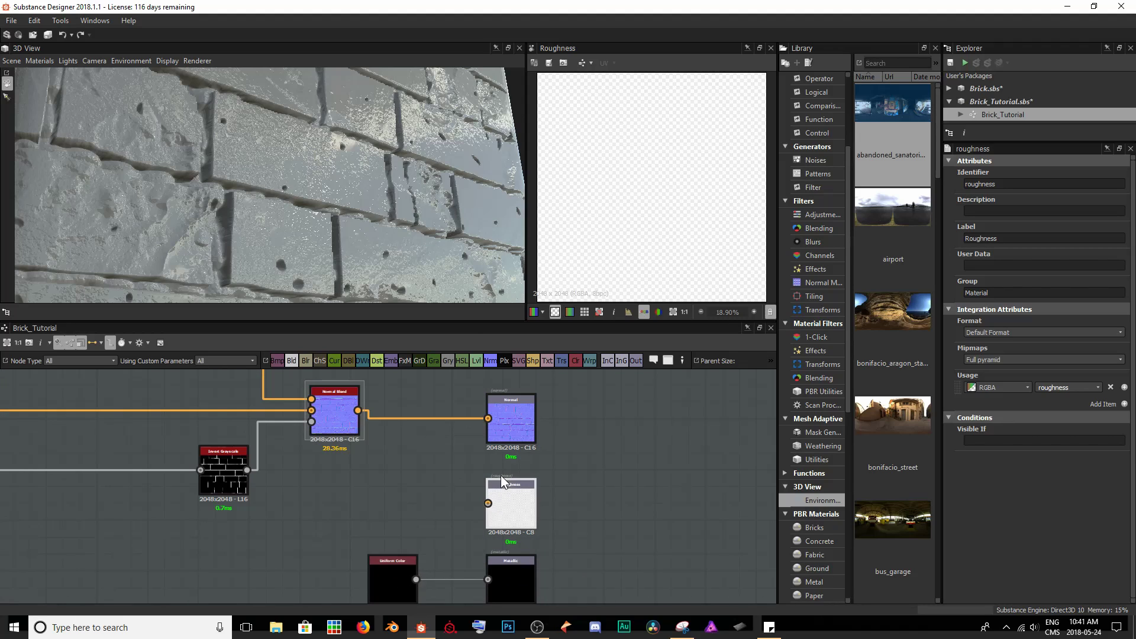
middle_click_drag(499, 480, 503, 496)
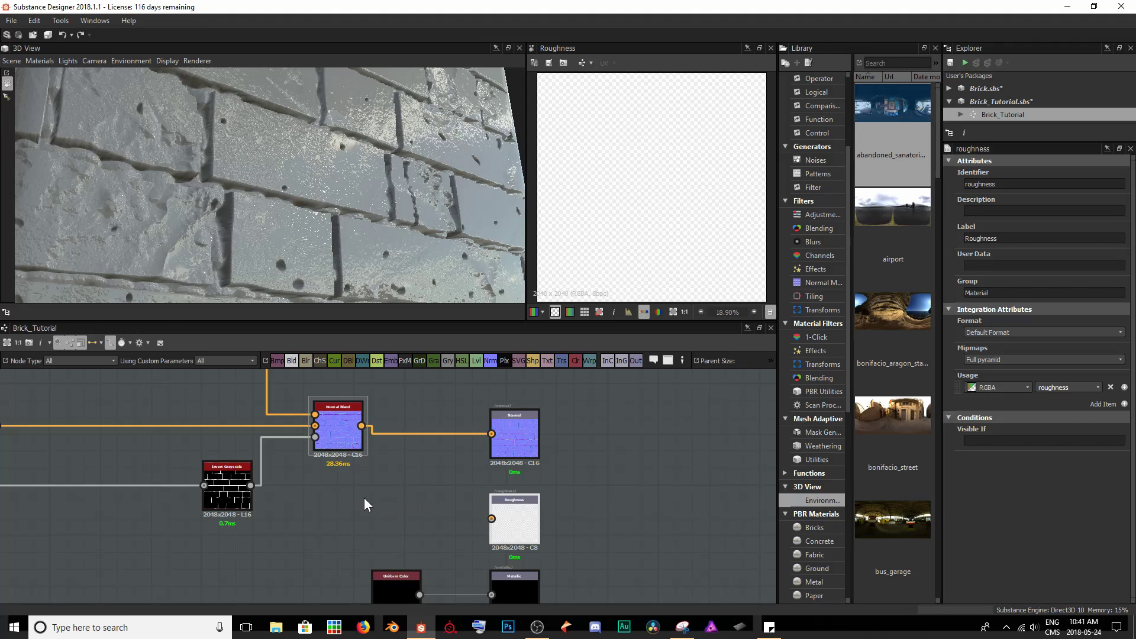
Step: Display the final Normal Blend in the 2D view and inspect its brick edges up close
double_click(332, 422)
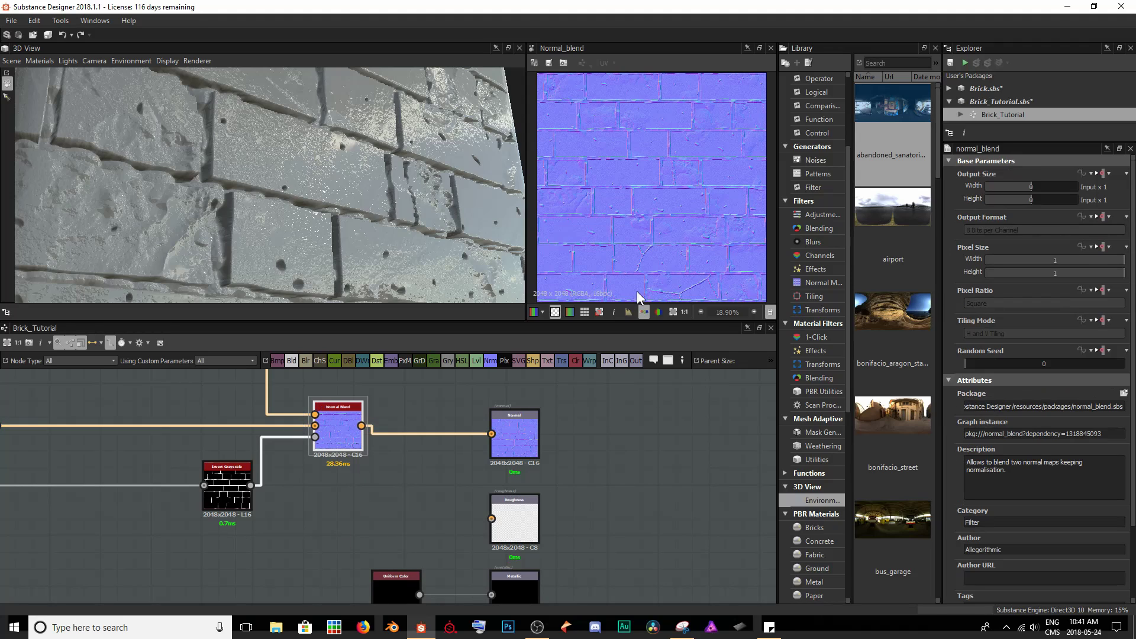
scroll(620, 211, "up", 1)
scroll(620, 211, "up", 7)
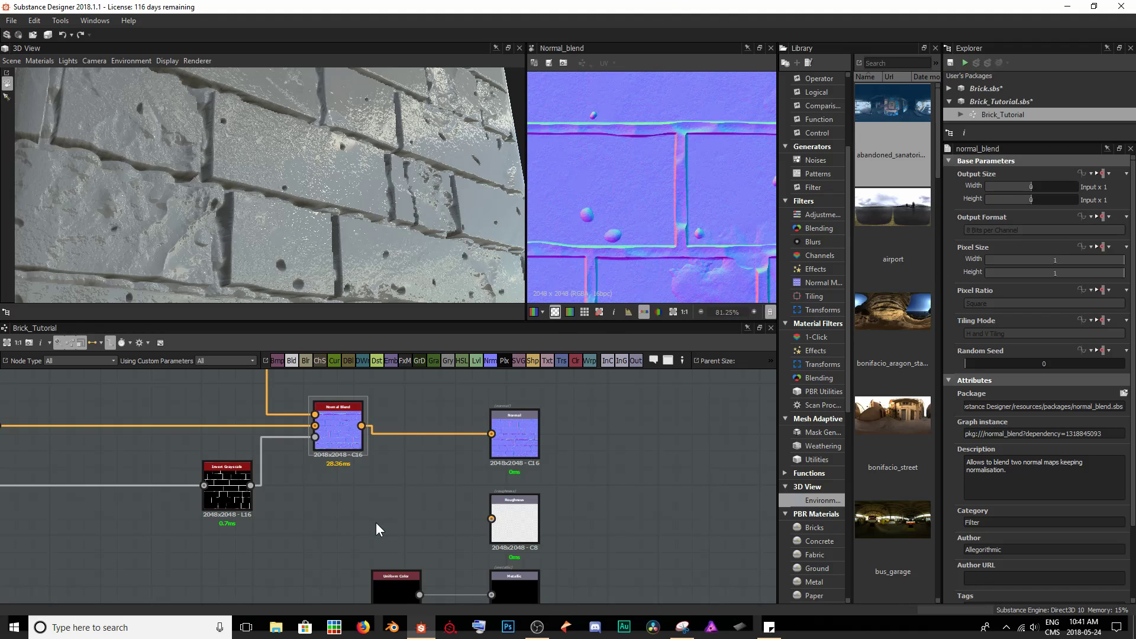
Step: Add a Curvature Smooth node below the final Normal Blend, near the Roughness output
key("space")
type("cur")
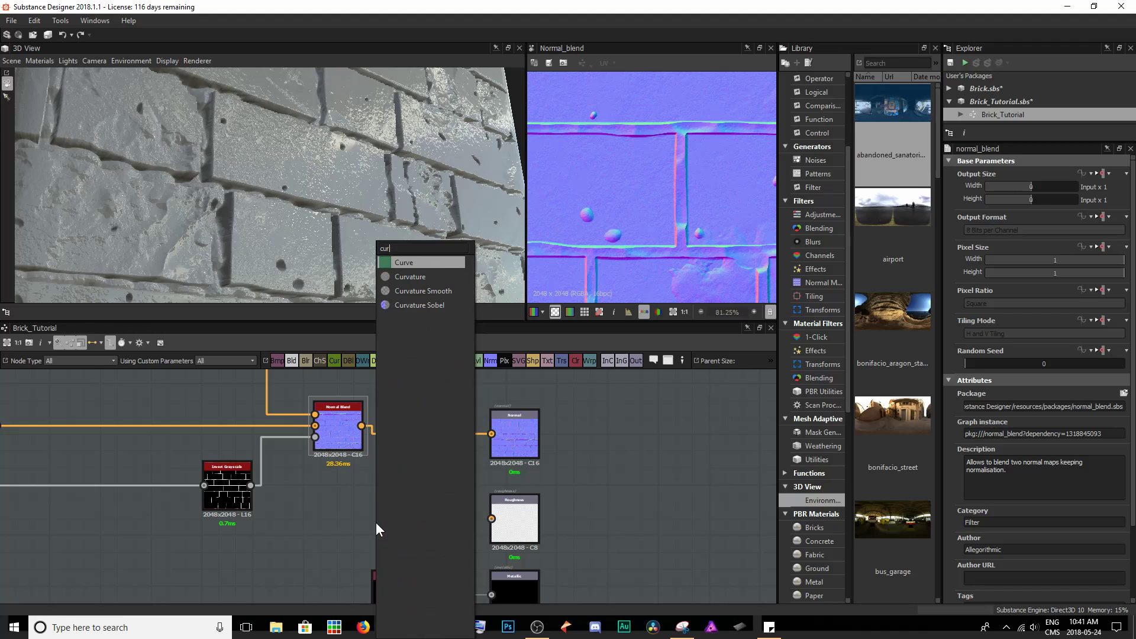
type("va")
key("Down")
key("Return")
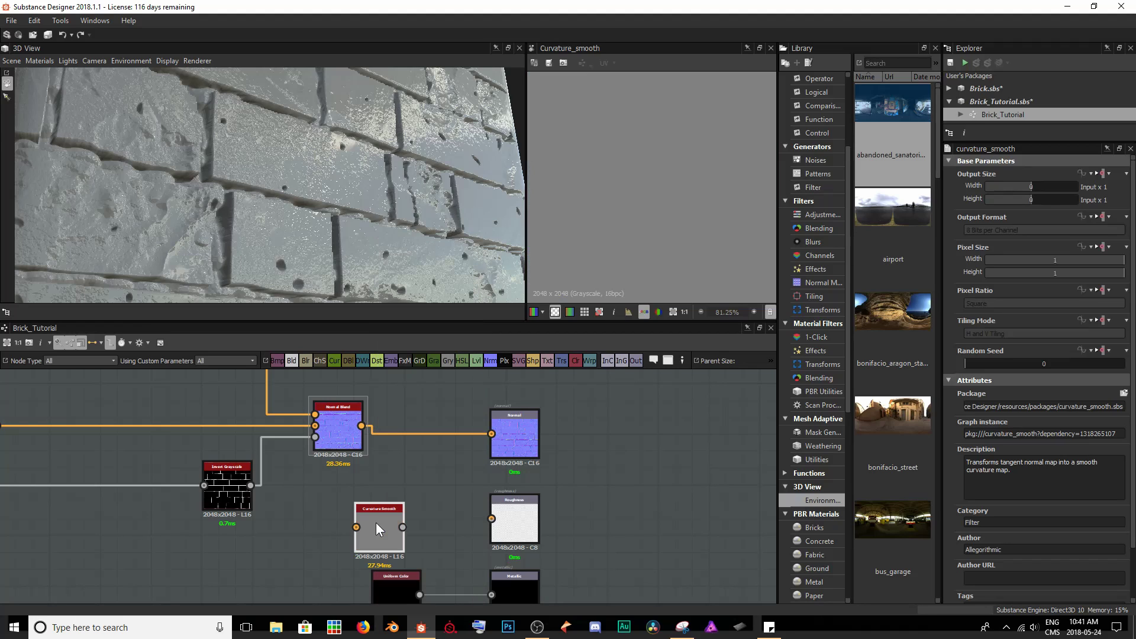
Step: Feed the final Normal Blend into the Curvature Smooth node and connect its result to the Roughness output
left_click_drag(362, 425, 375, 533)
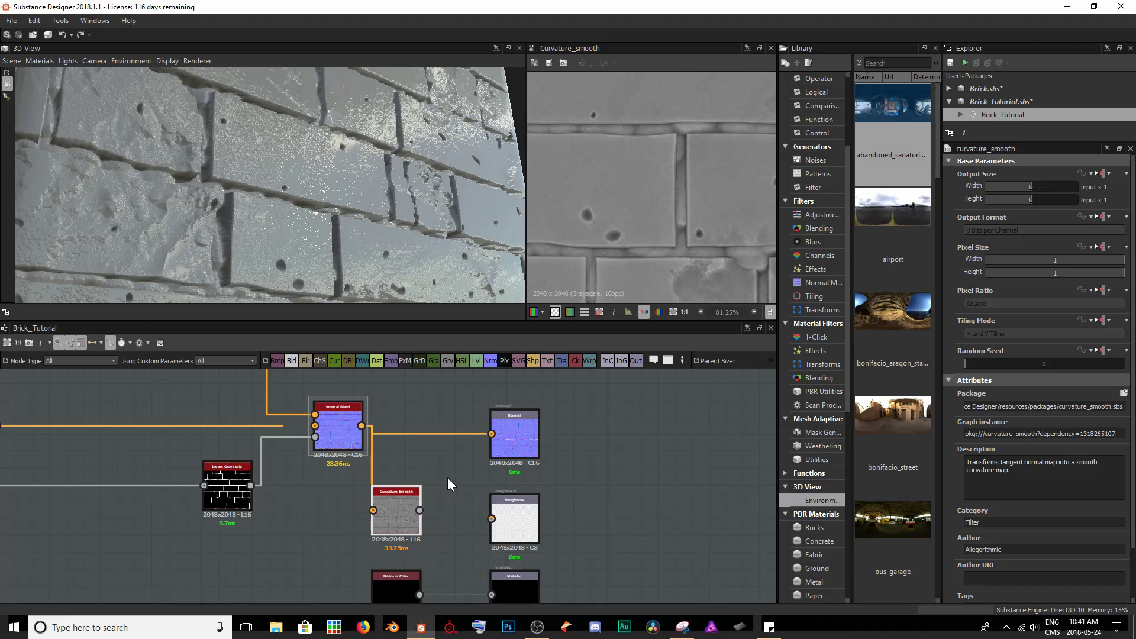
scroll(654, 225, "down", 4)
scroll(684, 238, "up", 8)
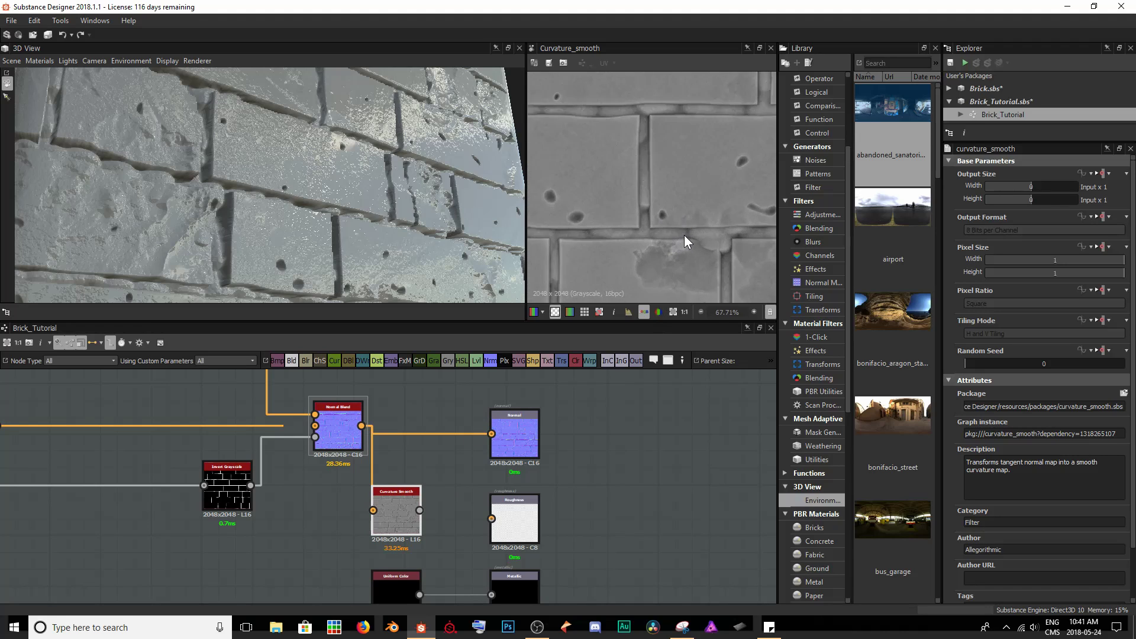
middle_click_drag(605, 156, 645, 166)
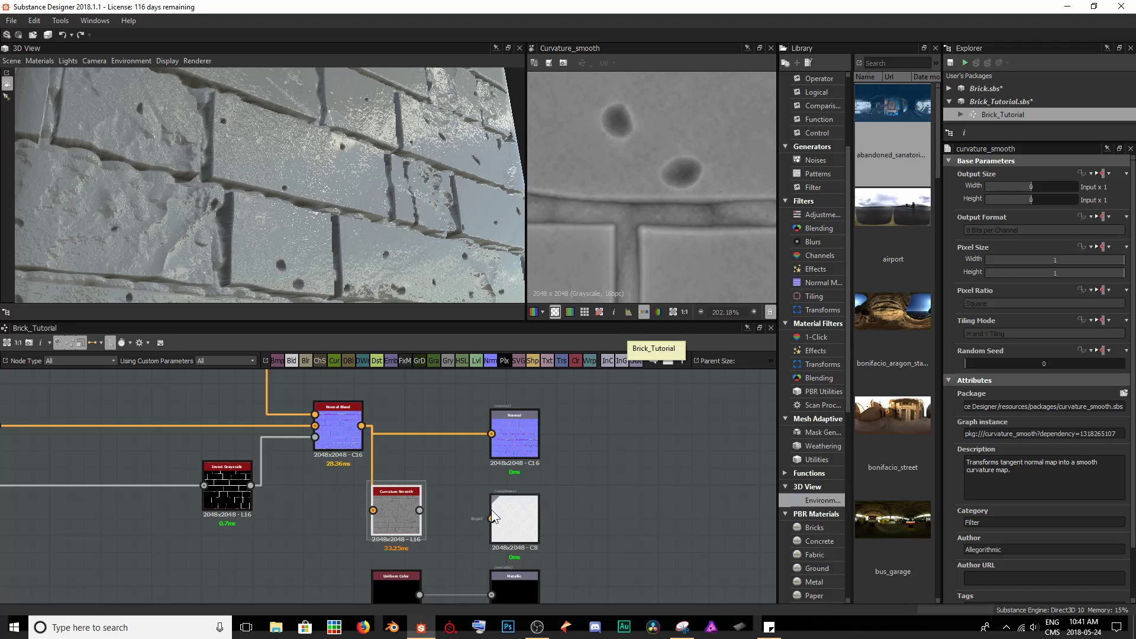
left_click_drag(436, 244, 400, 220)
left_click_drag(419, 509, 491, 518)
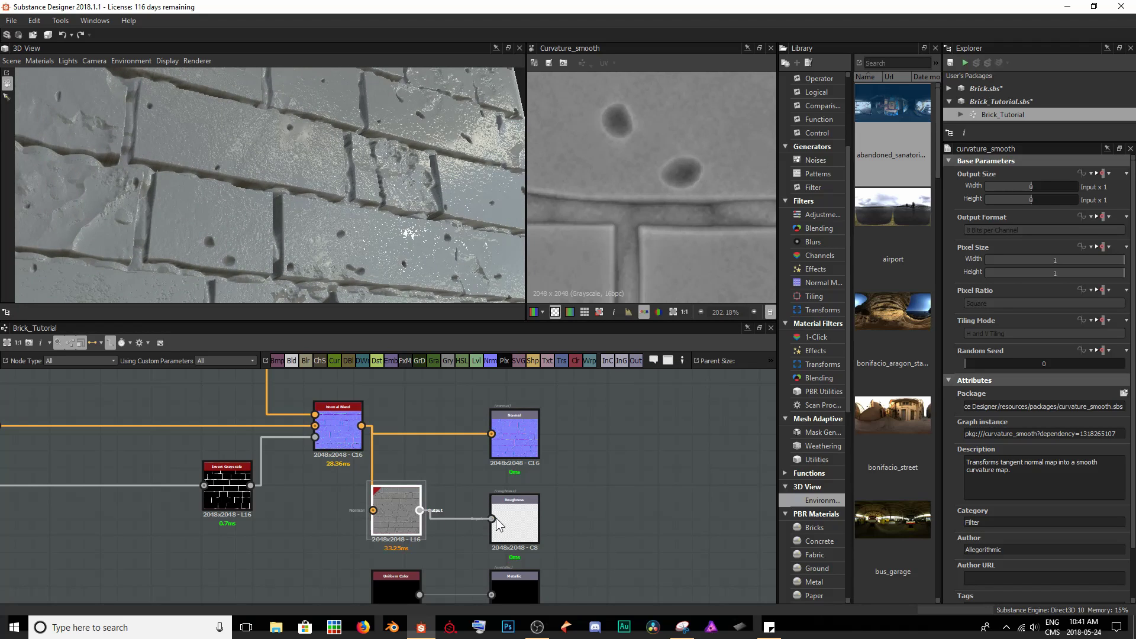
Step: Examine the curvature map's holes, grout lines and brick damage up close alongside the bricks' surface response
left_click_drag(426, 177, 342, 174)
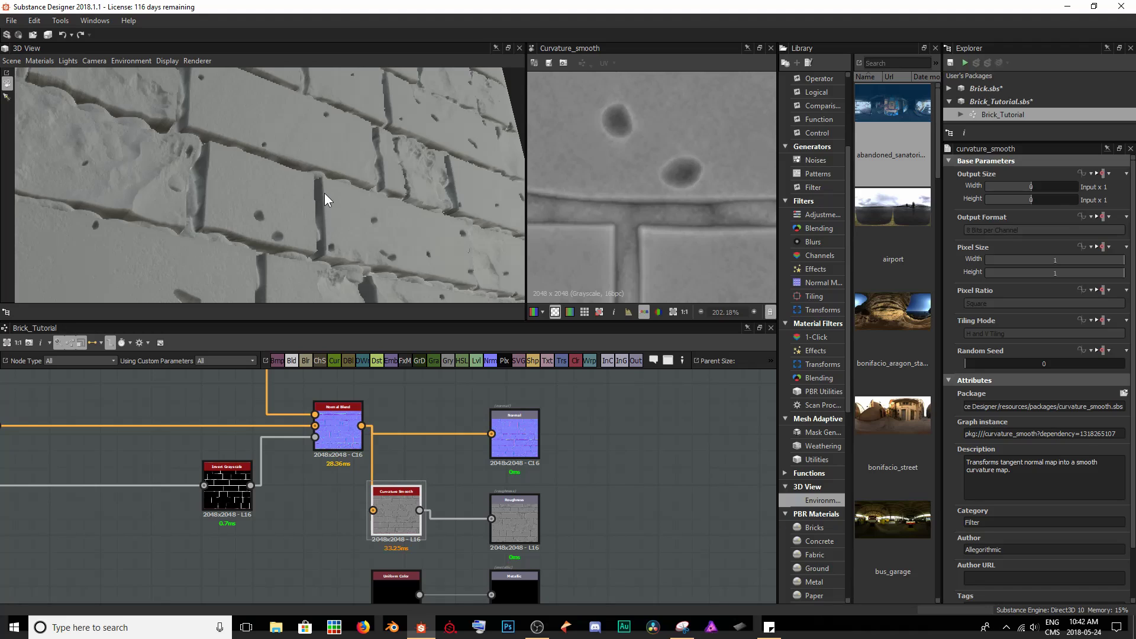
scroll(689, 175, "up", 3)
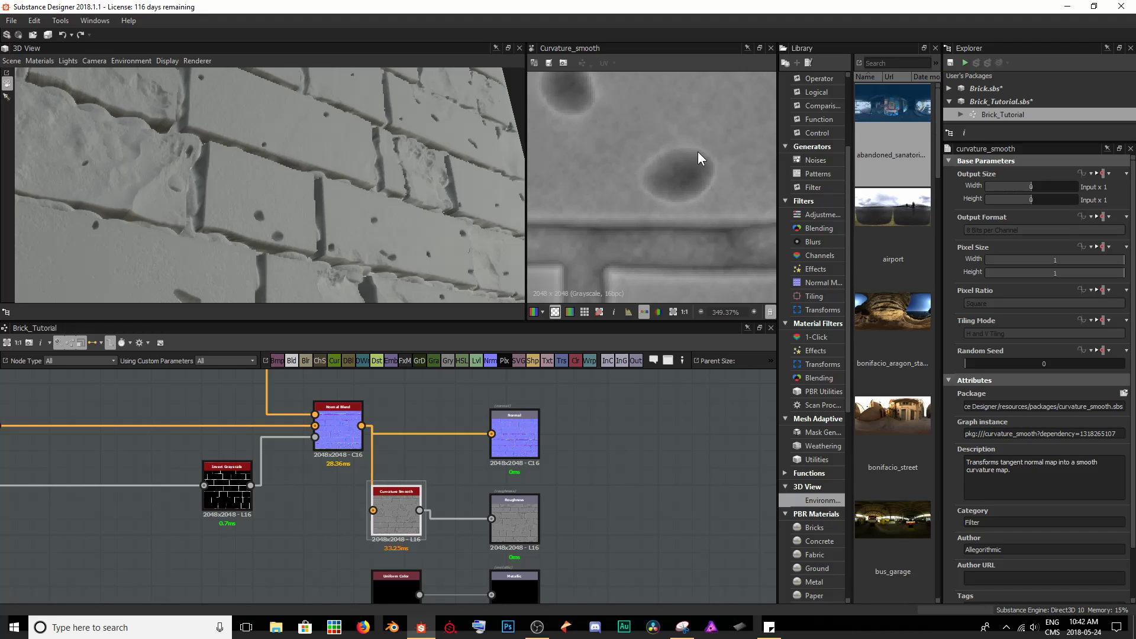
scroll(674, 236, "down", 3)
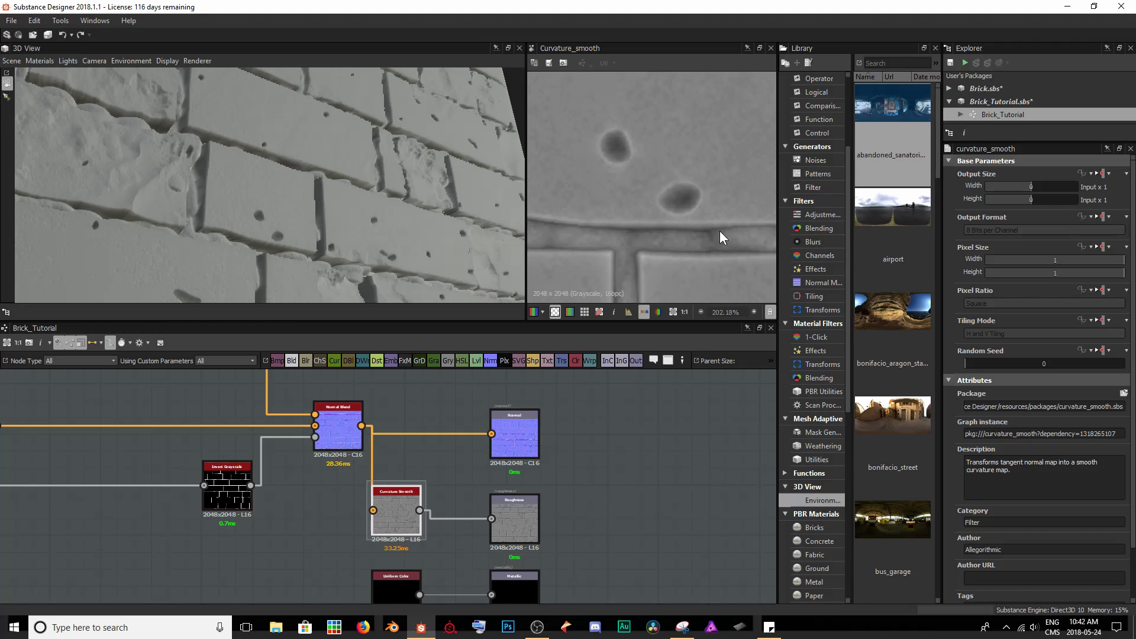
middle_click_drag(685, 229, 604, 142)
scroll(672, 225, "down", 4)
middle_click_drag(659, 190, 639, 147)
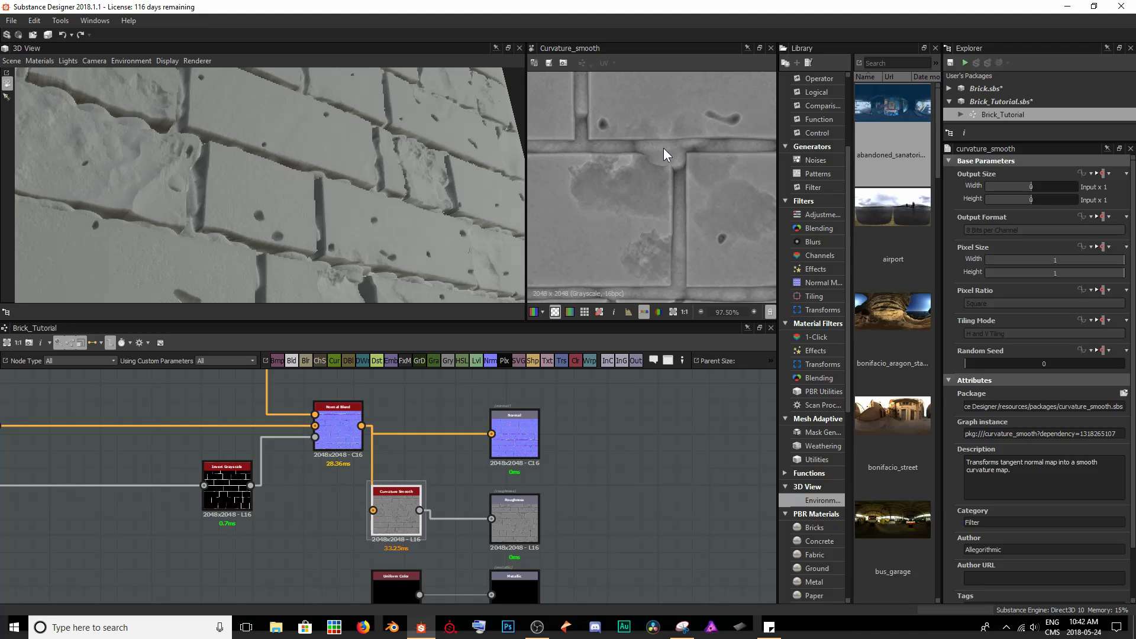
Step: Space out the Curvature Smooth and Roughness nodes and insert a Levels node on the link between them
left_click_drag(511, 528, 672, 519)
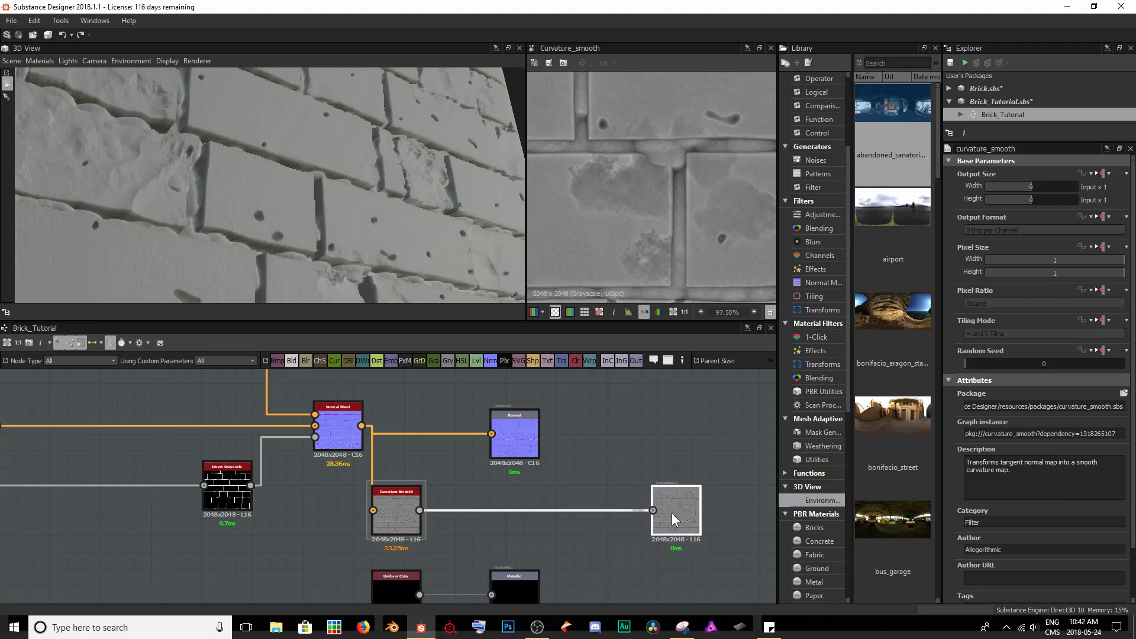
mouse_move(398, 507)
left_mouse_down()
mouse_move(432, 514)
mouse_move(420, 510)
left_mouse_up()
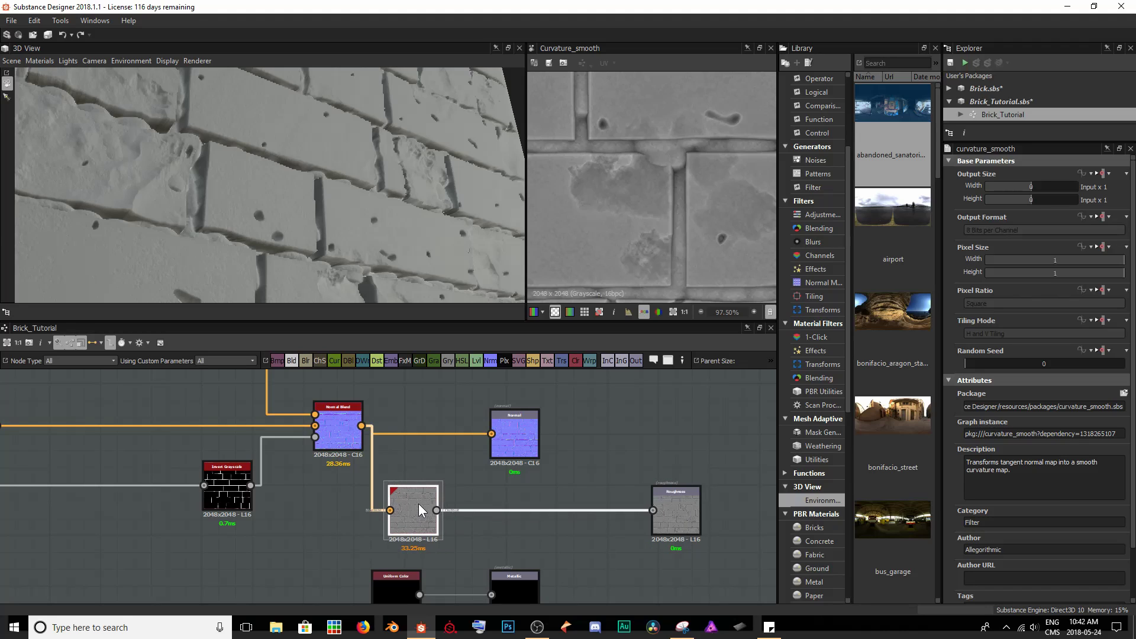
left_click_drag(672, 499, 663, 500)
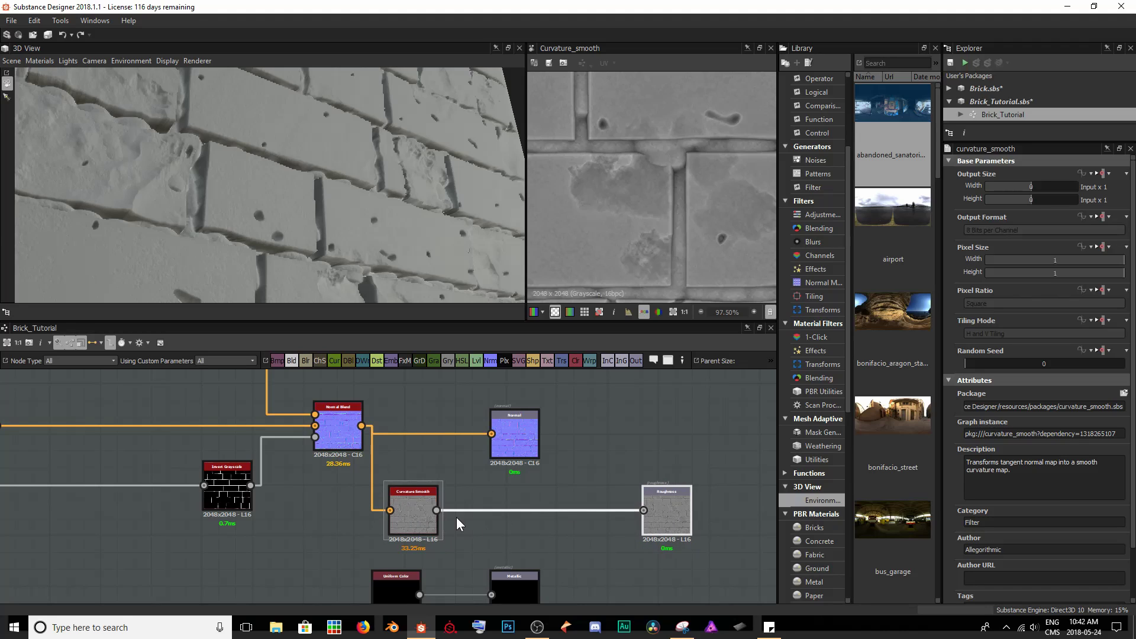
key("space")
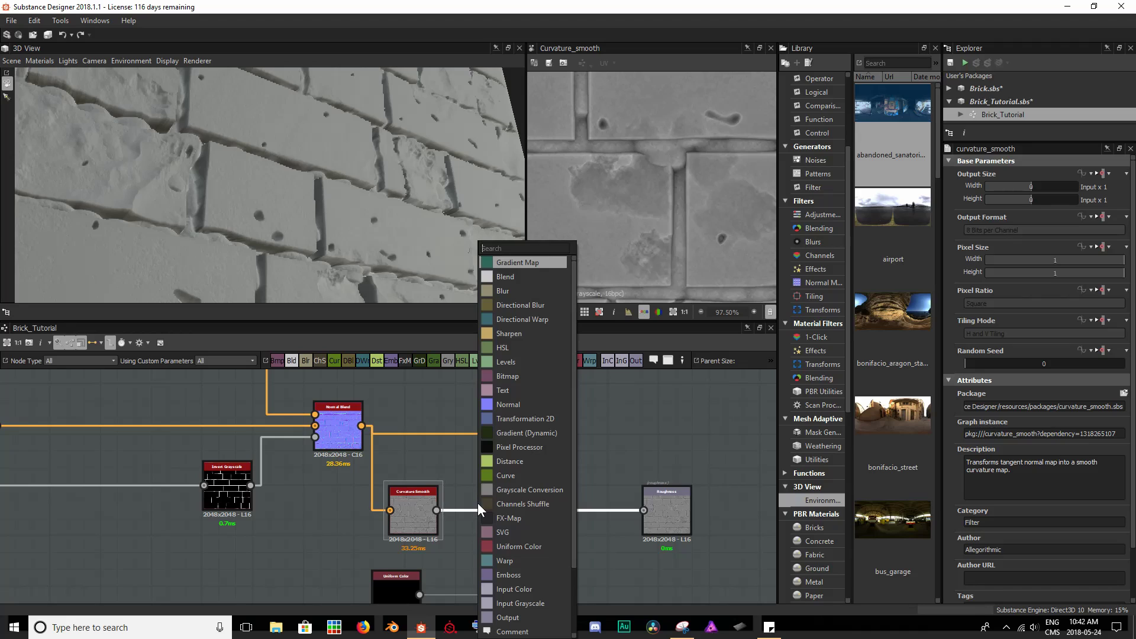
type("lev")
key("Return")
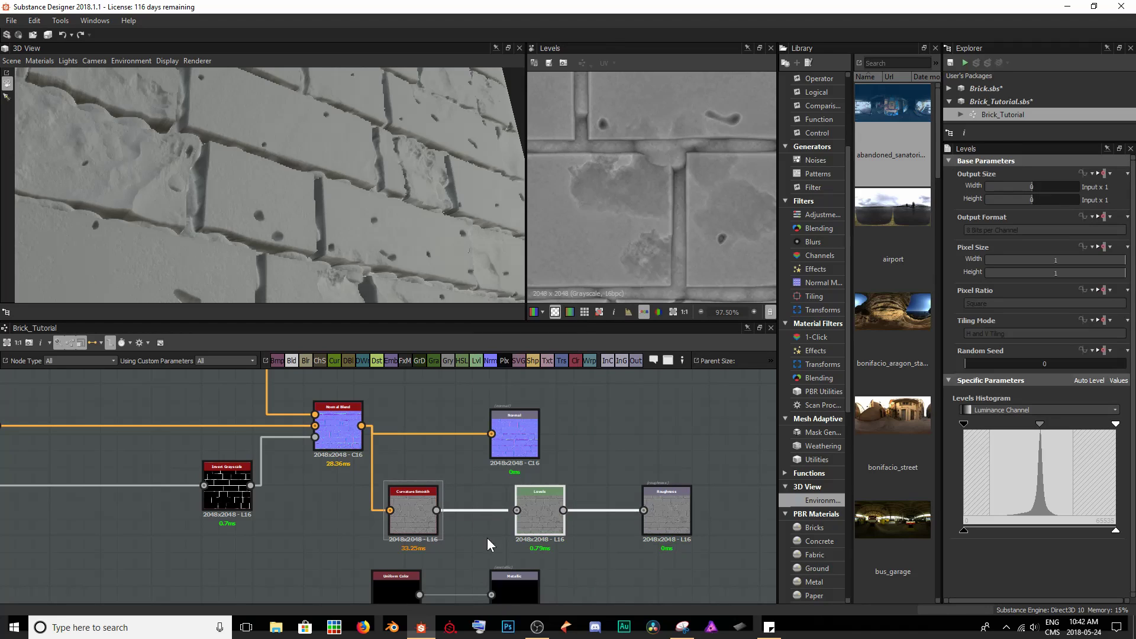
left_click_drag(533, 522, 491, 522)
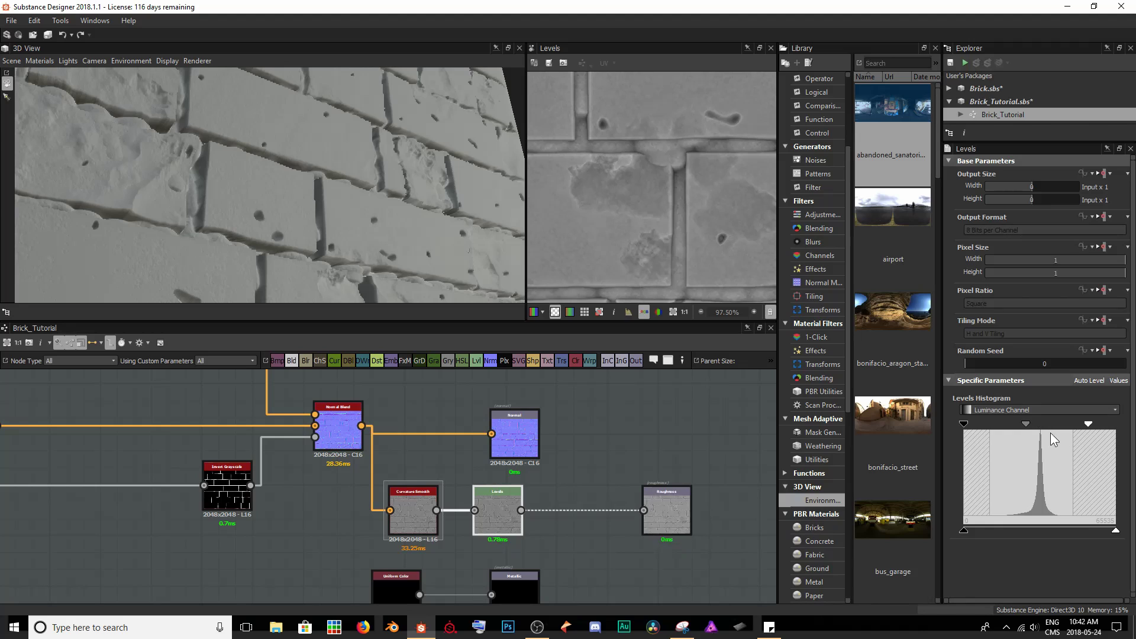
Step: Invert the curvature by swapping the Levels node's input black and white points, and inspect the grout and bricks up close
left_click_drag(1115, 425, 1017, 424)
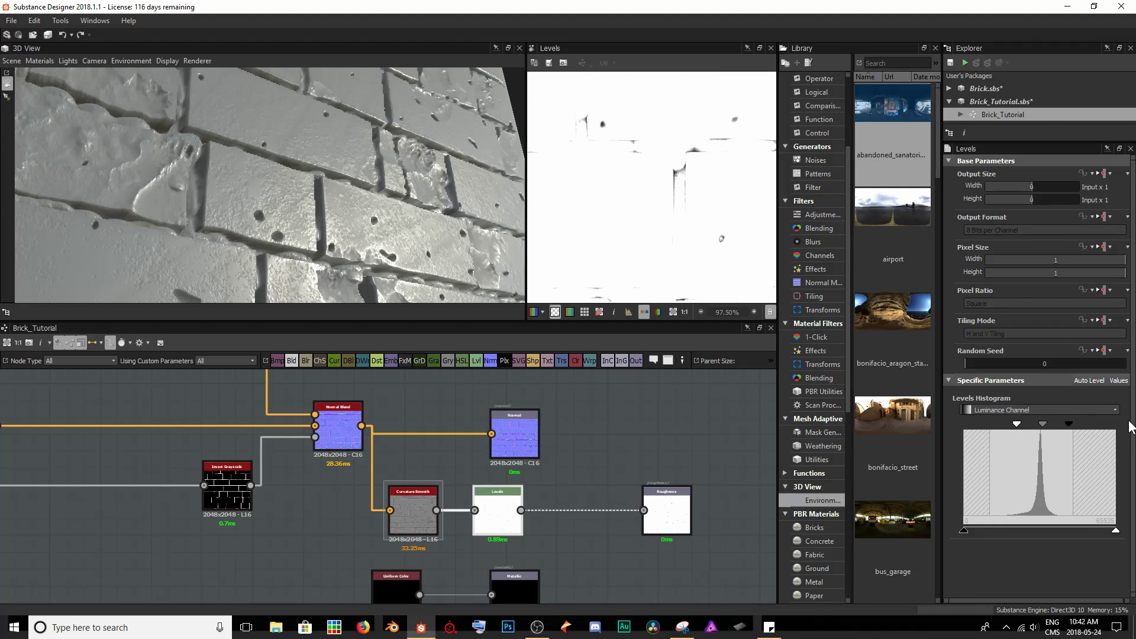
key("ctrl+z")
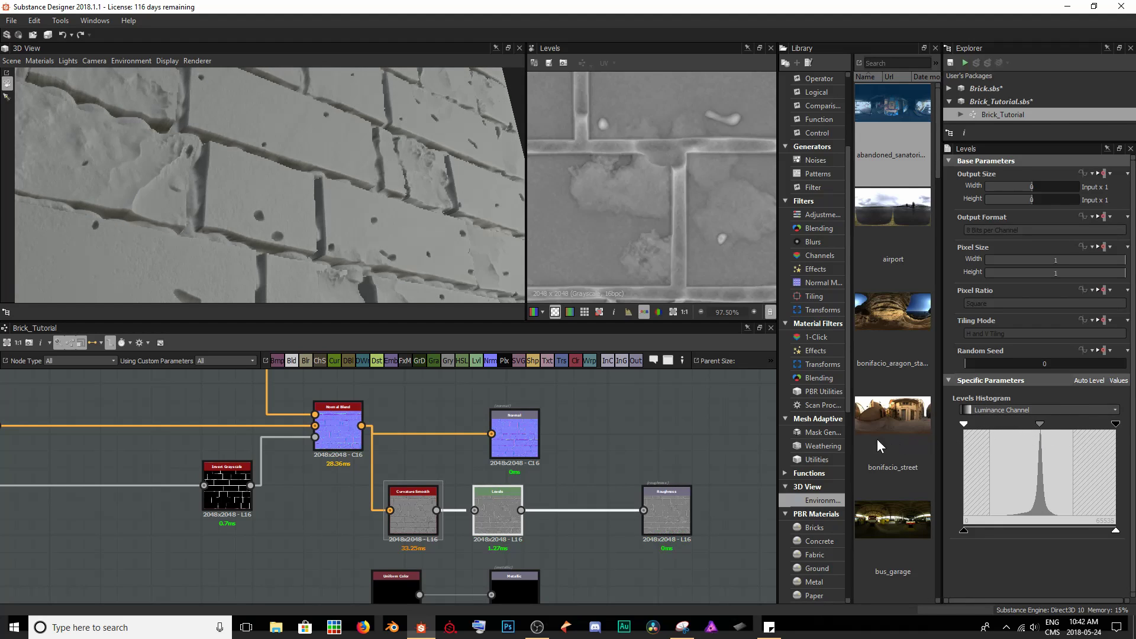
scroll(673, 163, "up", 2)
scroll(672, 163, "up", 6)
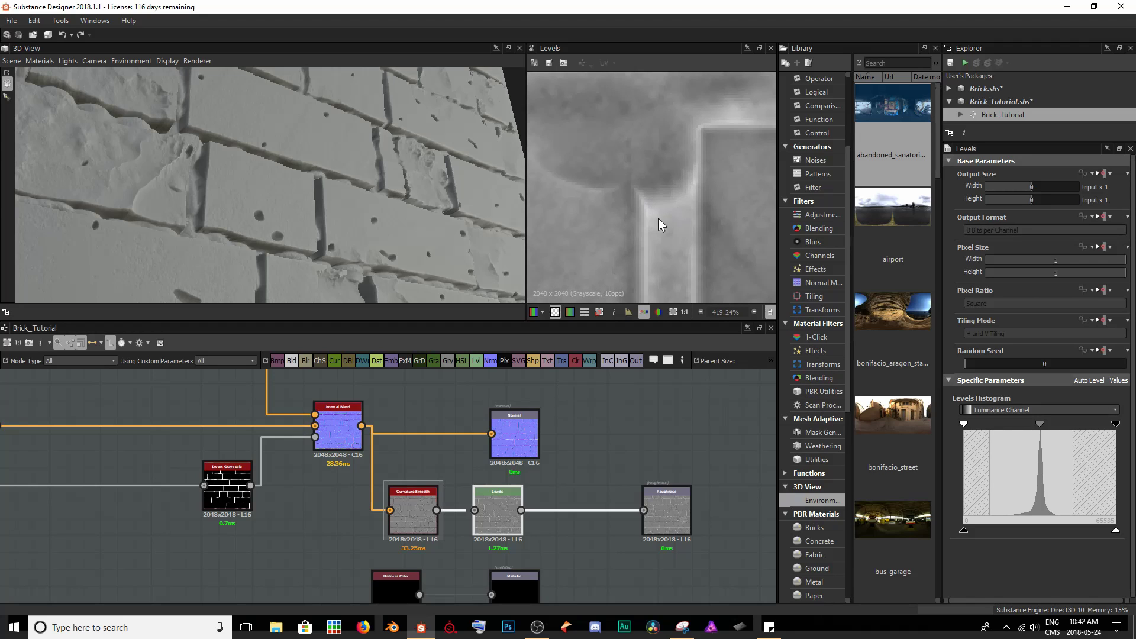
scroll(672, 192, "down", 4)
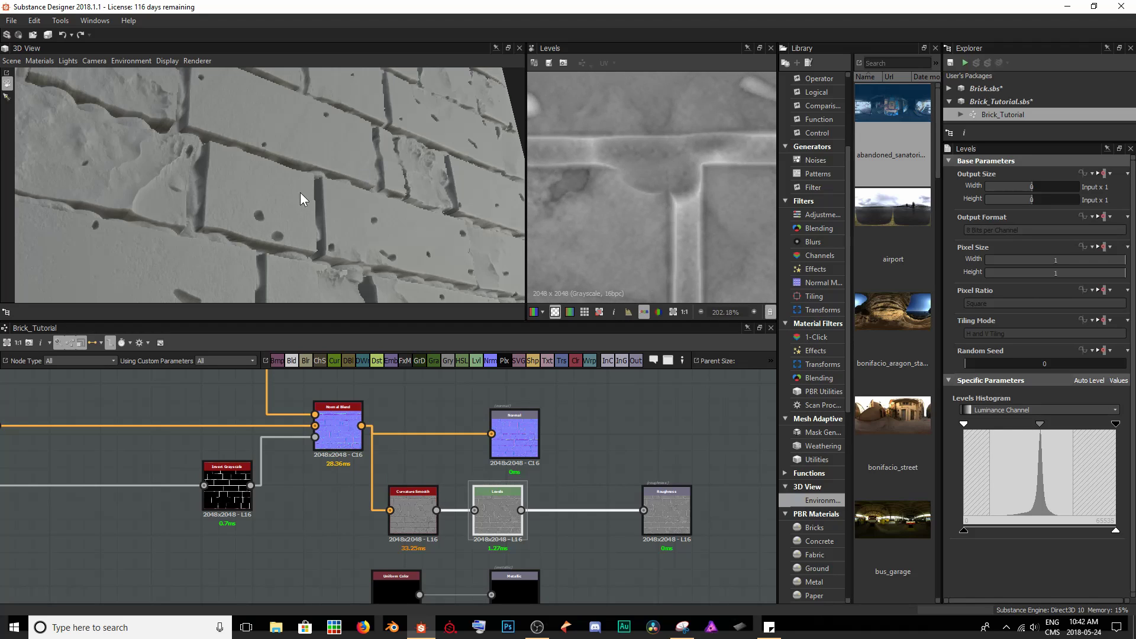
scroll(257, 215, "up", 5)
left_click_drag(272, 167, 228, 166)
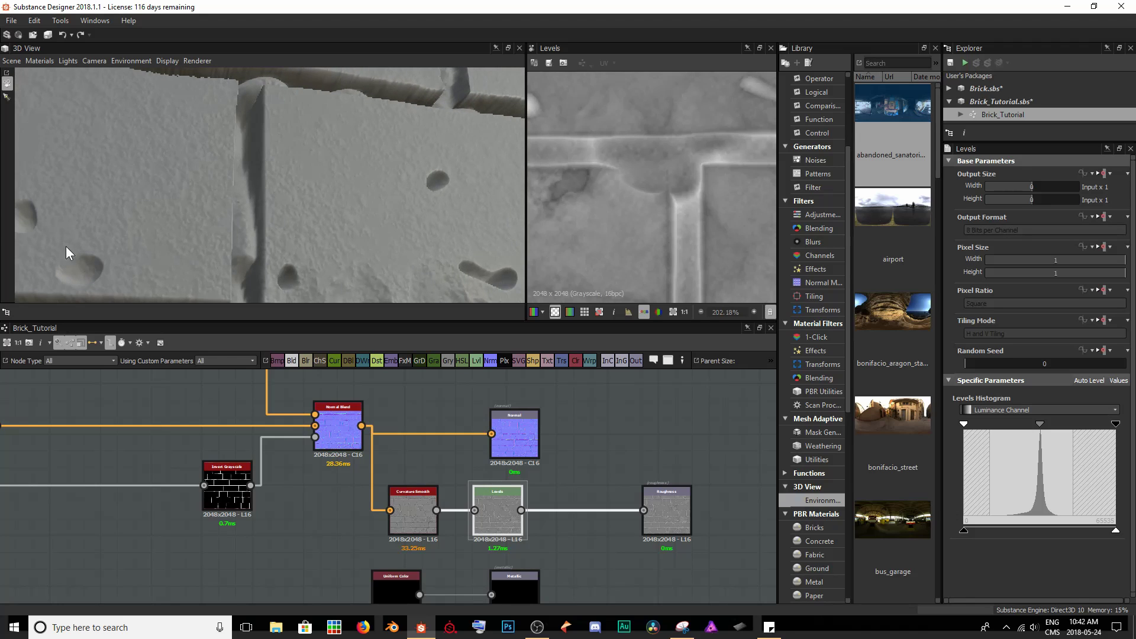
left_click_drag(411, 188, 373, 207)
scroll(362, 218, "down", 3)
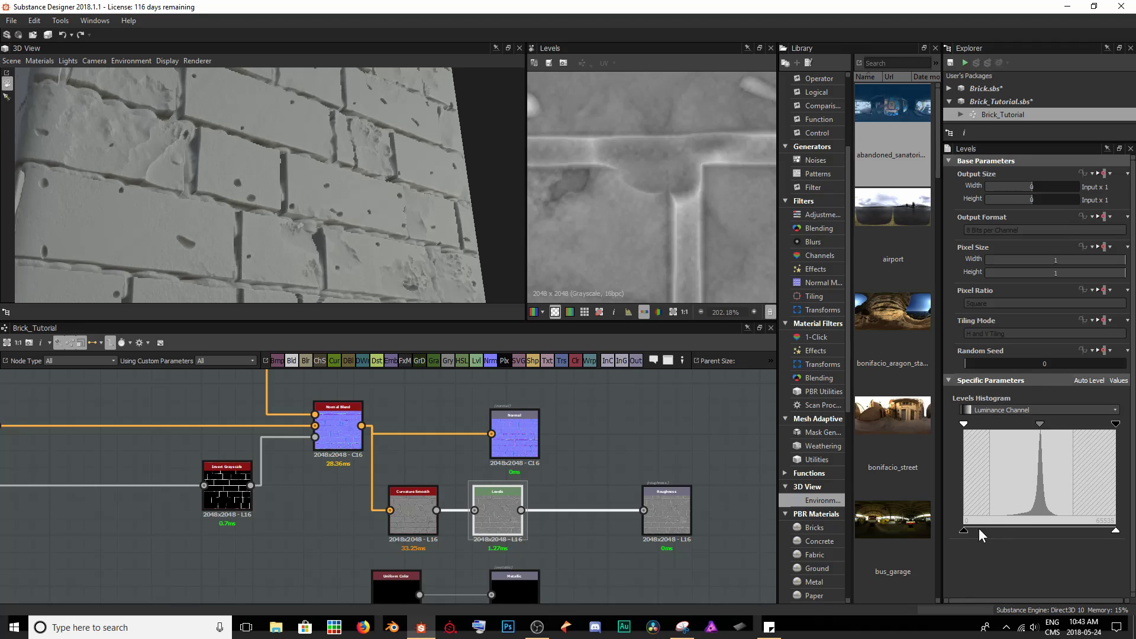
left_click_drag(967, 531, 998, 532)
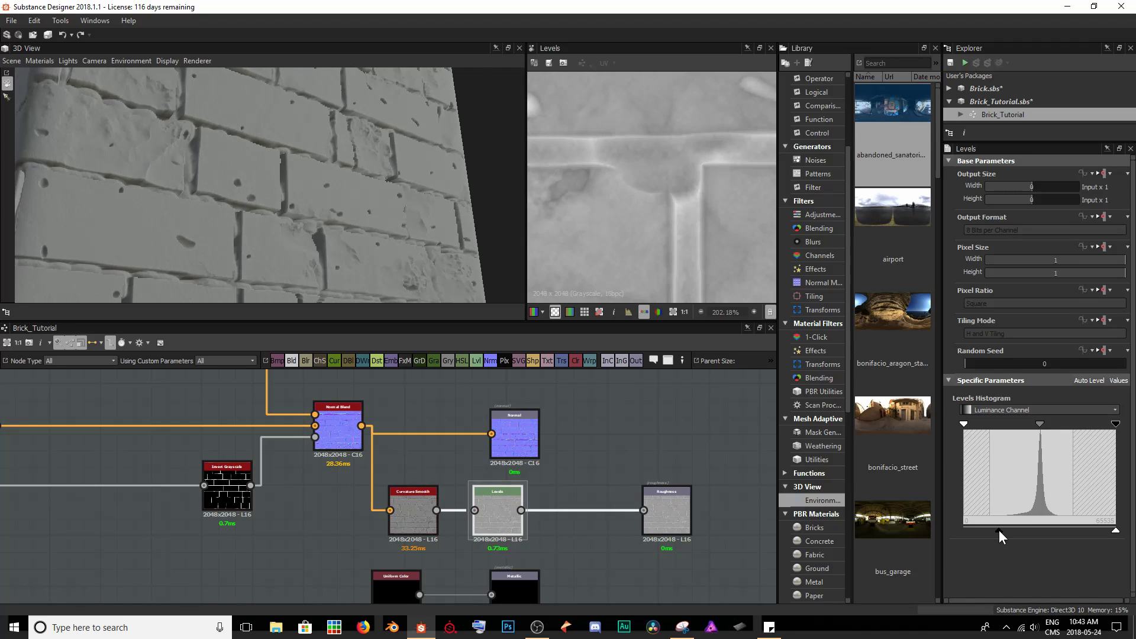
key("ctrl+z")
mouse_move(1115, 532)
left_mouse_down()
mouse_move(1023, 532)
mouse_move(1116, 532)
left_mouse_up()
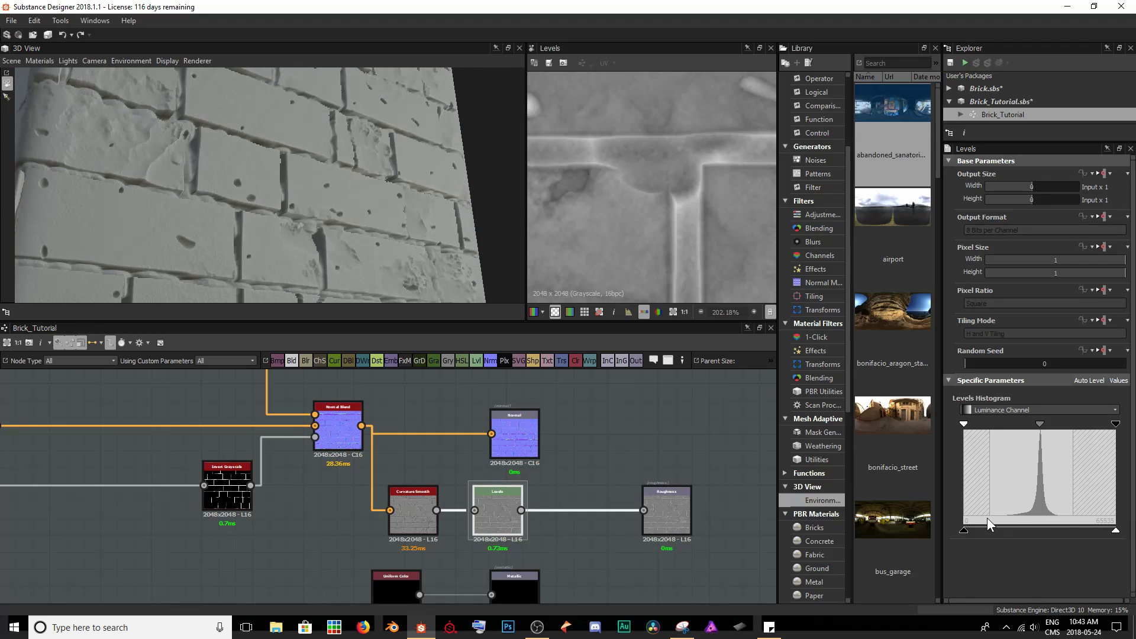
Step: Compress the Levels output range by raising its dark end slightly and lowering its bright end
mouse_move(963, 536)
left_mouse_down()
mouse_move(1088, 528)
mouse_move(975, 532)
left_mouse_up()
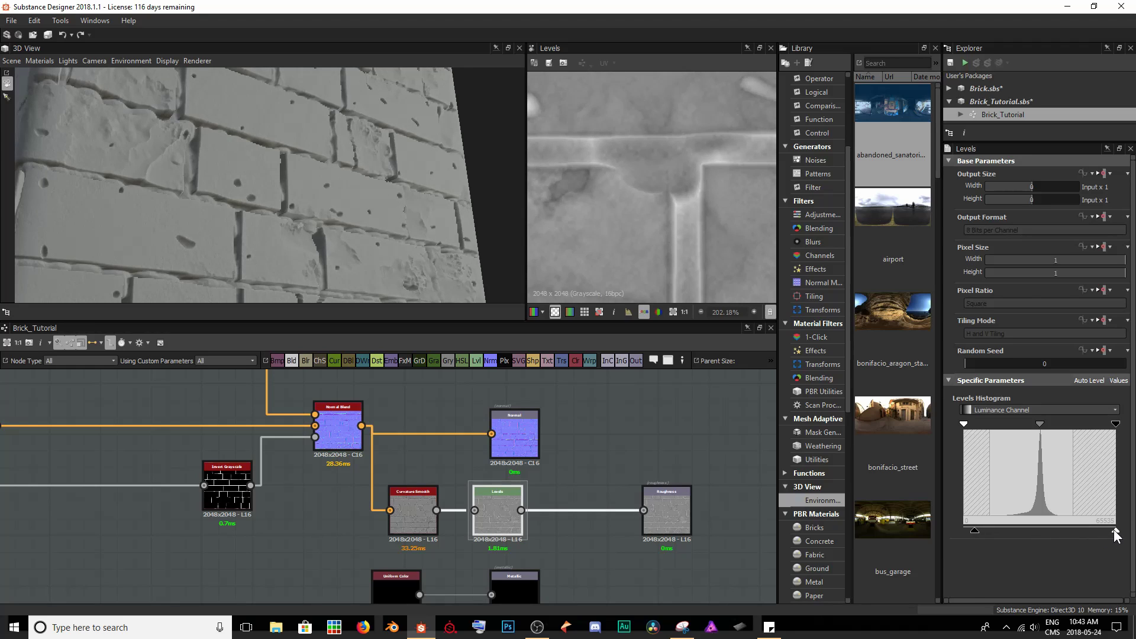
left_click_drag(1115, 533, 1095, 535)
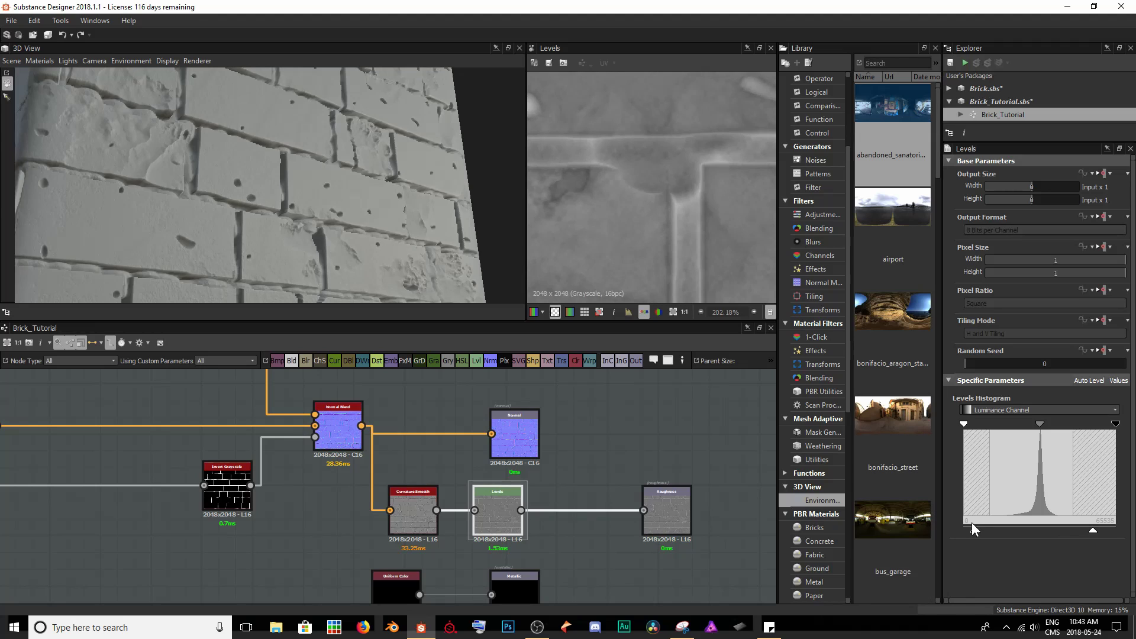
left_click_drag(974, 532, 980, 532)
left_click_drag(363, 208, 213, 209)
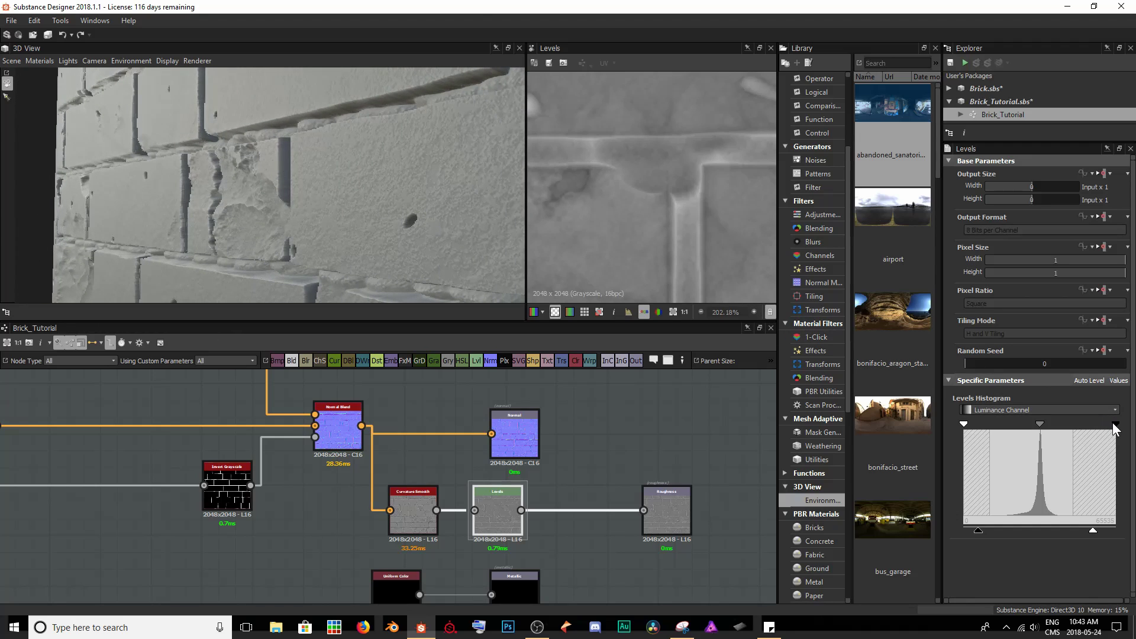
Step: Move the Levels input black and white points slightly inward to raise contrast, and check the bricks in the 3D view
left_click_drag(1115, 424, 1098, 426)
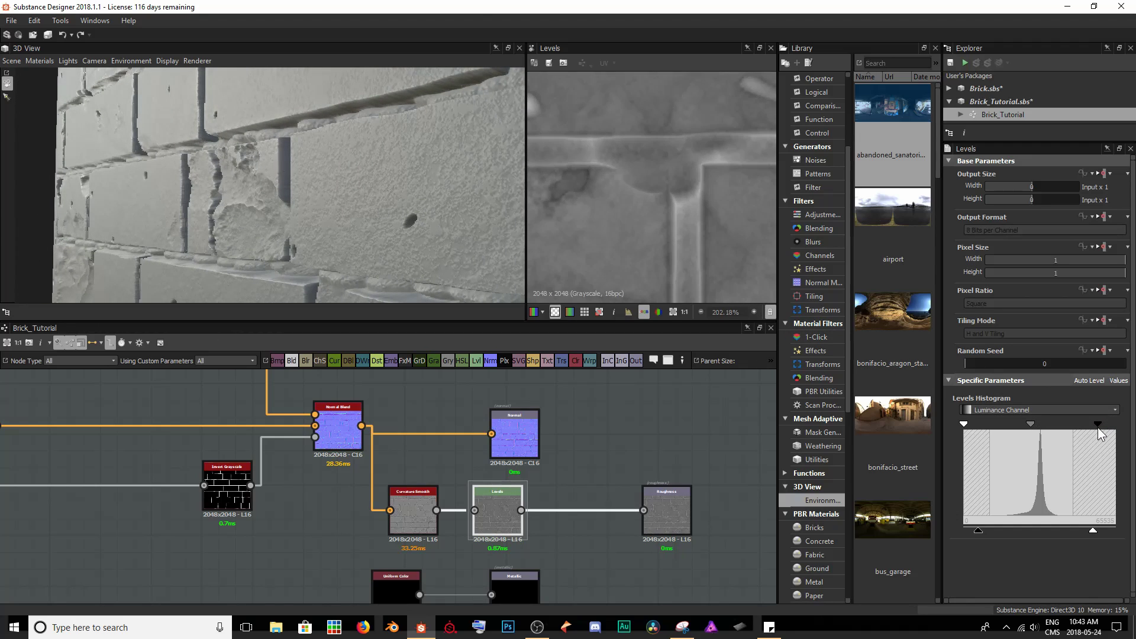
left_click_drag(964, 425, 980, 427)
left_click_drag(452, 274, 211, 158)
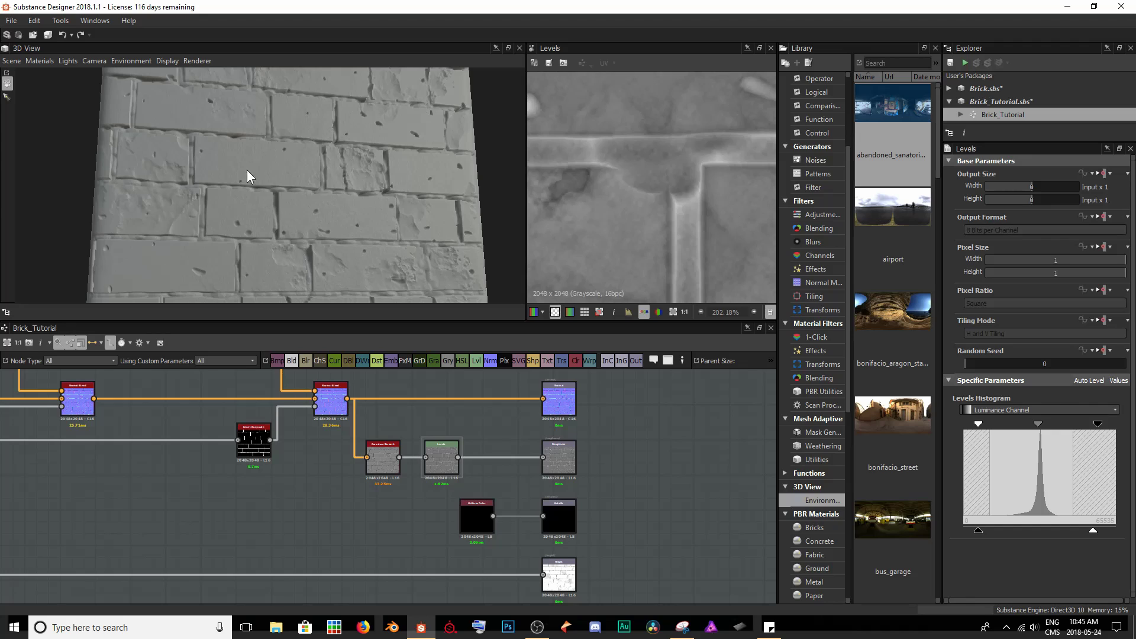
scroll(222, 197, "up", 8)
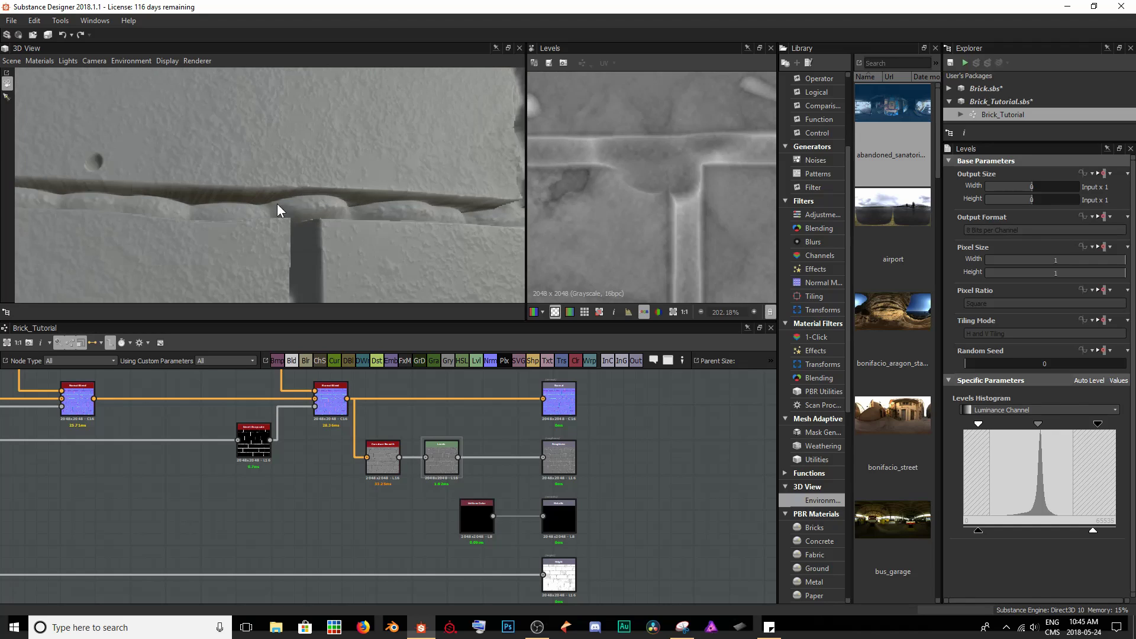
scroll(277, 204, "down", 8)
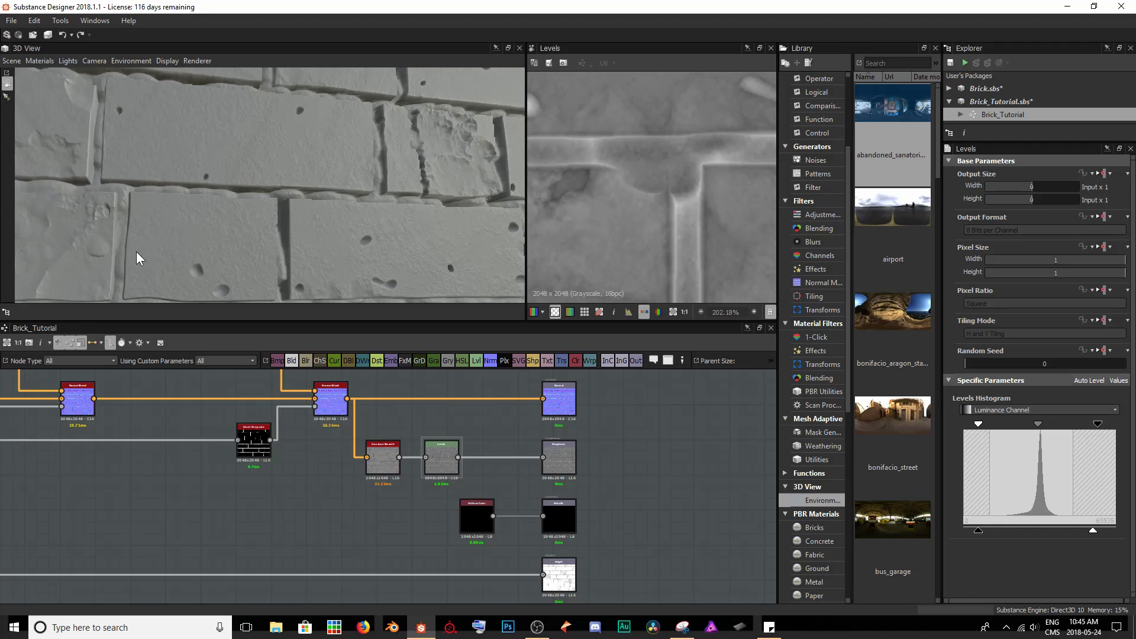
Step: Add an Output node to the graph directly below the Height output
scroll(350, 289, "down", 5)
middle_click_drag(604, 539, 553, 490)
scroll(506, 531, "up", 4)
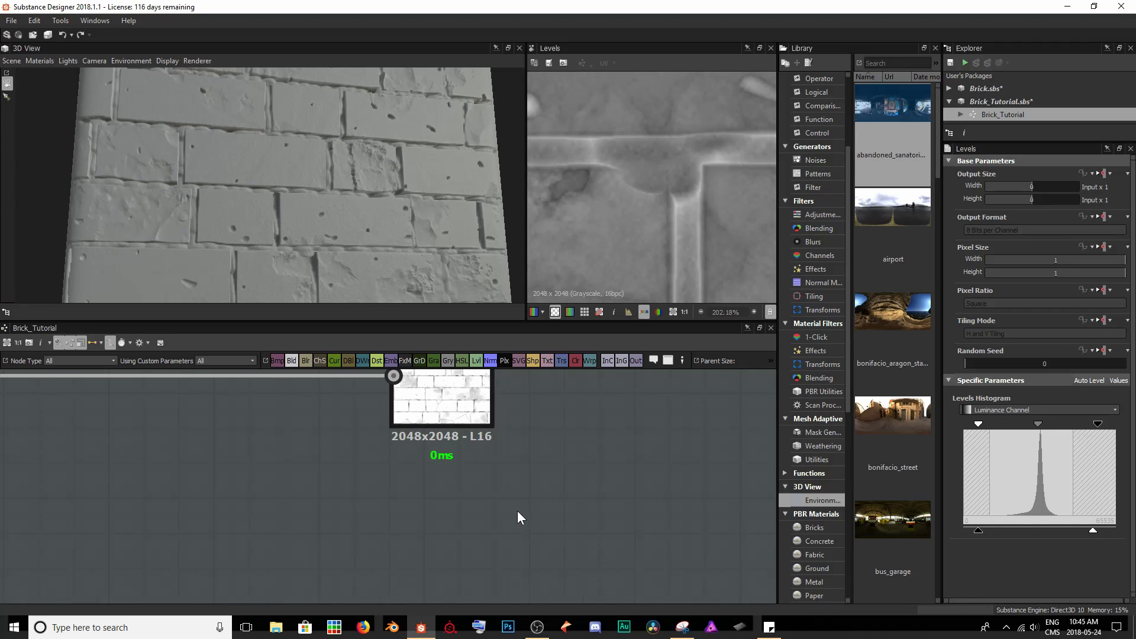
scroll(517, 510, "down", 1)
key("space")
type("out")
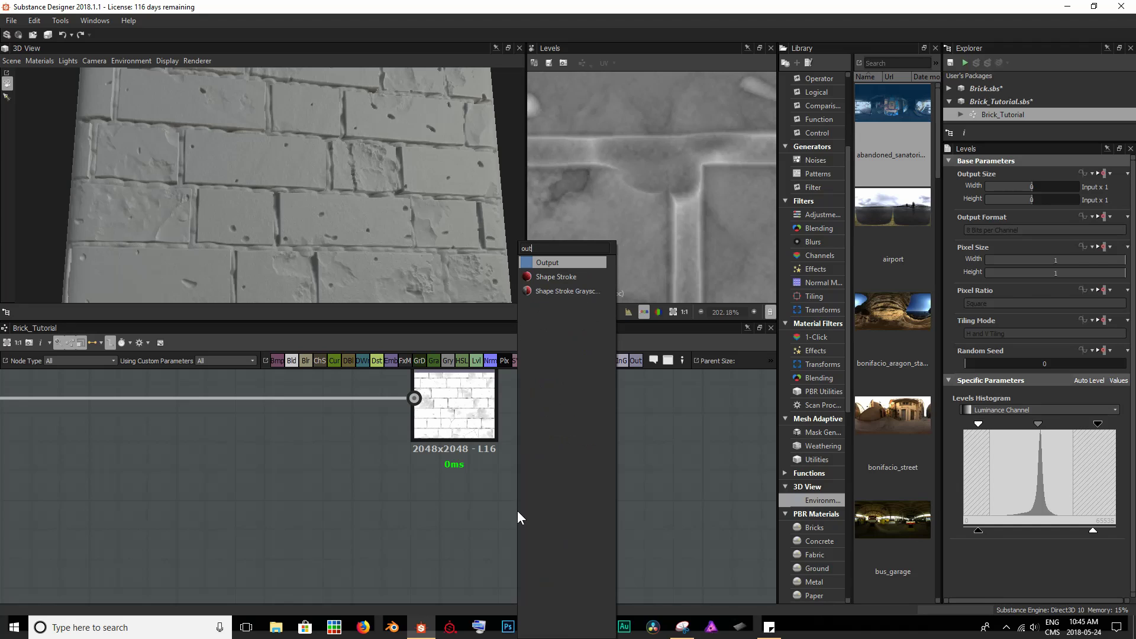
key("Return")
left_click_drag(508, 513, 455, 544)
Step: Add a usage item to the new output node and set it to ambientOcclusion
scroll(455, 544, "down", 4)
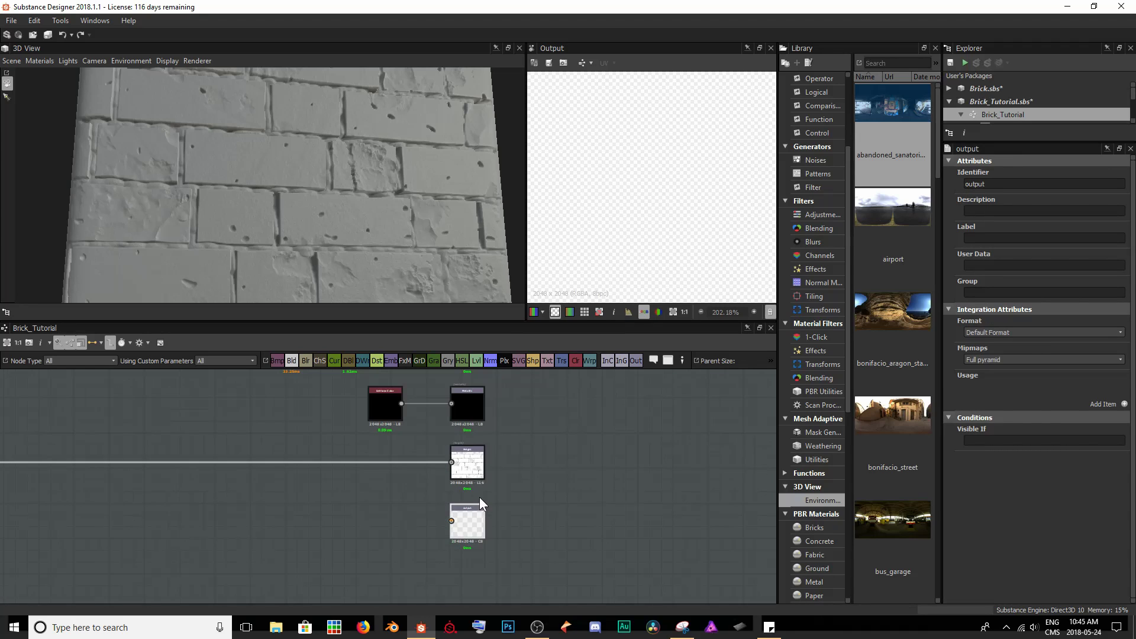
middle_click_drag(473, 414, 468, 452)
scroll(468, 452, "up", 1)
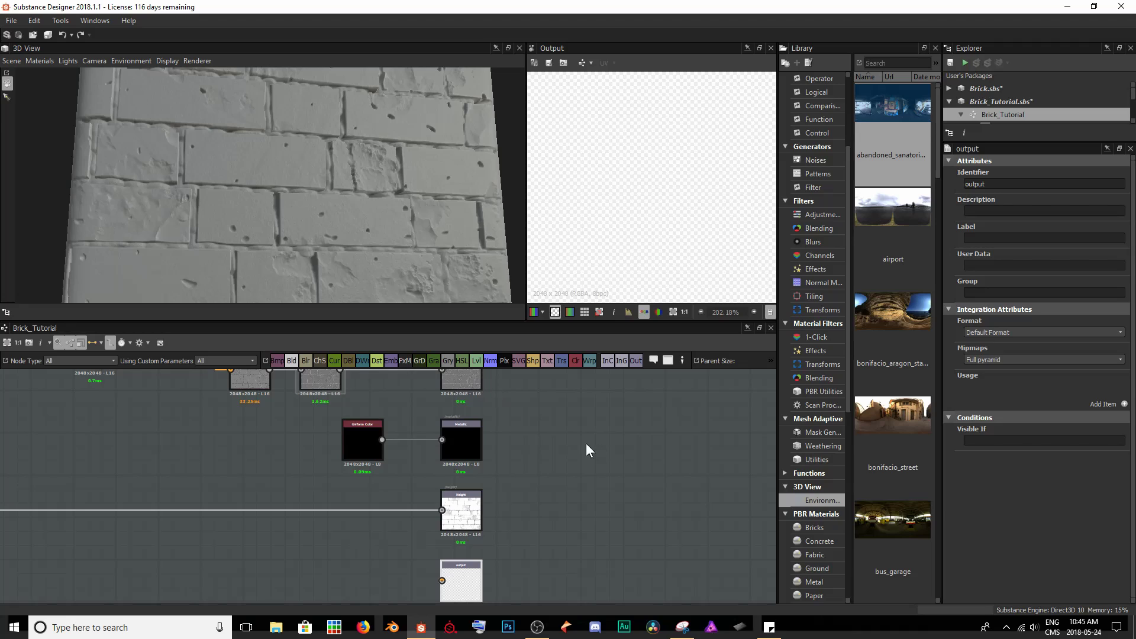
middle_click_drag(542, 526, 563, 436)
scroll(554, 449, "up", 3)
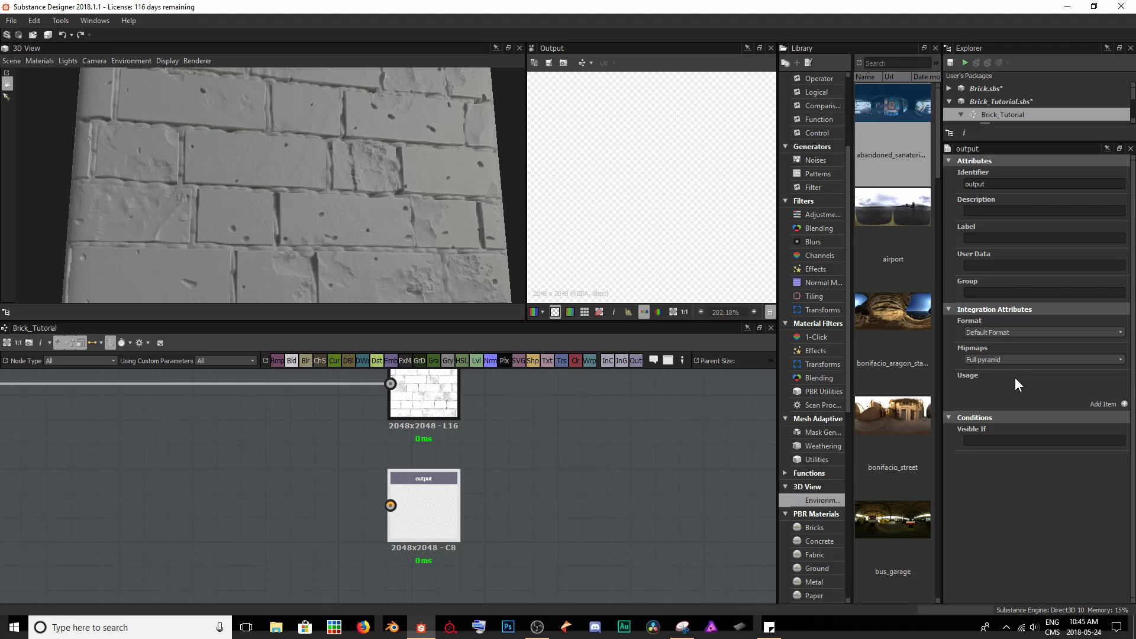
left_click(1124, 404)
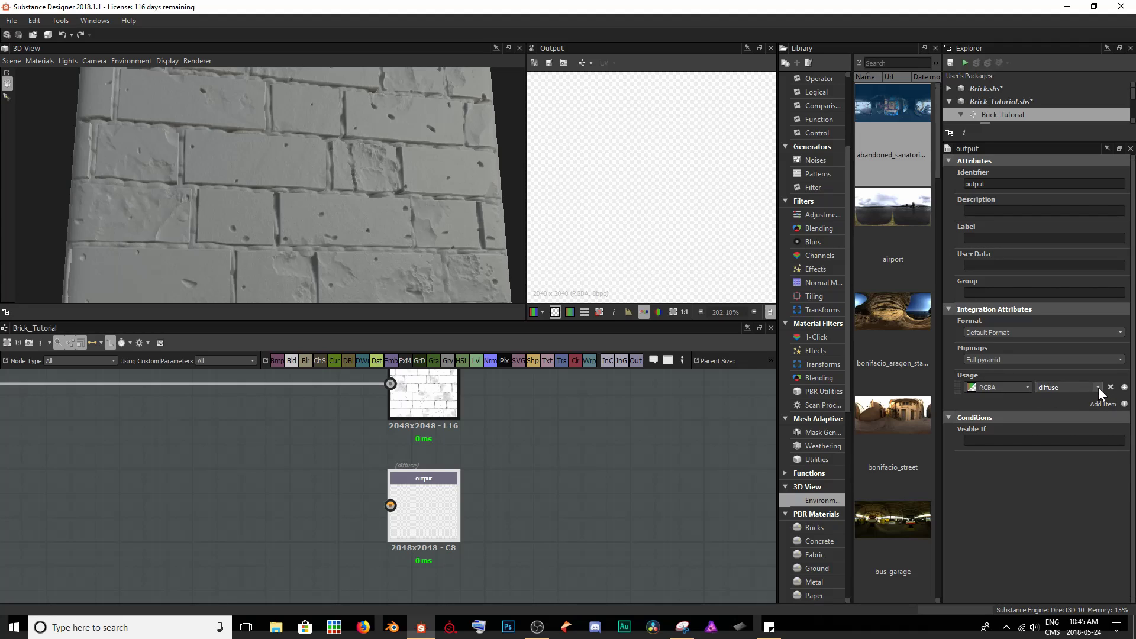
left_click(1098, 388)
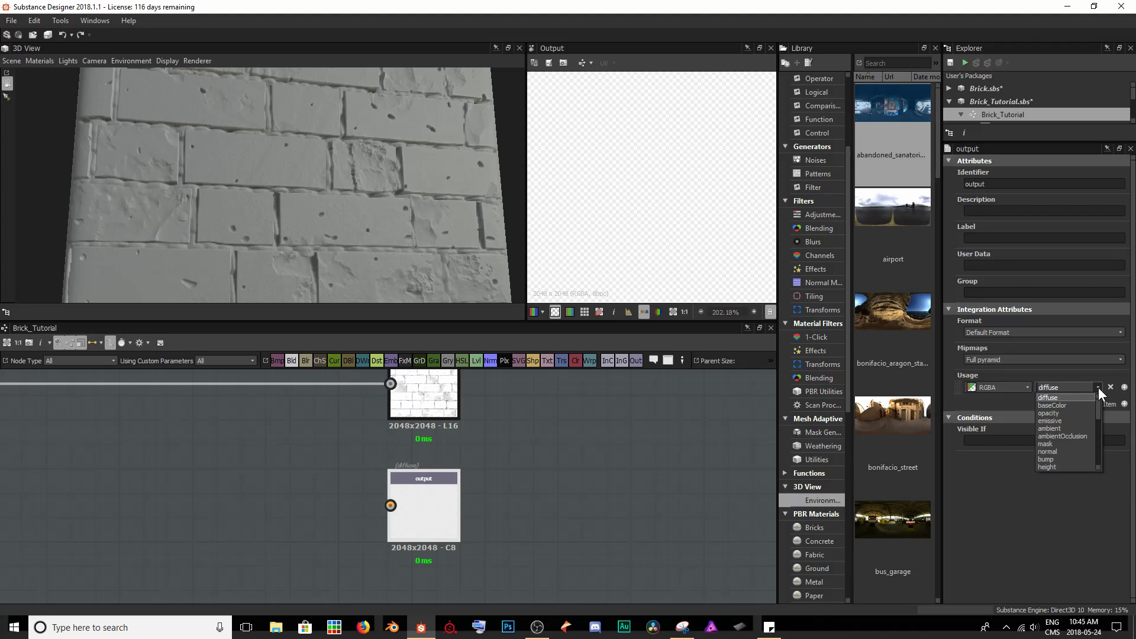
left_click(1073, 436)
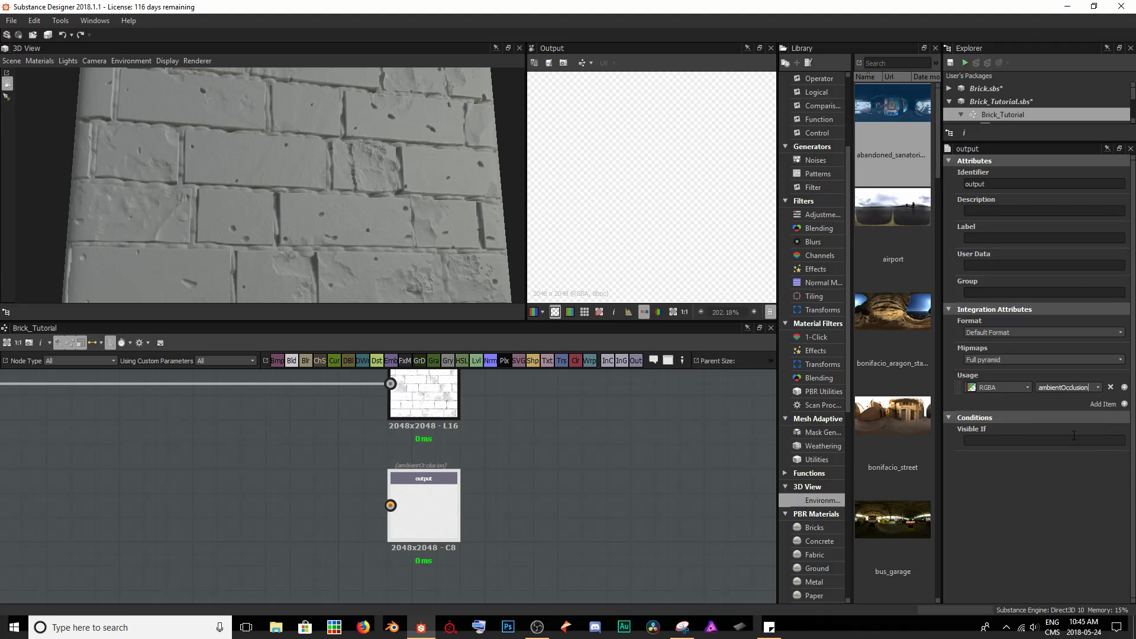
Step: Set the new output's identifier to ambientOcclusion, label to Ambient Occlusion and group to Material, and compare its attributes with the other outputs
double_click(1006, 184)
key("Tab")
key("BackSpace")
key("BackSpace")
key("BackSpace")
key("BackSpace")
key("BackSpace")
key("BackSpace")
key("BackSpace")
key("BackSpace")
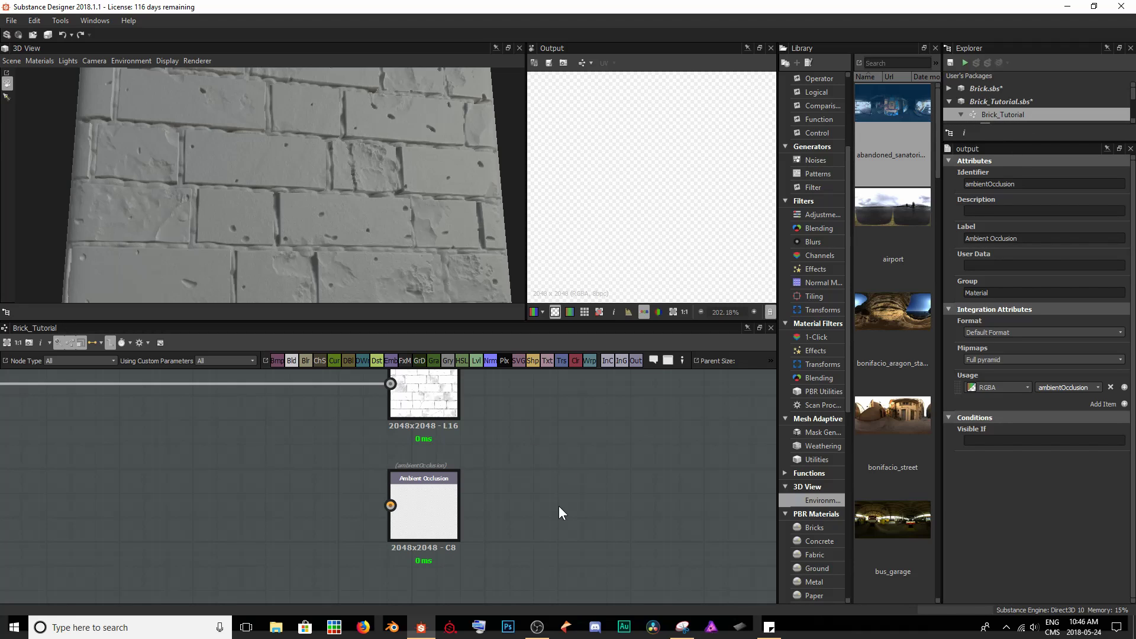
scroll(559, 505, "down", 3)
double_click(473, 423)
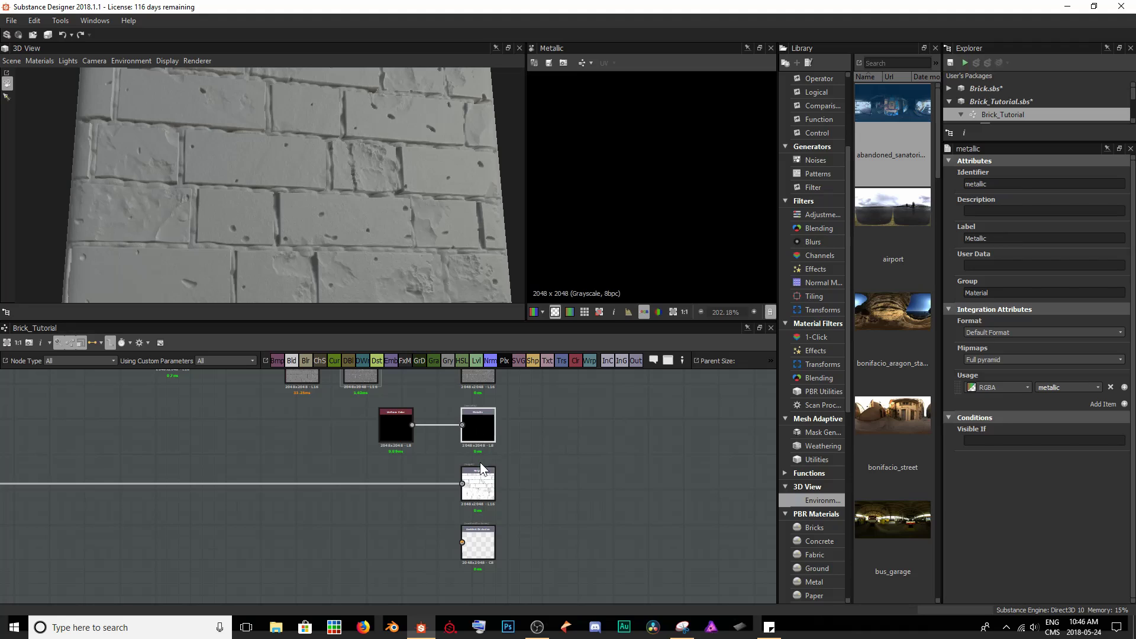
double_click(481, 481)
double_click(476, 379)
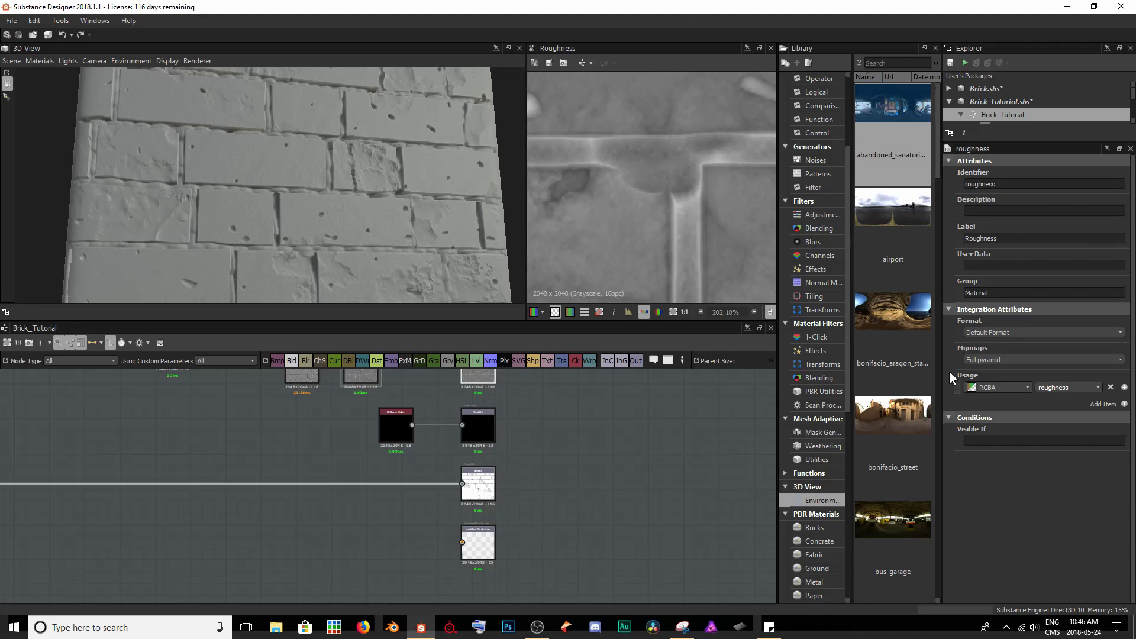
double_click(488, 544)
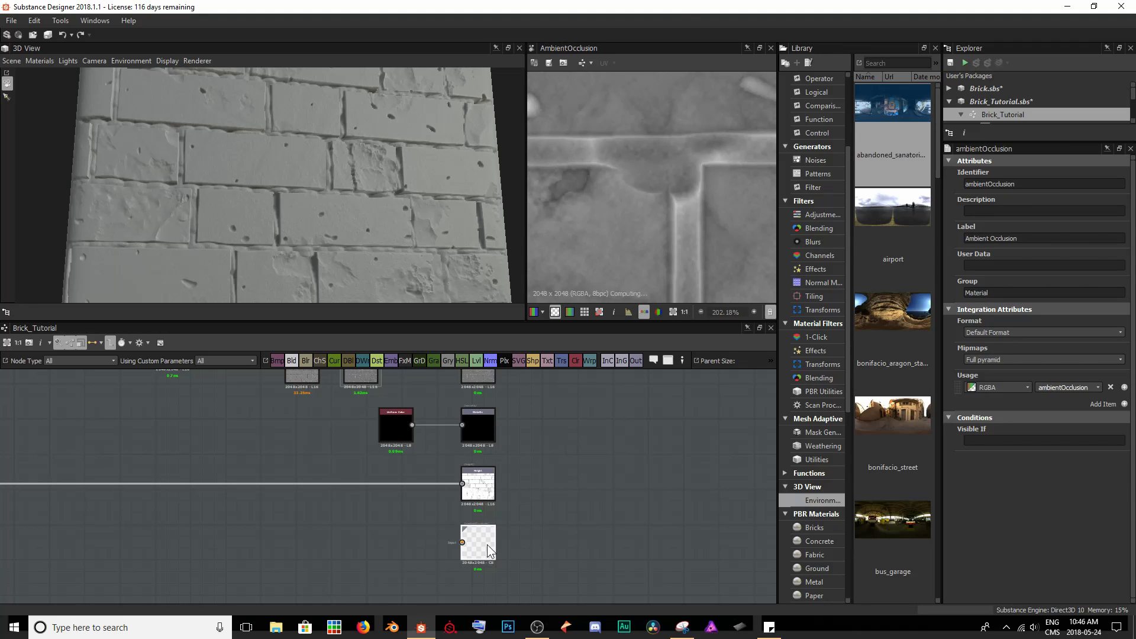
Step: Connect the Height Blend node's blended height to the Ambient Occlusion output
scroll(445, 512, "down", 2)
scroll(439, 517, "down", 3)
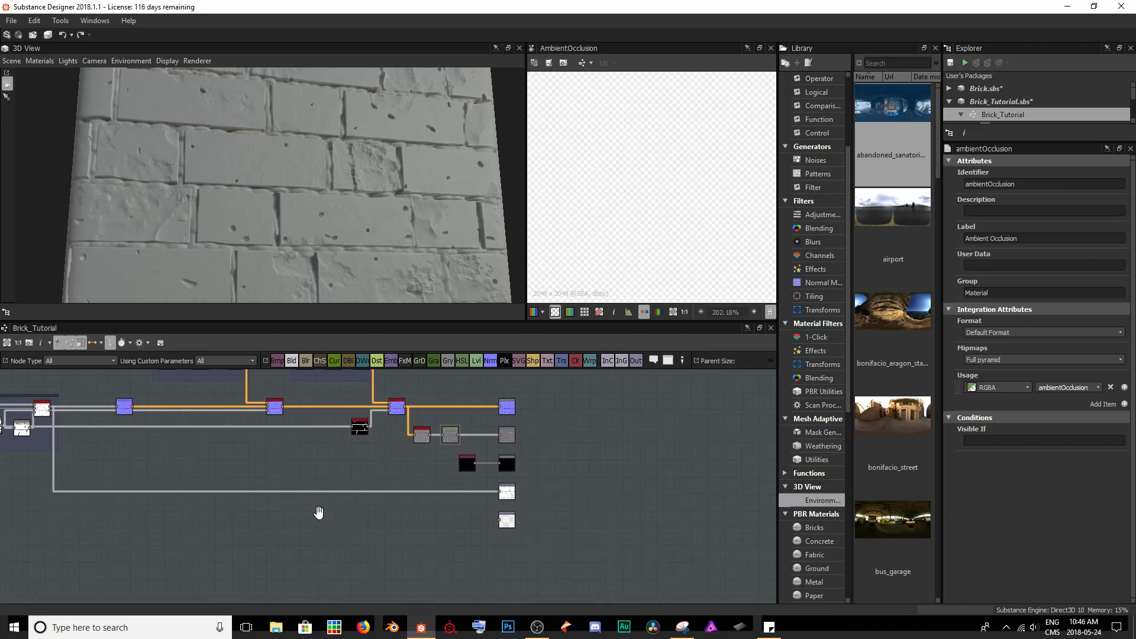
double_click(66, 405)
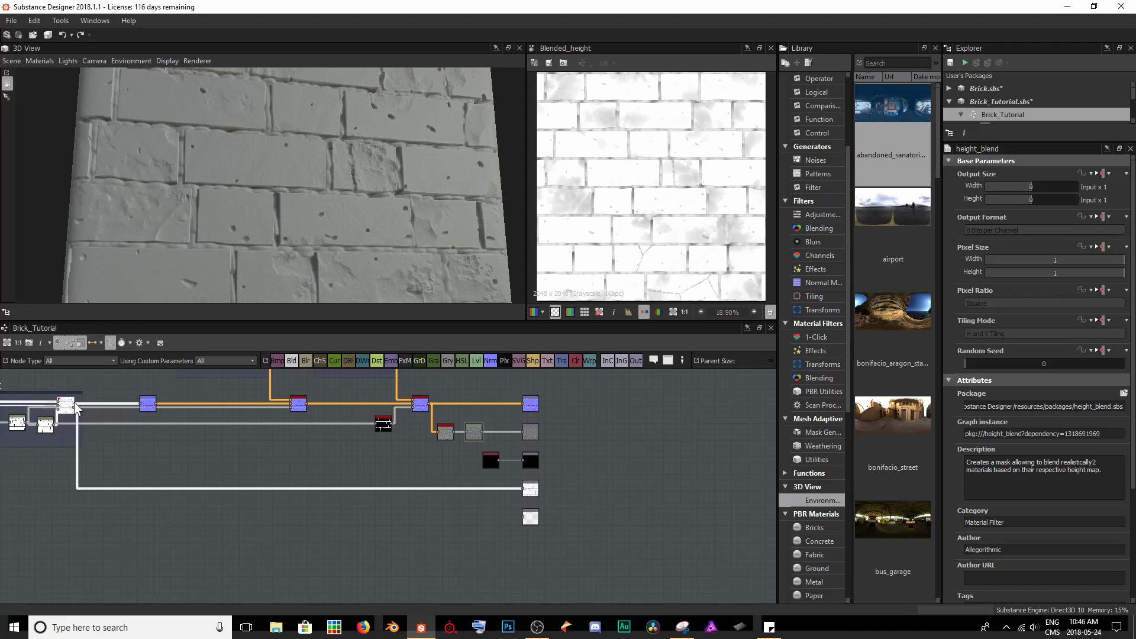
left_click_drag(75, 404, 522, 519)
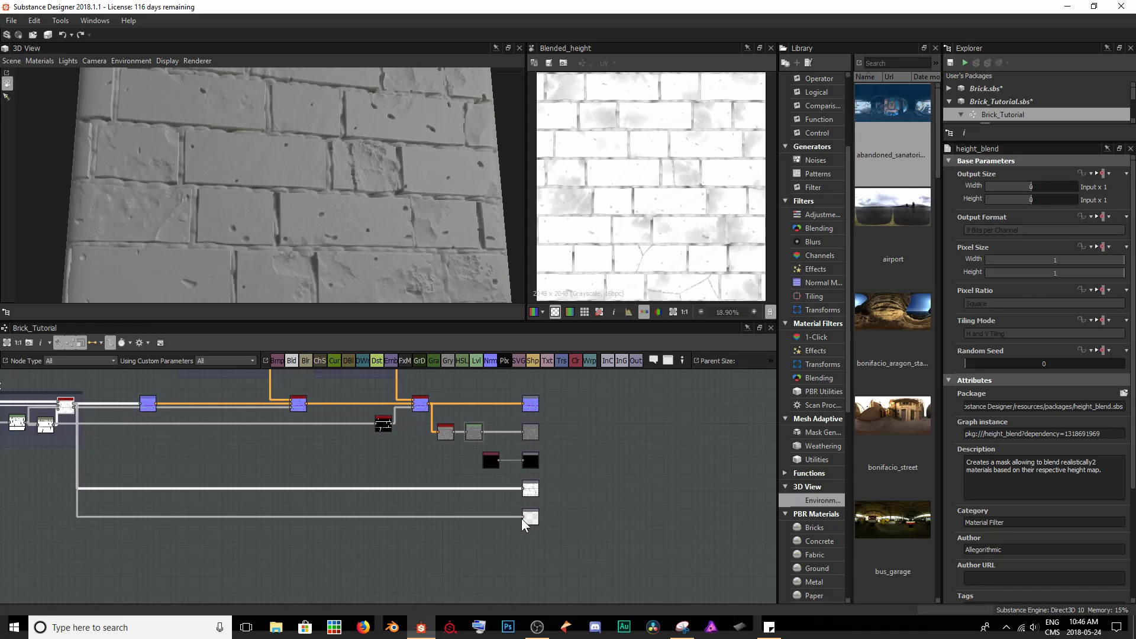
scroll(481, 533, "up", 1)
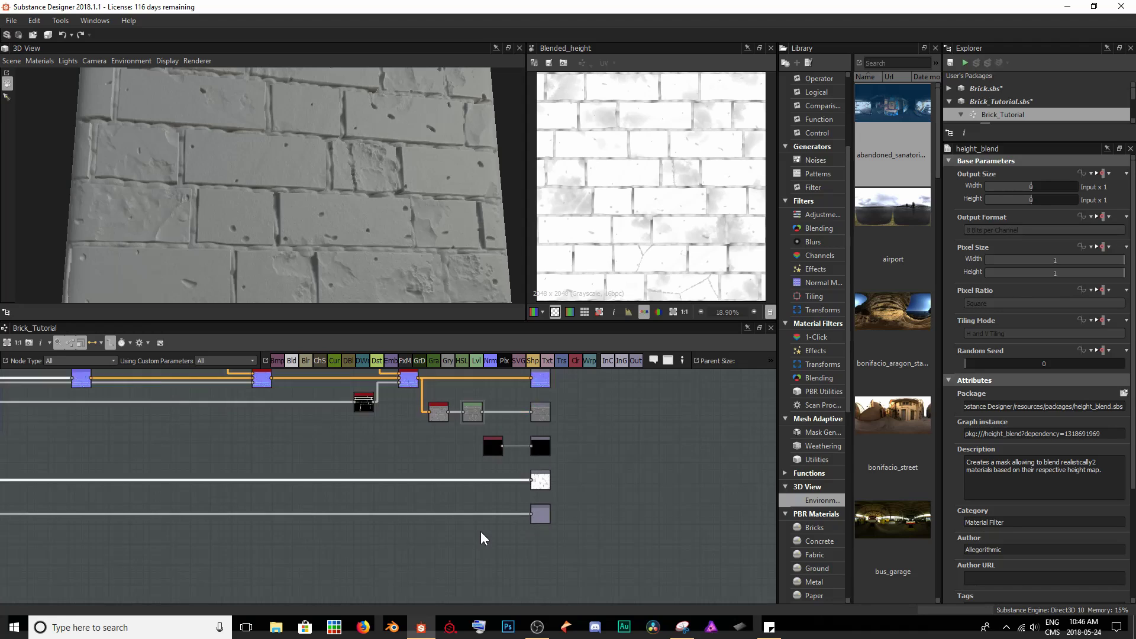
scroll(477, 528, "up", 3)
scroll(441, 508, "down", 2)
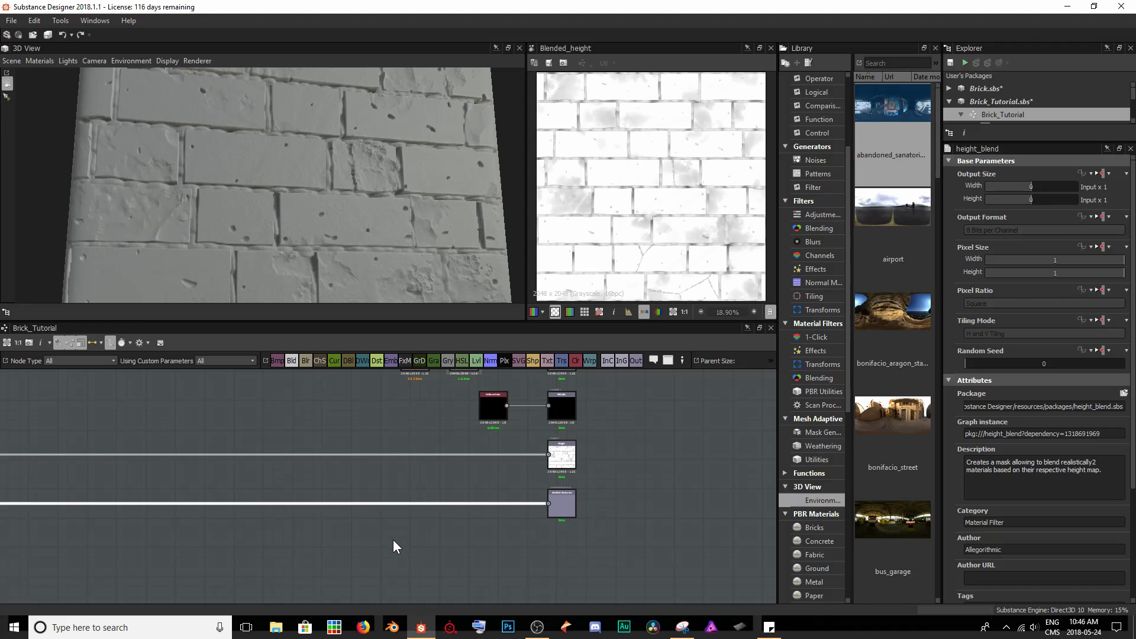
Step: Insert an Ambient Occlusion (HBAO) node into the link just before the Ambient Occlusion output
key("space")
type("ambi")
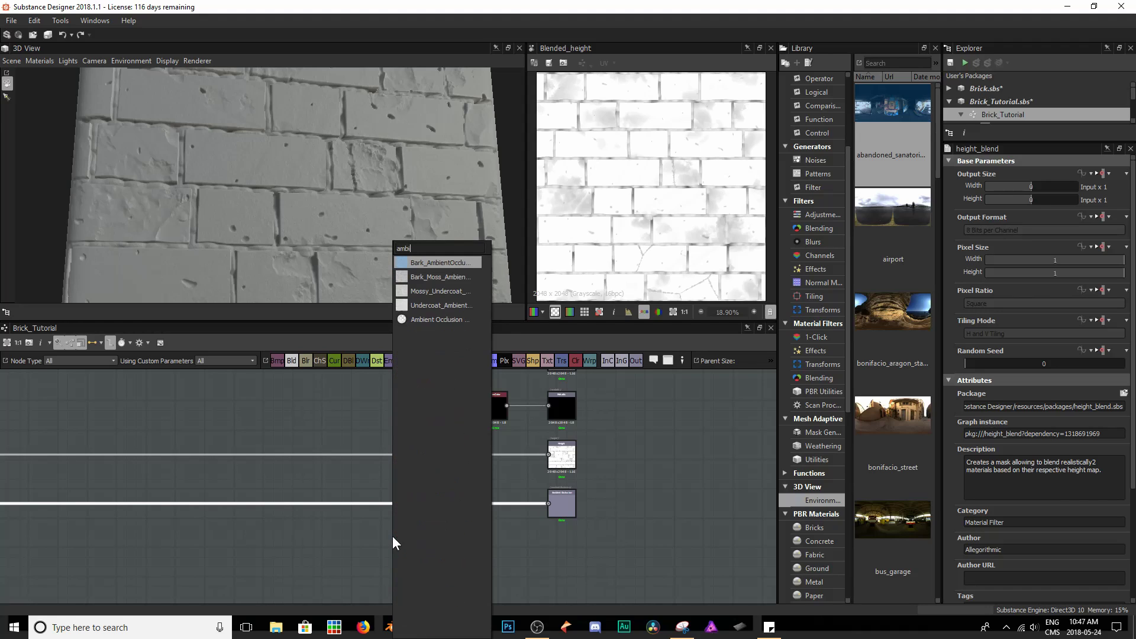
key("Down")
key("Down")
key("Down")
key("Down")
key("Return")
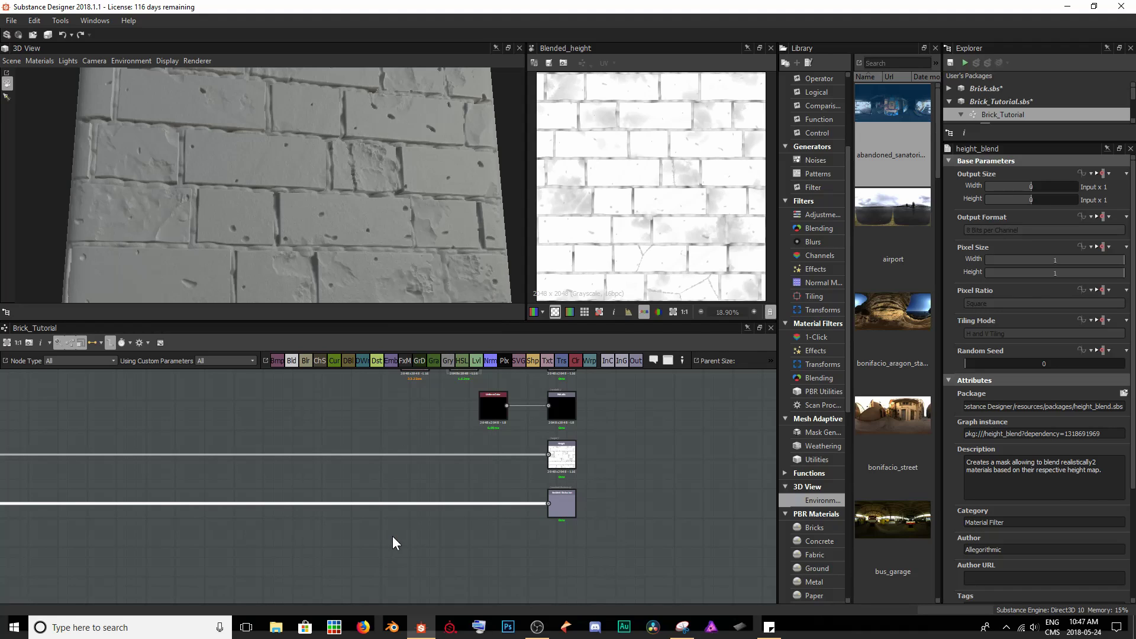
left_click_drag(170, 409, 507, 506)
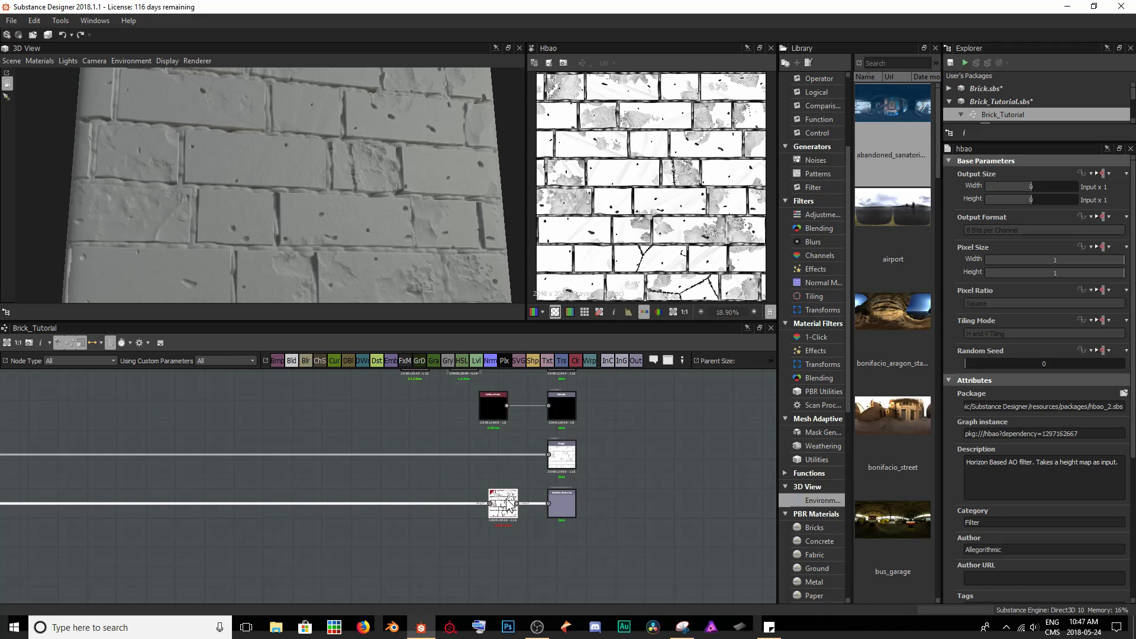
Step: Inspect the occlusion map and its node's parameters, and show the graph's outputs in the 3D view
scroll(511, 498, "up", 5)
middle_click_drag(513, 499, 346, 501)
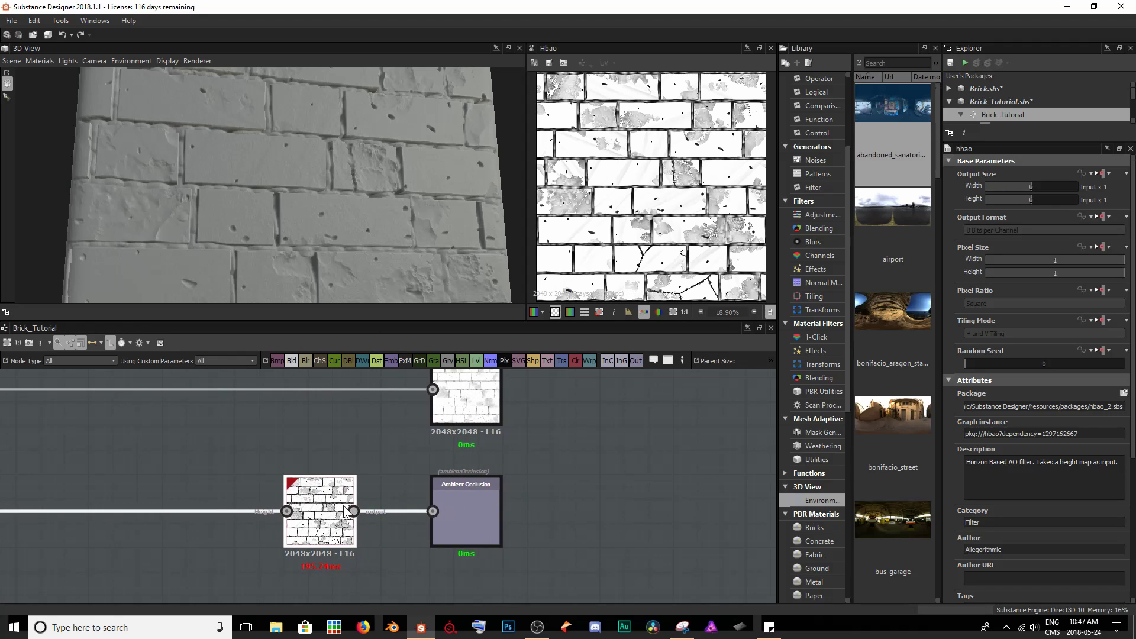
left_click(345, 510)
scroll(690, 157, "up", 5)
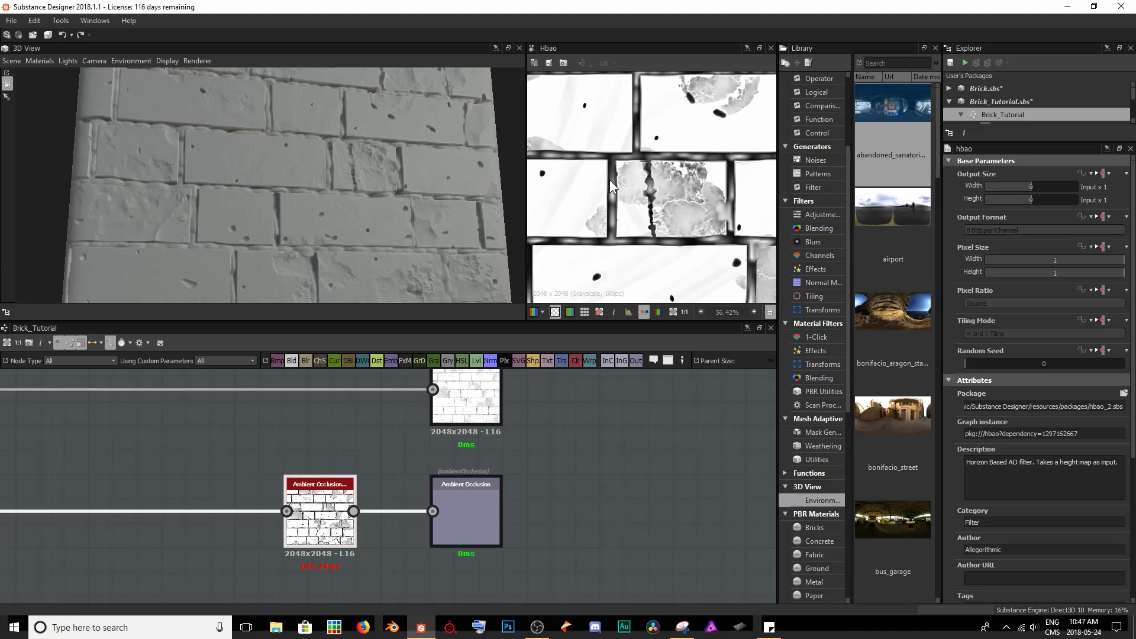
scroll(612, 187, "down", 1)
middle_click_drag(603, 218, 699, 185)
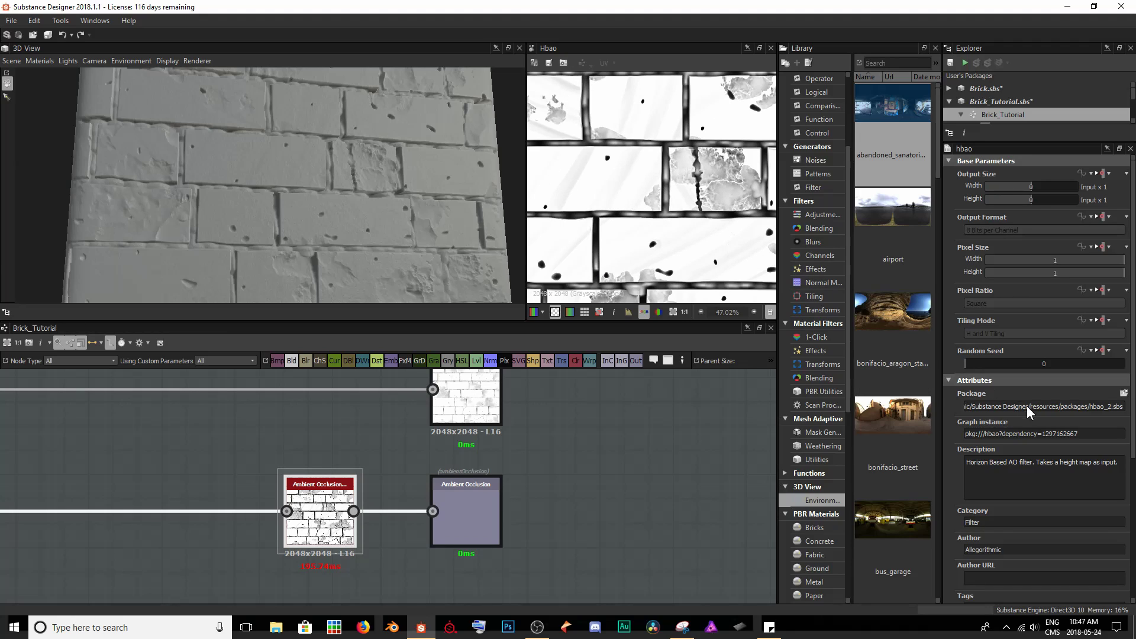
scroll(1035, 402, "down", 5)
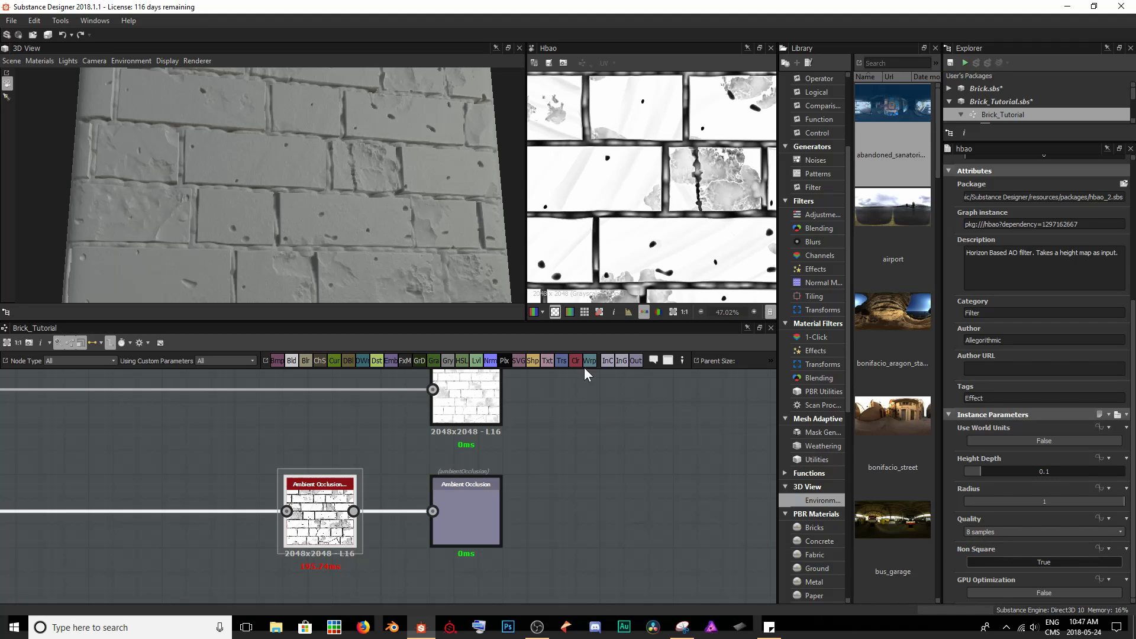
right_click(615, 425)
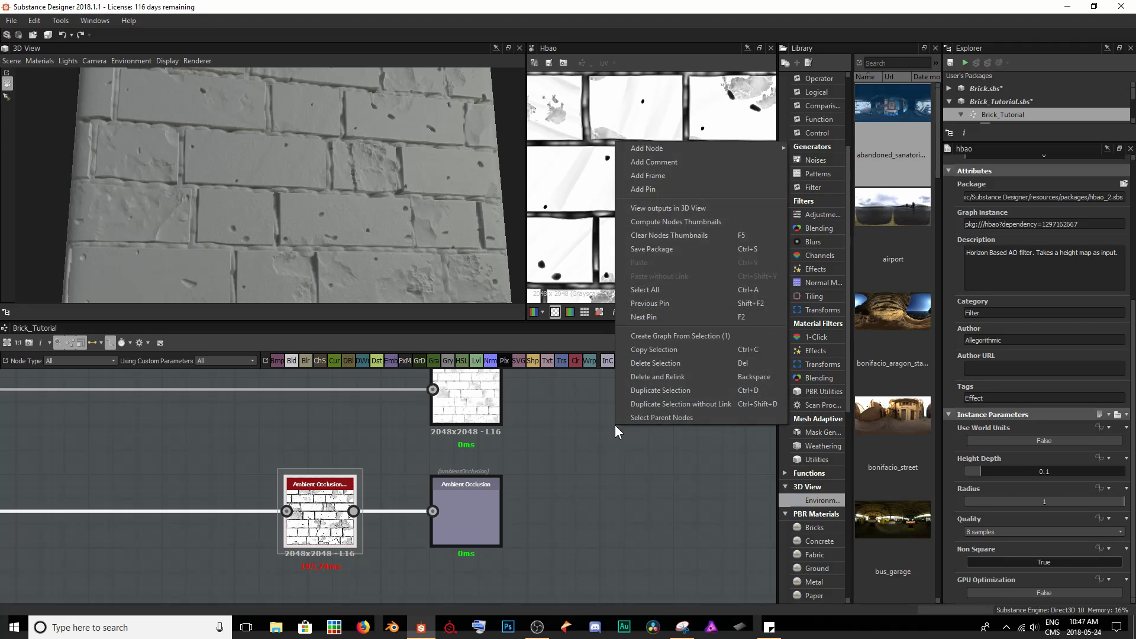
left_click(666, 209)
left_click_drag(407, 148, 310, 228)
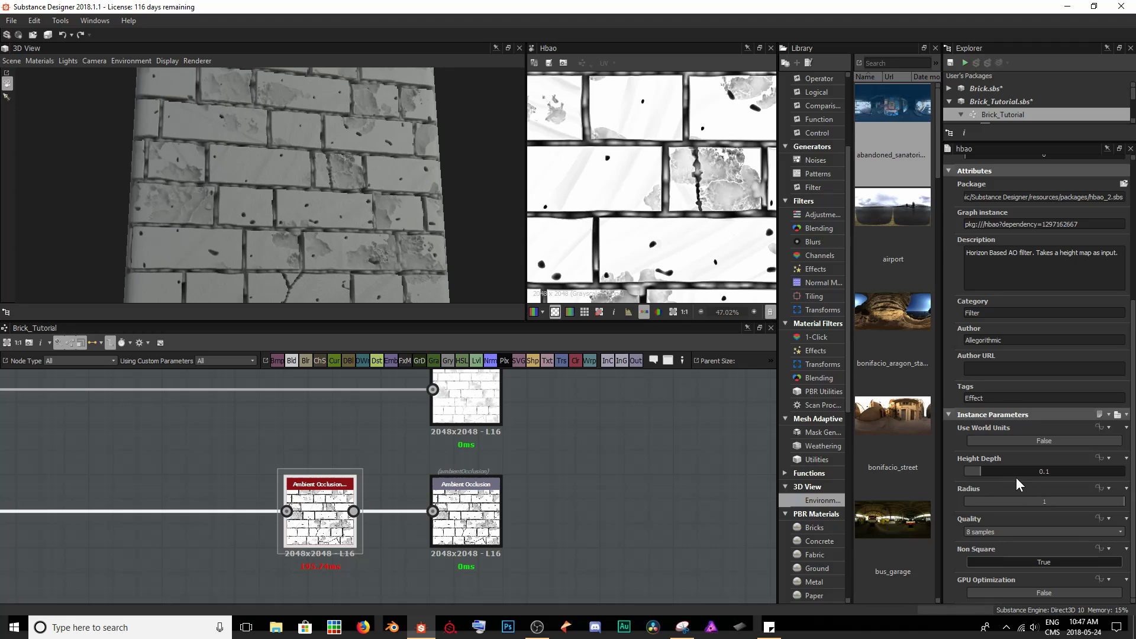
Step: Set the ambient occlusion node's Height Depth to 0.02 and examine the grout and bricks in the 3D view
left_click_drag(978, 471, 969, 477)
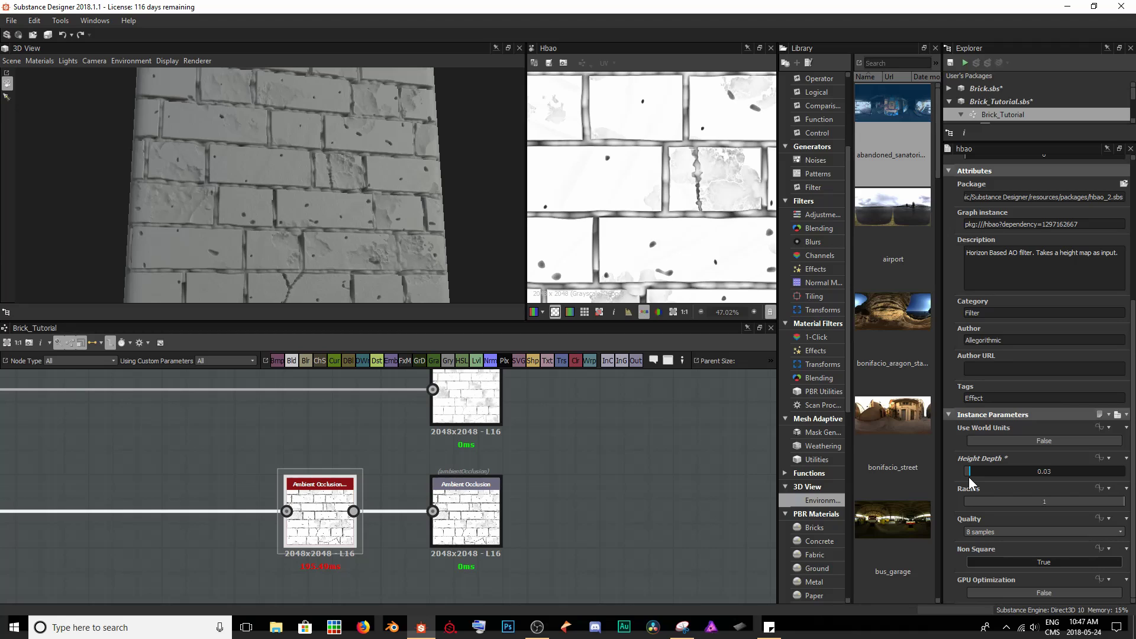
left_click_drag(969, 478, 967, 478)
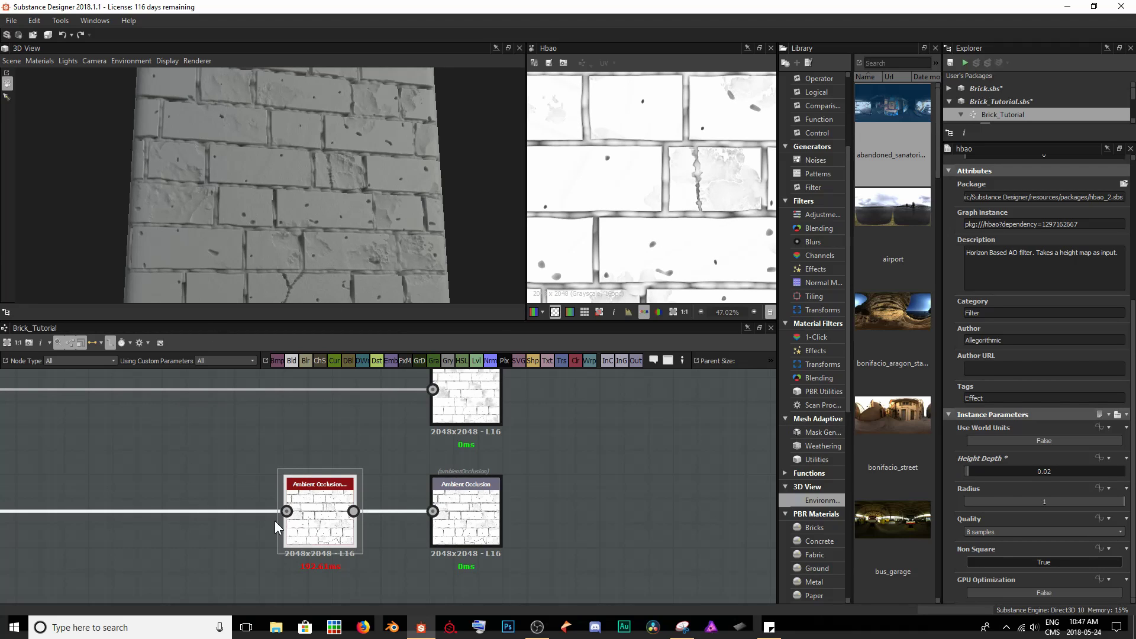
scroll(271, 218, "up", 6)
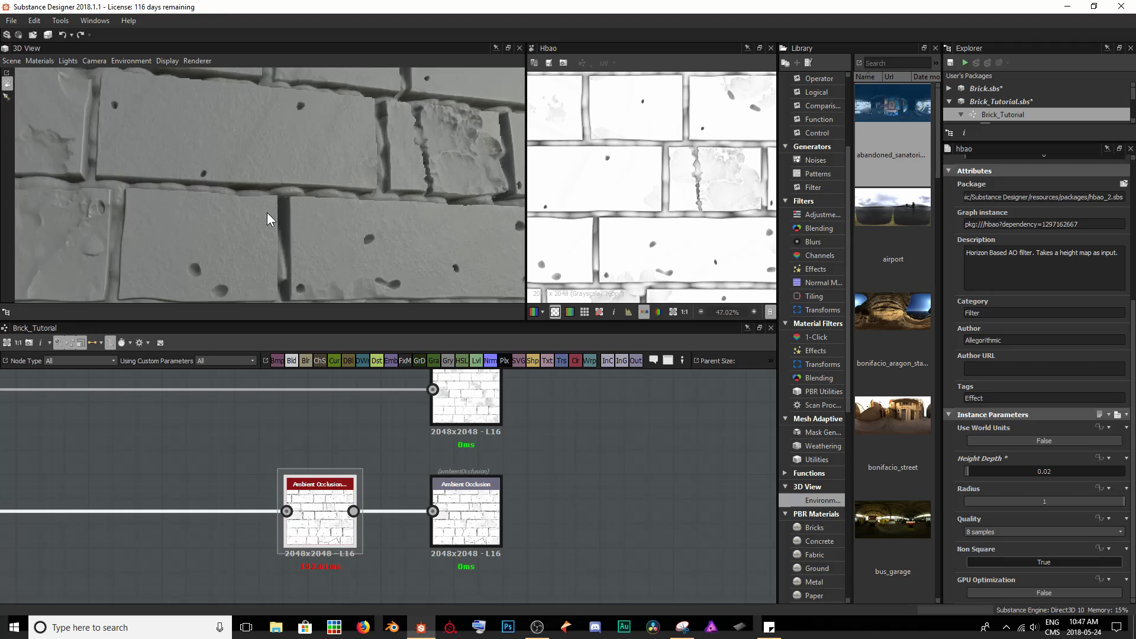
scroll(348, 150, "down", 8)
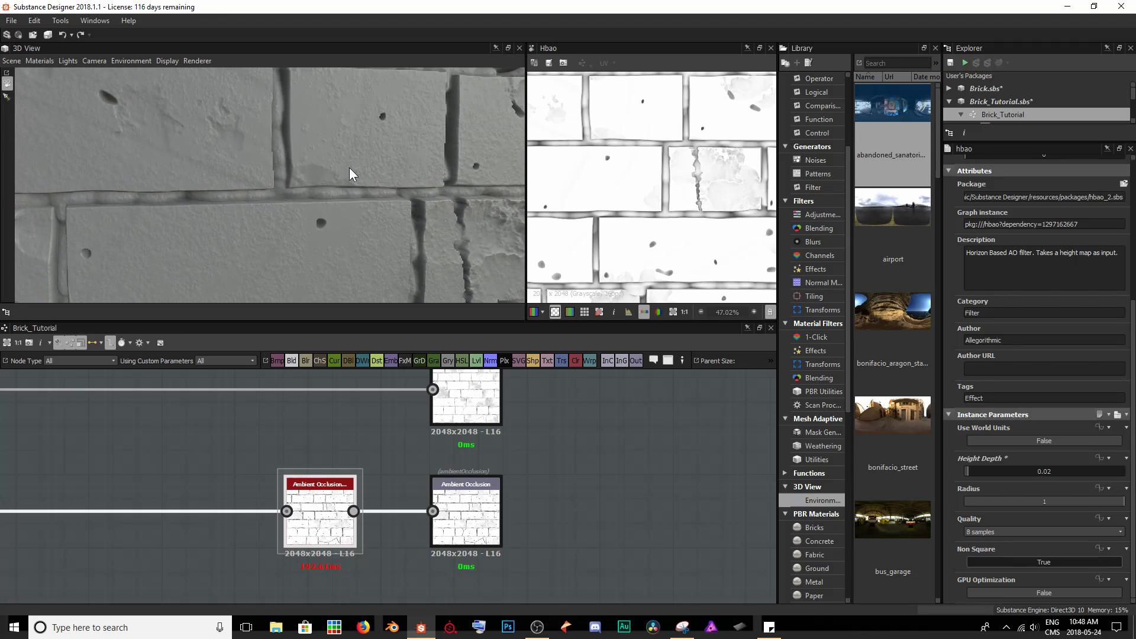
scroll(337, 217, "up", 2)
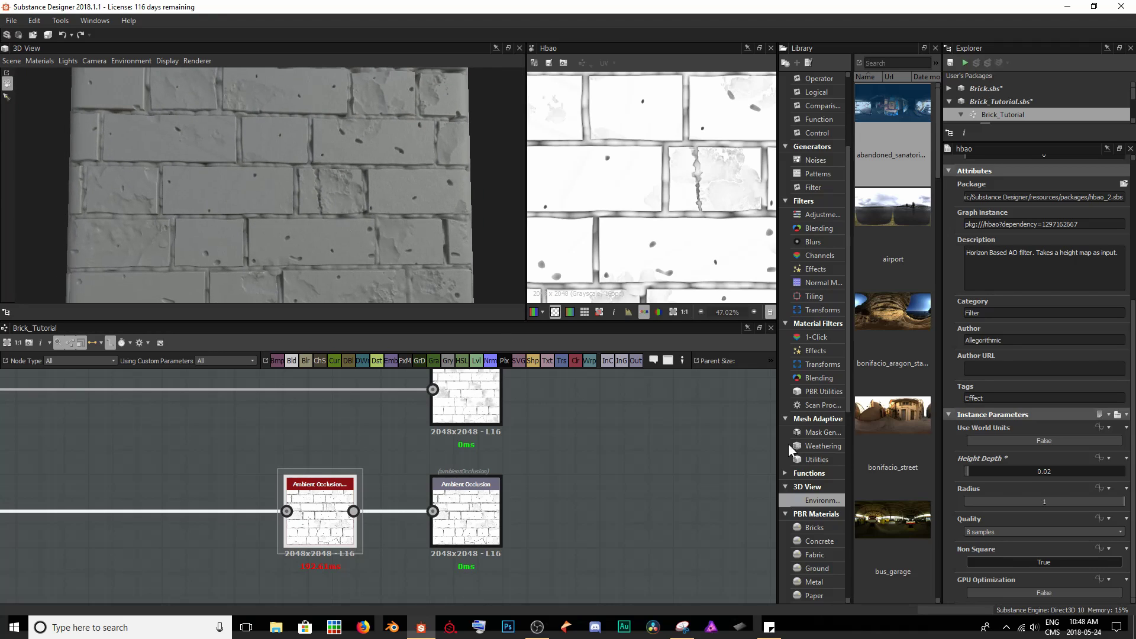
Step: Try a Height Depth of 0.83 on the ambient occlusion node, check the bricks in 3D, and undo the change
left_click_drag(984, 471, 1096, 474)
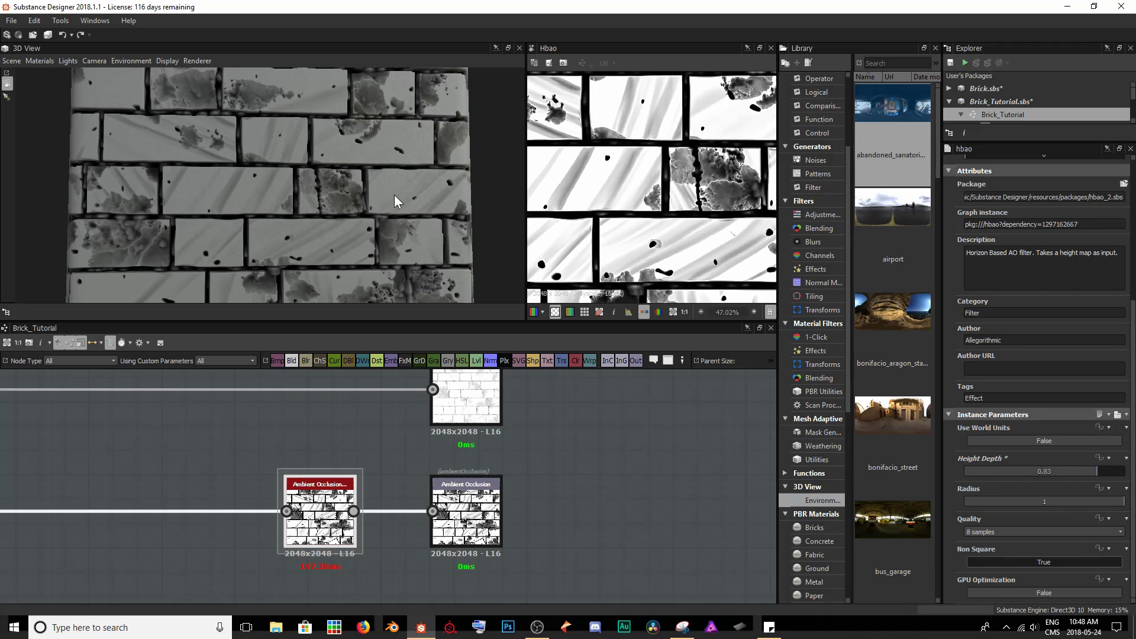
left_click_drag(394, 194, 389, 264)
key("ctrl+z")
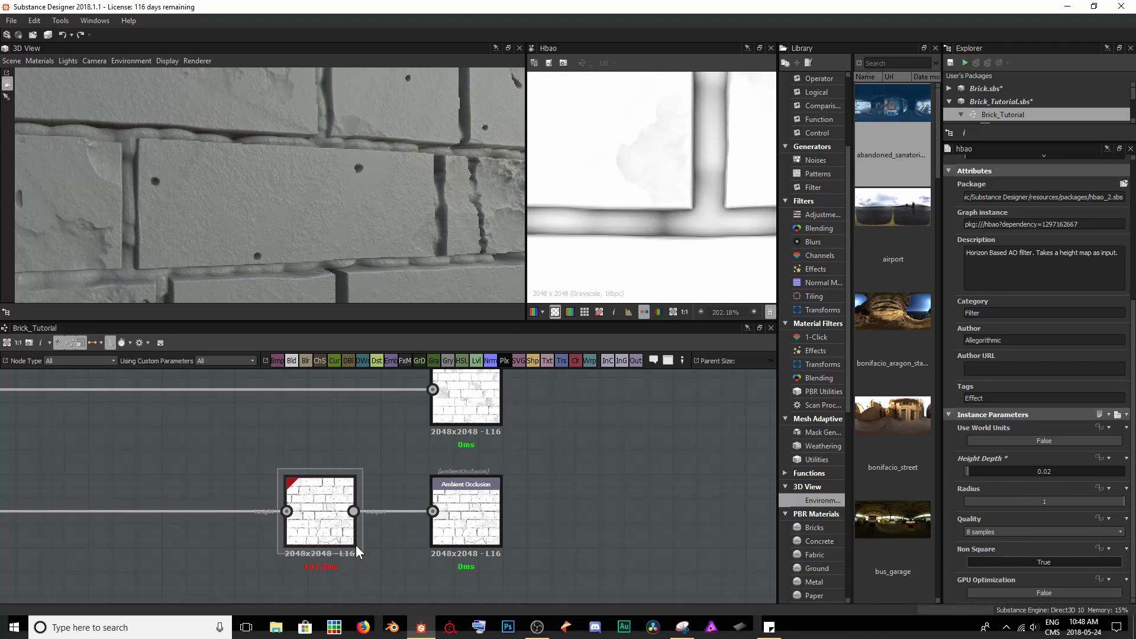
Step: Enable GPU Optimization on the ambient occlusion node
scroll(356, 544, "up", 3)
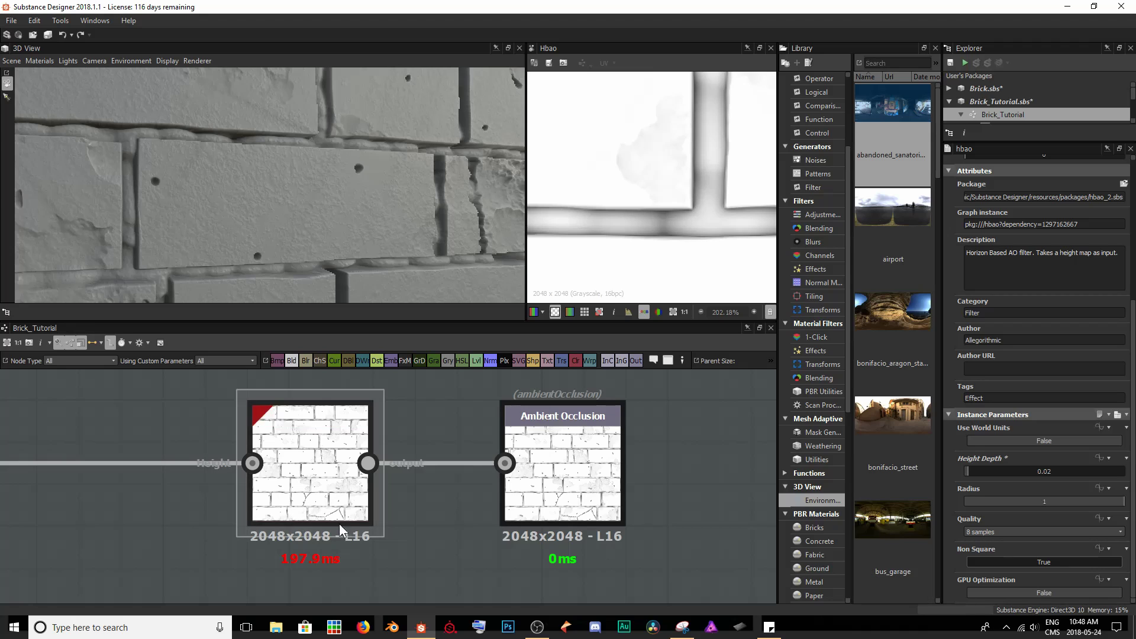
left_click(1021, 593)
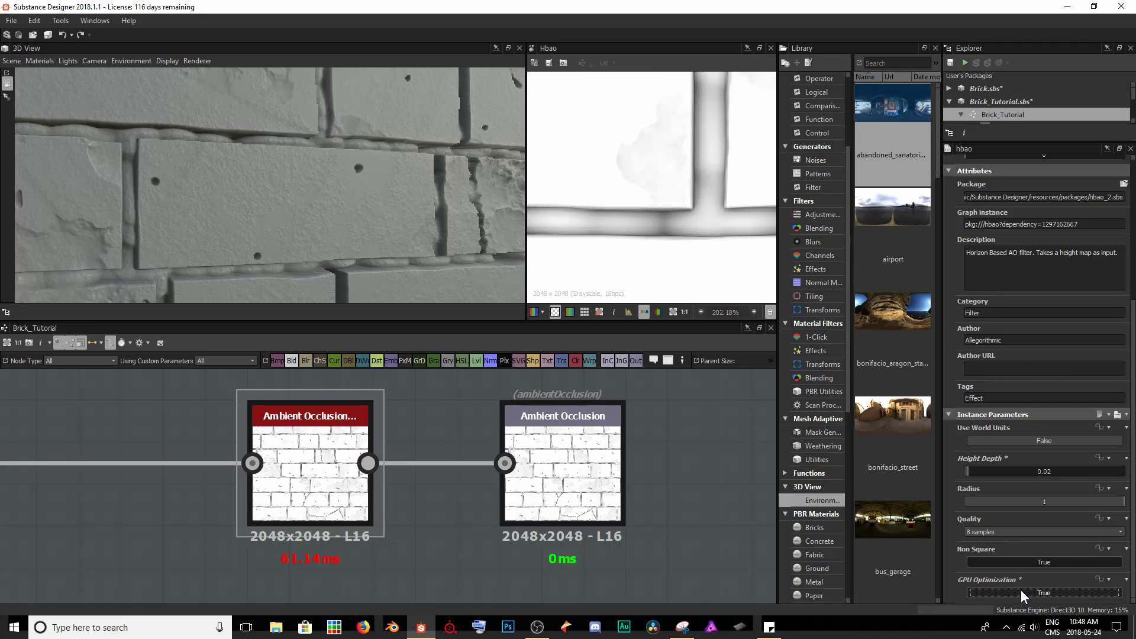
left_click(200, 507)
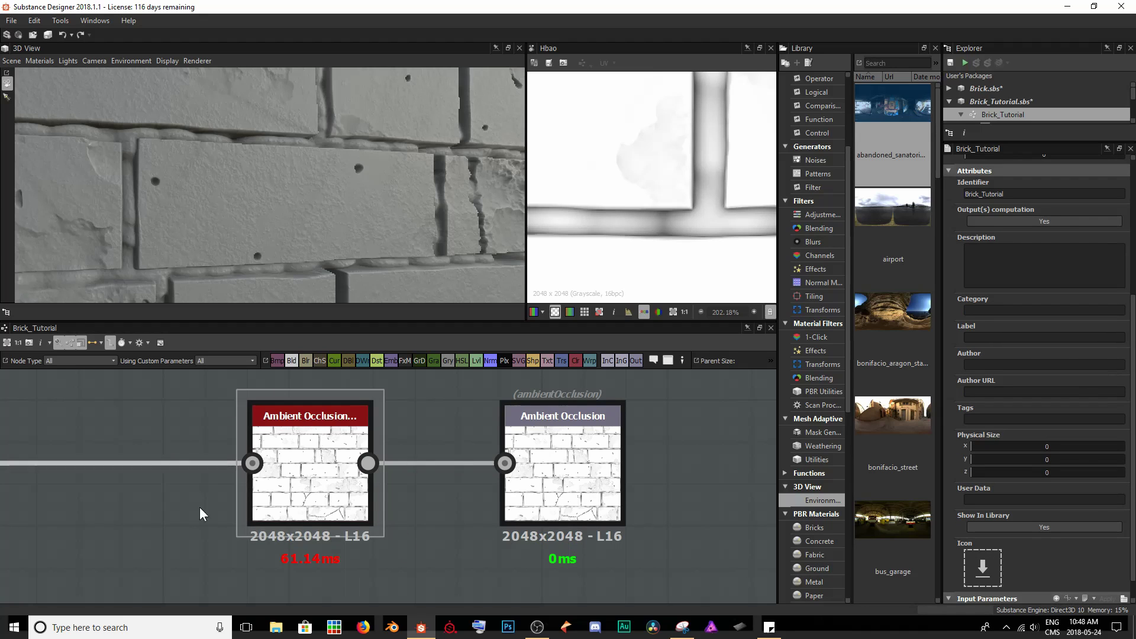
left_click(283, 459)
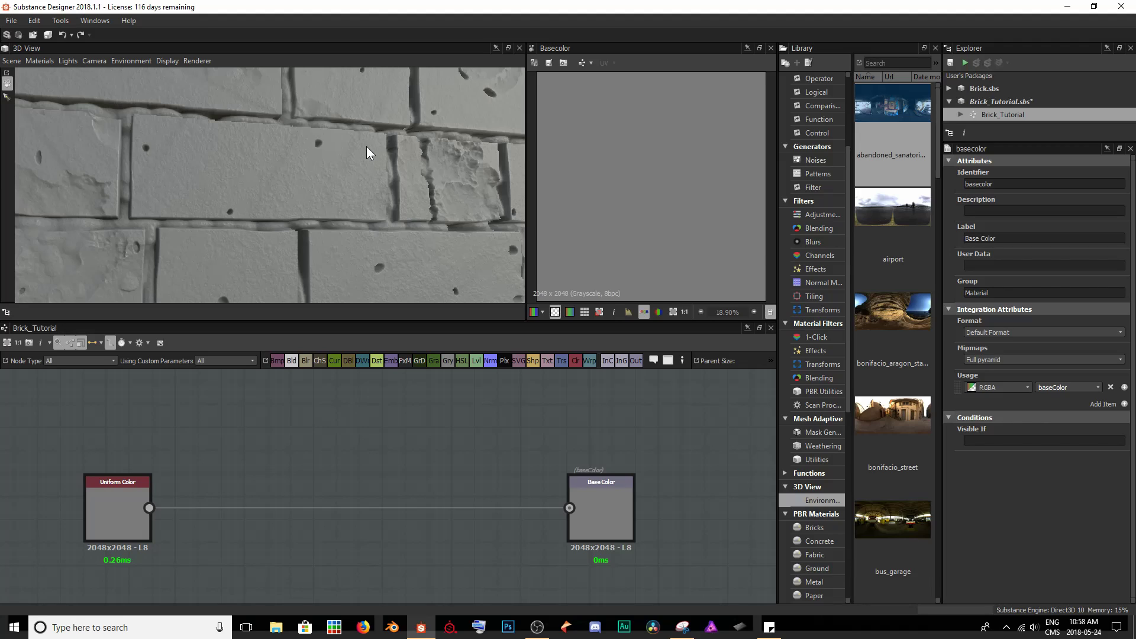
Step: Connect the slope blur node of the Brick Pattern group to the Base Color output and delete the Uniform Color node
scroll(223, 552, "down", 4)
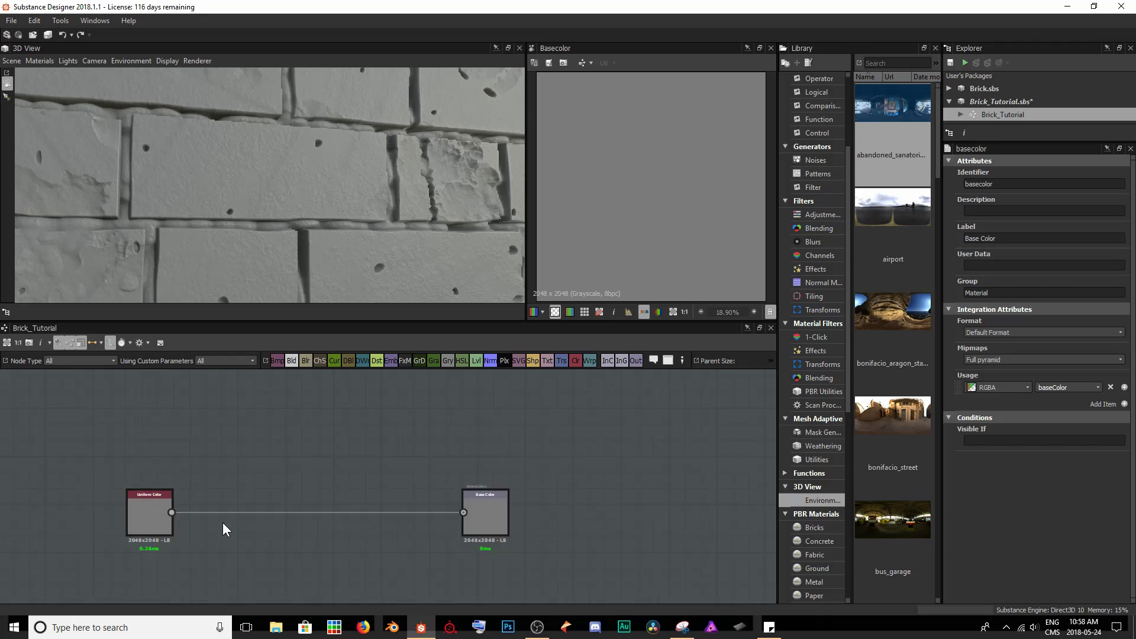
middle_click_drag(223, 543, 657, 452)
scroll(412, 496, "down", 3)
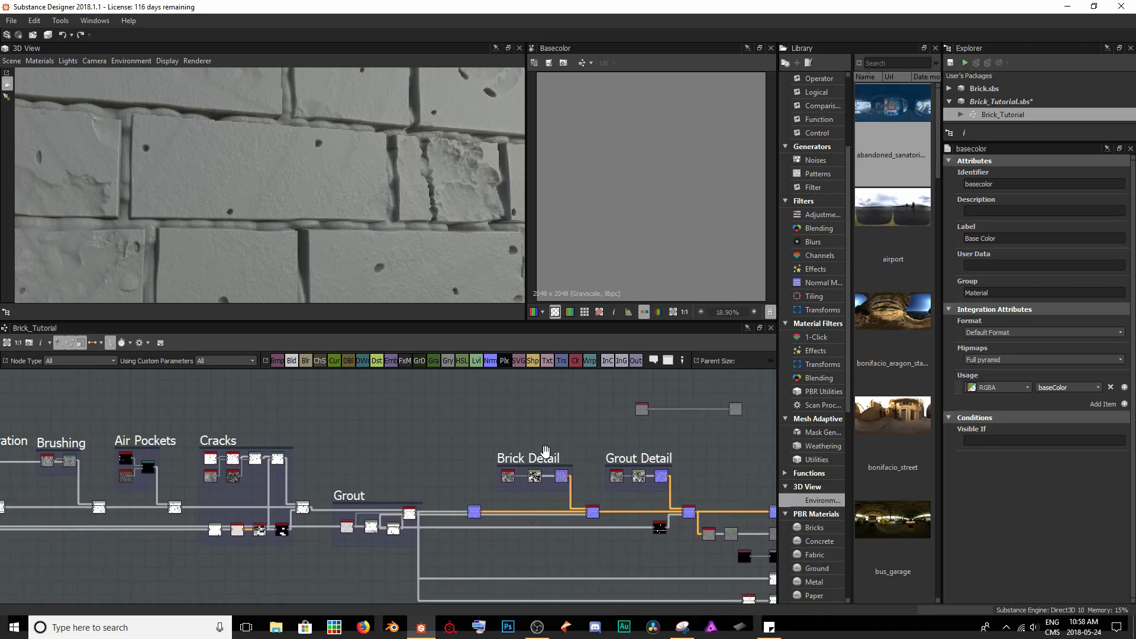
middle_click_drag(177, 491, 278, 471)
middle_click_drag(142, 456, 374, 453)
scroll(218, 511, "up", 4)
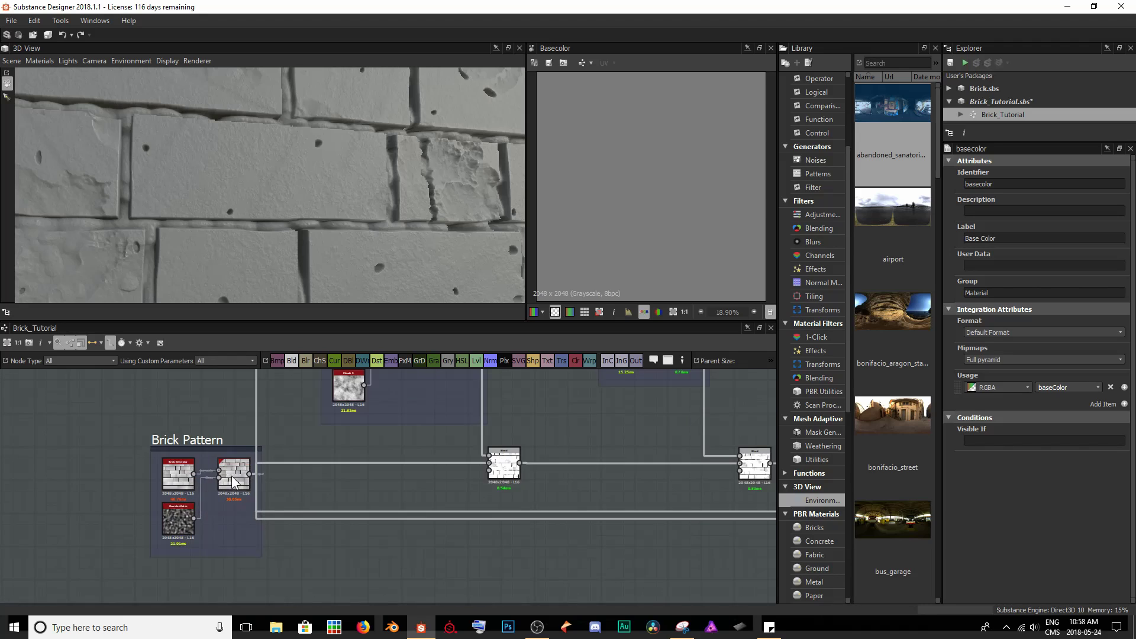
double_click(234, 475)
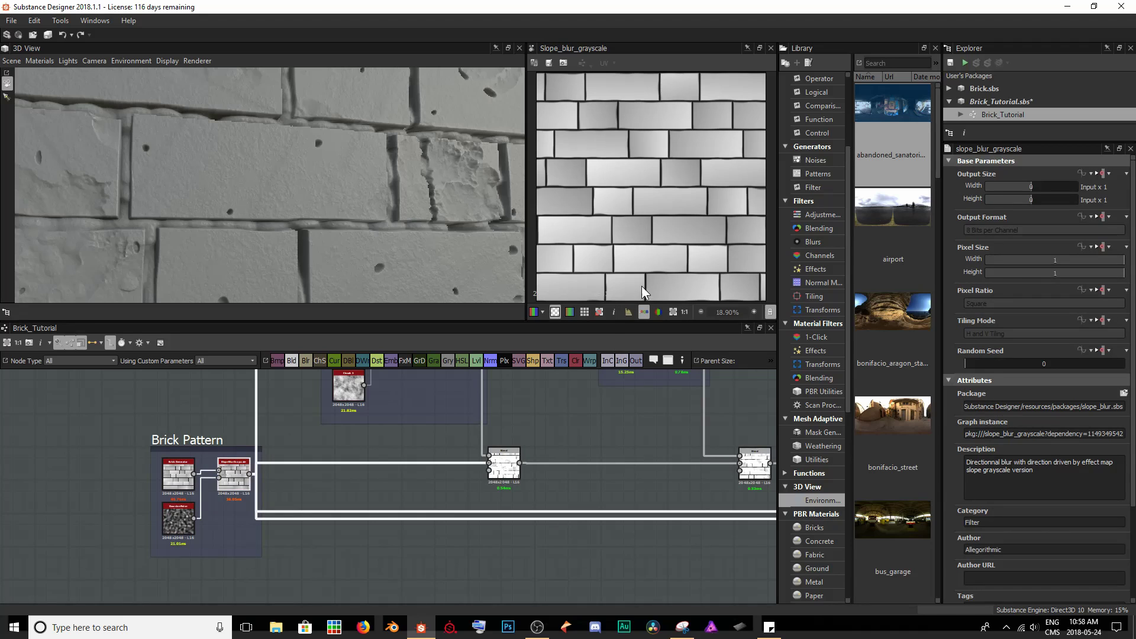
middle_click_drag(306, 484, 256, 492)
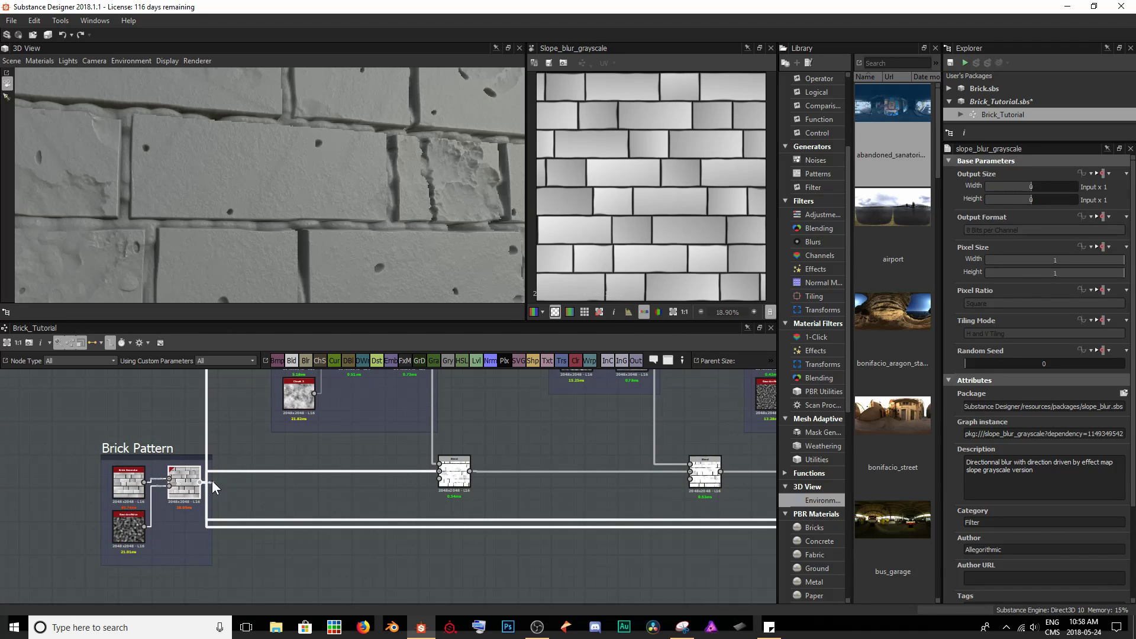
mouse_move(199, 481)
left_mouse_down()
mouse_move(563, 414)
mouse_move(643, 448)
mouse_move(383, 477)
mouse_move(213, 474)
mouse_move(433, 476)
mouse_move(504, 426)
mouse_move(406, 475)
left_mouse_up()
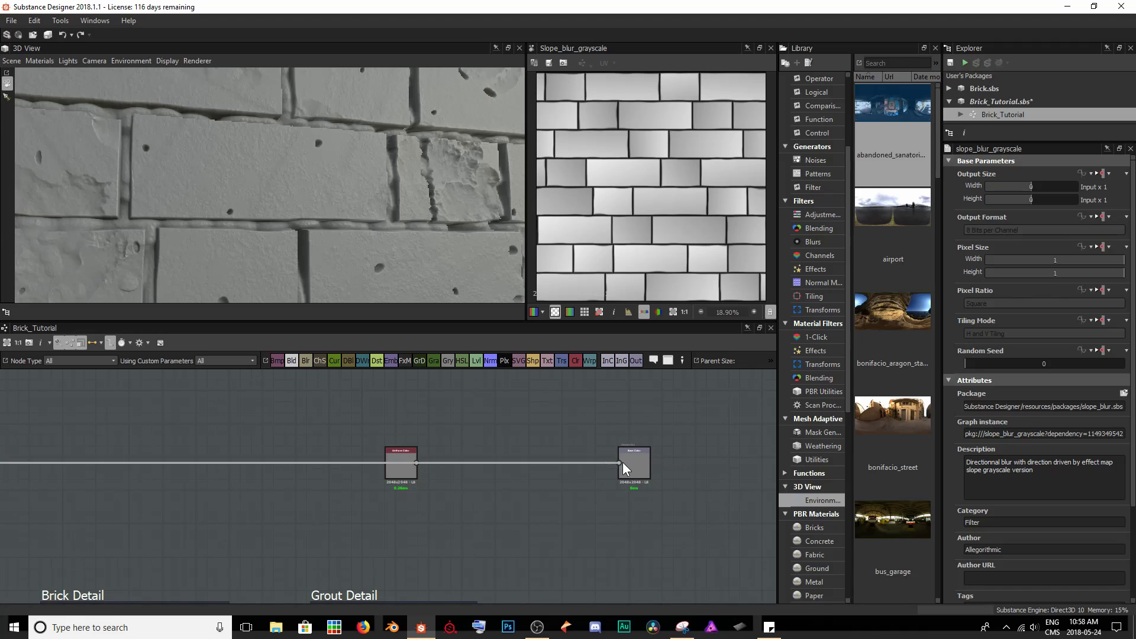
left_click(403, 471)
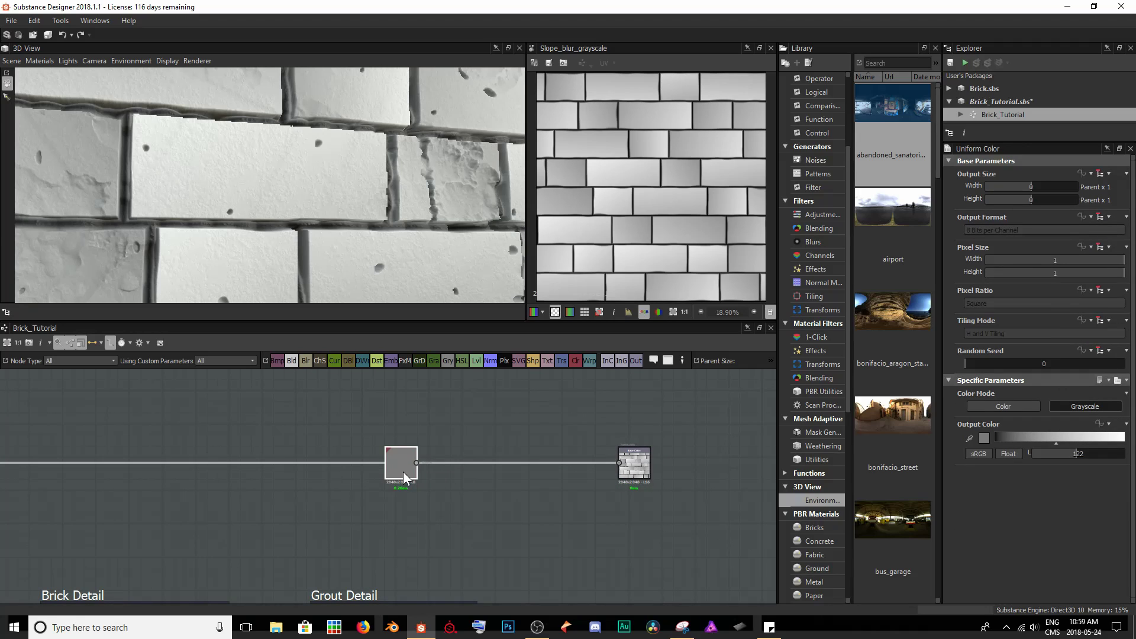
key("Delete")
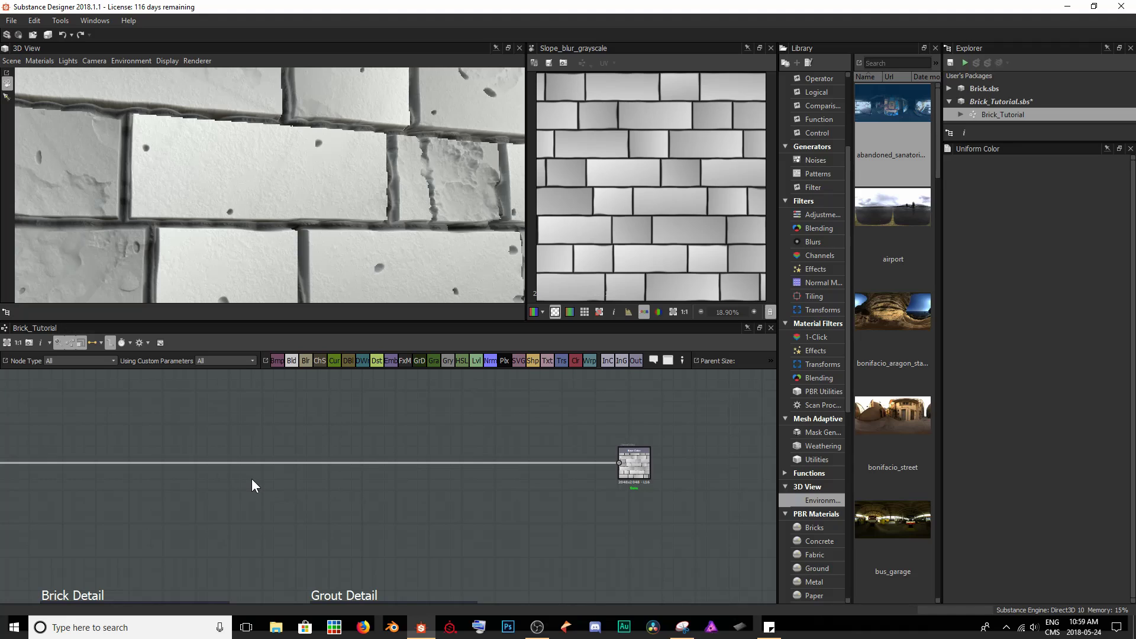
Step: Insert a Gradient Map node on the Base Color link, place it near the output and preview its result
left_click_drag(264, 466, 262, 502)
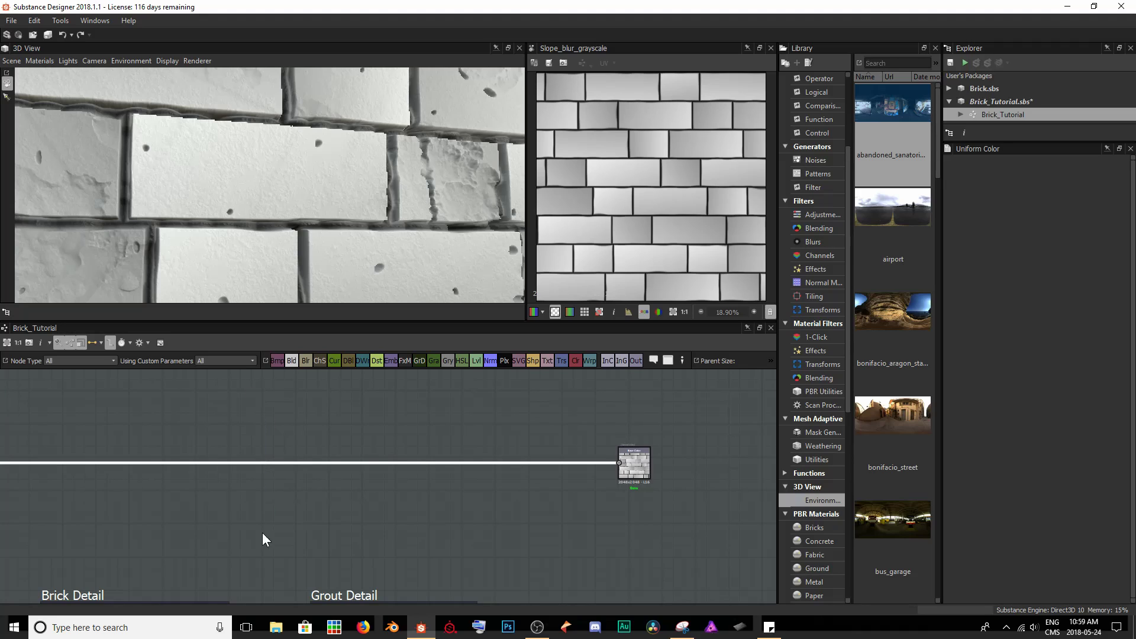
key("space")
type("grad")
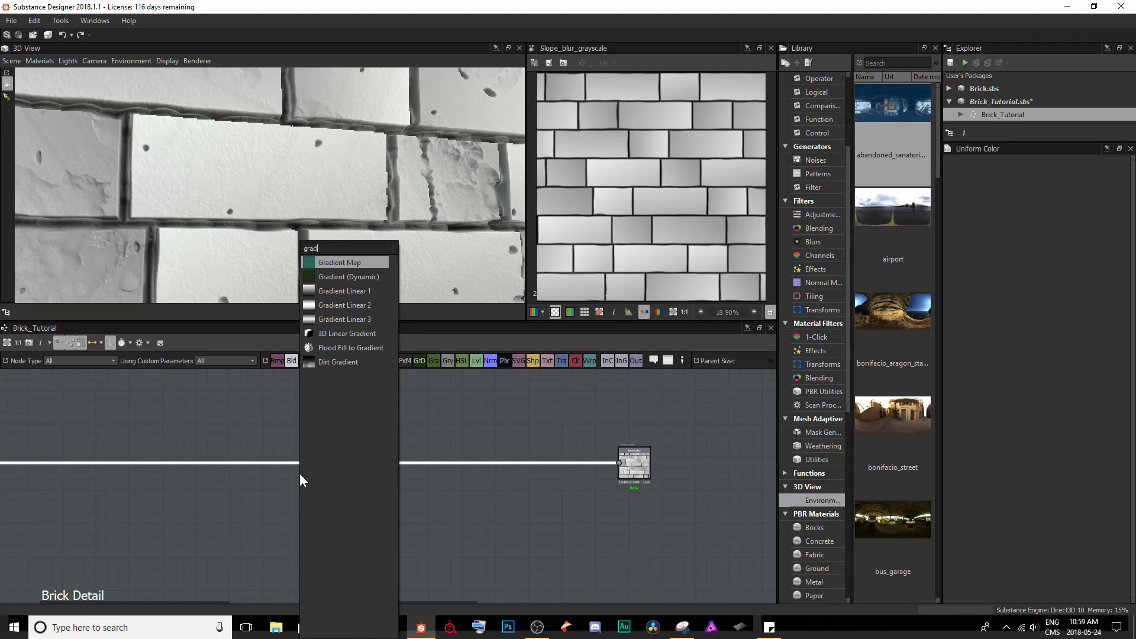
key("Return")
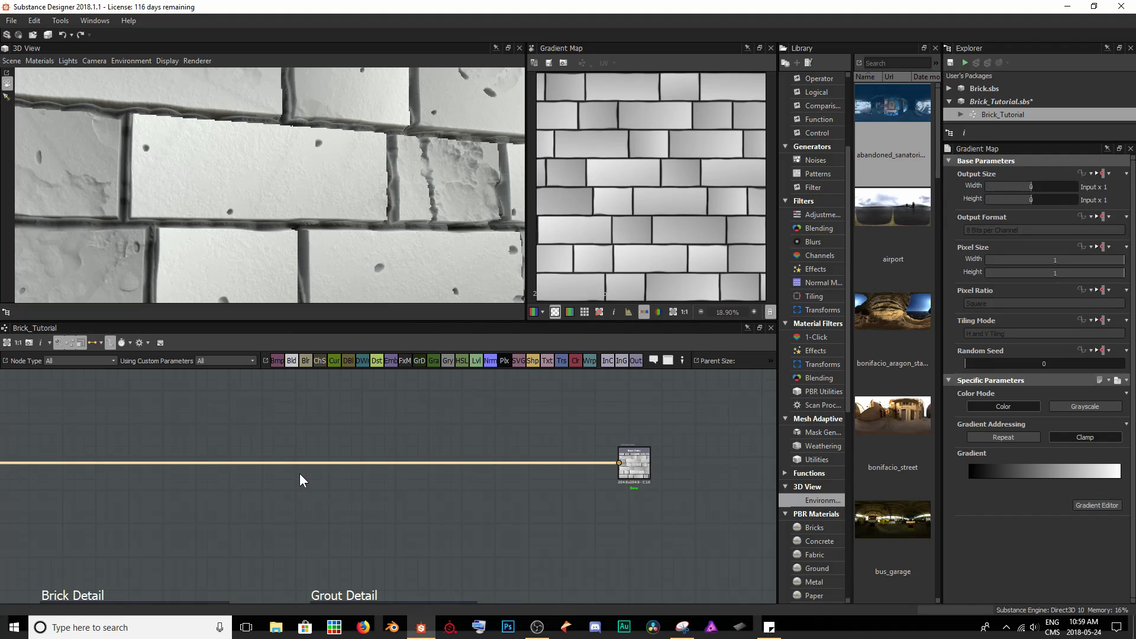
scroll(300, 473, "down", 2)
scroll(415, 477, "up", 3)
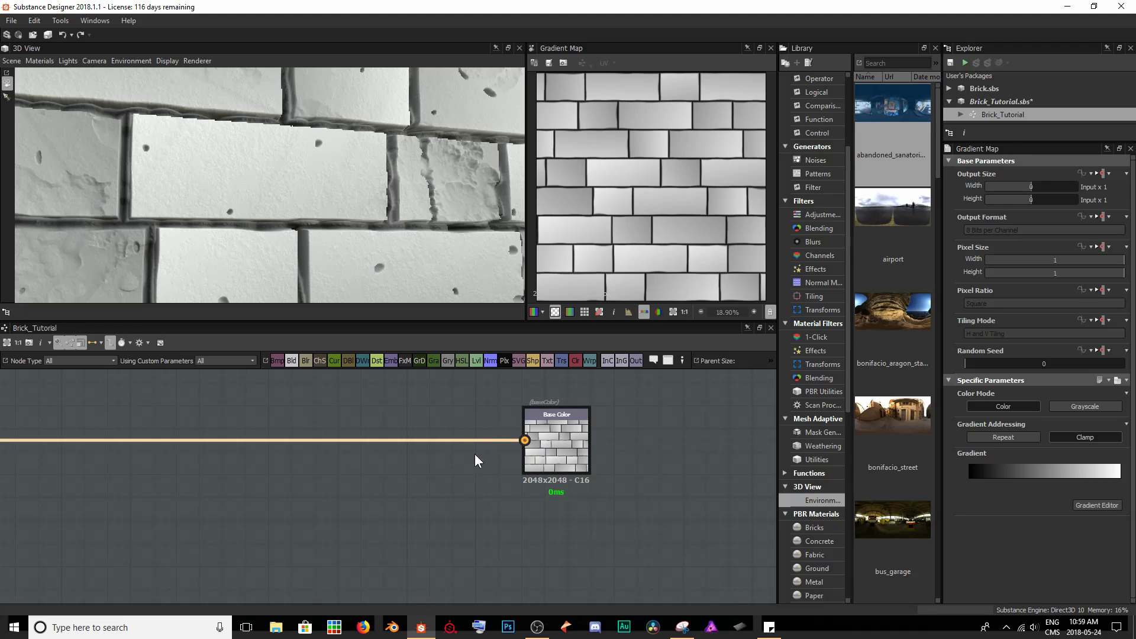
mouse_move(381, 461)
middle_mouse_down()
mouse_move(463, 510)
mouse_move(509, 486)
mouse_move(278, 534)
mouse_move(331, 521)
middle_mouse_up()
left_click_drag(347, 517, 688, 459)
double_click(684, 455)
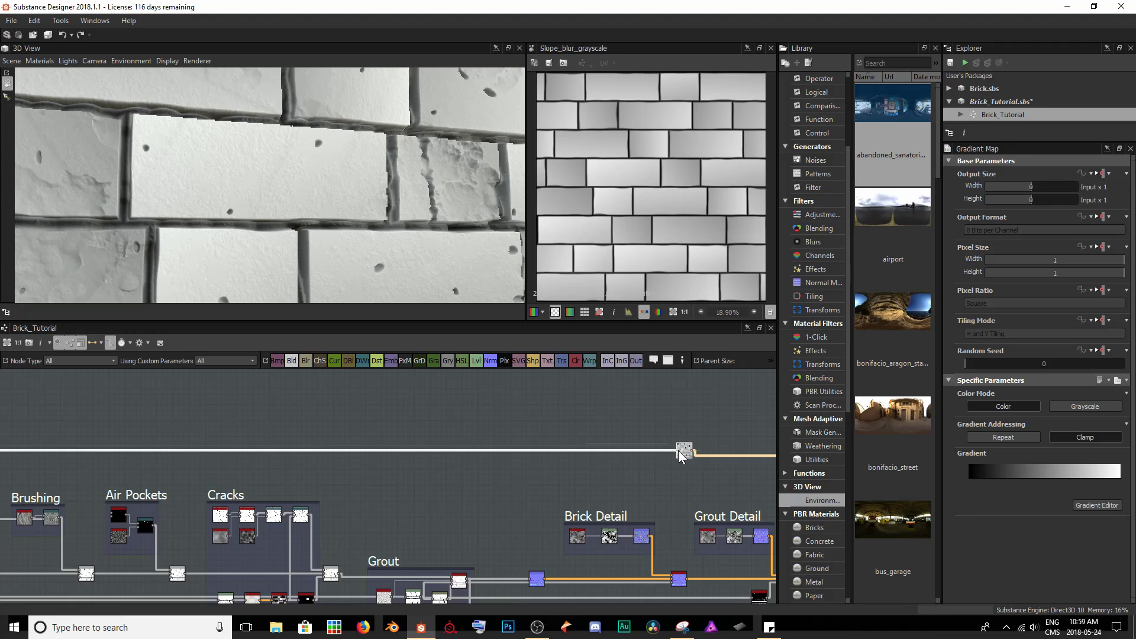
key("f")
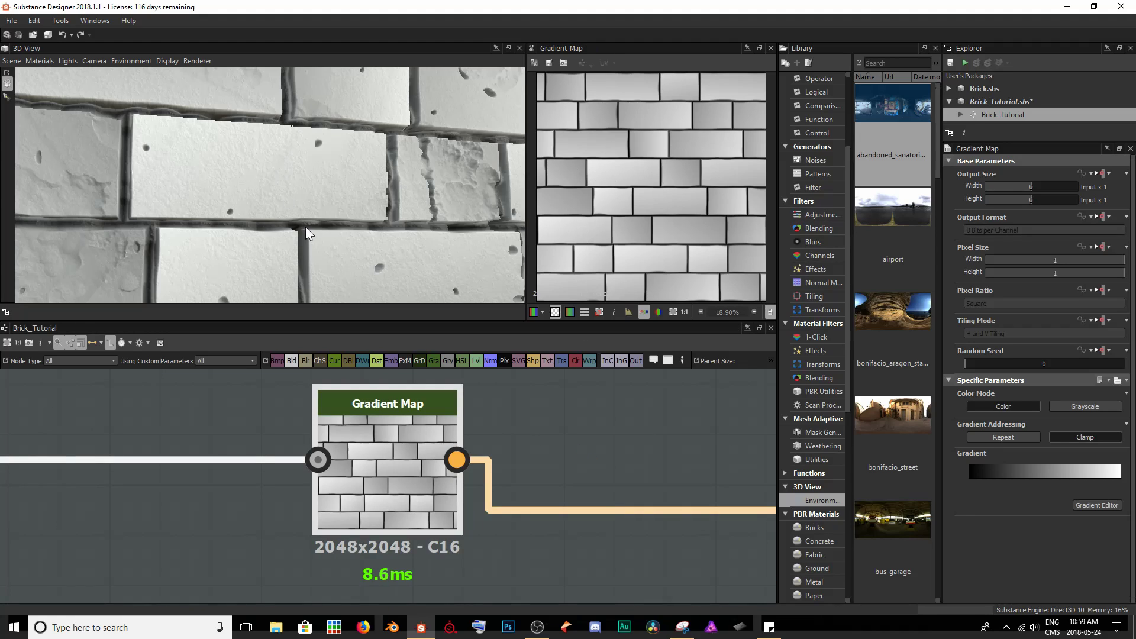
Step: Show more of the wall in the 3D view and open the Gradient Map's Gradient Editor beside its node
scroll(305, 226, "down", 5)
left_click_drag(305, 226, 290, 224)
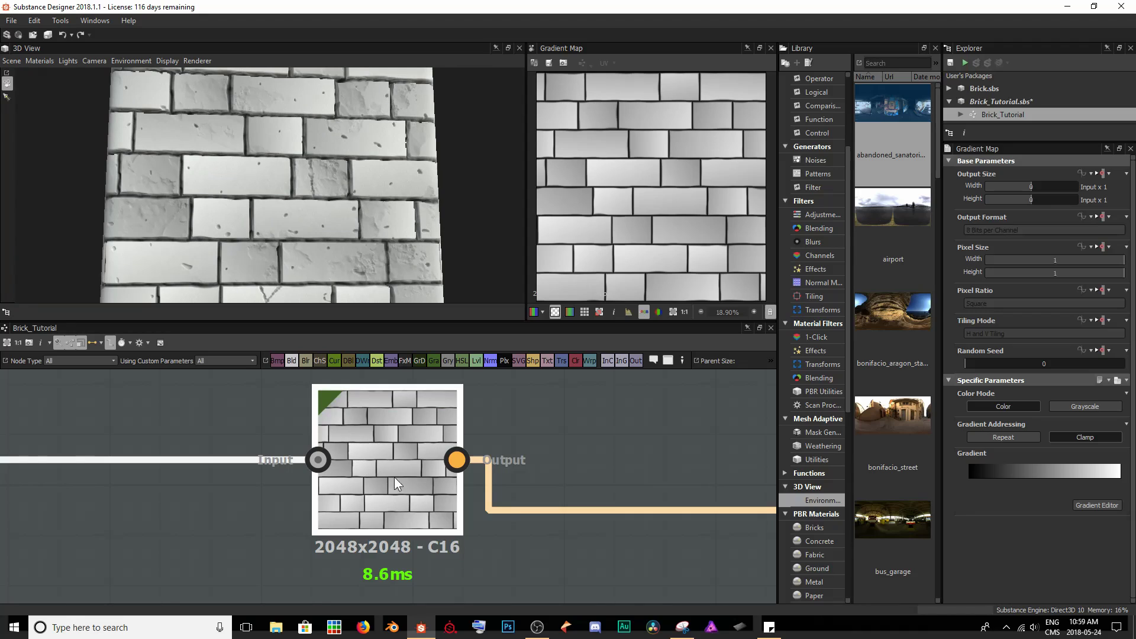
left_click(1097, 504)
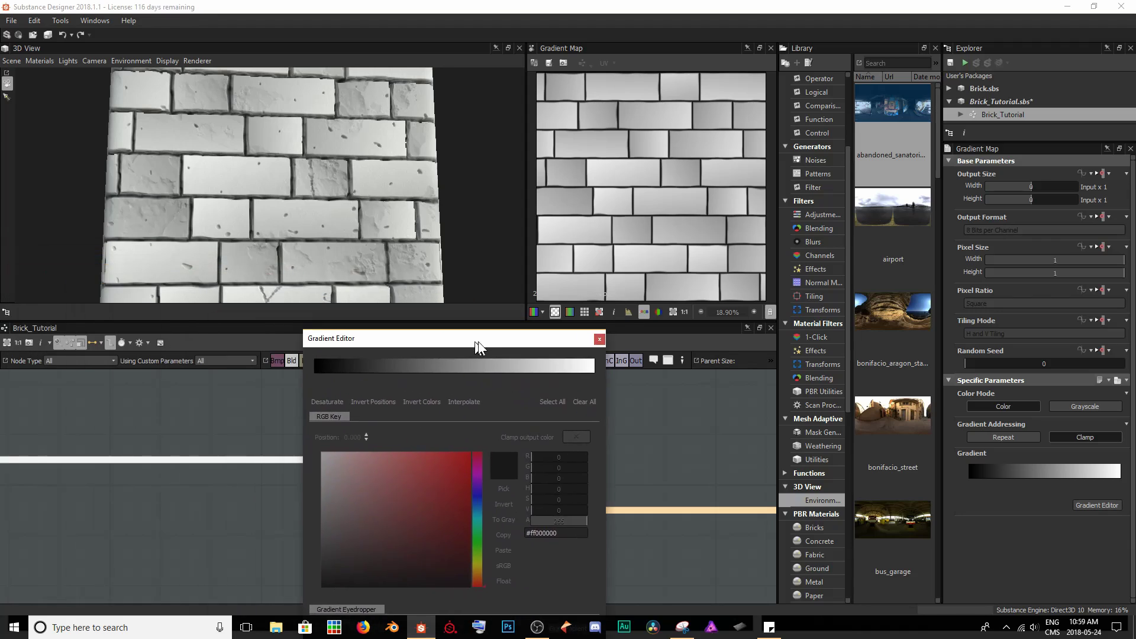
left_click_drag(477, 340, 696, 330)
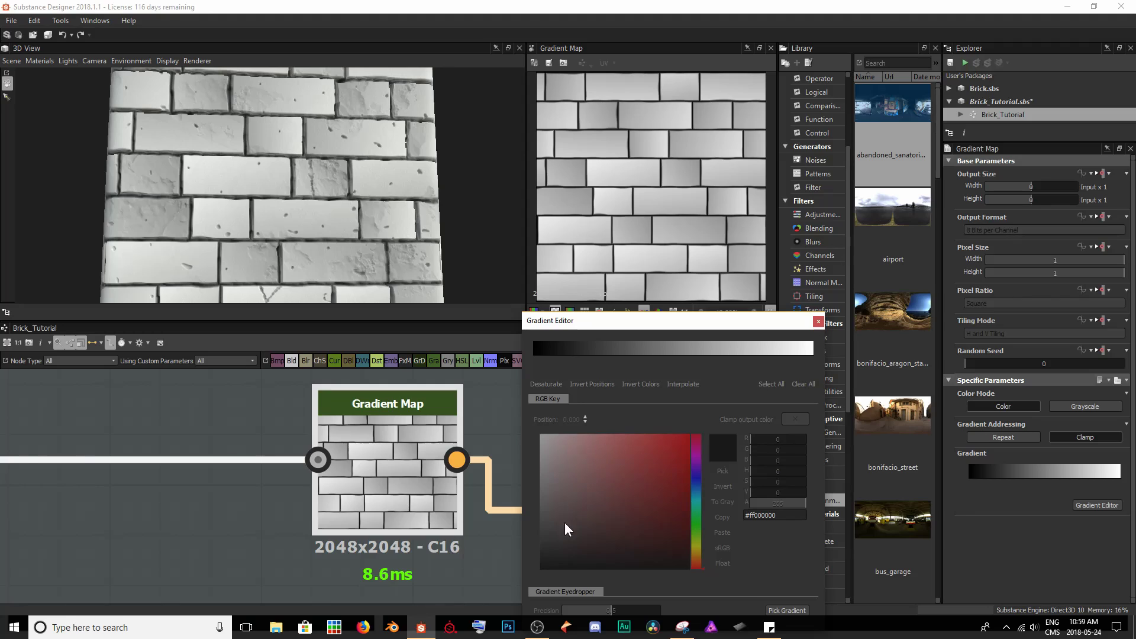
Step: Try removing the gradient's white and black end keys and restore them at positions 1 and 0
left_click(813, 355)
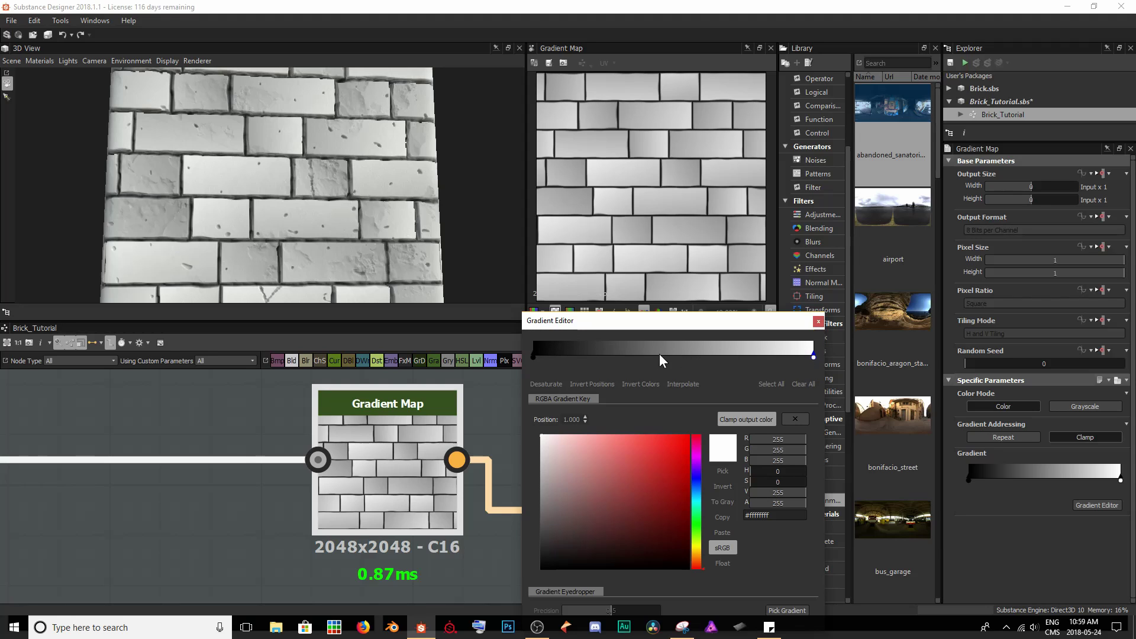
left_click_drag(811, 356, 915, 374)
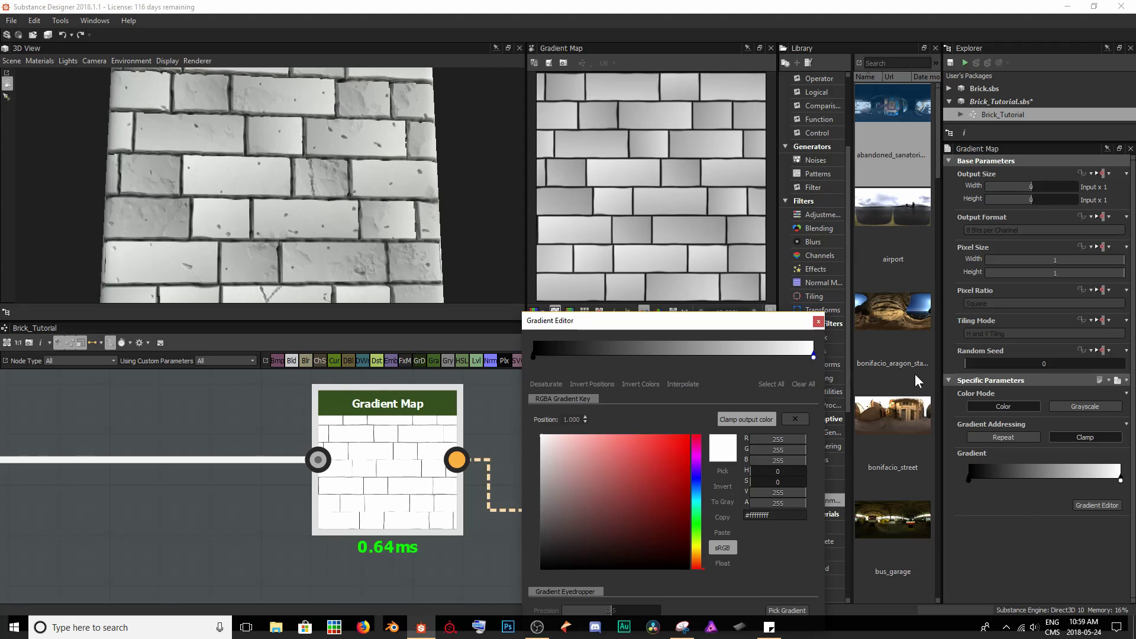
left_click_drag(534, 356, 639, 355)
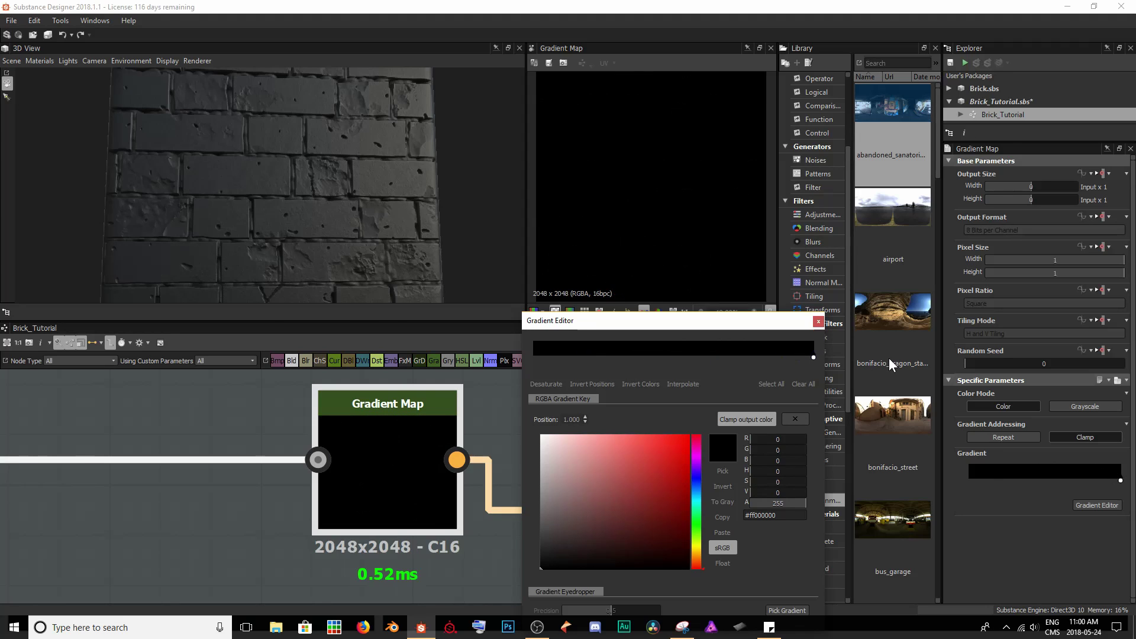
left_click_drag(798, 356, 533, 356)
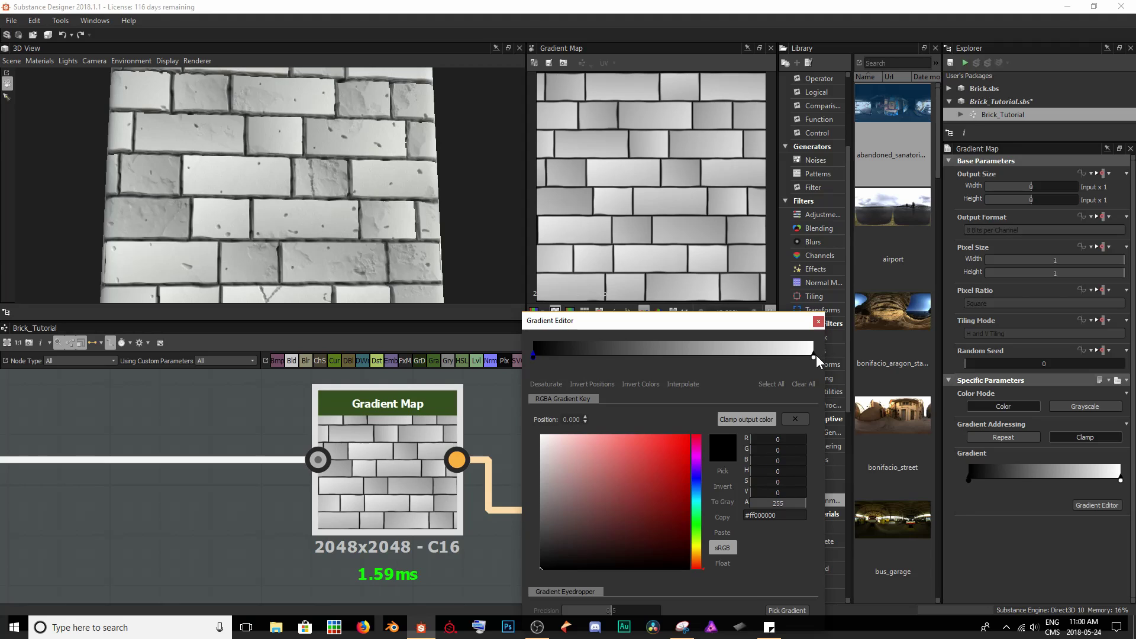
mouse_move(813, 356)
left_mouse_down()
mouse_move(398, 374)
mouse_move(811, 367)
mouse_move(813, 357)
left_mouse_up()
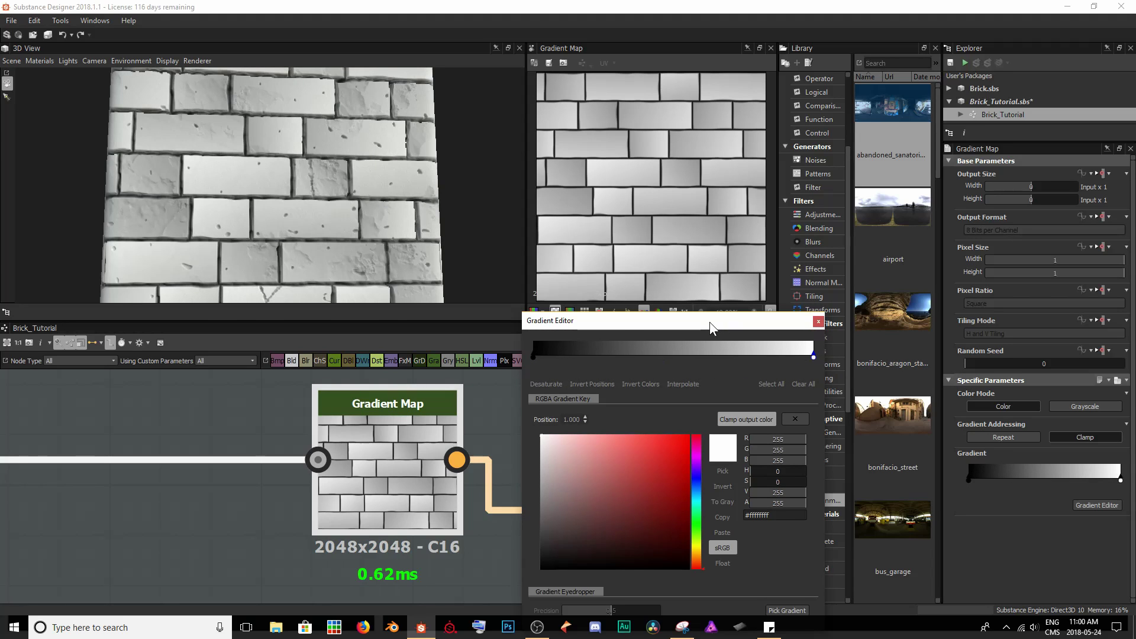
left_click_drag(710, 329, 703, 321)
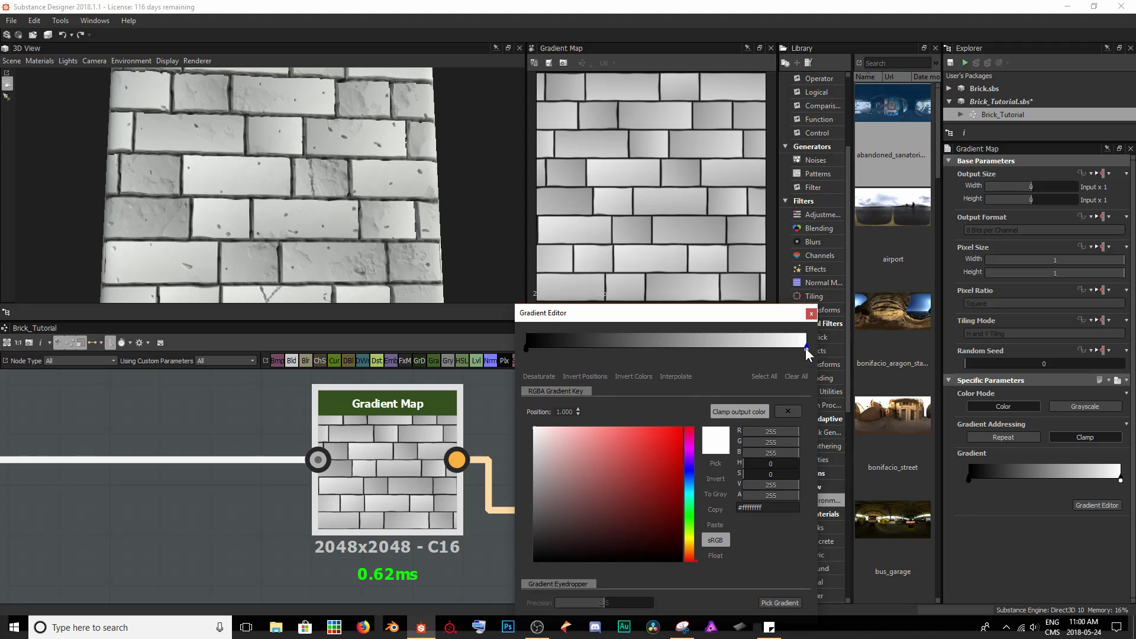
Step: Colour the gradient's end key golden brown #ffb69047 and its start key red #ffc03939
left_click_drag(575, 449, 690, 547)
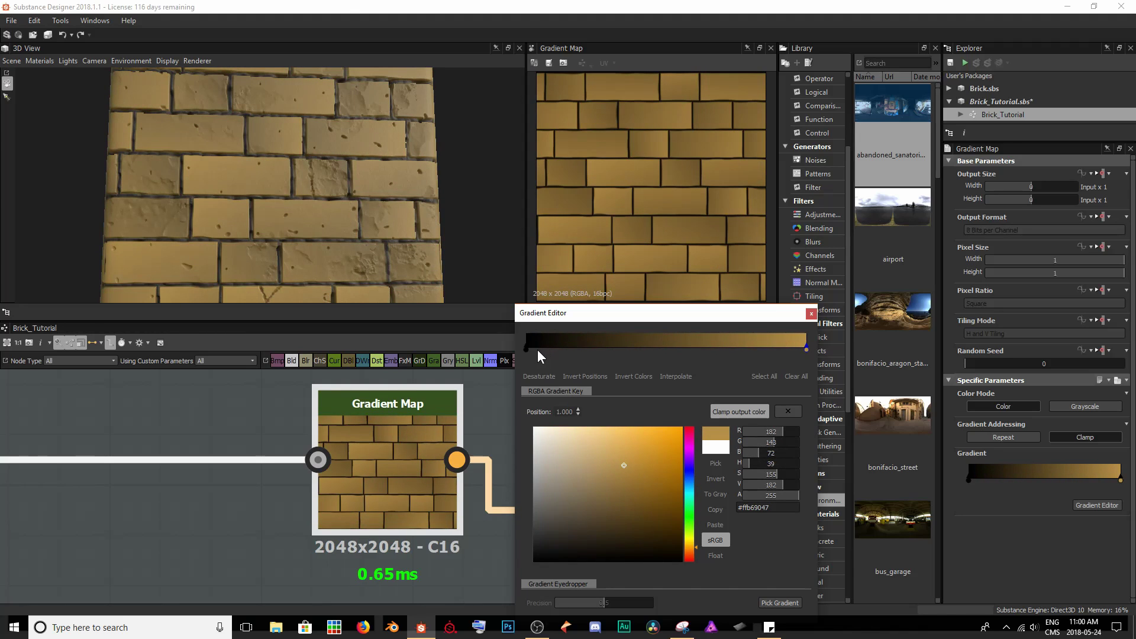
left_click(527, 349)
left_click_drag(619, 539, 637, 460)
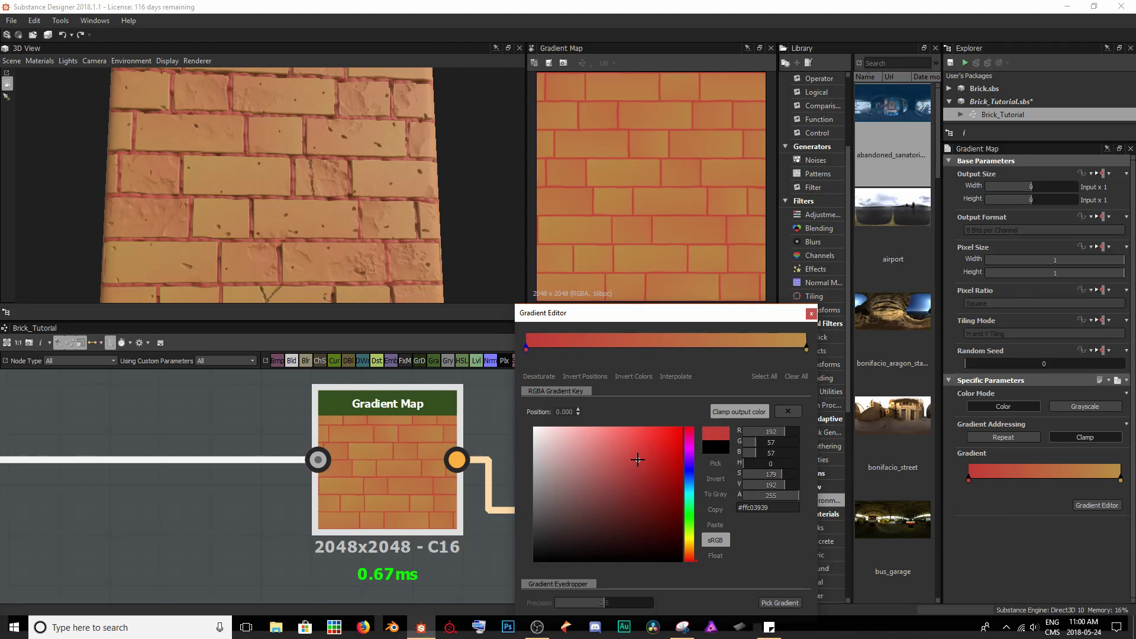
Step: Add four intermediate keys to the gradient and recolour three of them dark brown, purple and near black
left_click(647, 350)
left_click(703, 349)
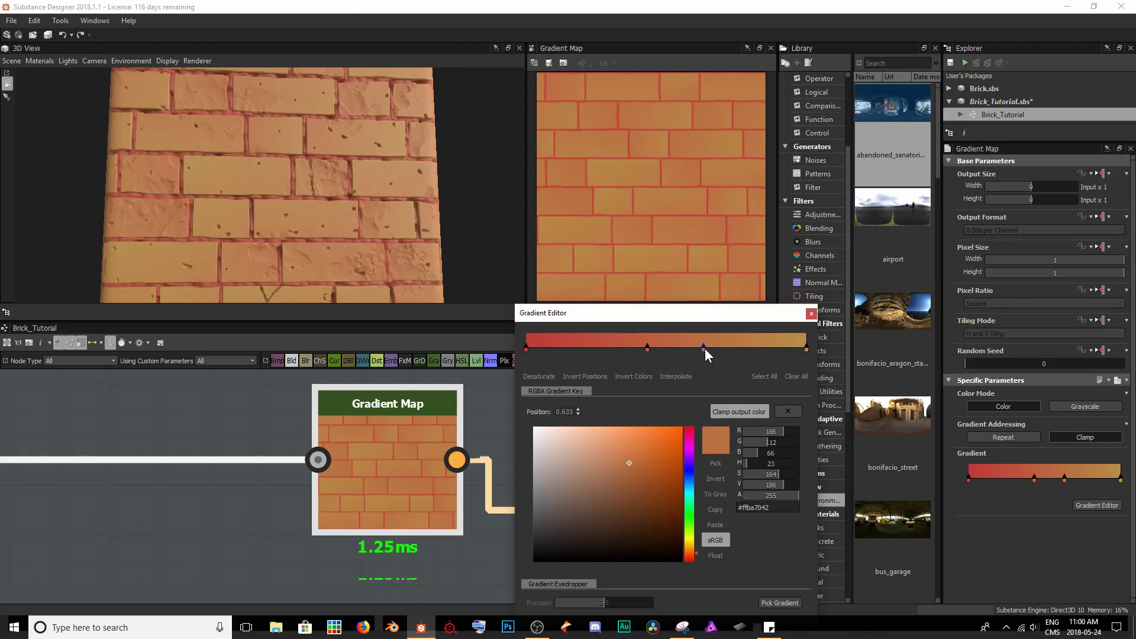
left_click(751, 349)
left_click(613, 349)
left_click_drag(623, 441, 652, 527)
left_click(647, 350)
left_click(690, 467)
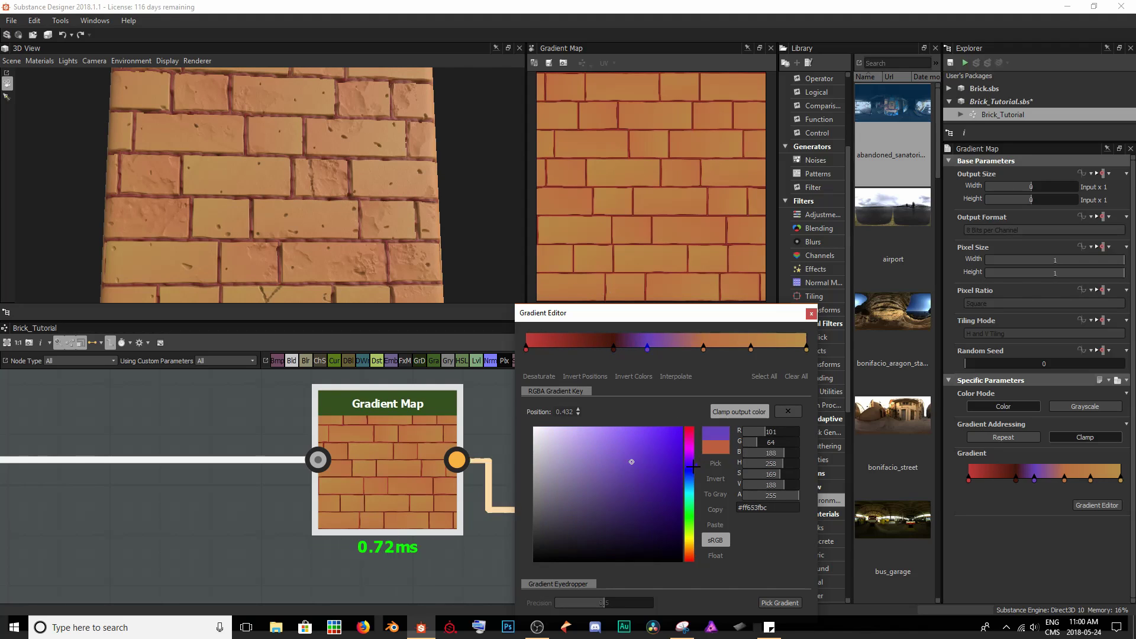
left_click(703, 349)
left_click_drag(627, 500, 588, 525)
Step: Shift the purple key slightly along the gradient, then select all four intermediate keys and delete them
left_click(647, 349)
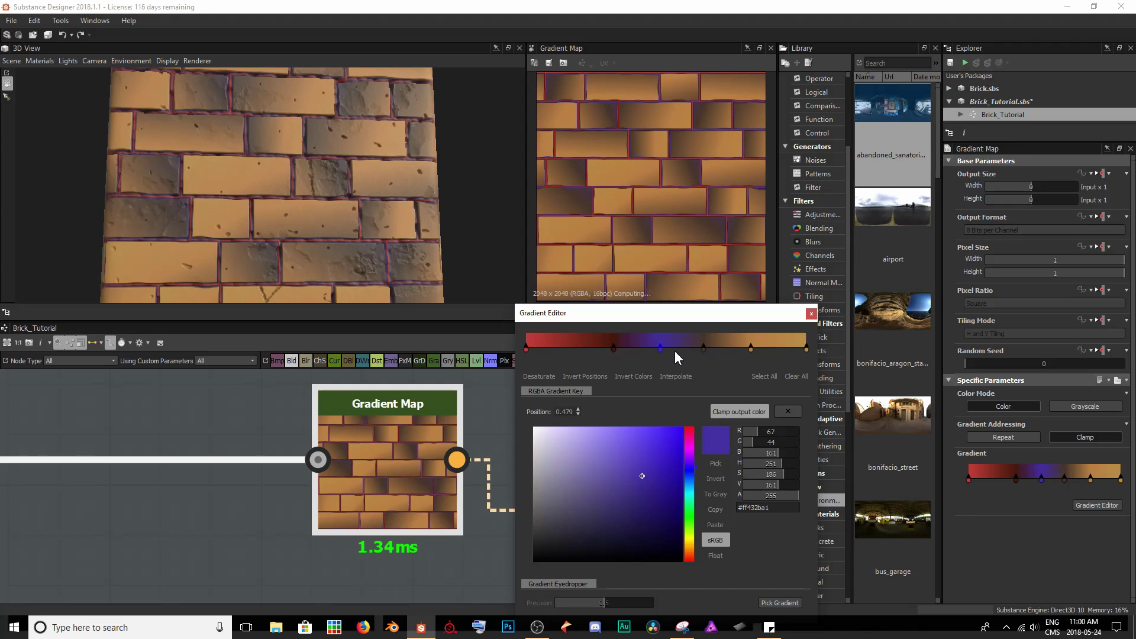
left_click_drag(647, 350, 765, 343)
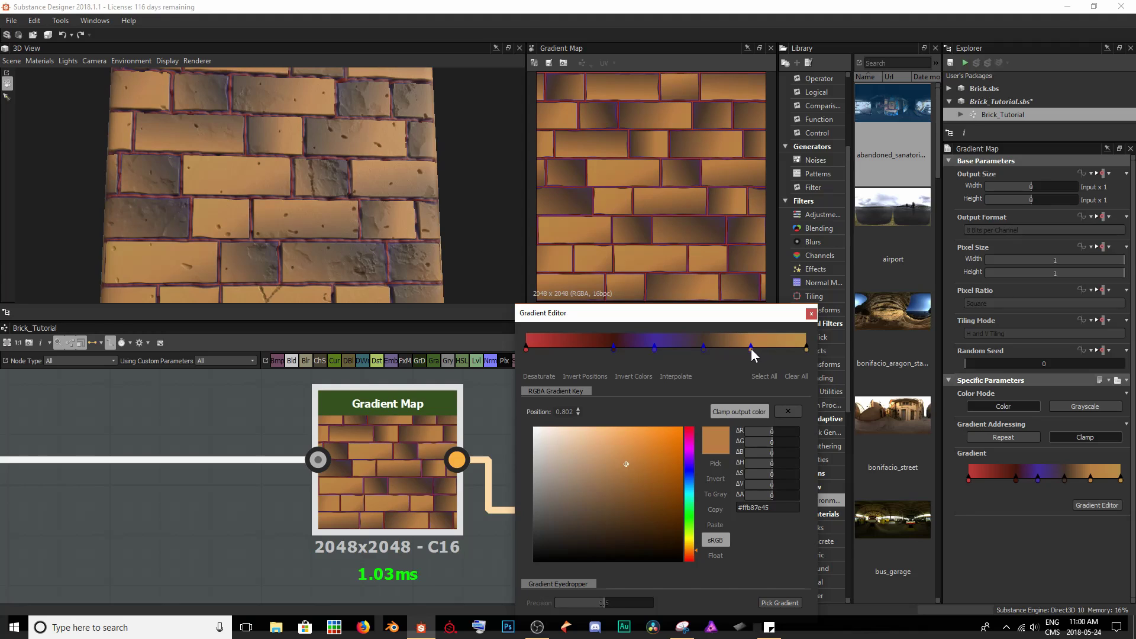
key("Delete")
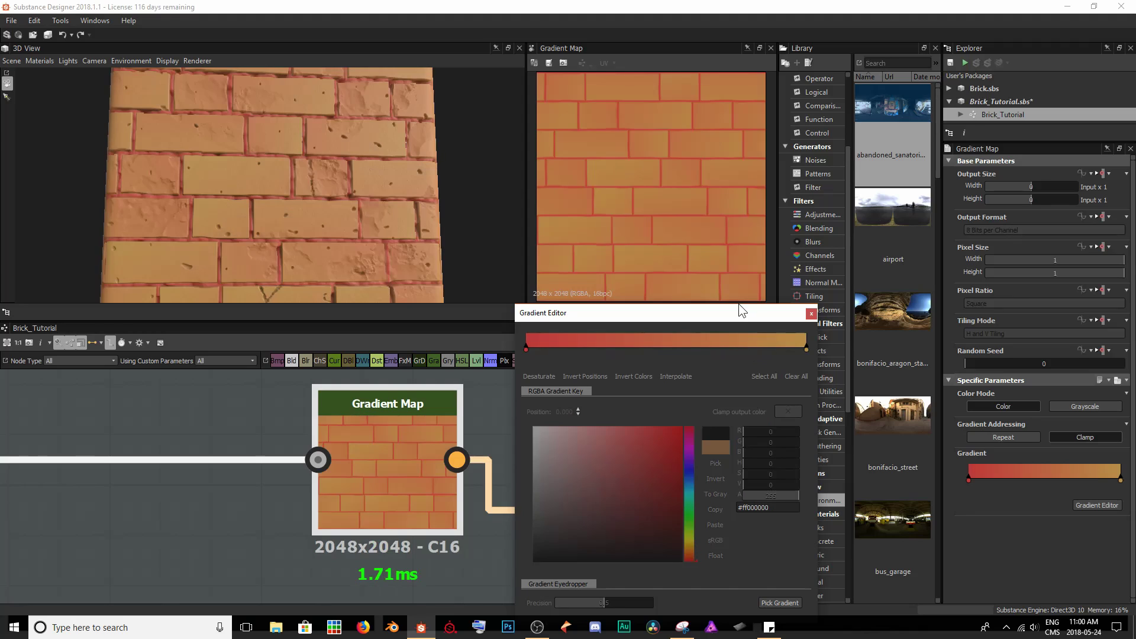
Step: Colour the gradient's start key grey #ff6d6d6d for the grout and its end key brick orange #ffa3572b
left_click(525, 351)
left_click_drag(557, 479, 502, 499)
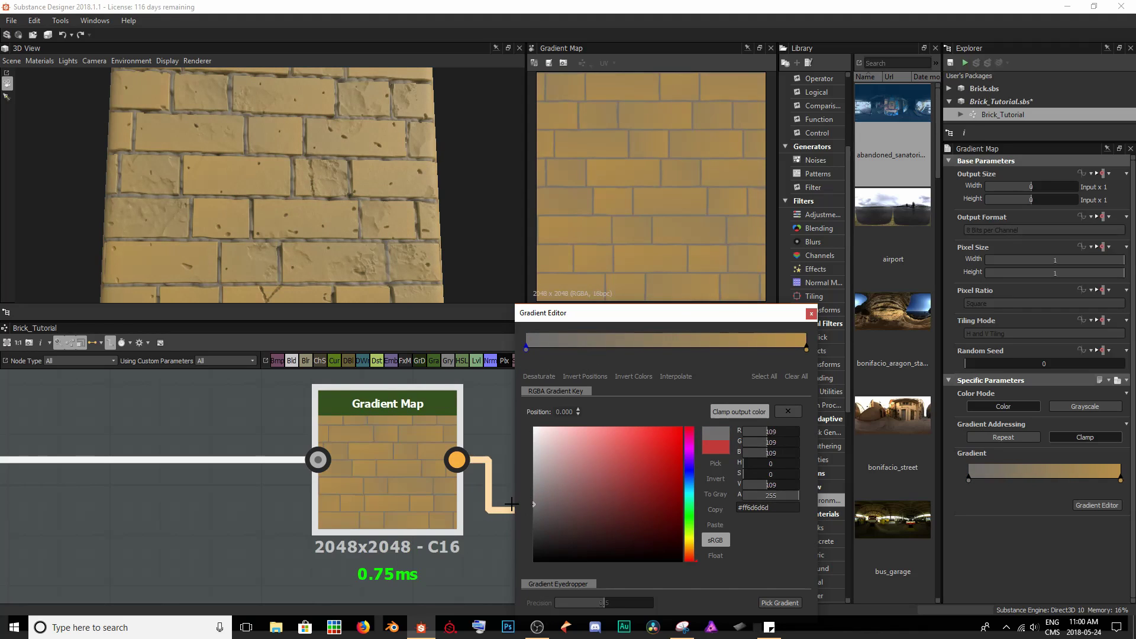
left_click(806, 350)
left_click_drag(688, 549, 691, 553)
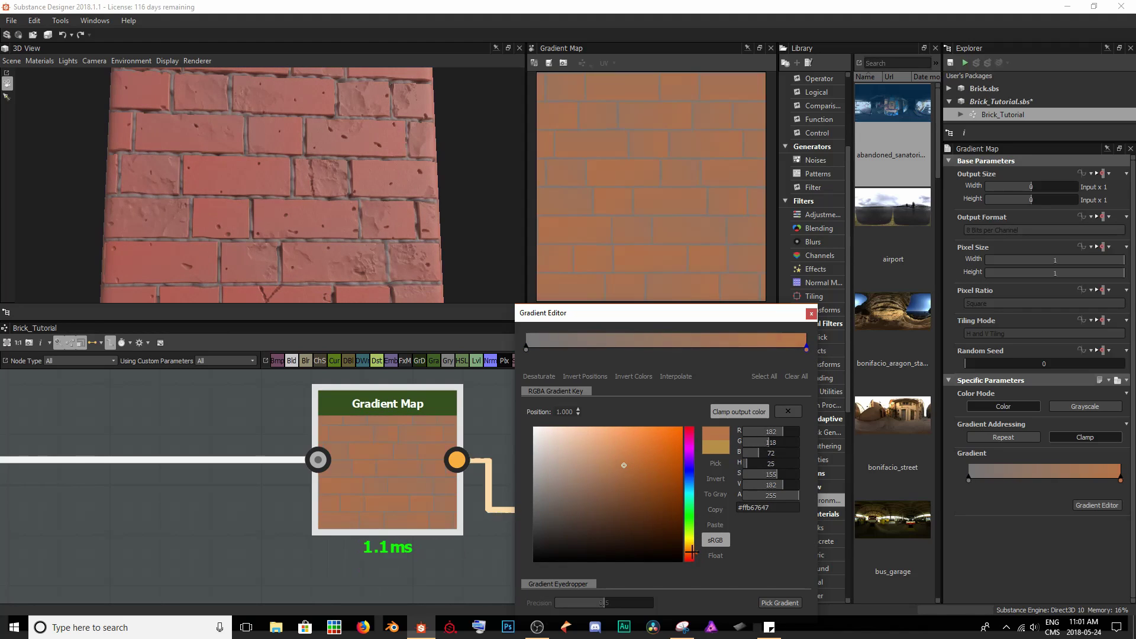
mouse_move(624, 476)
left_mouse_down()
mouse_move(616, 472)
mouse_move(642, 475)
left_mouse_up()
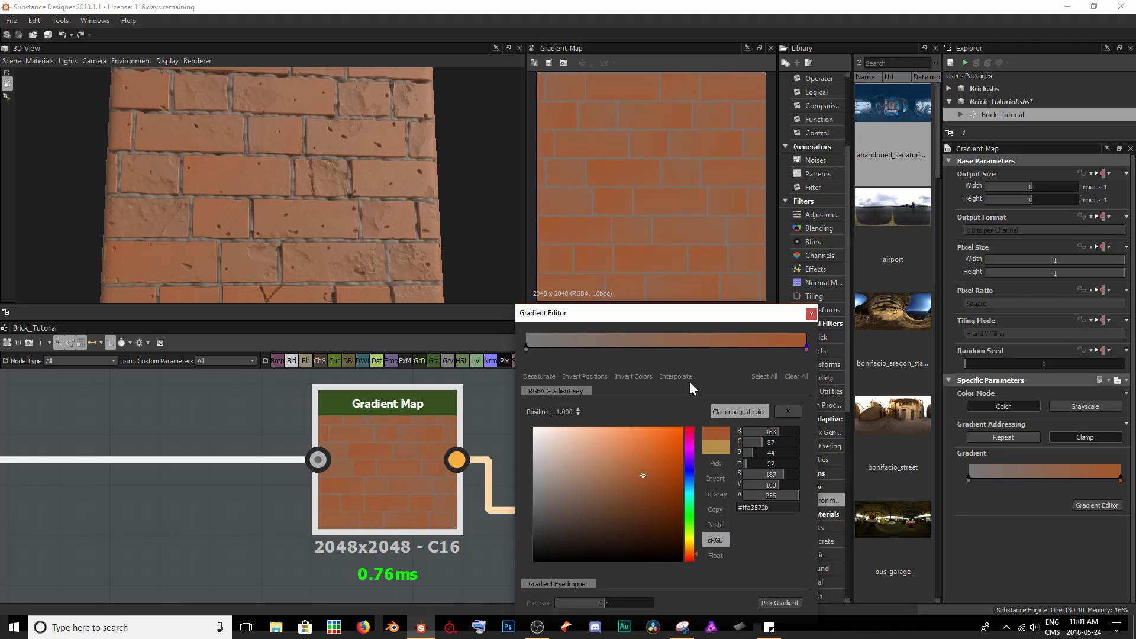
Step: Compare a close-up of the coloured bricks with the grayscale slope blur map that feeds the Gradient Map
scroll(623, 238, "up", 5)
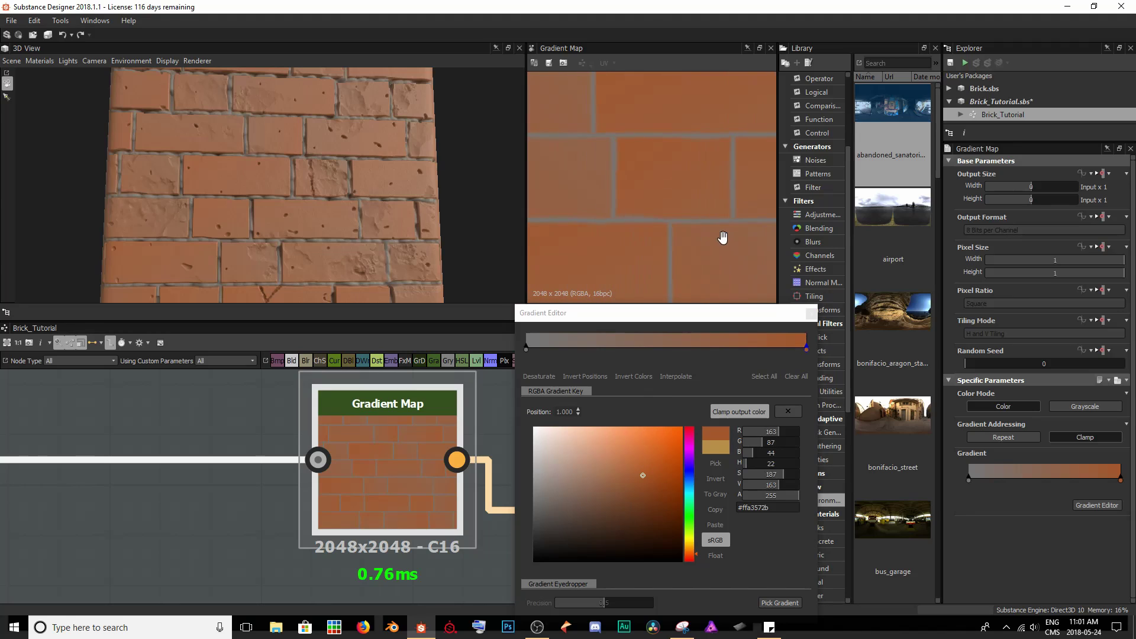
left_click(318, 459)
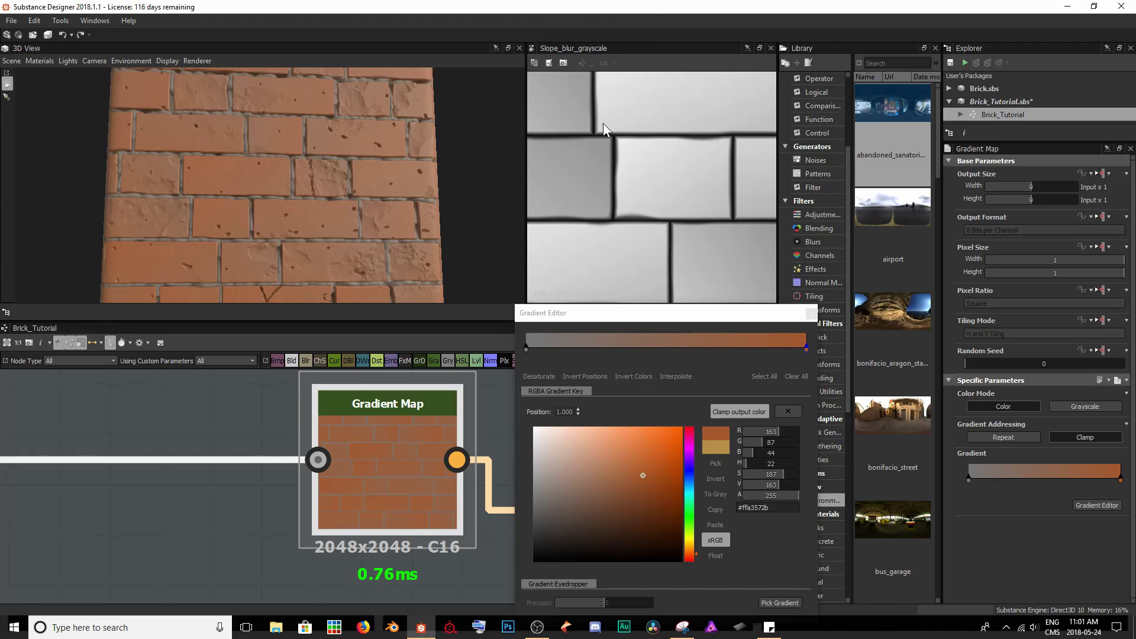
Step: Preview the brick Gradient Map and slide the gradient's orange key to about 0.662 and its grey key to about 0.584
left_click(461, 463)
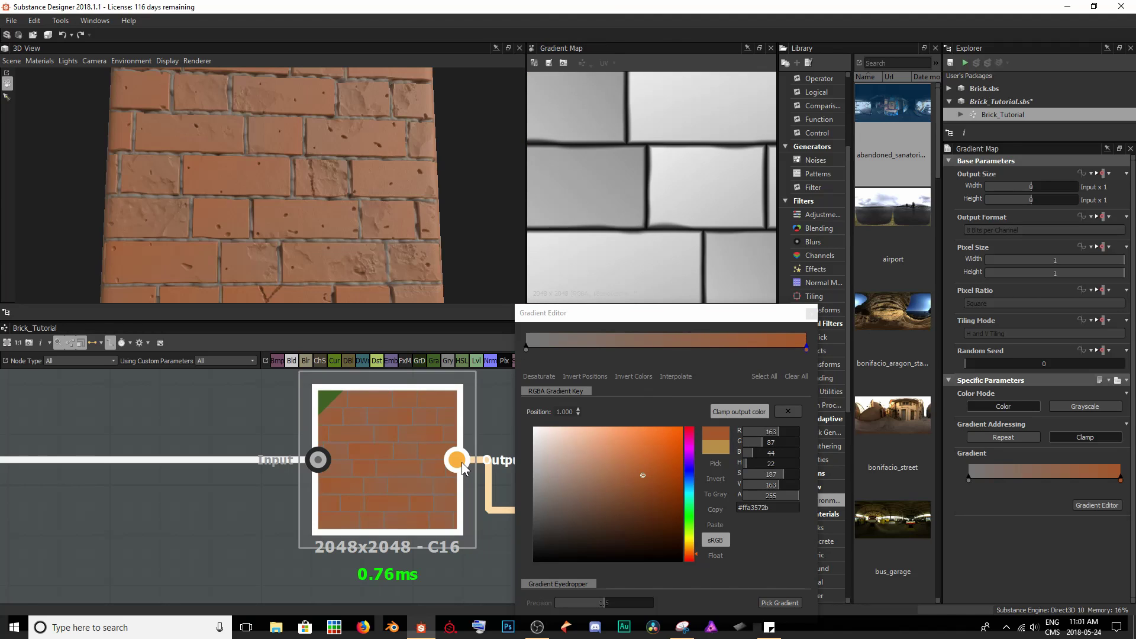
middle_click_drag(622, 117, 660, 143)
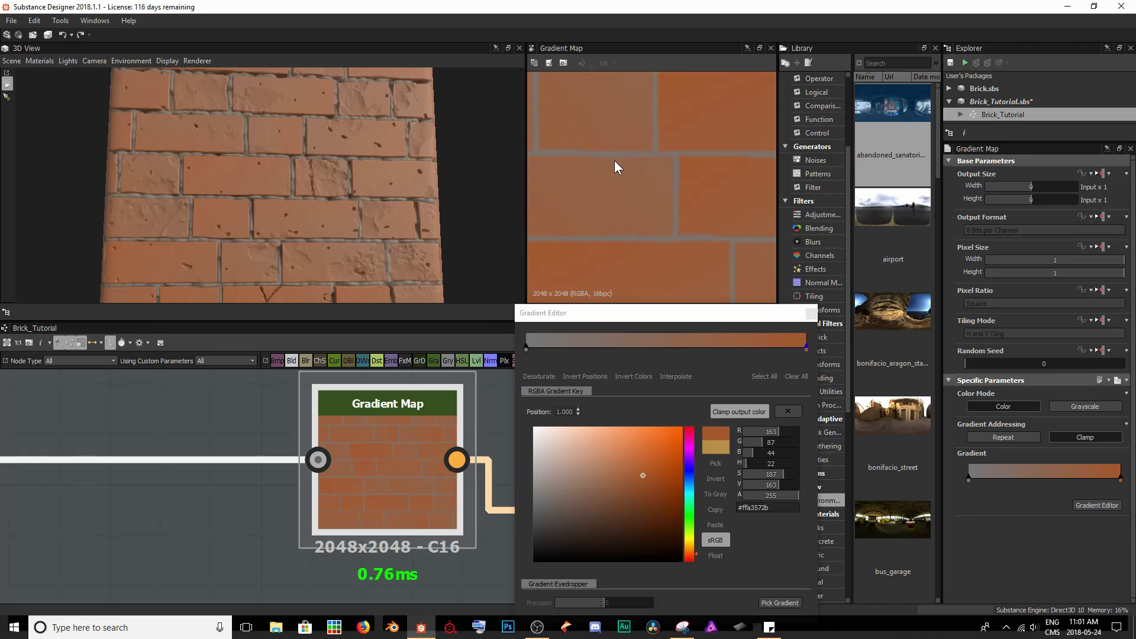
left_click_drag(809, 348, 712, 353)
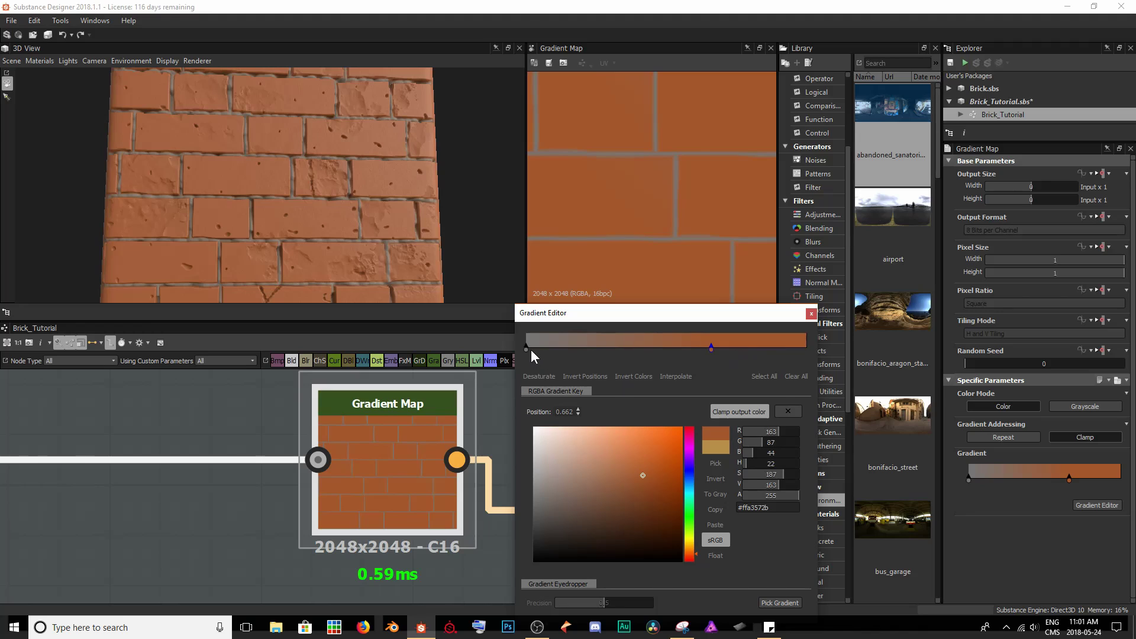
left_click_drag(526, 349, 589, 347)
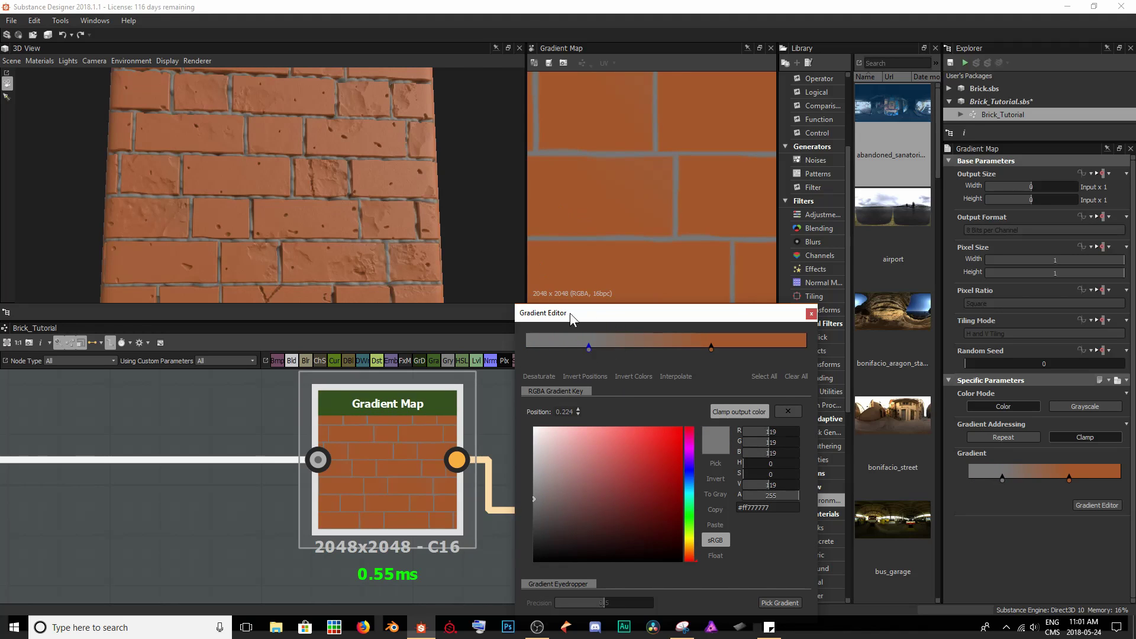
scroll(263, 242, "up", 6)
scroll(415, 224, "up", 4)
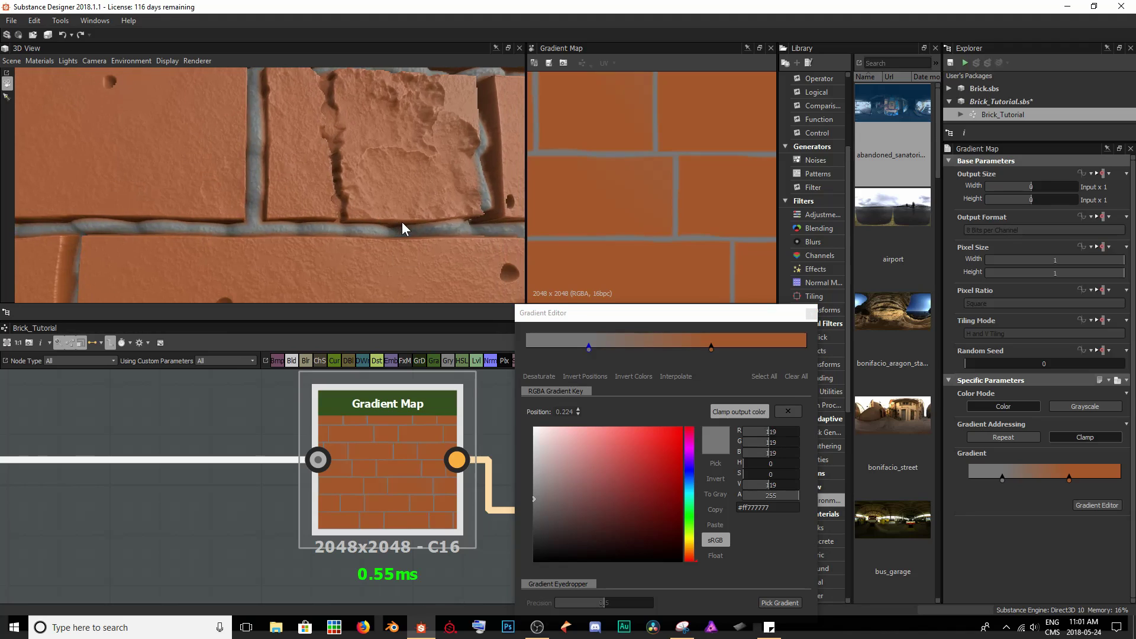
scroll(278, 223, "up", 5)
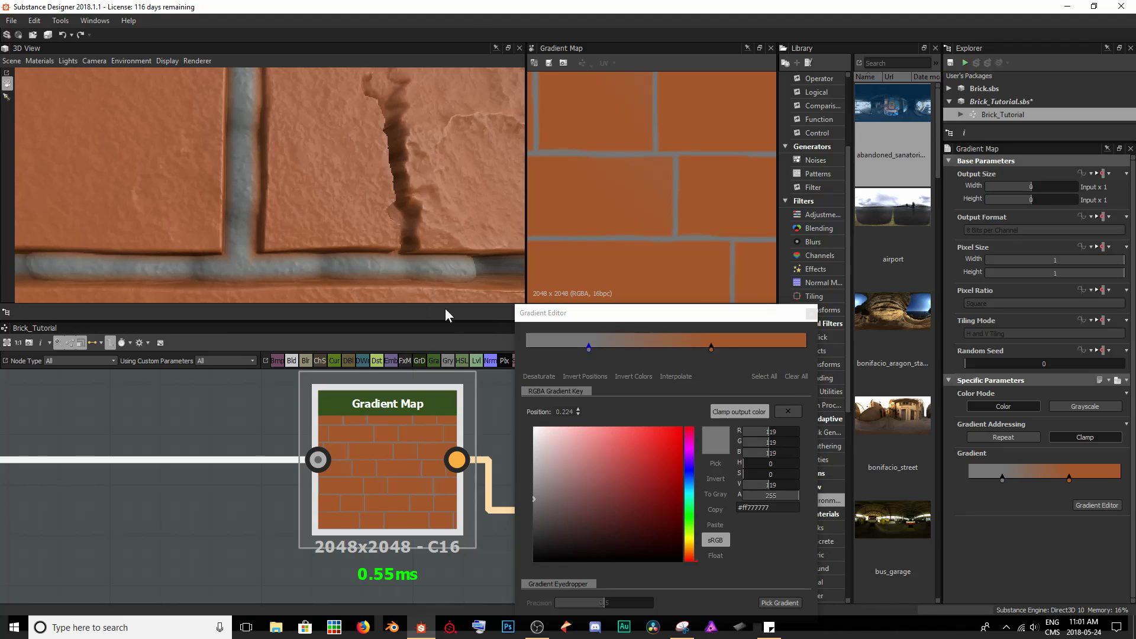
left_click_drag(590, 347, 677, 353)
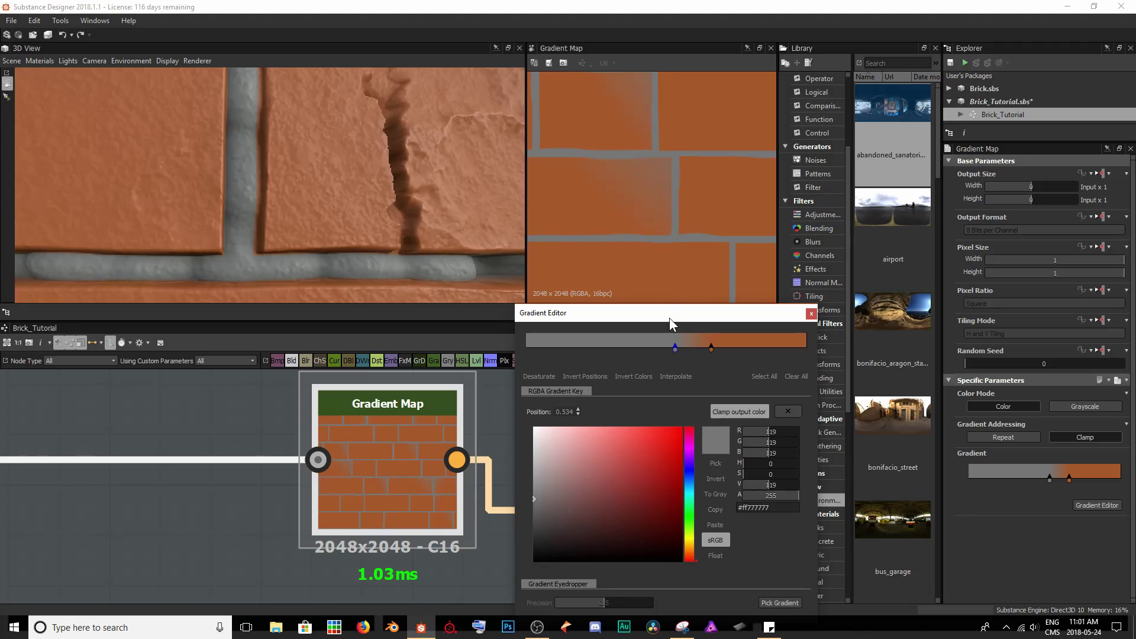
left_click_drag(675, 346, 688, 350)
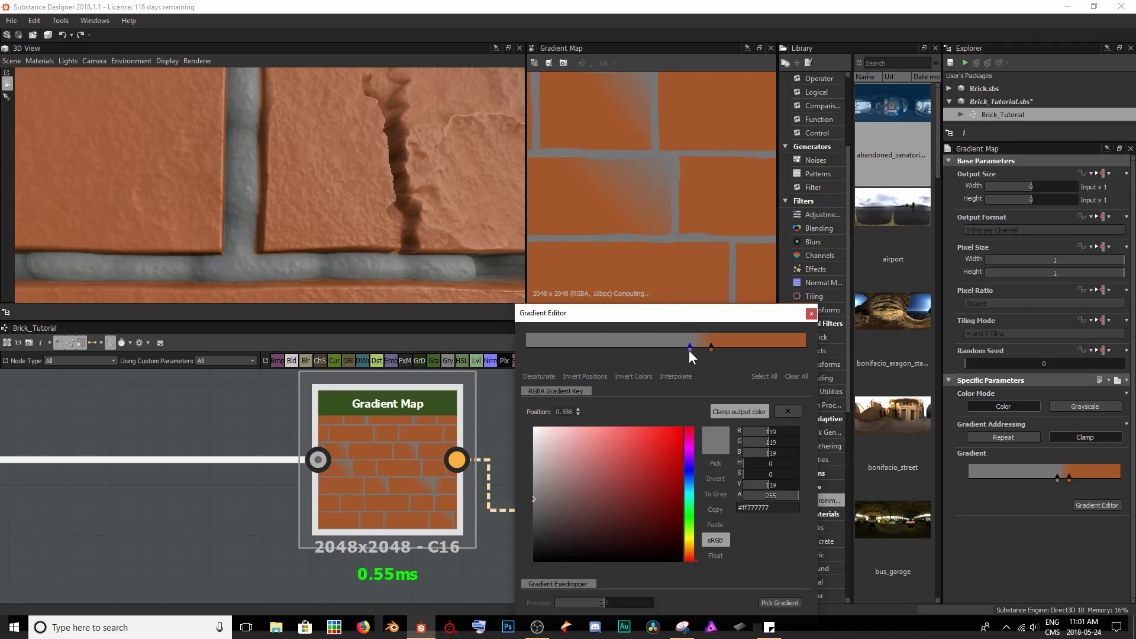
Step: Move the gradient's orange key to about 0.603, right beside the grey key, for a sharp grout edge, and close the Gradient Editor
scroll(248, 165, "down", 6)
left_click_drag(199, 198, 236, 207)
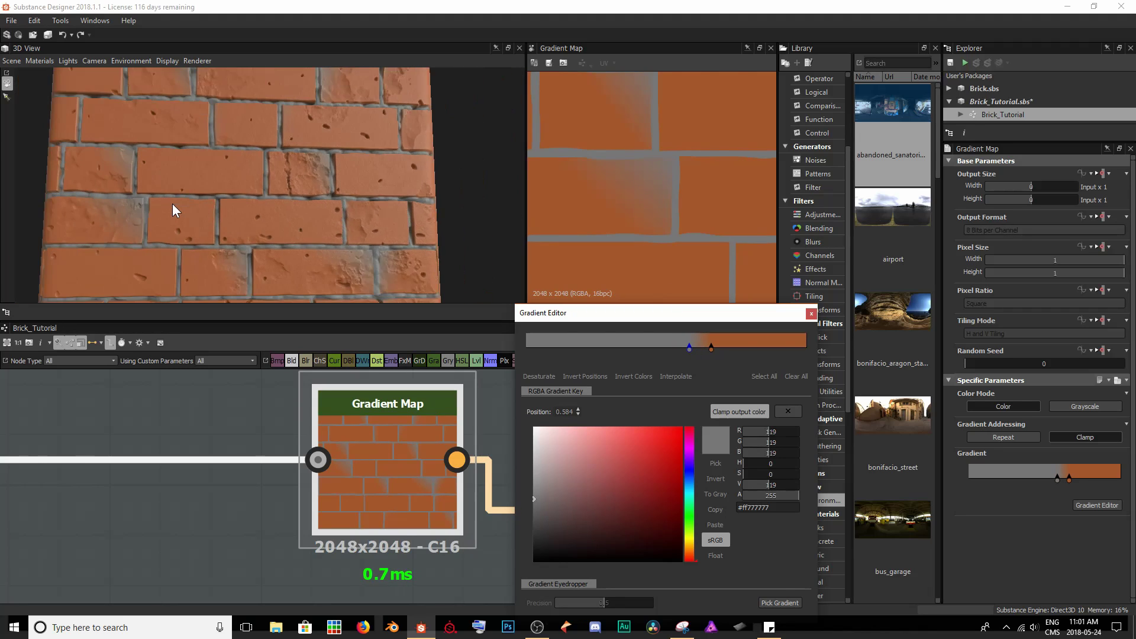
scroll(397, 199, "up", 8)
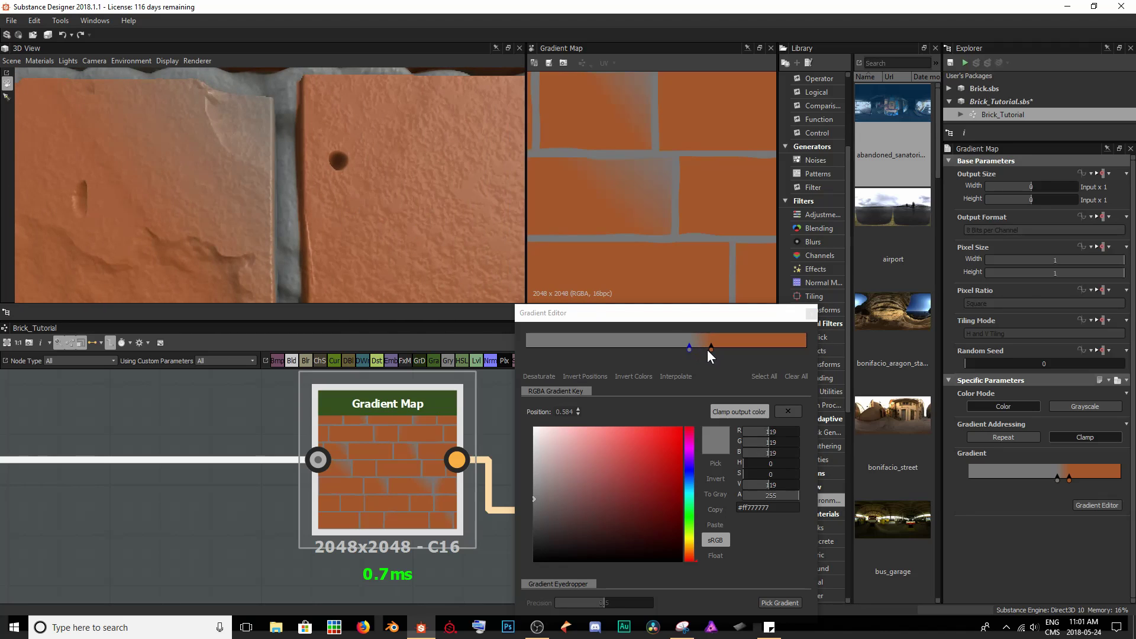
left_click(709, 349)
left_click_drag(709, 349, 693, 353)
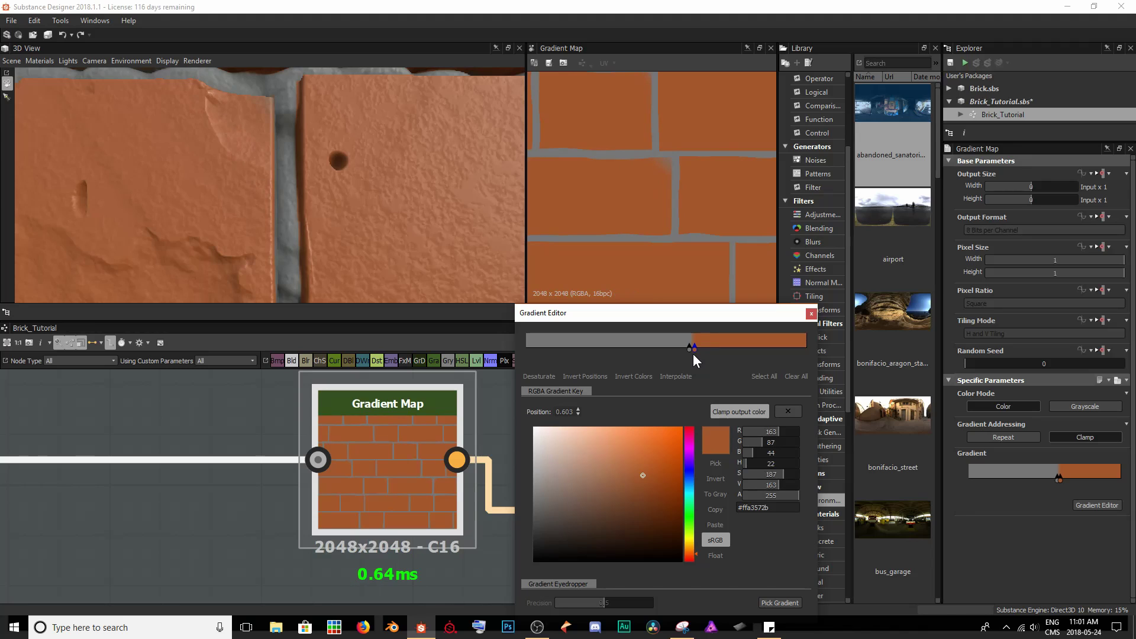
left_click_drag(370, 289, 236, 220)
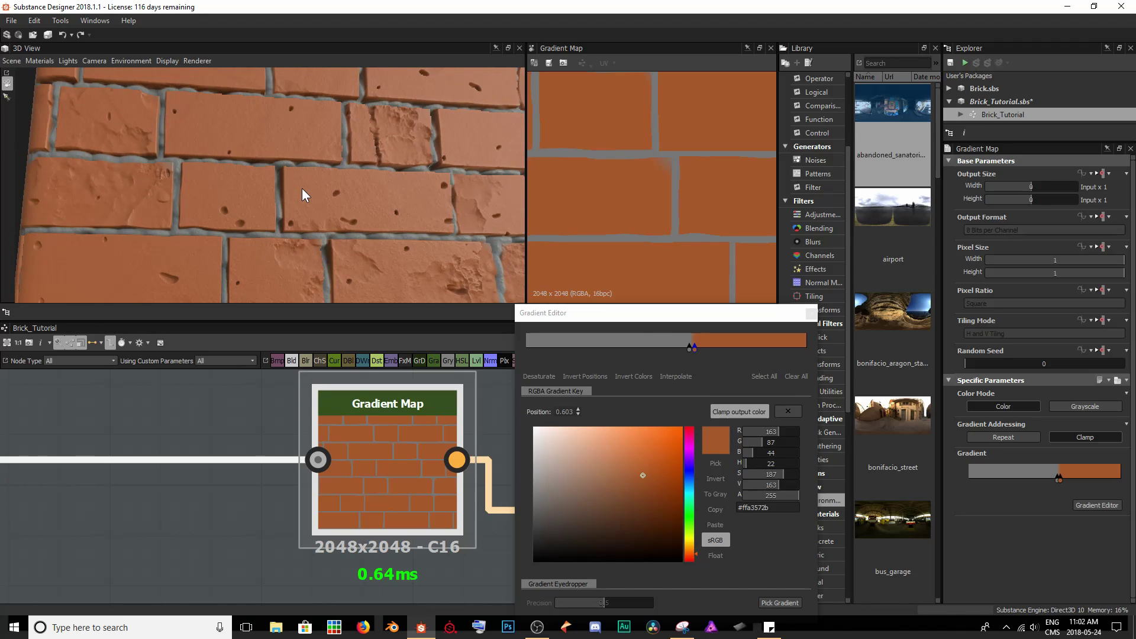
left_click(810, 313)
Step: Examine the orange bricks and grey grout across the whole cube in the 3D view
scroll(581, 452, "down", 5)
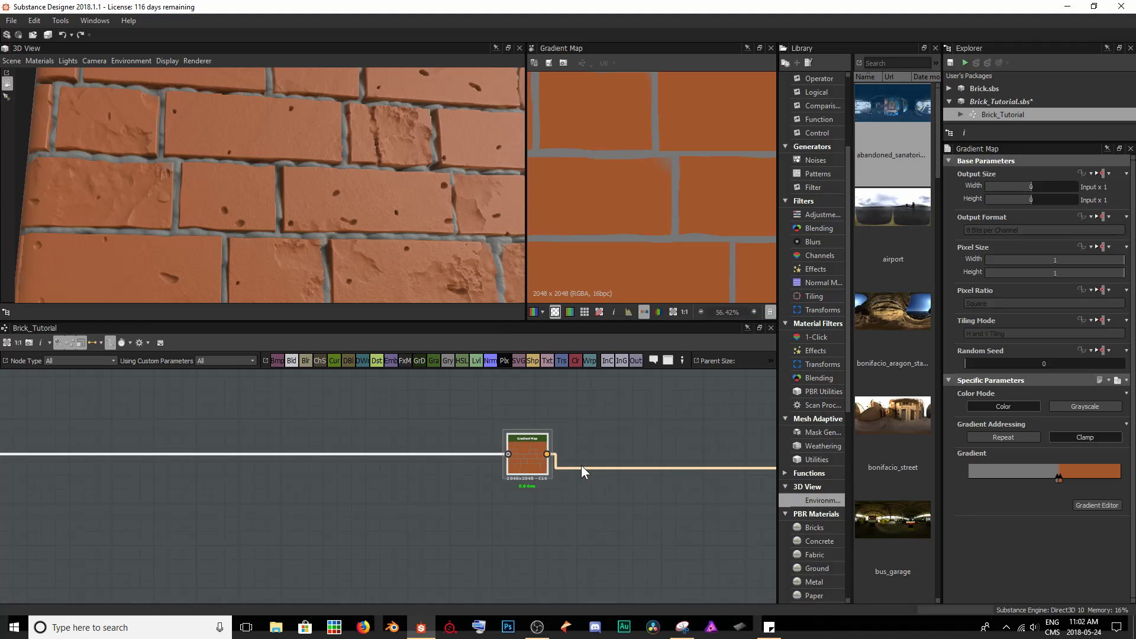
middle_click_drag(557, 463, 287, 466)
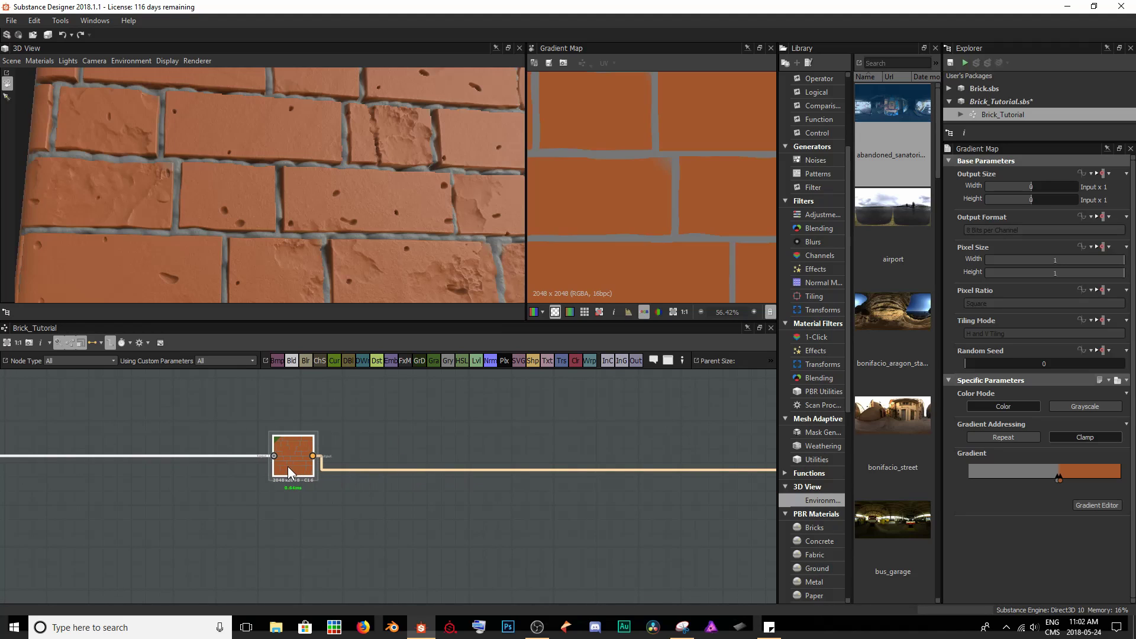
scroll(410, 170, "down", 5)
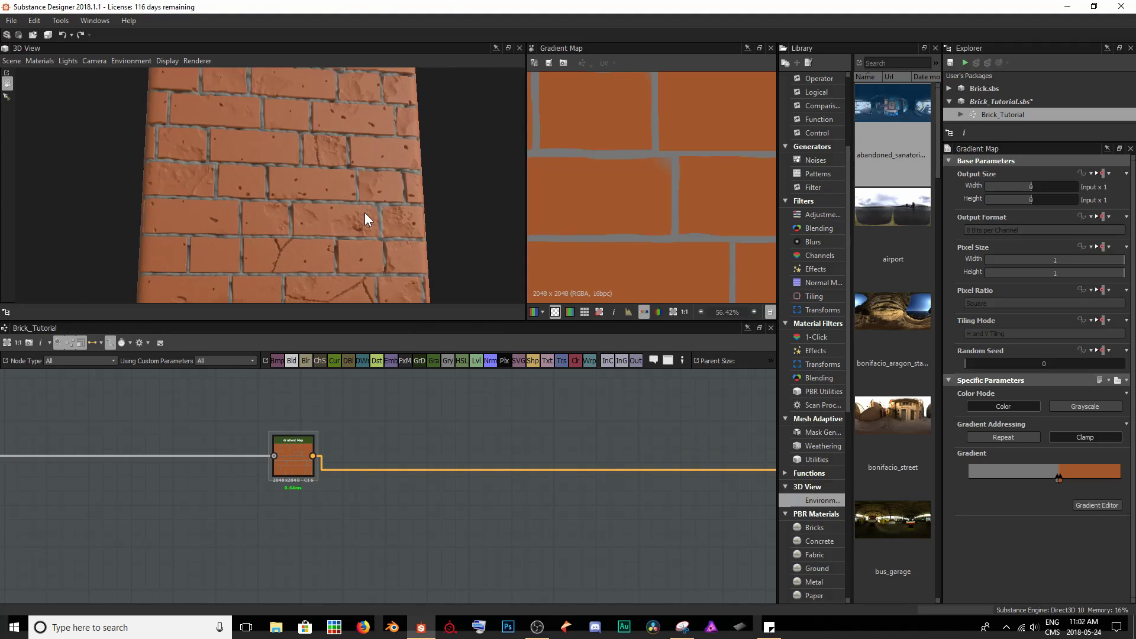
scroll(349, 177, "down", 3)
left_click_drag(341, 166, 332, 137)
left_click_drag(294, 246, 303, 236)
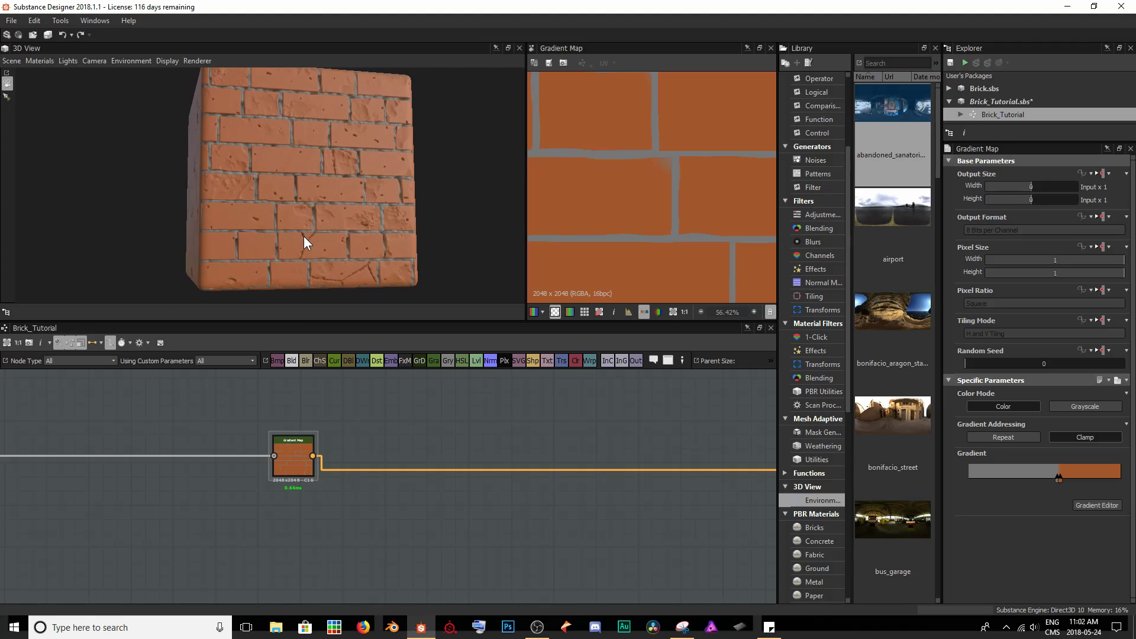
left_click_drag(287, 126, 287, 134)
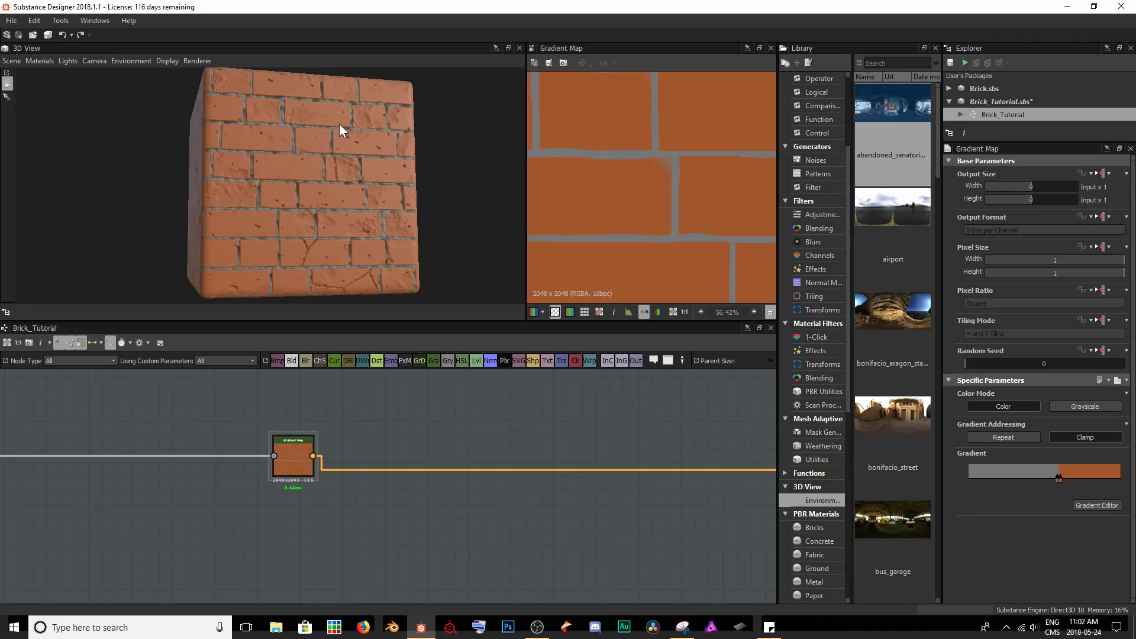
Step: Find the Flood Fill to Random Grayscale node in the Cracks group and preview its output
scroll(464, 489, "down", 3)
middle_click_drag(208, 595, 334, 485)
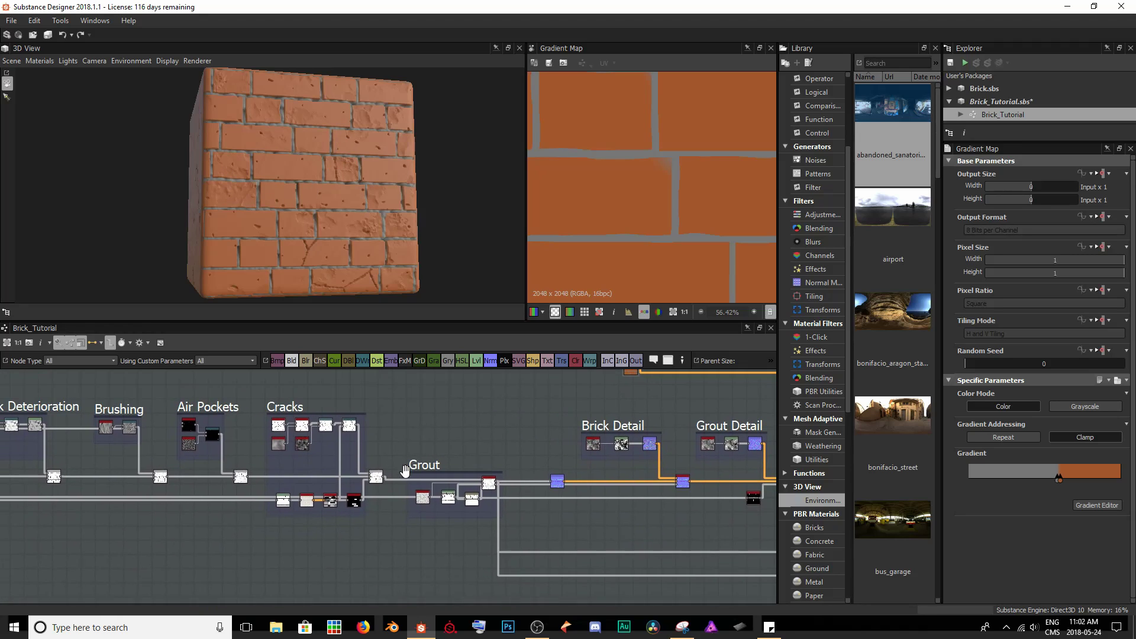
scroll(334, 513, "up", 3)
scroll(320, 482, "up", 5)
double_click(354, 466)
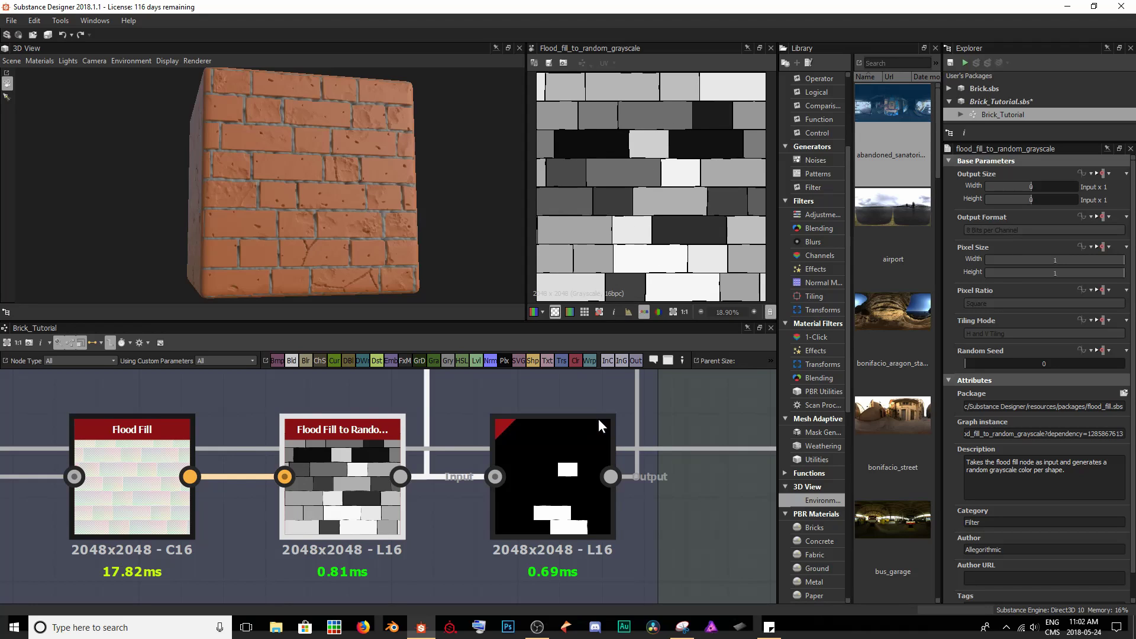
Step: Connect the Flood Fill to Random Grayscale output to the base color output node and check it on the cube
scroll(613, 452, "down", 3)
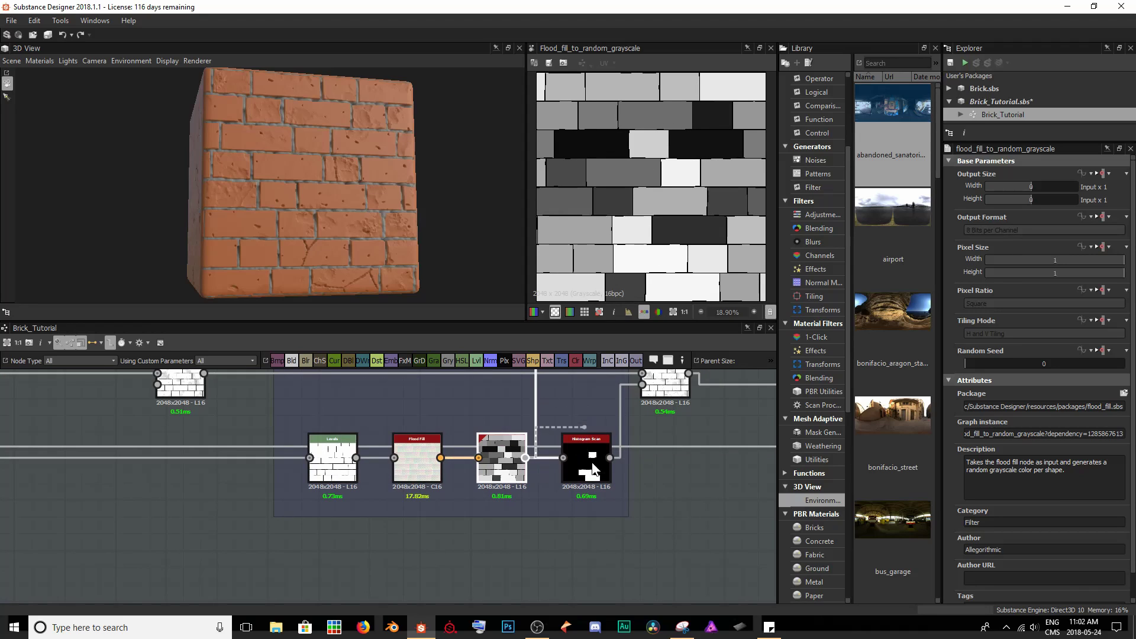
middle_click_drag(696, 431, 448, 507)
middle_click_drag(642, 399, 104, 513)
scroll(530, 482, "down", 2)
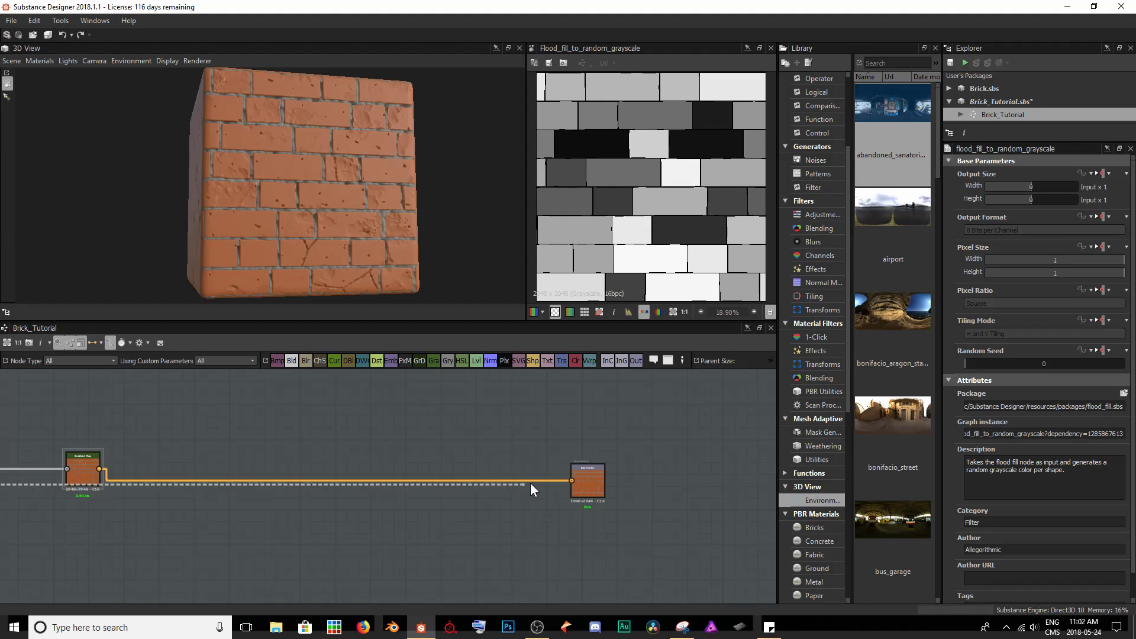
left_click_drag(578, 477, 579, 478)
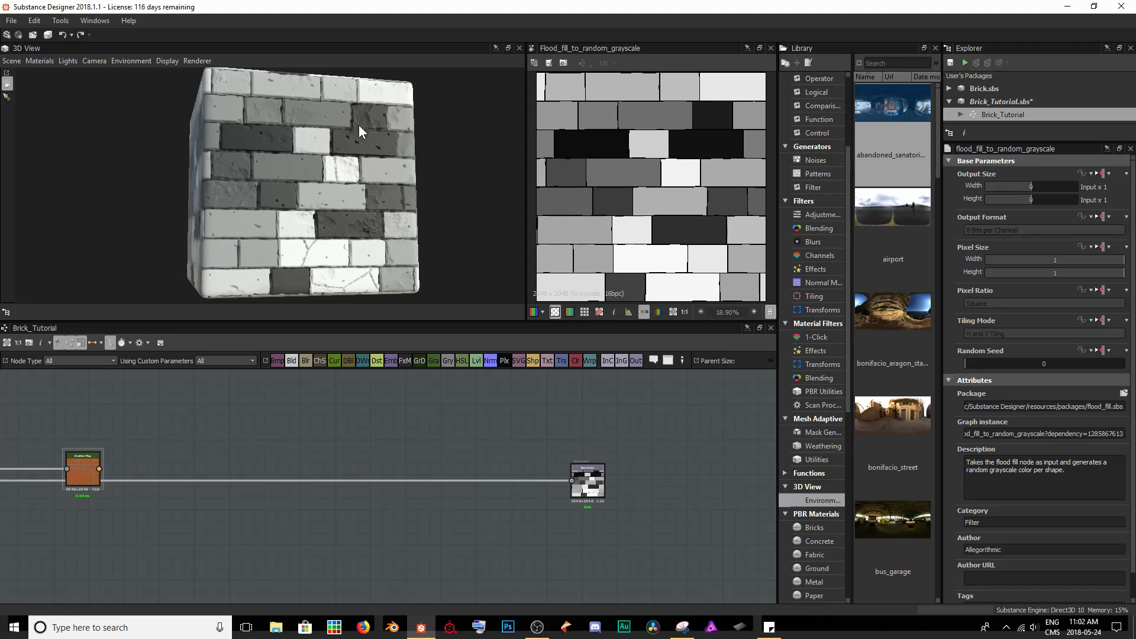
mouse_move(319, 194)
left_mouse_down()
mouse_move(287, 192)
mouse_move(321, 193)
left_mouse_up()
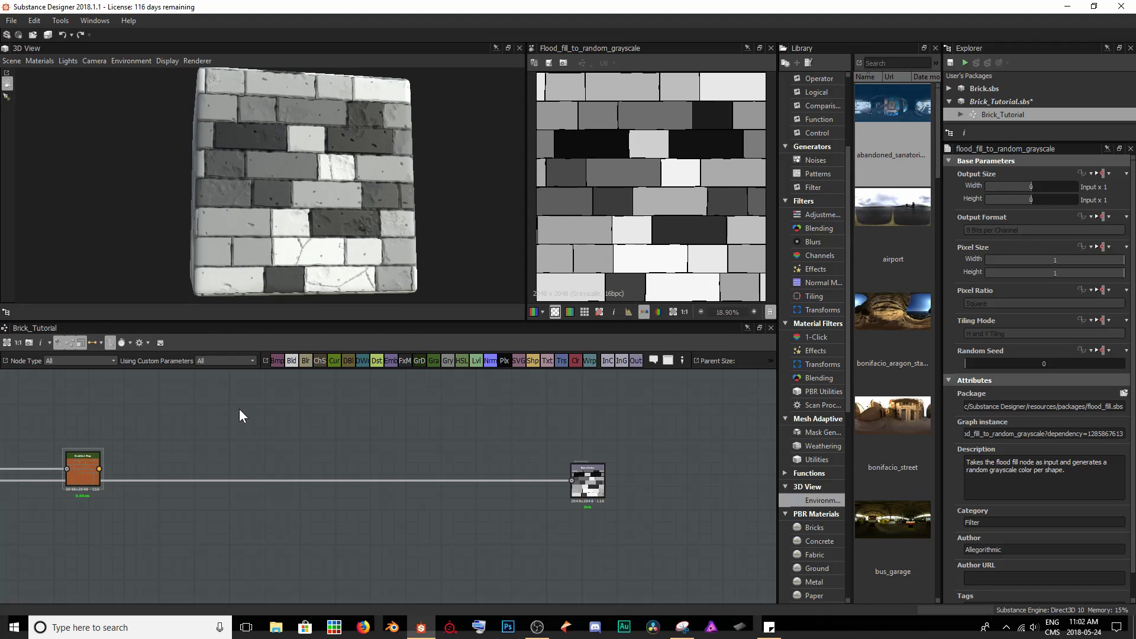
Step: Insert a Gradient Map on the link between the random grayscale node and the base color output
left_click(278, 481)
key("space")
type("grad")
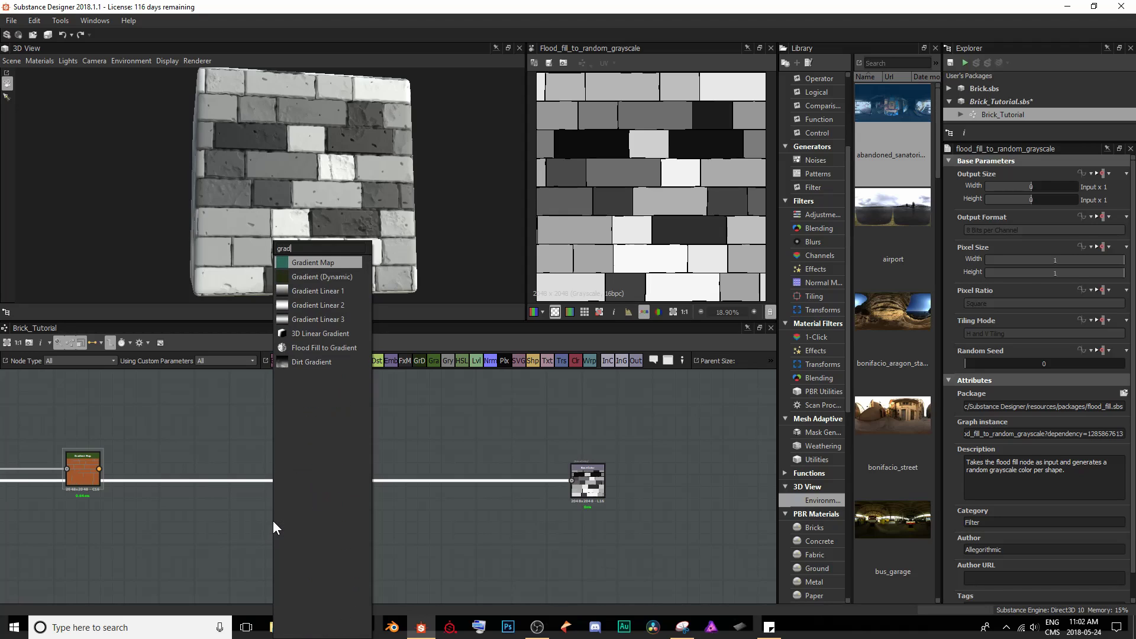
key("Return")
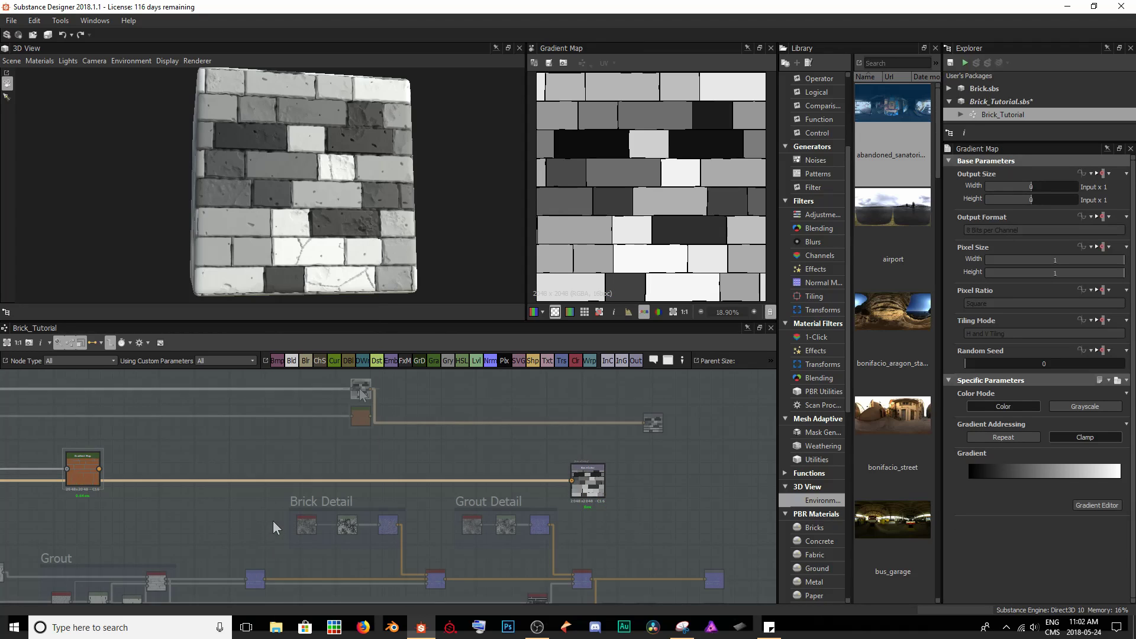
Step: Add a Blend node with the orange brick Gradient Map as background and the random grayscale Gradient Map as foreground
scroll(375, 412, "up", 2)
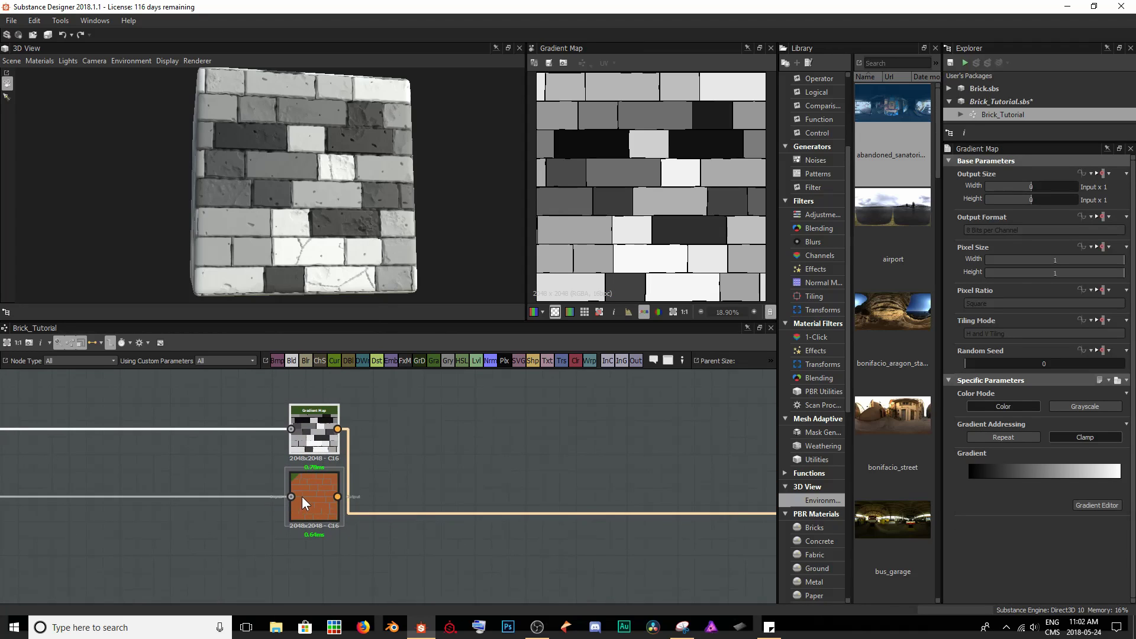
key("space")
type("blend")
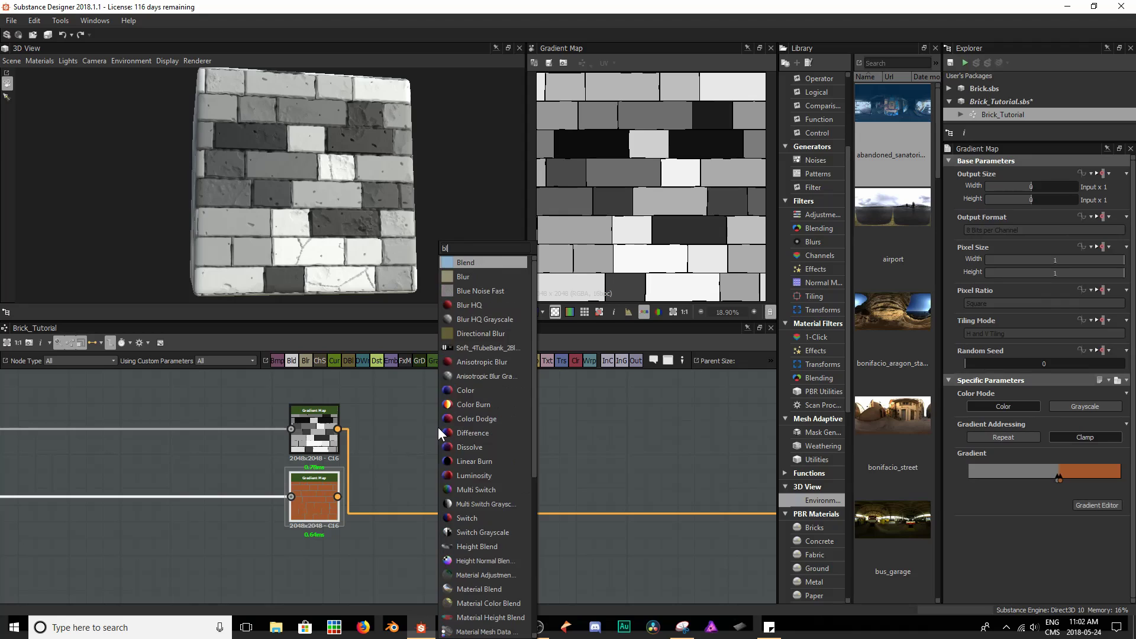
key("Return")
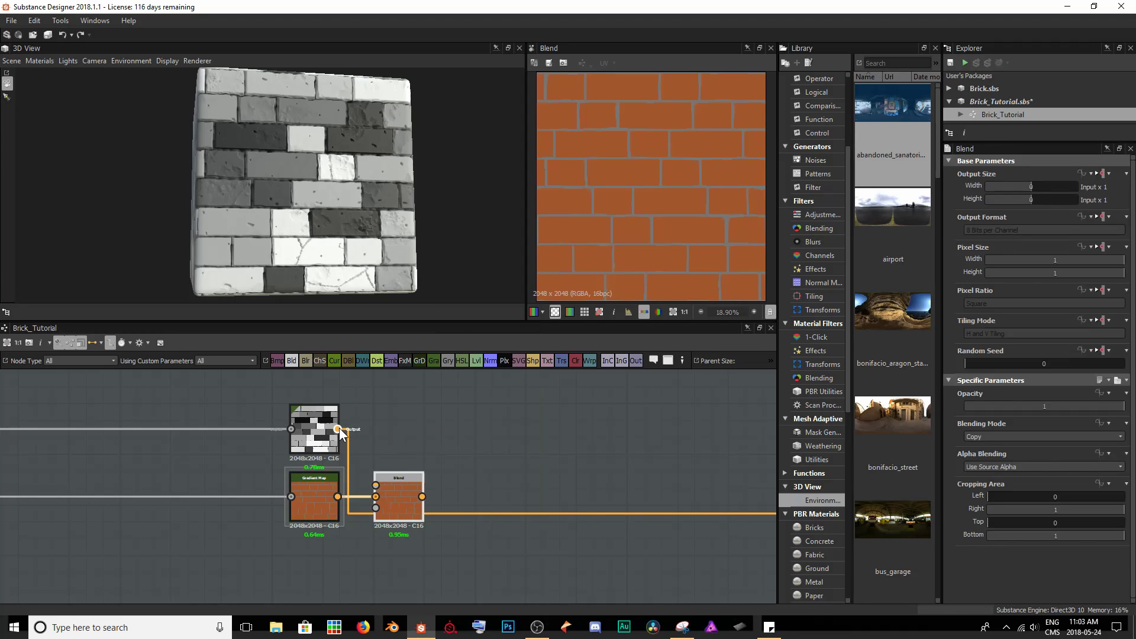
left_click_drag(377, 489, 376, 486)
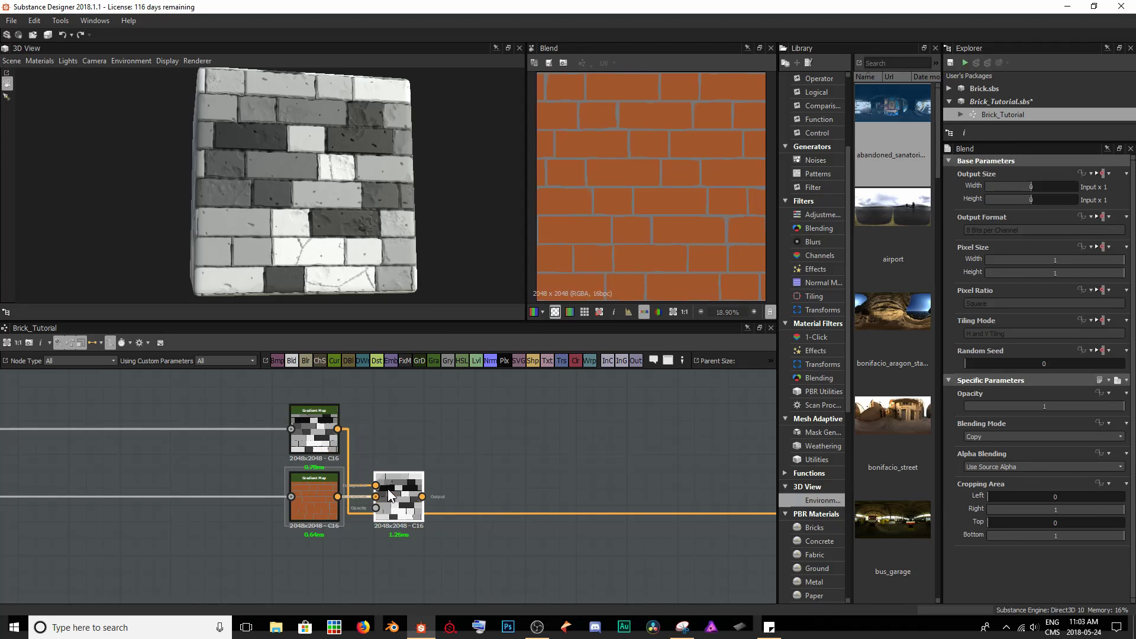
Step: Connect the Blend node's output to the base color output node
middle_click_drag(492, 496, 235, 499)
scroll(225, 506, "down", 2)
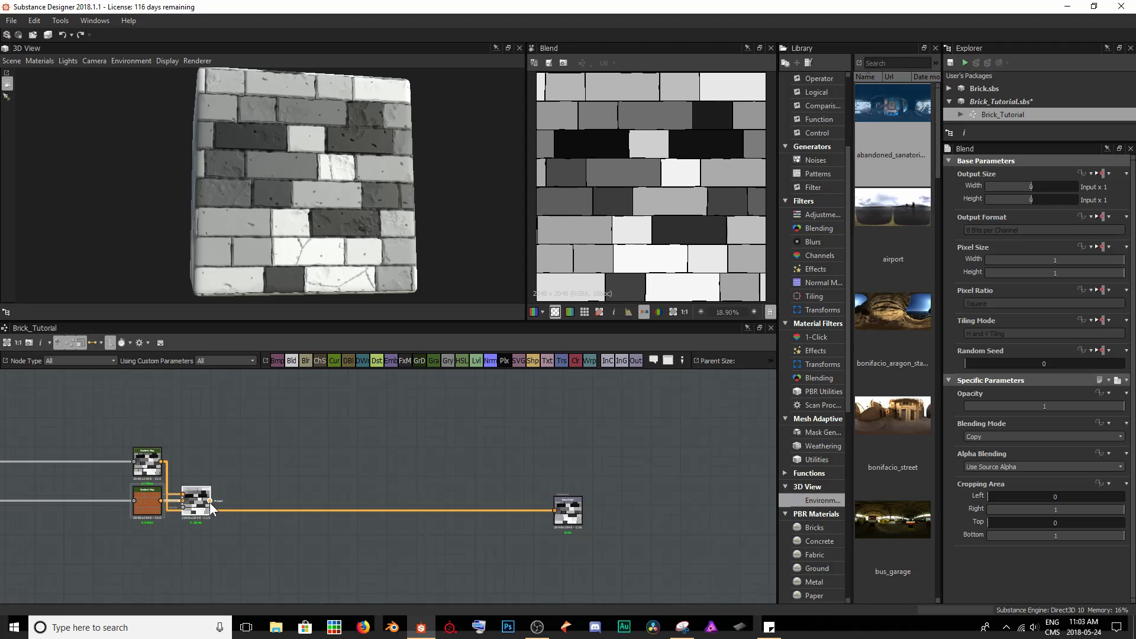
left_click_drag(211, 503, 559, 519)
scroll(175, 487, "up", 4)
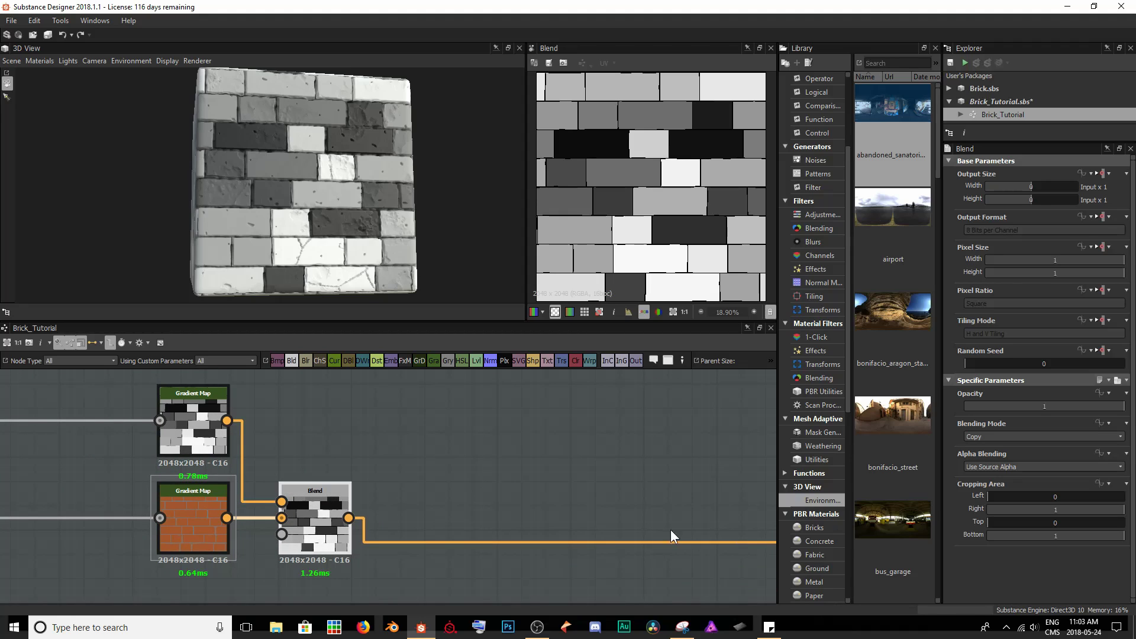
Step: Cycle through the Blend node's blending modes and settle on Soft Light for the brick color variation
left_click(1013, 436)
left_click(1012, 435)
scroll(1013, 435, "down", 1)
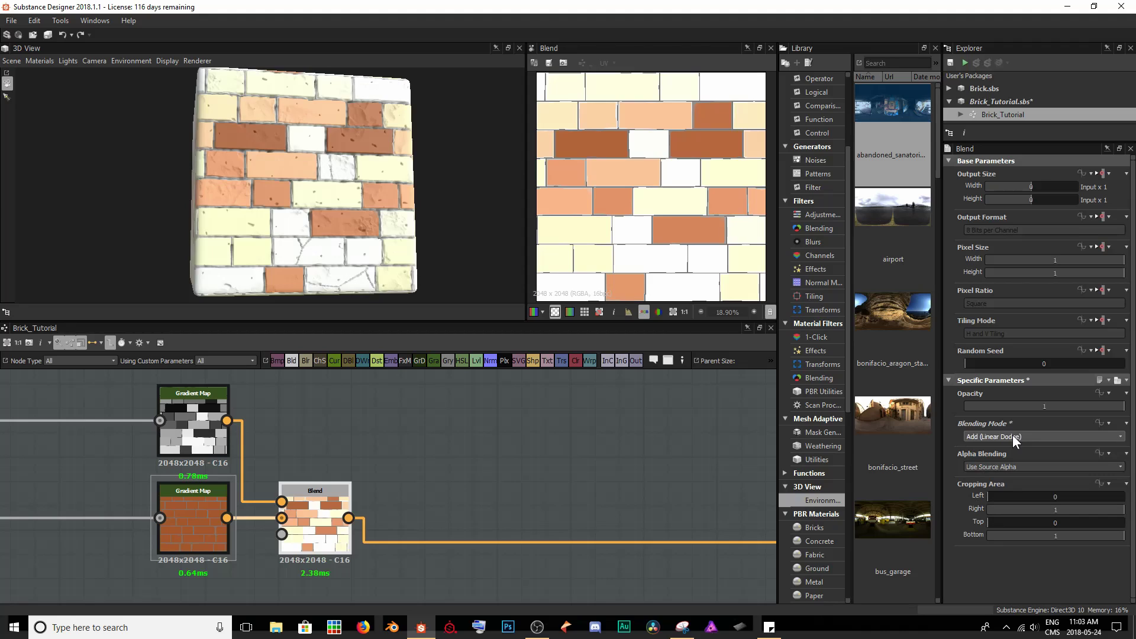
scroll(1012, 435, "down", 1)
scroll(1013, 435, "down", 1)
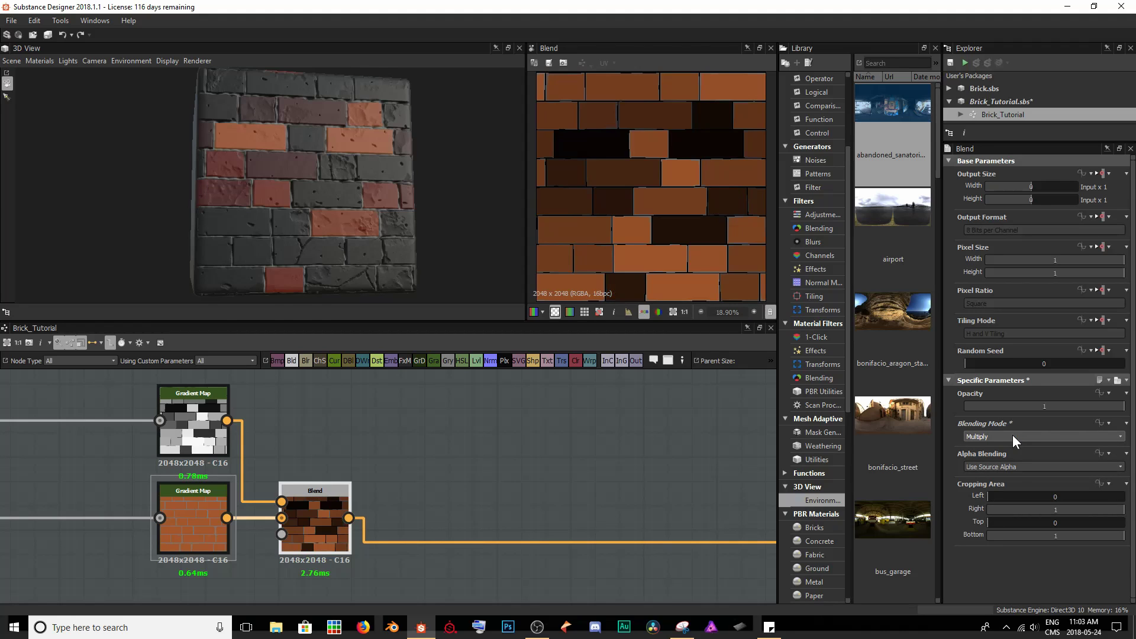
scroll(1013, 436, "down", 1)
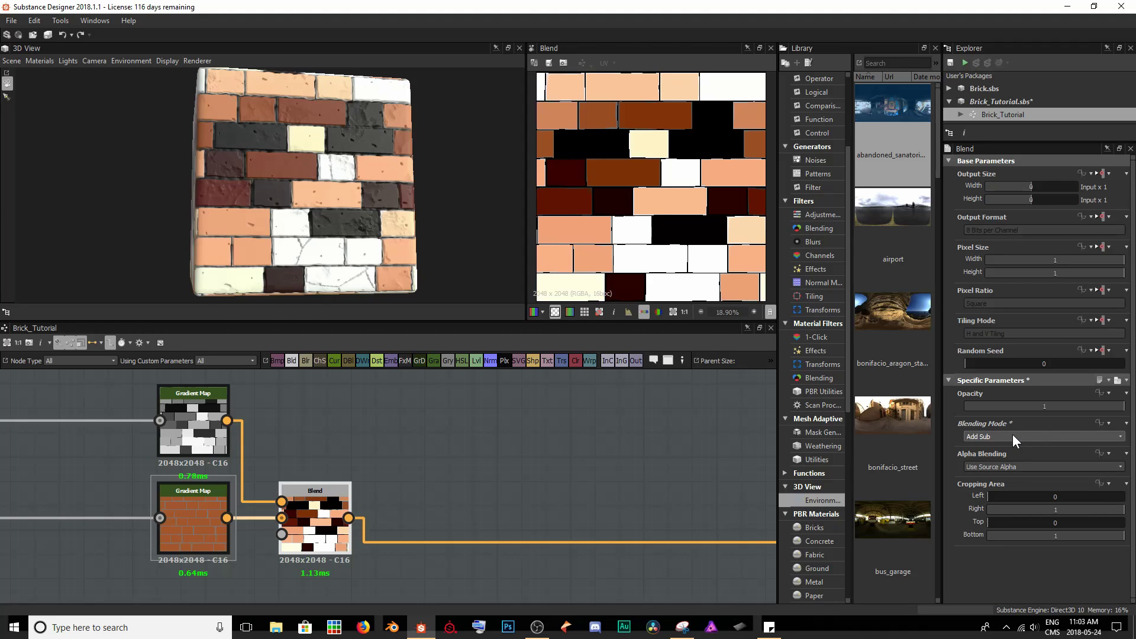
scroll(1013, 436, "down", 1)
scroll(1013, 436, "down", 1)
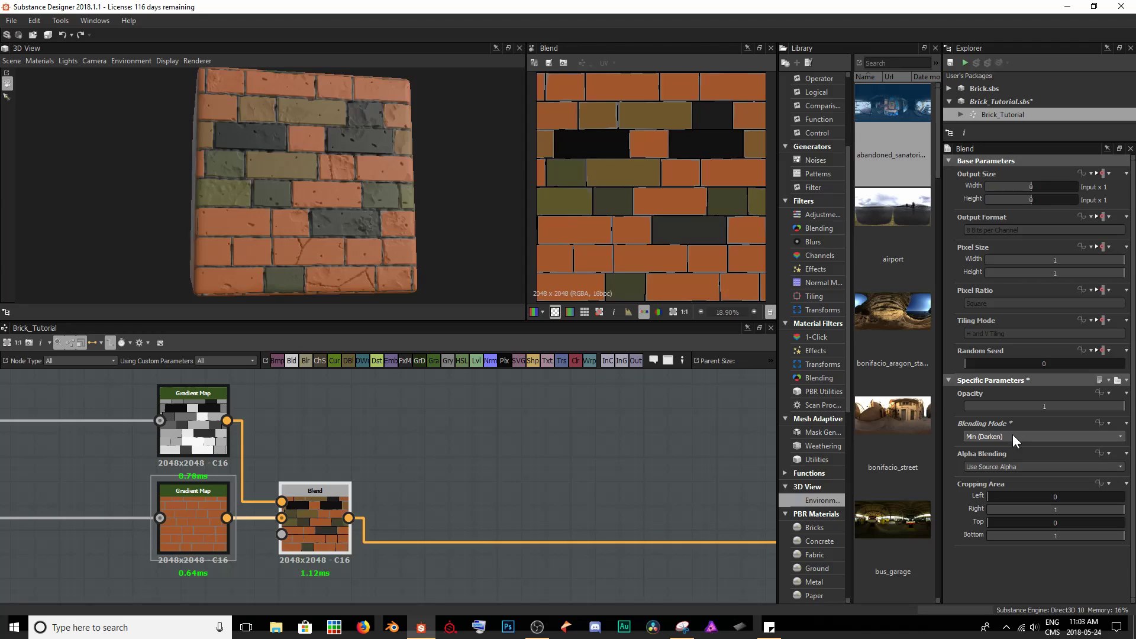
scroll(1012, 436, "down", 1)
scroll(1013, 436, "down", 3)
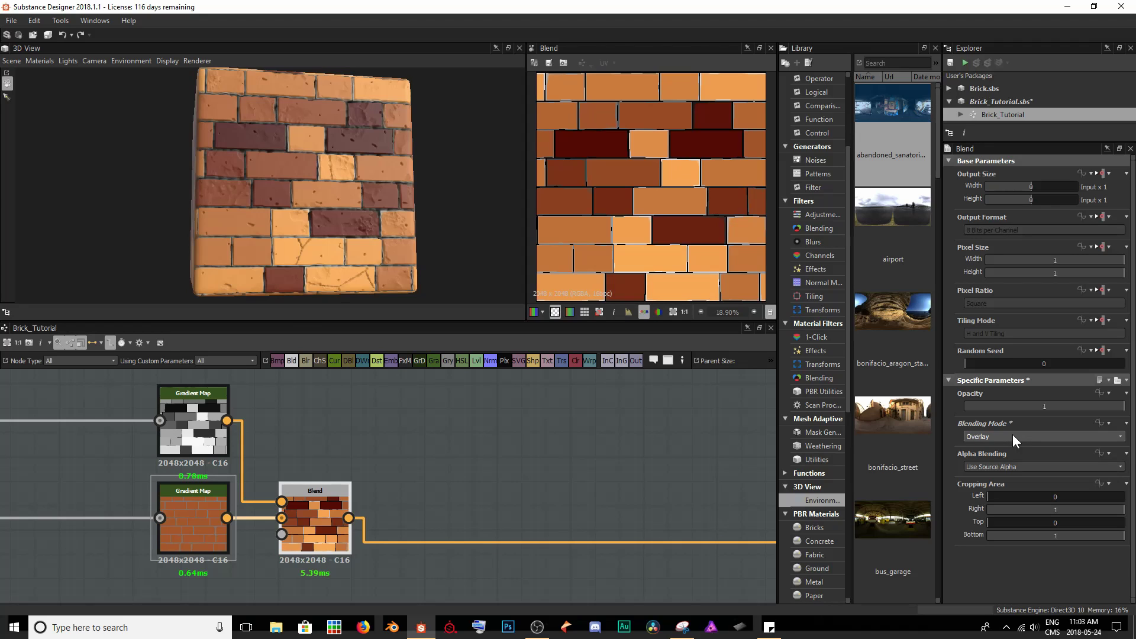
scroll(1013, 436, "down", 1)
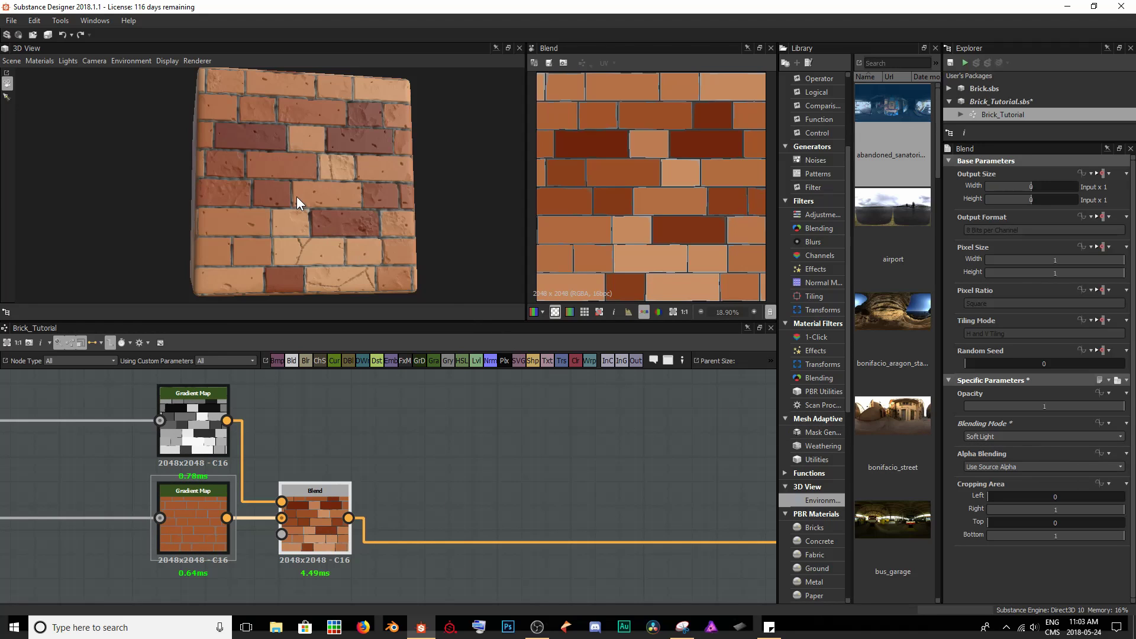
Step: Examine the brick color variation and the grout between the bricks up close on the cube
left_click_drag(296, 196, 310, 221, "alt")
scroll(310, 222, "up", 5)
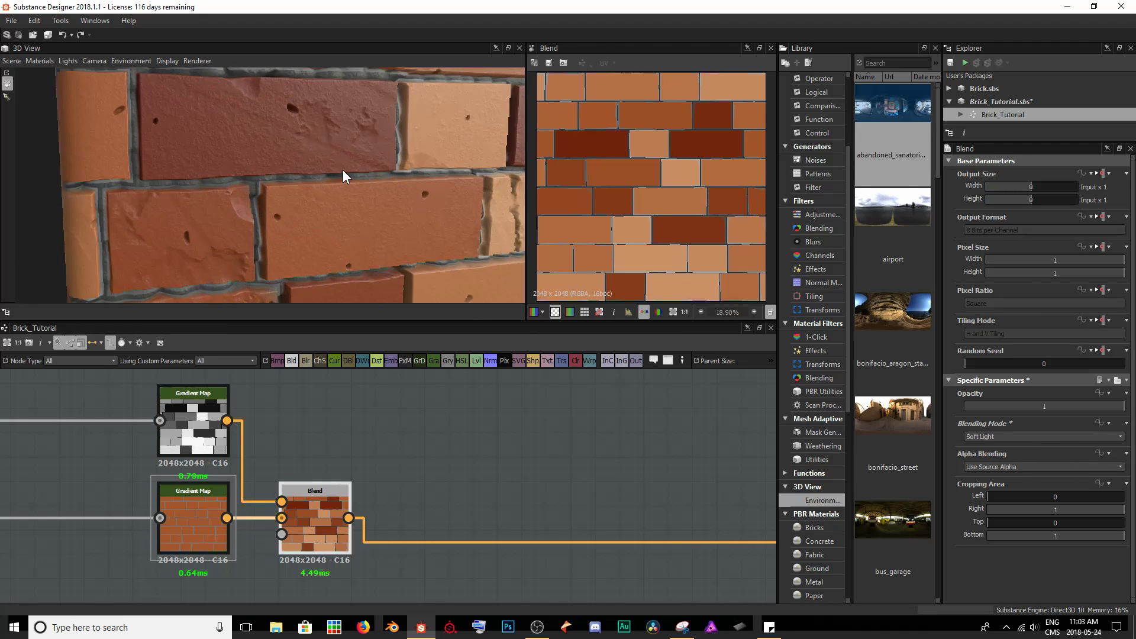
left_click_drag(343, 169, 307, 118, "alt")
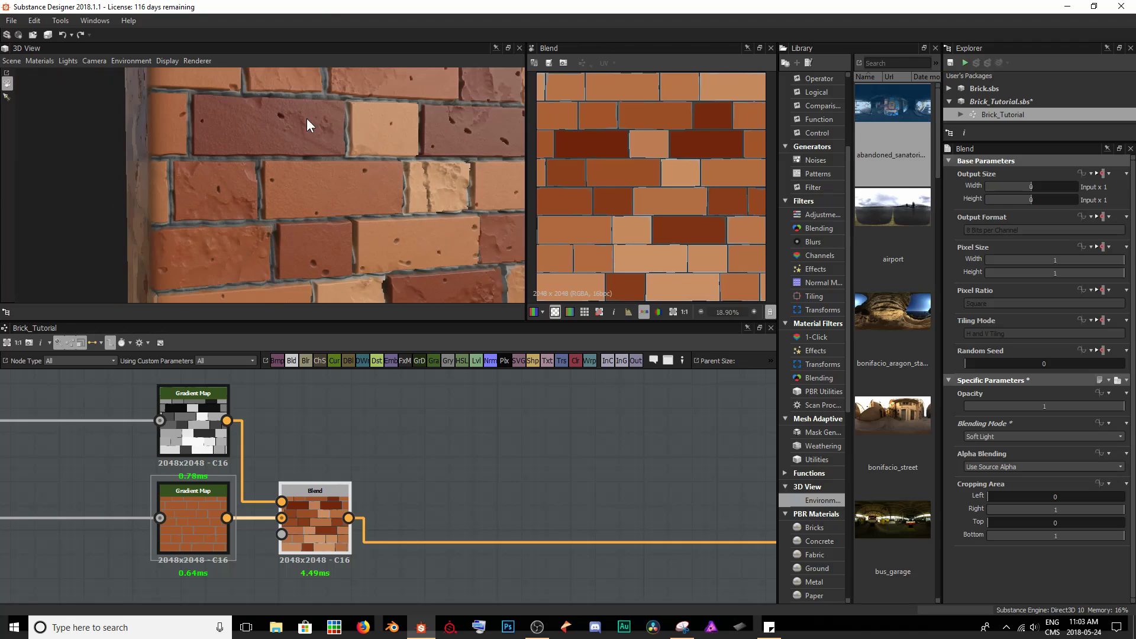
left_click_drag(388, 223, 363, 267, "alt")
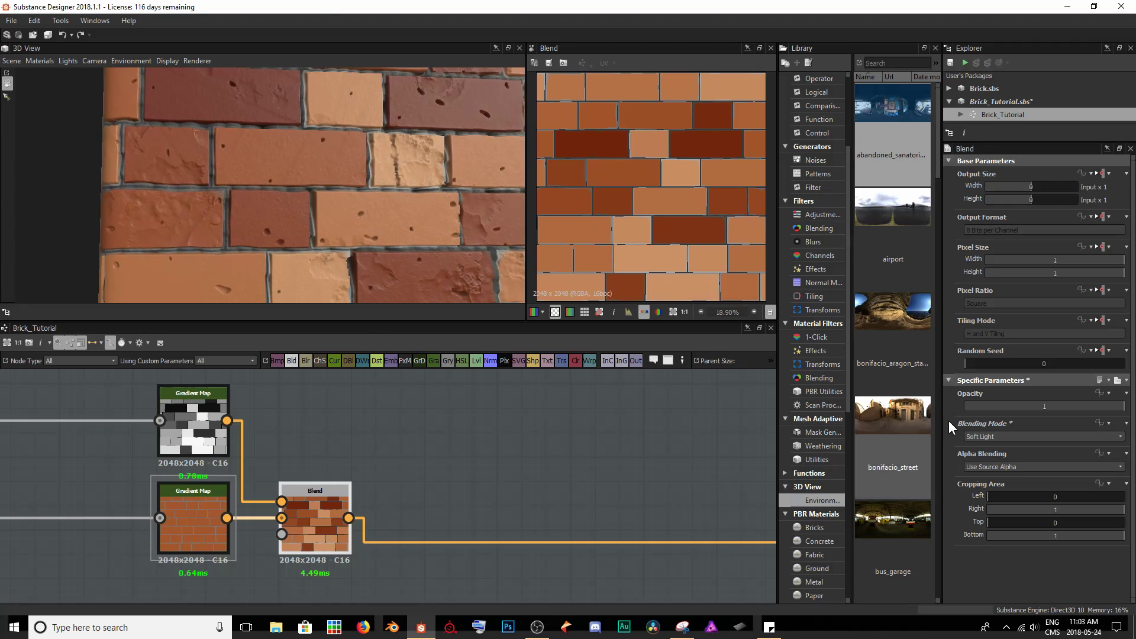
scroll(314, 209, "up", 8)
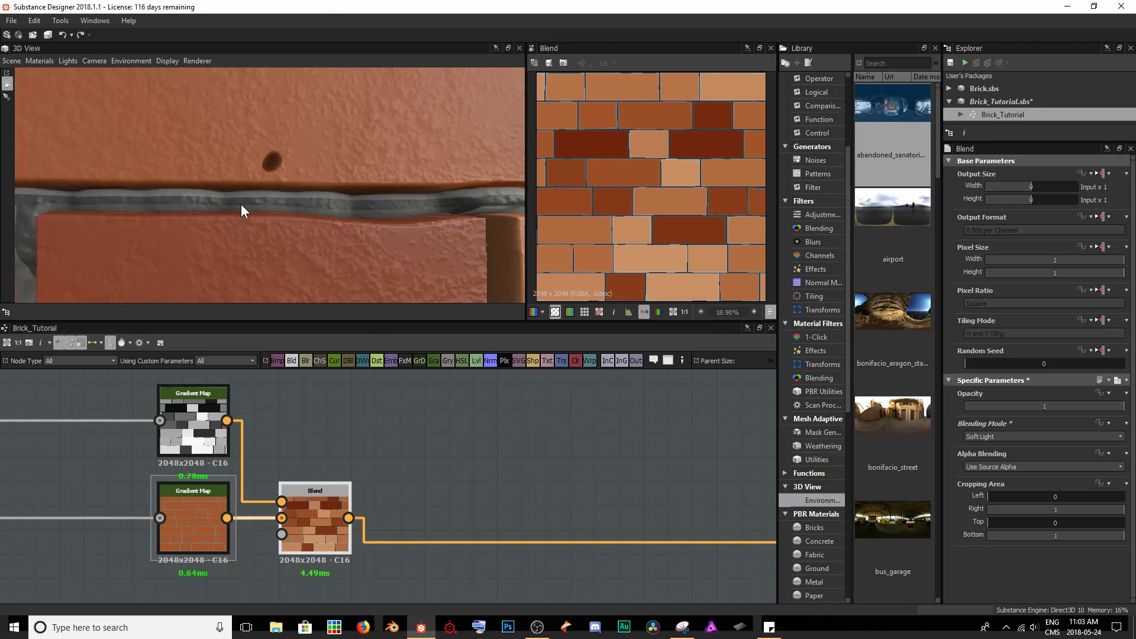
left_click_drag(241, 204, 247, 204)
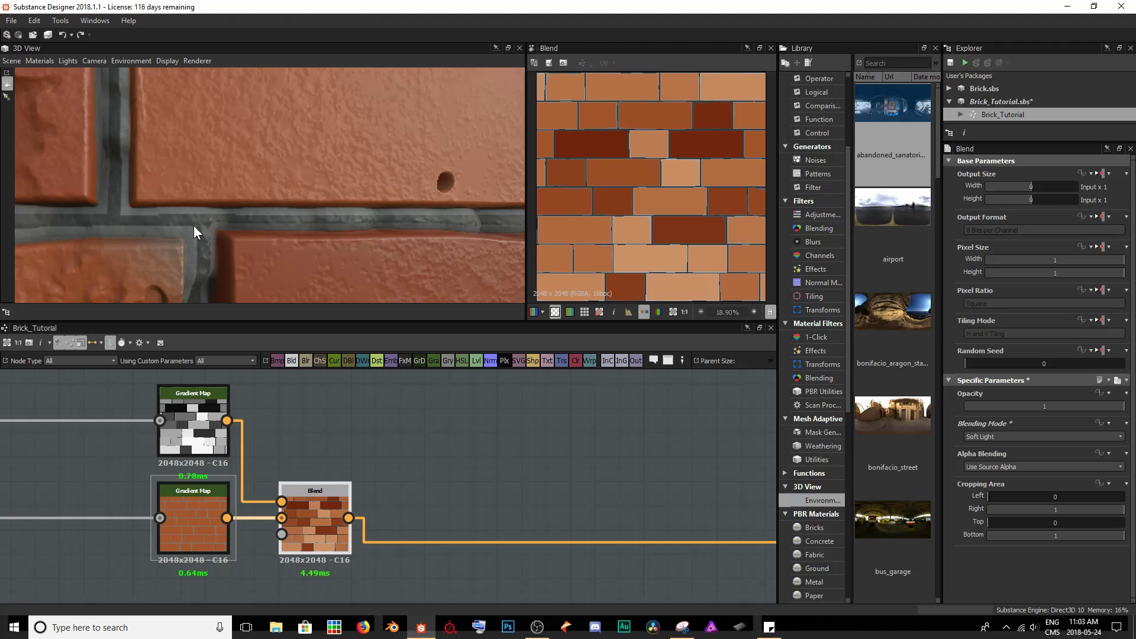
right_click_drag(153, 160, 253, 200)
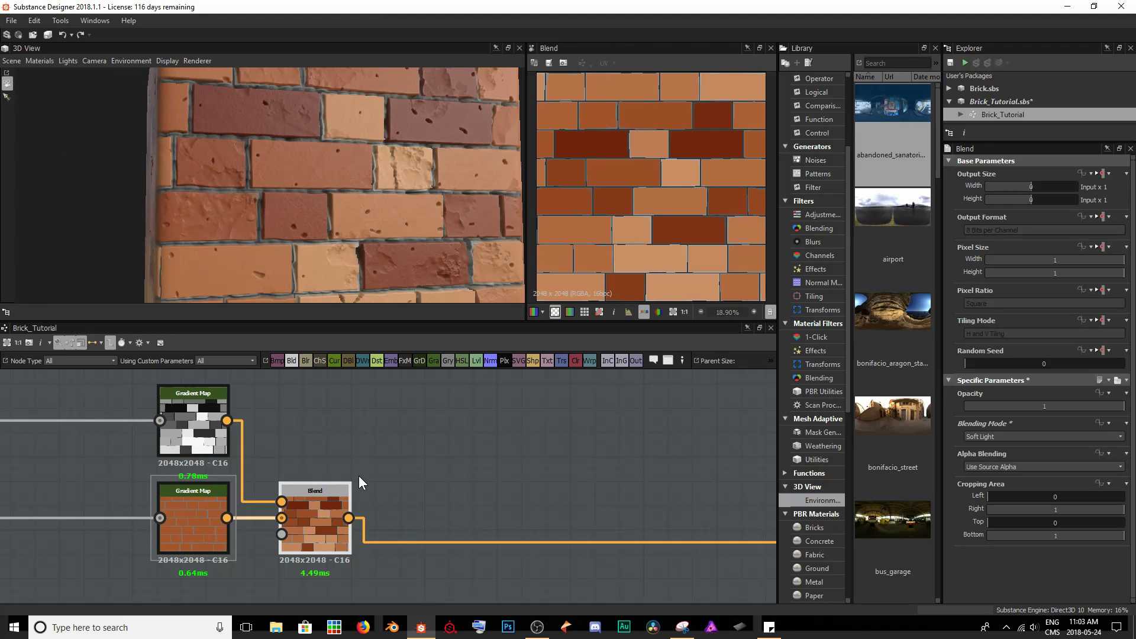
Step: Connect the Levels node in the Grout group to the Soft Light Blend's opacity input and check the grout on the cube
scroll(459, 484, "down", 5)
middle_click_drag(472, 556, 522, 456)
double_click(207, 540)
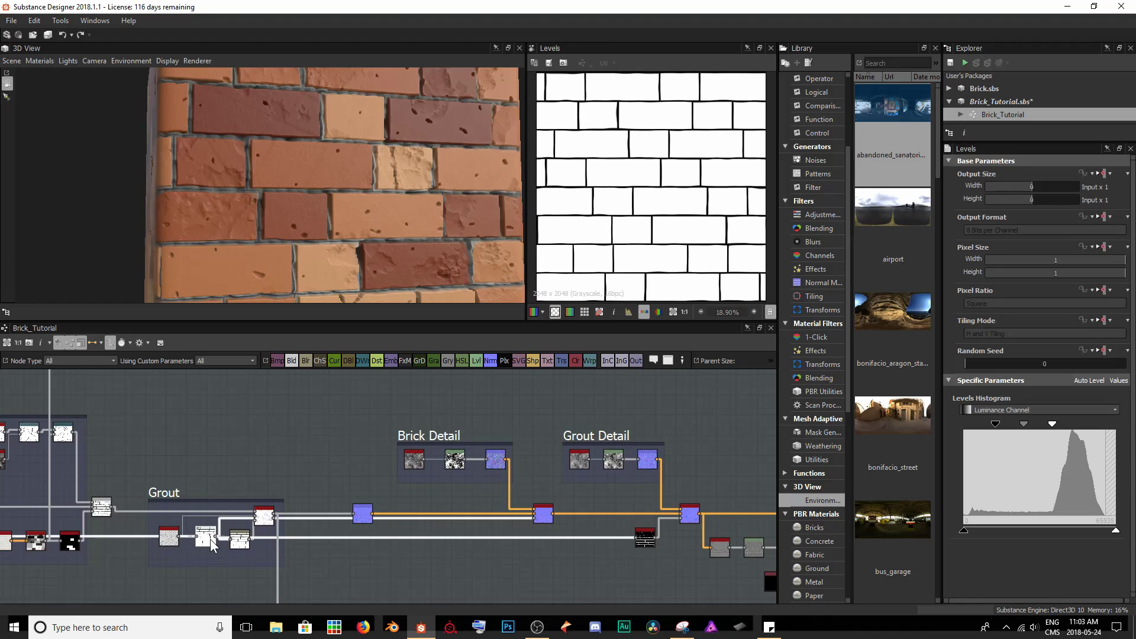
scroll(340, 426, "up", 1)
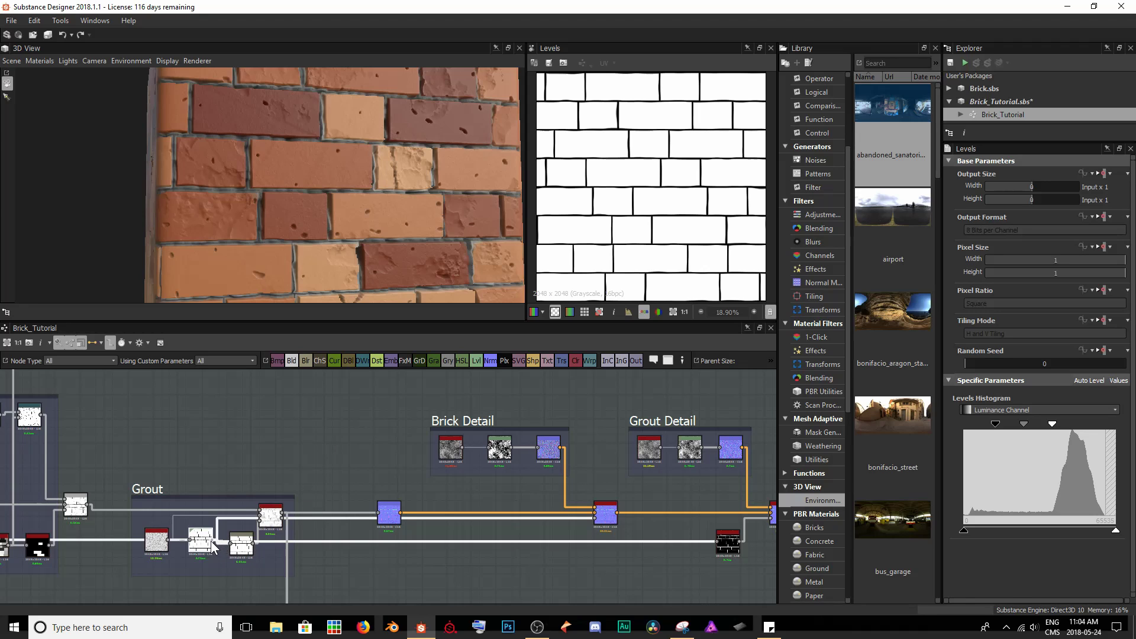
left_click_drag(212, 541, 422, 477)
scroll(421, 477, "up", 8)
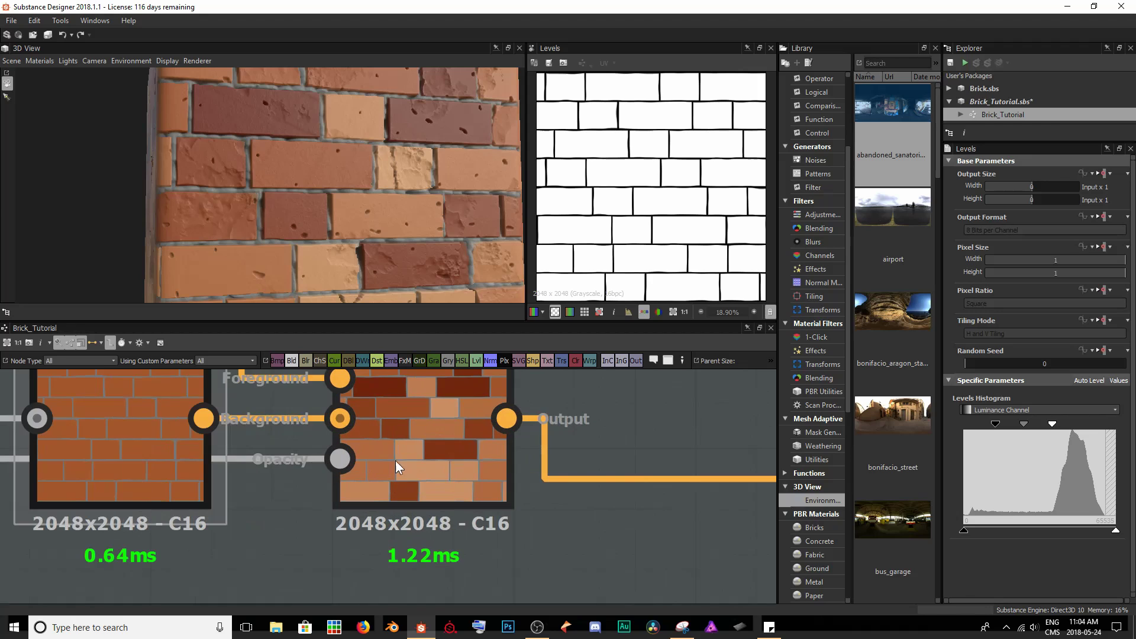
middle_click_drag(406, 435, 427, 533)
left_click(437, 518)
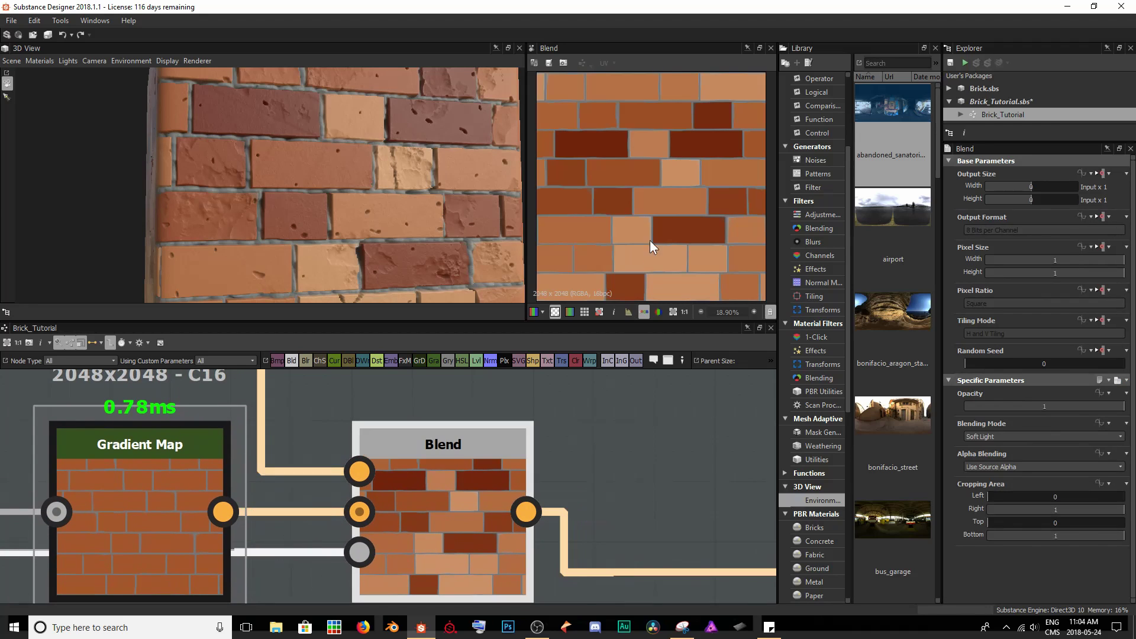
scroll(223, 258, "up", 3)
scroll(223, 258, "up", 2)
middle_click_drag(222, 244, 250, 150)
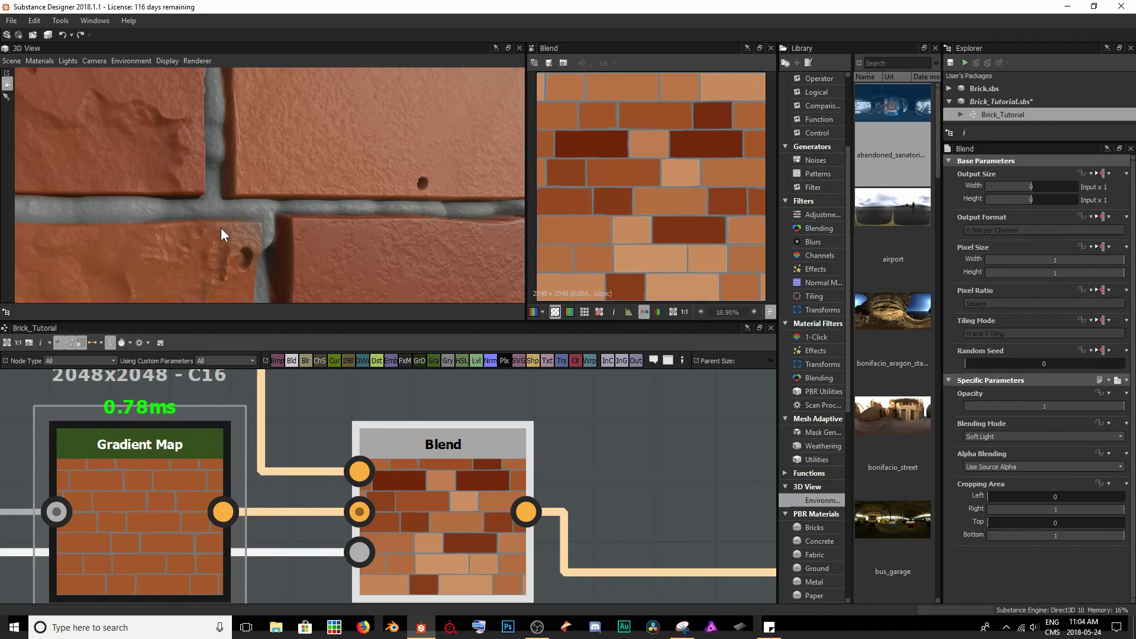
left_click_drag(251, 151, 271, 182)
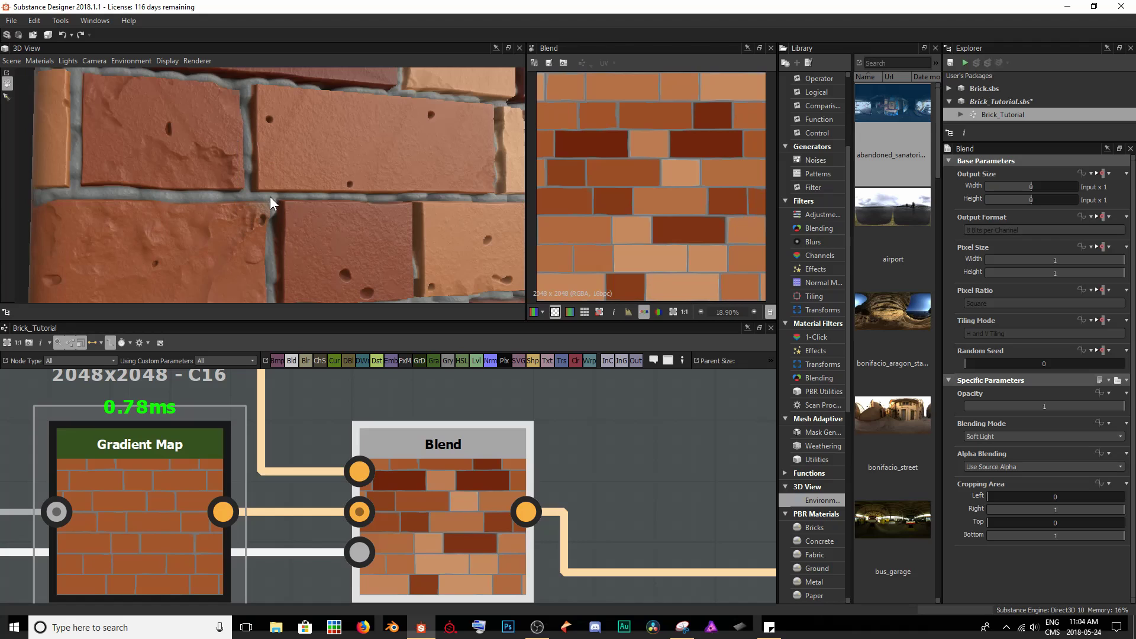
left_click_drag(351, 243, 351, 213)
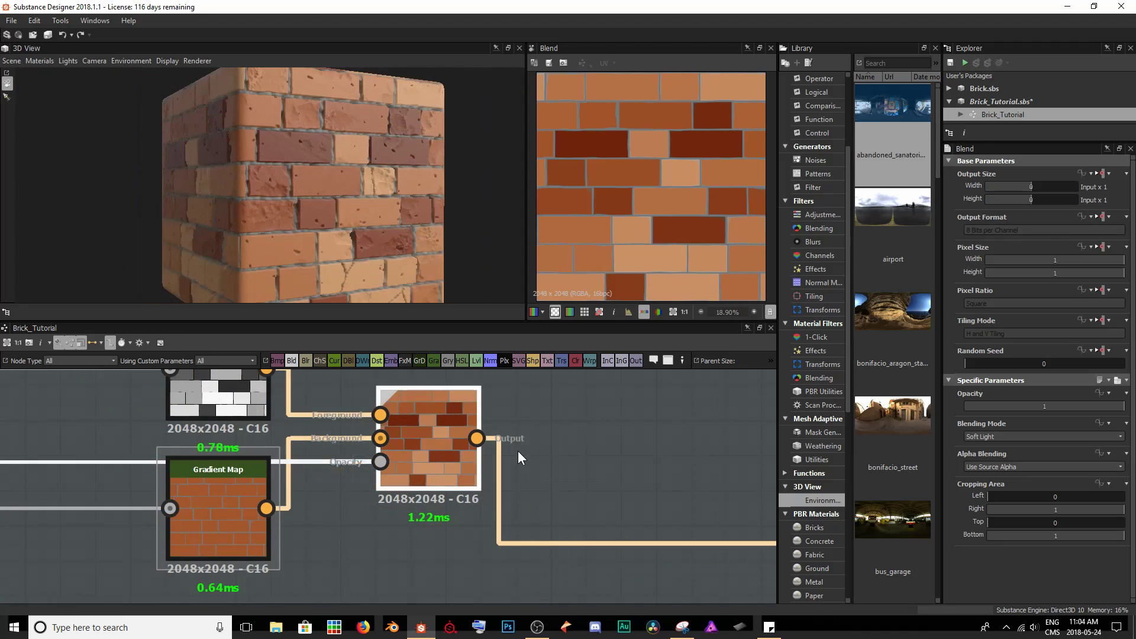
Step: Try the Soft Light Blend at an opacity of 0.43 and restore it to 1
left_click_drag(1067, 405, 1032, 409)
left_click_drag(378, 236, 333, 237)
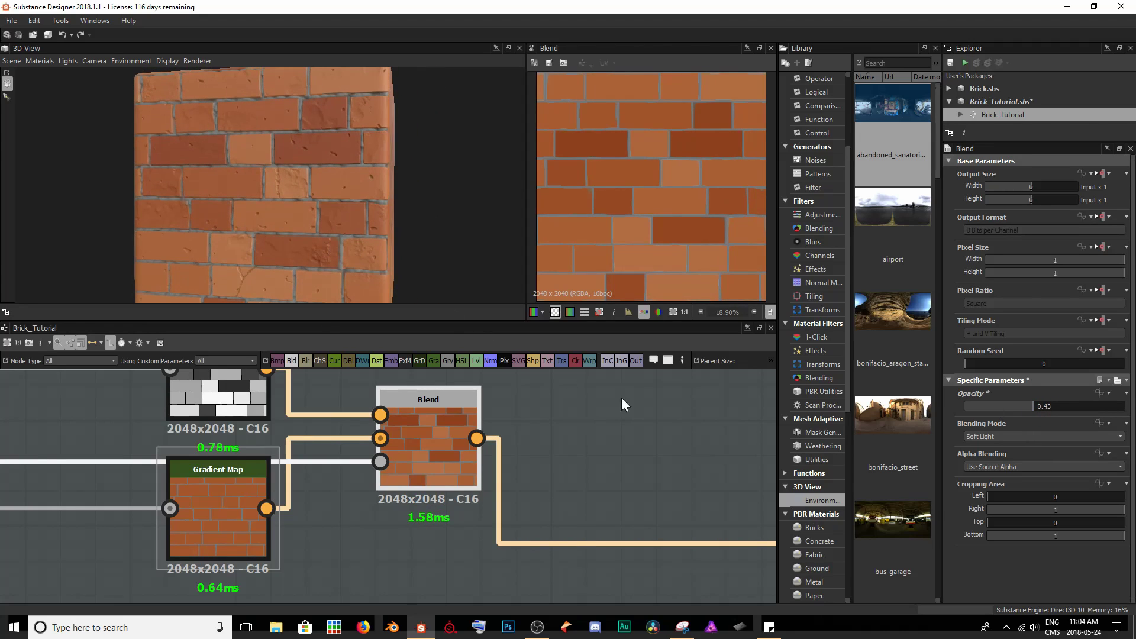
left_click_drag(1031, 408, 1135, 416)
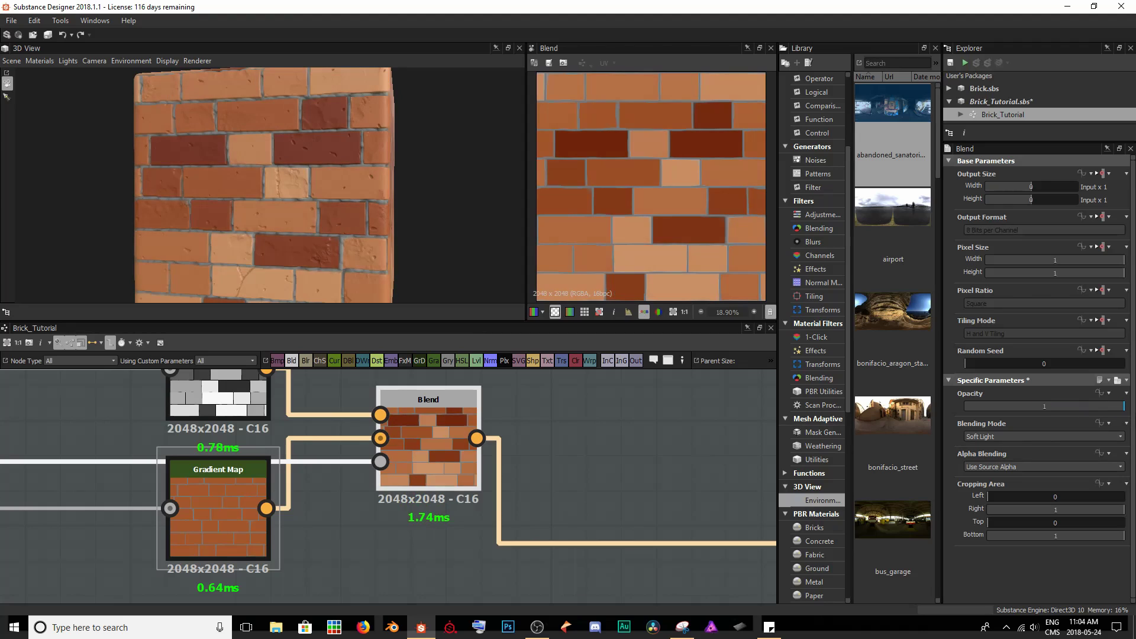
Step: Set the Soft Light Blend's opacity to 0.5, check the cube and save the package
mouse_move(355, 219)
left_mouse_down()
mouse_move(247, 220)
mouse_move(354, 228)
mouse_move(145, 109)
mouse_move(367, 207)
left_mouse_up()
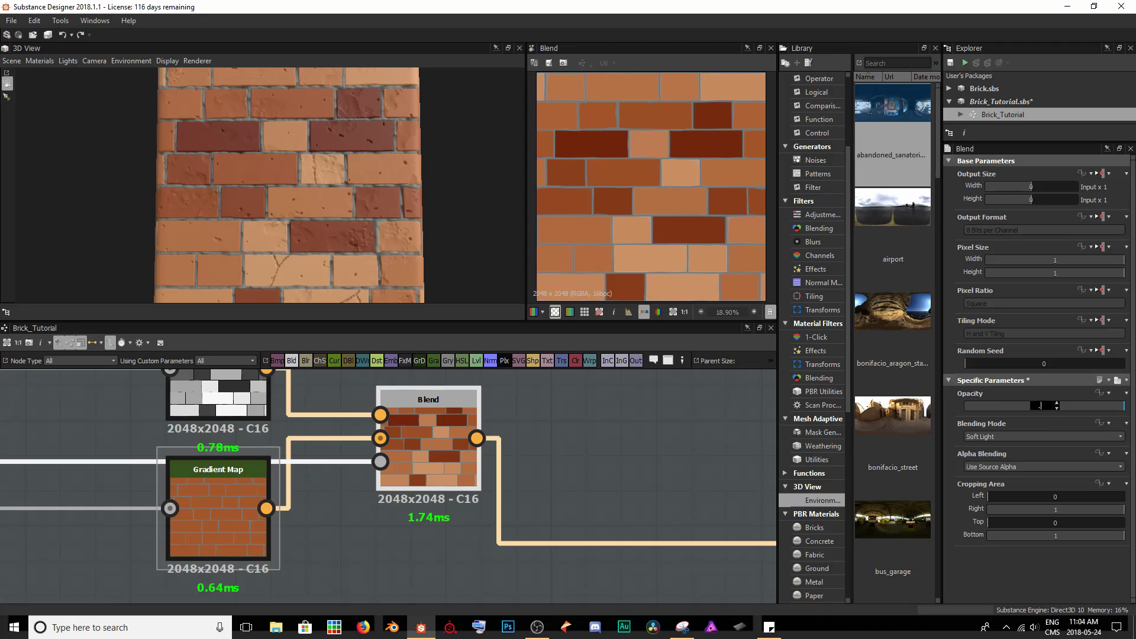
type("0.5")
key("Return")
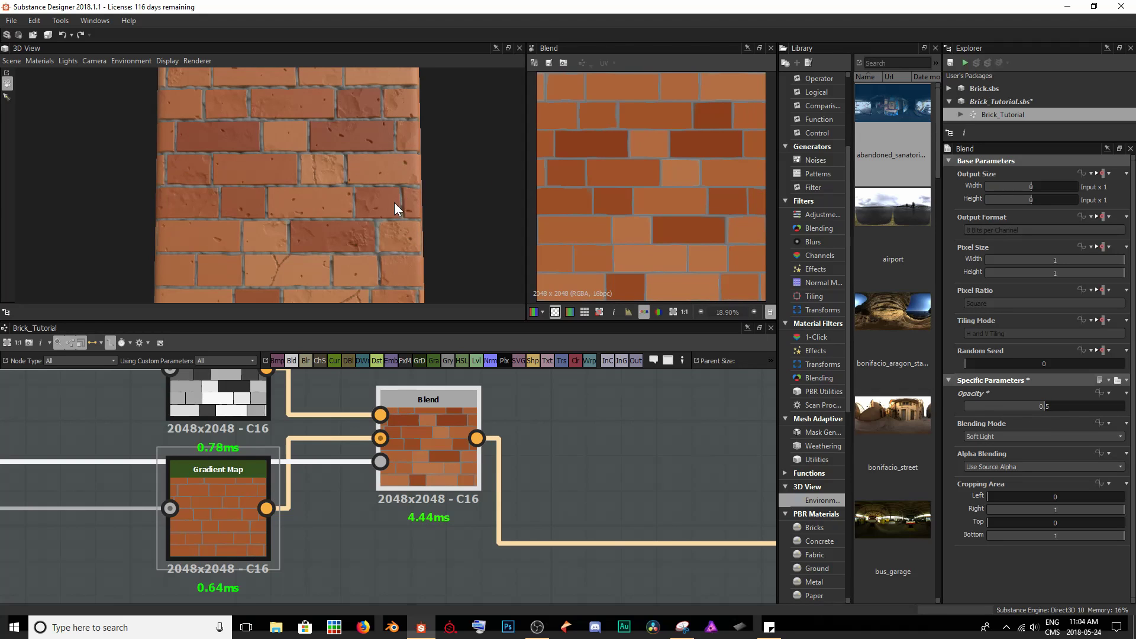
mouse_move(394, 202)
left_mouse_down()
mouse_move(283, 297)
mouse_move(261, 213)
mouse_move(426, 203)
mouse_move(413, 200)
left_mouse_up()
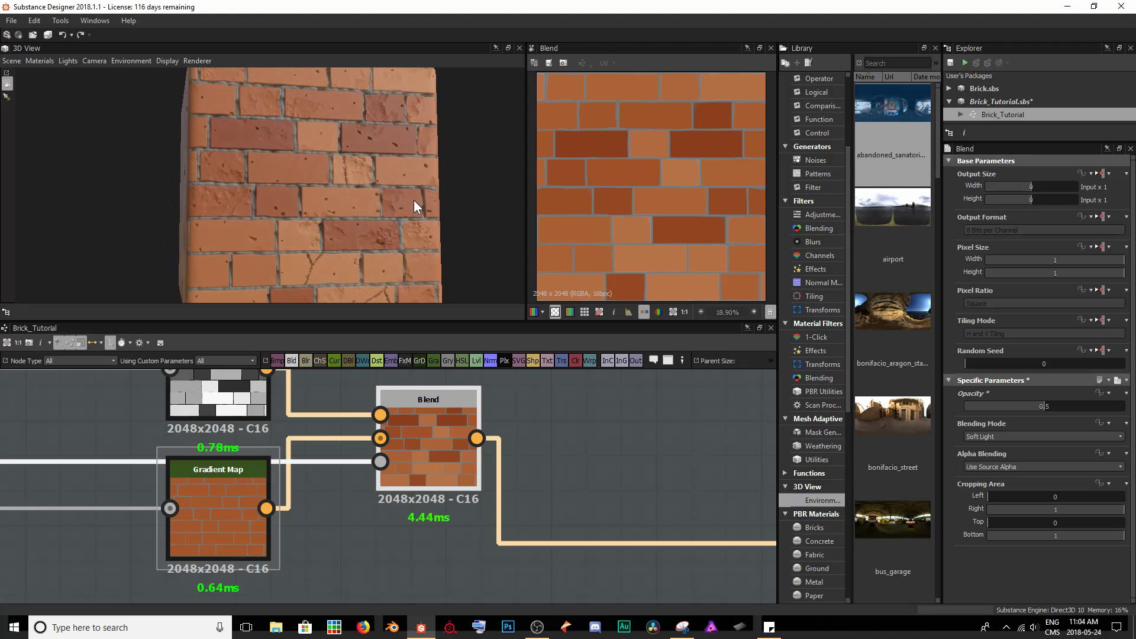
key("ctrl+s")
Step: Check the brick cracks on the cube and insert another Blend node on the link between the Soft Light Blend and the base color output
scroll(532, 443, "down", 2)
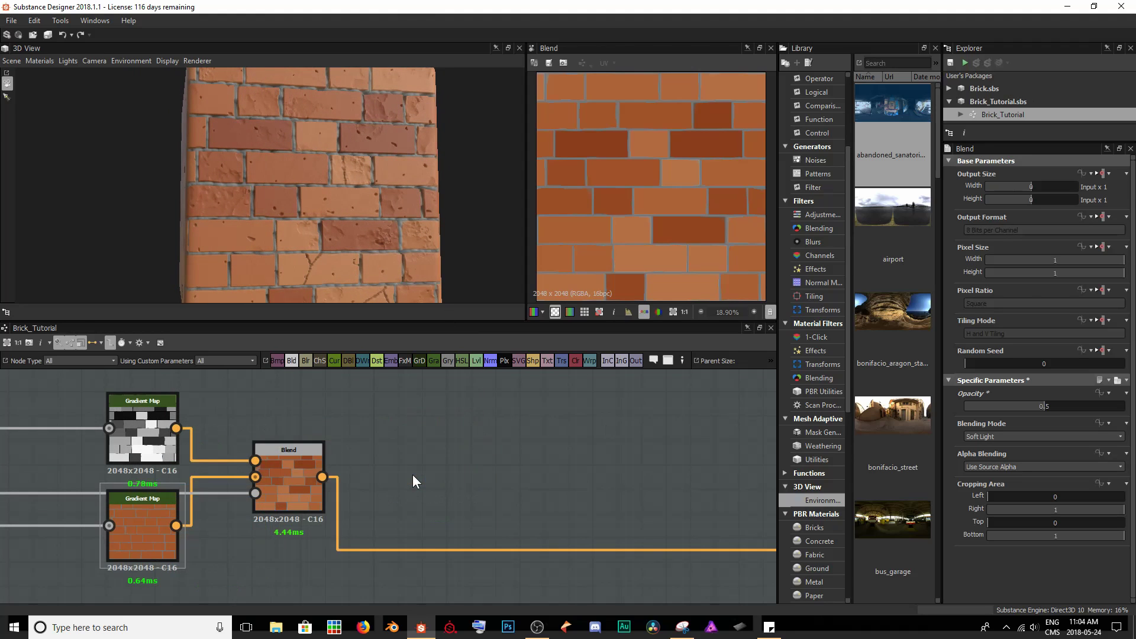
scroll(323, 264, "up", 5)
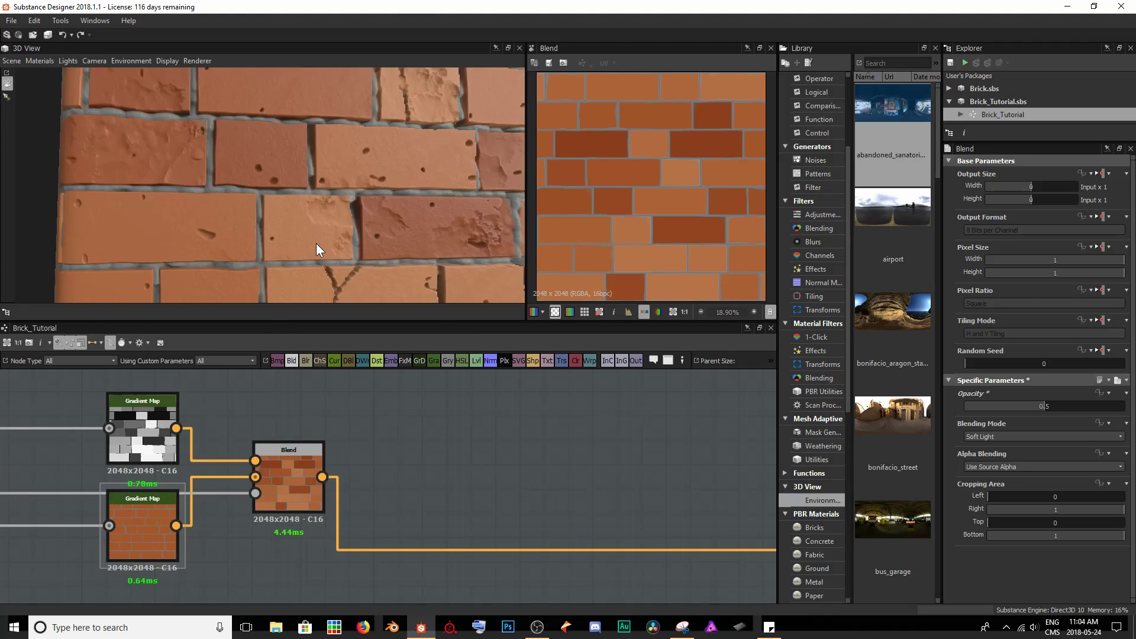
scroll(307, 209, "up", 6)
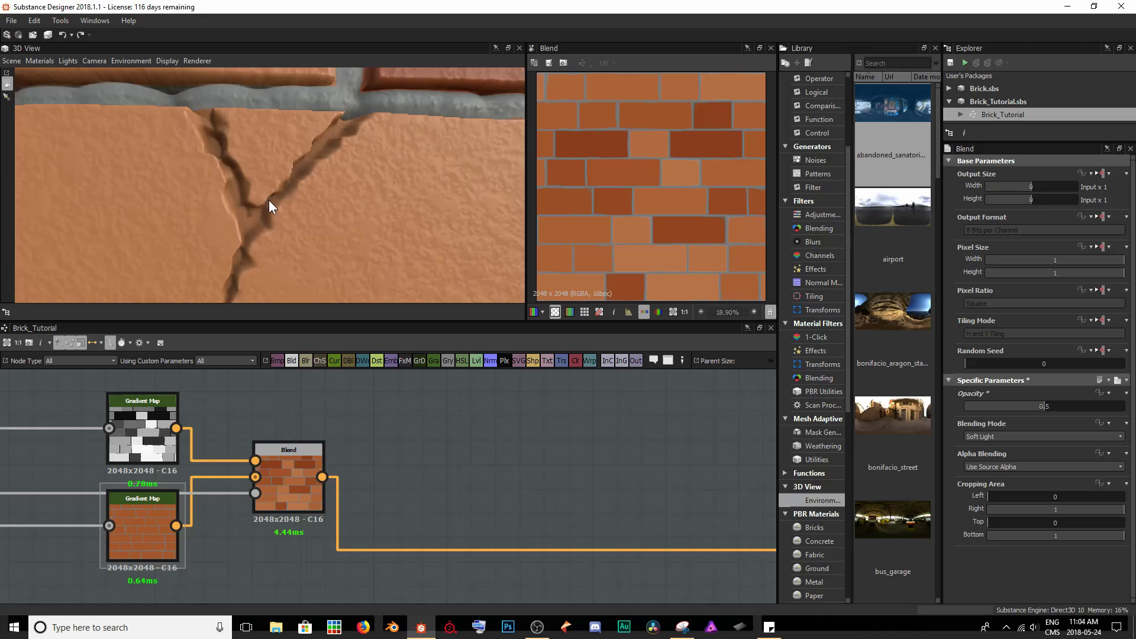
scroll(235, 222, "down", 2)
scroll(246, 236, "up", 2)
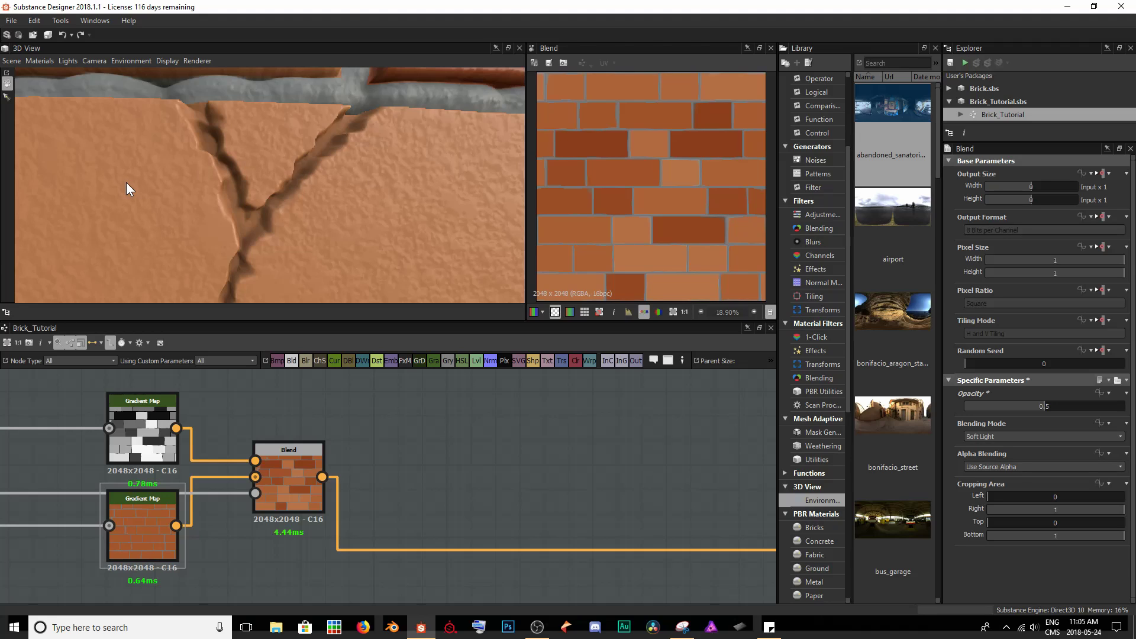
scroll(184, 172, "down", 4)
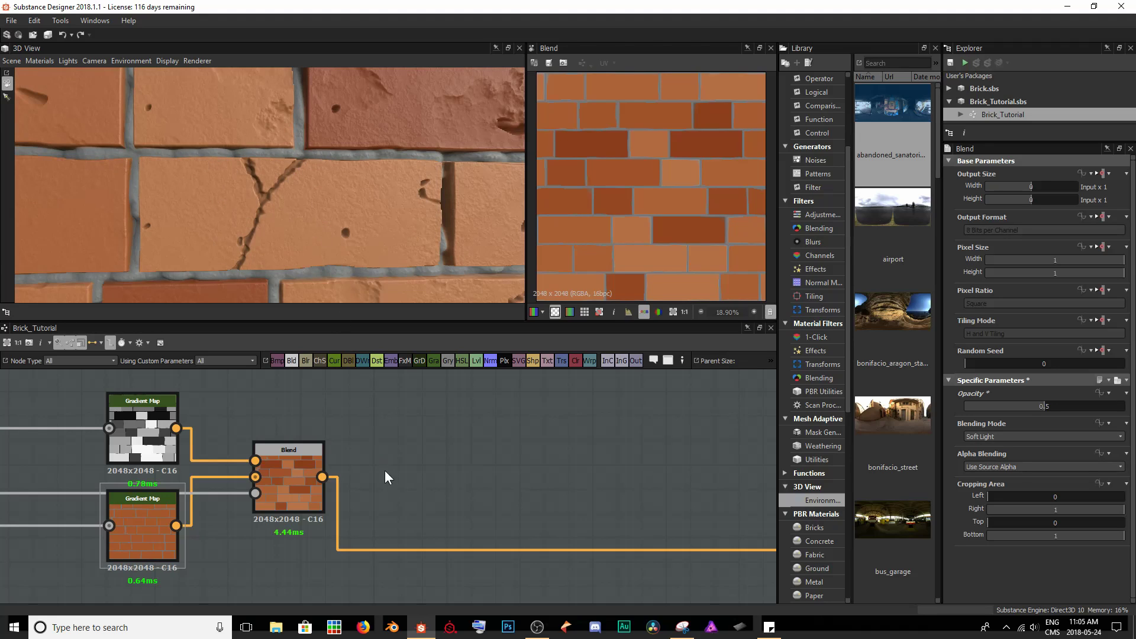
left_click(521, 543)
right_click(517, 566)
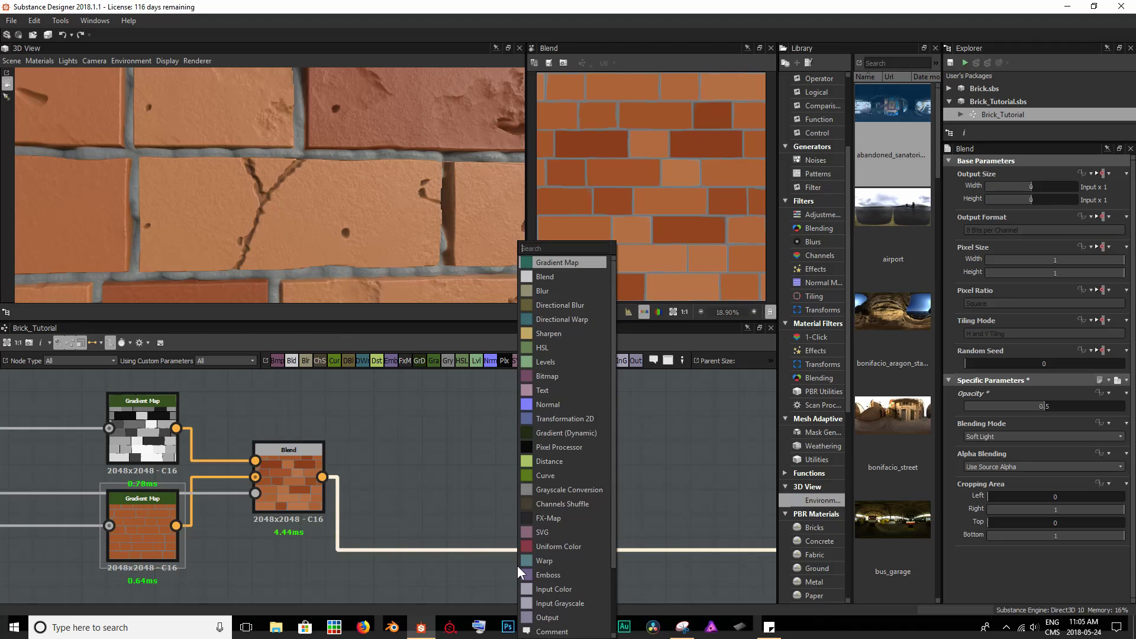
scroll(562, 473, "down", 5)
key("Escape")
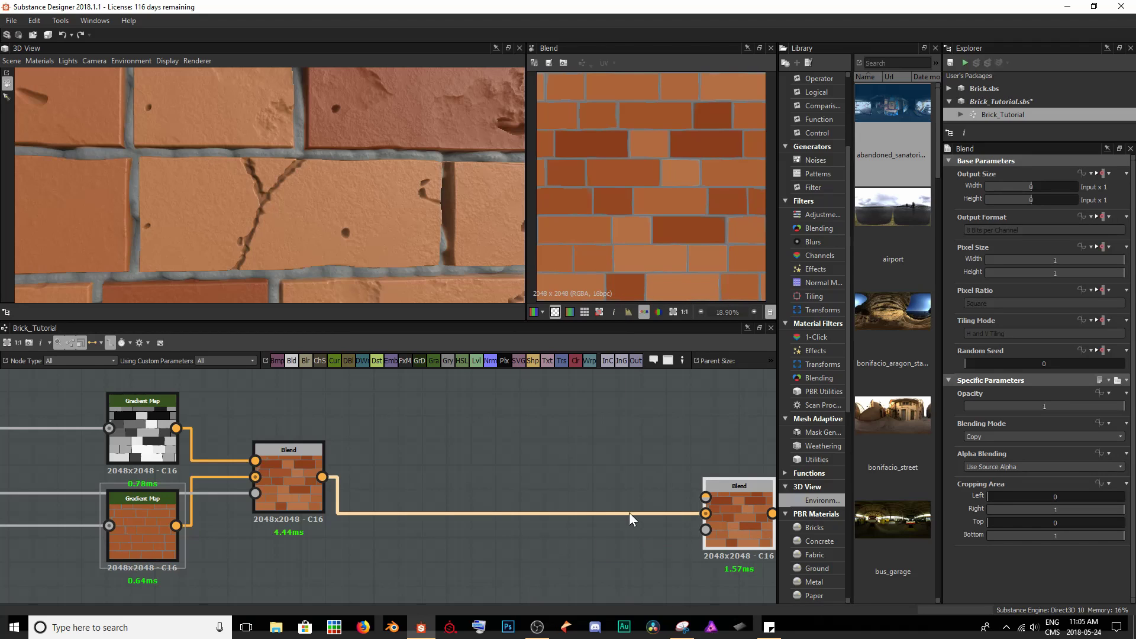
left_click_drag(733, 516, 534, 472)
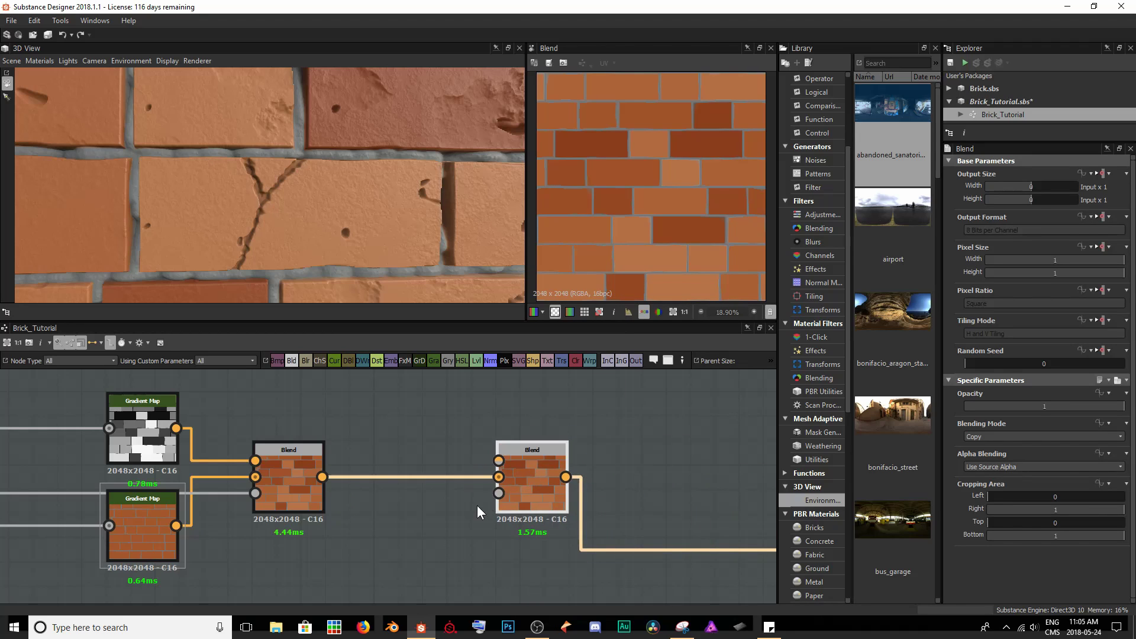
Step: Connect the Directional Warp output in the Cracks group to the foreground input of the newly inserted Blend
scroll(477, 505, "down", 5)
middle_click_drag(395, 529, 520, 470)
scroll(414, 466, "up", 3)
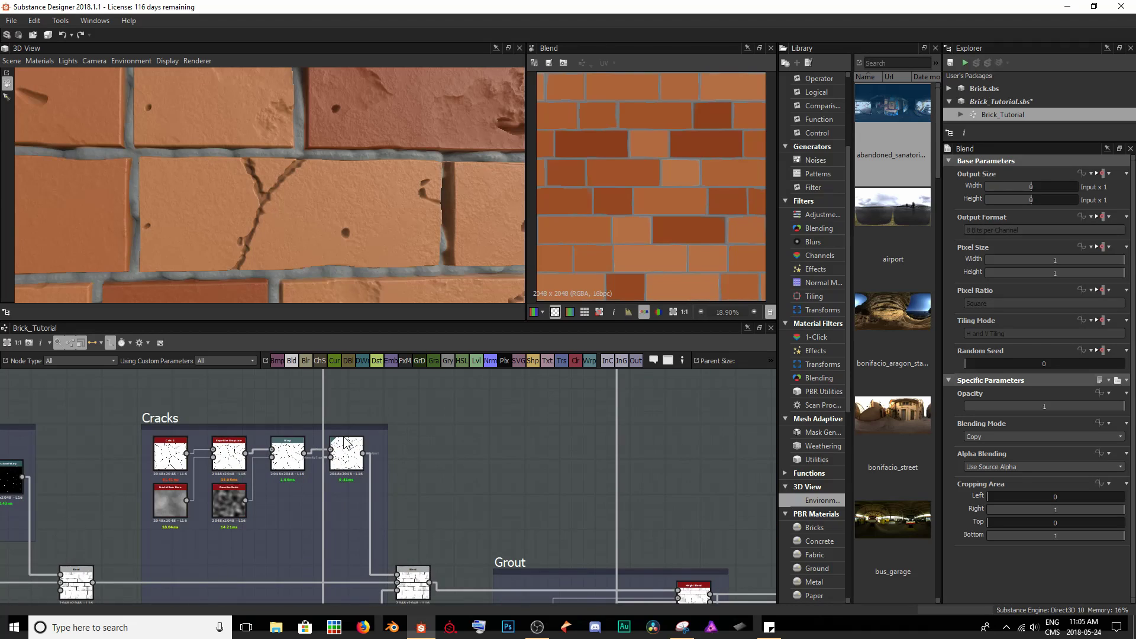
double_click(346, 458)
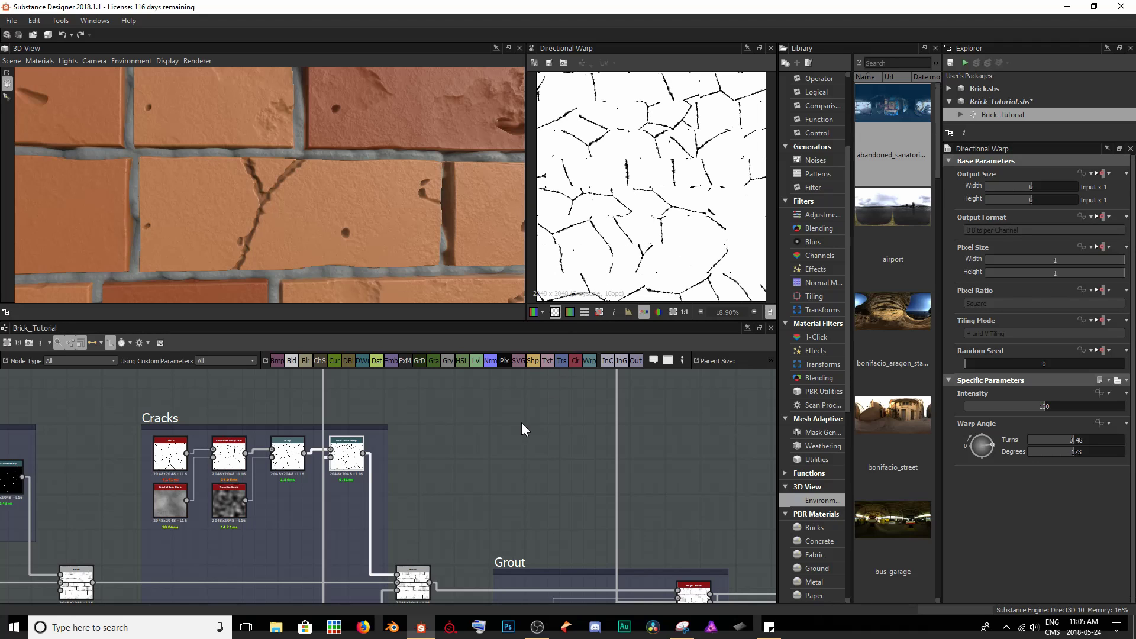
scroll(424, 558, "down", 4)
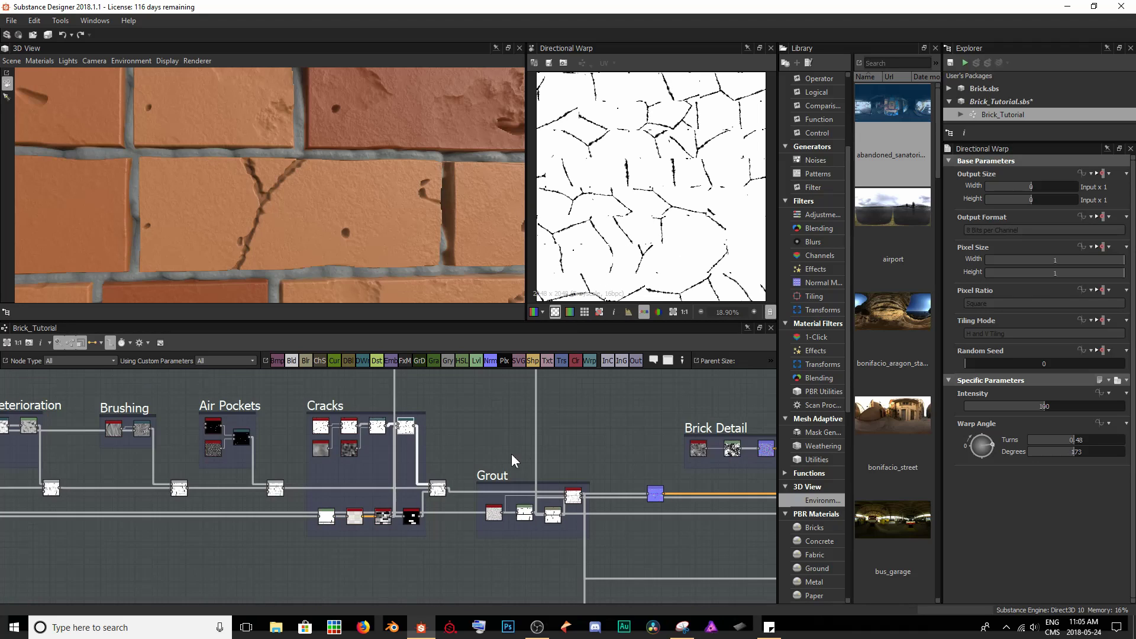
middle_click_drag(512, 454, 349, 521)
scroll(349, 521, "up", 1)
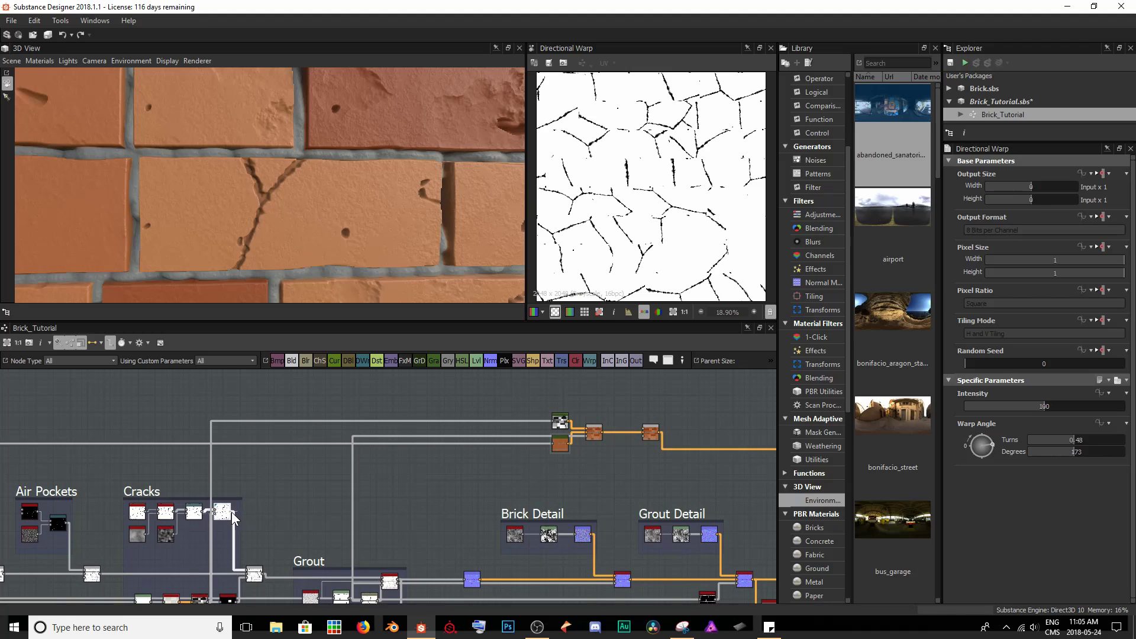
left_click_drag(233, 514, 644, 431)
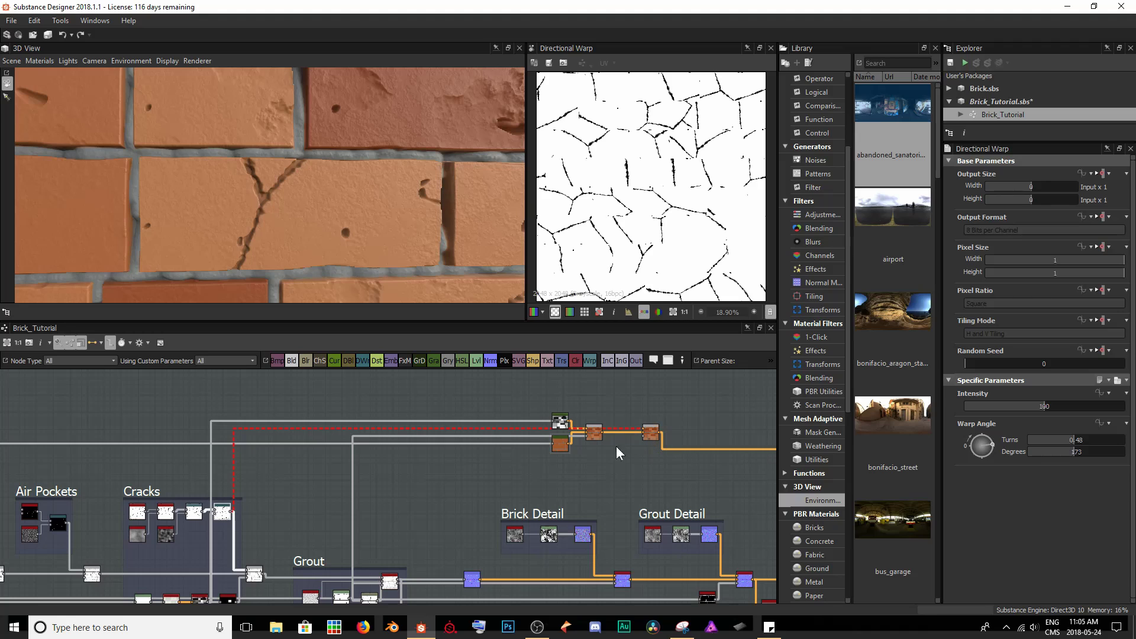
Step: Trace the link from the Directional Warp to the new Blend and compare the output and input connector types
scroll(654, 431, "up", 8)
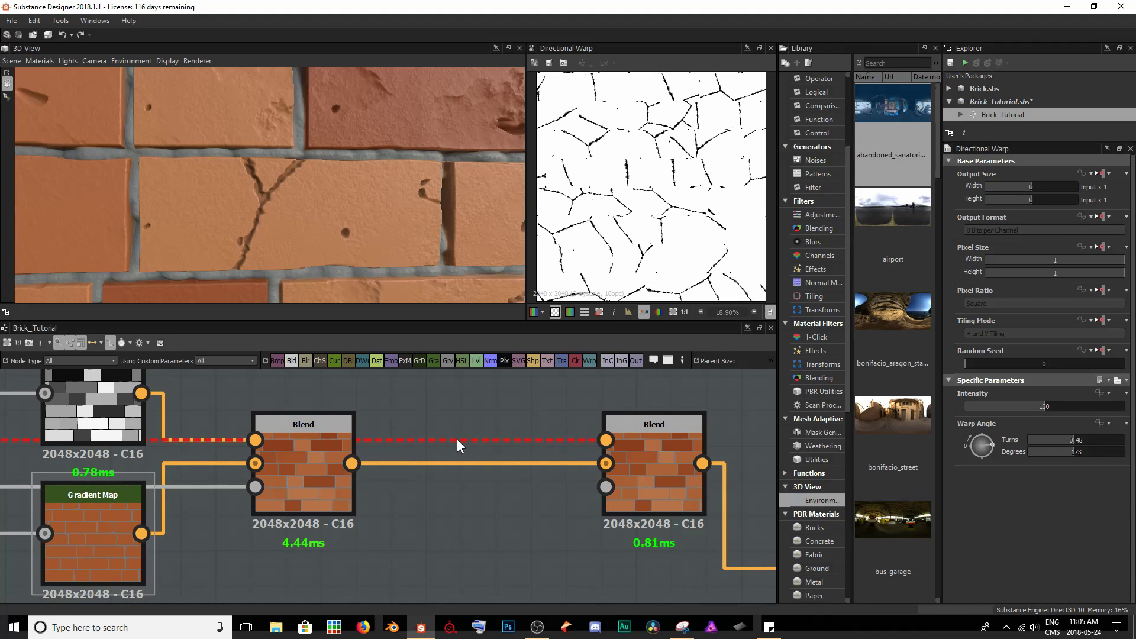
scroll(519, 488, "down", 5)
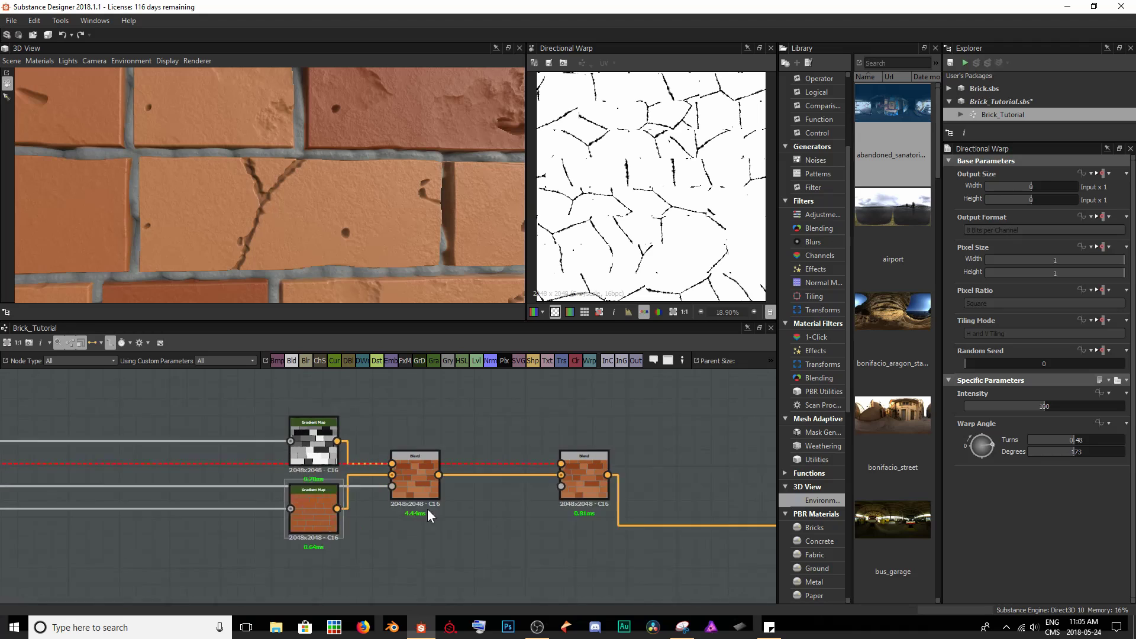
middle_click_drag(324, 496, 674, 323)
middle_click_drag(147, 507, 571, 552)
middle_click_drag(98, 574, 274, 592)
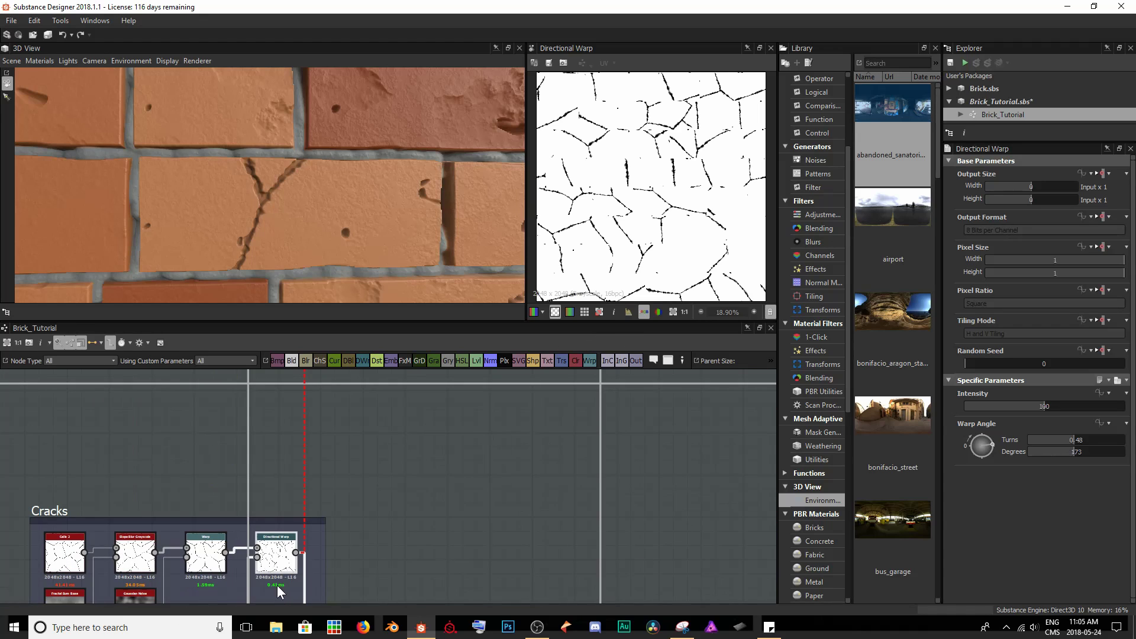
scroll(296, 544, "up", 4)
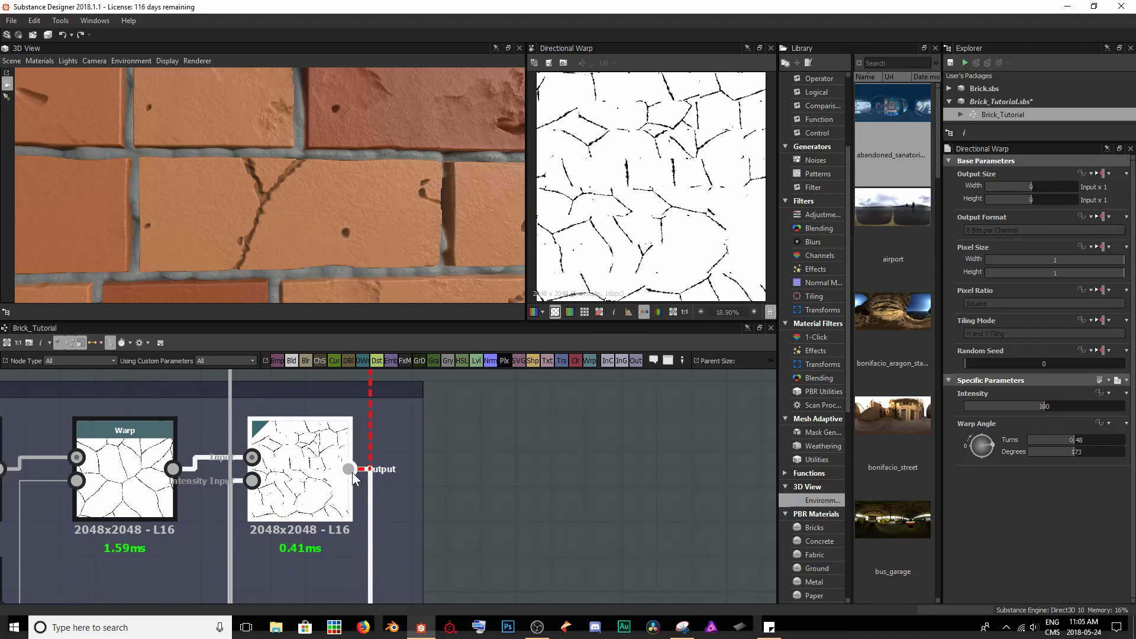
scroll(361, 470, "down", 4)
middle_click_drag(563, 446, 203, 500)
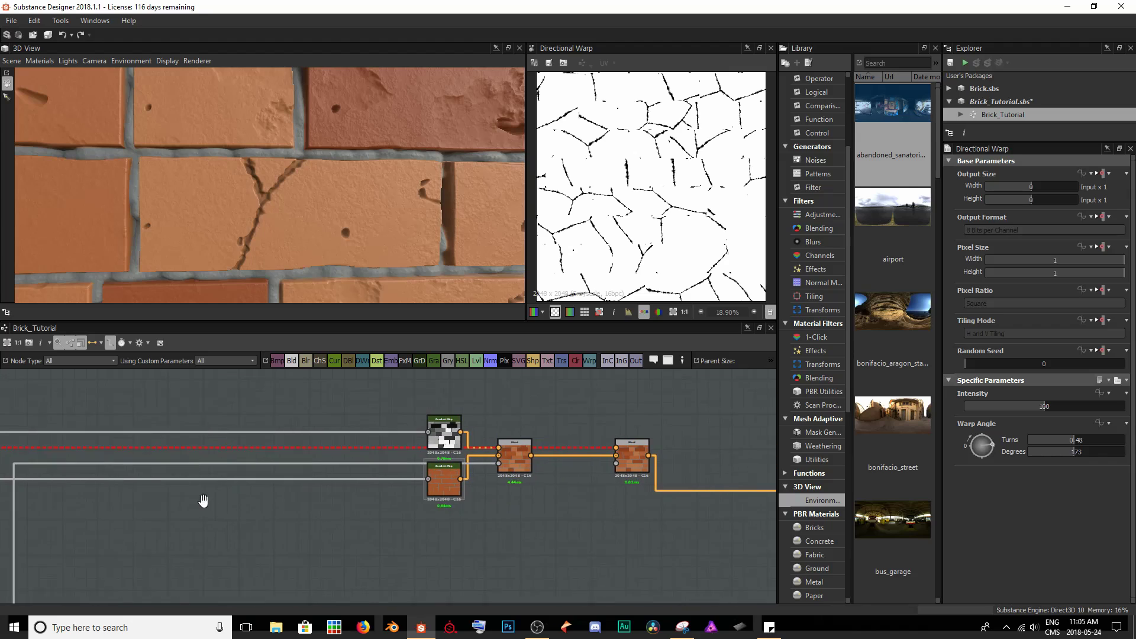
scroll(355, 499, "up", 4)
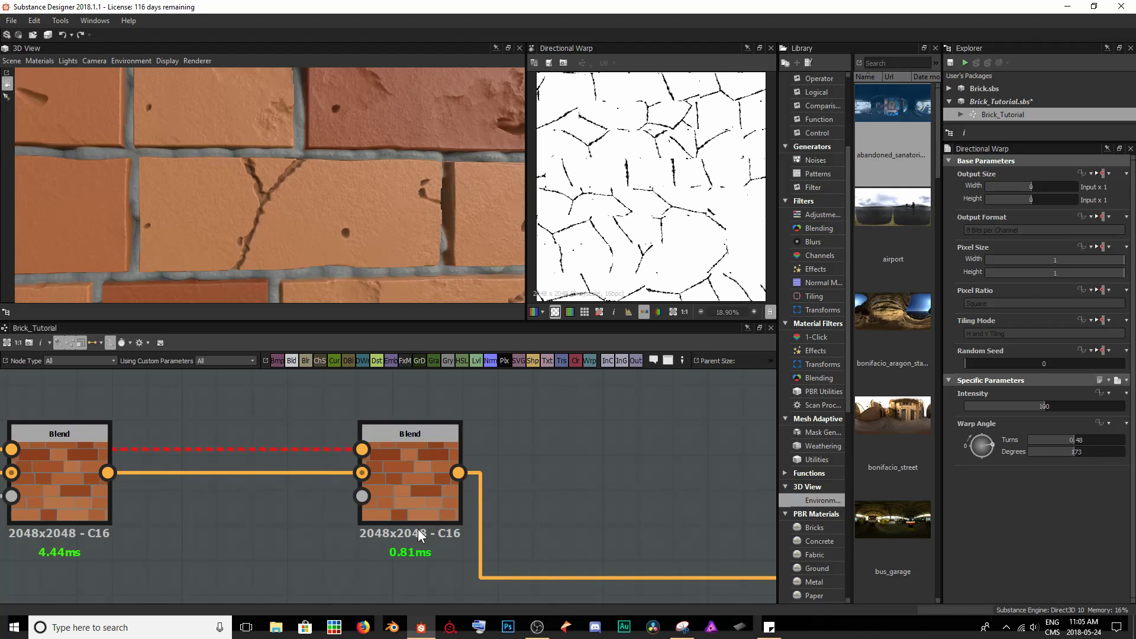
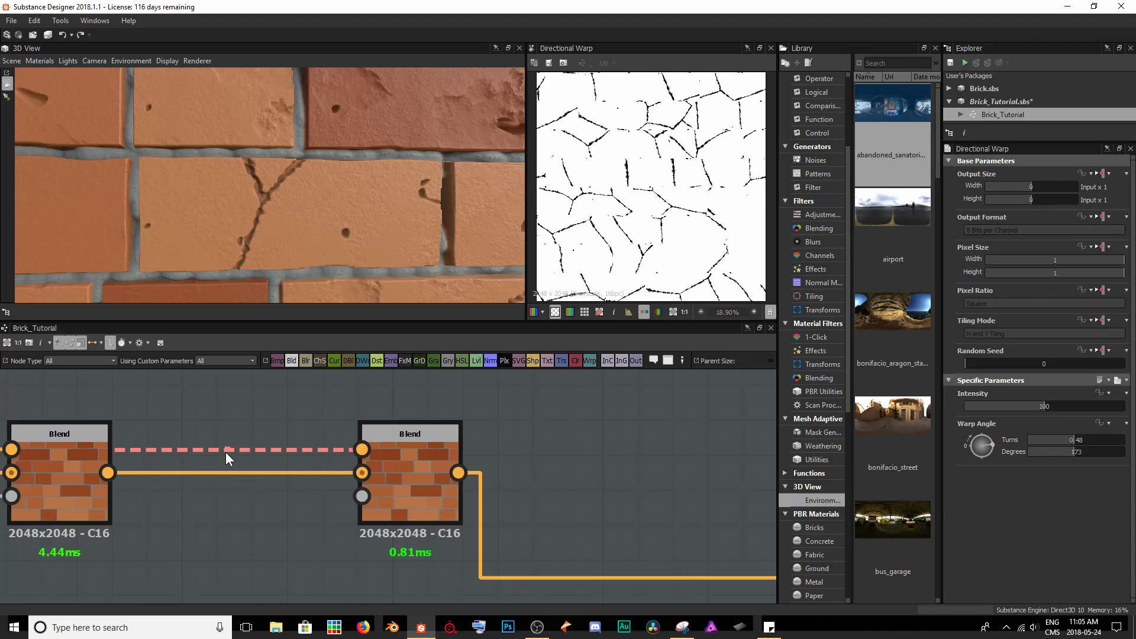
Step: Insert a Gradient Map on the link between the Directional Warp and the new Blend, and place it just above that Blend
key("space")
type("gra")
key("Return")
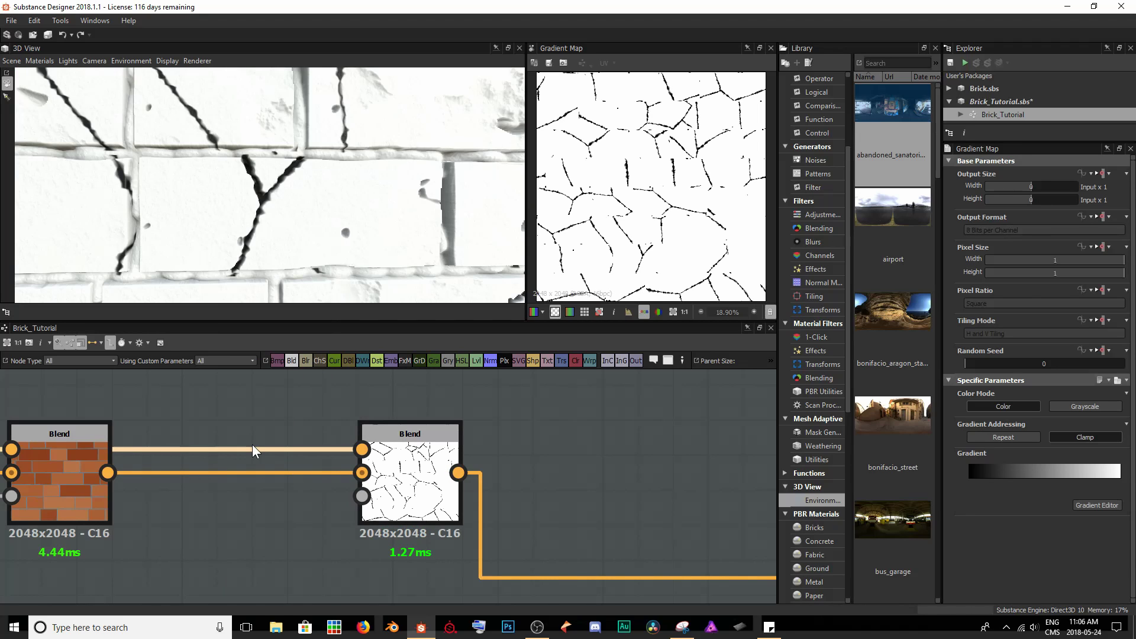
key("f")
scroll(303, 471, "down", 6)
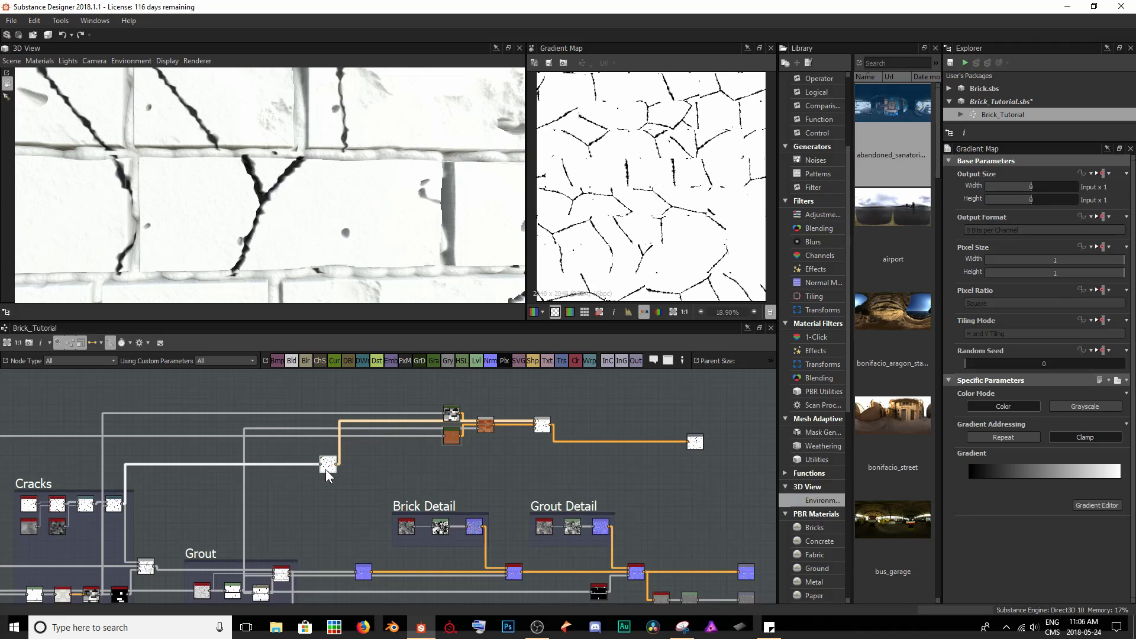
scroll(325, 470, "up", 6)
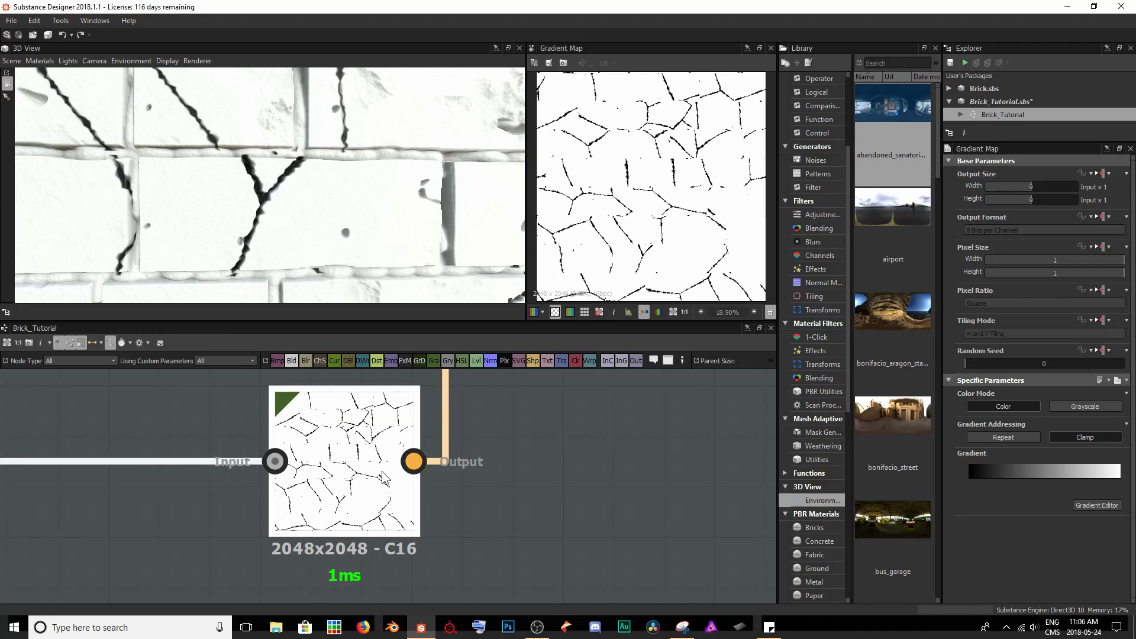
scroll(424, 476, "down", 8)
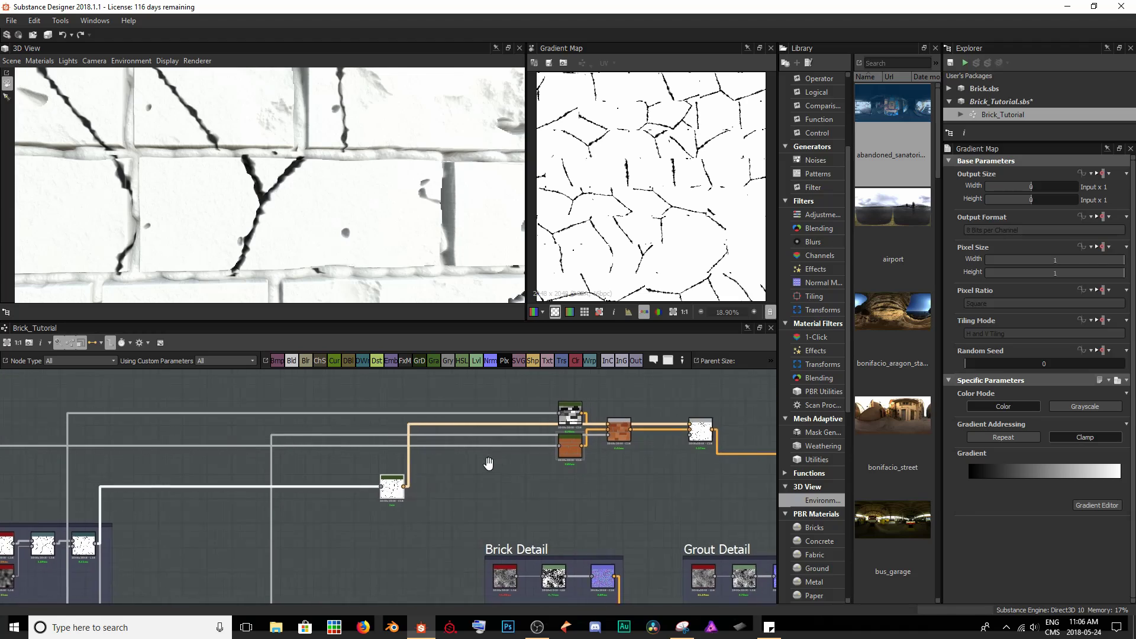
left_click_drag(260, 507, 520, 430)
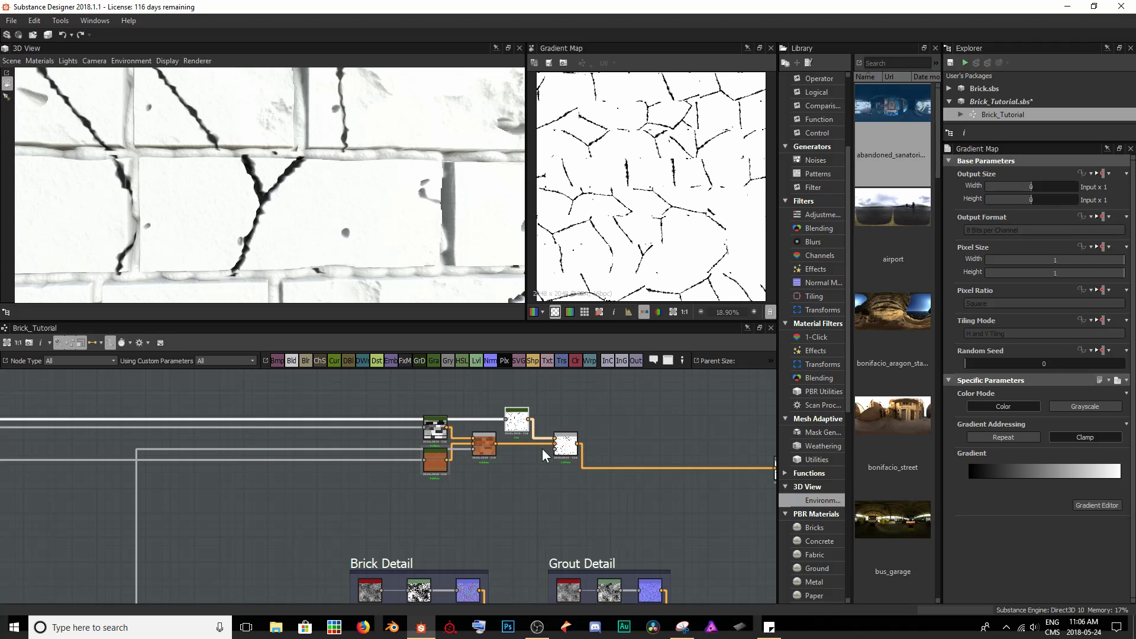
scroll(612, 415, "up", 5)
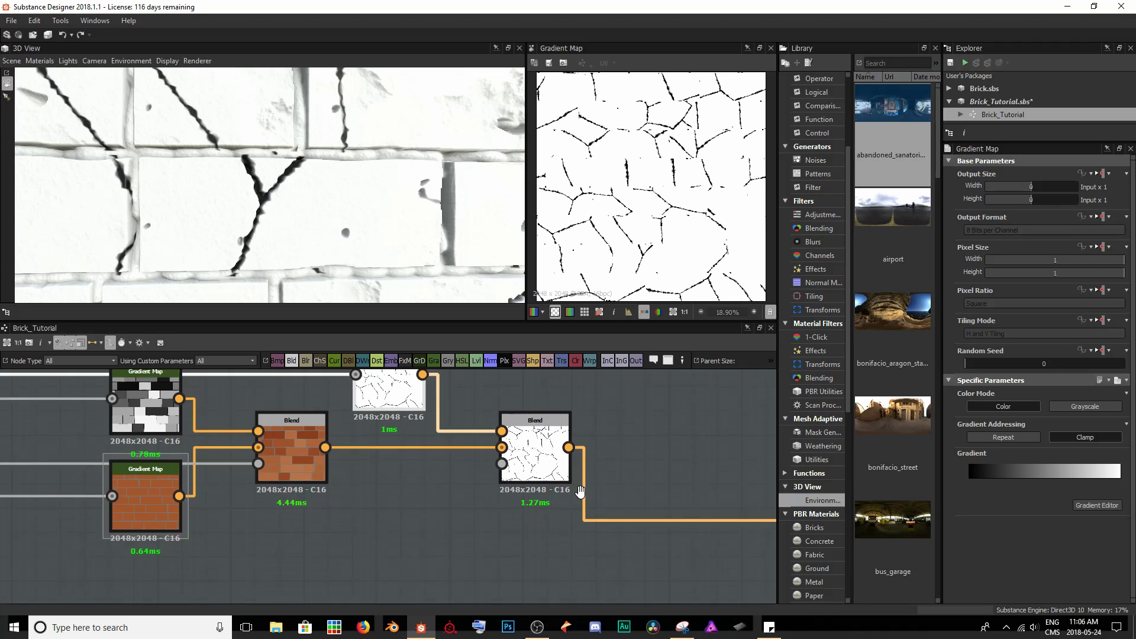
left_click_drag(419, 435, 439, 435)
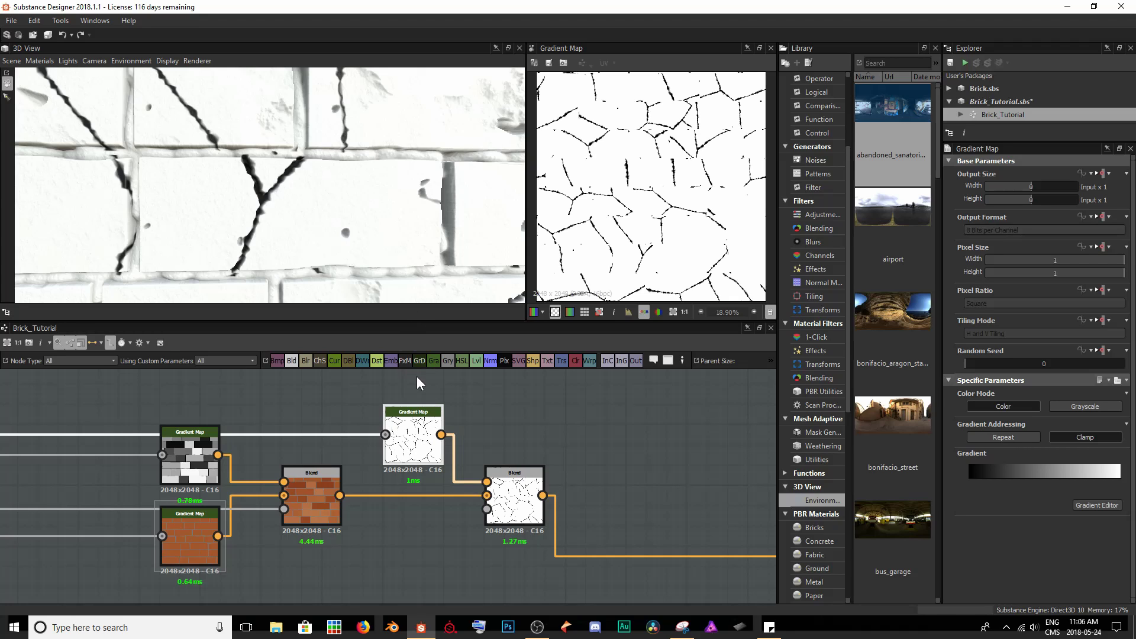
Step: Check the cracks on the cube and set the new Blend's blending mode to Multiply
scroll(257, 197, "down", 6)
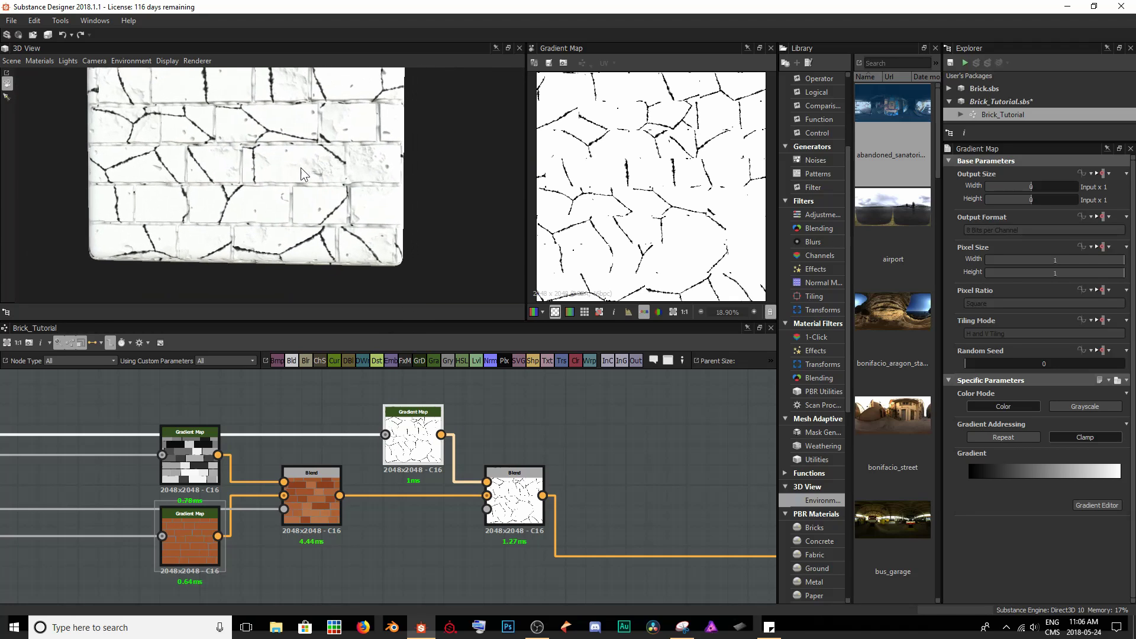
left_click_drag(301, 168, 324, 165)
scroll(315, 204, "up", 6)
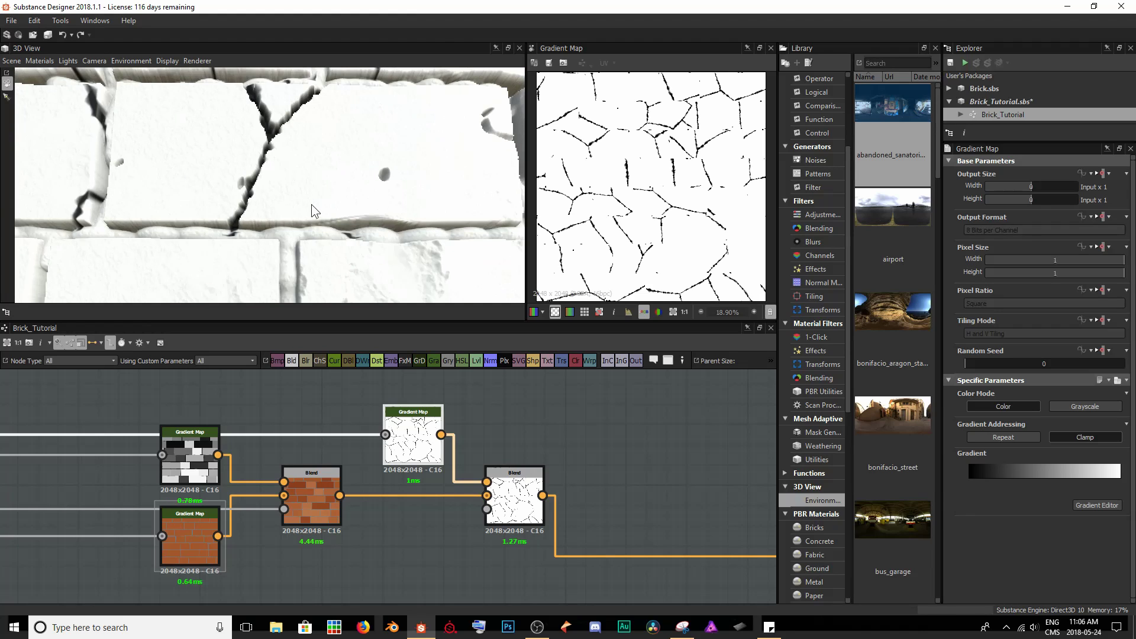
mouse_move(311, 205)
left_mouse_down()
mouse_move(312, 222)
mouse_move(310, 211)
left_mouse_up()
left_click(512, 496)
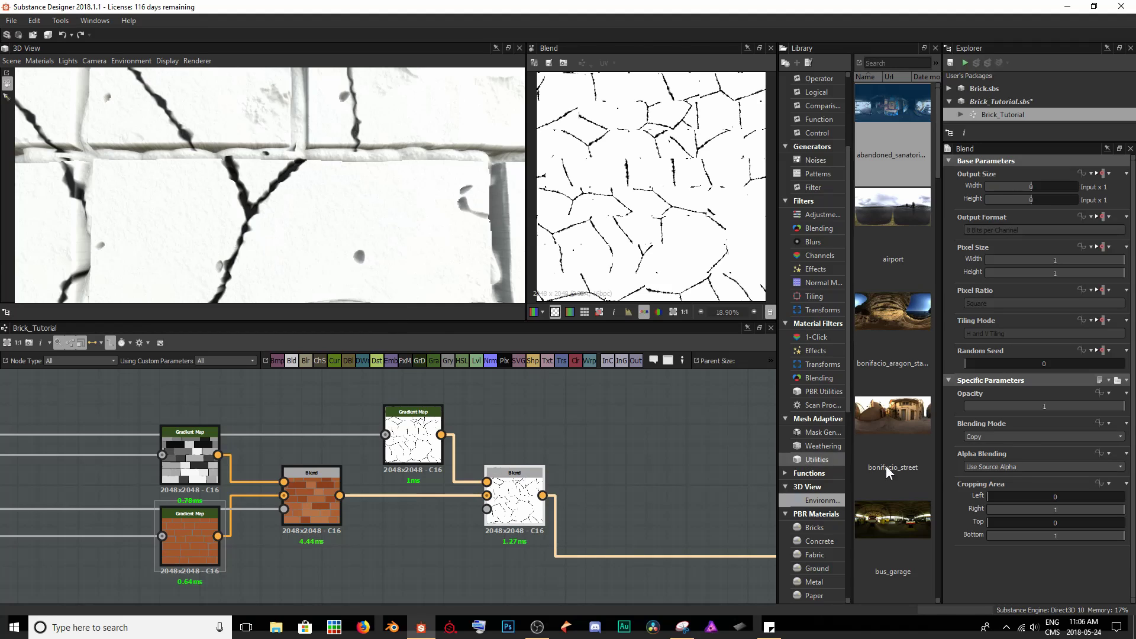
left_click(1003, 436)
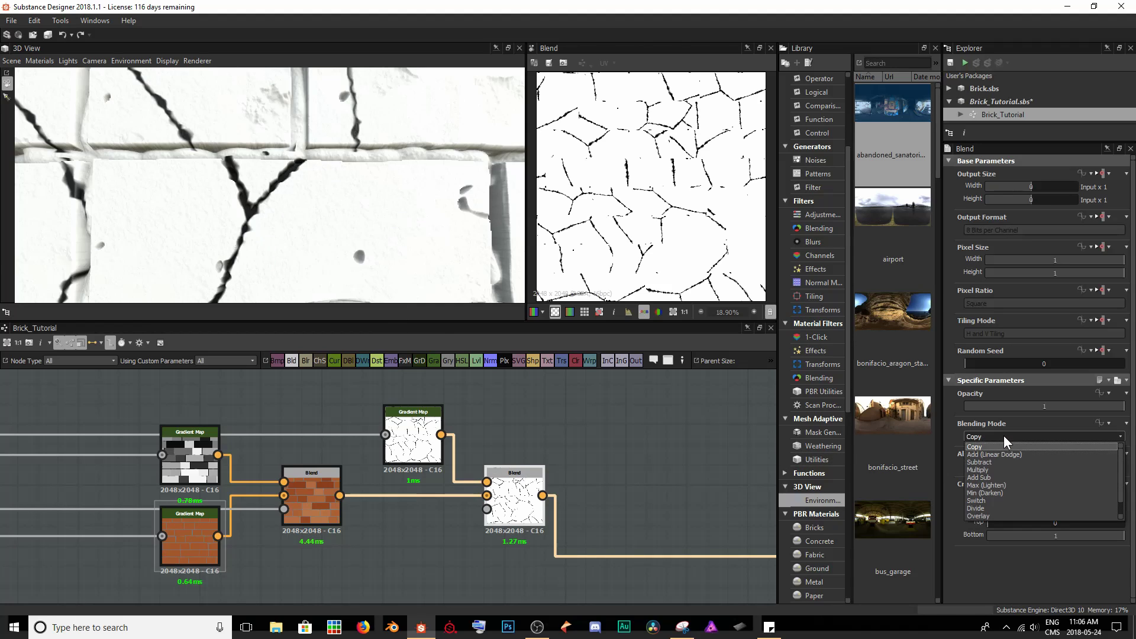
left_click(1000, 470)
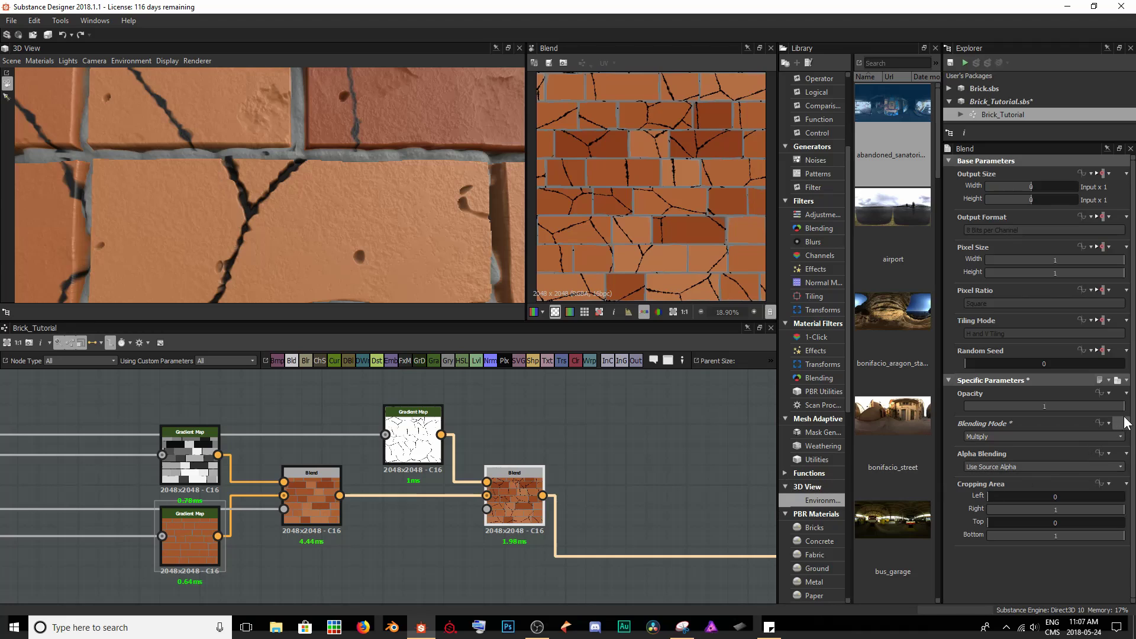
Step: Lower the Multiply Blend's opacity to 0.28 and check the crack color on the cube
left_click_drag(1123, 407, 1010, 407)
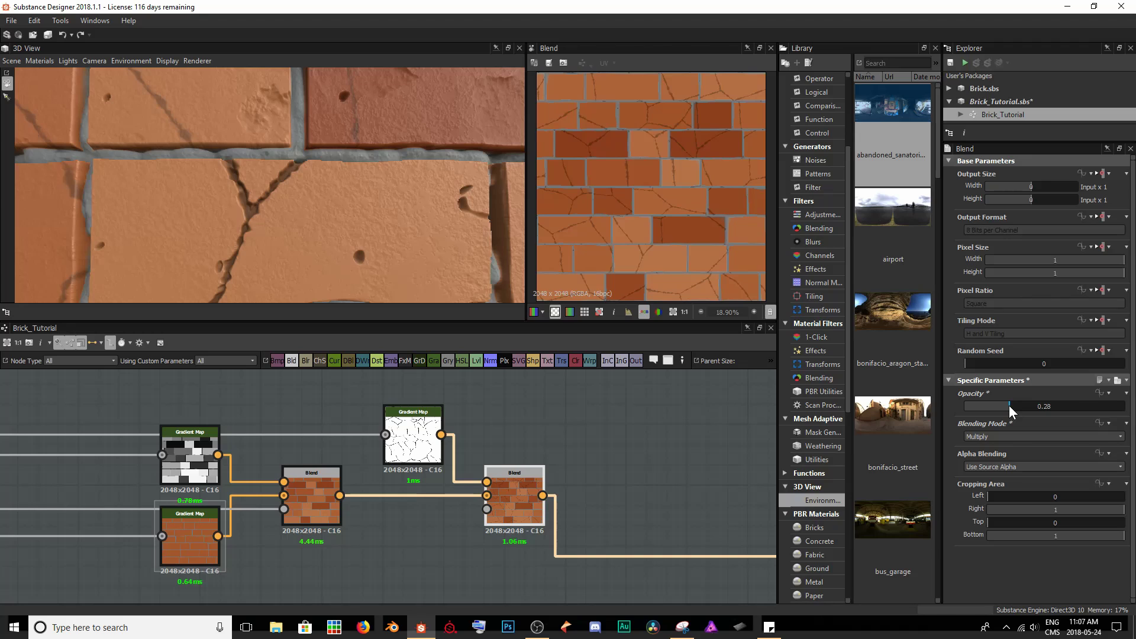
scroll(371, 223, "down", 5)
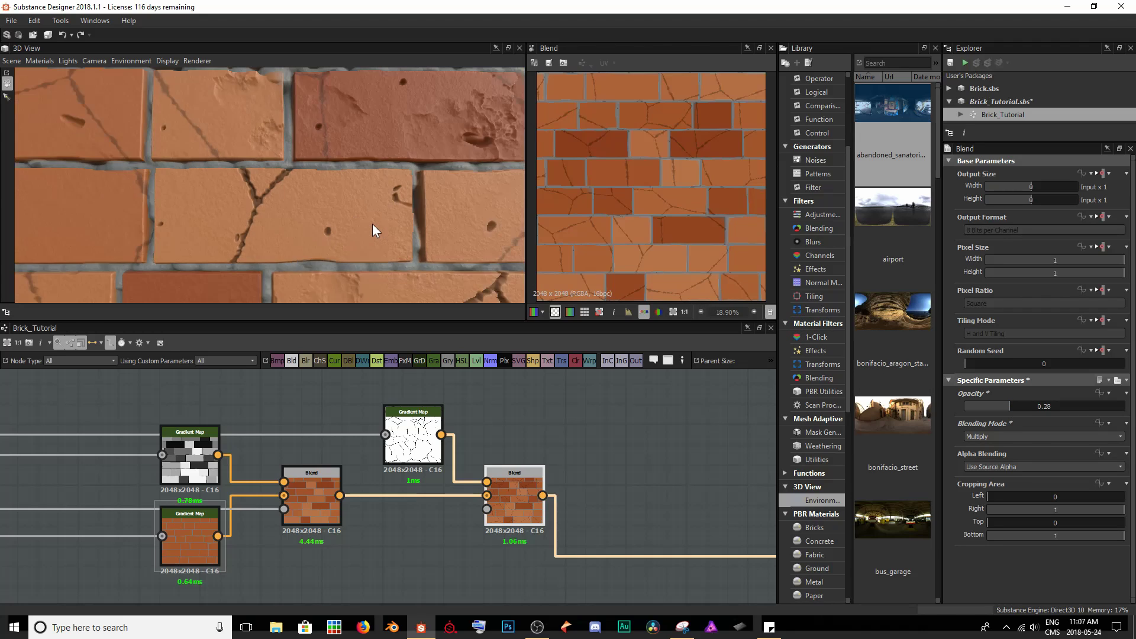
left_click_drag(364, 222, 380, 106)
scroll(367, 225, "up", 5)
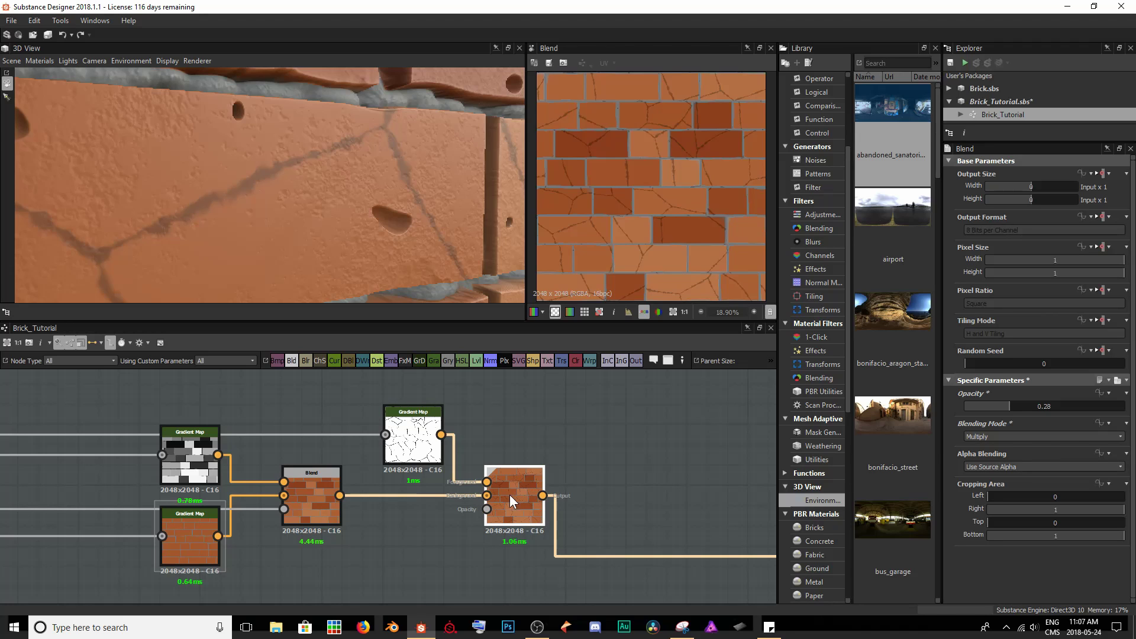
Step: Connect the Histogram Scan in the Cracks group to the Multiply Blend's opacity input
scroll(509, 494, "down", 5)
middle_click_drag(353, 552, 442, 491)
scroll(442, 491, "up", 3)
middle_click_drag(312, 526, 404, 479)
middle_click_drag(369, 495, 405, 480)
double_click(340, 545)
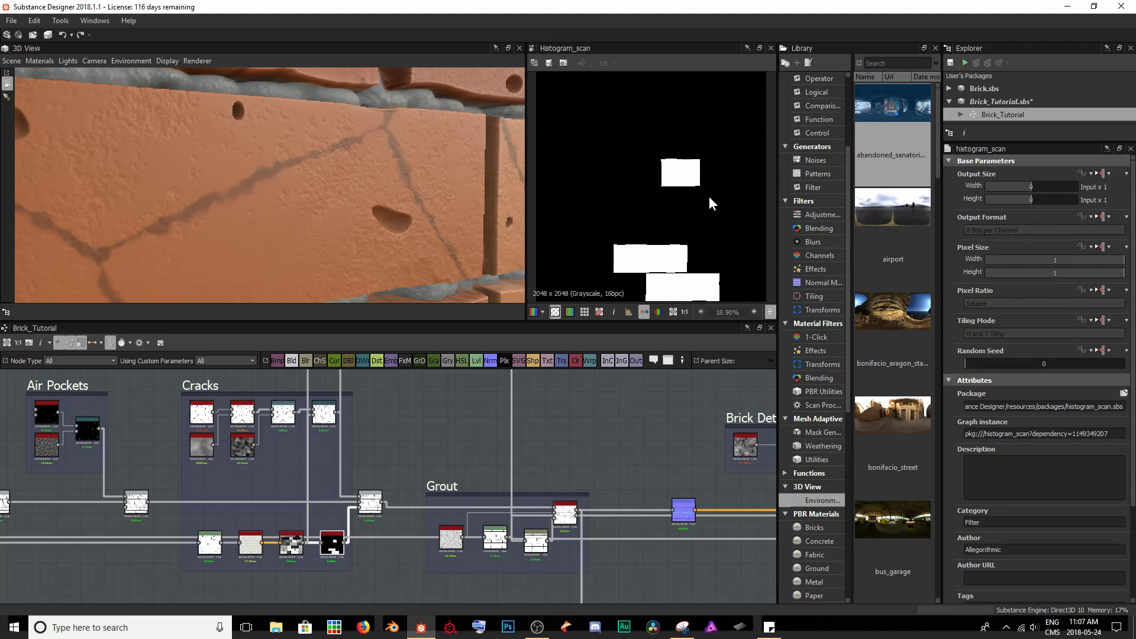
middle_click_drag(540, 428, 190, 553)
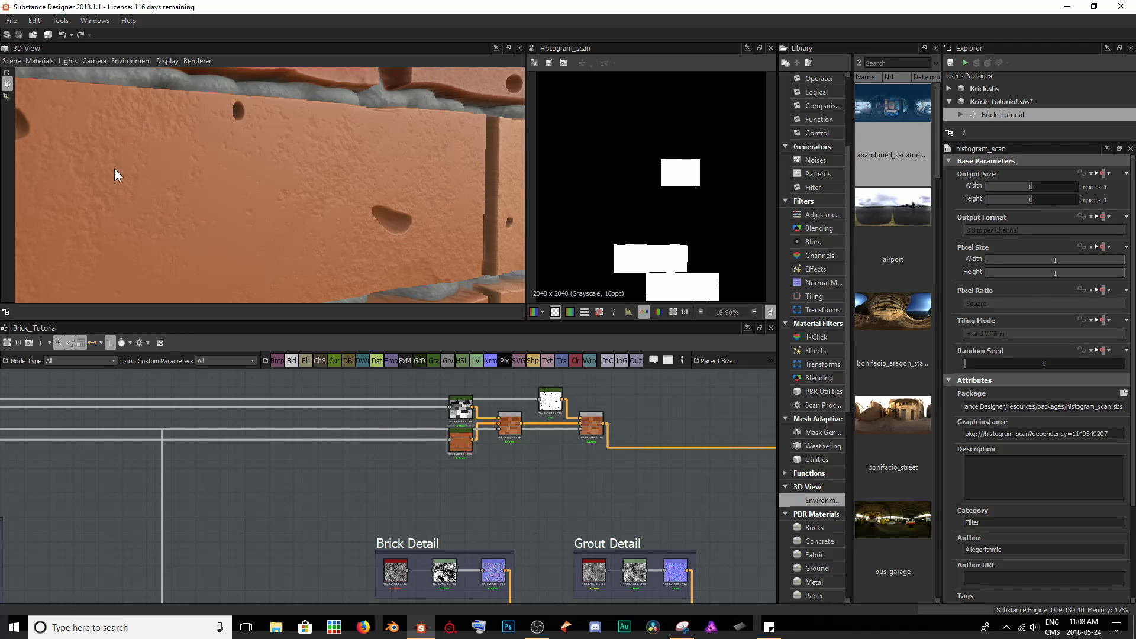
Step: Inspect the masked crack color on the cube and in the Multiply Blend's 2D output
scroll(253, 224, "down", 5)
left_click_drag(253, 225, 290, 227)
scroll(290, 227, "up", 4)
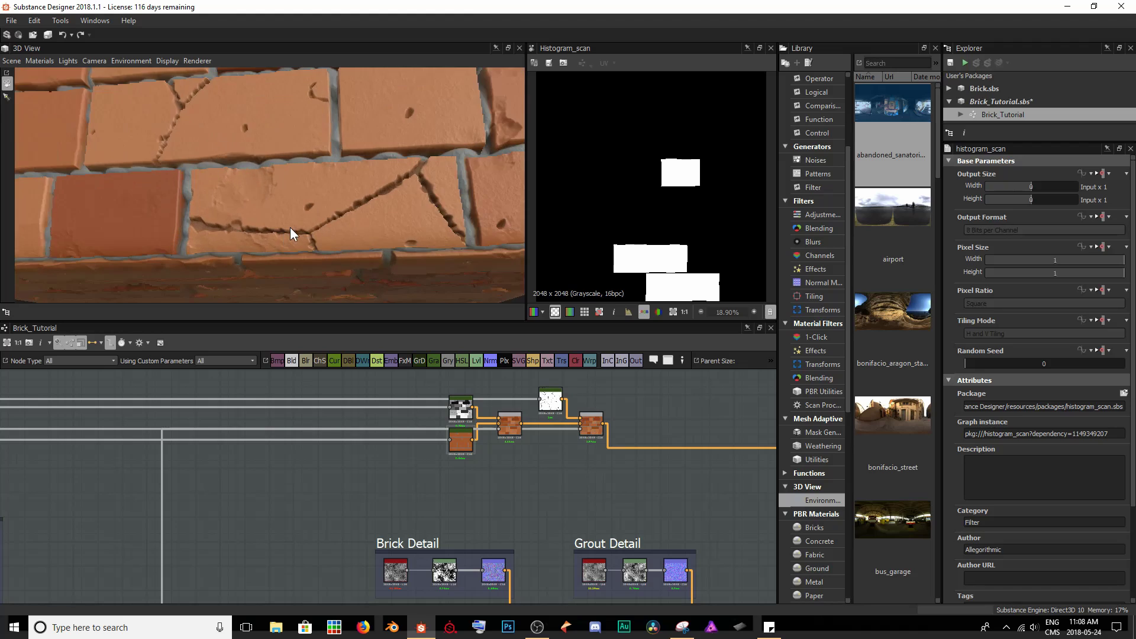
scroll(314, 232, "up", 2)
left_click_drag(228, 144, 267, 205, "alt")
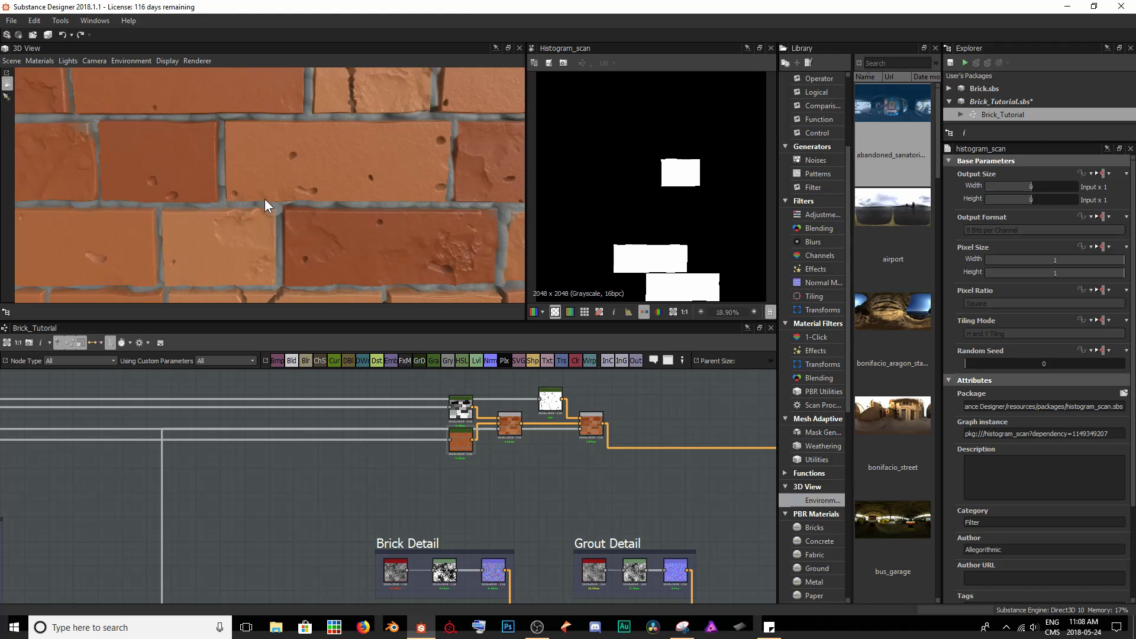
double_click(591, 425)
scroll(675, 226, "up", 1)
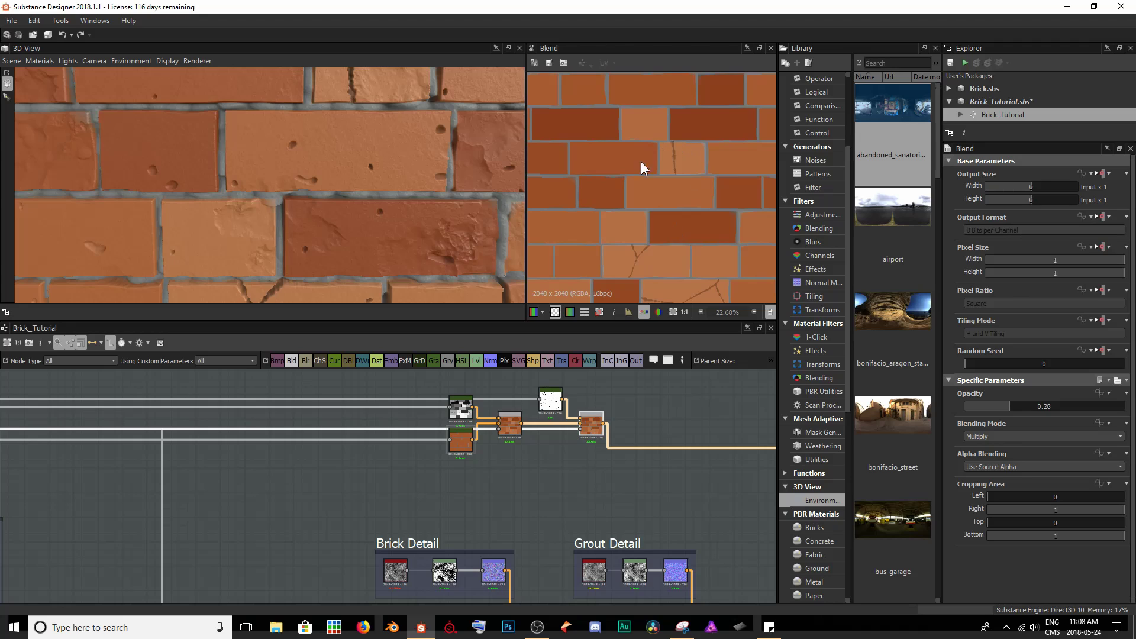
scroll(715, 278, "down", 1)
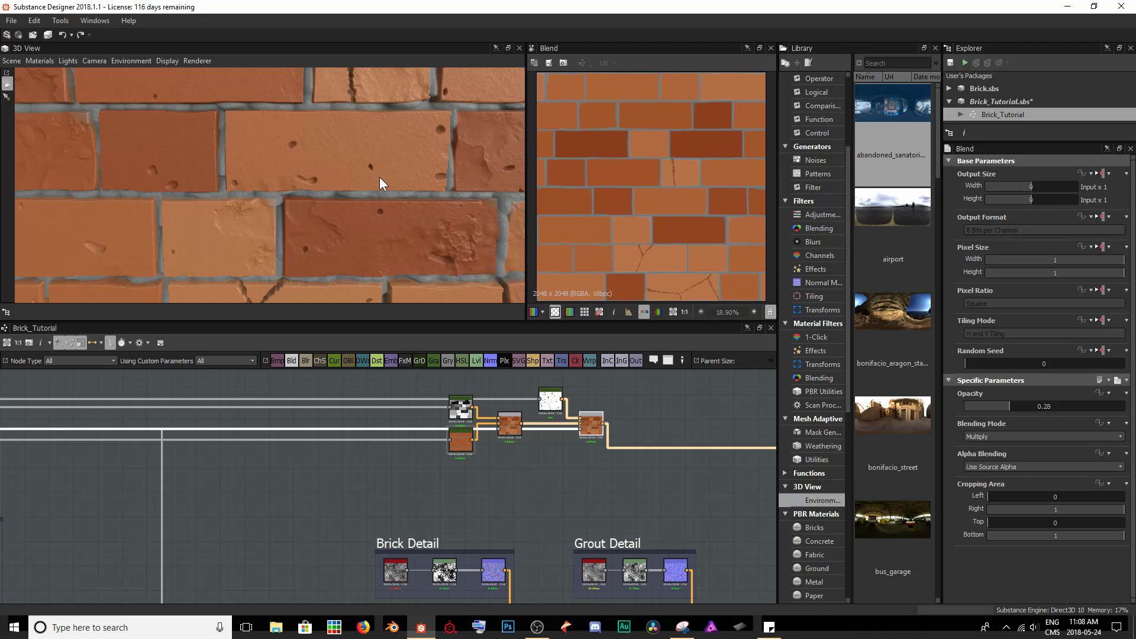
scroll(373, 179, "down", 8)
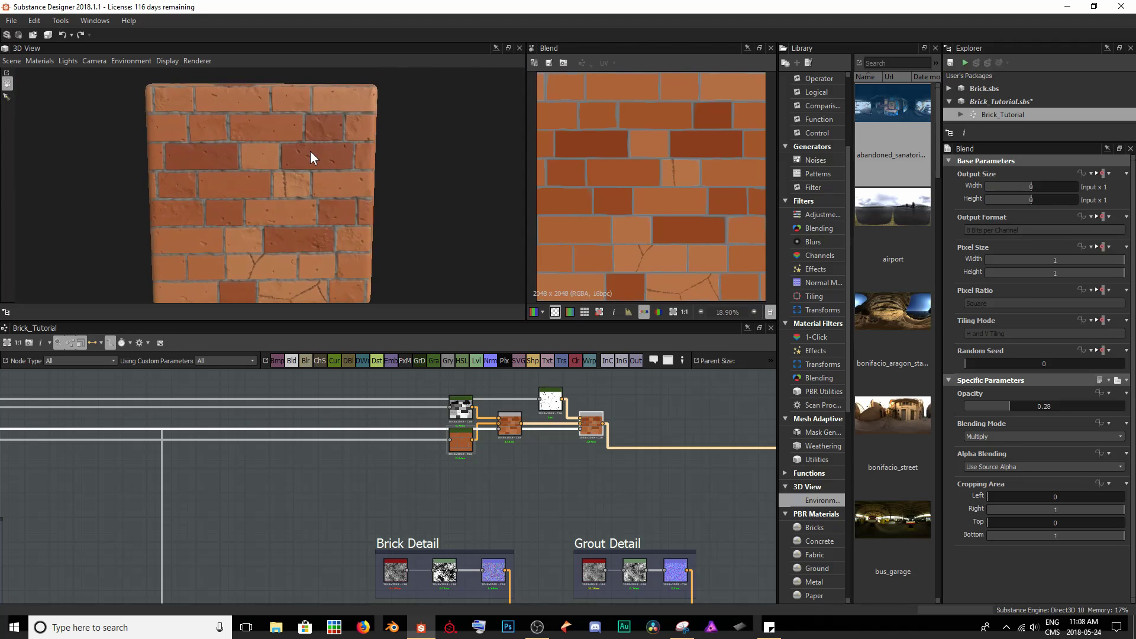
left_click_drag(311, 153, 145, 164)
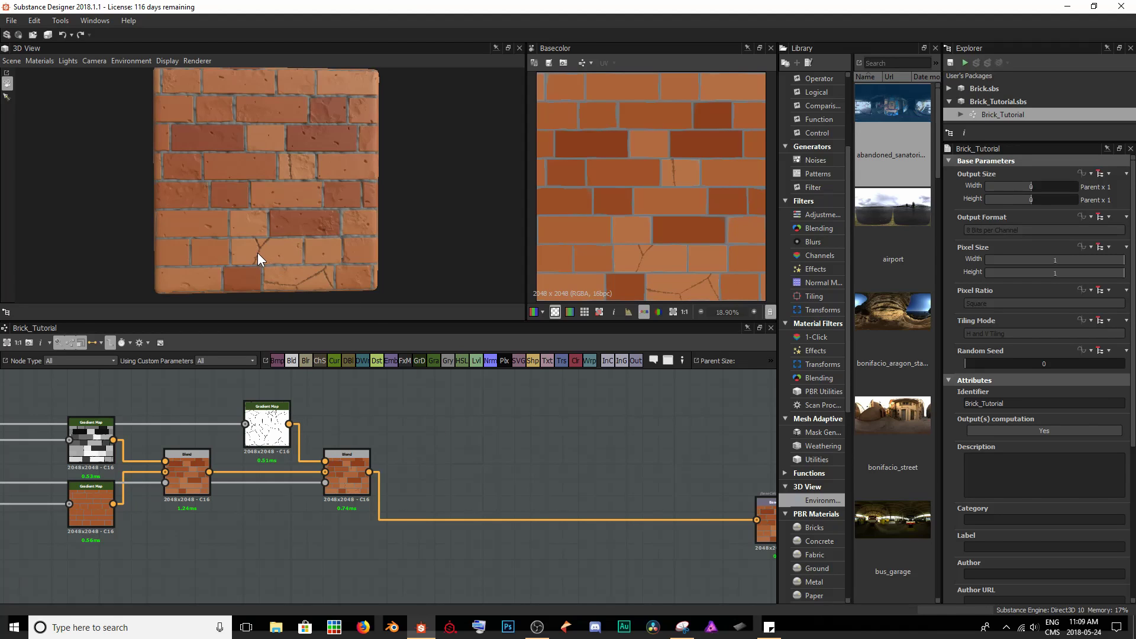
Step: Add a Blend node after the Multiply Blend in the base color chain, placed in the gap before the output
scroll(258, 254, "up", 6)
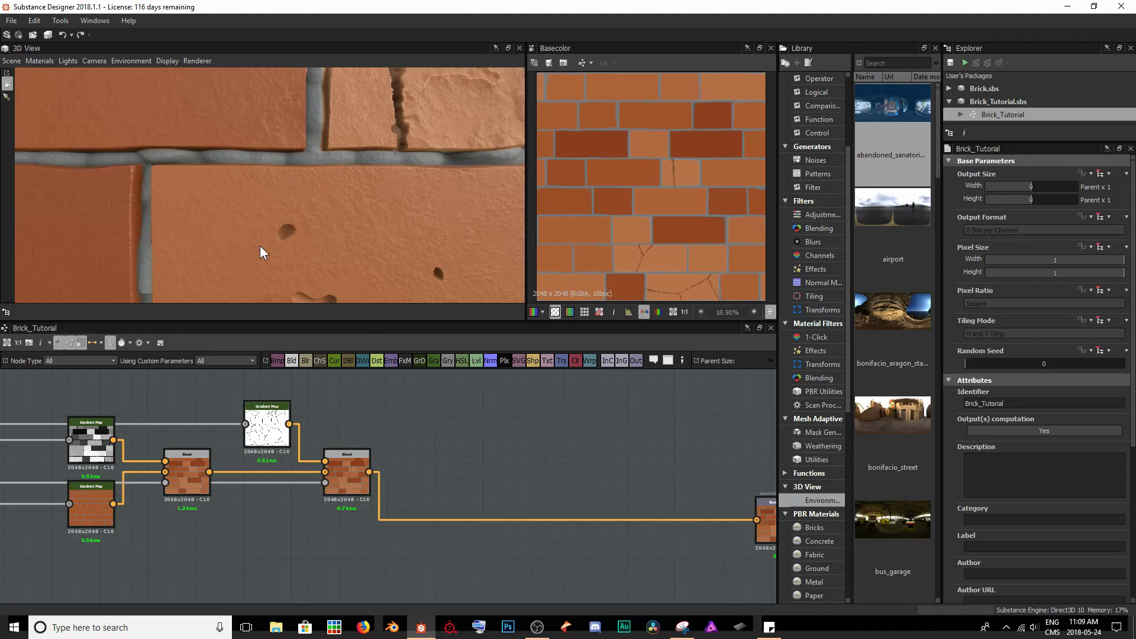
left_click_drag(260, 246, 263, 158)
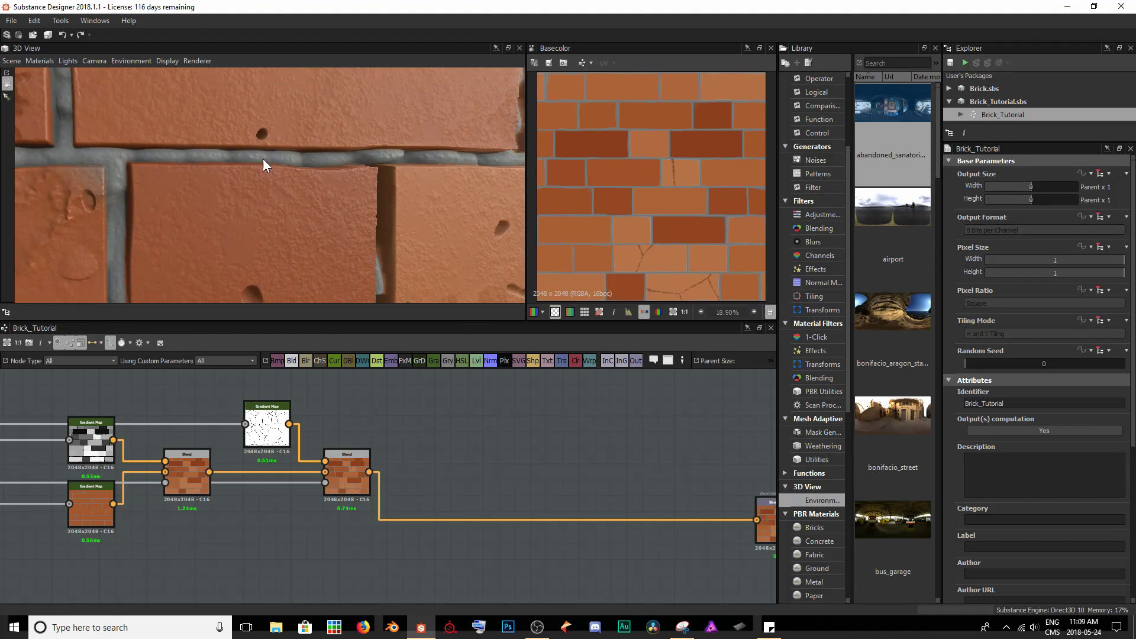
left_click(357, 465)
key("space")
type("blend")
key("Return")
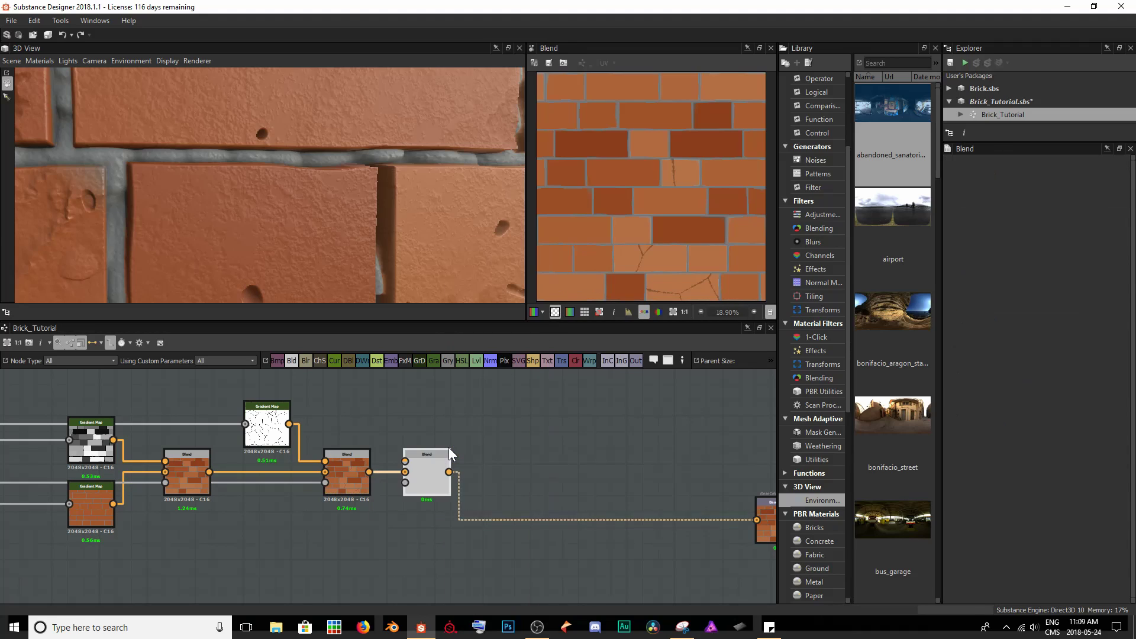
left_click_drag(434, 467, 590, 467)
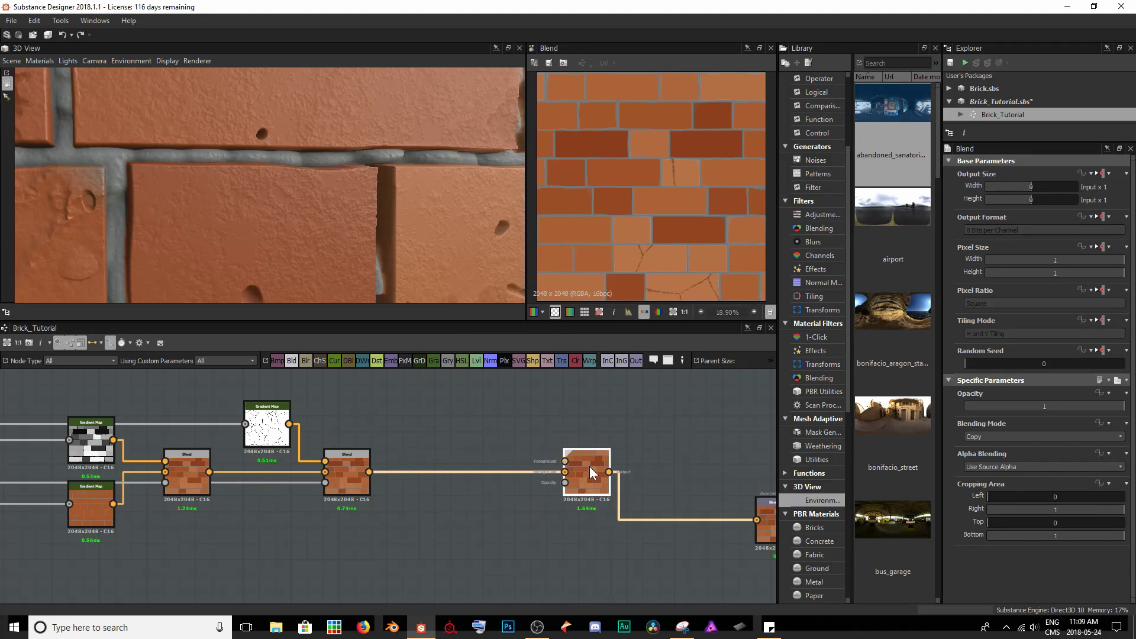
Step: Space out the crack Gradient Map, its Blend, the new Blend and the Basecolor output along the chain
left_click(267, 414)
left_click(355, 471, "shift")
left_click_drag(368, 472, 392, 472)
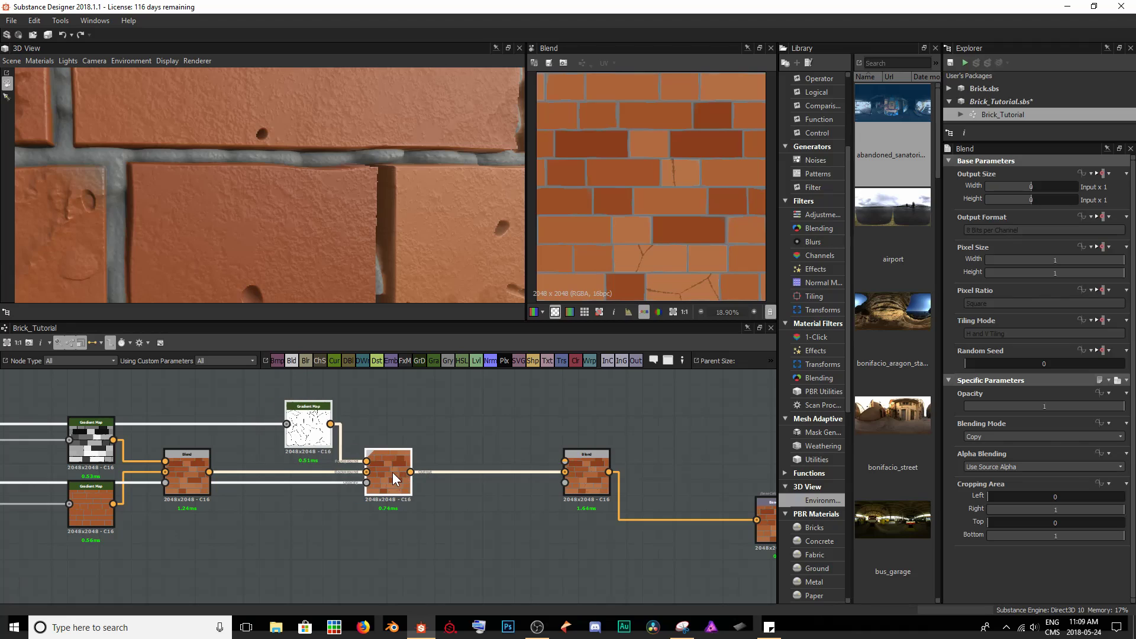
scroll(615, 517, "down", 4)
middle_click_drag(615, 517, 471, 513)
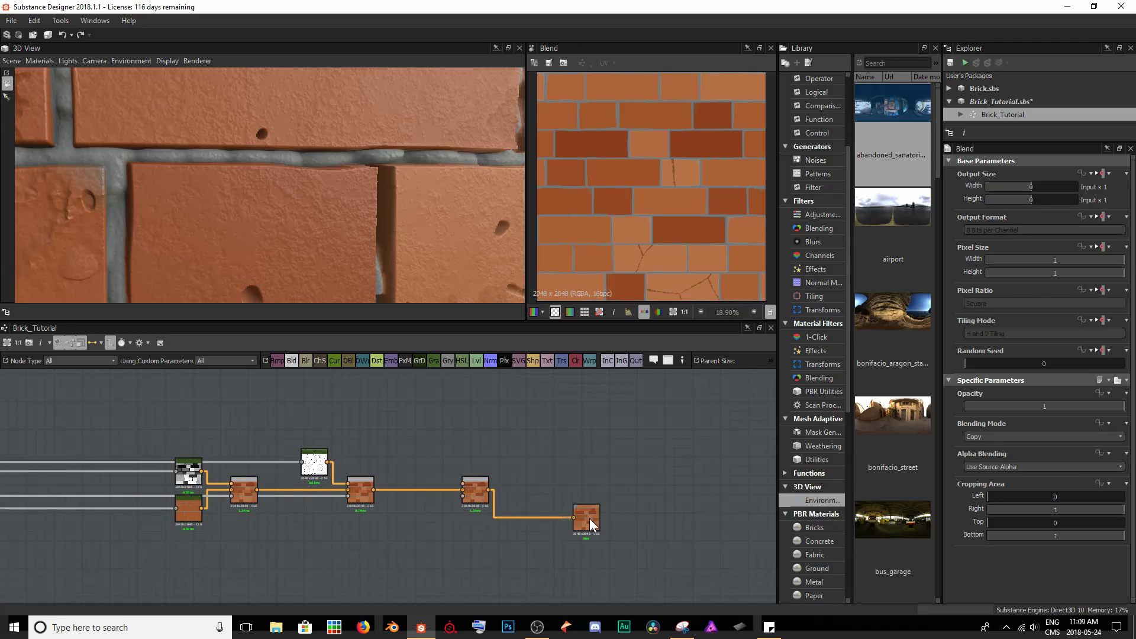
left_click_drag(590, 518, 694, 493)
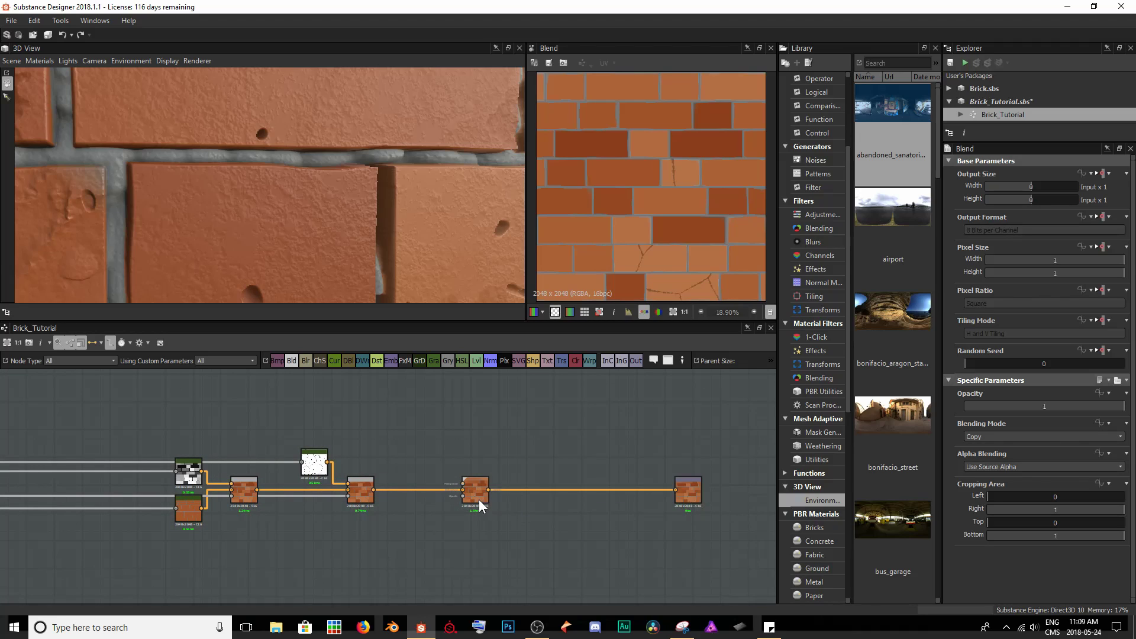
left_click_drag(478, 499, 525, 496)
scroll(461, 521, "up", 2)
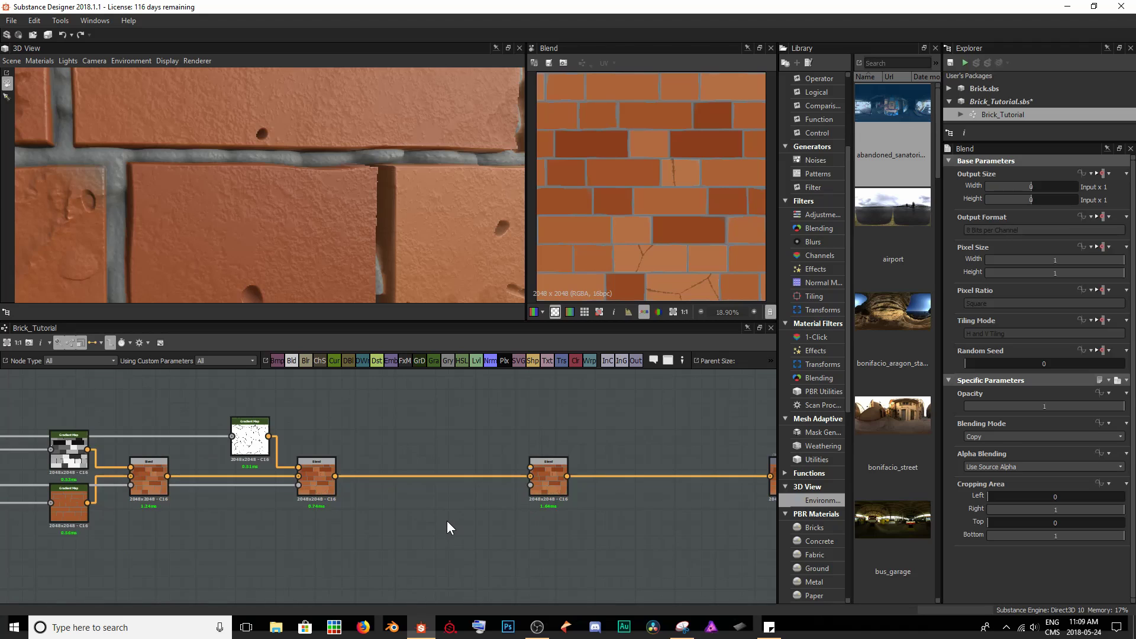
Step: Examine the BnW Spots 3 noise and the Normal node in the Grout Detail group
scroll(284, 522, "down", 4)
middle_click_drag(209, 527, 371, 466)
scroll(370, 467, "down", 1)
middle_click_drag(390, 513, 246, 514)
scroll(246, 515, "up", 3)
middle_click_drag(223, 464, 101, 411)
scroll(101, 411, "up", 2)
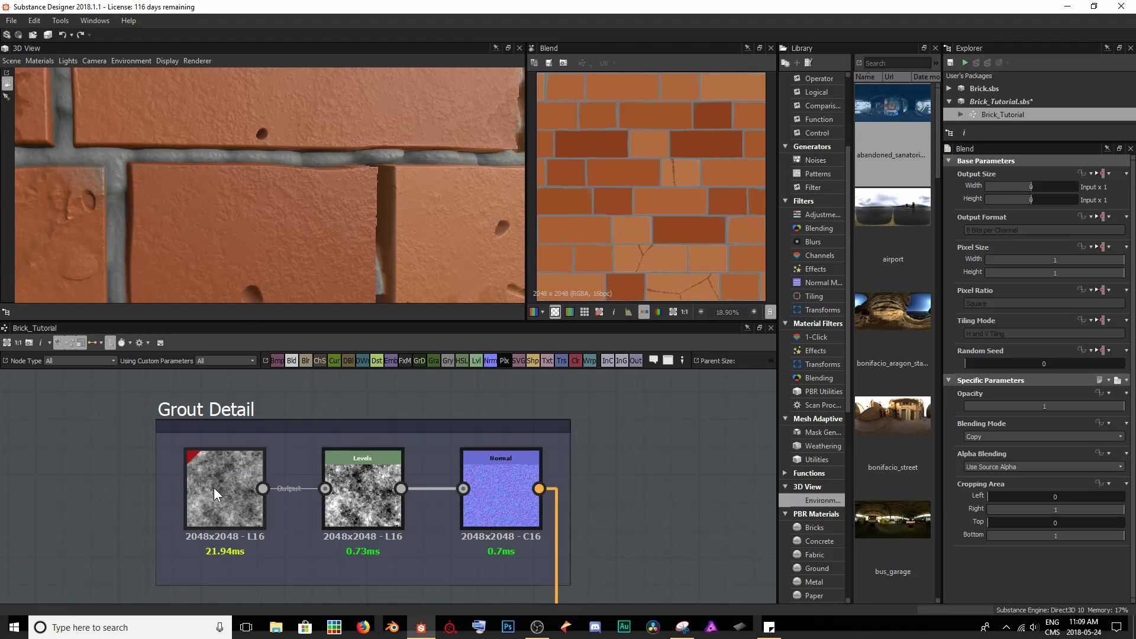
left_click(222, 492)
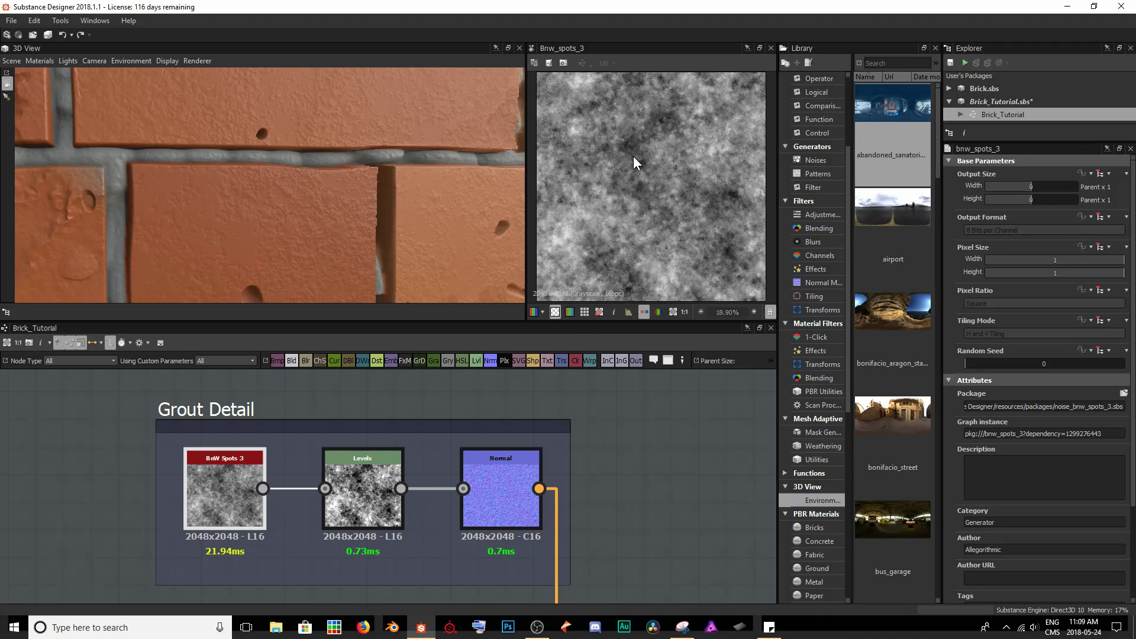
left_click(529, 473)
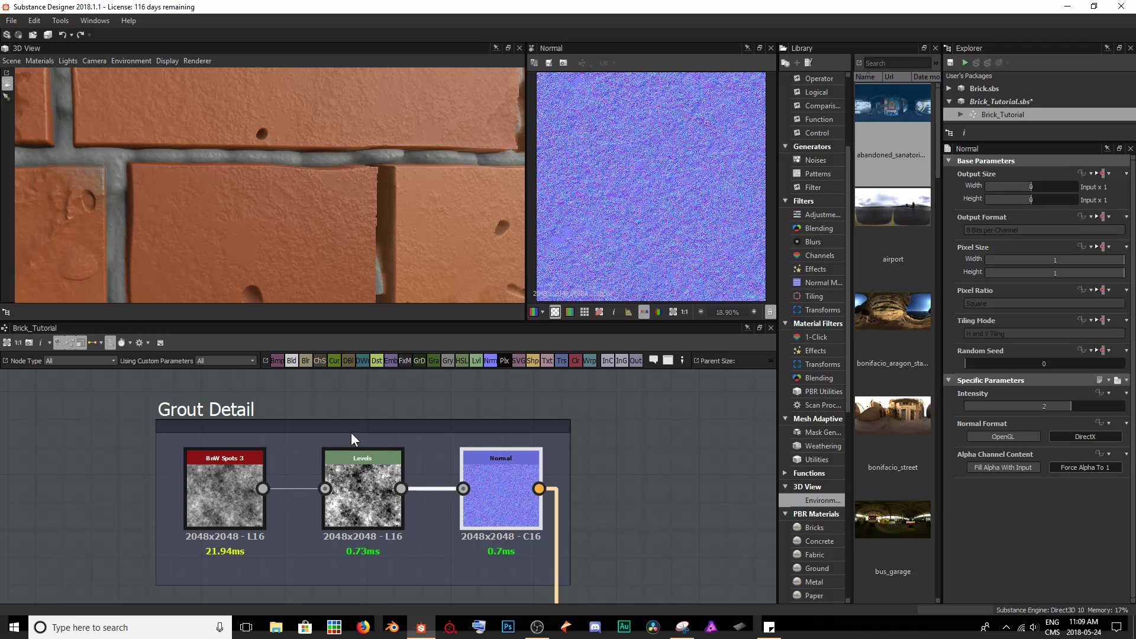
Step: Feed the Grout Detail BnW Spots 3 through a new Gradient Map into the new Blend's foreground and check the cube
scroll(351, 432, "down", 3)
middle_click_drag(339, 438, 380, 556)
scroll(380, 554, "down", 3)
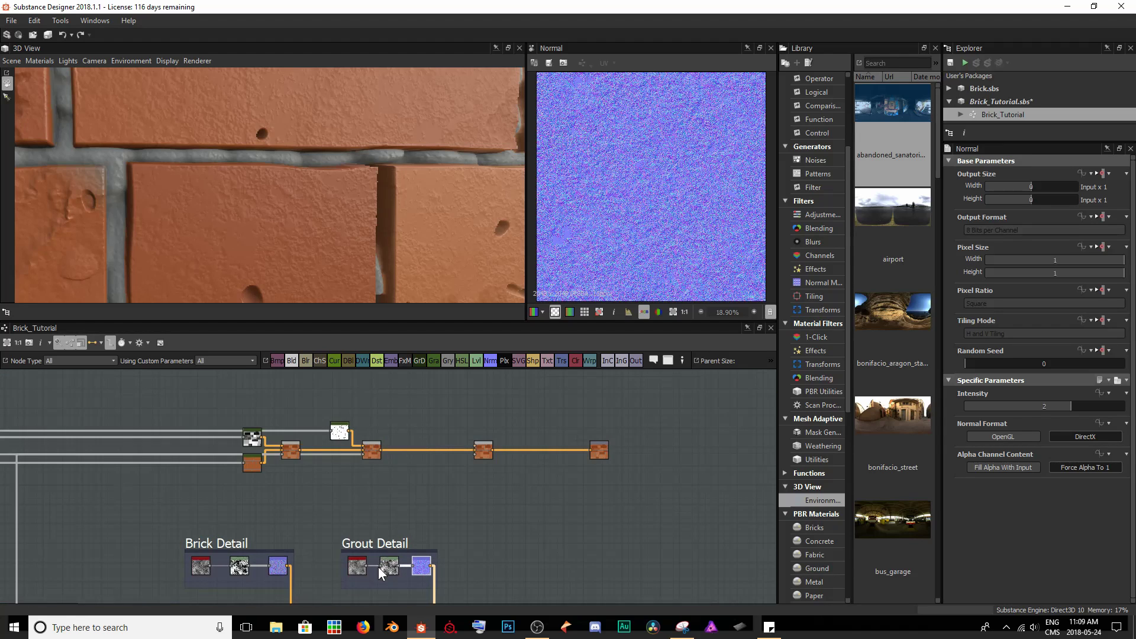
left_click_drag(368, 566, 418, 451)
scroll(424, 438, "up", 4)
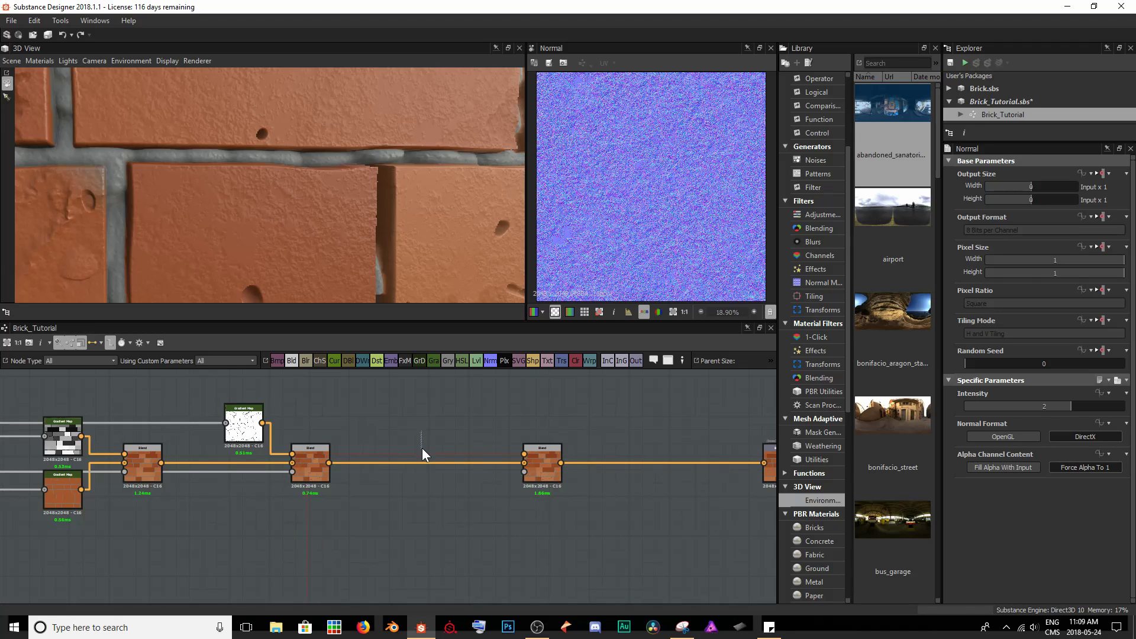
right_click(423, 457)
type("gradient")
key("Return")
left_click_drag(425, 575, 480, 427)
left_click_drag(115, 226, 247, 208)
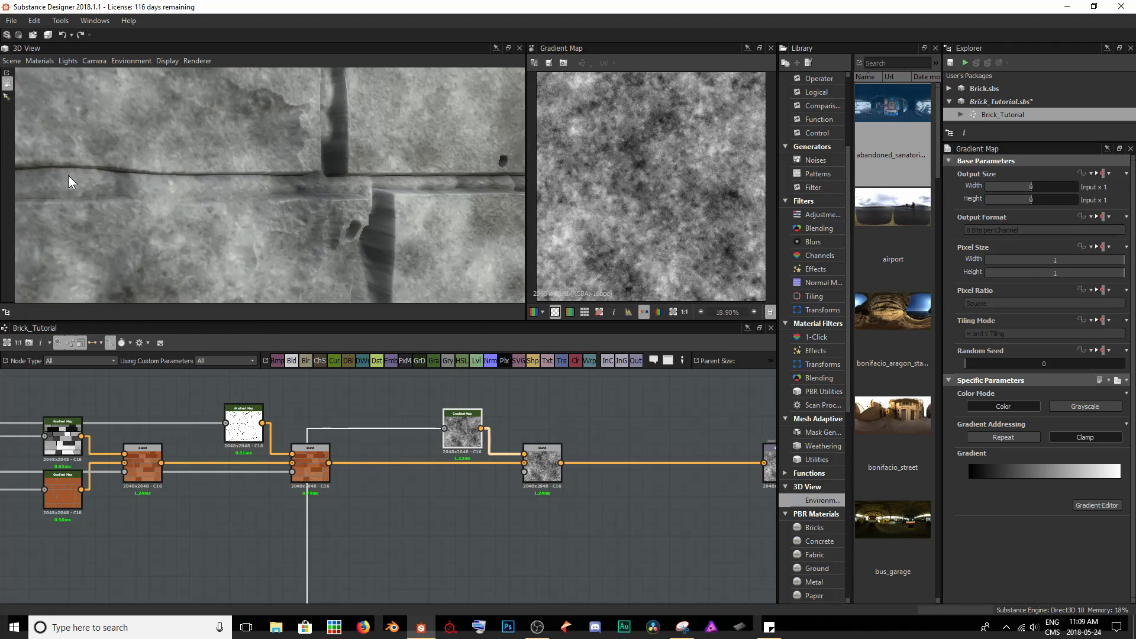
left_click_drag(430, 235, 417, 230)
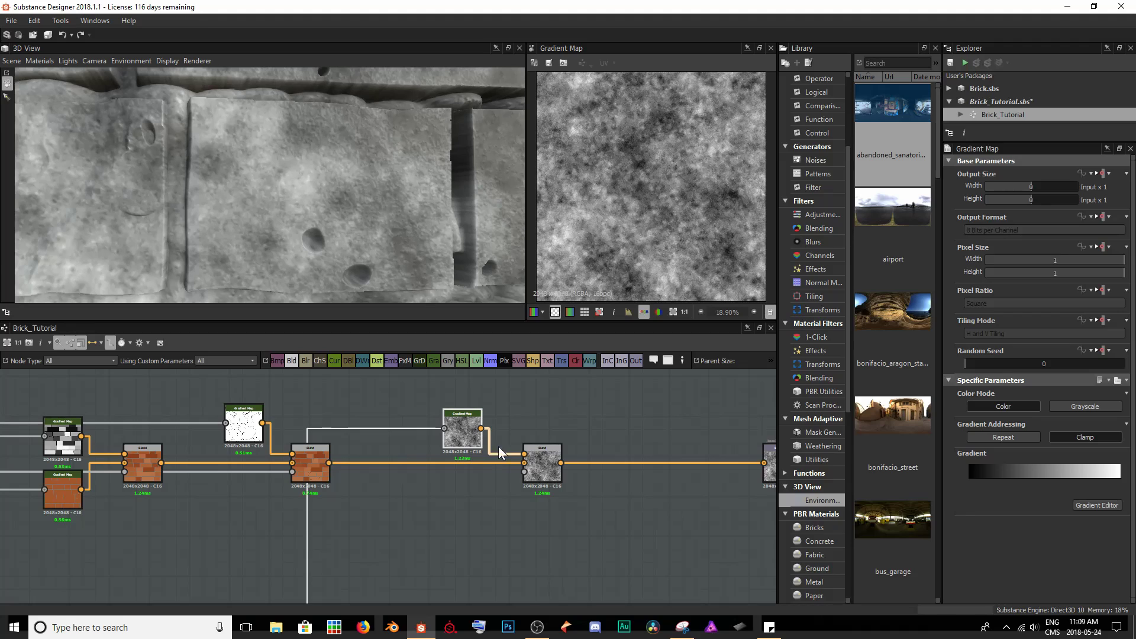
Step: Connect the brick mask Levels to the new Blend's opacity input
scroll(518, 518, "down", 1)
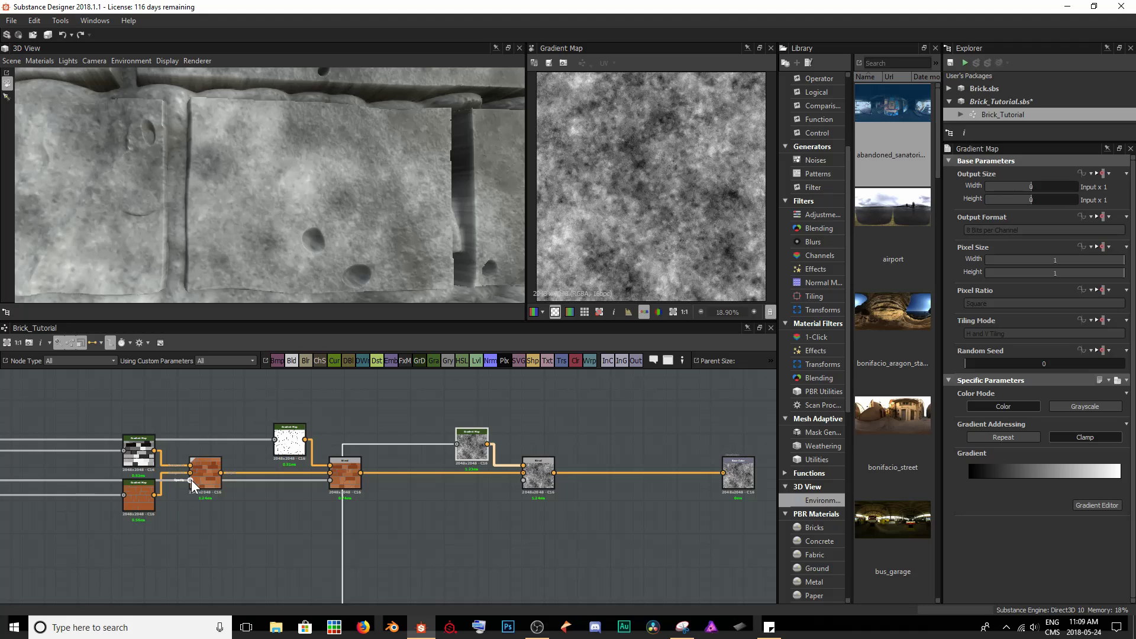
left_click_drag(191, 480, 537, 486)
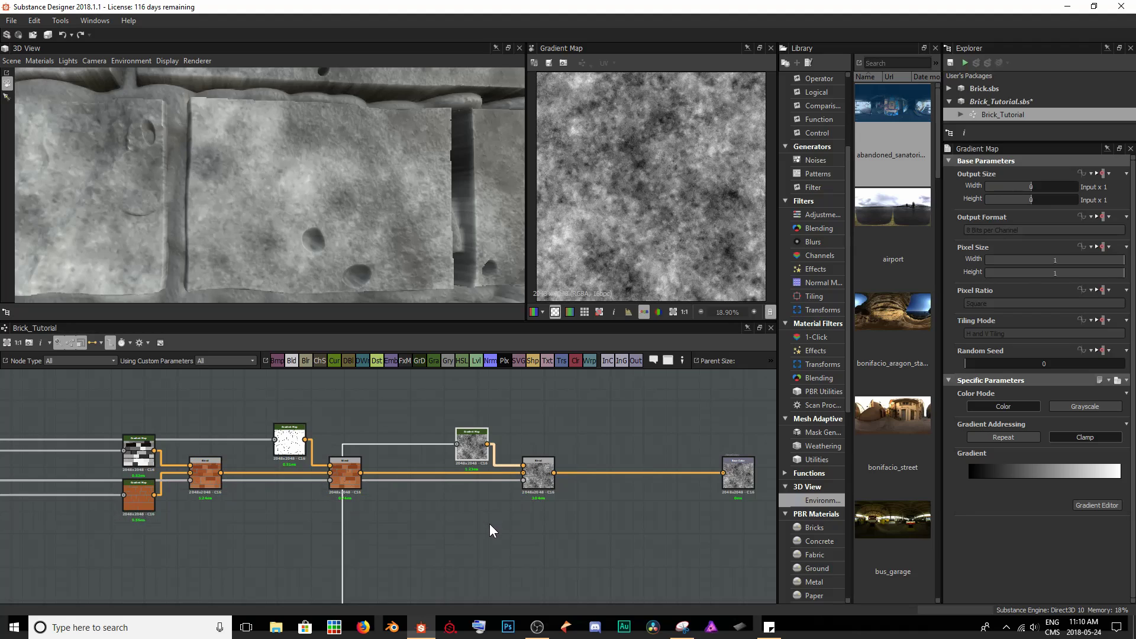
left_click(524, 488)
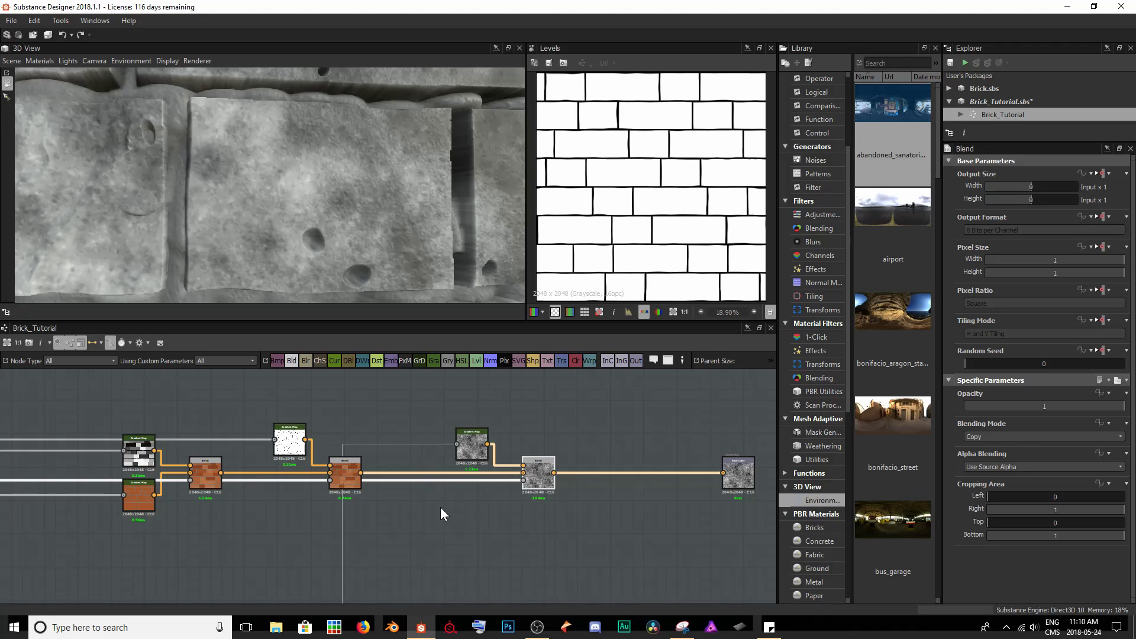
Step: Insert an Invert Grayscale node between the brick mask and the new Blend's opacity, and check the grout on the cube
key("space")
type("i")
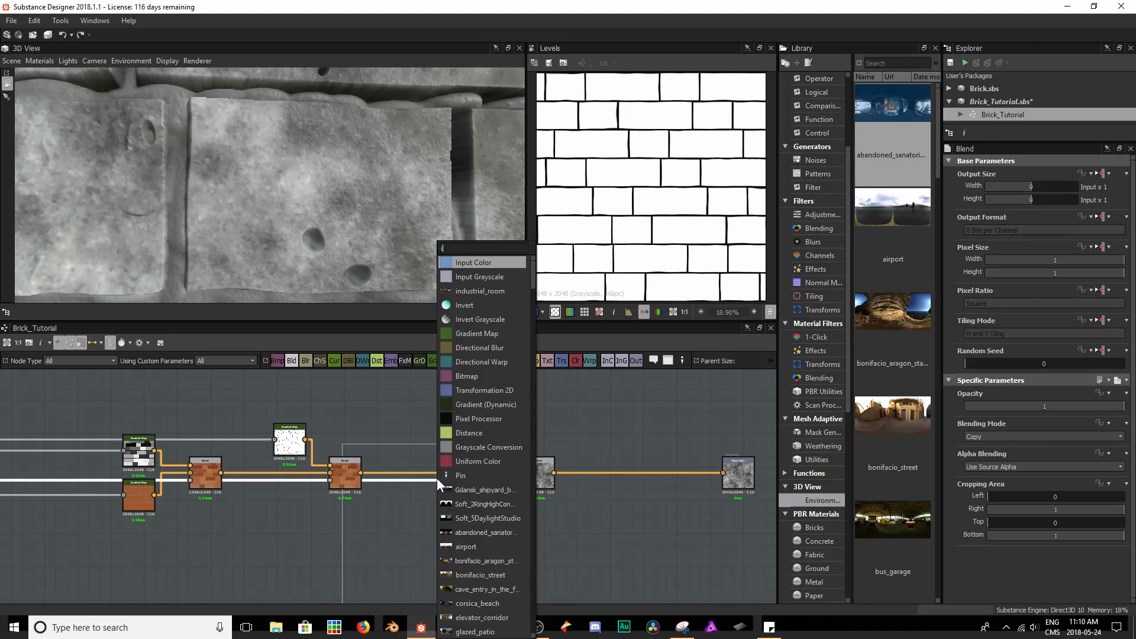
type("nver")
key("Down")
key("Return")
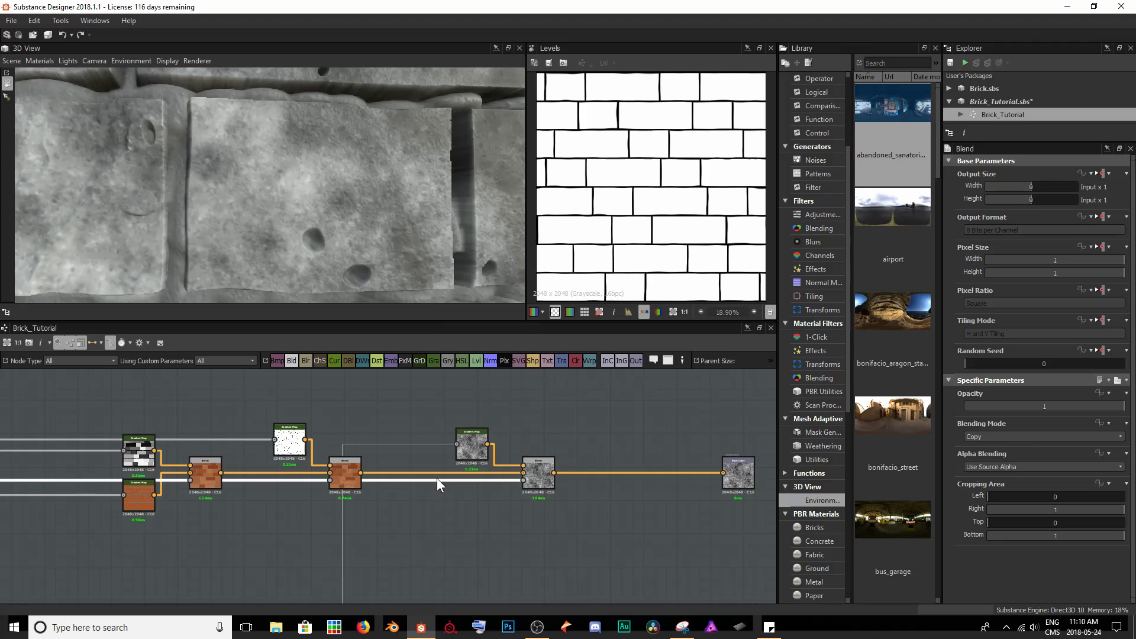
scroll(272, 517, "down", 3)
left_click_drag(218, 568, 421, 490)
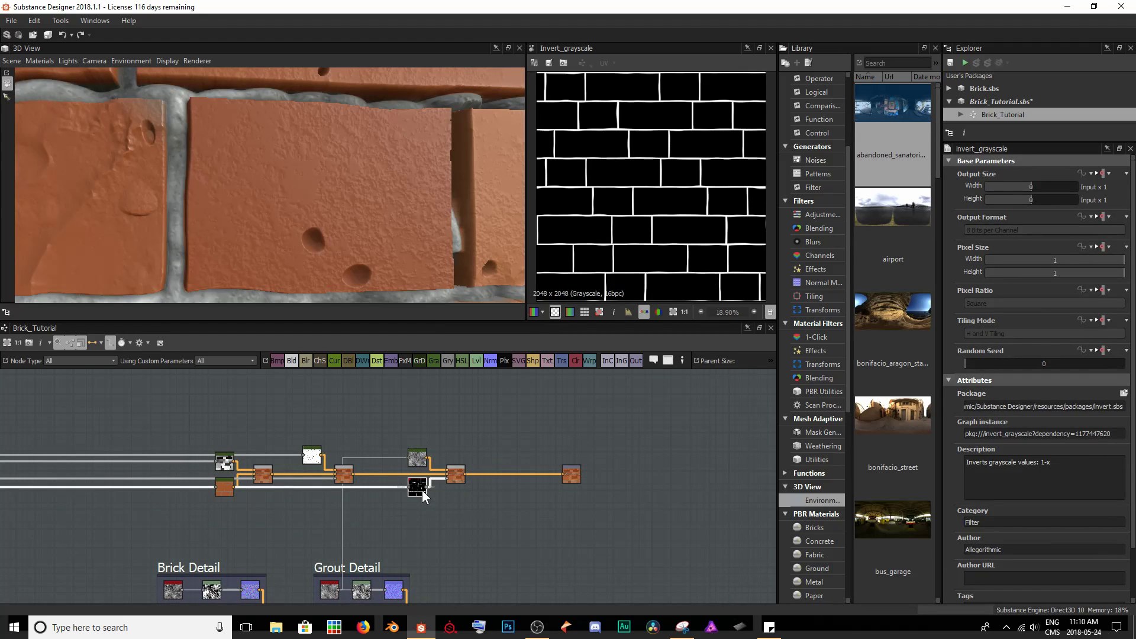
scroll(186, 165, "down", 3)
left_click_drag(185, 165, 240, 214, "alt")
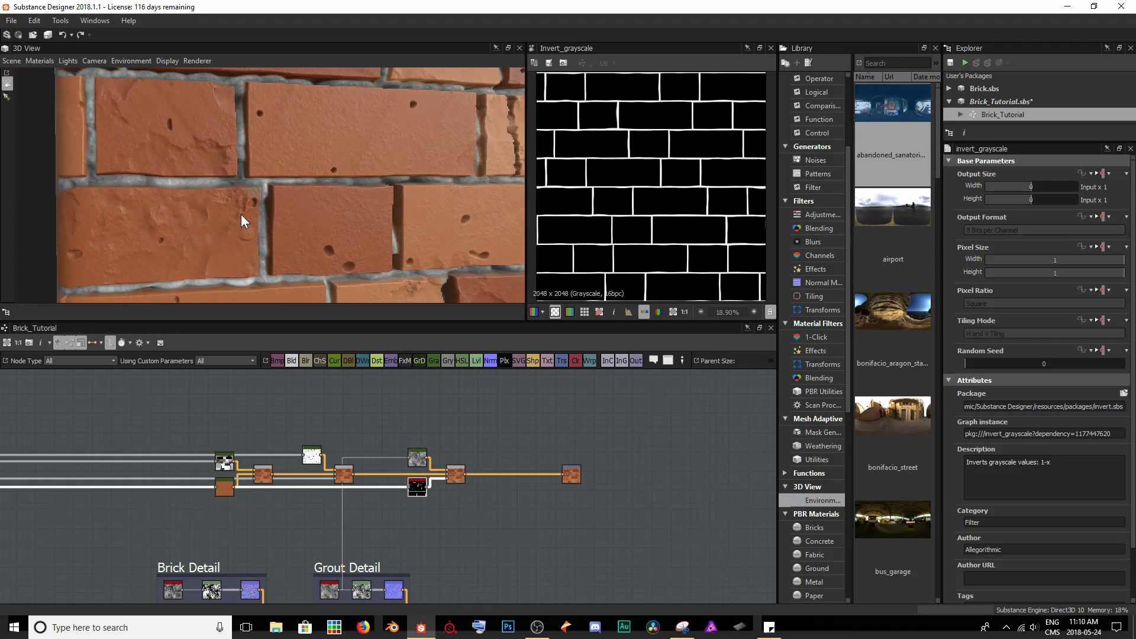
scroll(240, 214, "up", 3)
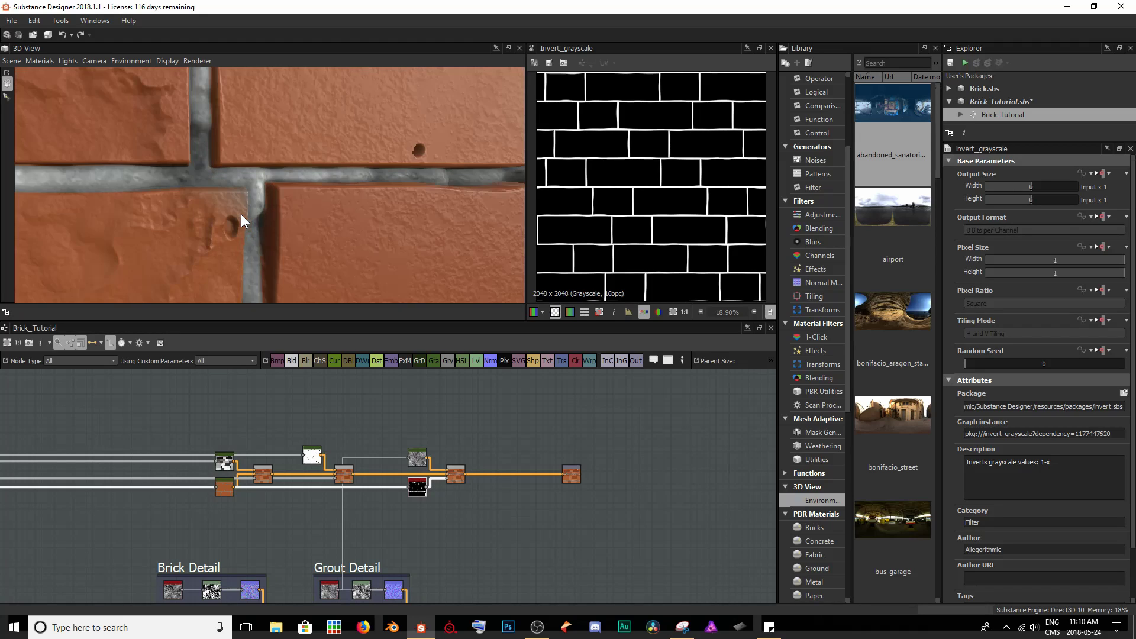
Step: Try several blending modes on the grout Blend and set it to Soft Light
scroll(430, 486, "up", 5)
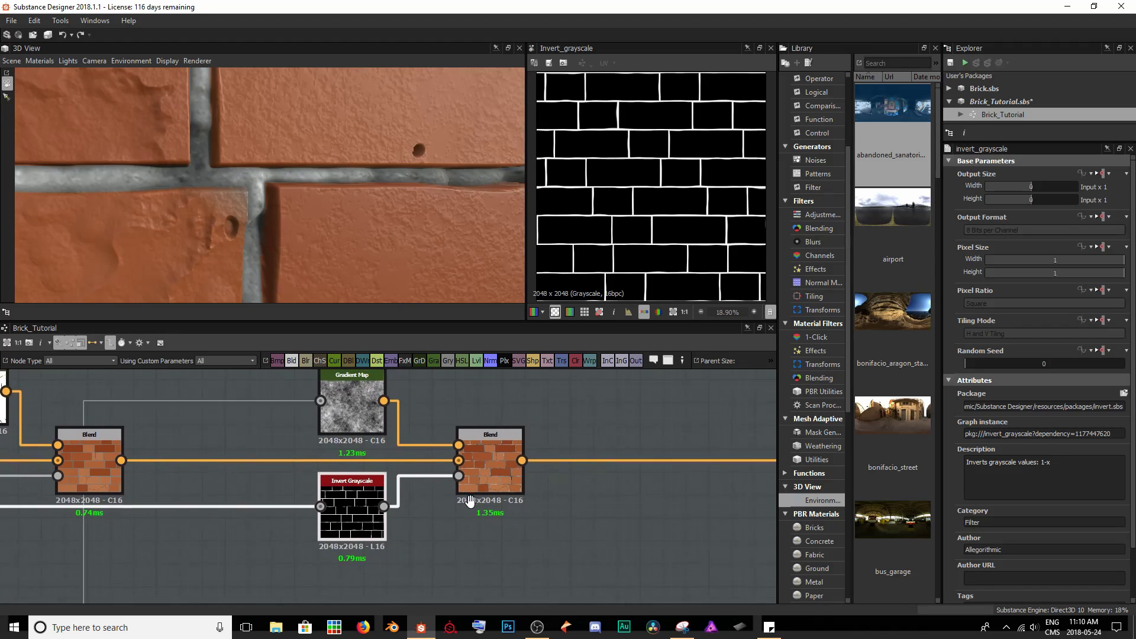
middle_click_drag(435, 531, 431, 535)
left_click(447, 508)
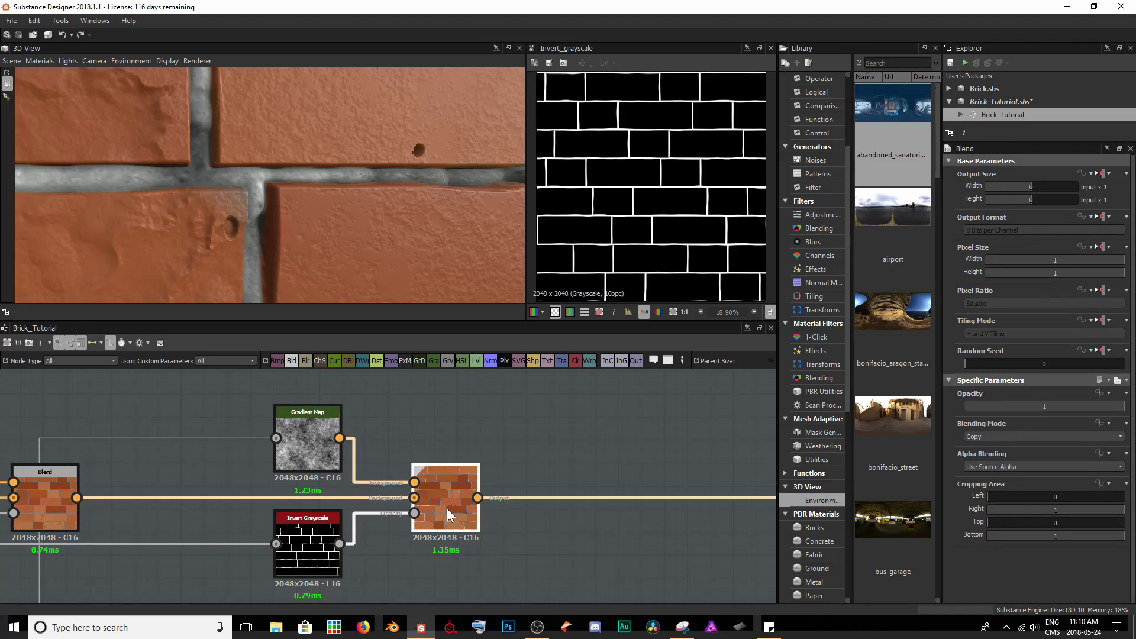
left_click(1027, 439)
left_click(1027, 434)
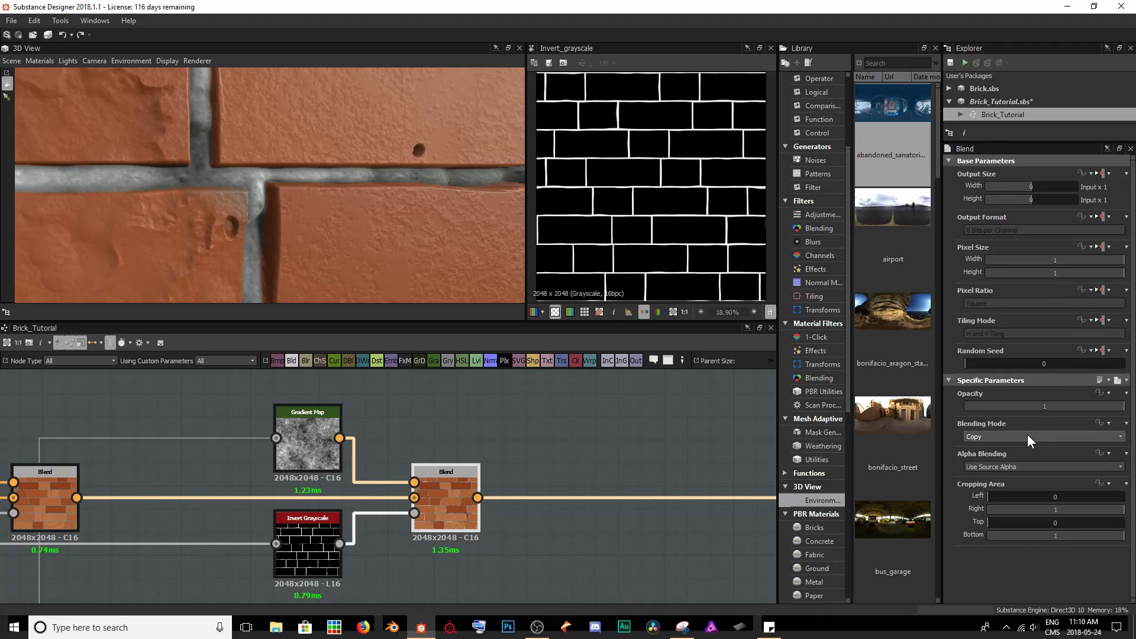
scroll(1027, 435, "down", 2)
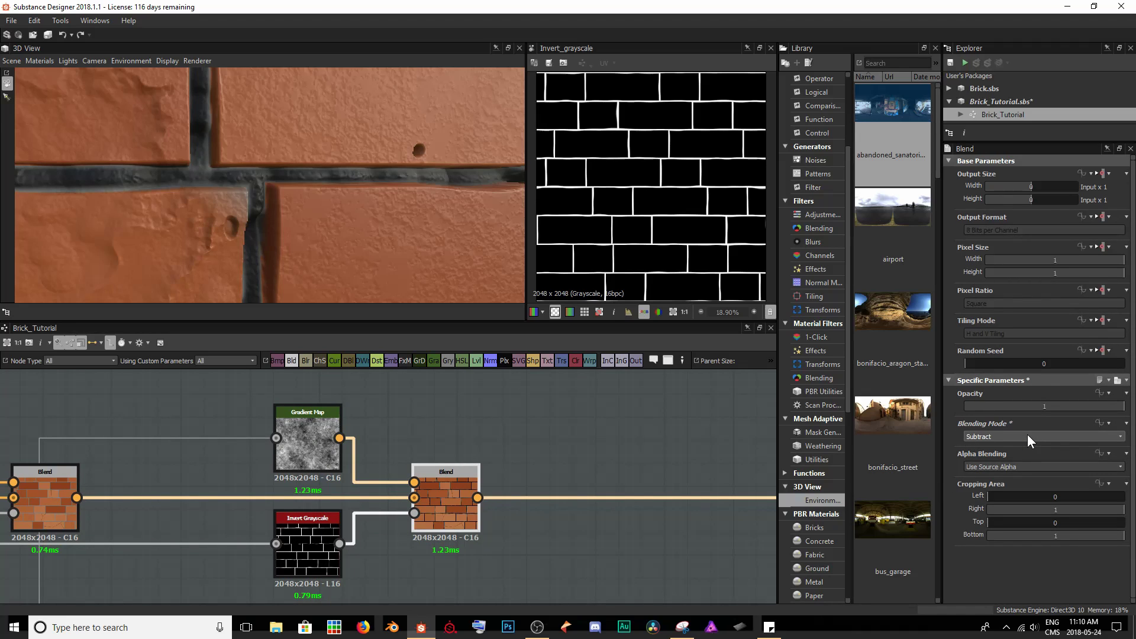
scroll(1027, 434, "down", 1)
scroll(1027, 434, "up", 1)
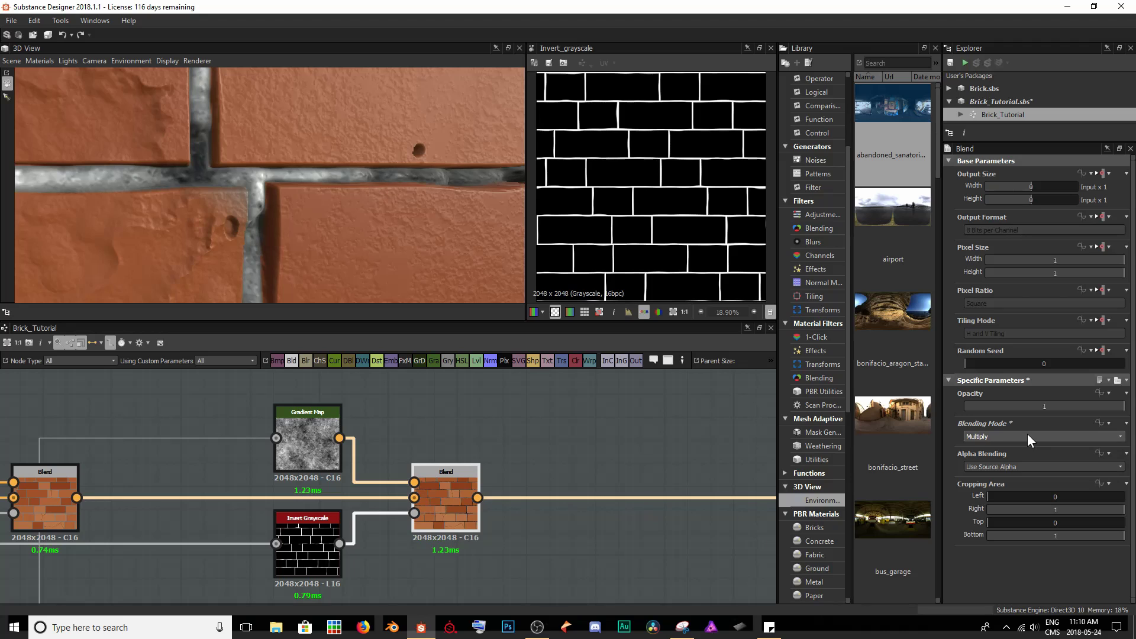
scroll(459, 176, "down", 5)
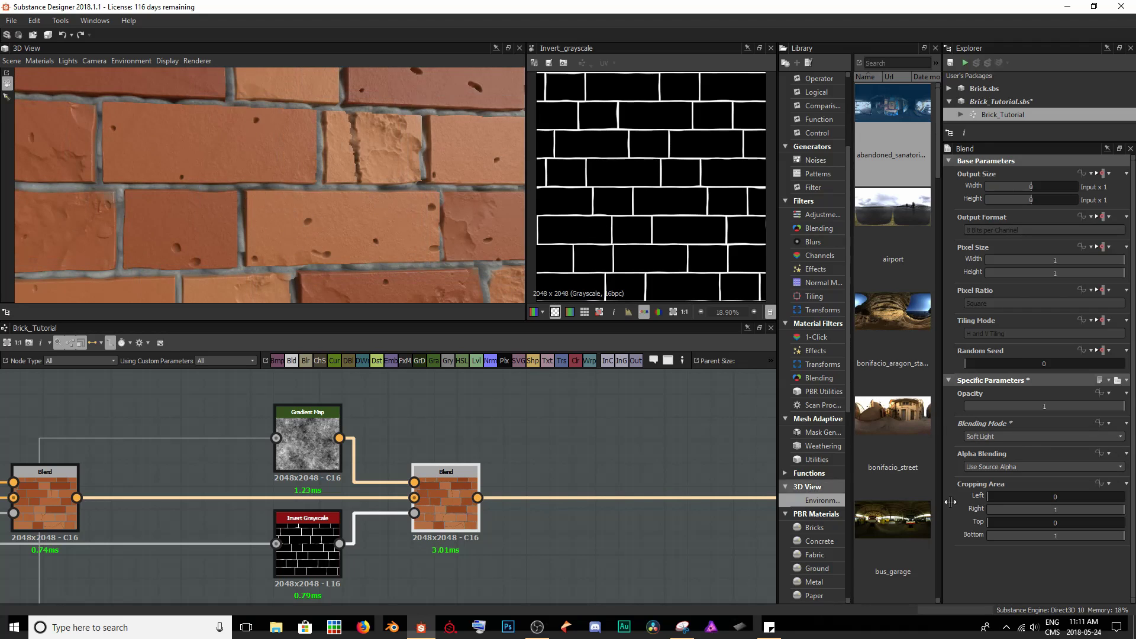
Step: Lower the Soft Light Blend's opacity to 0.57 and check the grout color in its 2D output and on the cube
scroll(962, 435, "down", 8)
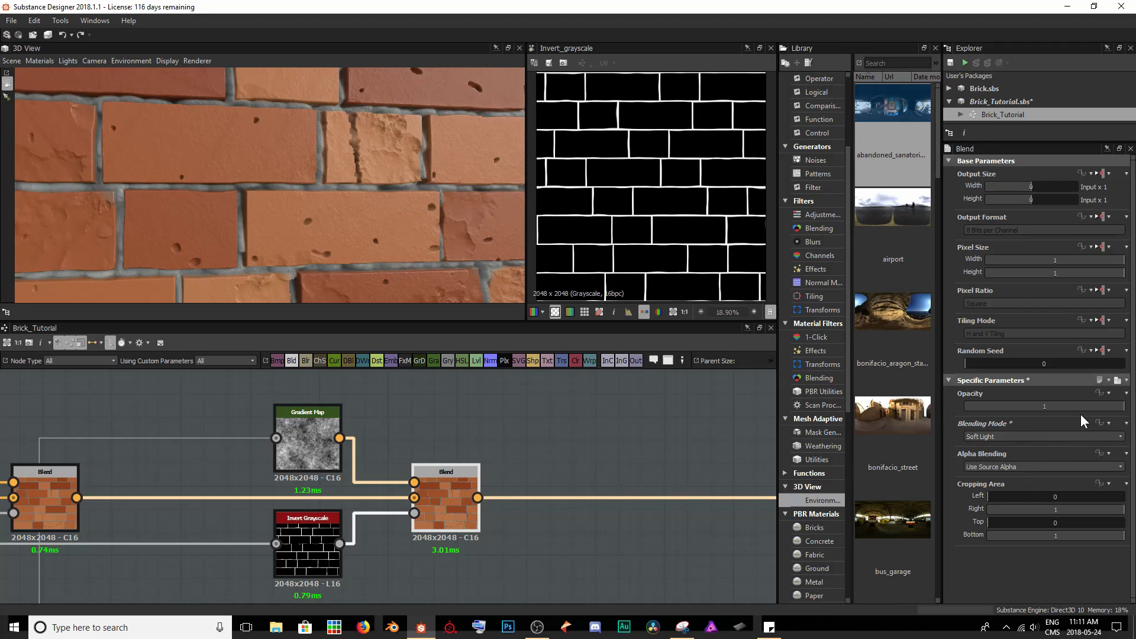
left_click_drag(1101, 407, 1056, 410)
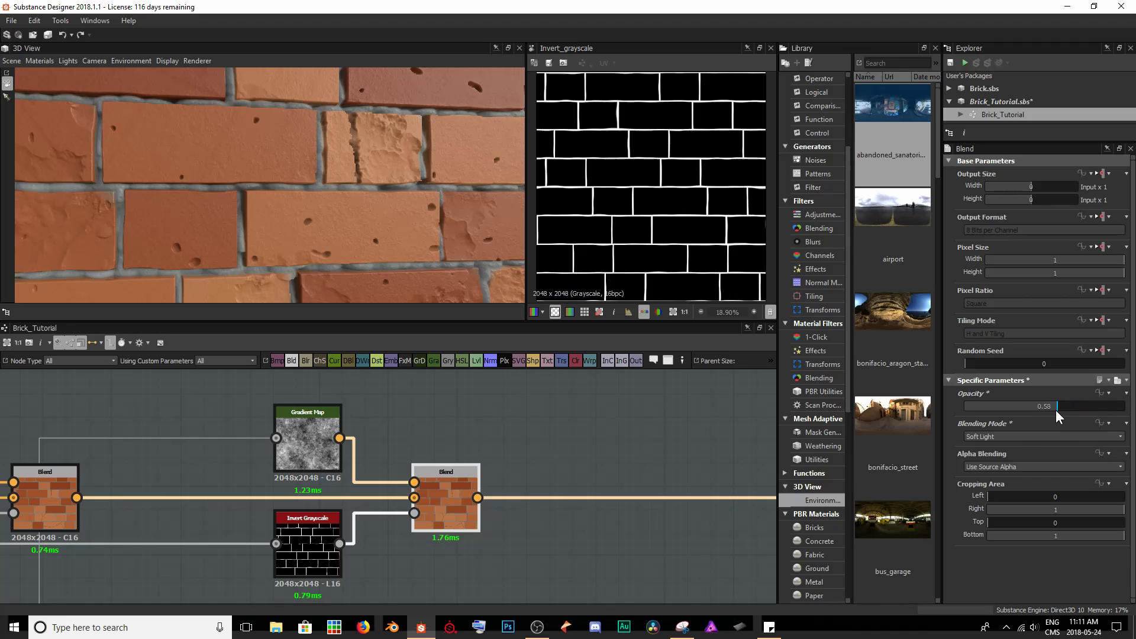
double_click(467, 507)
scroll(620, 234, "up", 5)
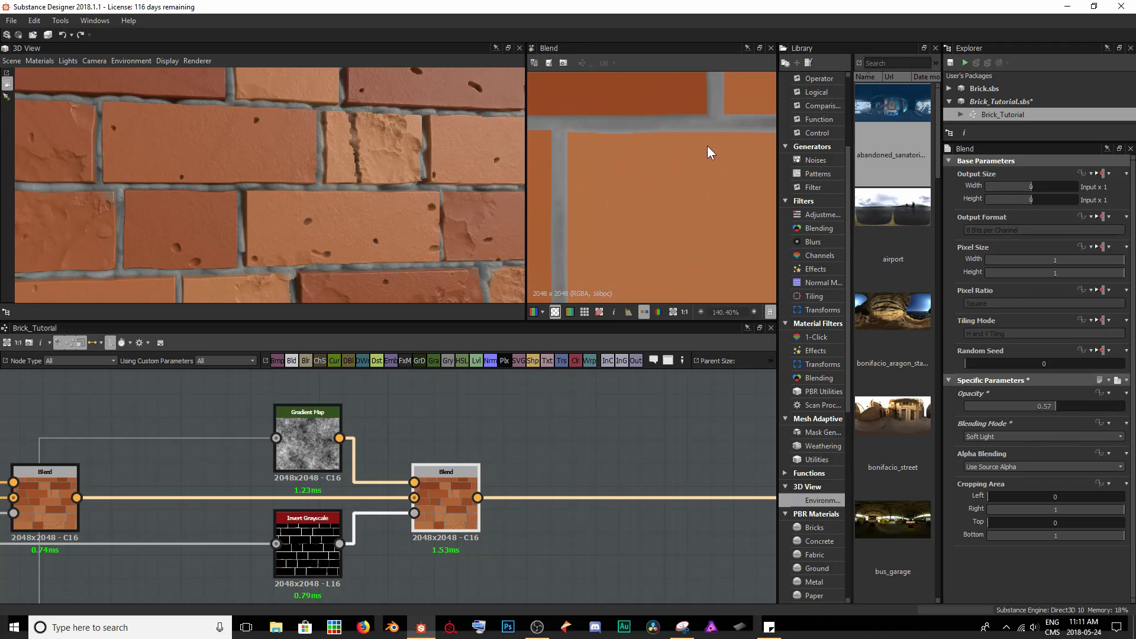
scroll(651, 195, "up", 2)
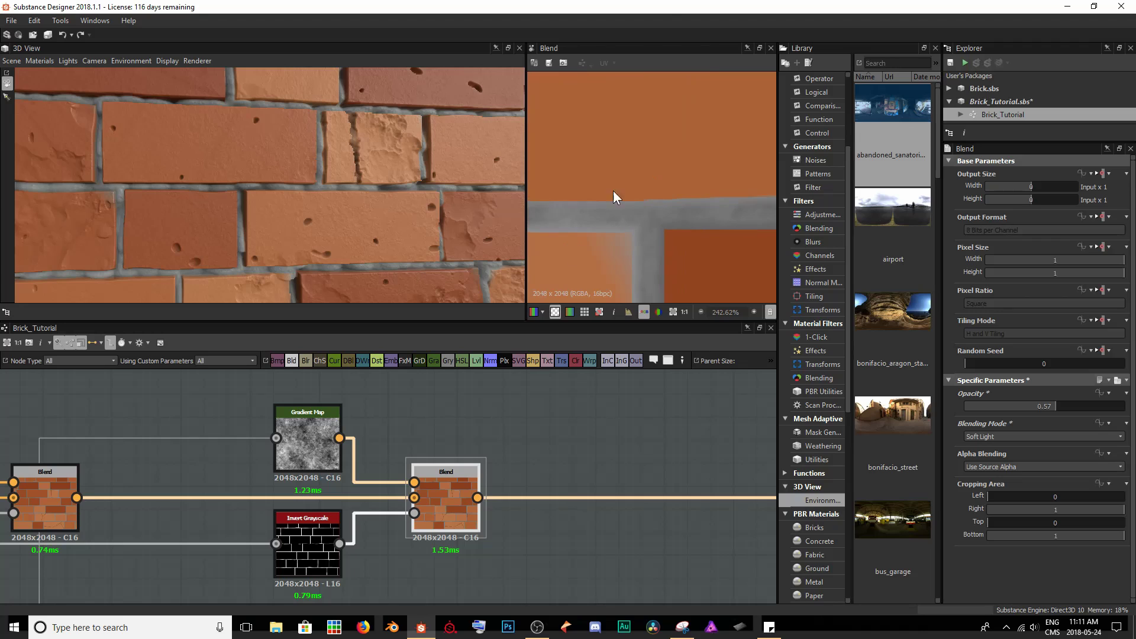
scroll(657, 225, "down", 8)
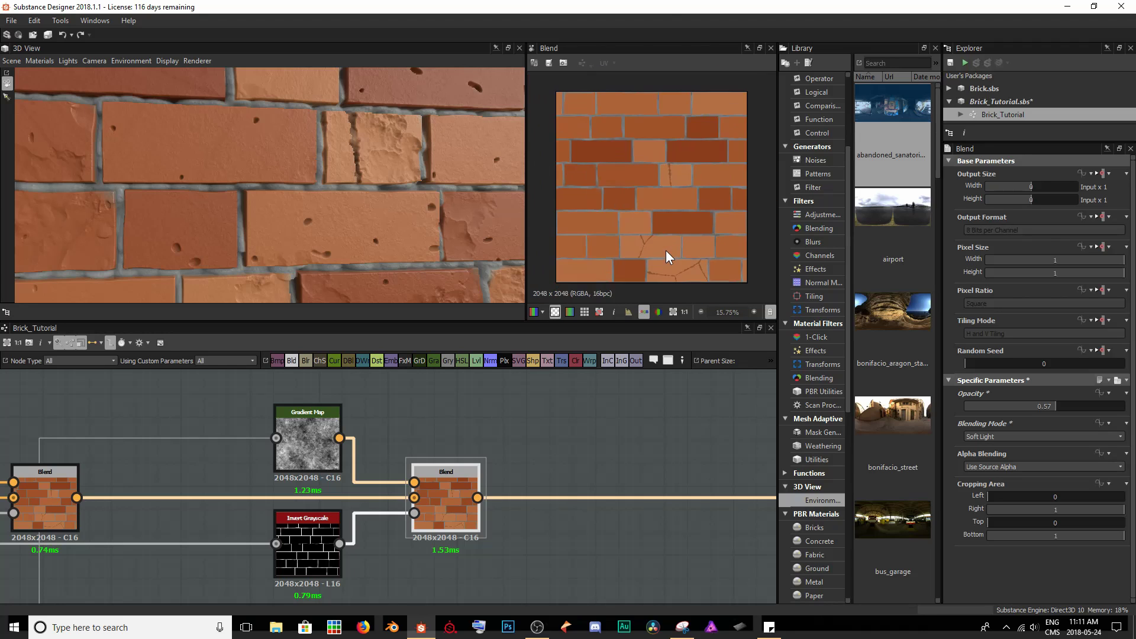
scroll(296, 218, "down", 10)
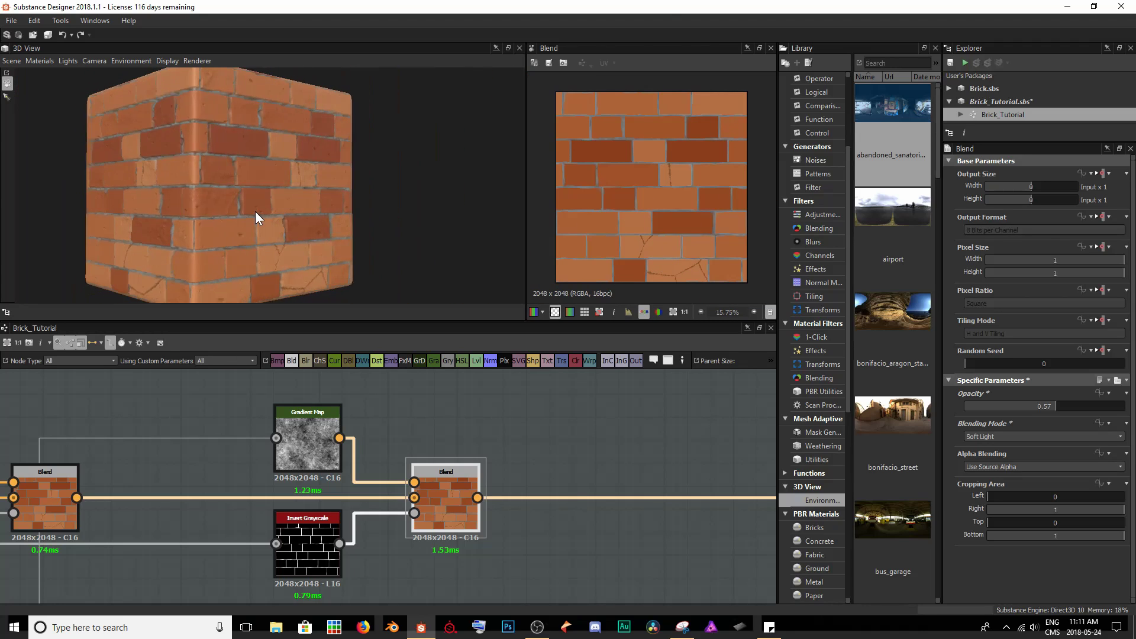
Step: Inspect the brick and grout colors up close on the cube and move the Base Color output node farther from the grout Blend
left_click_drag(255, 212, 318, 214)
scroll(326, 212, "up", 3)
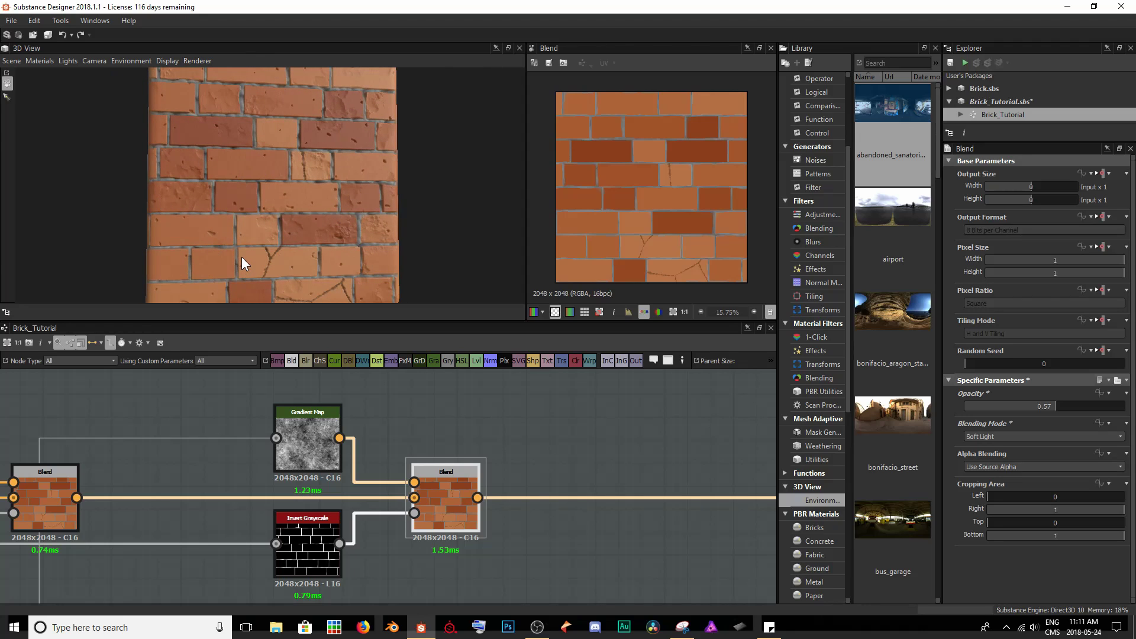
middle_click_drag(659, 488, 406, 457)
scroll(251, 223, "up", 5)
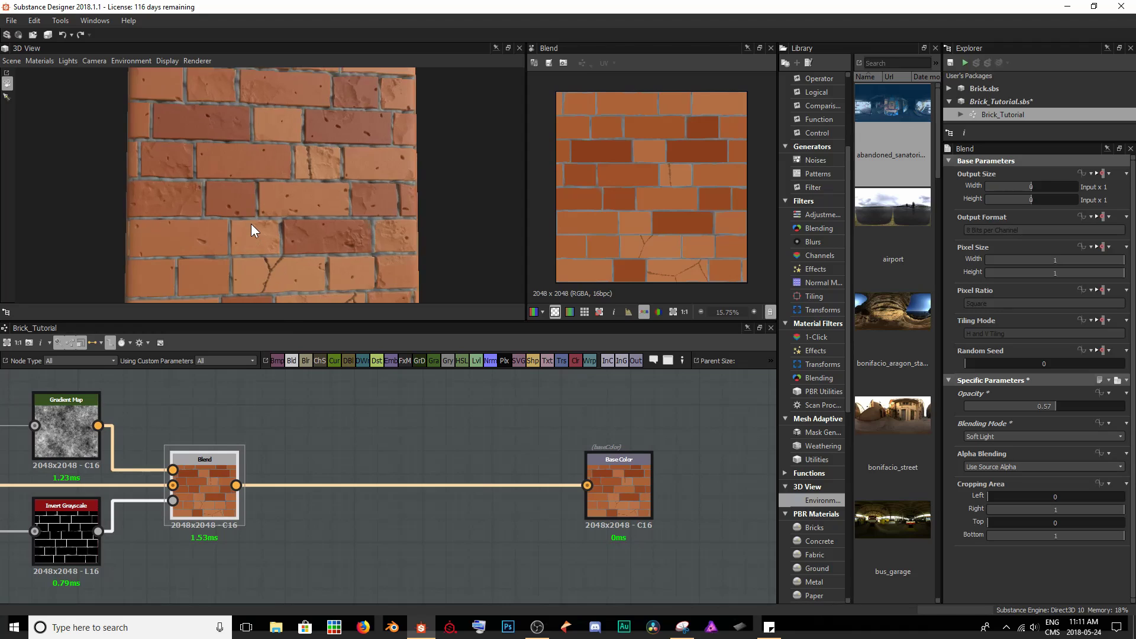
left_click_drag(251, 224, 229, 246)
scroll(229, 247, "up", 2)
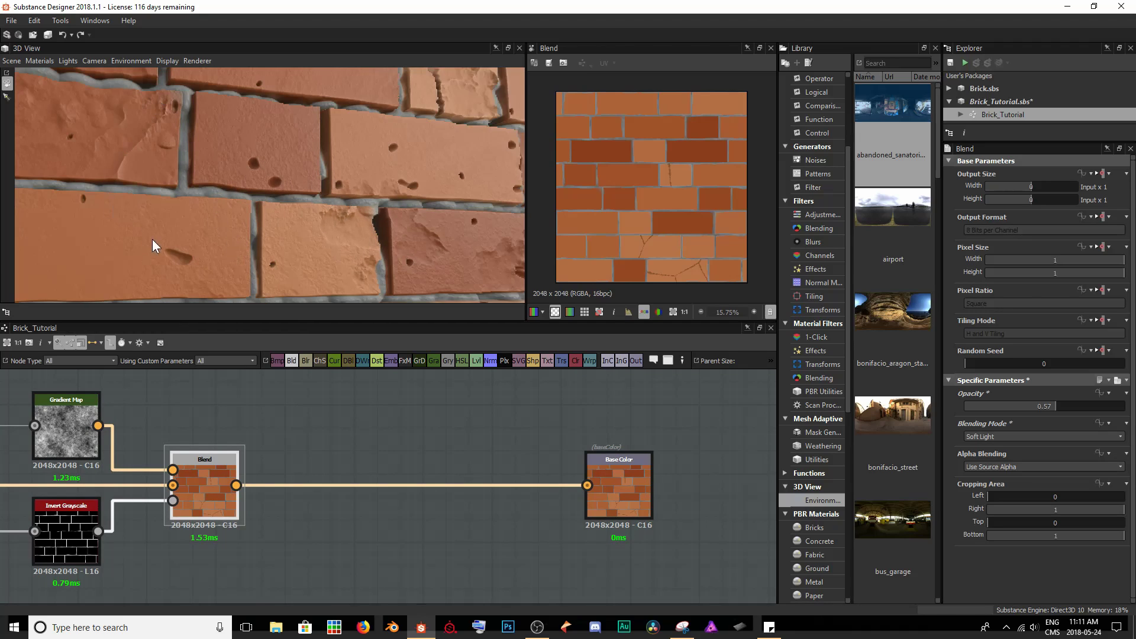
left_click_drag(339, 253, 342, 240)
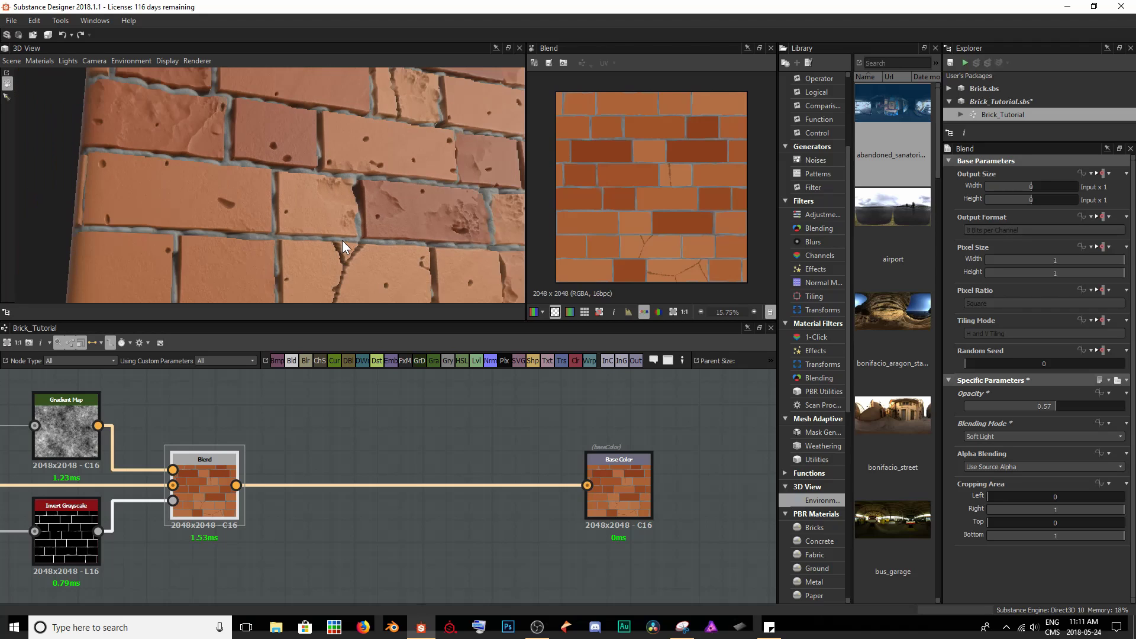
left_click_drag(244, 191, 243, 266)
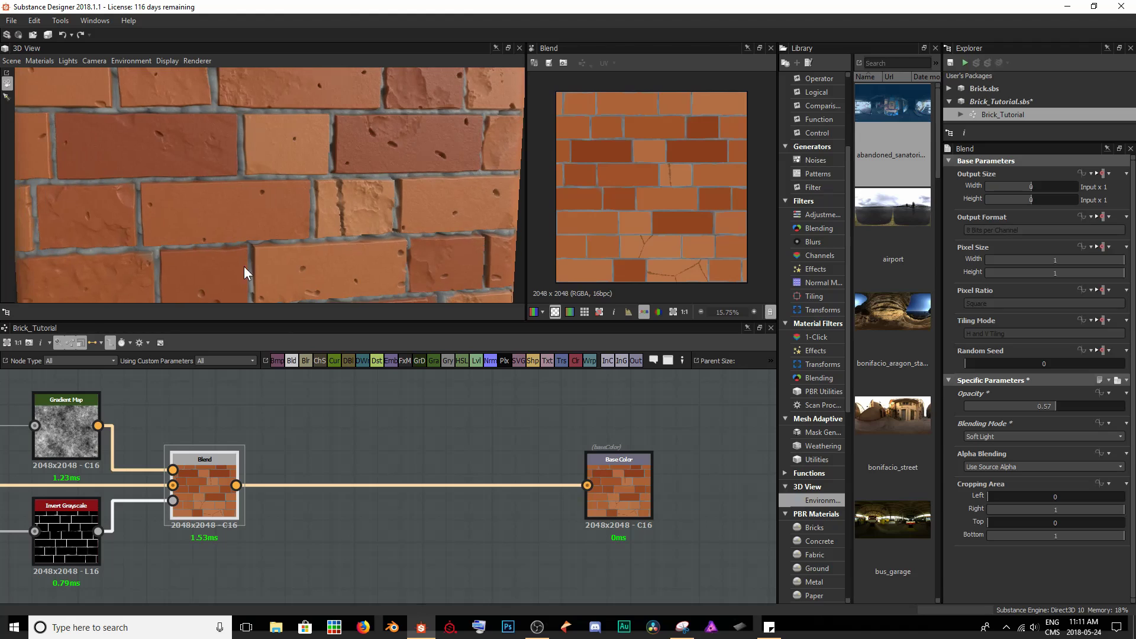
left_click_drag(613, 512, 670, 505)
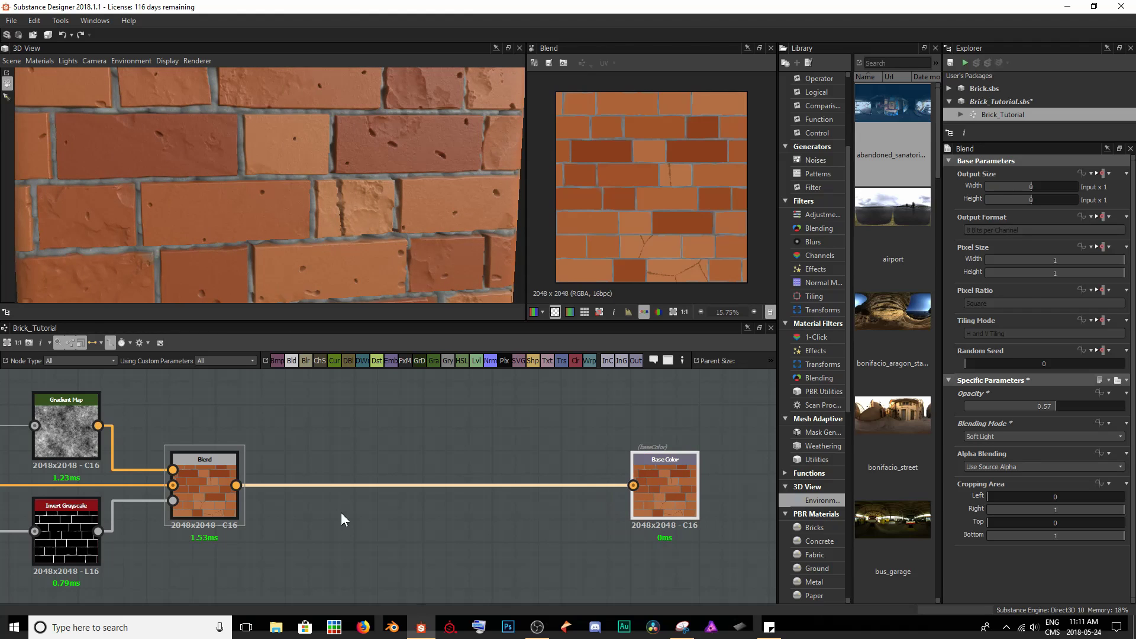
Step: Examine the 2D outputs of the roughness Levels and Curvature Smooth nodes, focusing on the brick edges and grout lines
scroll(412, 484, "down", 3)
scroll(432, 503, "down", 2)
middle_click_drag(451, 520, 506, 423)
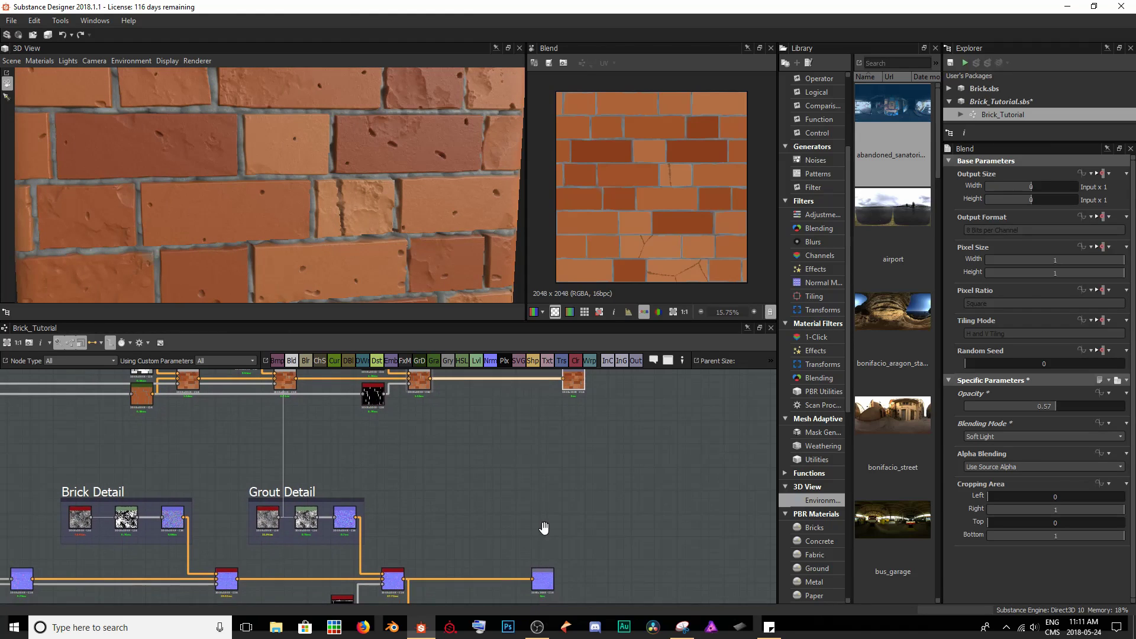
middle_click_drag(543, 527, 520, 433)
scroll(464, 528, "up", 5)
left_click(398, 513)
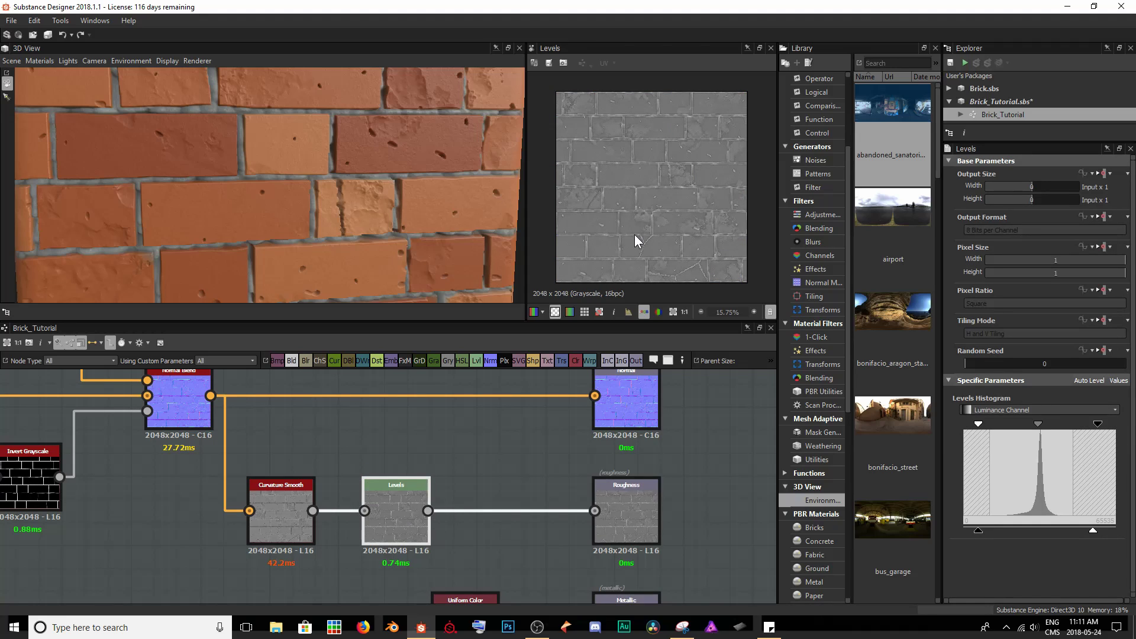
scroll(634, 234, "up", 4)
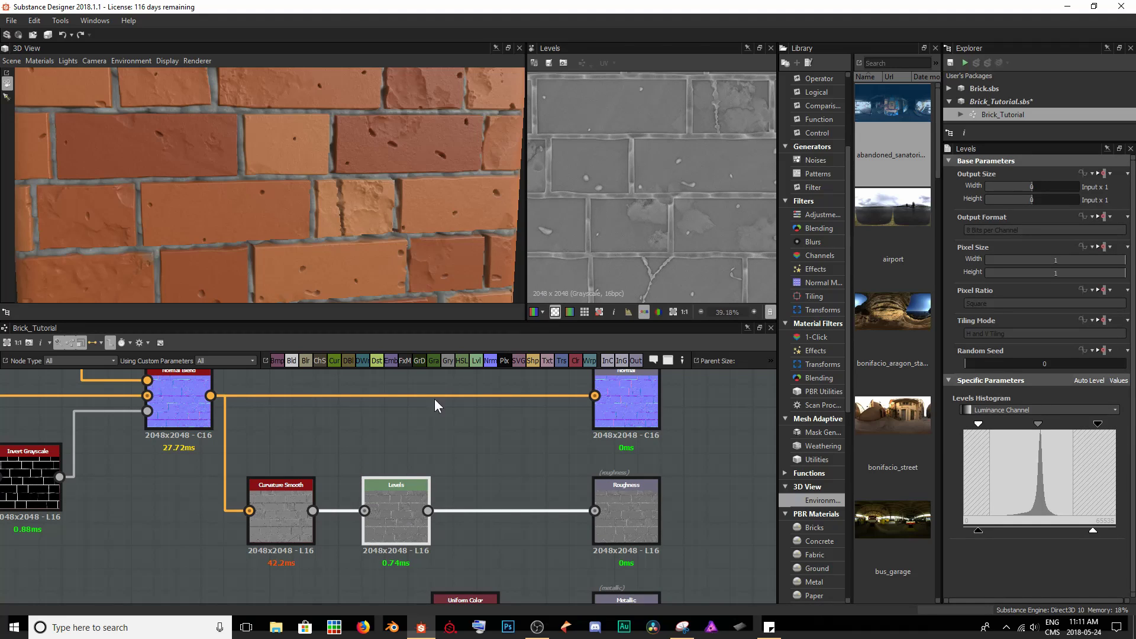
left_click(287, 492)
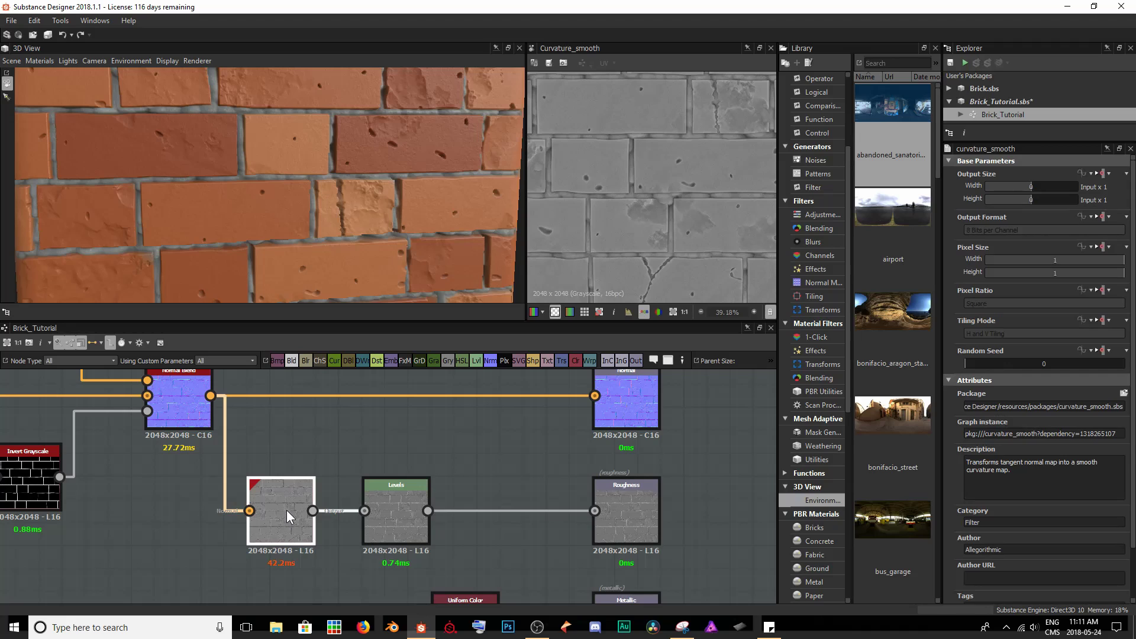
scroll(589, 244, "up", 4)
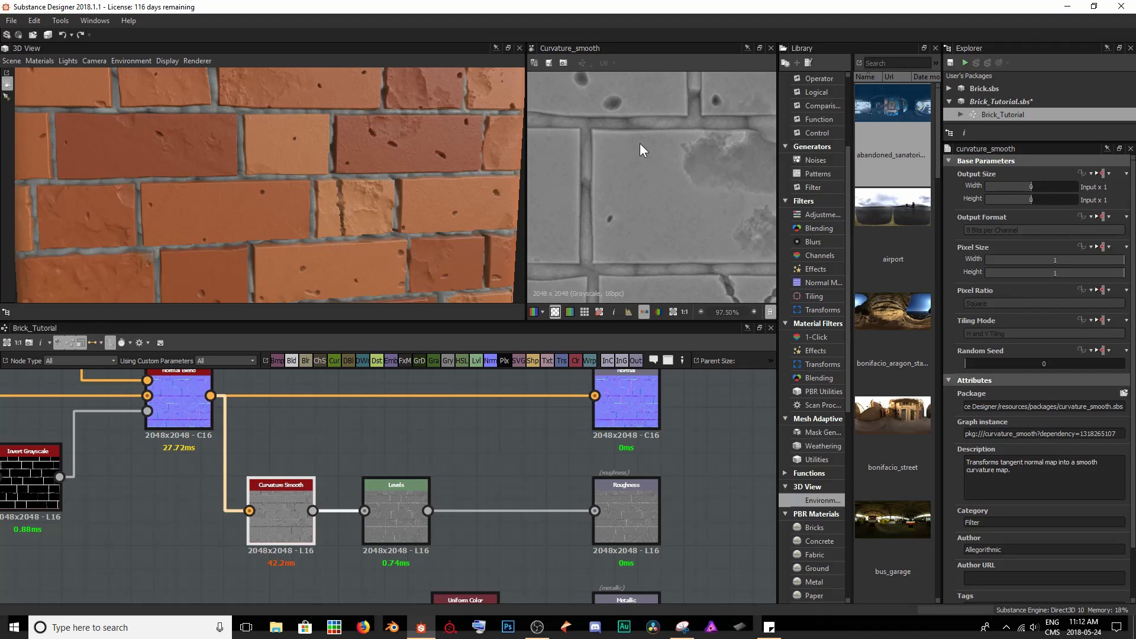
scroll(640, 144, "up", 2)
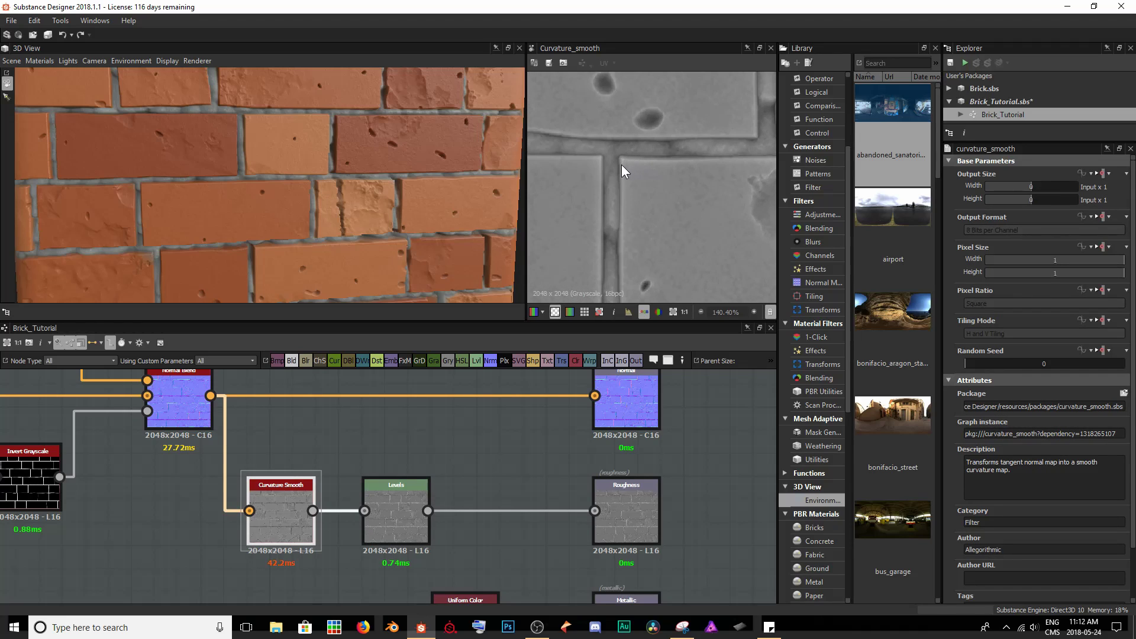
scroll(624, 258, "up", 1)
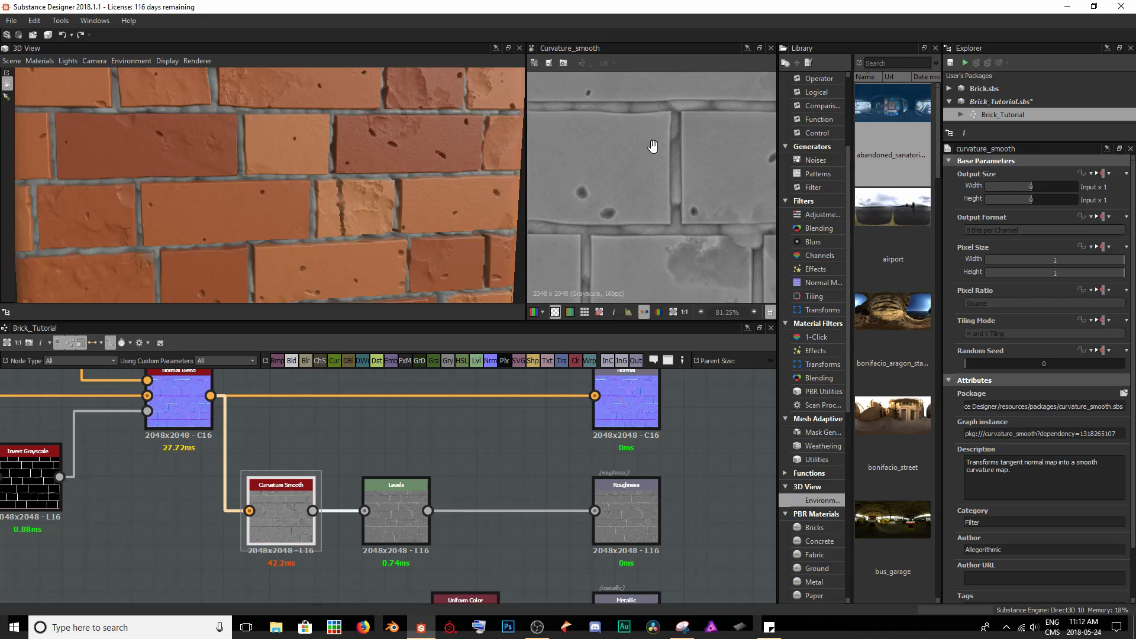
scroll(646, 243, "down", 4)
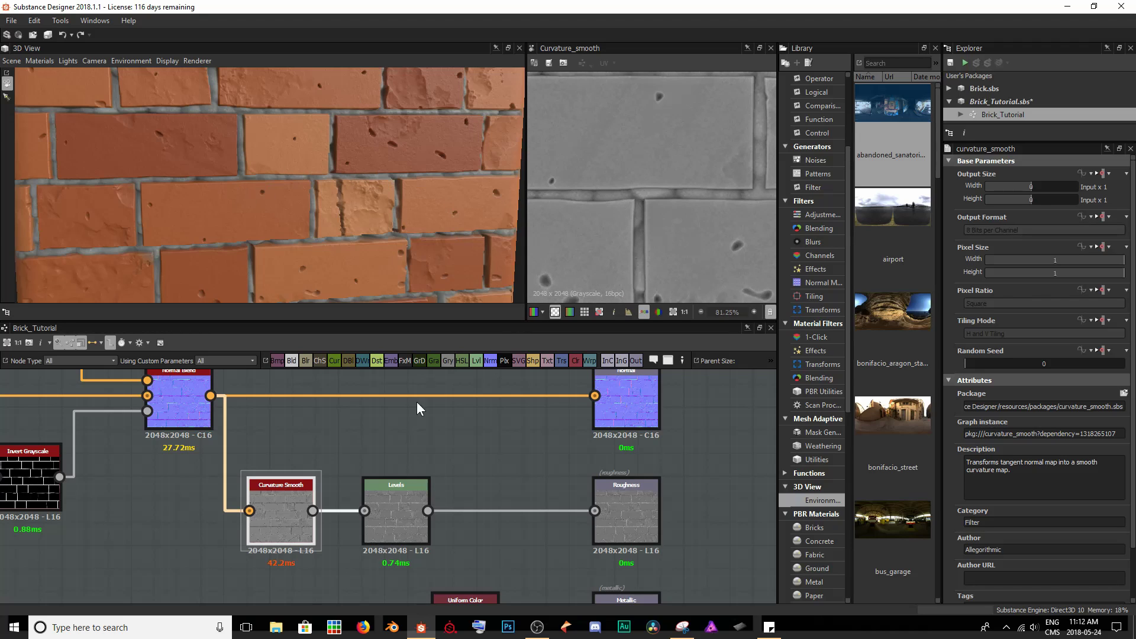
scroll(421, 466, "down", 6)
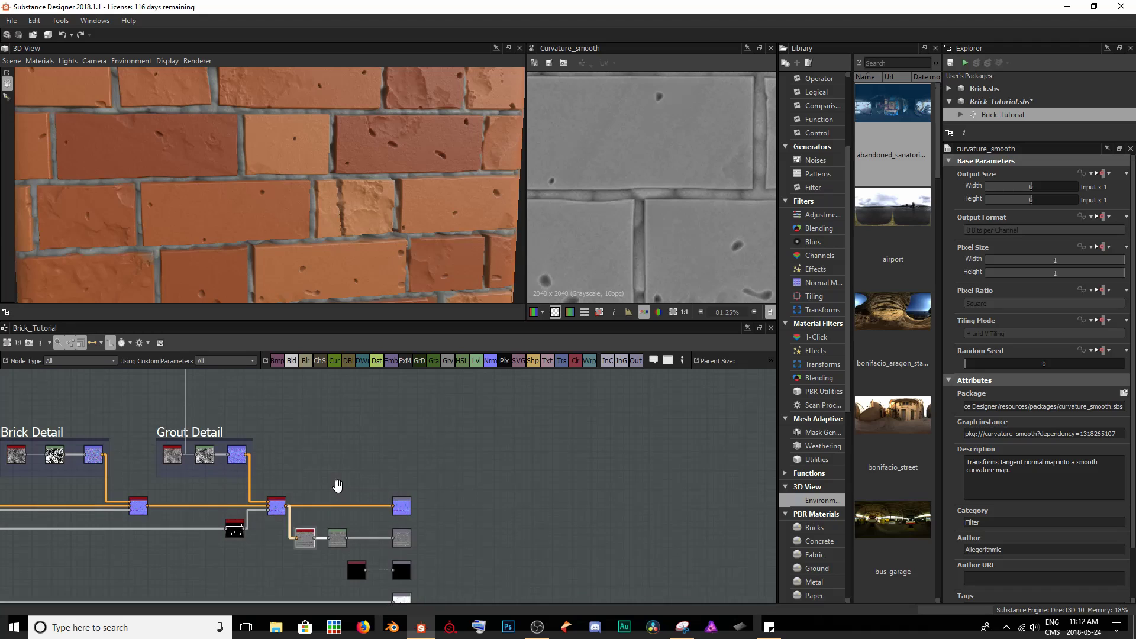
Step: Insert a Blend node between the grout Blend and the Base Color output
middle_click_drag(338, 485, 383, 481)
scroll(388, 403, "up", 4)
scroll(383, 481, "up", 1)
key("space")
type("b")
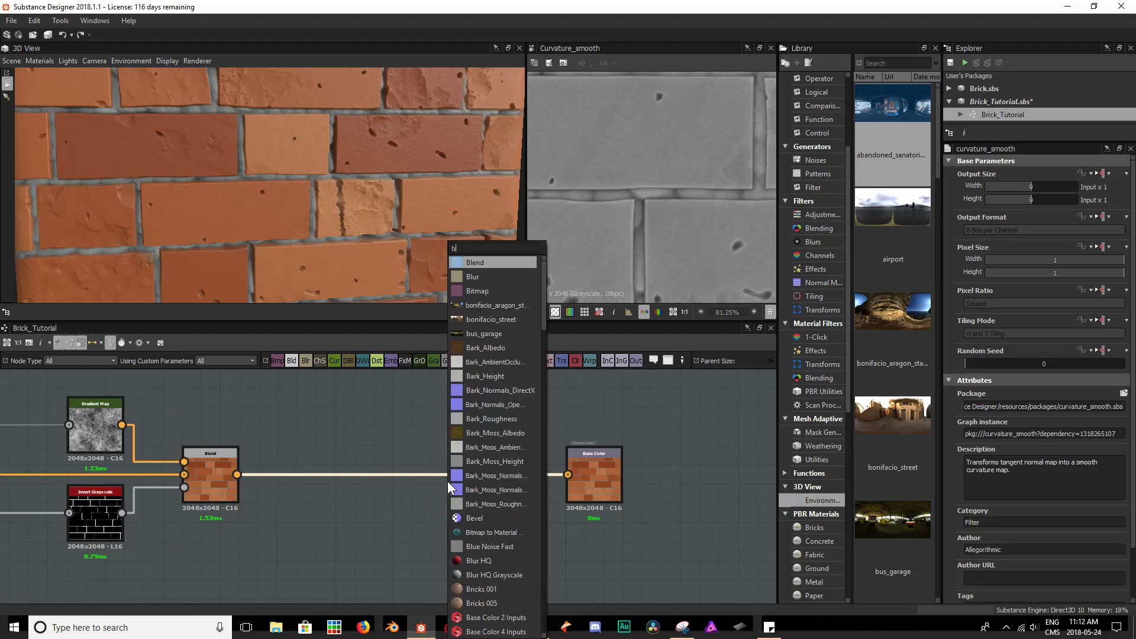
type("le")
key("Return")
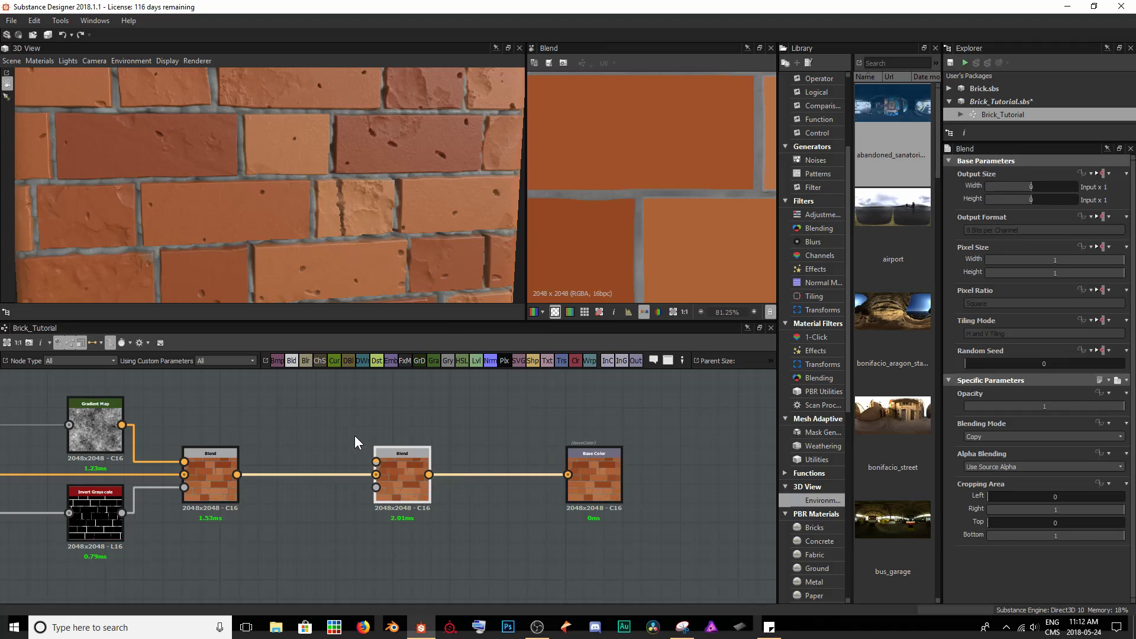
Step: Connect the Curvature Smooth output to the new Blend's foreground input
scroll(387, 562, "down", 3)
middle_click_drag(387, 562, 408, 432)
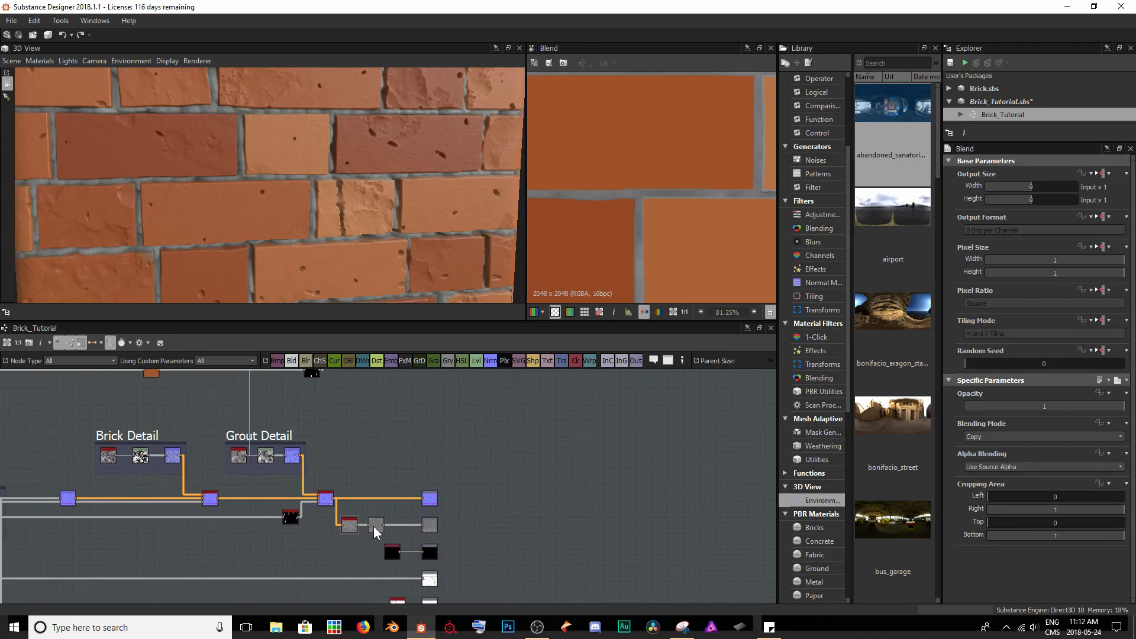
double_click(355, 525)
left_click_drag(359, 526, 398, 459)
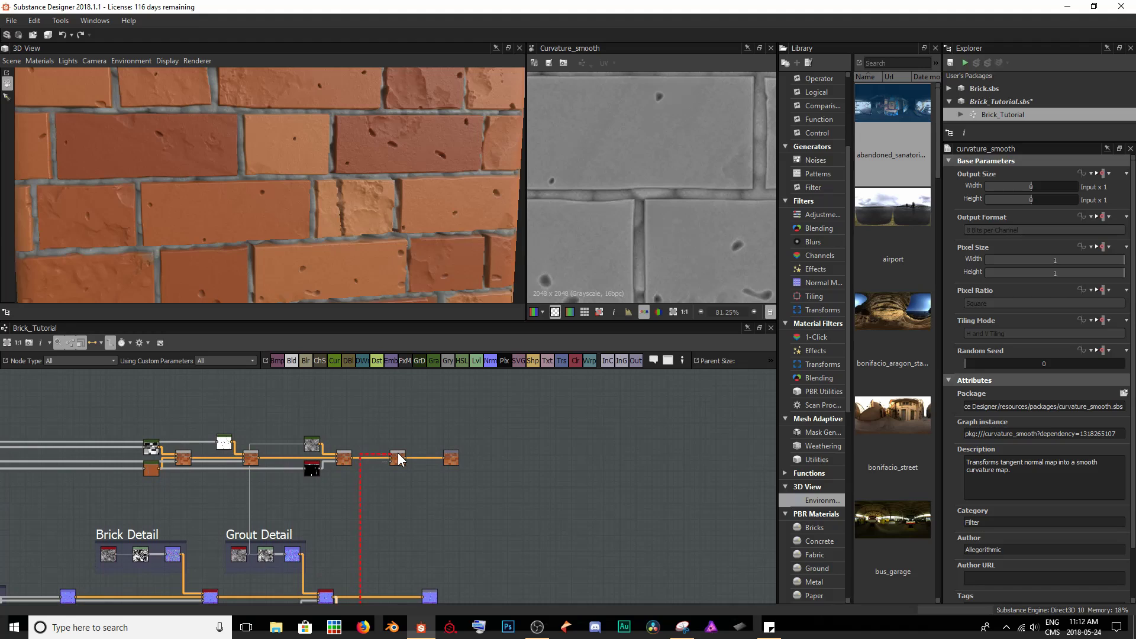
Step: Insert a Gradient Map on the link between Curvature Smooth and the new Blend to convert the grayscale curvature to color
scroll(392, 509, "up", 3)
key("space")
type("gr")
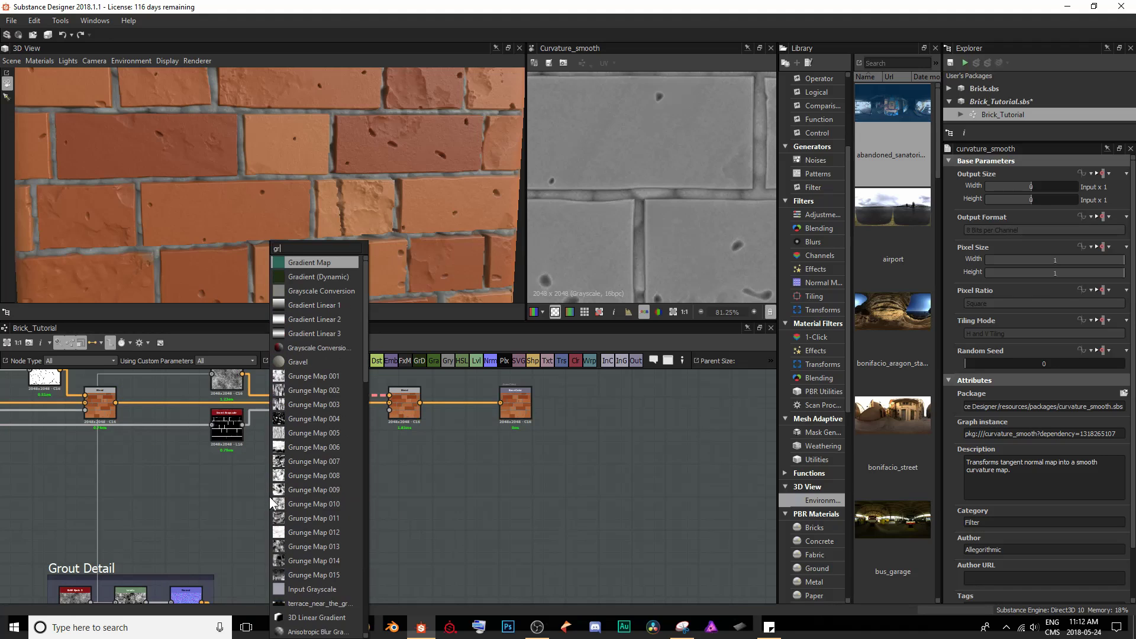
type("ad")
key("Return")
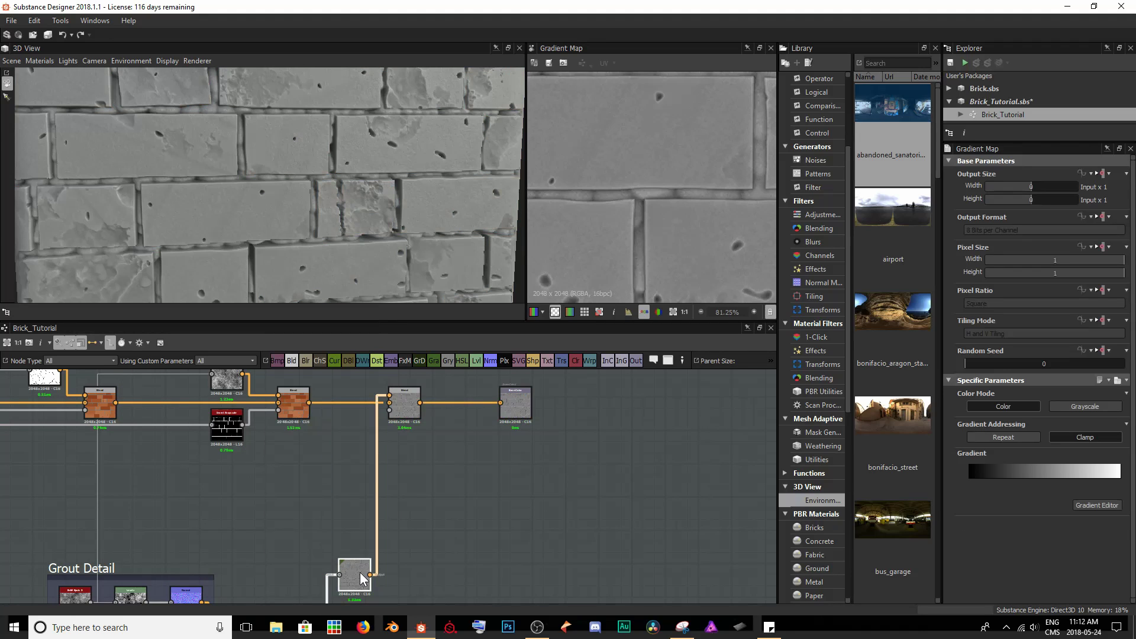
Step: Place the new Gradient Map just above the new Blend's input side and check the curvature detail on the cube
left_click_drag(362, 579, 367, 379)
middle_click_drag(395, 446, 420, 503)
left_click_drag(383, 431, 377, 427)
scroll(363, 254, "up", 3)
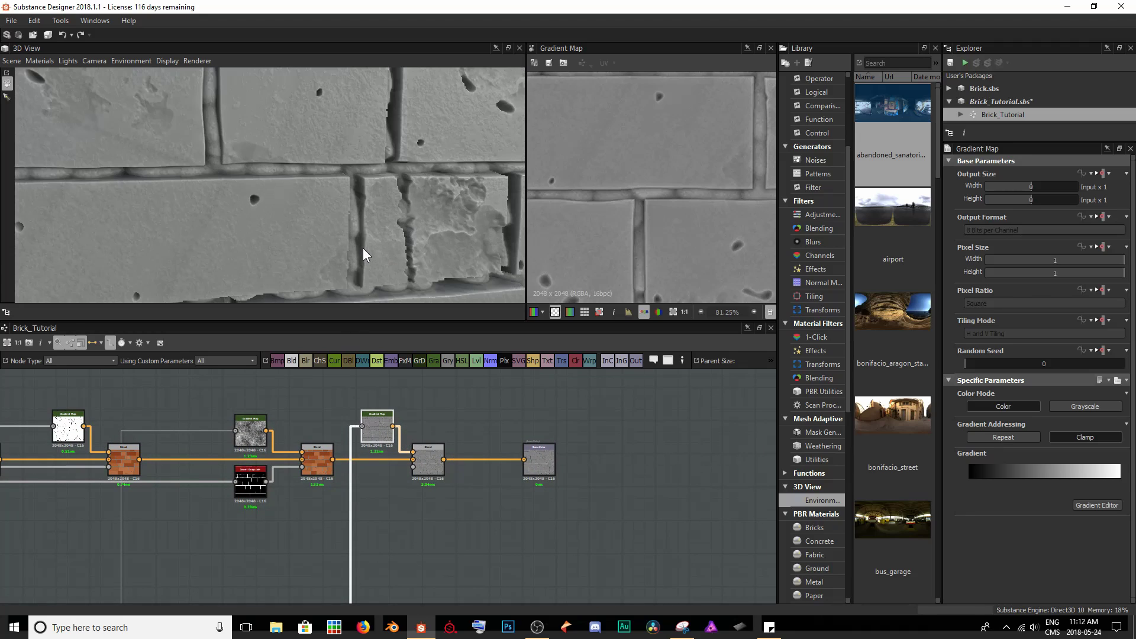
left_click_drag(358, 282, 351, 239)
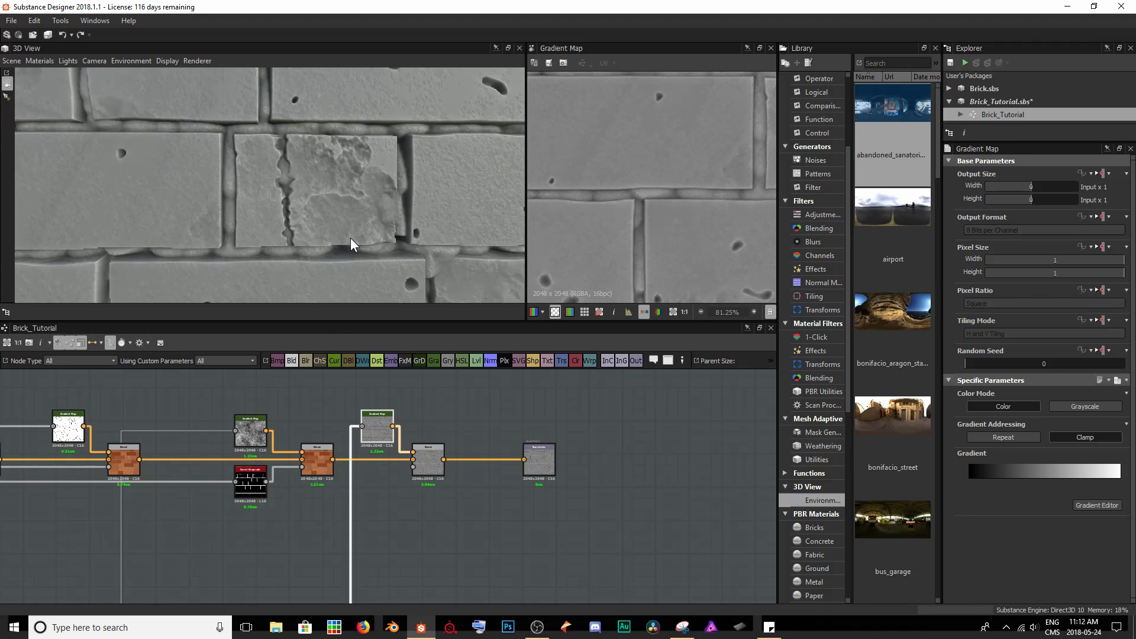
scroll(350, 238, "up", 3)
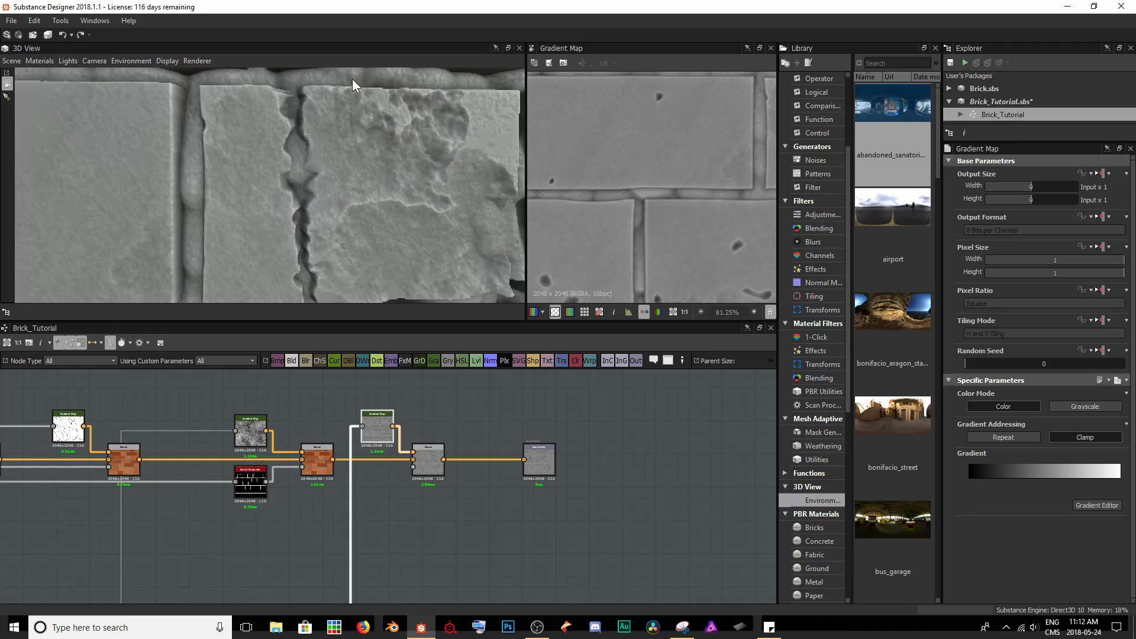
scroll(297, 238, "down", 3)
left_click_drag(297, 237, 345, 205)
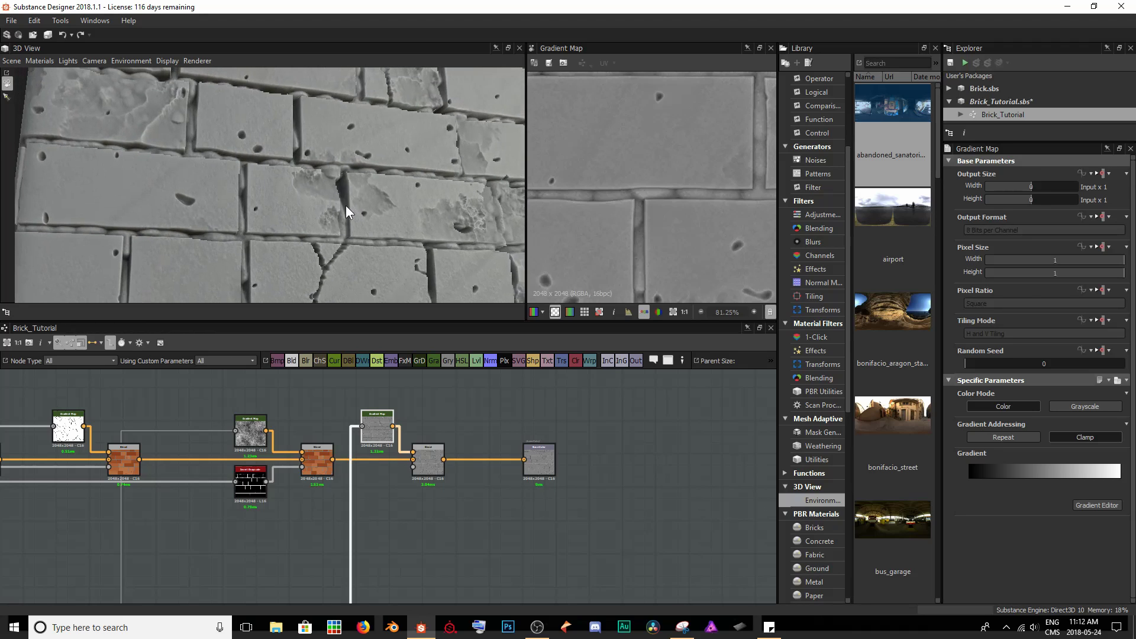
left_click_drag(174, 123, 289, 178)
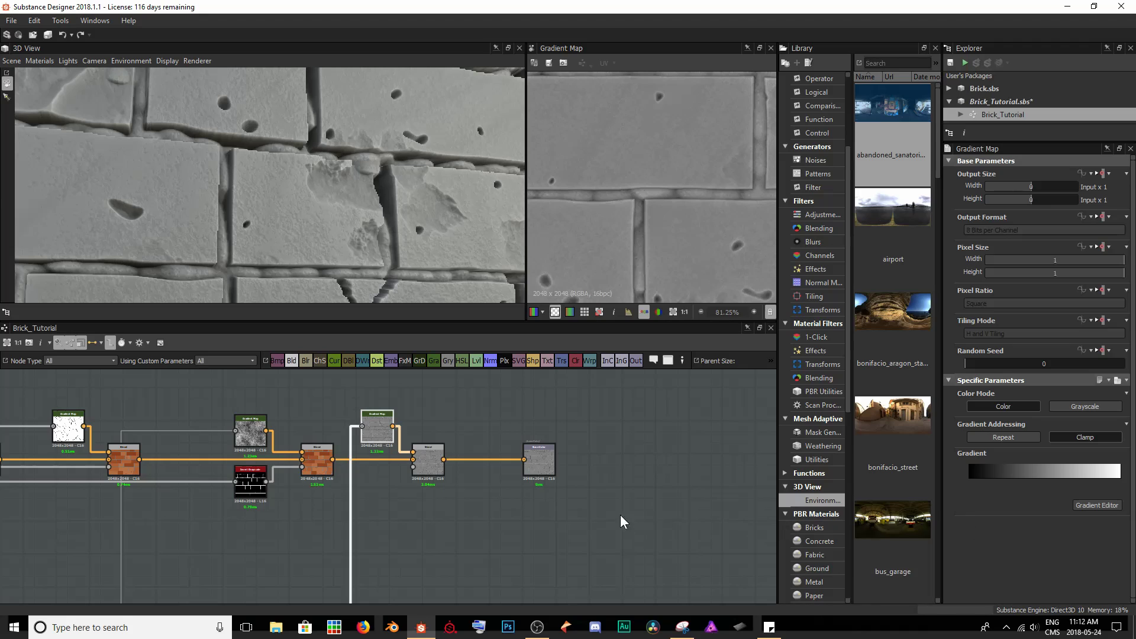
Step: Set the Gradient Map's white key to position 0.586 and black key to 0.523, and check the isolated edges on the cube
left_click(1111, 507)
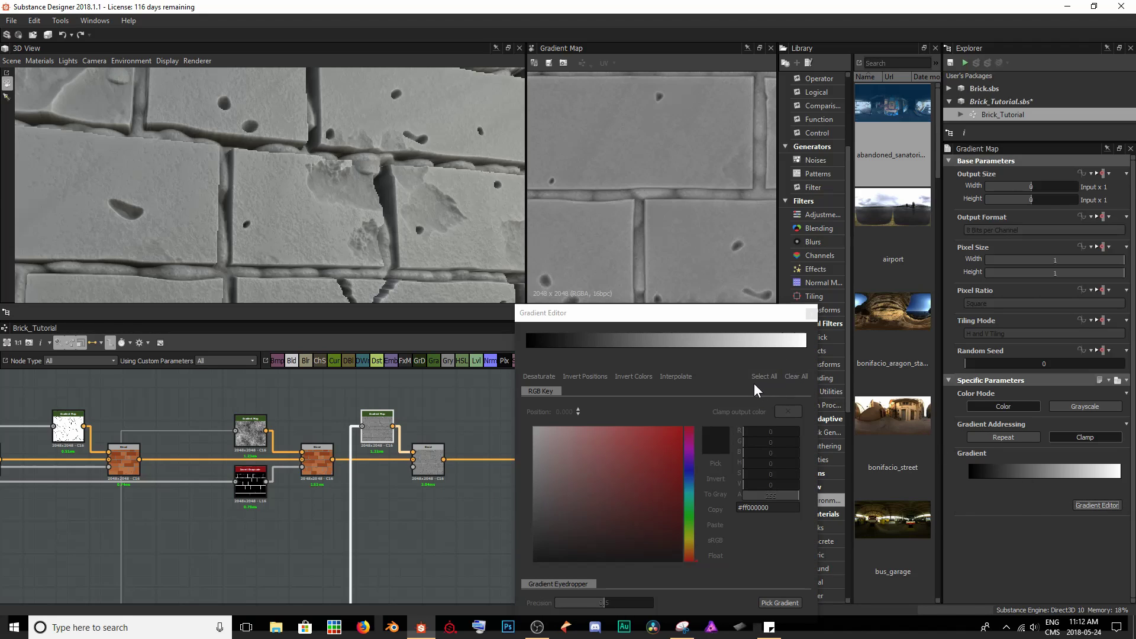
left_click_drag(807, 348, 690, 354)
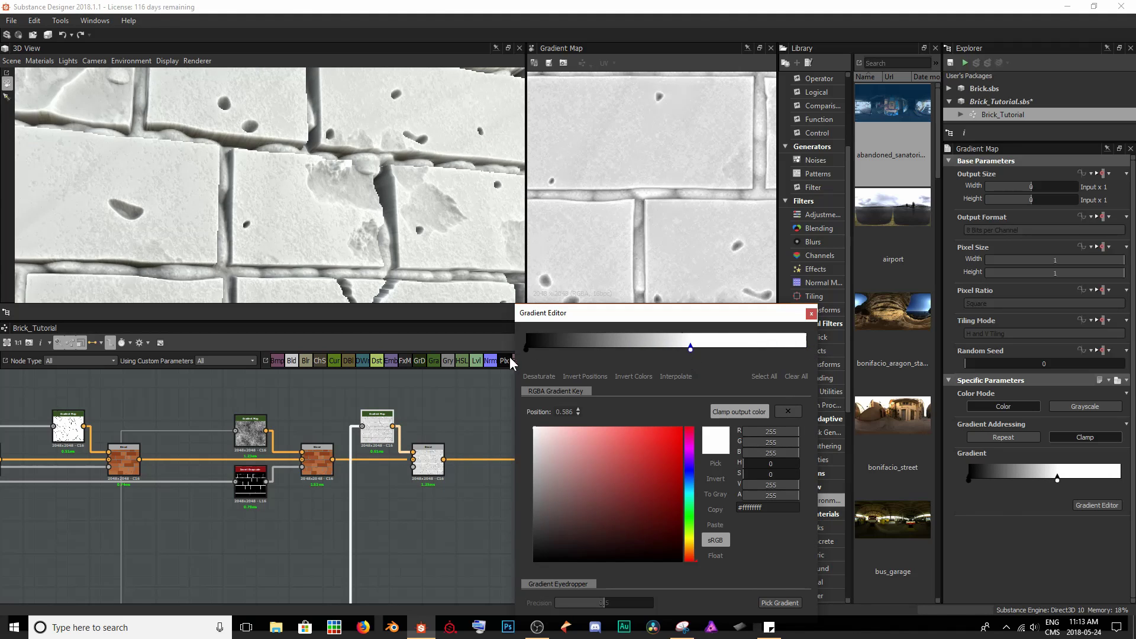
left_click_drag(525, 349, 529, 350)
left_click_drag(604, 358, 672, 357)
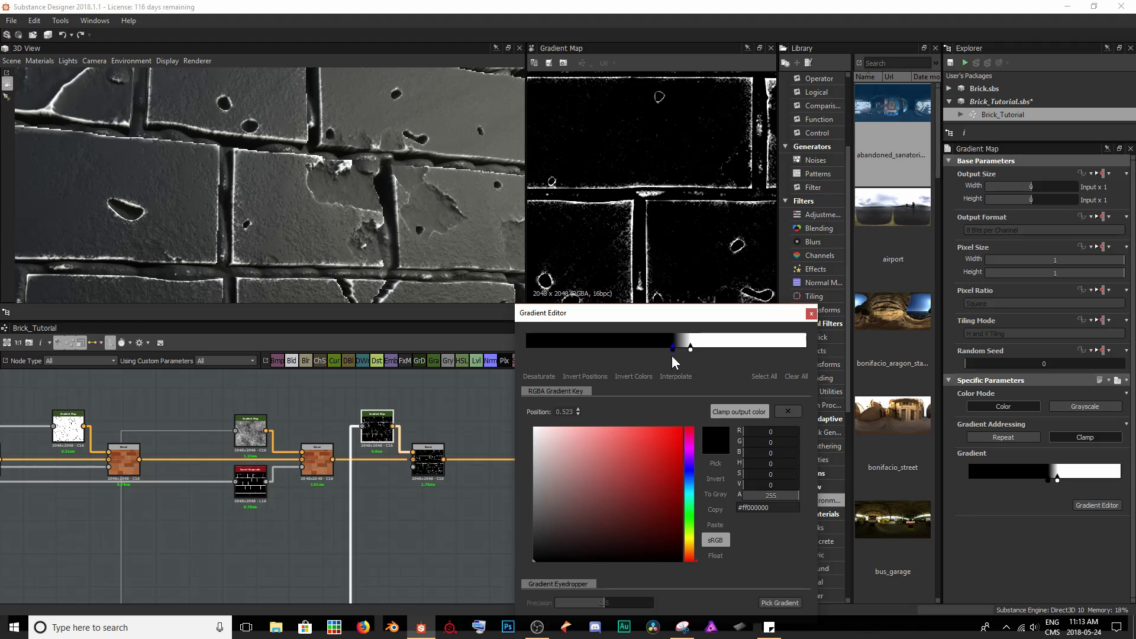
left_click_drag(272, 207, 255, 229)
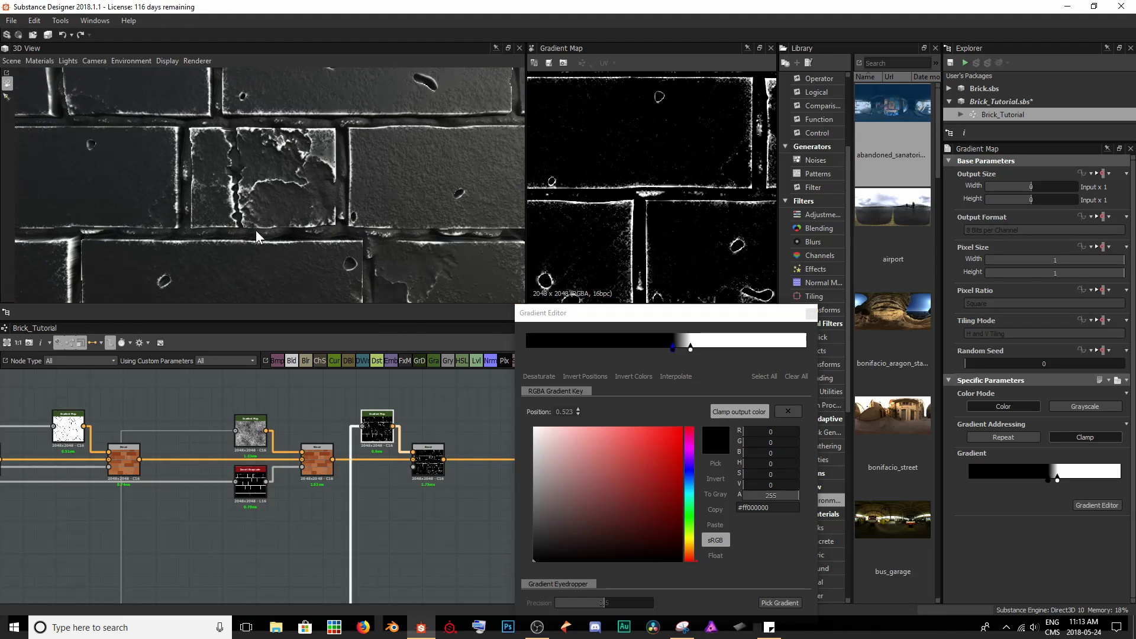
scroll(255, 230, "up", 10)
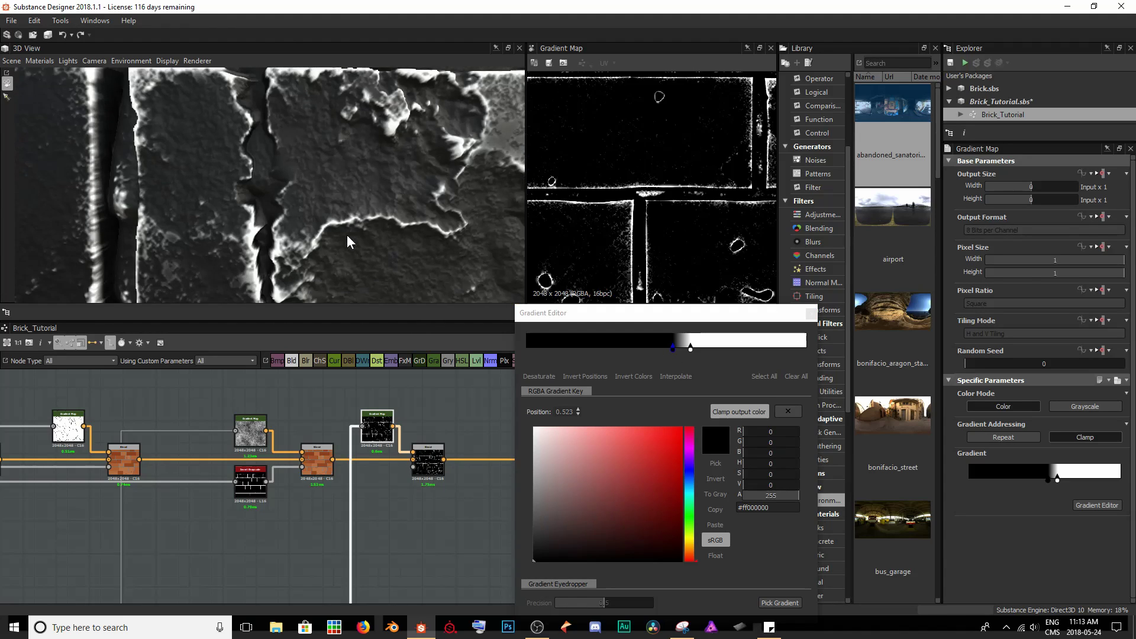
scroll(347, 234, "down", 5)
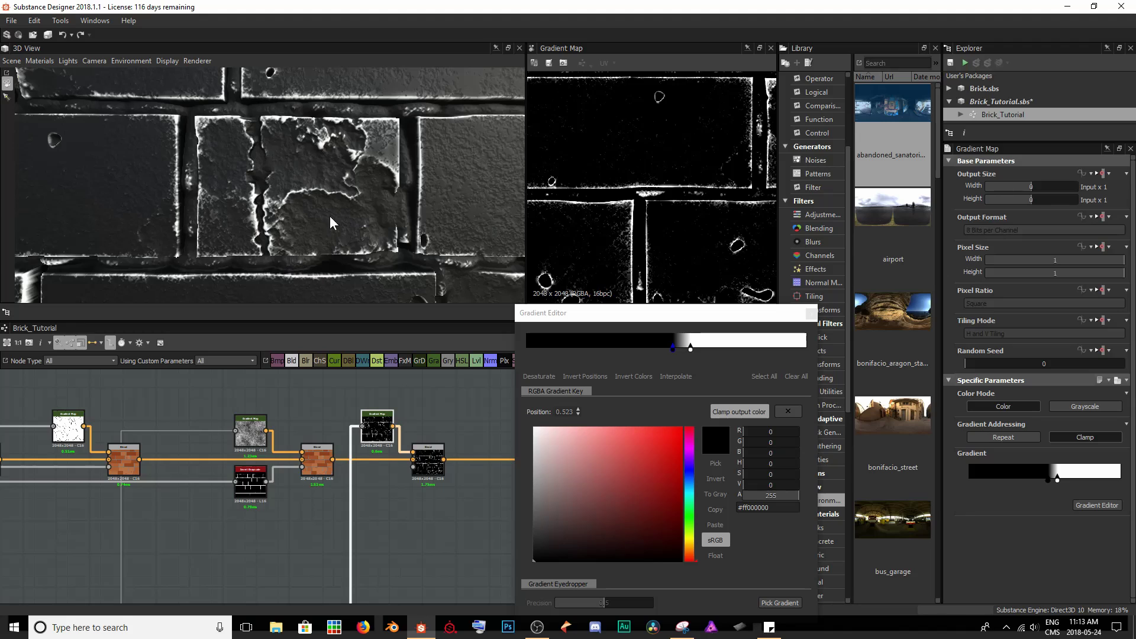
left_click(810, 313)
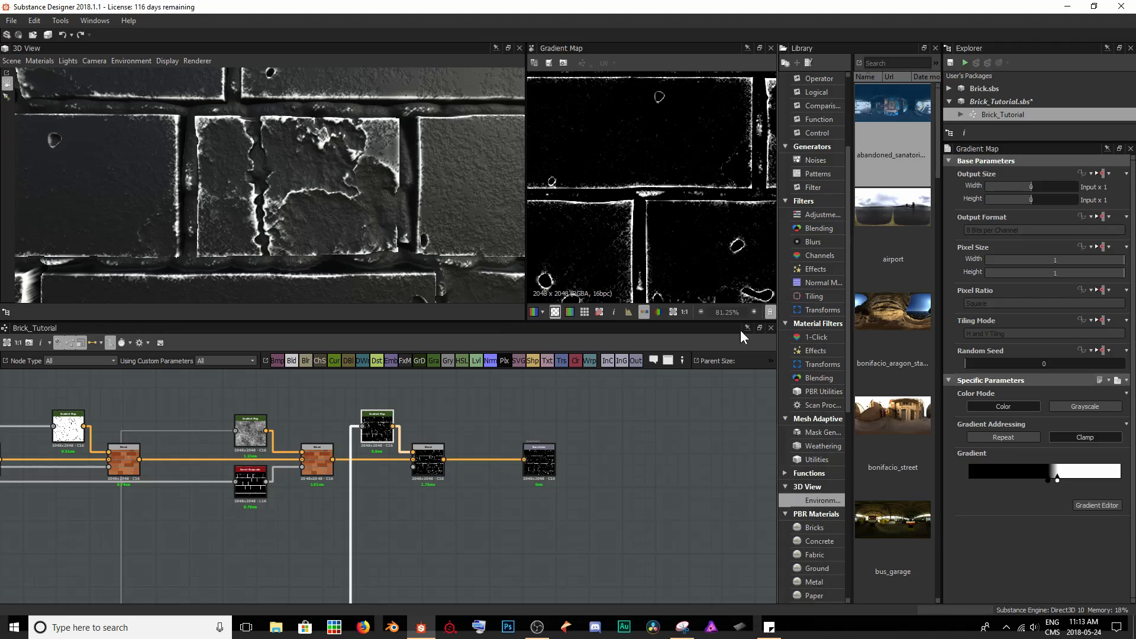
Step: Set the curvature Blend's blending mode to Screen and compare its result with the Gradient Map feeding it
double_click(433, 467)
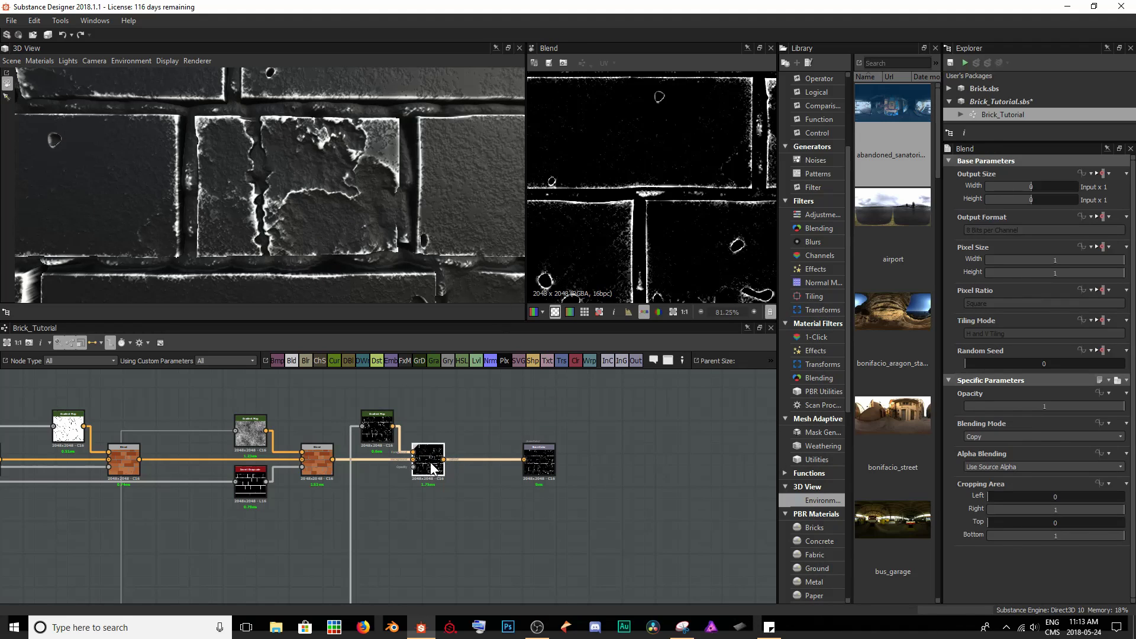
left_click(1010, 437)
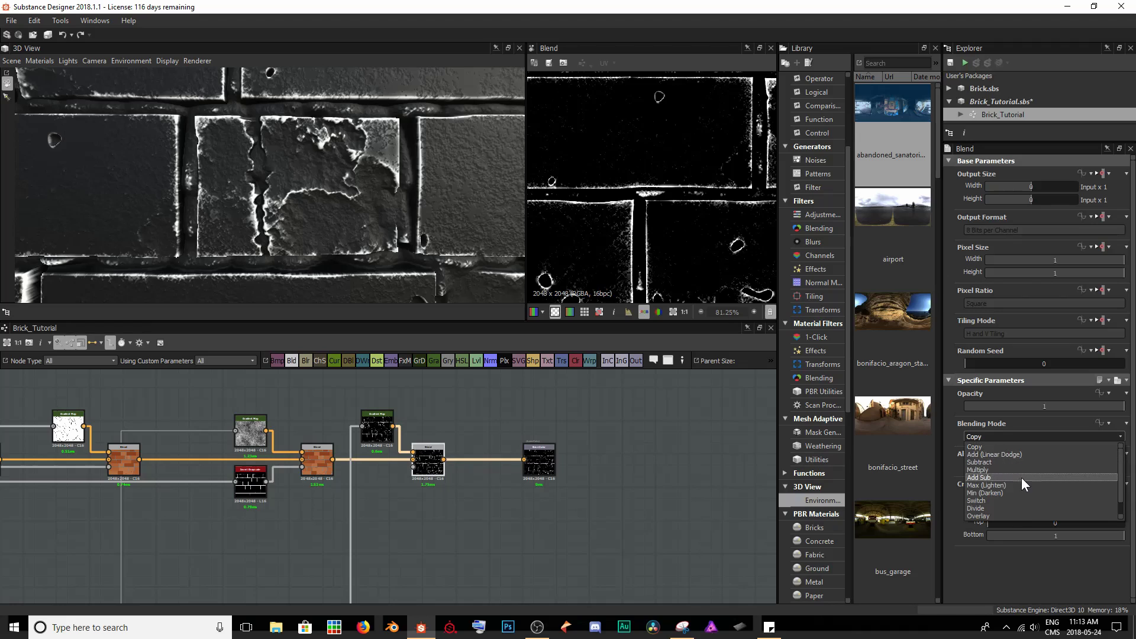
scroll(1024, 501, "down", 2)
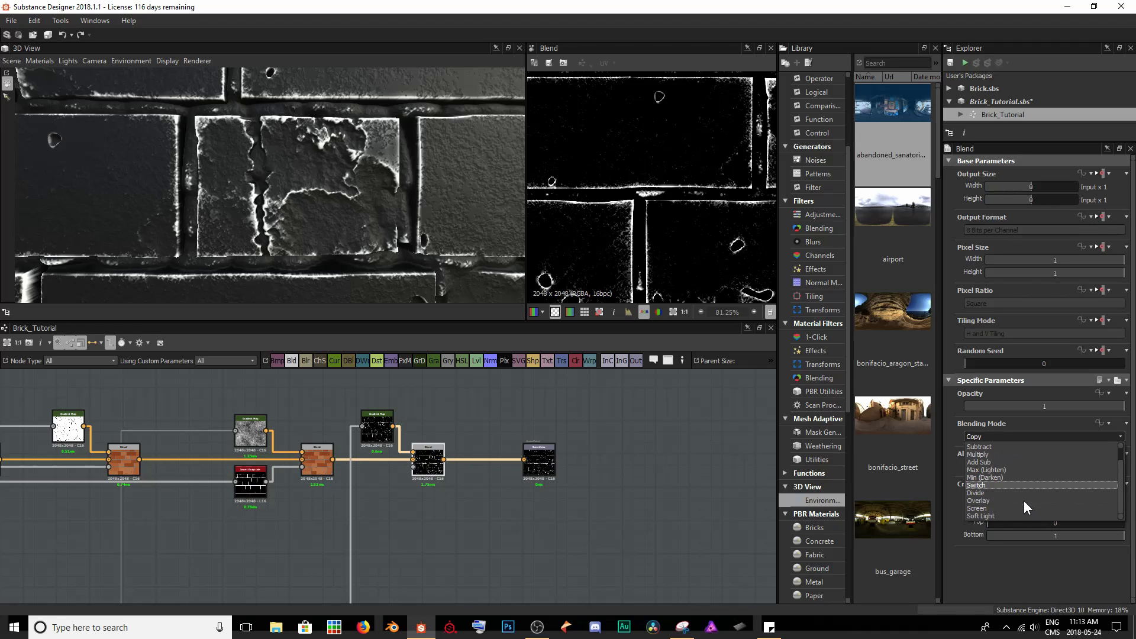
left_click(982, 508)
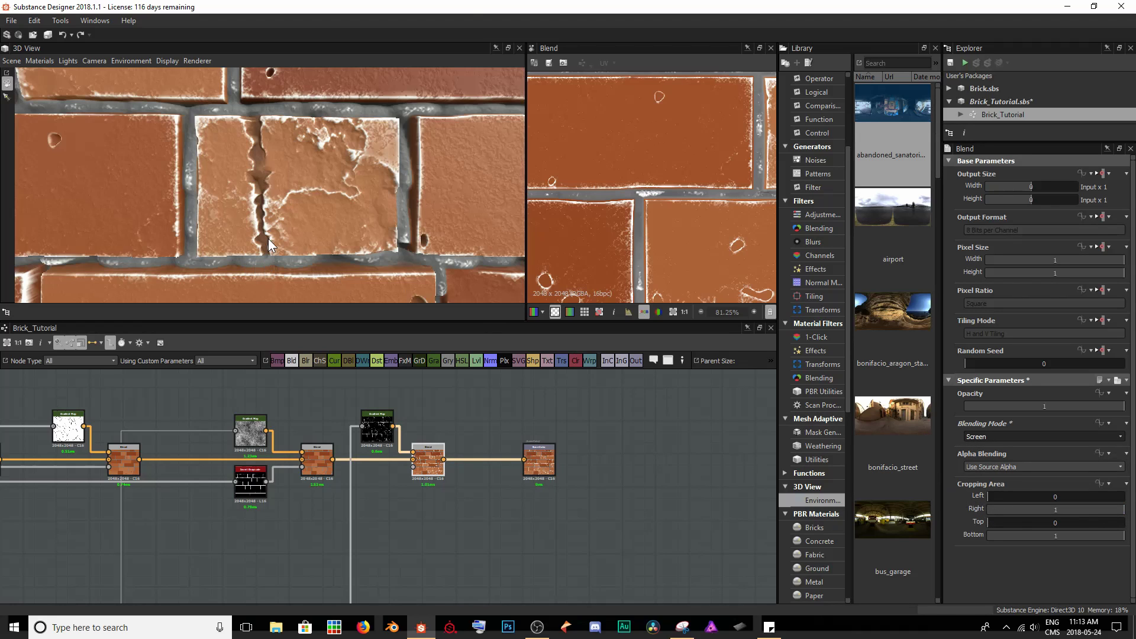
double_click(377, 427)
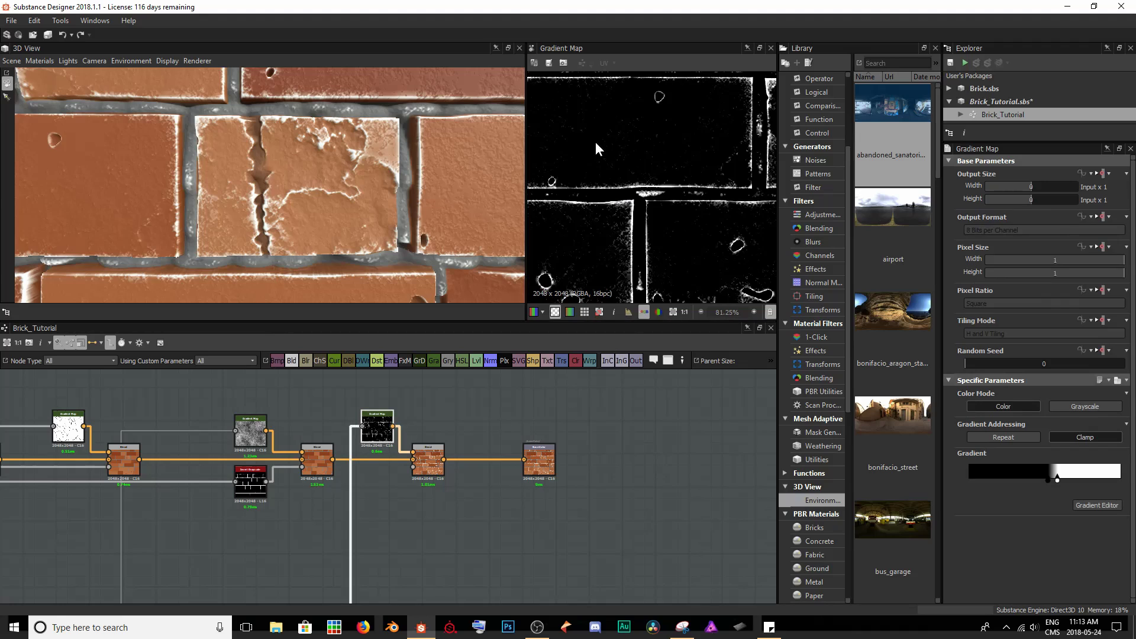
double_click(439, 458)
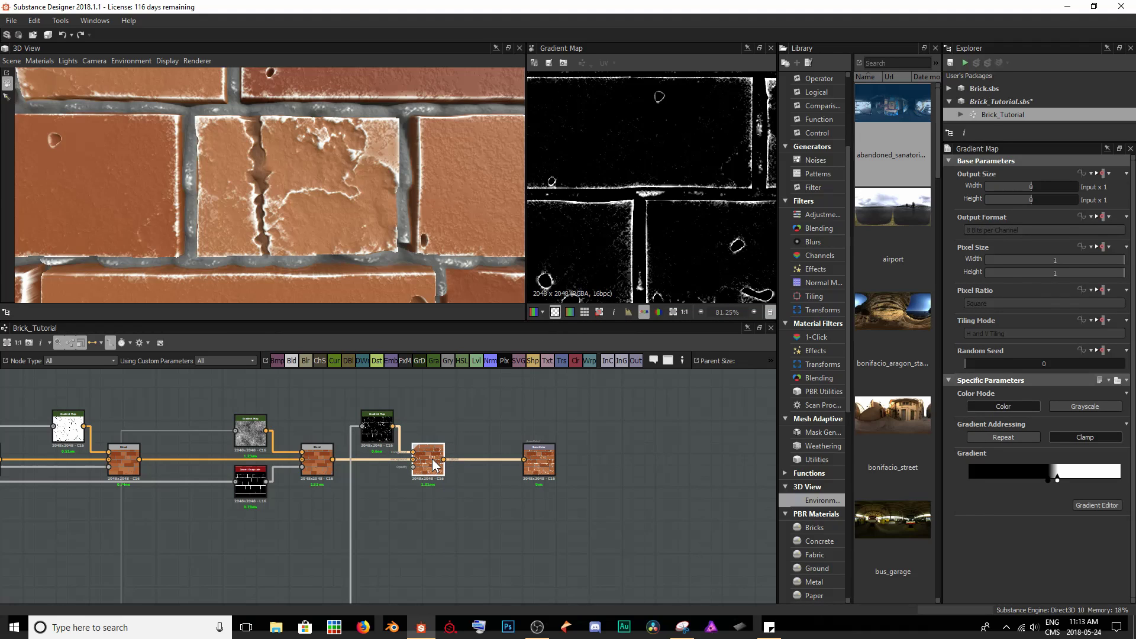
Step: Reduce the curvature Blend's opacity to 0.25 and check the softened edge highlights on the cube
scroll(710, 190, "down", 4)
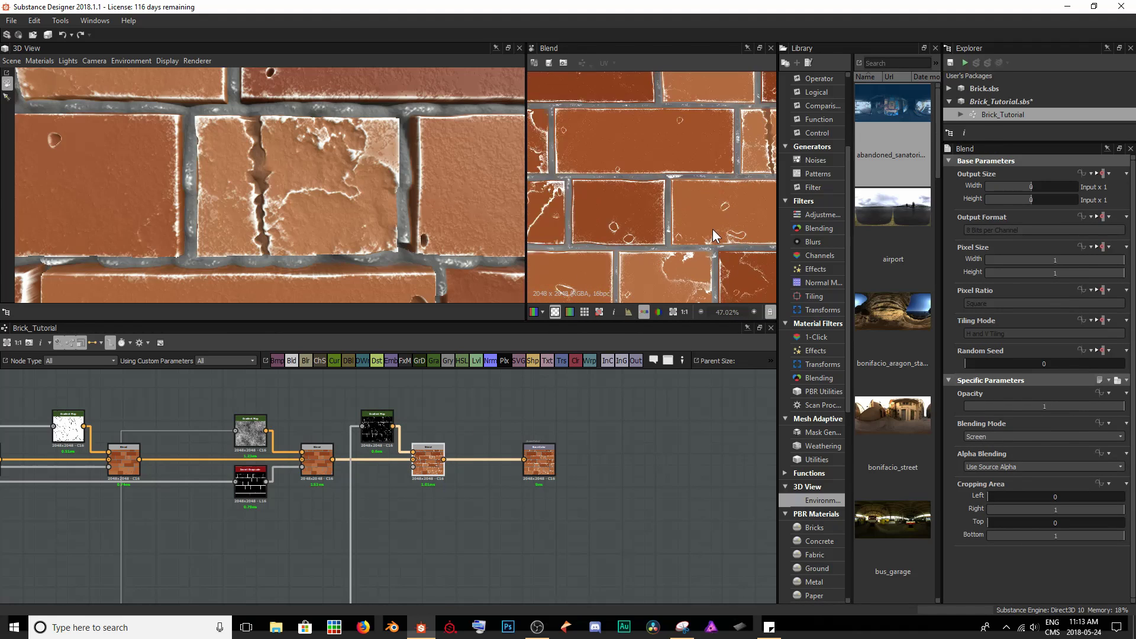
left_click_drag(331, 254, 353, 225)
scroll(327, 207, "down", 3)
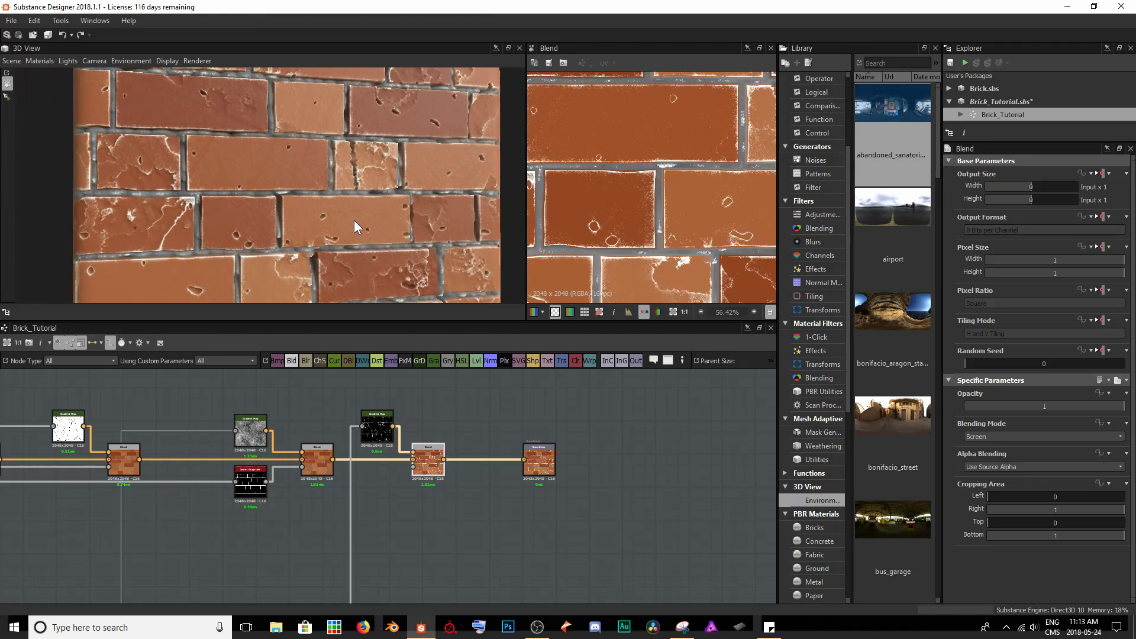
scroll(353, 220, "up", 3)
scroll(353, 225, "up", 2)
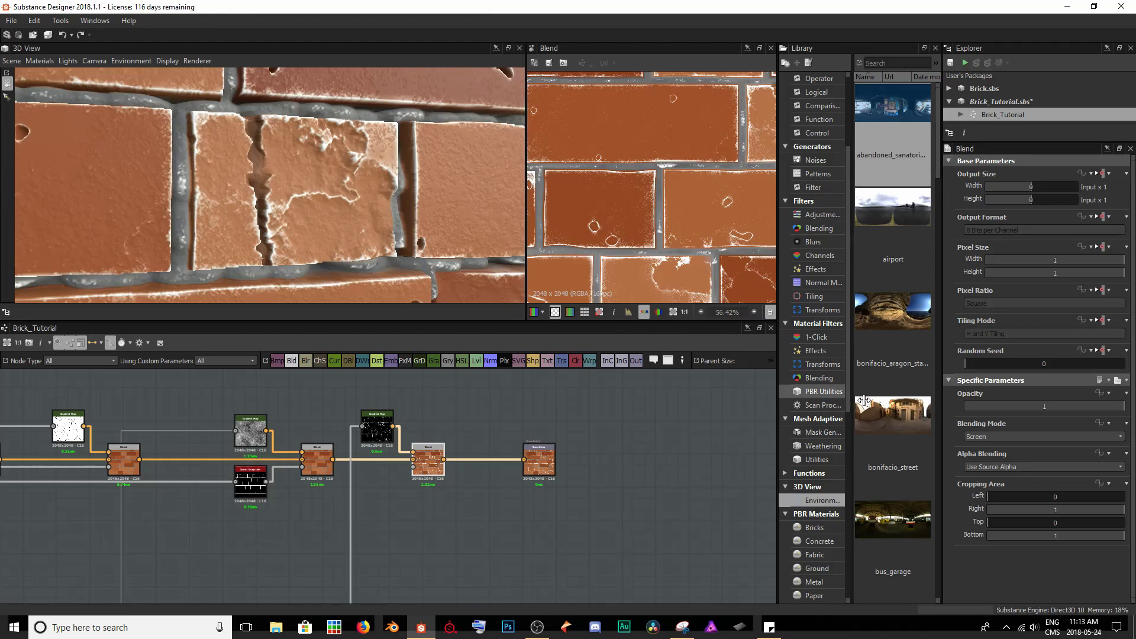
left_click_drag(1116, 407, 1004, 417)
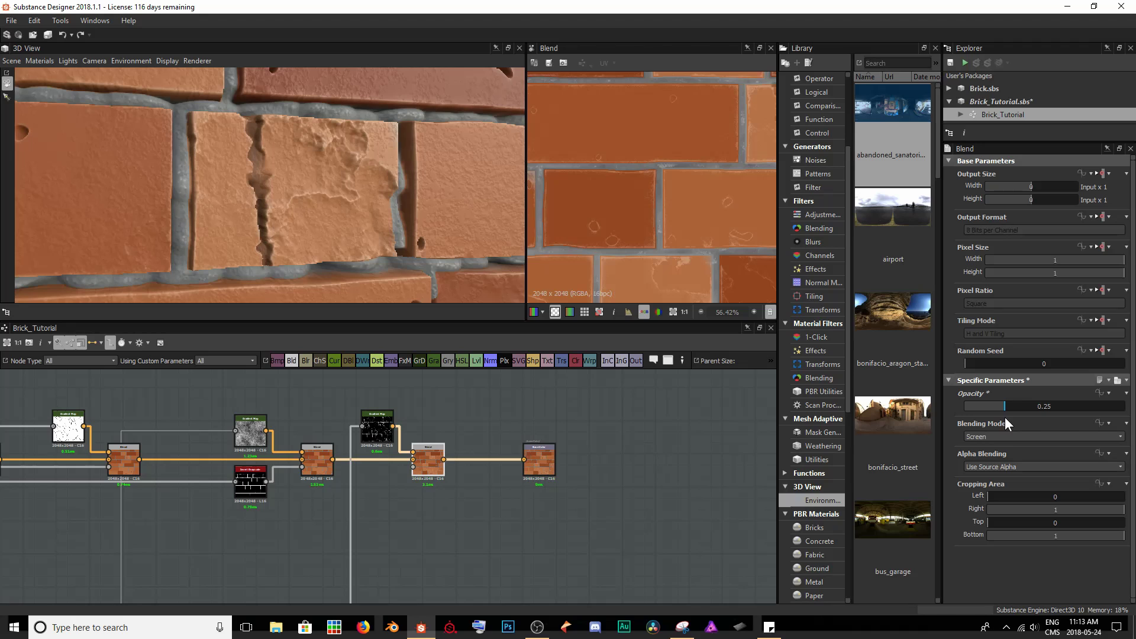
scroll(232, 136, "down", 10)
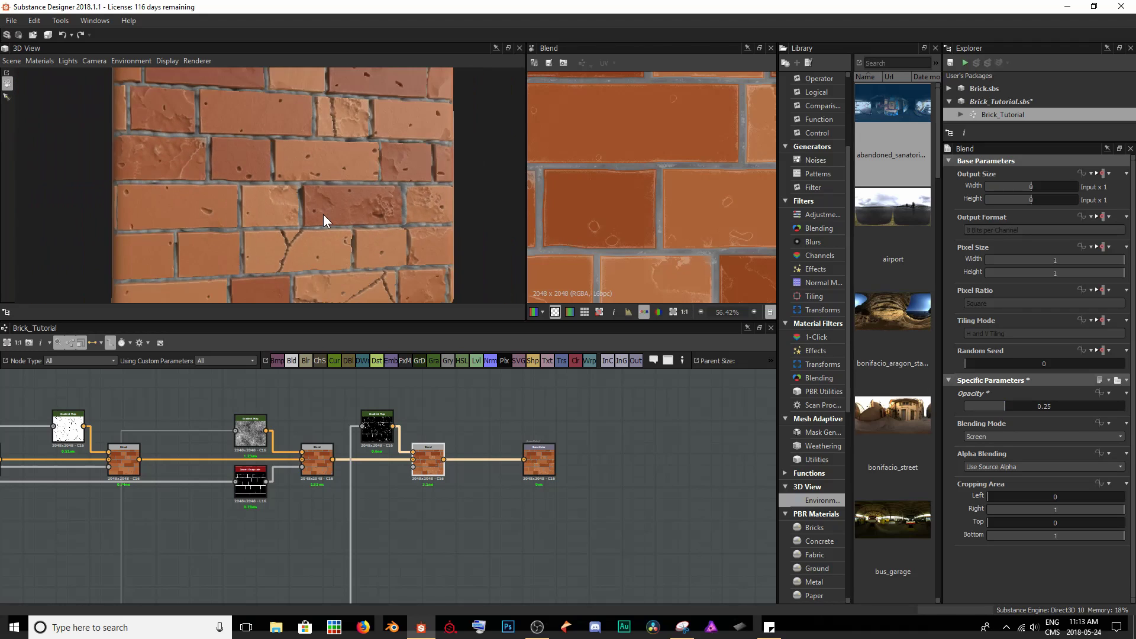
left_click_drag(295, 201, 389, 192, "alt")
Step: Move the base color output node farther from the last Blend and insert a Sharpen node on the link between them
left_click_drag(538, 455, 650, 456)
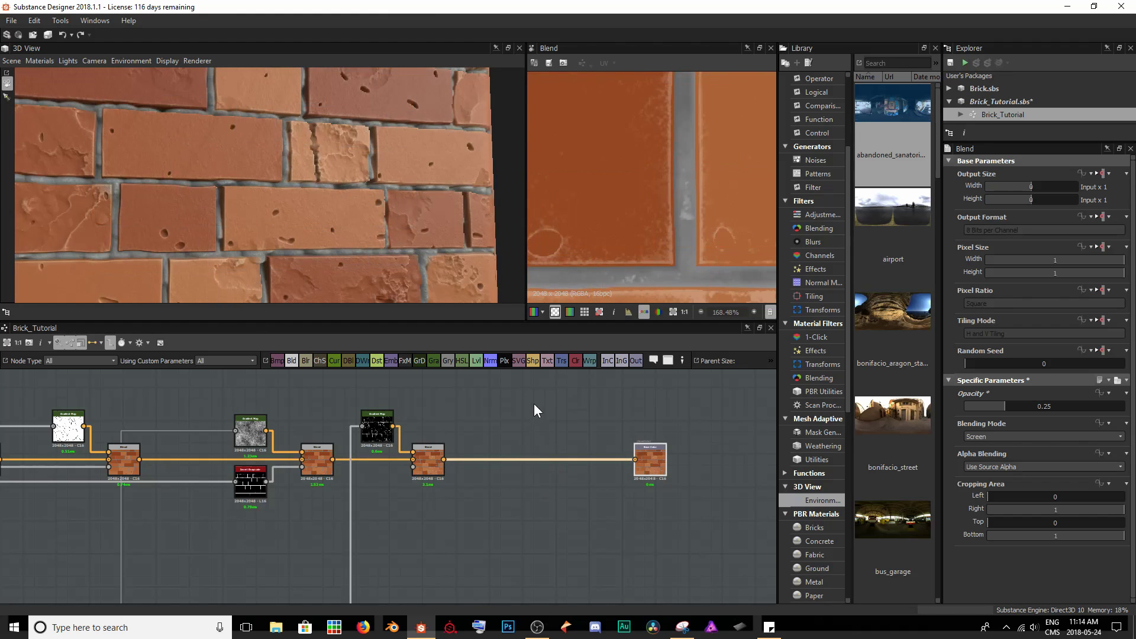
key("space")
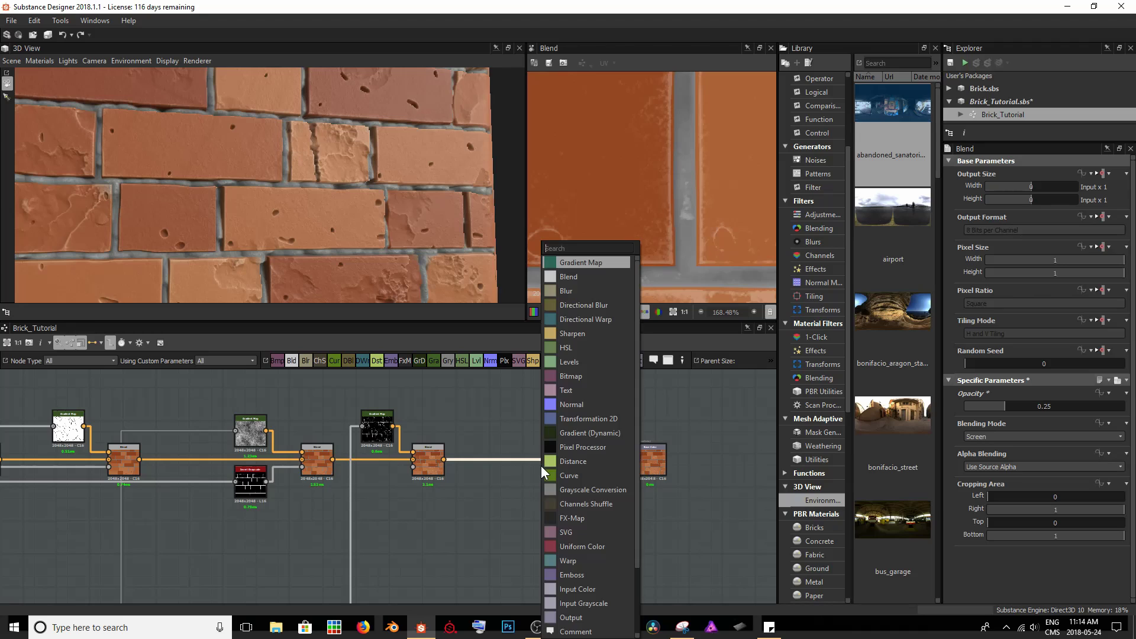
type("sharpen")
key("Return")
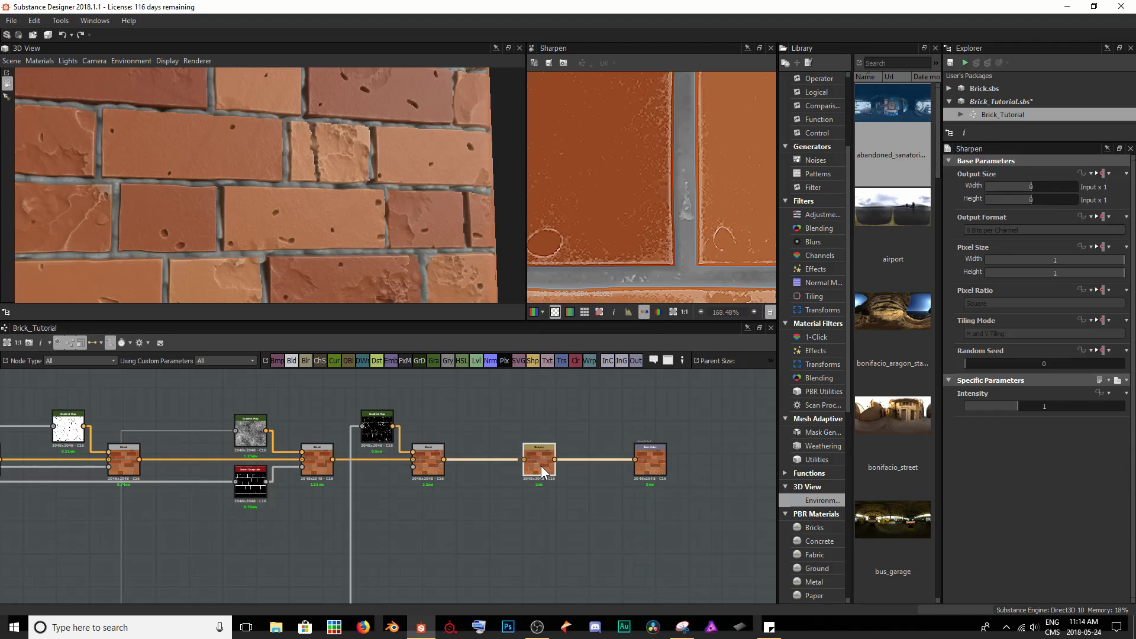
Step: Try the Sharpen node's intensity at its minimum, restore it to 1, and inspect the sharpened bricks on the cube
scroll(612, 241, "up", 6)
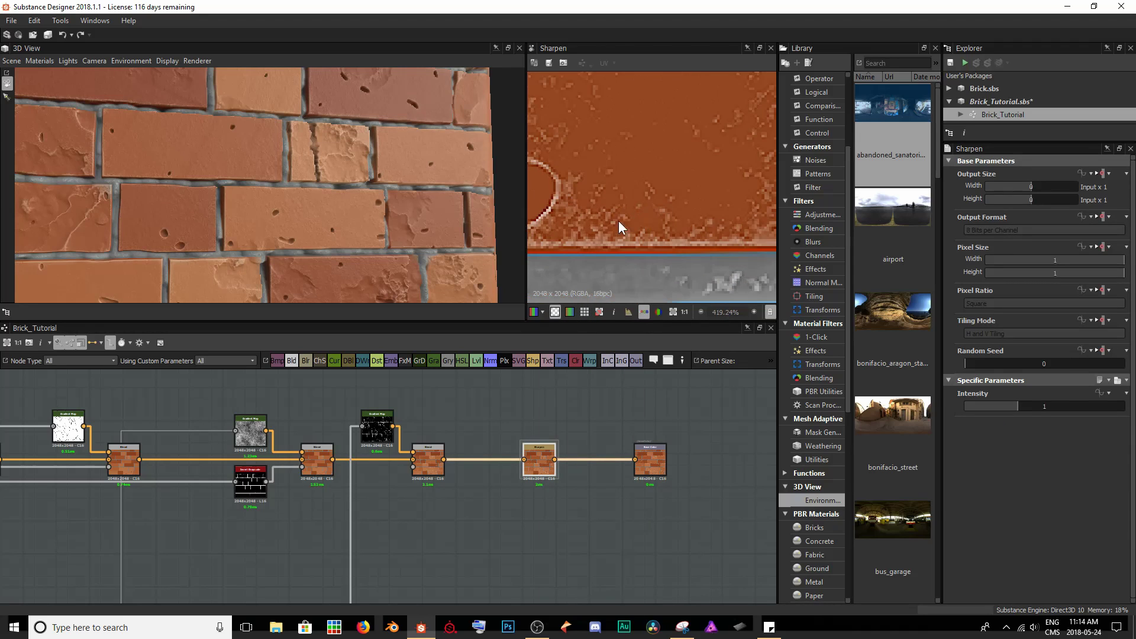
scroll(133, 223, "up", 2)
scroll(193, 218, "up", 4)
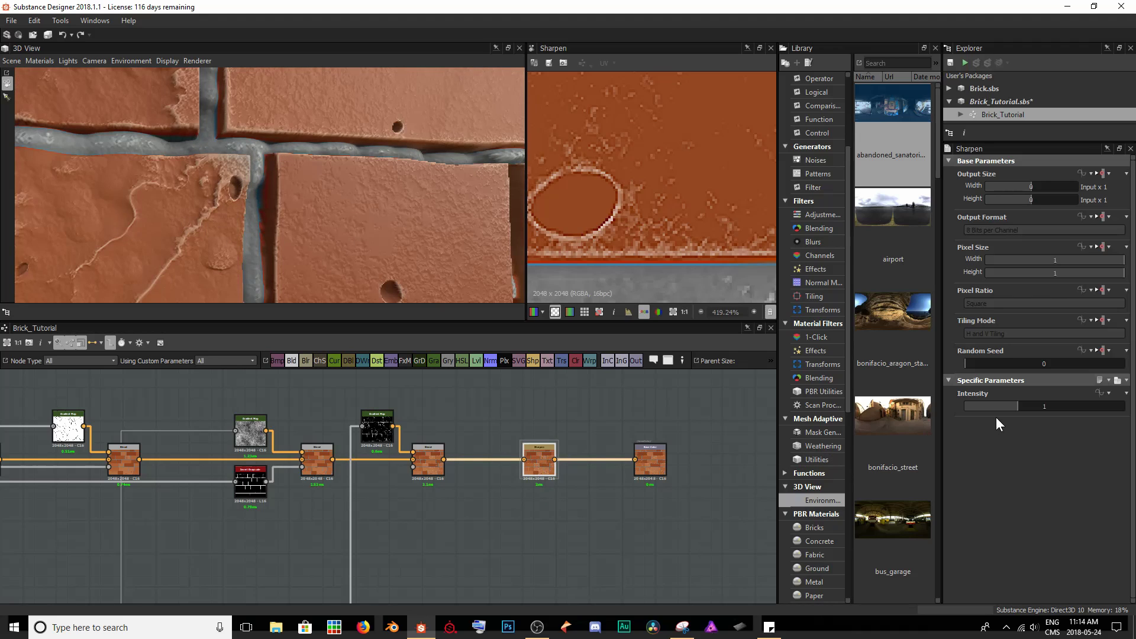
left_click_drag(1000, 406, 940, 414)
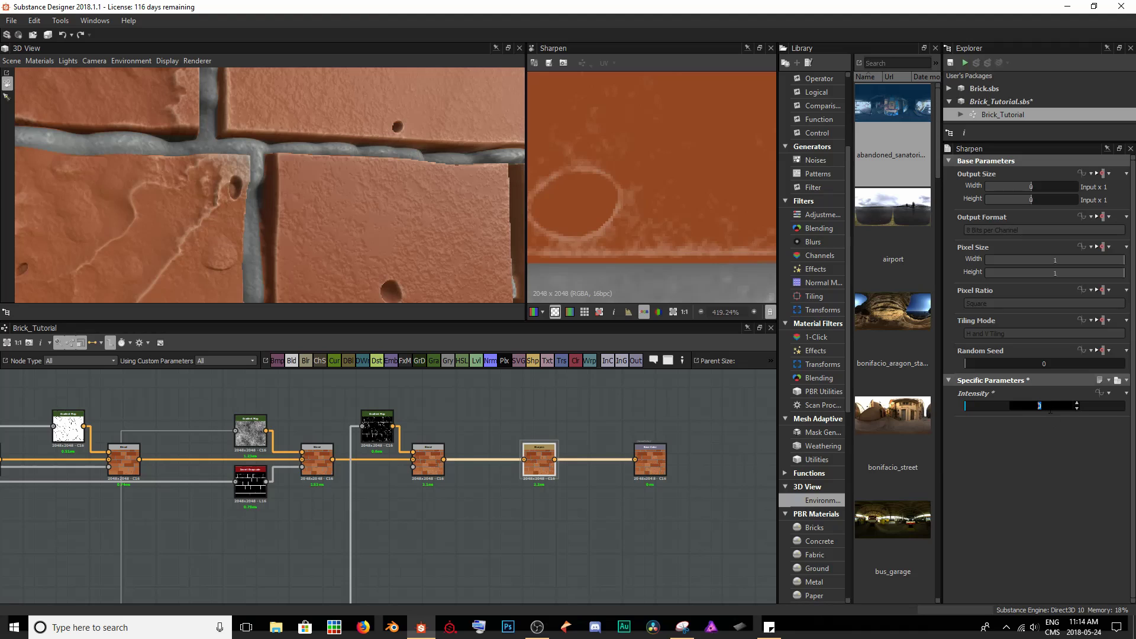
type("1")
key("Return")
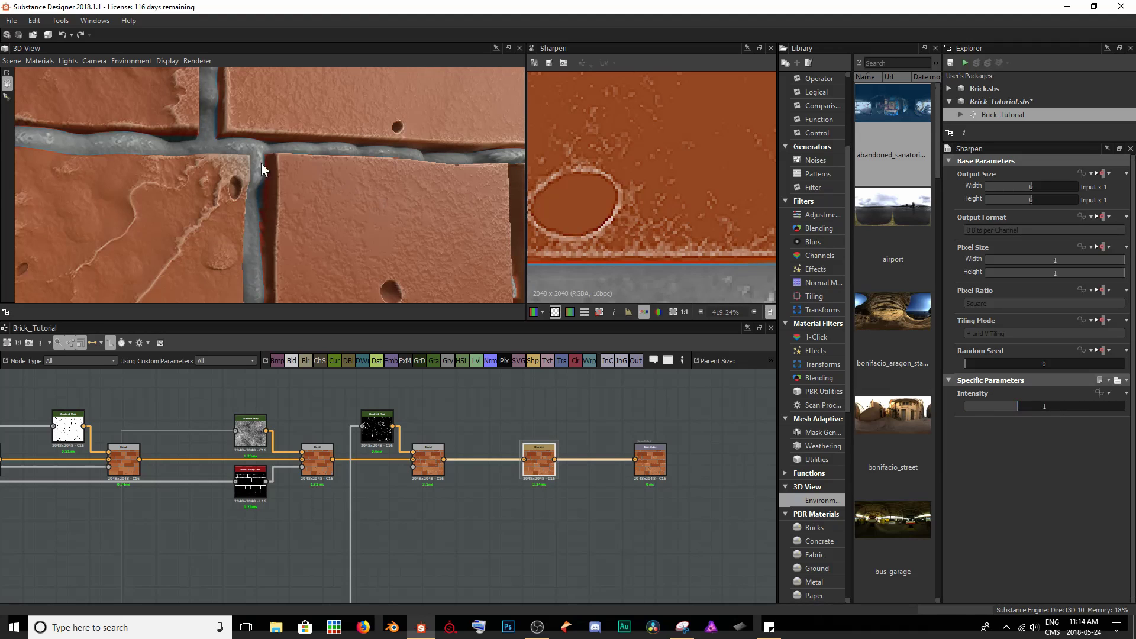
left_click_drag(204, 223, 279, 206)
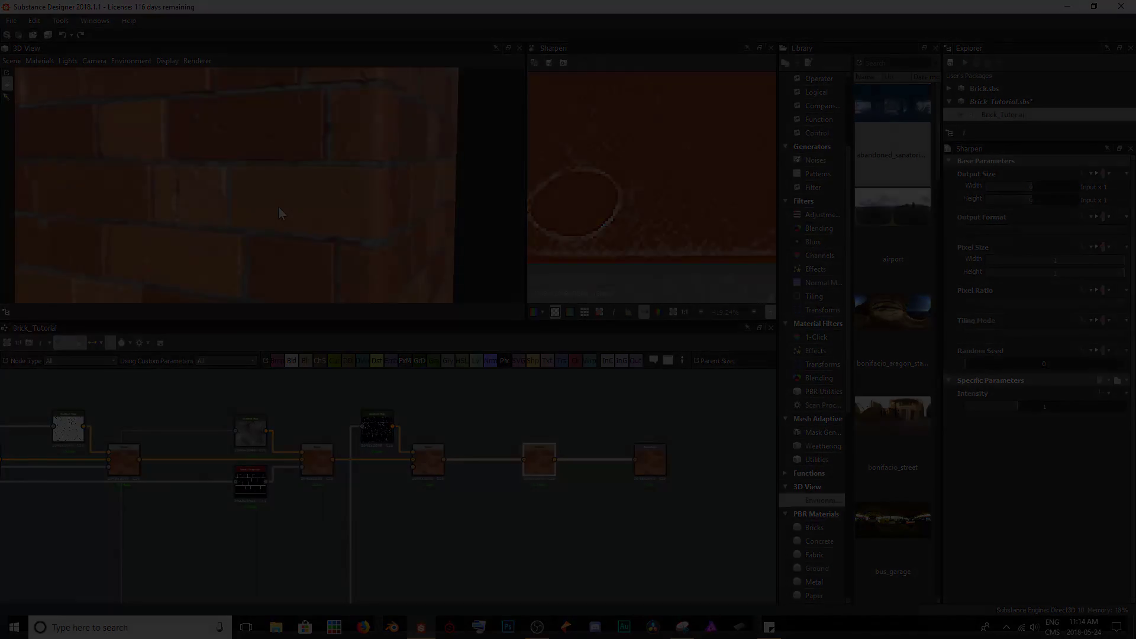